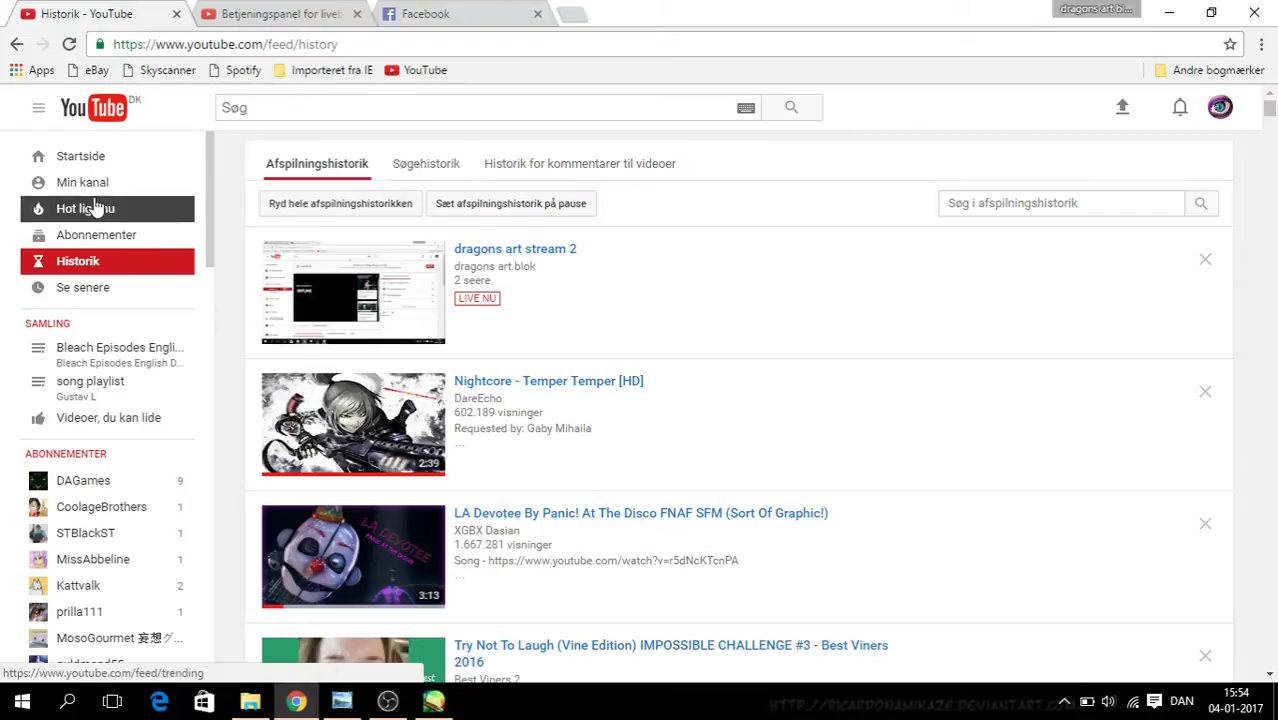
Step: Open the Se senere playlist and load all of its remaining videos down to the end of the list
left_click(92, 287)
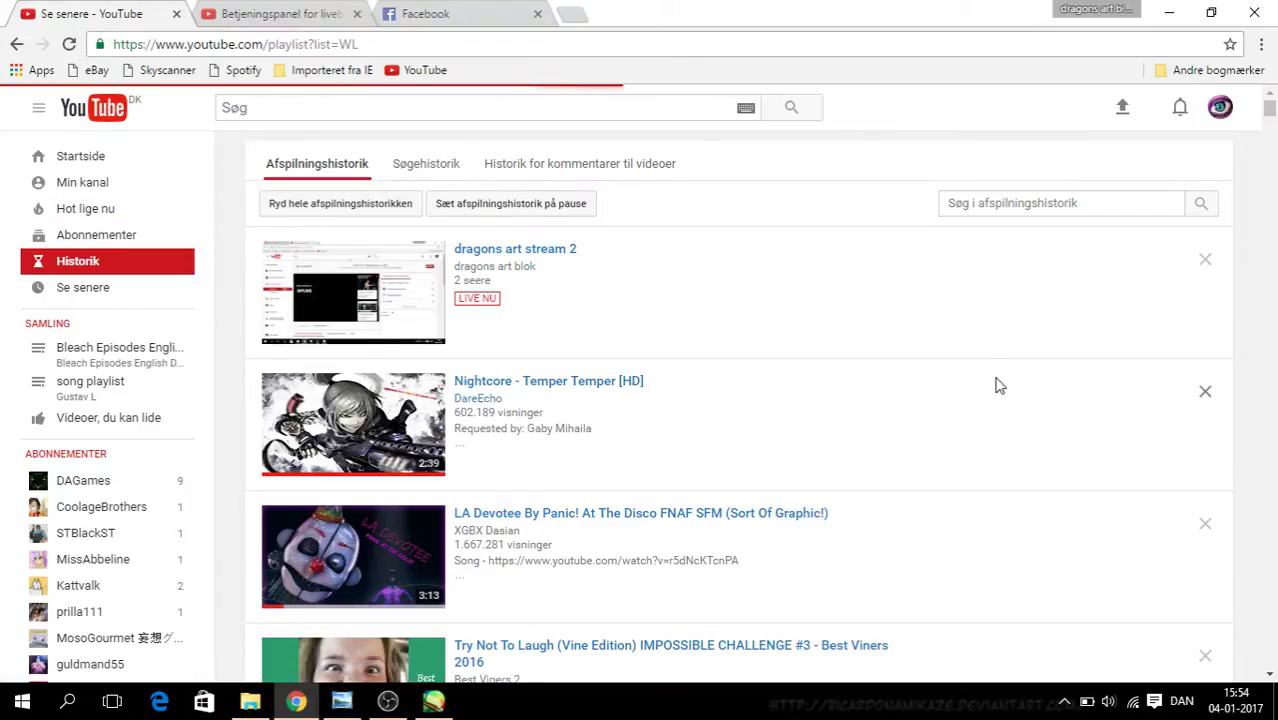
scroll(793, 440, "down", 1)
scroll(793, 440, "down", 9)
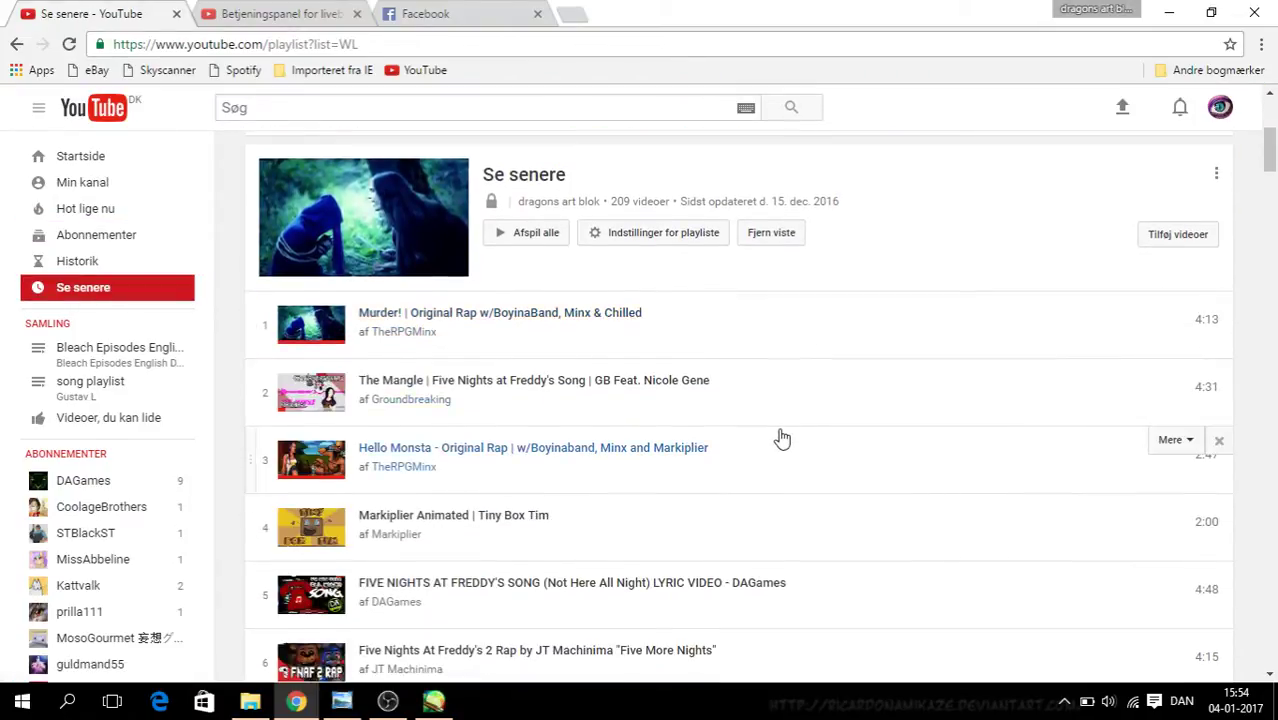
scroll(780, 437, "down", 15)
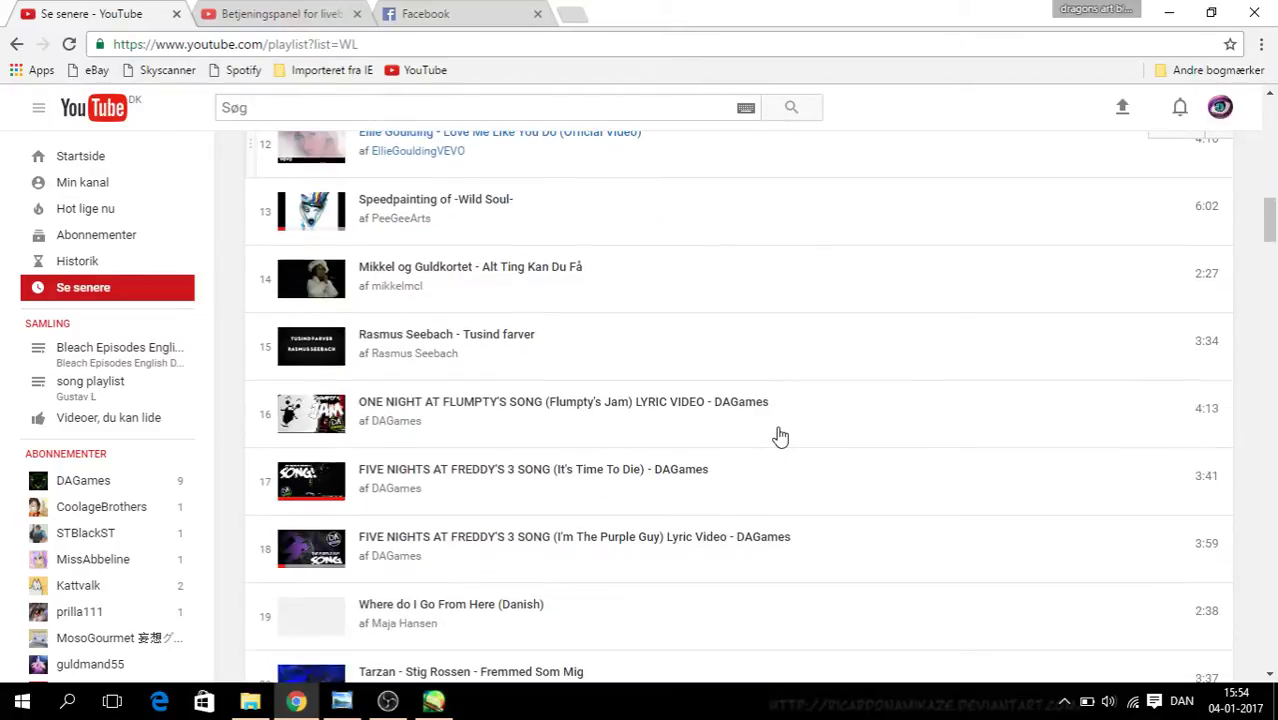
scroll(778, 435, "down", 9)
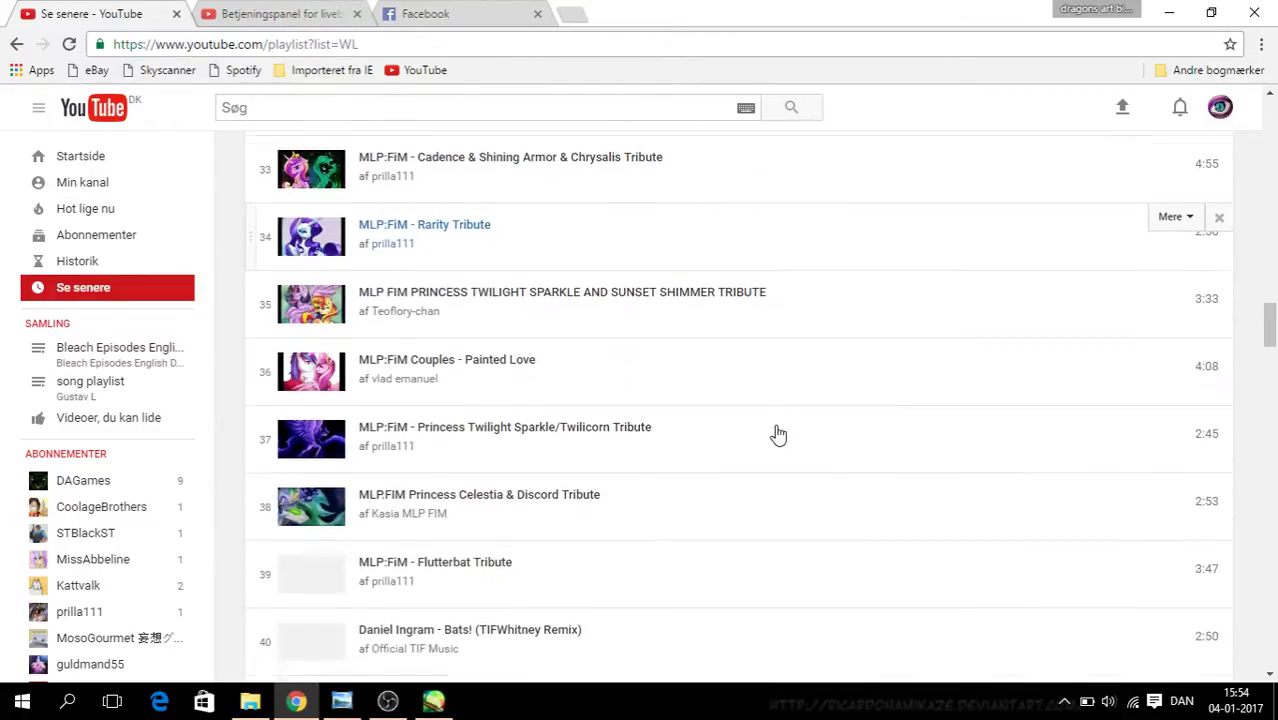
scroll(778, 434, "down", 20)
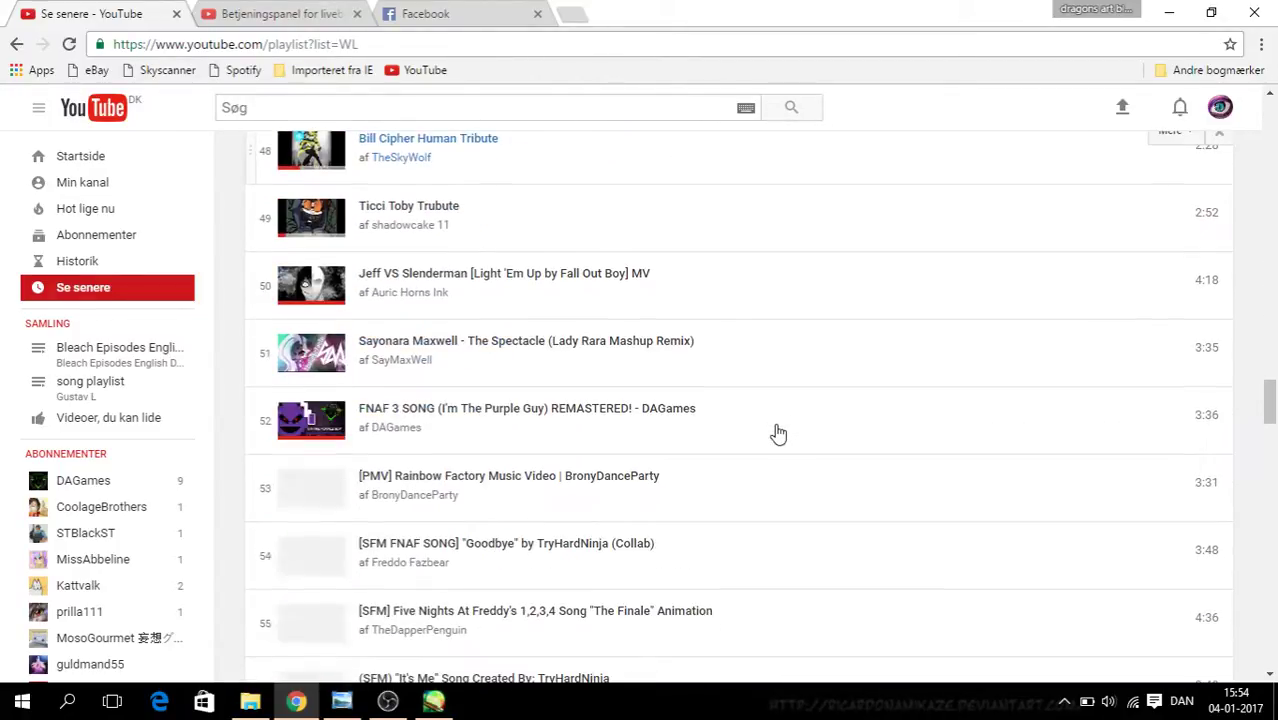
scroll(778, 434, "down", 9)
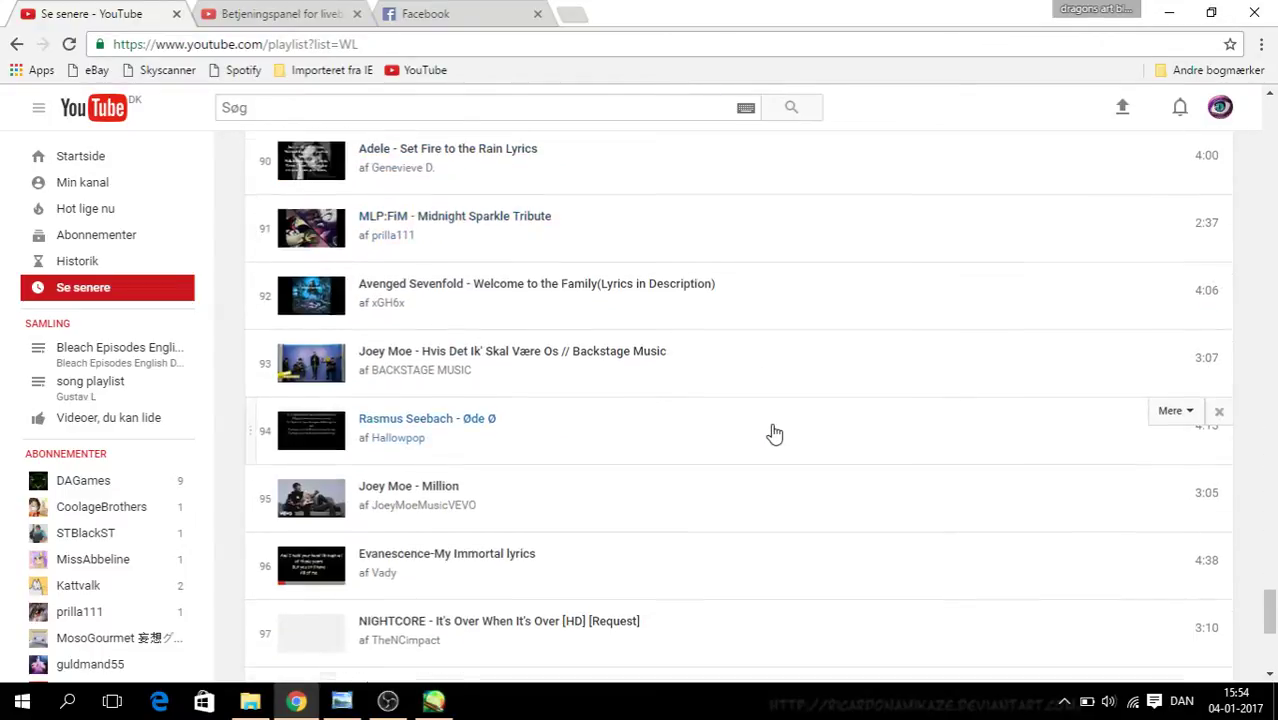
left_click(738, 468)
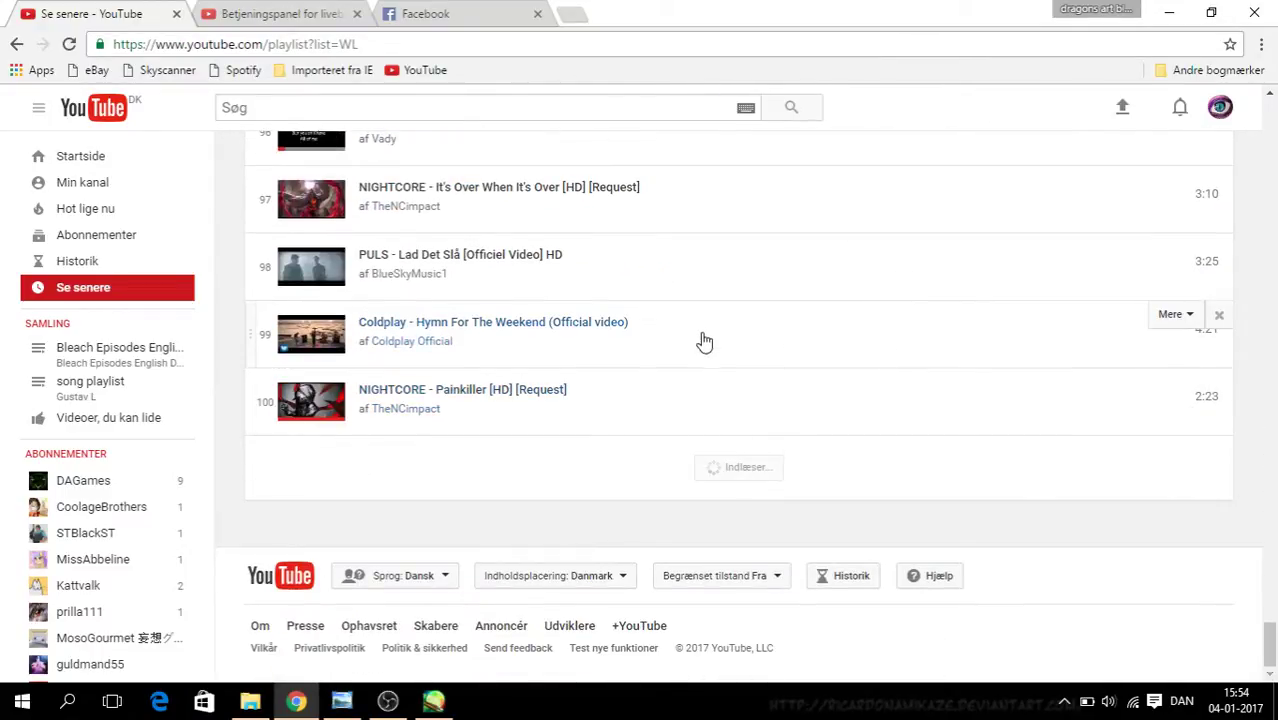
scroll(705, 335, "down", 6)
scroll(704, 330, "down", 20)
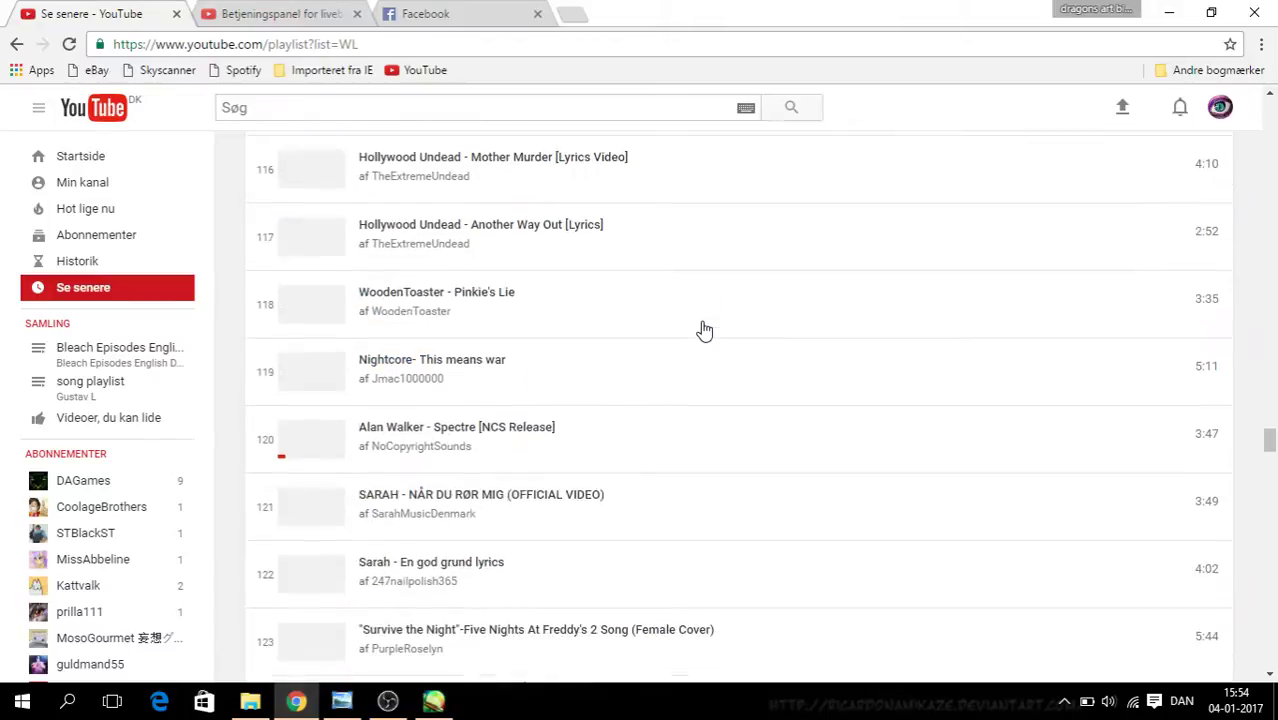
scroll(704, 330, "down", 20)
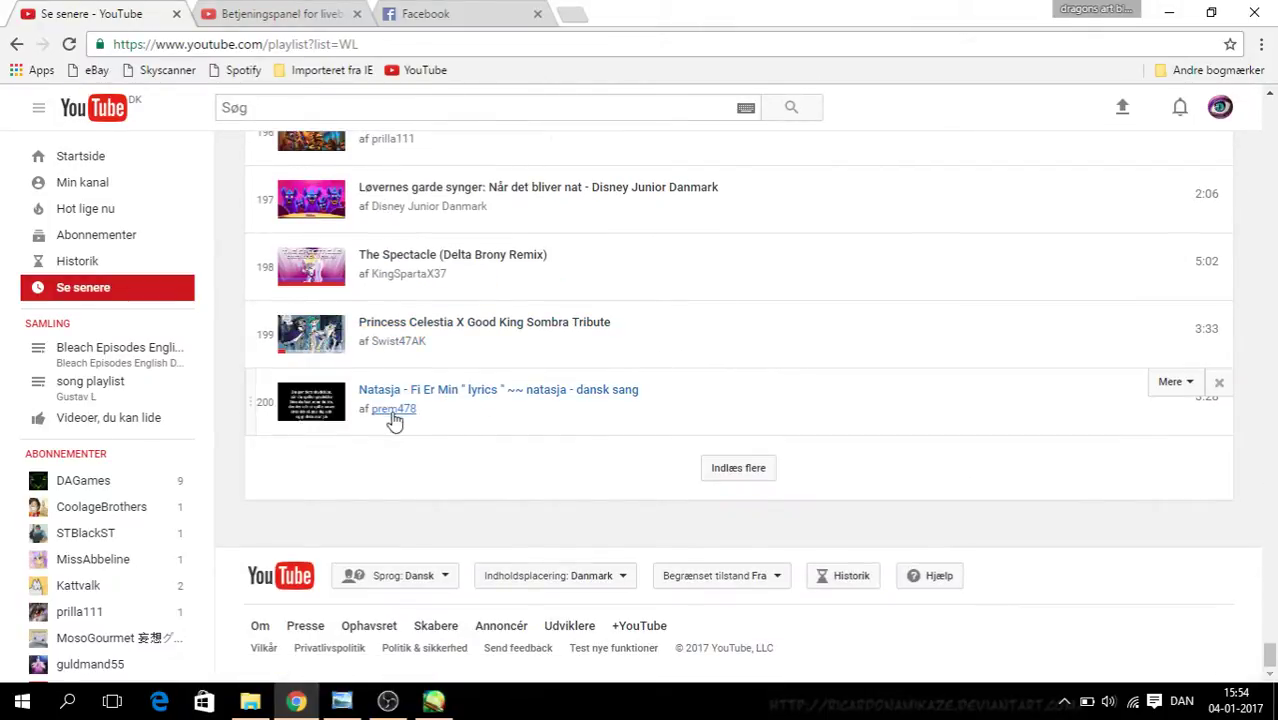
left_click(737, 472)
scroll(603, 350, "down", 5)
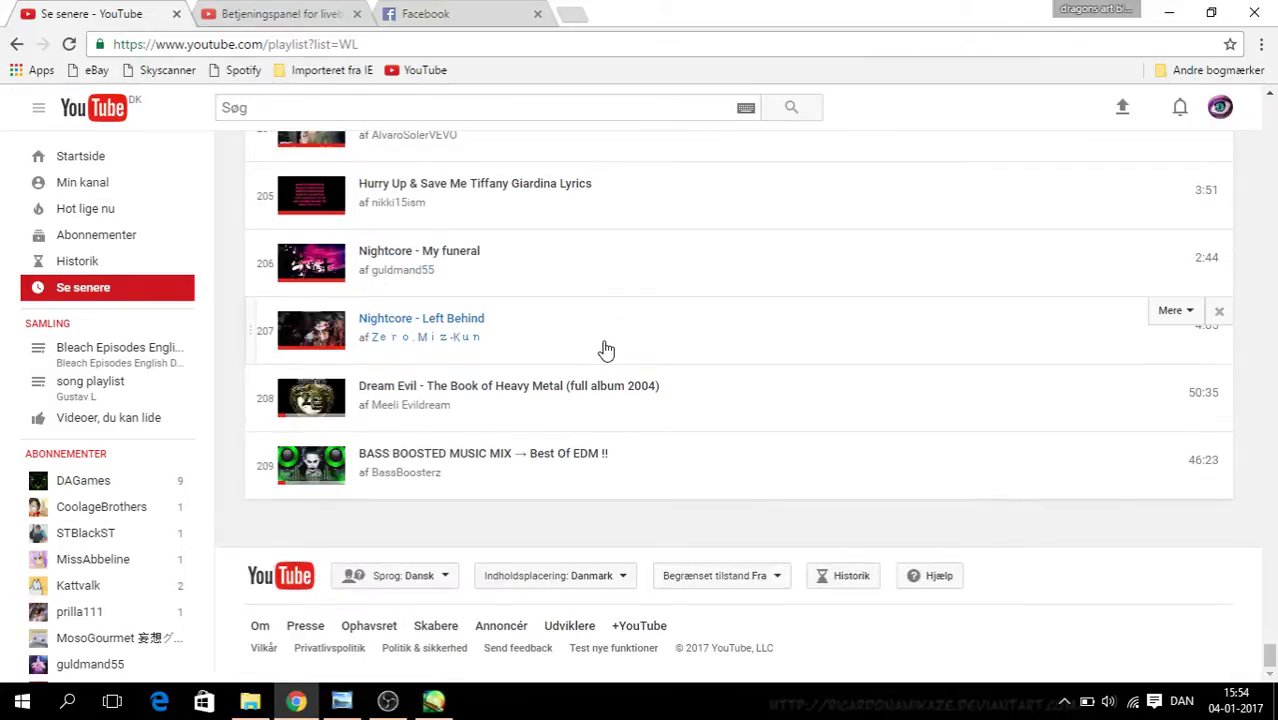
Step: Play the playlist video "BASS BOOSTED MUSIC MIX → Best Of EDM !!" from its beginning and dismiss the banner ad
left_click(306, 466)
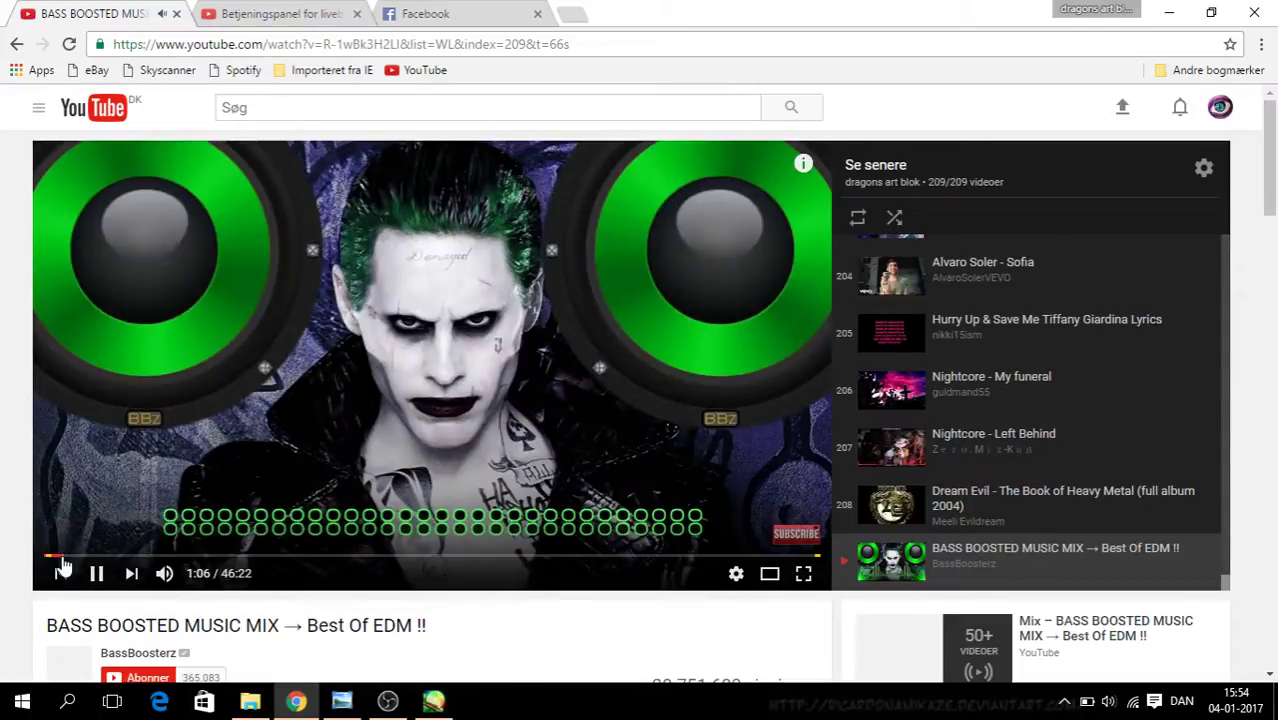
left_click(62, 567)
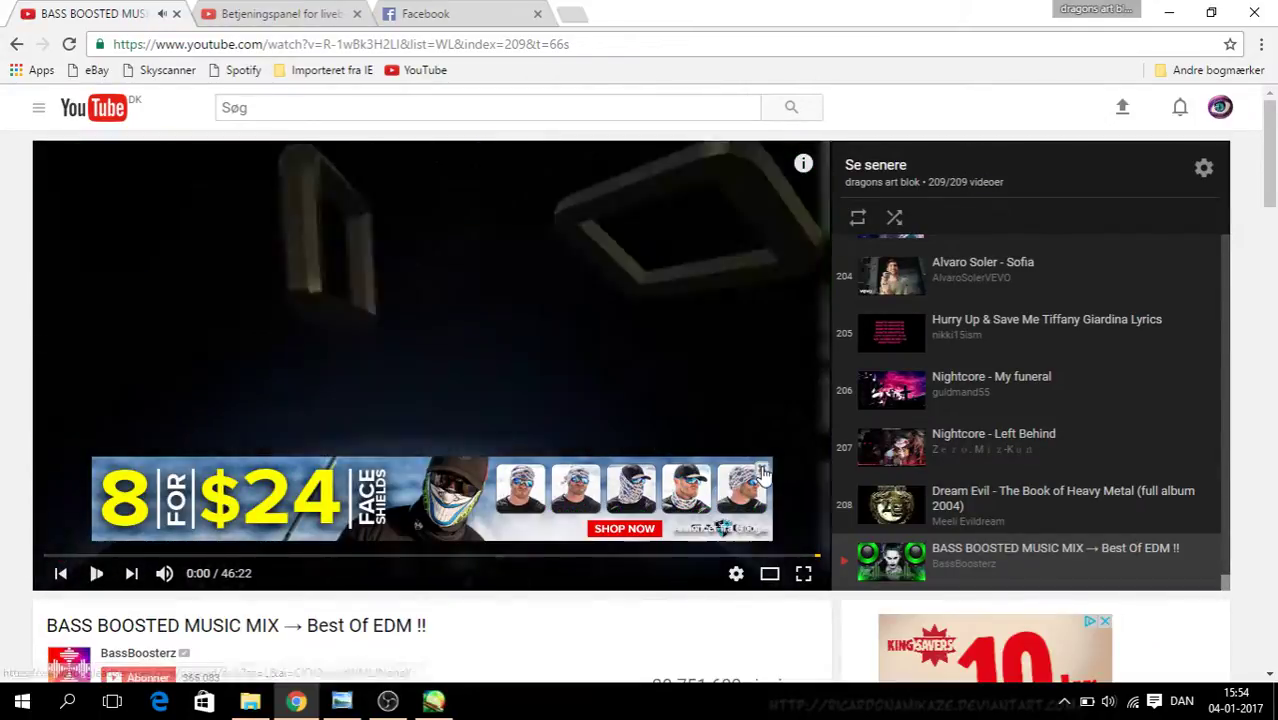
left_click(762, 468)
Step: Switch to PaintTool SAI and close the leftover Windows Billedfremviser window
left_click(1168, 14)
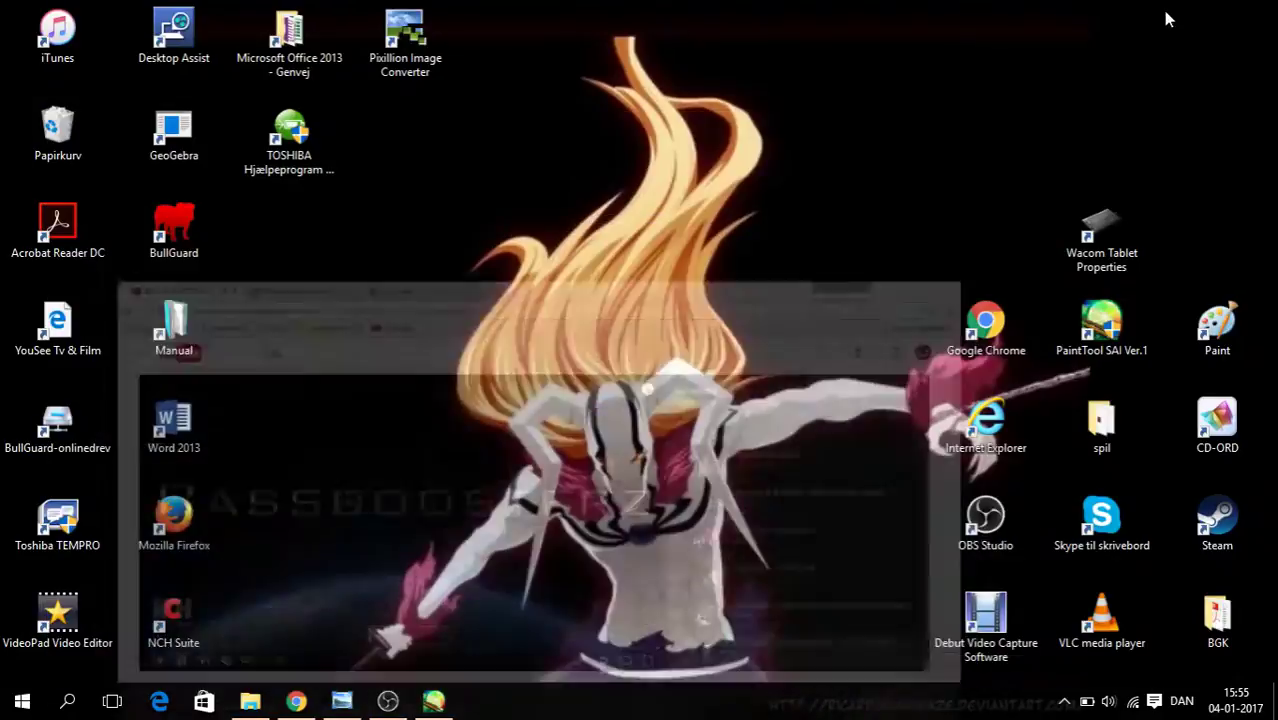
left_click(434, 702)
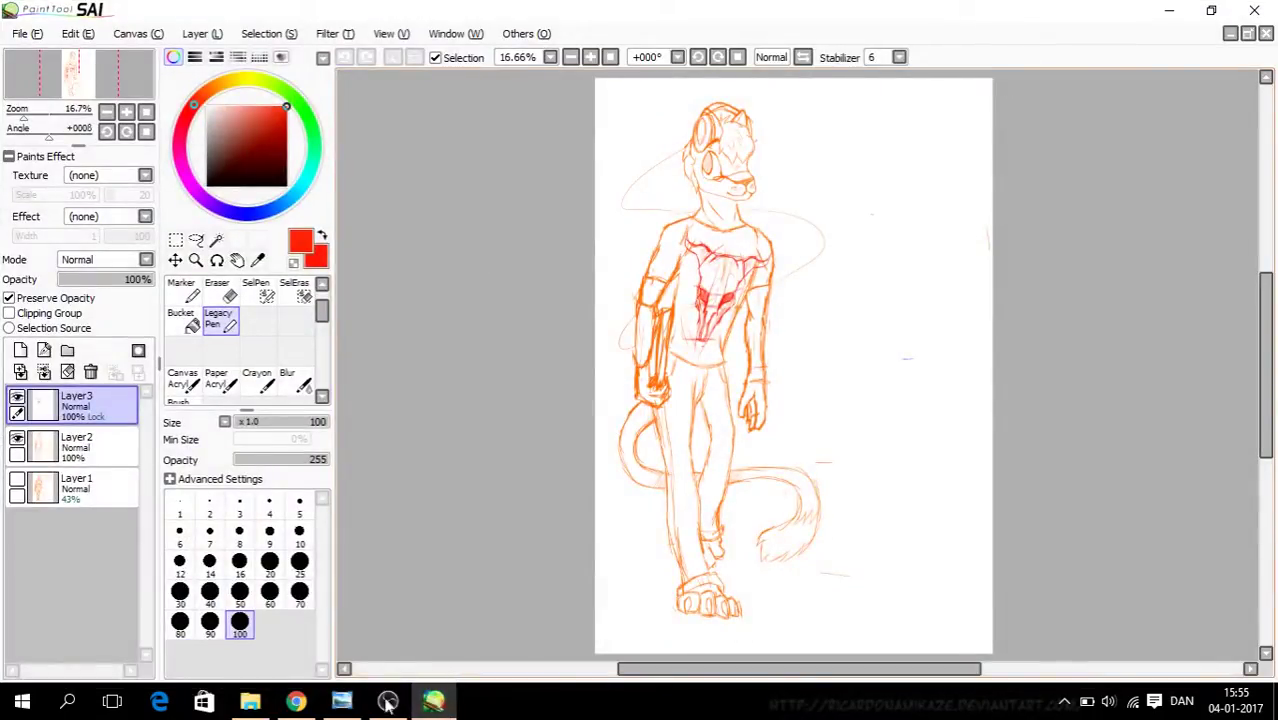
mouse_move(341, 702)
mouse_move(342, 633)
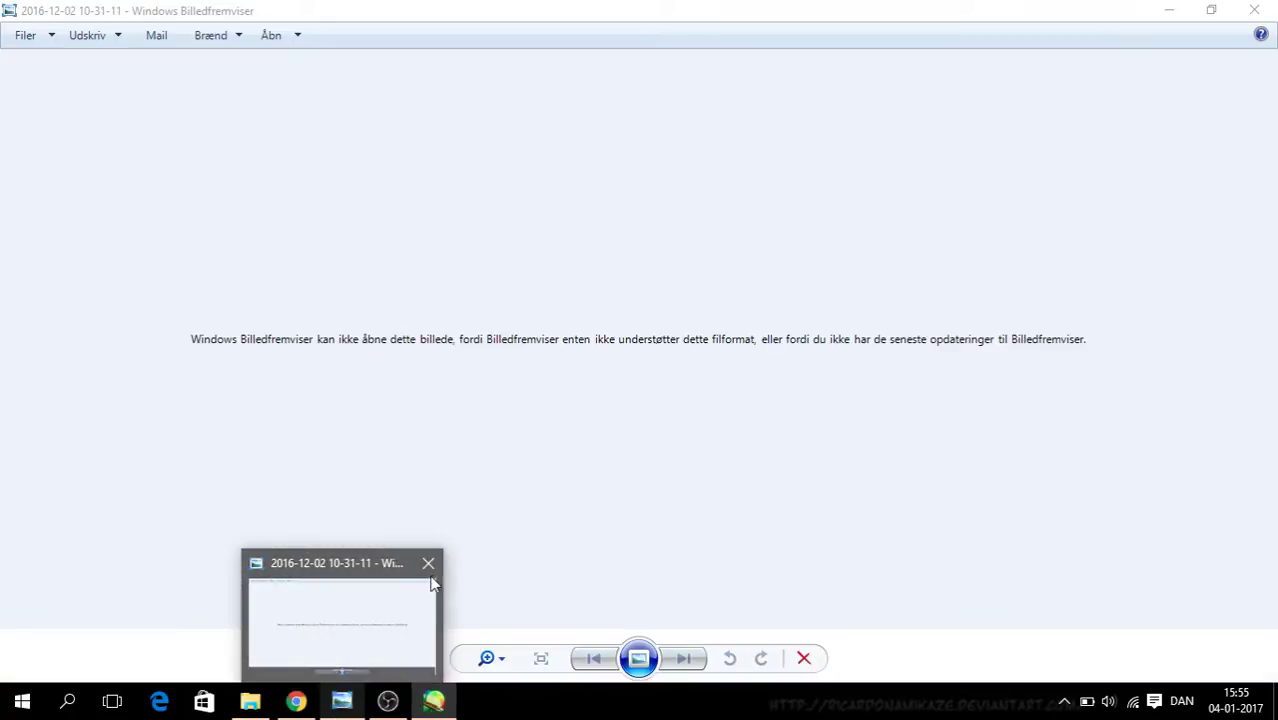
left_click(428, 565)
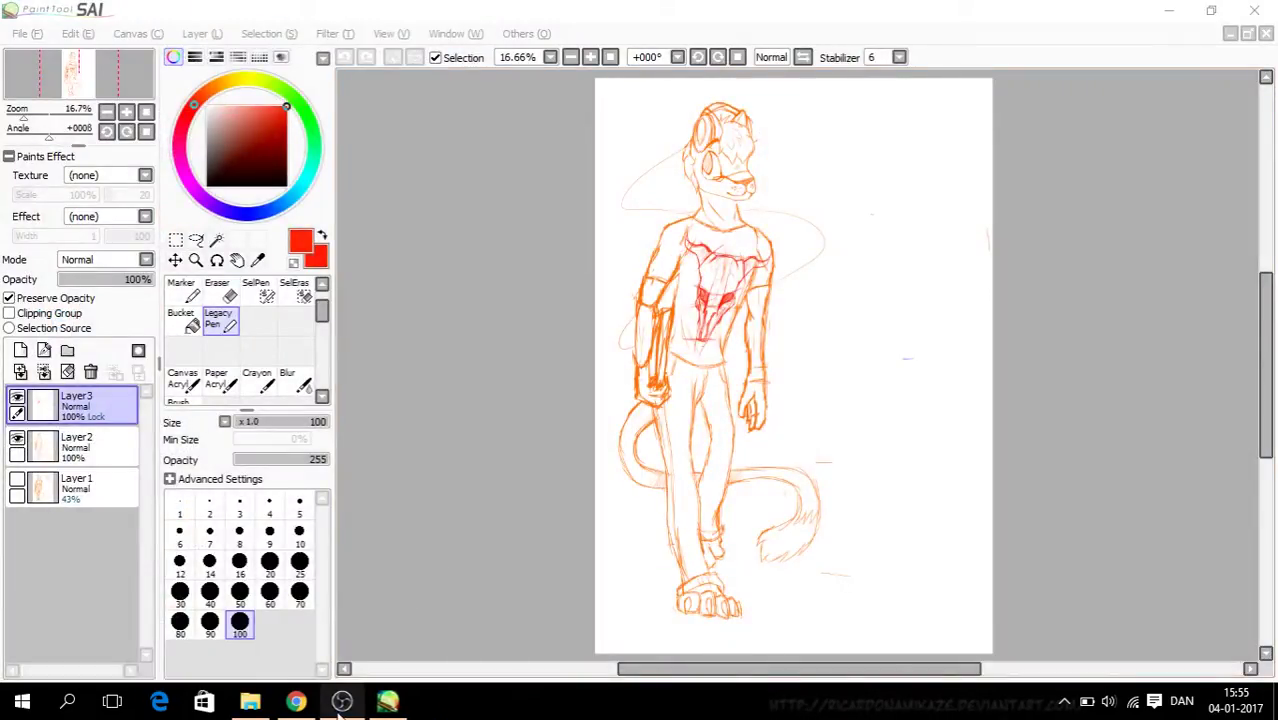
Step: Check the OBS window and review the live status, chat and analytics on the YouTube livestream dashboard
left_click(341, 704)
left_click(935, 20)
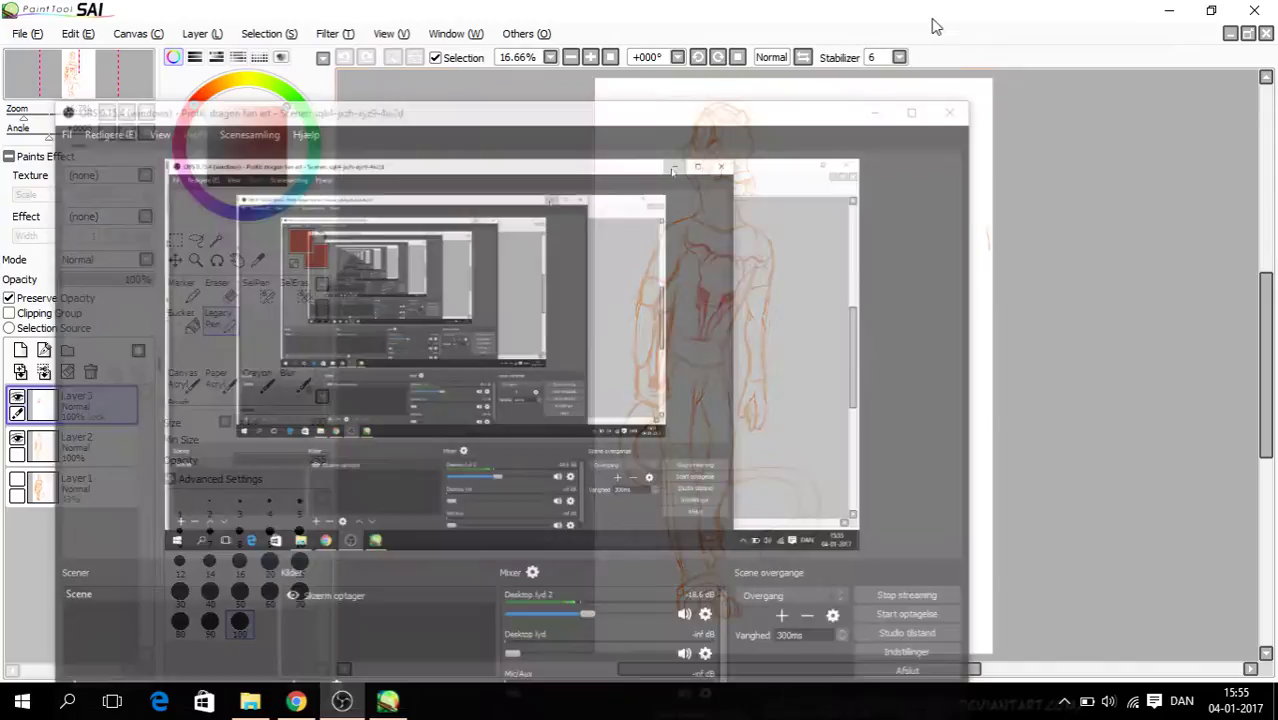
mouse_move(294, 708)
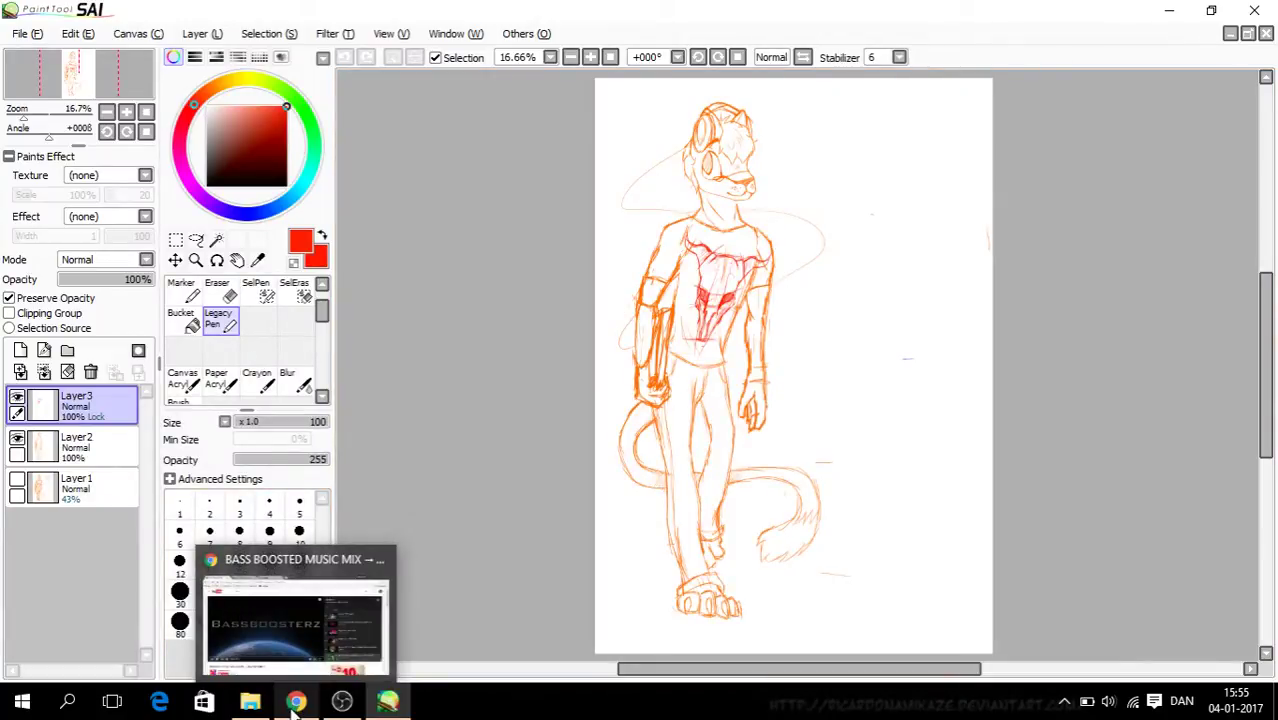
left_click(1211, 10)
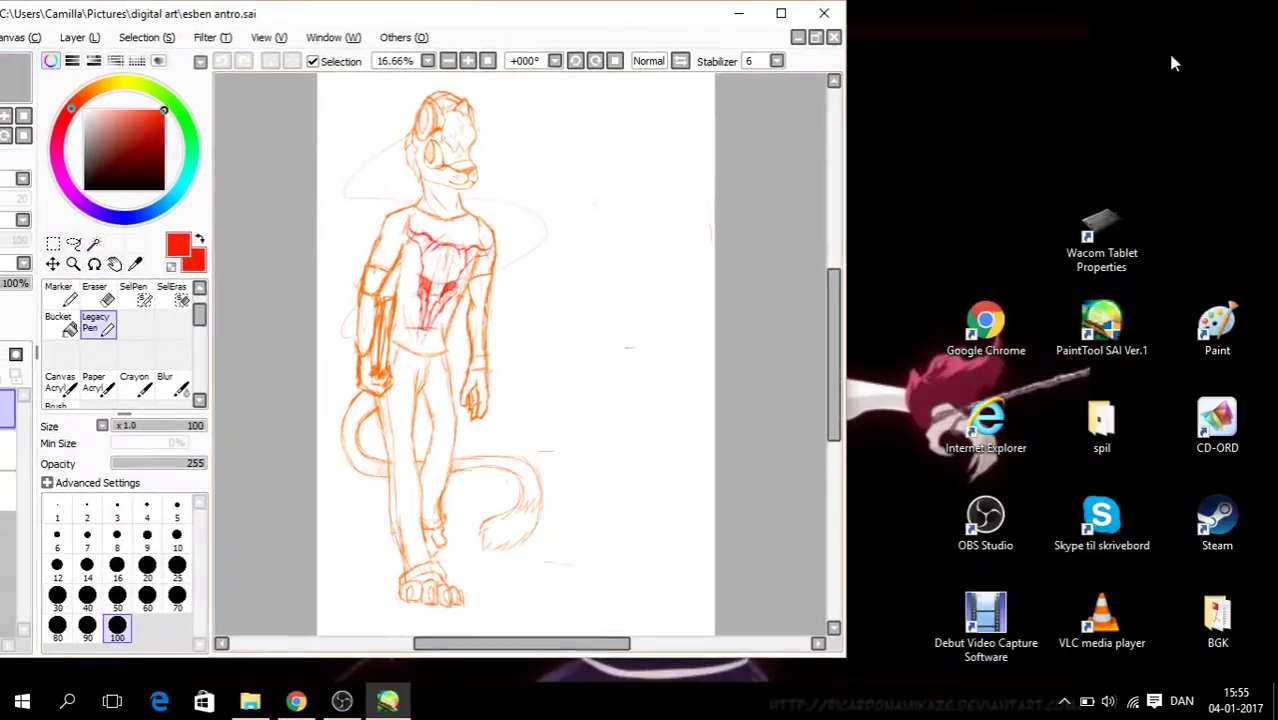
left_click(295, 701)
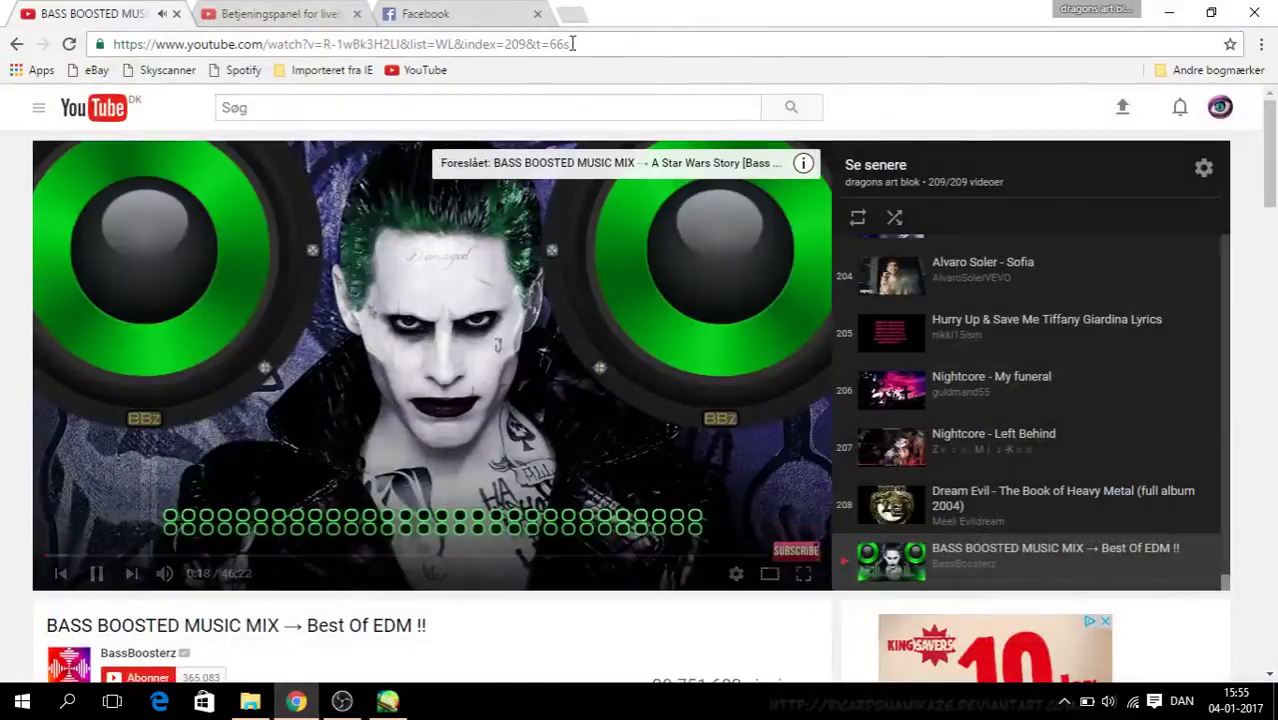
left_click(224, 20)
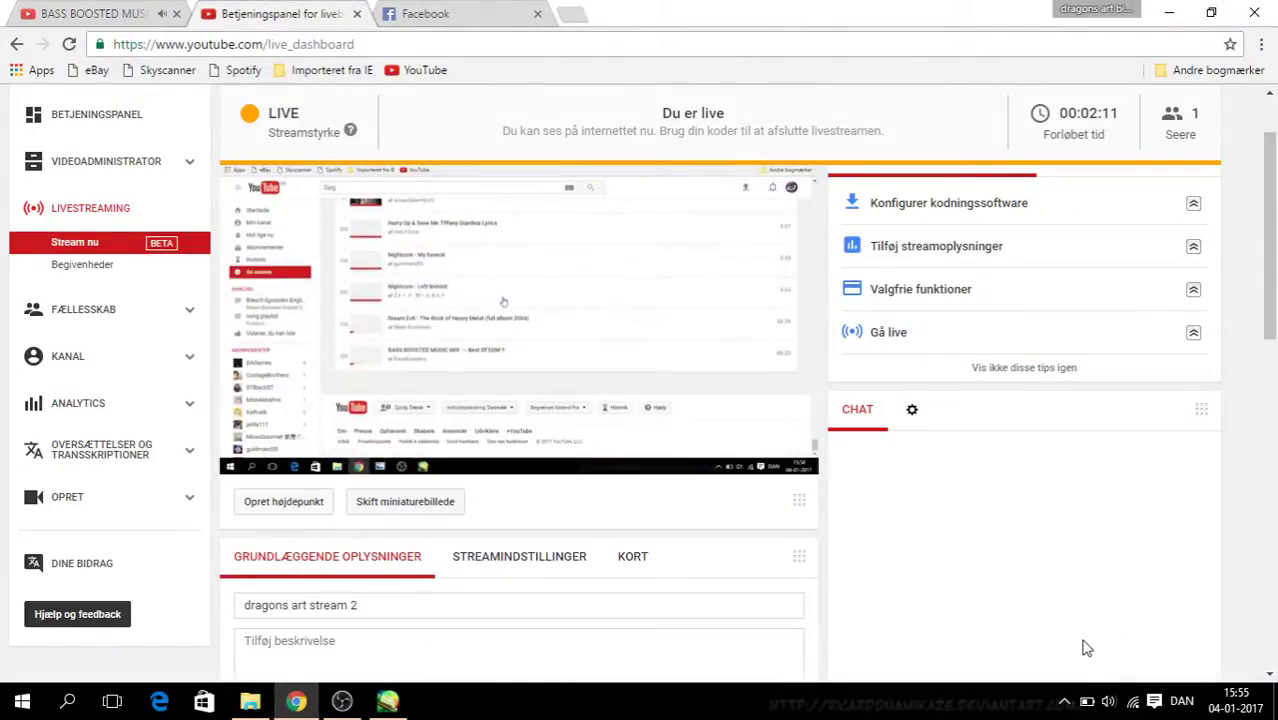
scroll(1098, 596, "down", 4)
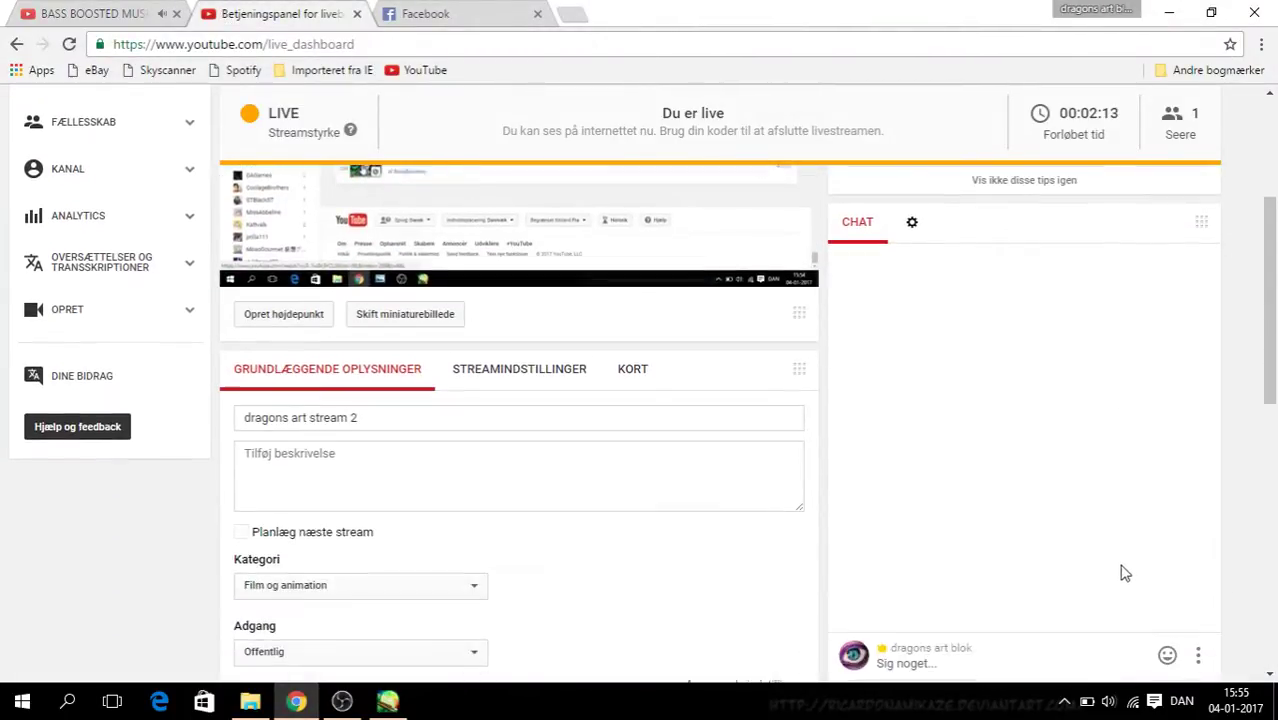
scroll(1248, 422, "down", 1)
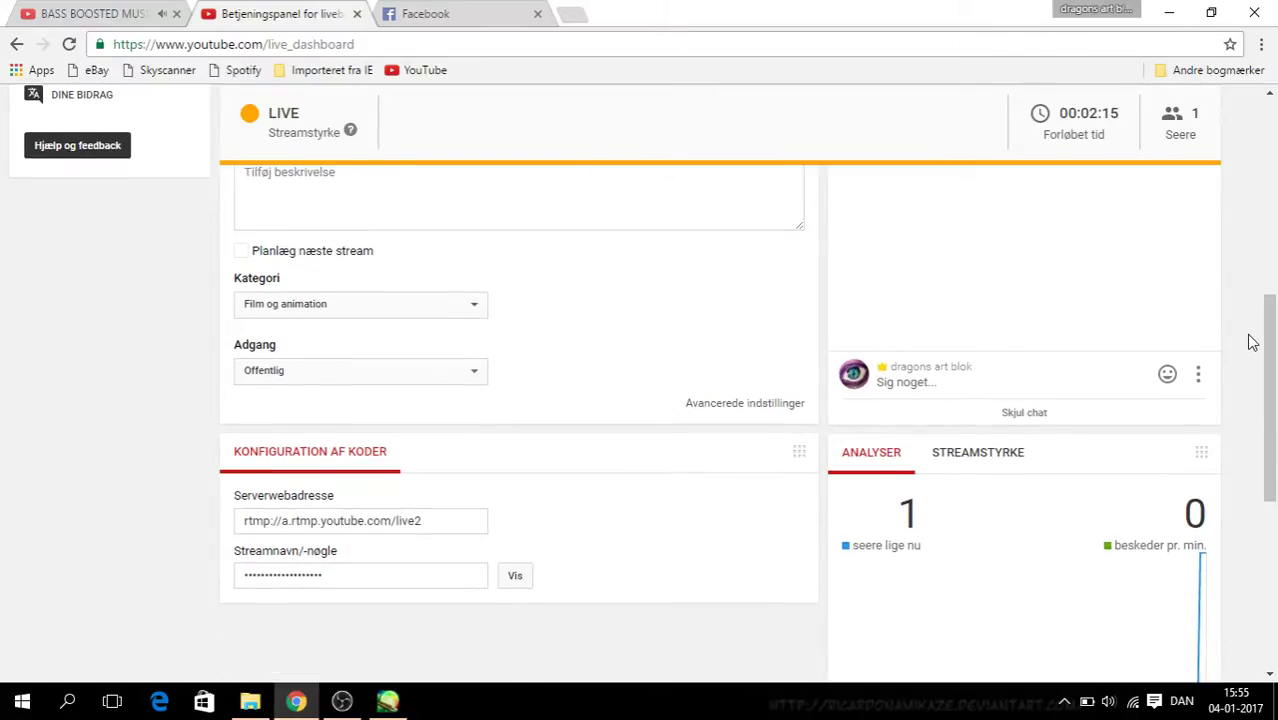
scroll(1252, 342, "up", 1)
scroll(1252, 342, "up", 1)
Step: Return to the character sketch in PaintTool SAI and maximise its window
left_click(1169, 12)
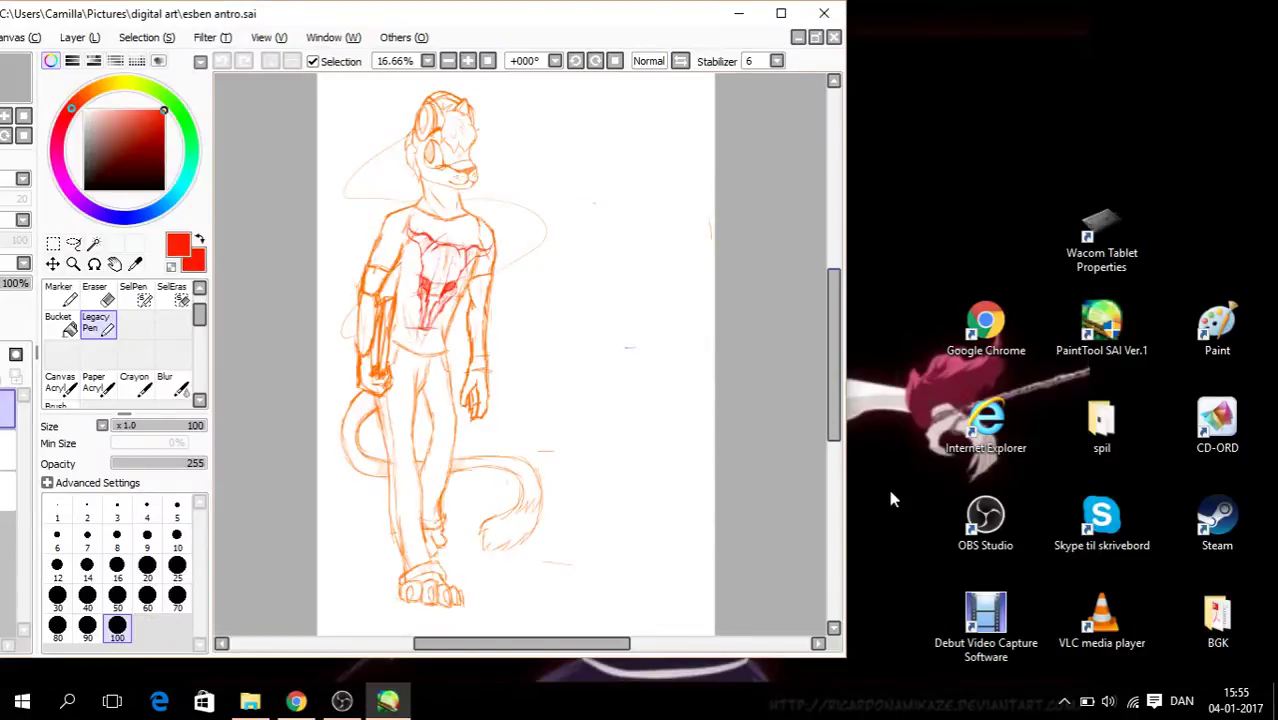
left_click(781, 13)
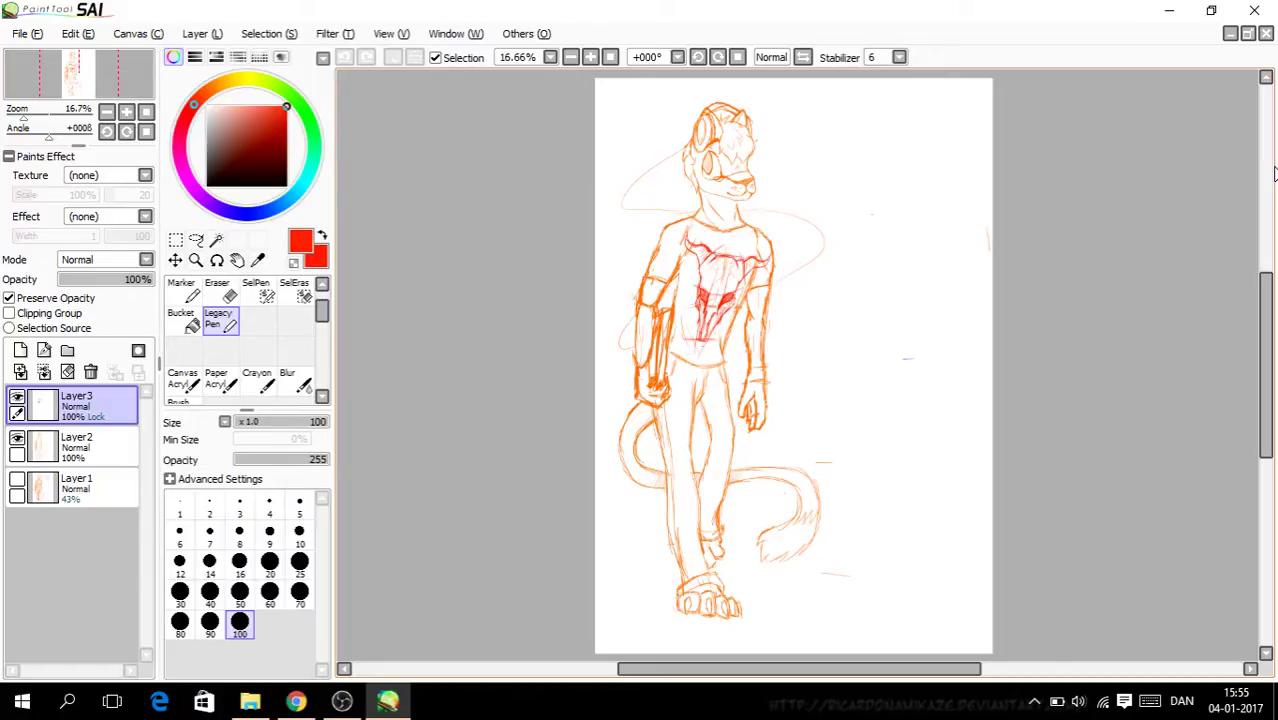
key("XF86MonBrightnessUp")
Step: Choose the Canvas Acryl Brush and turn off Preserve Opacity for Layer3, leaving Layer2 shown
left_click(191, 384)
key("Page_Up")
key("Page_Up")
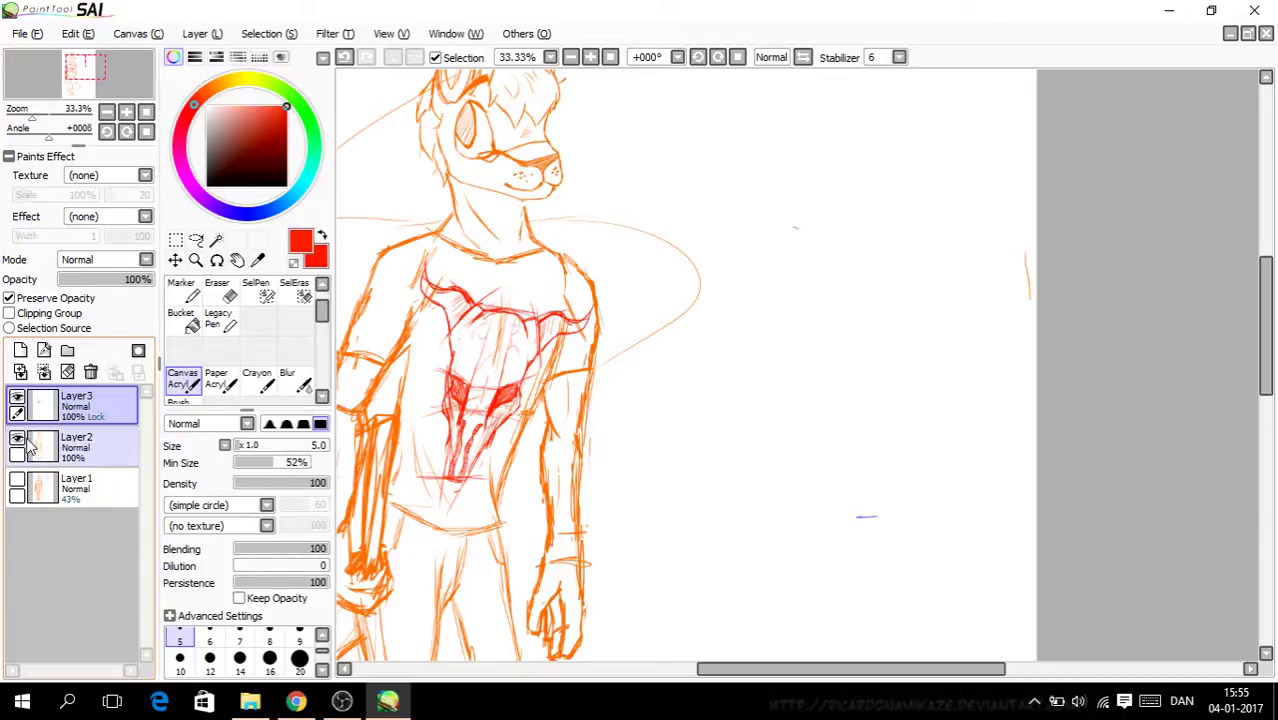
left_click(58, 299)
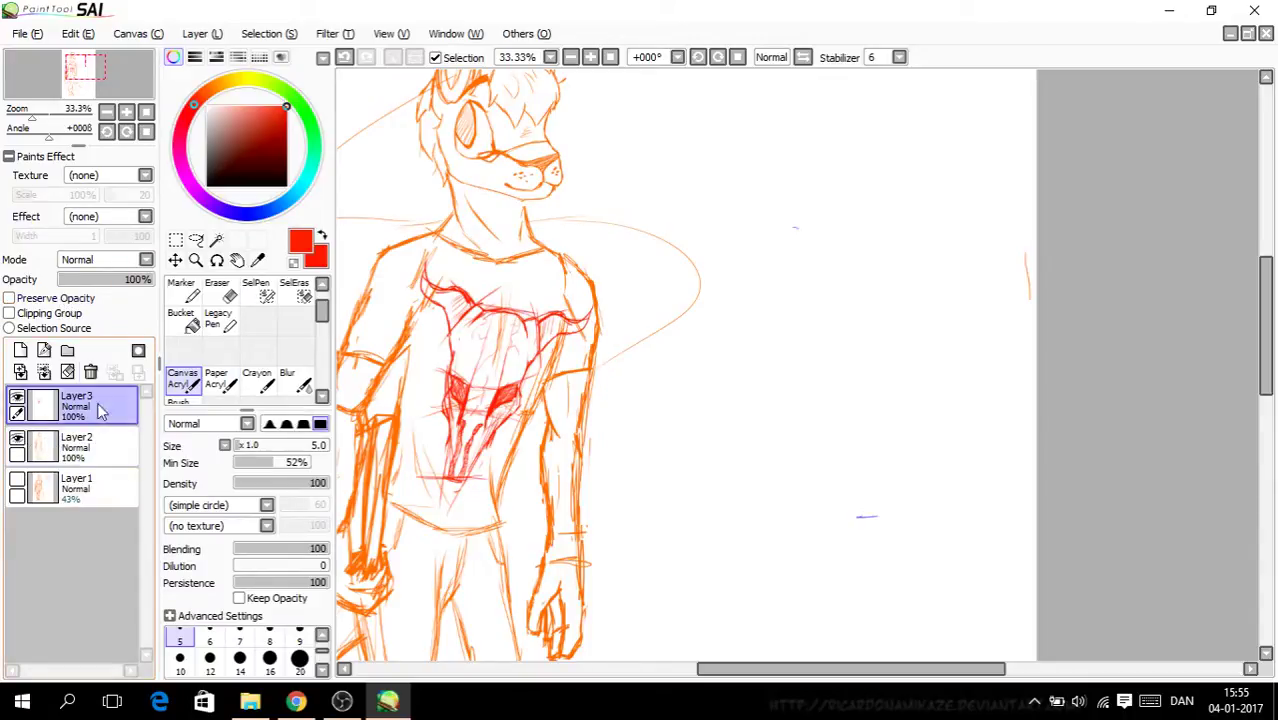
left_click(17, 438)
left_click(17, 439)
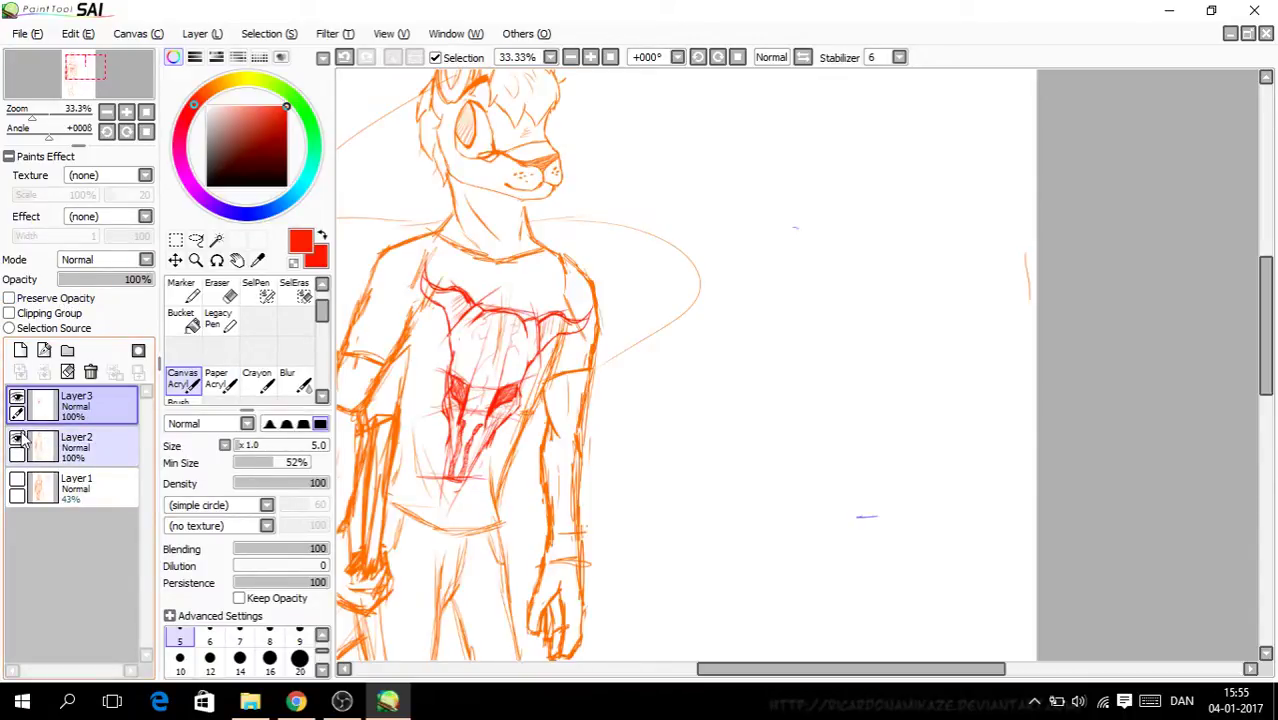
Step: Pick the orange colour from the sketch's lines and reselect the Canvas Acryl Brush with the lower body in view
left_click_drag(765, 670, 718, 670)
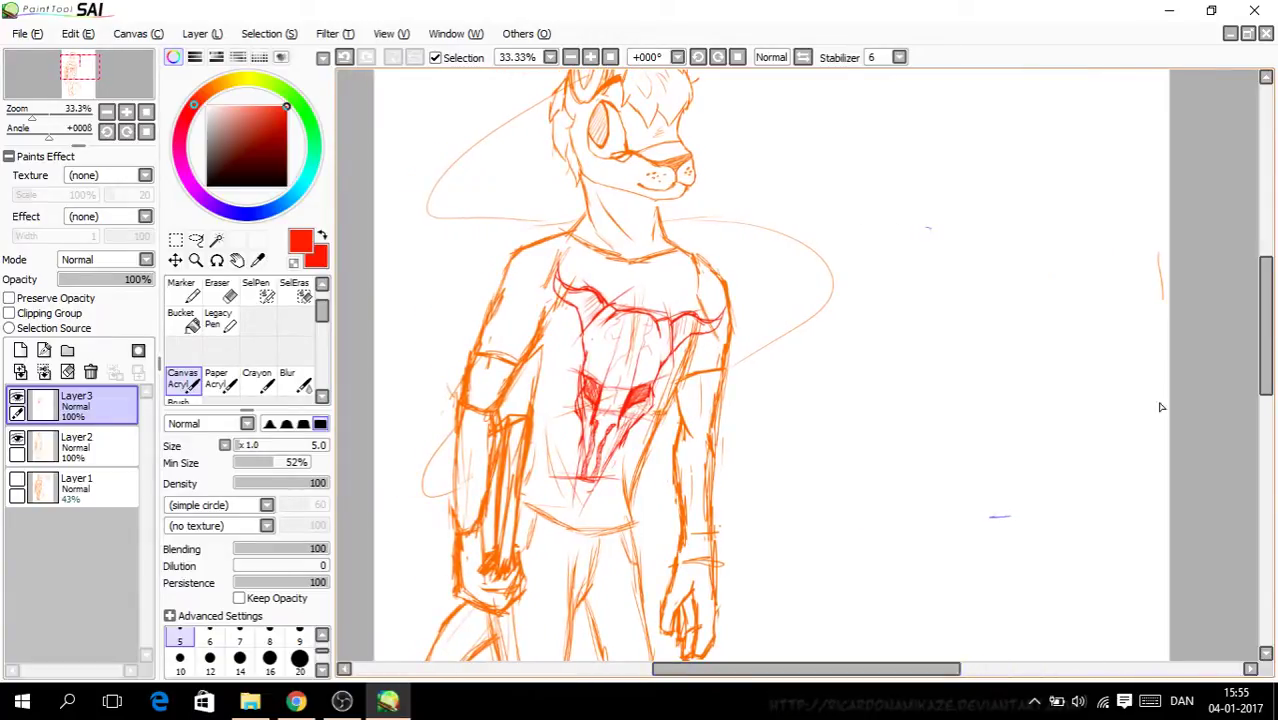
left_click_drag(1267, 344, 1267, 450)
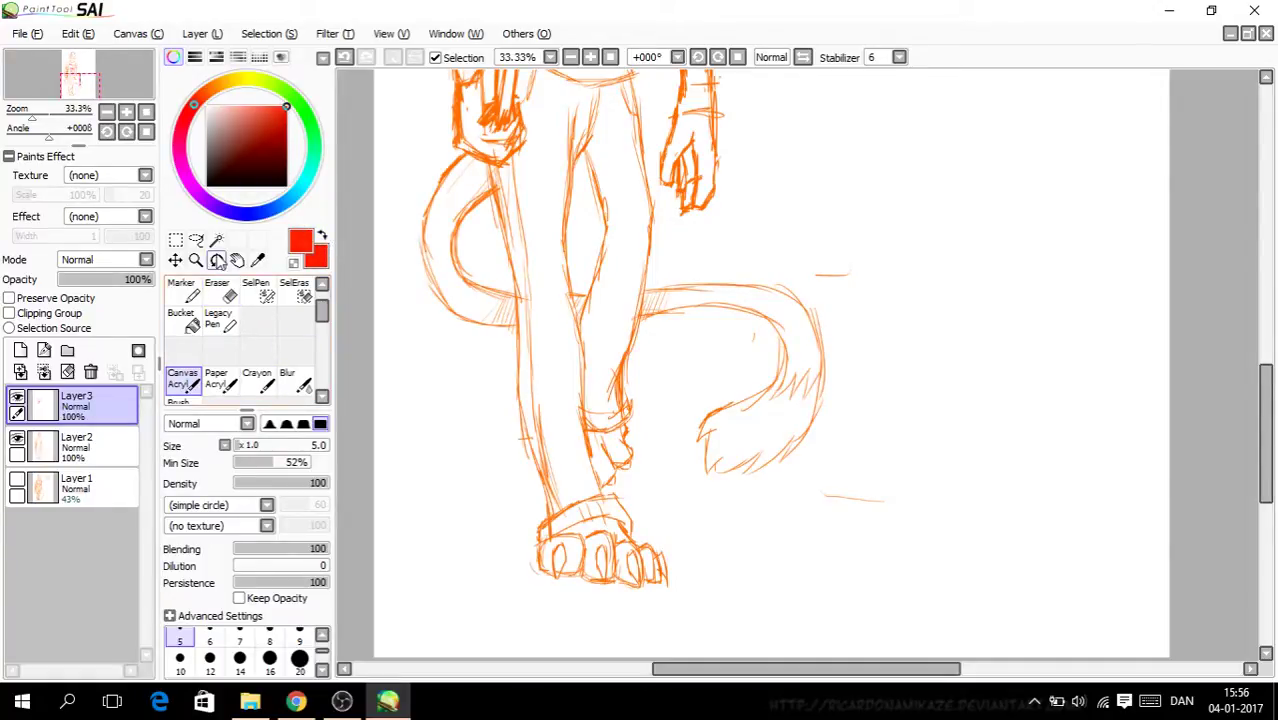
left_click(257, 260)
scroll(575, 336, "up", 1)
scroll(575, 336, "up", 6)
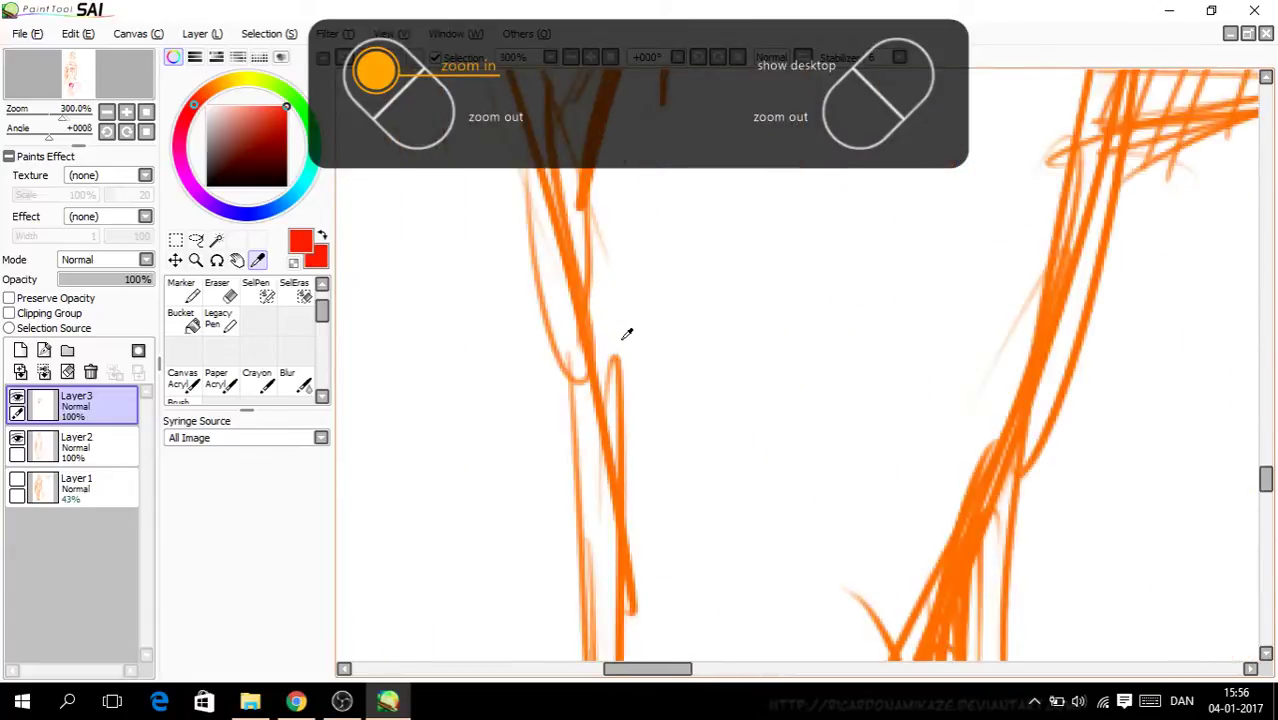
left_click(561, 301)
key("ctrl+minus")
key("ctrl+minus")
key("ctrl+minus")
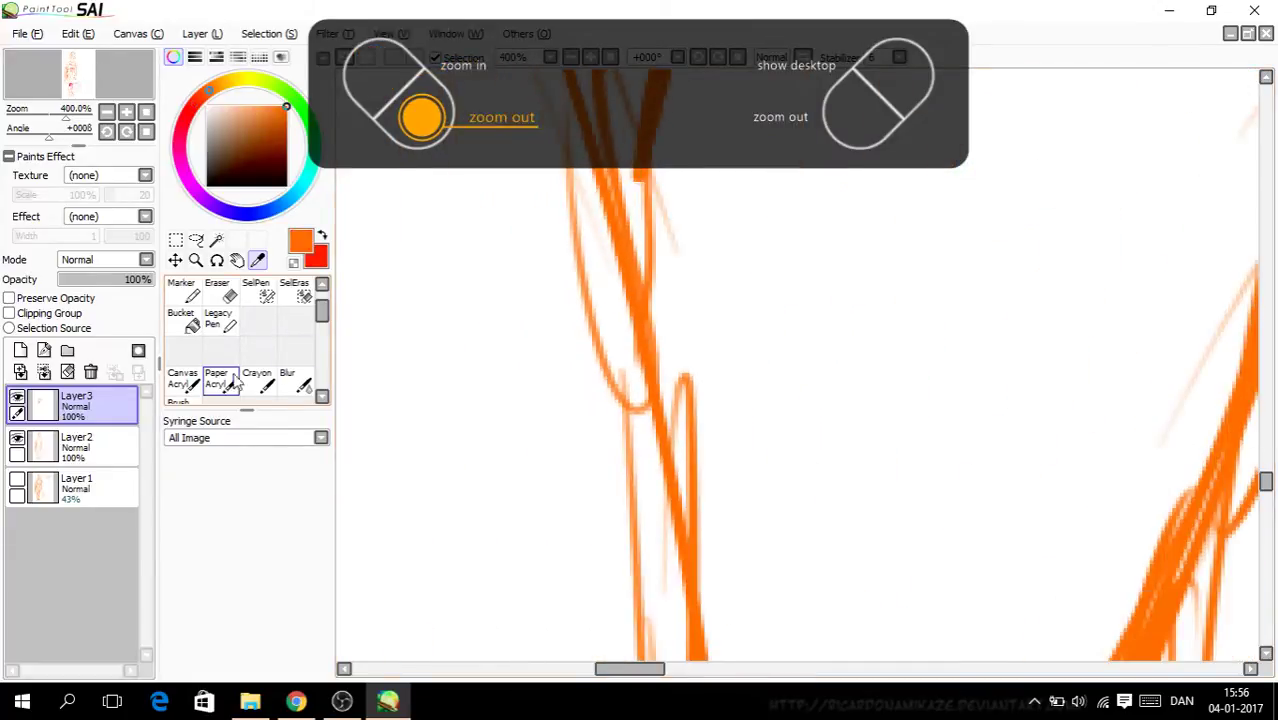
left_click(180, 384)
key("ctrl+minus")
scroll(858, 449, "down", 6)
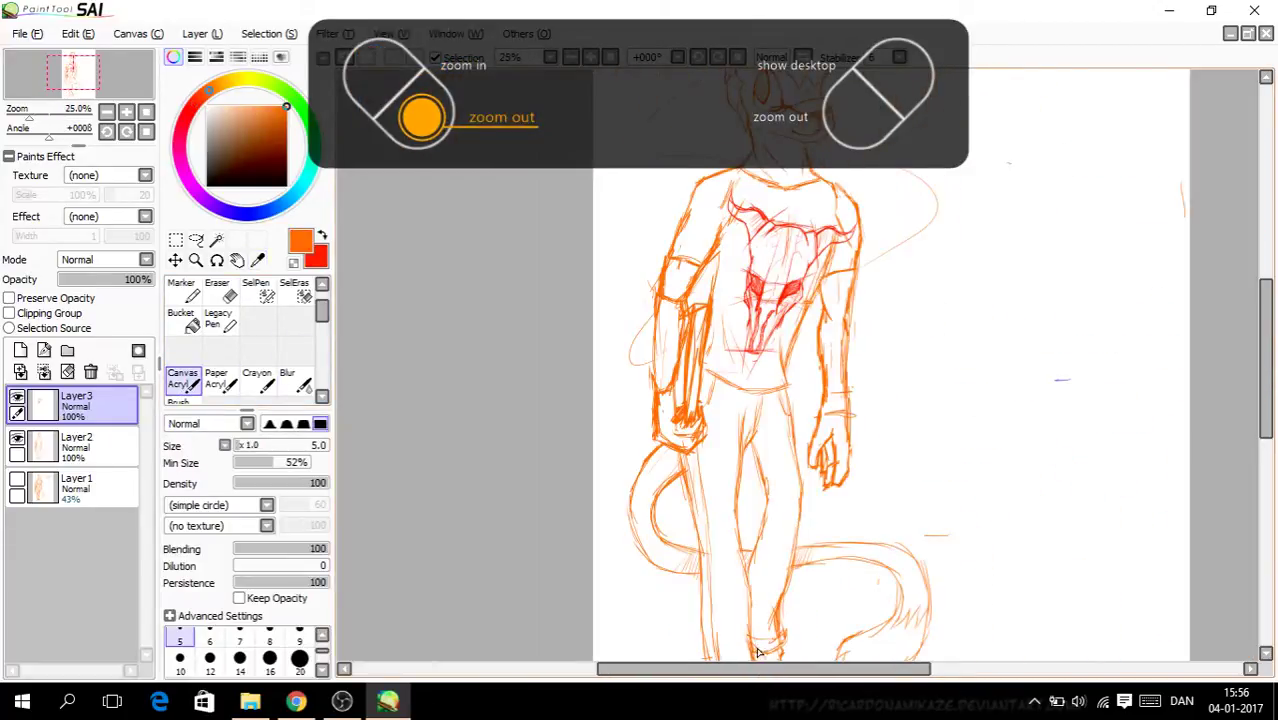
left_click_drag(1265, 390, 1265, 427)
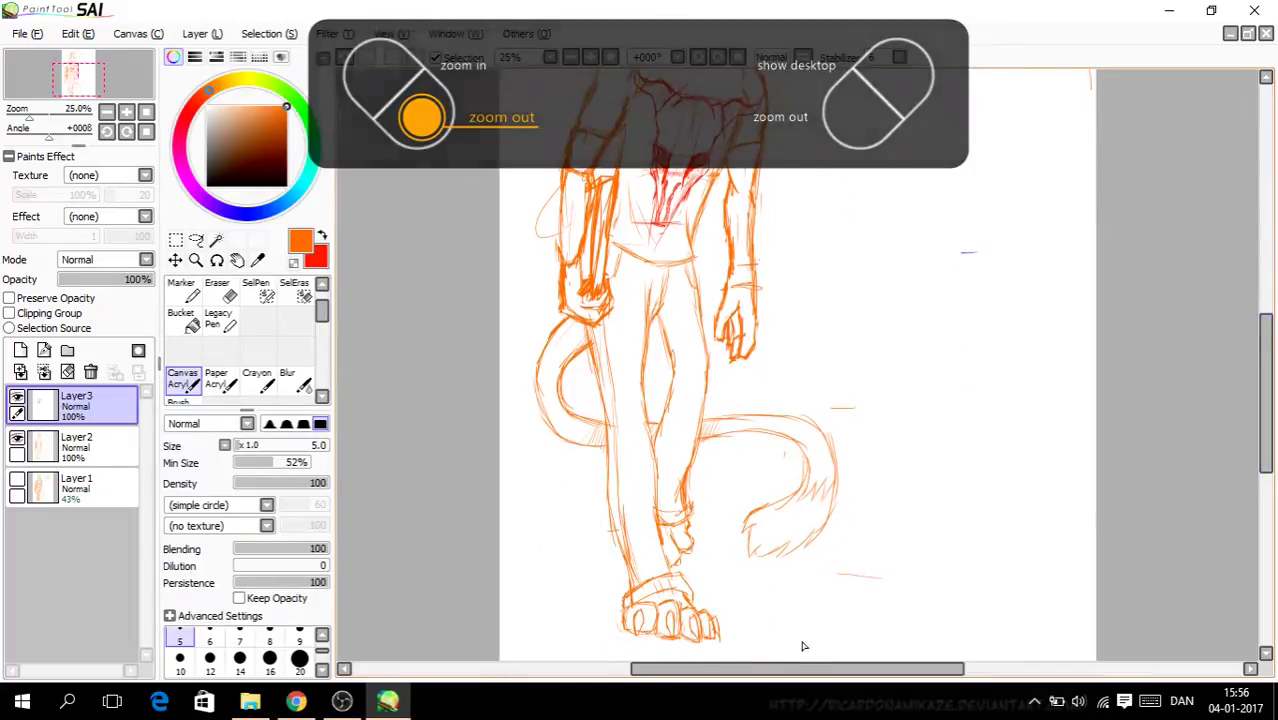
left_click_drag(819, 669, 862, 677)
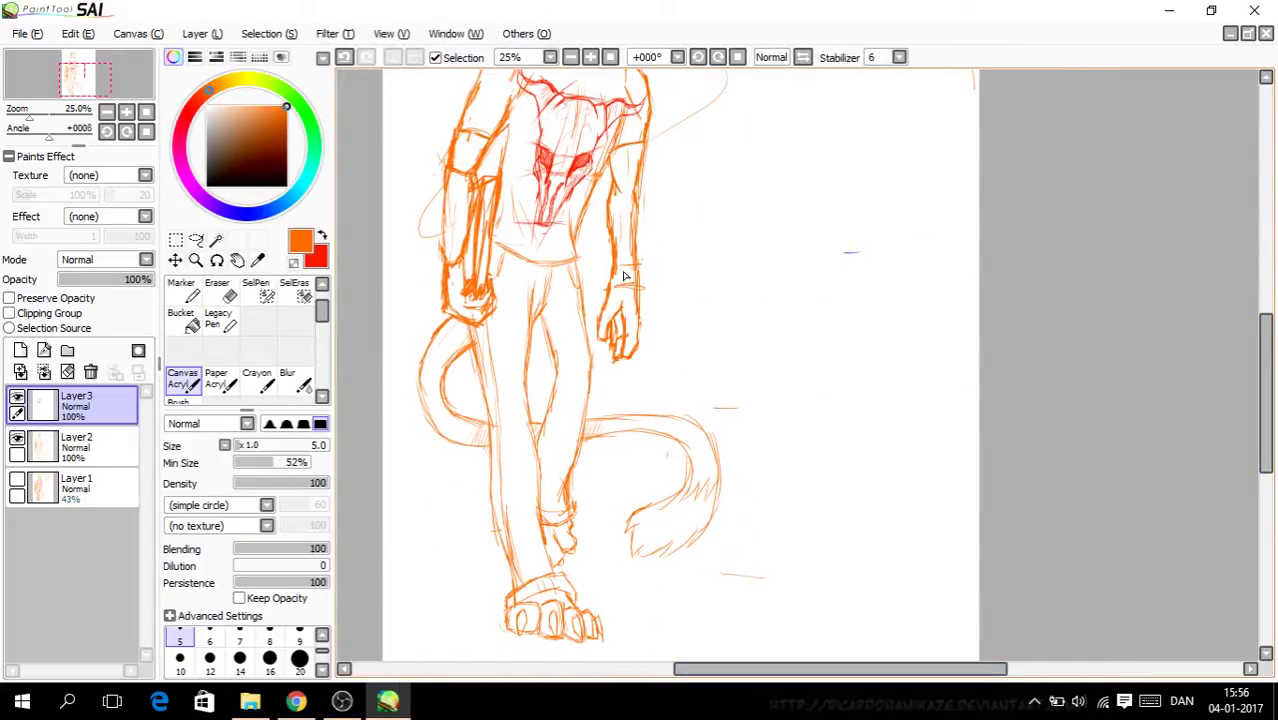
Step: Select Layer1, swap the active colour to red and choose the Eraser for the skull on the shirt
scroll(623, 273, "up", 4)
left_click_drag(1266, 398, 1248, 328)
scroll(865, 606, "down", 2)
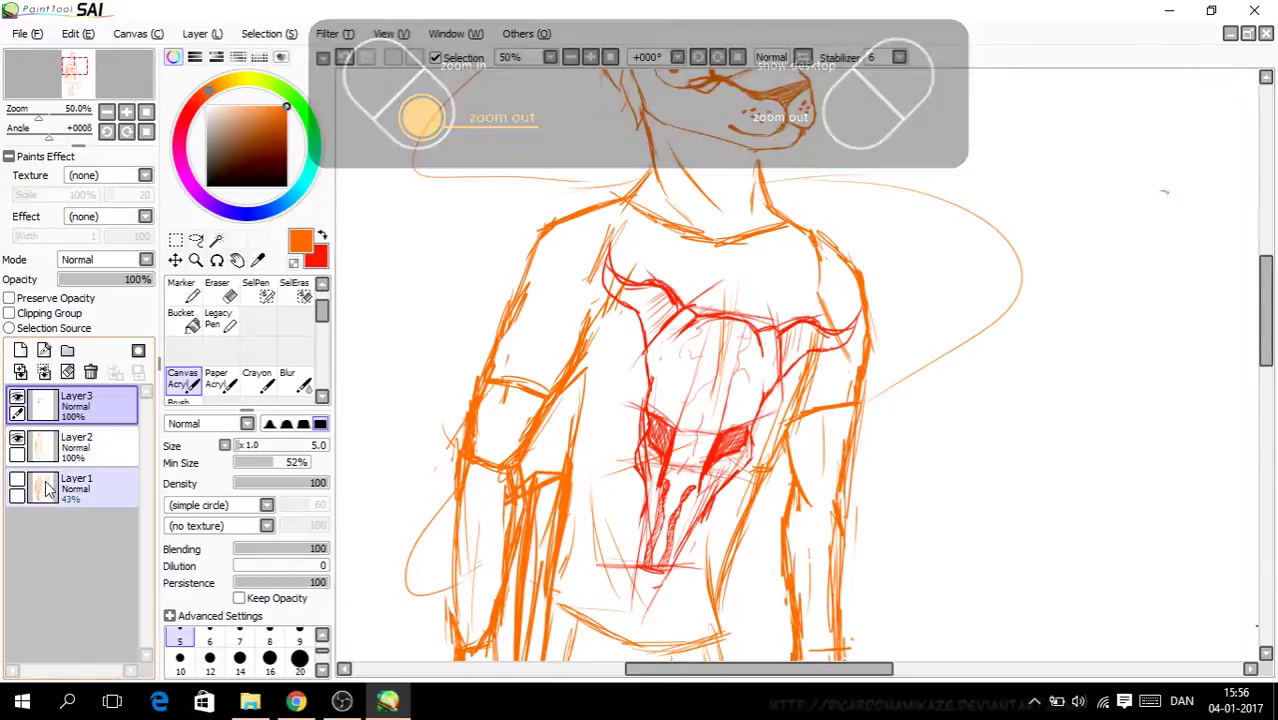
left_click(47, 487)
left_click(322, 237)
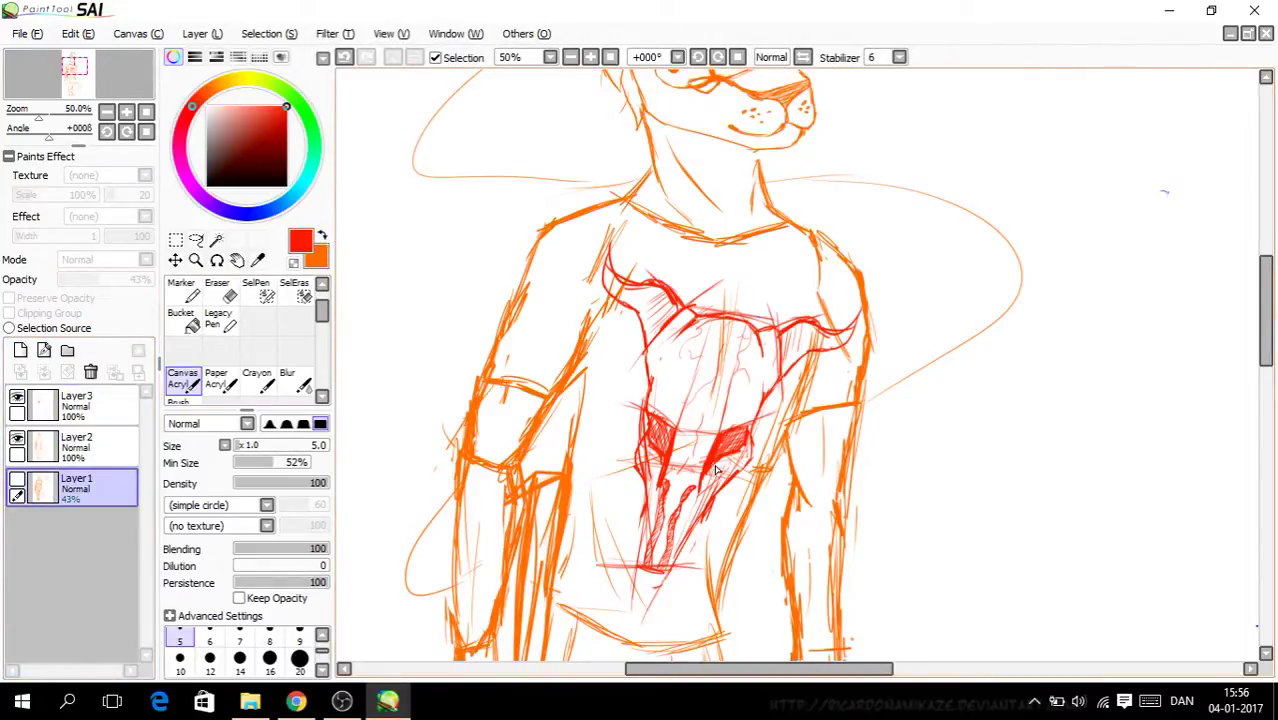
left_click(218, 292)
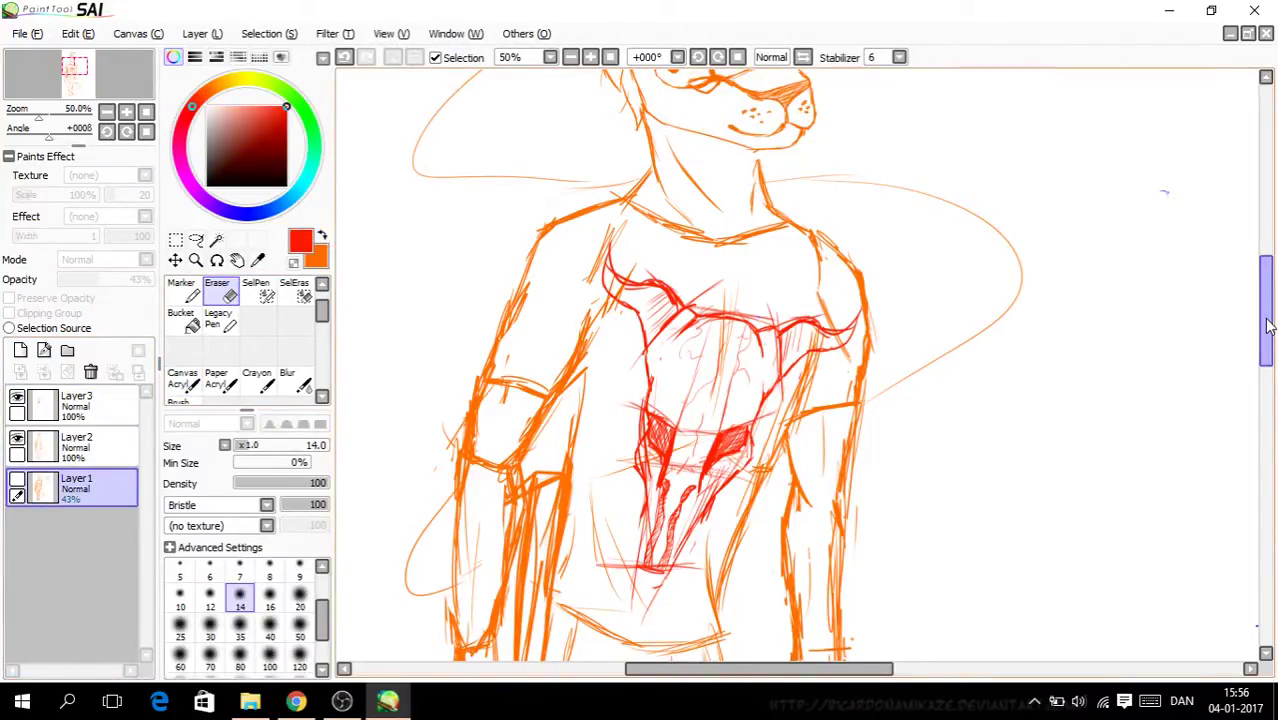
left_click_drag(1256, 330, 1240, 361)
scroll(662, 328, "up", 1)
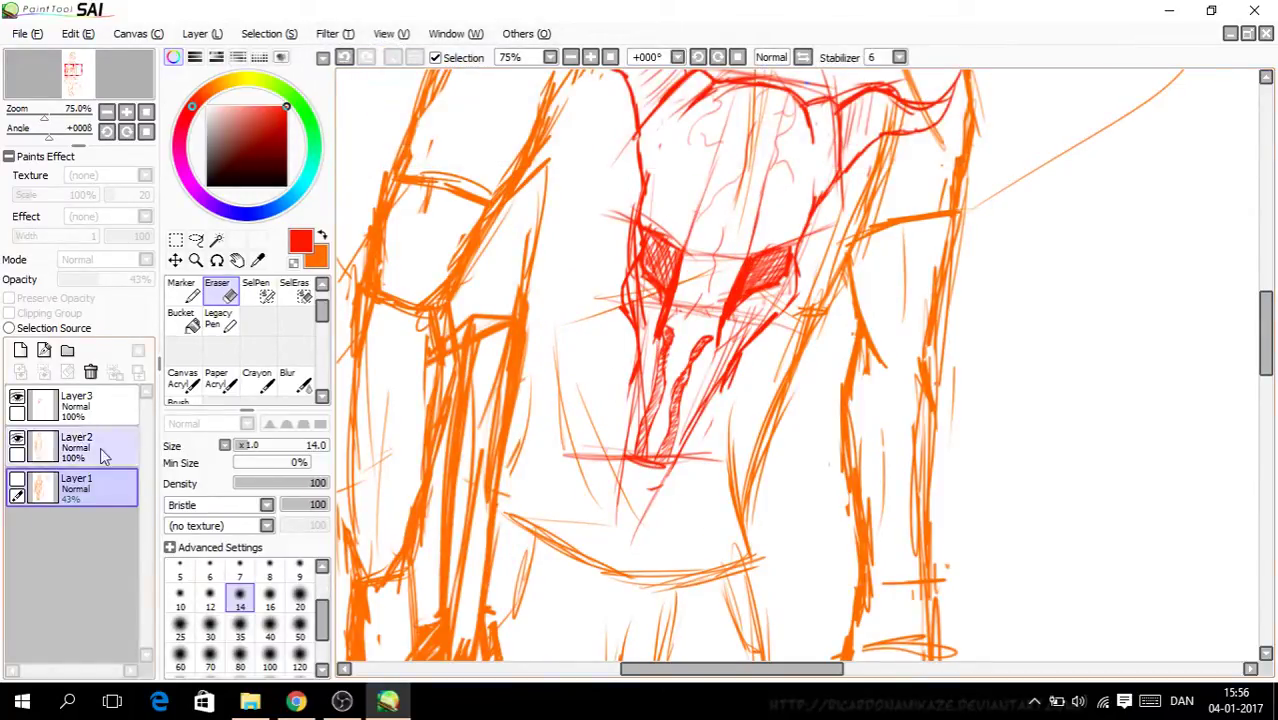
Step: Toggle the visibility of Layer1 and Layer2 to compare their contents, and make Layer3 the active layer
left_click(17, 480)
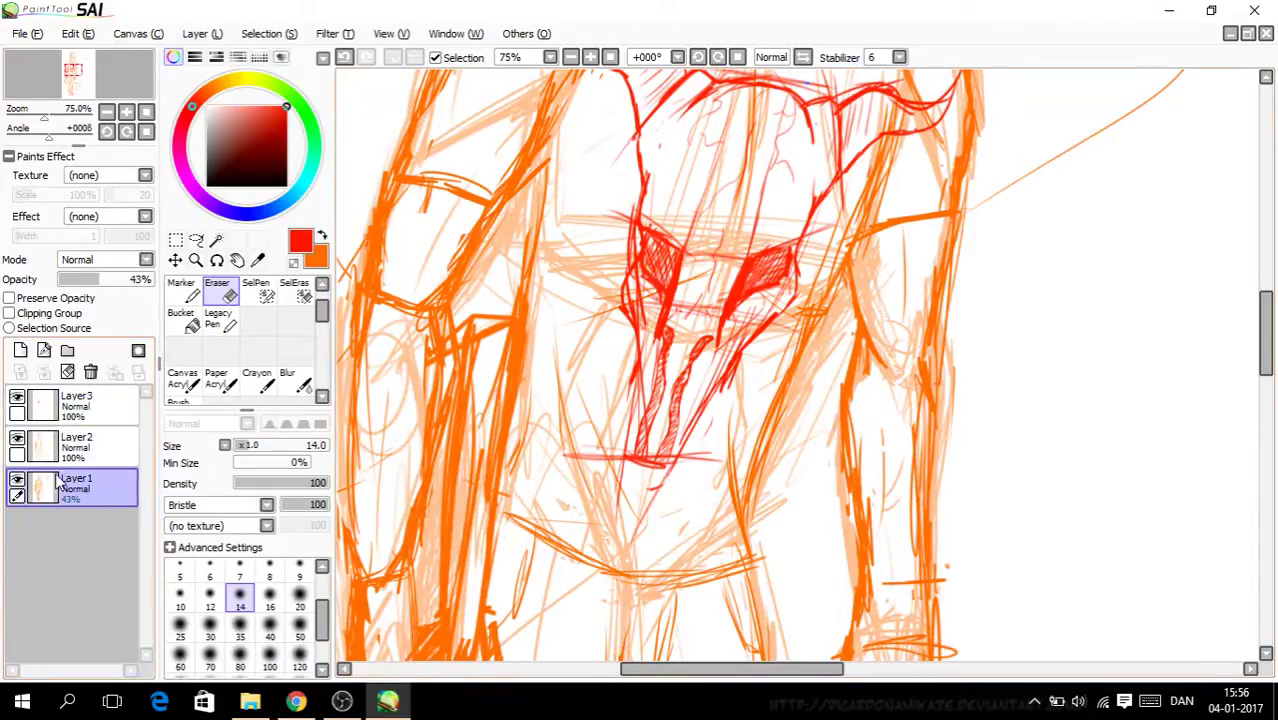
left_click(17, 480)
left_click(17, 440)
left_click(17, 440)
left_click(75, 405)
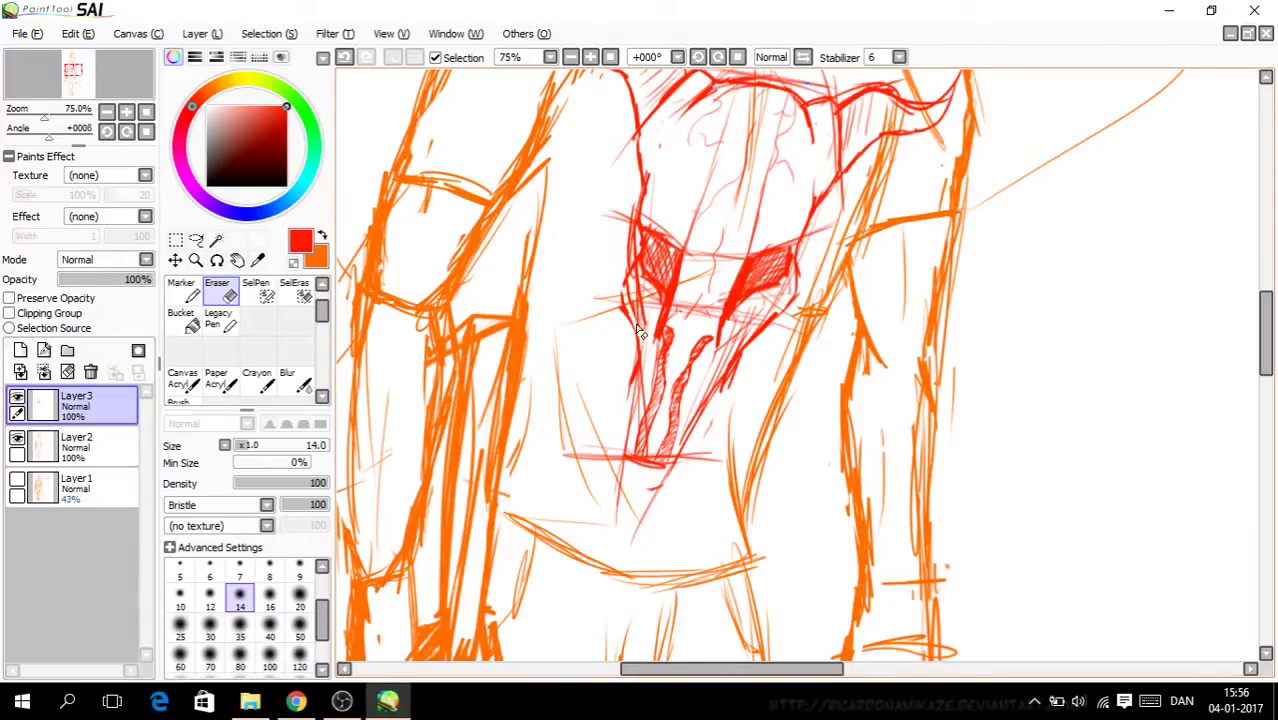
Step: Try erasing a cross through the skull's snout on Layer3 and undo the eraser strokes
mouse_move(638, 328)
left_mouse_down()
mouse_move(685, 412)
mouse_move(635, 333)
mouse_move(664, 400)
left_mouse_up()
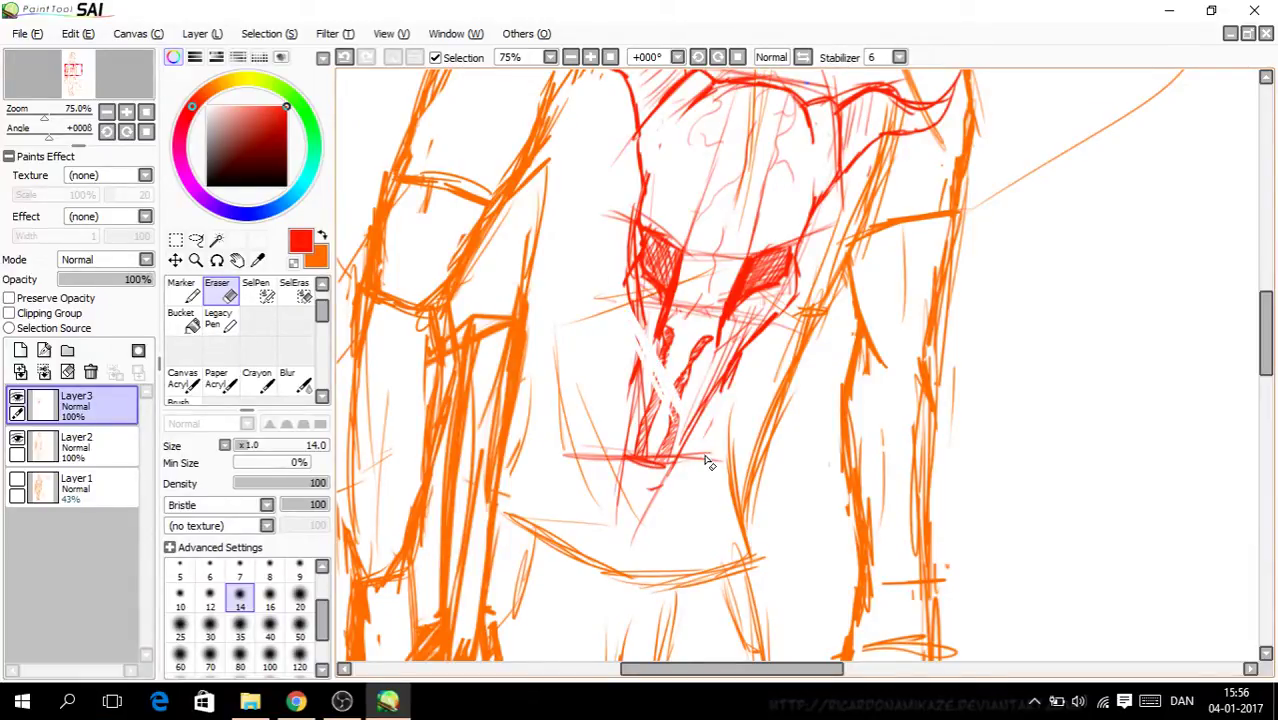
left_click(343, 58)
left_click(343, 59)
left_click(343, 60)
left_click(343, 61)
left_click(366, 58)
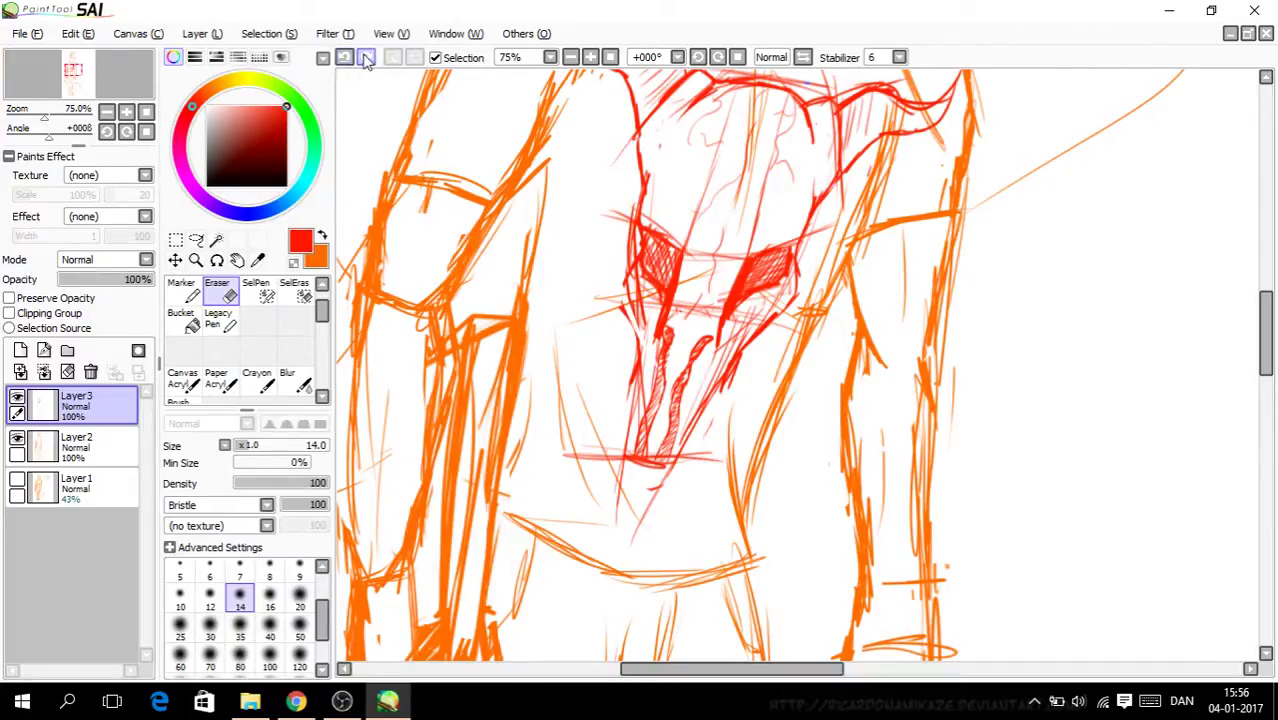
Step: Try erasing the side of the skull's snout and redrawing it with the red Canvas Acryl Brush, and undo these changes
key("ctrl+plus")
left_click_drag(609, 282, 682, 438)
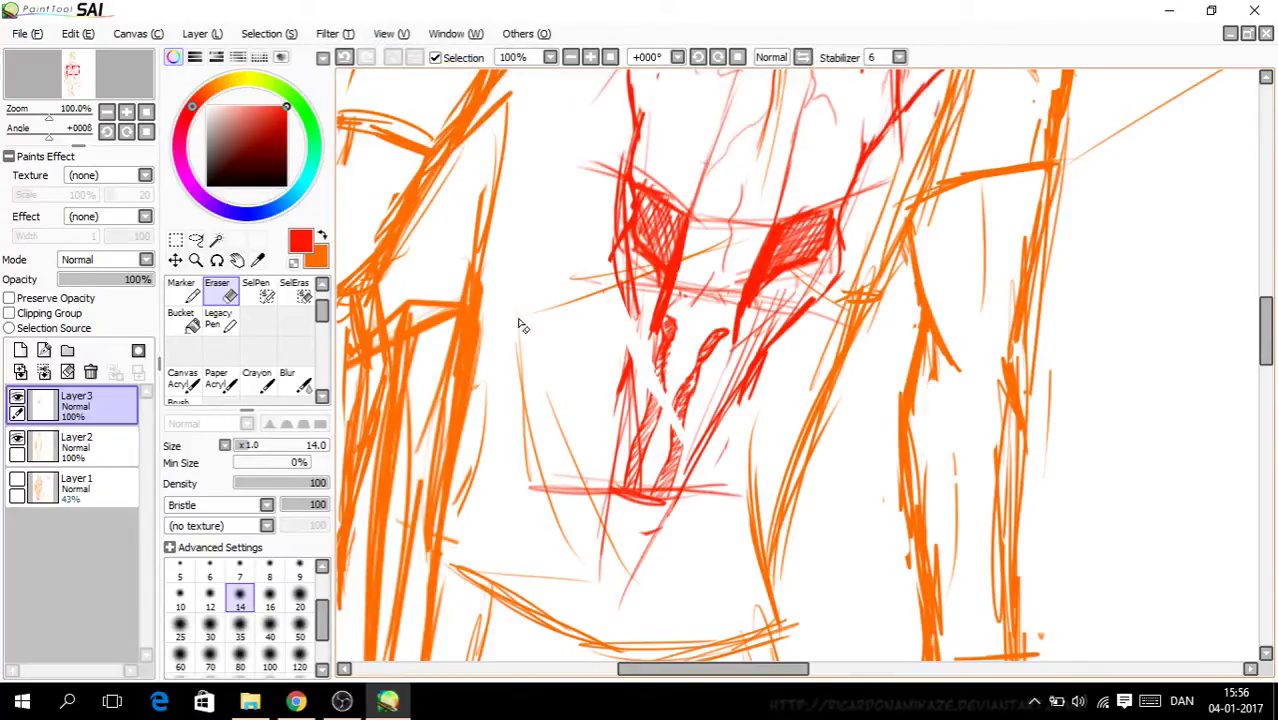
left_click(194, 388)
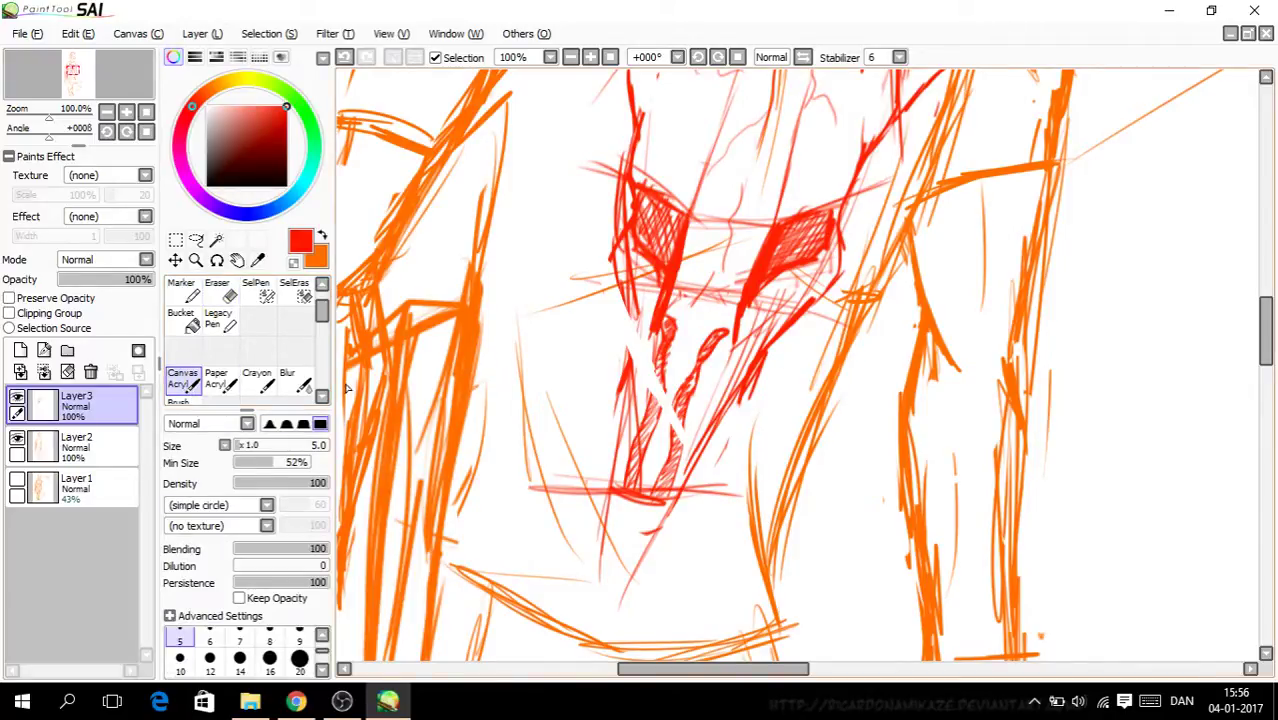
left_click_drag(652, 346, 586, 170)
left_click_drag(578, 242, 673, 427)
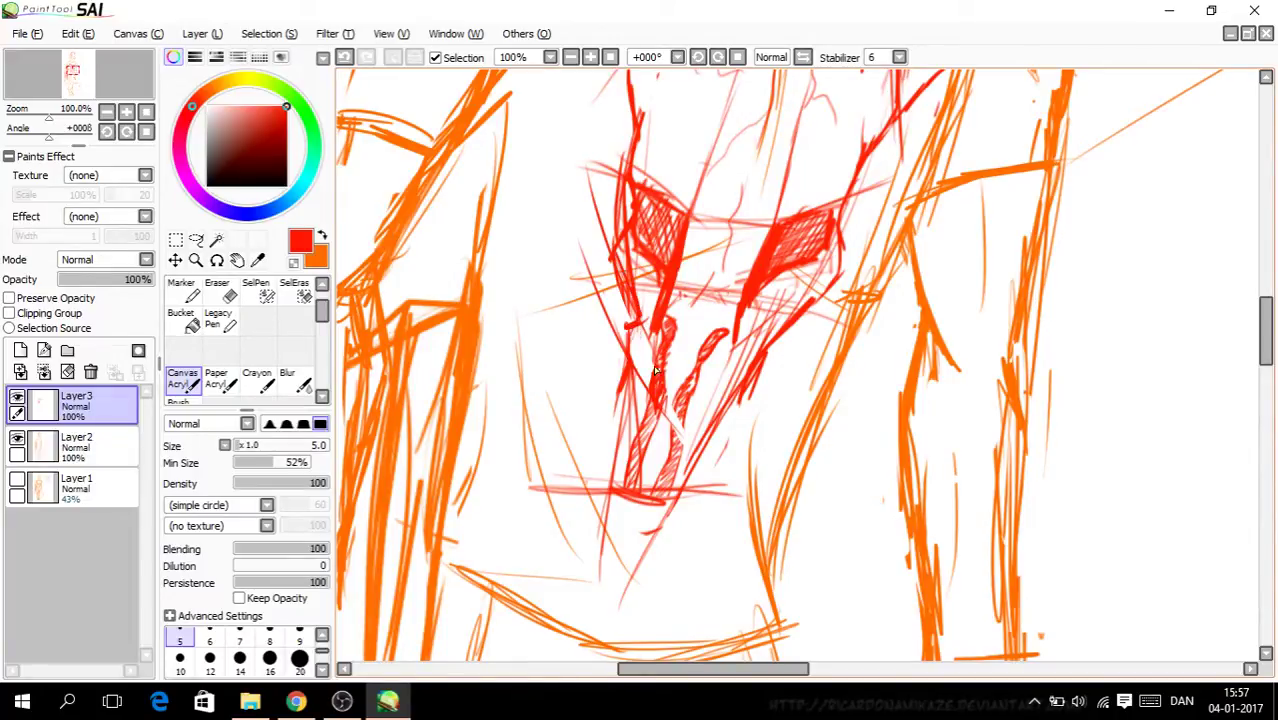
key("minus")
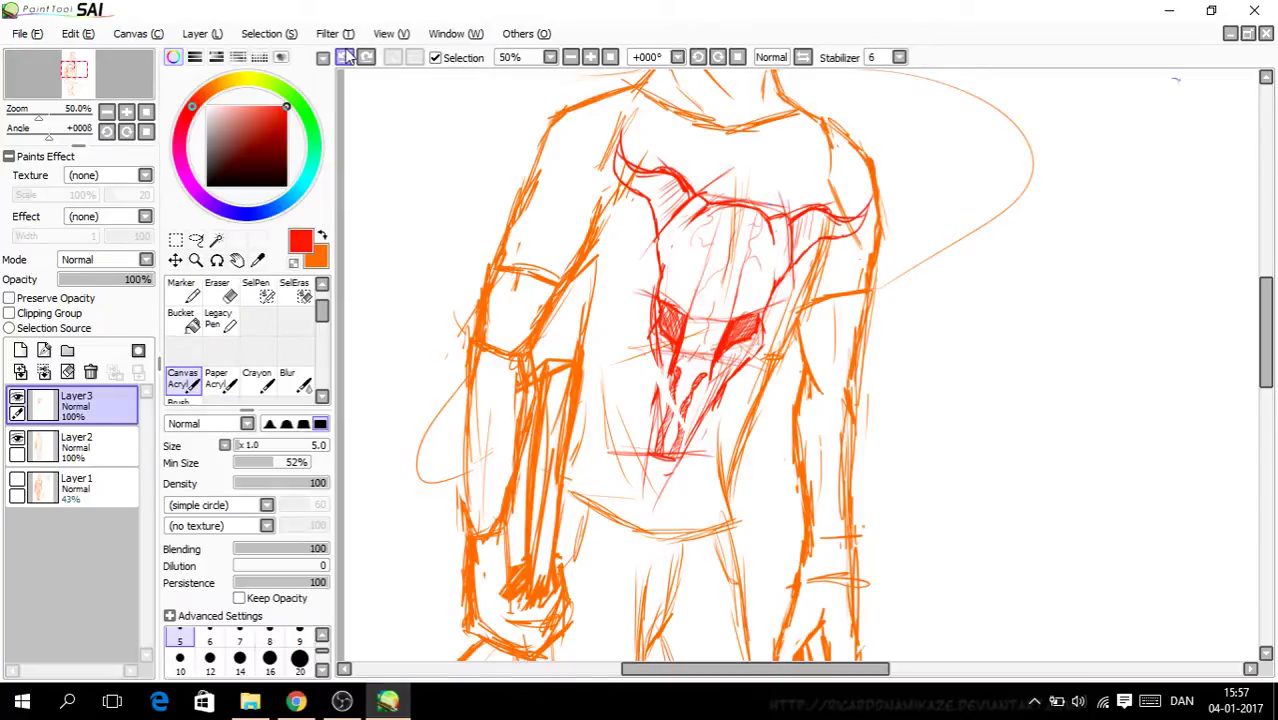
left_click(347, 58)
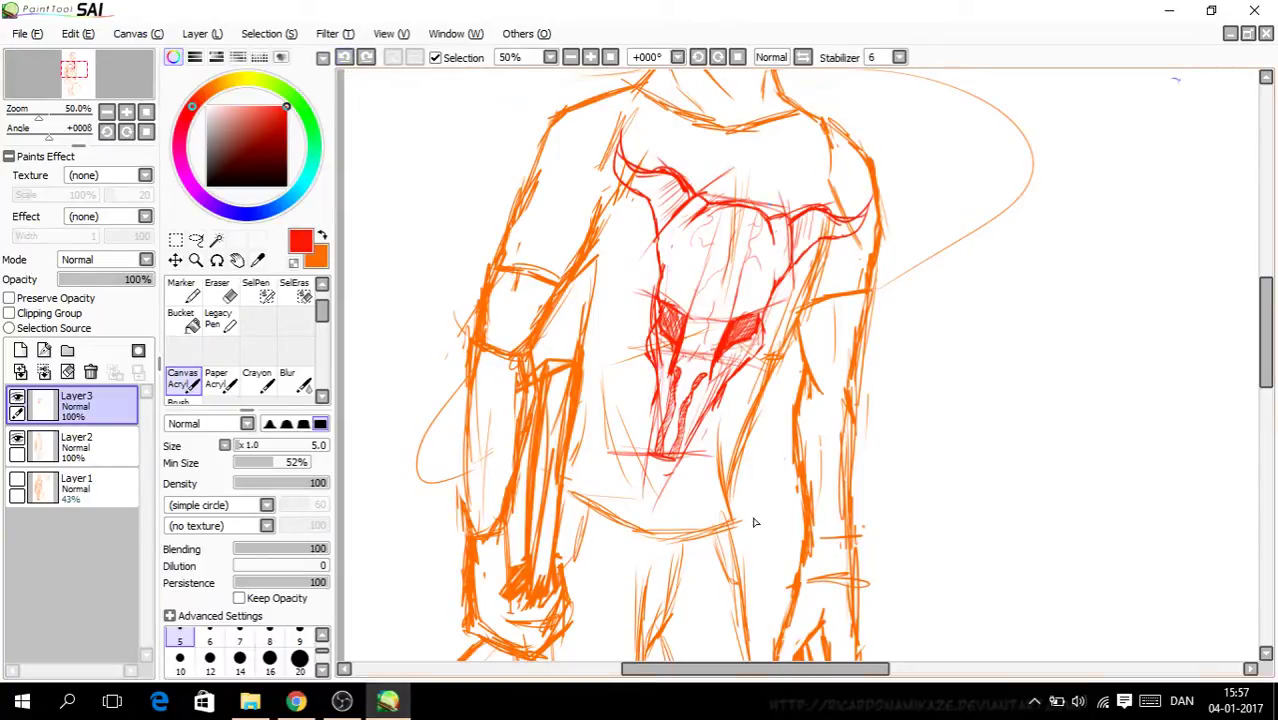
Step: Check Layer2 by hiding and showing it, make it the active layer and swap the colour back to orange
key("ctrl+minus")
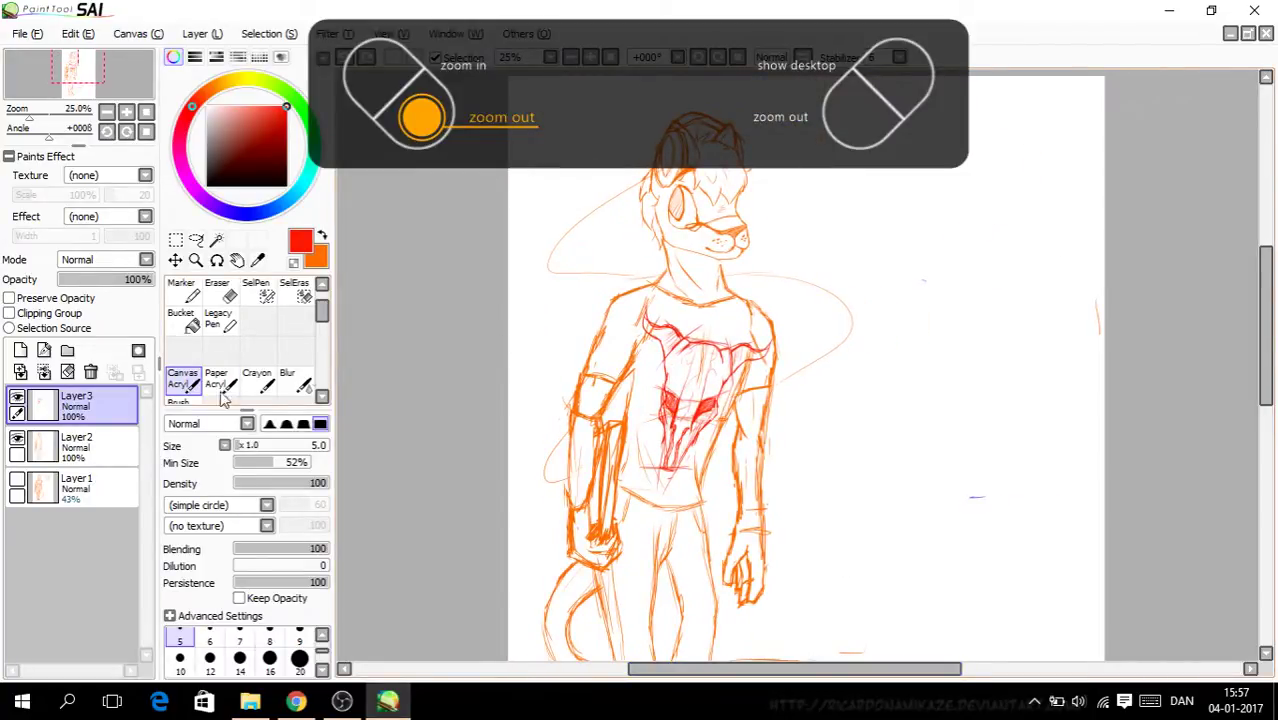
left_click(18, 438)
left_click(18, 438)
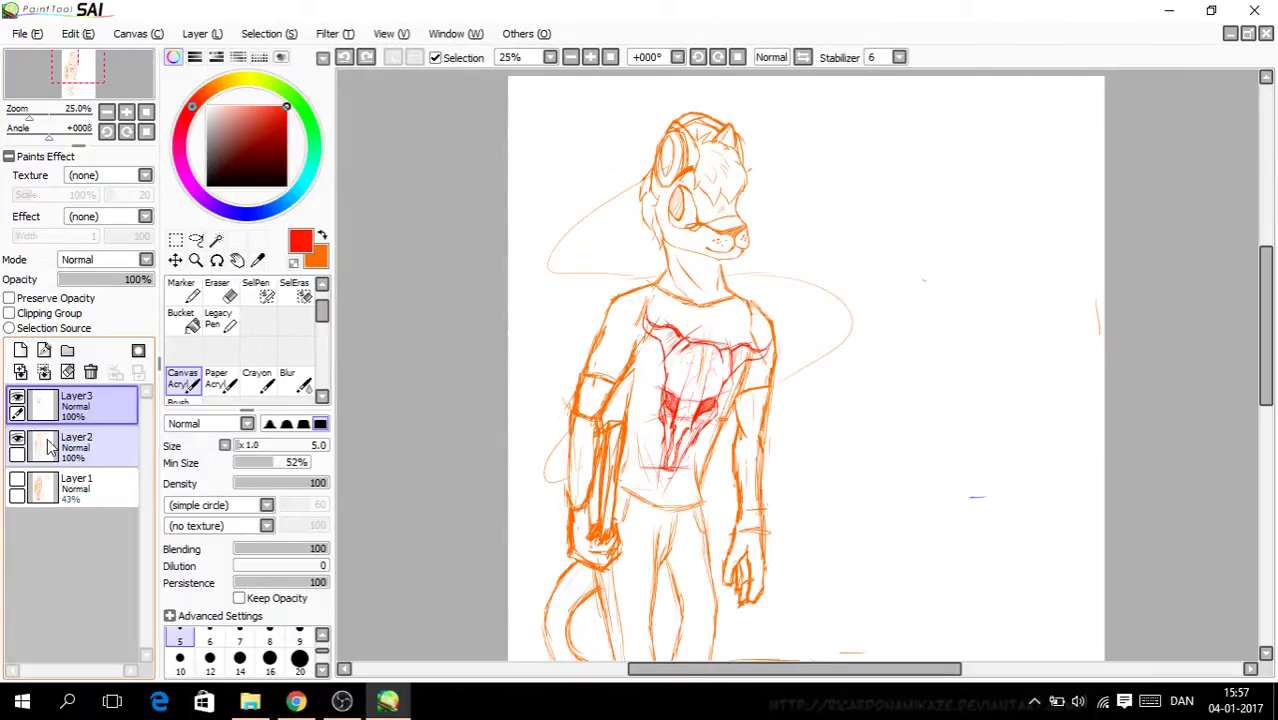
left_click(48, 447)
left_click(321, 236)
left_click_drag(1264, 312, 1266, 342)
scroll(690, 213, "up", 4)
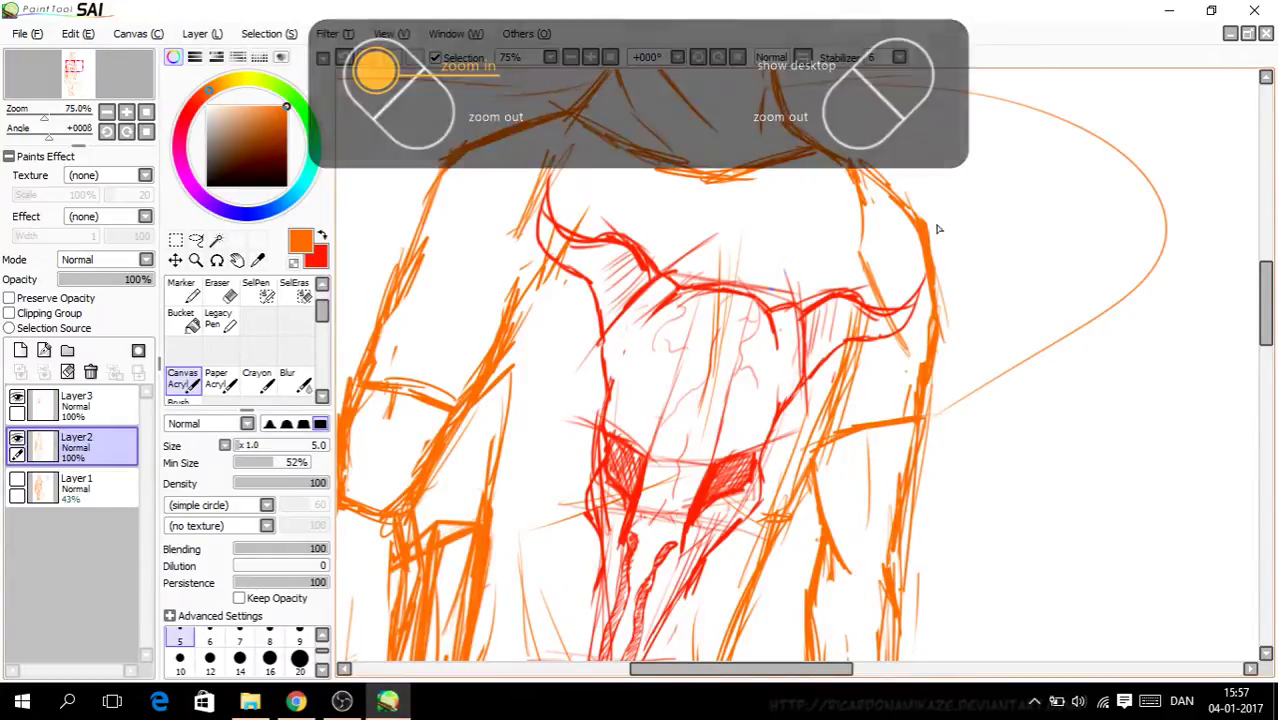
Step: Add orange strokes along the lower leg outlines on Layer2 with the Canvas Acryl Brush
left_click_drag(1266, 313, 1268, 467)
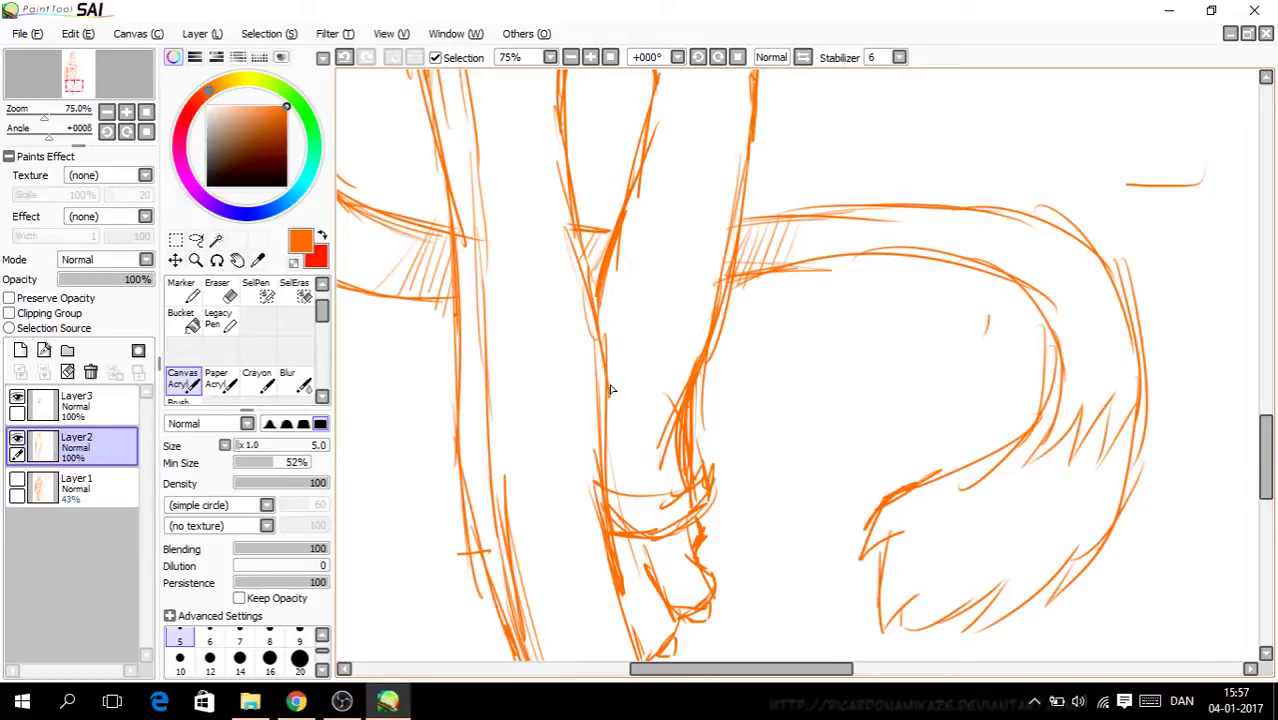
left_click_drag(1263, 417, 1265, 446)
left_click_drag(639, 481, 576, 322)
mouse_move(524, 482)
left_mouse_down()
mouse_move(462, 339)
mouse_move(446, 260)
left_mouse_up()
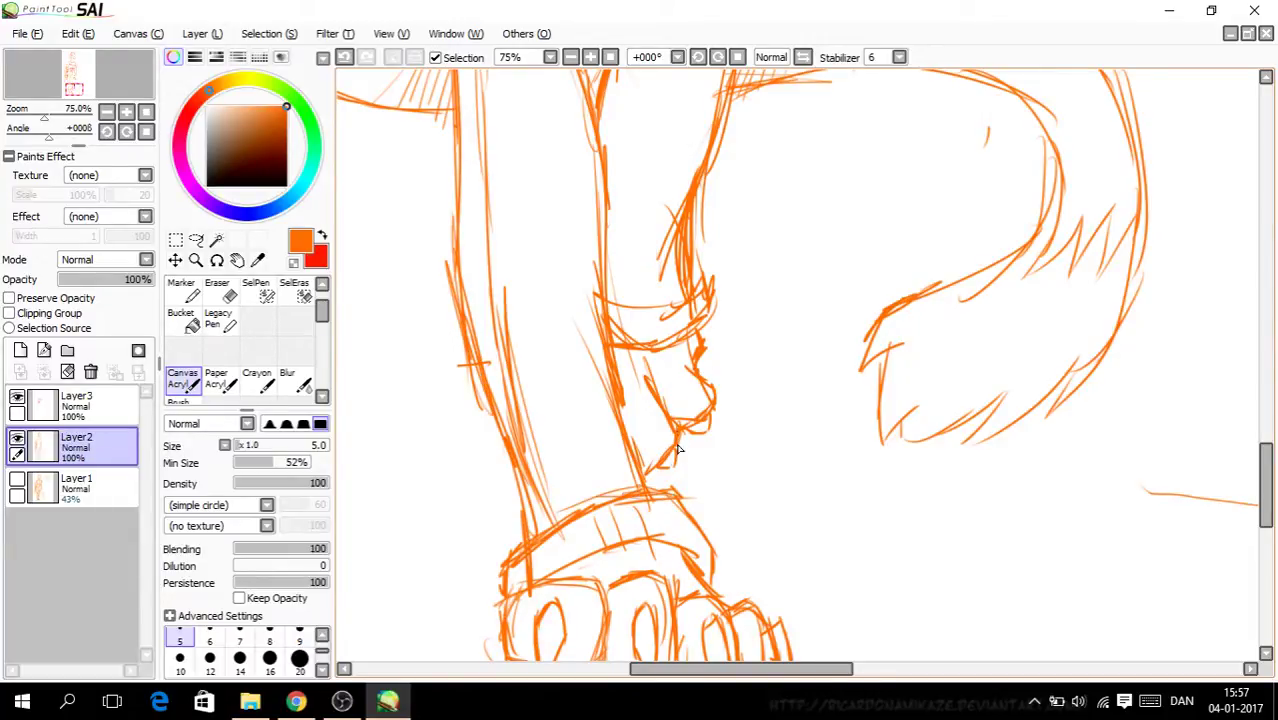
Step: Reinforce the outline of the front foot's large toe with darker orange strokes
scroll(671, 473, "up", 1)
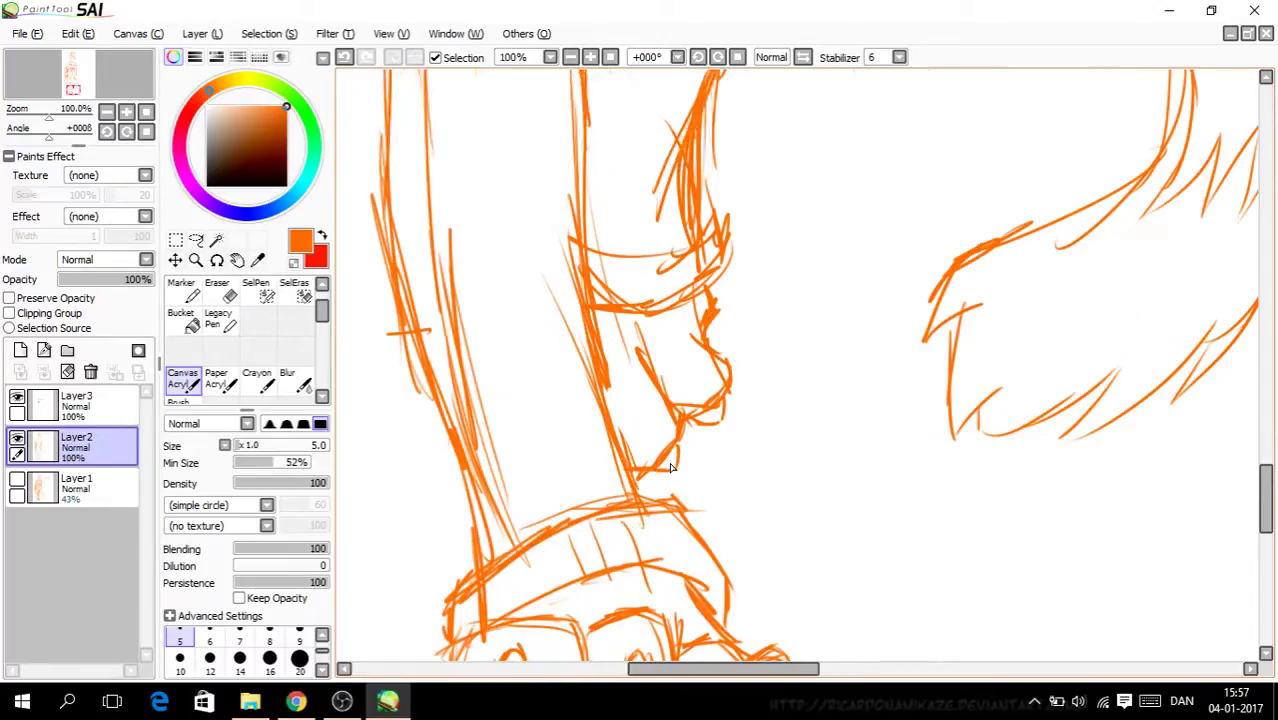
left_click_drag(1268, 505, 1268, 549)
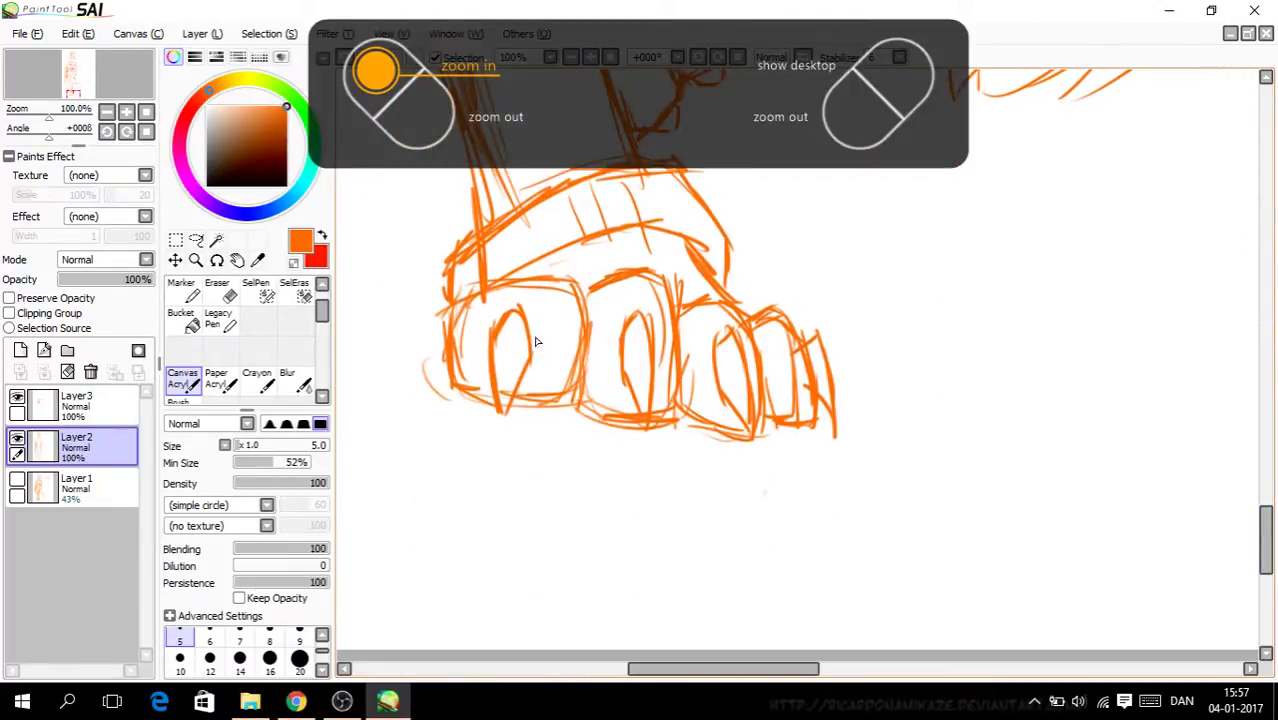
left_click_drag(527, 399, 568, 396)
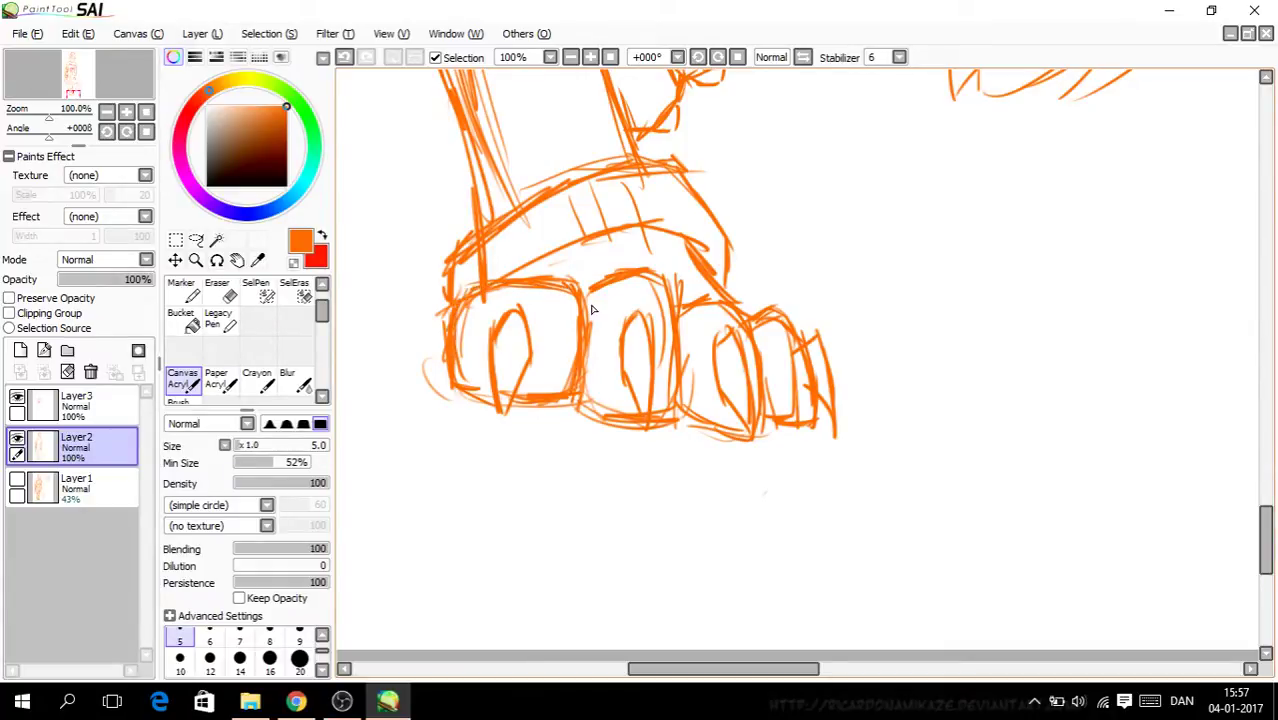
Step: Delete the rough sketch layer, Layer1
key("ctrl+minus")
key("ctrl+minus")
key("ctrl+minus")
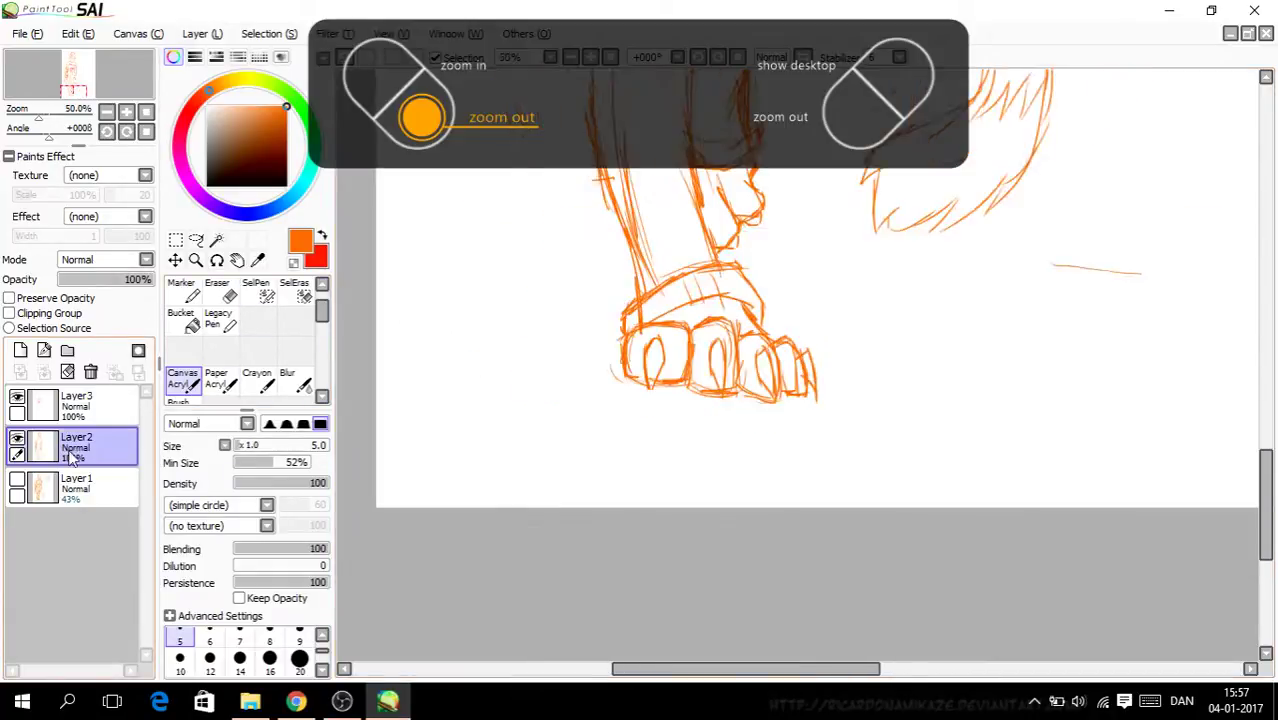
left_click(95, 487)
left_click(99, 372)
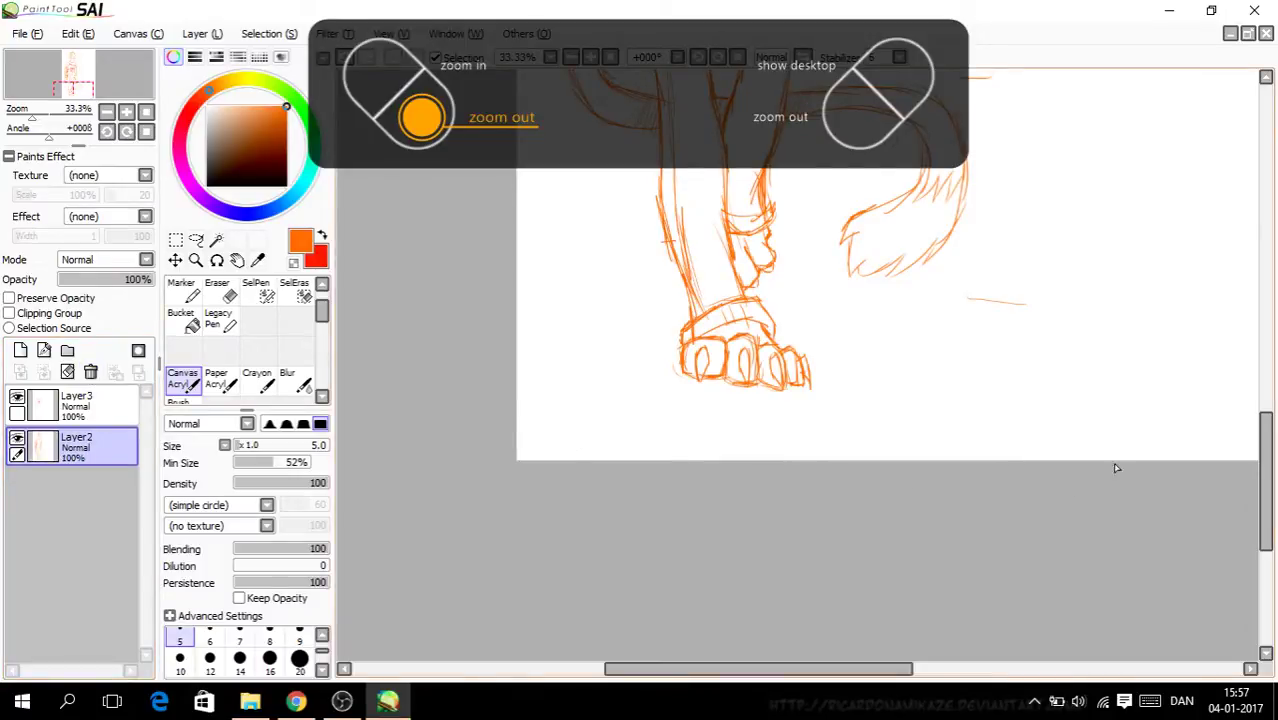
Step: Check the whole figure by hiding and showing Layer2
key("ctrl+minus")
key("ctrl+minus")
left_click_drag(1268, 392, 1268, 395)
left_click_drag(798, 672, 907, 672)
left_click(18, 438)
left_click(18, 438)
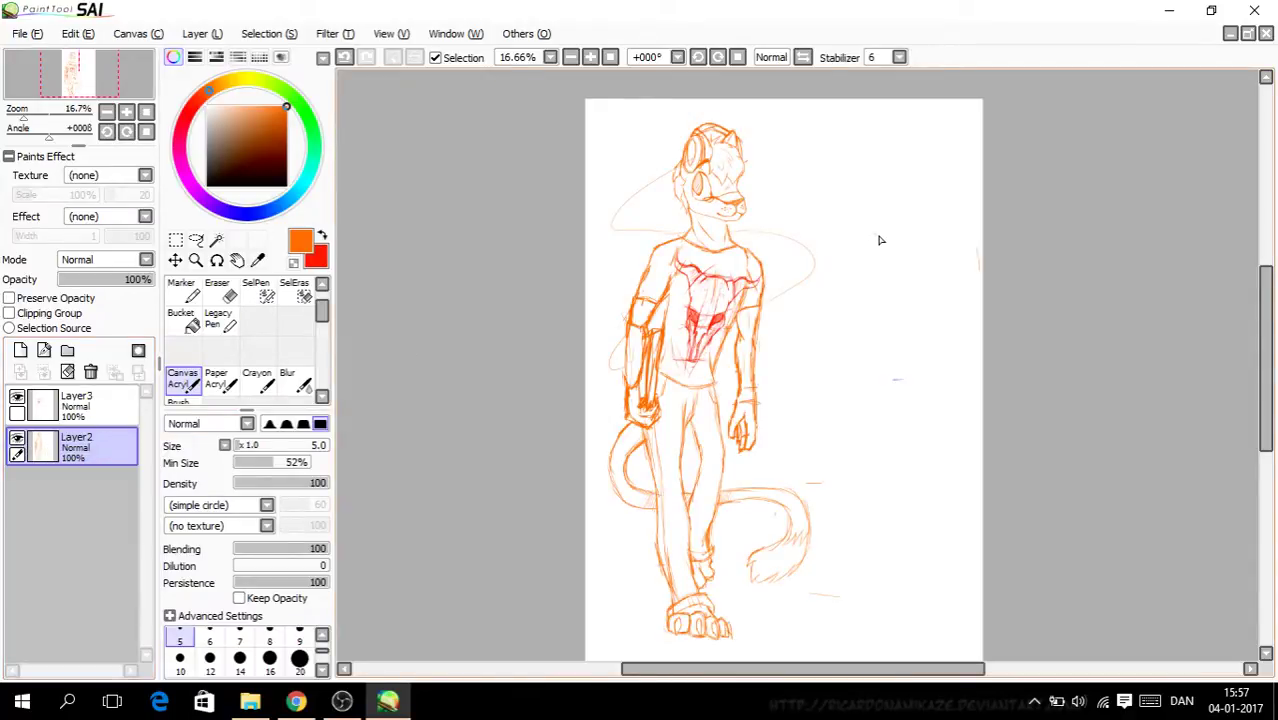
Step: Handwrite "BRB" with a small smiling face in orange on the empty canvas beside the character's head
key("ctrl+plus")
key("ctrl+plus")
left_click_drag(1268, 328, 1268, 284)
mouse_move(654, 228)
left_mouse_down()
mouse_move(681, 243)
mouse_move(679, 275)
left_mouse_up()
left_click_drag(715, 222, 733, 271)
left_click_drag(714, 218, 755, 258)
mouse_move(755, 202)
left_mouse_down()
mouse_move(770, 256)
mouse_move(764, 205)
mouse_move(762, 241)
left_mouse_up()
left_click_drag(784, 287, 818, 308)
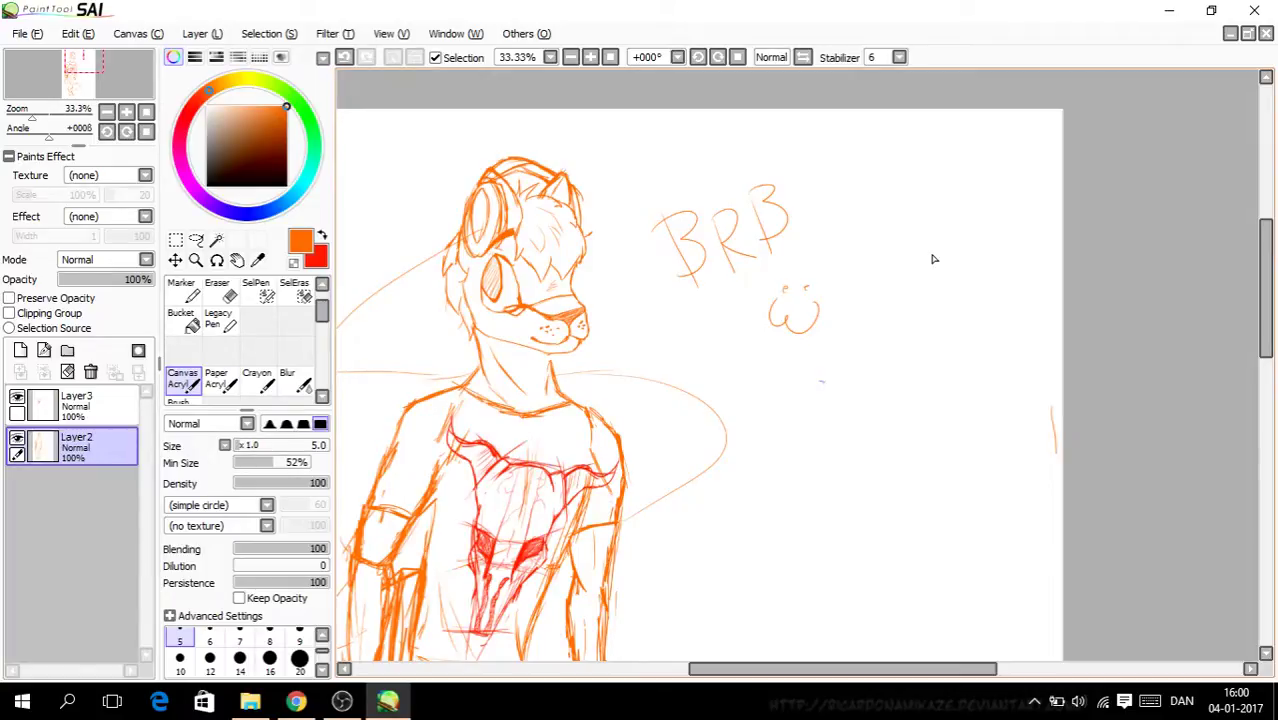
Step: Look over the full figure and undo the handwritten "BRB" and the small face
left_click_drag(1262, 345, 1272, 495)
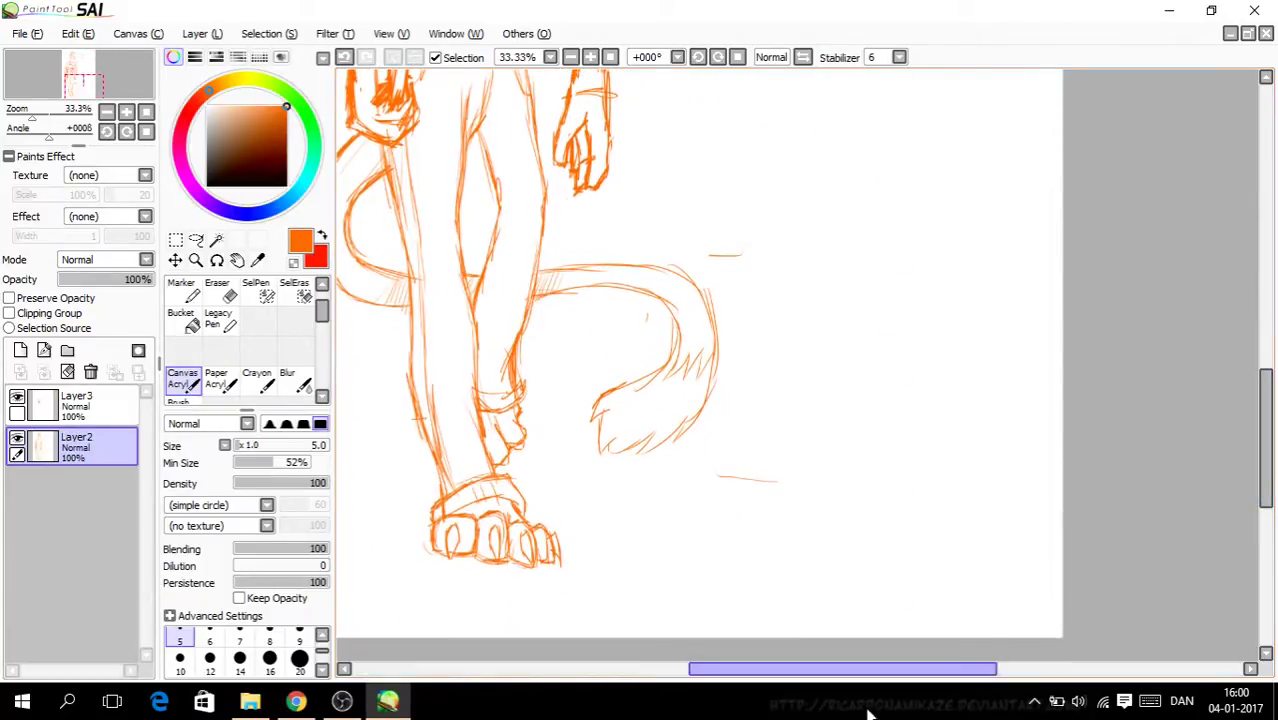
left_click_drag(846, 669, 779, 661)
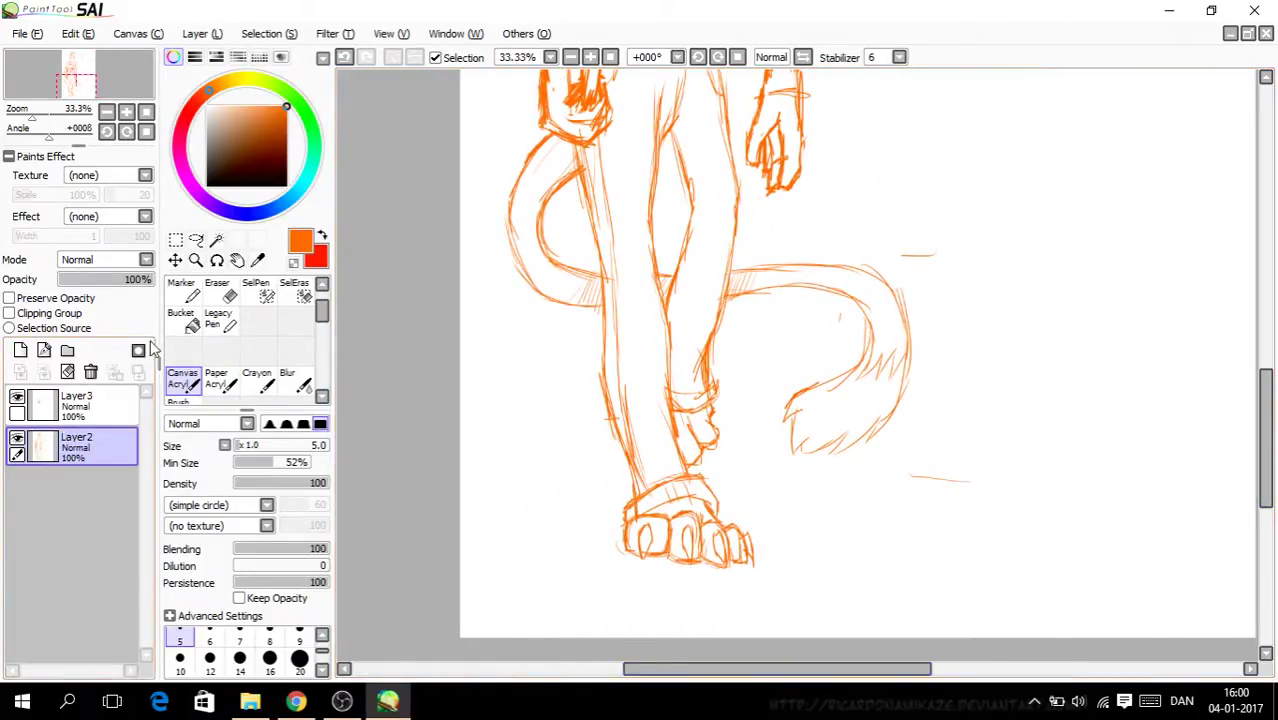
left_click_drag(1272, 428, 1249, 297)
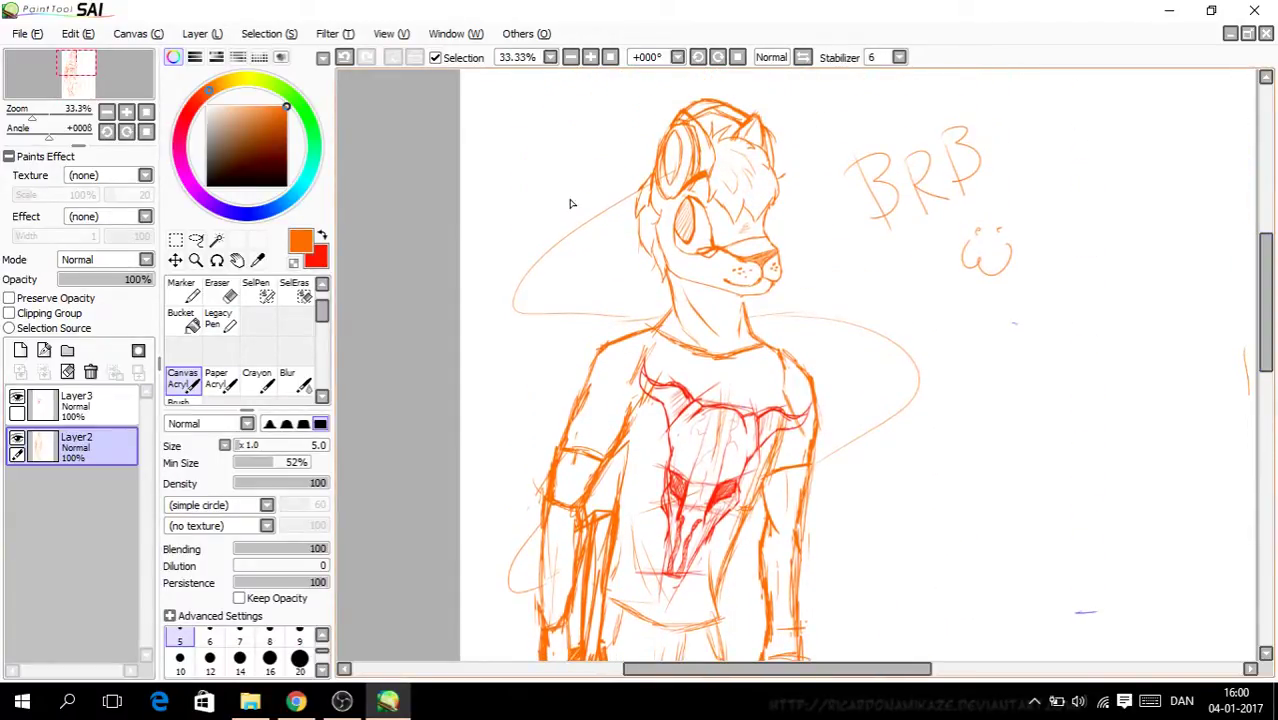
left_click(344, 58)
left_click(344, 58)
left_click(344, 58)
left_click(344, 58)
left_click(344, 58)
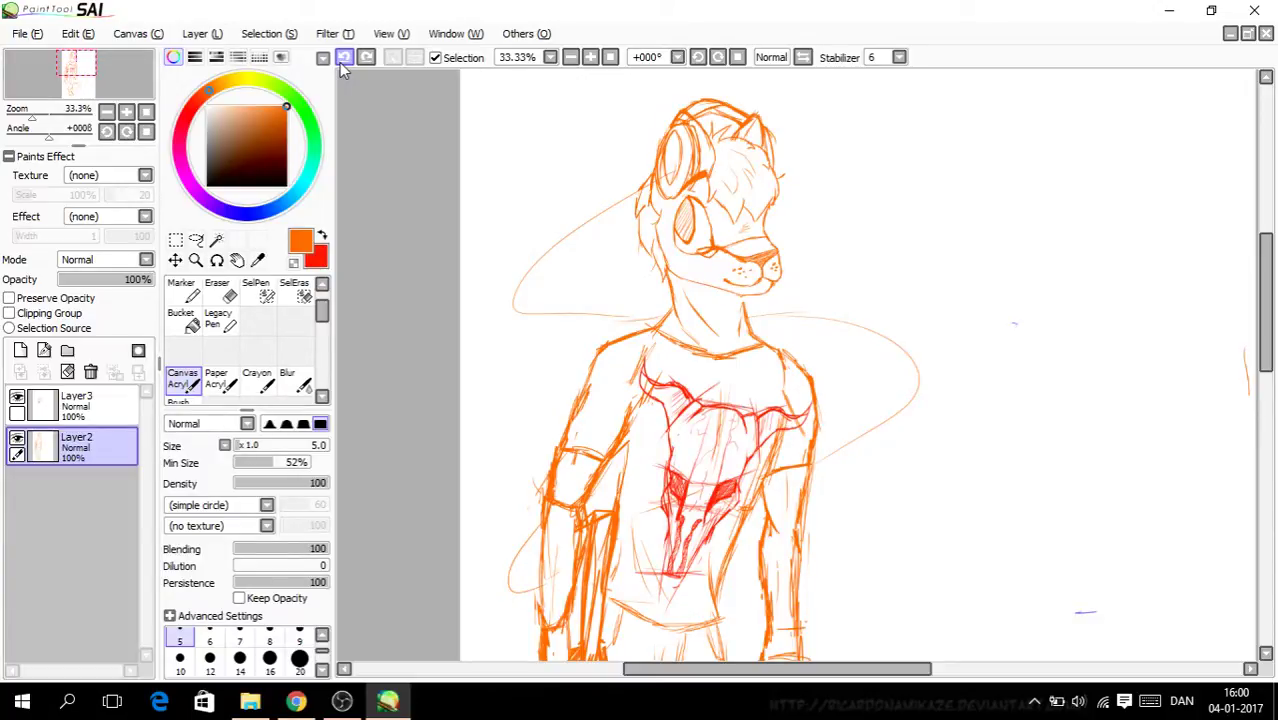
Step: Sketch a large orange circle on the empty canvas beside the character's head
left_click_drag(802, 670, 878, 680)
left_click_drag(1254, 328, 1200, 296)
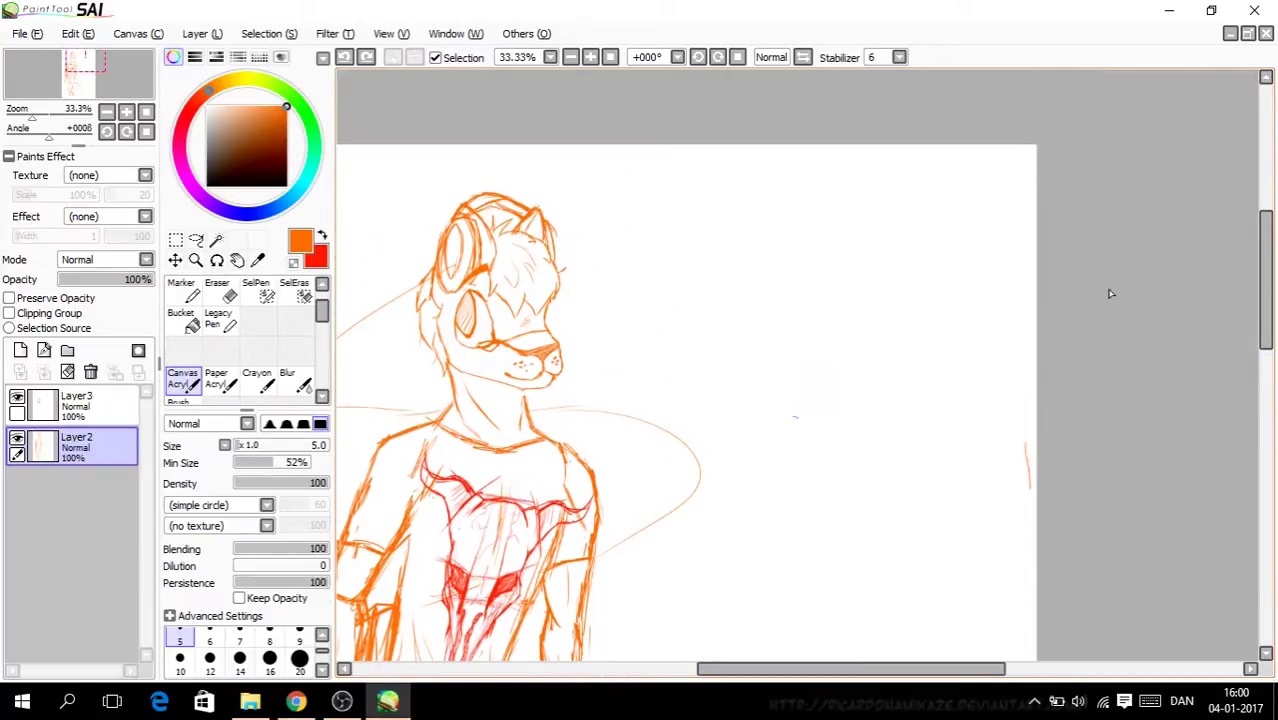
scroll(1201, 296, "up", 3)
mouse_move(709, 173)
left_mouse_down()
mouse_move(686, 180)
mouse_move(641, 298)
left_mouse_up()
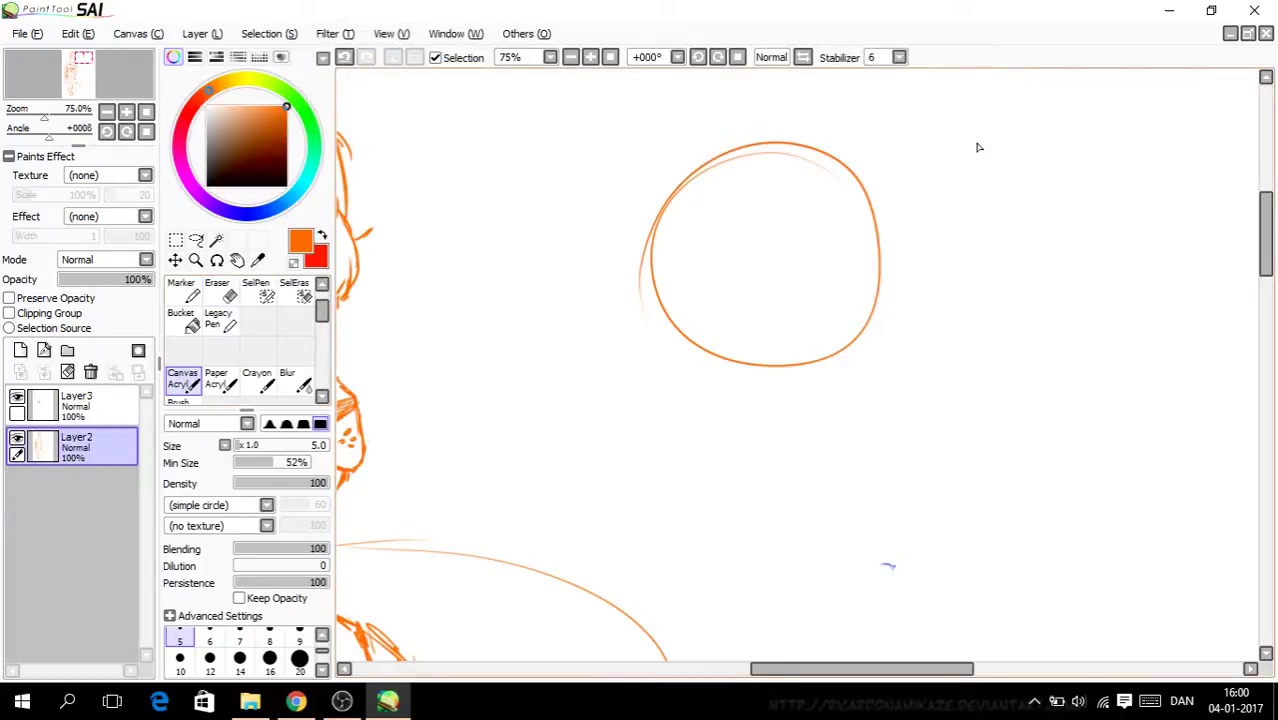
Step: Check the stream status on the YouTube live dashboard in Chrome, and return to the maximised PaintTool SAI window
left_click(1211, 10)
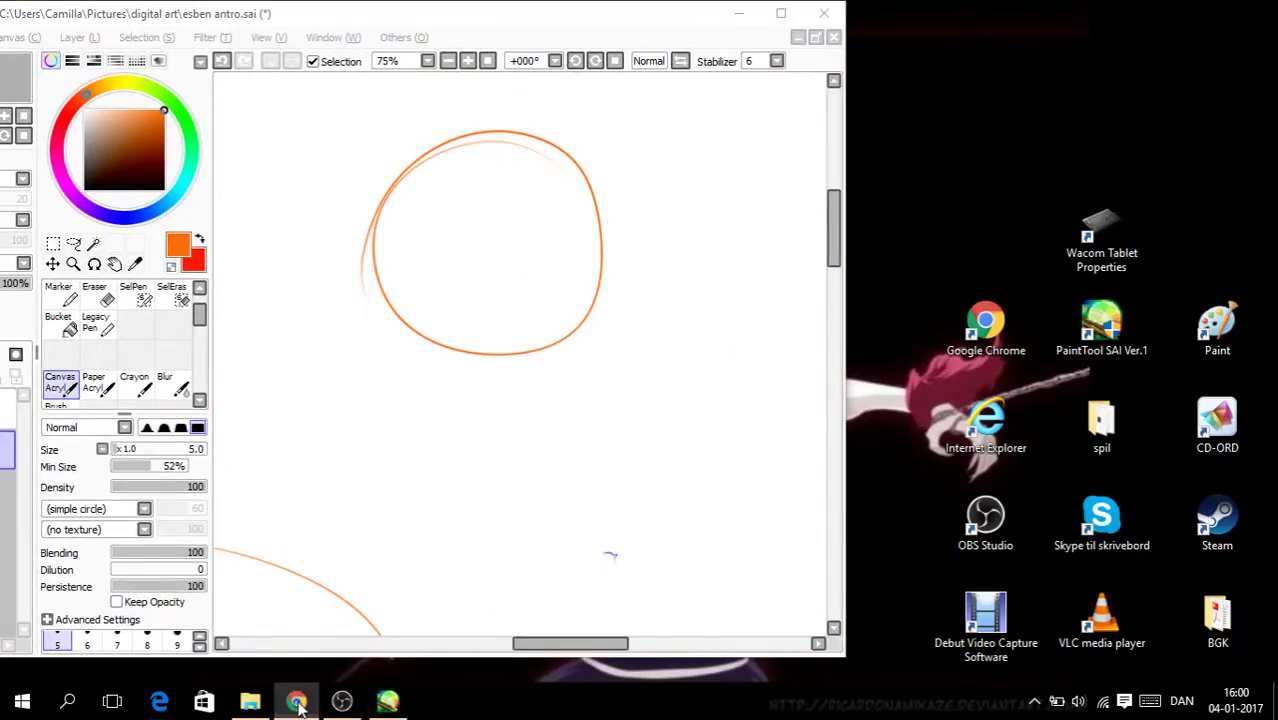
left_click(297, 702)
left_click_drag(1272, 408, 1275, 265)
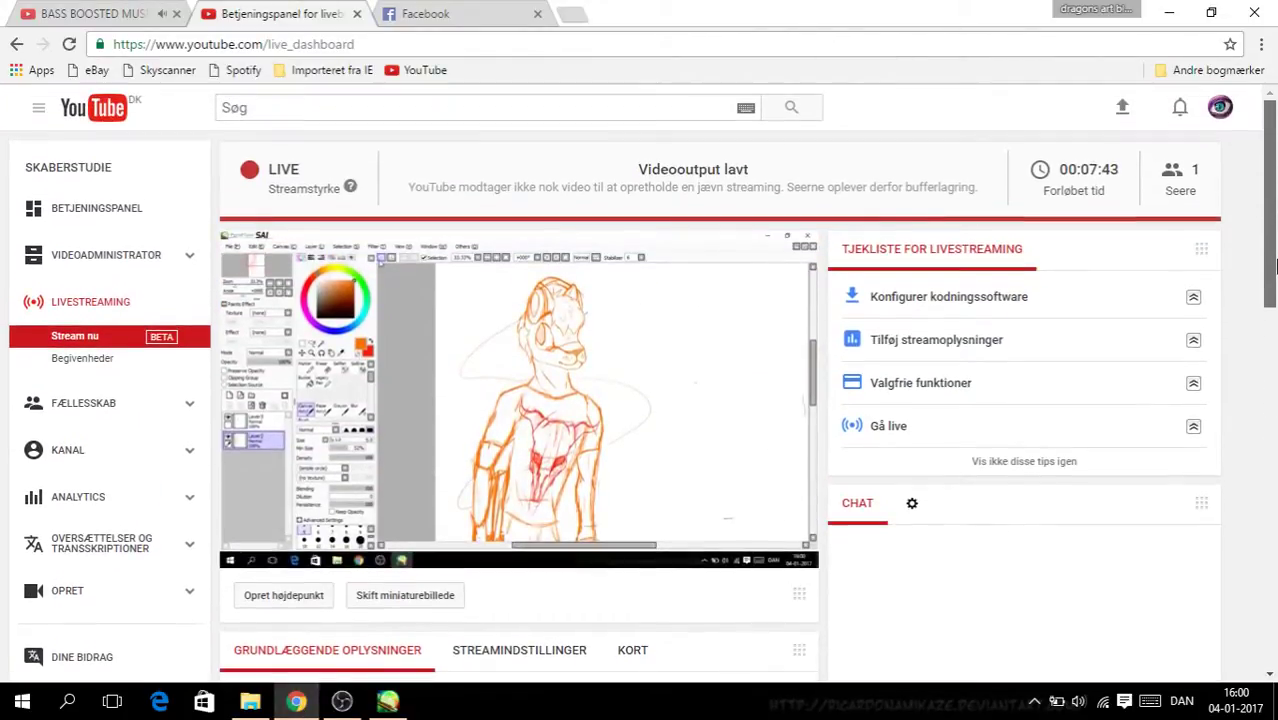
left_click(1170, 14)
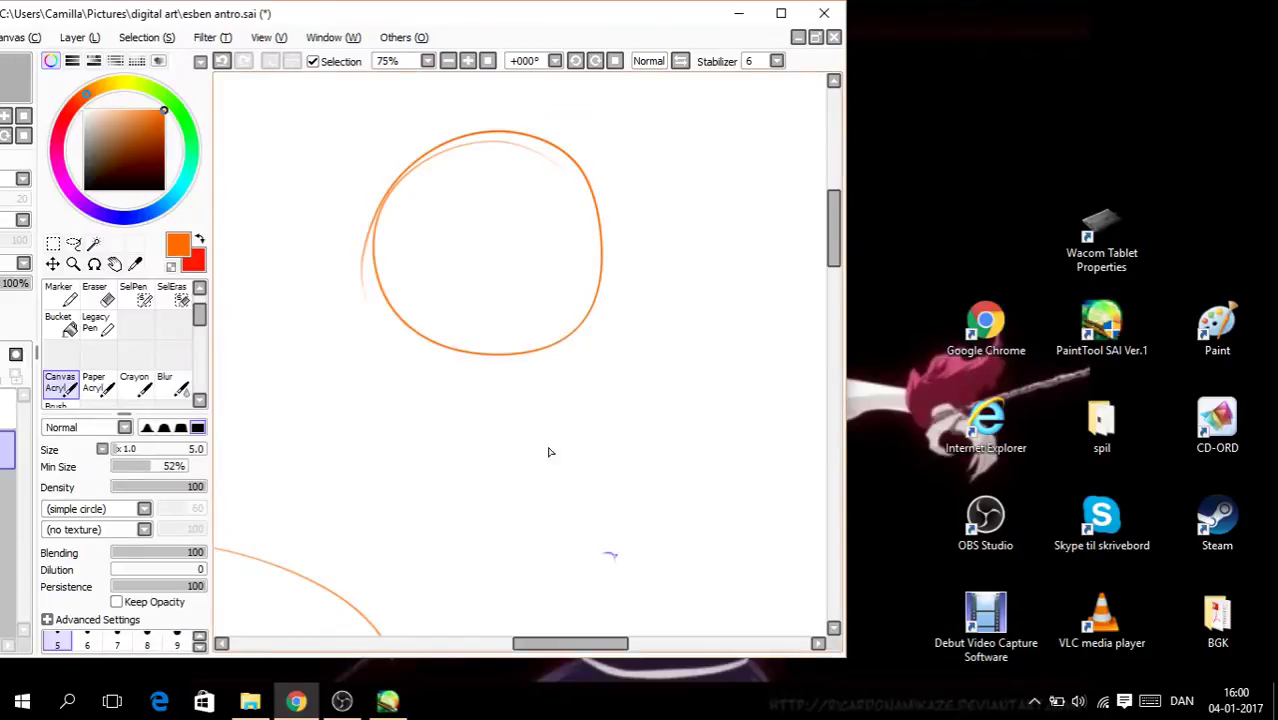
left_click(781, 13)
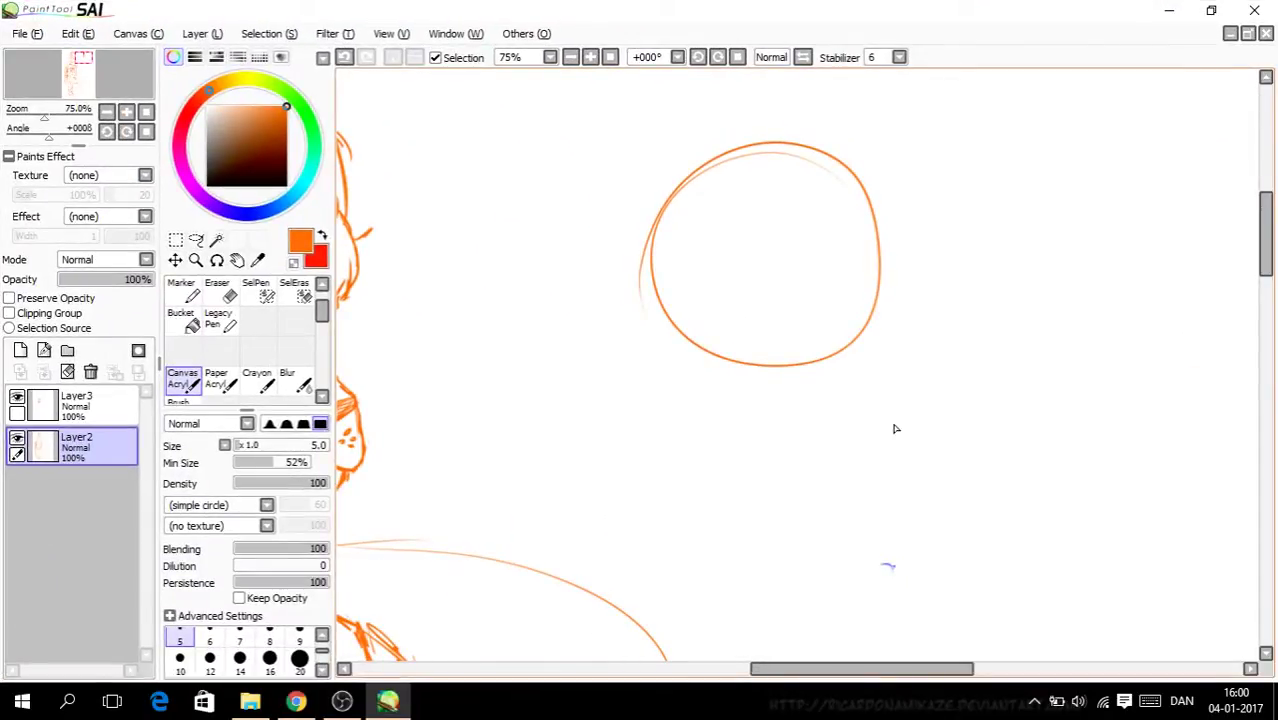
Step: Draw two curved vertical guide lines through the orange circle, one near its middle and one near its right edge
left_click_drag(730, 160, 750, 318)
left_click_drag(741, 162, 760, 352)
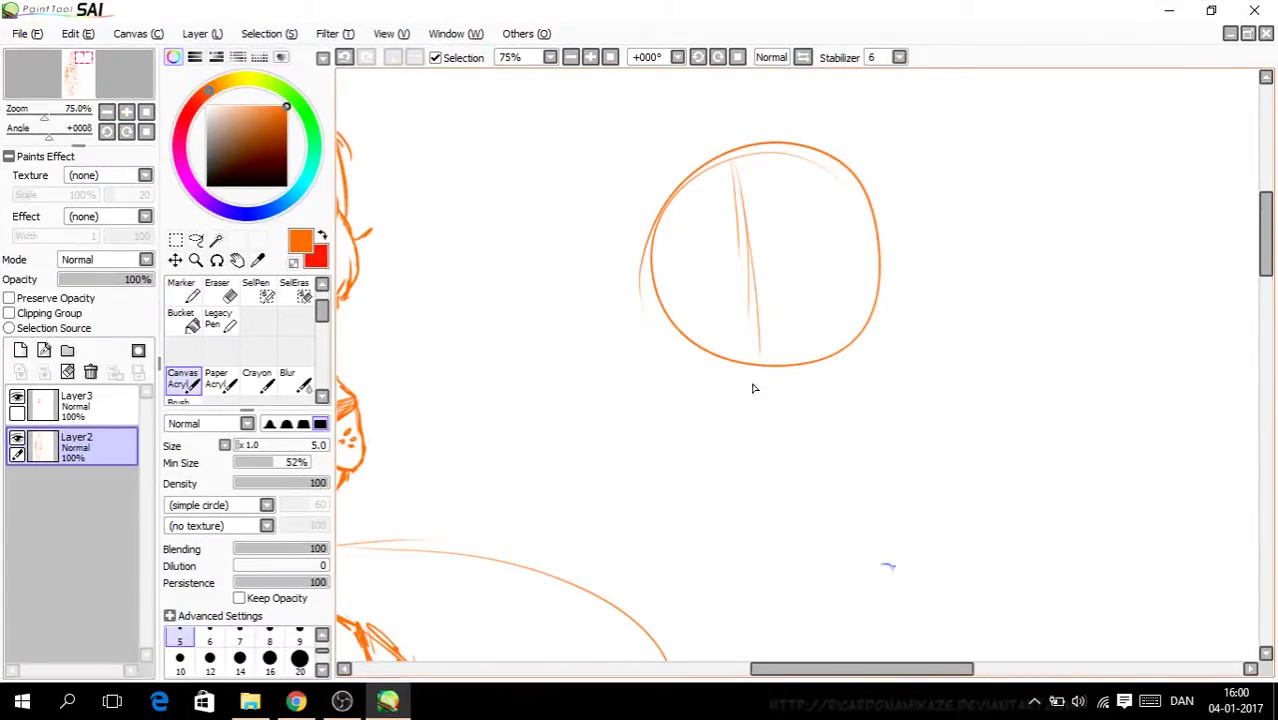
left_click_drag(818, 160, 848, 304)
left_click_drag(845, 215, 837, 356)
left_click_drag(755, 362, 748, 228)
Step: Draw a curved horizontal guide across the lower part of the circle, undoing the first, higher attempt
mouse_move(642, 291)
left_mouse_down()
mouse_move(799, 296)
mouse_move(888, 258)
left_mouse_up()
left_click_drag(700, 302, 850, 282)
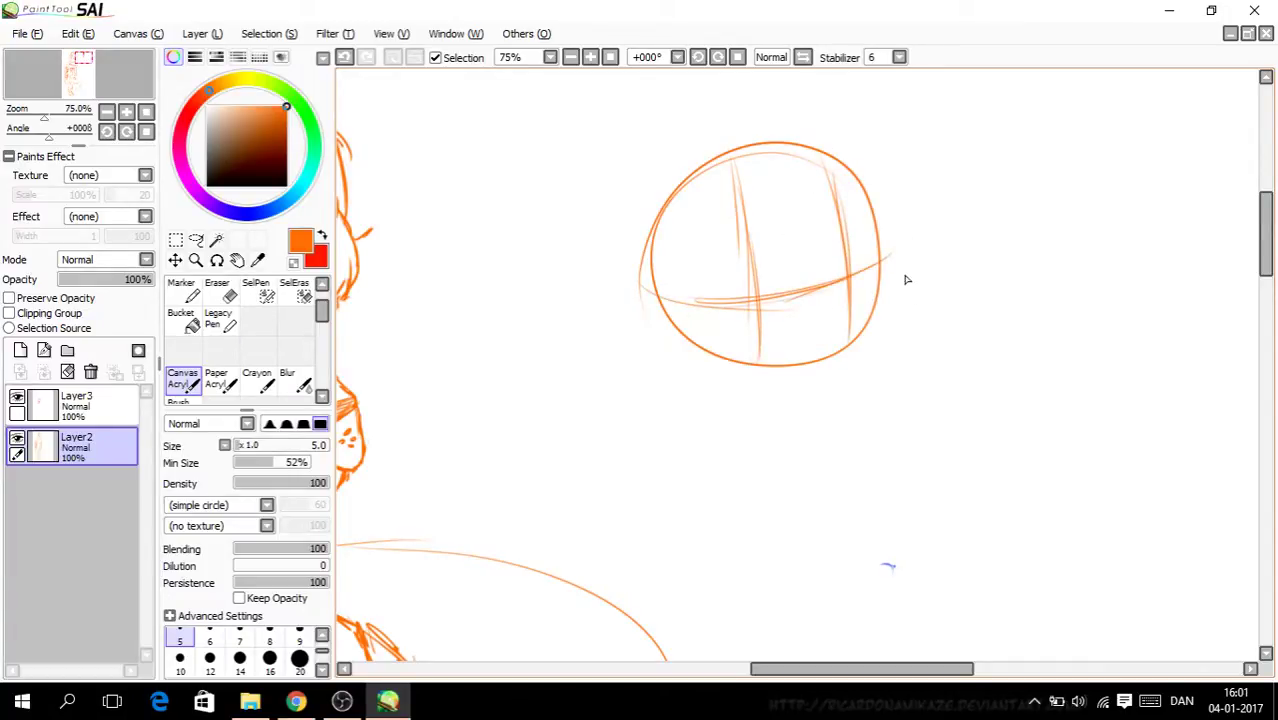
left_click(344, 58)
left_click(344, 58)
left_click(344, 58)
left_click(344, 58)
mouse_move(648, 312)
left_mouse_down()
mouse_move(792, 332)
mouse_move(774, 317)
mouse_move(856, 306)
mouse_move(893, 277)
left_mouse_up()
left_click_drag(726, 313, 850, 298)
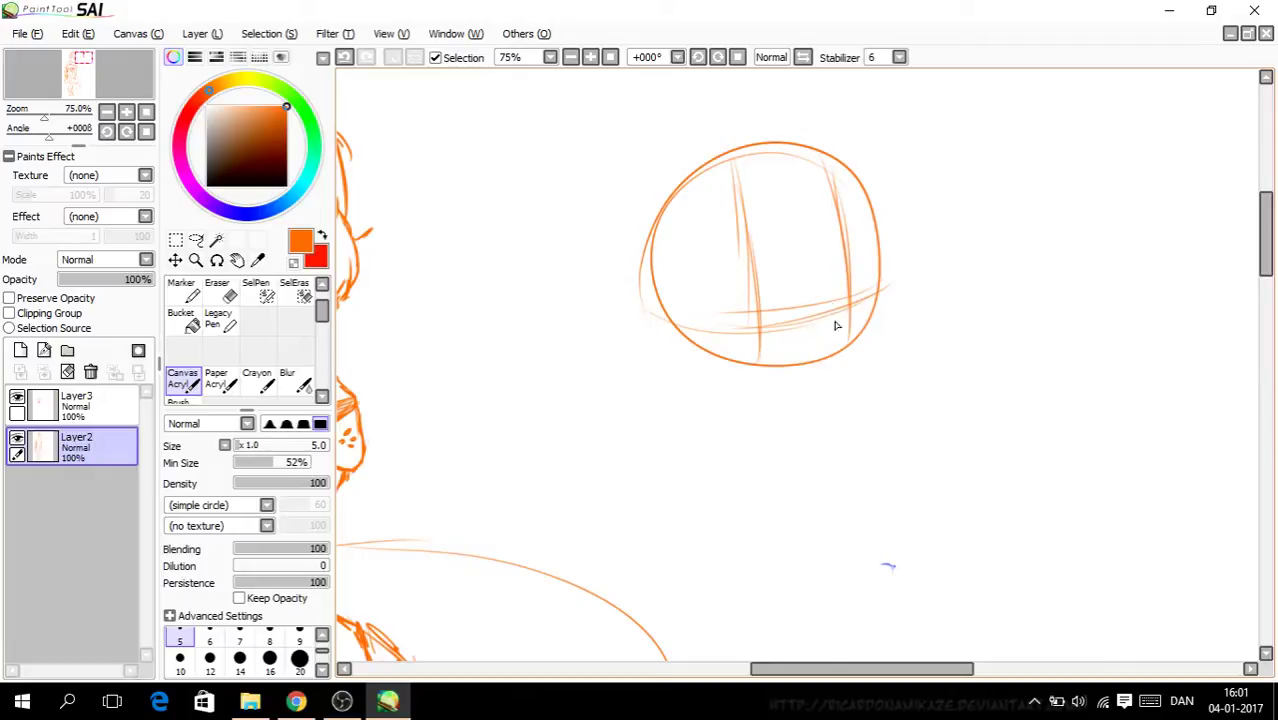
Step: Sketch a flat ellipse for the nose area between the vertical guides at the circle's lower edge
scroll(807, 305, "up", 2)
key("ctrl+minus")
key("ctrl+minus")
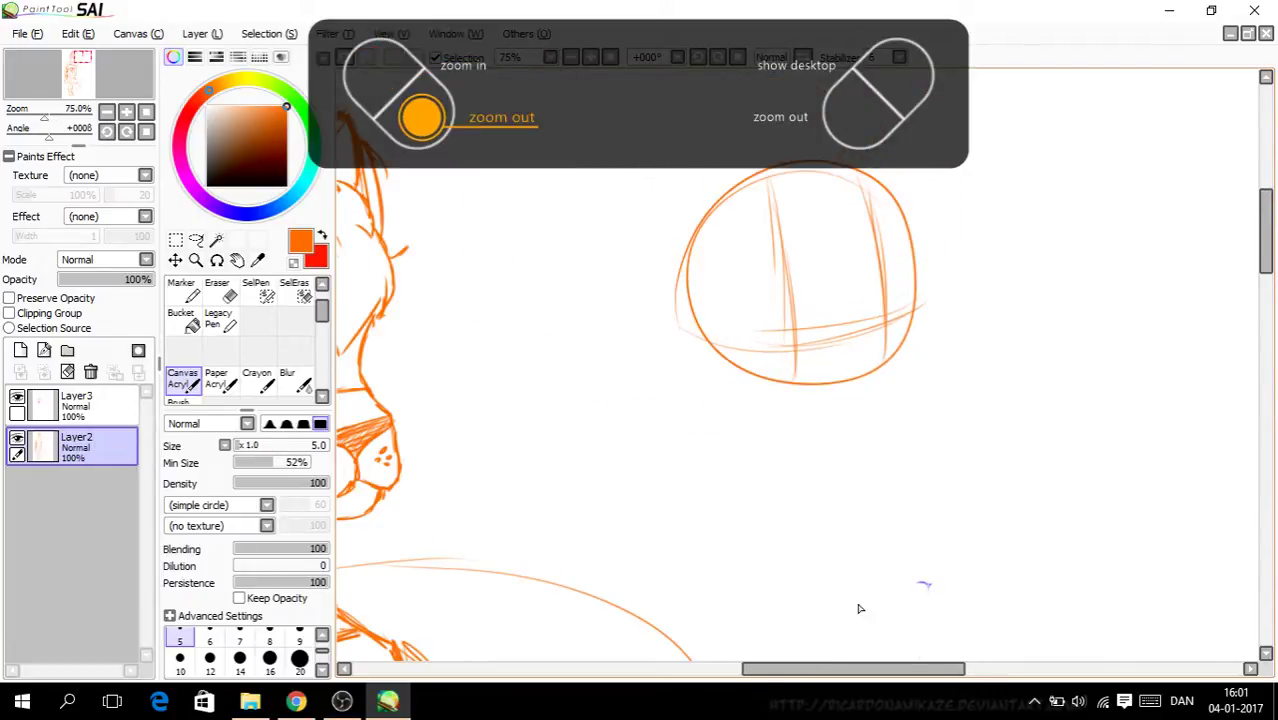
mouse_move(858, 669)
left_mouse_down()
mouse_move(808, 678)
mouse_move(851, 679)
left_mouse_up()
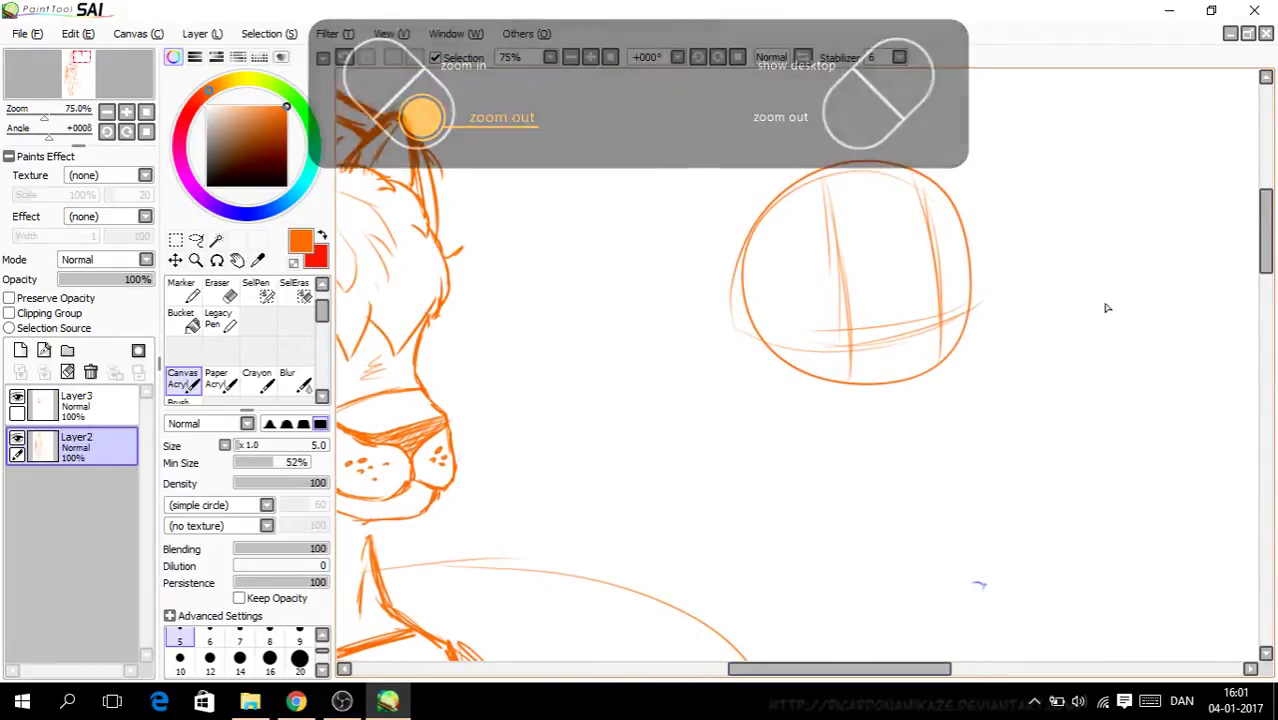
key("ctrl+plus")
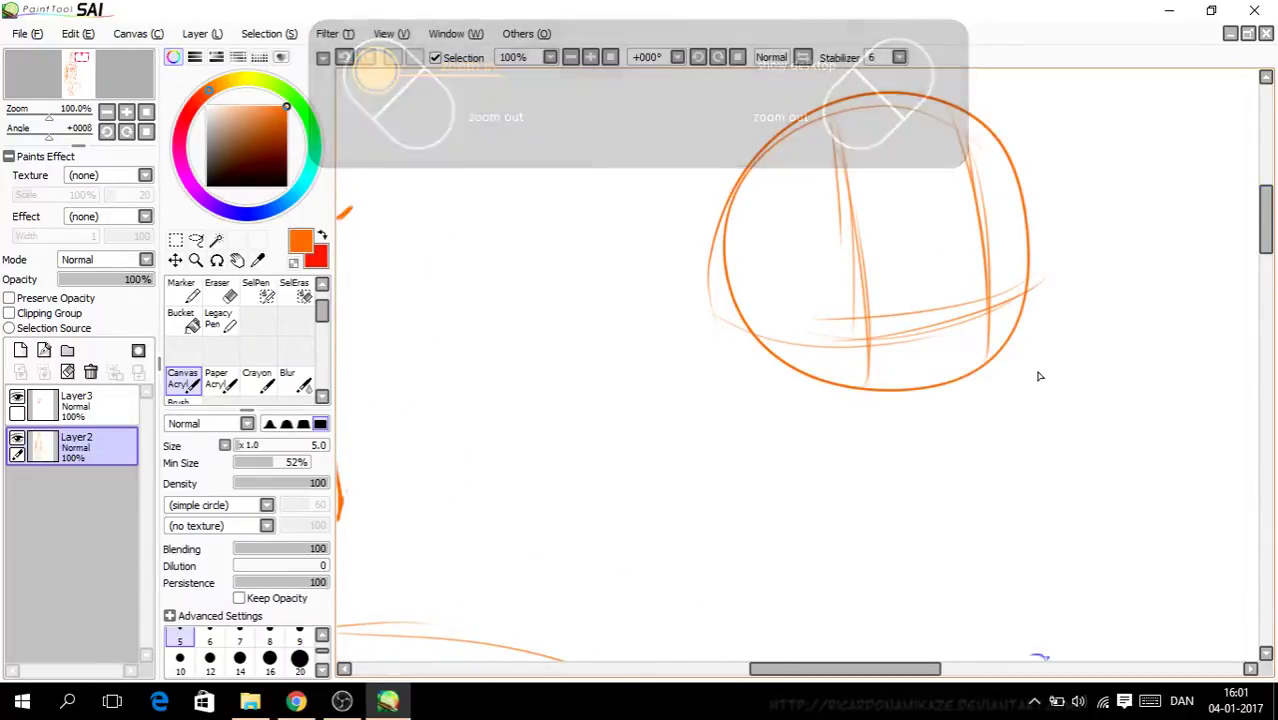
mouse_move(940, 392)
left_mouse_down()
mouse_move(867, 365)
mouse_move(964, 328)
left_mouse_up()
mouse_move(980, 282)
left_mouse_down()
mouse_move(1019, 349)
mouse_move(865, 342)
mouse_move(942, 342)
left_mouse_up()
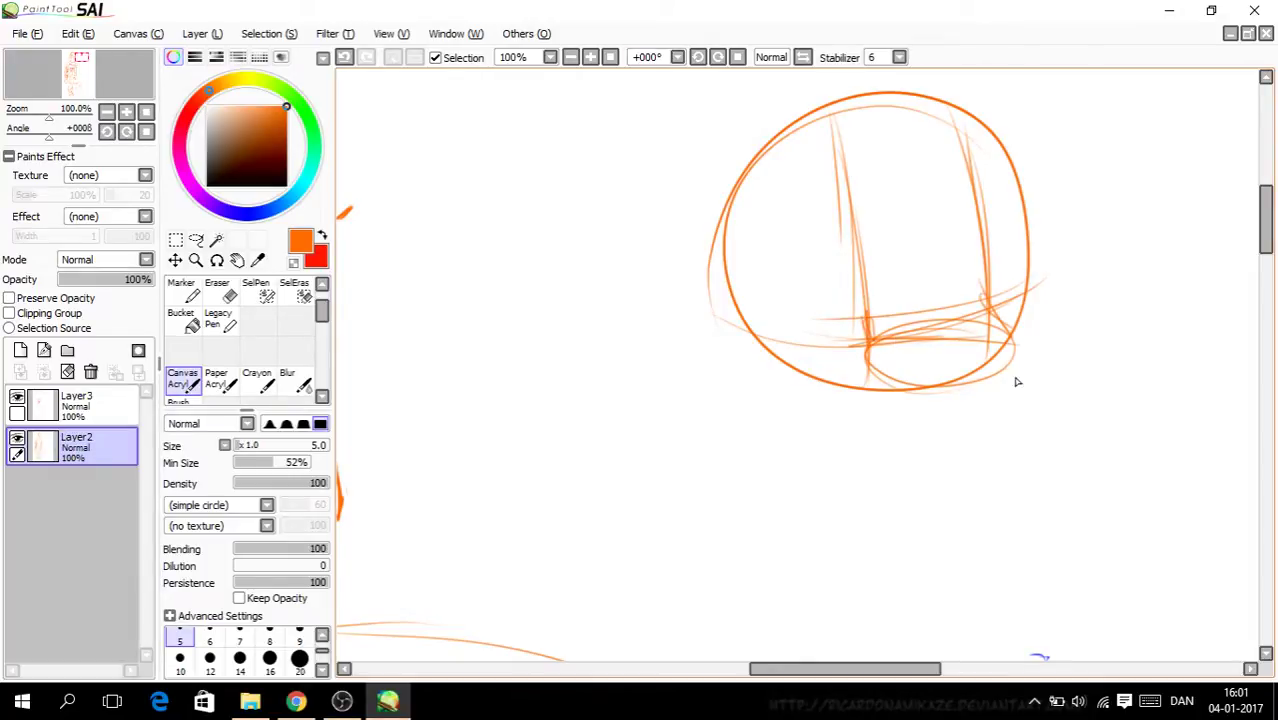
Step: Draw a V-shaped nose inside the ellipse and thicken its edges with repeated strokes
mouse_move(1018, 347)
left_mouse_down()
mouse_move(869, 348)
mouse_move(928, 368)
left_mouse_up()
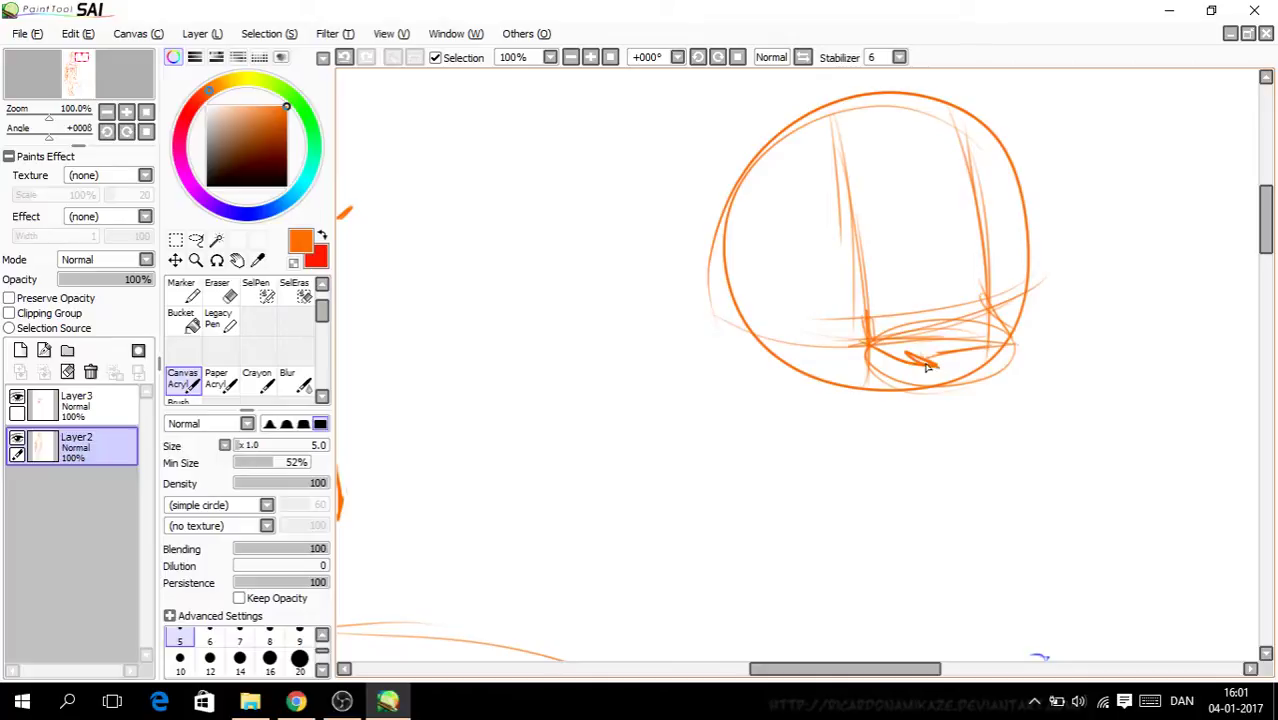
left_click_drag(1006, 338, 942, 368)
mouse_move(1026, 343)
left_mouse_down()
mouse_move(932, 371)
mouse_move(871, 339)
mouse_move(941, 373)
mouse_move(1010, 347)
mouse_move(897, 355)
left_mouse_up()
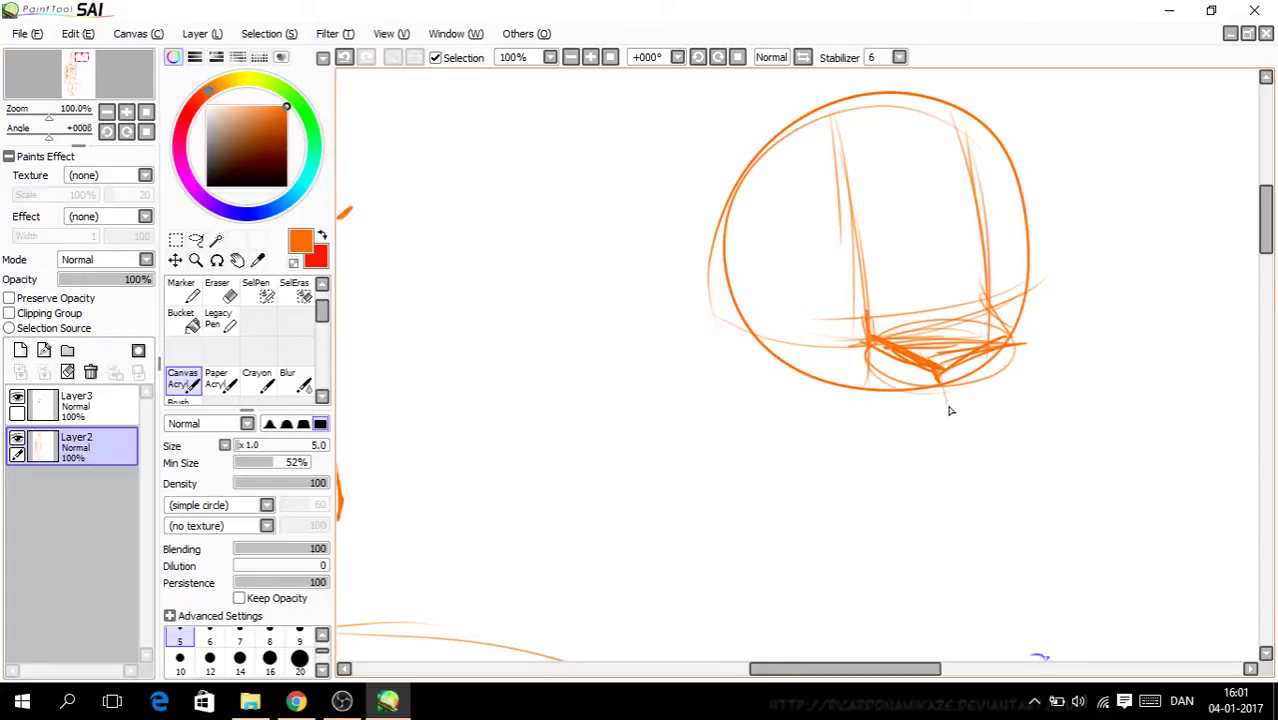
Step: Sketch the line from the nose to the mouth and the jaw outline, undoing the extra strokes at the mouth
left_click_drag(940, 378, 953, 422)
left_click_drag(930, 430, 946, 430)
mouse_move(1006, 343)
left_mouse_down()
mouse_move(981, 457)
mouse_move(884, 431)
mouse_move(853, 437)
mouse_move(765, 362)
left_mouse_up()
left_click_drag(857, 408, 758, 340)
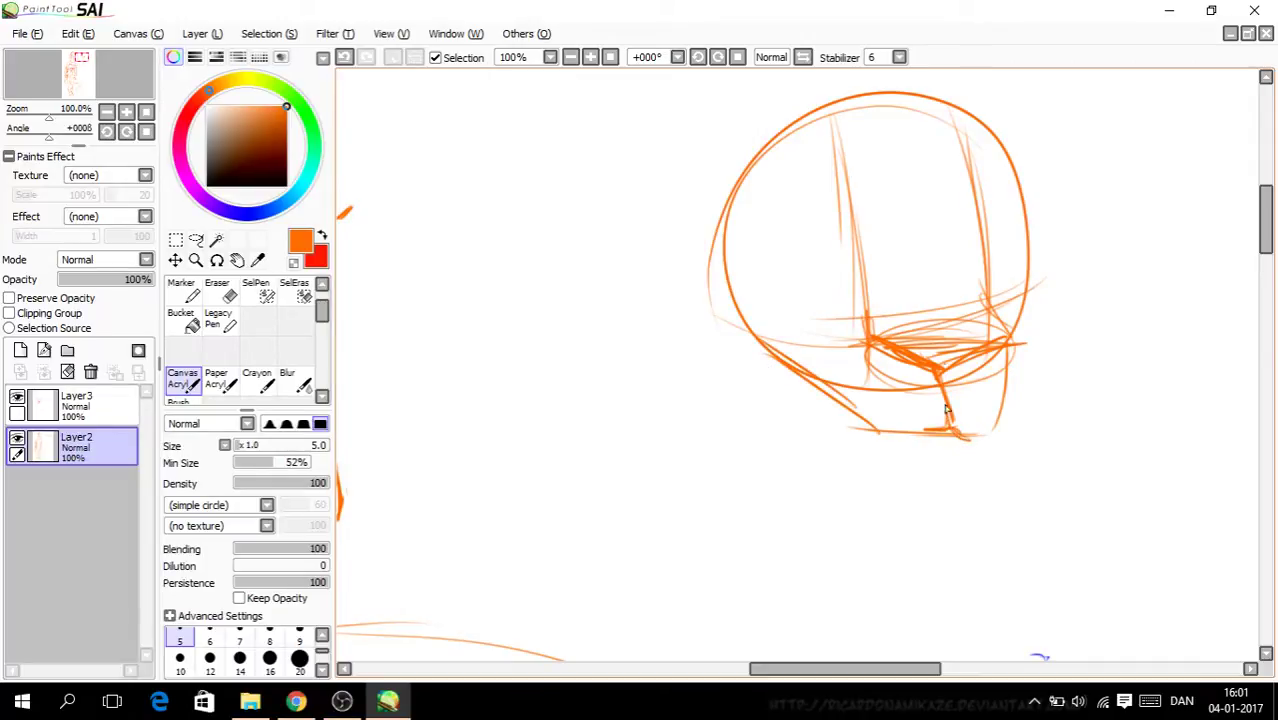
left_click(346, 57)
left_click(346, 57)
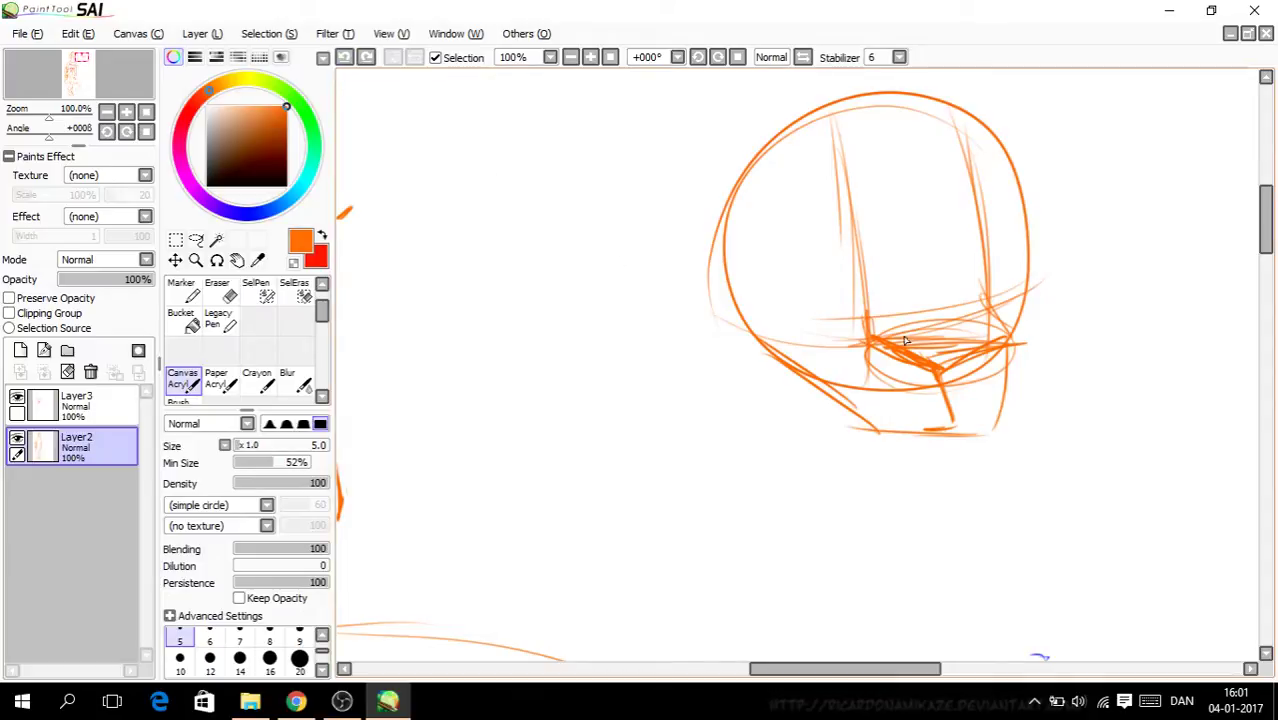
Step: Try sketching an arched upper outline for the near eye beside the middle guide, and undo its strokes
scroll(760, 268, "up", 2)
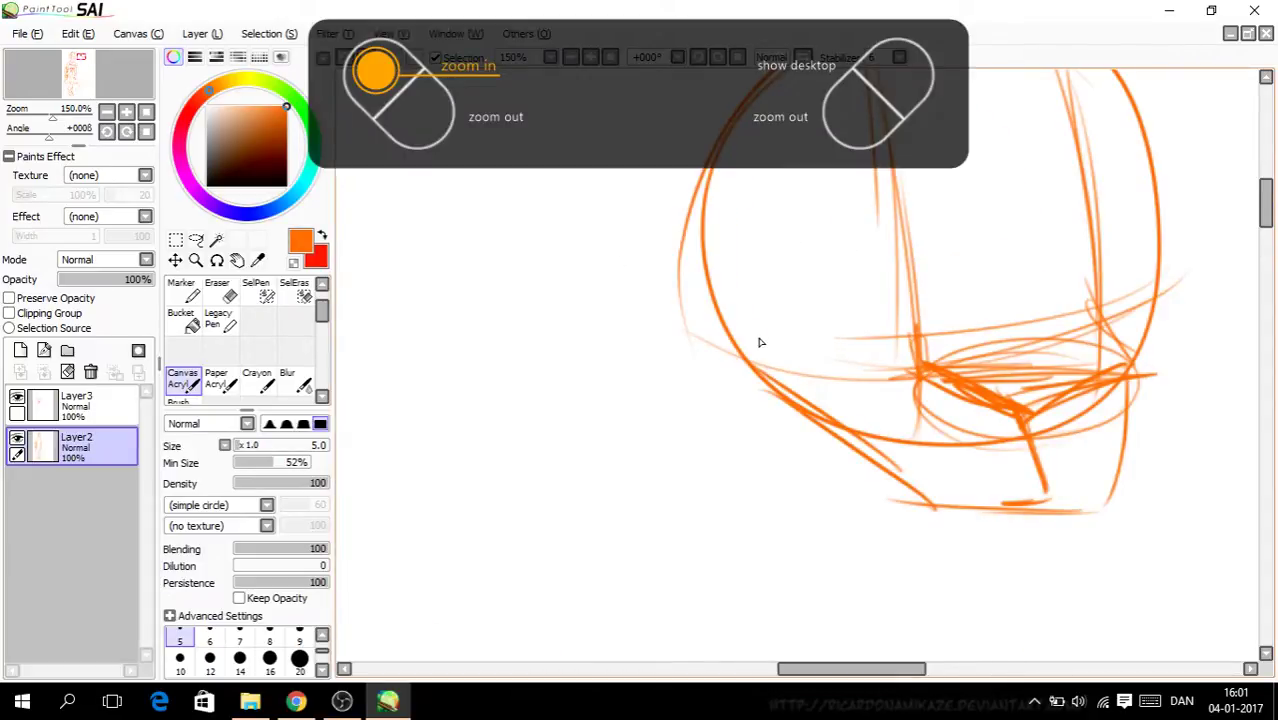
mouse_move(757, 295)
left_mouse_down()
mouse_move(862, 152)
mouse_move(898, 185)
mouse_move(795, 216)
mouse_move(768, 266)
left_mouse_up()
left_click_drag(802, 208, 768, 288)
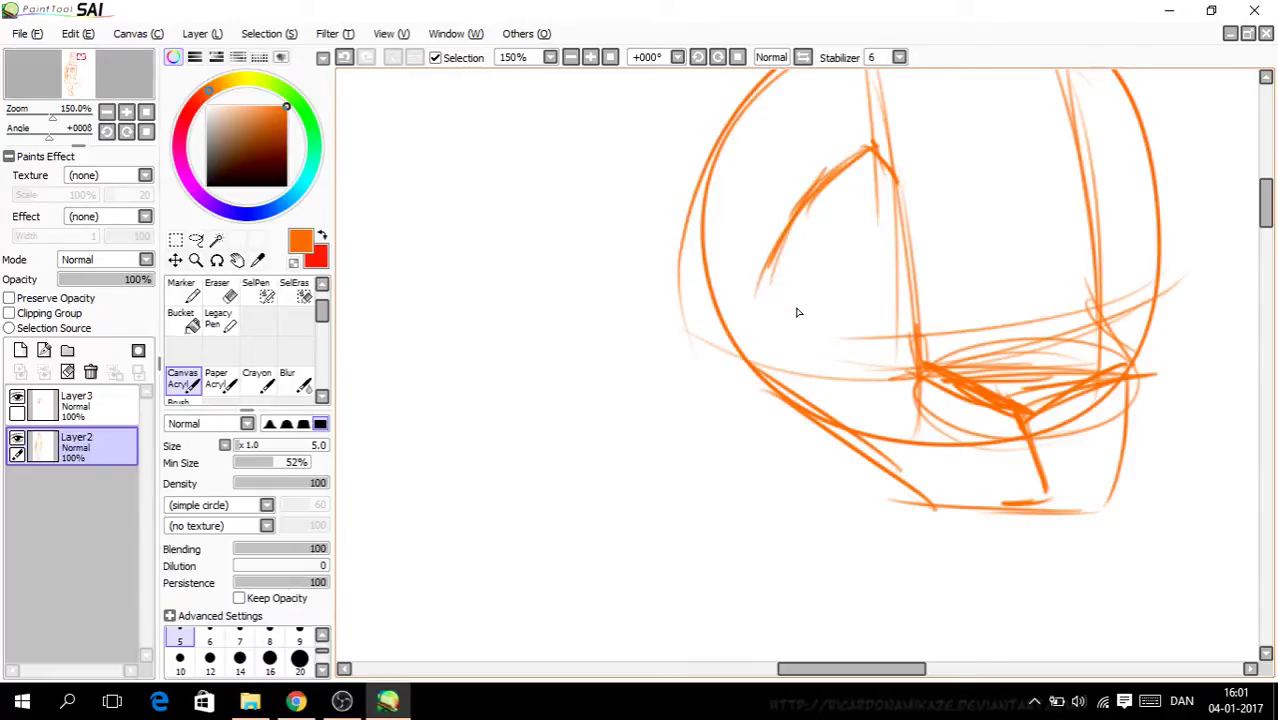
left_click(344, 57)
left_click(344, 57)
left_click(344, 57)
left_click(344, 57)
left_click(344, 57)
Step: Redraw the far side of the muzzle farther out and erase the old muzzle line
left_click_drag(869, 667, 917, 667)
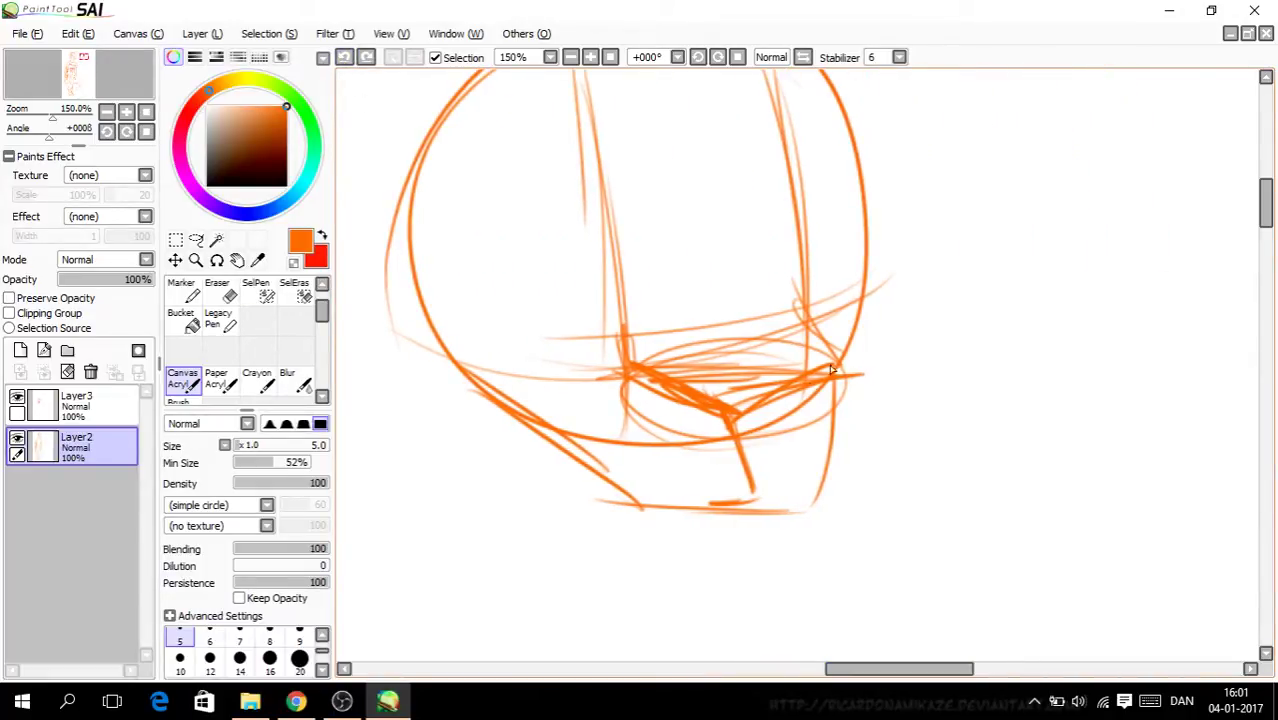
mouse_move(830, 378)
left_mouse_down()
mouse_move(880, 354)
mouse_move(826, 286)
mouse_move(850, 371)
mouse_move(822, 499)
left_mouse_up()
left_click_drag(858, 405, 800, 520)
left_click(217, 290)
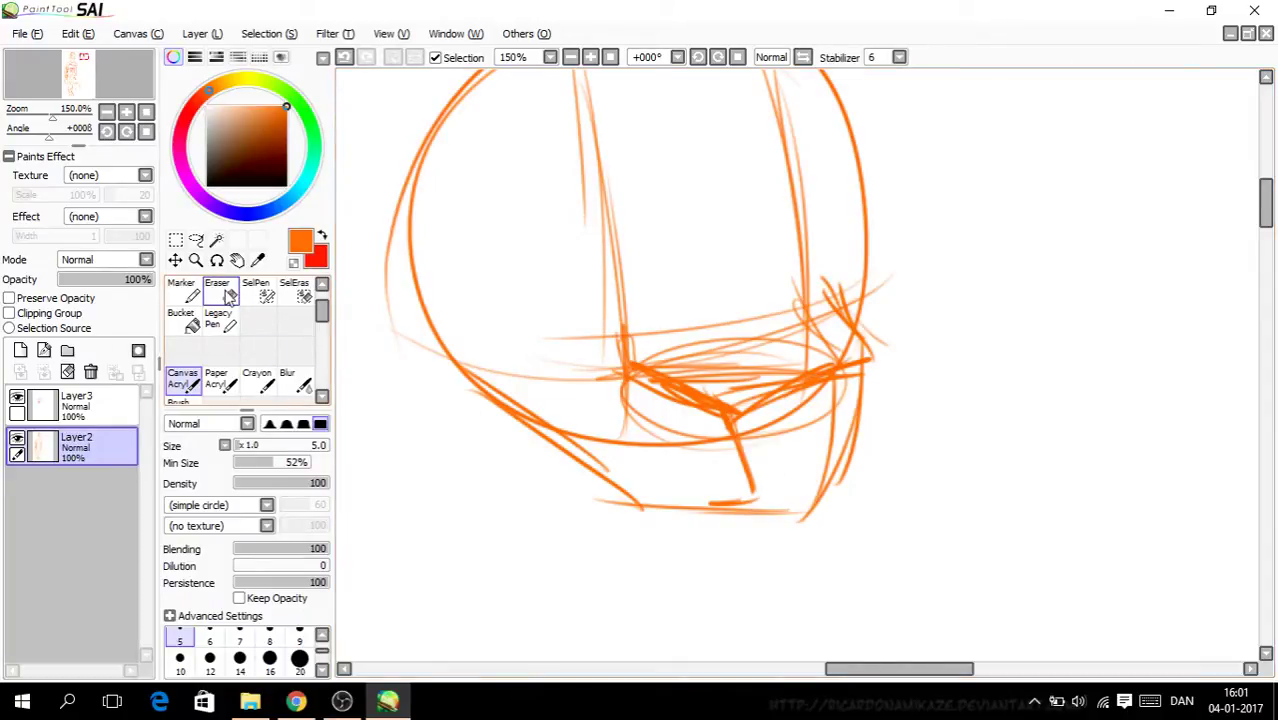
mouse_move(826, 398)
left_mouse_down()
mouse_move(830, 440)
mouse_move(841, 437)
mouse_move(818, 495)
left_mouse_up()
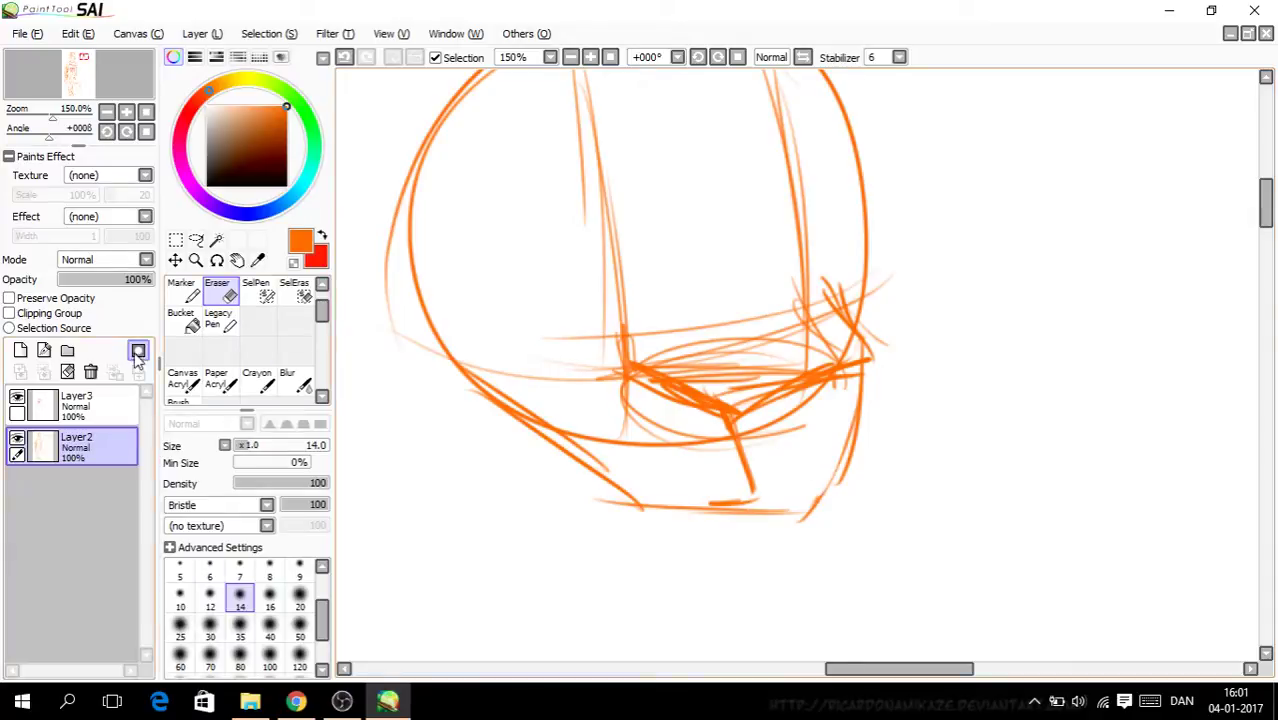
Step: Sketch the large near eye with the Canvas Acryl brush, ending its inner edge at the middle guide
left_click(184, 380)
left_click_drag(1266, 218, 1266, 204)
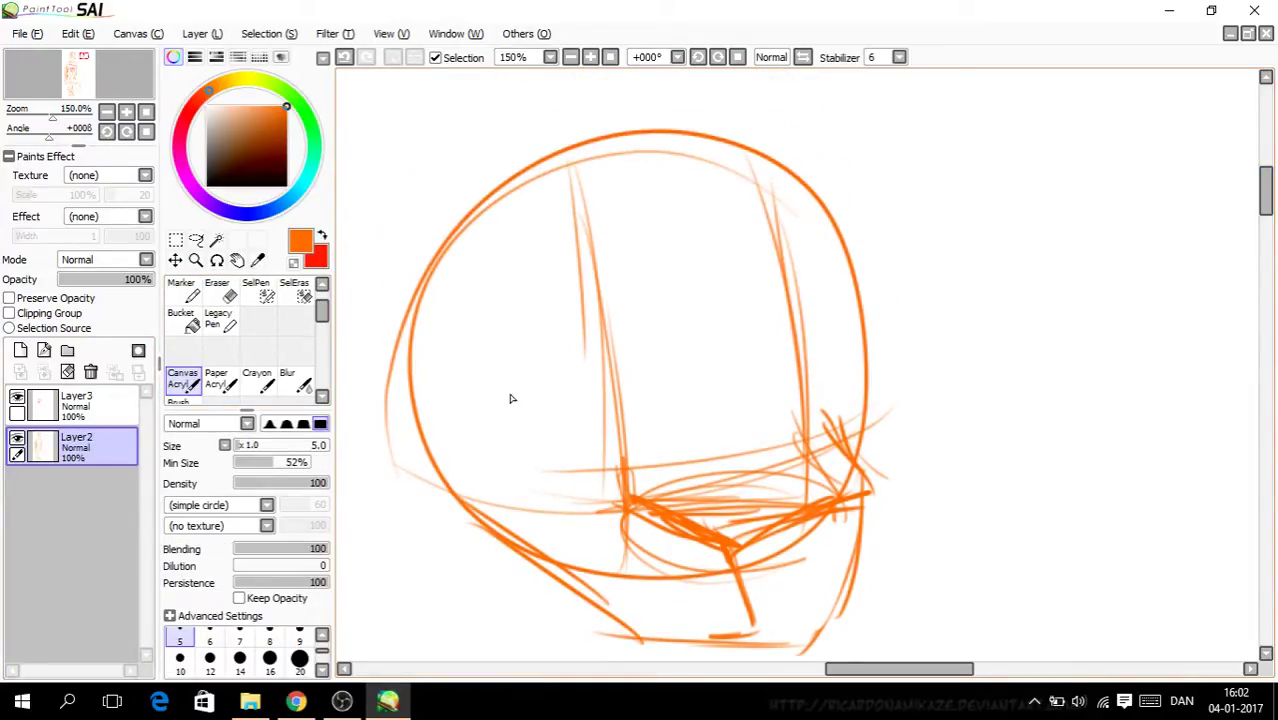
mouse_move(505, 378)
left_mouse_down()
mouse_move(620, 342)
mouse_move(632, 350)
left_mouse_up()
mouse_move(491, 400)
left_mouse_down()
mouse_move(469, 430)
mouse_move(503, 484)
mouse_move(570, 505)
left_mouse_up()
left_click_drag(590, 505, 618, 473)
left_click_drag(556, 497, 585, 484)
left_click_drag(628, 347, 611, 481)
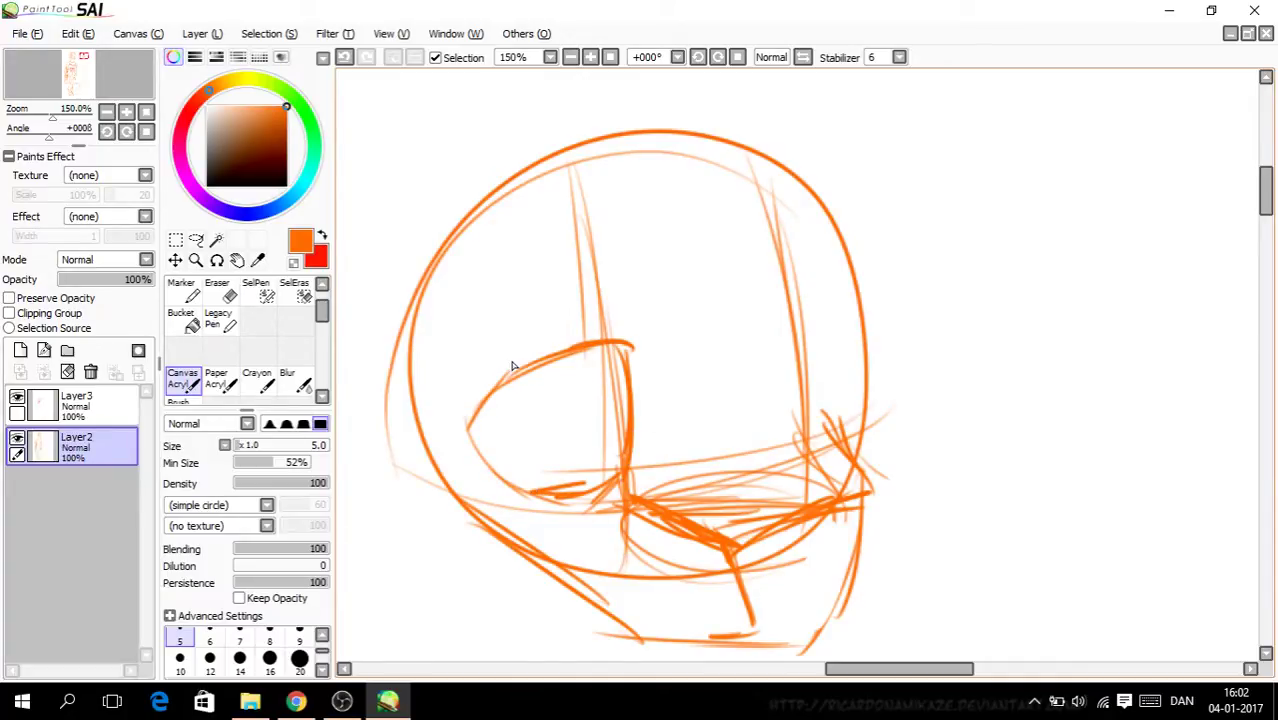
Step: Add a pupil and brow to the near eye, and sketch the narrow far eye with an angled brow
mouse_move(577, 348)
left_mouse_down()
mouse_move(596, 448)
mouse_move(614, 420)
mouse_move(604, 342)
mouse_move(465, 306)
mouse_move(471, 322)
mouse_move(447, 352)
mouse_move(548, 332)
mouse_move(610, 338)
left_mouse_up()
left_click_drag(485, 305, 600, 328)
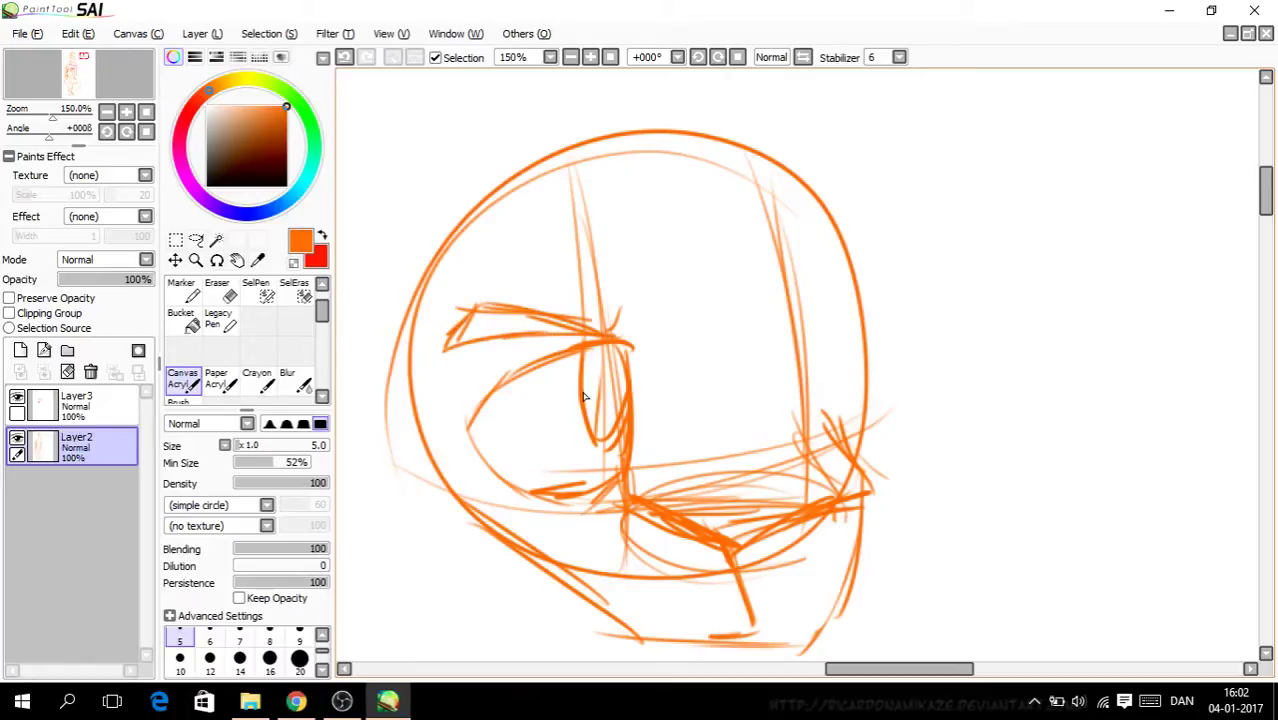
mouse_move(844, 456)
left_mouse_down()
mouse_move(797, 394)
mouse_move(797, 302)
mouse_move(806, 332)
mouse_move(813, 297)
mouse_move(836, 360)
mouse_move(797, 362)
mouse_move(849, 375)
mouse_move(861, 405)
mouse_move(847, 393)
mouse_move(840, 410)
left_mouse_up()
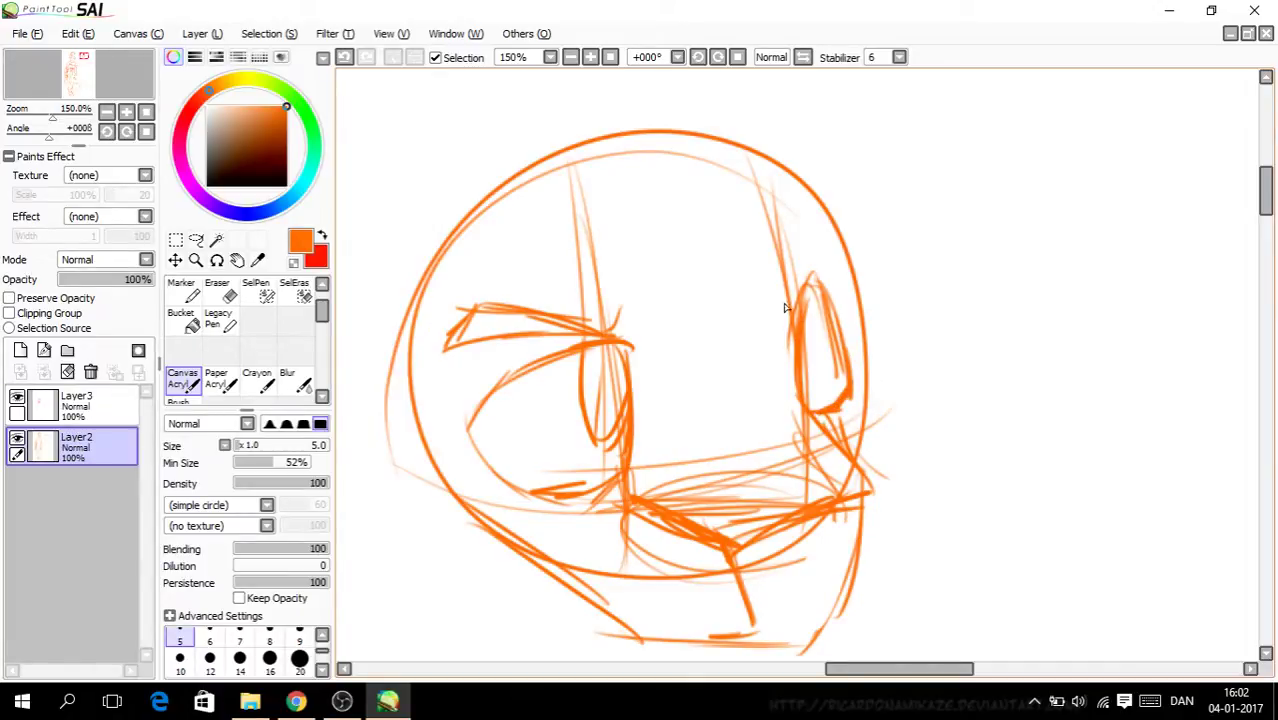
mouse_move(785, 304)
left_mouse_down()
mouse_move(830, 197)
mouse_move(837, 218)
mouse_move(830, 196)
mouse_move(787, 295)
mouse_move(820, 190)
mouse_move(838, 216)
left_mouse_up()
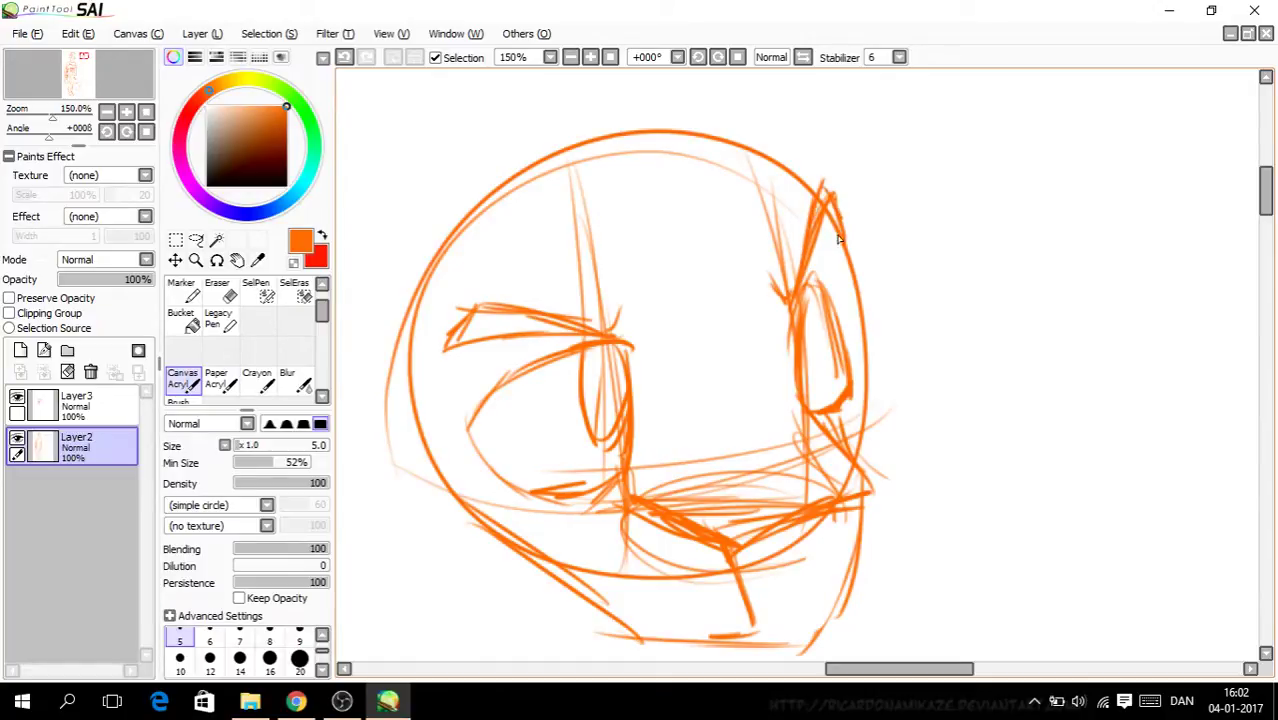
Step: Erase the nose's lower tip and the mouth line beneath it
key("ctrl+minus")
key("e")
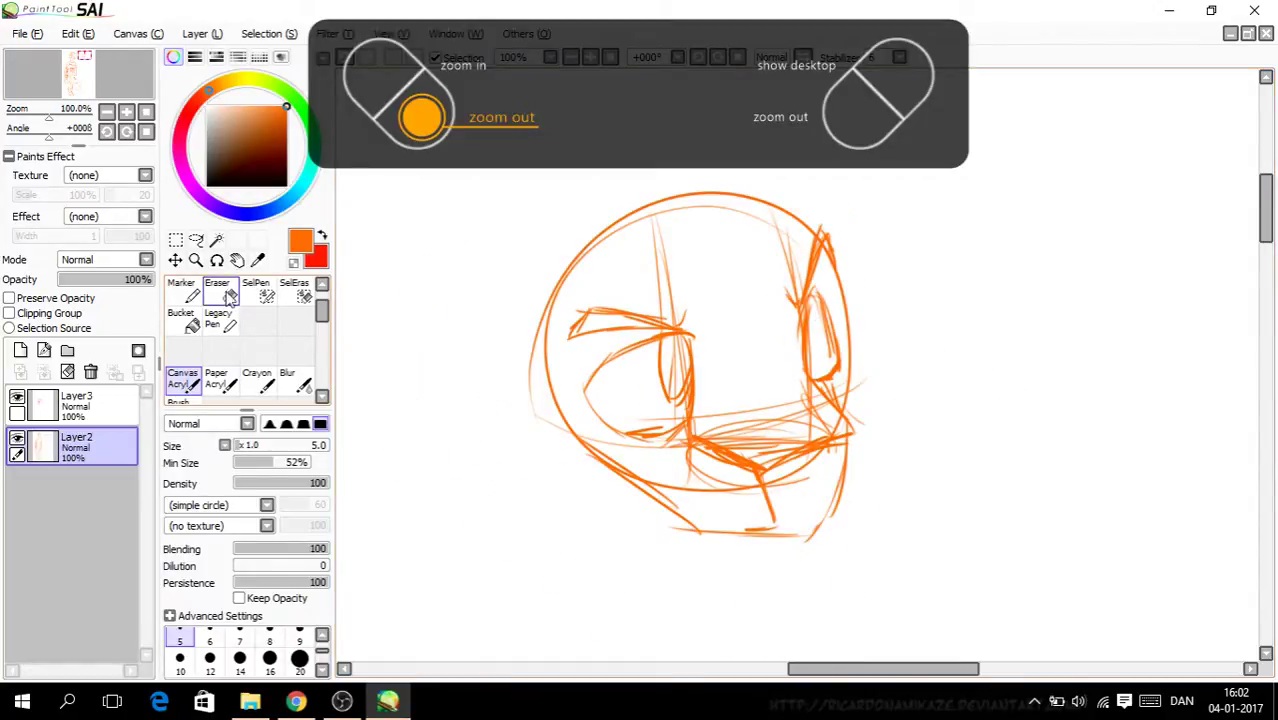
key("ctrl+plus")
mouse_move(776, 510)
left_mouse_down()
mouse_move(793, 482)
mouse_move(701, 476)
mouse_move(690, 461)
mouse_move(751, 434)
mouse_move(807, 442)
left_mouse_up()
Step: Redraw the lower nose and mouth line closer to the face's far side with the Canvas Acryl brush
left_click(183, 378)
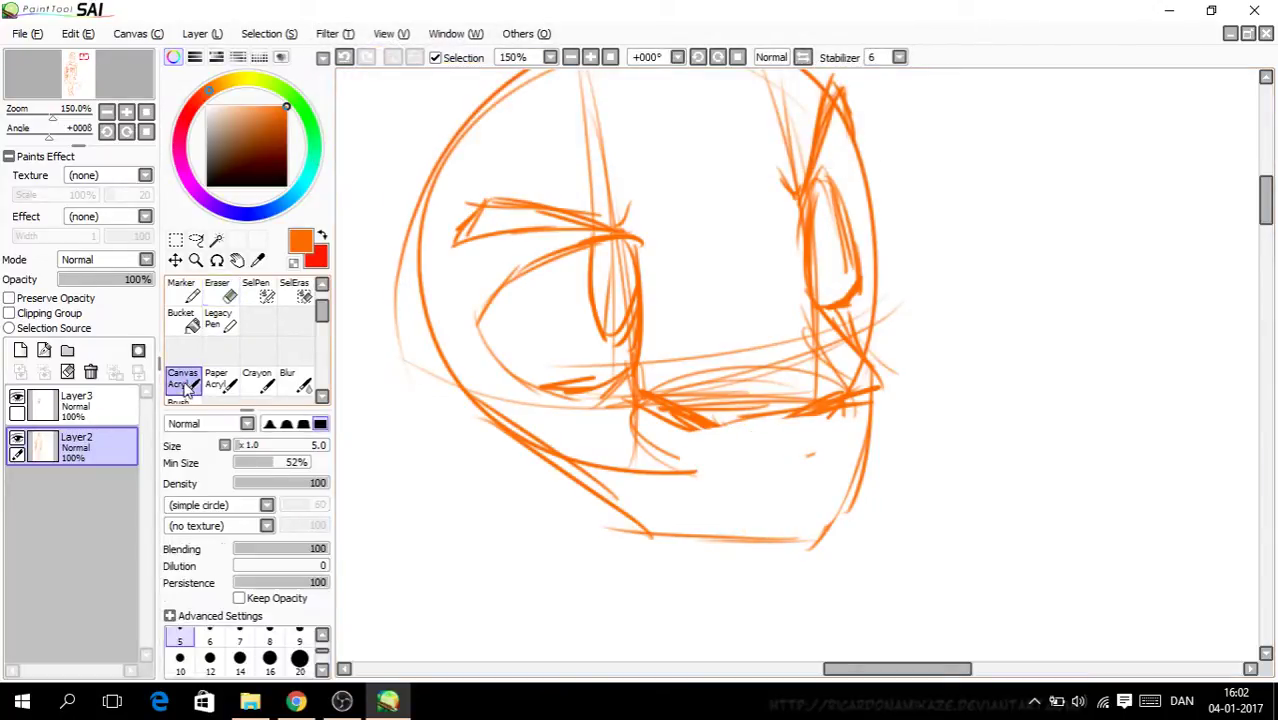
mouse_move(670, 416)
left_mouse_down()
mouse_move(845, 391)
mouse_move(812, 408)
mouse_move(702, 414)
left_mouse_up()
mouse_move(788, 416)
left_mouse_down()
mouse_move(757, 553)
mouse_move(762, 522)
left_mouse_up()
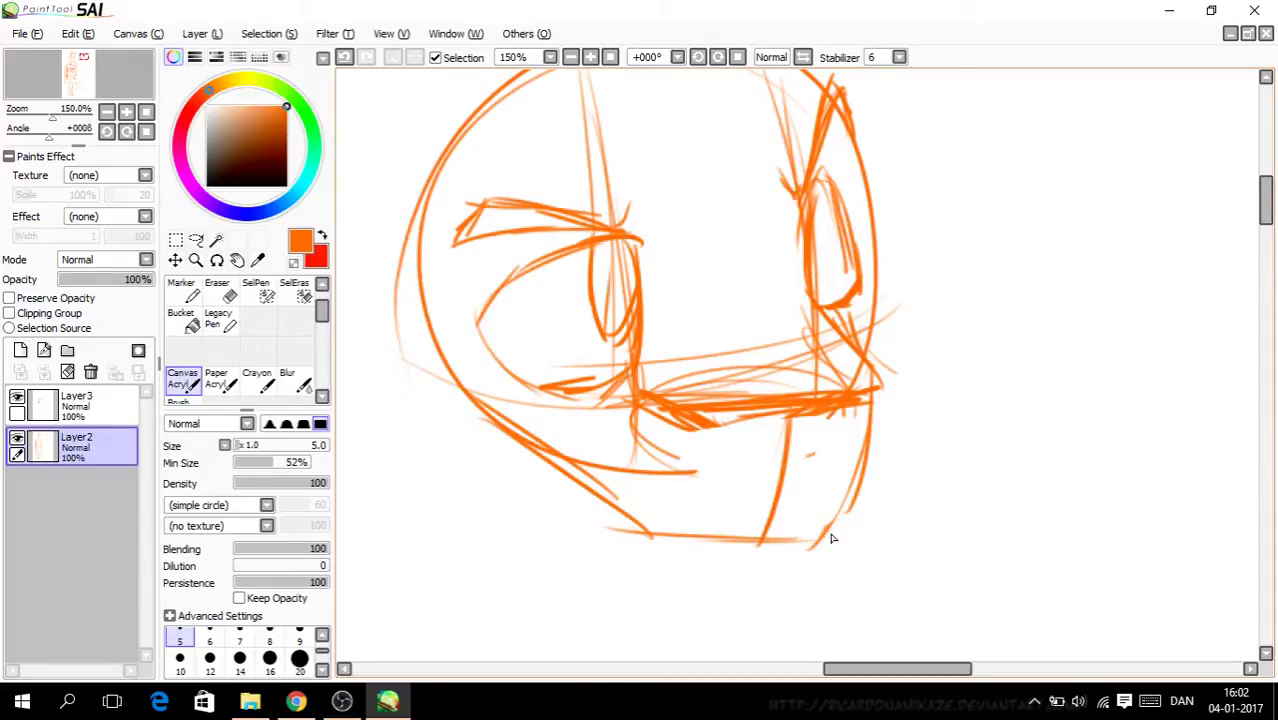
mouse_move(789, 420)
left_mouse_down()
mouse_move(786, 530)
mouse_move(710, 516)
mouse_move(810, 552)
mouse_move(852, 472)
mouse_move(868, 402)
left_mouse_up()
mouse_move(714, 414)
left_mouse_down()
mouse_move(790, 440)
mouse_move(838, 410)
mouse_move(791, 421)
left_mouse_up()
mouse_move(877, 398)
left_mouse_down()
mouse_move(871, 425)
mouse_move(860, 356)
mouse_move(820, 343)
mouse_move(871, 300)
left_mouse_up()
Step: Shade the near brow and darken the tip of the nose with short hatching strokes
mouse_move(1267, 238)
left_mouse_down()
mouse_move(1267, 205)
mouse_move(1267, 226)
left_mouse_up()
mouse_move(474, 316)
left_mouse_down()
mouse_move(506, 292)
mouse_move(483, 313)
mouse_move(546, 305)
left_mouse_up()
mouse_move(838, 412)
left_mouse_down()
mouse_move(613, 441)
mouse_move(824, 407)
left_mouse_up()
mouse_move(824, 407)
left_mouse_down()
mouse_move(677, 430)
mouse_move(840, 407)
left_mouse_up()
Step: Define the inner corner shape beneath the near eye and the angular corner beneath the far eye
key("Page_Up")
key("Page_Up")
mouse_move(650, 426)
left_mouse_down()
mouse_move(540, 438)
mouse_move(510, 457)
mouse_move(570, 518)
mouse_move(620, 488)
left_mouse_up()
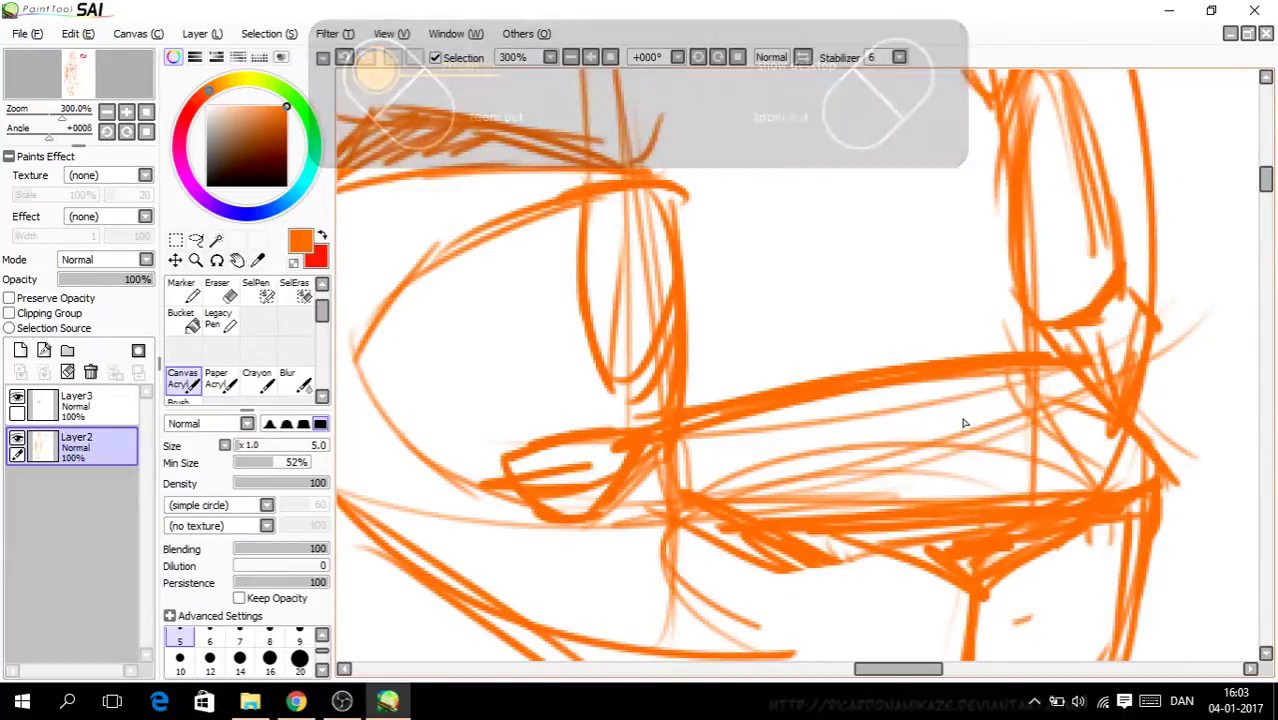
mouse_move(1040, 353)
left_mouse_down()
mouse_move(1119, 314)
mouse_move(1130, 410)
left_mouse_up()
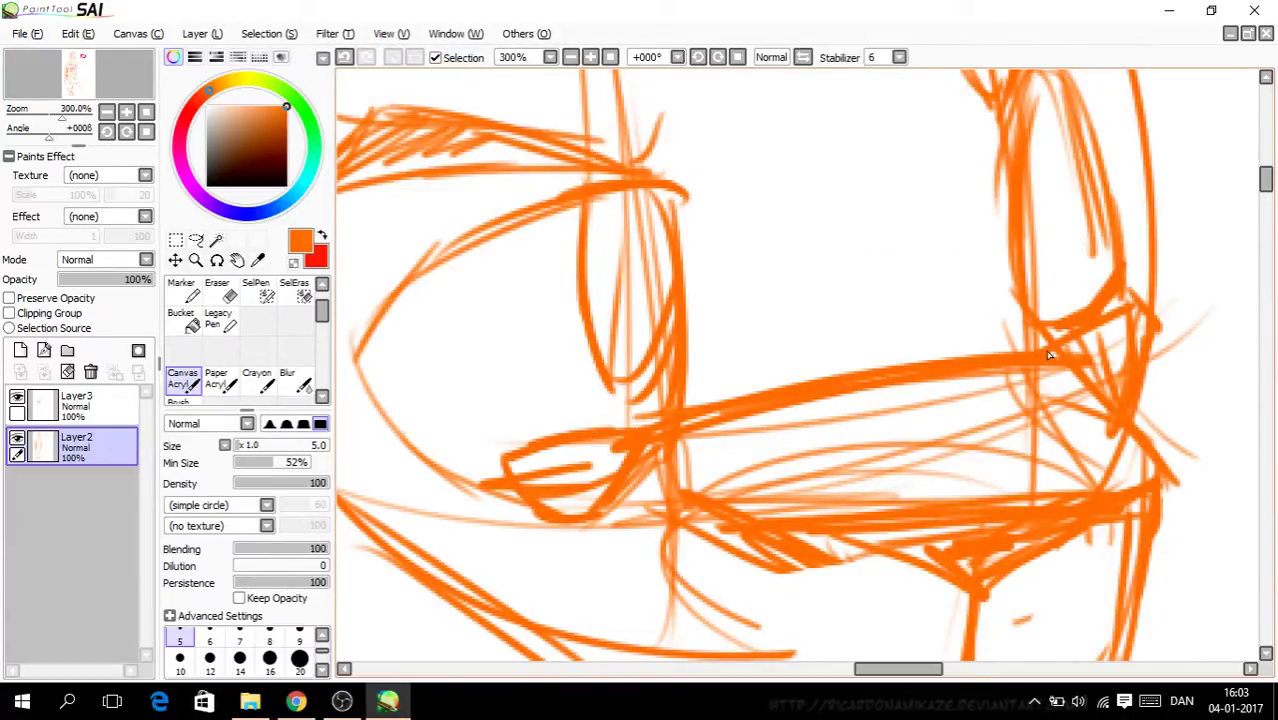
Step: Sketch both sides of the neck below the head, starting from the back of the jaw and the chin
scroll(1093, 385, "down", 3)
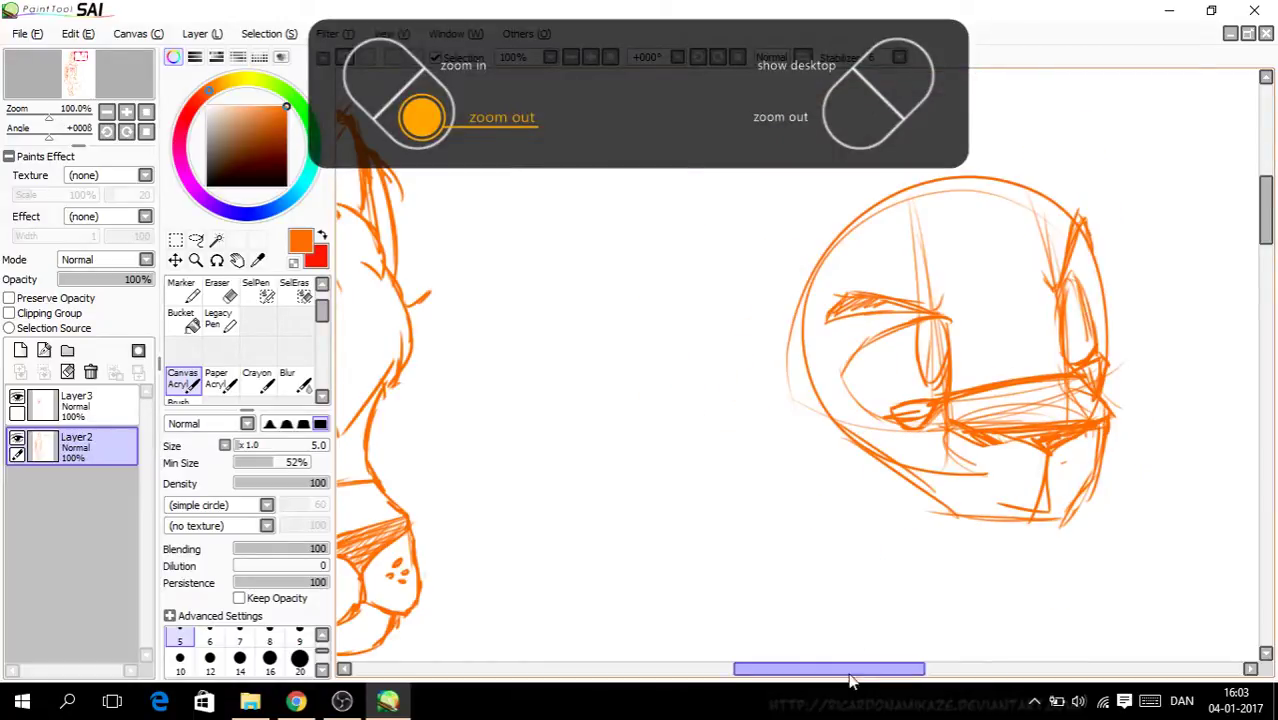
left_click_drag(848, 678, 878, 662)
mouse_move(1265, 242)
left_mouse_down()
mouse_move(1265, 228)
mouse_move(1266, 240)
left_mouse_up()
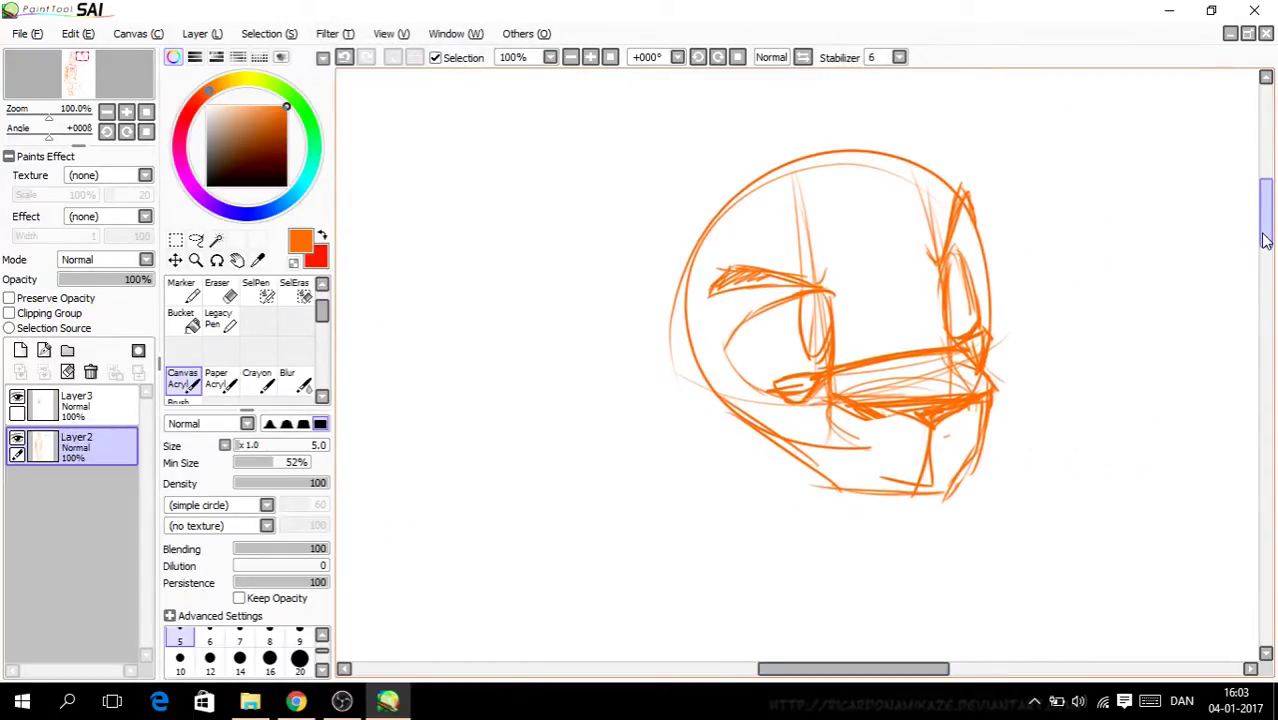
left_click_drag(733, 422, 805, 590)
left_click_drag(1265, 236, 1266, 258)
left_click_drag(930, 305, 930, 313)
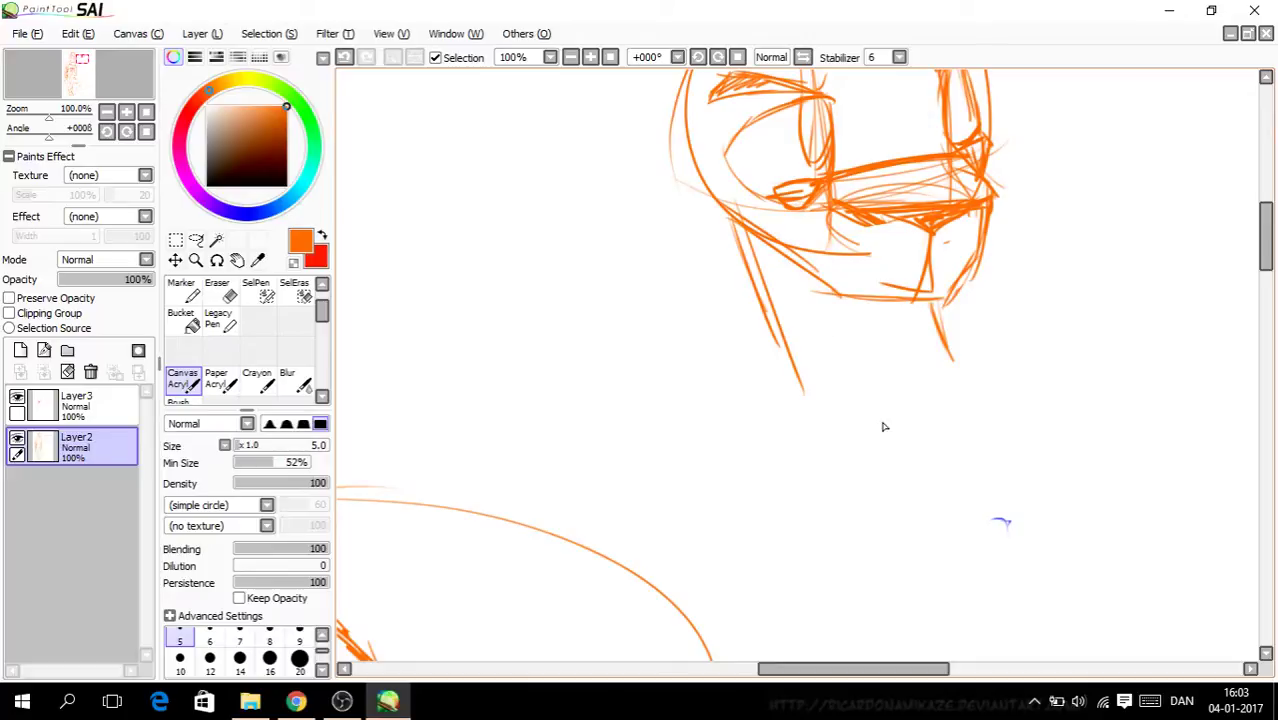
Step: Draw the V-shaped collarbone line and both shoulder slopes at the neck's base, undoing the first collarbone strokes
left_click_drag(893, 432, 964, 382)
left_click(344, 57)
left_click(344, 57)
mouse_move(865, 406)
left_mouse_down()
mouse_move(888, 418)
mouse_move(1000, 348)
mouse_move(799, 427)
mouse_move(856, 420)
left_mouse_up()
left_click_drag(778, 346, 746, 433)
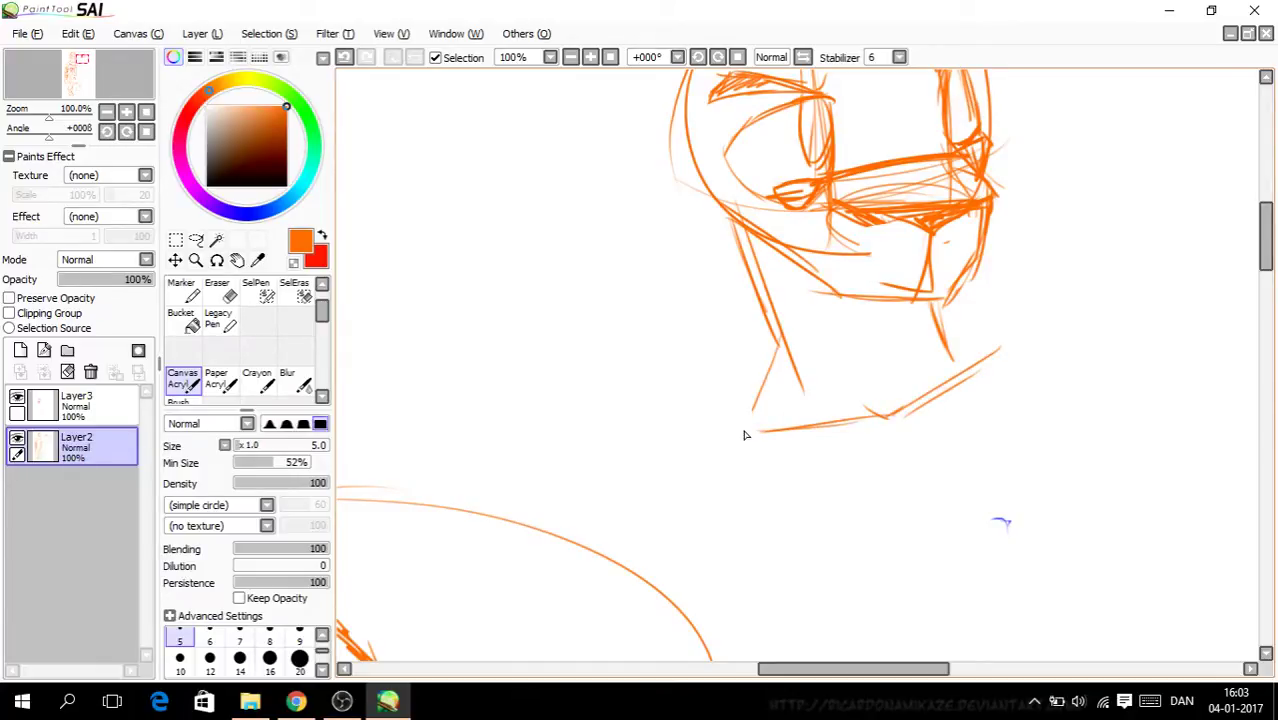
mouse_move(945, 335)
left_mouse_down()
mouse_move(1040, 360)
mouse_move(1025, 378)
left_mouse_up()
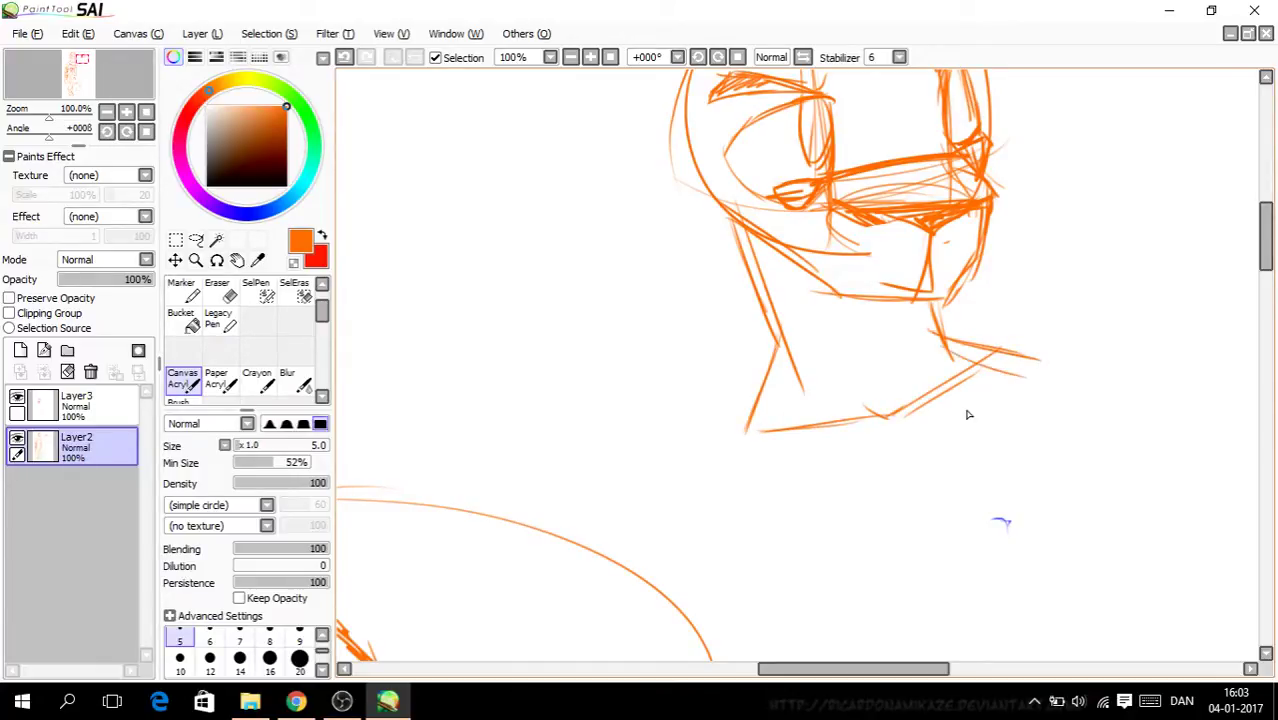
Step: Draw a diagonal neck muscle from behind the jaw to the collarbone notch and reinforce the collarbone lines
left_click_drag(772, 248, 872, 402)
mouse_move(772, 272)
left_mouse_down()
mouse_move(892, 432)
mouse_move(921, 410)
left_mouse_up()
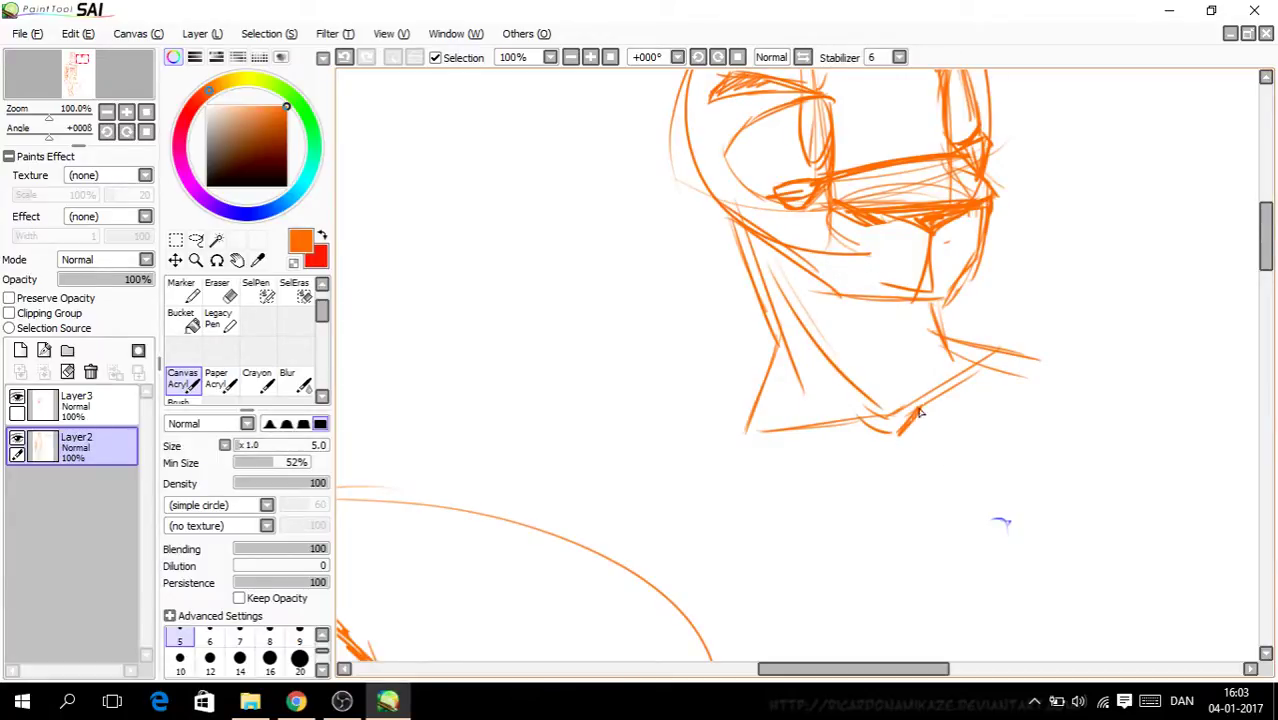
mouse_move(968, 373)
left_mouse_down()
mouse_move(866, 428)
mouse_move(772, 390)
left_mouse_up()
Step: Draw a narrow pupil inside the far eye and thicken the eye's outline
left_click_drag(1268, 258, 1267, 234)
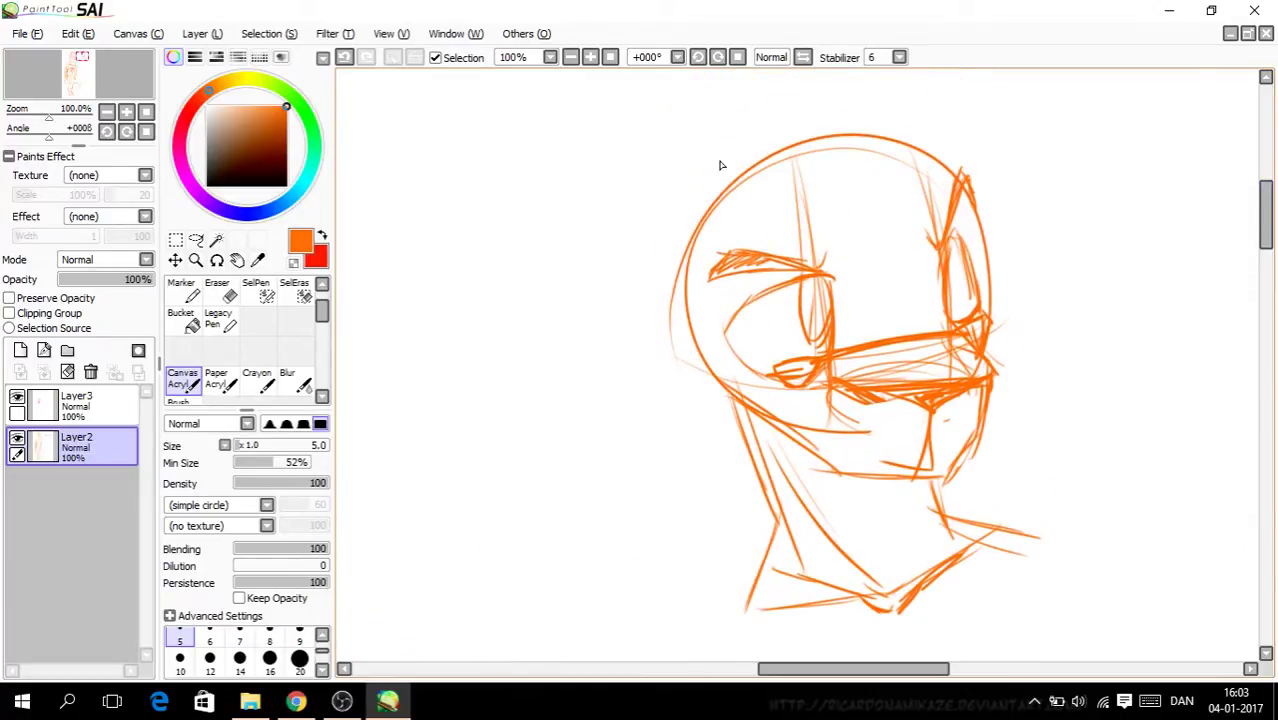
key("ctrl+plus")
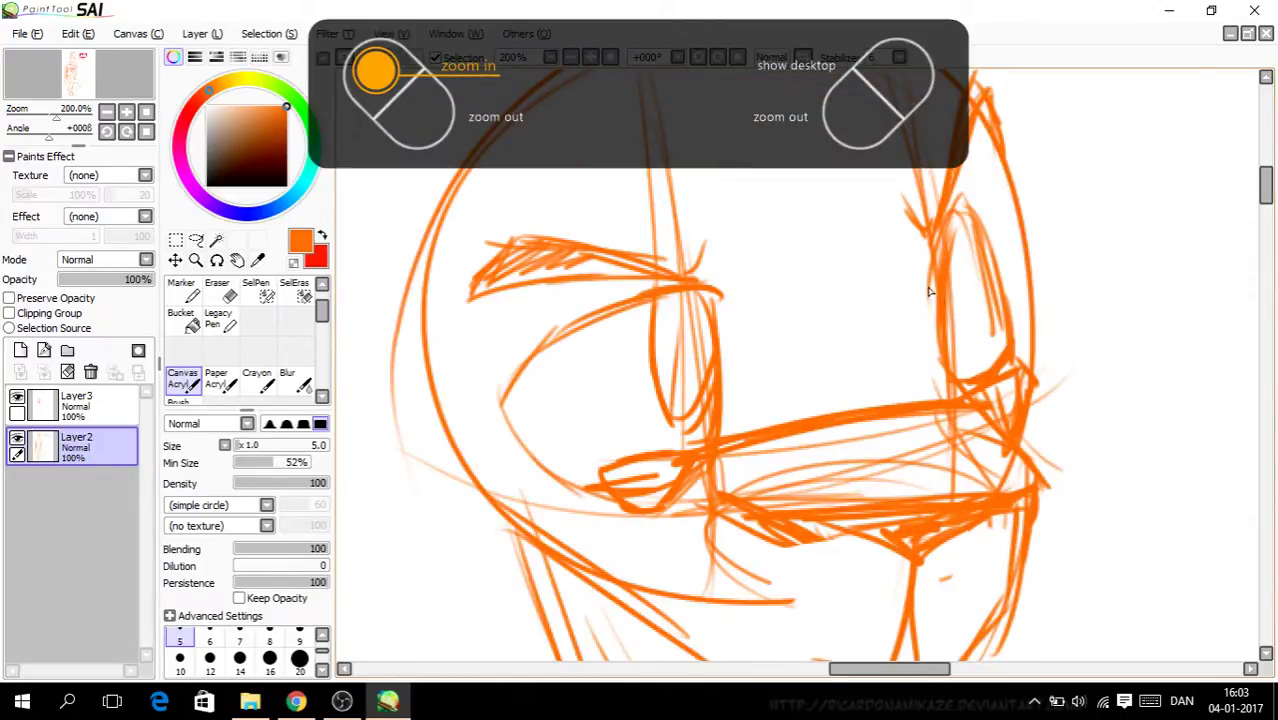
mouse_move(961, 230)
left_mouse_down()
mouse_move(964, 294)
mouse_move(982, 322)
mouse_move(990, 275)
mouse_move(963, 216)
mouse_move(946, 256)
mouse_move(957, 349)
left_mouse_up()
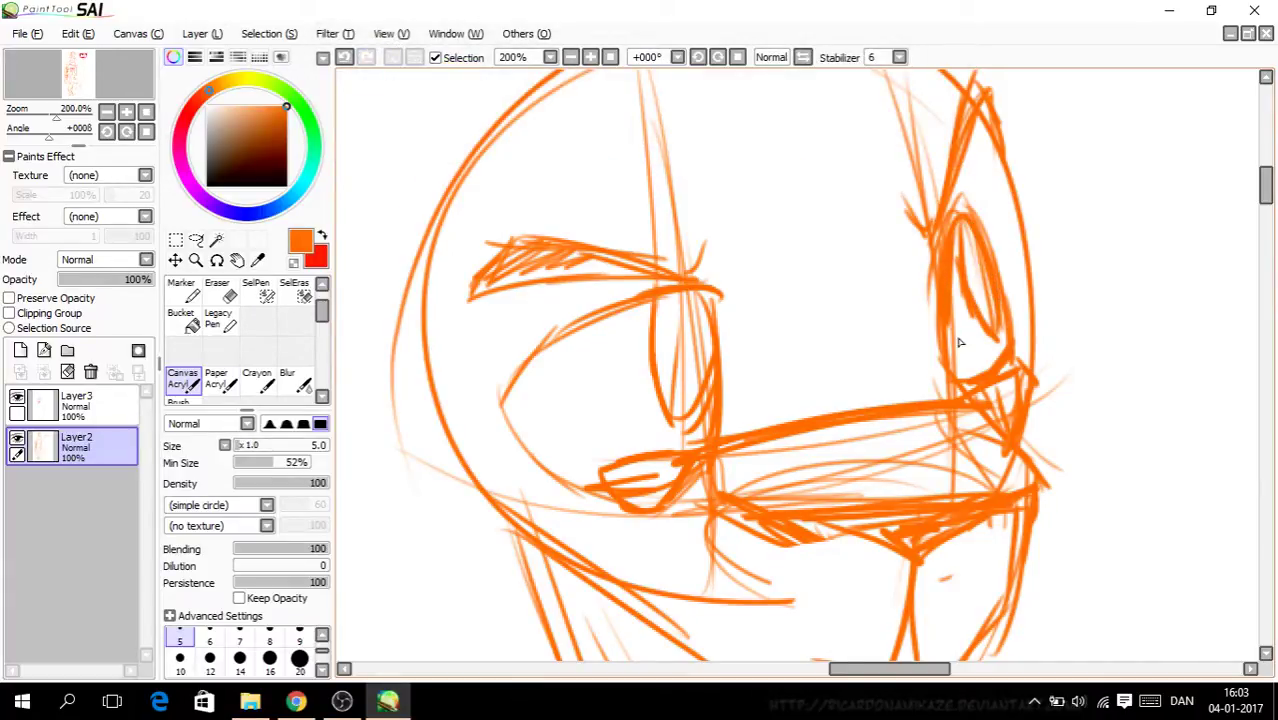
Step: Hatch in the pupils of both eyes and add a stroke to the far brow
mouse_move(964, 244)
left_mouse_down()
mouse_move(967, 298)
mouse_move(992, 326)
left_mouse_up()
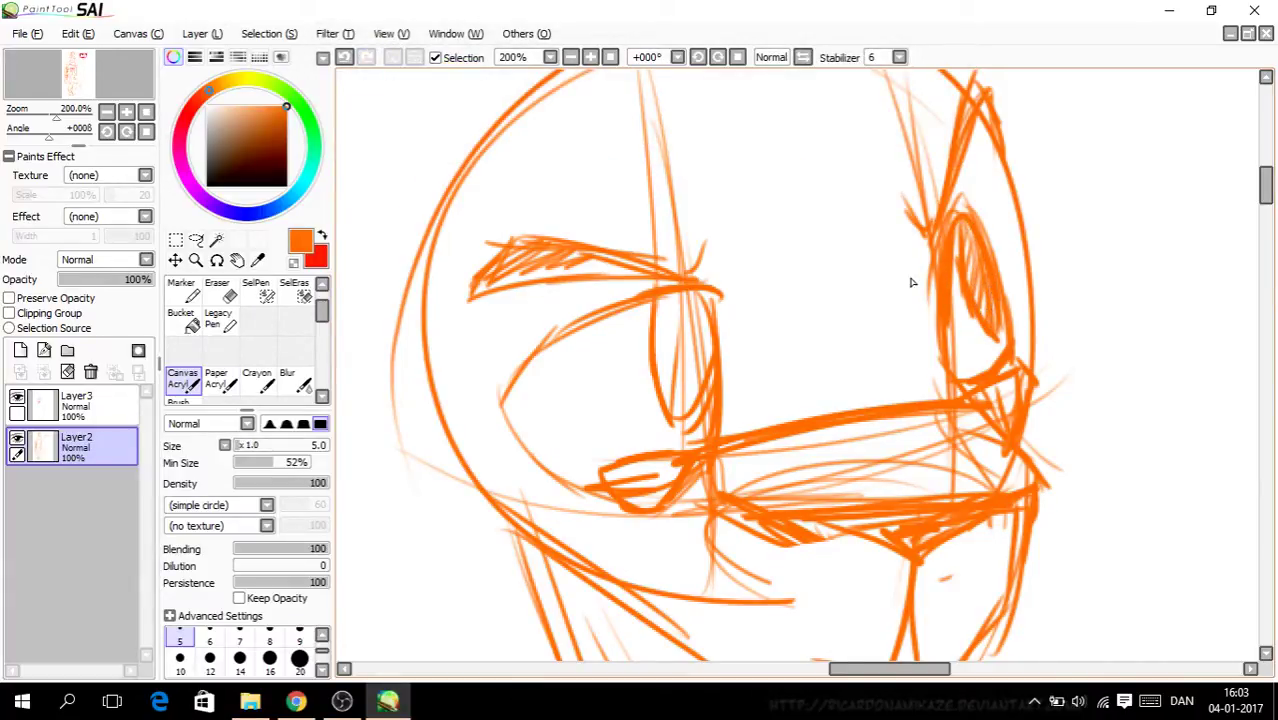
mouse_move(656, 300)
left_mouse_down()
mouse_move(662, 414)
mouse_move(716, 379)
left_mouse_up()
mouse_move(644, 472)
left_mouse_down()
mouse_move(536, 486)
mouse_move(580, 481)
mouse_move(494, 402)
mouse_move(596, 293)
left_mouse_up()
mouse_move(680, 296)
left_mouse_down()
mouse_move(660, 328)
mouse_move(700, 412)
left_mouse_up()
key("minus")
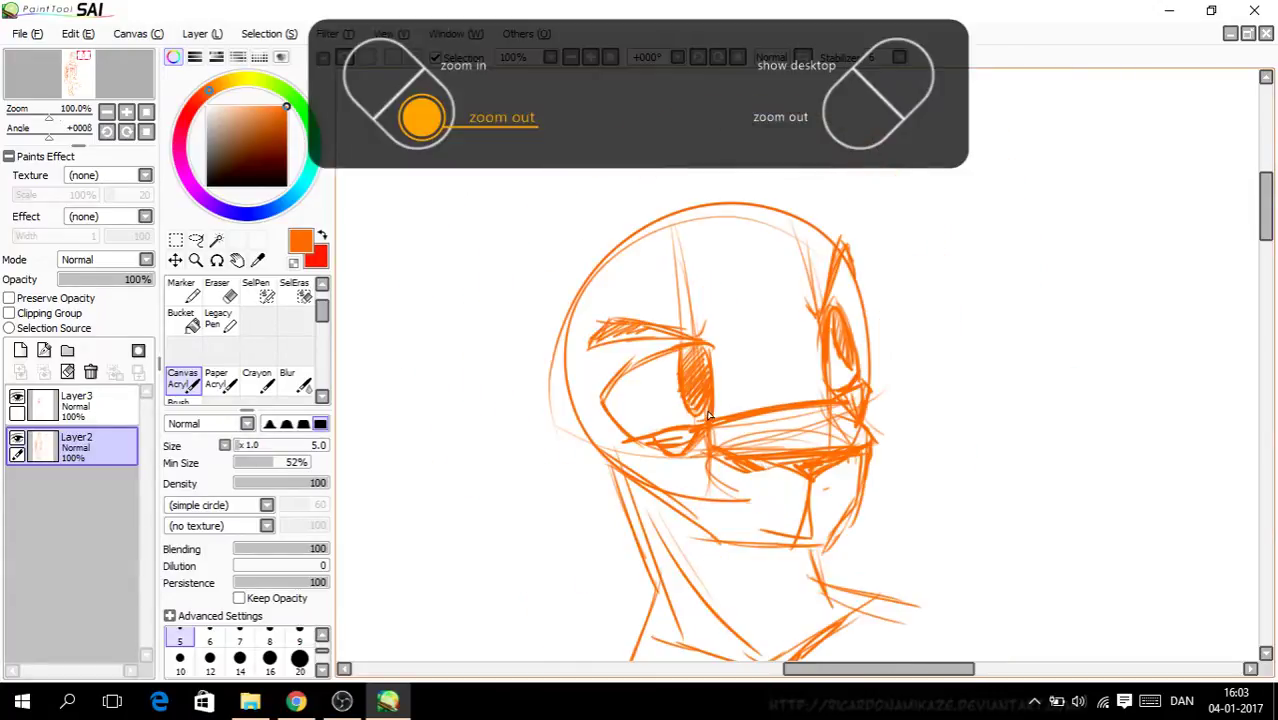
key("plus")
mouse_move(796, 318)
left_mouse_down()
mouse_move(790, 272)
mouse_move(737, 176)
left_mouse_up()
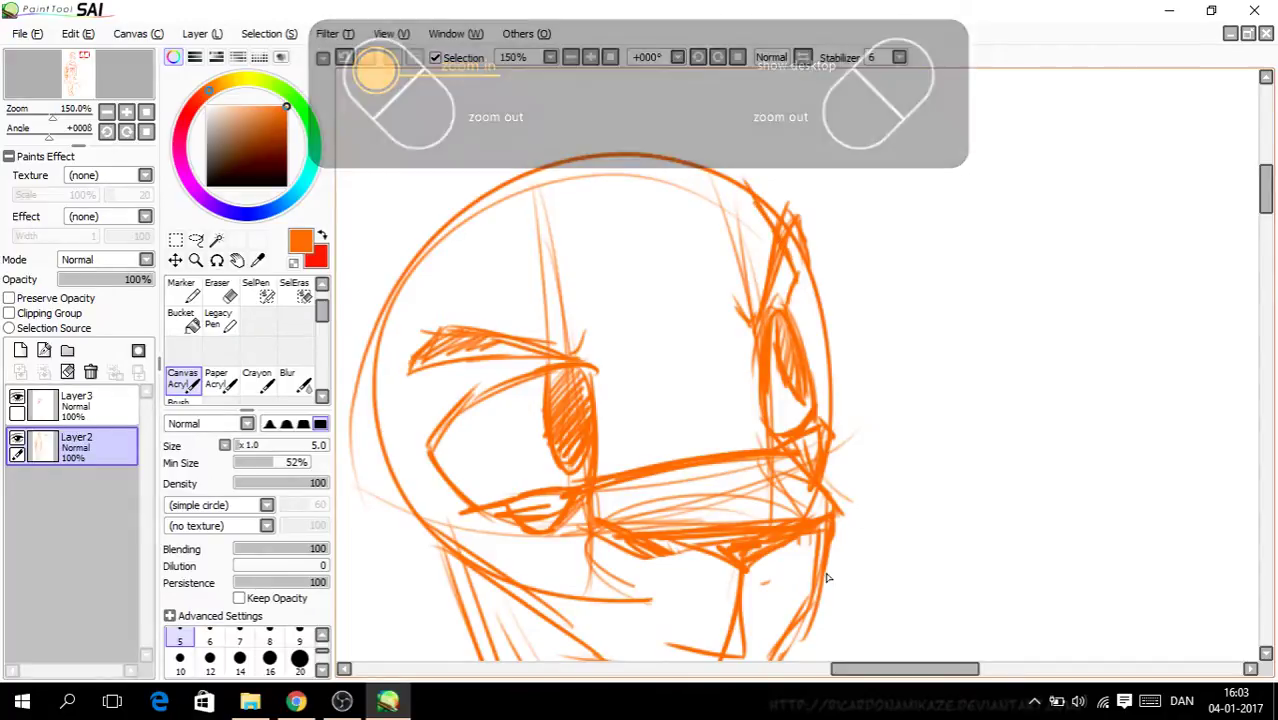
Step: Sketch the outline of a tall pointed near ear rising from the back of the head circle
key("minus")
left_click_drag(860, 672, 831, 673)
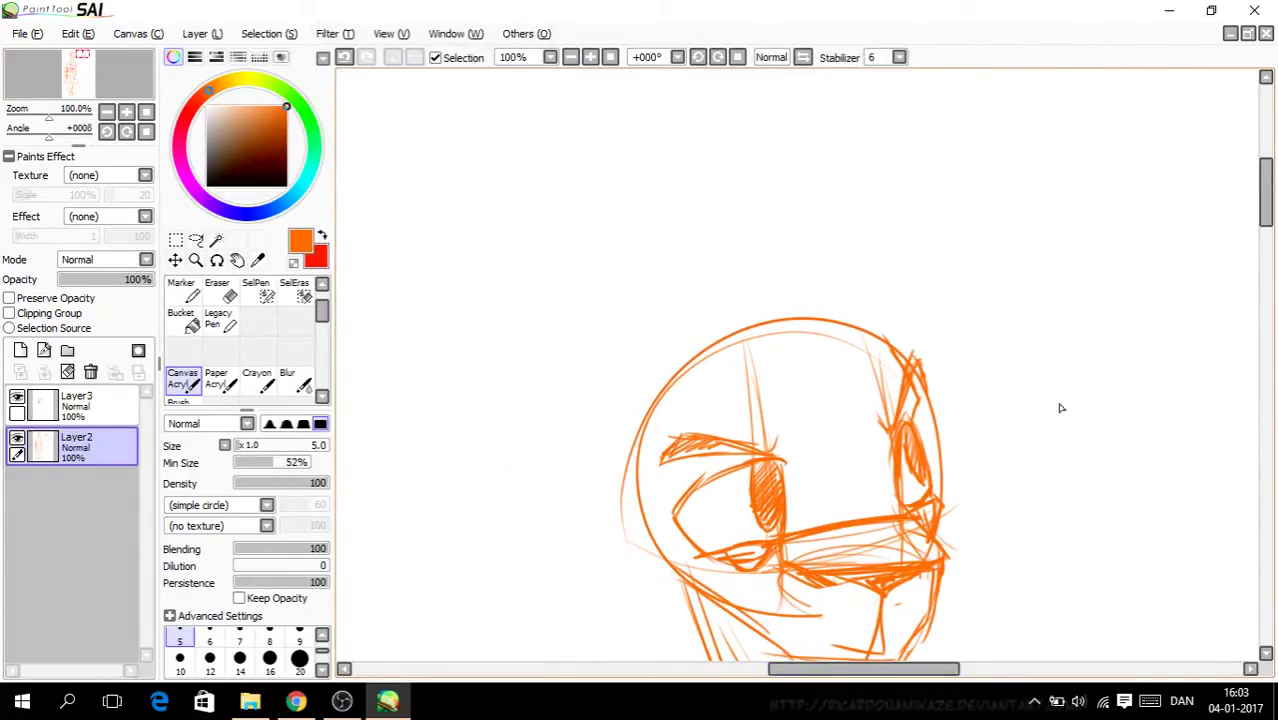
left_click_drag(1265, 222, 1258, 237)
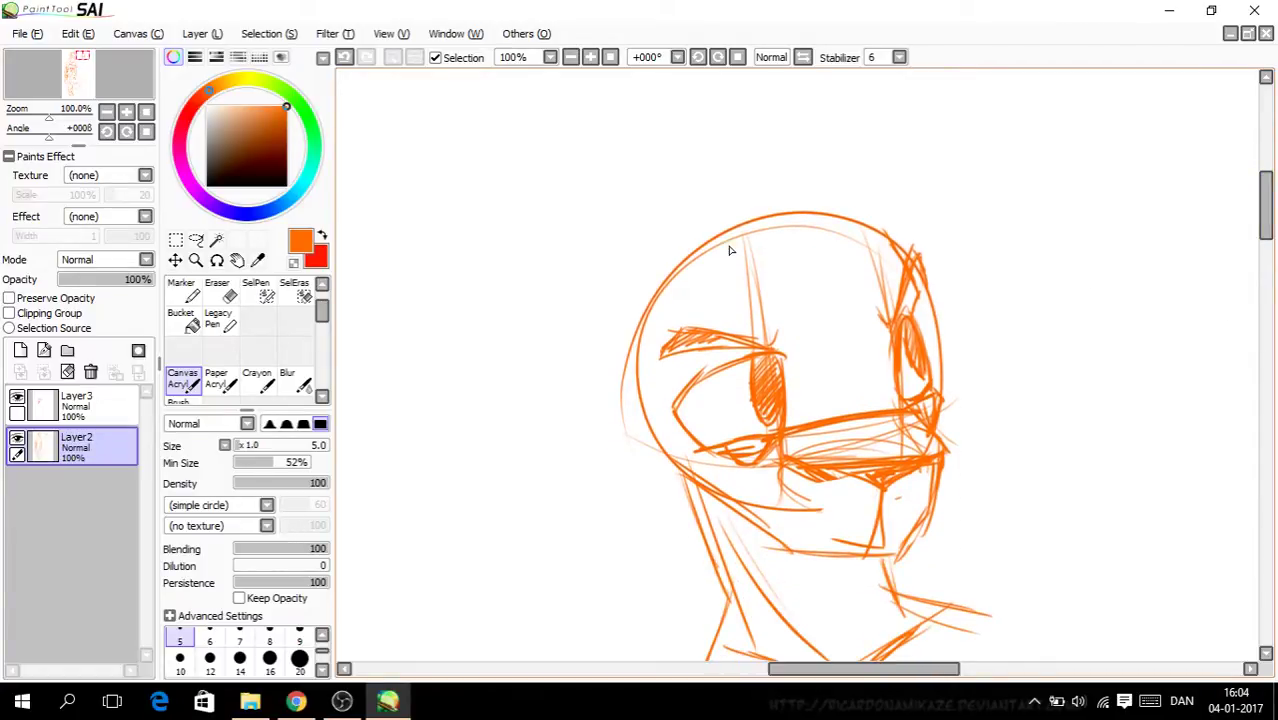
scroll(669, 165, "down", 1)
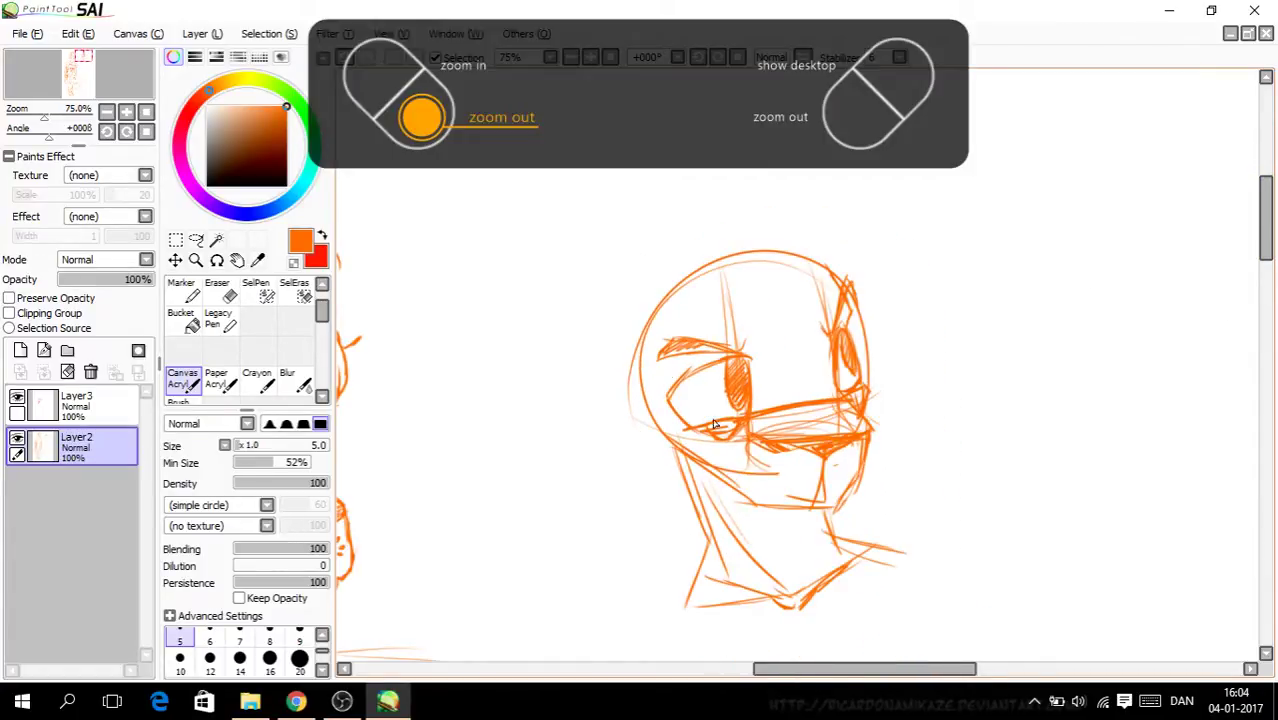
mouse_move(835, 672)
left_mouse_down()
mouse_move(735, 672)
mouse_move(821, 676)
left_mouse_up()
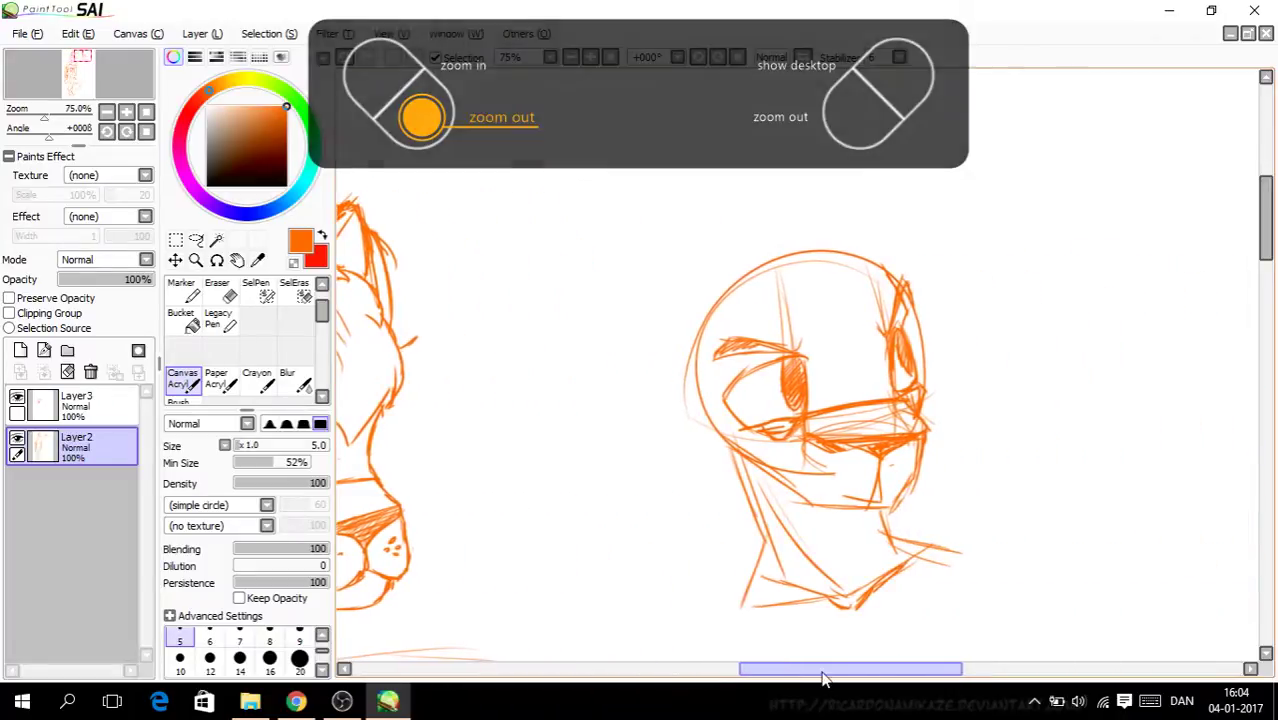
scroll(712, 250, "up", 2)
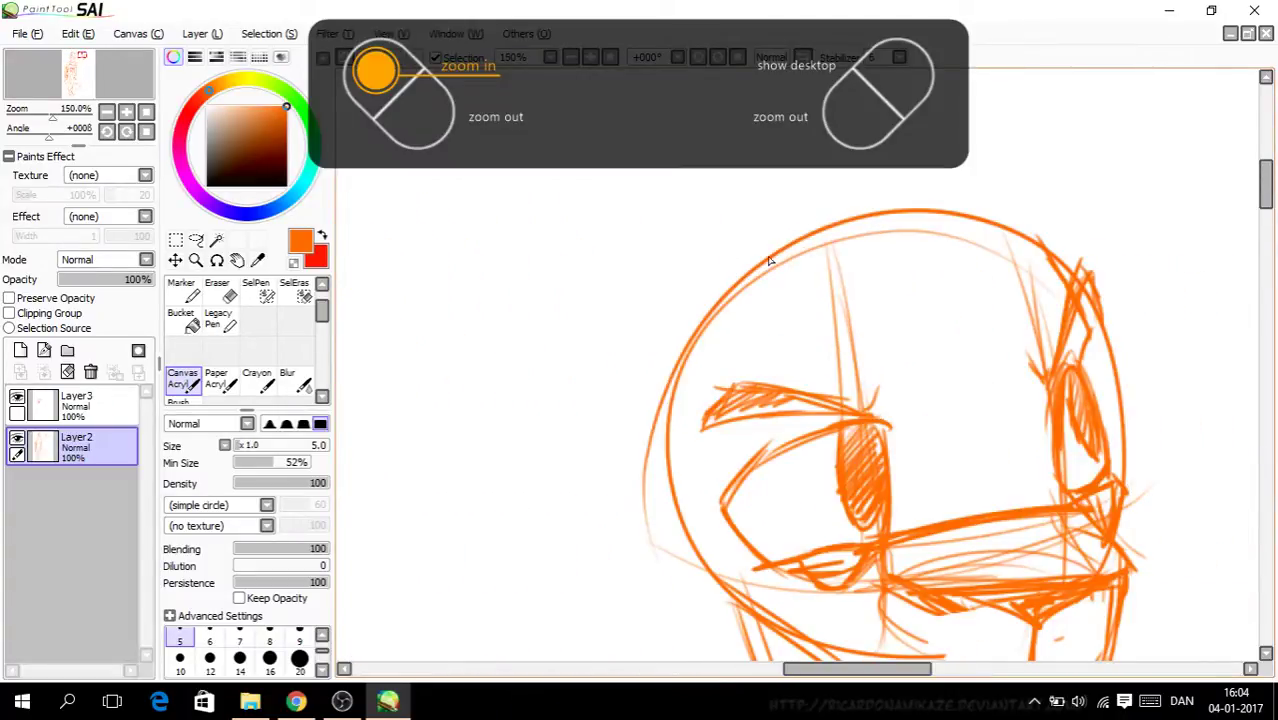
mouse_move(772, 289)
left_mouse_down()
mouse_move(699, 102)
mouse_move(617, 162)
mouse_move(598, 243)
mouse_move(655, 382)
left_mouse_up()
left_click_drag(611, 291, 681, 428)
left_click_drag(634, 354, 666, 456)
left_click_drag(622, 306, 655, 410)
mouse_move(620, 186)
left_mouse_down()
mouse_move(614, 300)
mouse_move(610, 260)
left_mouse_up()
mouse_move(746, 350)
left_mouse_down()
mouse_move(699, 290)
mouse_move(684, 132)
mouse_move(658, 118)
mouse_move(800, 262)
left_mouse_up()
left_click_drag(740, 192, 812, 272)
left_click_drag(700, 96, 762, 238)
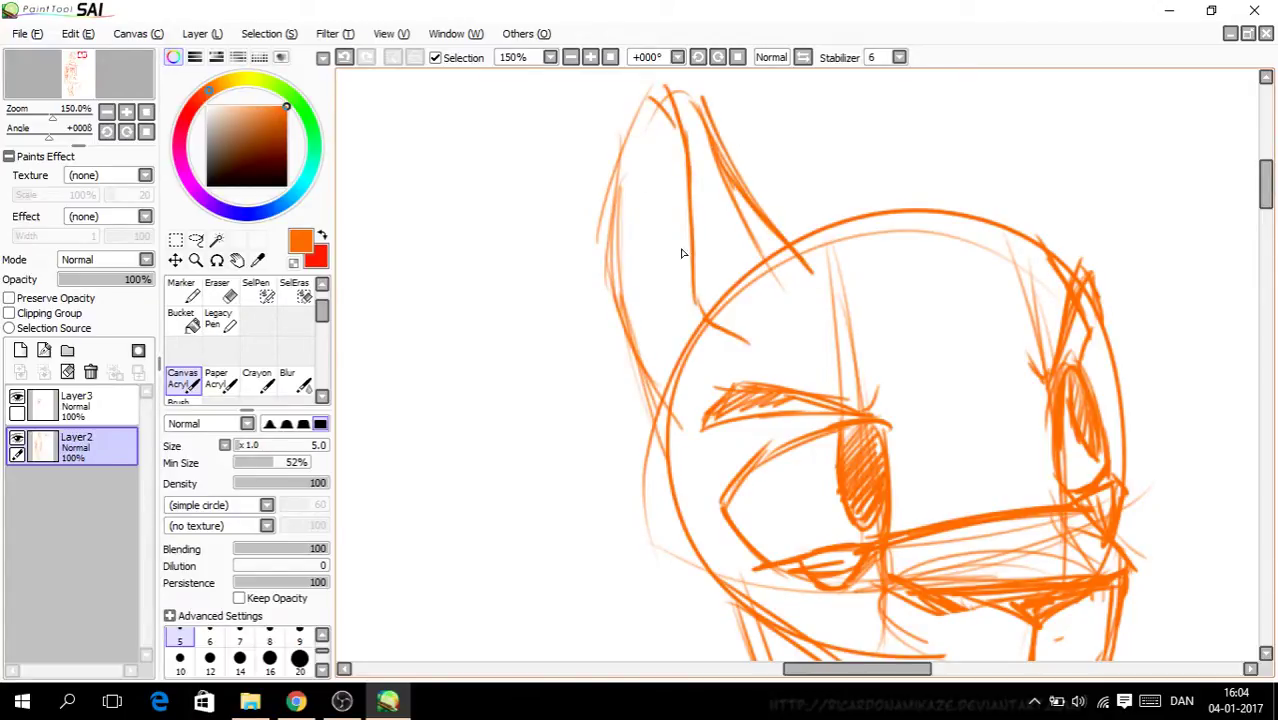
Step: Add inner fur strokes to the near ear and thicken its outer edge and tip
mouse_move(716, 336)
left_mouse_down()
mouse_move(632, 250)
mouse_move(632, 210)
mouse_move(684, 262)
left_mouse_up()
mouse_move(672, 256)
left_mouse_down()
mouse_move(668, 146)
mouse_move(604, 204)
mouse_move(600, 296)
mouse_move(652, 410)
left_mouse_up()
left_click_drag(626, 322, 667, 414)
mouse_move(688, 112)
left_mouse_down()
mouse_move(640, 142)
mouse_move(666, 96)
mouse_move(690, 121)
mouse_move(644, 106)
mouse_move(622, 166)
left_mouse_up()
Step: Sketch the far ear pointing sideways from the head with its inner fold, and add faint curves down the forehead
left_click_drag(884, 666, 901, 668)
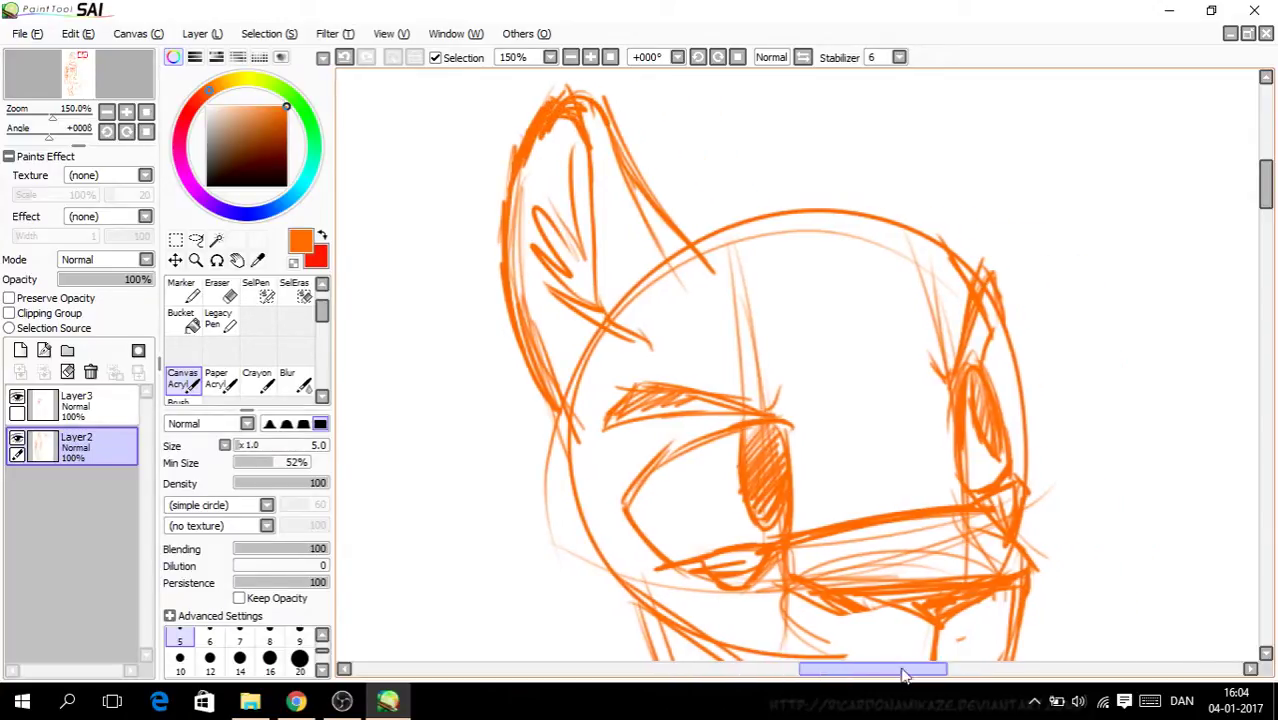
mouse_move(876, 218)
left_mouse_down()
mouse_move(1053, 191)
mouse_move(1134, 163)
mouse_move(1066, 292)
left_mouse_up()
mouse_move(1091, 297)
left_mouse_down()
mouse_move(1000, 340)
mouse_move(1112, 265)
mouse_move(1122, 192)
mouse_move(1137, 178)
left_mouse_up()
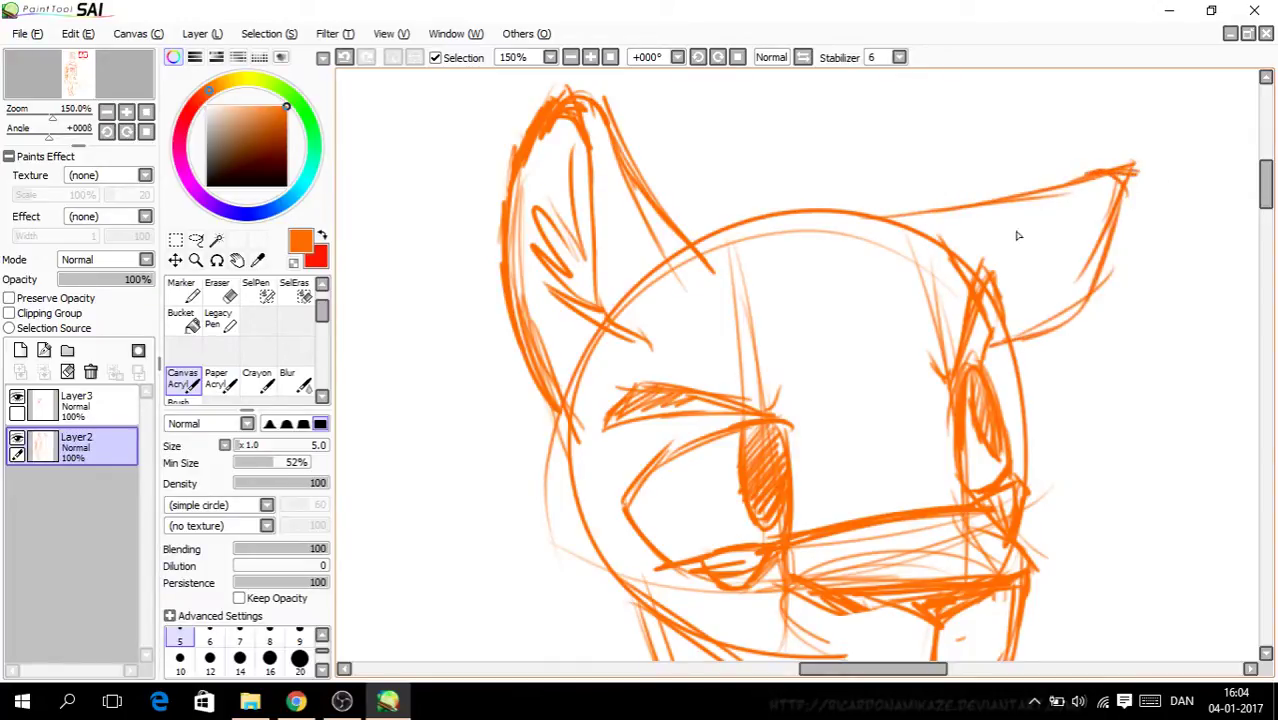
left_click_drag(983, 261, 1050, 237)
mouse_move(900, 216)
left_mouse_down()
mouse_move(984, 205)
mouse_move(956, 220)
mouse_move(976, 266)
left_mouse_up()
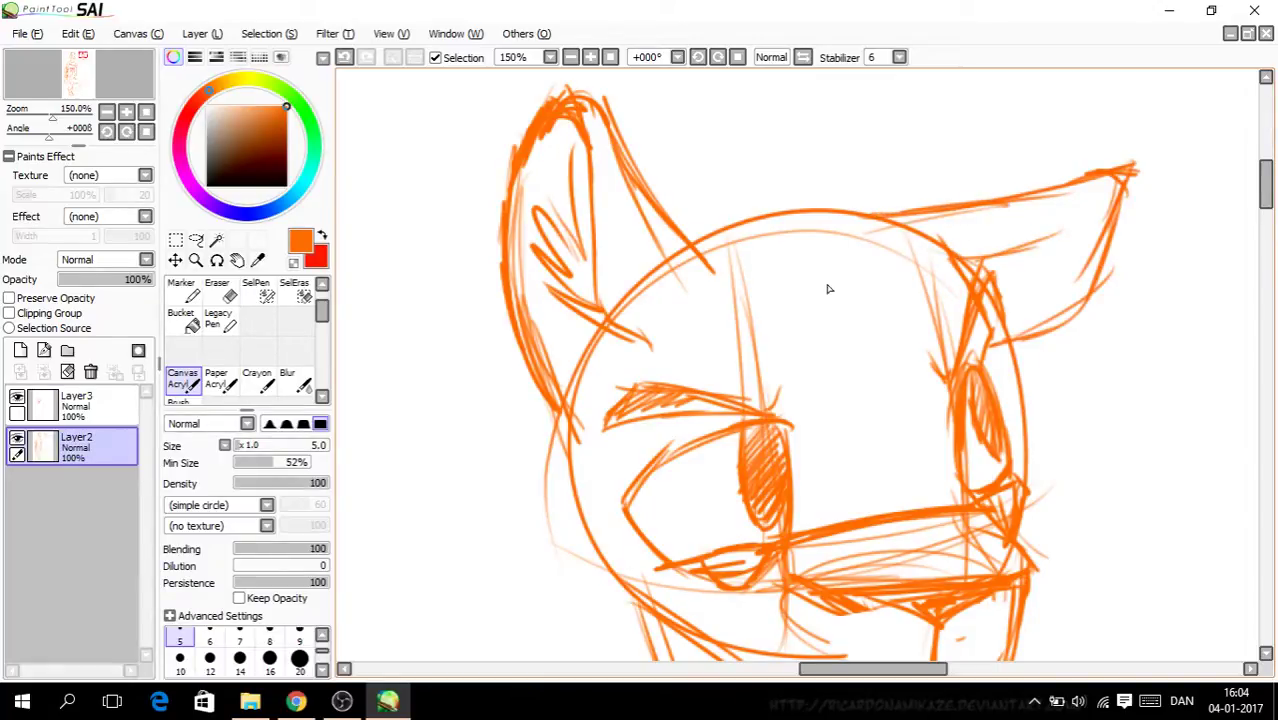
mouse_move(877, 512)
left_mouse_down()
mouse_move(841, 231)
mouse_move(861, 281)
mouse_move(879, 488)
mouse_move(817, 242)
left_mouse_up()
Step: Reinforce the back of the neck and the rear head outline, and darken both brows
key("ctrl+minus")
key("ctrl+minus")
left_click_drag(1265, 229, 1265, 245)
left_click_drag(866, 668, 894, 668)
key("plus")
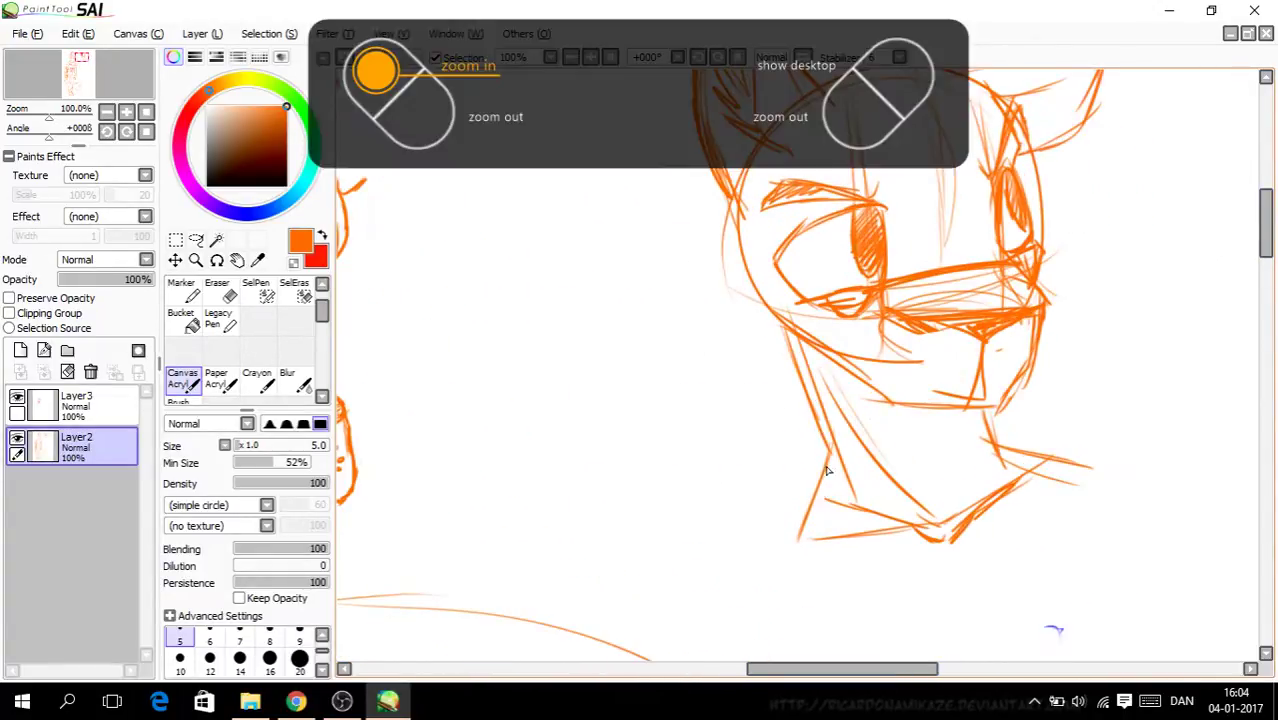
left_click_drag(845, 438, 790, 330)
mouse_move(816, 396)
left_mouse_down()
mouse_move(730, 197)
mouse_move(762, 300)
left_mouse_up()
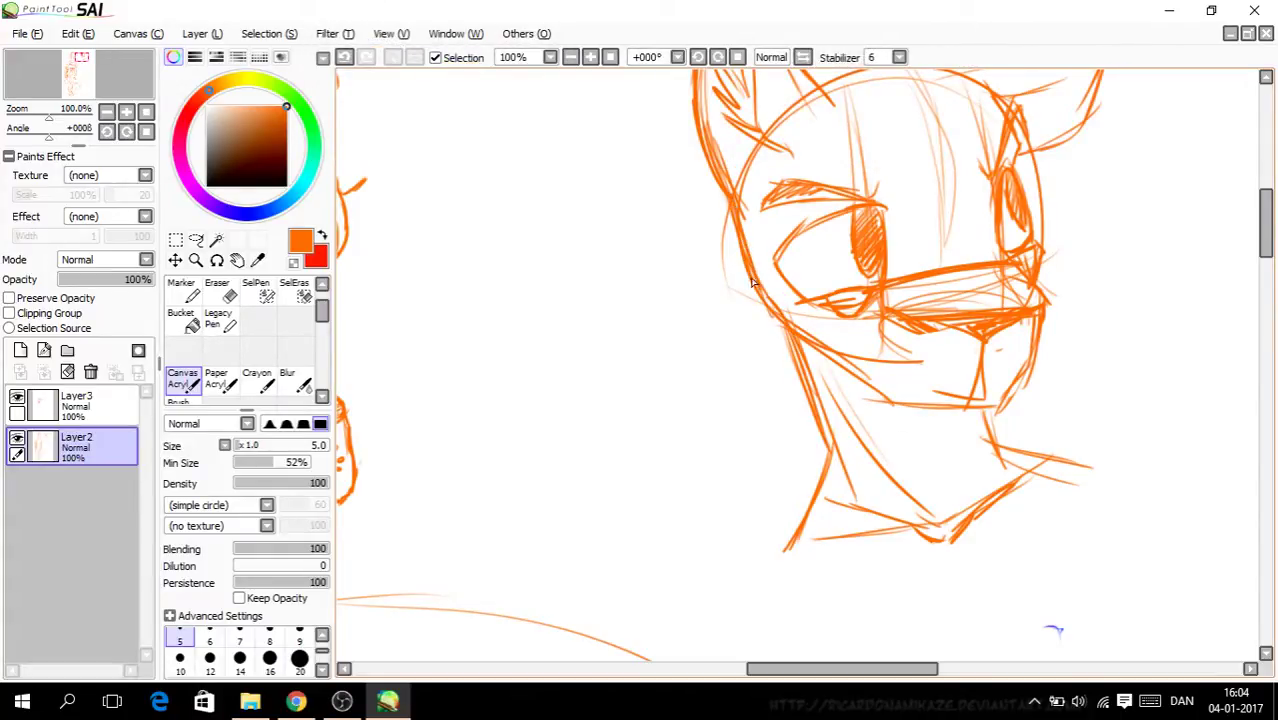
left_click_drag(1000, 160, 1021, 116)
left_click_drag(866, 202, 768, 205)
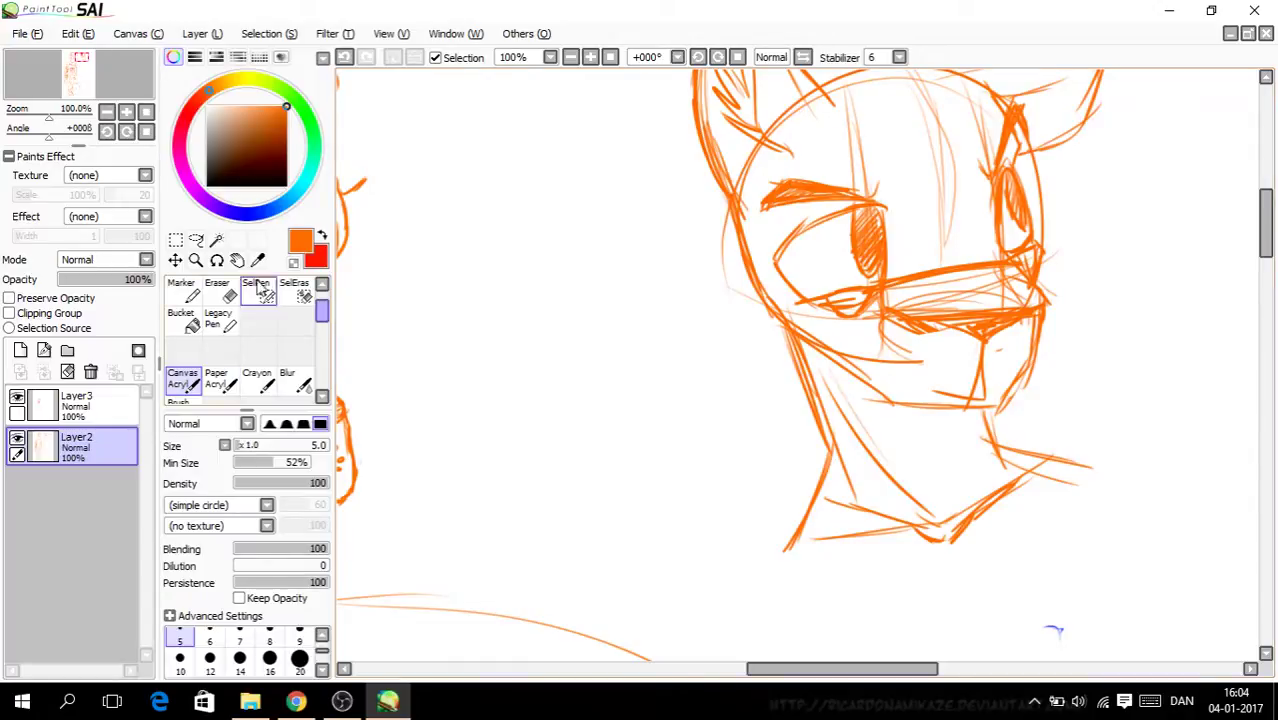
Step: Erase the lower mouth line beneath the muzzle's centre line
left_click(217, 289)
left_click_drag(982, 390, 952, 402)
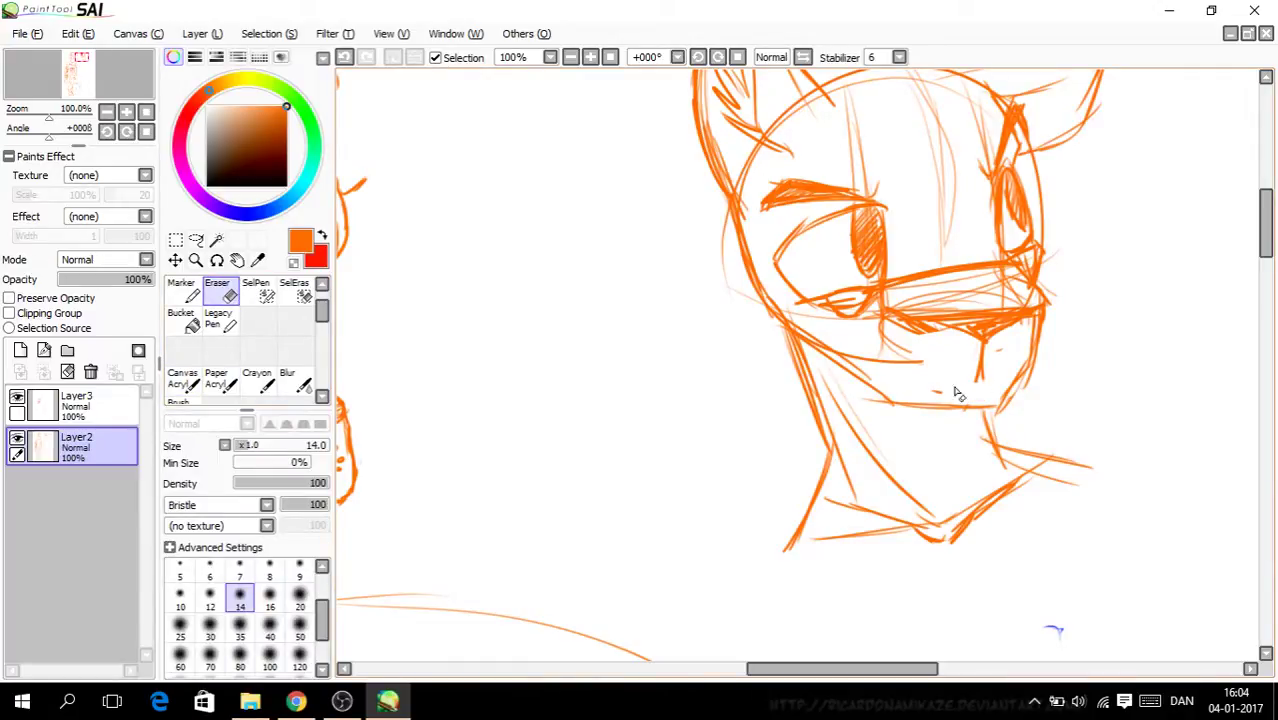
left_click(182, 380)
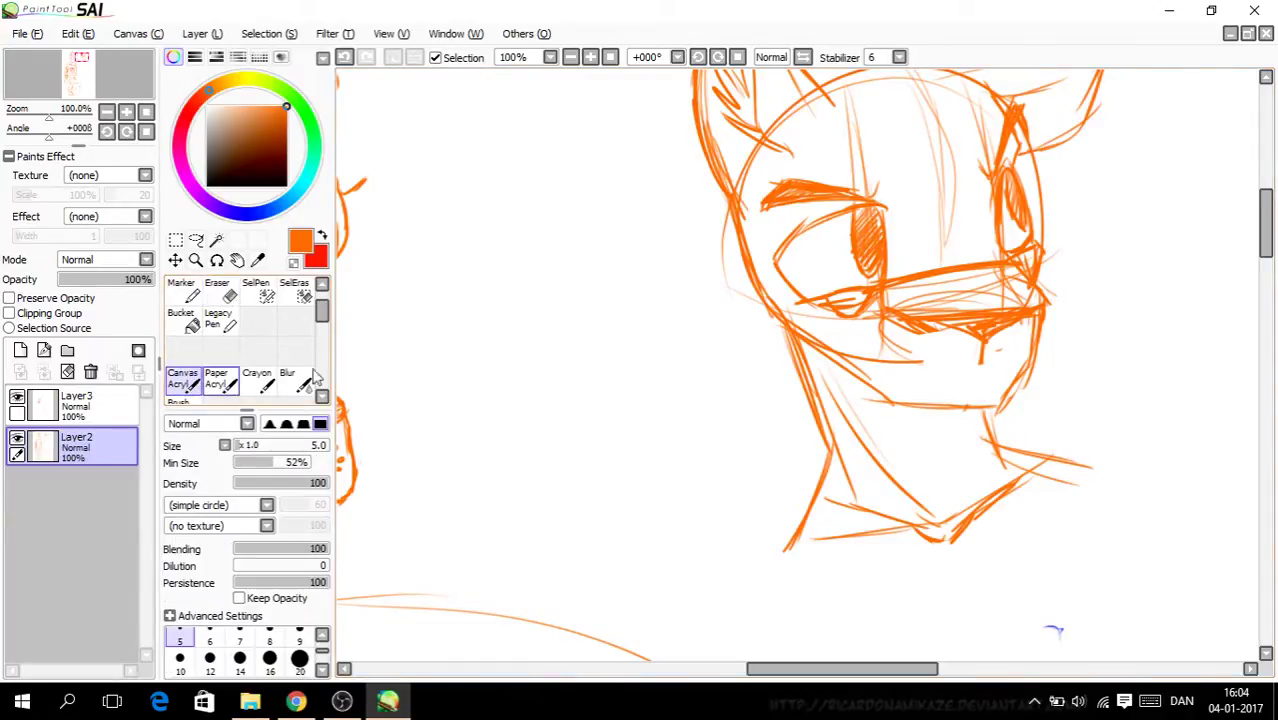
scroll(961, 371, "up", 2)
left_click_drag(1053, 418, 963, 422)
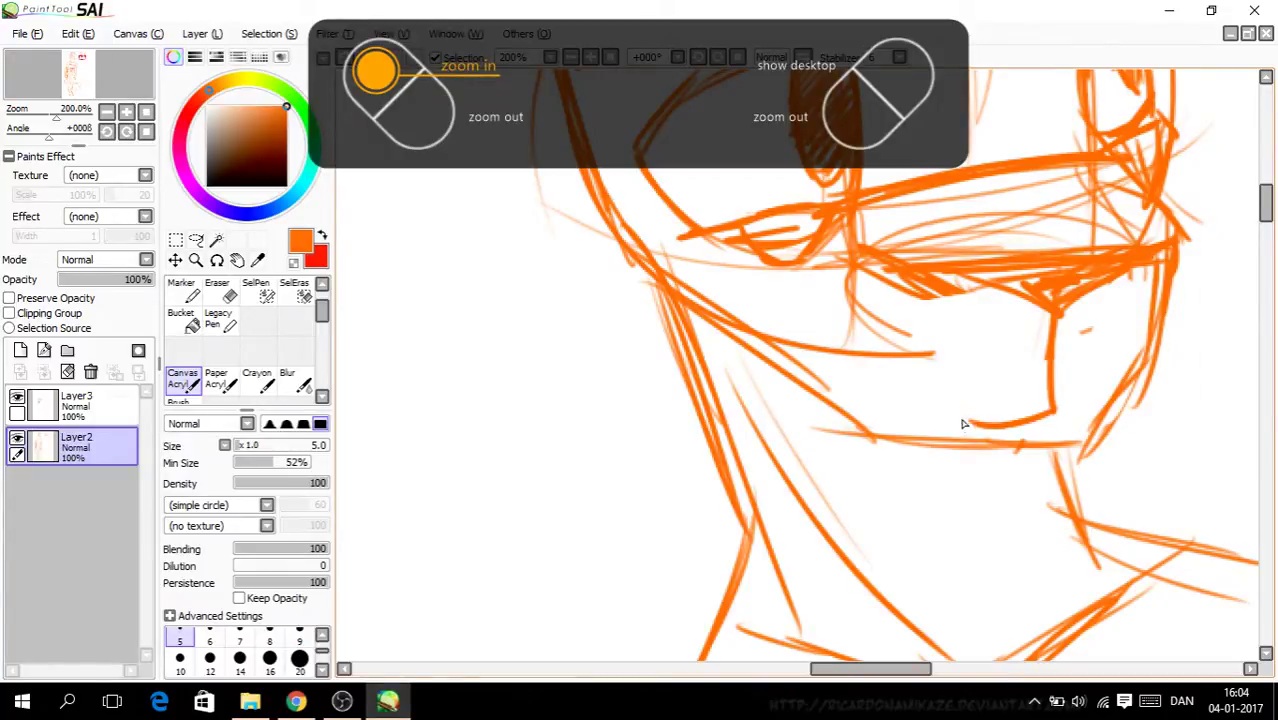
key("ctrl+z")
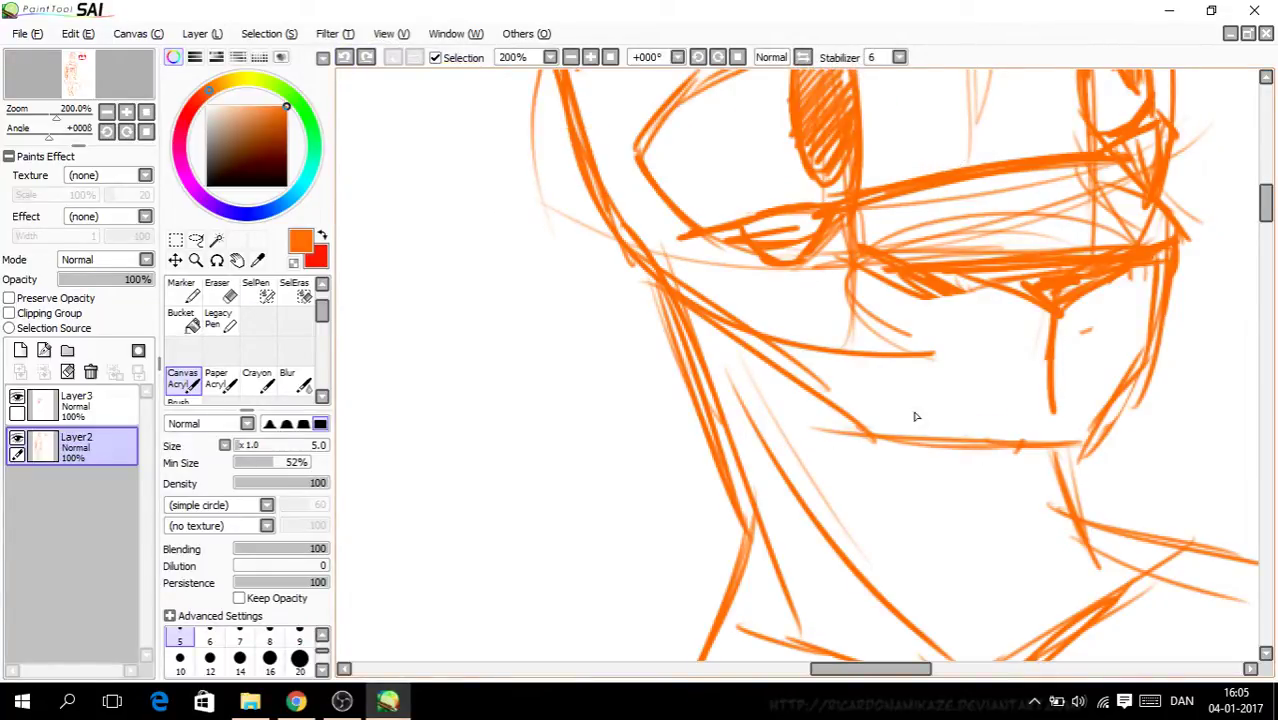
left_click(344, 57)
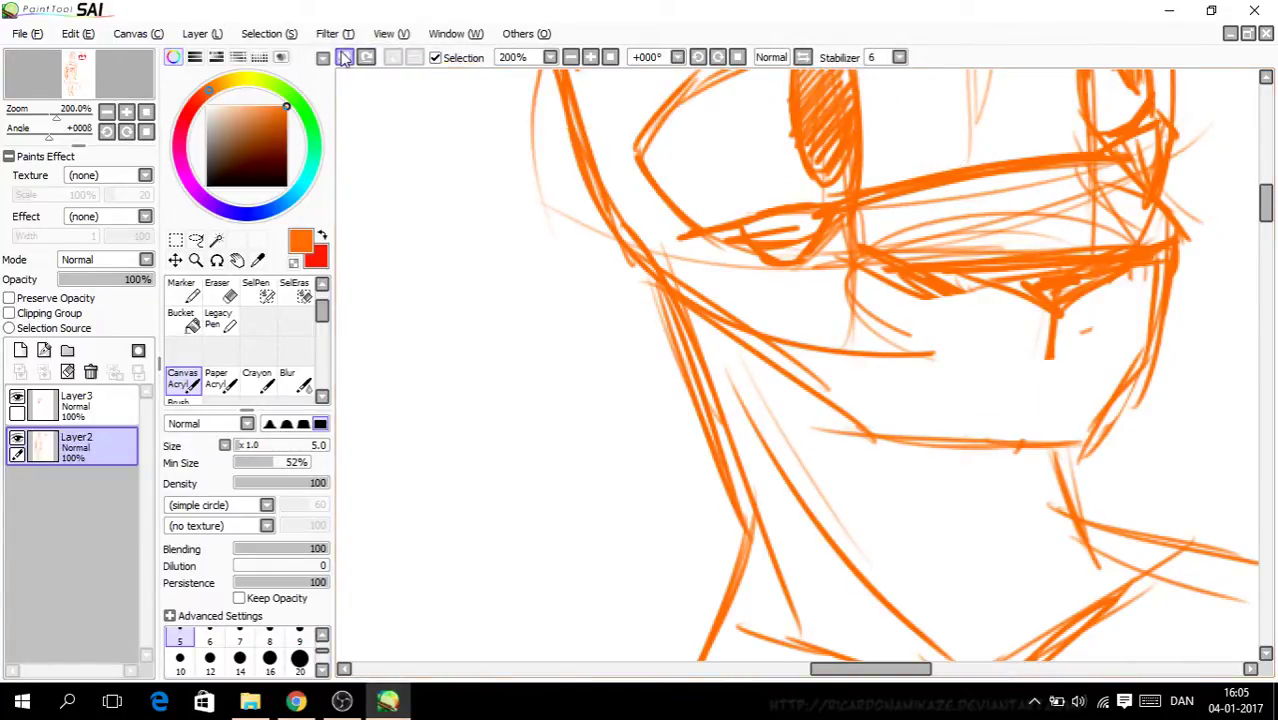
Step: Erase the remaining muzzle centre line and cheek arcs, and draw a new line curving from the nose into the mouth
left_click(218, 289)
left_click_drag(1046, 370, 1050, 326)
mouse_move(776, 356)
left_mouse_down()
mouse_move(901, 361)
mouse_move(781, 340)
mouse_move(832, 315)
mouse_move(878, 318)
mouse_move(893, 340)
mouse_move(889, 372)
left_mouse_up()
left_click(183, 378)
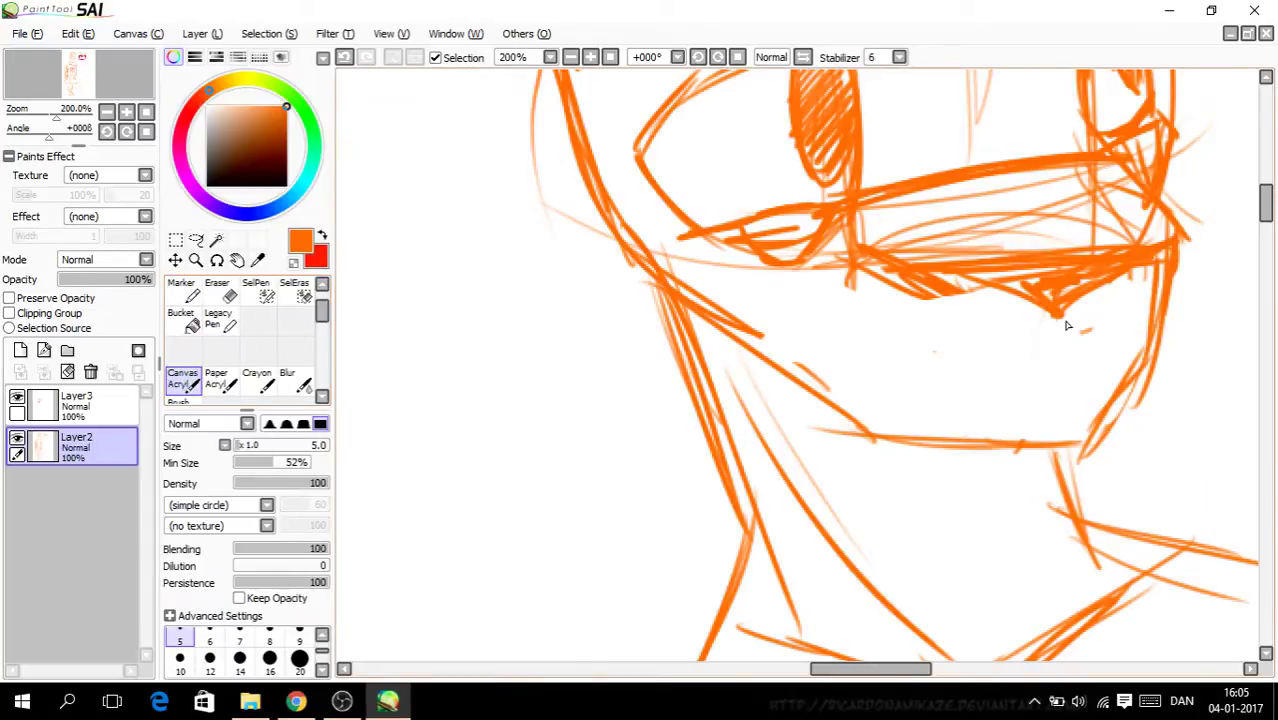
mouse_move(1051, 316)
left_mouse_down()
mouse_move(1075, 399)
mouse_move(1072, 388)
mouse_move(1010, 418)
left_mouse_up()
Step: Sketch a hair tuft with a jagged fringe over the forehead and pointed cheek fur behind the jaw
scroll(1029, 434, "down", 3)
left_click_drag(886, 671, 913, 662)
scroll(835, 262, "up", 3)
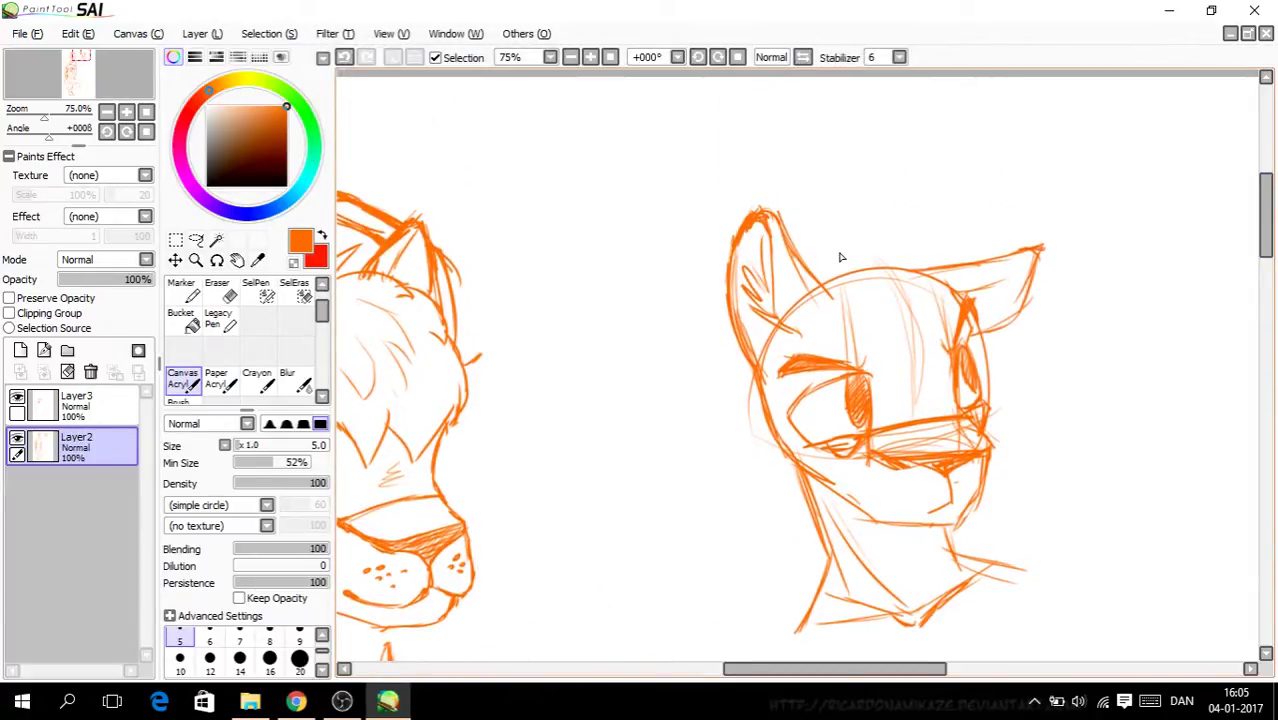
scroll(849, 292, "up", 1)
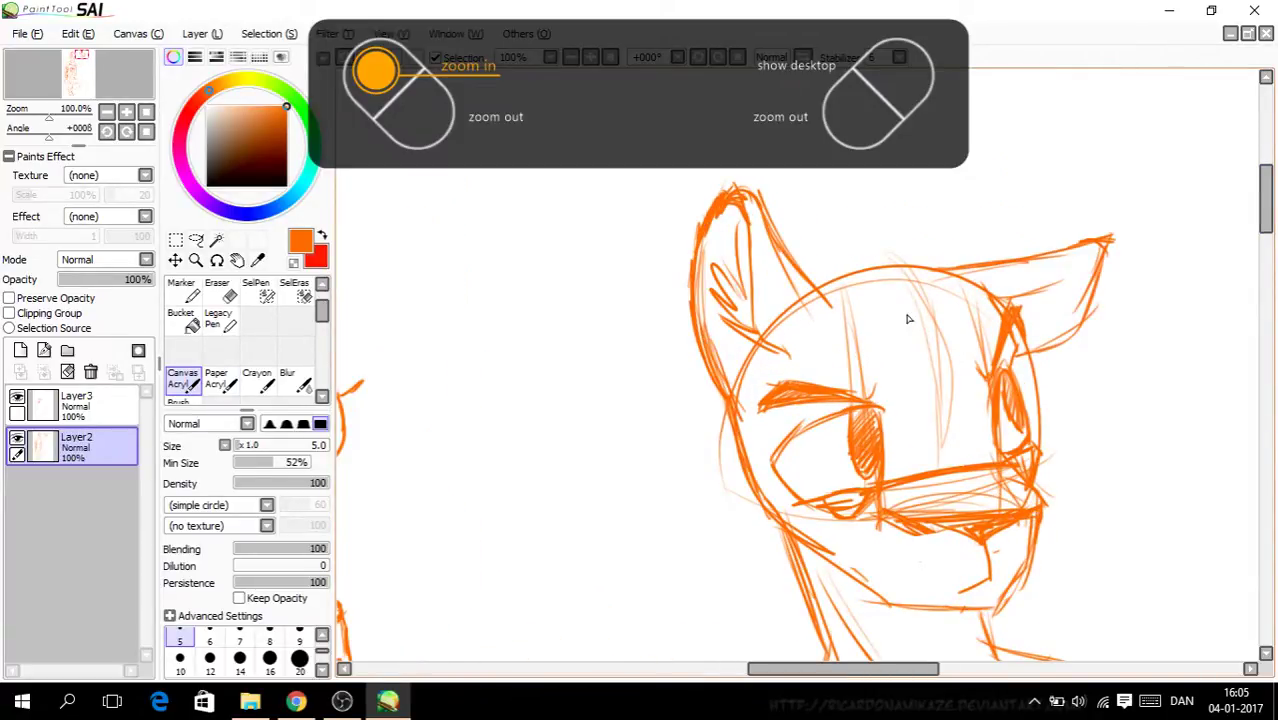
mouse_move(838, 668)
left_mouse_down()
mouse_move(729, 673)
mouse_move(862, 690)
left_mouse_up()
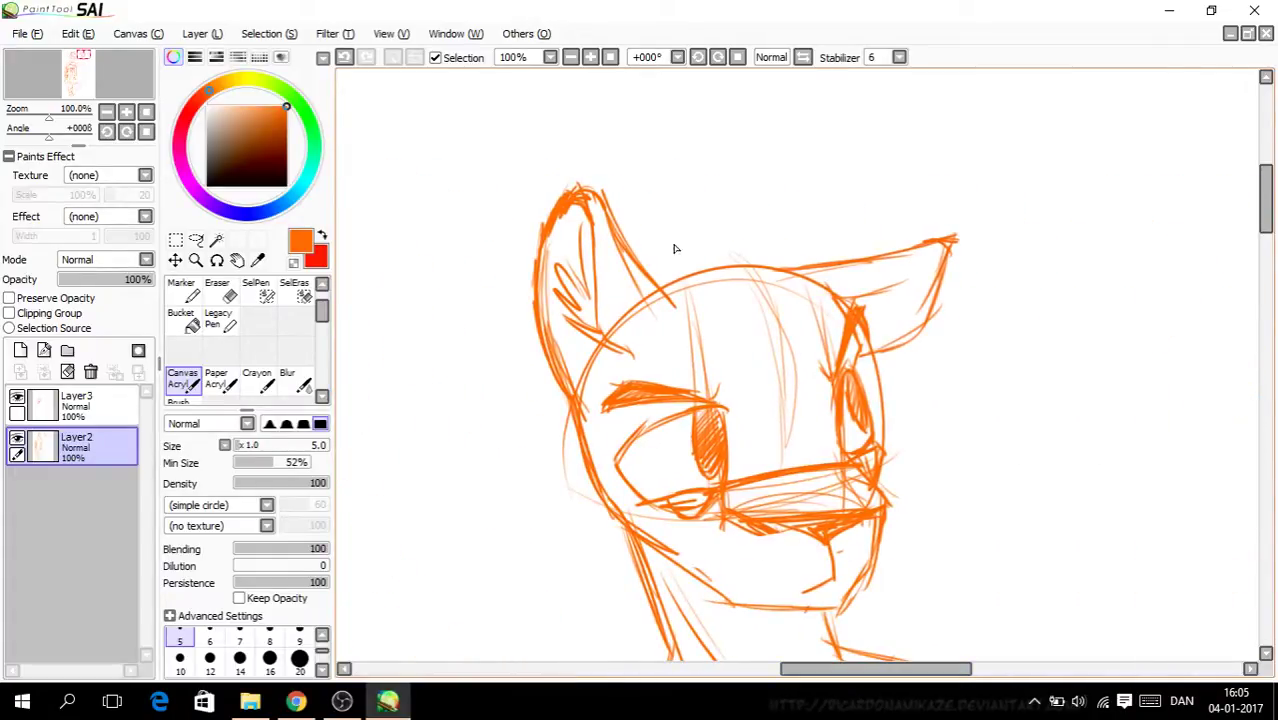
mouse_move(648, 270)
left_mouse_down()
mouse_move(695, 218)
mouse_move(694, 240)
mouse_move(777, 223)
mouse_move(750, 229)
mouse_move(809, 276)
mouse_move(822, 399)
mouse_move(788, 332)
left_mouse_up()
mouse_move(796, 332)
left_mouse_down()
mouse_move(818, 416)
mouse_move(795, 441)
mouse_move(778, 384)
left_mouse_up()
mouse_move(673, 345)
left_mouse_down()
mouse_move(737, 433)
mouse_move(746, 382)
mouse_move(777, 425)
left_mouse_up()
scroll(890, 290, "down", 4)
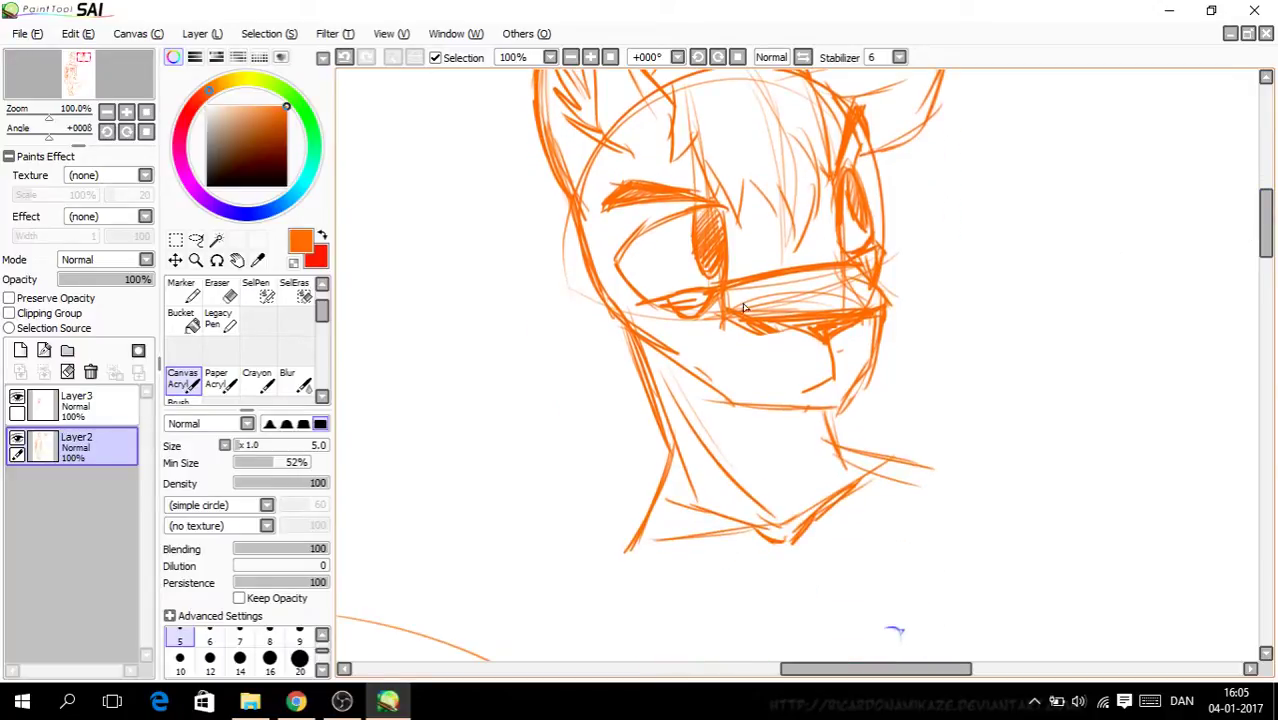
mouse_move(582, 278)
left_mouse_down()
mouse_move(588, 347)
mouse_move(598, 331)
mouse_move(629, 375)
left_mouse_up()
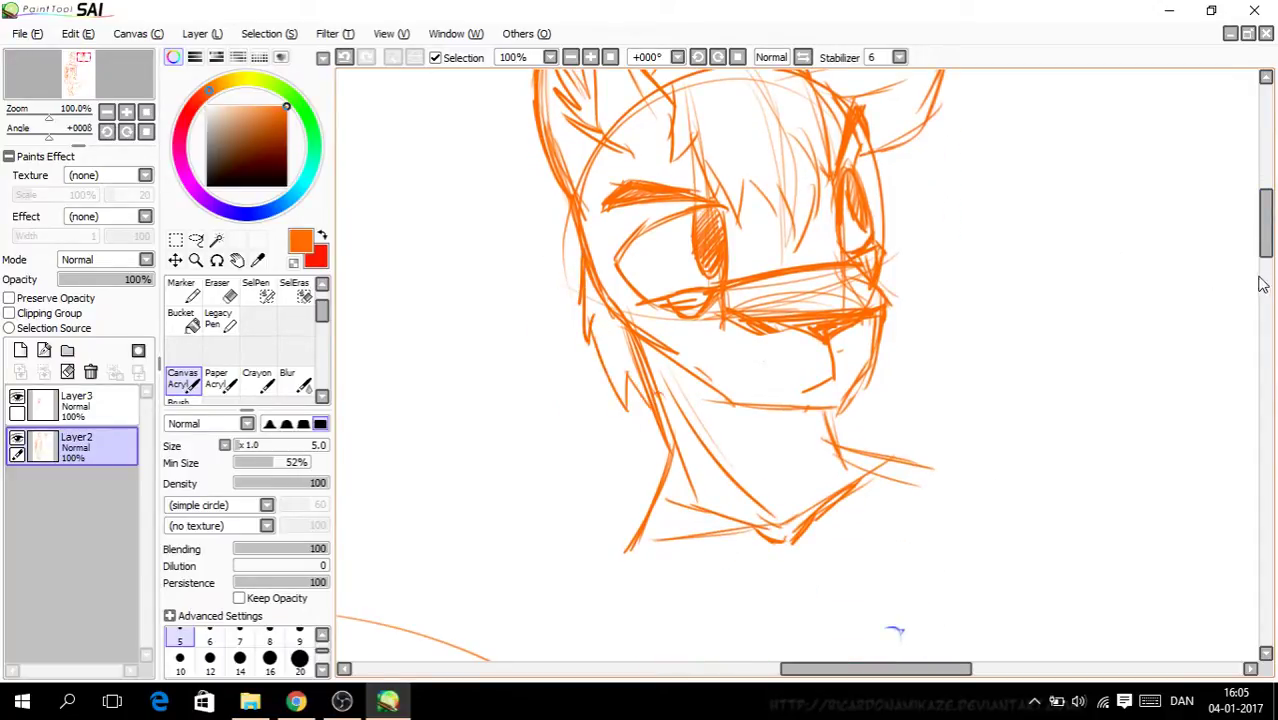
Step: Strengthen the front neck line below the chin and draw heavier strokes along the far shoulder slope
key("Page_Up")
key("Page_Up")
mouse_move(808, 400)
left_mouse_down()
mouse_move(797, 455)
mouse_move(816, 457)
mouse_move(802, 415)
mouse_move(894, 550)
left_mouse_up()
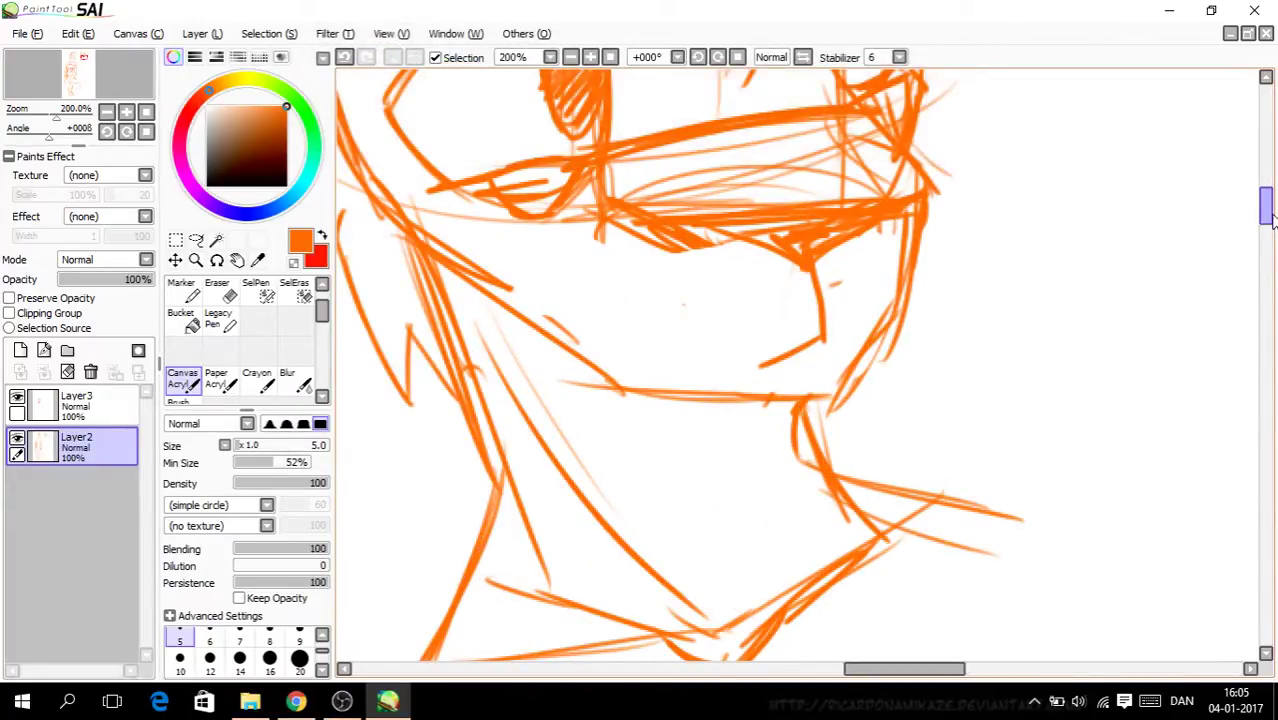
scroll(1224, 242, "down", 5)
left_click_drag(836, 212, 986, 236)
left_click_drag(884, 225, 1026, 298)
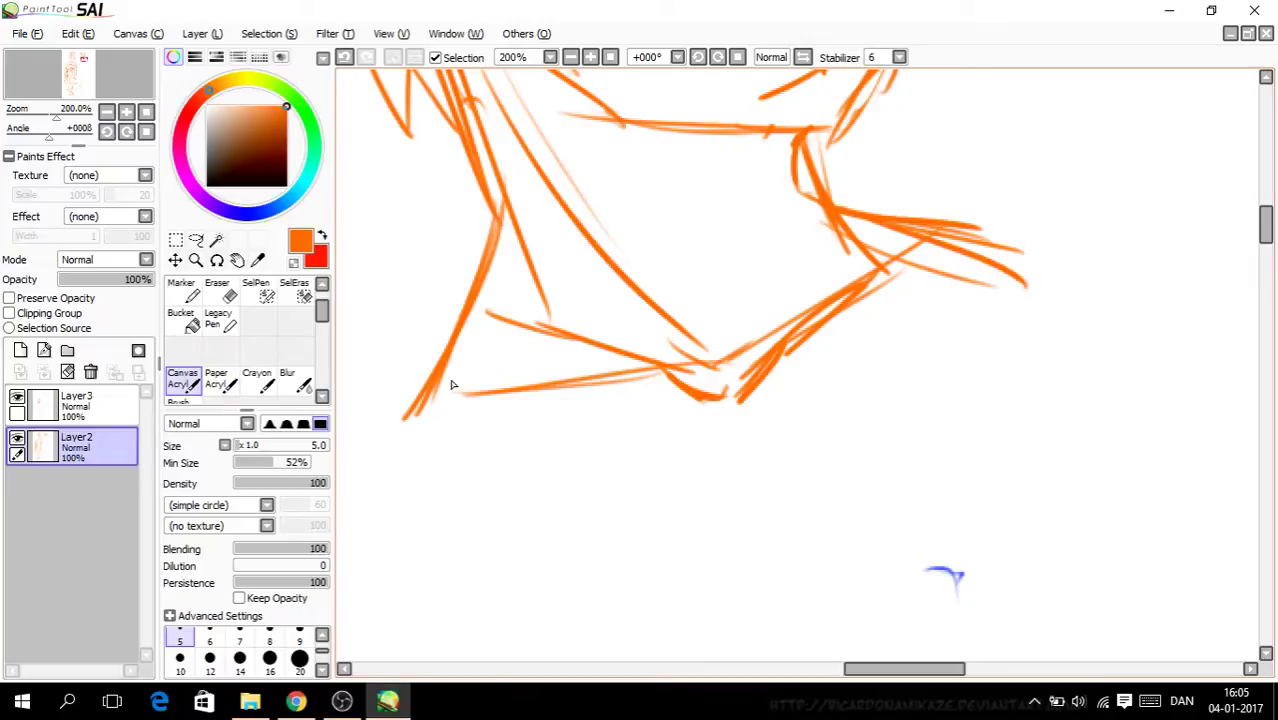
Step: Erase the V-shaped collarbone lines and the loose strokes at the far shoulder
left_click(217, 290)
mouse_move(620, 360)
left_mouse_down()
mouse_move(497, 311)
mouse_move(575, 351)
mouse_move(488, 401)
mouse_move(617, 410)
mouse_move(741, 380)
mouse_move(875, 289)
mouse_move(756, 345)
left_mouse_up()
mouse_move(893, 293)
left_mouse_down()
mouse_move(885, 212)
mouse_move(1063, 274)
mouse_move(1004, 229)
mouse_move(934, 237)
mouse_move(862, 218)
mouse_move(956, 257)
left_mouse_up()
Step: Redraw the far shoulder slope, the front neck line and a V-shaped collarbone placed closer to the far shoulder
left_click(183, 378)
left_click_drag(840, 219, 990, 269)
left_click_drag(798, 156, 846, 302)
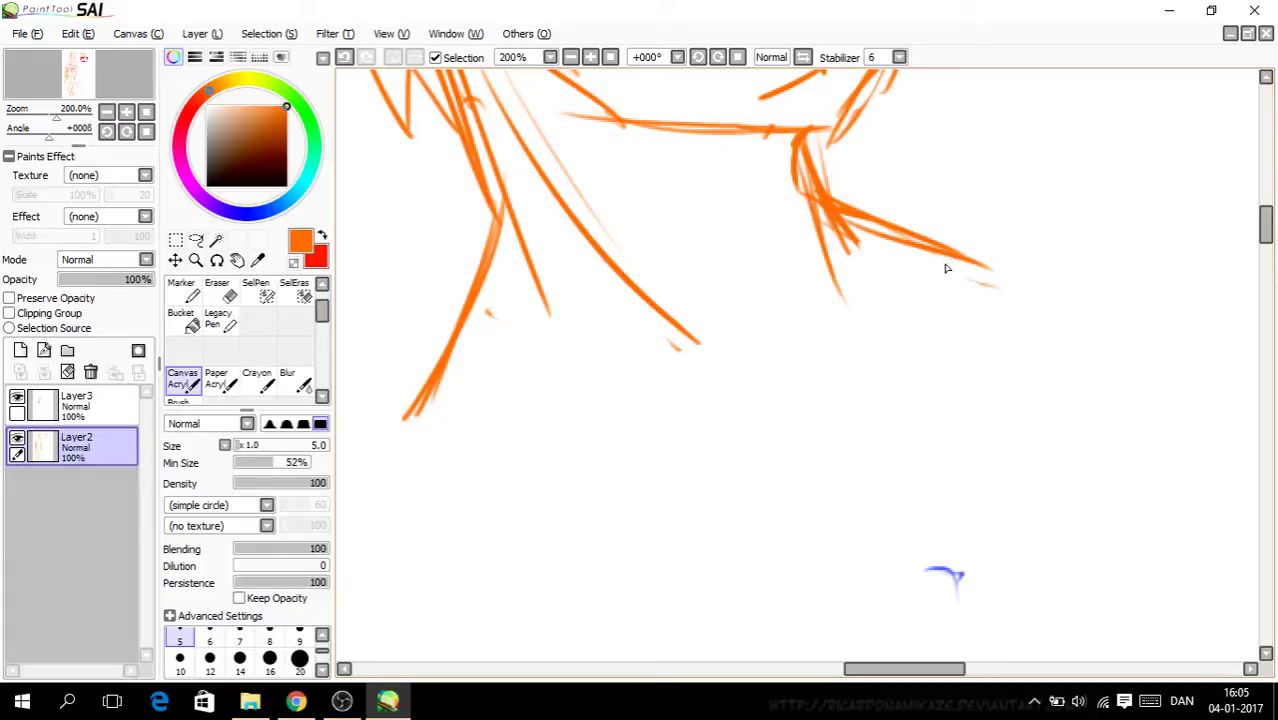
left_click_drag(791, 385, 915, 268)
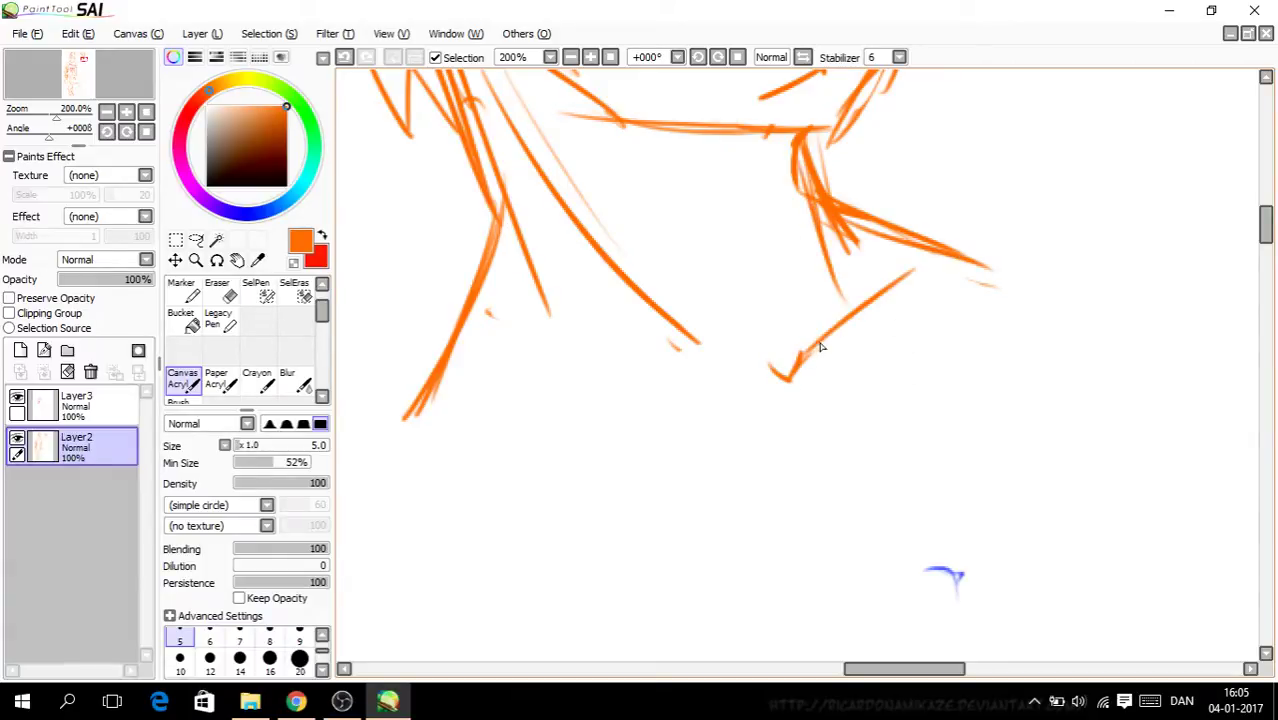
left_click_drag(784, 372, 588, 384)
Step: Erase the part of the head's construction circle that runs through the hair
key("ctrl+minus")
key("ctrl+minus")
key("ctrl+minus")
key("ctrl+minus")
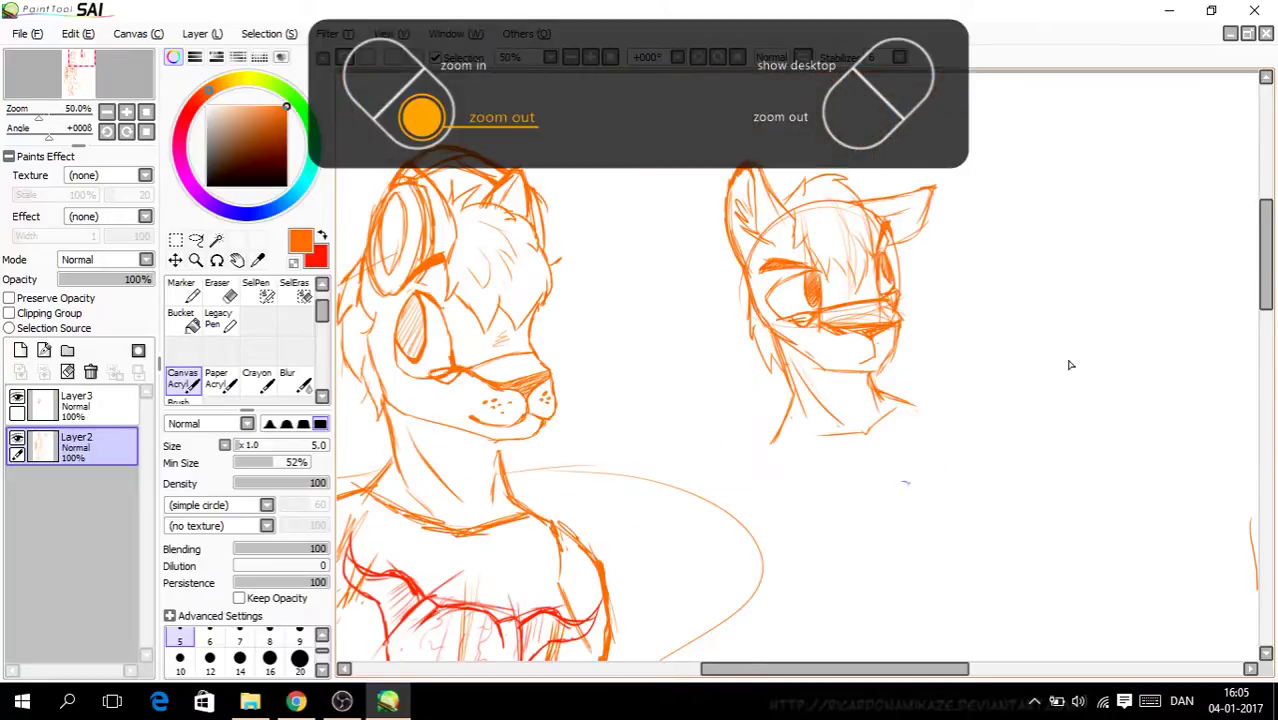
key("ctrl+plus")
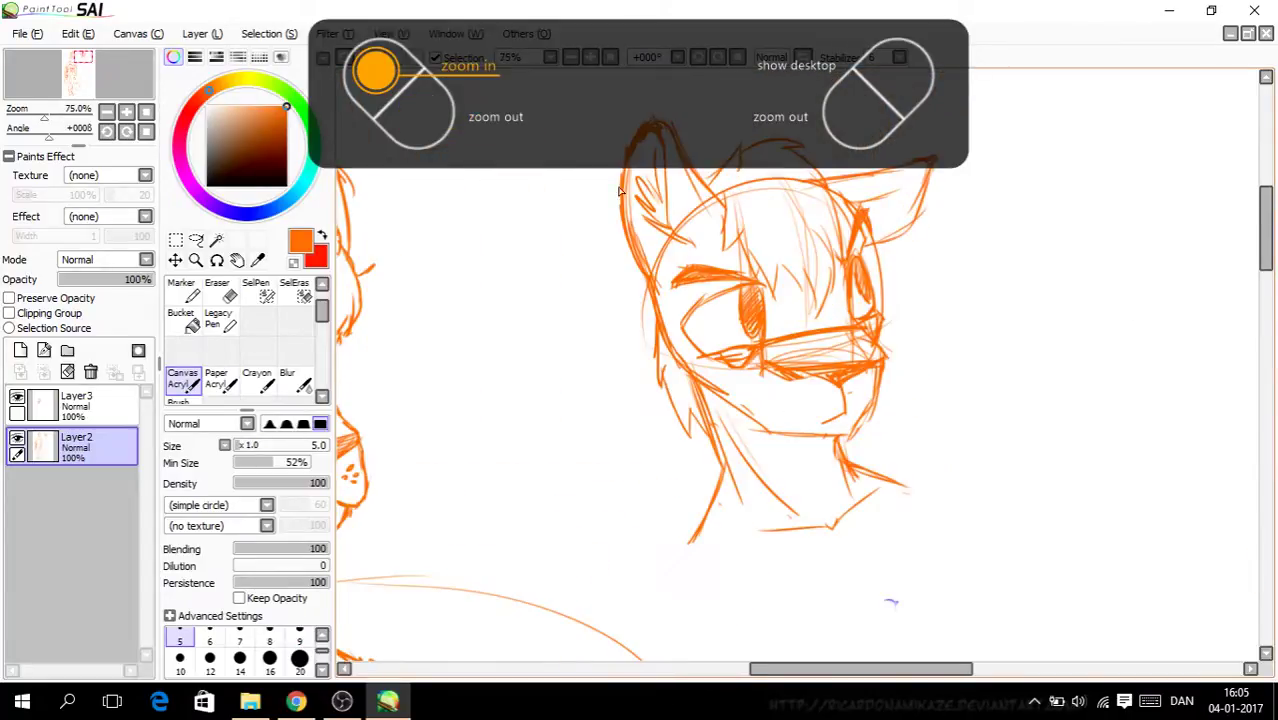
left_click(228, 297)
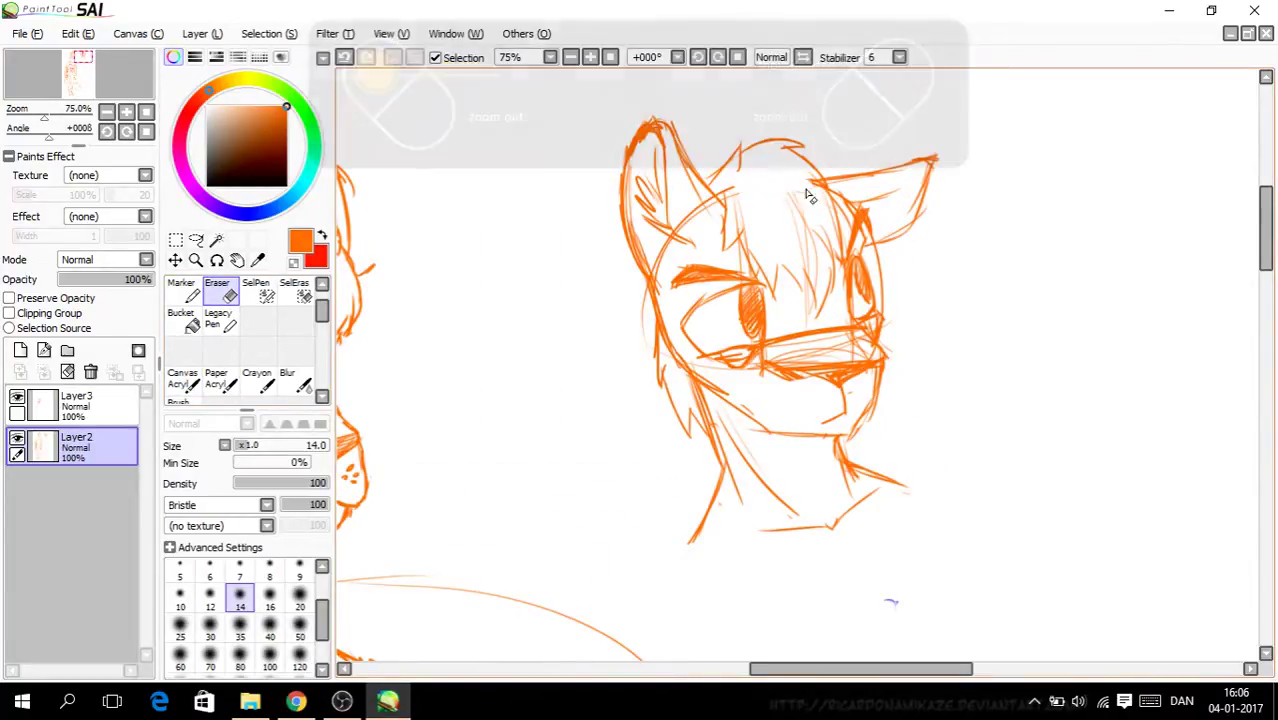
left_click(182, 378)
key("ctrl+plus")
key("ctrl+plus")
key("ctrl+plus")
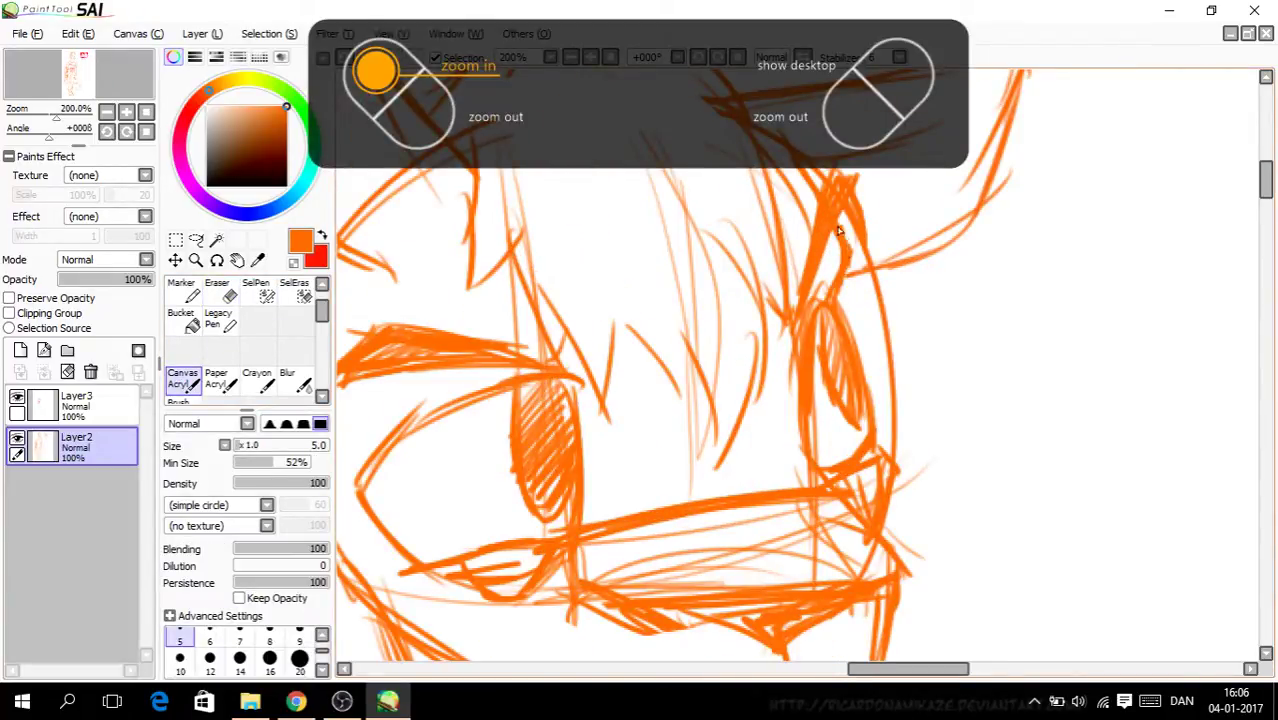
key("ctrl+minus")
key("ctrl+minus")
key("ctrl+minus")
key("ctrl+minus")
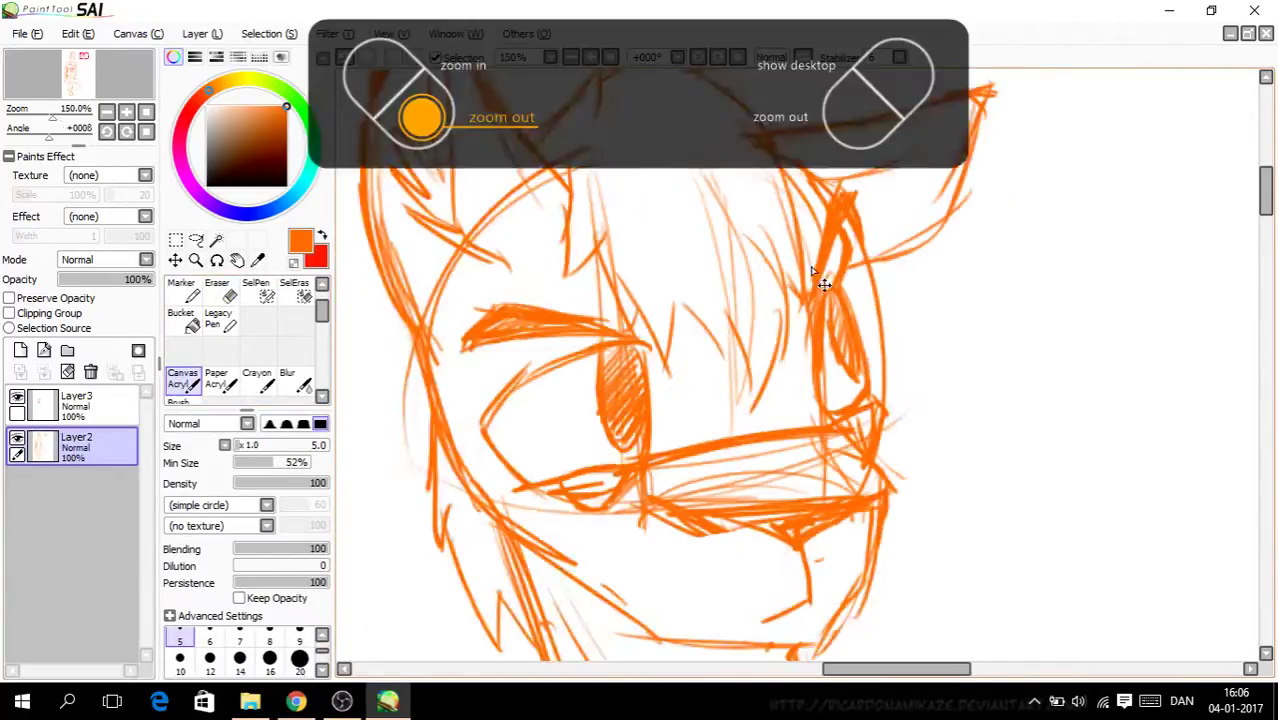
Step: Draw a question mark above the second head and an egg-shaped construction circle for a third head beside it
mouse_move(870, 670)
left_mouse_down()
mouse_move(830, 668)
mouse_move(862, 664)
left_mouse_up()
left_click_drag(1265, 220, 1258, 226)
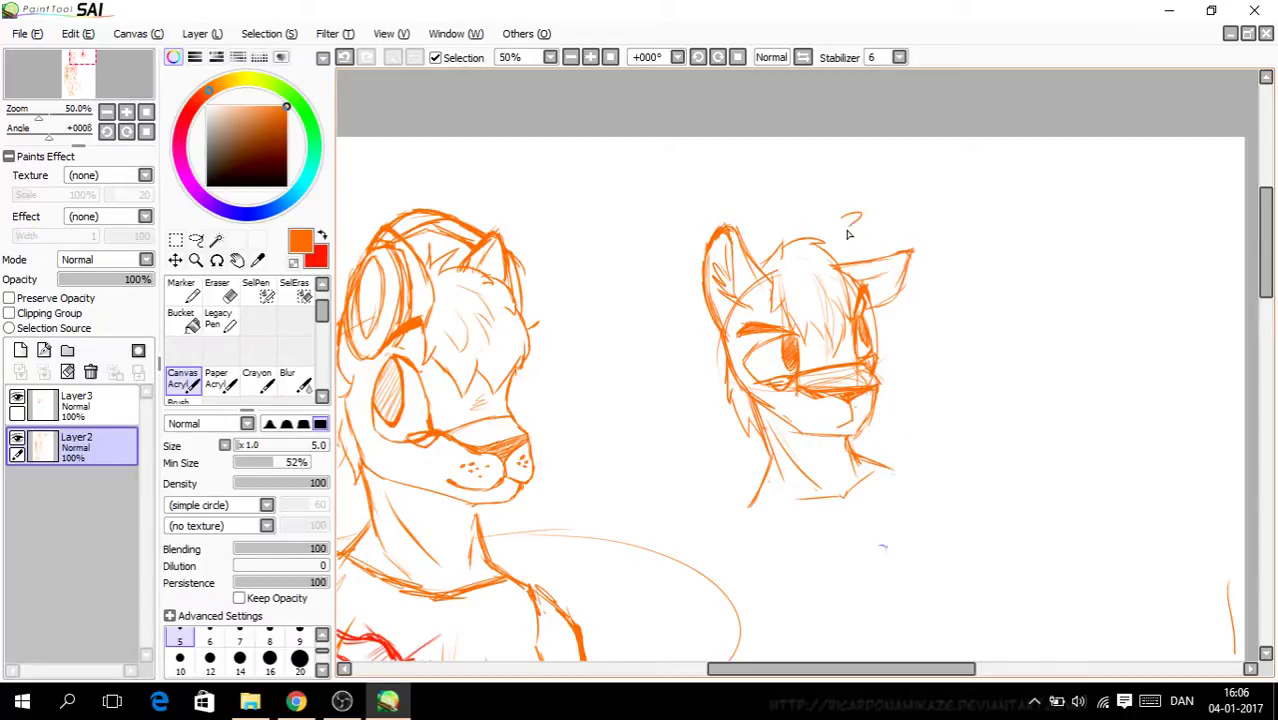
left_click_drag(896, 668, 919, 668)
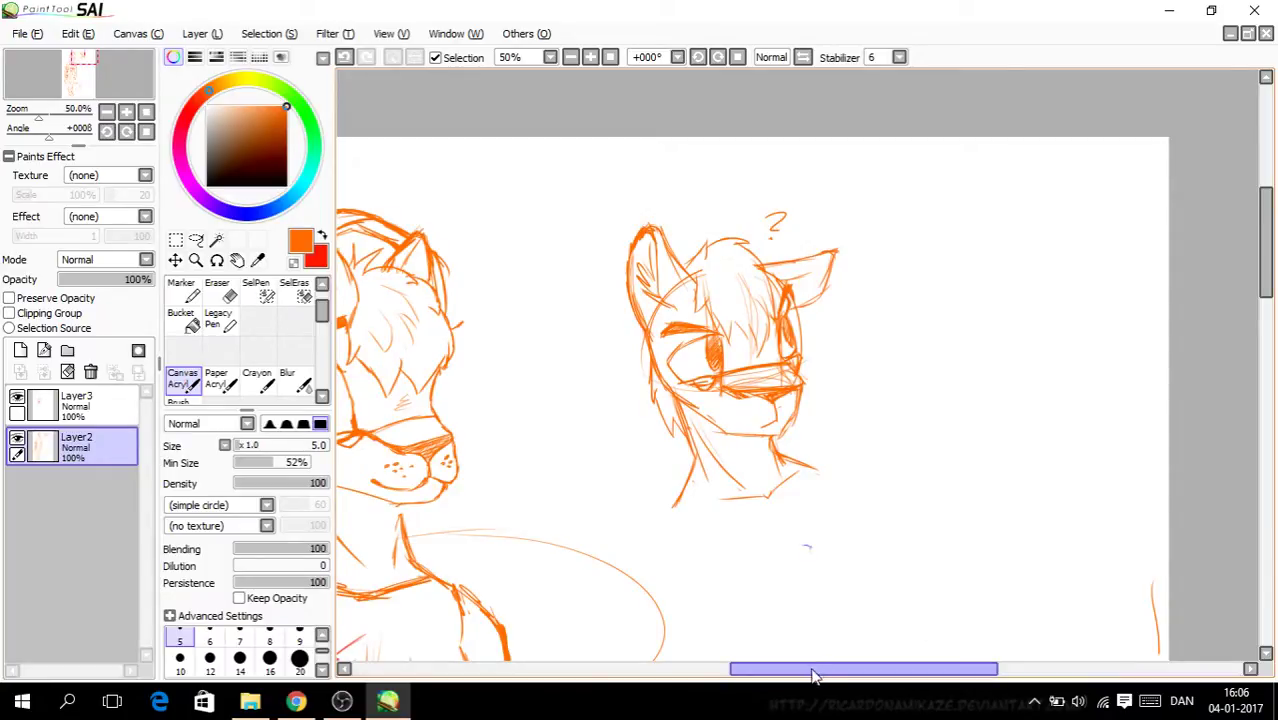
left_click_drag(813, 668, 843, 668)
left_click_drag(1262, 286, 1262, 310)
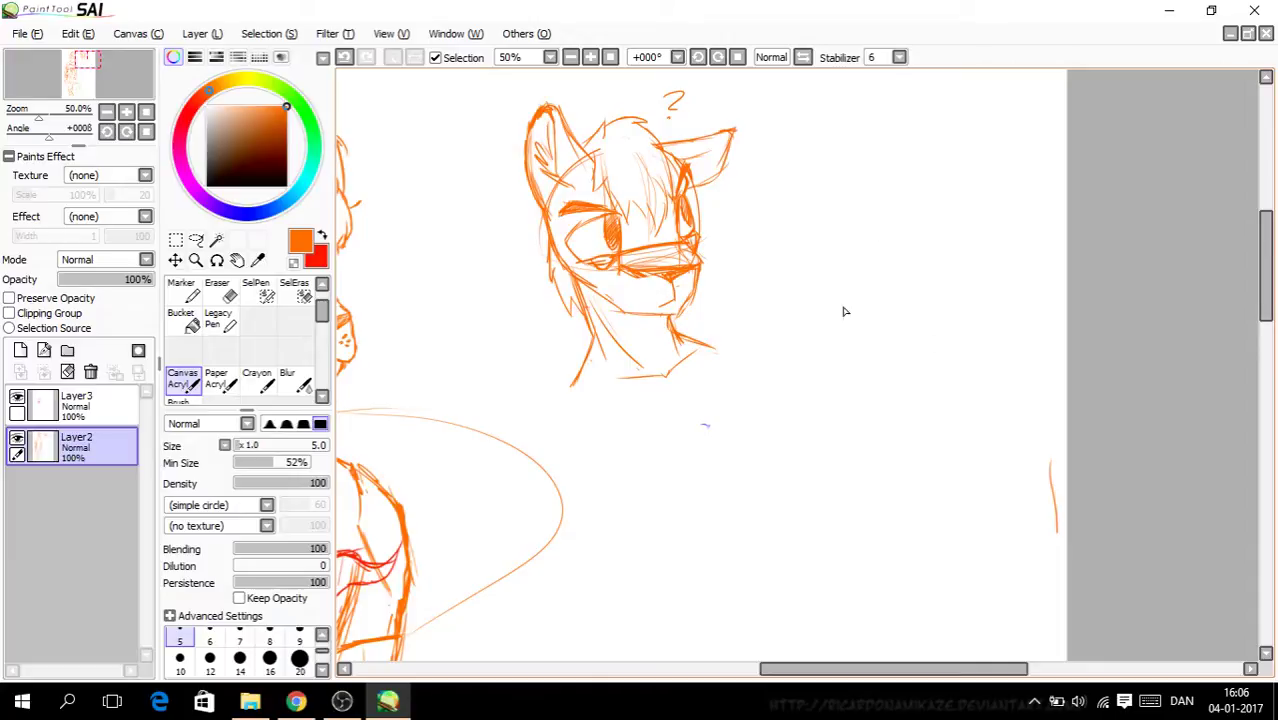
mouse_move(940, 222)
left_mouse_down()
mouse_move(842, 354)
mouse_move(935, 225)
left_mouse_up()
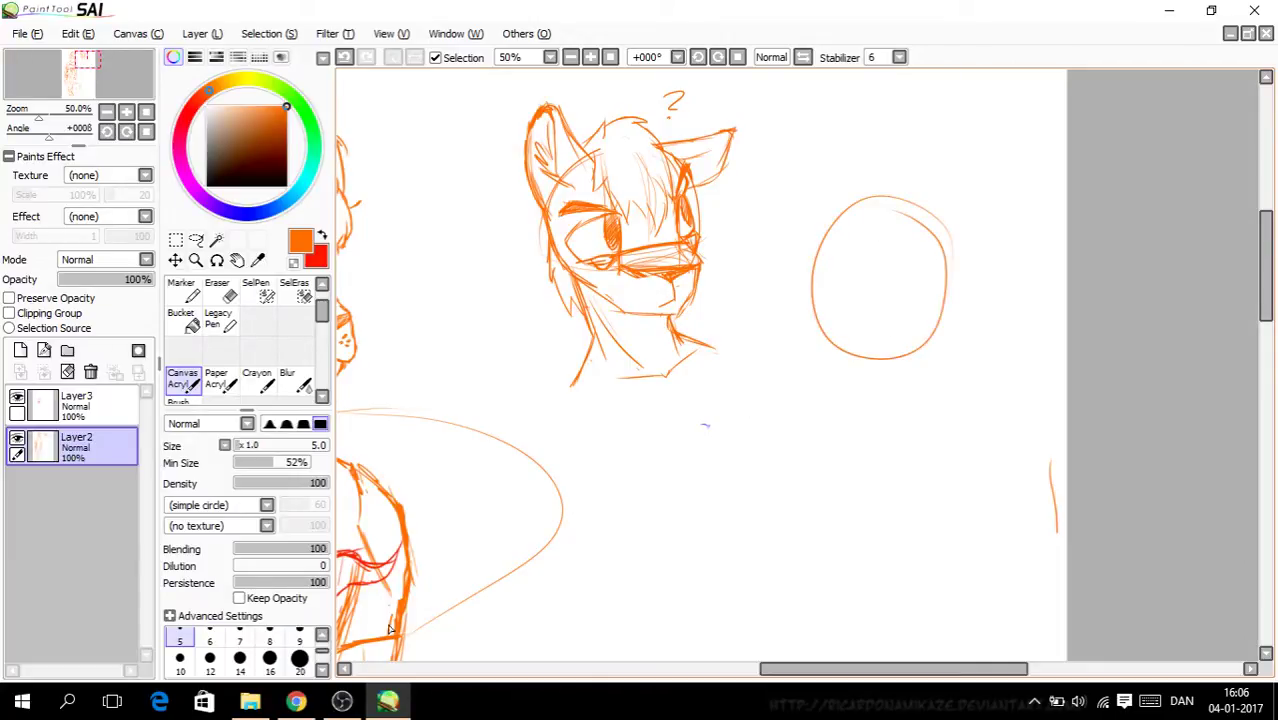
Step: Switch to Chrome, check the YouTube livestream dashboard and the Facebook notifications, and return to PaintTool SAI
left_click(296, 702)
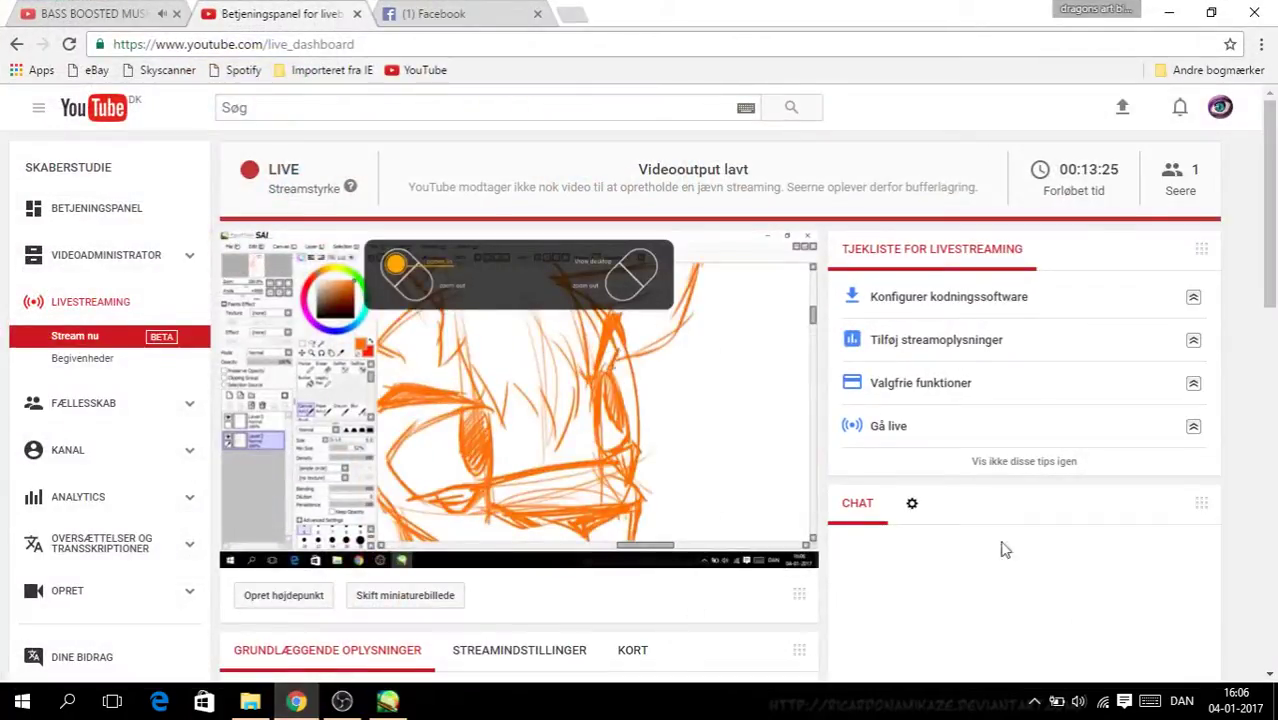
mouse_move(1265, 282)
left_mouse_down()
mouse_move(1269, 302)
mouse_move(1275, 275)
mouse_move(1274, 399)
mouse_move(1265, 264)
left_mouse_up()
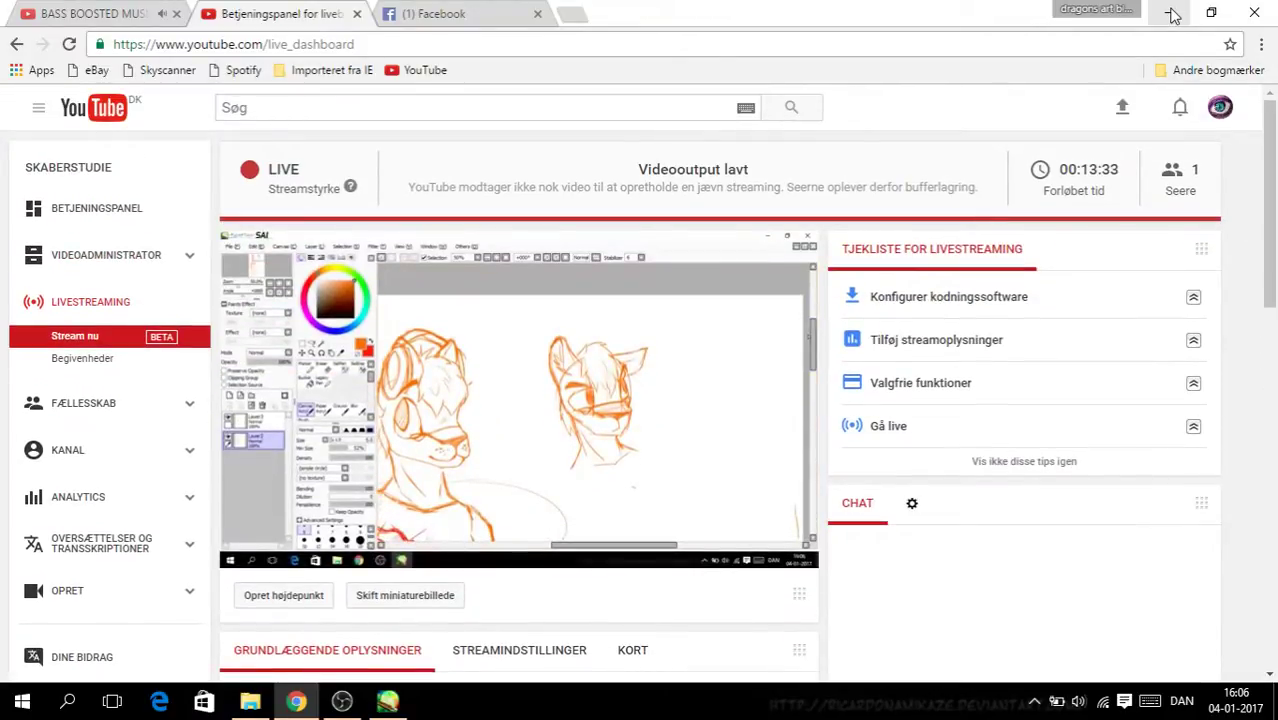
left_click(440, 13)
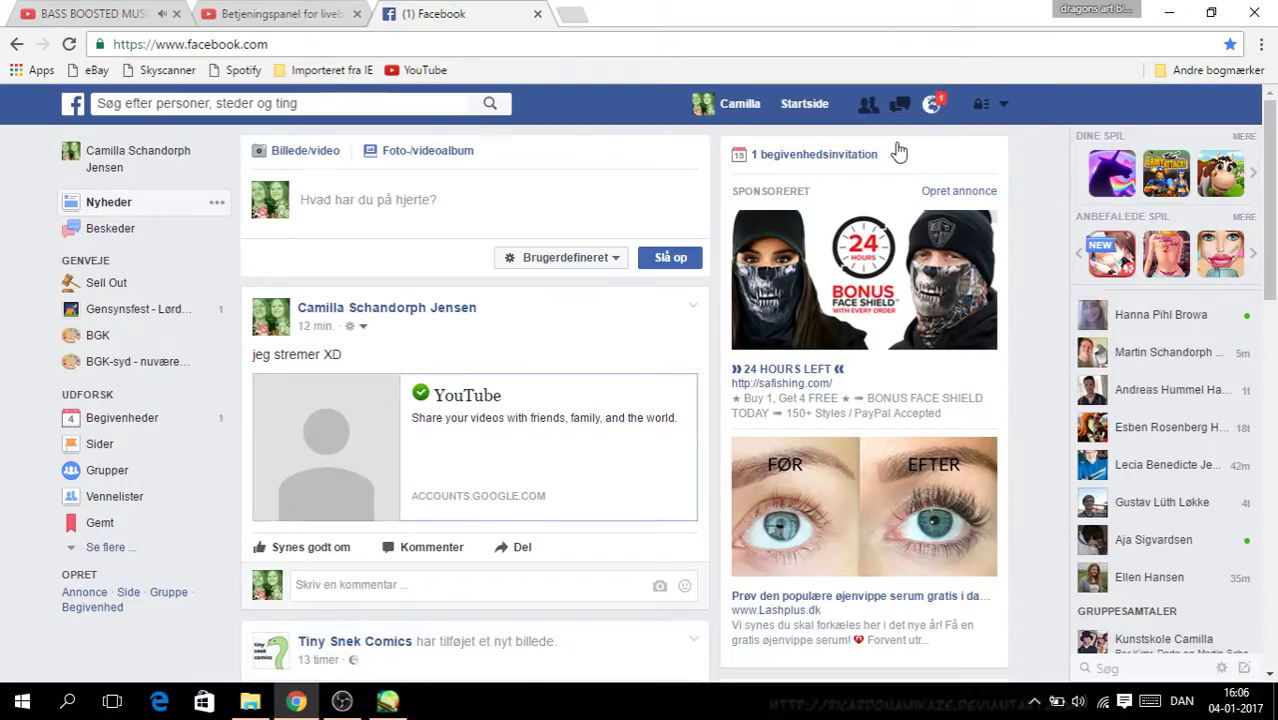
left_click(931, 104)
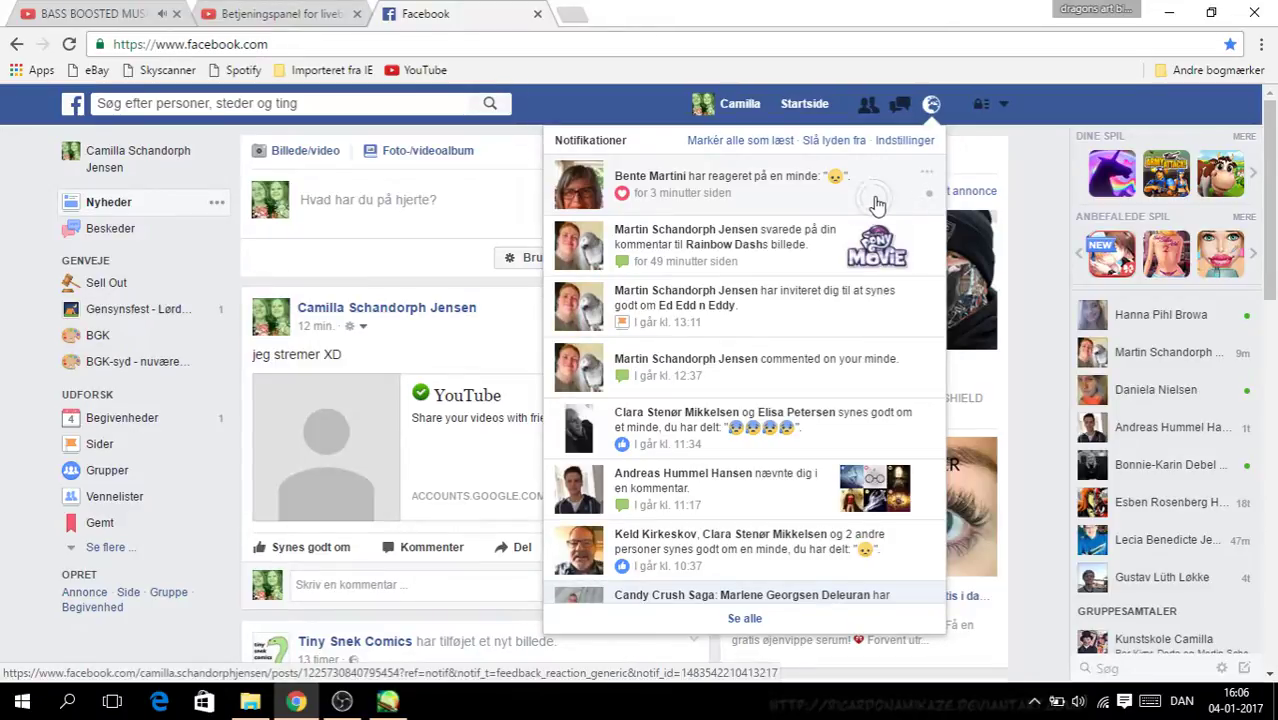
right_click(876, 204)
left_click(933, 108)
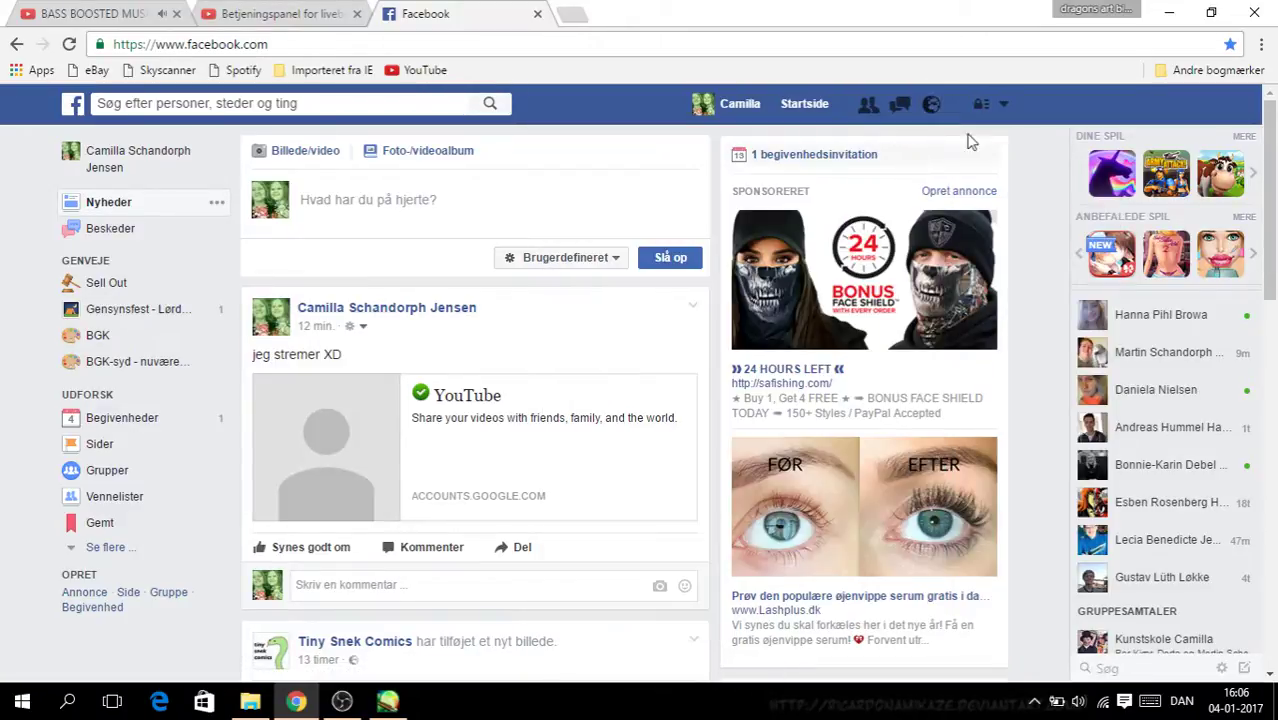
left_click(1170, 20)
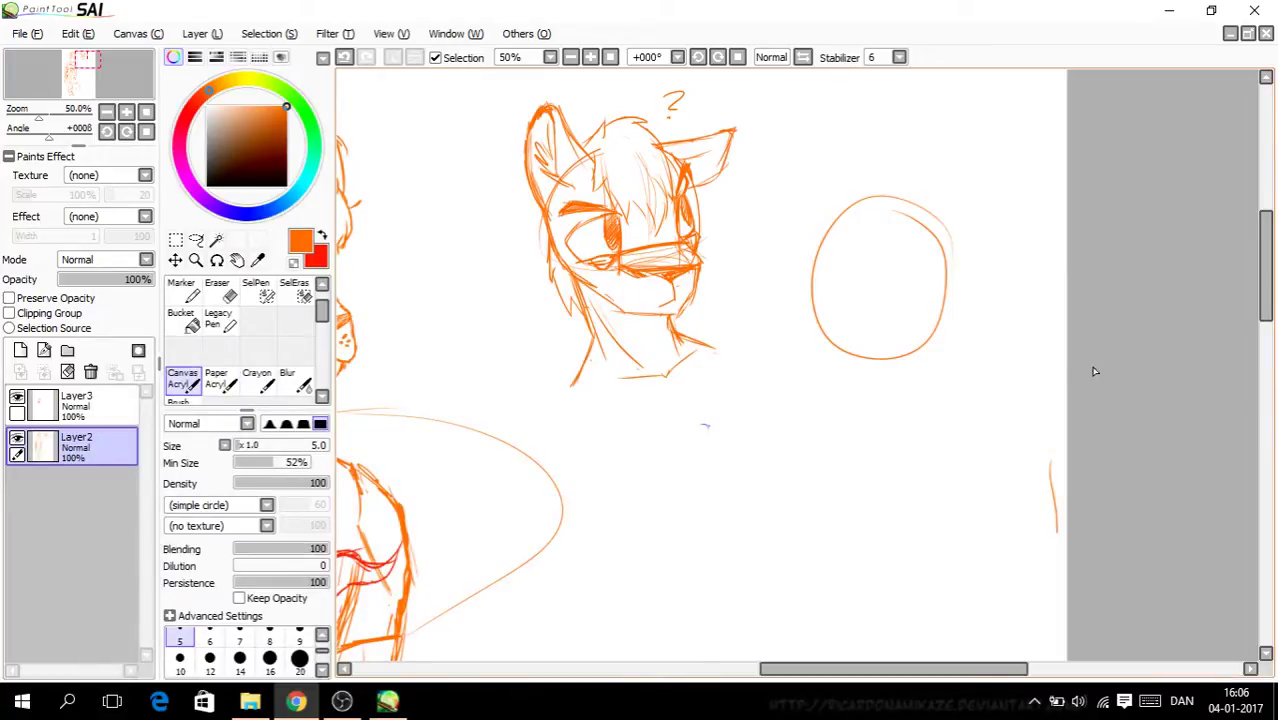
Step: Erase the stray line near the far edge of the canvas and reselect the Canvas Acrylic brush
left_click(218, 290)
left_click_drag(1050, 479, 1055, 484)
left_click(183, 378)
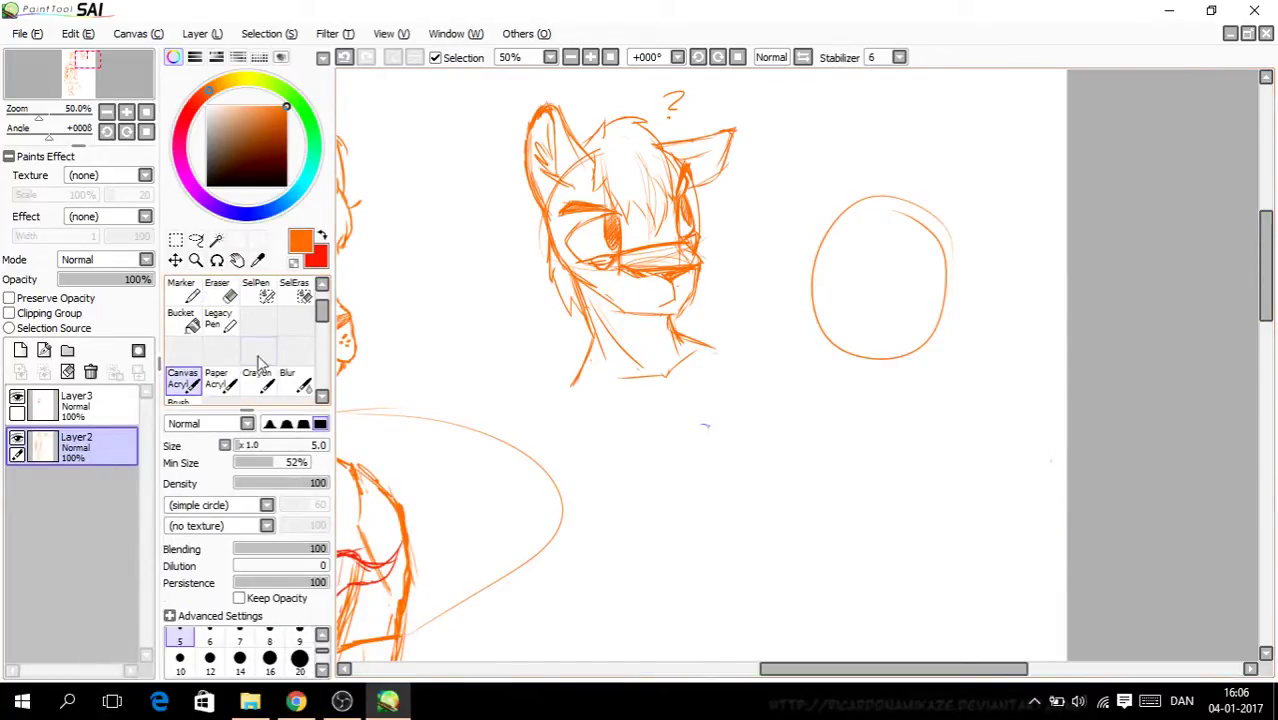
Step: Try two vertical guide lines inside the third head's circle and undo them
scroll(822, 299, "up", 1)
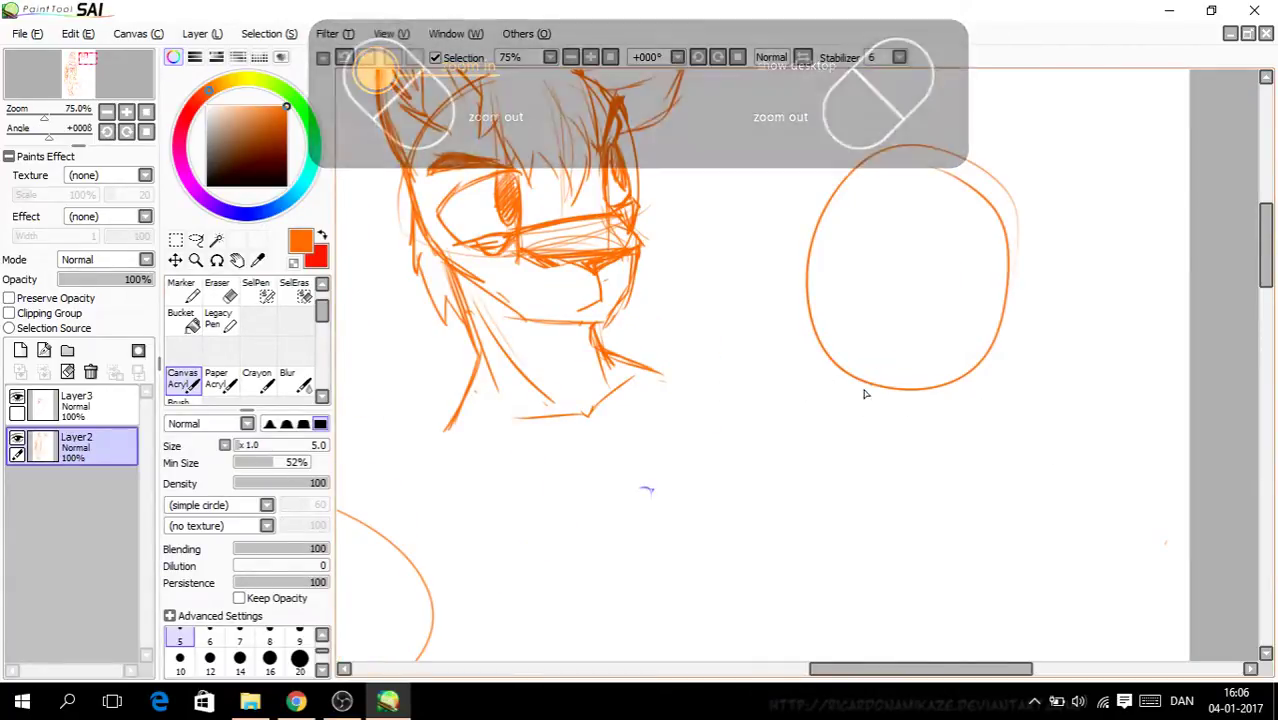
mouse_move(921, 145)
left_mouse_down()
mouse_move(918, 335)
mouse_move(900, 392)
left_mouse_up()
mouse_move(971, 200)
left_mouse_down()
mouse_move(955, 274)
mouse_move(972, 348)
left_mouse_up()
key("ctrl+z")
key("ctrl+z")
key("ctrl+z")
key("ctrl+z")
key("ctrl+z")
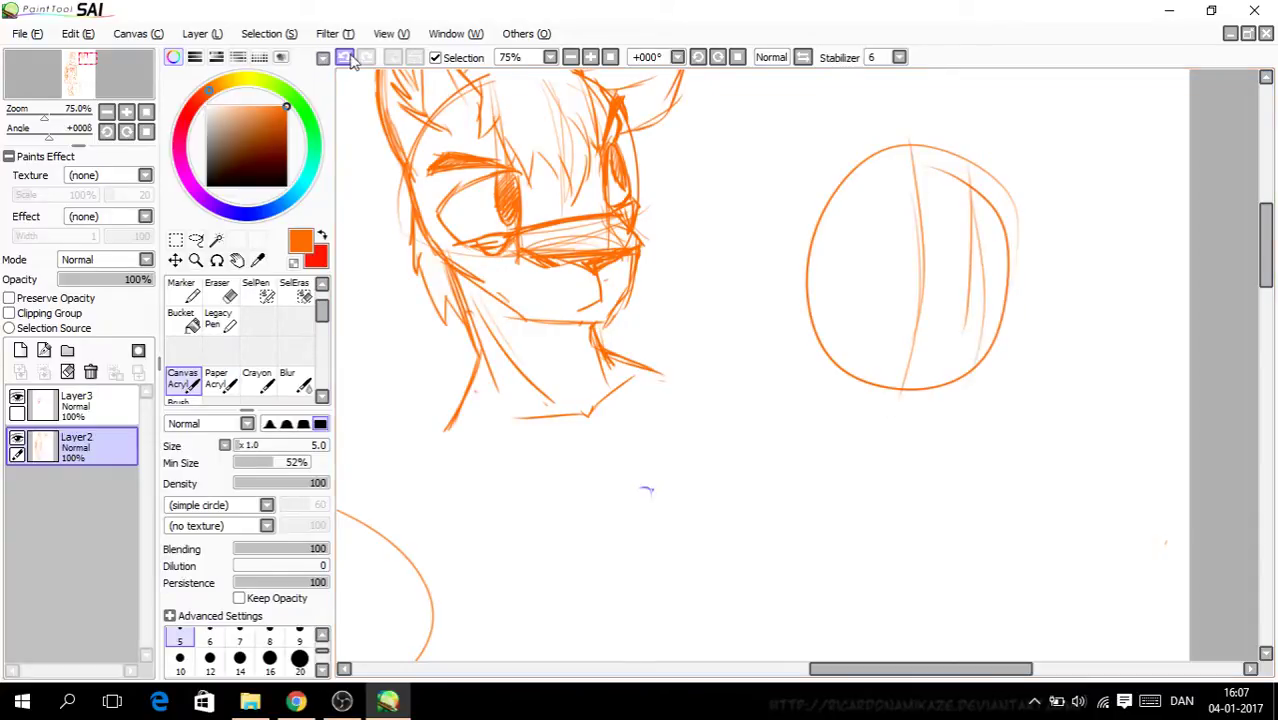
Step: Try two more widely spaced vertical guides and a horizontal eye line on the third head, and undo these strokes
left_click_drag(857, 168, 864, 255)
left_click_drag(865, 190, 879, 331)
left_click_drag(870, 215, 882, 378)
left_click_drag(943, 143, 962, 260)
left_click_drag(960, 184, 945, 340)
left_click_drag(957, 244, 950, 380)
mouse_move(790, 290)
left_mouse_down()
mouse_move(910, 322)
mouse_move(993, 297)
mouse_move(1012, 275)
left_mouse_up()
left_click(345, 58)
left_click(345, 58)
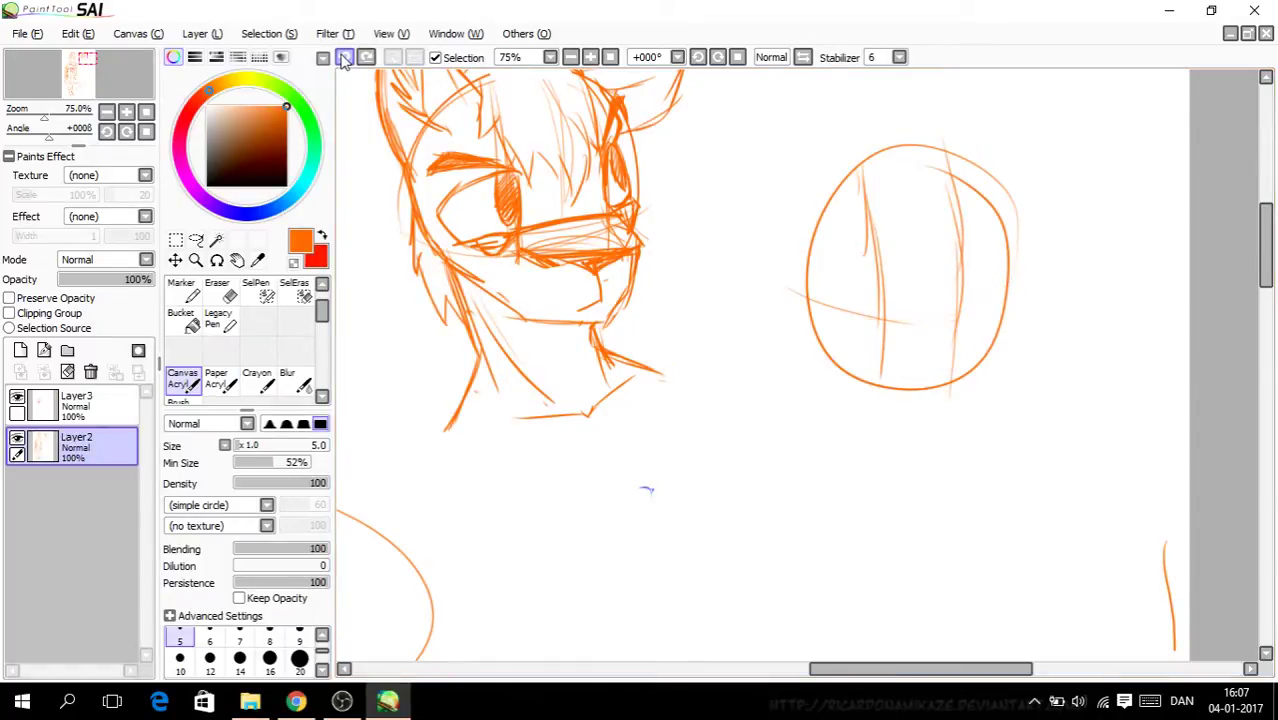
left_click(345, 58)
left_click(345, 58)
left_click(345, 58)
left_click(345, 58)
left_click(345, 58)
left_click(345, 58)
Step: Draw curved vertical guide lines across the third head's circle and a horizontal eye line curving up at the far side
left_click_drag(936, 168, 948, 394)
left_click_drag(970, 172, 948, 392)
left_click_drag(875, 157, 919, 388)
left_click_drag(914, 240, 906, 390)
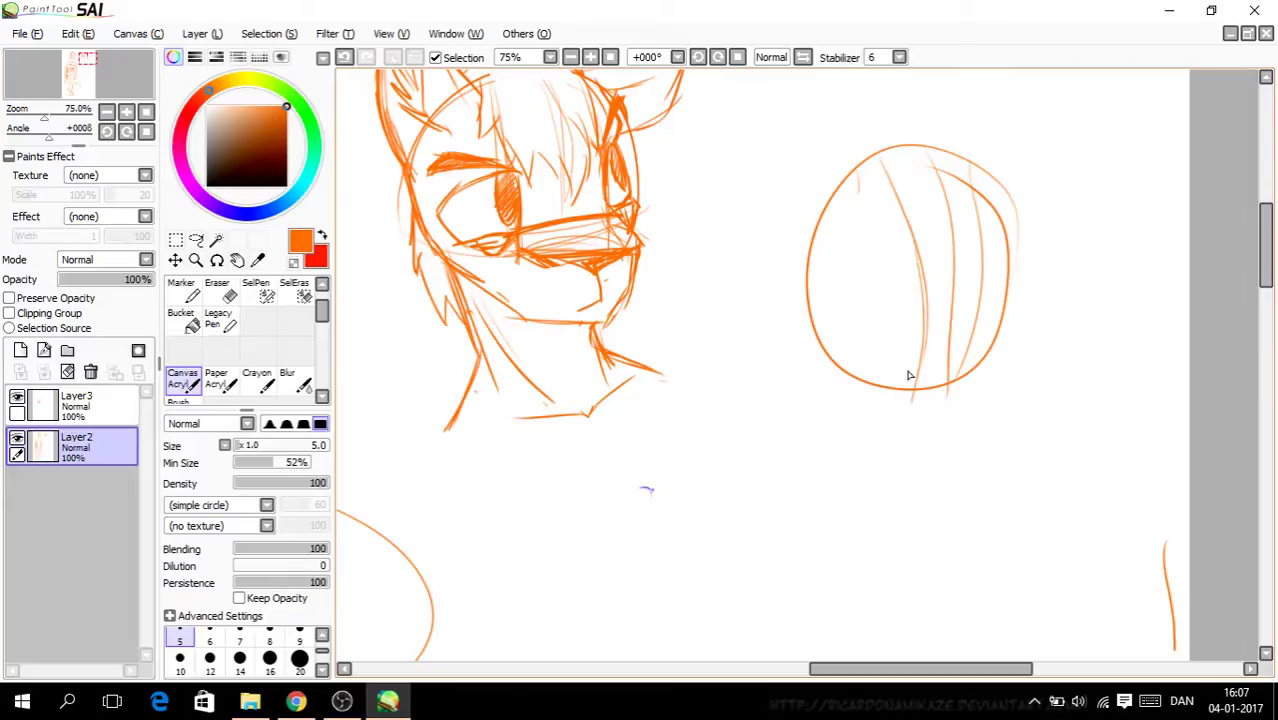
left_click_drag(989, 207, 967, 384)
mouse_move(810, 305)
left_mouse_down()
mouse_move(986, 309)
mouse_move(995, 289)
mouse_move(903, 316)
left_mouse_up()
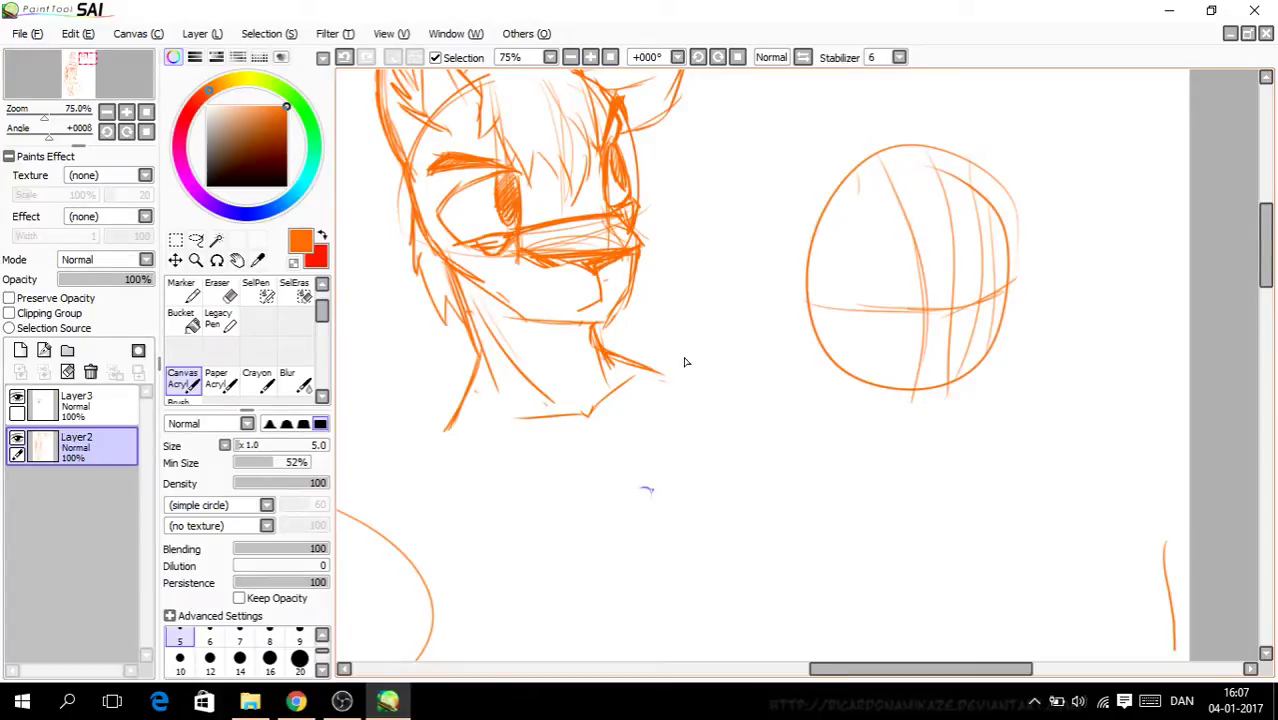
Step: Add whisker dots to both sides of the second head's muzzle and strengthen its chin and jaw line
key("ctrl+plus")
left_click(217, 292)
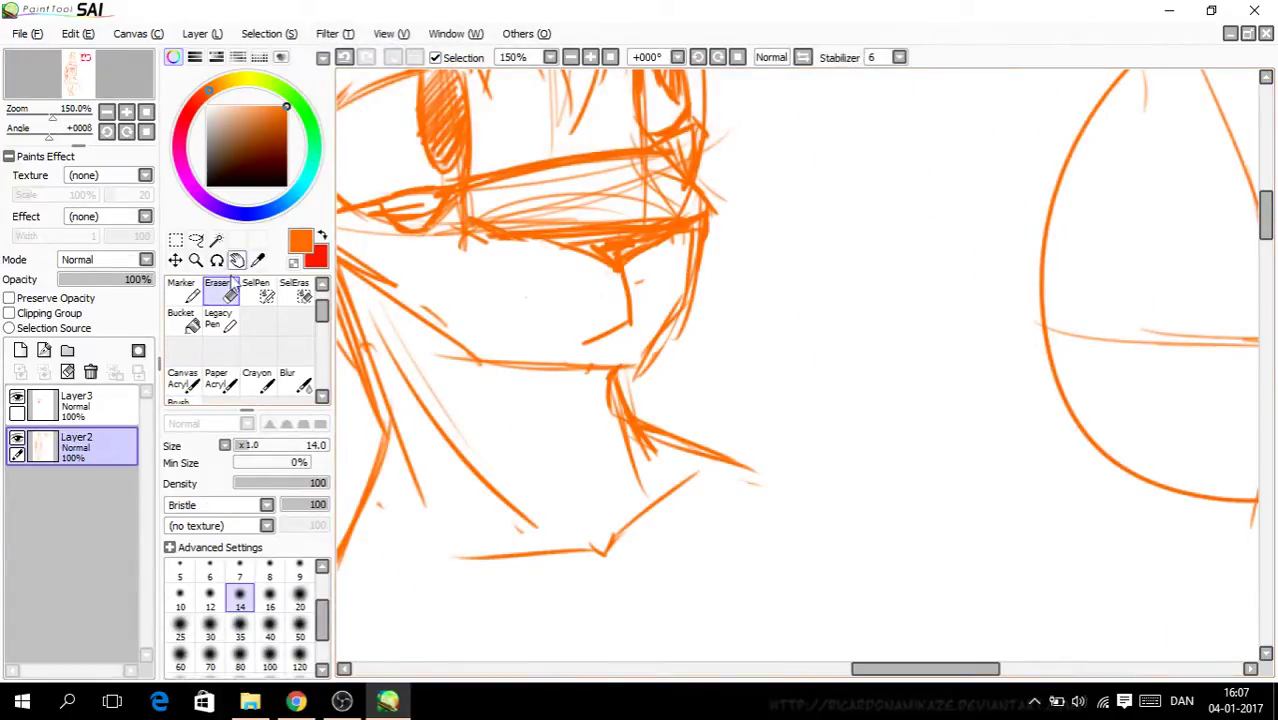
left_click(183, 380)
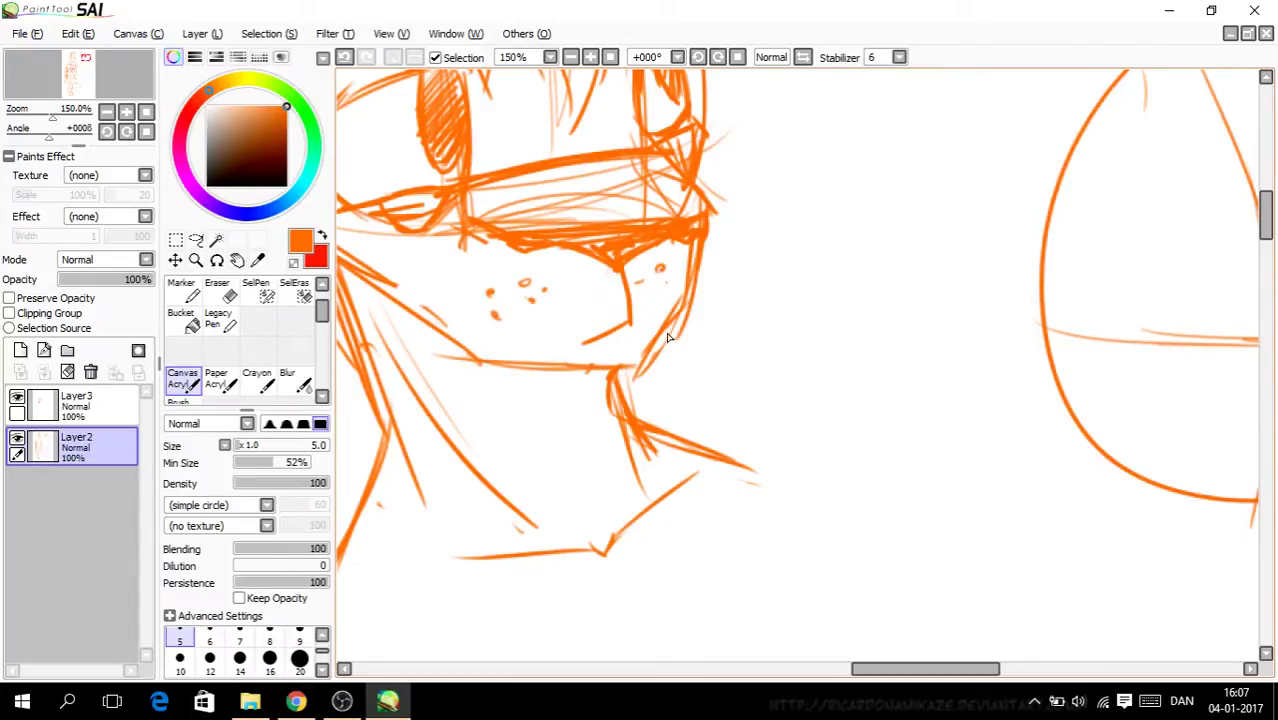
left_click_drag(603, 366, 686, 304)
left_click_drag(610, 370, 474, 361)
left_click_drag(412, 322, 480, 361)
key("ctrl+minus")
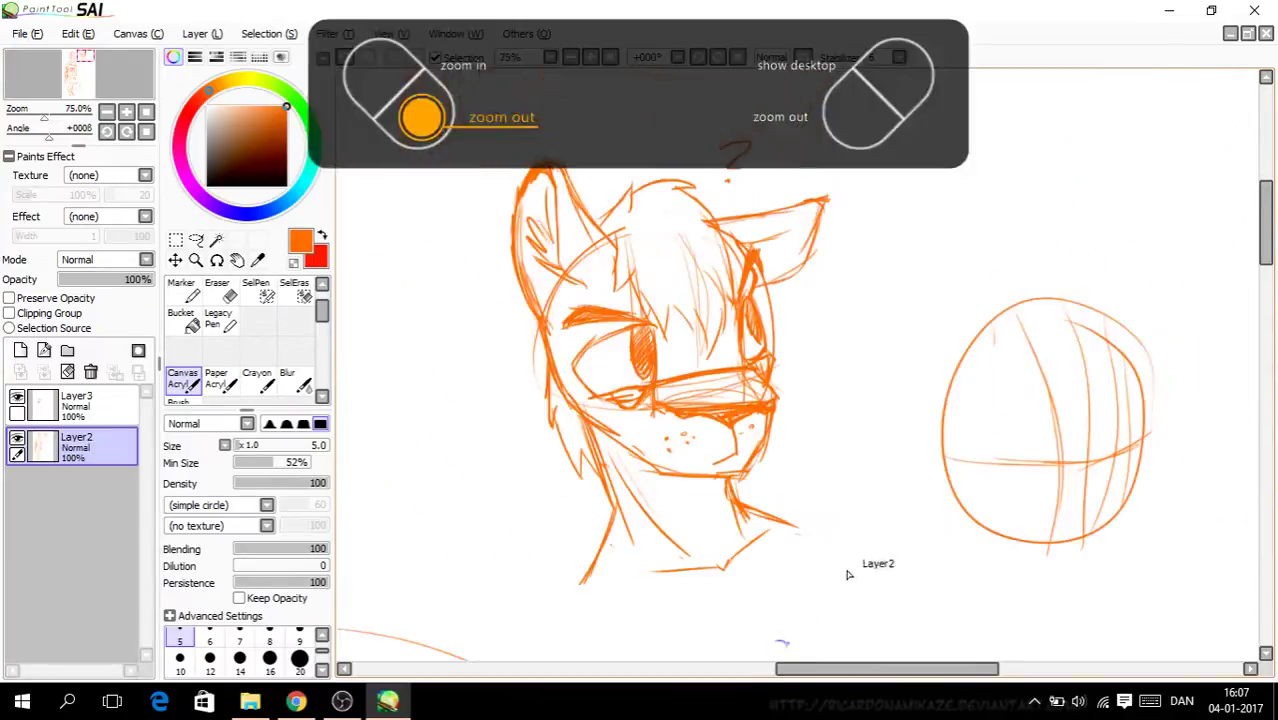
Step: Sketch the third head's muzzle guides with short slanted side strokes, two parallel nose lines and overlapping circles below the eye line
mouse_move(869, 669)
left_mouse_down()
mouse_move(740, 666)
mouse_move(890, 700)
left_mouse_up()
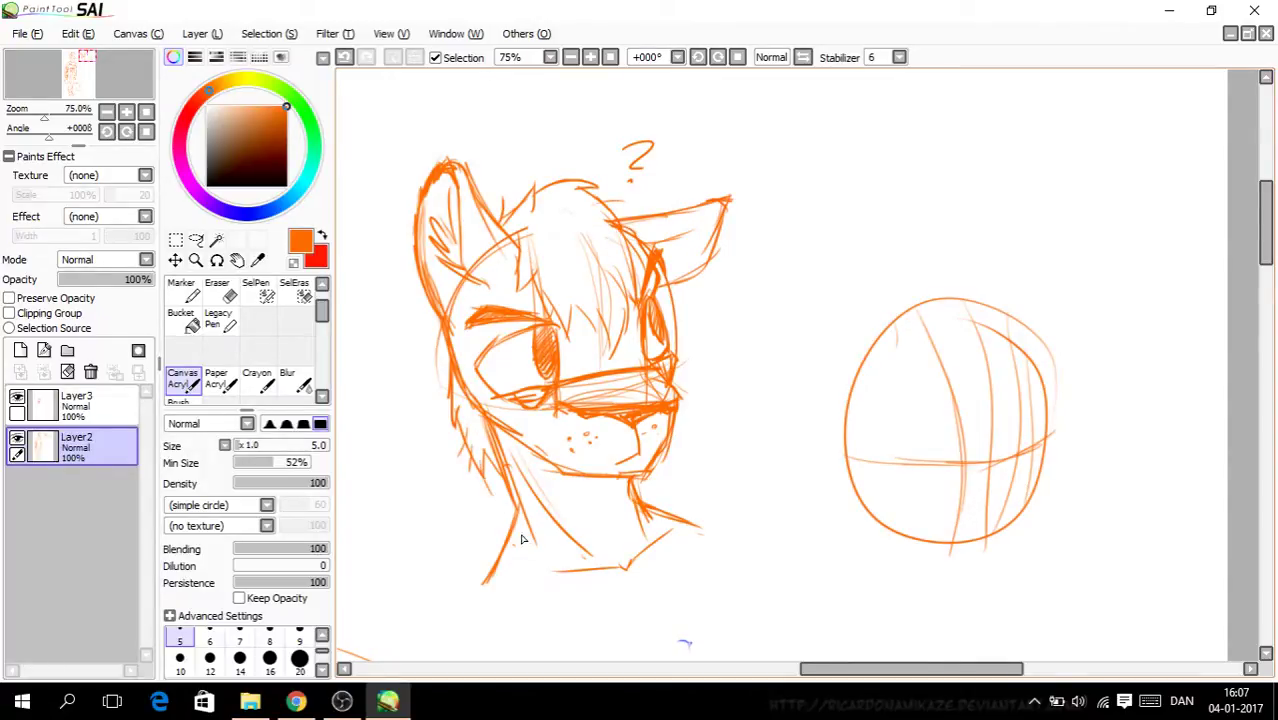
left_click_drag(896, 668, 911, 668)
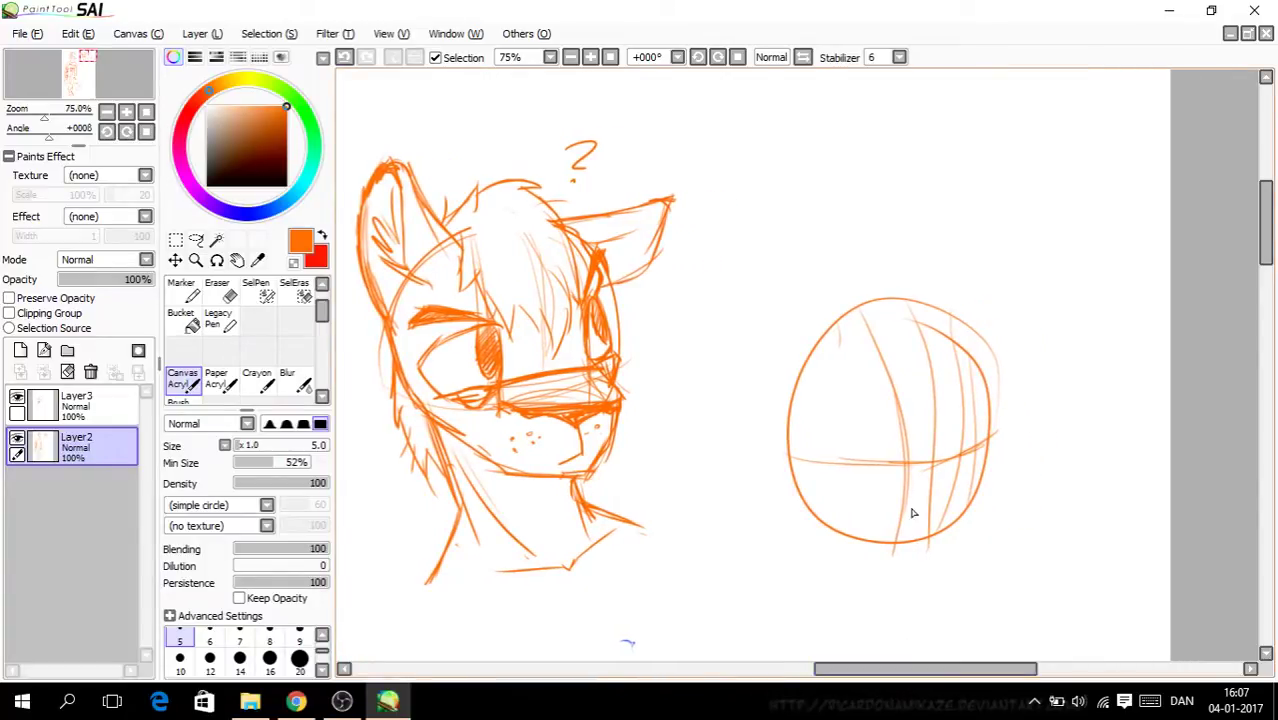
left_click_drag(1262, 238, 1262, 259)
left_click_drag(920, 669, 941, 668)
key("Page_Up")
key("Page_Up")
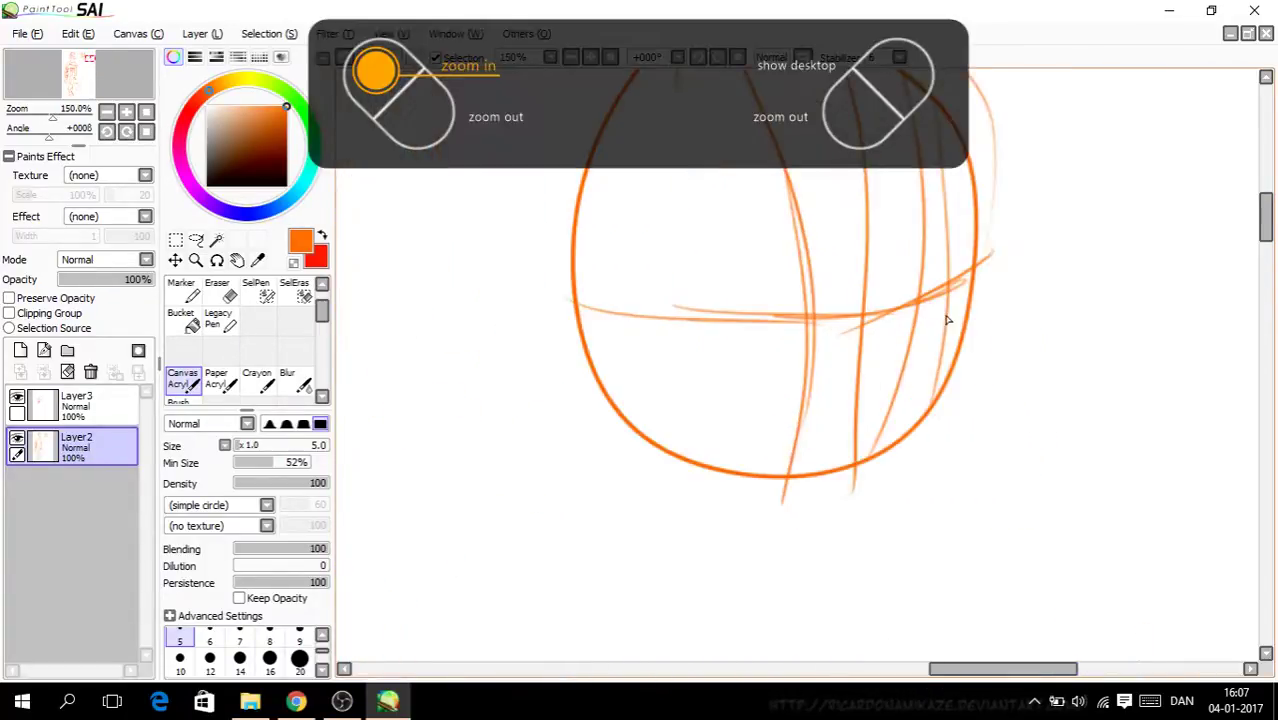
left_click_drag(929, 287, 955, 324)
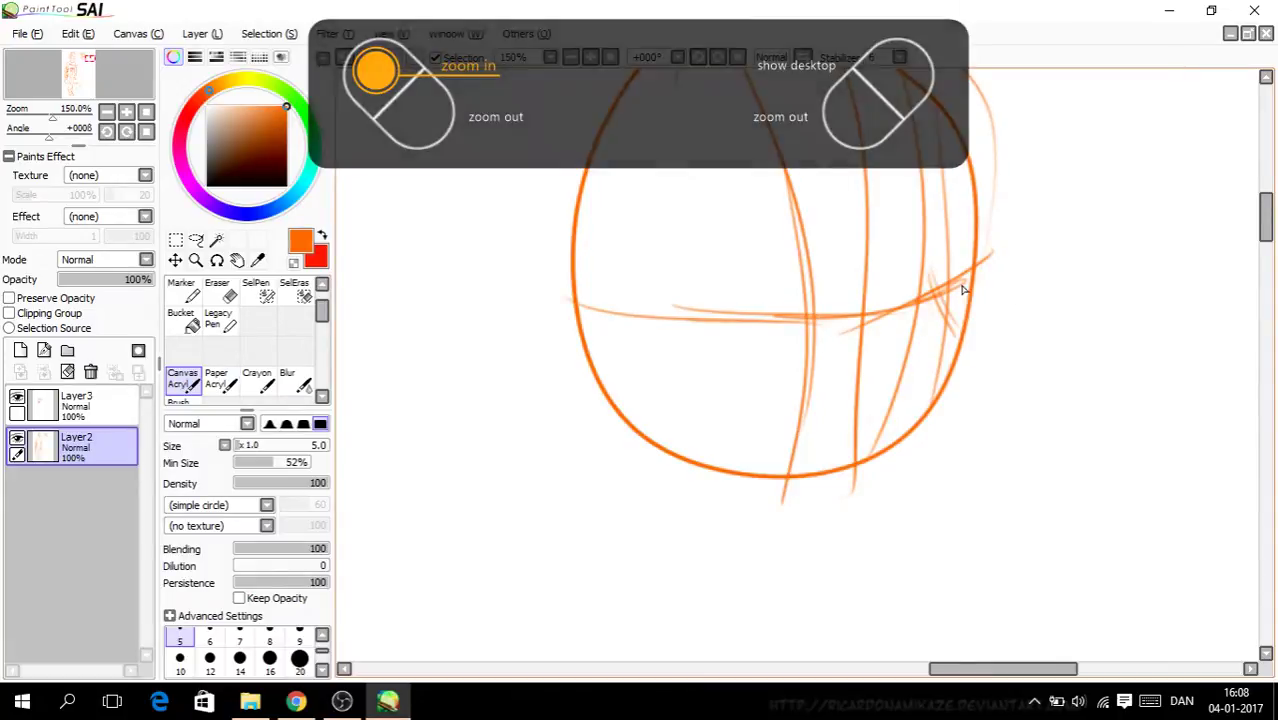
mouse_move(942, 272)
left_mouse_down()
mouse_move(981, 326)
mouse_move(989, 319)
left_mouse_up()
mouse_move(840, 389)
left_mouse_down()
mouse_move(996, 342)
mouse_move(822, 405)
left_mouse_up()
left_click_drag(788, 326, 832, 396)
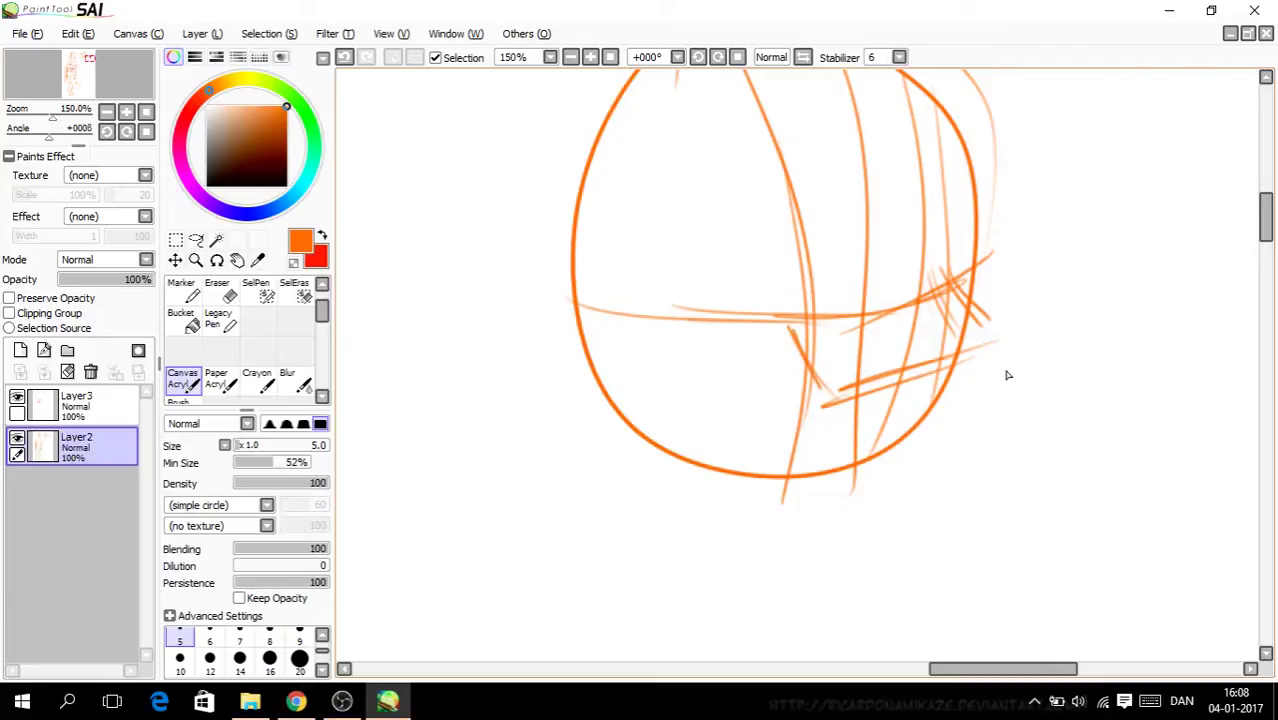
mouse_move(916, 491)
left_mouse_down()
mouse_move(929, 336)
mouse_move(823, 382)
mouse_move(977, 438)
mouse_move(996, 340)
mouse_move(855, 453)
mouse_move(994, 401)
left_mouse_up()
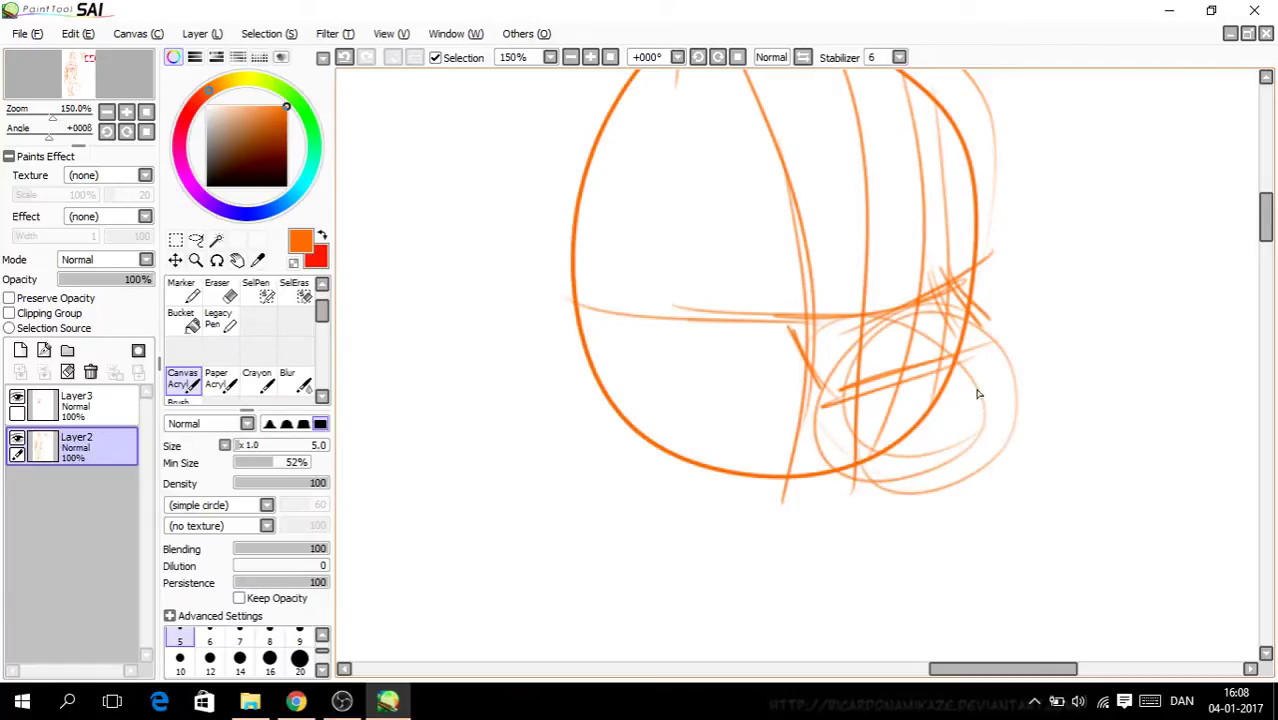
Step: Try heavier nose strokes and a straight front and chin line around the third head's muzzle, and undo them
mouse_move(888, 362)
left_mouse_down()
mouse_move(928, 360)
mouse_move(988, 330)
left_mouse_up()
left_click_drag(955, 285, 975, 335)
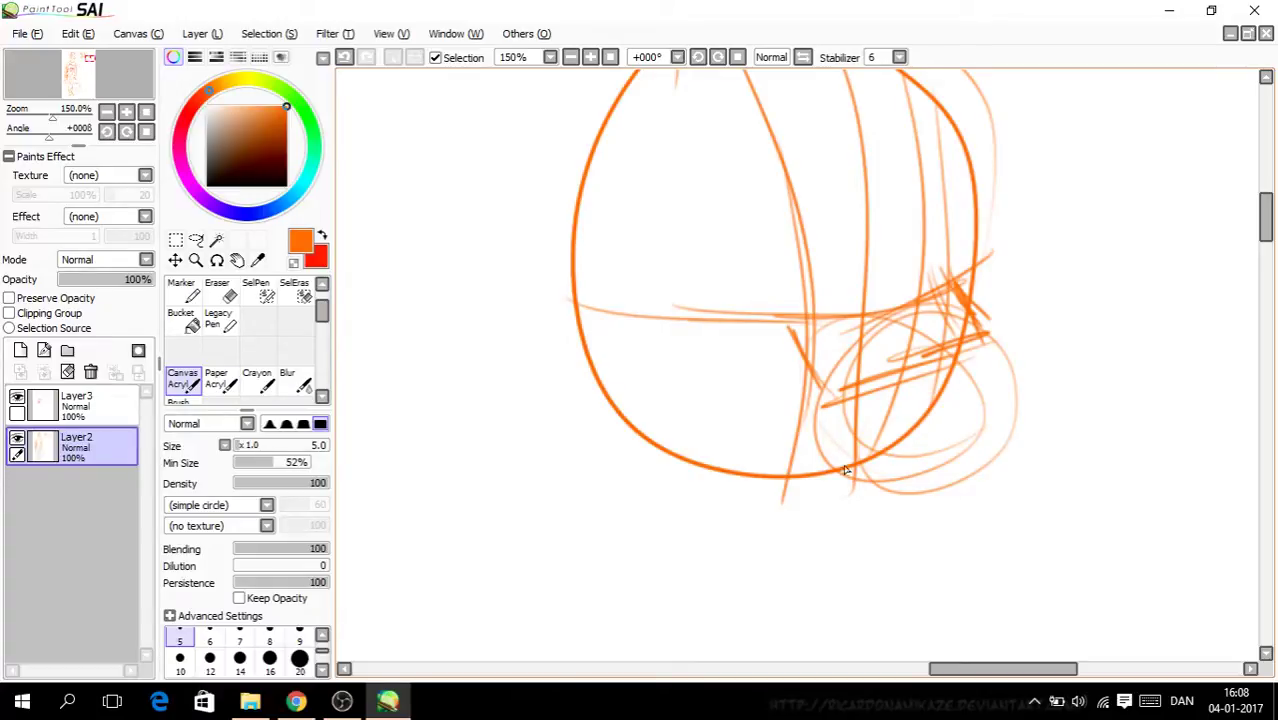
mouse_move(985, 334)
left_mouse_down()
mouse_move(983, 466)
mouse_move(887, 494)
mouse_move(765, 497)
left_mouse_up()
left_click_drag(823, 500, 912, 481)
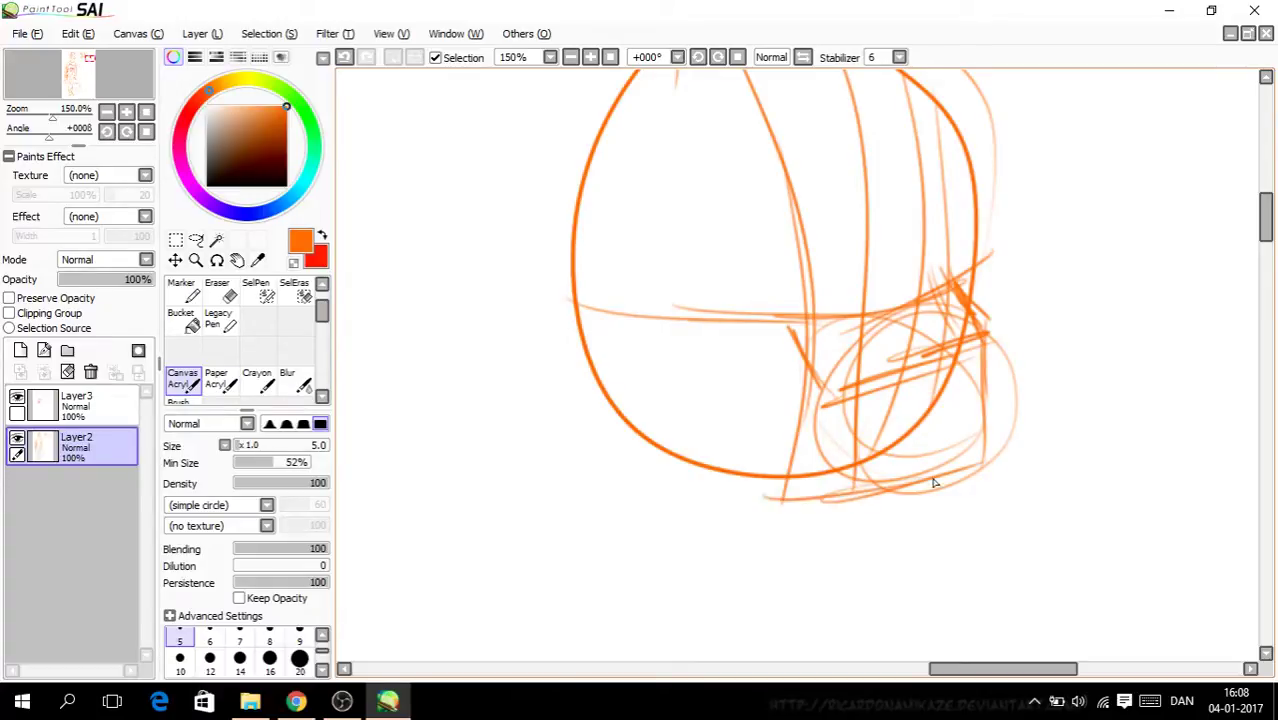
left_click(343, 58)
left_click(343, 58)
key("Page_Down")
key("Page_Down")
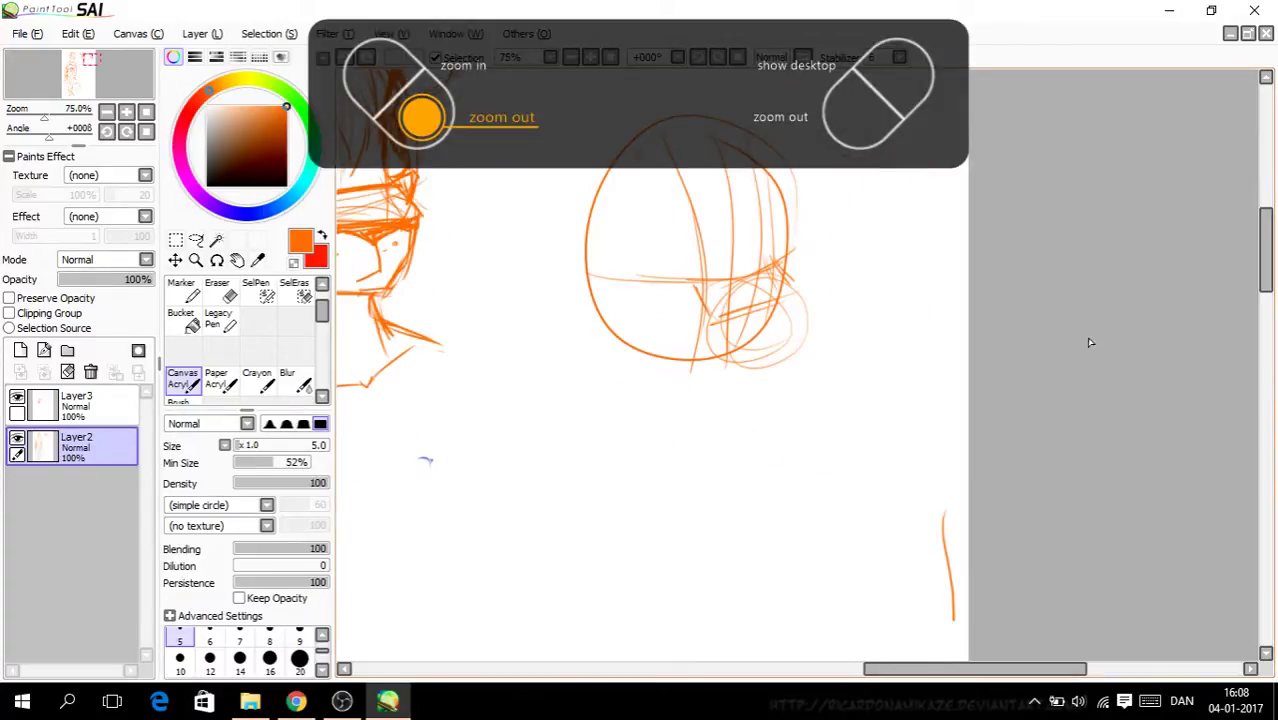
left_click_drag(862, 668, 827, 652)
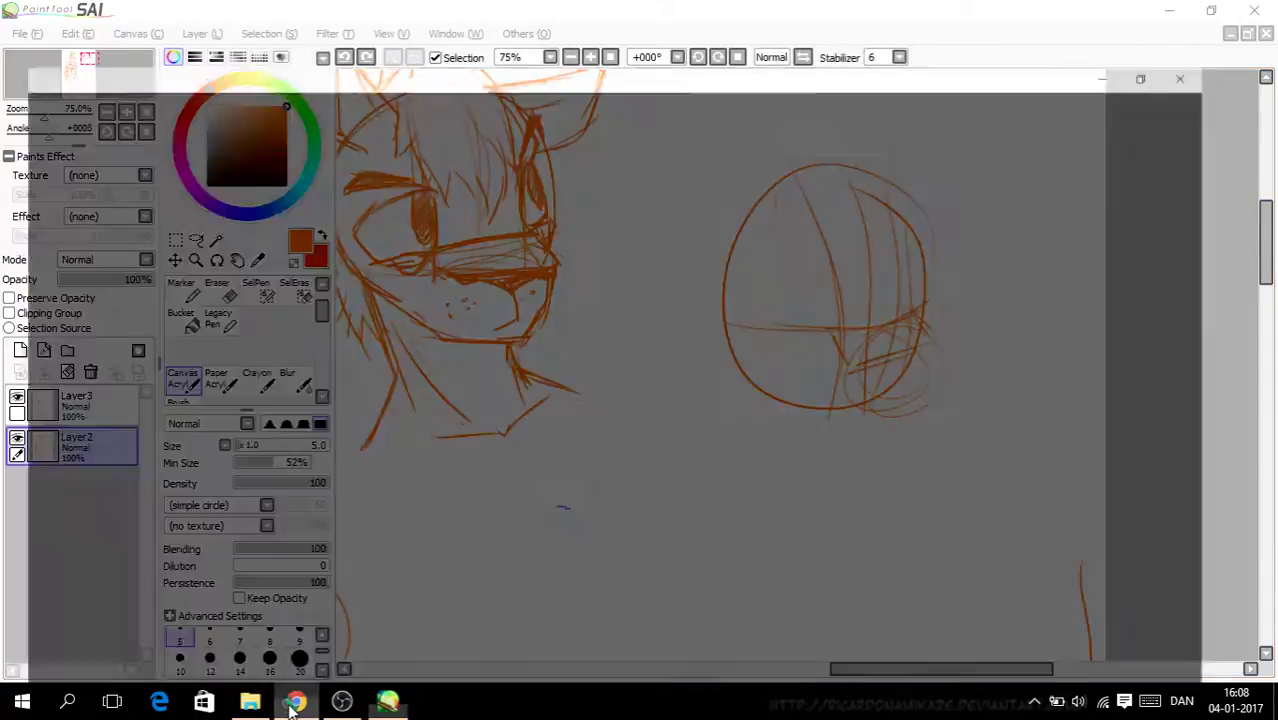
Step: Switch to Chrome, open the new Facebook comment notification, view the comment and its 2016 drawing, and return to PaintTool SAI
left_click(296, 702)
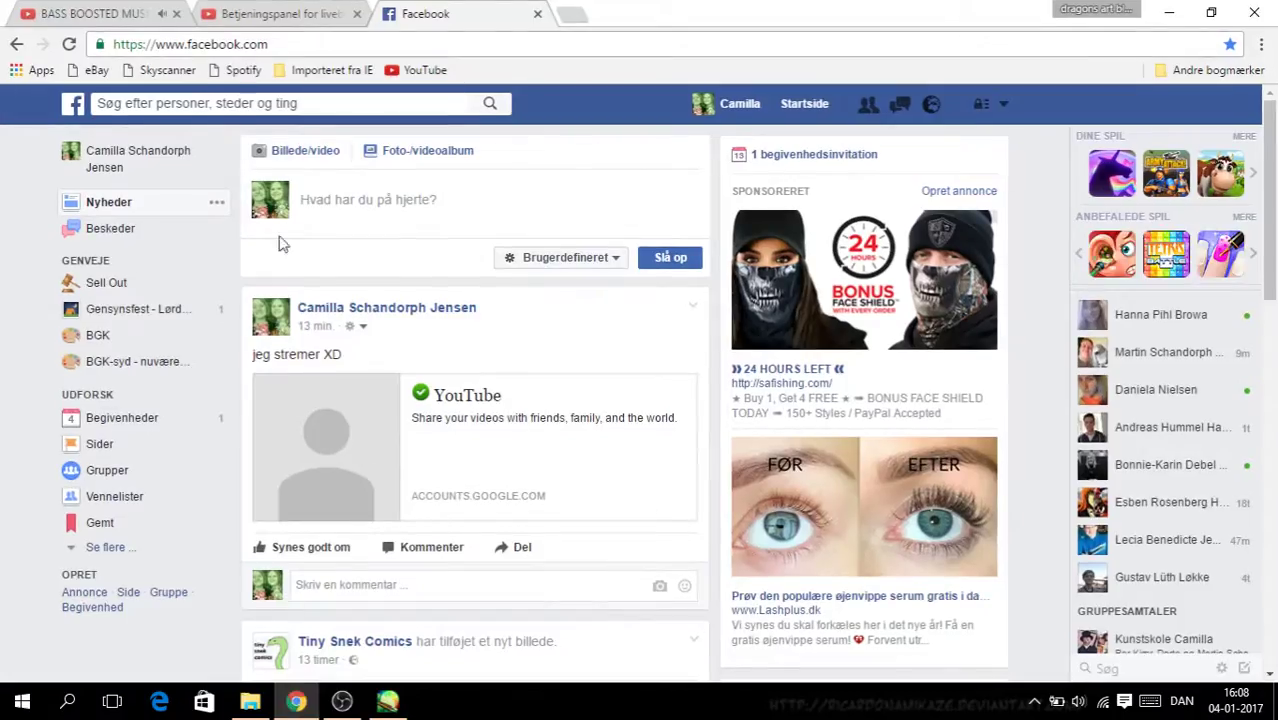
left_click(273, 15)
left_click(132, 14)
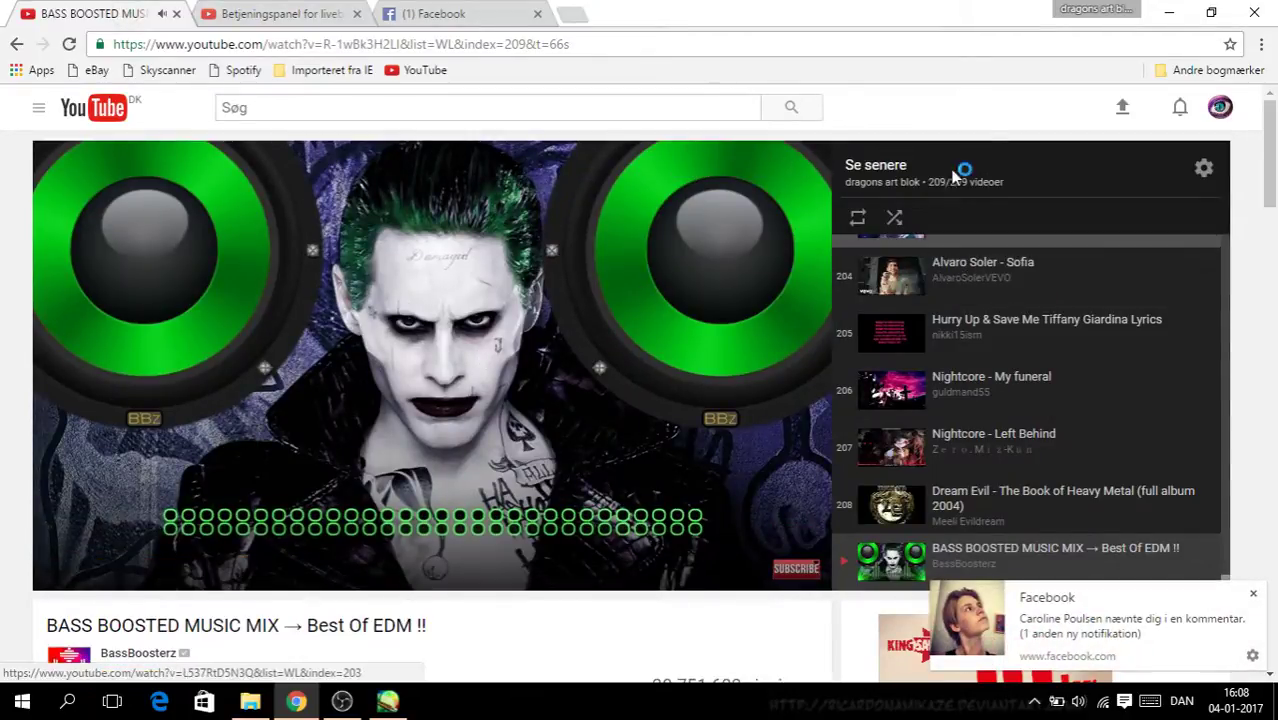
left_click(1018, 628)
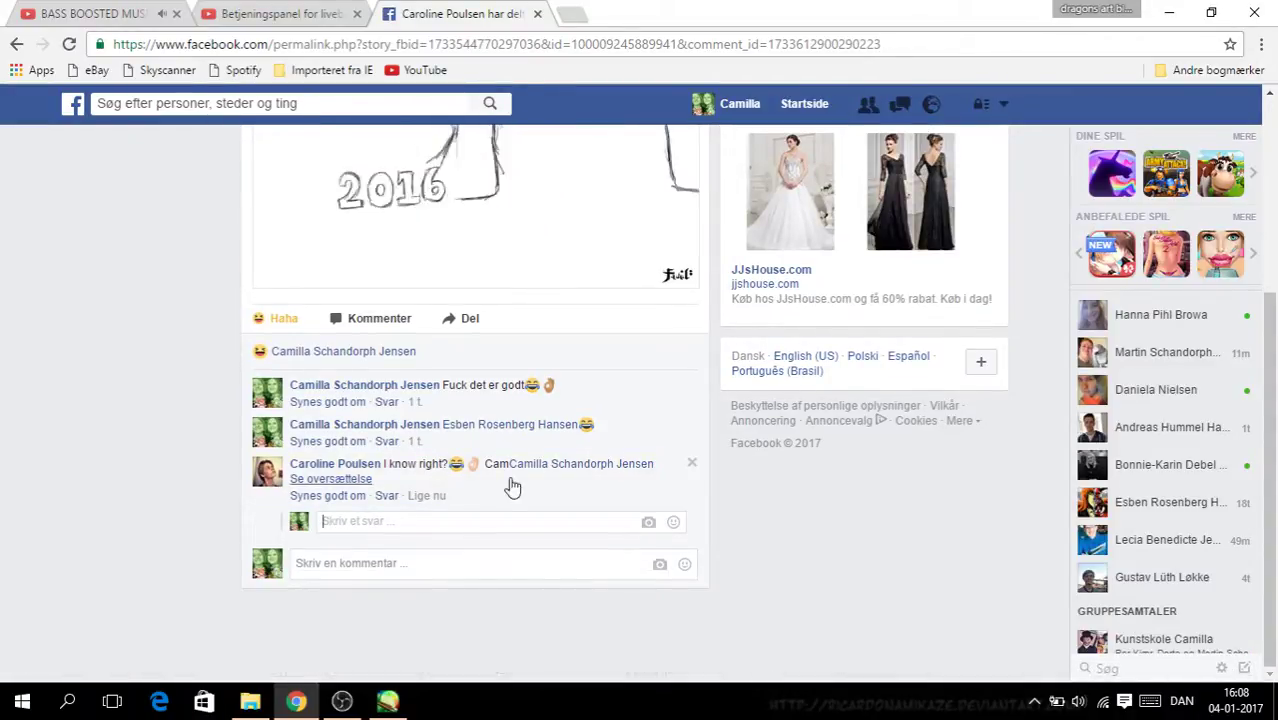
left_click_drag(1272, 315, 1275, 175)
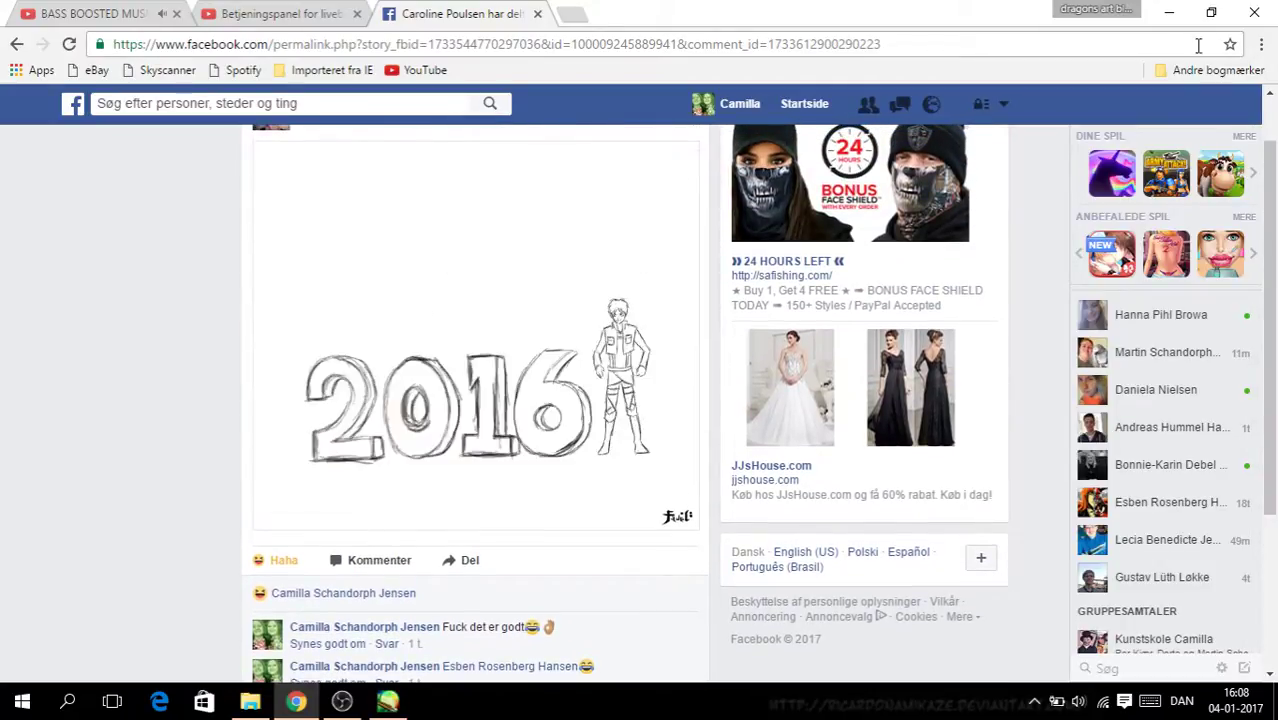
left_click(1169, 12)
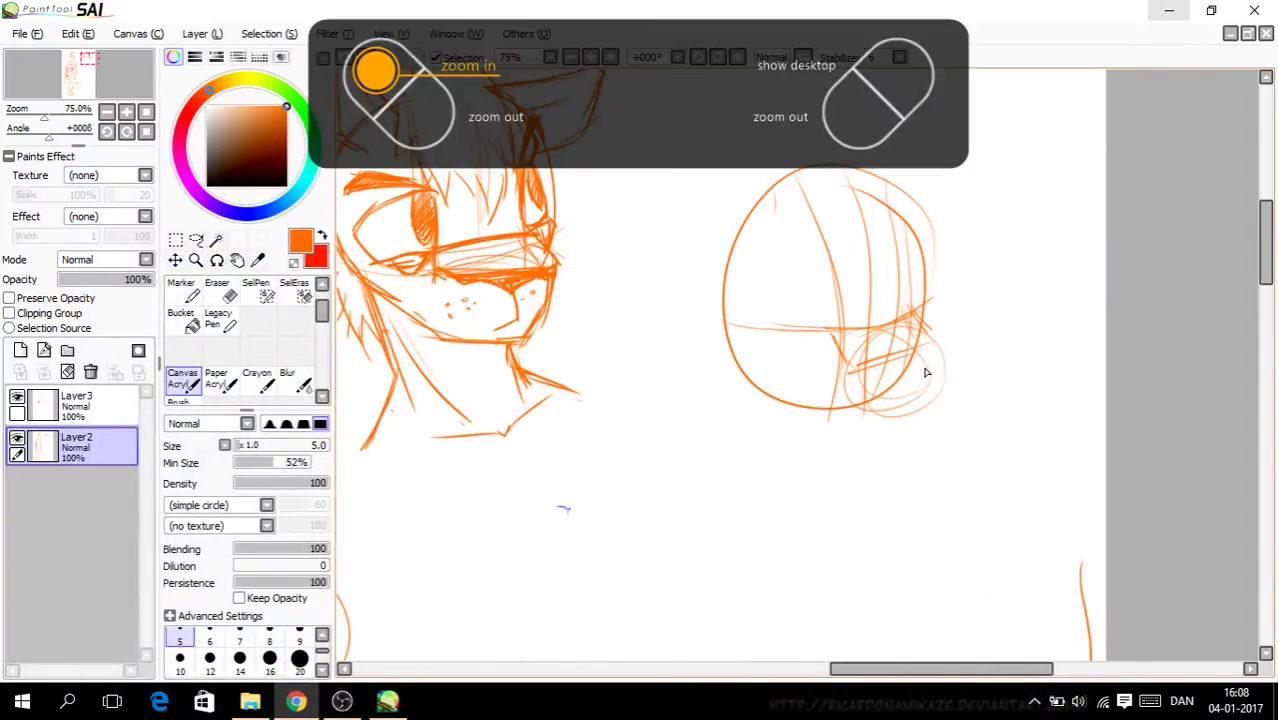
mouse_move(984, 310)
left_mouse_down()
mouse_move(981, 379)
mouse_move(995, 350)
left_mouse_up()
key("Page_Down")
key("ctrl+plus")
key("ctrl+plus")
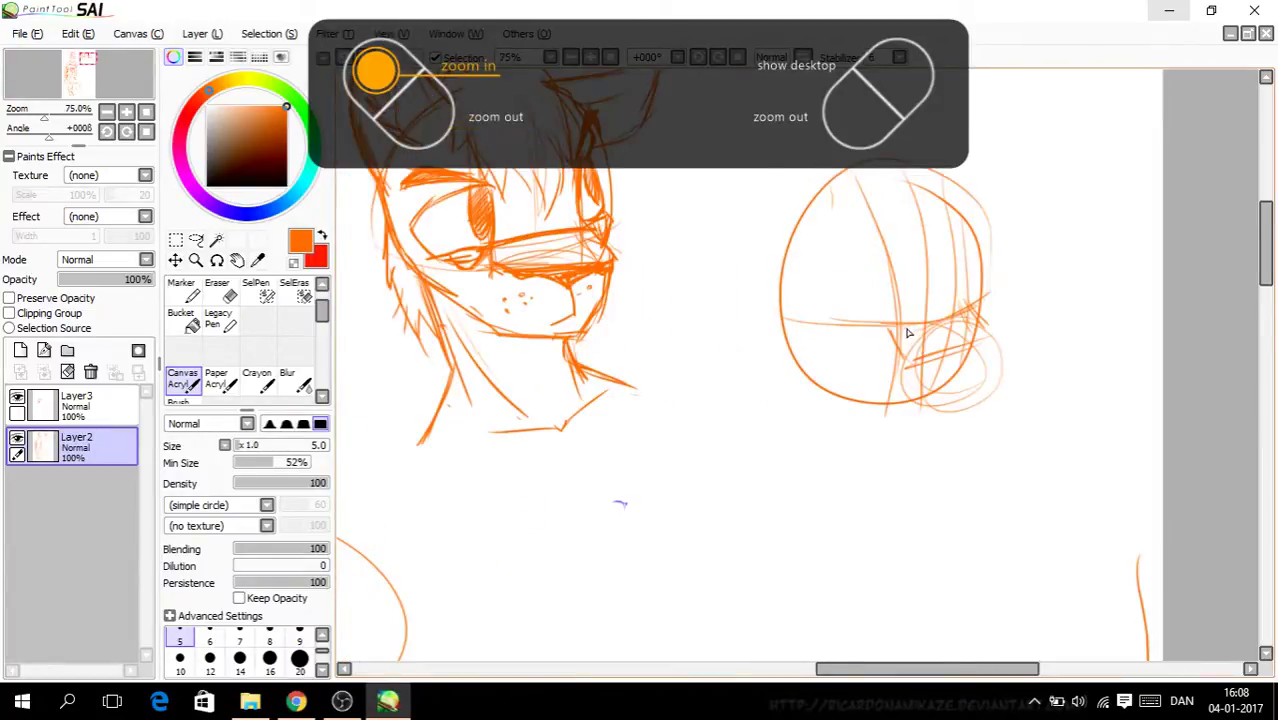
Step: Draw heavy double nose lines, a slanted lower muzzle line, the front edge and the bridge of the third head's nose
mouse_move(926, 376)
left_mouse_down()
mouse_move(1050, 343)
mouse_move(1037, 340)
left_mouse_up()
mouse_move(895, 336)
left_mouse_down()
mouse_move(914, 369)
mouse_move(1017, 392)
left_mouse_up()
key("ctrl+plus")
left_click_drag(1082, 331, 1017, 392)
left_click_drag(1062, 294, 1096, 322)
left_click_drag(1018, 244, 1098, 343)
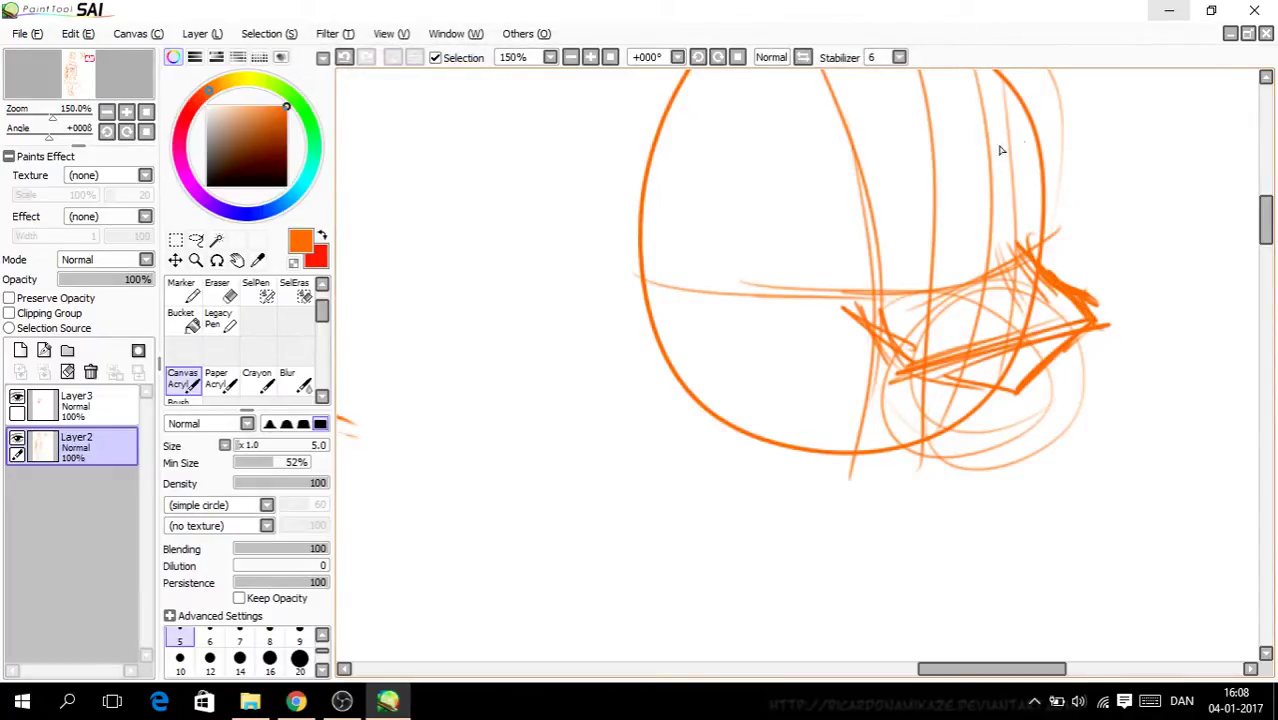
Step: Try a narrow oval for the third head's far eye above the nose bridge, and undo its strokes
mouse_move(1050, 276)
left_mouse_down()
mouse_move(1008, 213)
mouse_move(997, 103)
left_mouse_up()
mouse_move(1001, 151)
left_mouse_down()
mouse_move(1015, 100)
mouse_move(1036, 242)
left_mouse_up()
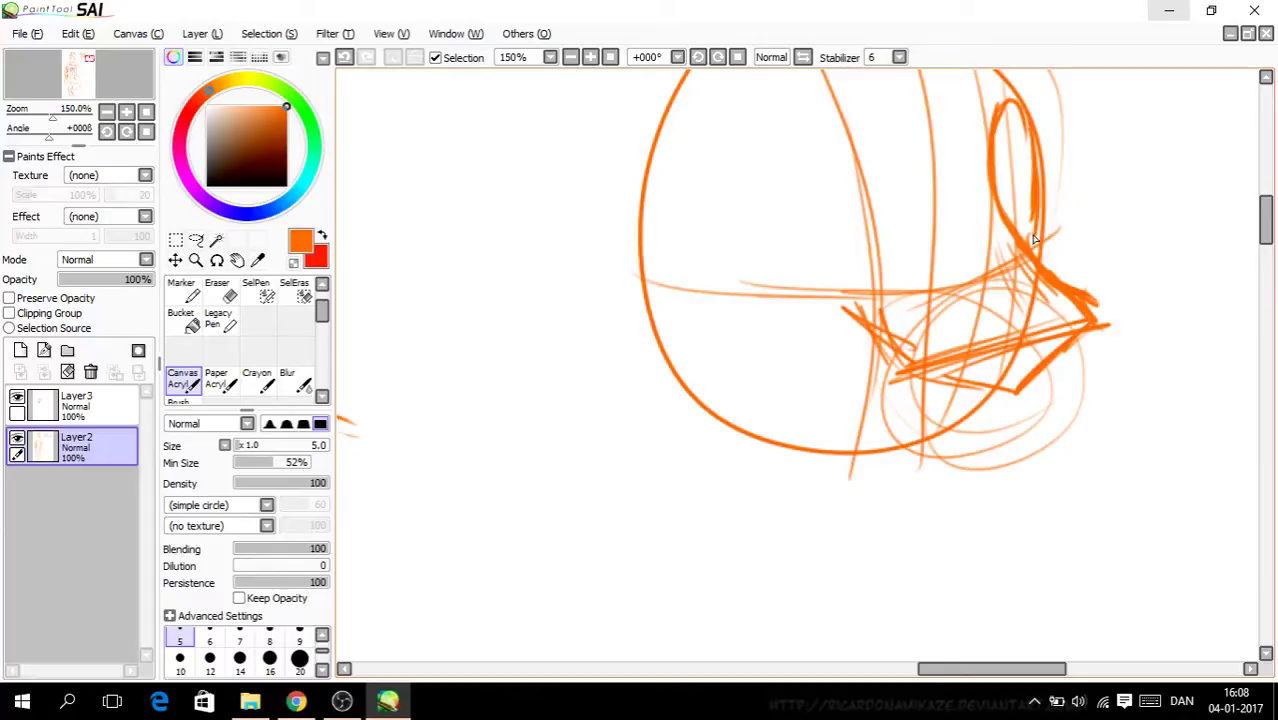
left_click_drag(1264, 222, 1264, 211)
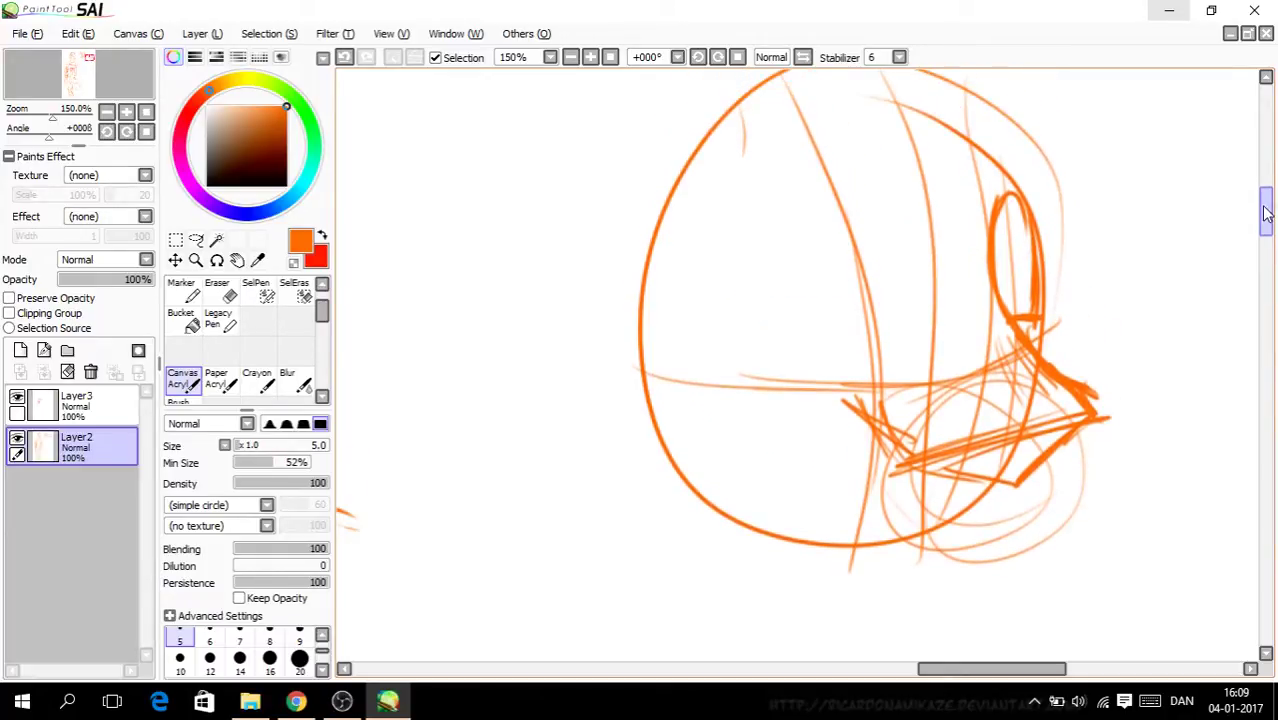
left_click(344, 57)
left_click(344, 57)
left_click(344, 57)
left_click(344, 57)
left_click(344, 57)
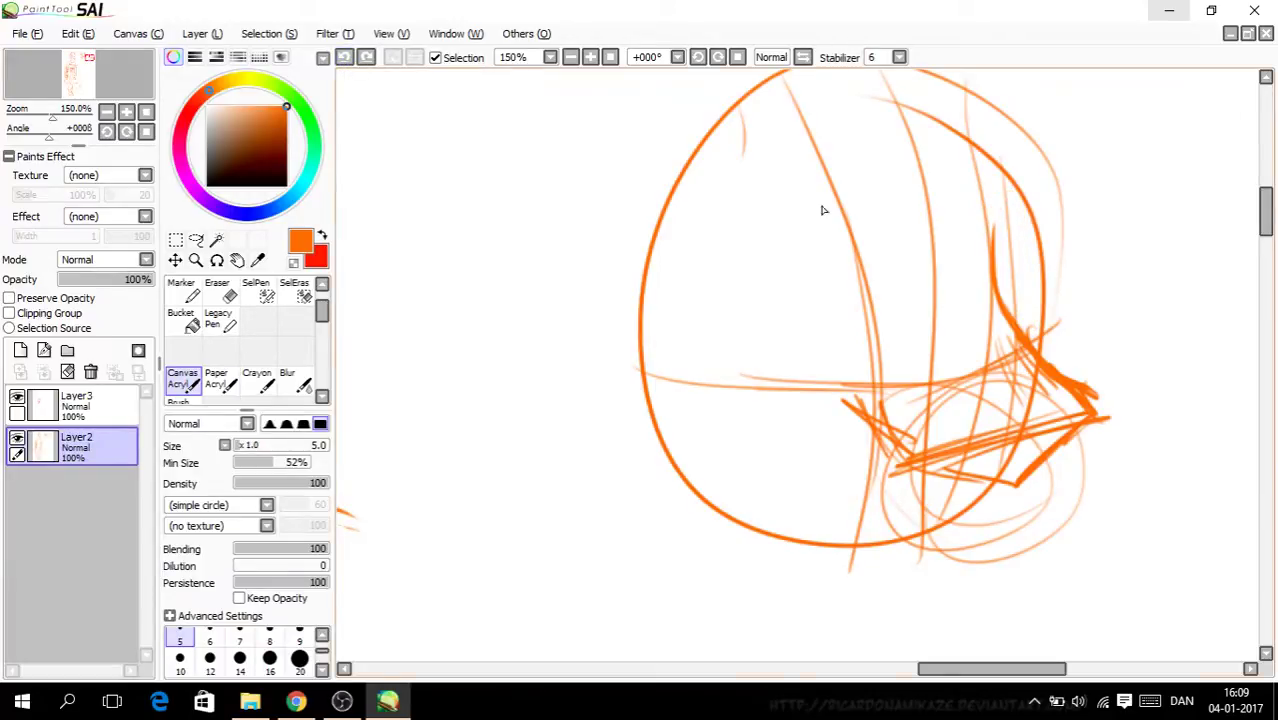
Step: Try an angular peaked outline for the far eye, and undo all of the far-eye strokes
mouse_move(993, 295)
left_mouse_down()
mouse_move(1004, 240)
mouse_move(1033, 288)
mouse_move(981, 314)
left_mouse_up()
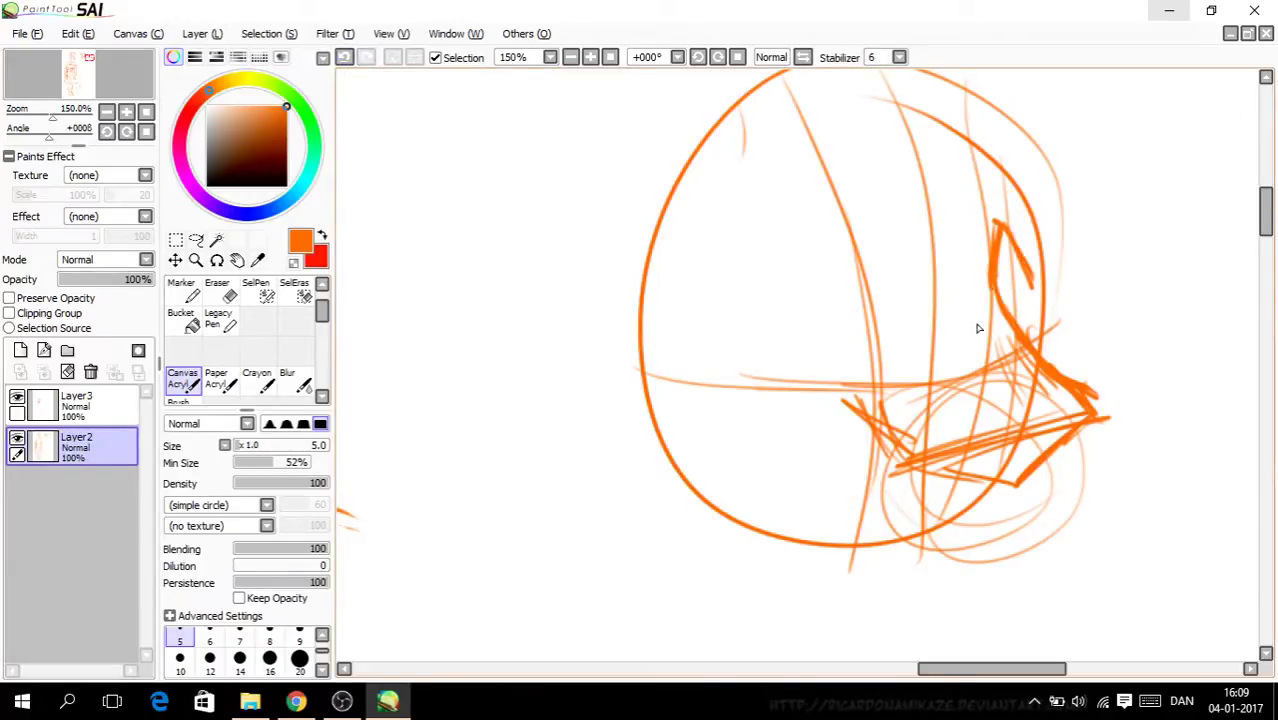
left_click(344, 57)
left_click(344, 57)
left_click(344, 57)
left_click(344, 57)
left_click(344, 57)
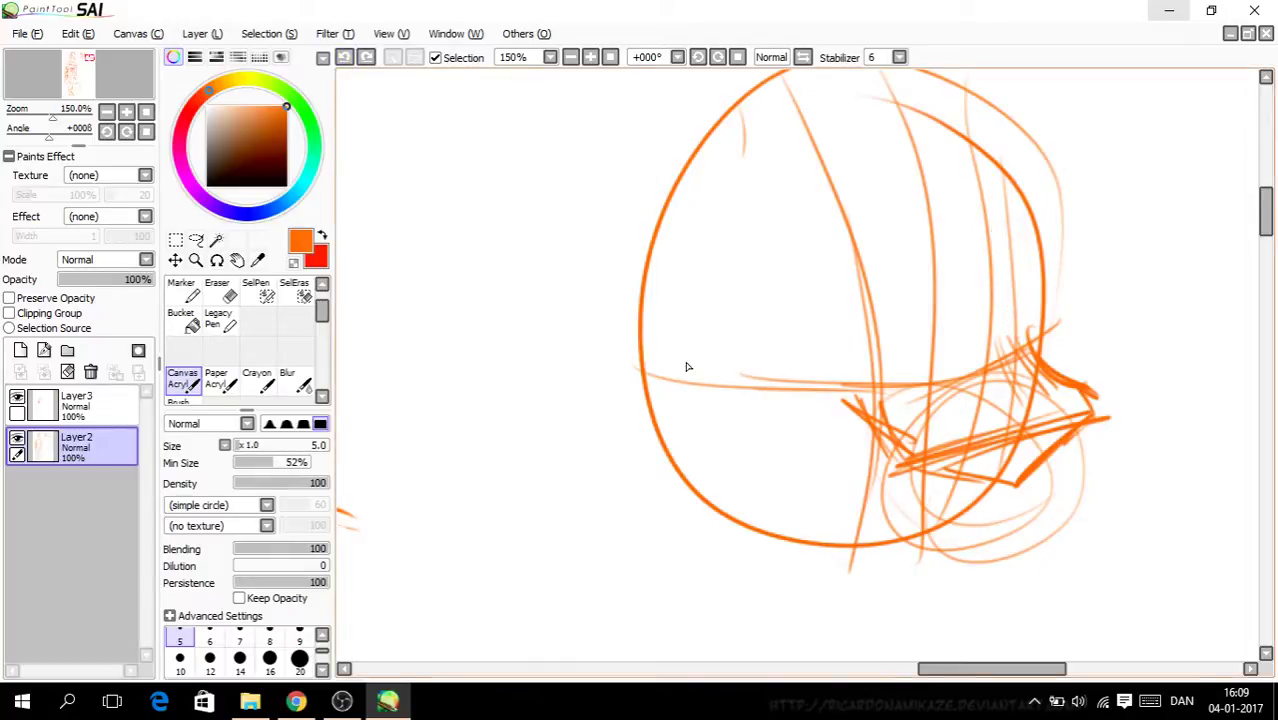
Step: Try the near eye's lower edge and corner strokes along the third head's eye line, and undo them
mouse_move(672, 388)
left_mouse_down()
mouse_move(803, 325)
mouse_move(835, 404)
left_mouse_up()
left_click_drag(798, 325, 839, 385)
mouse_move(838, 374)
left_mouse_down()
mouse_move(785, 332)
mouse_move(689, 356)
left_mouse_up()
left_click(344, 57)
left_click(344, 57)
left_click(344, 57)
Step: Retrace the third head's slanted lower muzzle edge, and undo it together with the earlier lower muzzle lines
left_click_drag(1082, 448, 1024, 483)
left_click_drag(1268, 228, 1266, 242)
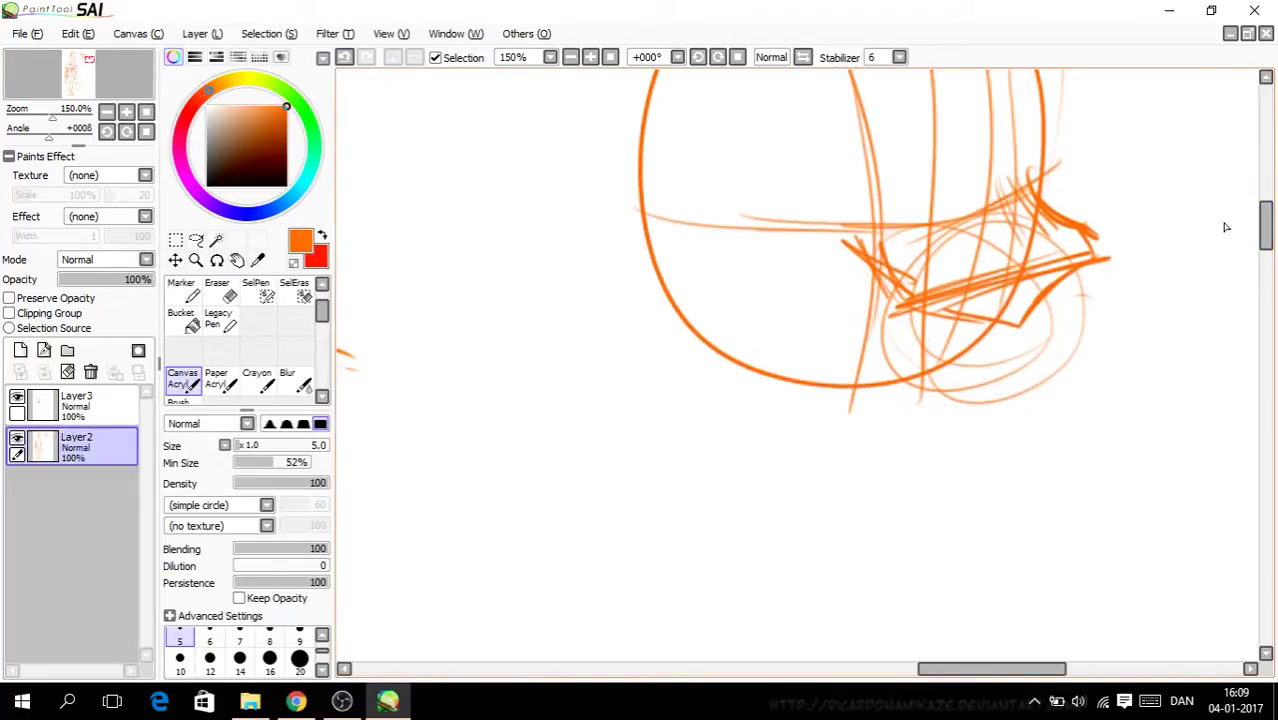
left_click(344, 57)
left_click(344, 57)
left_click(344, 57)
left_click(344, 57)
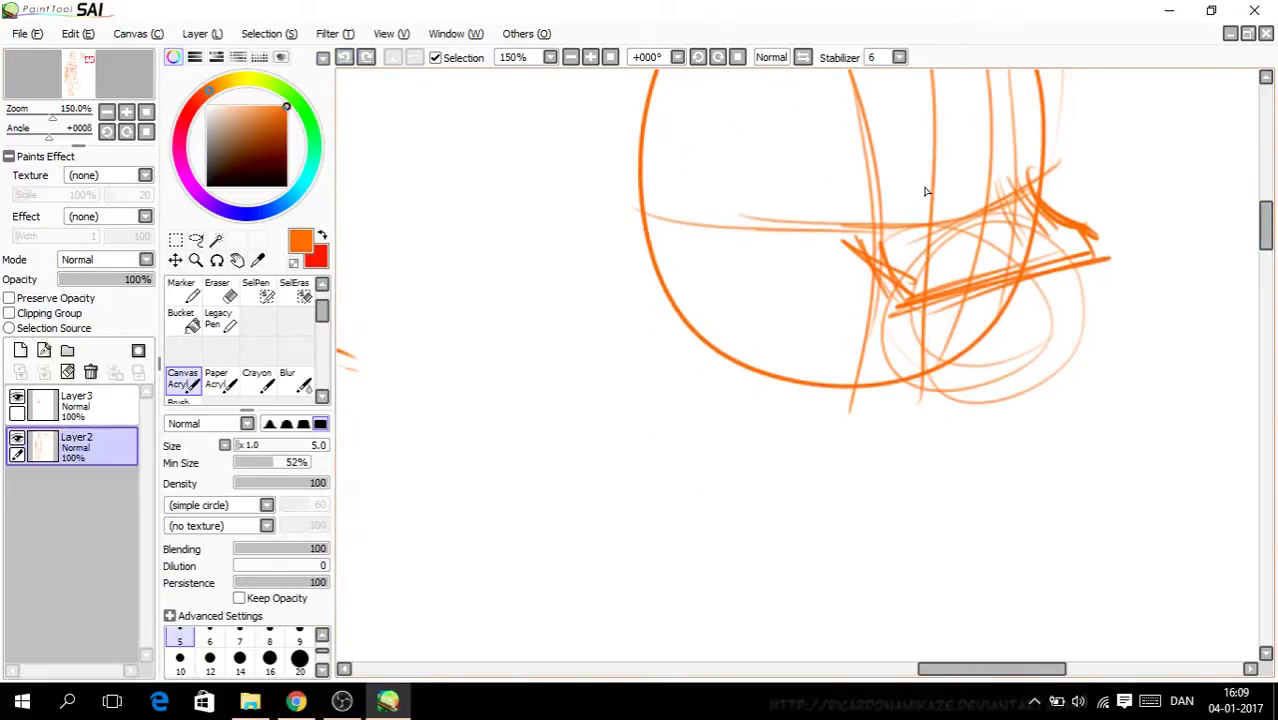
Step: Draw a slanted stroke across the nose and straight muzzle front lines down from its tip, undoing the first chin attempt
mouse_move(962, 209)
left_mouse_down()
mouse_move(1042, 270)
mouse_move(996, 366)
left_mouse_up()
left_click_drag(1038, 278, 1000, 388)
left_click_drag(1088, 266, 1036, 380)
mouse_move(922, 300)
left_mouse_down()
mouse_move(902, 384)
mouse_move(1050, 388)
left_mouse_up()
left_click_drag(932, 386, 1050, 390)
left_click(344, 57)
left_click(344, 57)
left_click(344, 57)
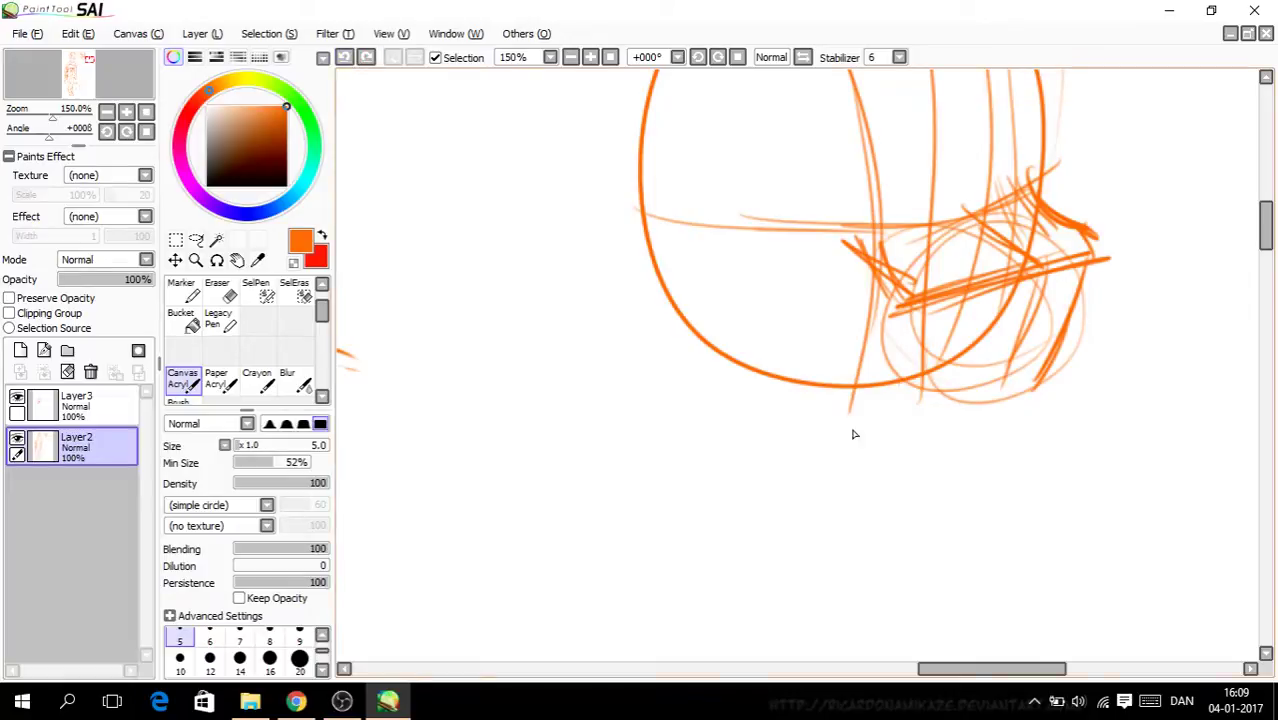
Step: Box in the muzzle with side and flat chin lines, and continue the jaw line back and up behind the skull
mouse_move(905, 305)
left_mouse_down()
mouse_move(908, 394)
mouse_move(1046, 388)
left_mouse_up()
left_click_drag(970, 380, 1045, 382)
left_click_drag(1042, 378, 1073, 257)
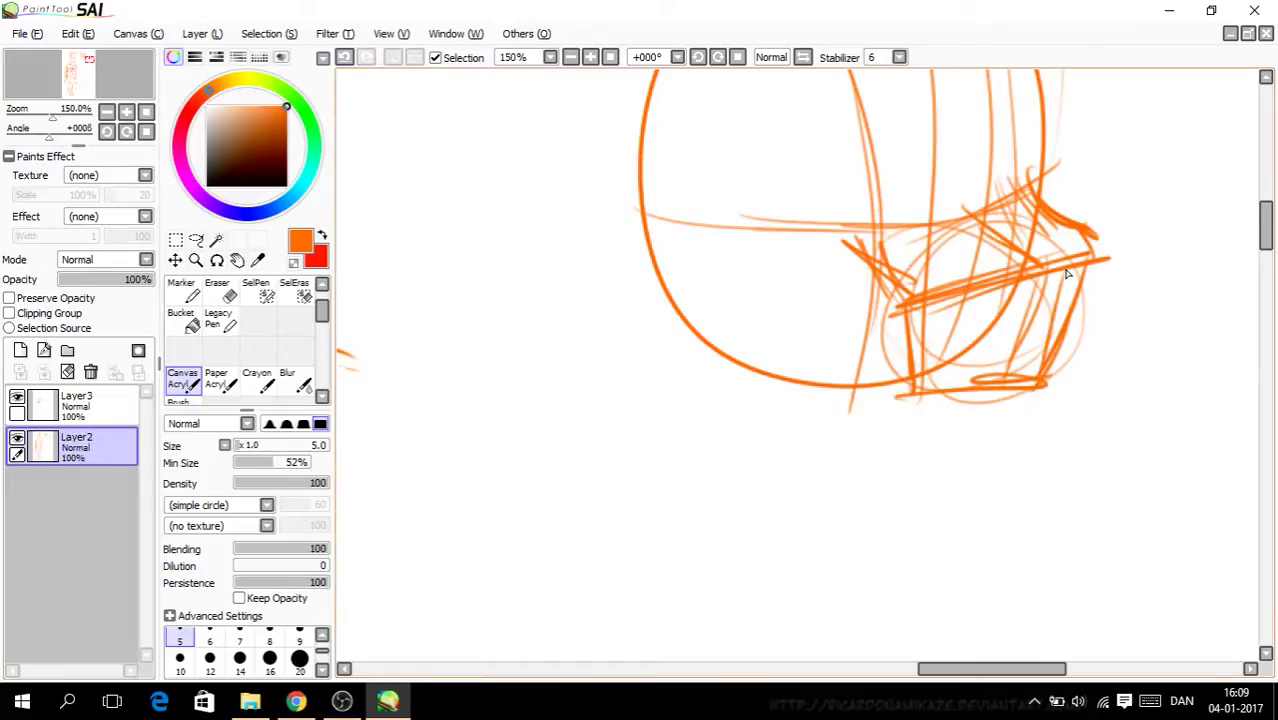
left_click_drag(924, 404, 692, 380)
mouse_move(878, 388)
left_mouse_down()
mouse_move(686, 356)
mouse_move(656, 278)
left_mouse_up()
left_click_drag(648, 220, 740, 366)
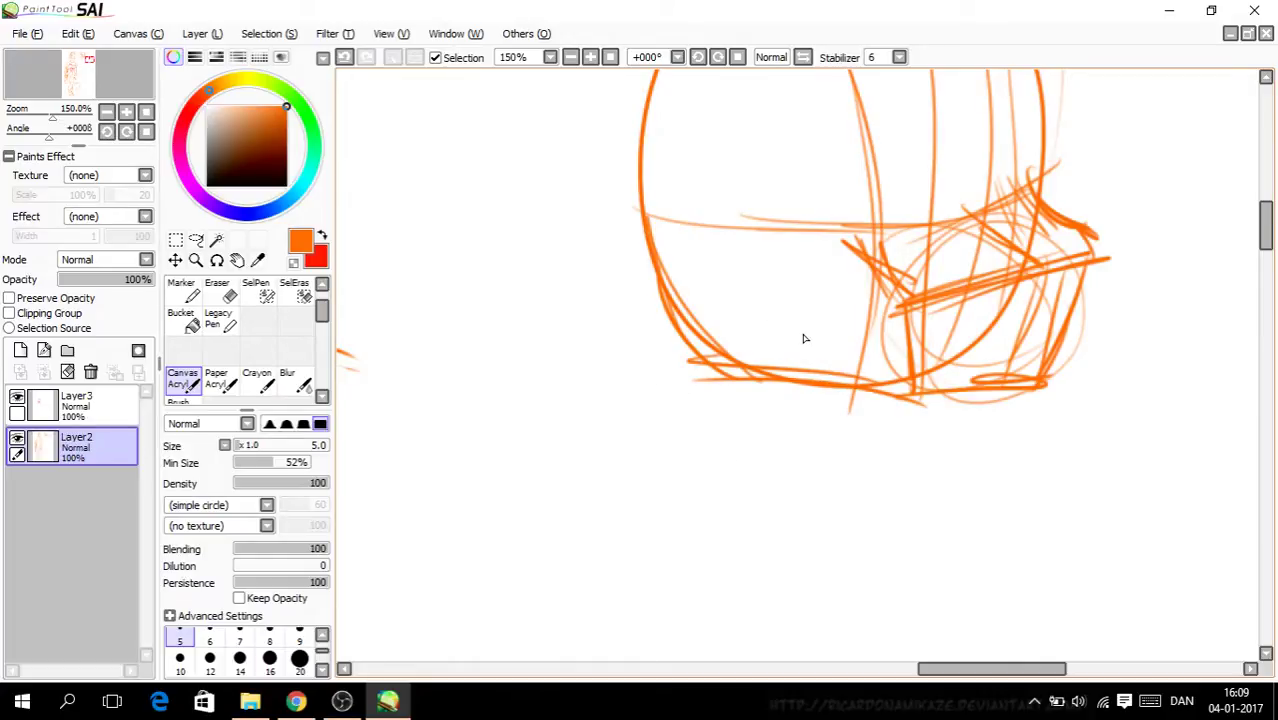
Step: Draw a lower crown curve on the third head, erase the old top outline and return to the Canvas Acrylic brush
scroll(847, 338, "down", 2)
left_click_drag(1265, 268, 1264, 258)
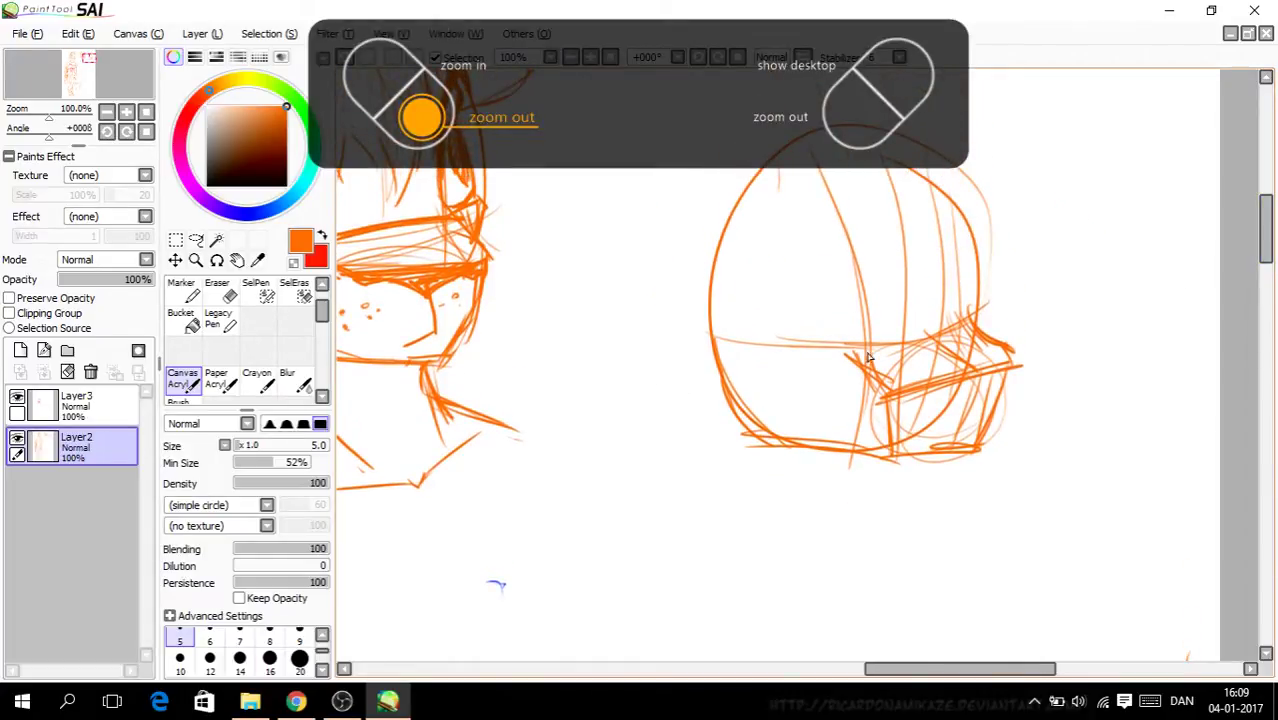
left_click_drag(884, 160, 745, 200)
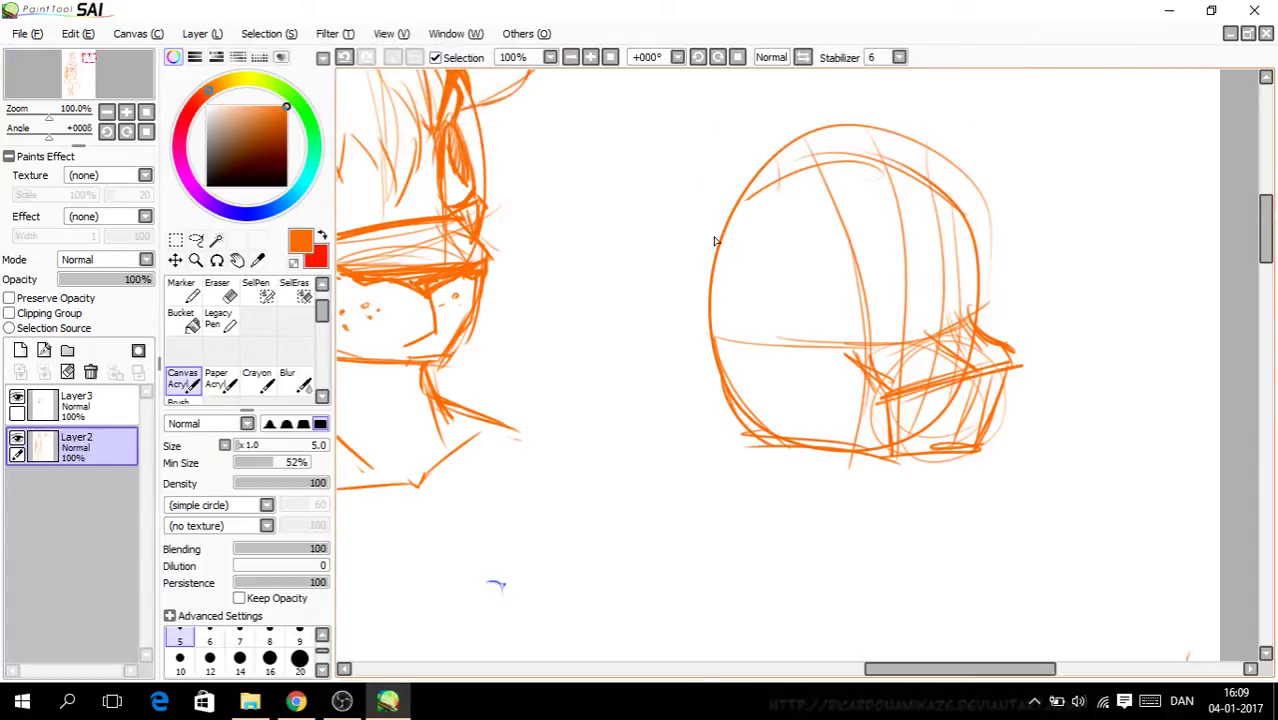
left_click(220, 290)
mouse_move(939, 165)
left_mouse_down()
mouse_move(876, 135)
mouse_move(772, 140)
mouse_move(724, 203)
left_mouse_up()
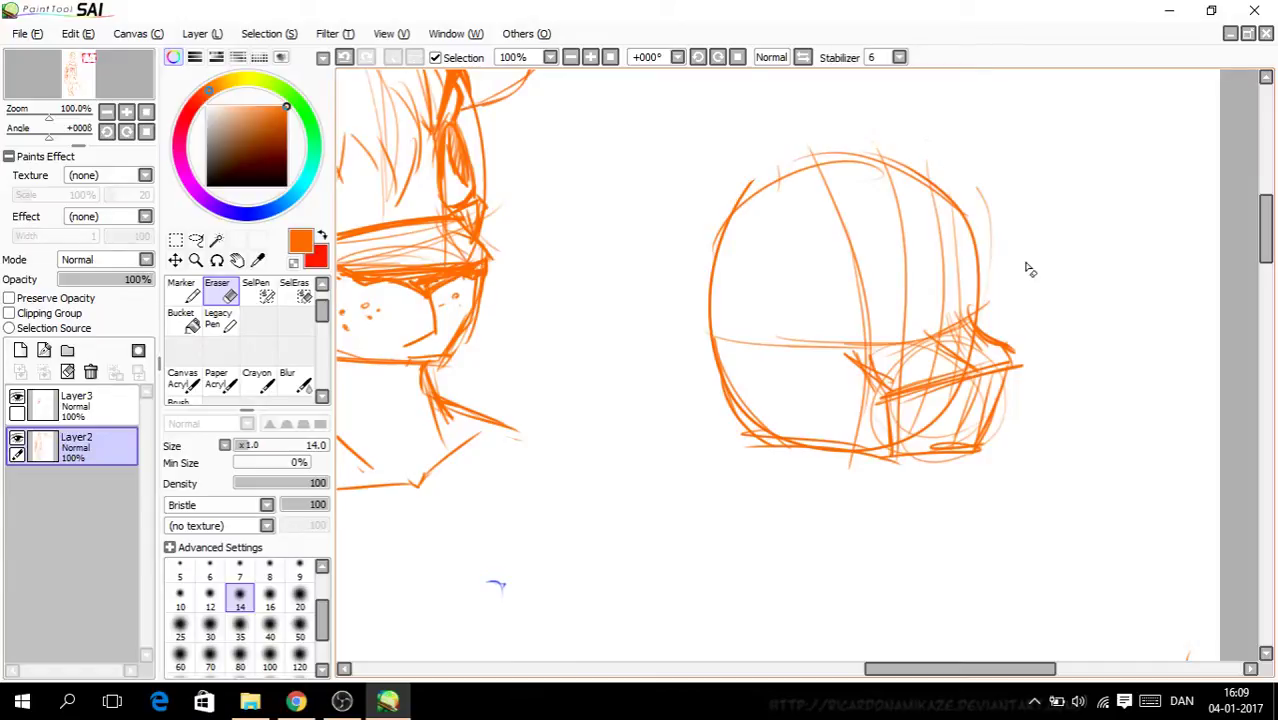
left_click(183, 380)
Step: Try slanted neck strokes below the back of the jaw and under the chin, and undo the chin-side strokes
mouse_move(987, 669)
left_mouse_down()
mouse_move(937, 673)
mouse_move(988, 678)
left_mouse_up()
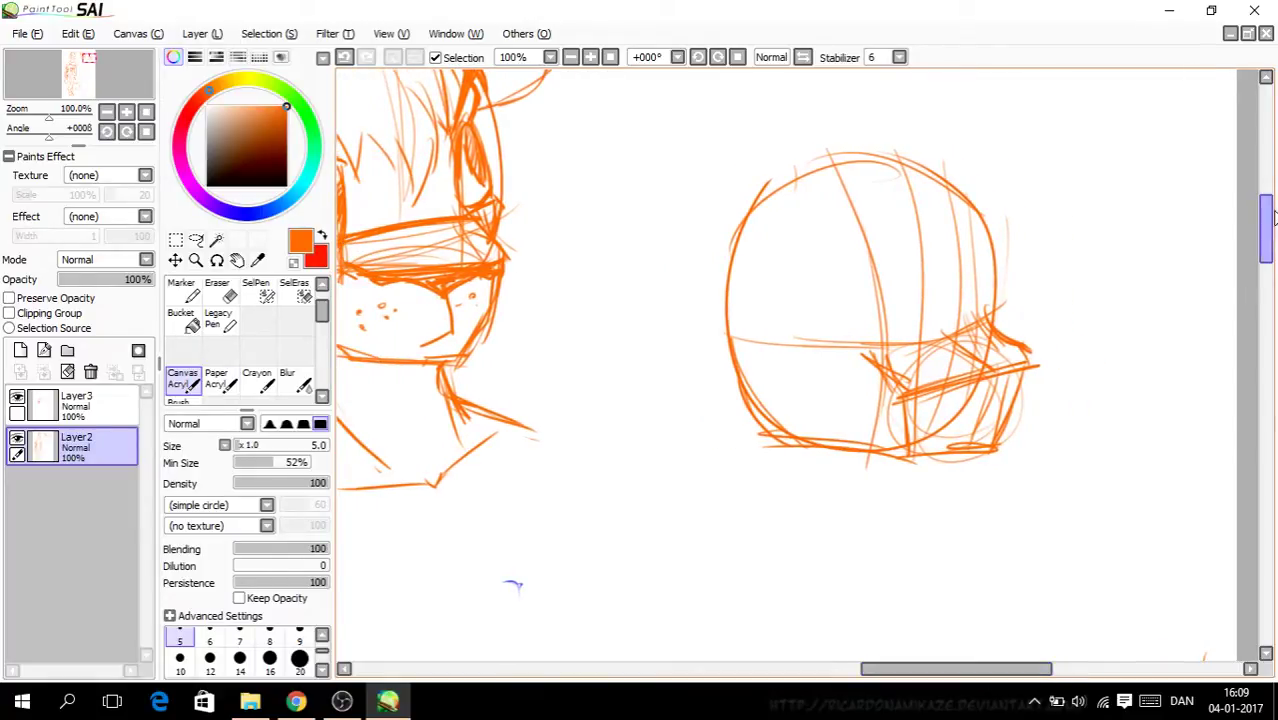
left_click_drag(1270, 226, 1268, 232)
key("Page_Up")
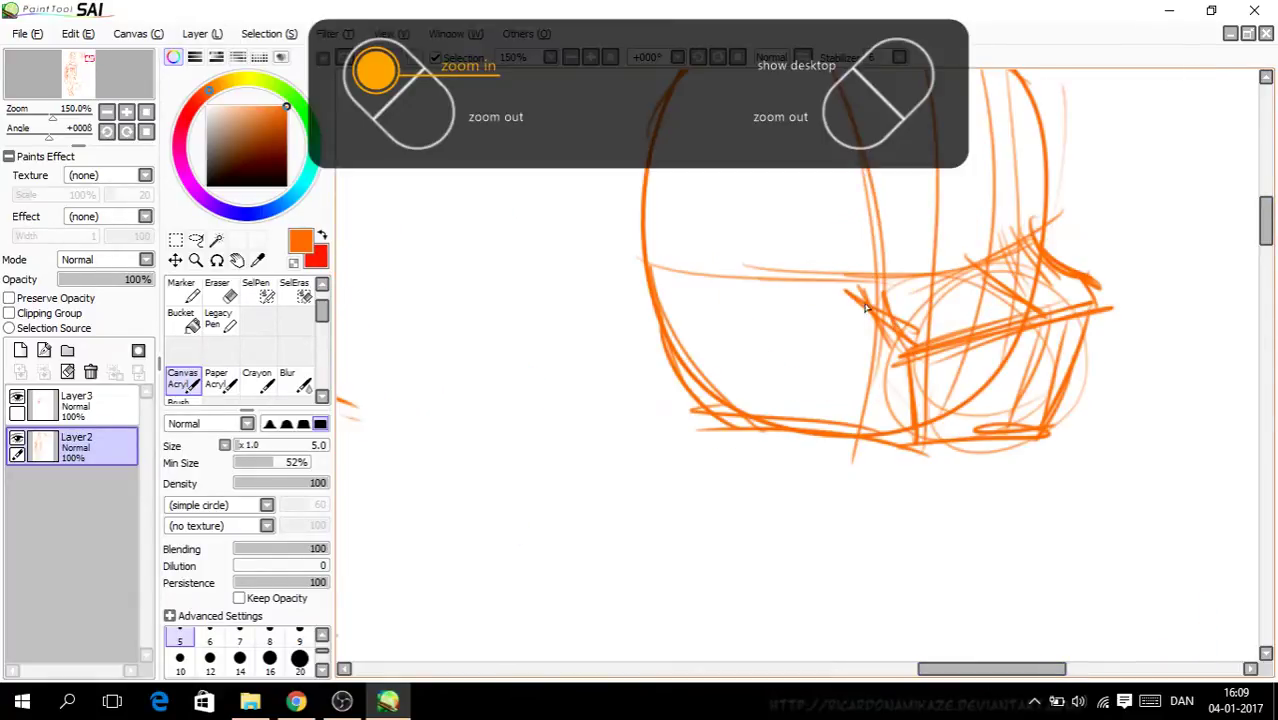
left_click_drag(1266, 226, 1264, 215)
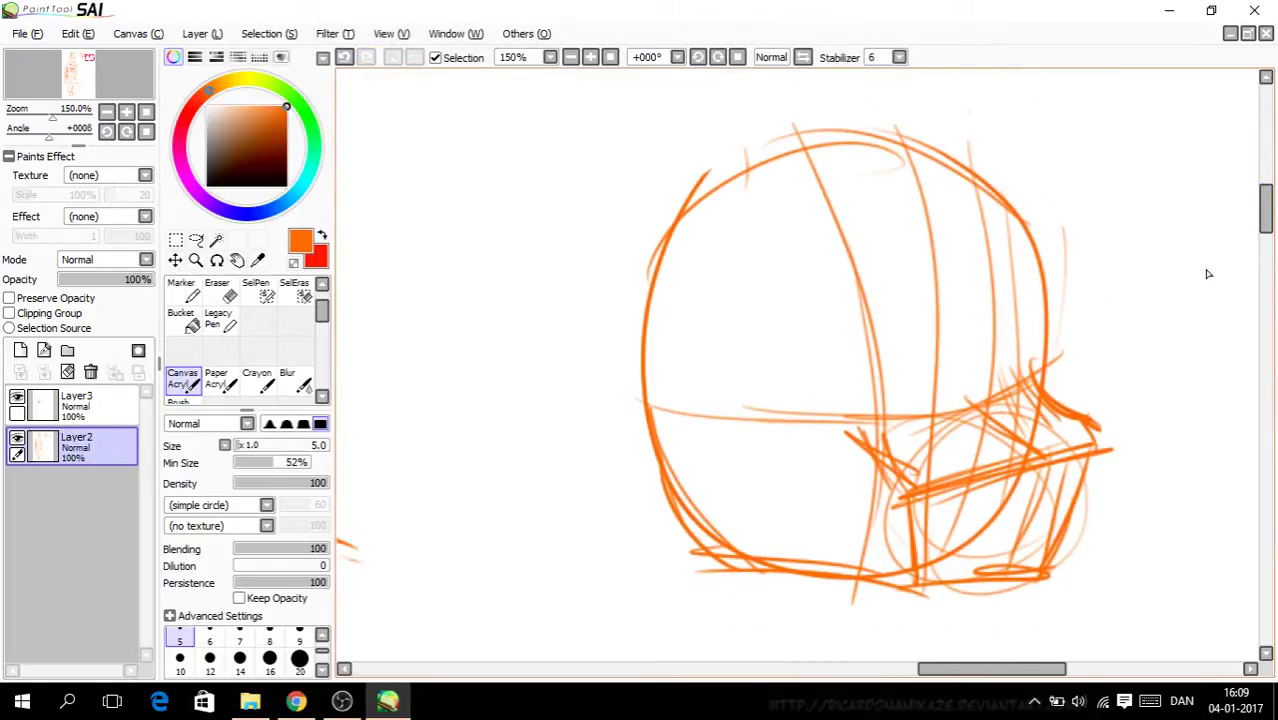
scroll(874, 284, "down", 4)
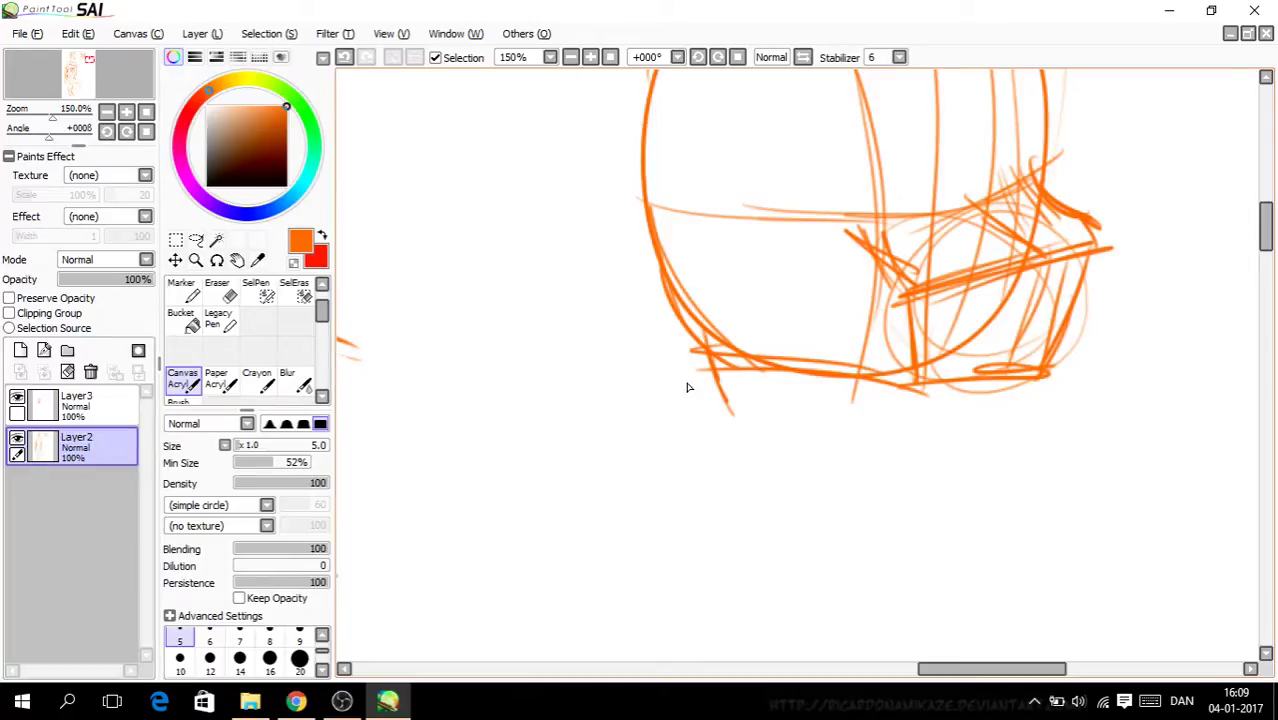
left_click_drag(709, 354, 657, 458)
left_click_drag(1032, 382, 1124, 424)
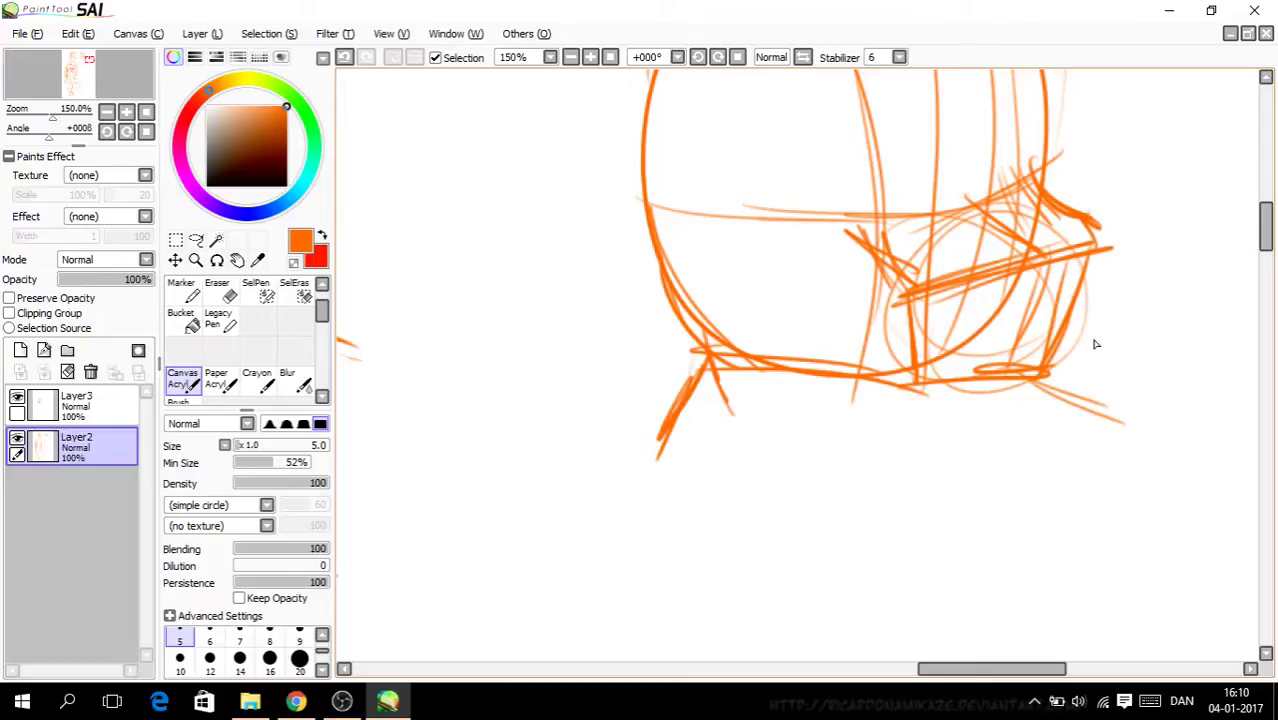
left_click(344, 57)
left_click(344, 57)
Step: Try a curved line rising outward from the nose tip, and undo it along with the rear neck strokes
left_click_drag(1267, 239, 1267, 229)
left_click_drag(1090, 338, 1226, 280)
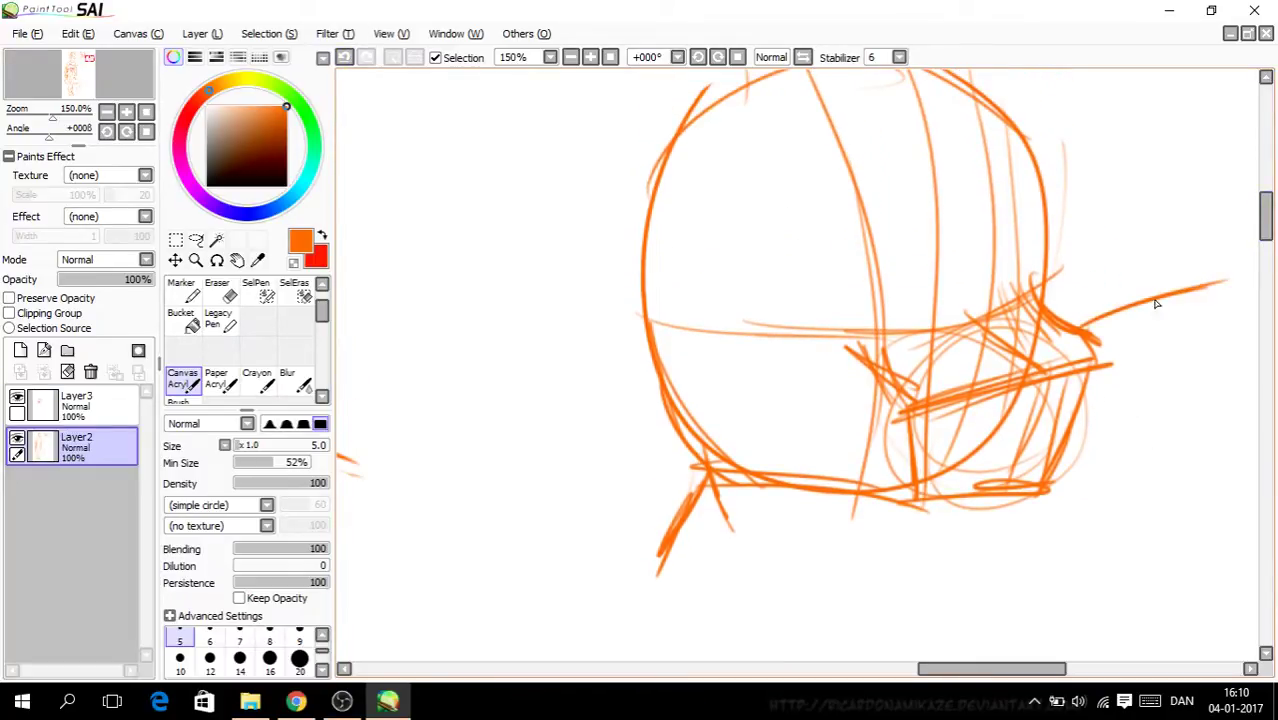
left_click(343, 57)
left_click(343, 57)
left_click(343, 57)
left_click(343, 58)
Step: Sketch the back and front lines of the neck slanting down from the third head's jaw
left_click_drag(1266, 219, 1265, 226)
key("Page_Down")
key("Page_Down")
left_click_drag(952, 666, 983, 667)
left_click_drag(862, 322, 886, 383)
left_click_drag(992, 330, 1010, 374)
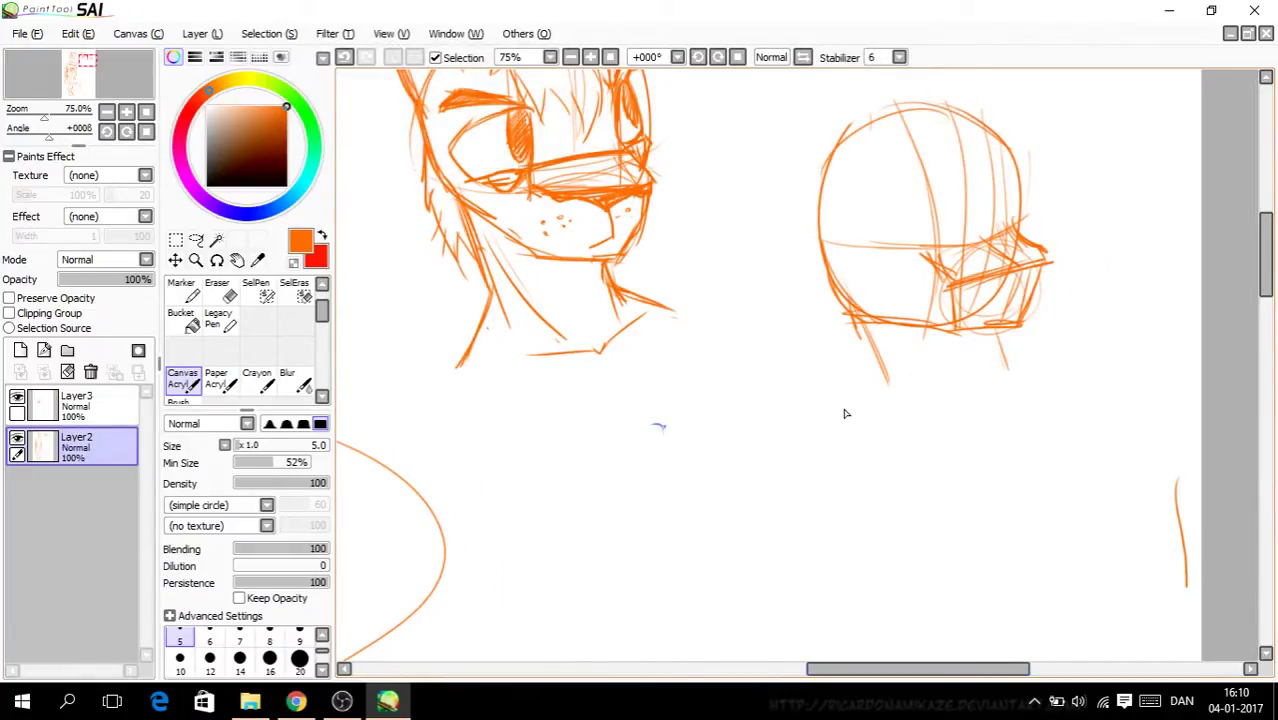
Step: Add the shoulder stroke behind the neck, reinforce the throat and draw a long diagonal line down from the jaw
left_click_drag(880, 366, 845, 410)
left_click_drag(982, 330, 1003, 364)
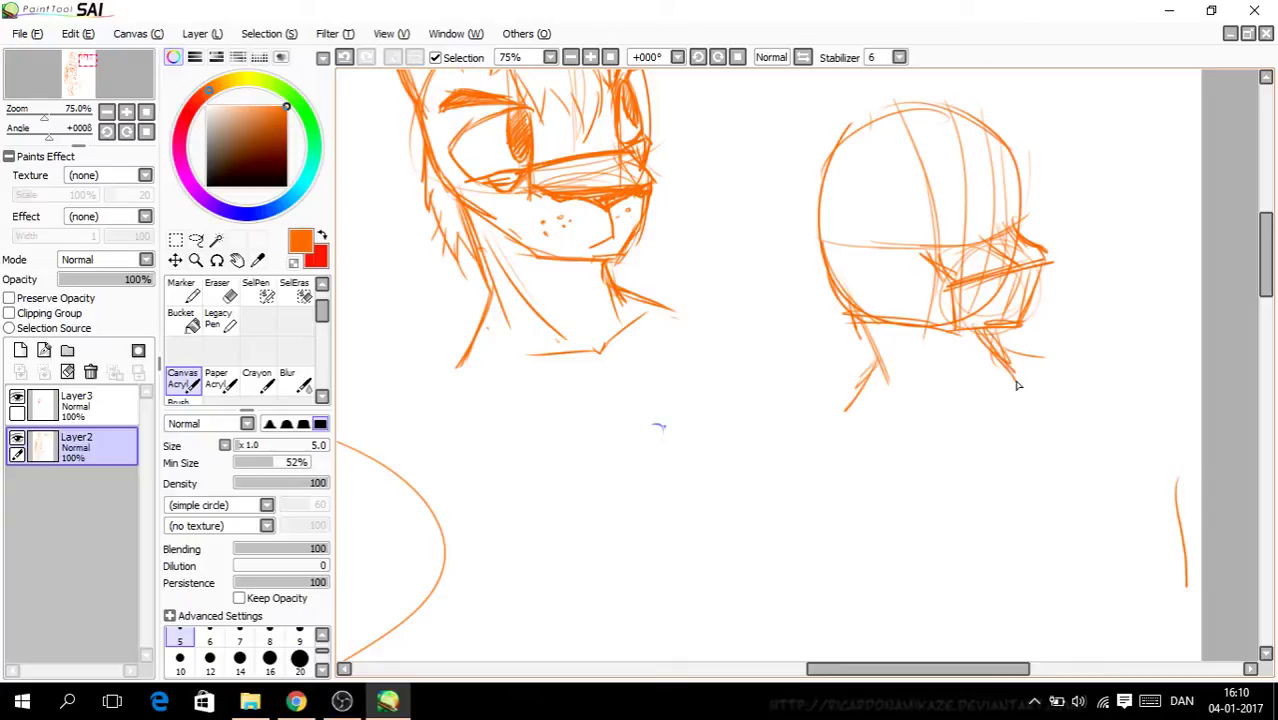
left_click_drag(882, 364, 844, 424)
left_click_drag(885, 336, 965, 428)
Step: Draw the third head's large arched near eye on the eye line and a thick slanted eyebrow above it
left_click_drag(1268, 265, 1268, 255)
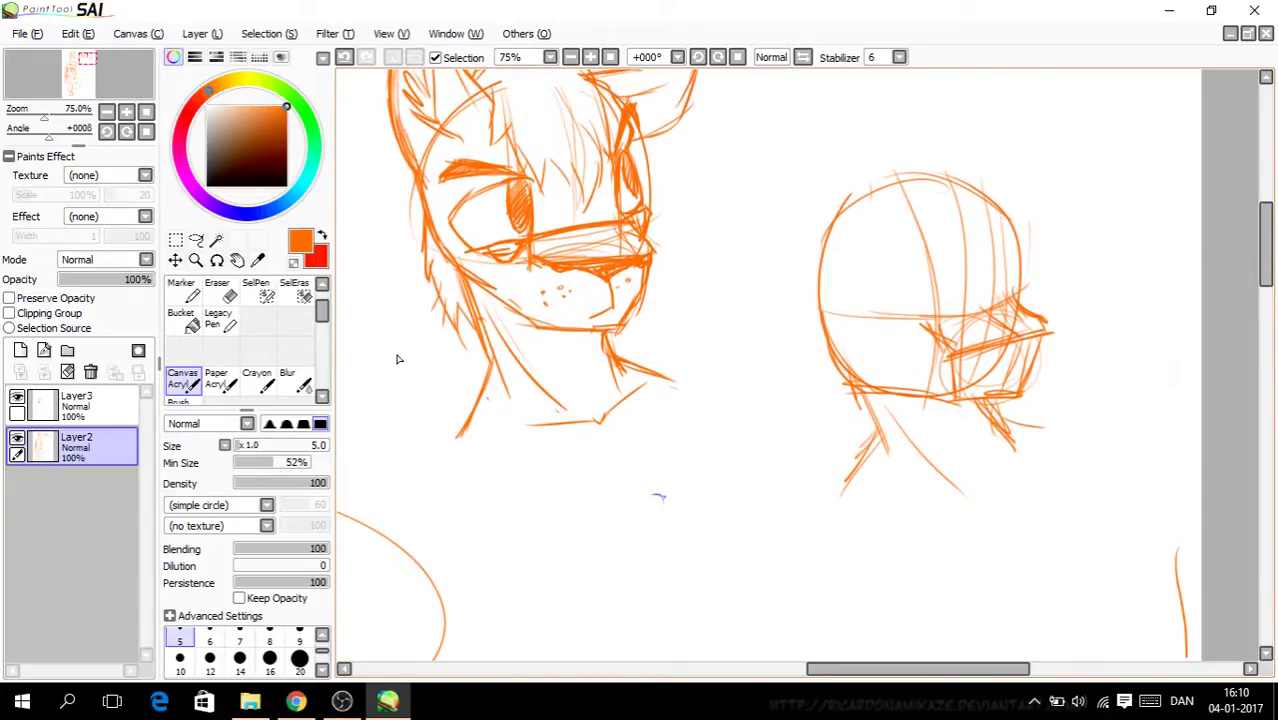
key("ctrl+plus")
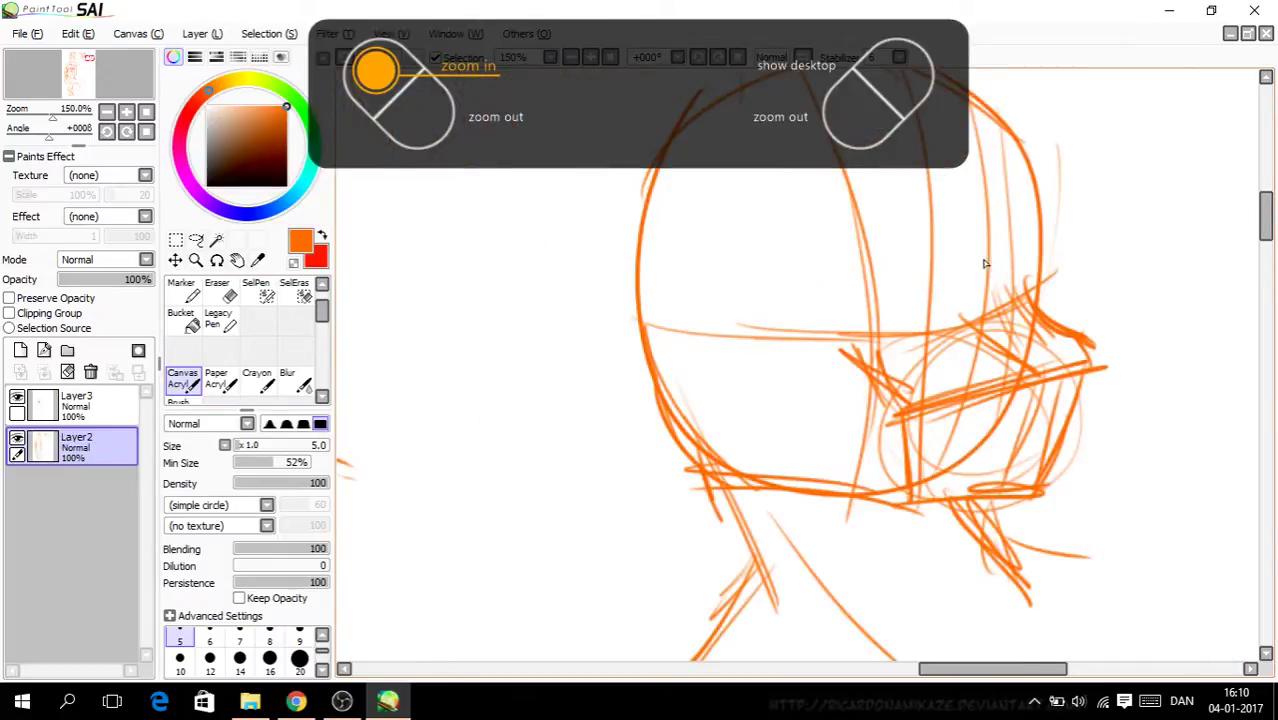
mouse_move(682, 353)
left_mouse_down()
mouse_move(807, 357)
mouse_move(743, 350)
mouse_move(745, 228)
mouse_move(790, 172)
mouse_move(852, 214)
mouse_move(866, 372)
mouse_move(845, 194)
left_mouse_up()
left_click_drag(852, 238, 802, 174)
mouse_move(692, 211)
left_mouse_down()
mouse_move(785, 140)
mouse_move(818, 82)
mouse_move(712, 195)
mouse_move(843, 108)
left_mouse_up()
left_click_drag(1266, 232, 1266, 227)
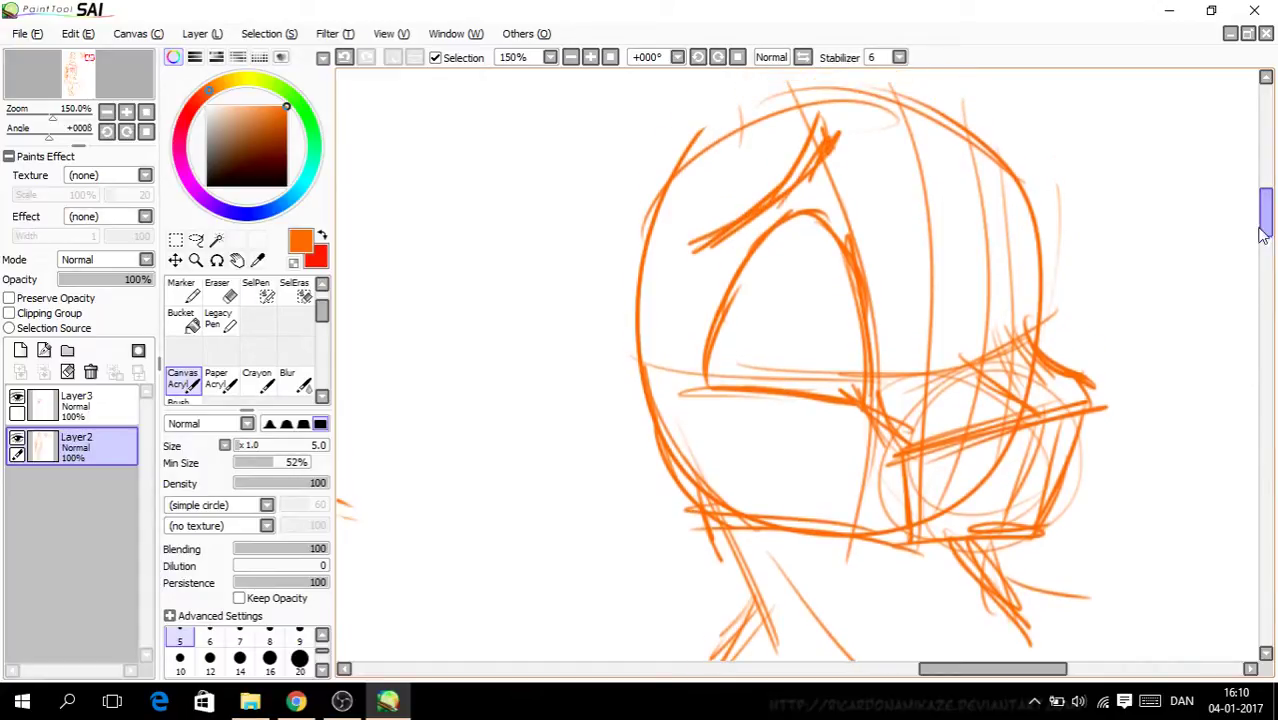
Step: Draw the third head's far eye contour along the face edge and a short thick eyebrow above it
left_click_drag(1022, 668, 1043, 668)
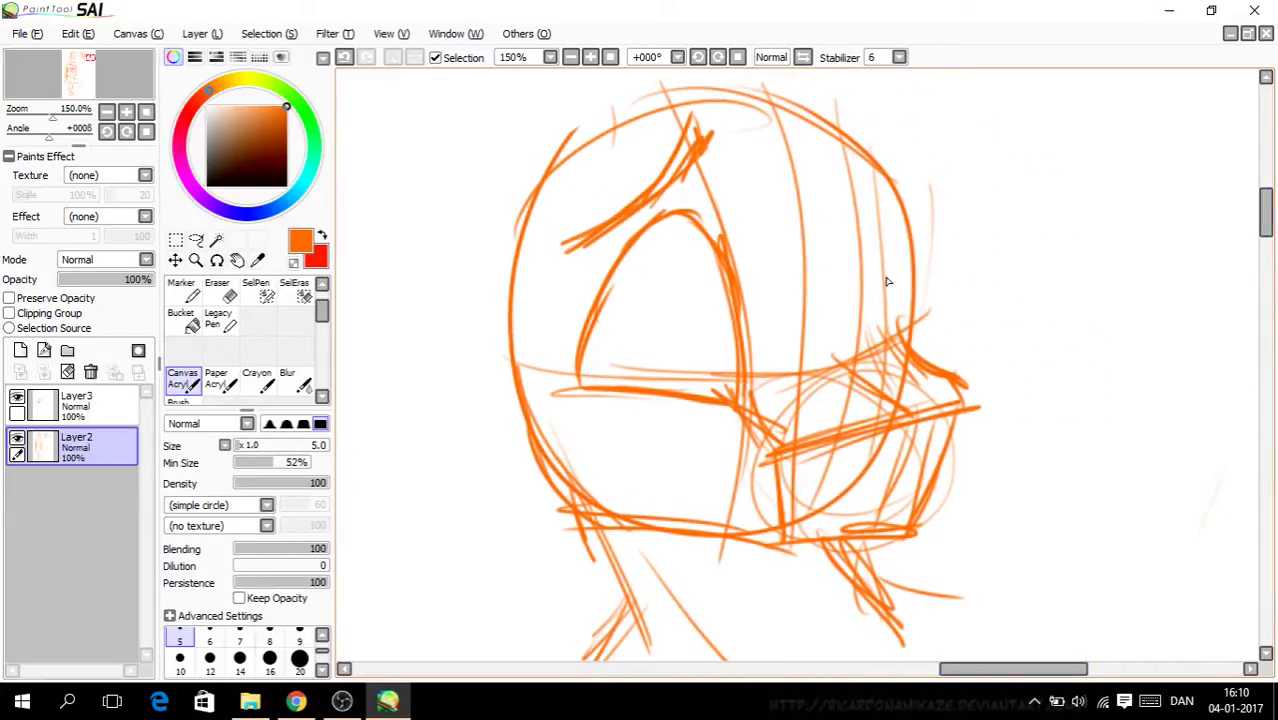
mouse_move(878, 309)
left_mouse_down()
mouse_move(884, 230)
mouse_move(862, 163)
left_mouse_up()
mouse_move(900, 330)
left_mouse_down()
mouse_move(886, 222)
mouse_move(840, 148)
mouse_move(897, 230)
left_mouse_up()
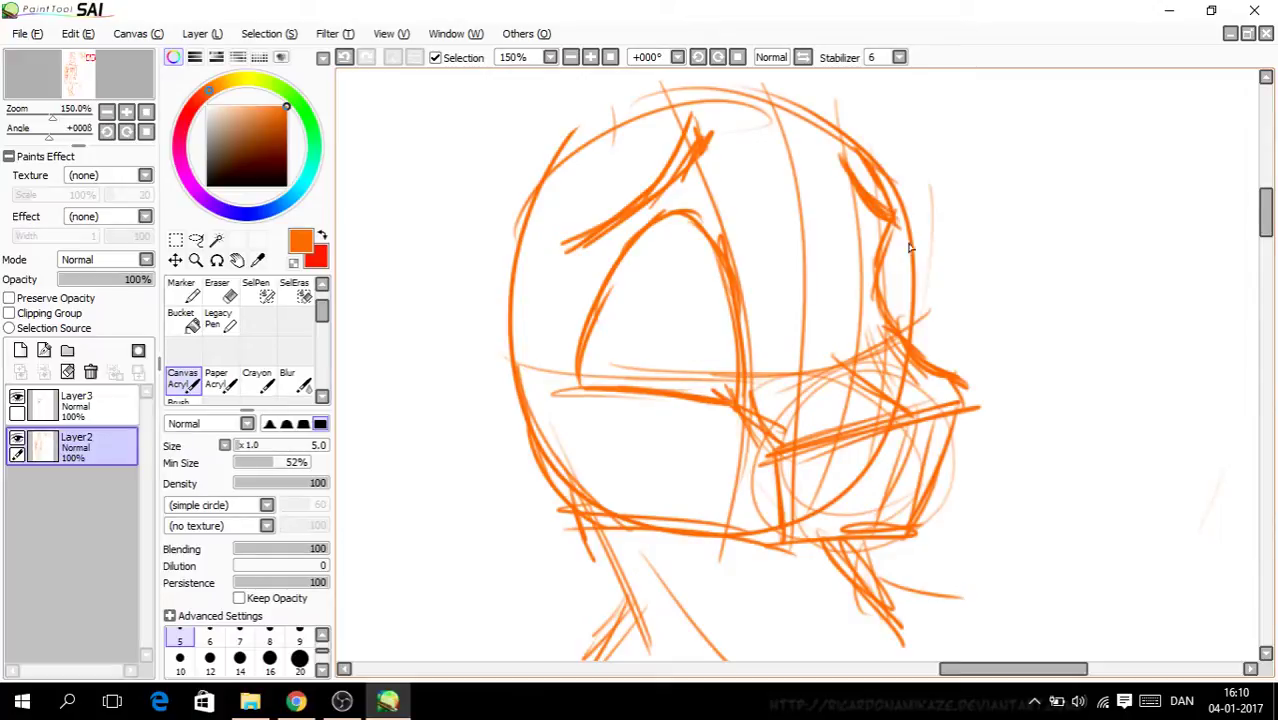
Step: Strengthen the nose line and muzzle front, and erase the construction lines inside the muzzle
mouse_move(958, 668)
left_mouse_down()
mouse_move(876, 670)
mouse_move(953, 670)
mouse_move(961, 690)
left_mouse_up()
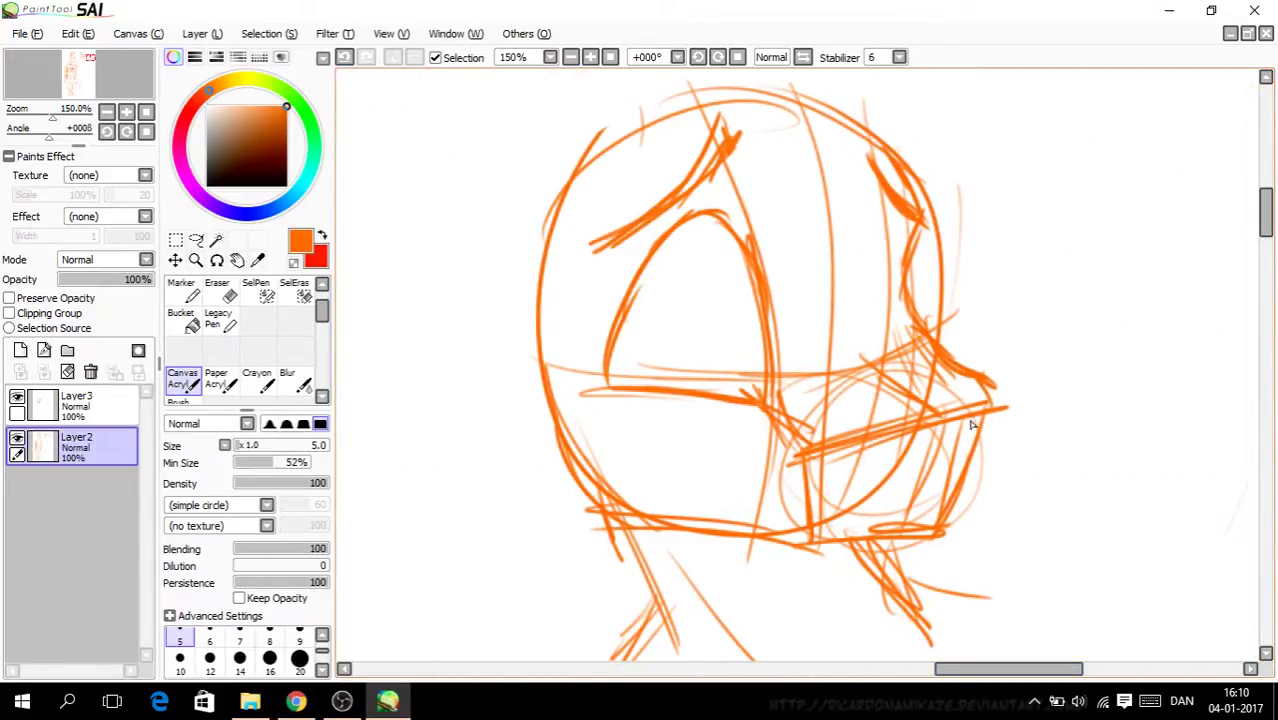
mouse_move(802, 441)
left_mouse_down()
mouse_move(1006, 405)
mouse_move(950, 524)
left_mouse_up()
left_click_drag(990, 412, 943, 500)
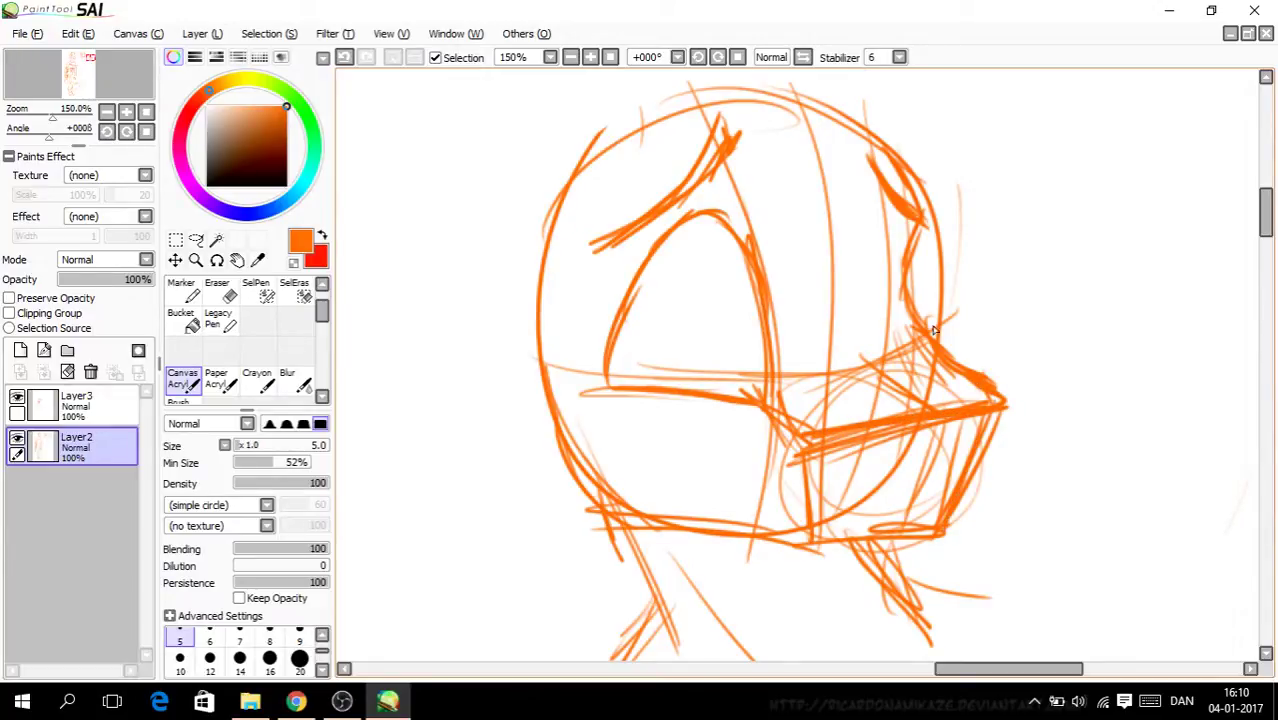
left_click(217, 290)
mouse_move(846, 470)
left_mouse_down()
mouse_move(855, 452)
mouse_move(930, 418)
mouse_move(807, 517)
mouse_move(876, 486)
left_mouse_up()
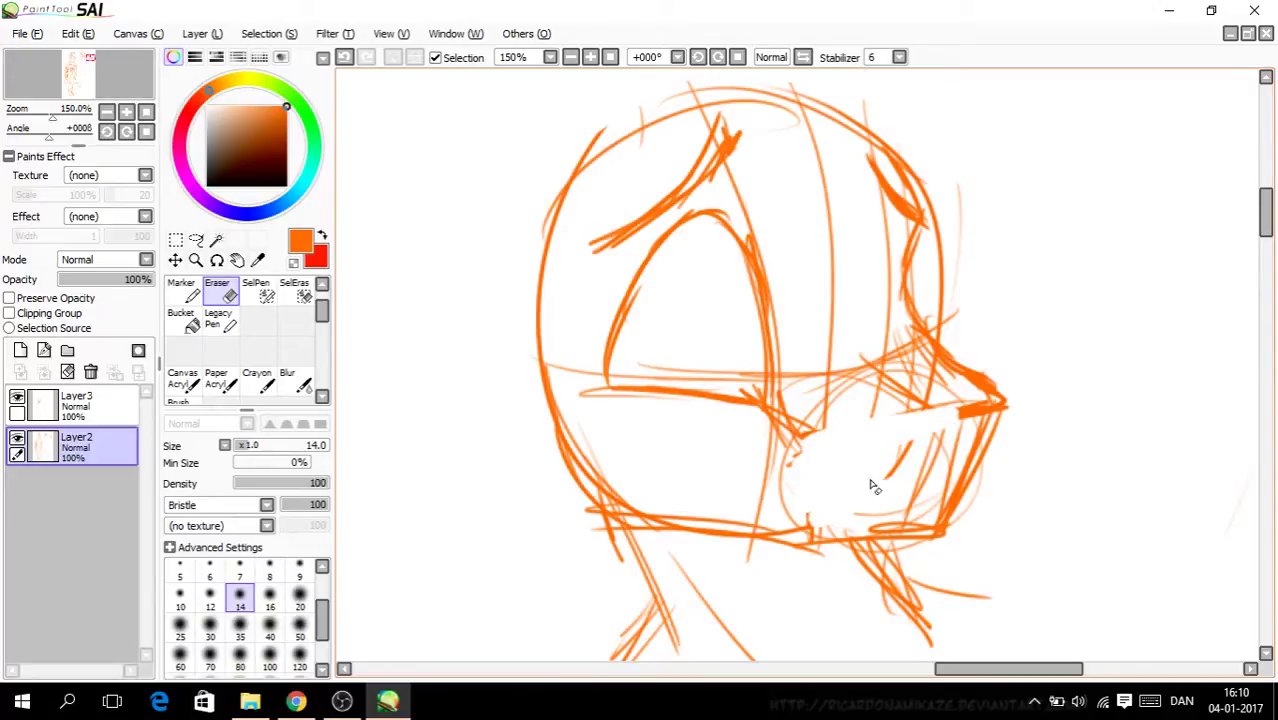
Step: Redraw the line from the near eye to the nose tip, darken the muzzle front and add a slanted inner line
left_click(184, 378)
mouse_move(998, 415)
left_mouse_down()
mouse_move(888, 426)
mouse_move(850, 530)
left_mouse_up()
left_click_drag(888, 428, 848, 528)
mouse_move(779, 416)
left_mouse_down()
mouse_move(1005, 405)
mouse_move(987, 436)
mouse_move(897, 430)
left_mouse_up()
mouse_move(981, 438)
left_mouse_down()
mouse_move(1000, 415)
mouse_move(948, 518)
mouse_move(925, 535)
left_mouse_up()
Step: Try a curled mouth line running from the cheek to the muzzle front, and undo it
left_click_drag(742, 440, 818, 472)
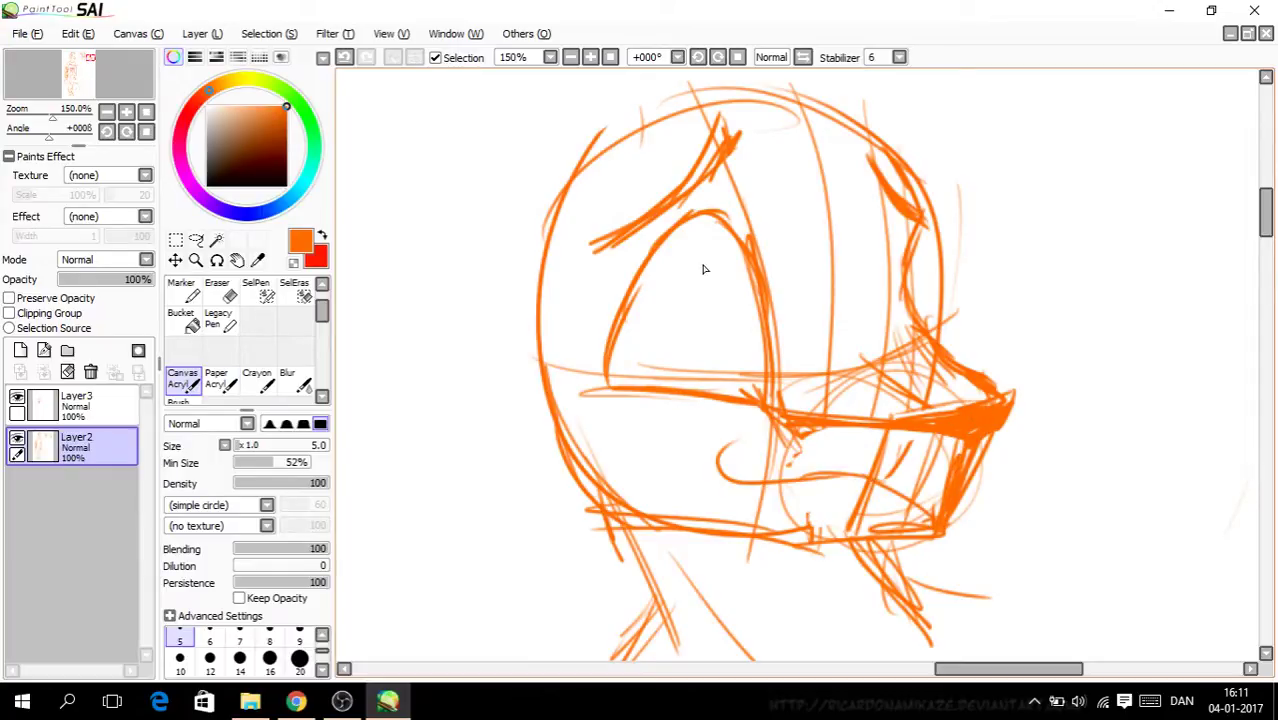
key("ctrl+z")
key("ctrl+z")
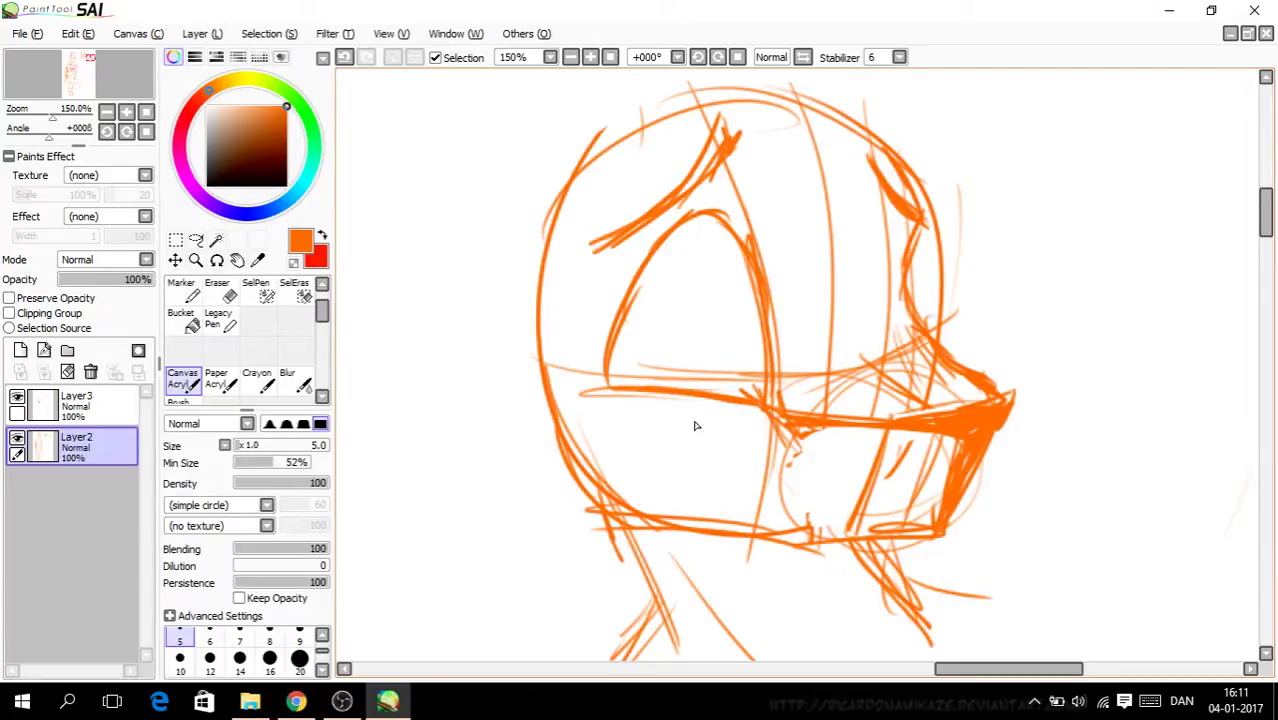
Step: Try slanted mouth lines from the cheek down to the chin, and undo them all
mouse_move(870, 487)
left_mouse_down()
mouse_move(720, 435)
mouse_move(674, 440)
mouse_move(745, 444)
mouse_move(698, 443)
mouse_move(886, 512)
left_mouse_up()
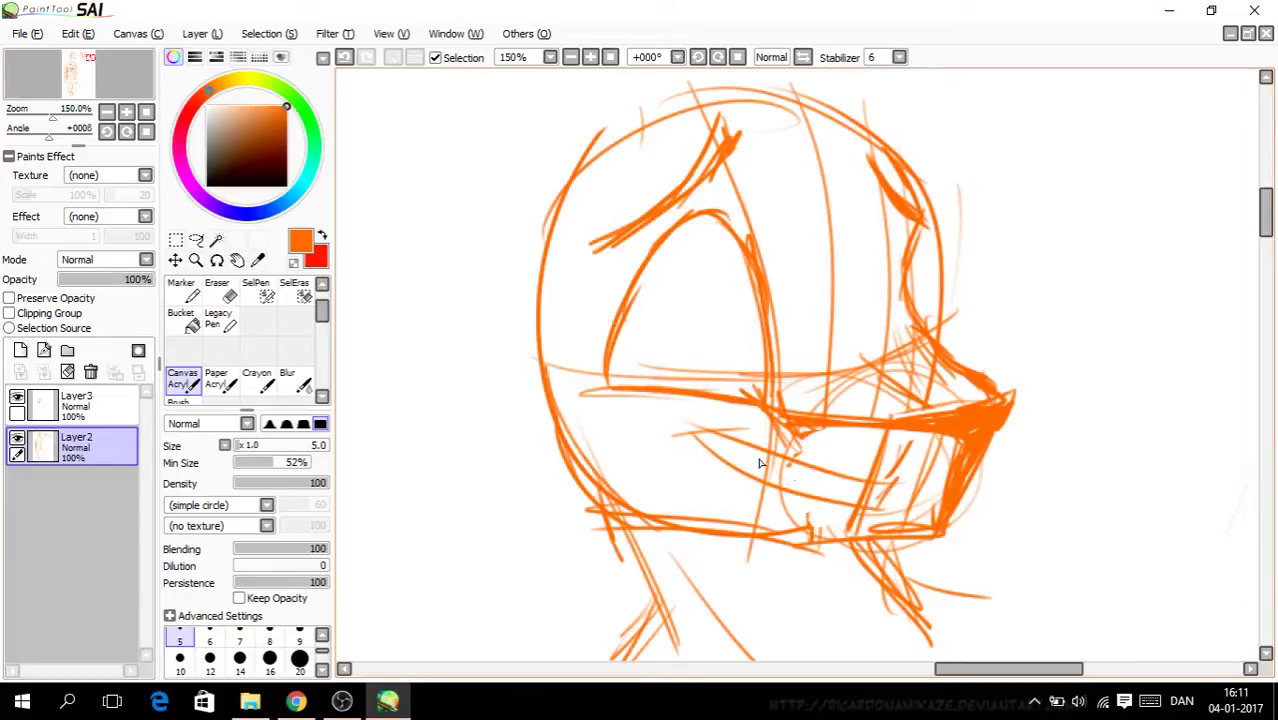
key("ctrl+z")
key("ctrl+z")
mouse_move(712, 432)
left_mouse_down()
mouse_move(799, 506)
mouse_move(850, 515)
left_mouse_up()
key("ctrl+z")
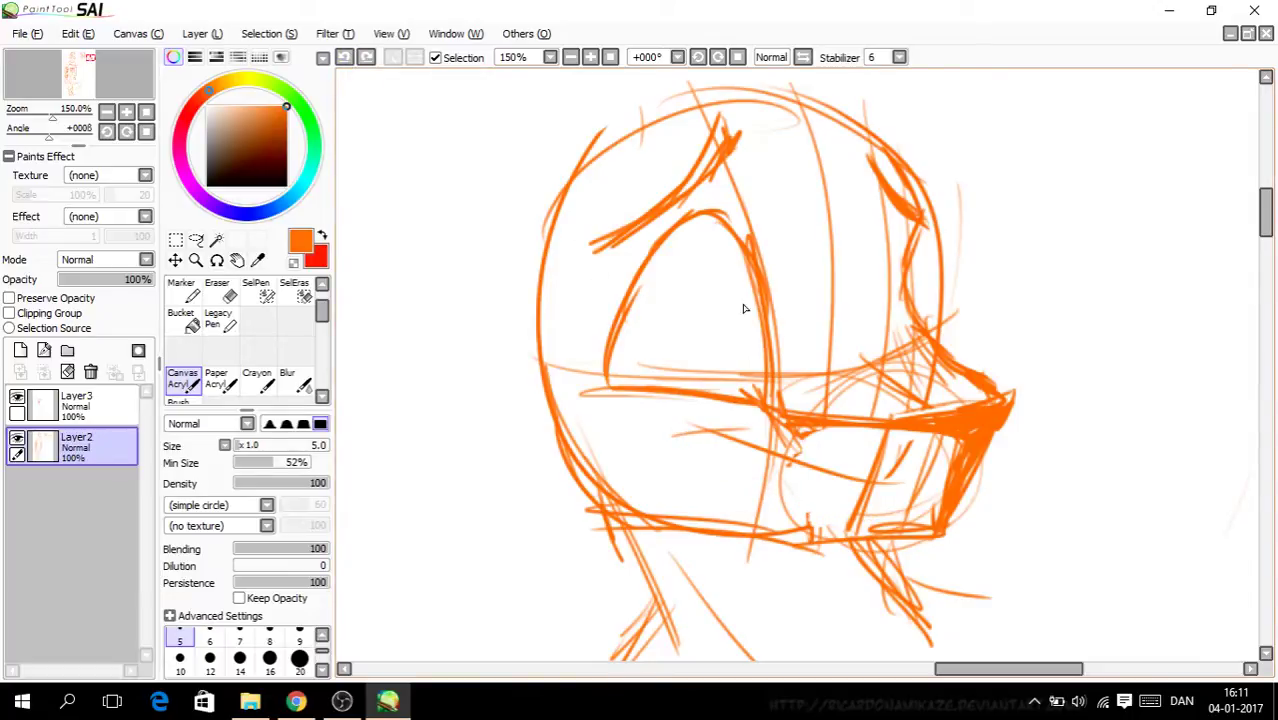
left_click(344, 57)
left_click(344, 57)
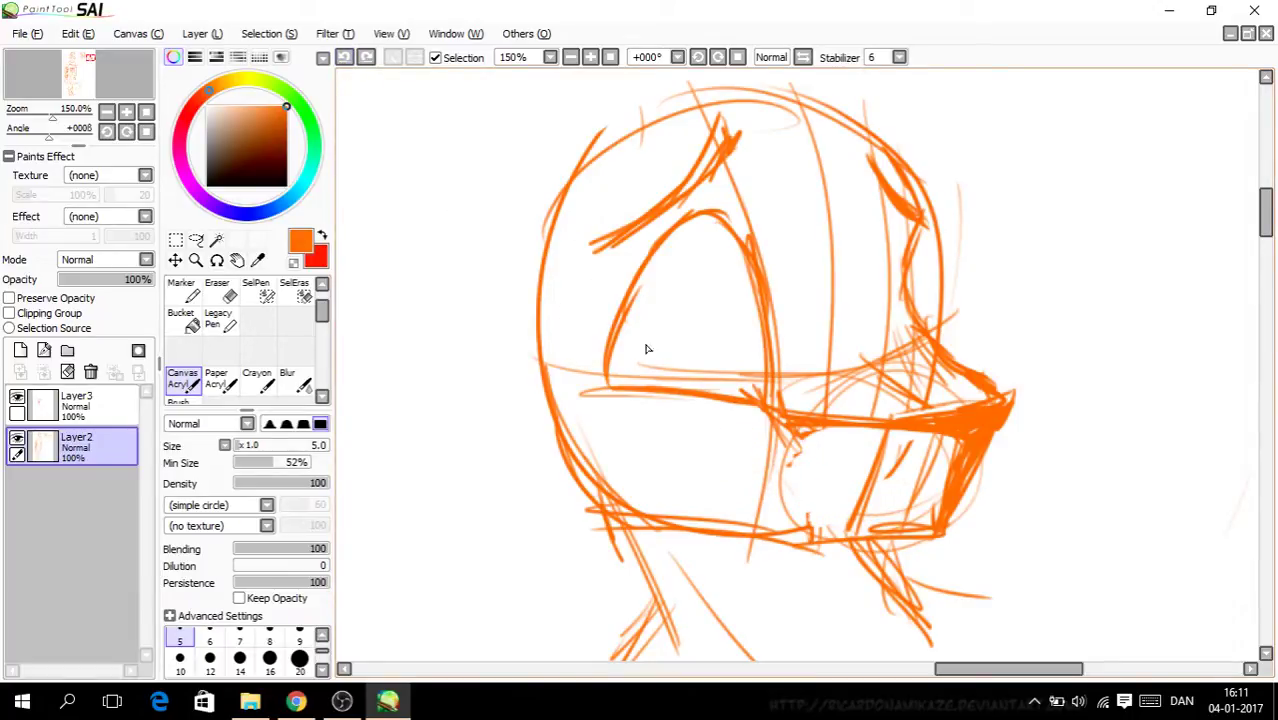
Step: Draw a slanted open mouth from the cheek down to the chin and outline an oval pupil in the near eye
mouse_move(642, 411)
left_mouse_down()
mouse_move(692, 416)
mouse_move(855, 505)
left_mouse_up()
left_click_drag(688, 409, 822, 524)
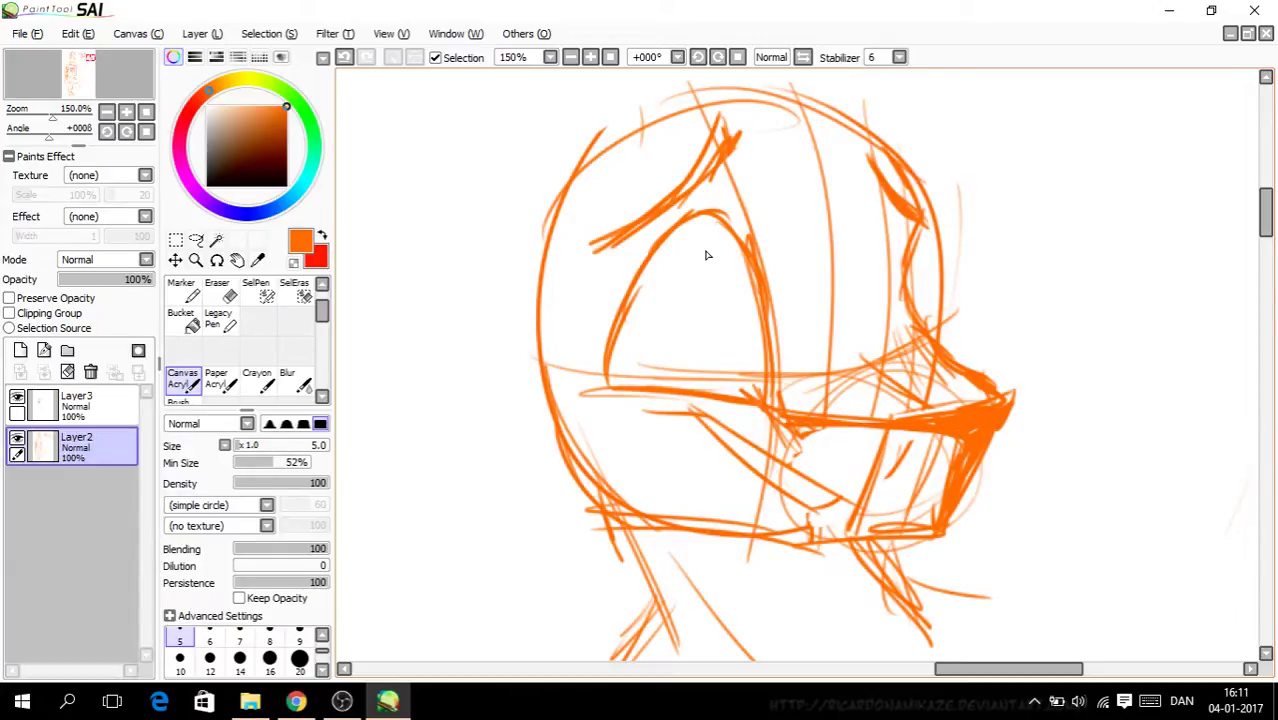
mouse_move(714, 216)
left_mouse_down()
mouse_move(706, 305)
mouse_move(702, 294)
mouse_move(719, 308)
mouse_move(740, 249)
left_mouse_up()
scroll(731, 284, "down", 3)
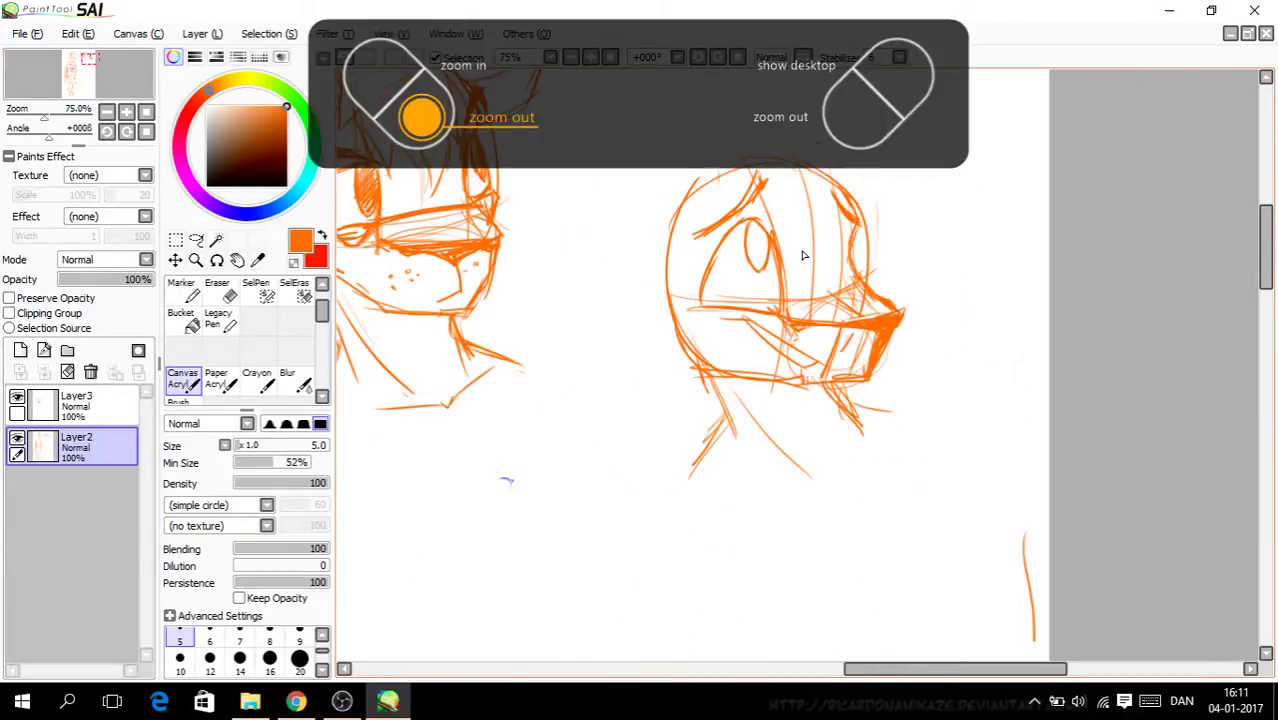
scroll(700, 240, "up", 5)
Step: Thicken the near pupil's outline and fill it with diagonal hatching
left_click_drag(700, 201, 690, 264)
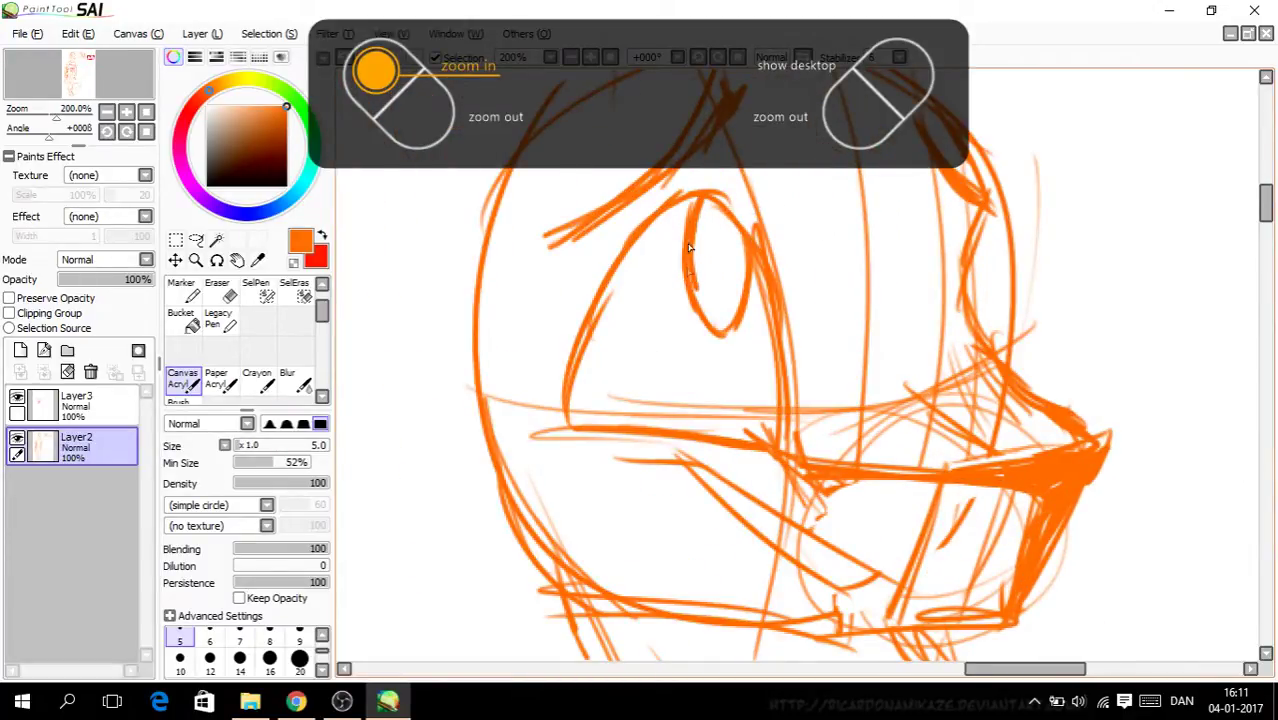
mouse_move(704, 307)
left_mouse_down()
mouse_move(721, 333)
mouse_move(747, 259)
left_mouse_up()
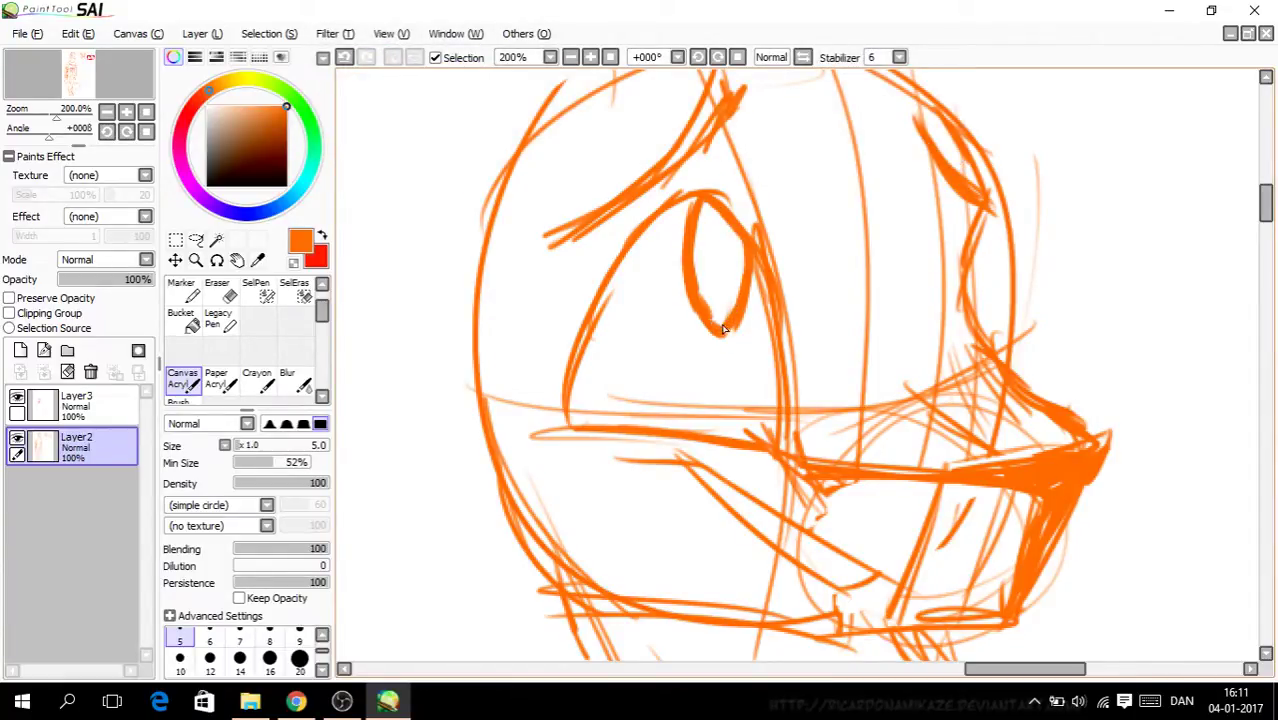
mouse_move(719, 212)
left_mouse_down()
mouse_move(707, 266)
mouse_move(728, 292)
mouse_move(746, 285)
left_mouse_up()
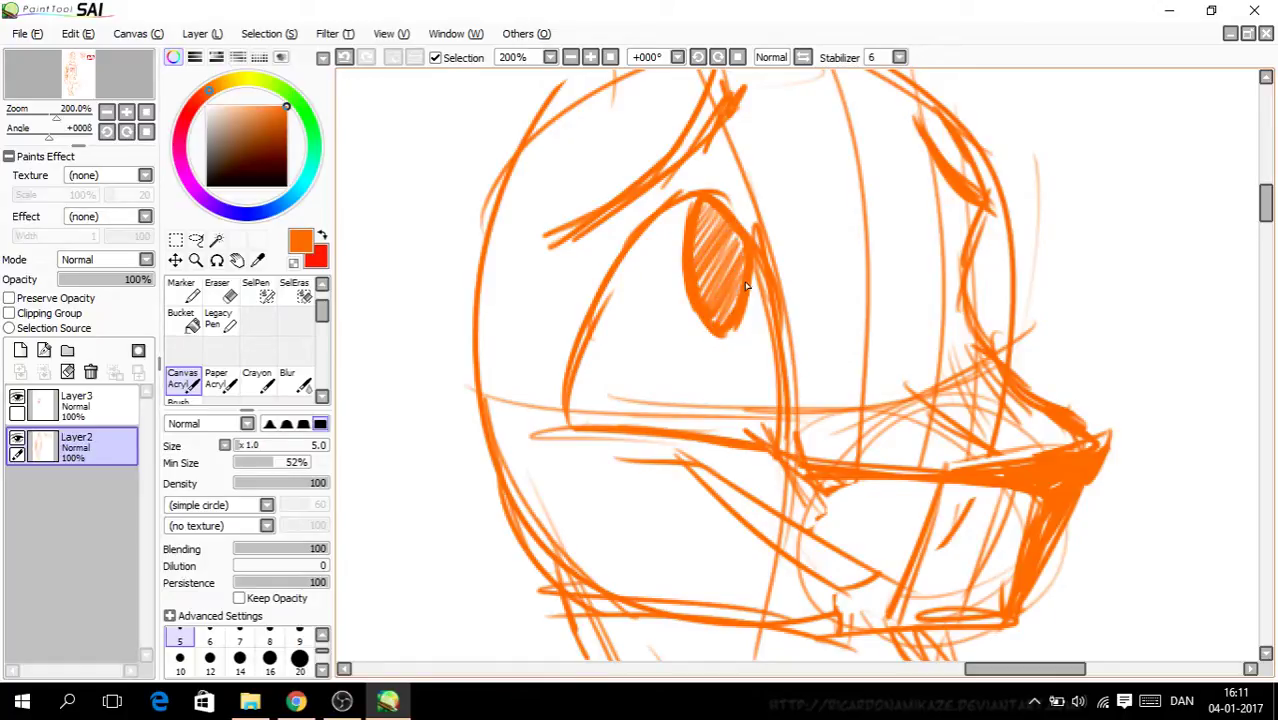
scroll(738, 352, "down", 2)
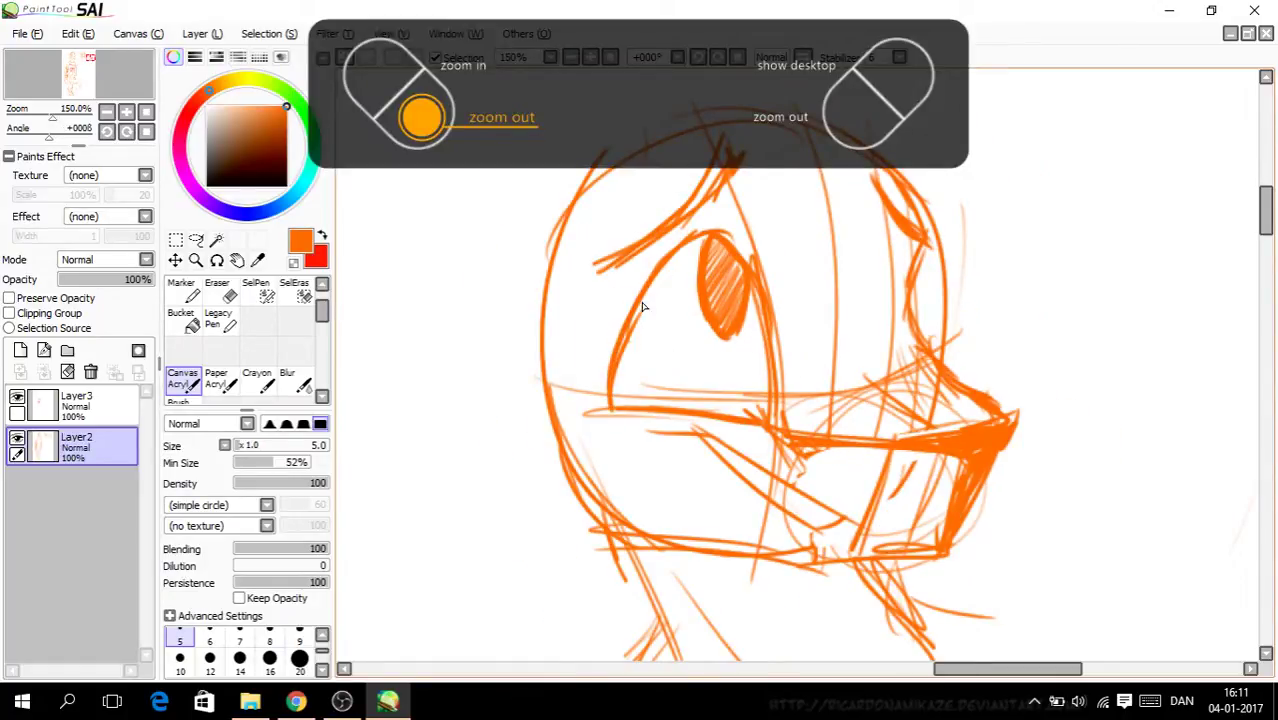
Step: Strengthen the muzzle's upper edge up to the near eye, and erase the muzzle front and the lower nose line
left_click_drag(930, 358, 770, 422)
scroll(805, 305, "down", 2)
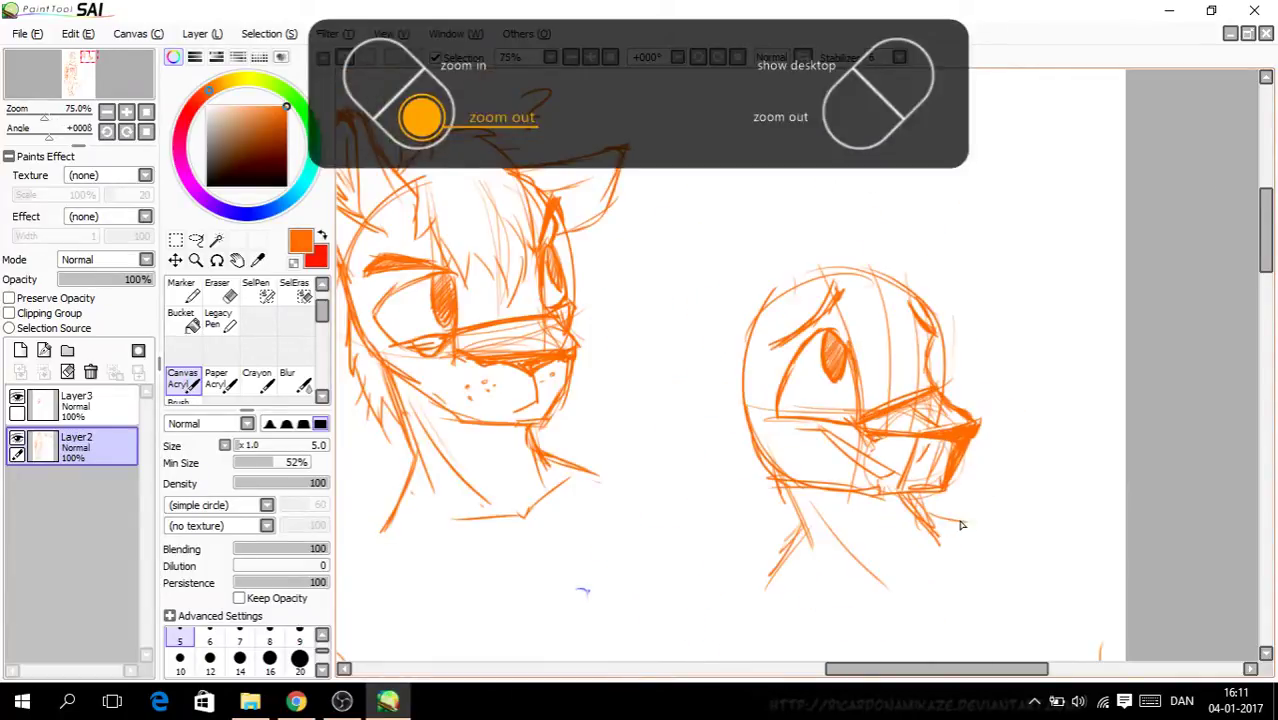
left_click(222, 292)
scroll(1018, 460, "up", 2)
mouse_move(856, 438)
left_mouse_down()
mouse_move(941, 429)
mouse_move(854, 506)
mouse_move(817, 490)
mouse_move(801, 459)
mouse_move(831, 437)
mouse_move(889, 457)
mouse_move(850, 485)
left_mouse_up()
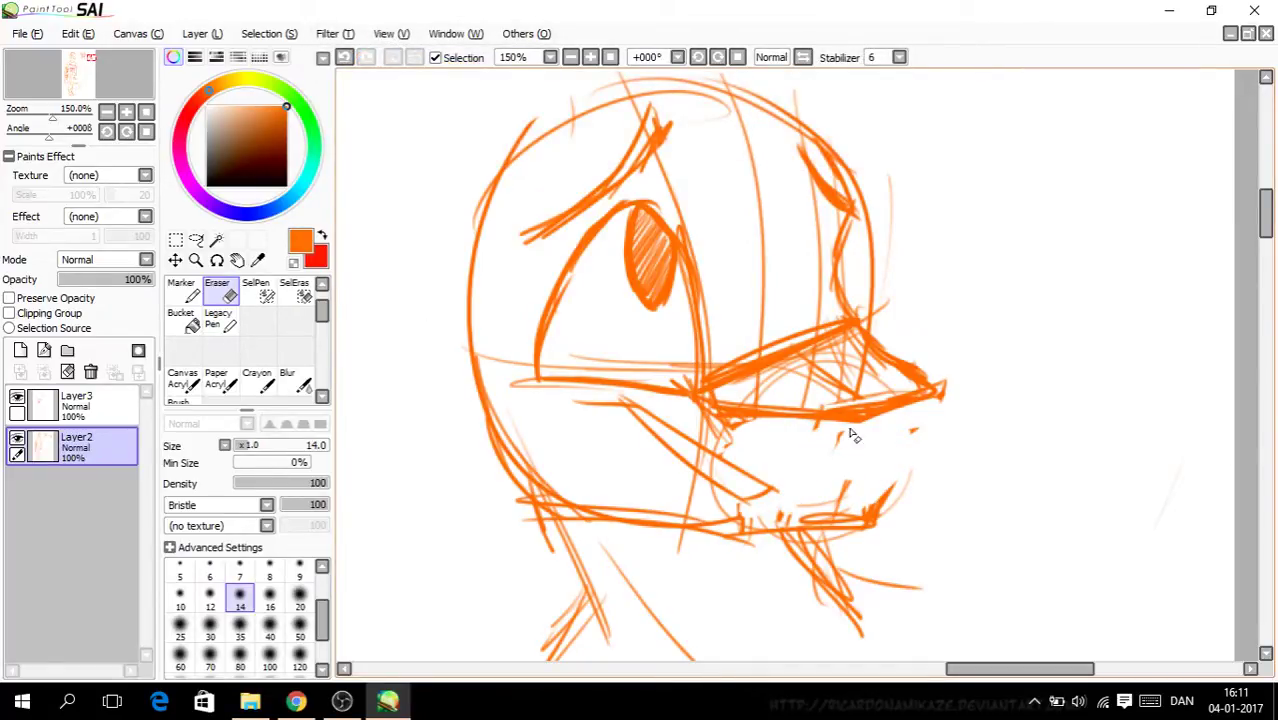
mouse_move(810, 435)
left_mouse_down()
mouse_move(820, 432)
mouse_move(750, 412)
left_mouse_up()
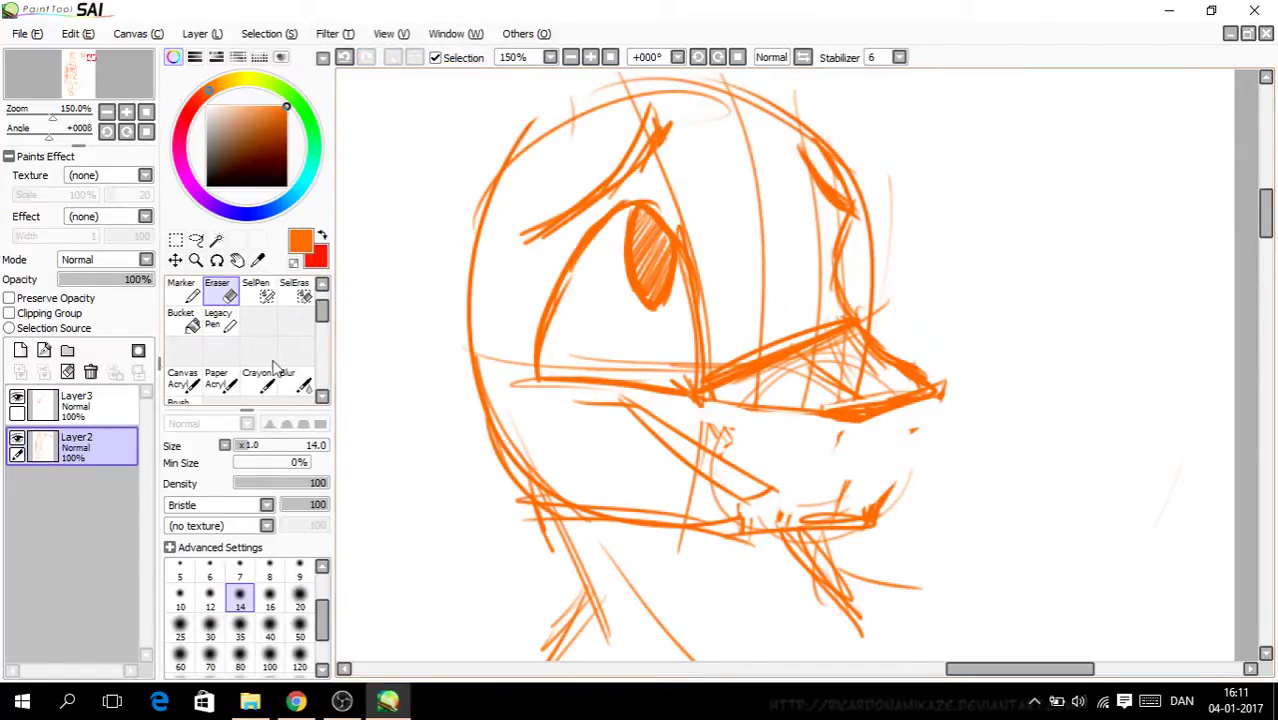
mouse_move(826, 428)
left_mouse_down()
mouse_move(880, 405)
mouse_move(830, 428)
mouse_move(790, 419)
left_mouse_up()
Step: Redraw the muzzle as an angular box with a near vertical edge, a slanted nose edge and a far front edge
left_click(183, 378)
mouse_move(692, 379)
left_mouse_down()
mouse_move(779, 439)
mouse_move(935, 395)
mouse_move(782, 440)
mouse_move(776, 526)
left_mouse_up()
left_click_drag(932, 392, 878, 530)
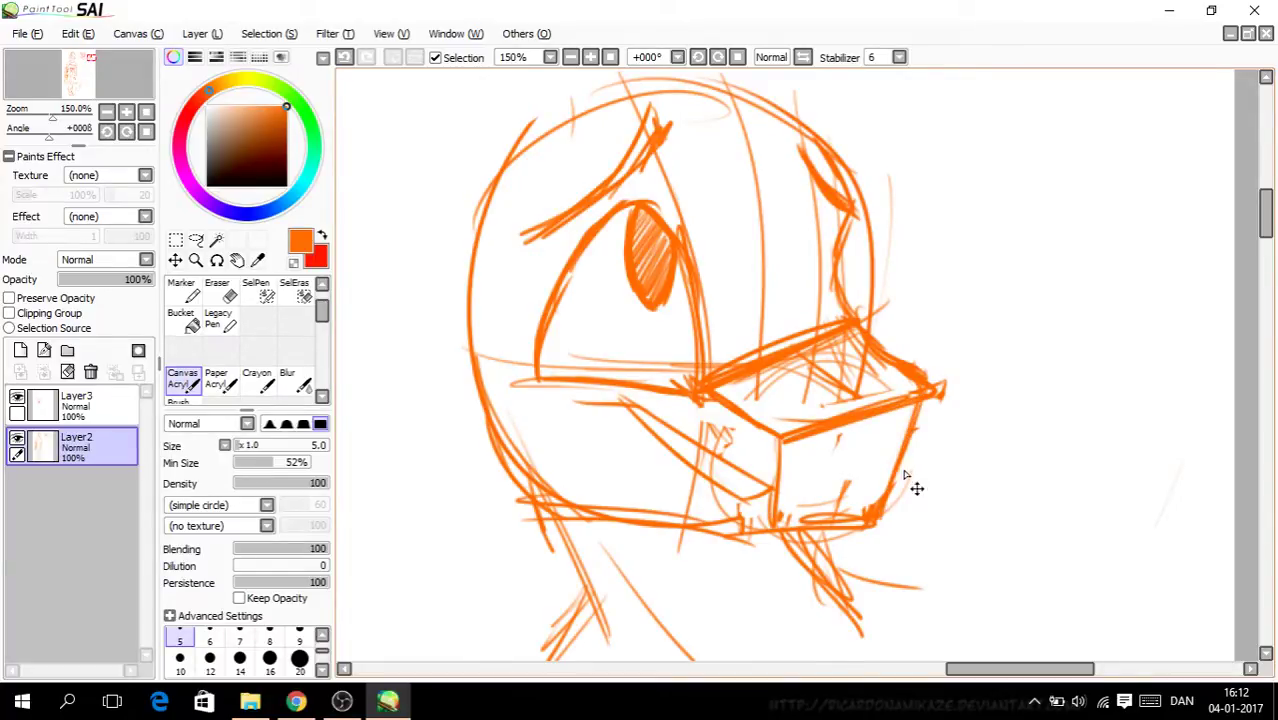
Step: Darken the muzzle's upper front edge into a nose shape with a downward point and refine the edges around it
key("ctrl+plus")
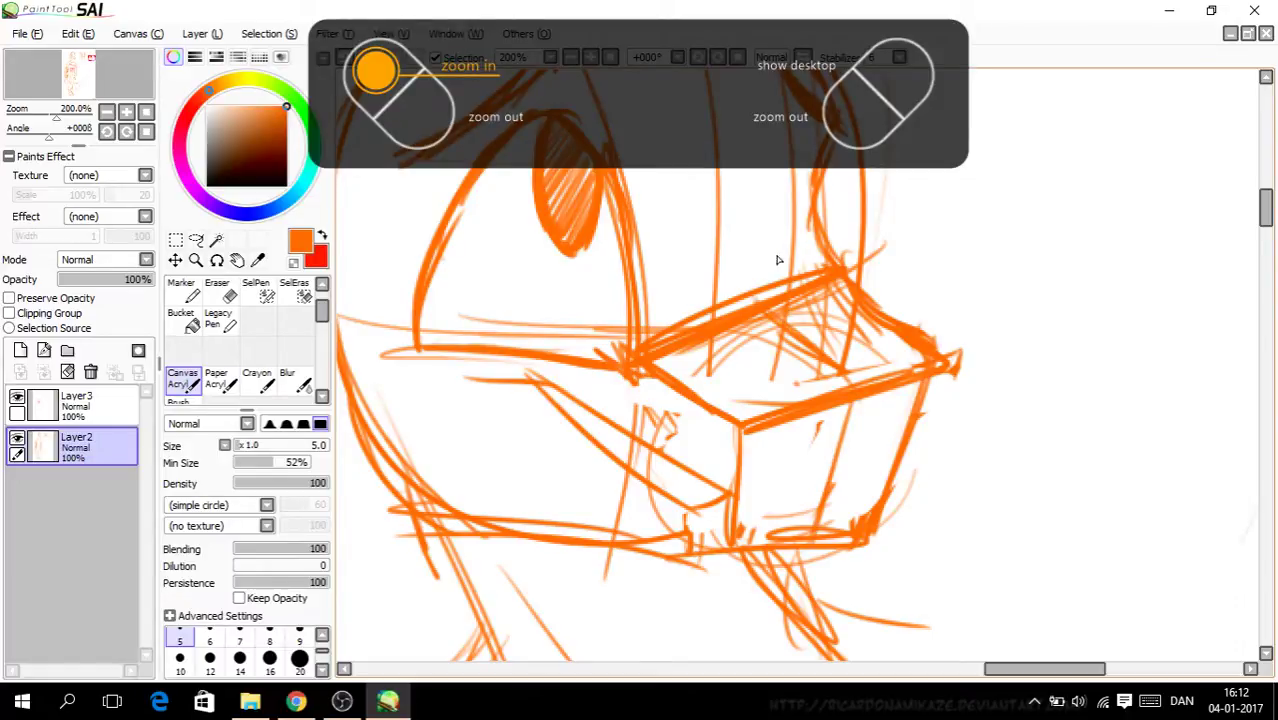
key("ctrl+plus")
mouse_move(800, 398)
left_mouse_down()
mouse_move(846, 417)
mouse_move(839, 460)
left_mouse_up()
mouse_move(894, 367)
left_mouse_down()
mouse_move(850, 432)
mouse_move(882, 370)
left_mouse_up()
mouse_move(840, 412)
left_mouse_down()
mouse_move(872, 374)
mouse_move(698, 432)
left_mouse_up()
mouse_move(842, 388)
left_mouse_down()
mouse_move(994, 318)
mouse_move(896, 372)
left_mouse_up()
mouse_move(940, 334)
left_mouse_down()
mouse_move(690, 410)
mouse_move(642, 374)
left_mouse_up()
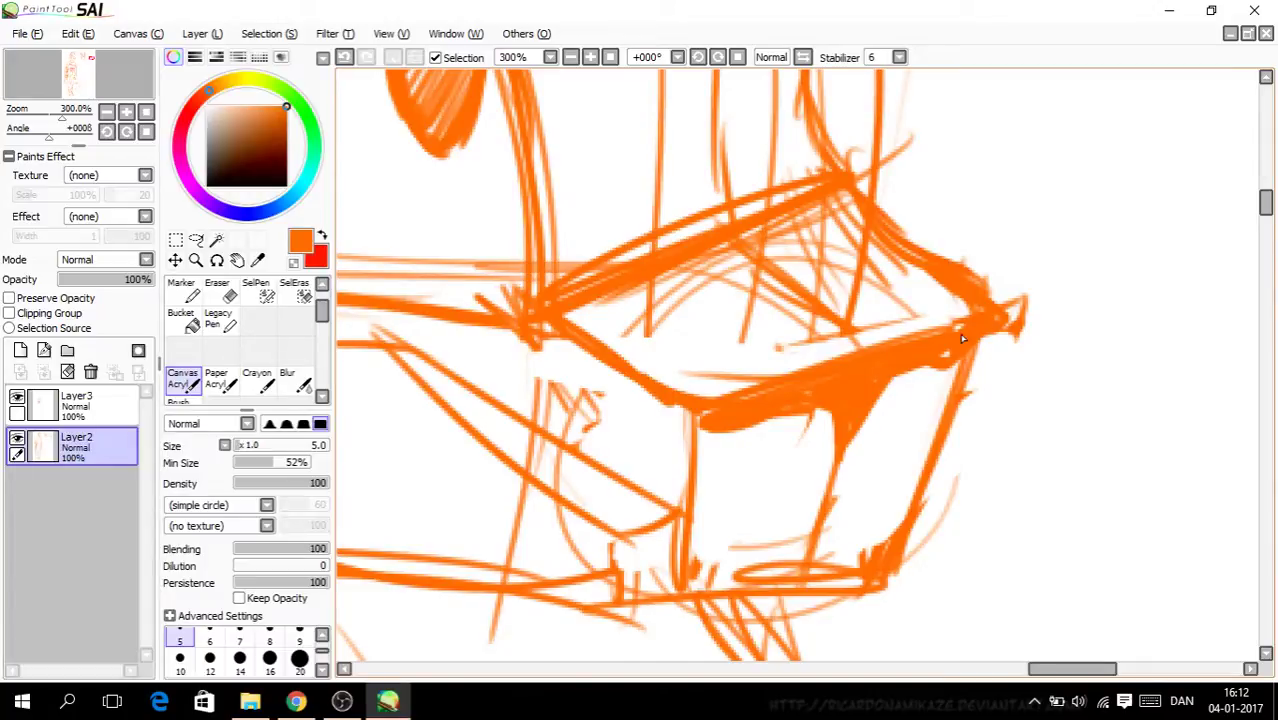
Step: Erase the line below the nose and the stray strokes inside the muzzle front above the chin
key("ctrl+minus")
key("ctrl+minus")
left_click(222, 293)
mouse_move(838, 449)
left_mouse_down()
mouse_move(859, 471)
mouse_move(831, 465)
mouse_move(830, 500)
mouse_move(856, 475)
left_mouse_up()
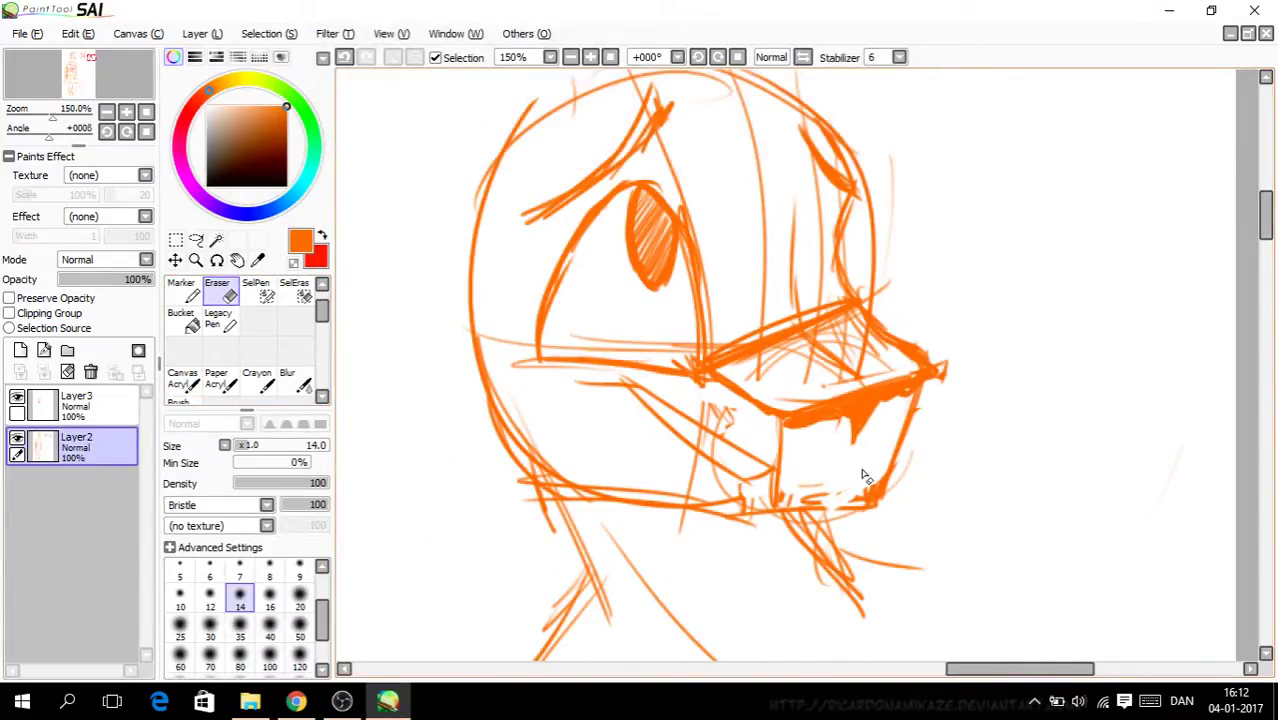
Step: Draw a new shoulder line behind the neck and another sloping away from beneath the chin
left_click(183, 378)
mouse_move(995, 668)
left_mouse_down()
mouse_move(913, 667)
mouse_move(973, 677)
left_mouse_up()
key("ctrl+minus")
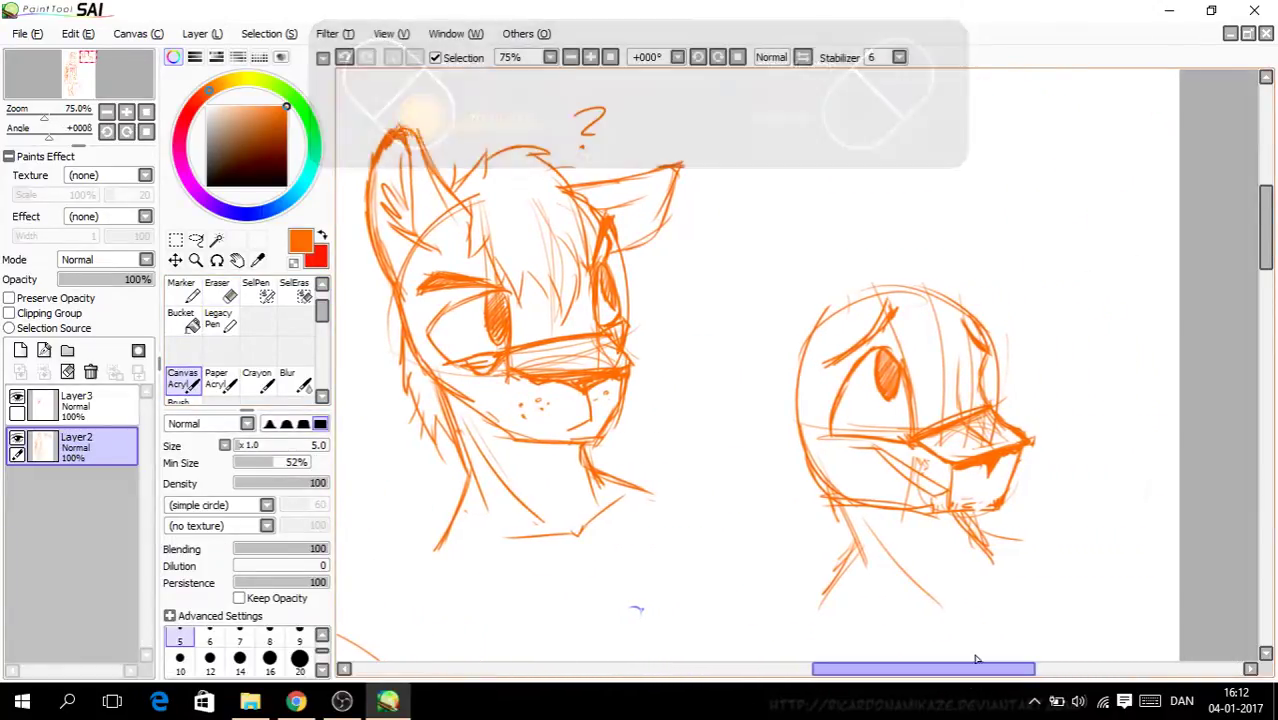
scroll(787, 371, "down", 2)
key("ctrl+plus")
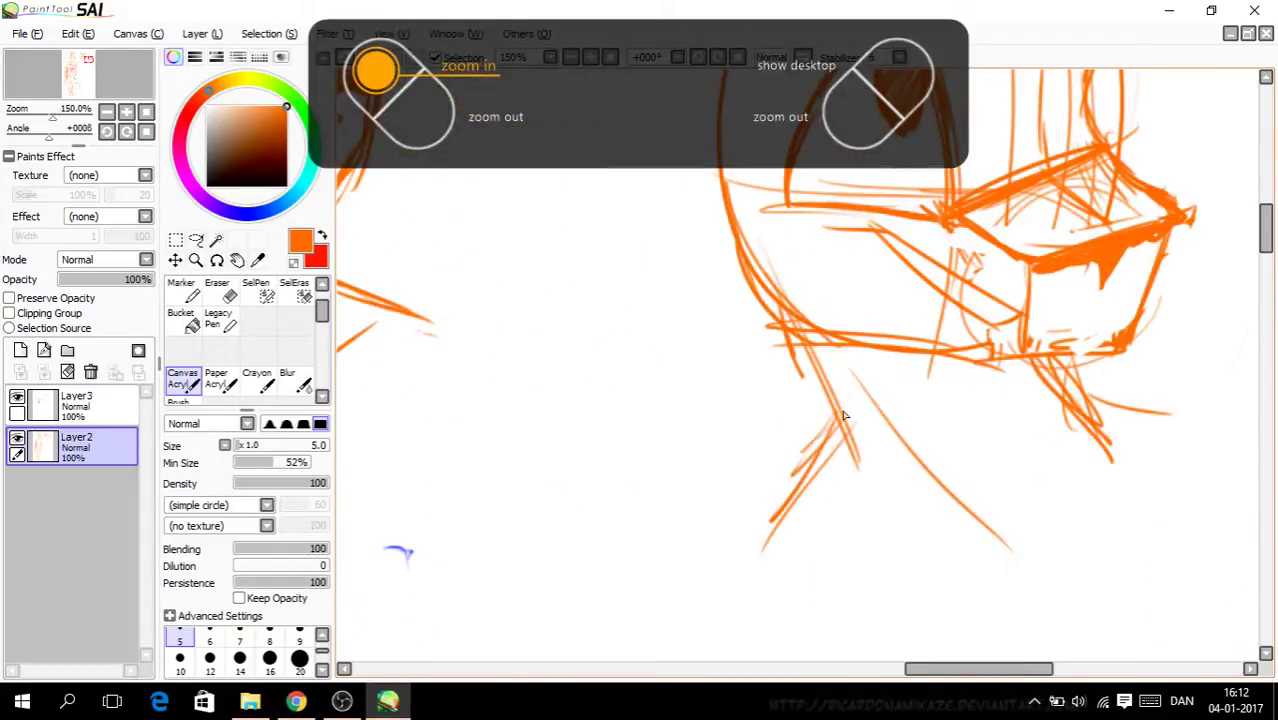
left_click_drag(826, 380, 766, 462)
left_click_drag(822, 386, 760, 502)
left_click_drag(786, 440, 758, 506)
left_click_drag(1085, 370, 1202, 410)
Step: Erase the old shoulder, neck and chest lines beneath the head
left_click(219, 292)
mouse_move(788, 504)
left_mouse_down()
mouse_move(757, 550)
mouse_move(853, 438)
mouse_move(879, 436)
mouse_move(925, 499)
mouse_move(878, 390)
mouse_move(951, 498)
mouse_move(1020, 557)
left_mouse_up()
mouse_move(1127, 442)
left_mouse_down()
mouse_move(1110, 410)
mouse_move(1023, 373)
mouse_move(1093, 448)
left_mouse_up()
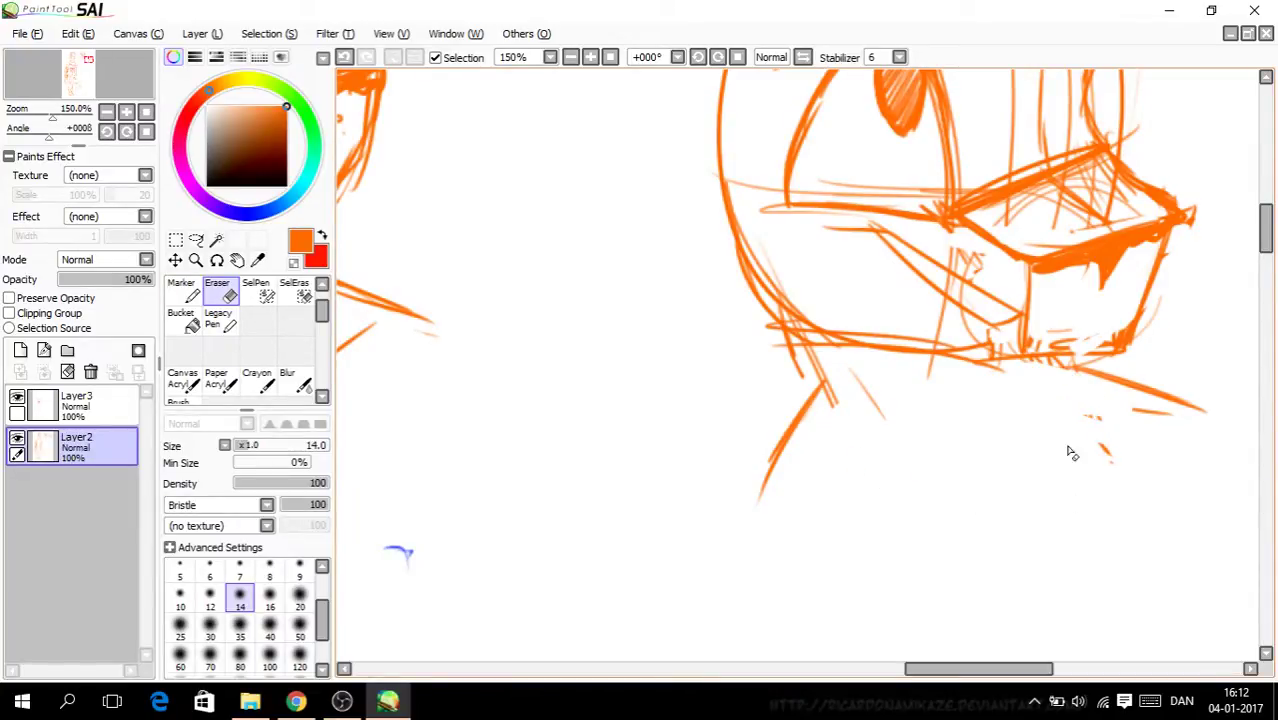
Step: Strengthen the underside of the chin and the back of the jaw line
left_click(183, 378)
left_click_drag(1100, 352, 1011, 360)
left_click_drag(818, 328, 897, 346)
left_click_drag(764, 318, 938, 343)
Step: Draw the front and back of the neck and an angled chest line closing off the bust
left_click_drag(1023, 380, 1045, 434)
left_click_drag(814, 352, 856, 455)
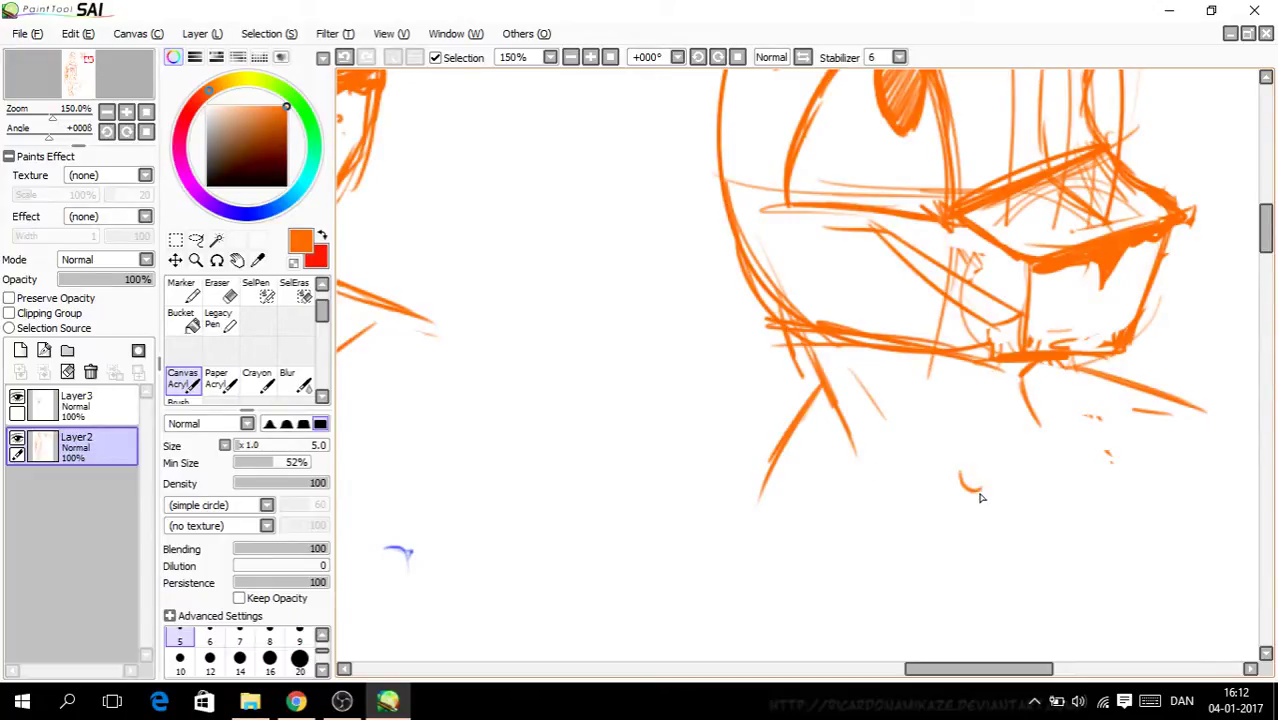
mouse_move(1108, 420)
left_mouse_down()
mouse_move(956, 479)
mouse_move(818, 474)
left_mouse_up()
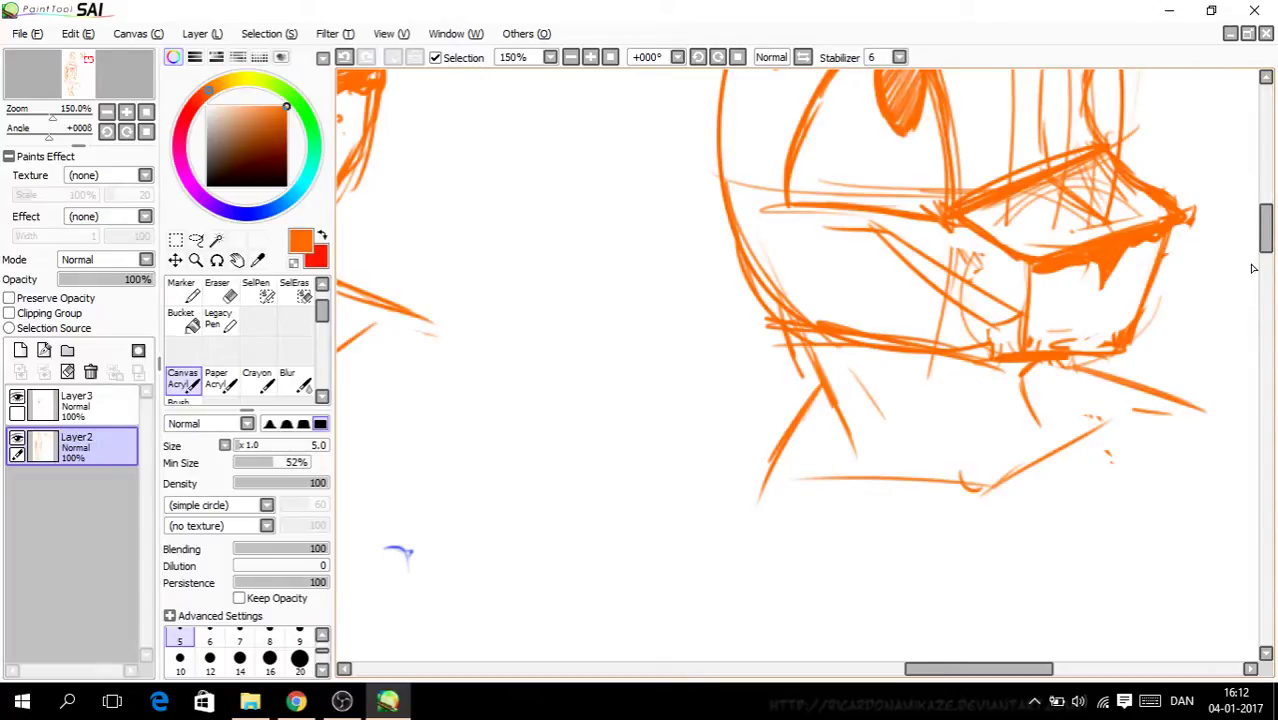
Step: Redraw the muzzle's lower edge slanting up from the chin to the front, and erase the old lower lines
left_click_drag(1276, 233, 1274, 214)
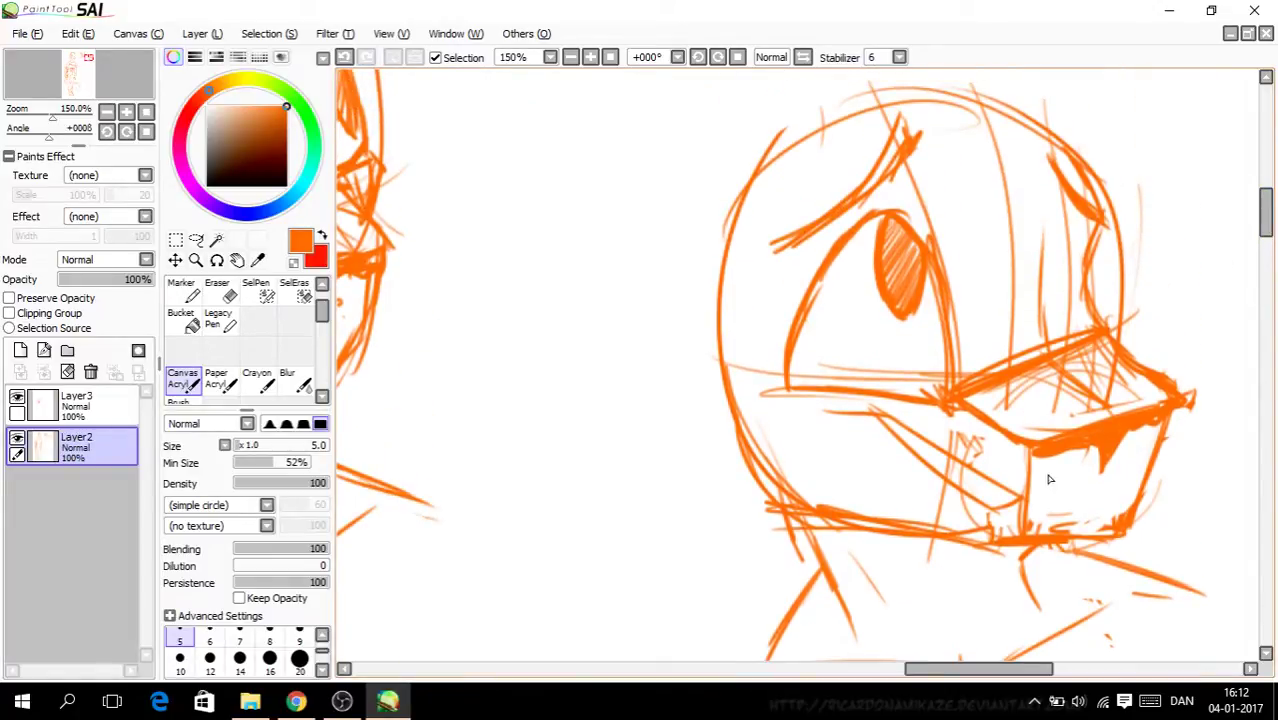
left_click_drag(964, 685, 980, 680)
key("minus")
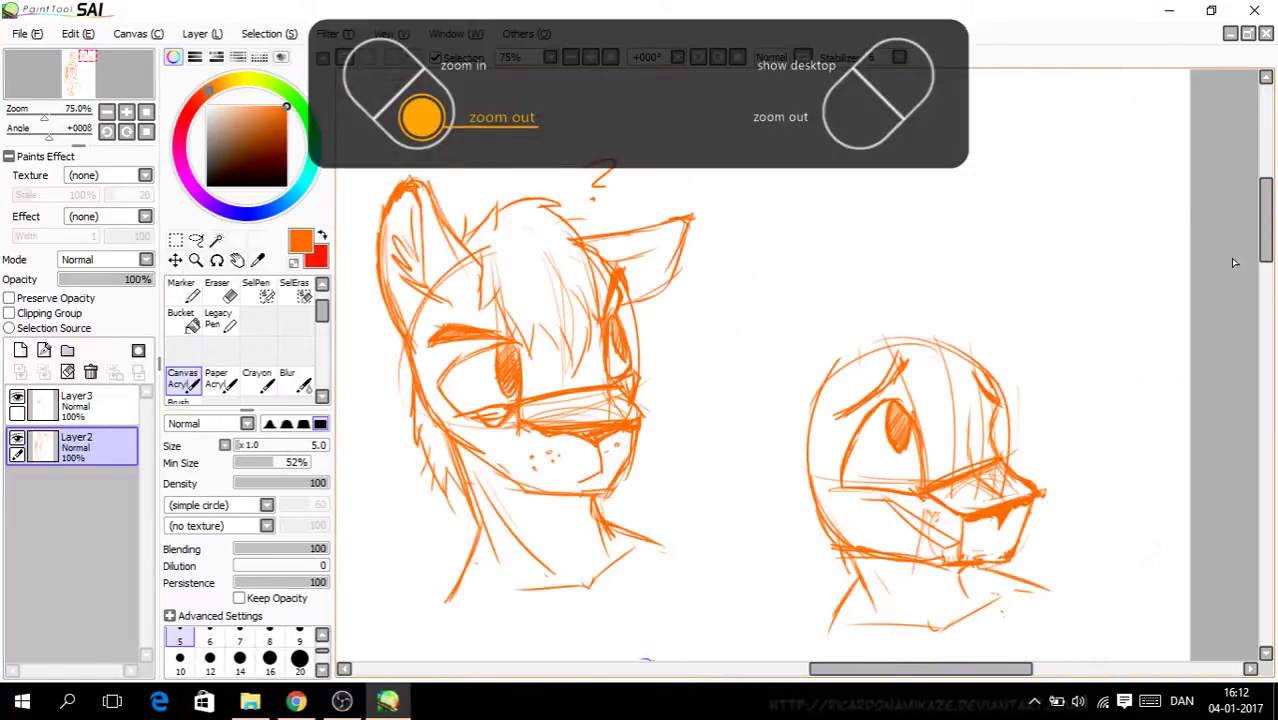
left_click_drag(1264, 248, 1268, 268)
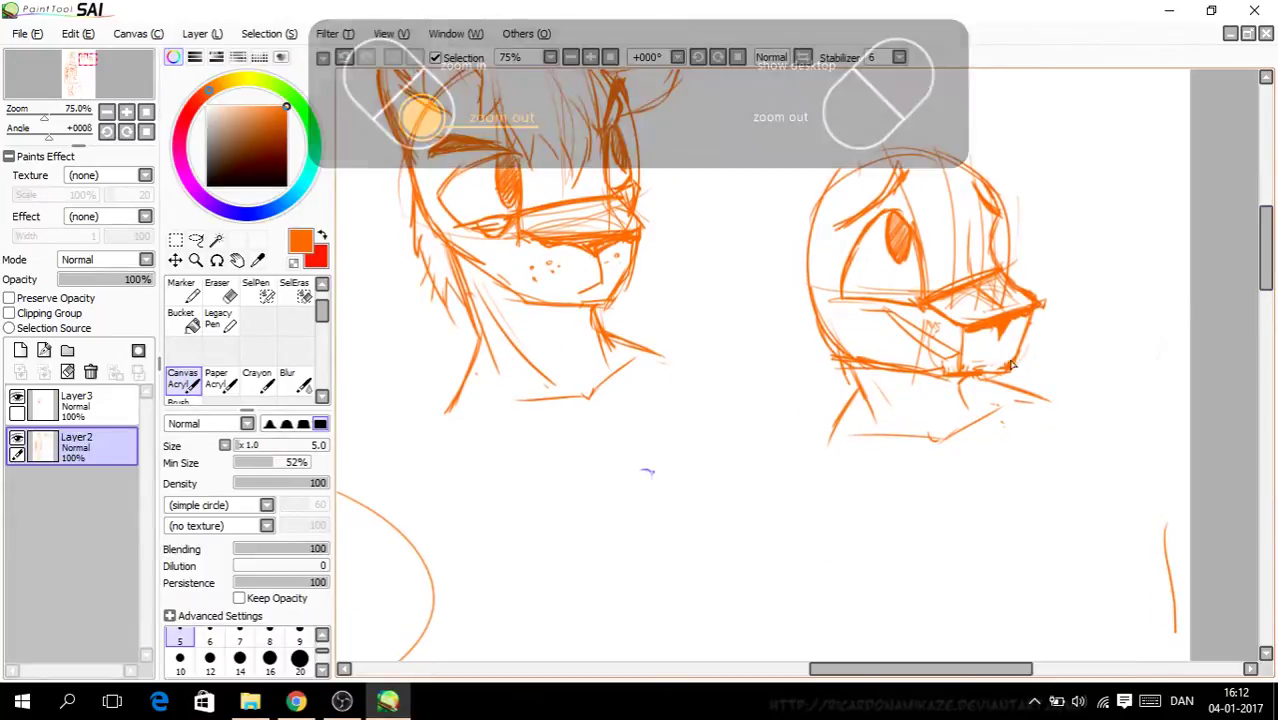
key("plus")
mouse_move(966, 357)
left_mouse_down()
mouse_move(1035, 344)
mouse_move(1000, 354)
mouse_move(1041, 336)
mouse_move(1024, 336)
mouse_move(1034, 328)
mouse_move(974, 347)
mouse_move(1068, 368)
mouse_move(992, 368)
mouse_move(1050, 341)
mouse_move(994, 352)
mouse_move(1043, 336)
mouse_move(868, 356)
left_mouse_up()
left_click(232, 298)
Step: Erase the near vertical edge of the muzzle box beside the mouth
left_click(183, 378)
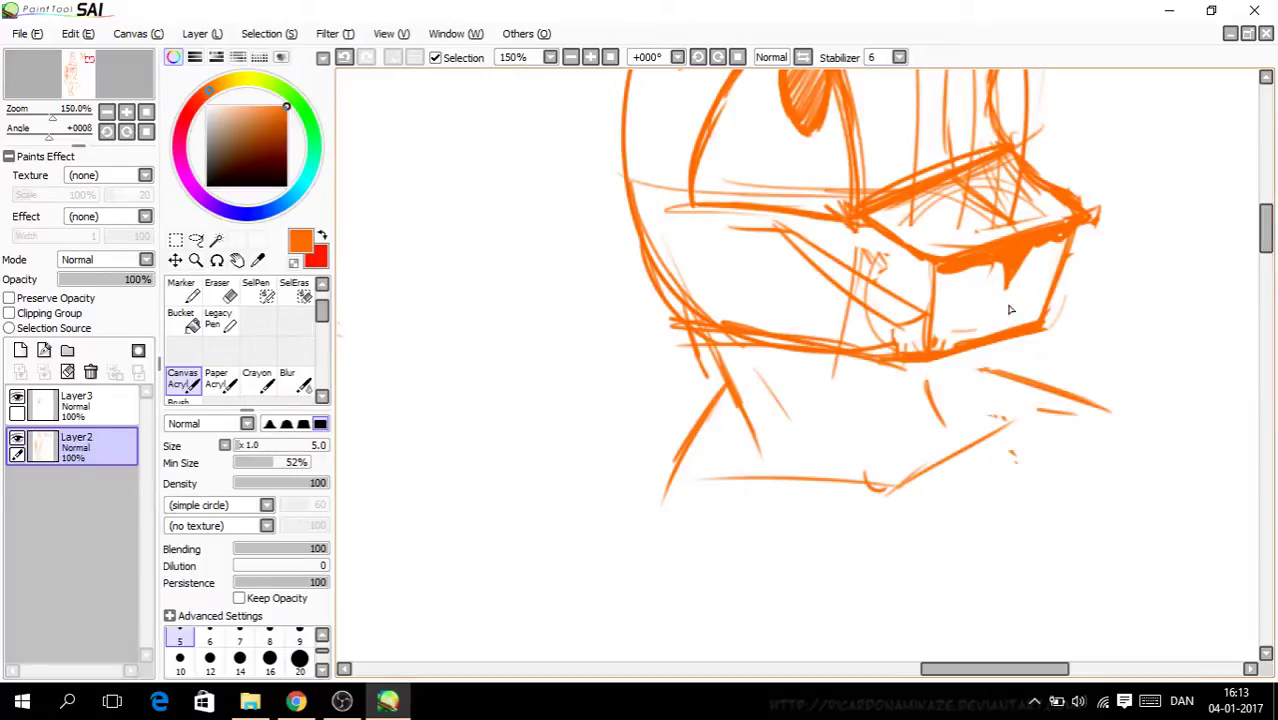
left_click_drag(1265, 240, 1265, 218)
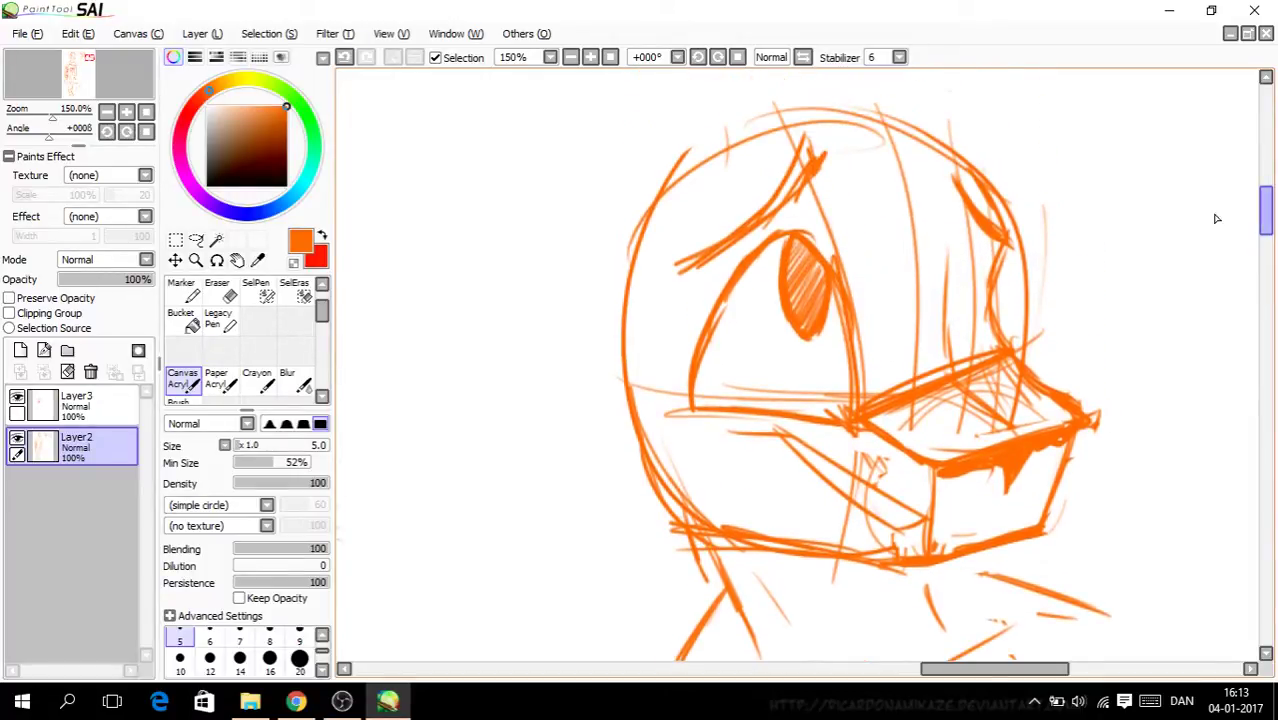
left_click(218, 289)
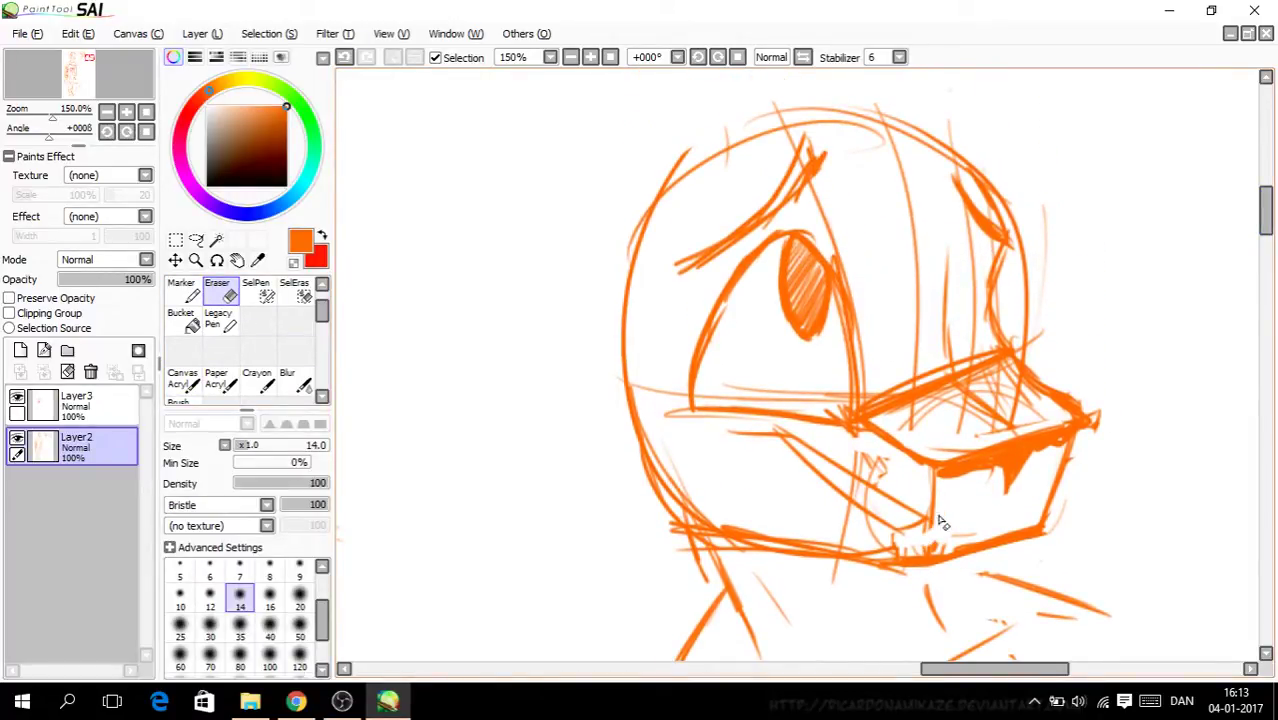
Step: Draw a pointed ear drooping backward from the top of the third head, with an inner line
left_click(183, 378)
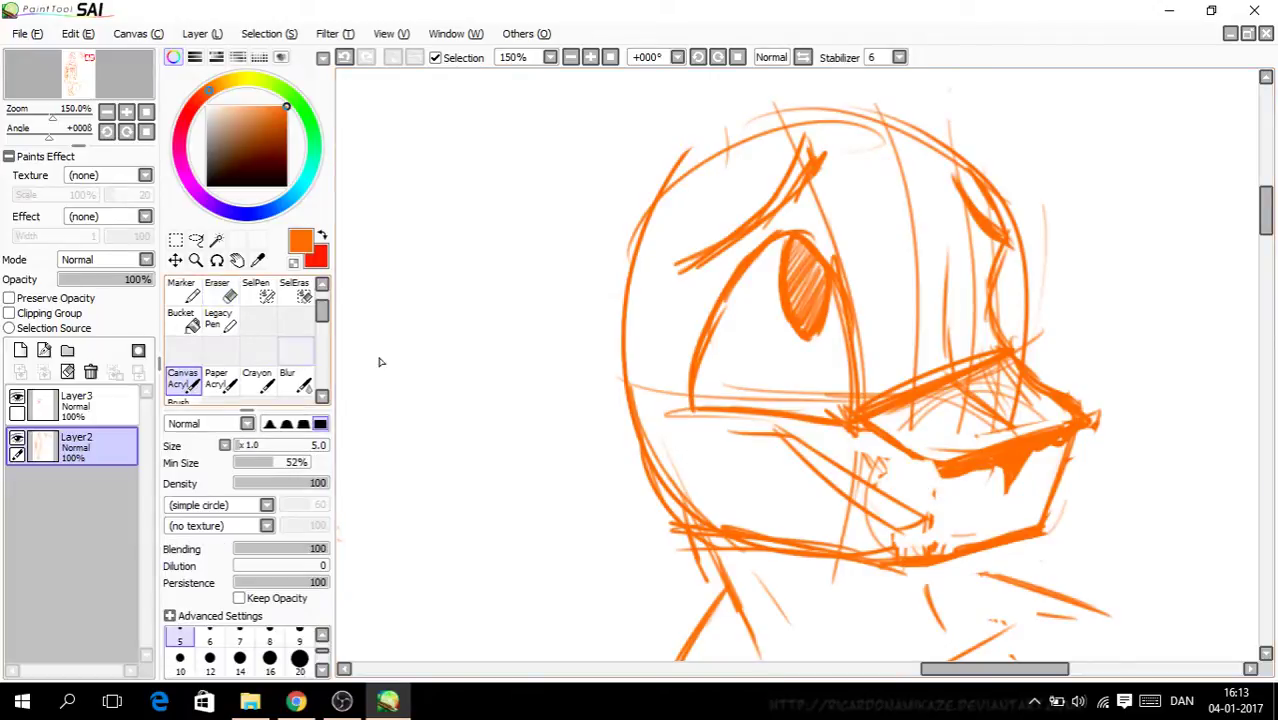
left_click_drag(1264, 225, 1264, 214)
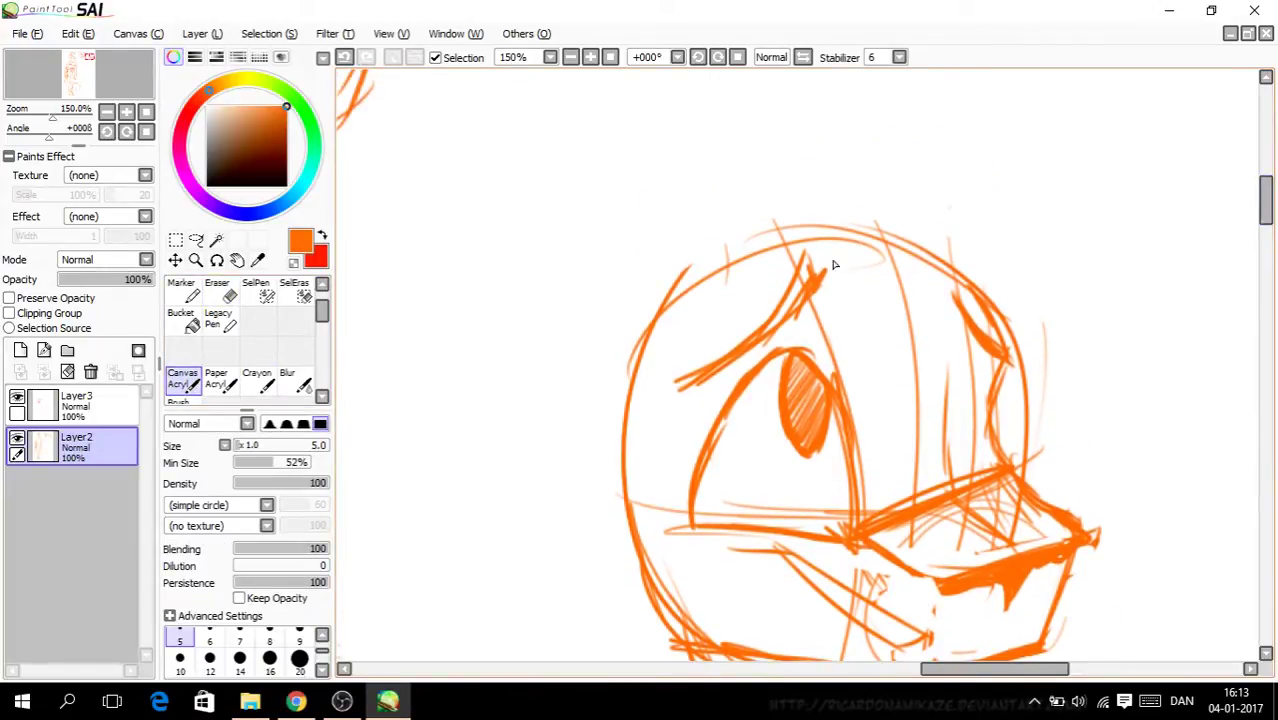
mouse_move(700, 276)
left_mouse_down()
mouse_move(625, 296)
mouse_move(505, 499)
mouse_move(540, 513)
mouse_move(619, 481)
mouse_move(661, 422)
mouse_move(544, 518)
mouse_move(488, 532)
mouse_move(610, 305)
mouse_move(681, 290)
mouse_move(638, 309)
mouse_move(650, 285)
mouse_move(737, 266)
left_mouse_up()
mouse_move(686, 328)
left_mouse_down()
mouse_move(532, 478)
mouse_move(613, 470)
left_mouse_up()
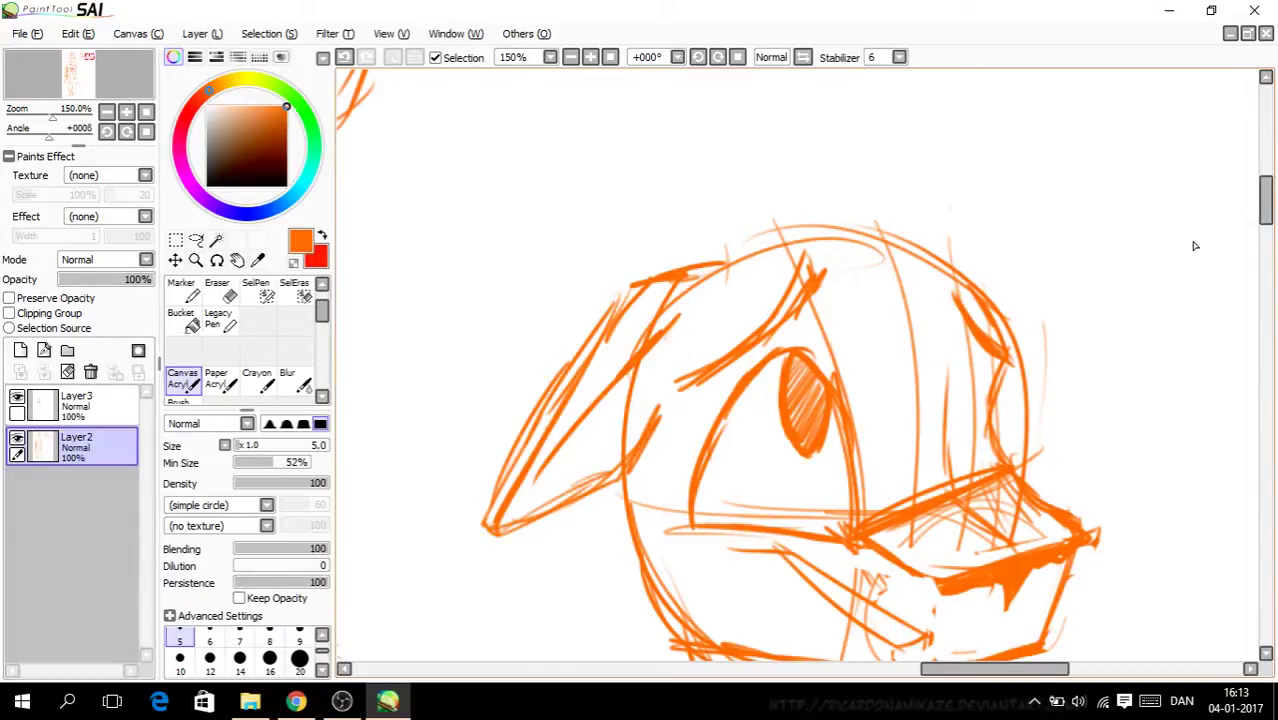
Step: Extend the short line at the mouth corner and select the whole mouth with a lasso outline
left_click_drag(1265, 214, 1267, 222)
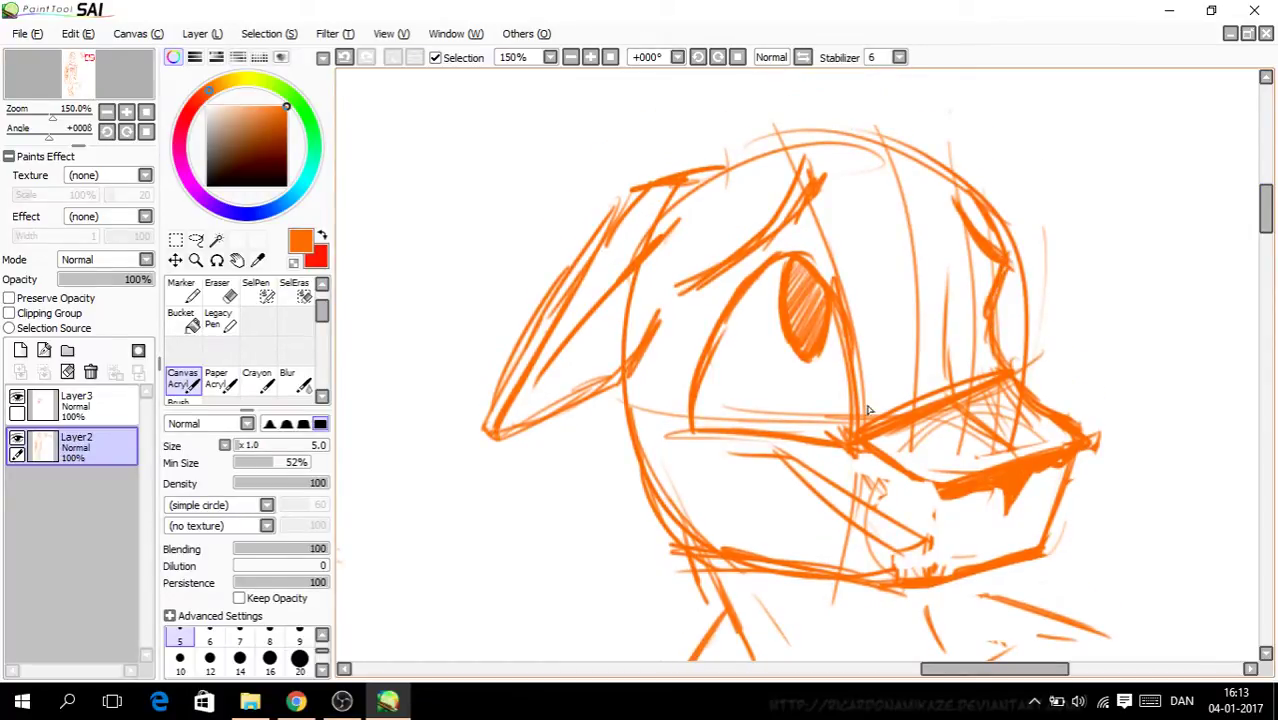
left_click_drag(772, 450, 837, 459)
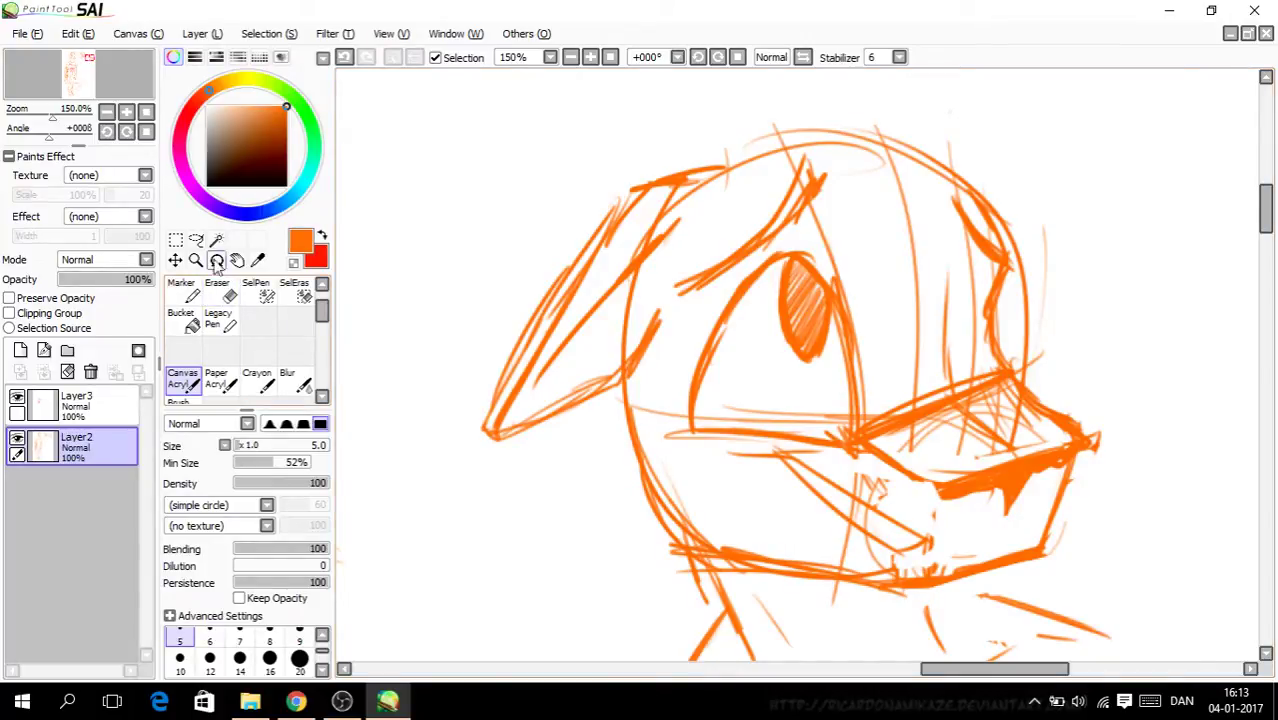
left_click(196, 240)
scroll(1245, 231, "down", 6)
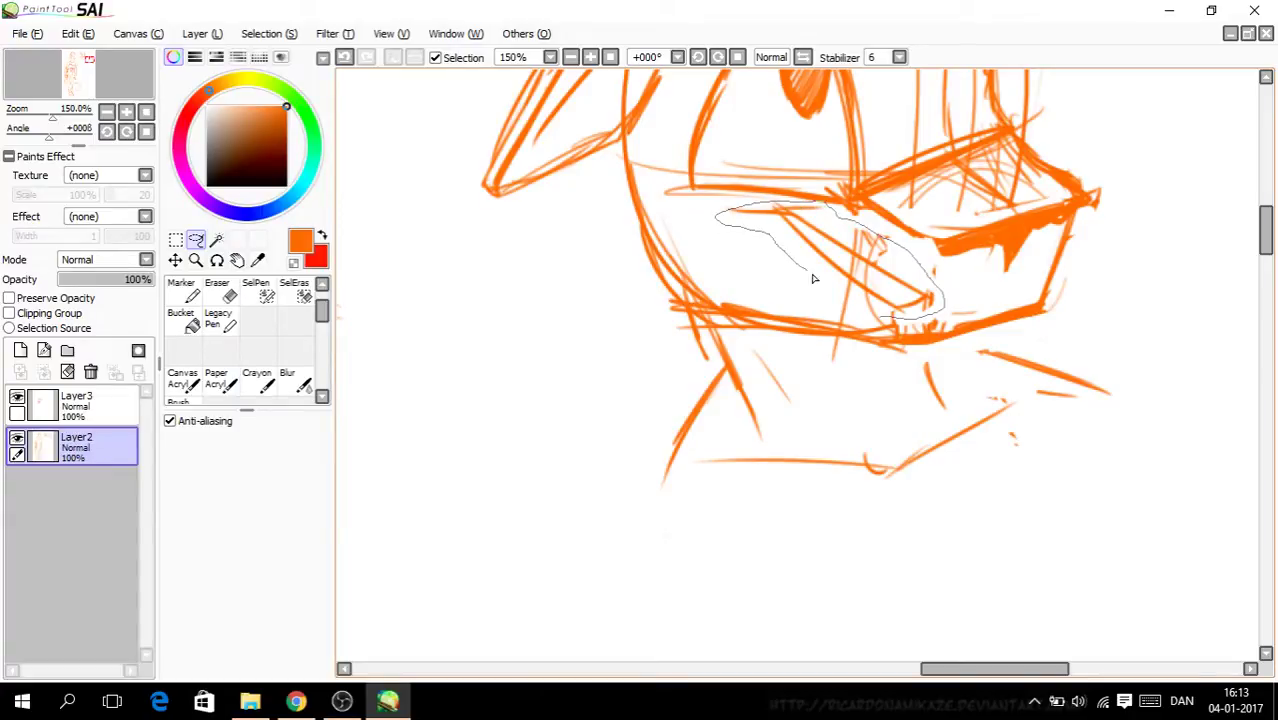
left_click_drag(885, 318, 882, 318)
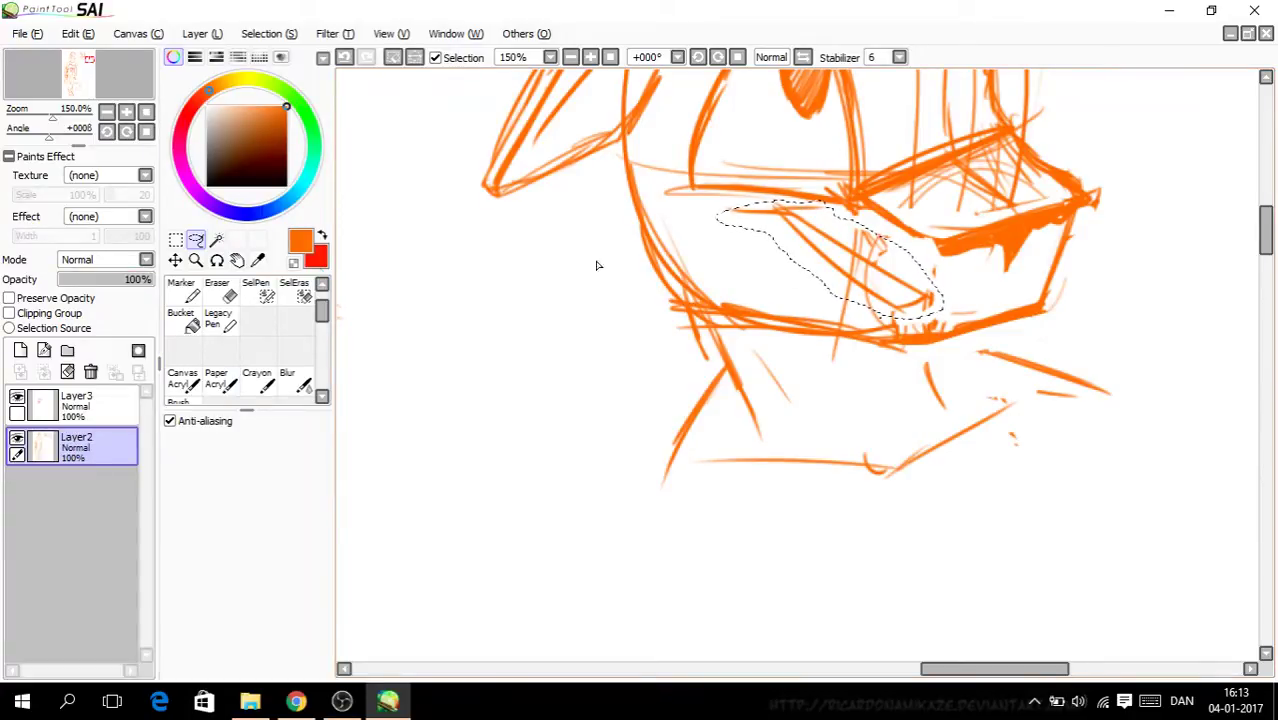
Step: Free-deform the selected mouth, stretching its two front corners forward toward the front of the muzzle
scroll(1268, 245, "up", 1)
scroll(1268, 245, "up", 1)
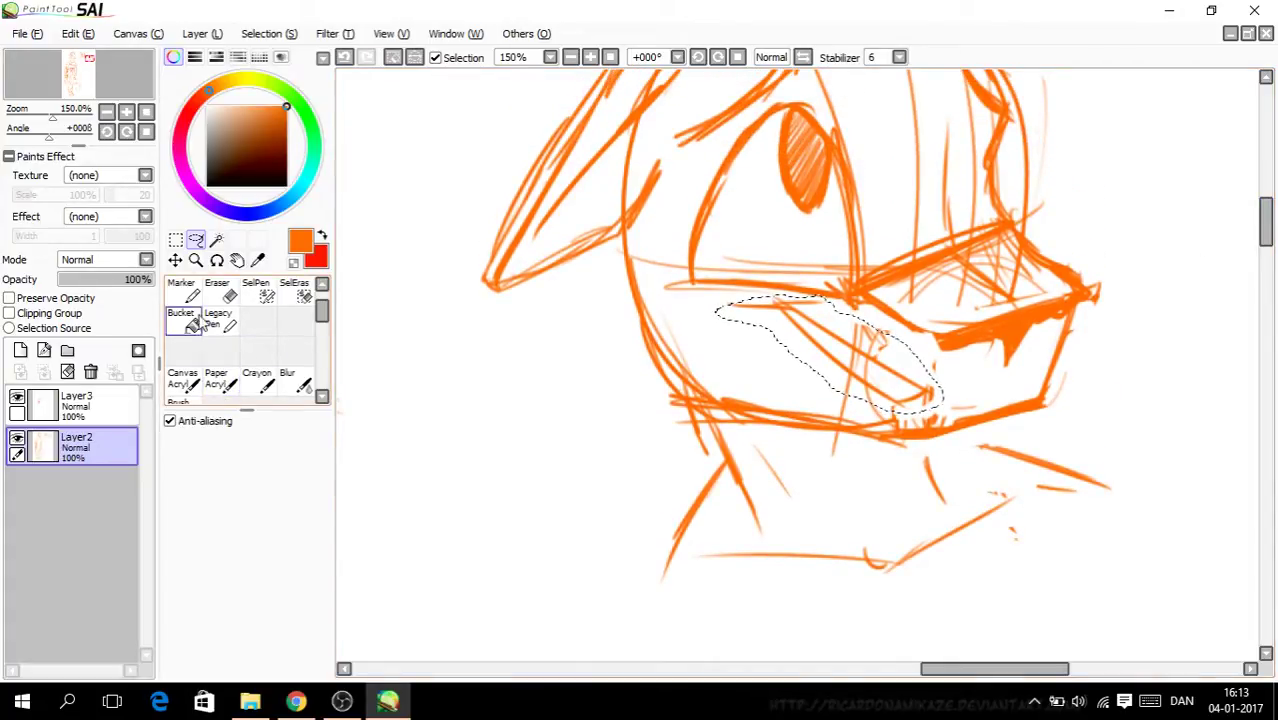
left_click(175, 258)
left_click(230, 511)
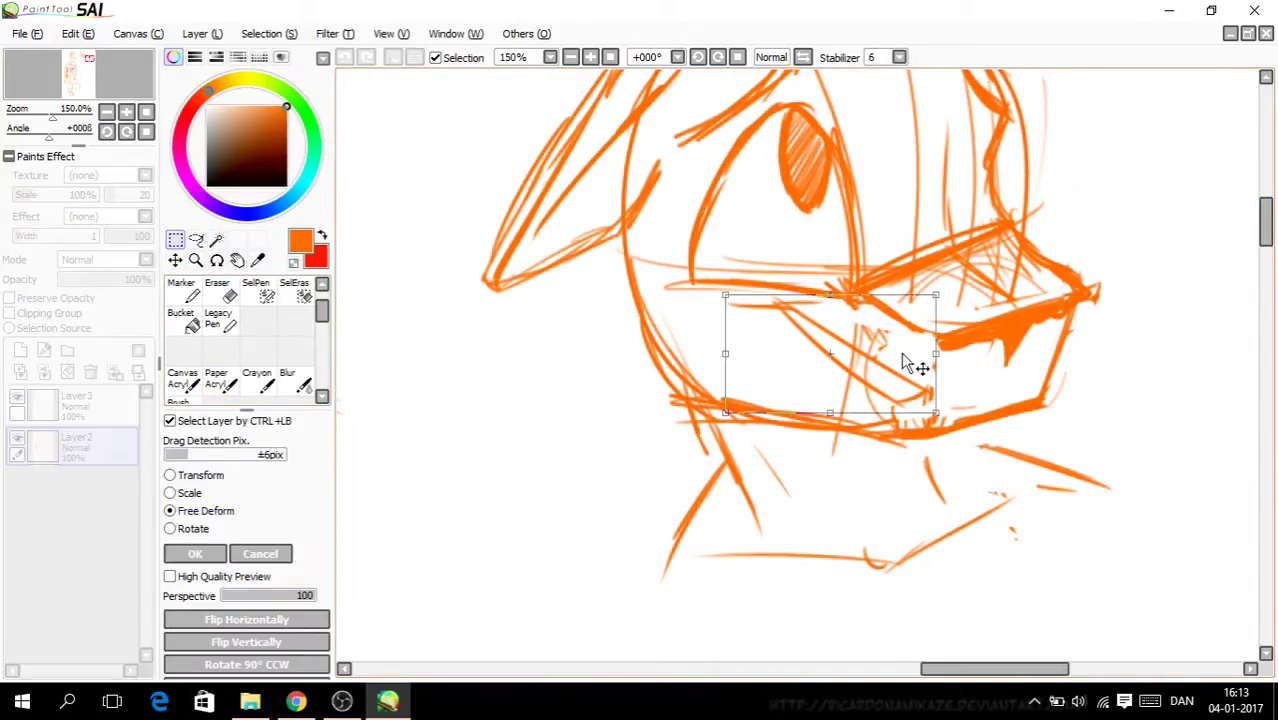
left_click_drag(937, 417, 988, 425)
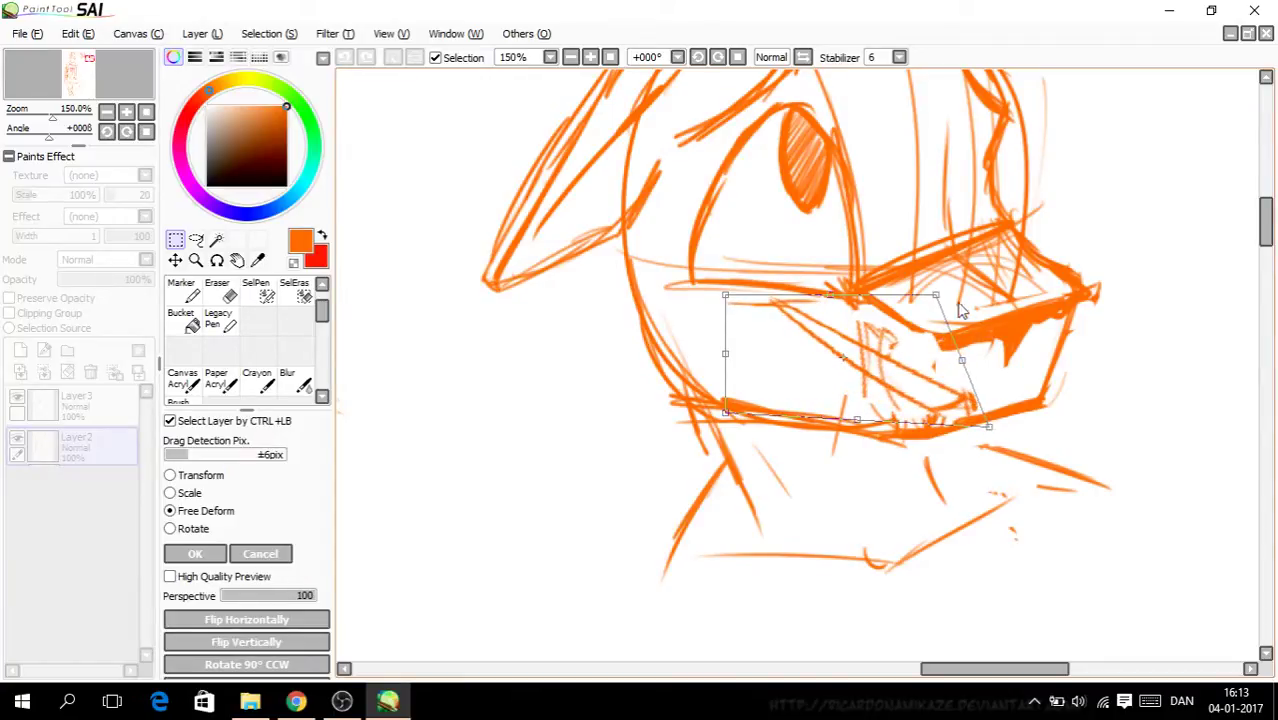
left_click_drag(935, 297, 957, 286)
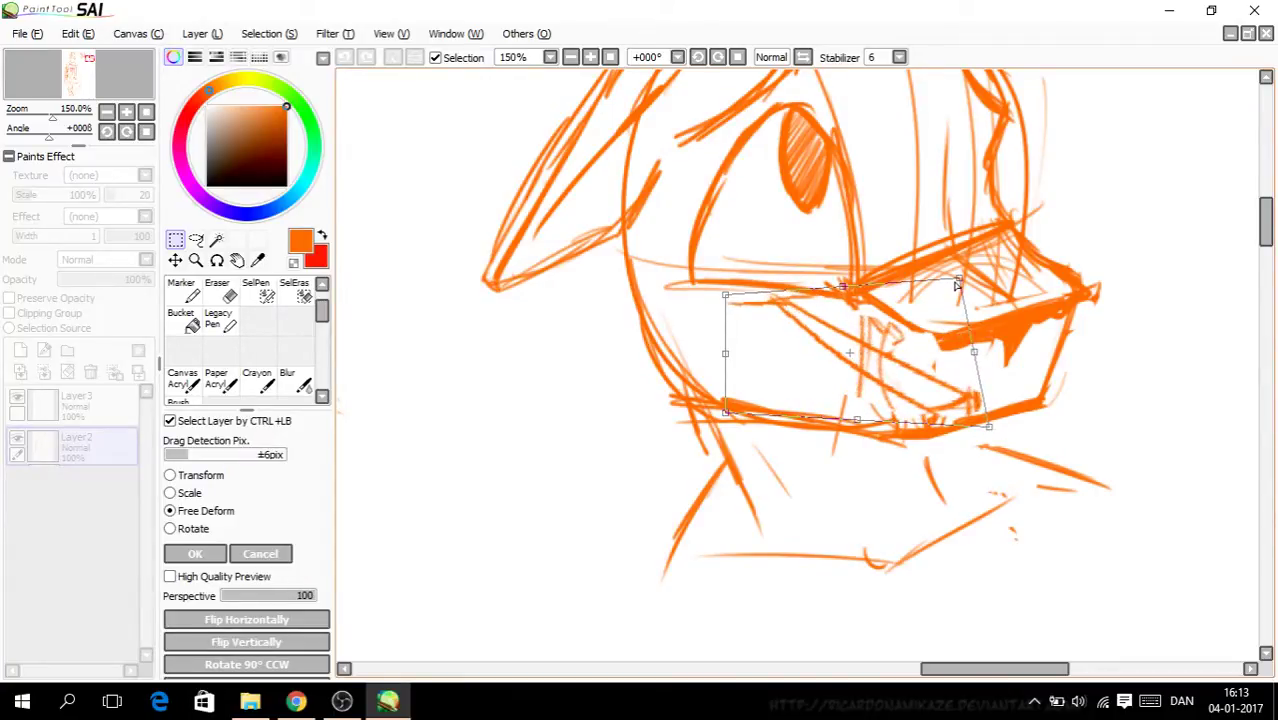
Step: Set the deform's Perspective to 0, widen the mouth's lower back corner, shift it slightly back, and apply and deselect
left_click_drag(310, 596, 224, 596)
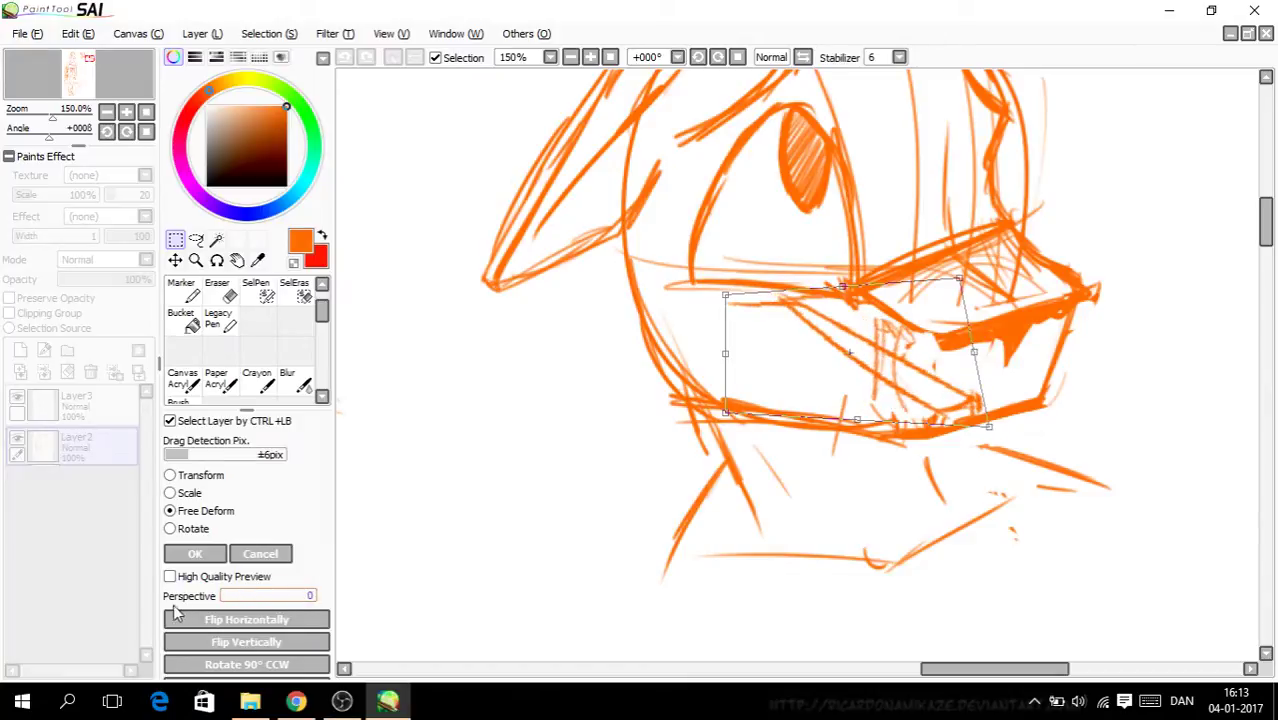
left_click_drag(723, 415, 697, 420)
left_click_drag(958, 279, 963, 270)
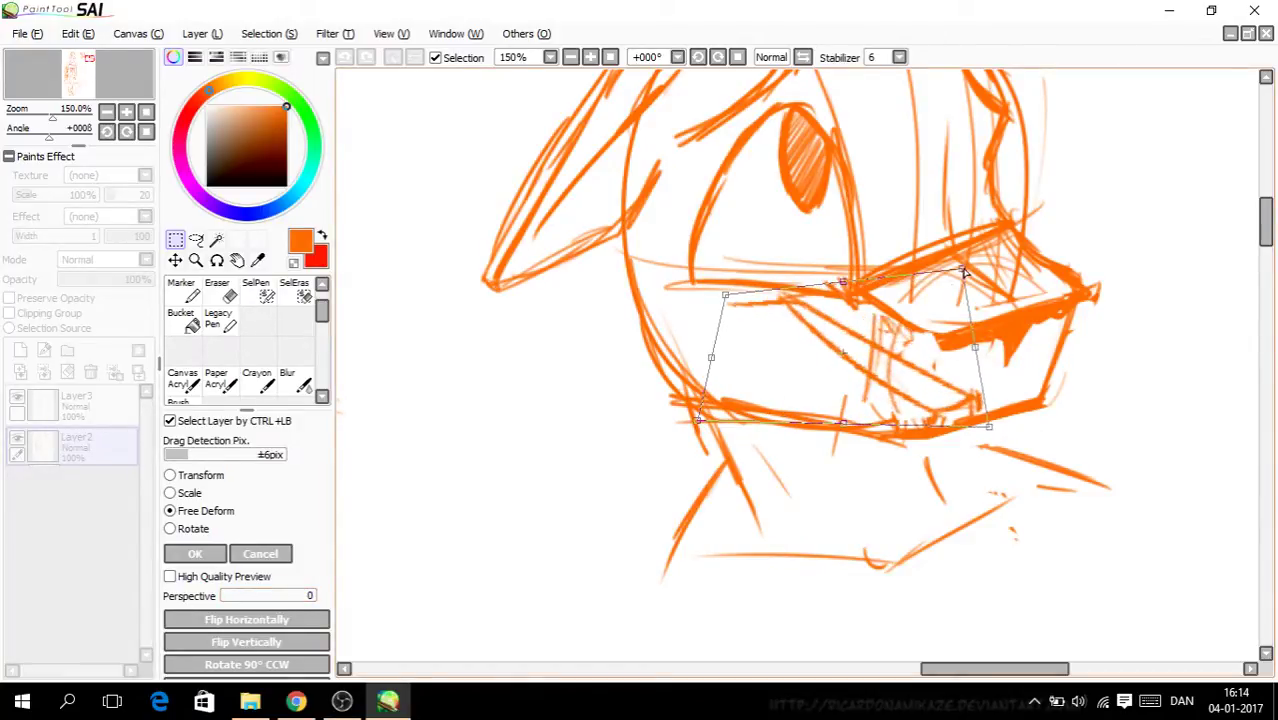
left_click_drag(845, 349, 830, 355)
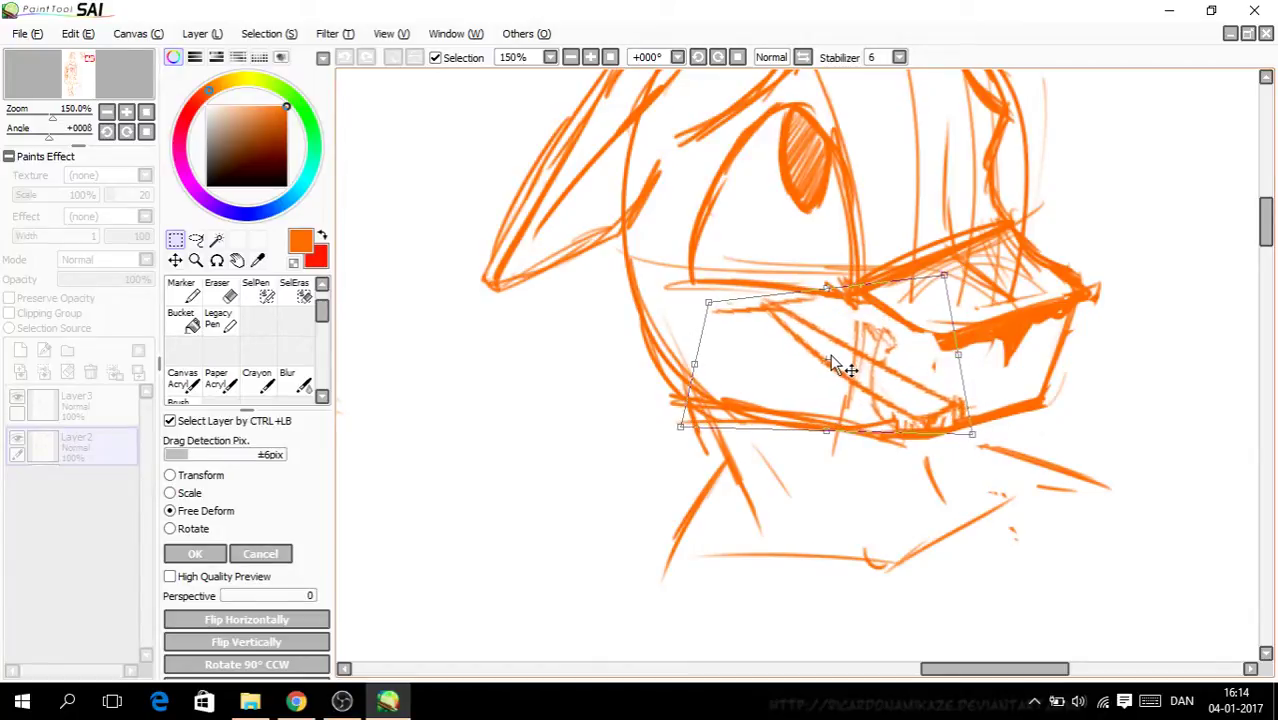
key("ctrl+minus")
scroll(1262, 228, "up", 3)
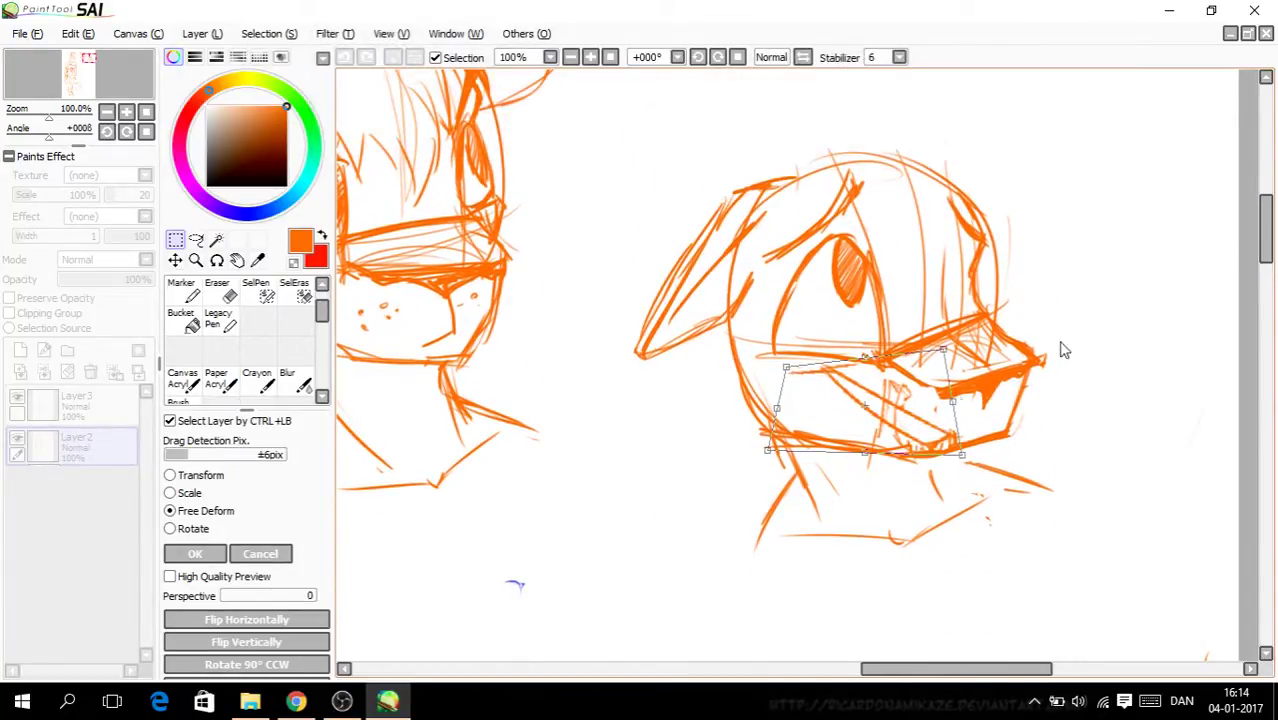
left_click(286, 553)
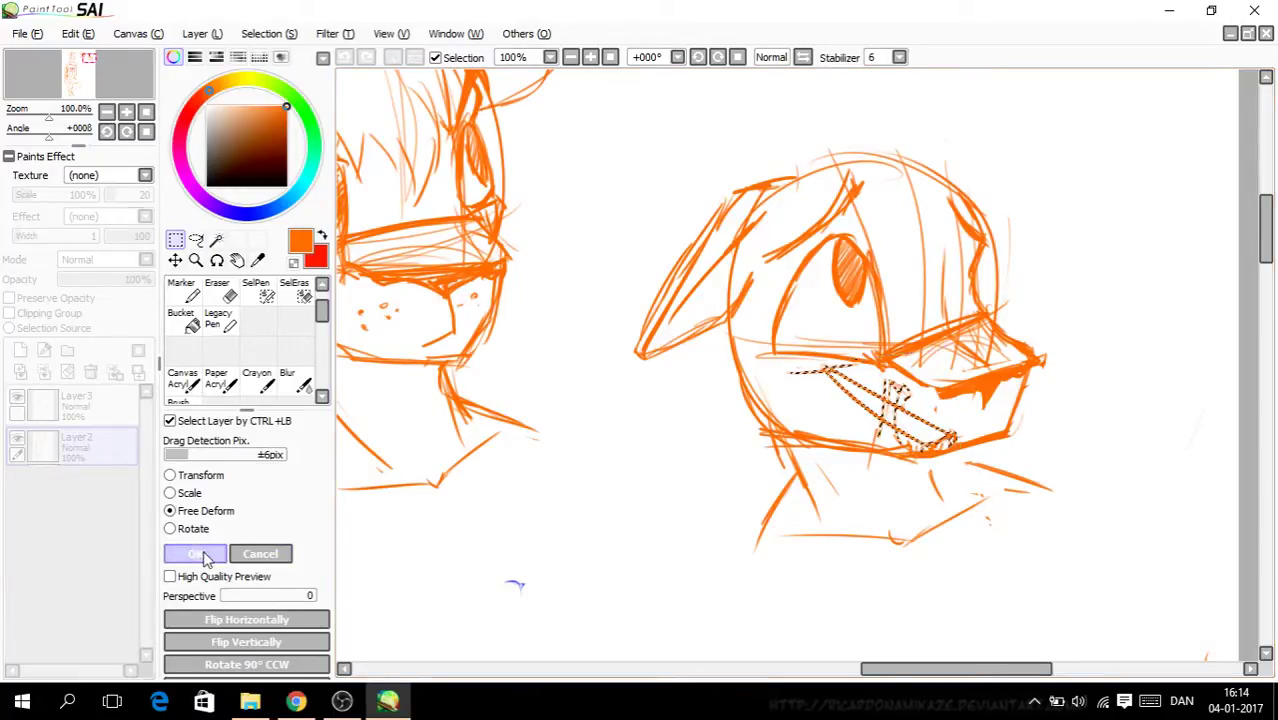
key("ctrl+d")
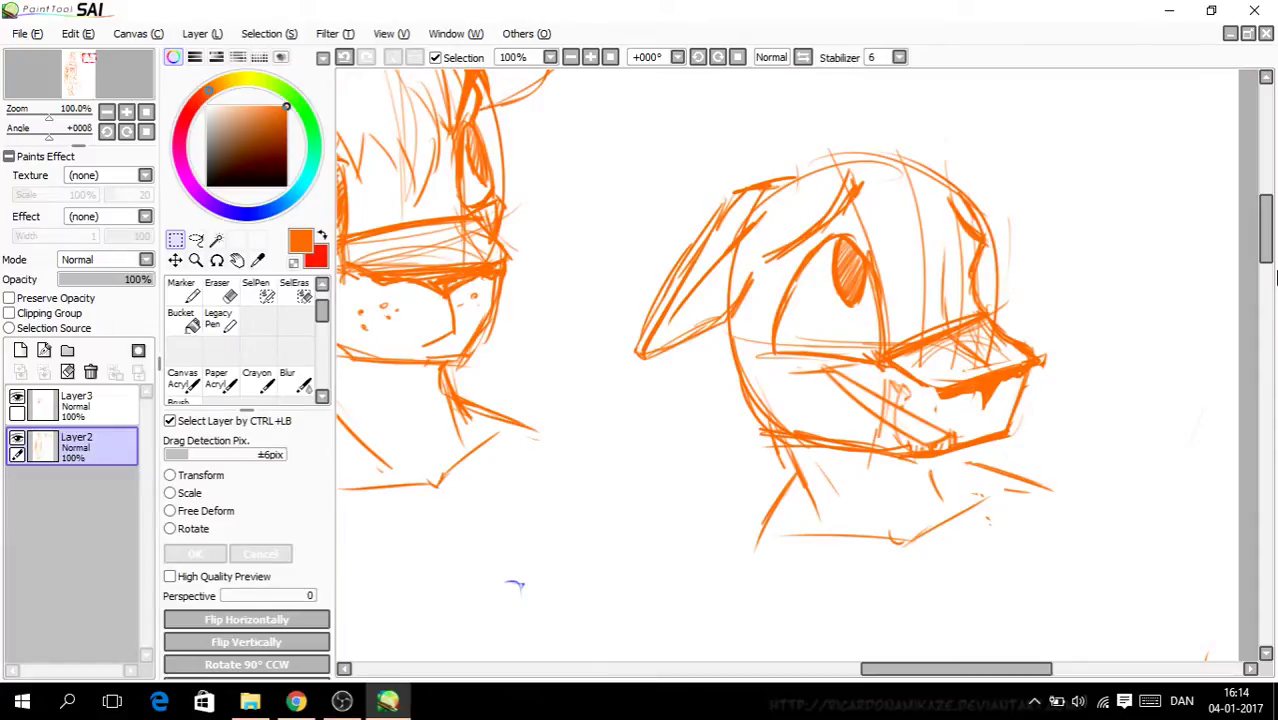
Step: Draw a hair arc above the skull from ear to forehead with a first fringe tuft, and thicken the brow above the eye
key("ctrl+plus")
key("ctrl+plus")
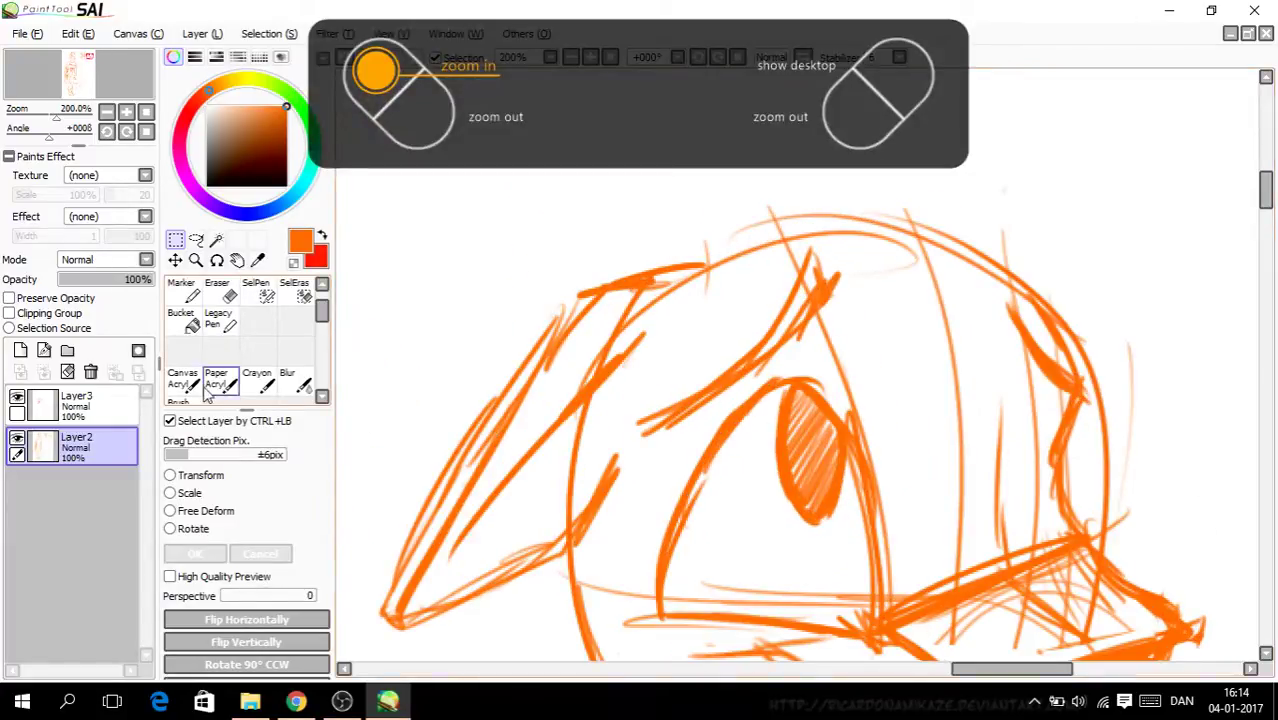
left_click(183, 382)
left_click_drag(664, 249, 833, 183)
mouse_move(908, 170)
left_mouse_down()
mouse_move(858, 195)
mouse_move(1073, 271)
mouse_move(1013, 281)
left_mouse_up()
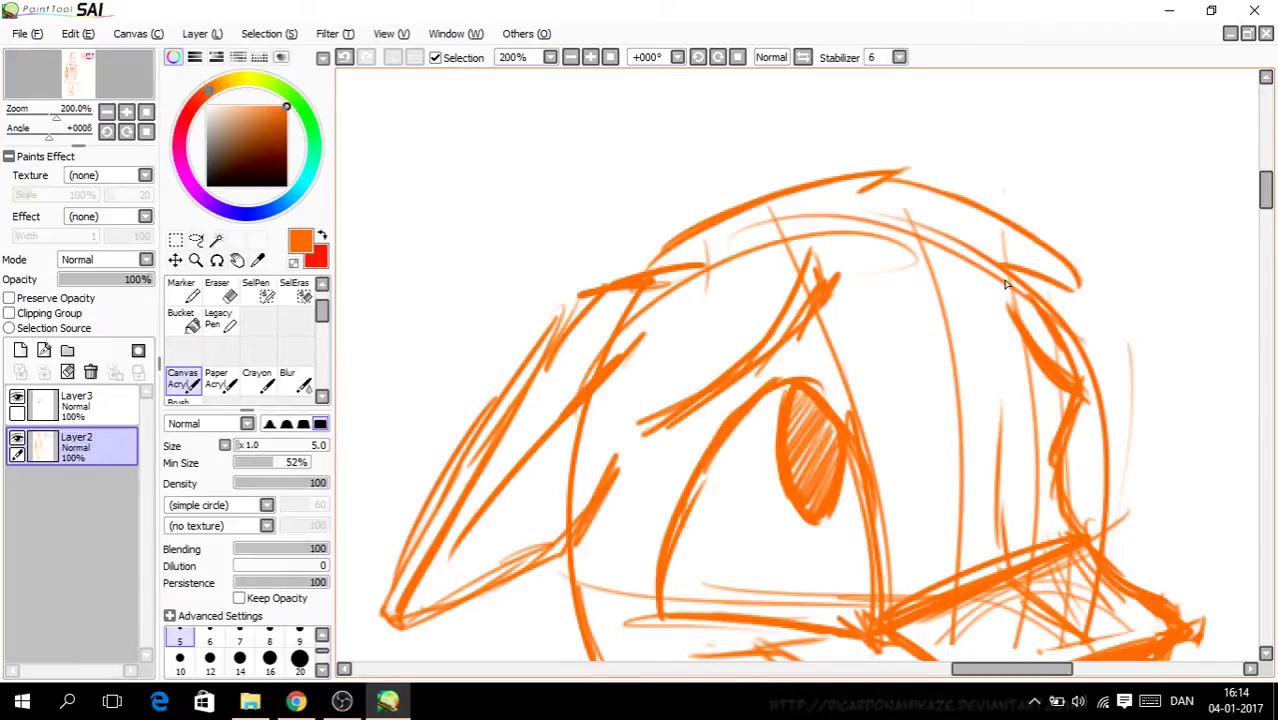
mouse_move(750, 345)
left_mouse_down()
mouse_move(812, 266)
mouse_move(810, 290)
mouse_move(755, 355)
mouse_move(675, 412)
left_mouse_up()
mouse_move(1025, 311)
left_mouse_down()
mouse_move(1000, 460)
mouse_move(945, 470)
mouse_move(962, 420)
left_mouse_up()
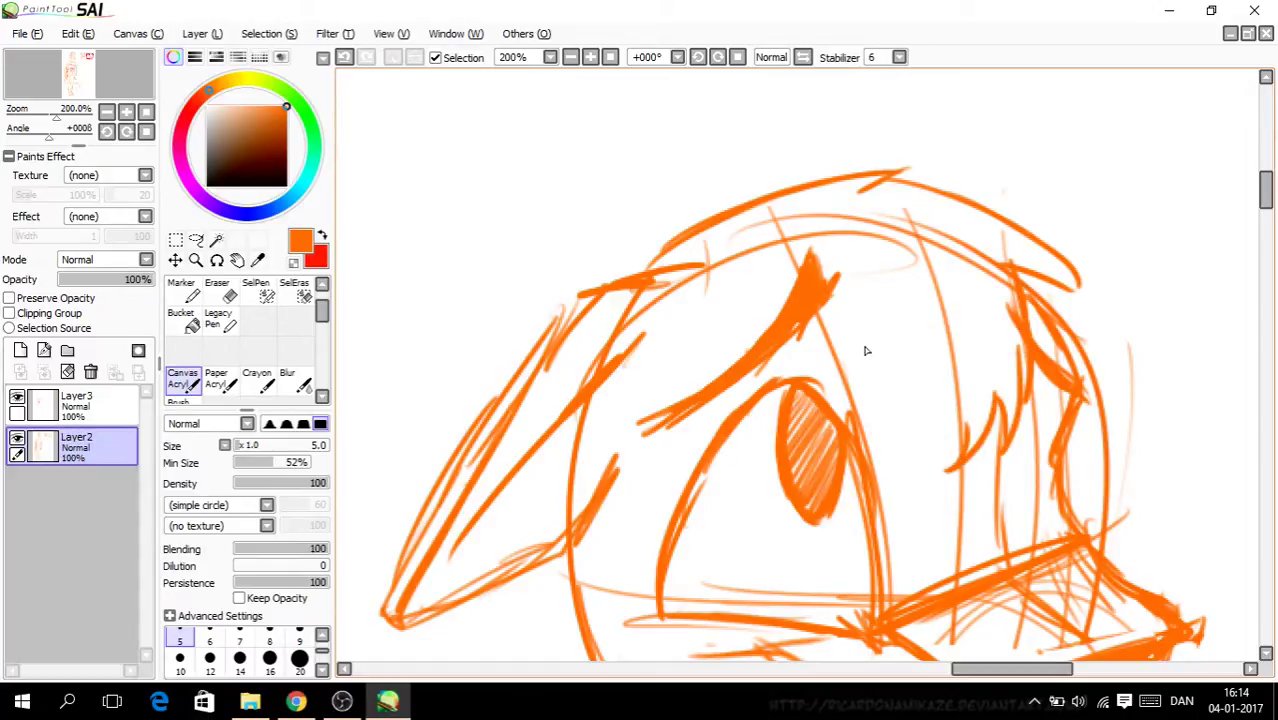
Step: Draw a tuft at the ear base and a taller spiky hair outline over the crown, erasing the lower arc beneath it
mouse_move(659, 278)
left_mouse_down()
mouse_move(693, 362)
mouse_move(735, 318)
left_mouse_up()
mouse_move(639, 245)
left_mouse_down()
mouse_move(780, 138)
mouse_move(752, 172)
left_mouse_up()
left_click_drag(830, 147, 916, 187)
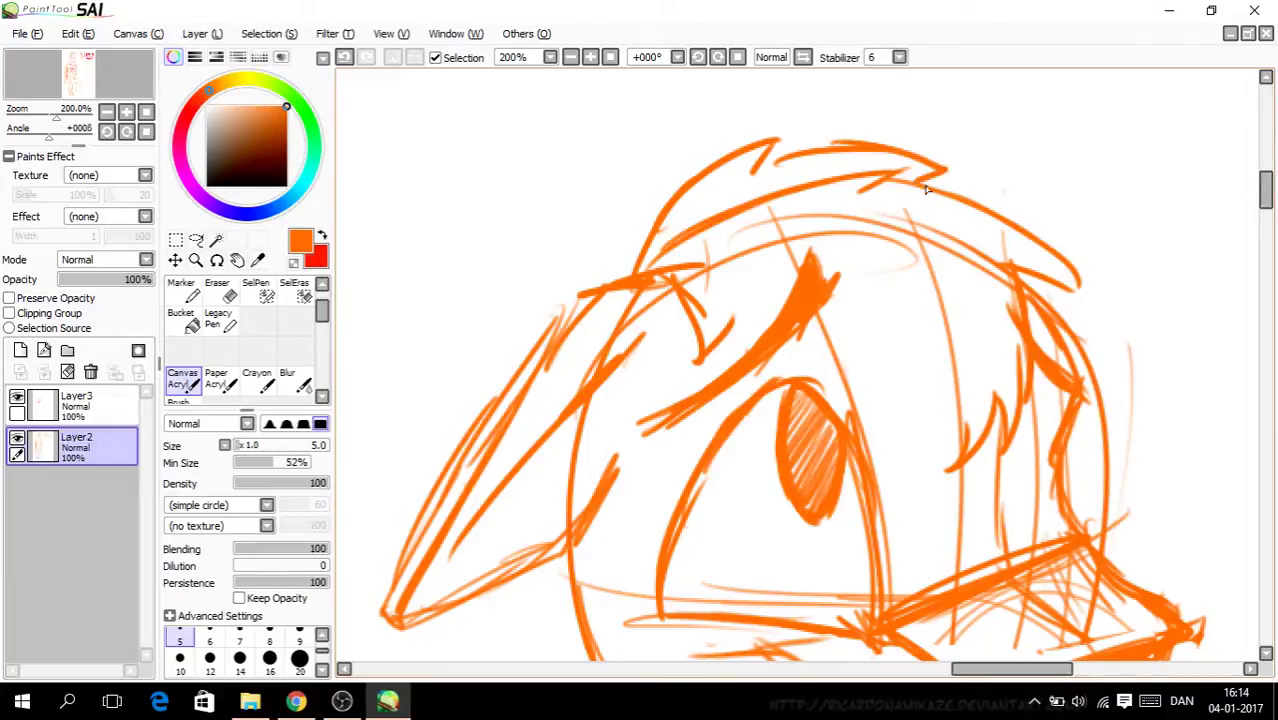
left_click(217, 290)
mouse_move(740, 258)
left_mouse_down()
mouse_move(661, 245)
mouse_move(706, 219)
mouse_move(884, 182)
left_mouse_up()
left_click(183, 378)
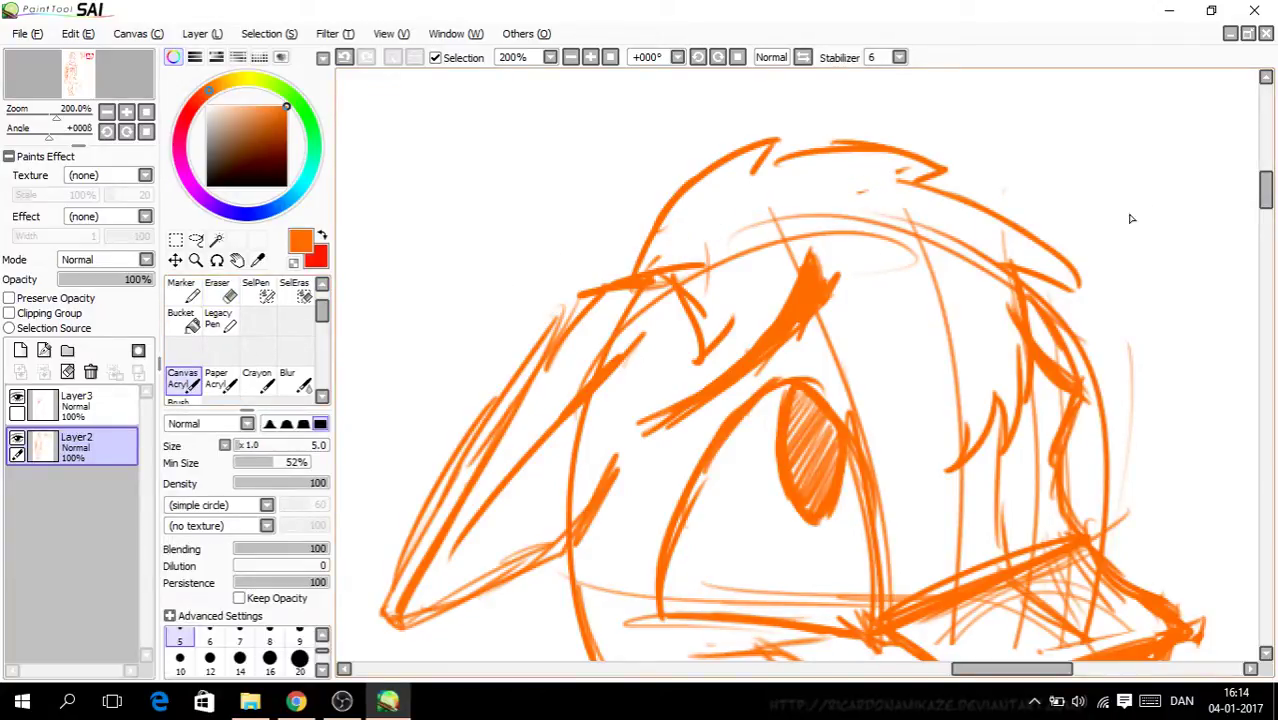
Step: Draw jagged fringe locks across the forehead above the eye and erase the skull lines inside the hair
mouse_move(684, 284)
left_mouse_down()
mouse_move(713, 296)
mouse_move(724, 374)
mouse_move(777, 297)
left_mouse_up()
left_click_drag(786, 343, 878, 436)
left_click_drag(884, 368, 886, 466)
mouse_move(902, 418)
left_mouse_down()
mouse_move(938, 525)
mouse_move(968, 416)
left_mouse_up()
left_click(229, 298)
mouse_move(850, 277)
left_mouse_down()
mouse_move(786, 245)
mouse_move(848, 234)
mouse_move(922, 262)
mouse_move(941, 236)
mouse_move(862, 213)
mouse_move(760, 222)
left_mouse_up()
Step: Erase the rough doubled line at the back of the cheek and redraw it as one clean curve from ear to jaw
key("Page_Down")
key("Page_Down")
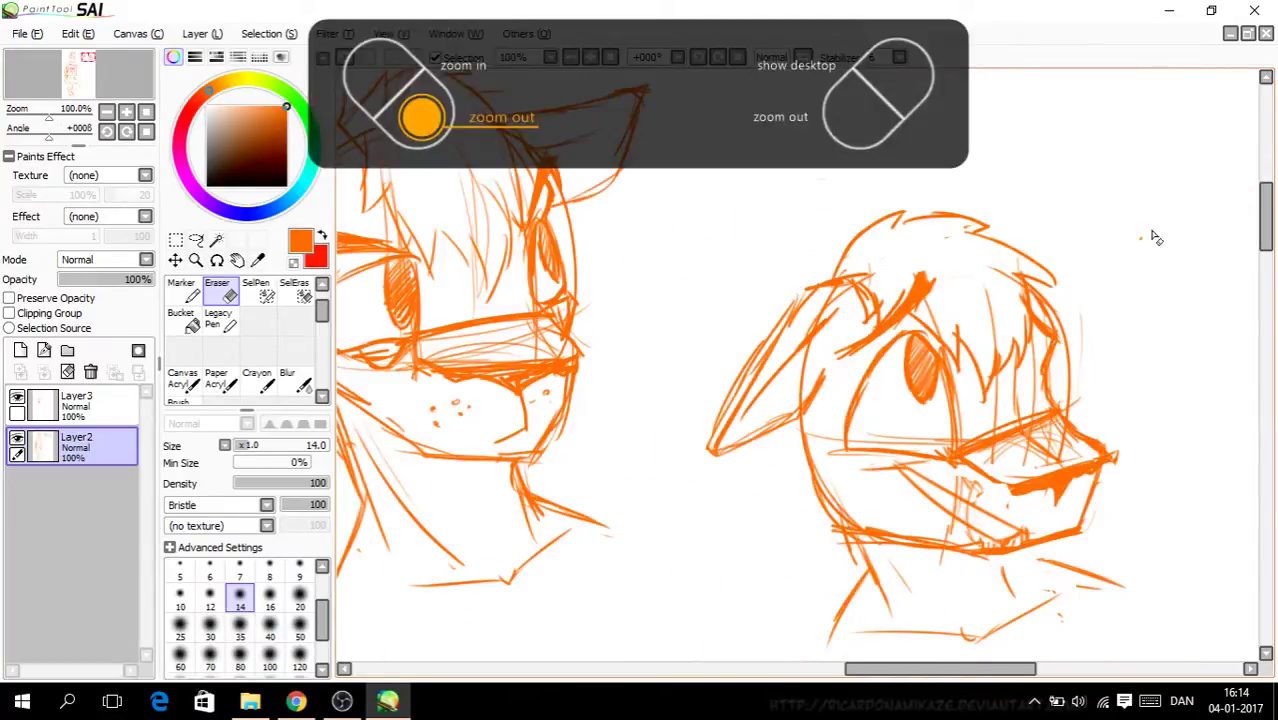
left_click_drag(1266, 236, 1268, 250)
left_click(183, 379)
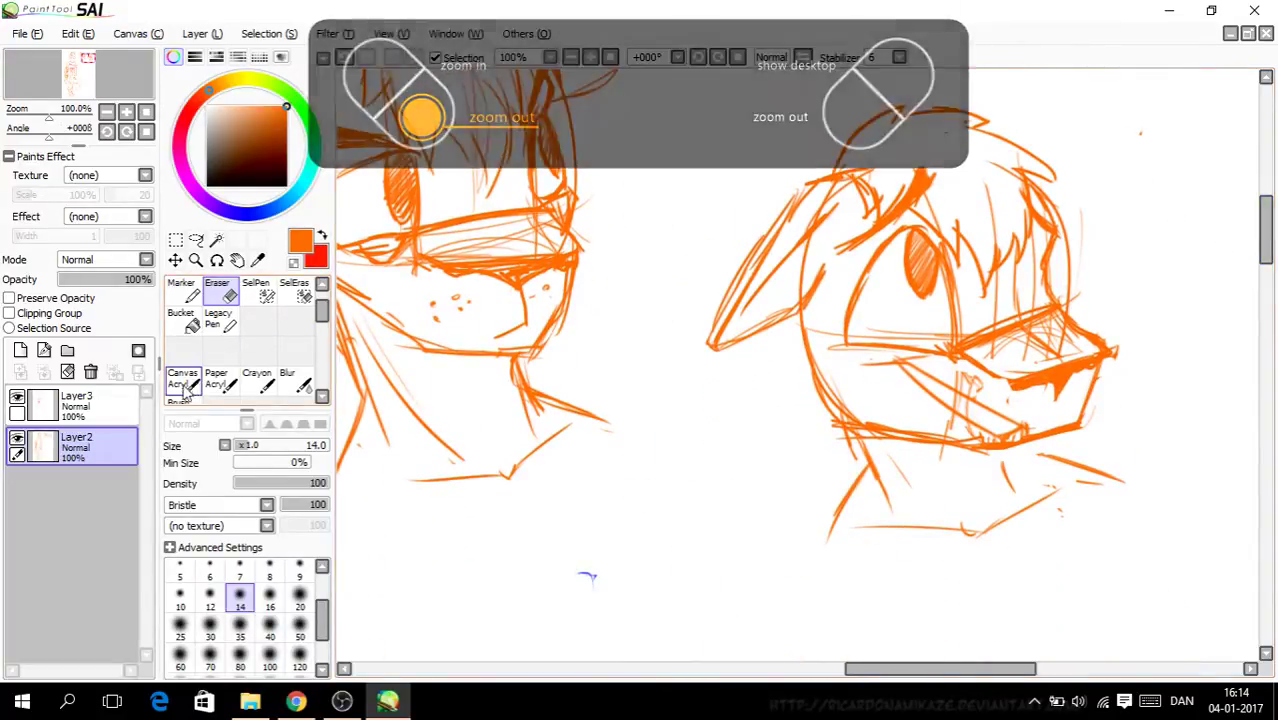
key("ctrl+plus")
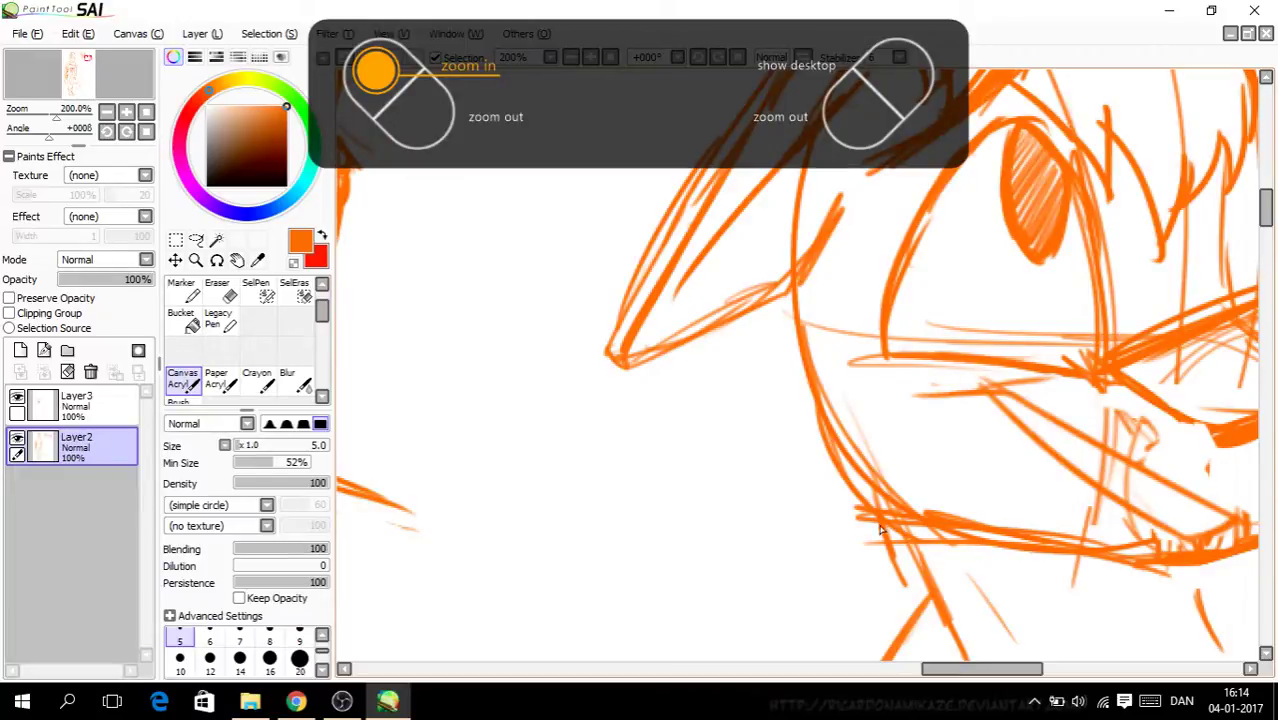
left_click(218, 290)
left_click_drag(778, 345, 895, 505)
left_click(183, 379)
mouse_move(795, 300)
left_mouse_down()
mouse_move(868, 495)
mouse_move(916, 513)
mouse_move(862, 462)
left_mouse_up()
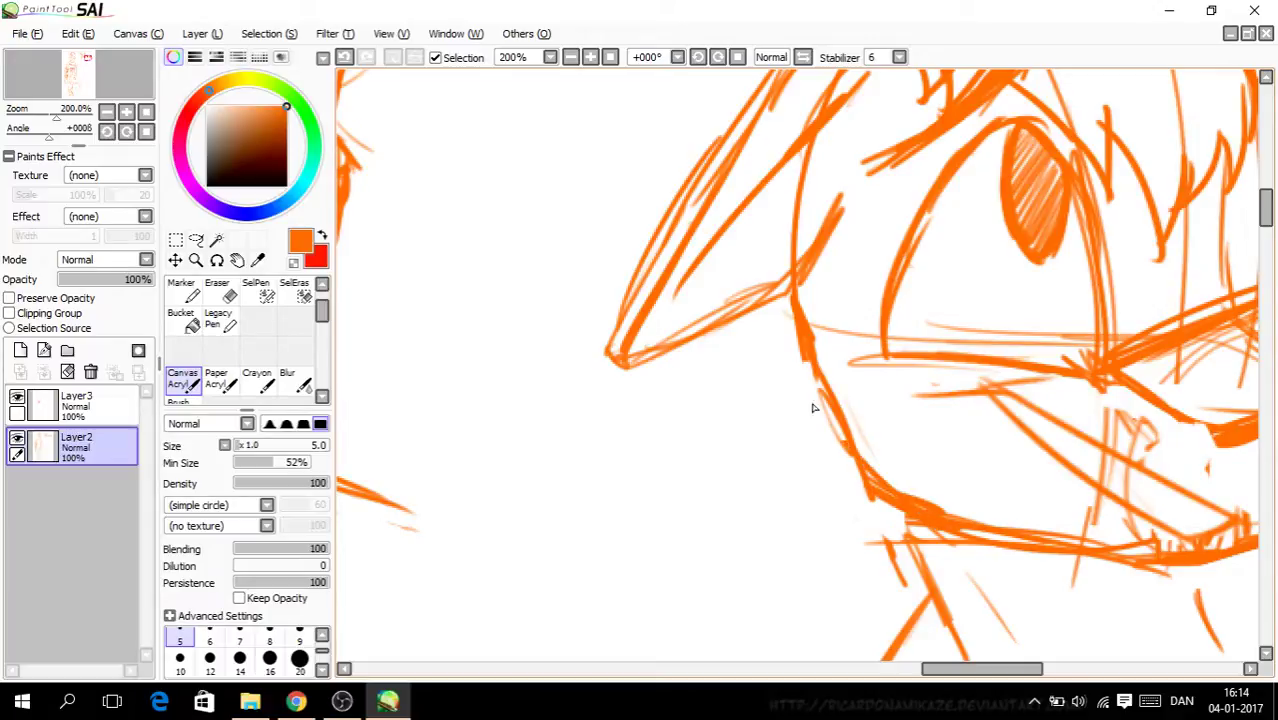
Step: Clean up the stray lines at the jaw's back corner and draw spiky cheek fur from below the ear to the neck
left_click(218, 290)
mouse_move(898, 548)
left_mouse_down()
mouse_move(958, 573)
mouse_move(951, 551)
mouse_move(916, 529)
mouse_move(914, 586)
mouse_move(945, 608)
mouse_move(870, 493)
left_mouse_up()
left_click(183, 379)
mouse_move(782, 336)
left_mouse_down()
mouse_move(774, 388)
mouse_move(794, 383)
mouse_move(808, 468)
mouse_move(837, 531)
mouse_move(847, 494)
mouse_move(896, 542)
left_mouse_up()
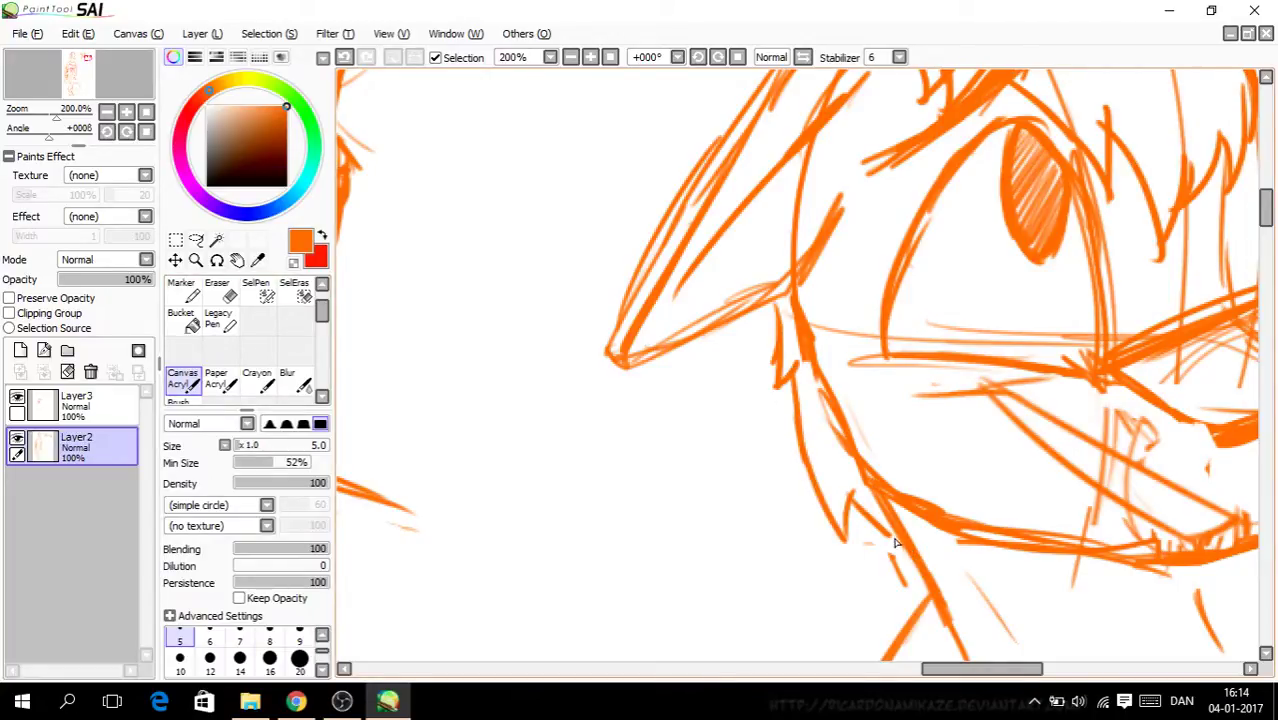
Step: Extend the slanted front neck line up to the underside of the chin
scroll(896, 541, "down", 3)
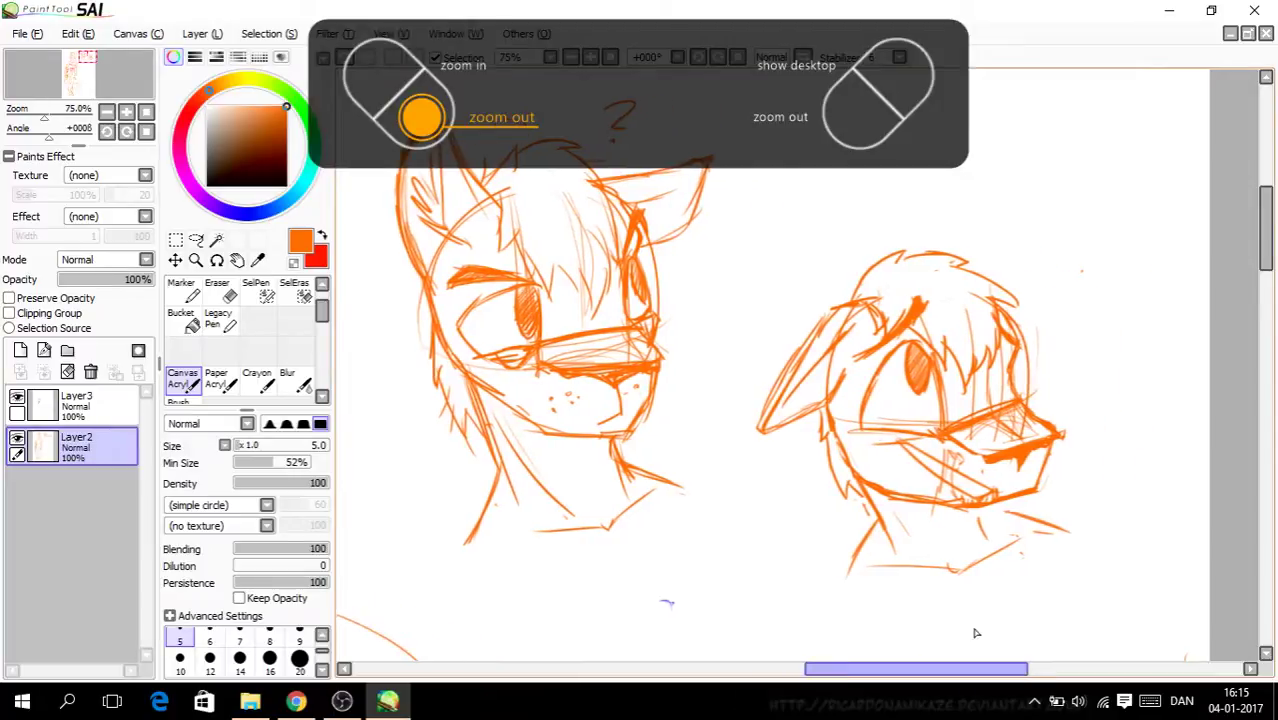
scroll(1050, 560, "up", 3)
left_click_drag(987, 511, 1060, 528)
left_click_drag(934, 503, 966, 582)
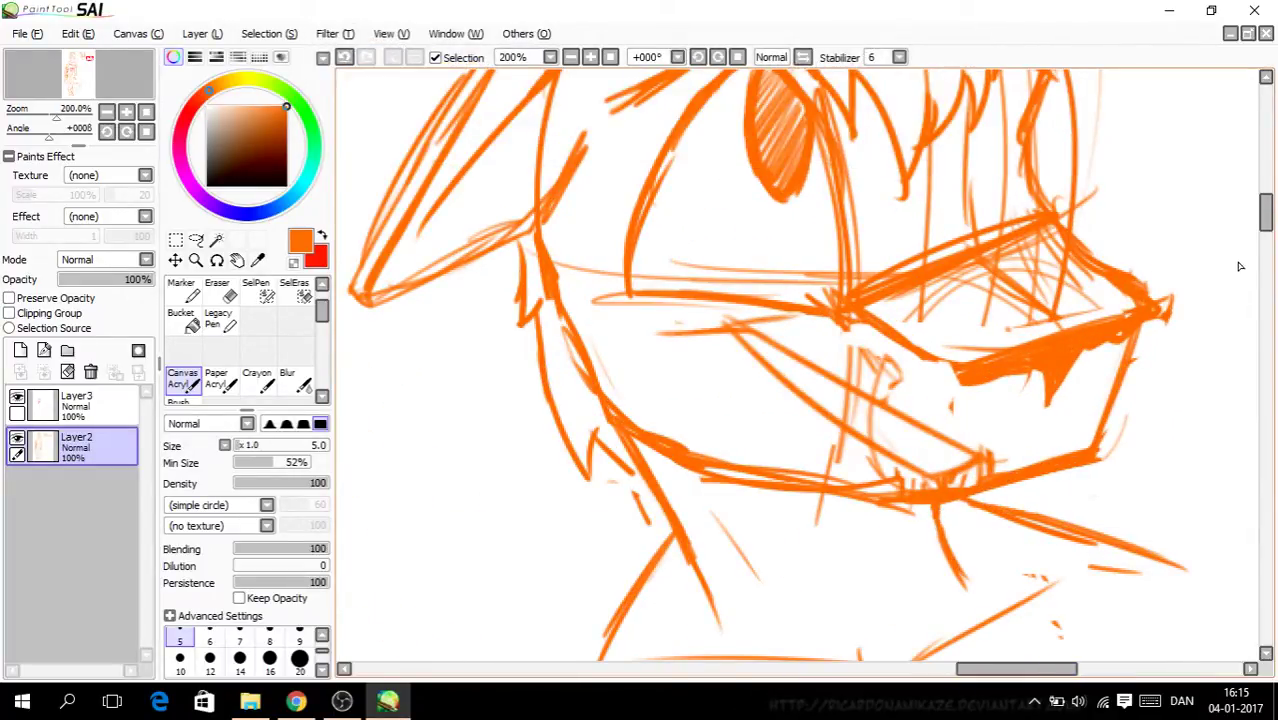
left_click(344, 57)
left_click(344, 57)
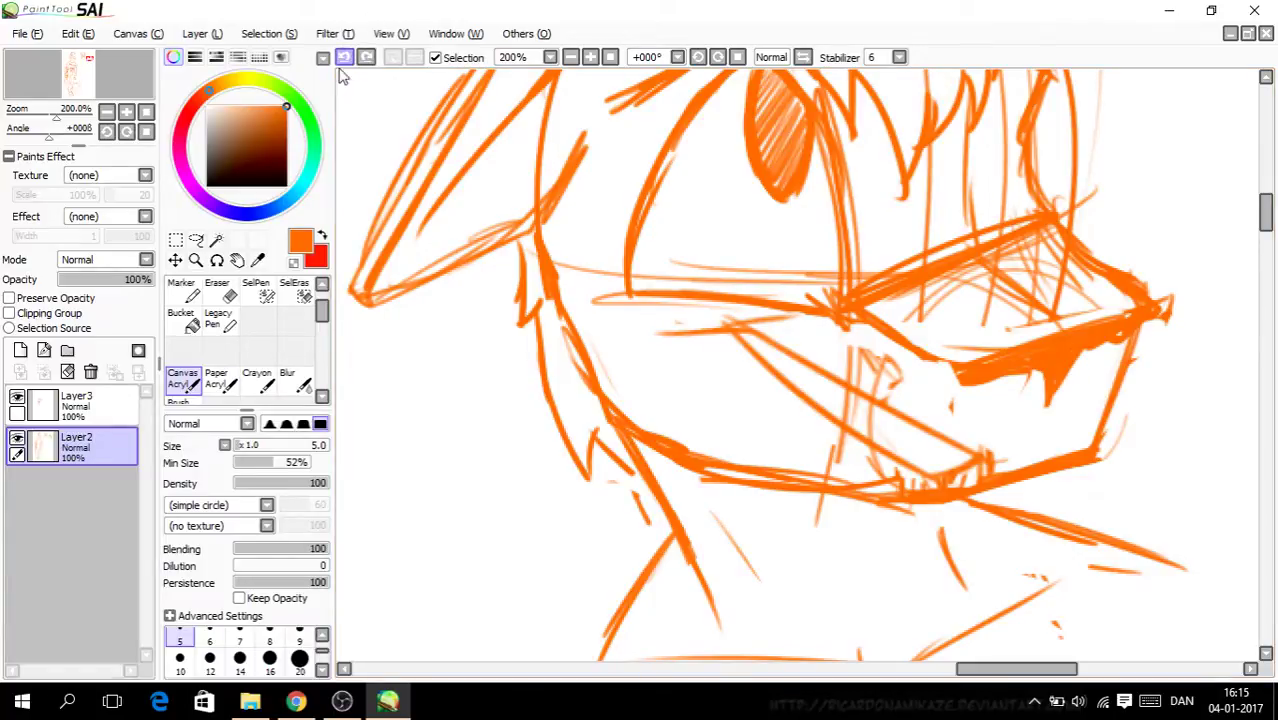
Step: Erase the short leftover throat stroke below the chin
left_click(218, 290)
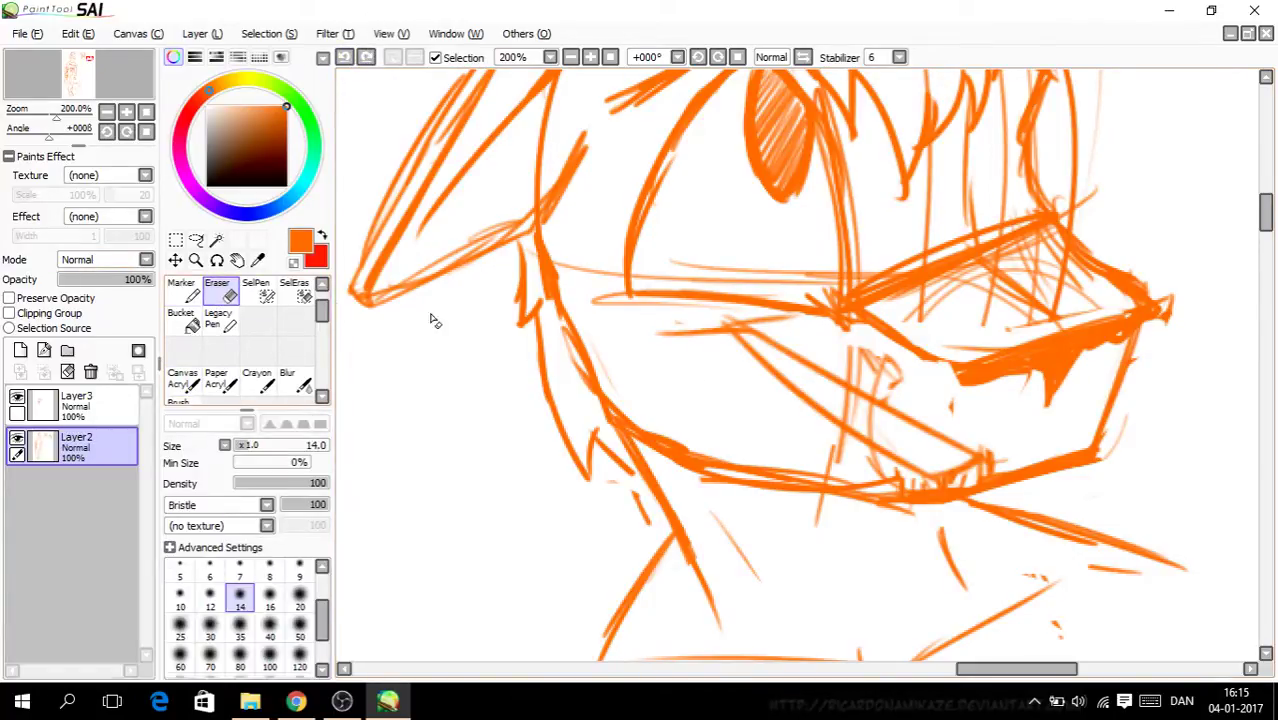
key("ctrl+minus")
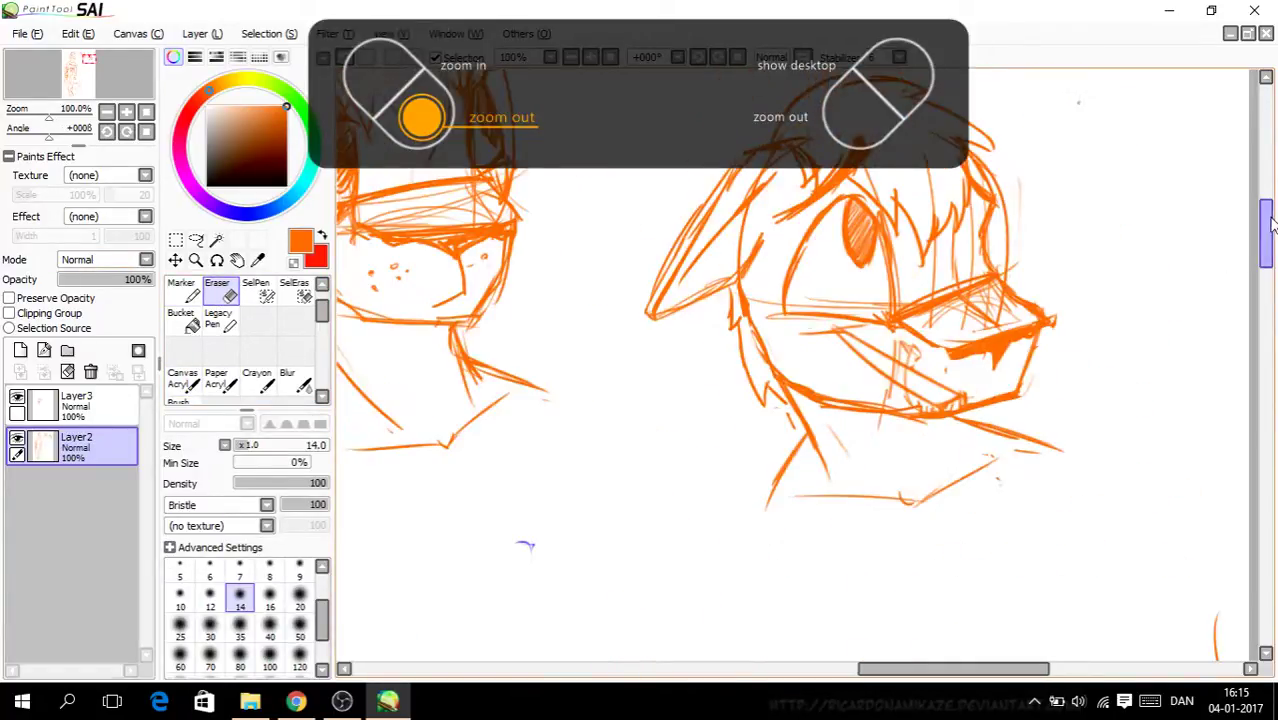
left_click_drag(1265, 228, 1265, 212)
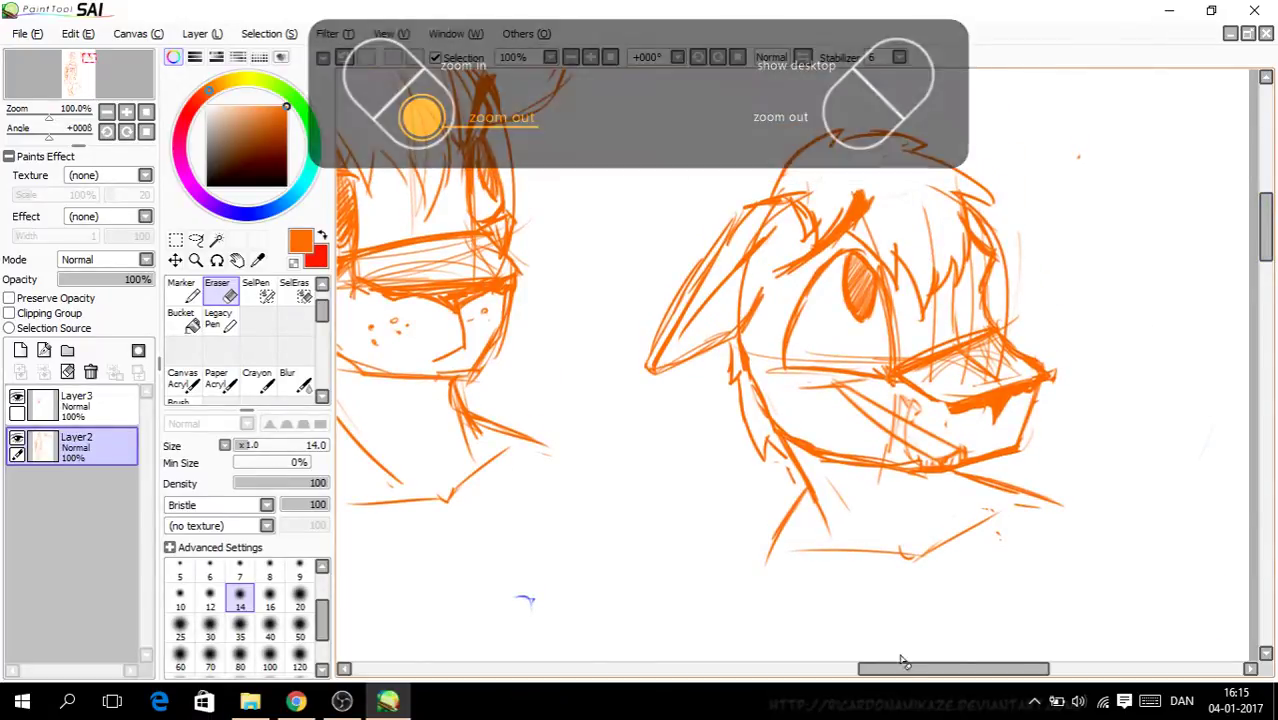
left_click_drag(902, 677, 932, 680)
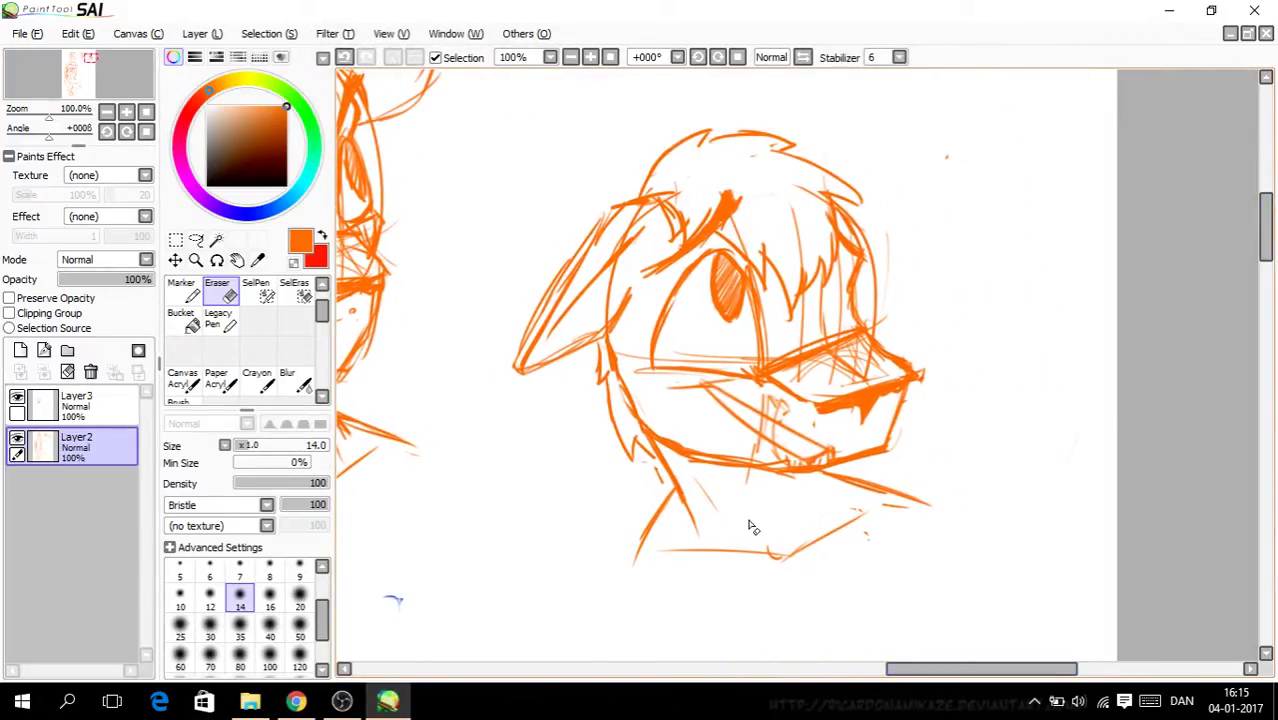
Step: Add short zigzag and curved hair strokes inside the hair on the crown and above the fringe
left_click(183, 378)
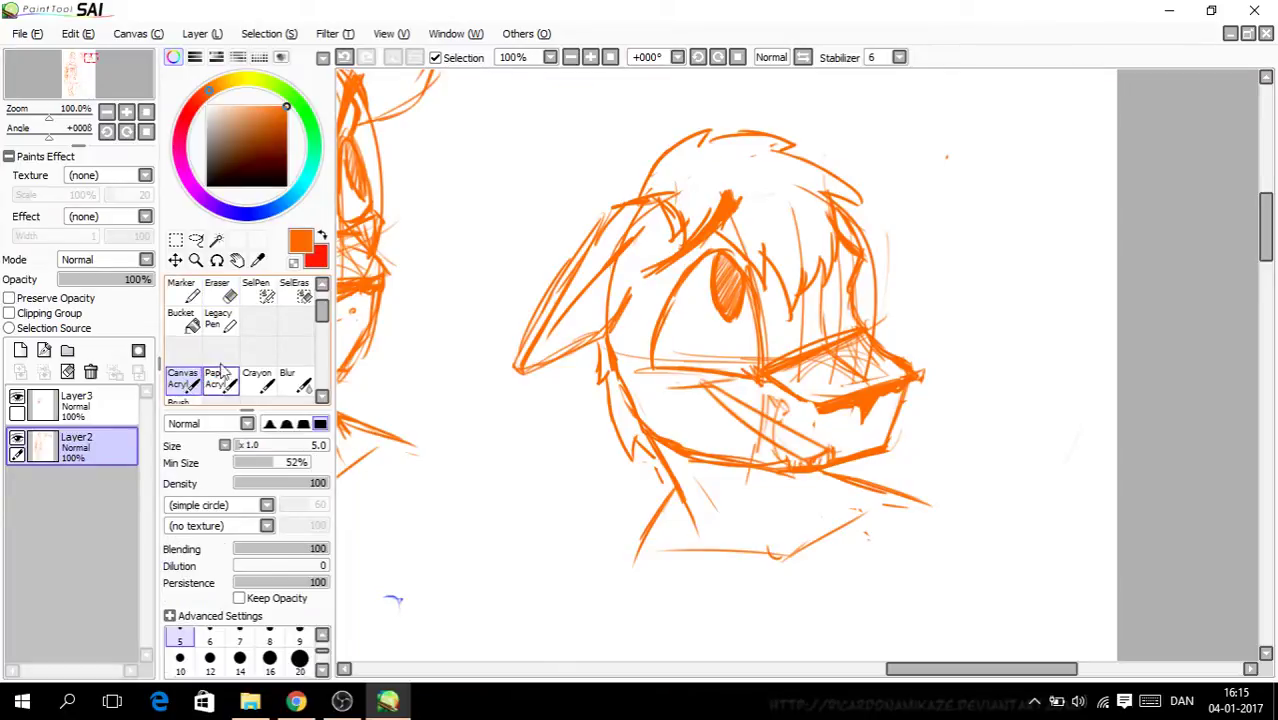
left_click_drag(772, 178, 798, 222)
key("Page_Down")
key("Page_Up")
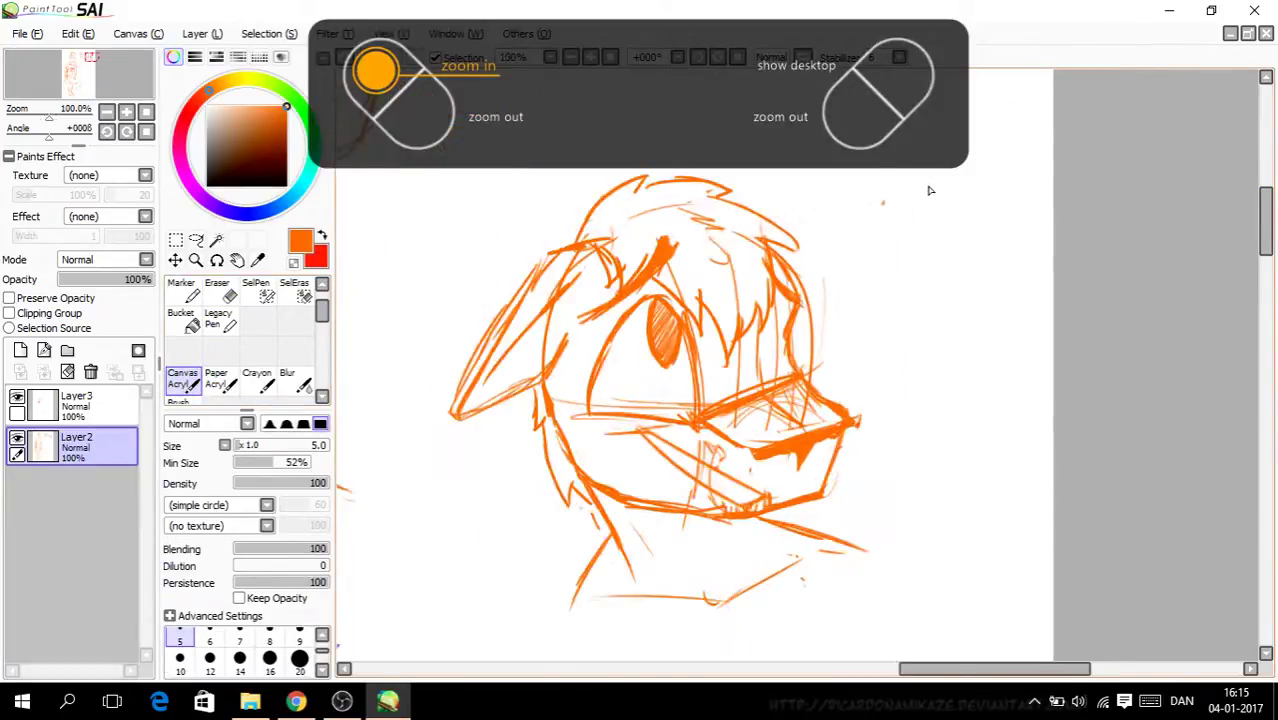
key("Page_Up")
scroll(878, 287, "down", 1)
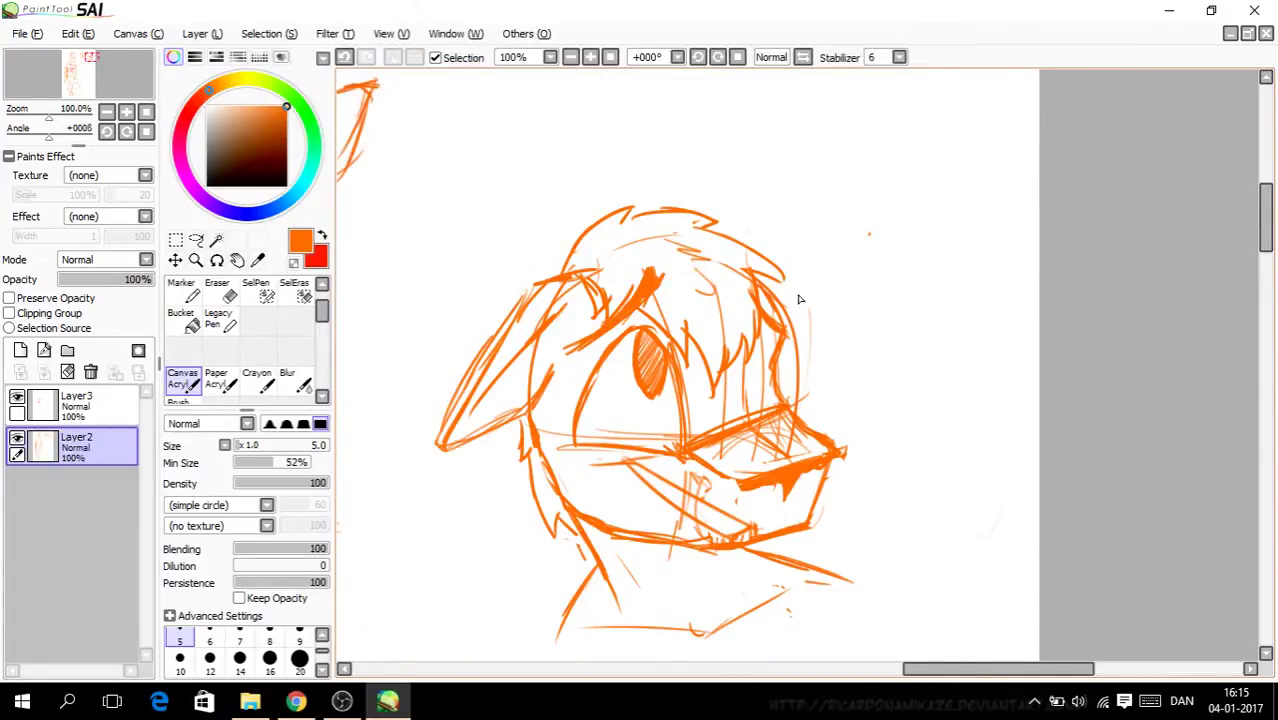
Step: Thicken the far brow at the front edge of the forehead into a solid dark shape
scroll(724, 298, "up", 3)
mouse_move(713, 241)
left_mouse_down()
mouse_move(703, 296)
mouse_move(774, 366)
mouse_move(703, 294)
left_mouse_up()
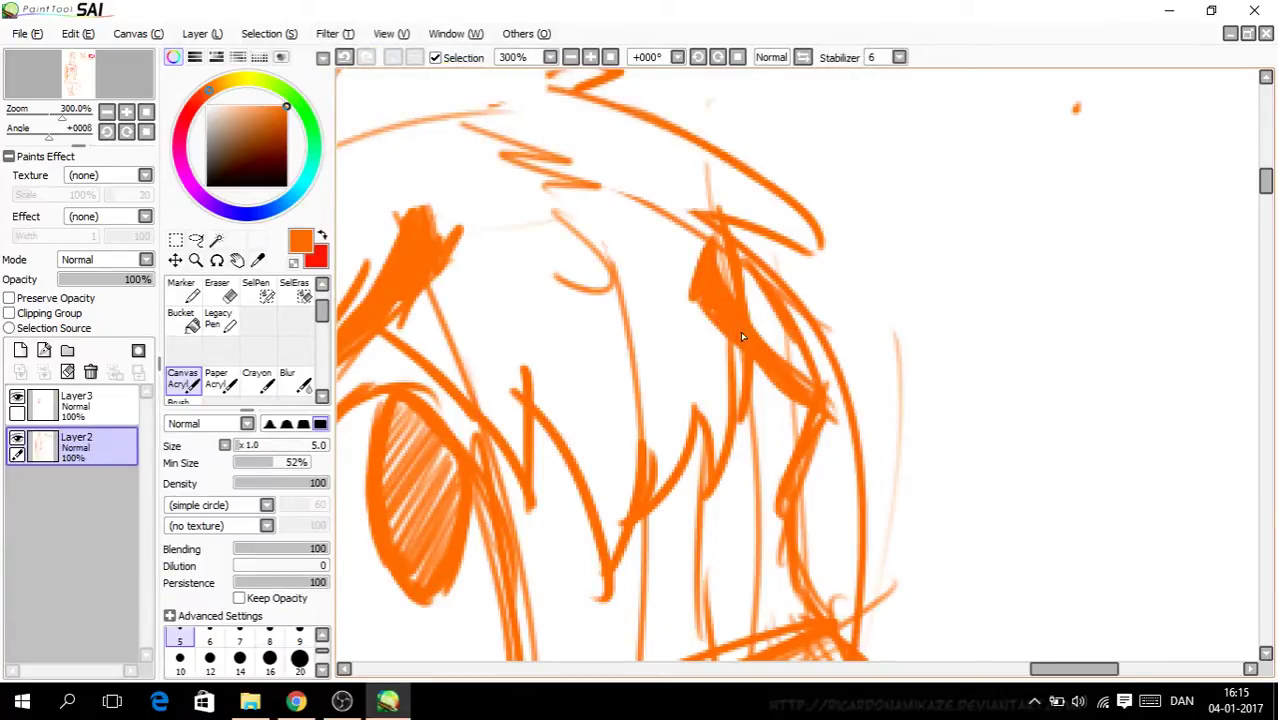
scroll(790, 388, "down", 5)
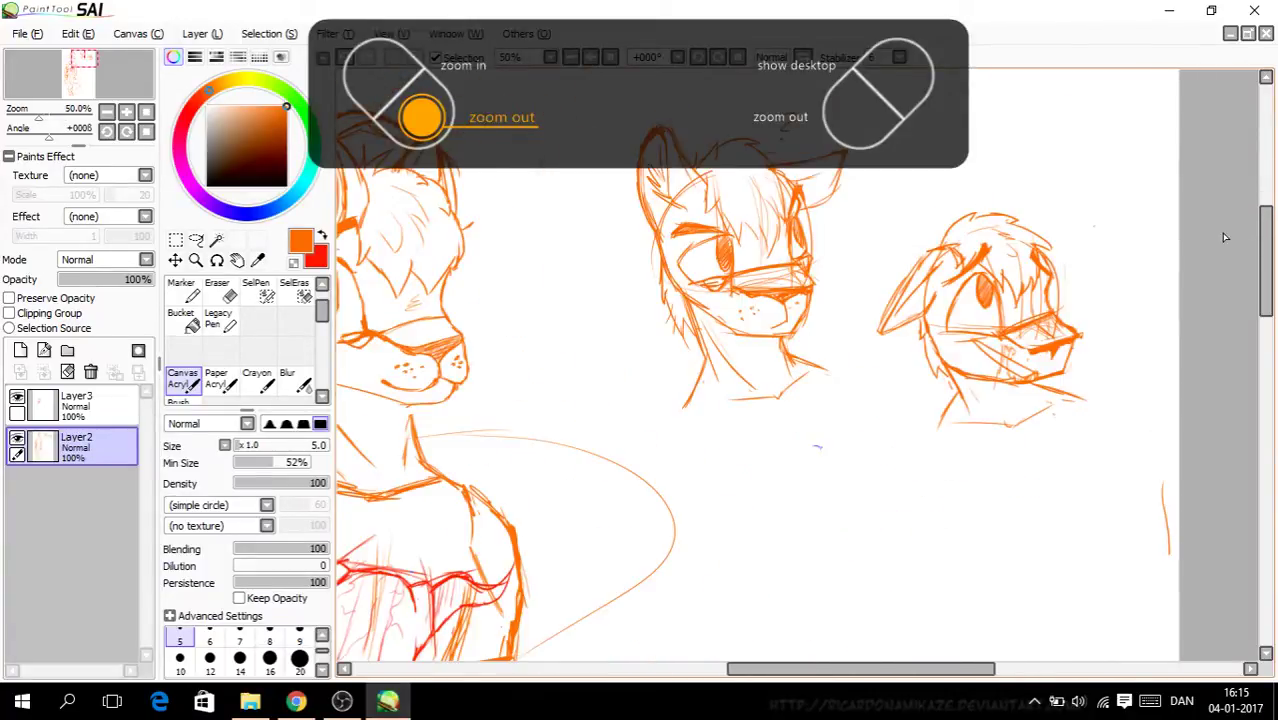
mouse_move(966, 668)
left_mouse_down()
mouse_move(928, 670)
mouse_move(972, 670)
left_mouse_up()
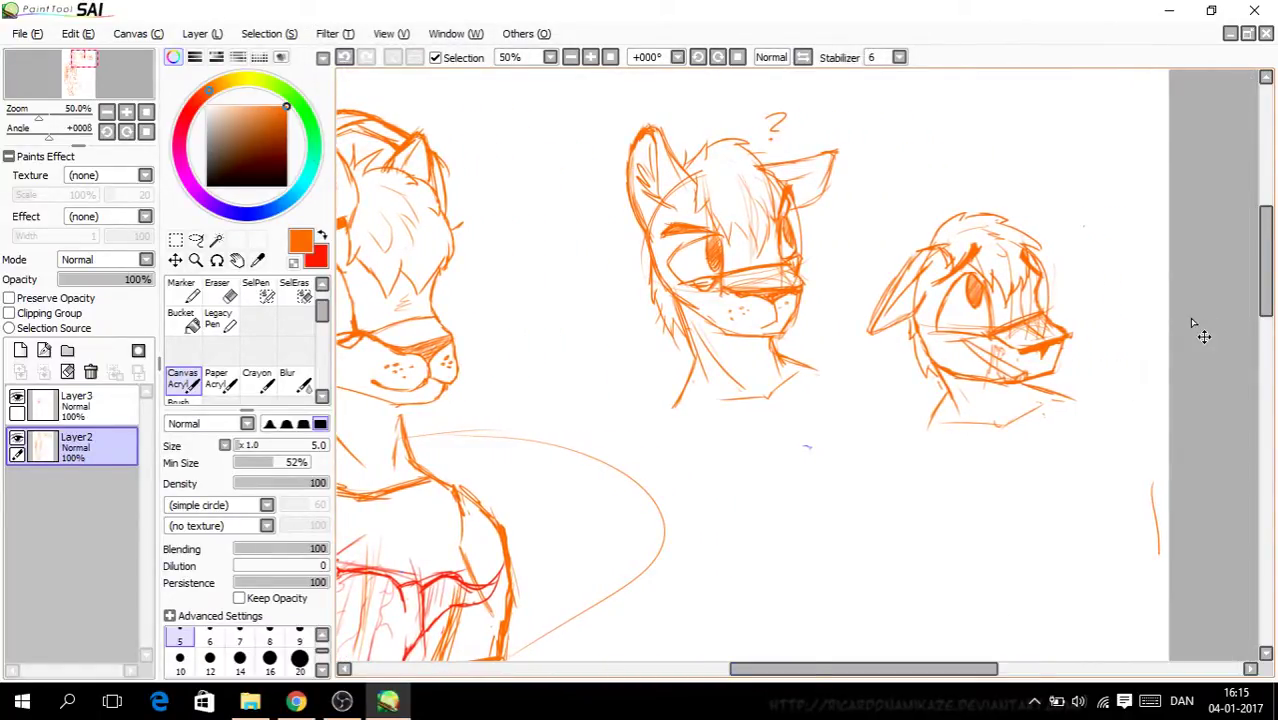
Step: Round off the front corner of the third head's chin and draw a curved open-mouth line beneath the upper muzzle
scroll(1122, 335, "up", 4)
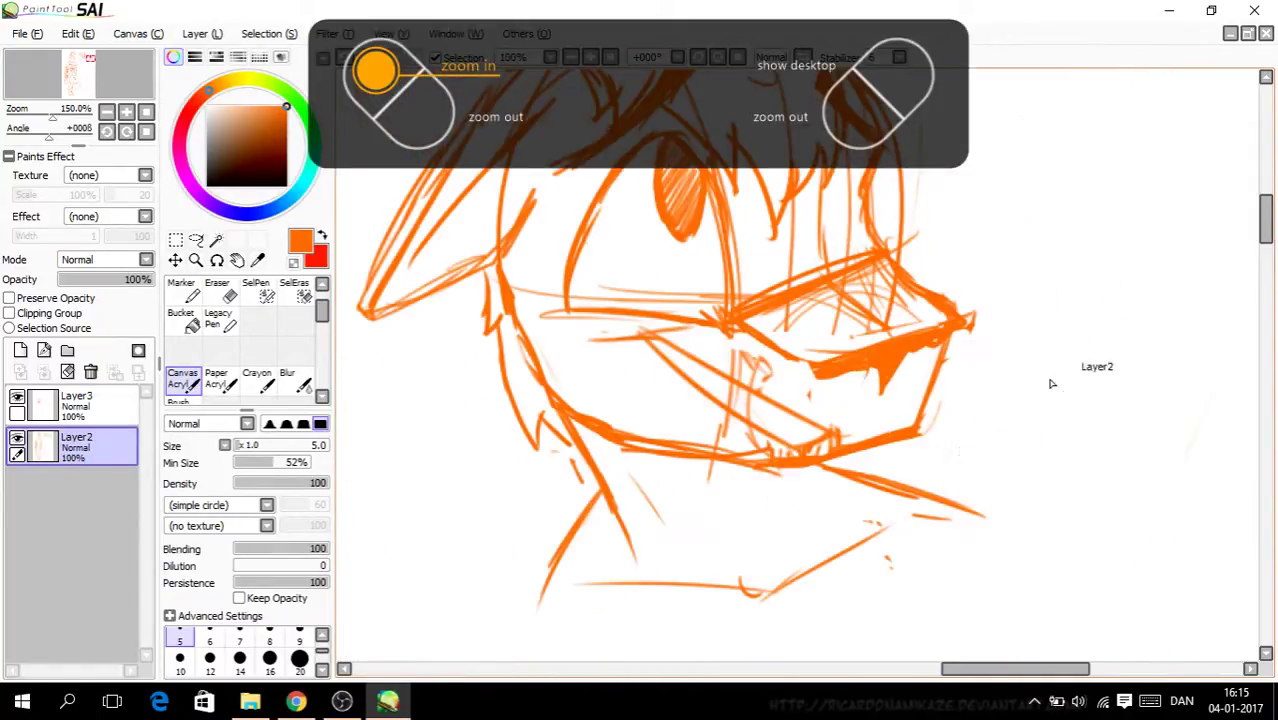
left_click(218, 290)
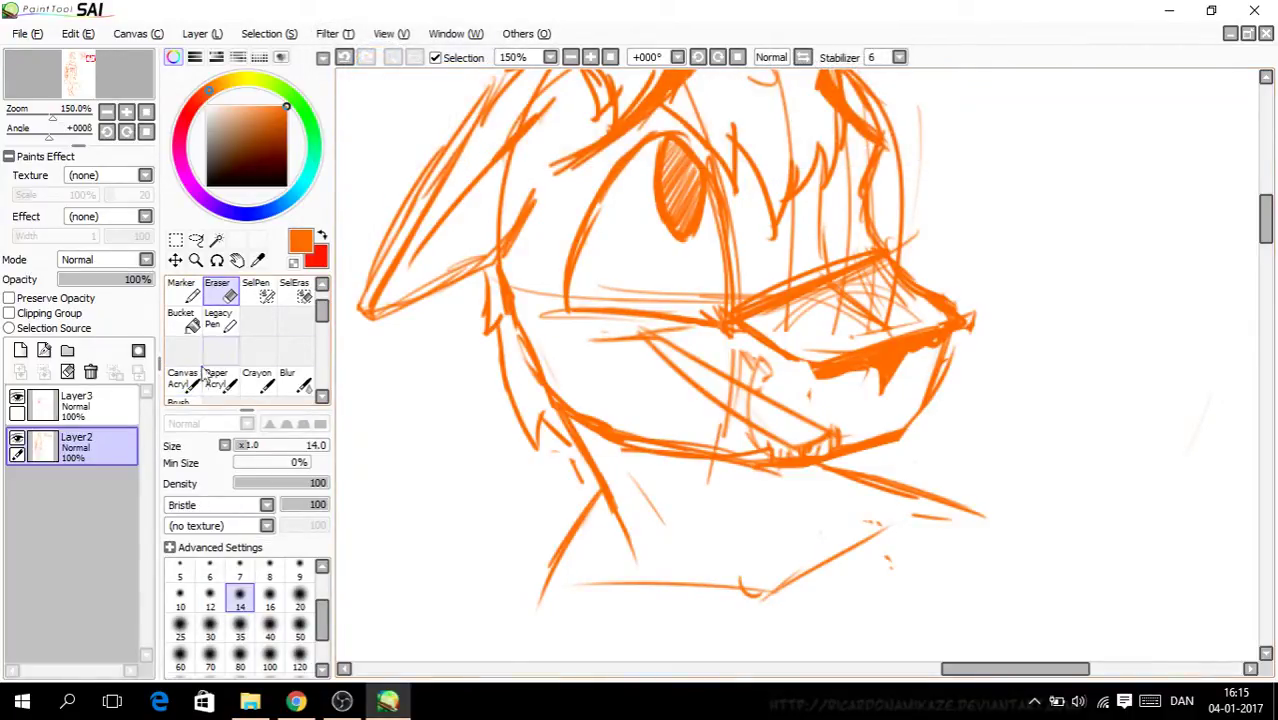
left_click(183, 379)
mouse_move(836, 429)
left_mouse_down()
mouse_move(892, 376)
mouse_move(880, 397)
mouse_move(883, 384)
mouse_move(841, 425)
mouse_move(898, 346)
mouse_move(873, 376)
left_mouse_up()
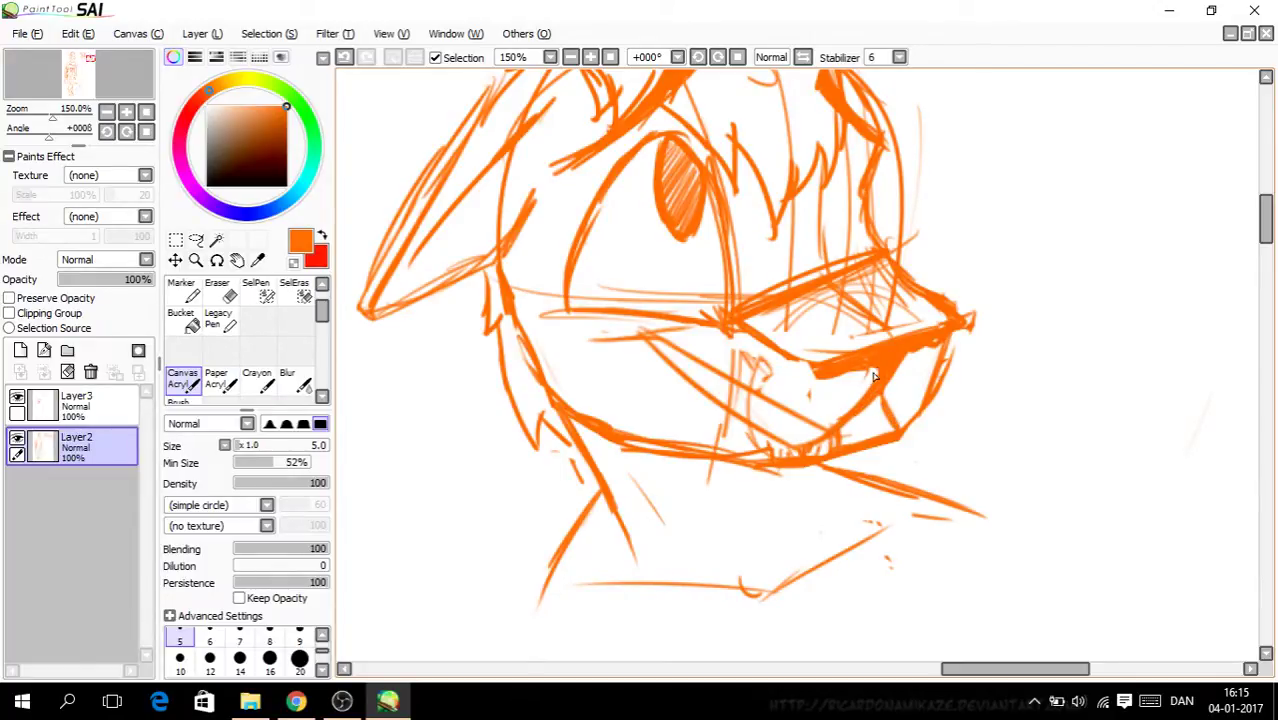
left_click(346, 64)
left_click(346, 64)
Step: Try to draw a sweat drop in the empty space above the third head's hair
key("ctrl+minus")
key("ctrl+minus")
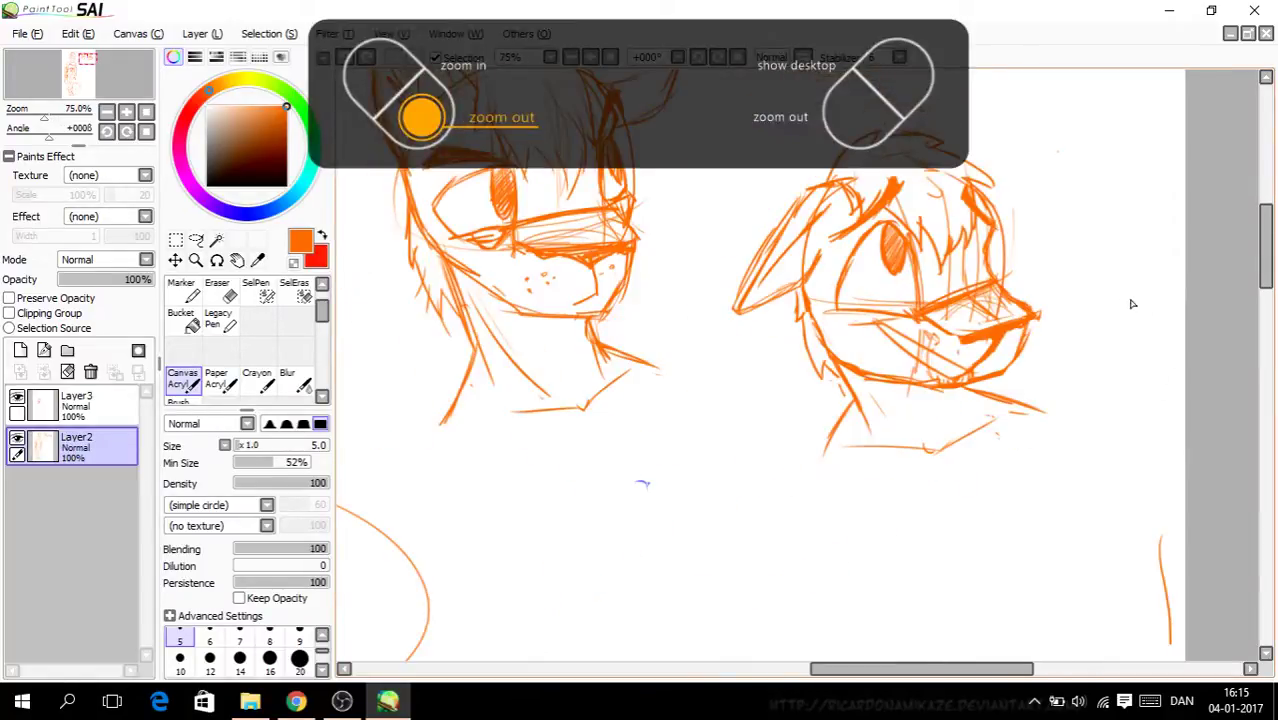
key("ctrl+plus")
key("ctrl+plus")
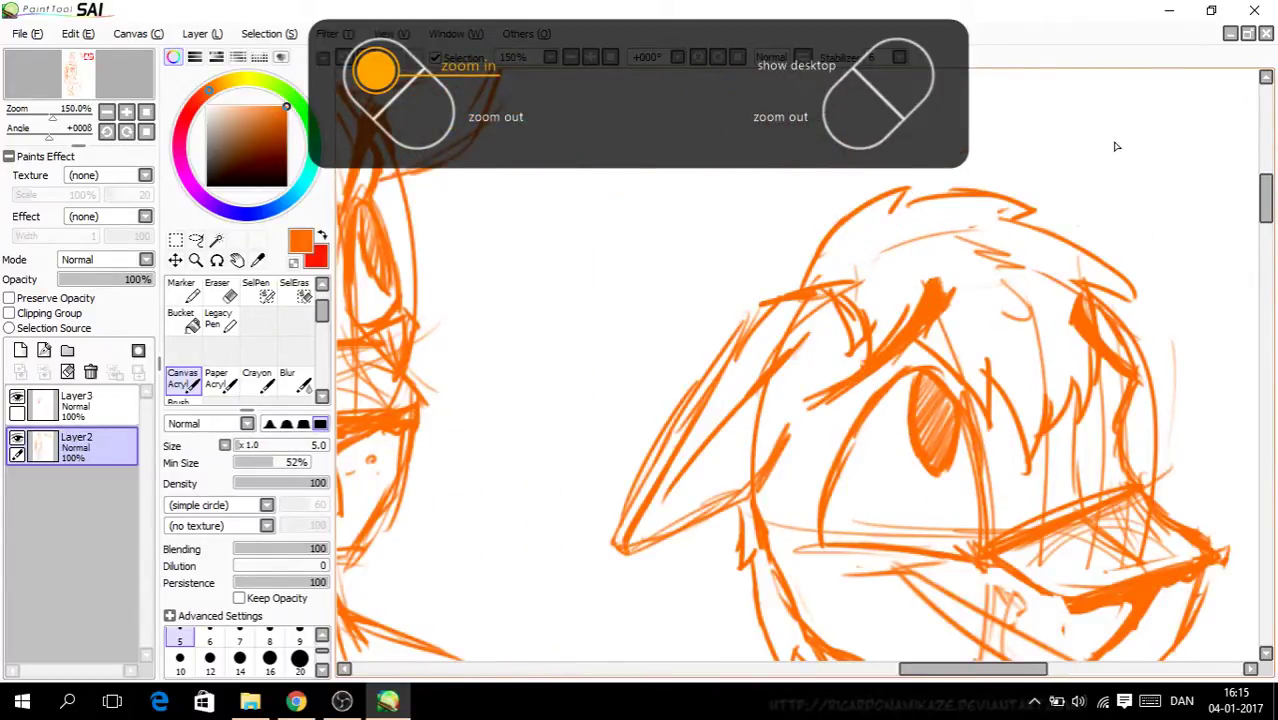
left_click_drag(1265, 219, 1250, 208)
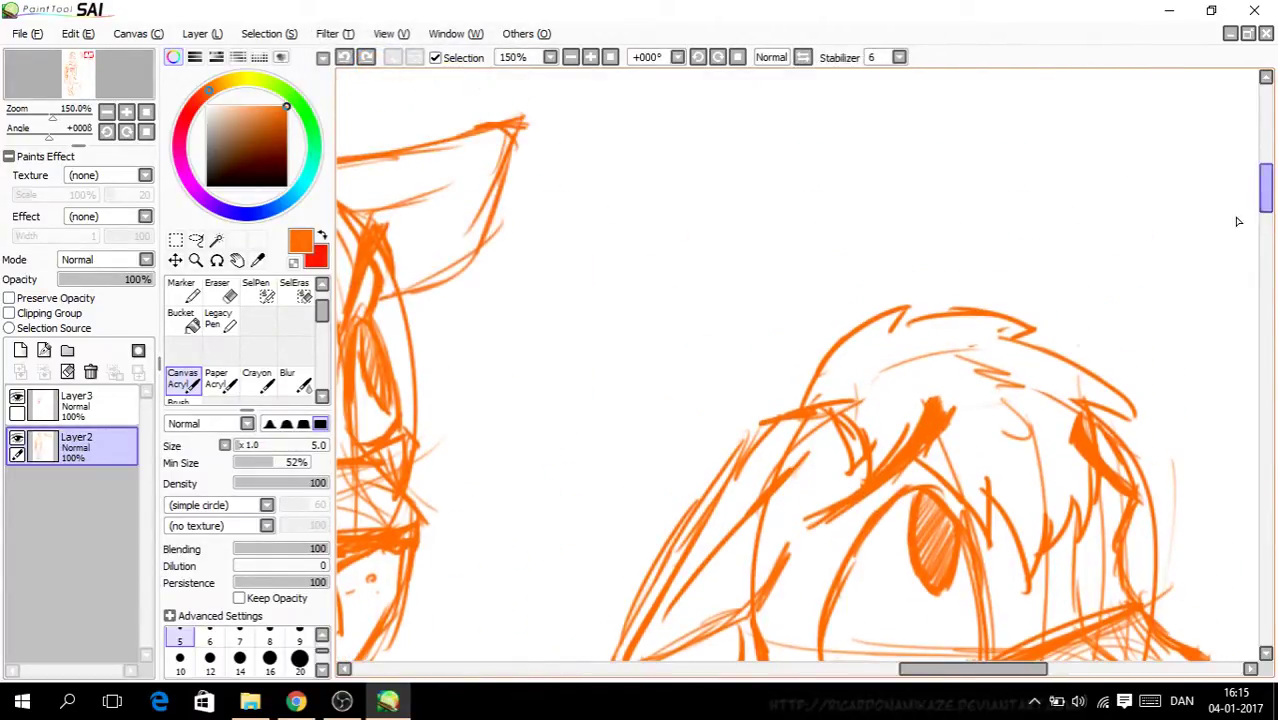
mouse_move(1080, 236)
left_mouse_down()
mouse_move(1056, 282)
mouse_move(1076, 305)
mouse_move(1079, 244)
left_mouse_up()
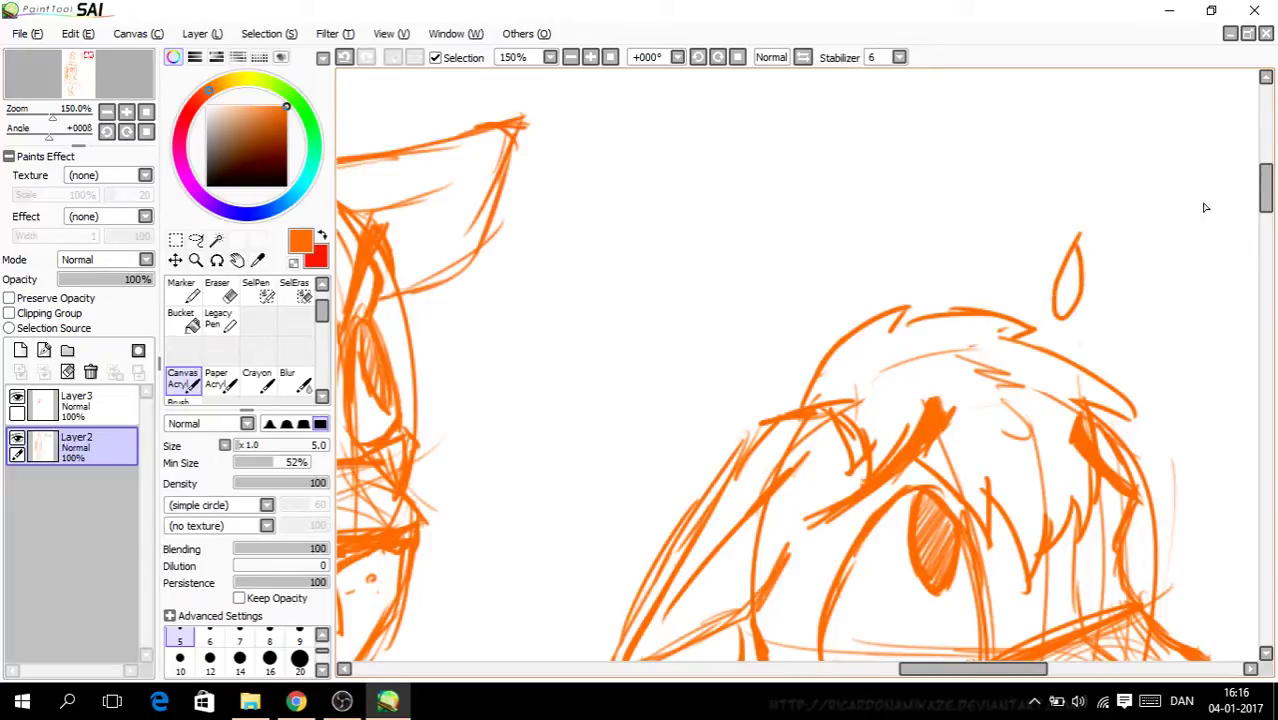
left_click(344, 57)
Step: Draw small sweat drops on the third head's cheek behind the eye and extend the slanted neck line below the jaw
scroll(788, 150, "down", 9)
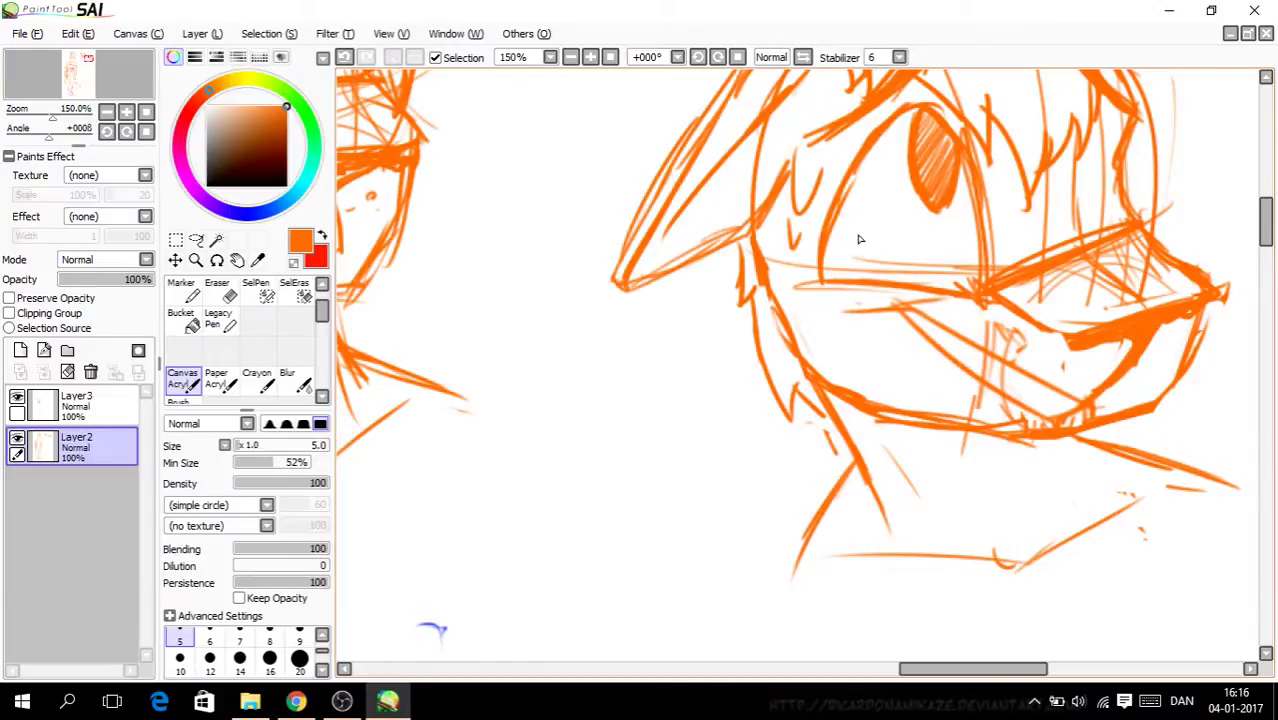
key("minus")
key("minus")
key("minus")
key("minus")
key("plus")
key("plus")
key("plus")
left_click_drag(996, 191, 1046, 248)
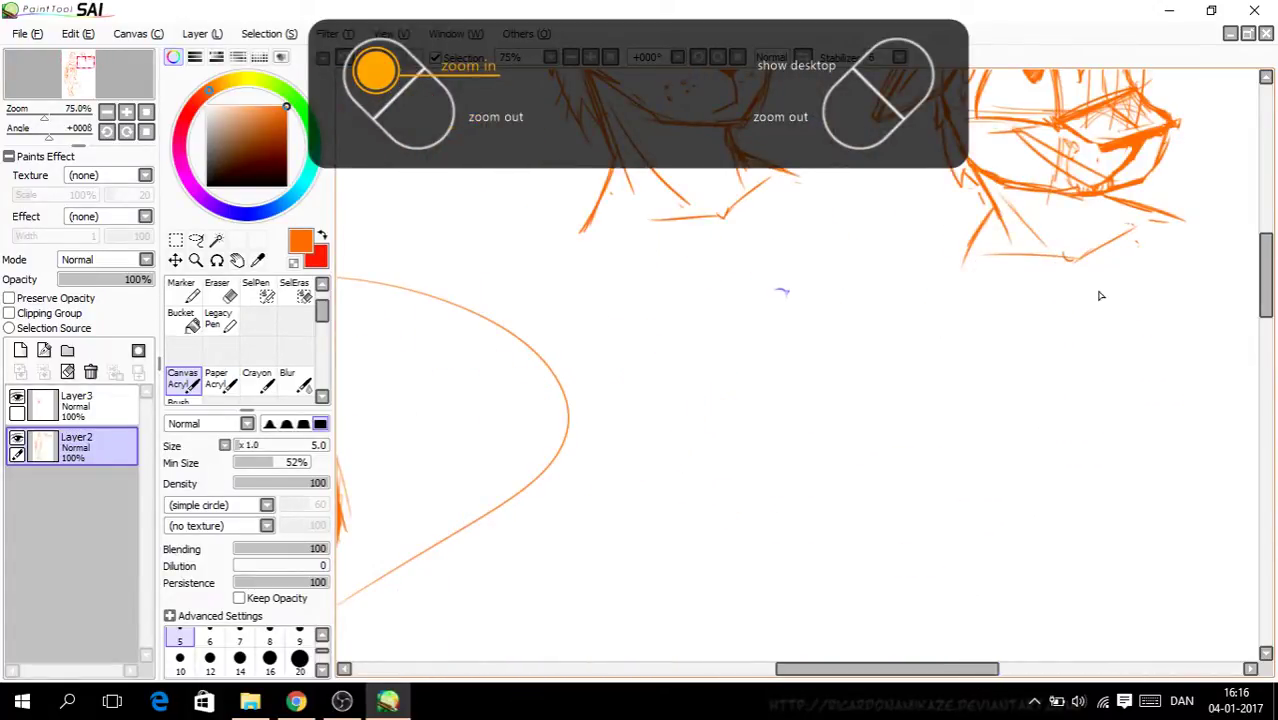
Step: Erase the stray vertical line near the canvas edge beside the third head, keeping Layer2 active
left_click_drag(864, 669, 886, 669)
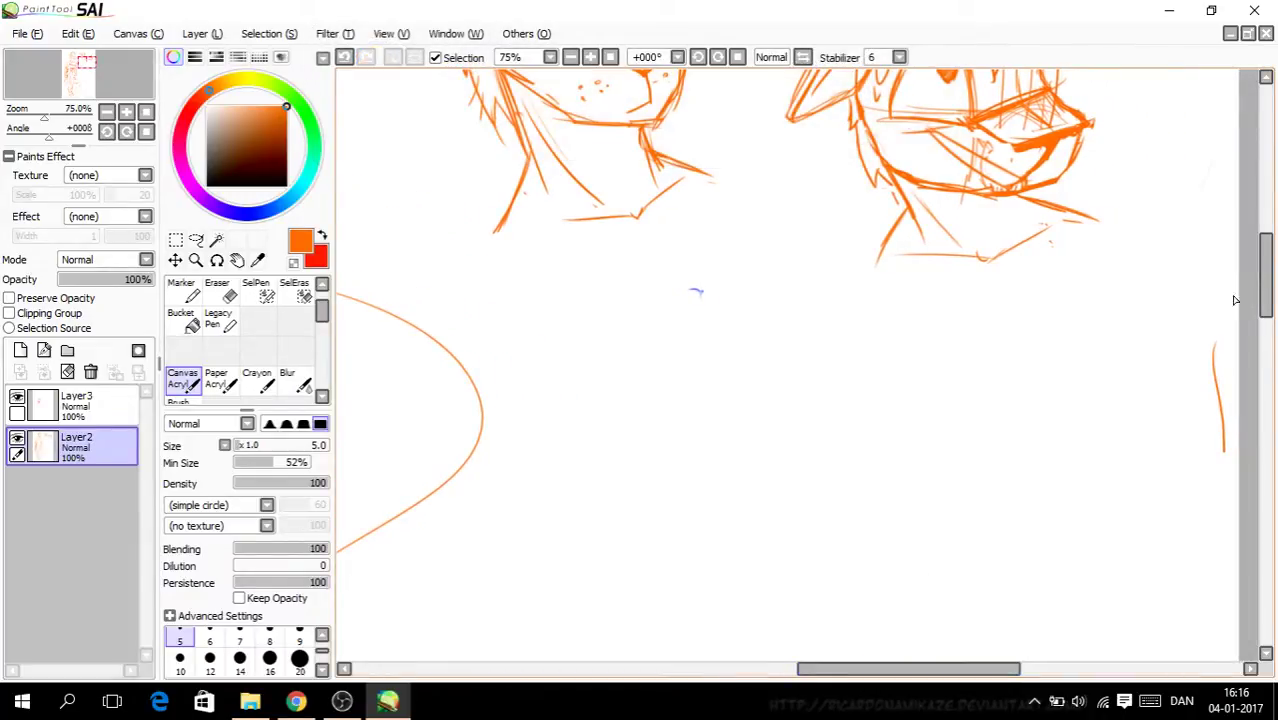
left_click_drag(1266, 292, 1266, 270)
left_click(217, 290)
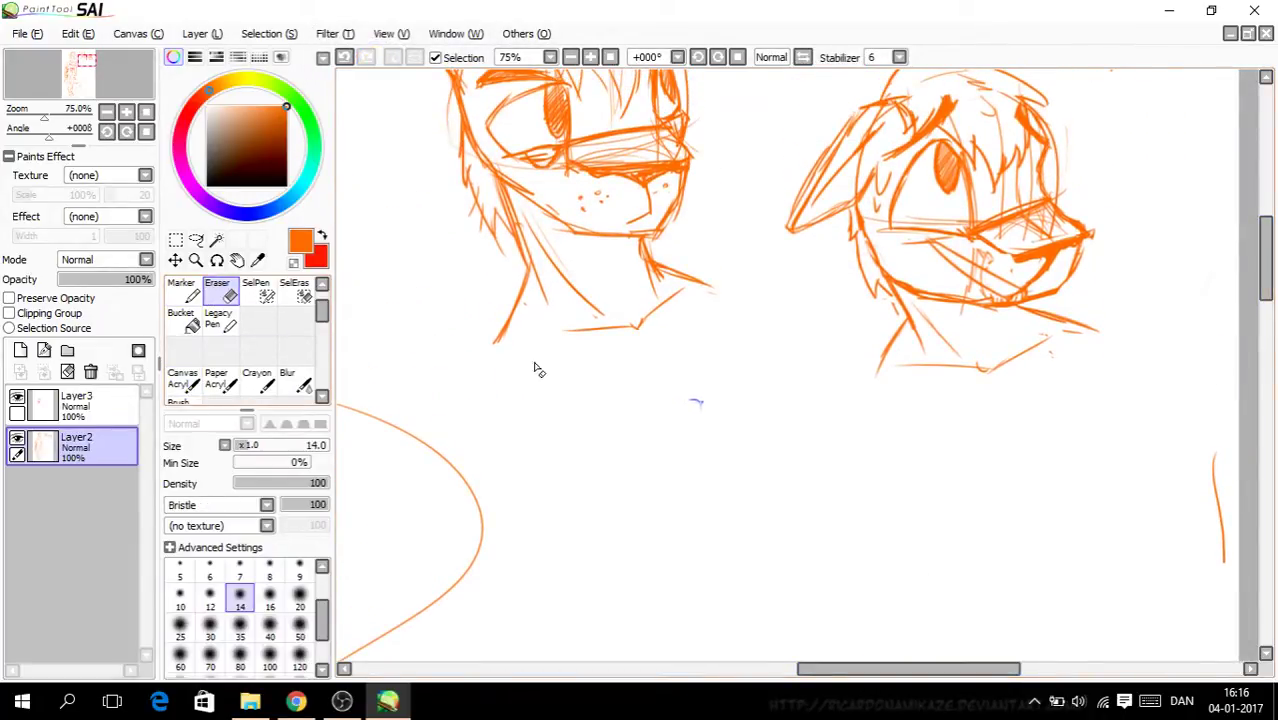
mouse_move(1212, 490)
left_mouse_down()
mouse_move(1209, 555)
mouse_move(1217, 534)
mouse_move(1230, 565)
mouse_move(1218, 561)
mouse_move(1213, 491)
mouse_move(1187, 448)
left_mouse_up()
left_click(132, 410)
left_click(91, 440)
Step: Draw a construction circle for a fourth head in the empty area beside the torso, with a brow and nose-bridge stroke on its front edge
scroll(884, 507, "down", 3)
mouse_move(1264, 318)
left_mouse_down()
mouse_move(1255, 366)
mouse_move(1264, 343)
left_mouse_up()
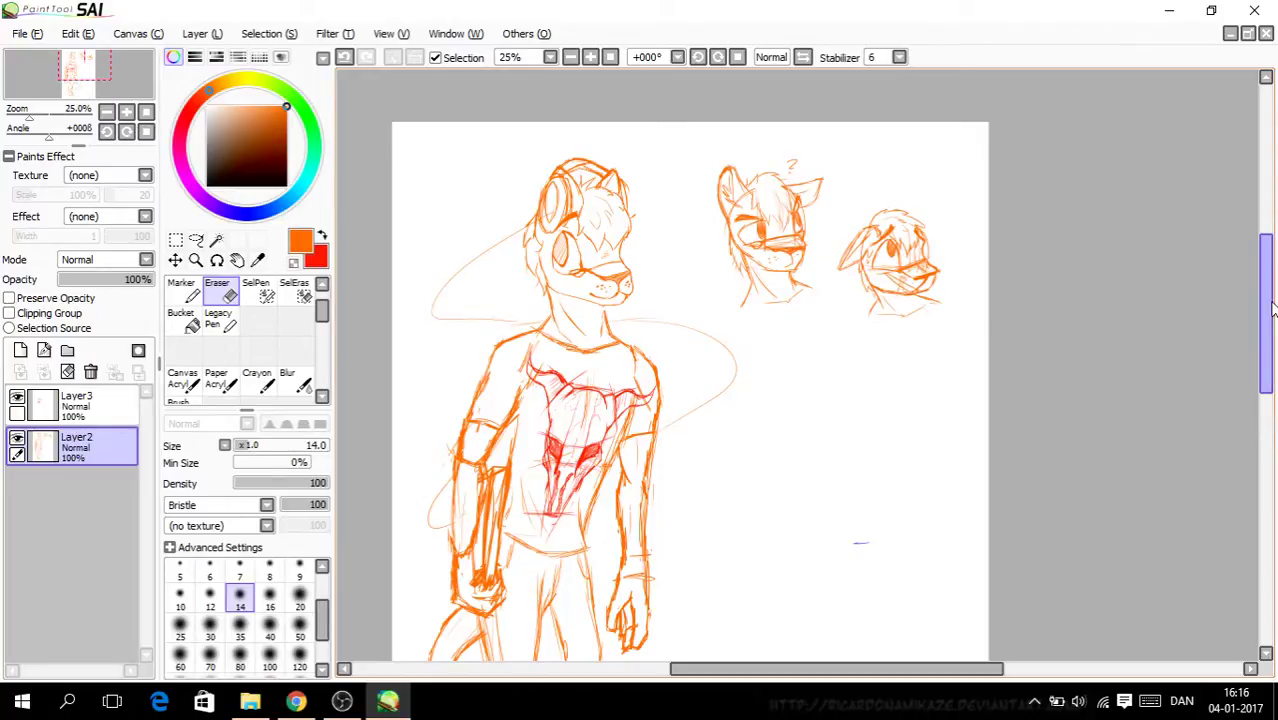
left_click_drag(1262, 305, 1262, 316)
key("ctrl+plus")
key("ctrl+plus")
key("ctrl+plus")
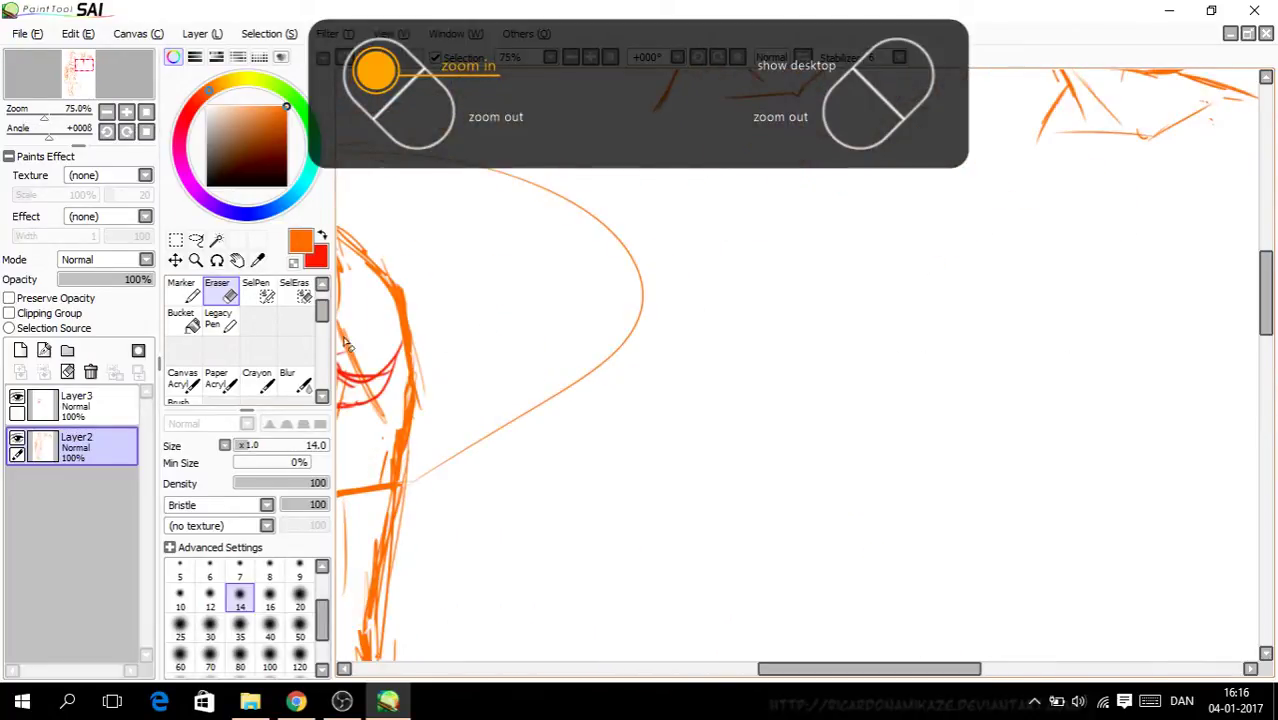
left_click(183, 378)
mouse_move(903, 249)
left_mouse_down()
mouse_move(690, 300)
mouse_move(925, 300)
left_mouse_up()
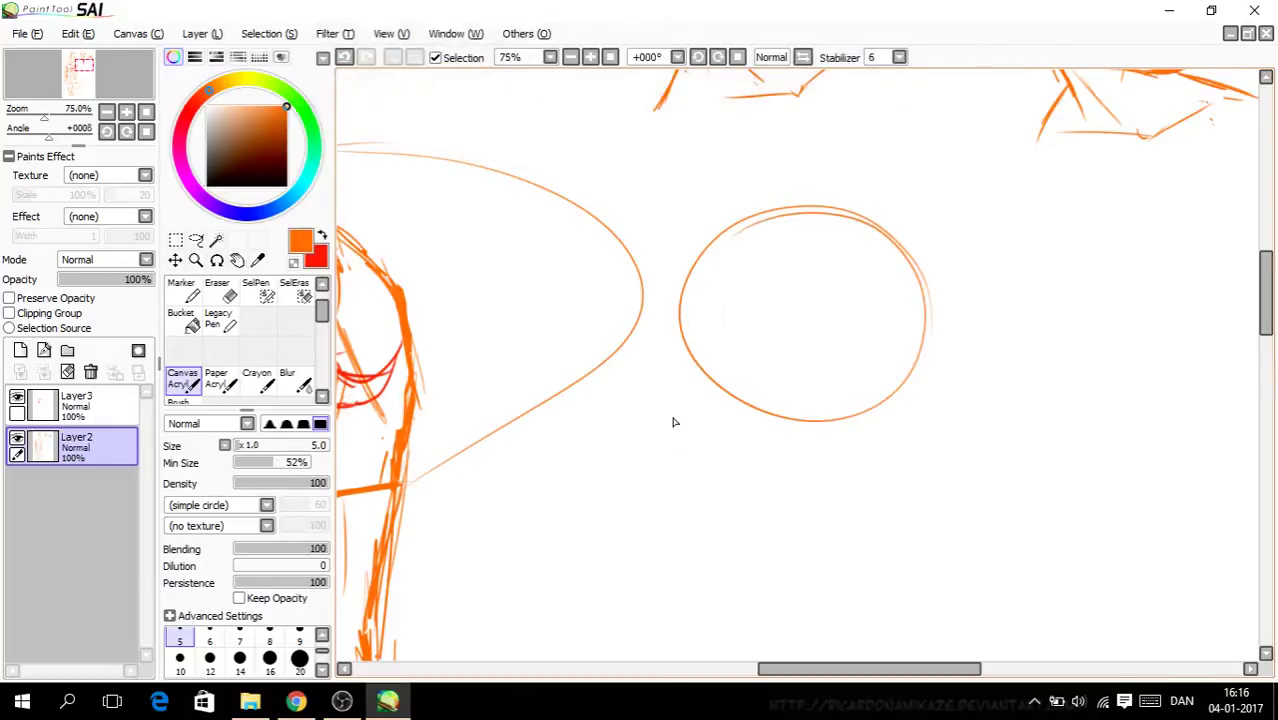
left_click_drag(782, 222, 676, 340)
left_click_drag(686, 268, 668, 345)
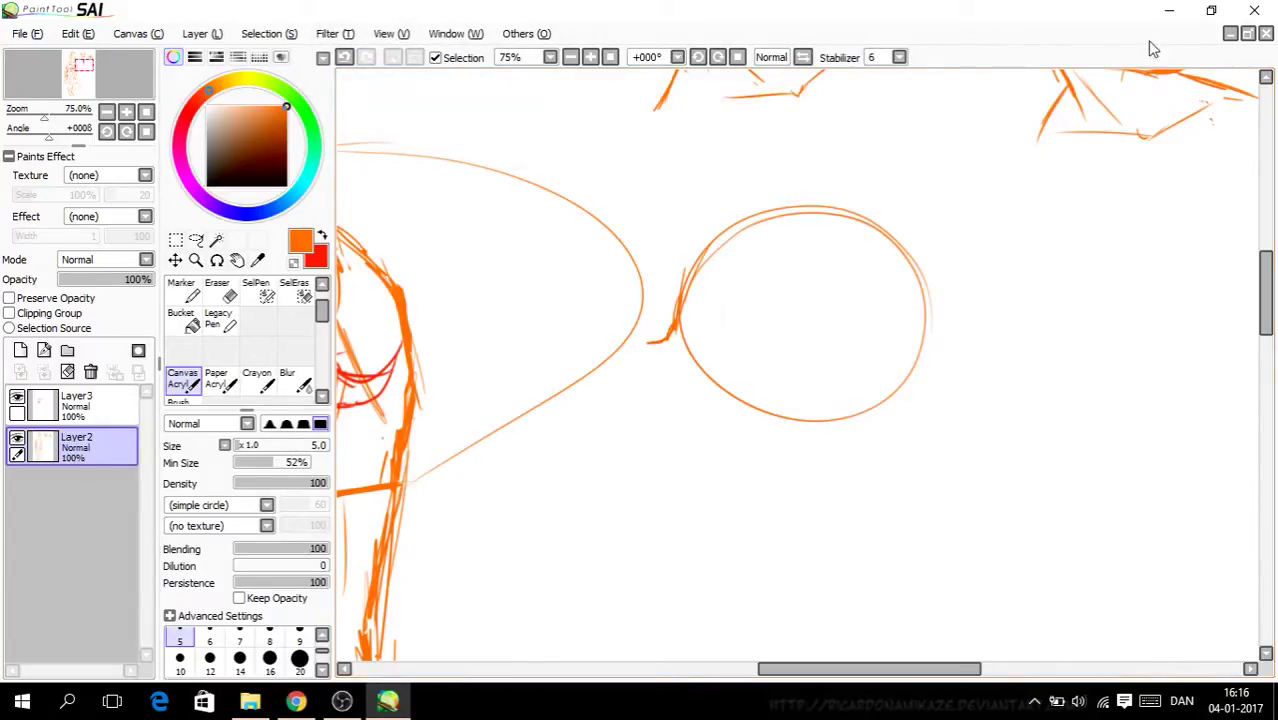
Step: Switch to Chrome and search Google Images for "leopard" in a new tab
left_click(1169, 10)
left_click(296, 702)
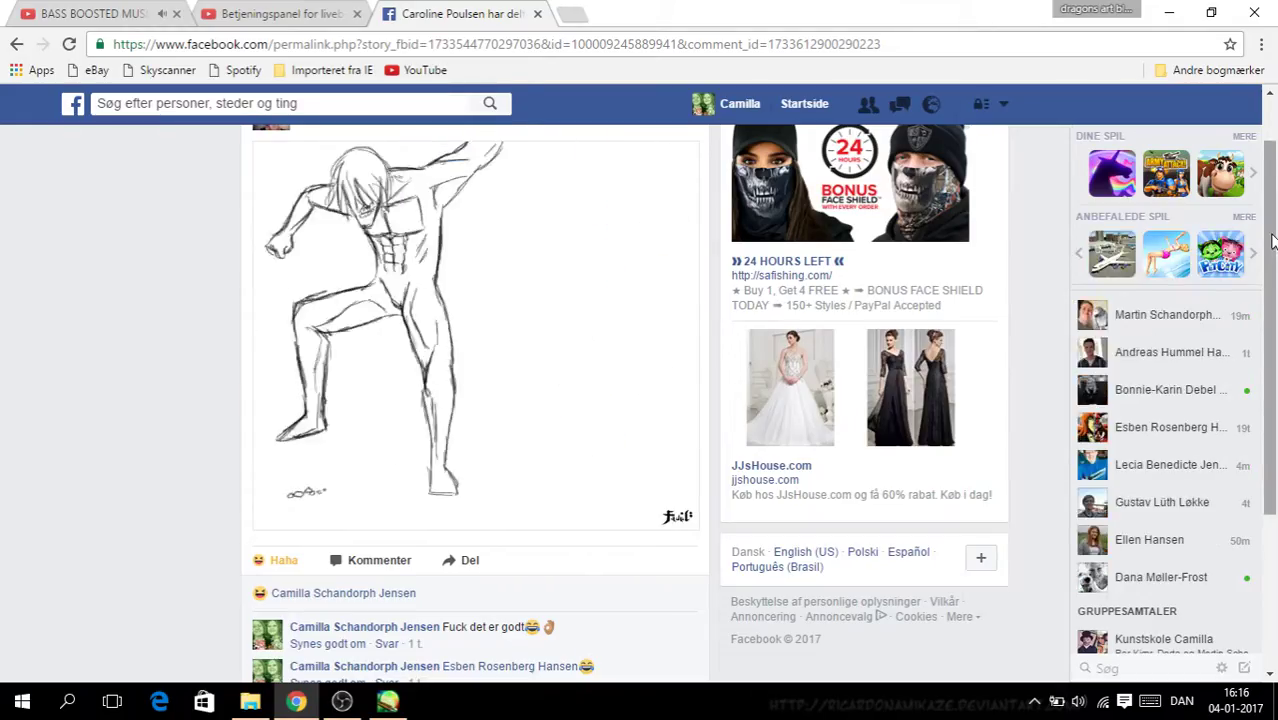
scroll(1272, 242, "up", 1)
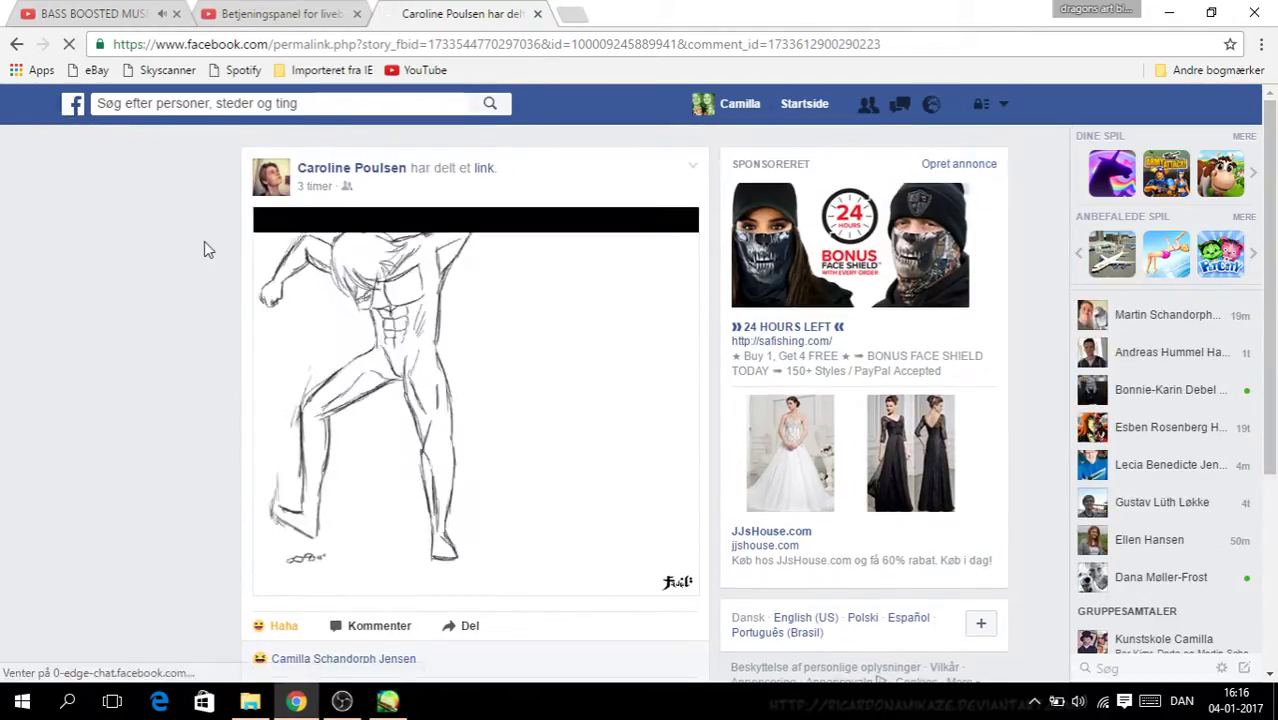
left_click(576, 14)
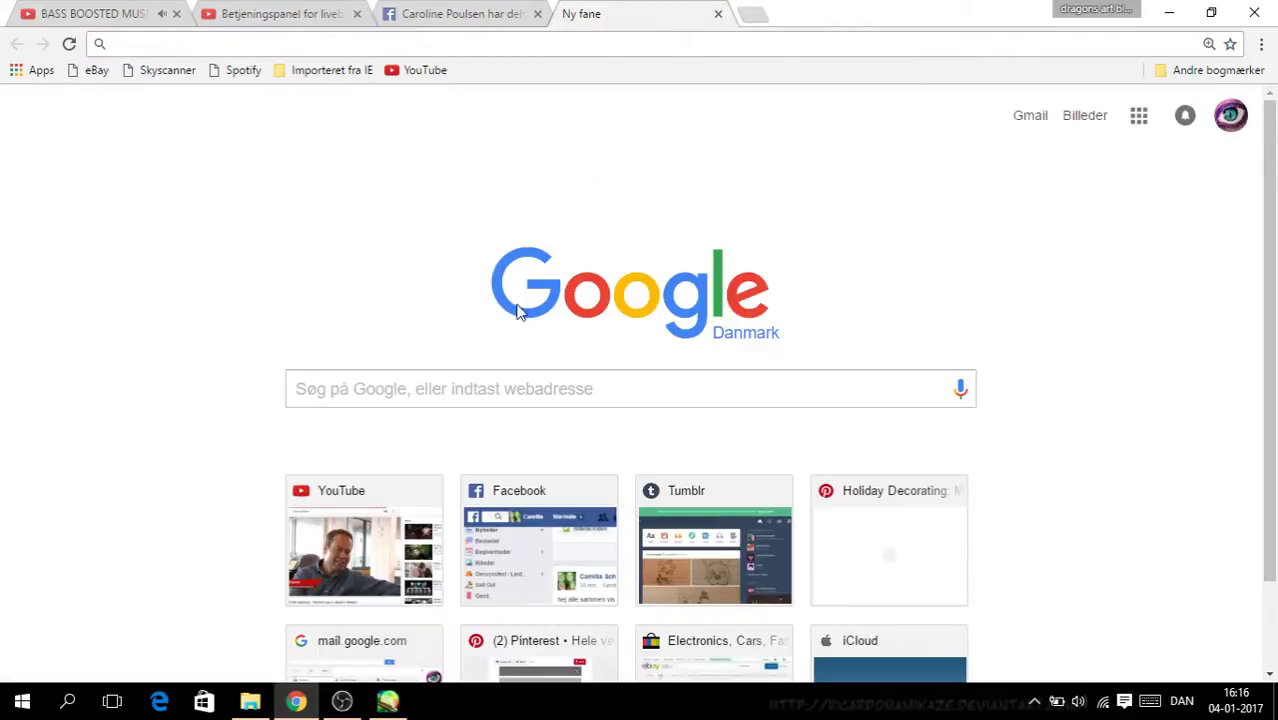
left_click(505, 388)
type("l")
key("Return")
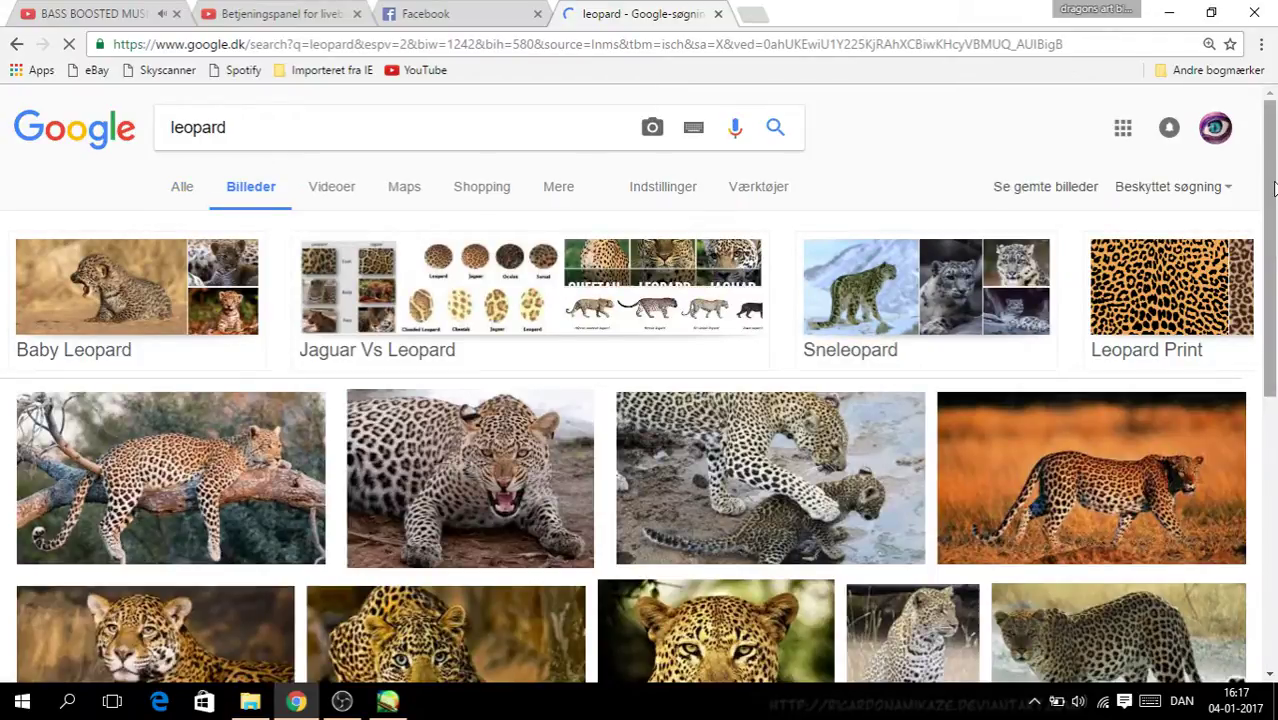
Step: Look through the leopard photos for references, previewing the Sovereign Sportsman image and the ARKive adult walking with its young
scroll(1273, 189, "down", 3)
left_click_drag(1273, 199, 1263, 320)
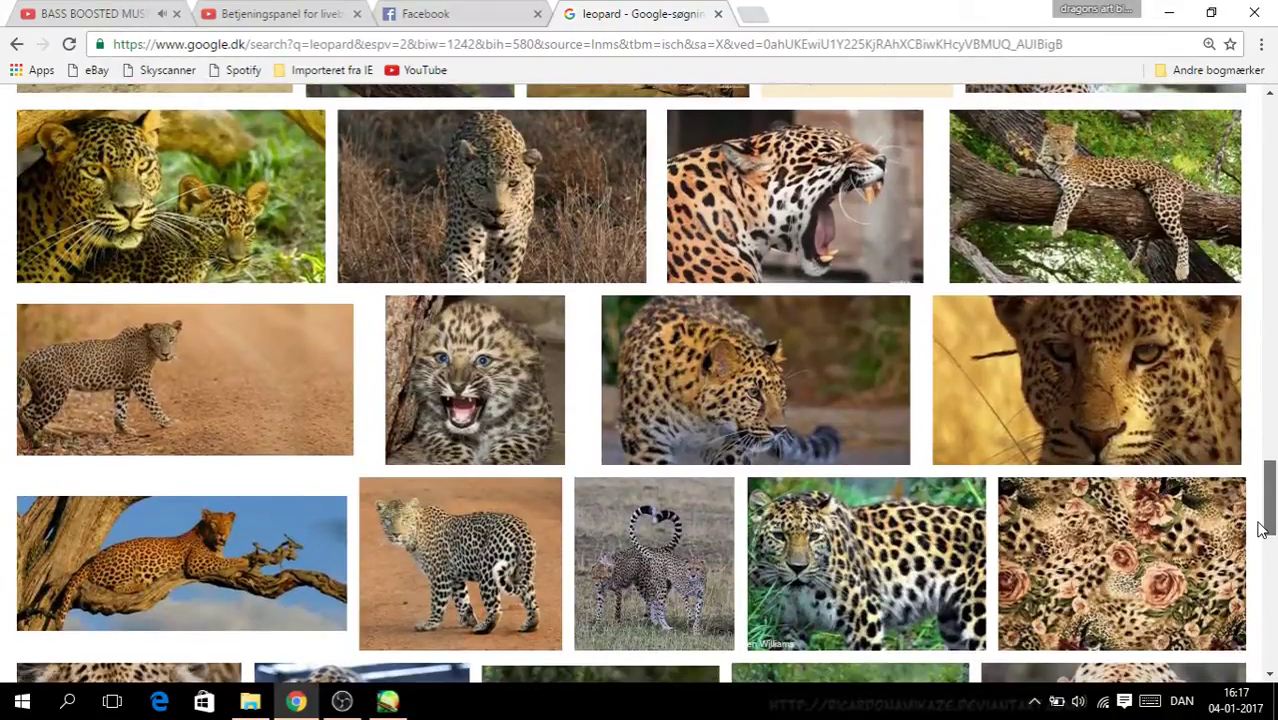
scroll(1262, 530, "down", 3)
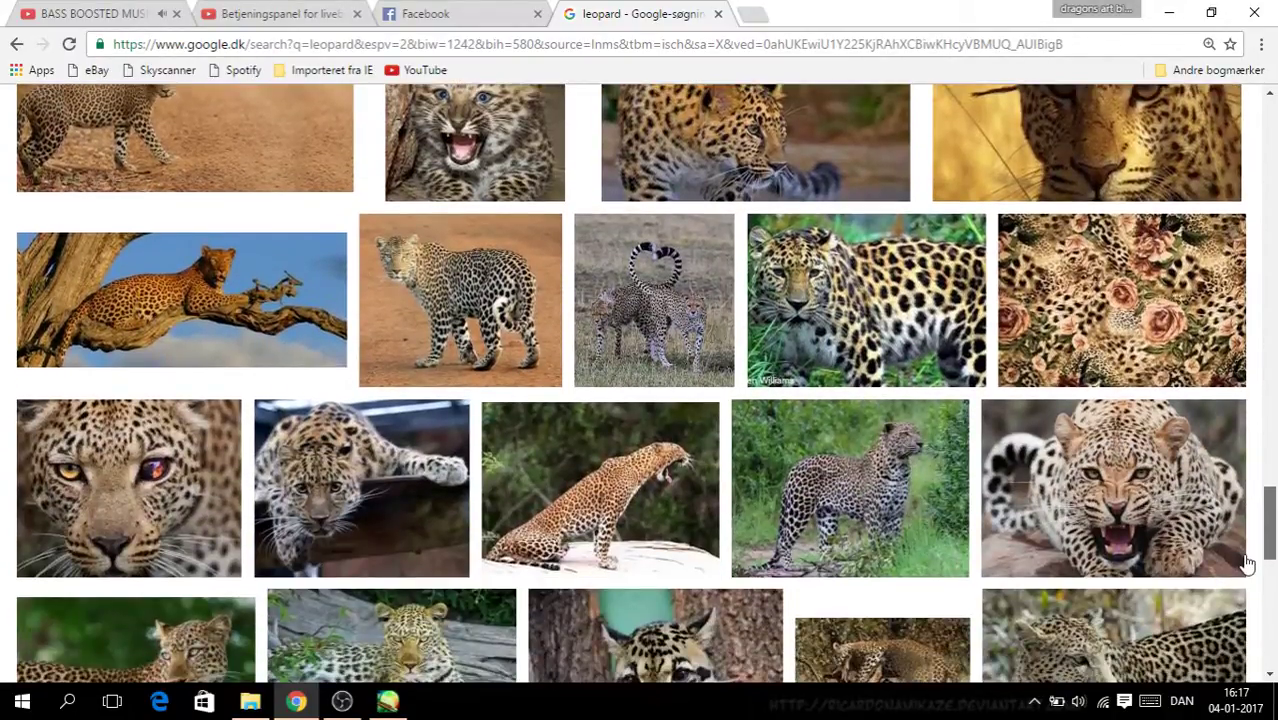
scroll(1240, 578, "down", 2)
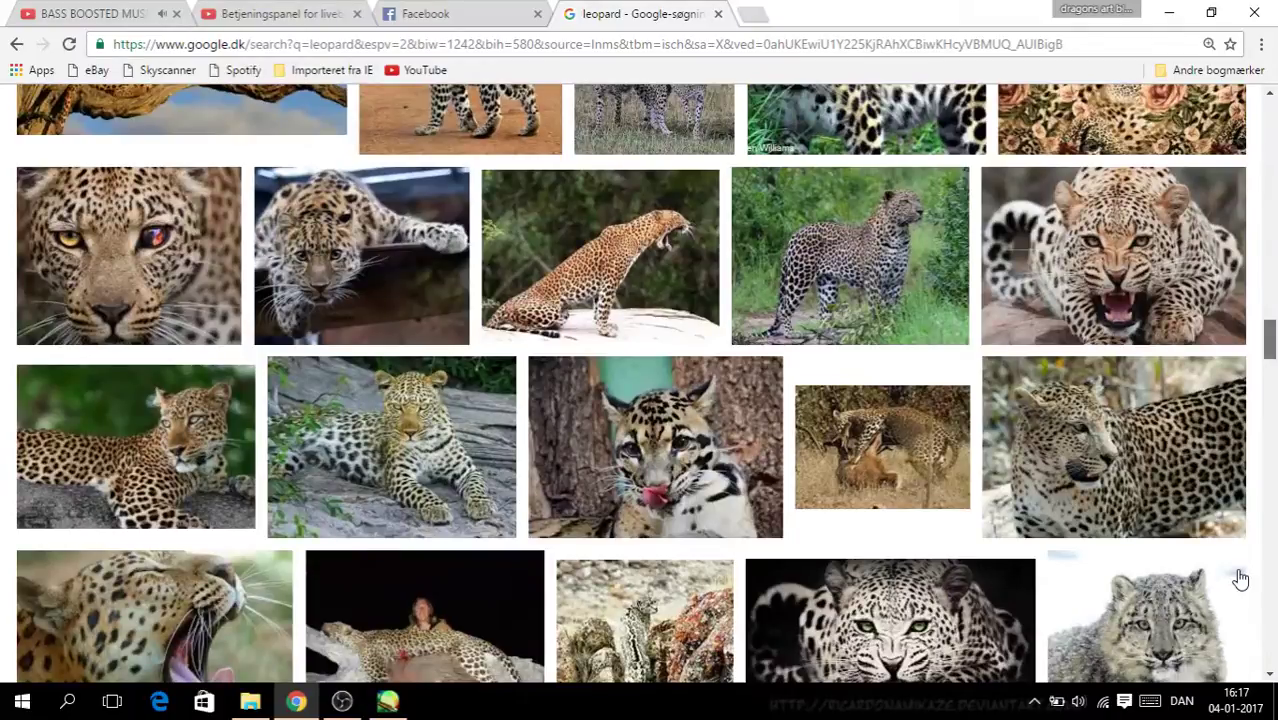
scroll(1240, 580, "down", 4)
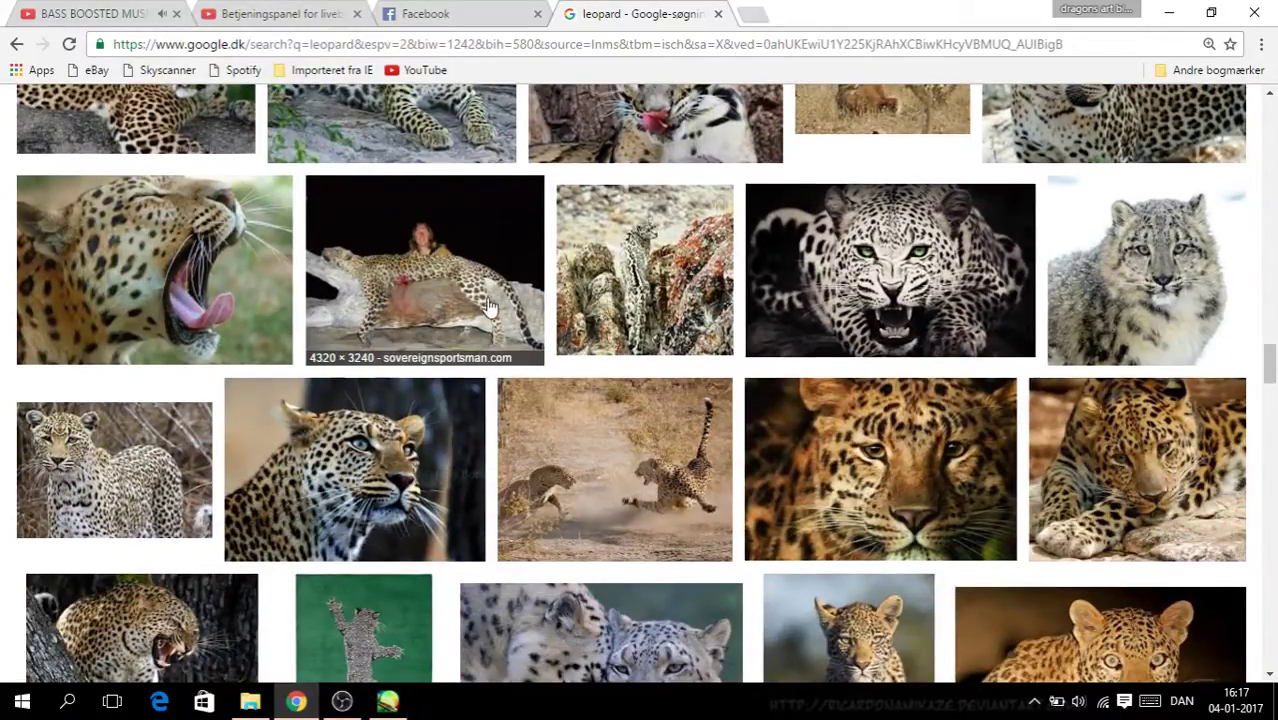
left_click(529, 395)
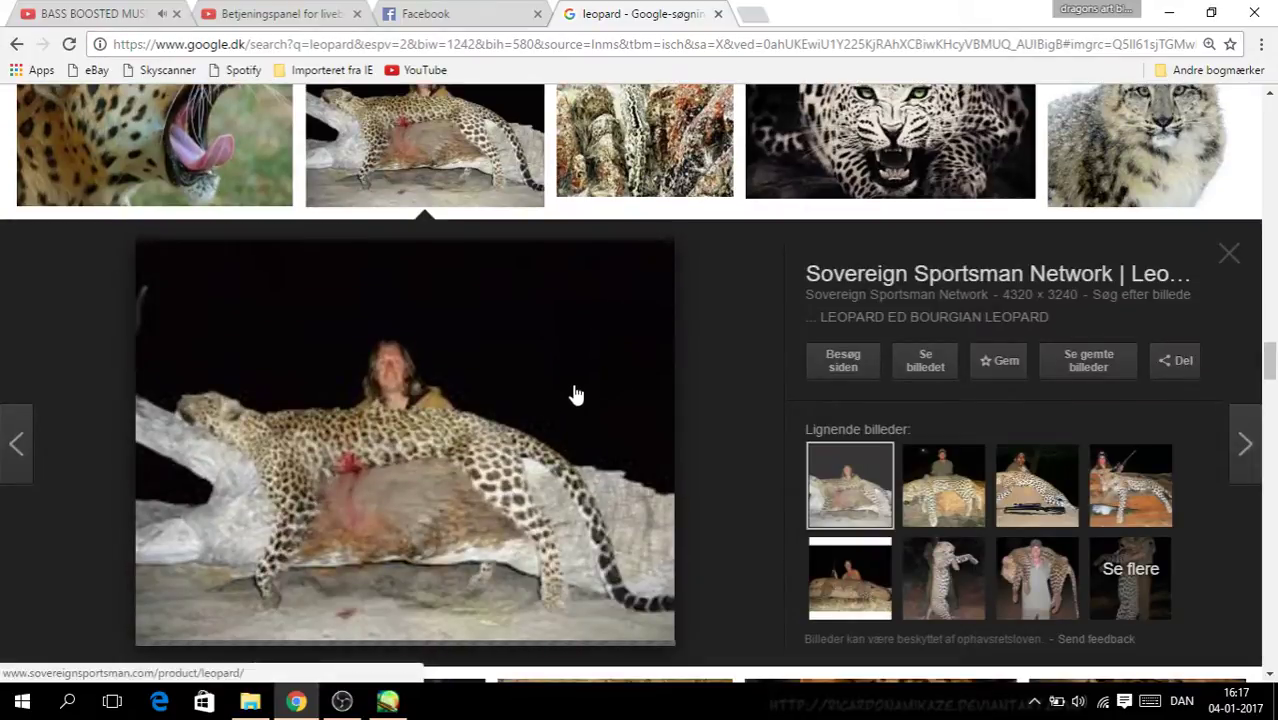
left_click_drag(1270, 325, 1268, 416)
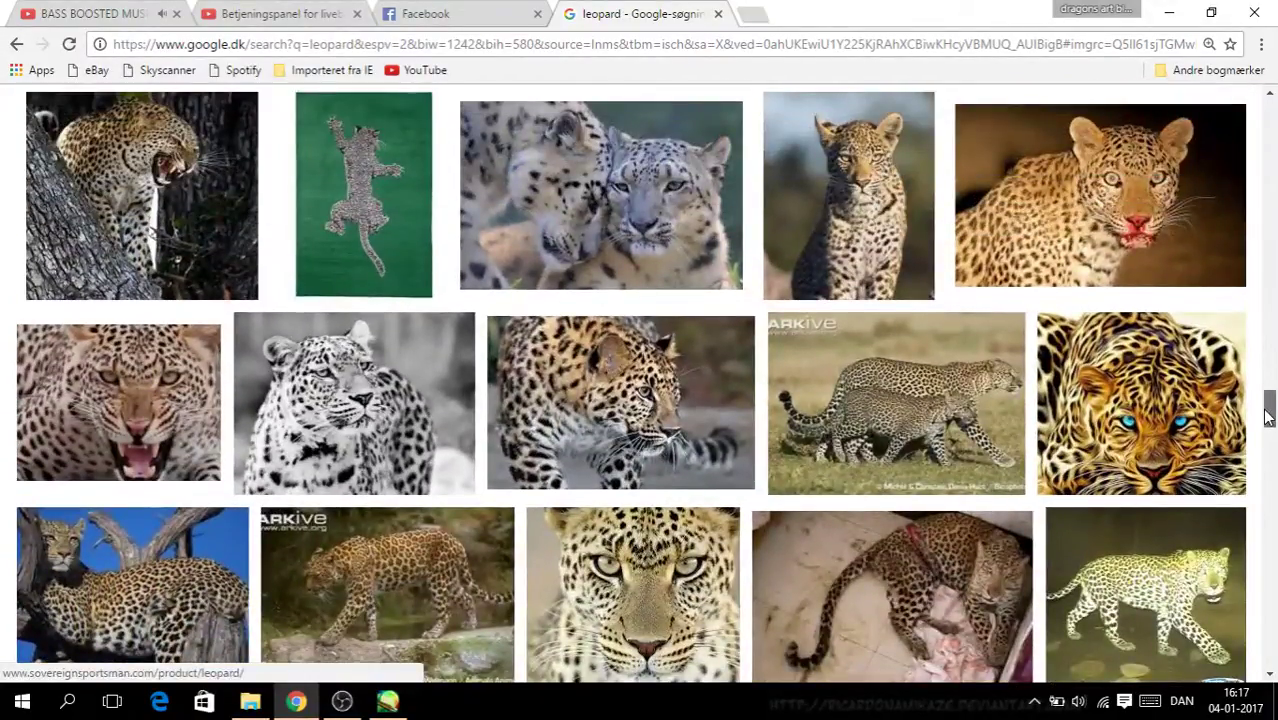
left_click(1000, 390)
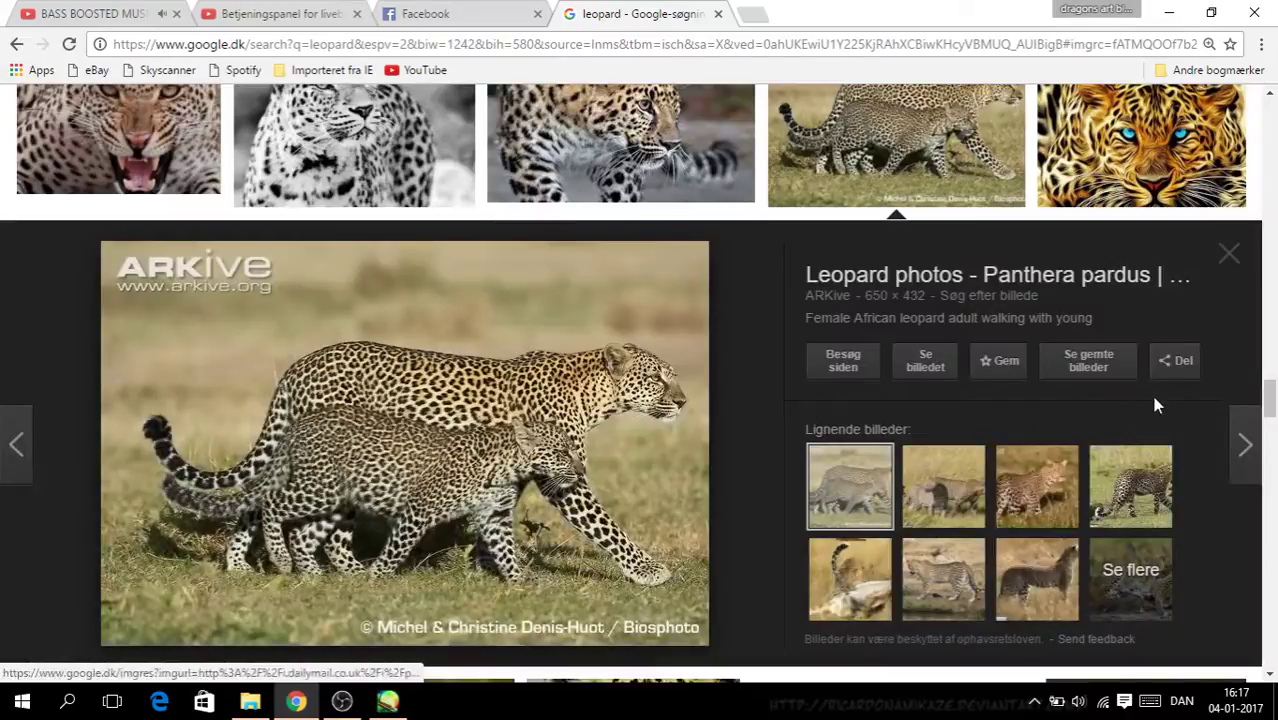
Step: Return to PaintTool SAI and draw the fourth head's muzzle front from the nose tip down to the chin
left_click(1184, 13)
left_click(388, 701)
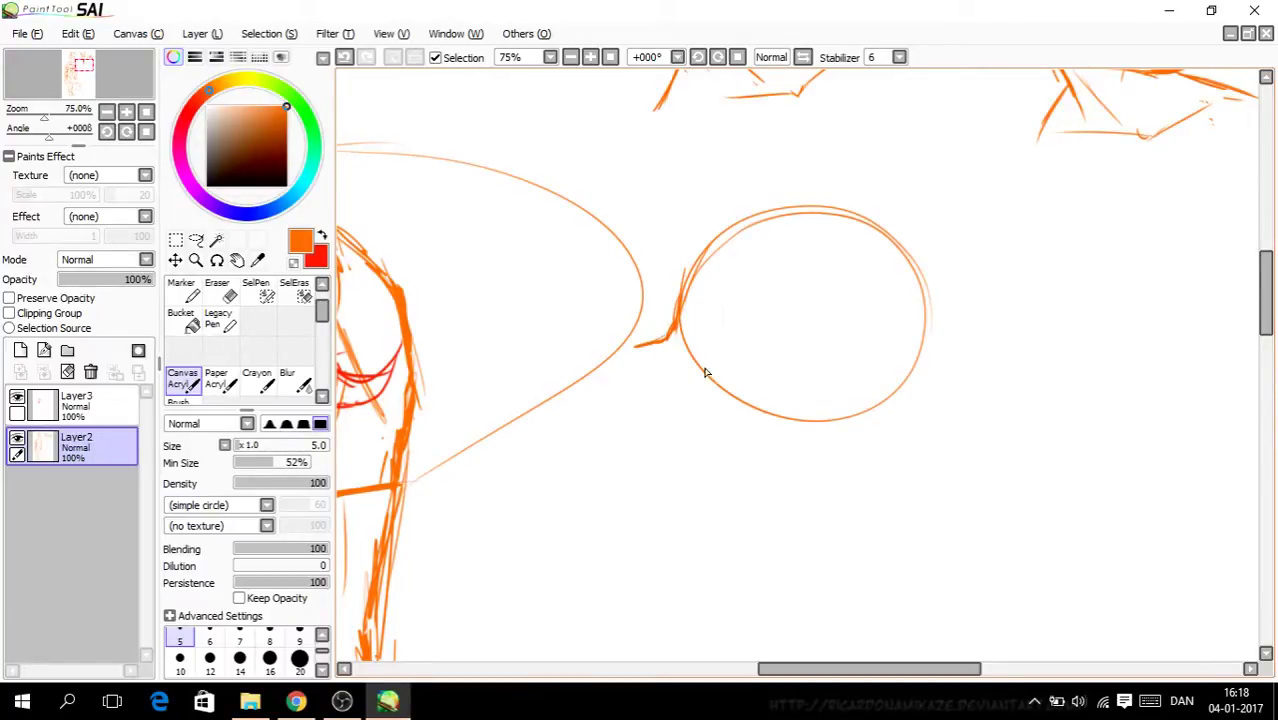
mouse_move(629, 342)
left_mouse_down()
mouse_move(651, 447)
mouse_move(687, 460)
left_mouse_up()
Step: Try to draw a wavy jaw line from the chin to the back of the fourth head's circle
mouse_move(676, 456)
left_mouse_down()
mouse_move(737, 422)
mouse_move(856, 439)
mouse_move(910, 399)
mouse_move(922, 355)
left_mouse_up()
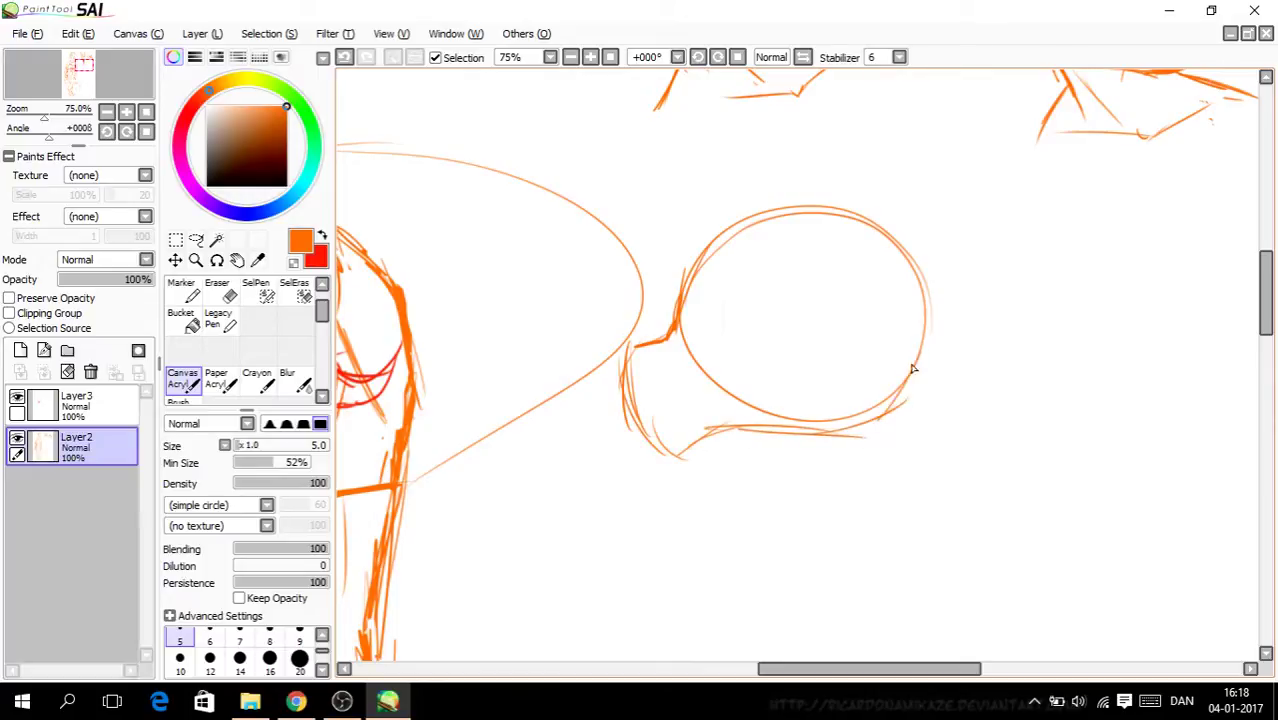
key("ctrl+z")
key("ctrl+z")
key("ctrl+z")
key("ctrl+z")
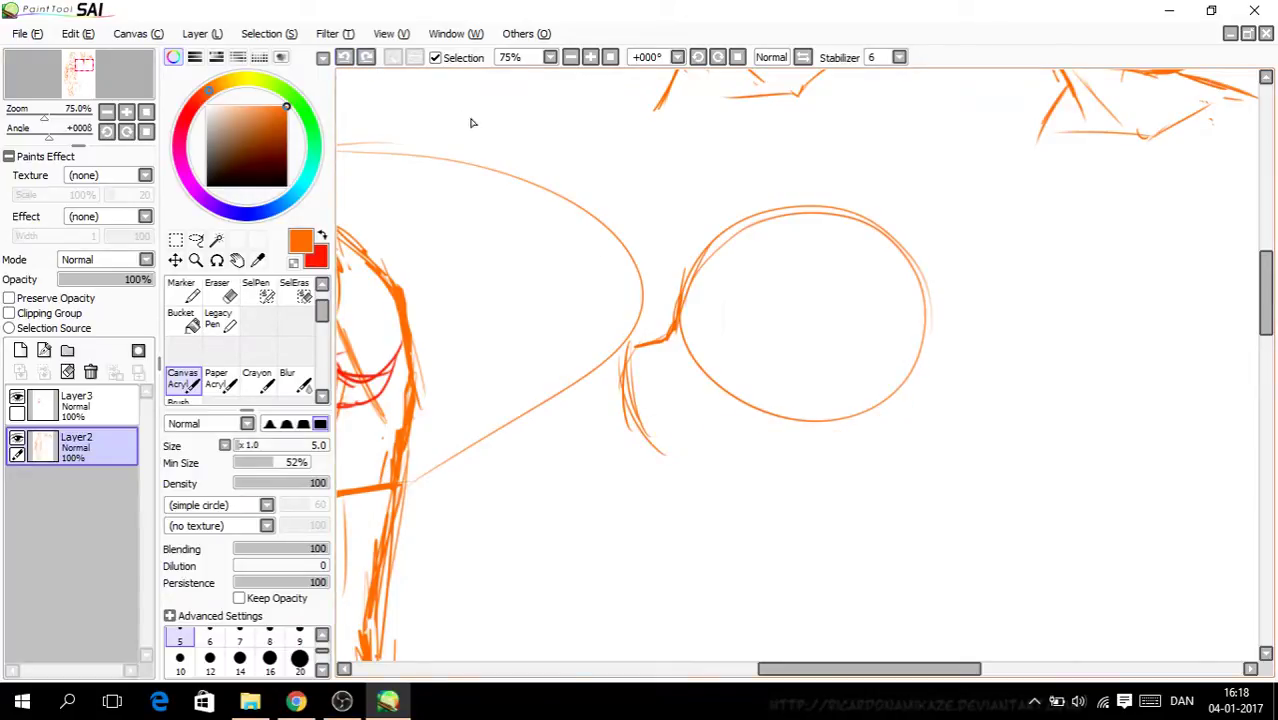
Step: Draw a nearly straight jaw line from the chin to the back of the circle, plus the upper throat and nape lines
mouse_move(668, 458)
left_mouse_down()
mouse_move(891, 420)
mouse_move(921, 357)
left_mouse_up()
left_click_drag(884, 422, 927, 330)
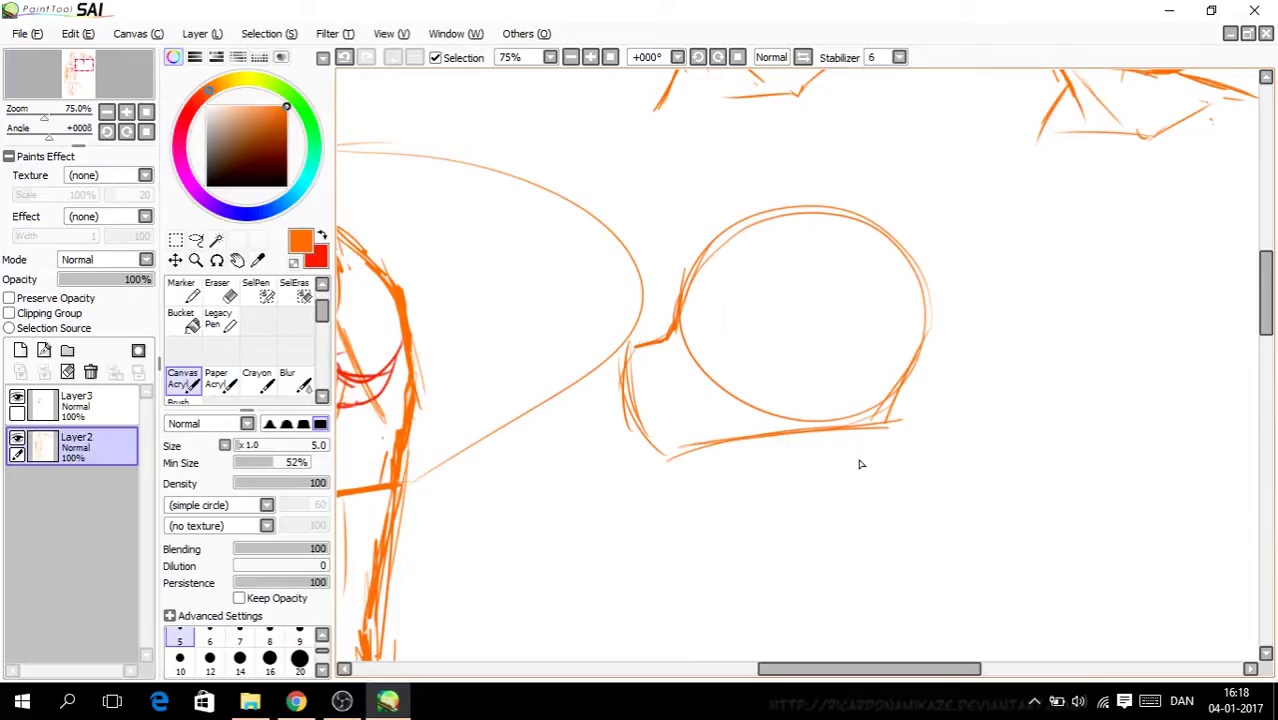
left_click_drag(812, 434, 856, 512)
left_click_drag(919, 306, 952, 448)
Step: Sketch the shoulder slope behind the fourth head's neck and add strokes running down the inner neck and throat
left_click_drag(1261, 300, 1261, 313)
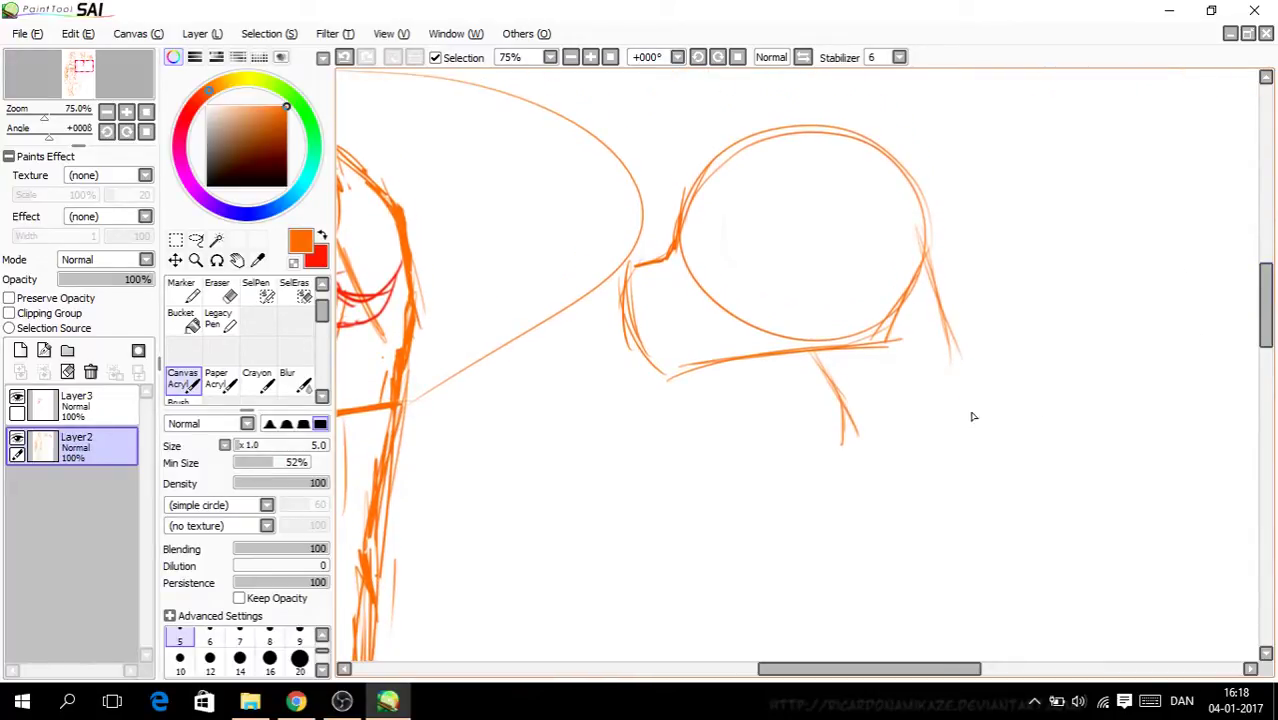
left_click_drag(978, 405, 875, 485)
left_click_drag(921, 419, 878, 488)
left_click_drag(918, 282, 893, 446)
mouse_move(915, 316)
left_mouse_down()
mouse_move(886, 448)
mouse_move(822, 521)
left_mouse_up()
Step: Thicken the fourth head's nose bridge and muzzle front, extending the bridge line slightly into the circle
scroll(856, 426, "up", 1)
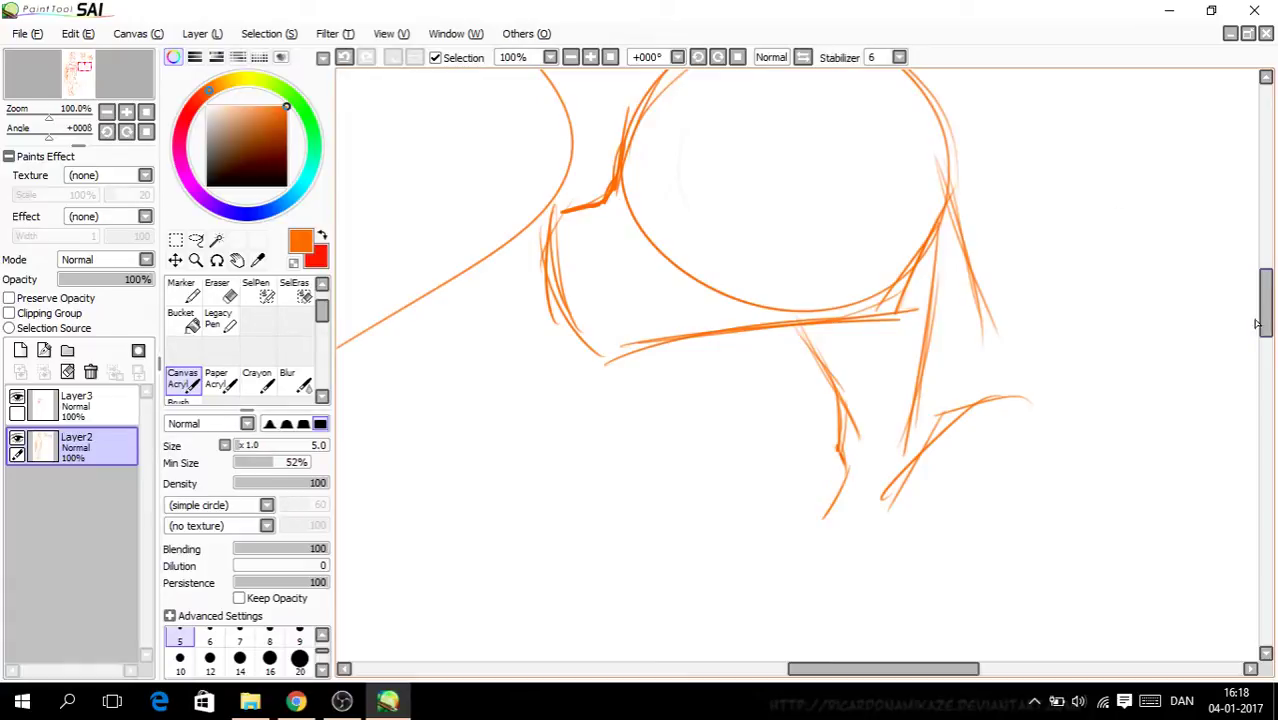
scroll(1266, 318, "up", 2)
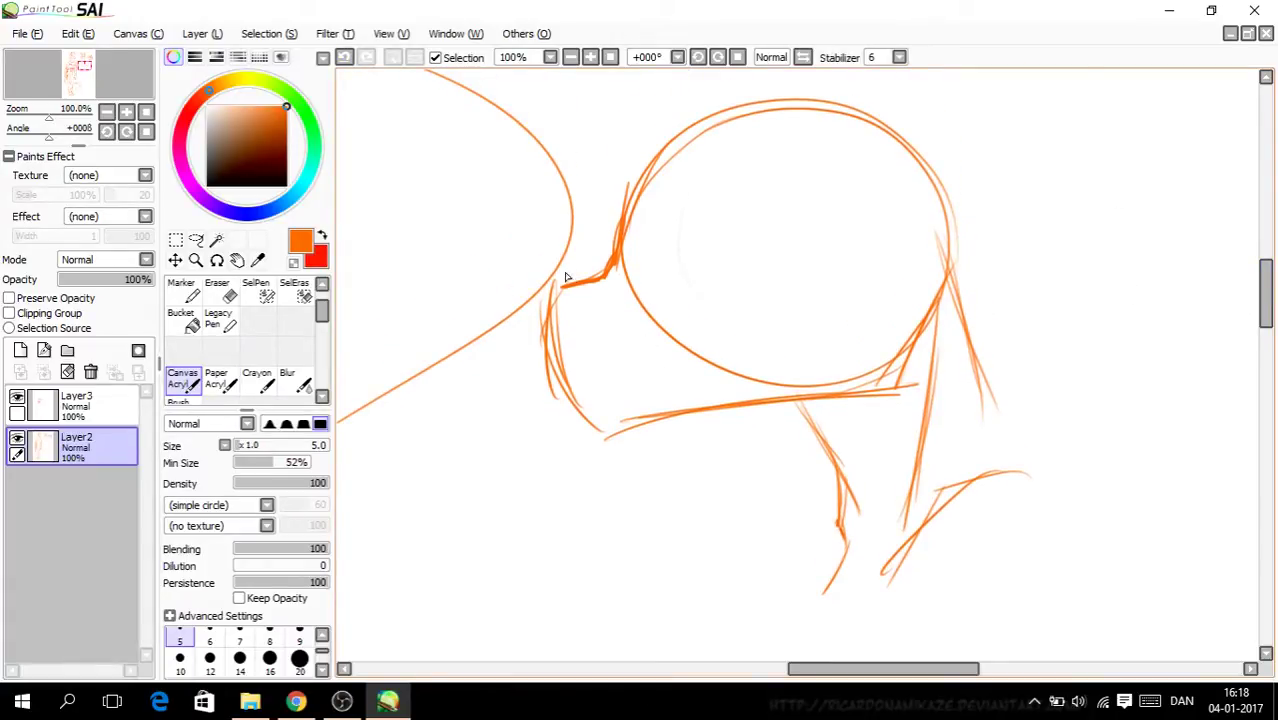
scroll(558, 278, "up", 1)
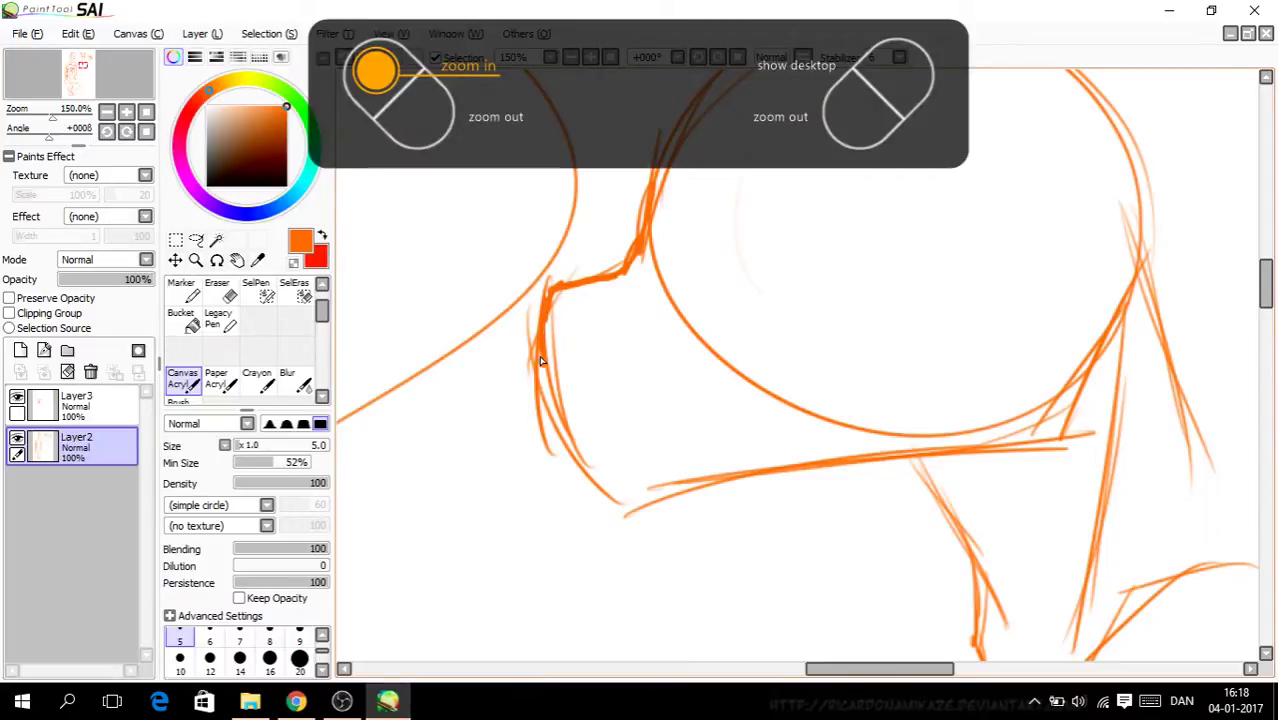
left_click_drag(610, 270, 670, 252)
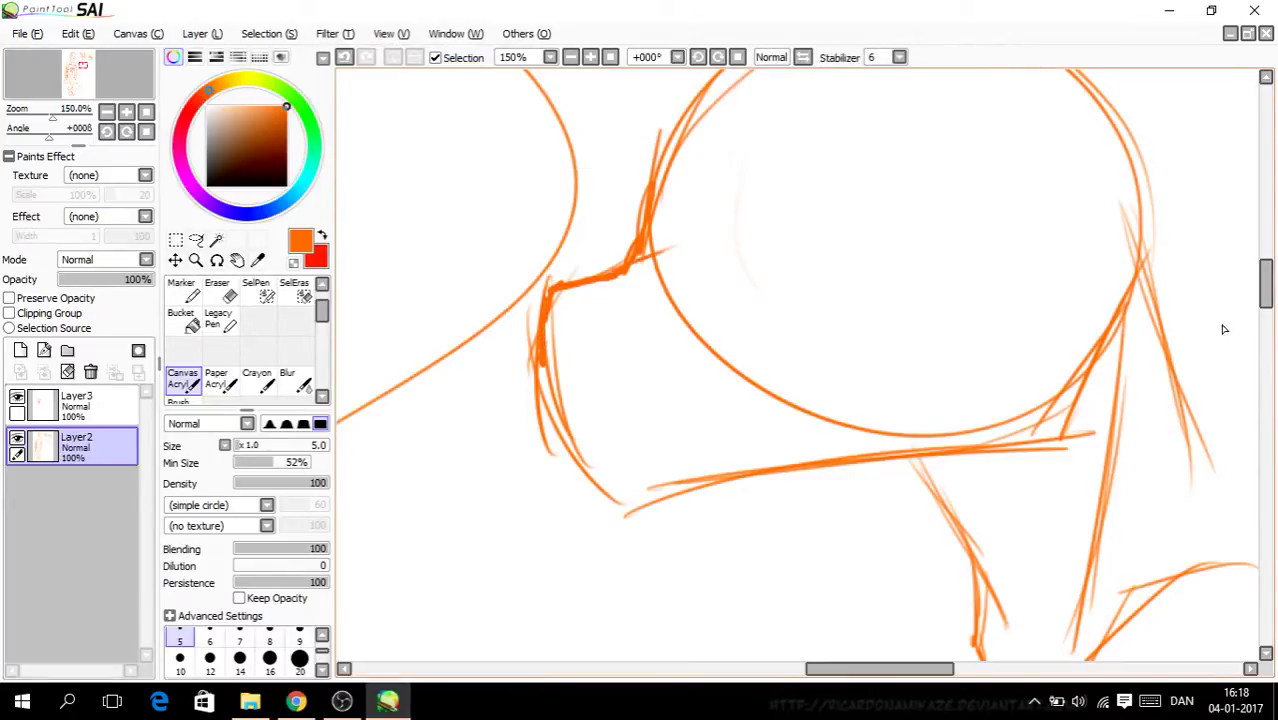
Step: Reinforce the forehead curve along the circle's upper front and draw the curved front edge of the eye
scroll(1208, 336, "up", 3)
mouse_move(658, 374)
left_mouse_down()
mouse_move(646, 318)
mouse_move(758, 204)
left_mouse_up()
left_click_drag(658, 318, 840, 186)
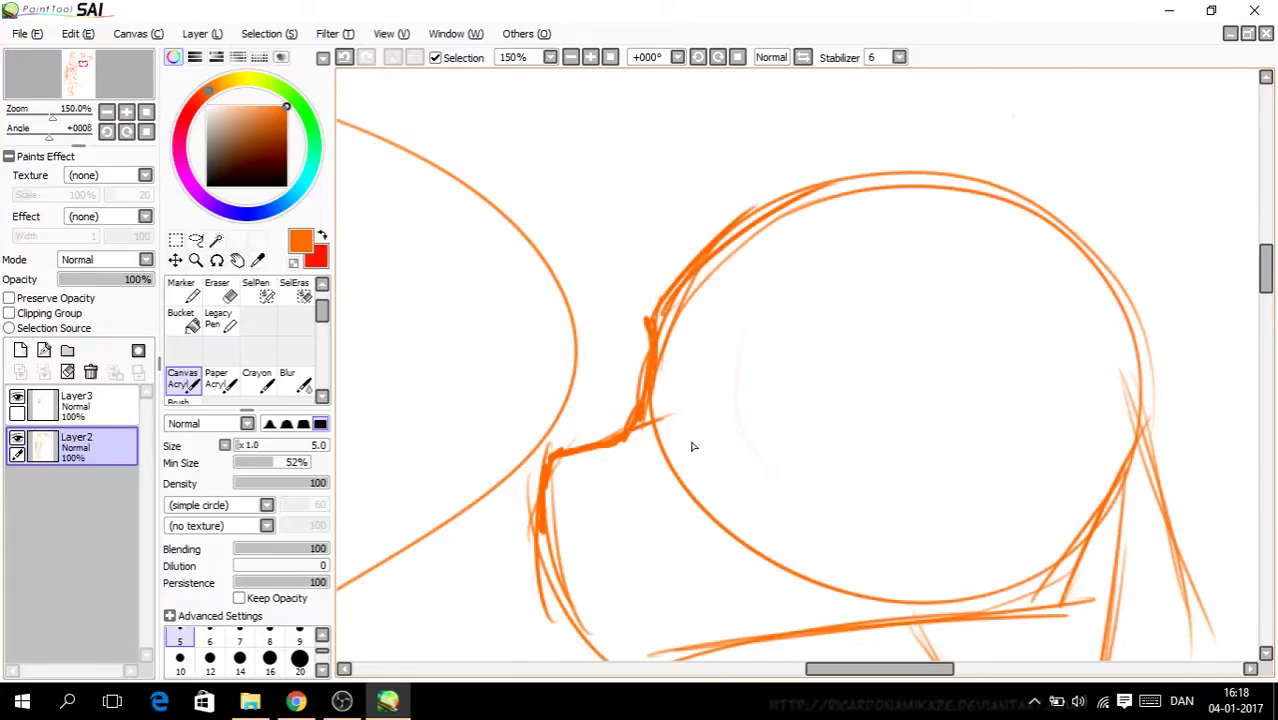
mouse_move(722, 313)
left_mouse_down()
mouse_move(729, 456)
mouse_move(713, 418)
left_mouse_up()
Step: Try to close the eye with a rounded polygonal outline, and undo everything except its front edge
left_click_drag(736, 462, 824, 416)
mouse_move(706, 331)
left_mouse_down()
mouse_move(835, 290)
mouse_move(864, 358)
mouse_move(865, 412)
mouse_move(738, 440)
left_mouse_up()
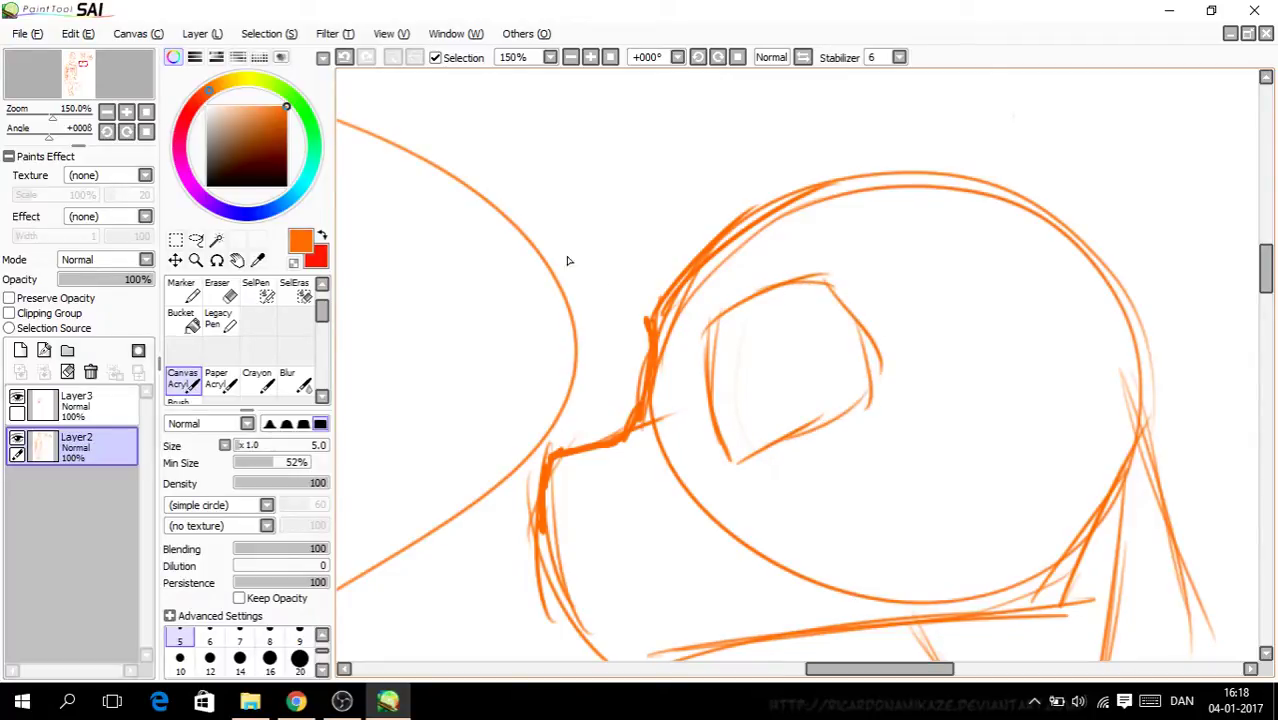
left_click(343, 57)
left_click(343, 57)
left_click(343, 57)
left_click(343, 57)
left_click(343, 57)
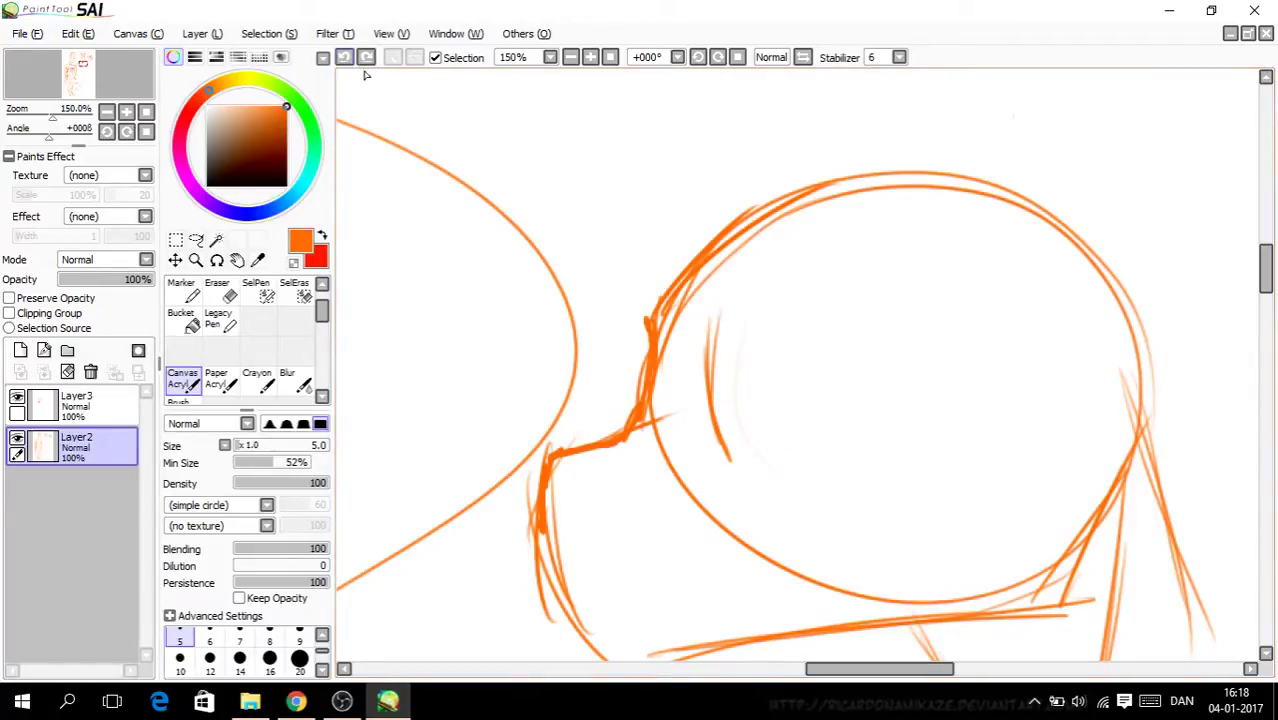
Step: Draw the eye as a triangle pointing to the back of the head, with a narrow oval iris and a filled-in brow above
mouse_move(712, 314)
left_mouse_down()
mouse_move(797, 342)
mouse_move(849, 392)
left_mouse_up()
mouse_move(730, 461)
left_mouse_down()
mouse_move(820, 432)
mouse_move(851, 396)
left_mouse_up()
scroll(712, 381, "up", 1)
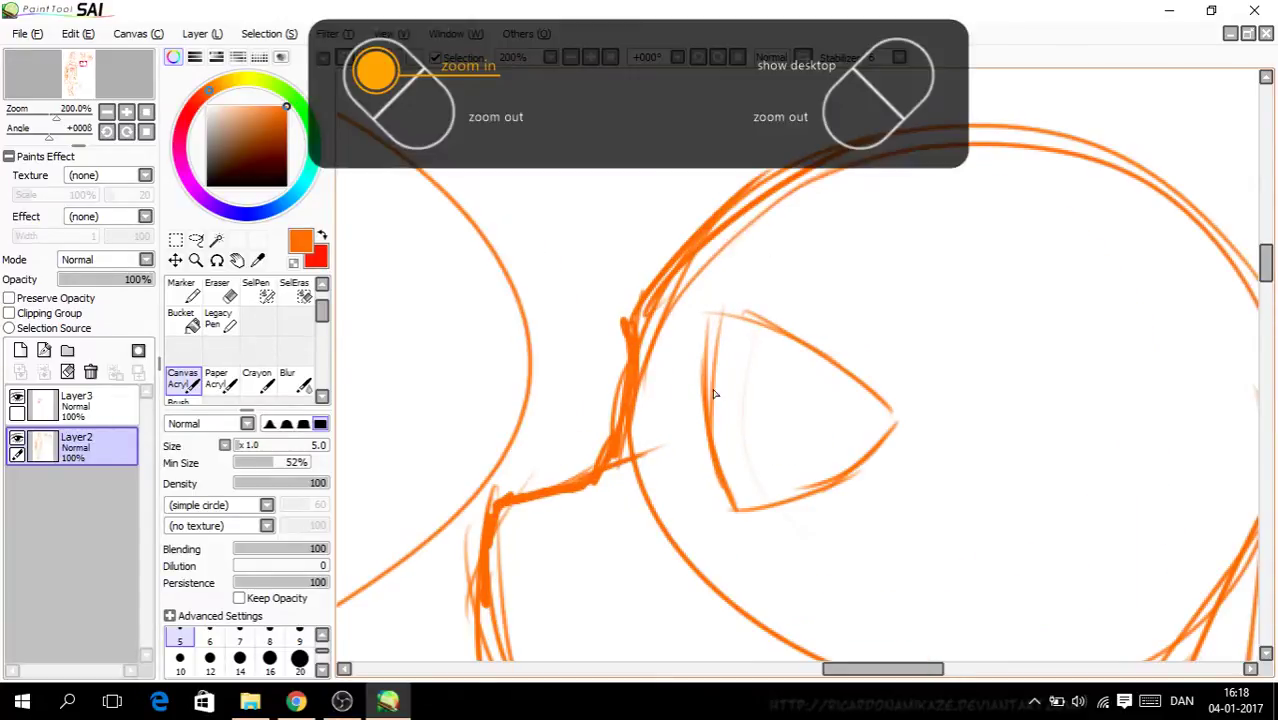
mouse_move(716, 397)
left_mouse_down()
mouse_move(728, 366)
mouse_move(739, 442)
mouse_move(738, 410)
mouse_move(728, 476)
mouse_move(716, 435)
mouse_move(739, 490)
mouse_move(741, 422)
mouse_move(716, 312)
left_mouse_up()
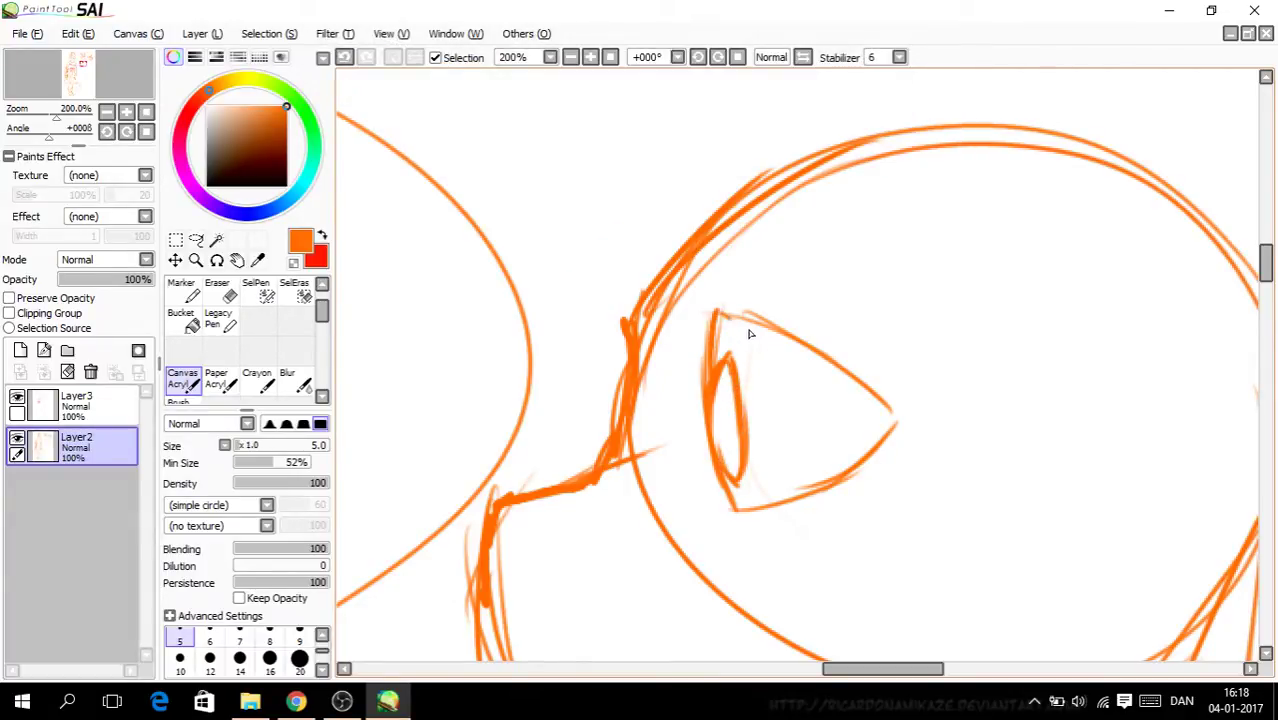
mouse_move(848, 306)
left_mouse_down()
mouse_move(687, 174)
mouse_move(698, 187)
mouse_move(706, 172)
mouse_move(671, 233)
mouse_move(749, 227)
mouse_move(827, 274)
mouse_move(770, 224)
mouse_move(687, 193)
mouse_move(675, 228)
mouse_move(742, 202)
left_mouse_up()
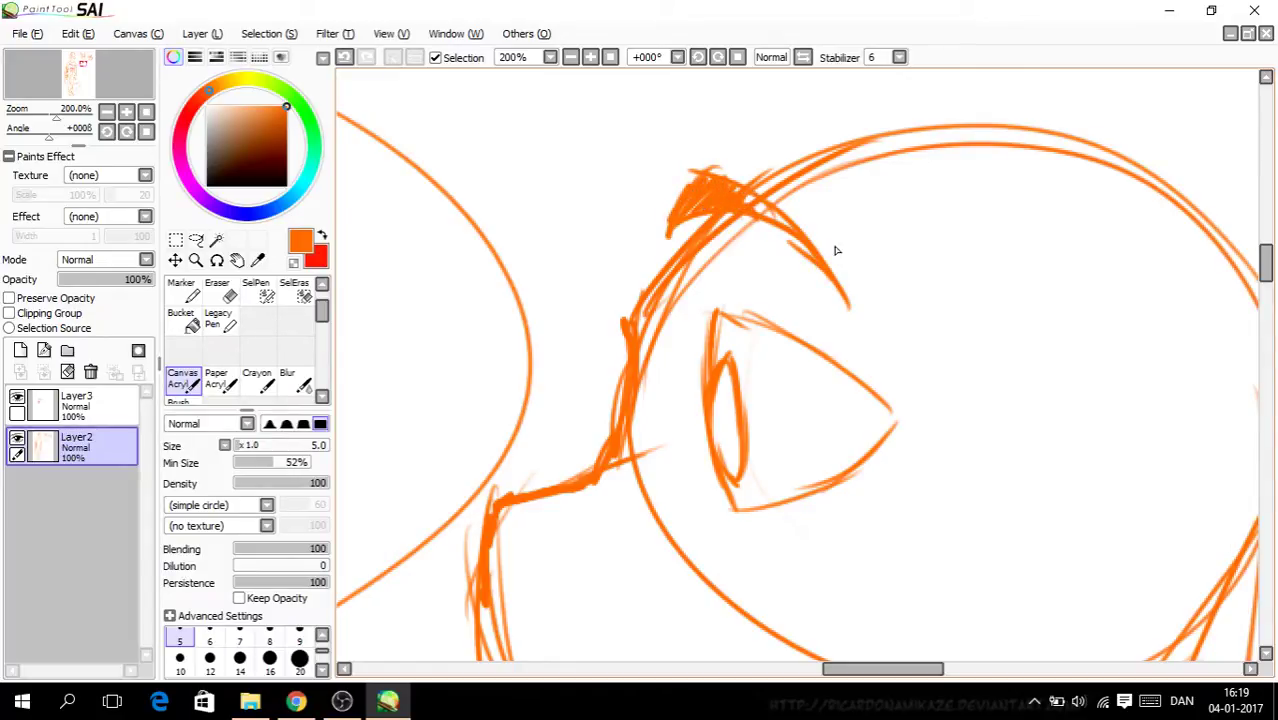
Step: Draw the inner eye-corner marking, then sketch the nose, mouth line and rounded chin running into the jaw
left_click_drag(1266, 262, 1266, 275)
mouse_move(592, 292)
left_mouse_down()
mouse_move(646, 318)
mouse_move(614, 313)
mouse_move(716, 333)
mouse_move(664, 348)
mouse_move(654, 366)
mouse_move(632, 341)
mouse_move(674, 385)
mouse_move(713, 348)
mouse_move(715, 334)
mouse_move(632, 320)
left_mouse_up()
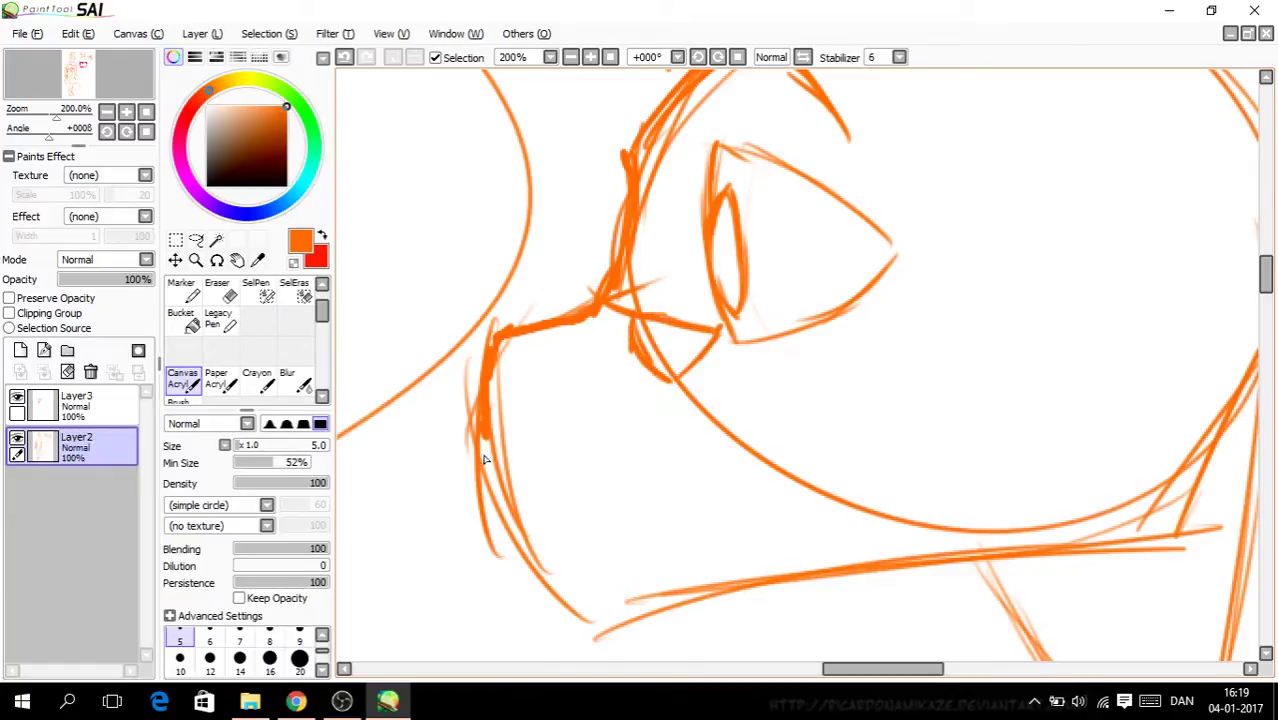
mouse_move(486, 440)
left_mouse_down()
mouse_move(512, 502)
mouse_move(551, 522)
mouse_move(679, 471)
mouse_move(686, 480)
left_mouse_up()
mouse_move(583, 508)
left_mouse_down()
mouse_move(545, 526)
mouse_move(575, 600)
mouse_move(600, 606)
mouse_move(896, 571)
left_mouse_up()
mouse_move(492, 384)
left_mouse_down()
mouse_move(591, 341)
mouse_move(515, 356)
mouse_move(585, 338)
mouse_move(488, 390)
left_mouse_up()
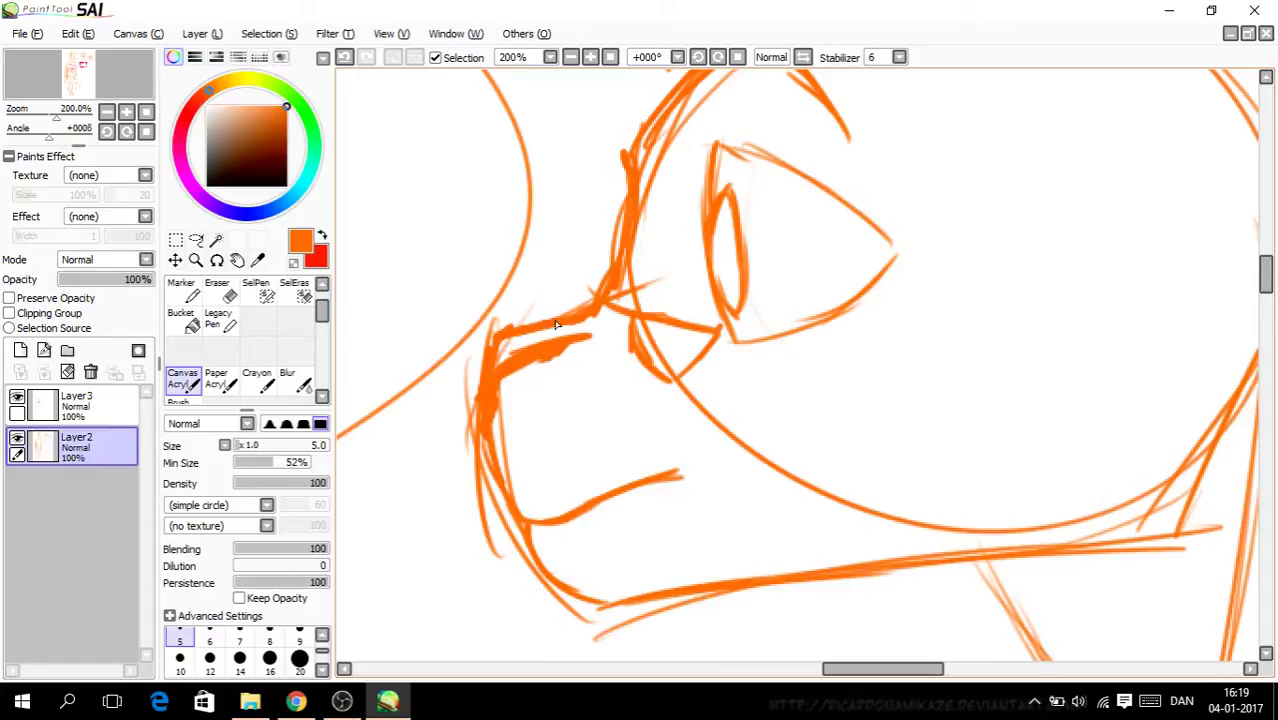
Step: Lasso the head without the neck, narrow it from the muzzle side with Free Deform, deselect it and return to the Canvas Acrylic brush
scroll(497, 254, "down", 2)
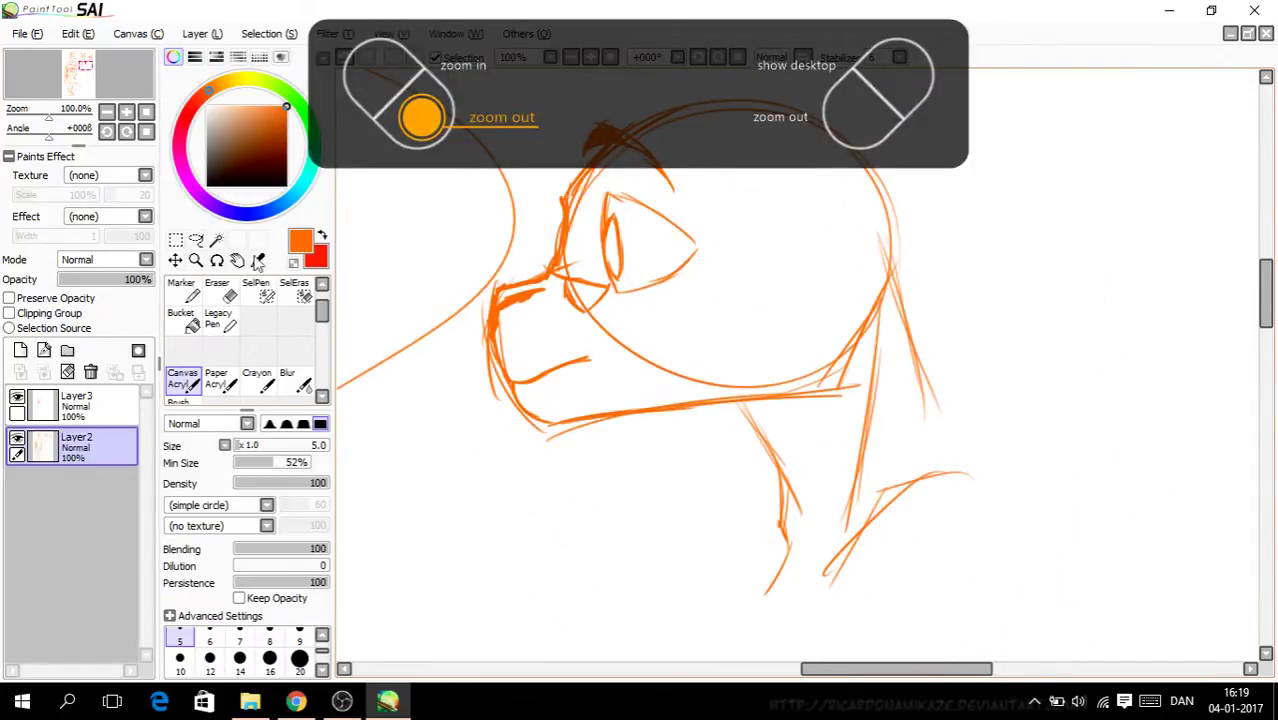
left_click(196, 240)
scroll(800, 400, "down", 1)
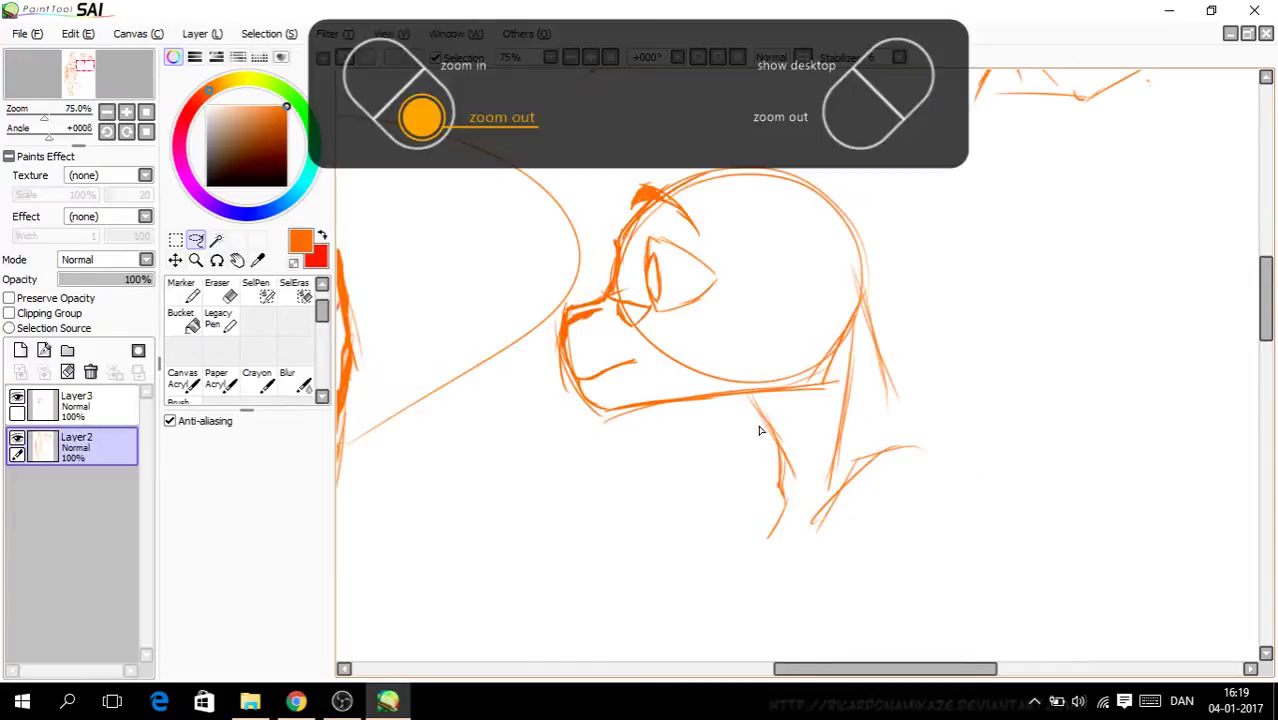
mouse_move(735, 408)
left_mouse_down()
mouse_move(806, 398)
mouse_move(891, 290)
mouse_move(840, 186)
mouse_move(740, 137)
mouse_move(646, 159)
mouse_move(550, 292)
mouse_move(544, 338)
mouse_move(577, 409)
mouse_move(661, 432)
mouse_move(745, 410)
left_mouse_up()
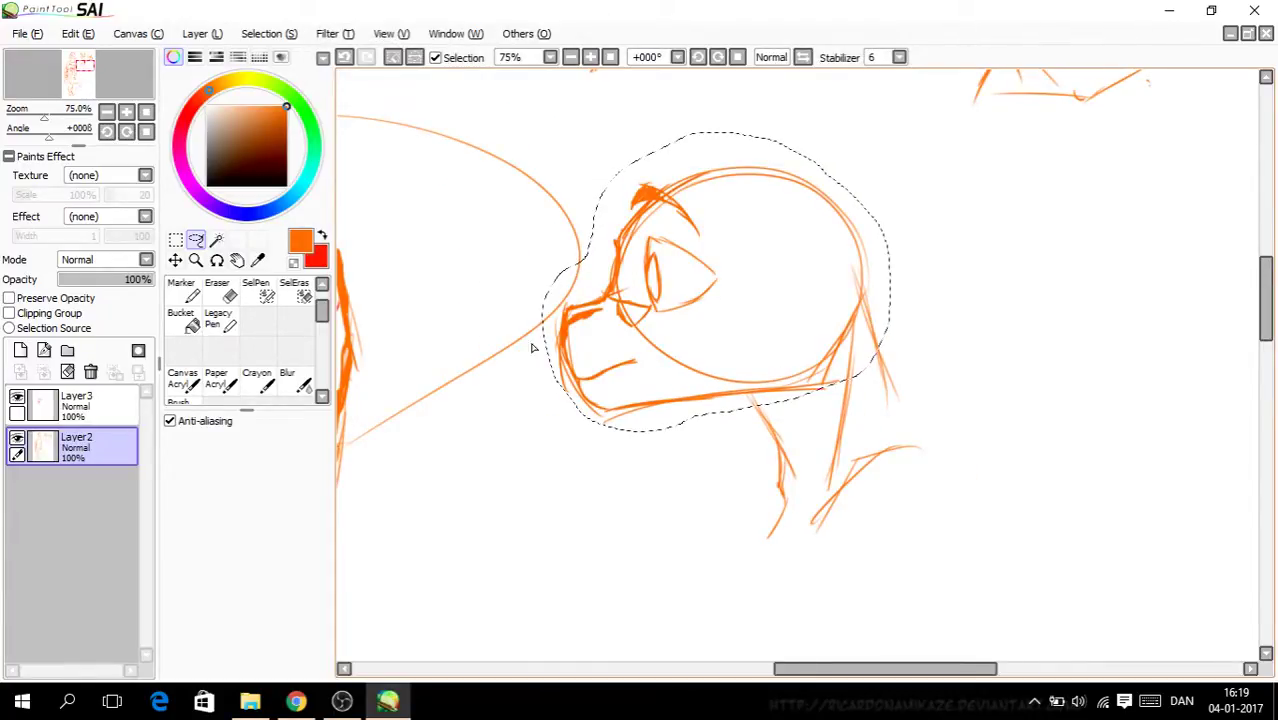
key("ctrl+t")
left_click(222, 510)
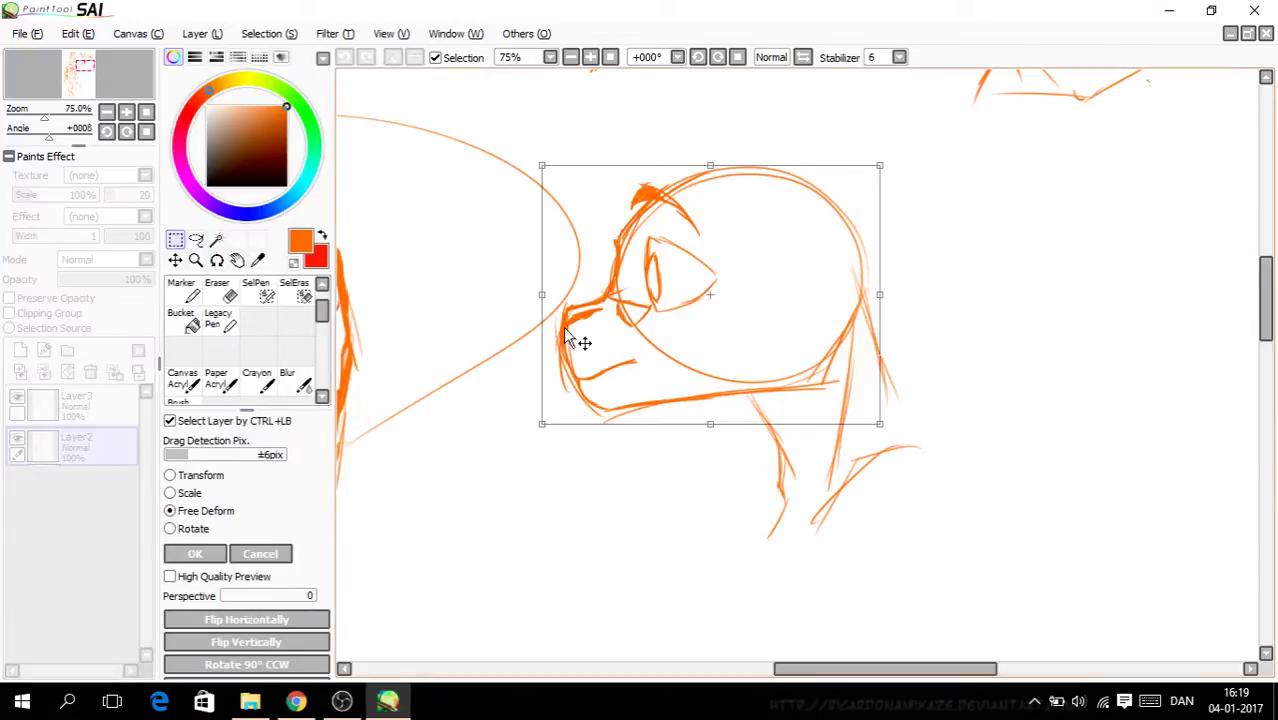
left_click_drag(543, 303, 582, 292)
left_click(193, 553)
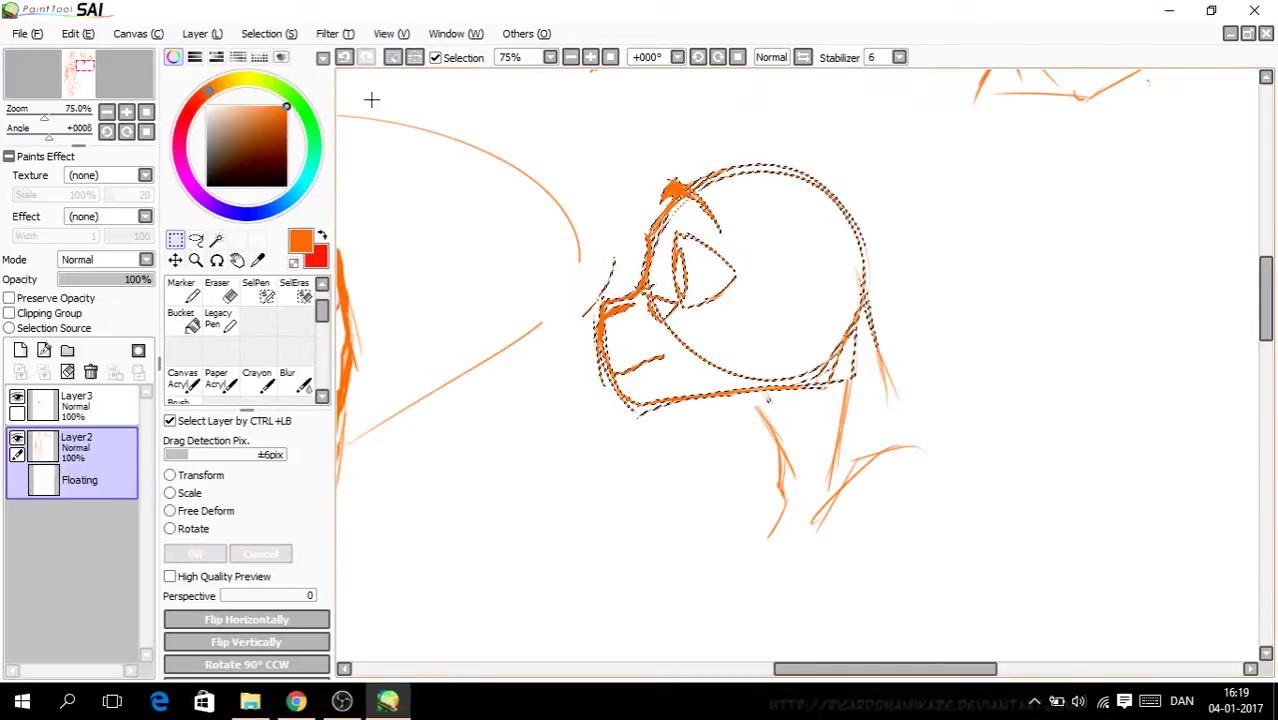
left_click(391, 57)
left_click(183, 378)
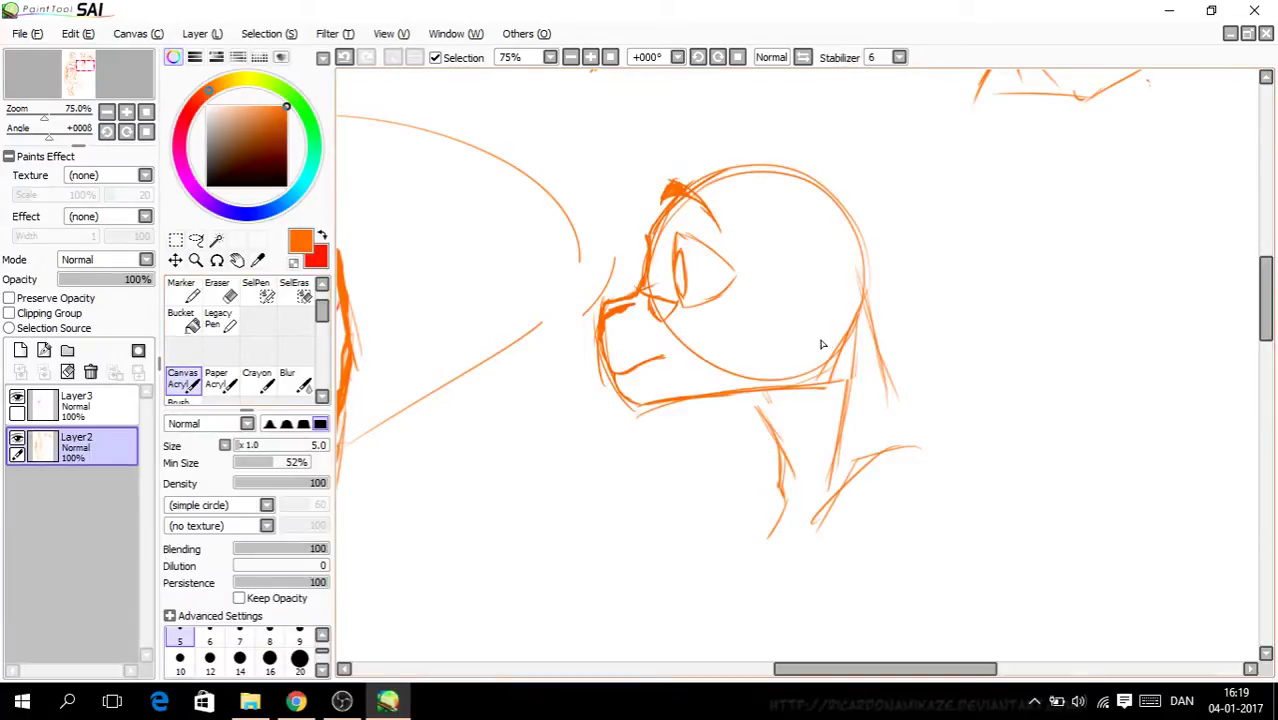
Step: Draw the long back edge of the ear rising from the back of the circle, undoing the last stray stroke
left_click_drag(1264, 286, 1264, 278)
key("Page_Up")
key("Page_Up")
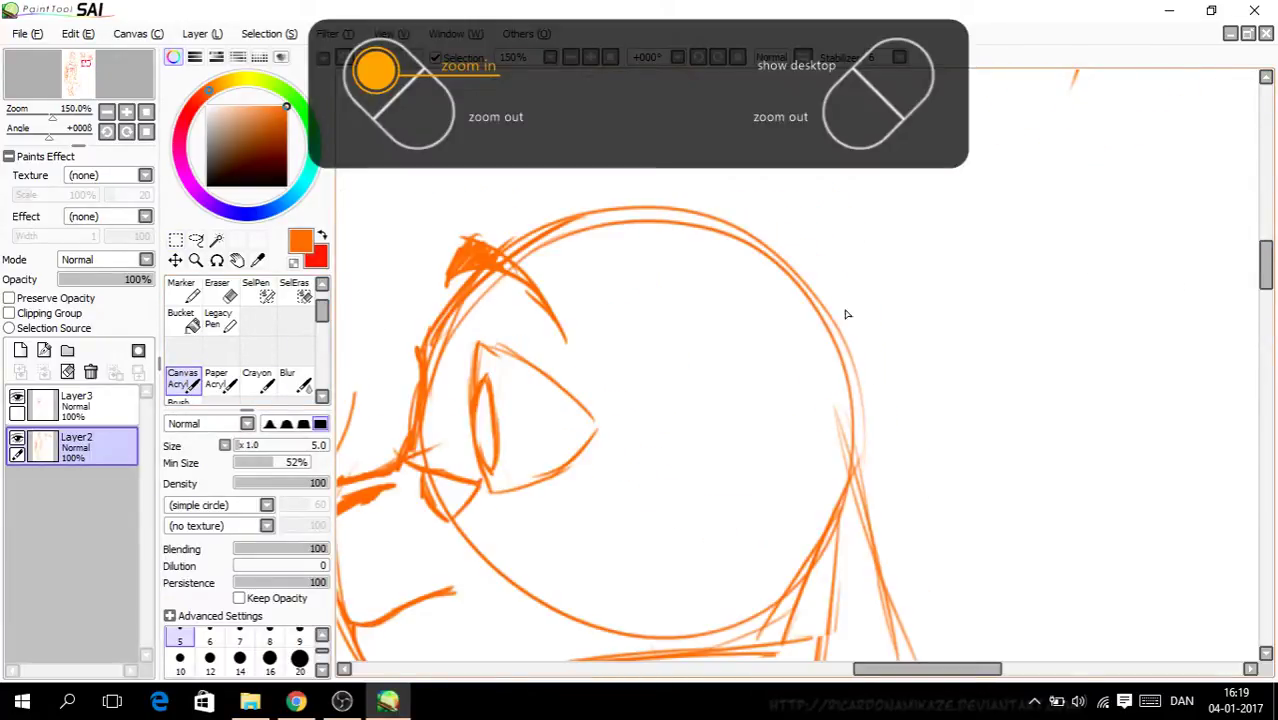
mouse_move(855, 372)
left_mouse_down()
mouse_move(764, 89)
mouse_move(789, 157)
mouse_move(772, 116)
left_mouse_up()
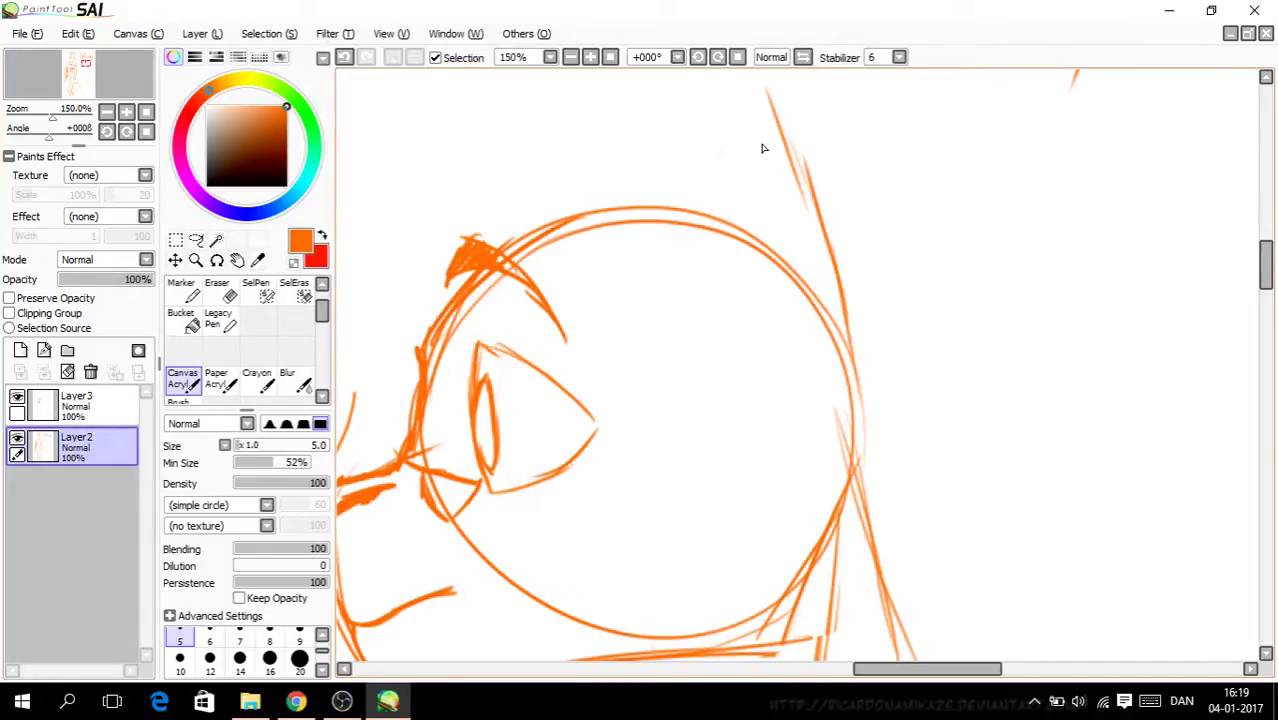
left_click_drag(935, 165, 1045, 207)
left_click_drag(1264, 263, 1264, 255)
left_click(343, 58)
Step: Complete the tall pointed ear with its front edge, an inner fold line and reinforced strokes at the tip
mouse_move(811, 288)
left_mouse_down()
mouse_move(761, 192)
mouse_move(718, 167)
mouse_move(679, 252)
left_mouse_up()
left_click_drag(710, 160, 676, 275)
left_click_drag(668, 258, 705, 377)
mouse_move(673, 310)
left_mouse_down()
mouse_move(706, 396)
mouse_move(670, 244)
left_mouse_up()
mouse_move(795, 422)
left_mouse_down()
mouse_move(772, 389)
mouse_move(769, 292)
left_mouse_up()
mouse_move(762, 210)
left_mouse_down()
mouse_move(714, 149)
mouse_move(674, 305)
left_mouse_up()
mouse_move(692, 197)
left_mouse_down()
mouse_move(689, 349)
mouse_move(704, 400)
left_mouse_up()
left_click_drag(728, 147, 822, 311)
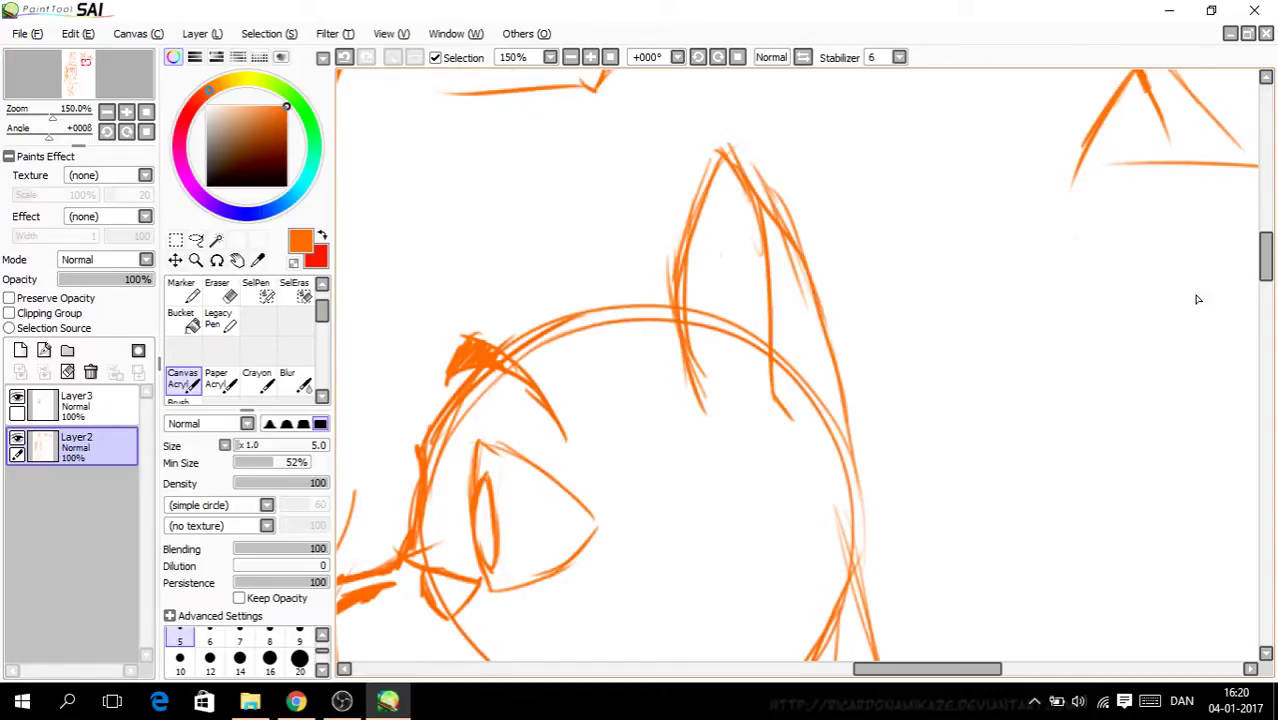
Step: Thicken the eye's outline and shade the narrow iris solid orange
key("Page_Up")
left_click_drag(875, 676, 845, 676)
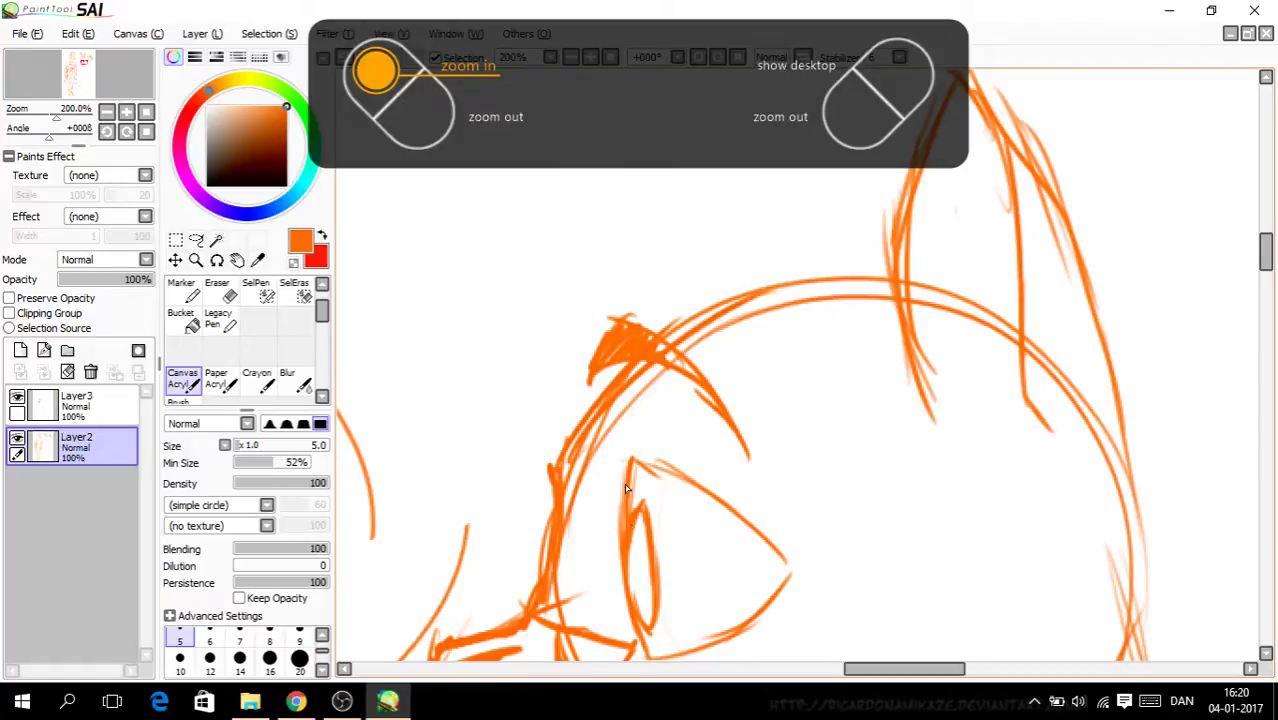
mouse_move(628, 488)
left_mouse_down()
mouse_move(631, 610)
mouse_move(617, 554)
mouse_move(645, 635)
left_mouse_up()
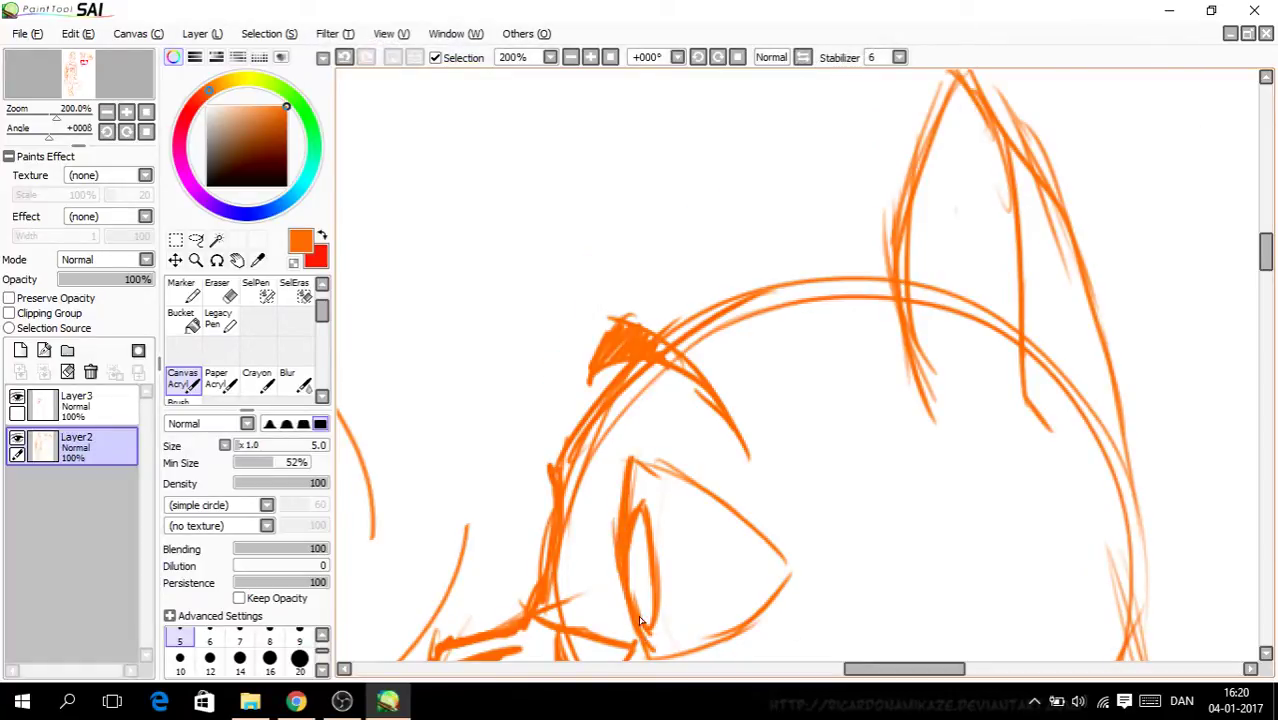
left_click_drag(1264, 264, 1264, 275)
mouse_move(650, 492)
left_mouse_down()
mouse_move(745, 462)
mouse_move(785, 402)
mouse_move(711, 330)
mouse_move(625, 303)
mouse_move(625, 385)
mouse_move(648, 375)
mouse_move(650, 445)
mouse_move(631, 460)
mouse_move(658, 505)
left_mouse_up()
key("Page_Up")
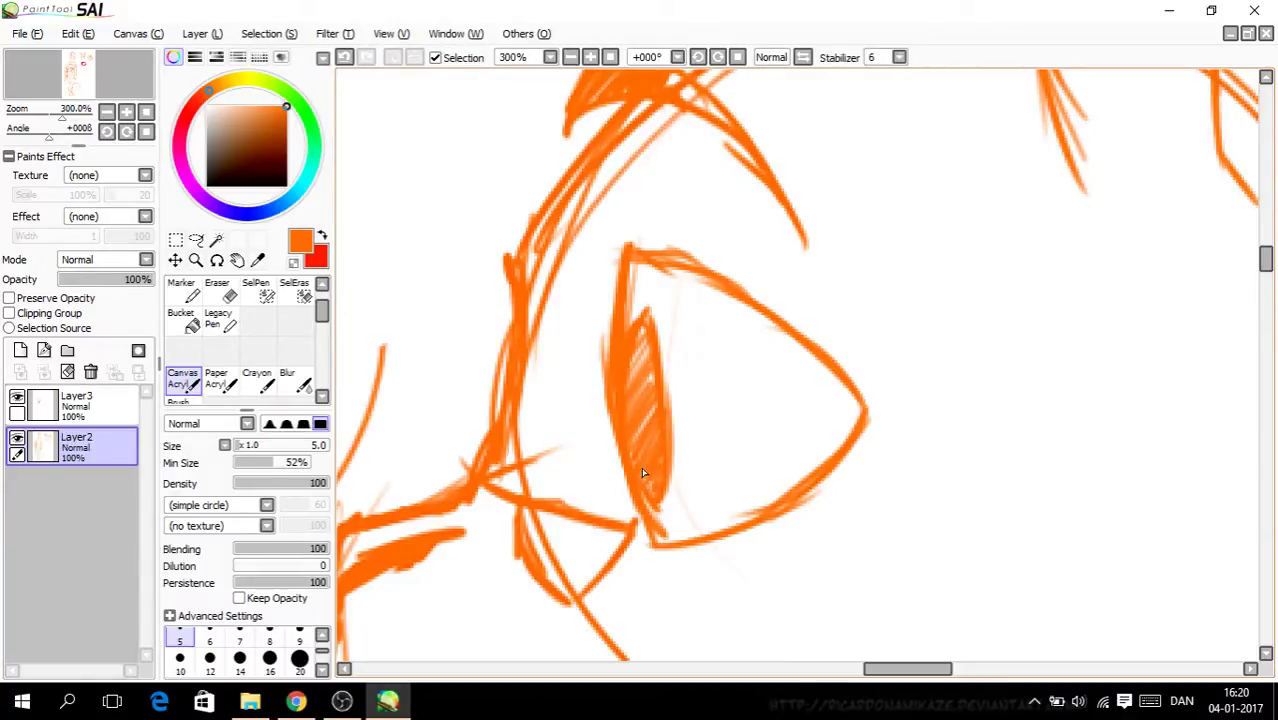
scroll(644, 481, "down", 4)
mouse_move(1270, 285)
left_mouse_down()
mouse_move(1268, 302)
mouse_move(1264, 277)
left_mouse_up()
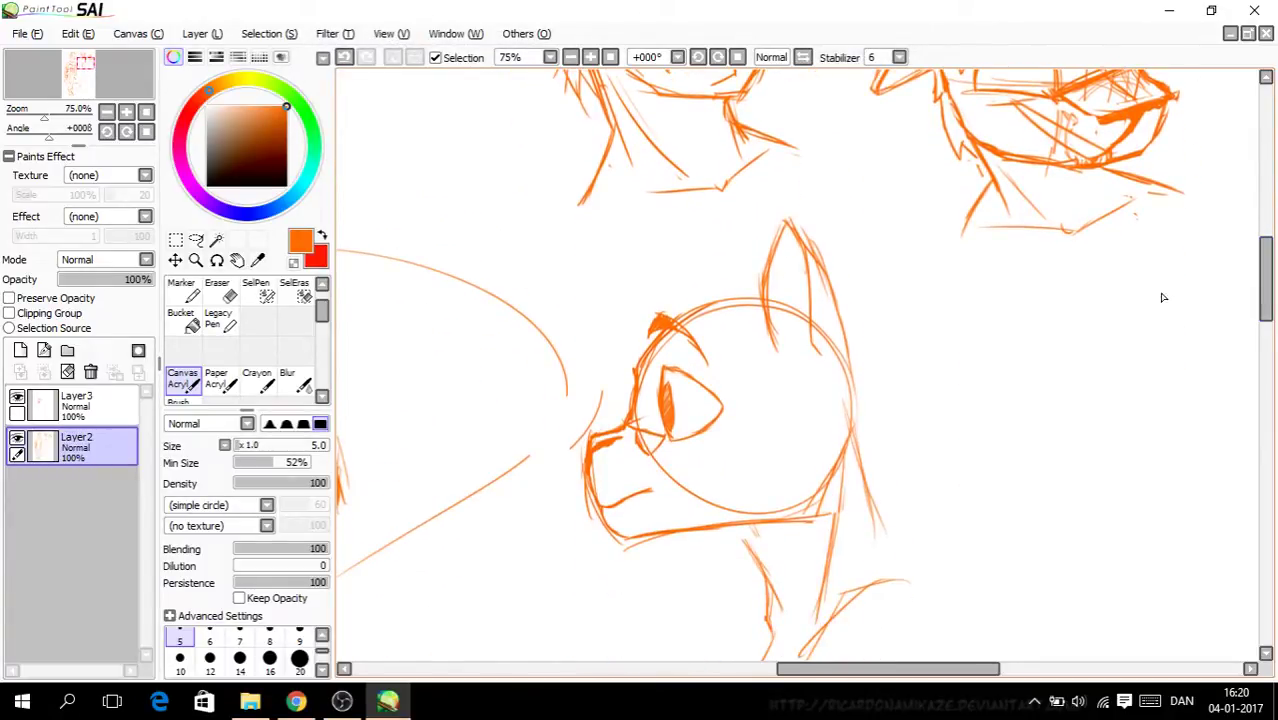
scroll(773, 288, "up", 1)
Step: Switch to Chrome, skim the Facebook news feed and open the YouTube live dashboard to check the stream
left_click(296, 702)
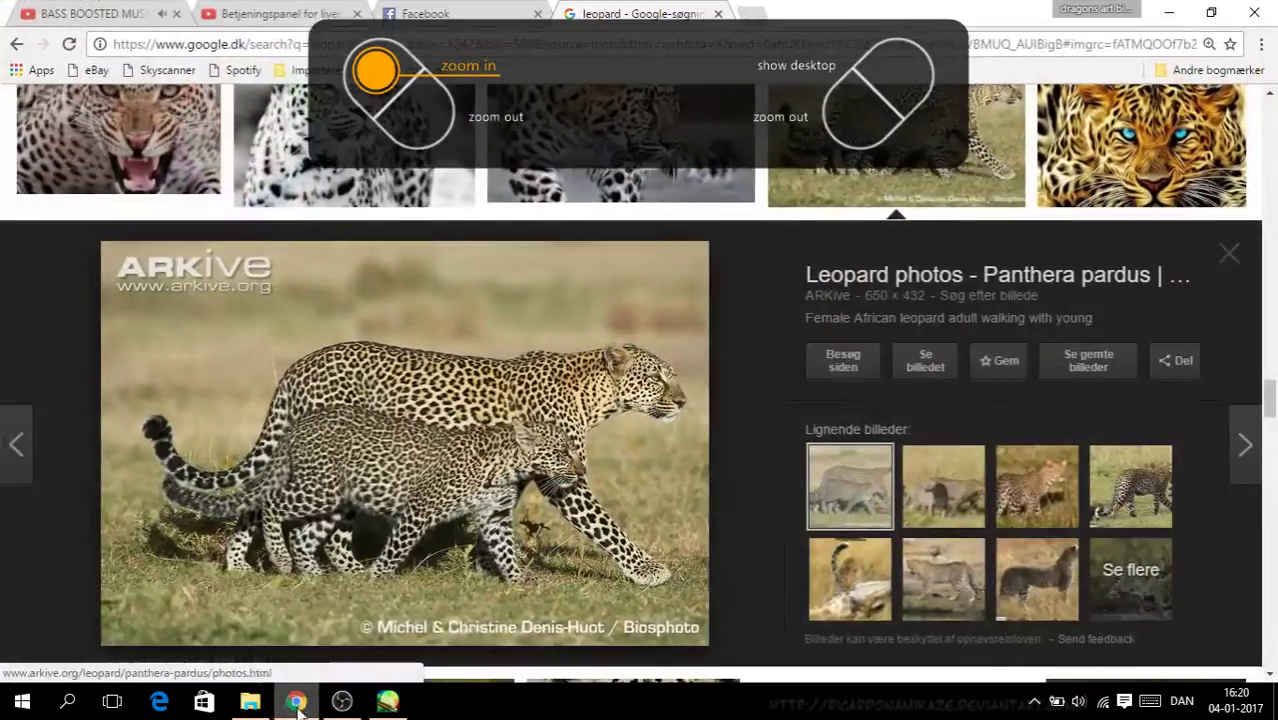
left_click(469, 14)
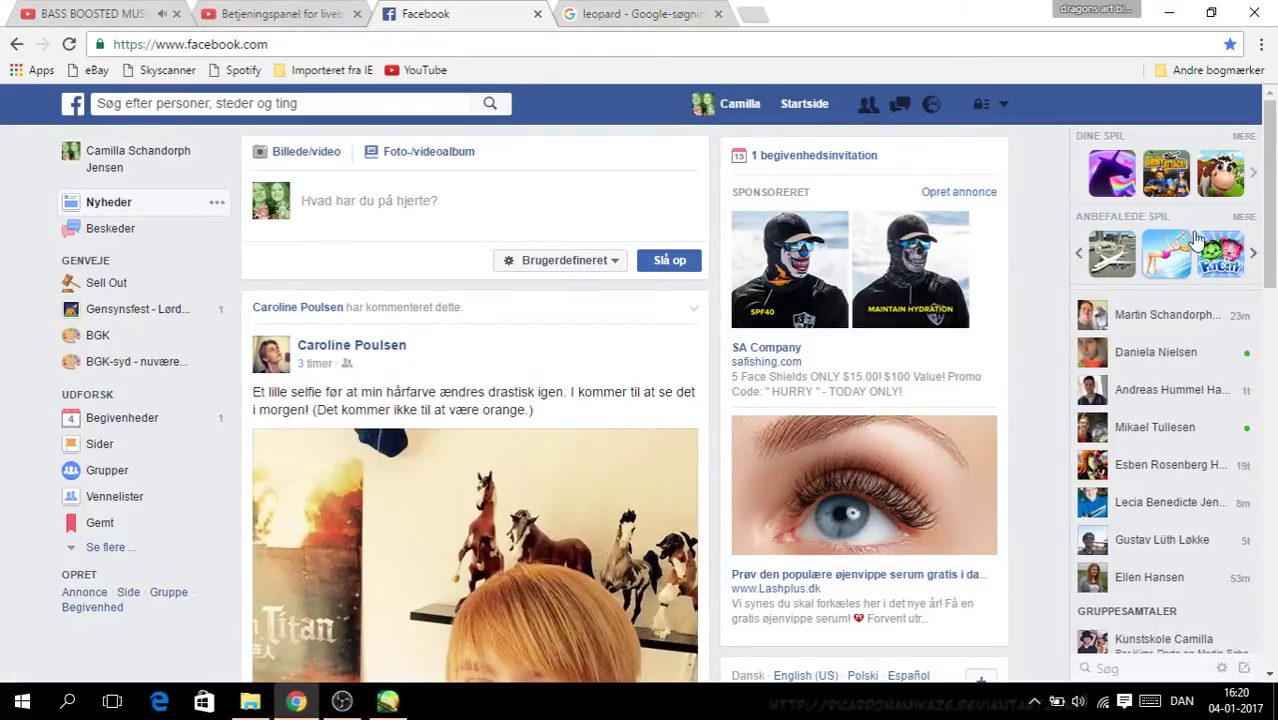
scroll(1262, 298, "down", 1)
scroll(1262, 298, "down", 4)
scroll(1264, 354, "up", 5)
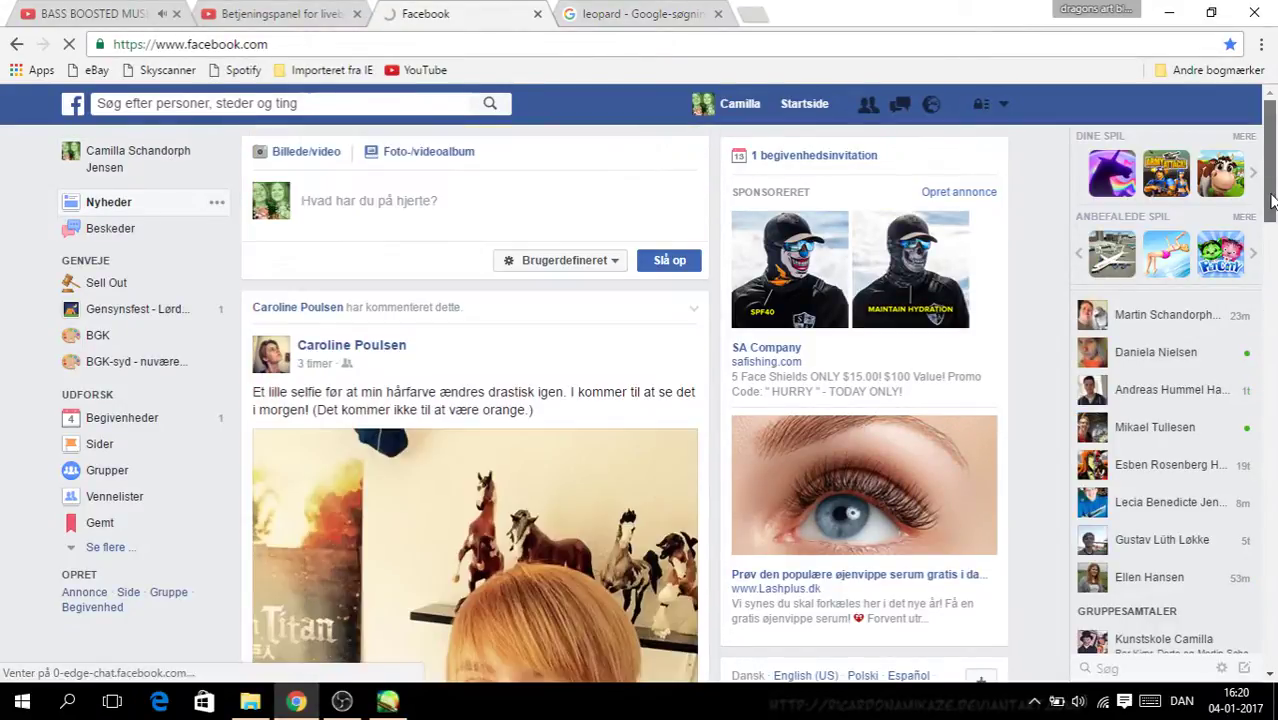
scroll(1274, 363, "down", 5)
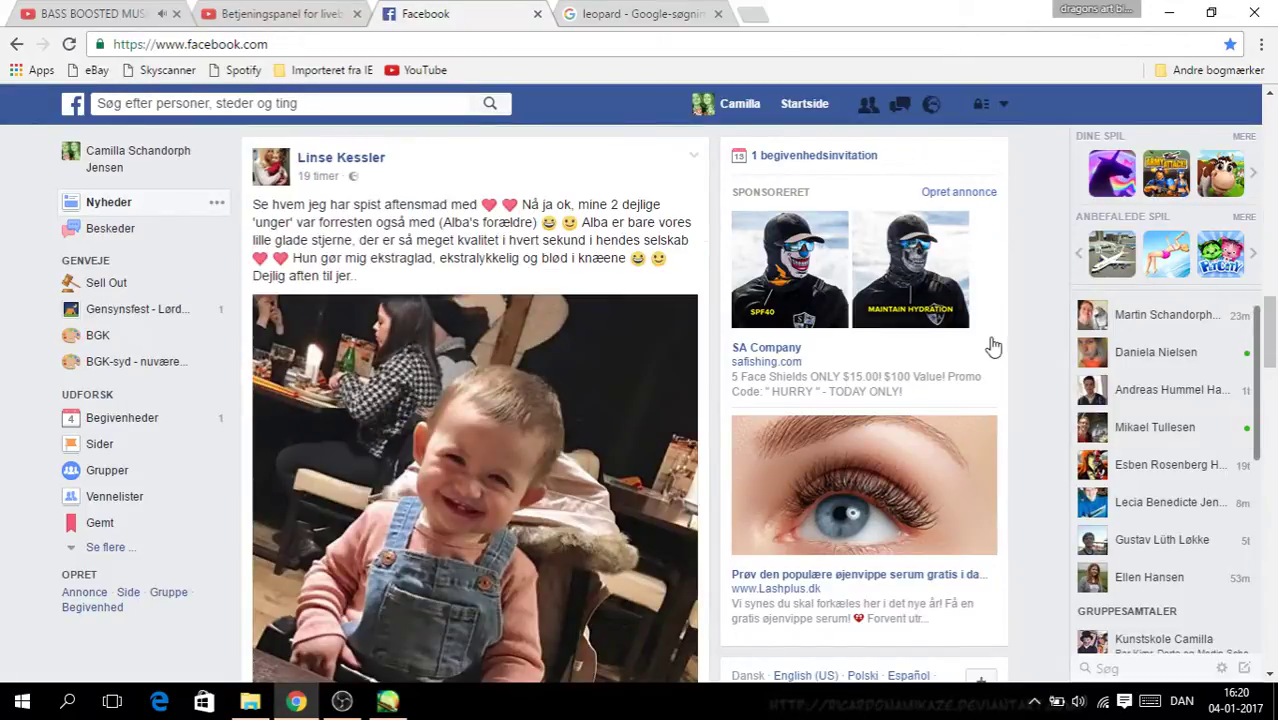
left_click(287, 15)
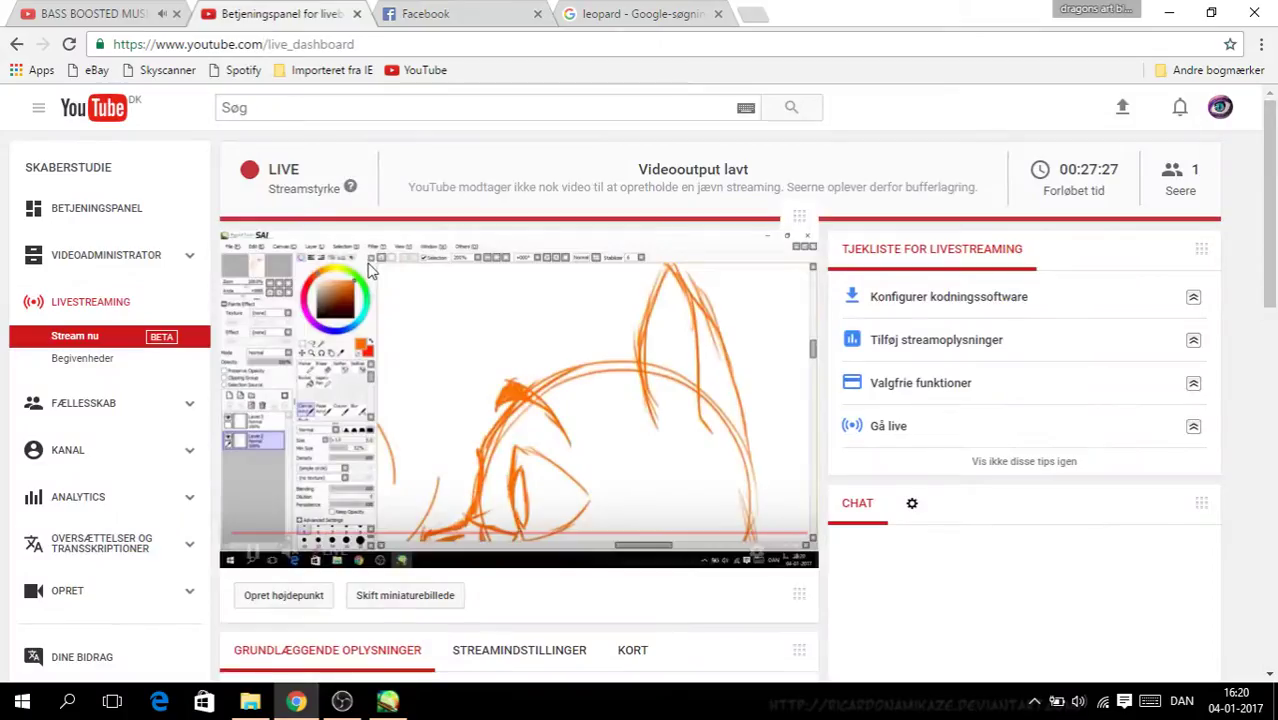
left_click(145, 20)
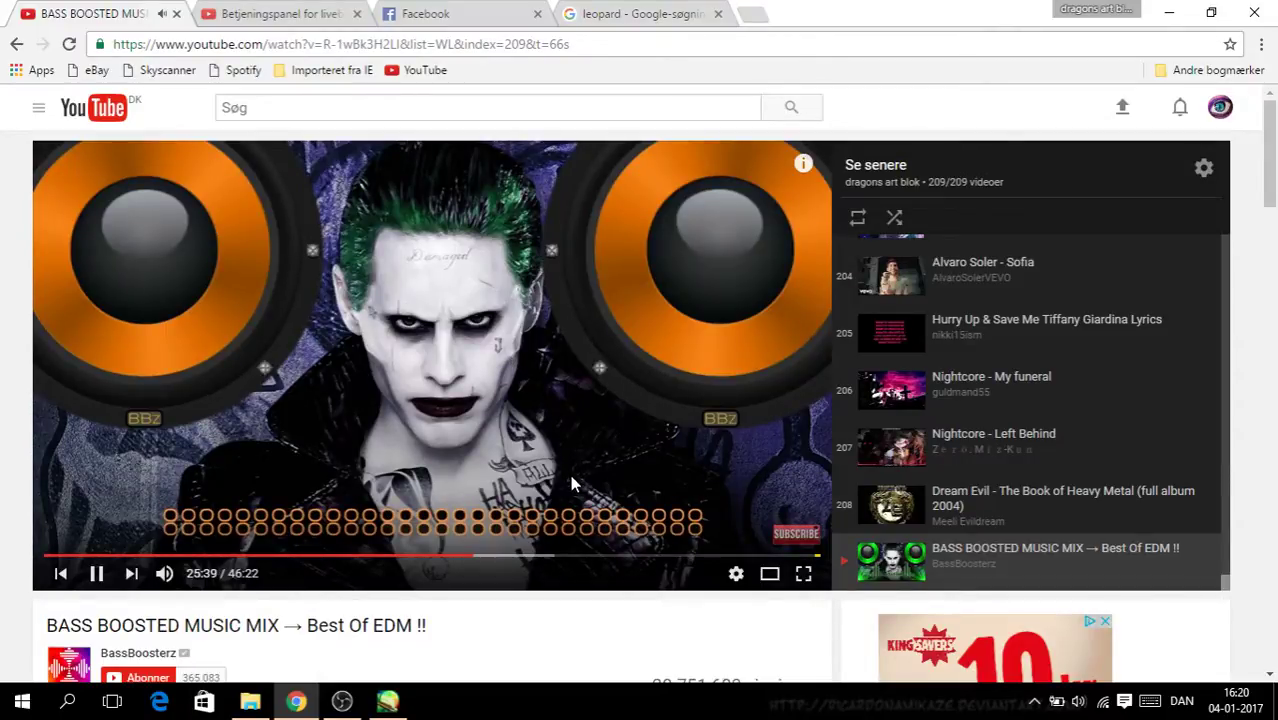
left_click(621, 14)
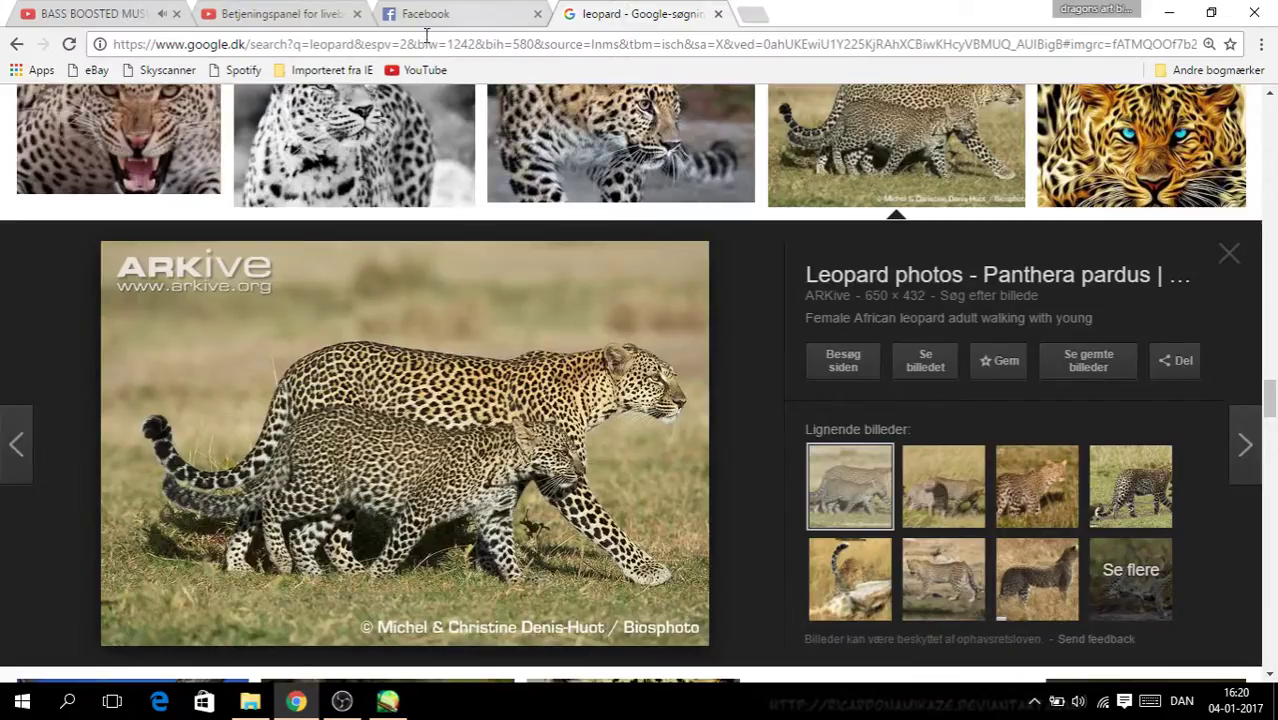
left_click(318, 18)
left_click(115, 18)
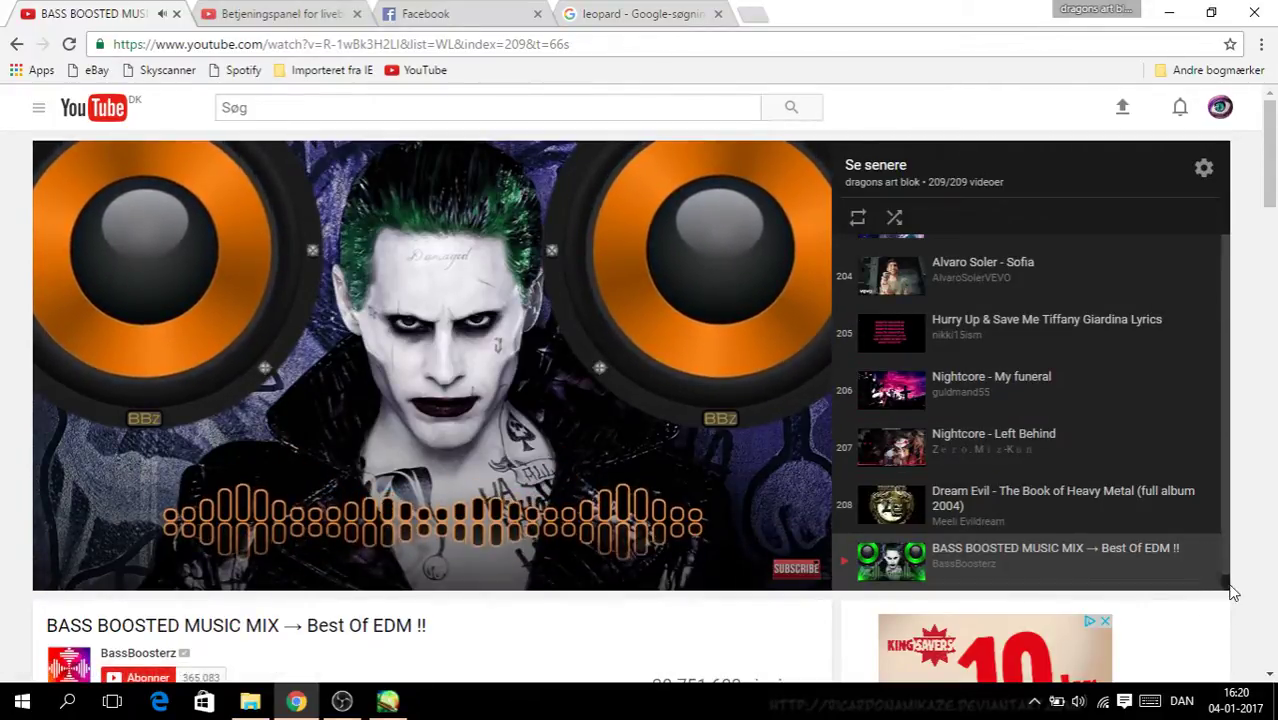
scroll(1228, 588, "up", 9)
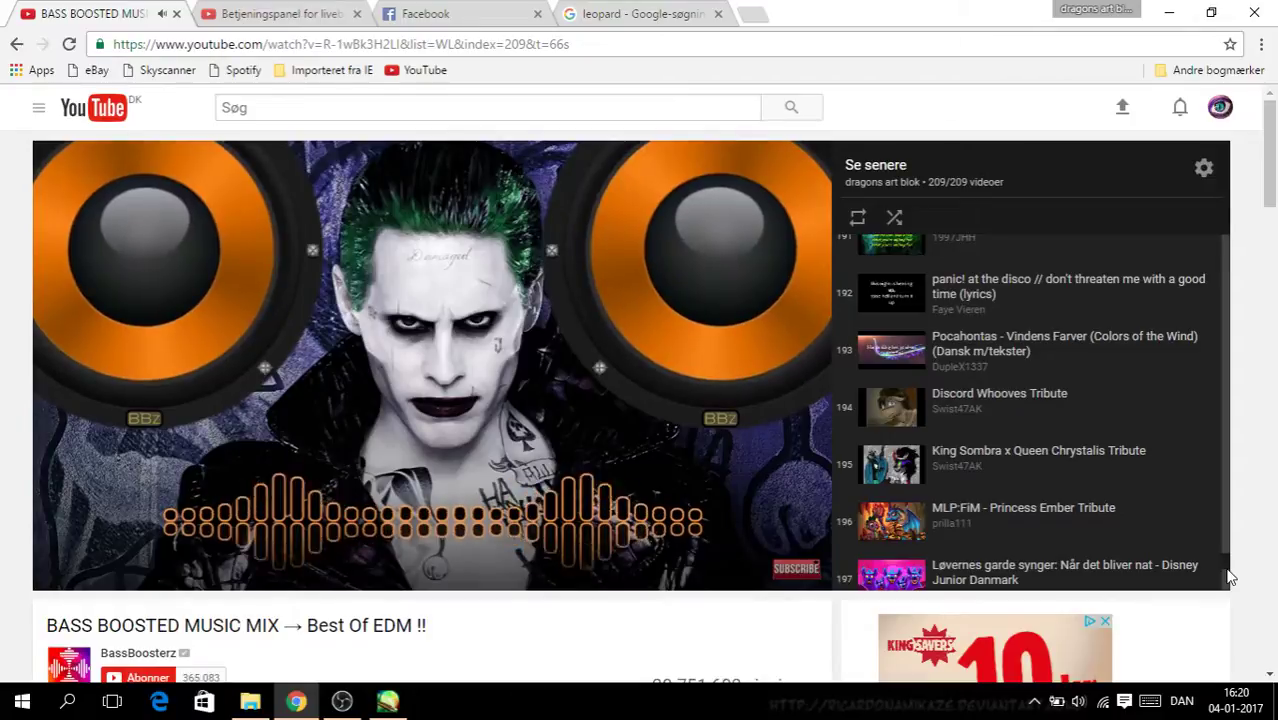
scroll(1230, 565, "up", 2)
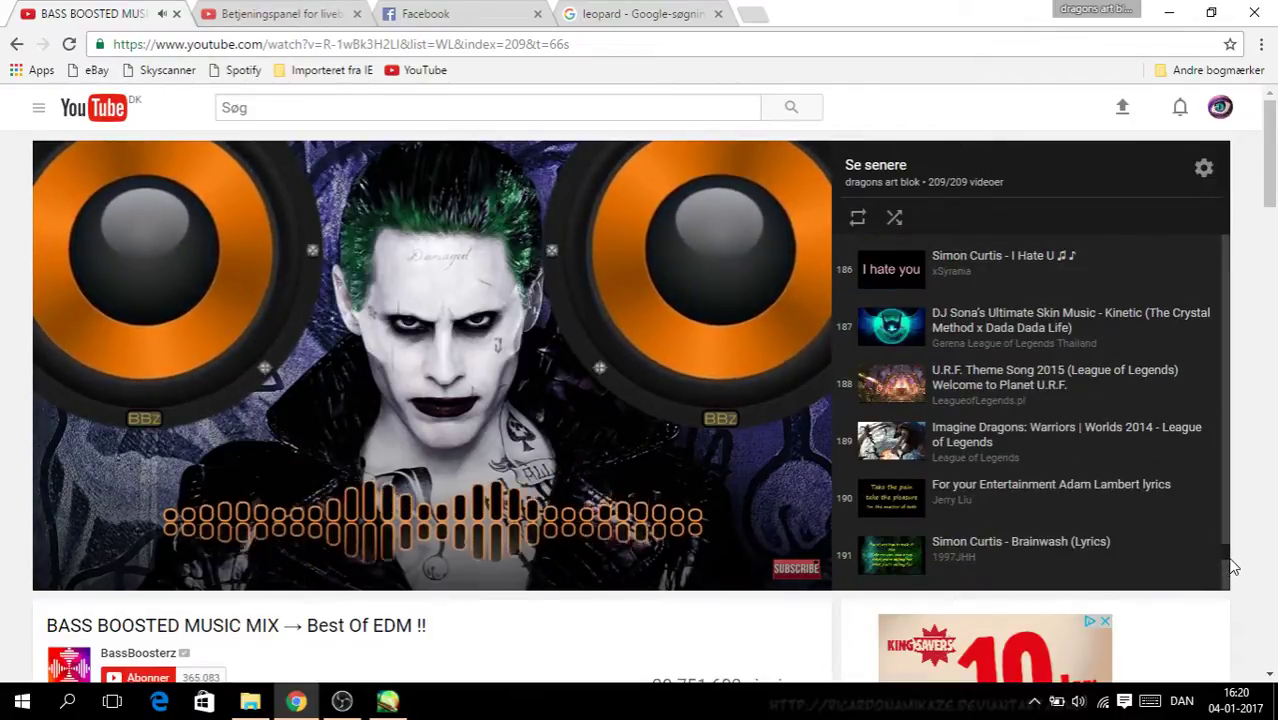
Step: Switch to PaintTool SAI and sketch fur strokes inside the ear of the side-view head
left_click(1169, 13)
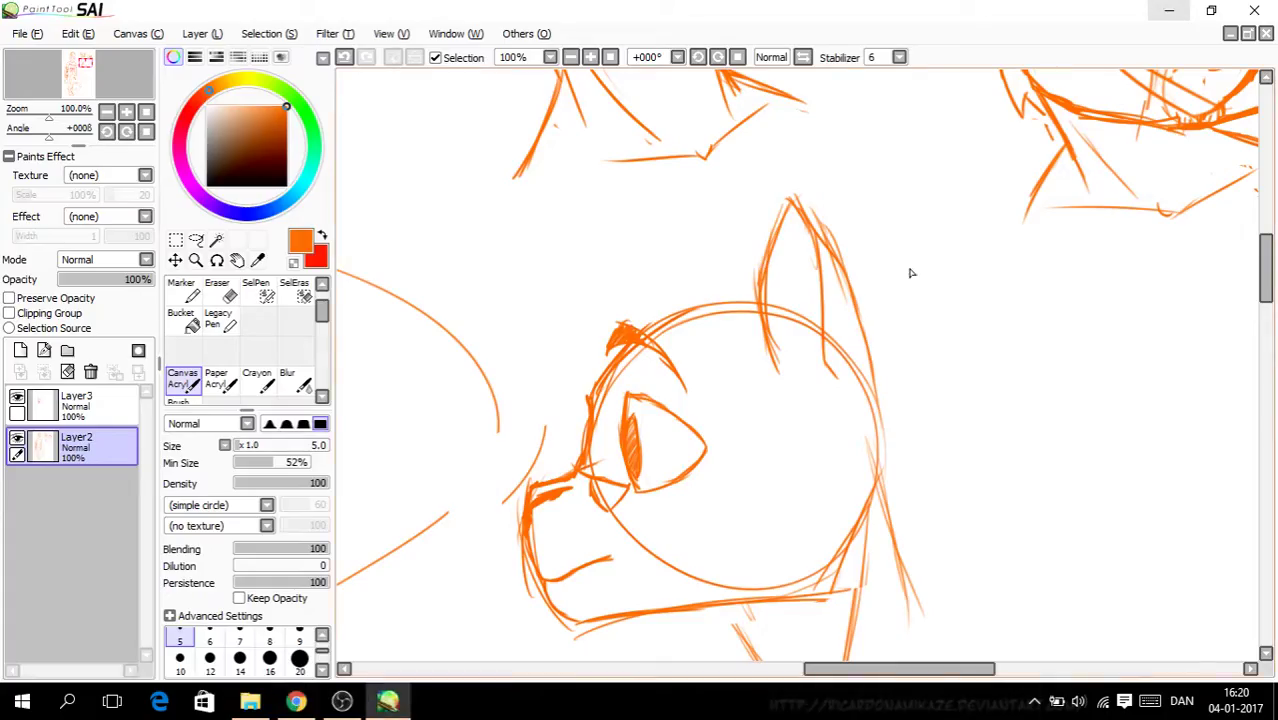
key("ctrl+plus")
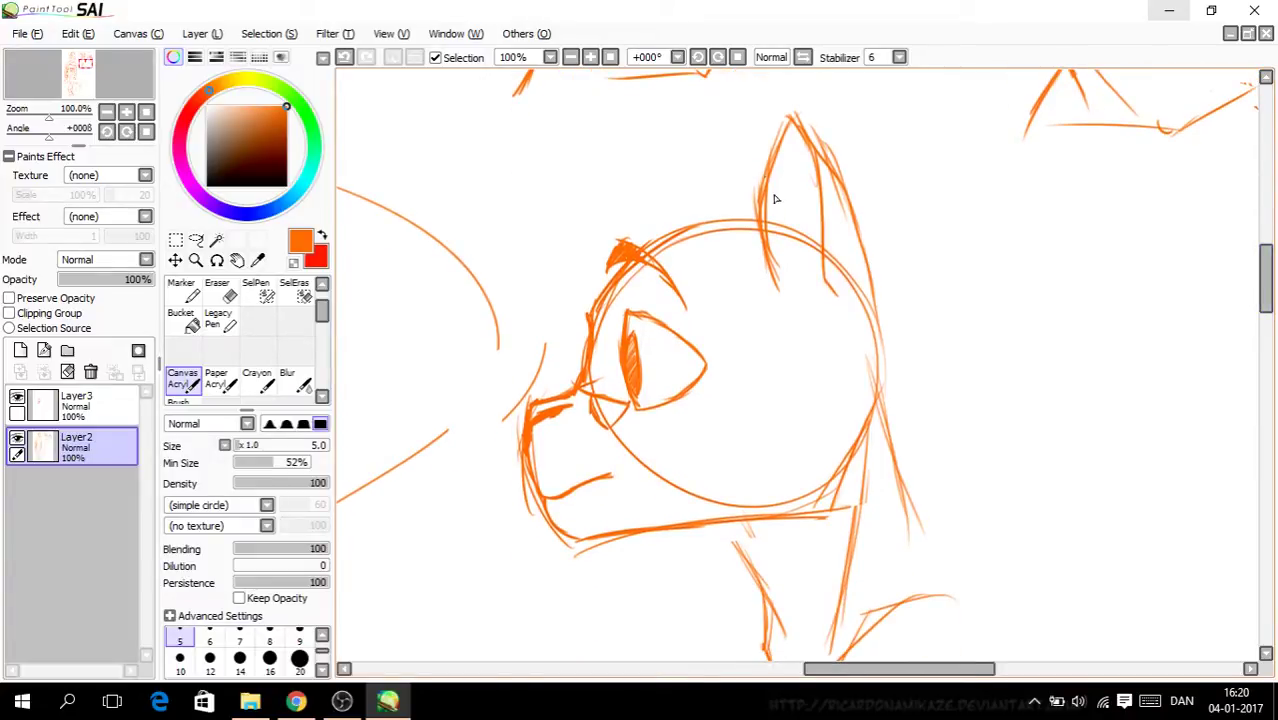
mouse_move(839, 316)
left_mouse_down()
mouse_move(789, 266)
mouse_move(794, 178)
left_mouse_up()
left_click_drag(818, 250, 808, 150)
left_click_drag(842, 240, 820, 172)
Step: Sketch a shaggy hair tuft over the profile head's forehead and a jagged hairline between the eye and the ear
mouse_move(703, 150)
left_mouse_down()
mouse_move(713, 180)
mouse_move(578, 158)
mouse_move(490, 232)
left_mouse_up()
left_click_drag(572, 204, 498, 228)
mouse_move(500, 245)
left_mouse_down()
mouse_move(505, 272)
mouse_move(478, 340)
left_mouse_up()
left_click_drag(500, 298, 480, 378)
left_click_drag(524, 332, 488, 356)
mouse_move(522, 336)
left_mouse_down()
mouse_move(510, 380)
mouse_move(562, 322)
left_mouse_up()
mouse_move(763, 284)
left_mouse_down()
mouse_move(717, 321)
mouse_move(703, 301)
mouse_move(716, 289)
mouse_move(663, 309)
mouse_move(589, 366)
left_mouse_up()
Step: Draw jagged fur tufts down the back of the profile head, from below the ear to the neck
scroll(1251, 258, "down", 3)
mouse_move(907, 177)
left_mouse_down()
mouse_move(972, 270)
mouse_move(949, 253)
mouse_move(984, 397)
left_mouse_up()
left_click_drag(948, 328, 972, 380)
mouse_move(920, 238)
left_mouse_down()
mouse_move(914, 302)
mouse_move(890, 322)
mouse_move(922, 325)
mouse_move(916, 385)
mouse_move(936, 436)
left_mouse_up()
left_click_drag(930, 390, 980, 462)
left_click_drag(960, 356, 978, 450)
Step: Thicken the corner of the mouth and reinforce the chin line of the profile head
left_click_drag(1263, 282, 1263, 295)
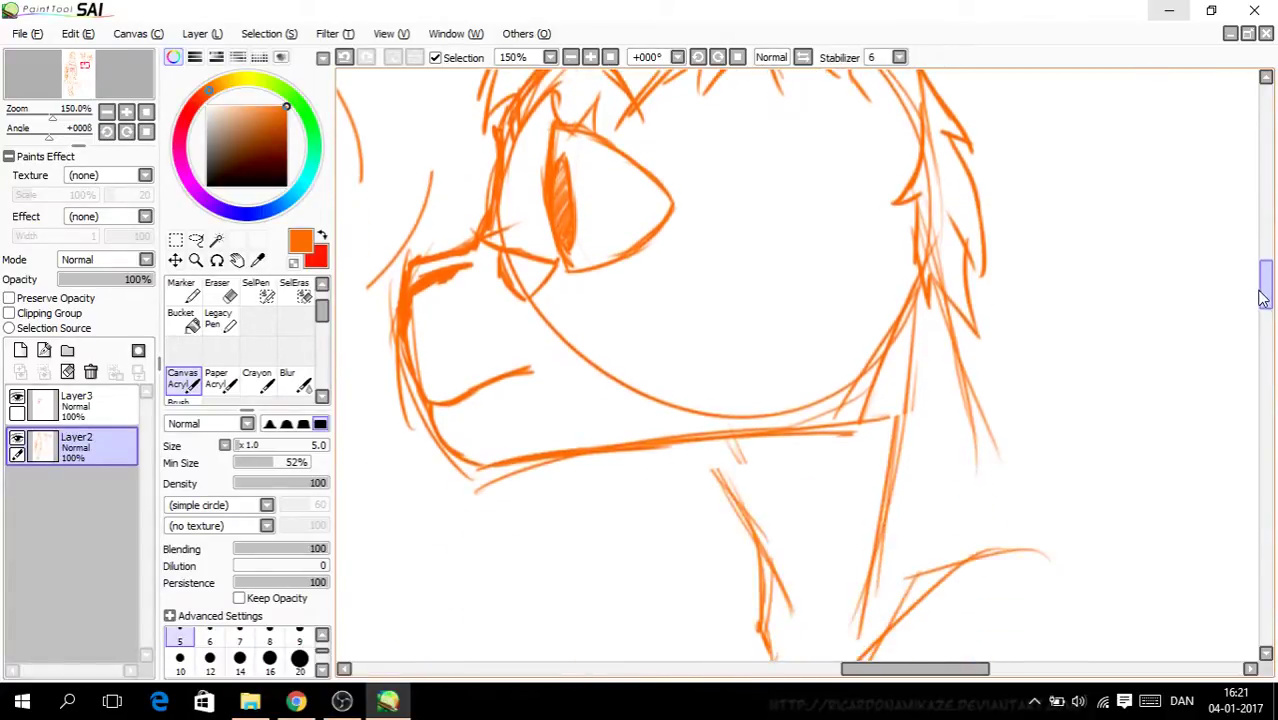
key("Page_Up")
left_click_drag(522, 364, 532, 366)
key("Page_Down")
key("Page_Down")
key("Page_Down")
key("Page_Up")
key("Page_Up")
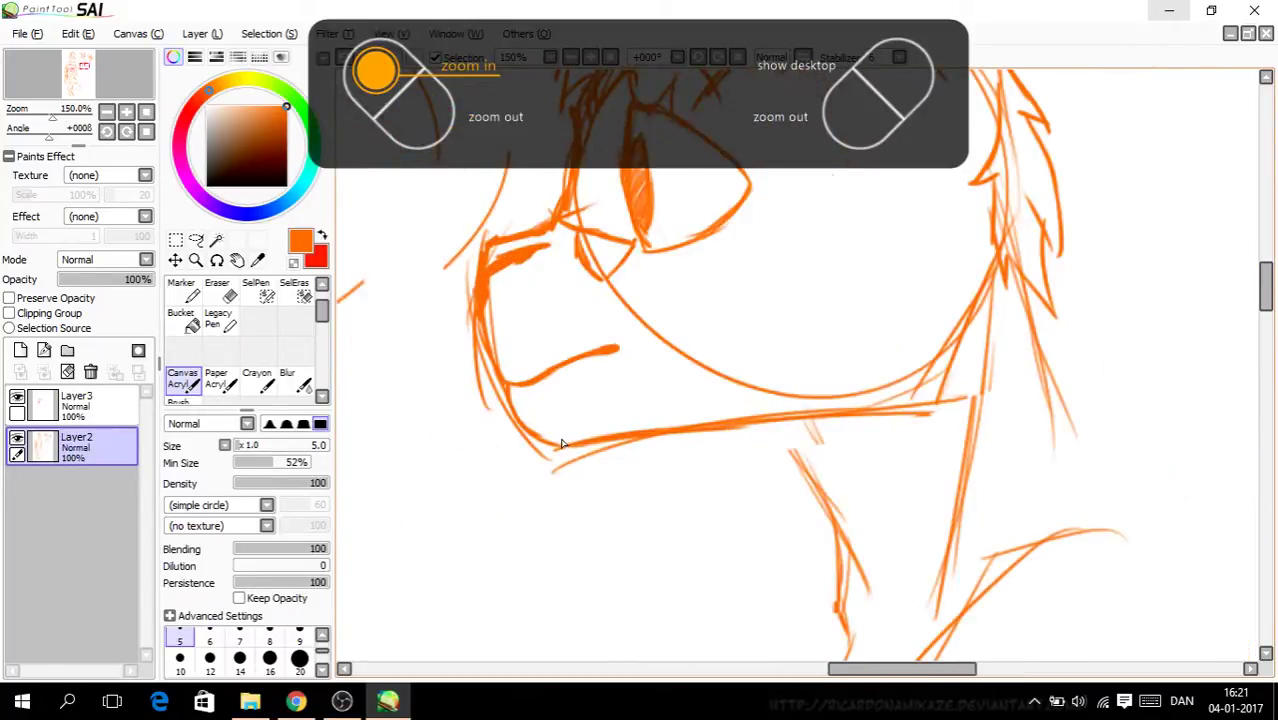
left_click_drag(564, 449, 516, 431)
Step: Draw a cluster of small whisker spots on the muzzle above the mouth line
key("ctrl+minus")
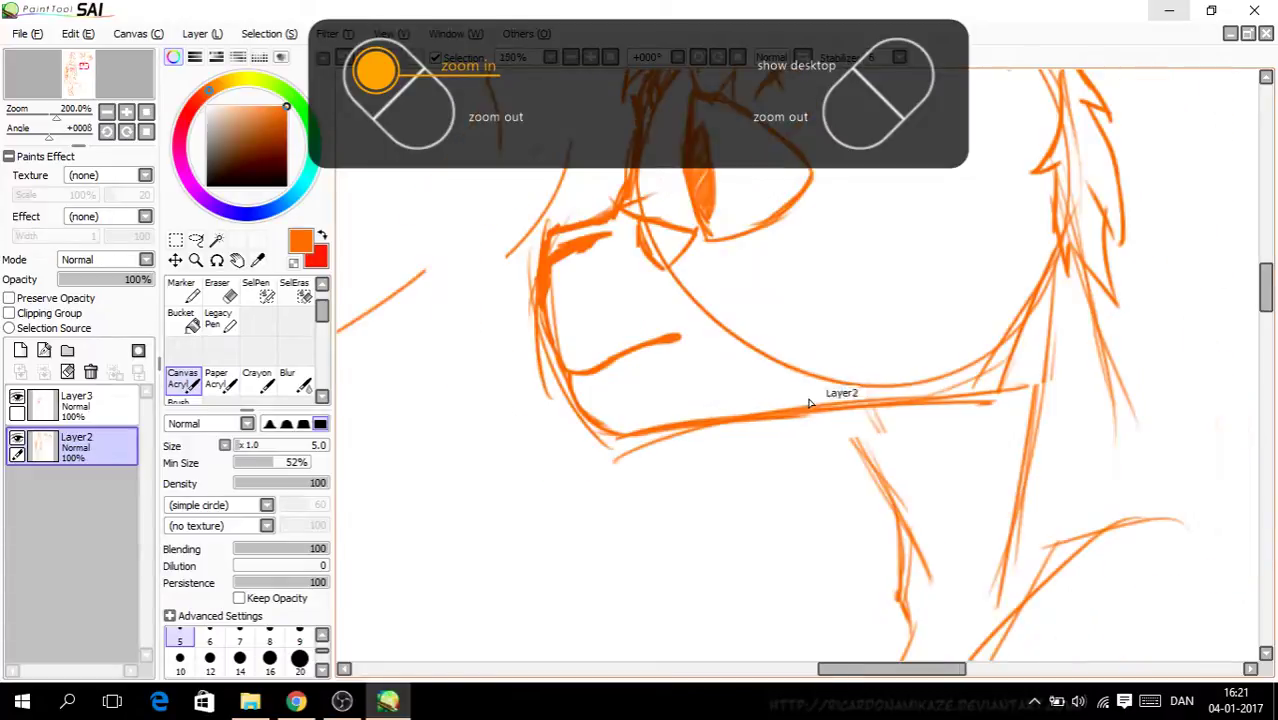
key("ctrl+plus")
key("ctrl+plus")
mouse_move(584, 284)
left_mouse_down()
mouse_move(624, 295)
mouse_move(615, 330)
left_mouse_up()
left_click_drag(666, 268, 698, 260)
left_click_drag(684, 308, 686, 321)
left_click_drag(585, 380, 600, 378)
left_click_drag(551, 321, 564, 320)
key("ctrl+minus")
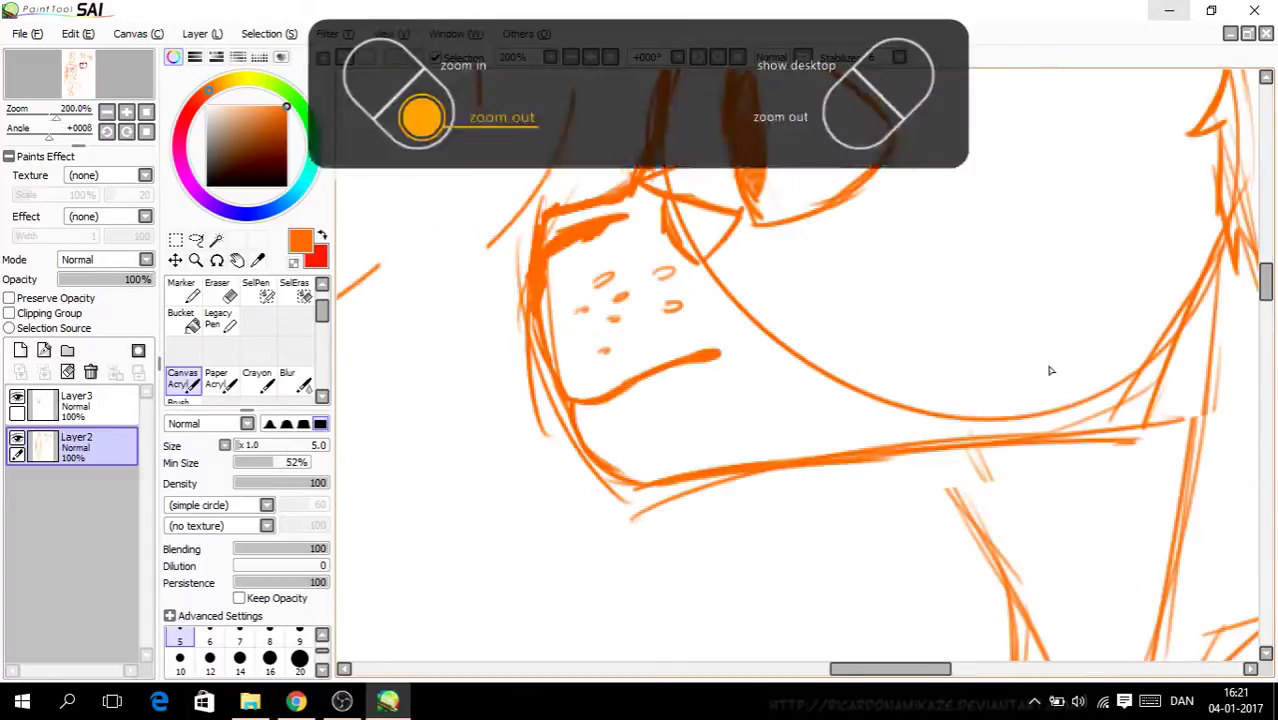
key("ctrl+minus")
Step: Strengthen the throat line up to the jaw and extend the line at the back of the neck downward
left_click_drag(901, 674, 941, 674)
key("ctrl+plus")
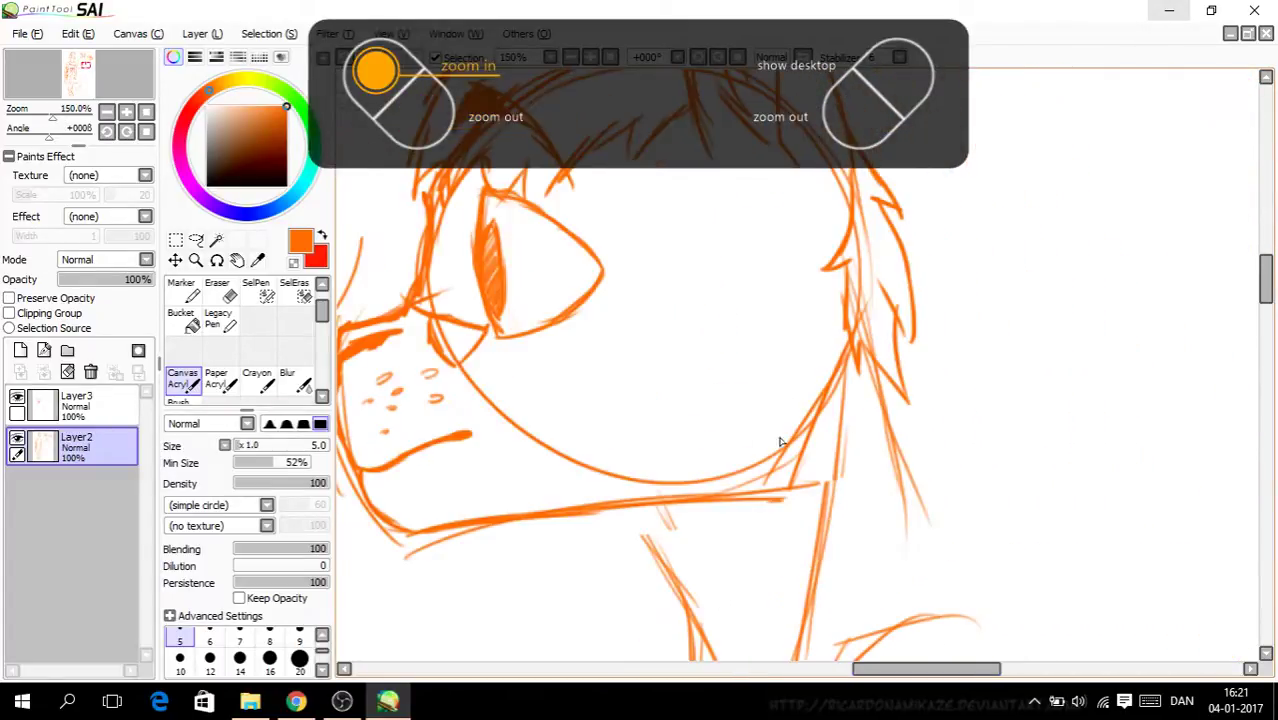
key("ctrl+plus")
left_click_drag(1270, 288, 1268, 306)
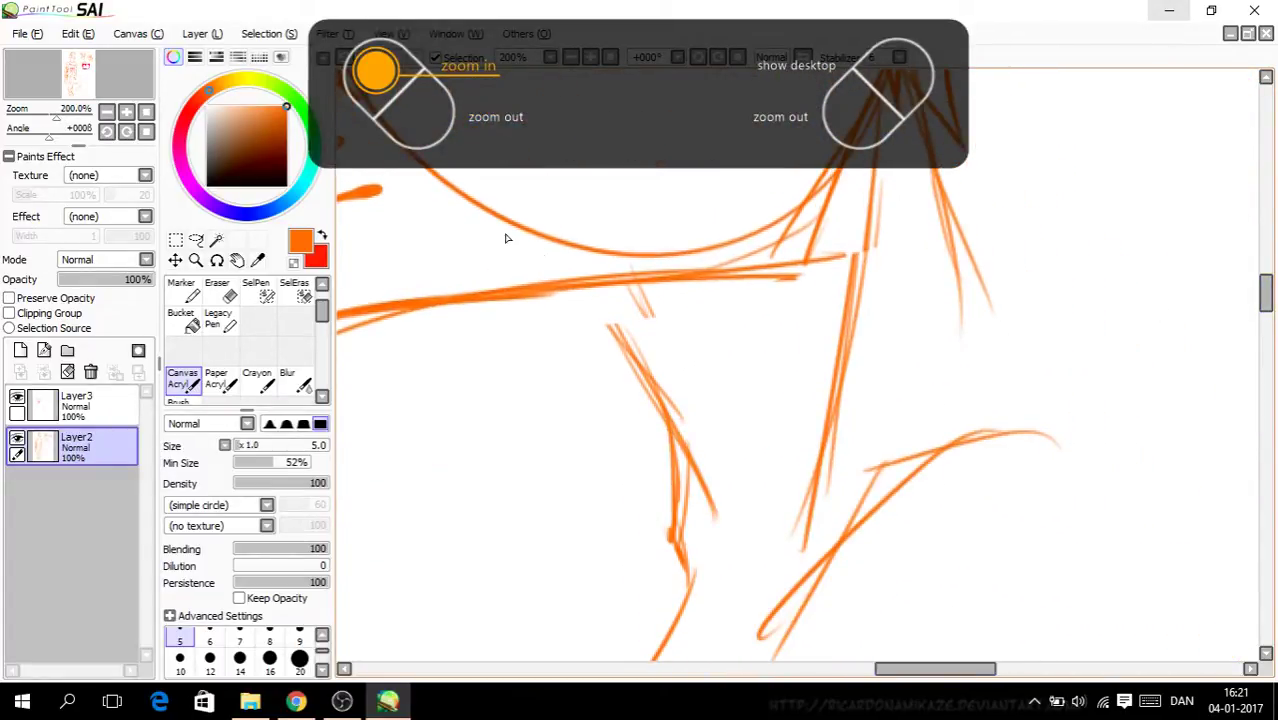
left_click_drag(598, 302, 684, 478)
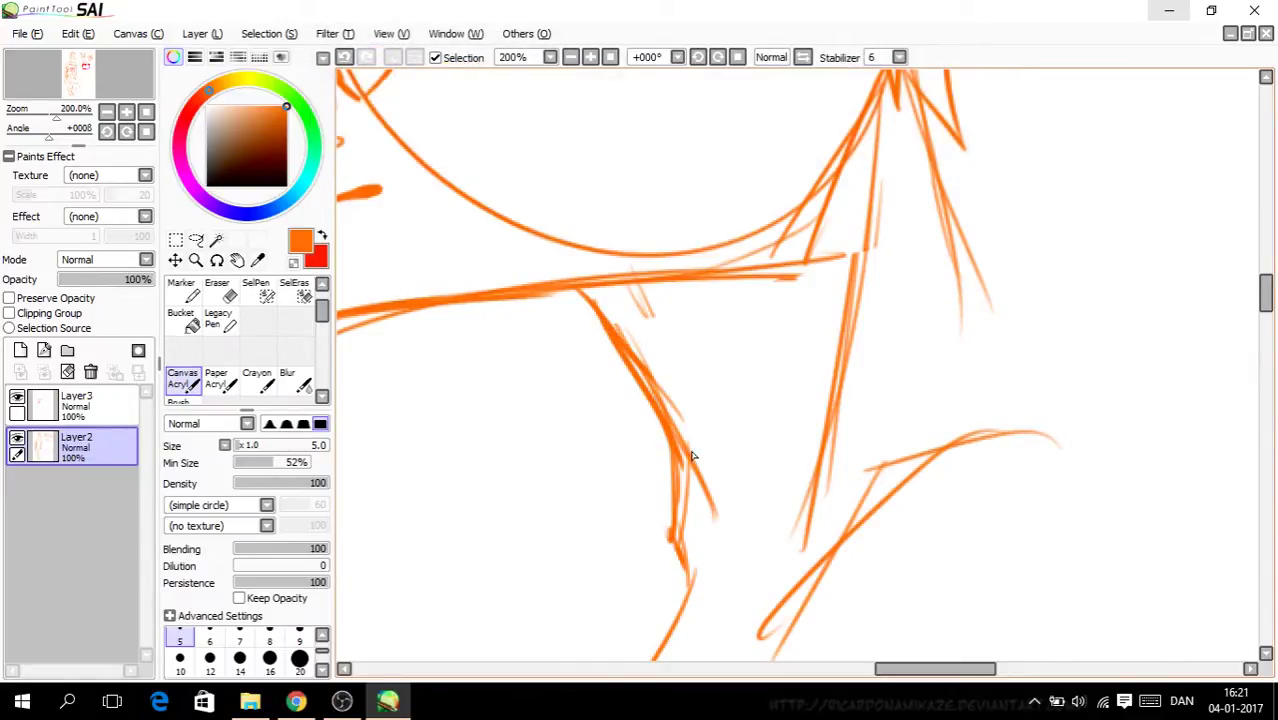
mouse_move(932, 172)
left_mouse_down()
mouse_move(970, 314)
mouse_move(1027, 414)
left_mouse_up()
key("ctrl+minus")
key("ctrl+minus")
key("ctrl+minus")
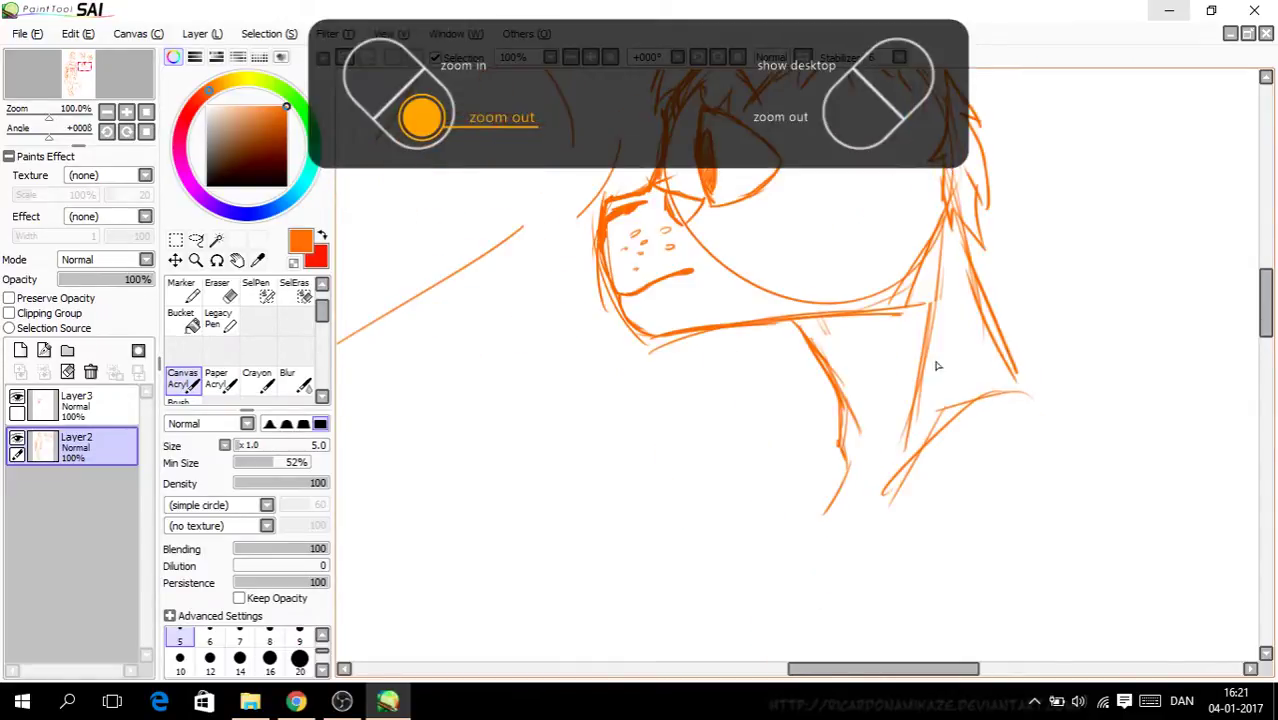
left_click_drag(883, 672, 917, 671)
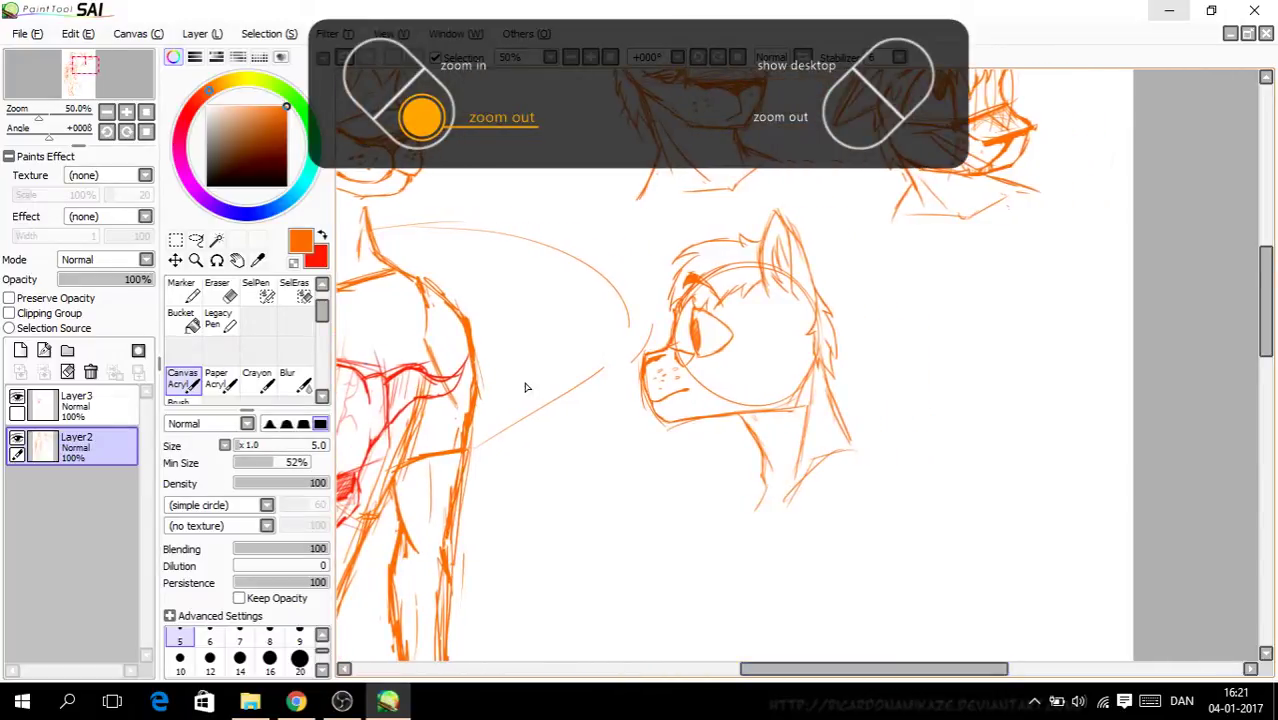
Step: Erase the shoulder line below the neck and draw a curved neck base with the Canvas Acryl brush, joining back to throat
left_click(220, 303)
mouse_move(796, 488)
left_mouse_down()
mouse_move(838, 449)
mouse_move(787, 491)
left_mouse_up()
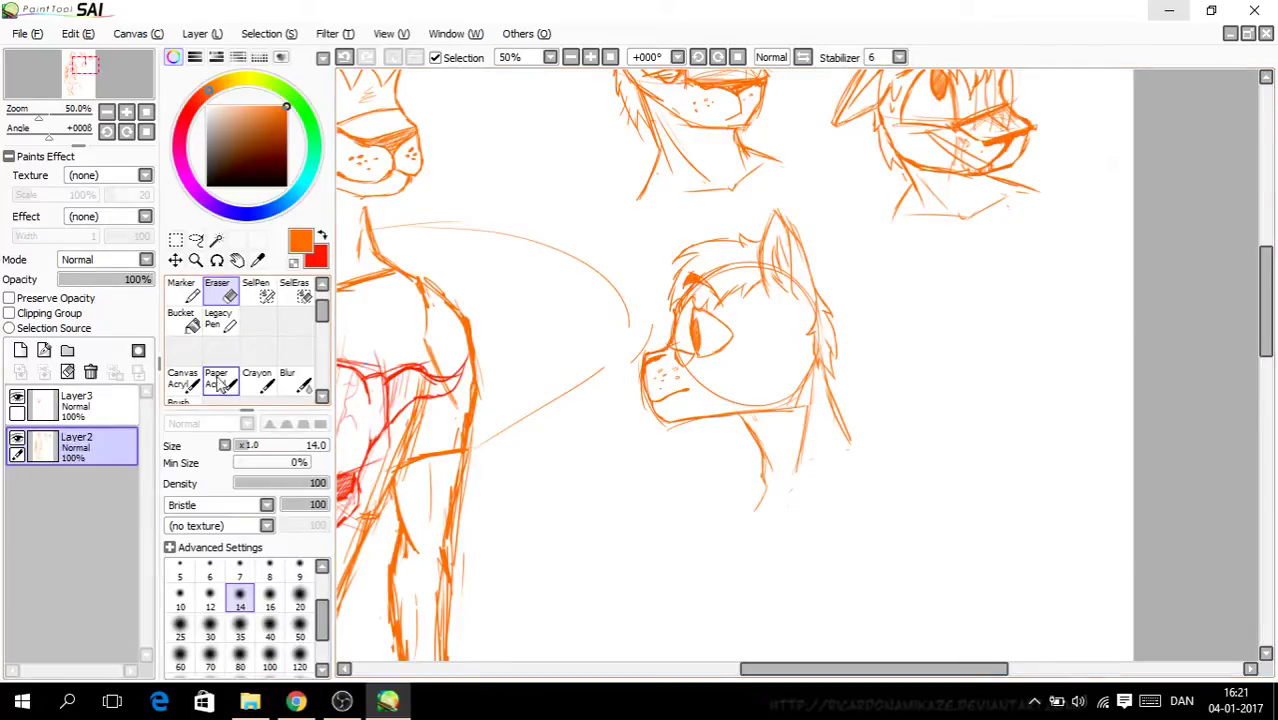
left_click(188, 391)
key("ctrl+plus")
left_click_drag(862, 423, 776, 505)
mouse_move(838, 443)
left_mouse_down()
mouse_move(779, 493)
mouse_move(688, 530)
left_mouse_up()
Step: Try extra strokes at the lower front of the neck and undo them
left_click_drag(698, 482, 690, 522)
mouse_move(698, 485)
left_mouse_down()
mouse_move(765, 510)
mouse_move(860, 452)
mouse_move(822, 481)
left_mouse_up()
left_click(344, 58)
left_click(344, 58)
left_click(344, 58)
left_click(344, 58)
left_click(344, 58)
left_click(344, 58)
Step: Touch up the neck outline with short strokes, undoing the long stroke across the neck
mouse_move(868, 403)
left_mouse_down()
mouse_move(710, 545)
mouse_move(672, 545)
mouse_move(807, 485)
mouse_move(858, 425)
left_mouse_up()
mouse_move(793, 295)
left_mouse_down()
mouse_move(748, 478)
mouse_move(710, 494)
left_mouse_up()
left_click(343, 57)
key("Page_Up")
mouse_move(631, 543)
left_mouse_down()
mouse_move(608, 551)
mouse_move(685, 551)
mouse_move(782, 513)
mouse_move(925, 355)
mouse_move(908, 332)
mouse_move(874, 392)
mouse_move(756, 495)
mouse_move(608, 535)
mouse_move(658, 470)
mouse_move(655, 402)
left_mouse_up()
scroll(781, 314, "down", 3)
left_click_drag(889, 668, 896, 670)
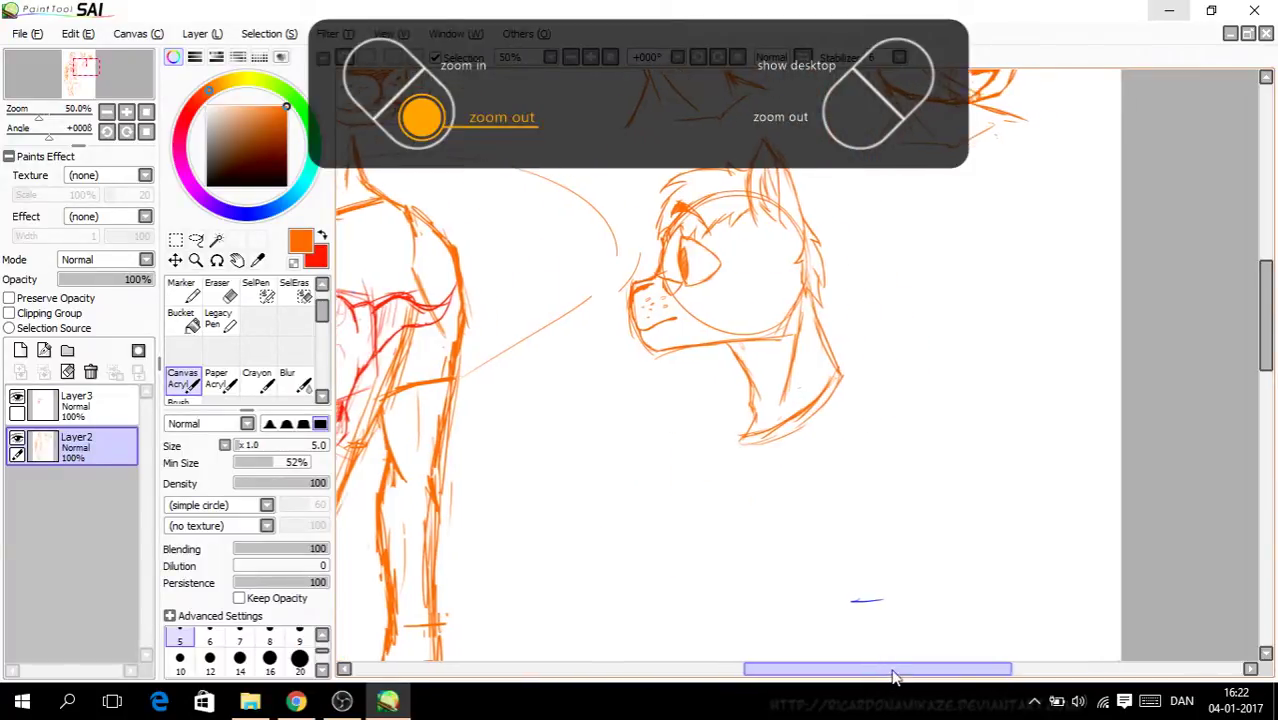
mouse_move(1267, 335)
left_mouse_down()
mouse_move(1272, 285)
mouse_move(1270, 313)
left_mouse_up()
Step: Lasso the profile head's ear, shift it toward the forehead and widen its base with Free Deform, and return to the Canvas Acryl brush
left_click(196, 240)
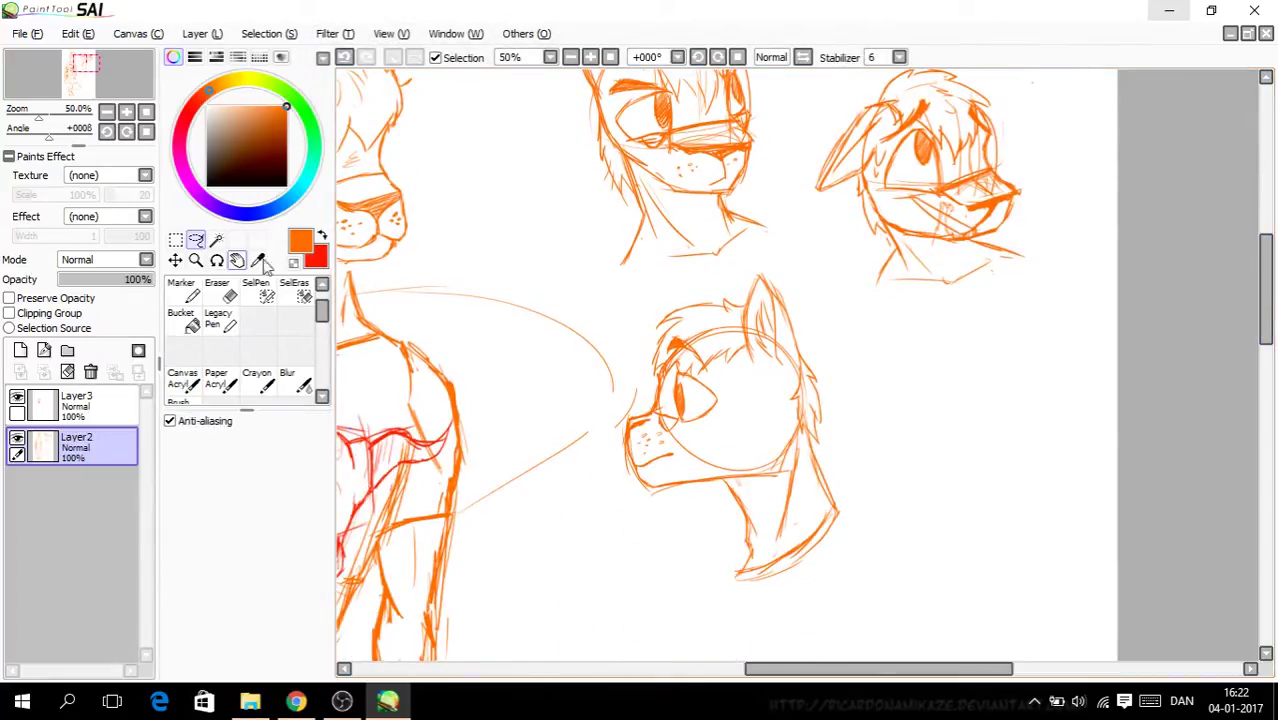
mouse_move(795, 380)
left_mouse_down()
mouse_move(808, 362)
mouse_move(797, 292)
mouse_move(752, 272)
mouse_move(742, 342)
mouse_move(771, 385)
mouse_move(766, 376)
left_mouse_up()
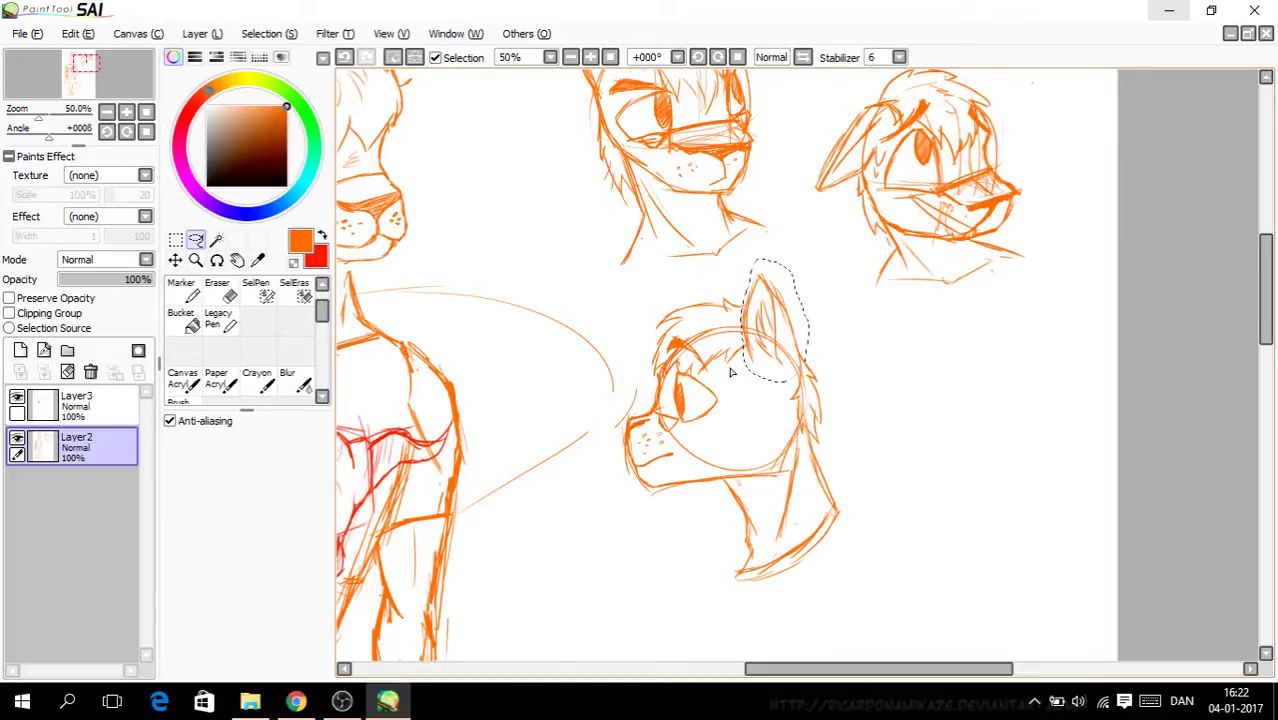
left_click(175, 240)
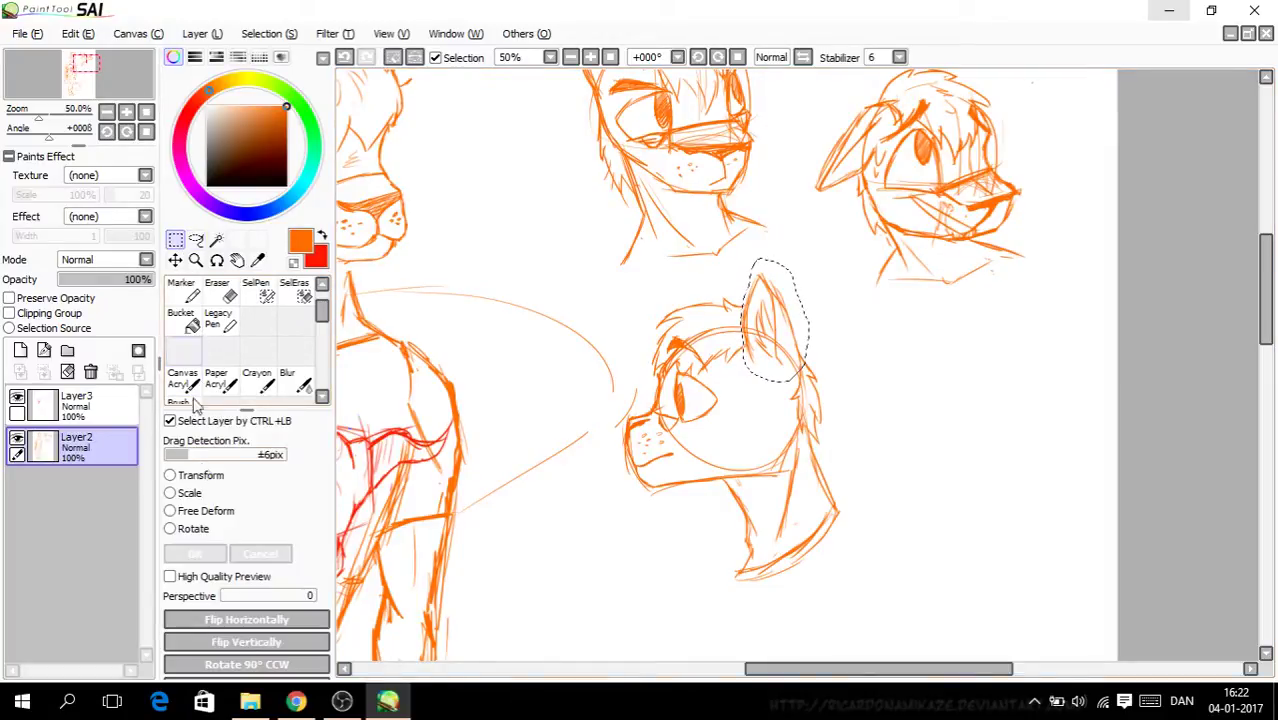
left_click(206, 511)
left_click_drag(742, 314, 774, 320)
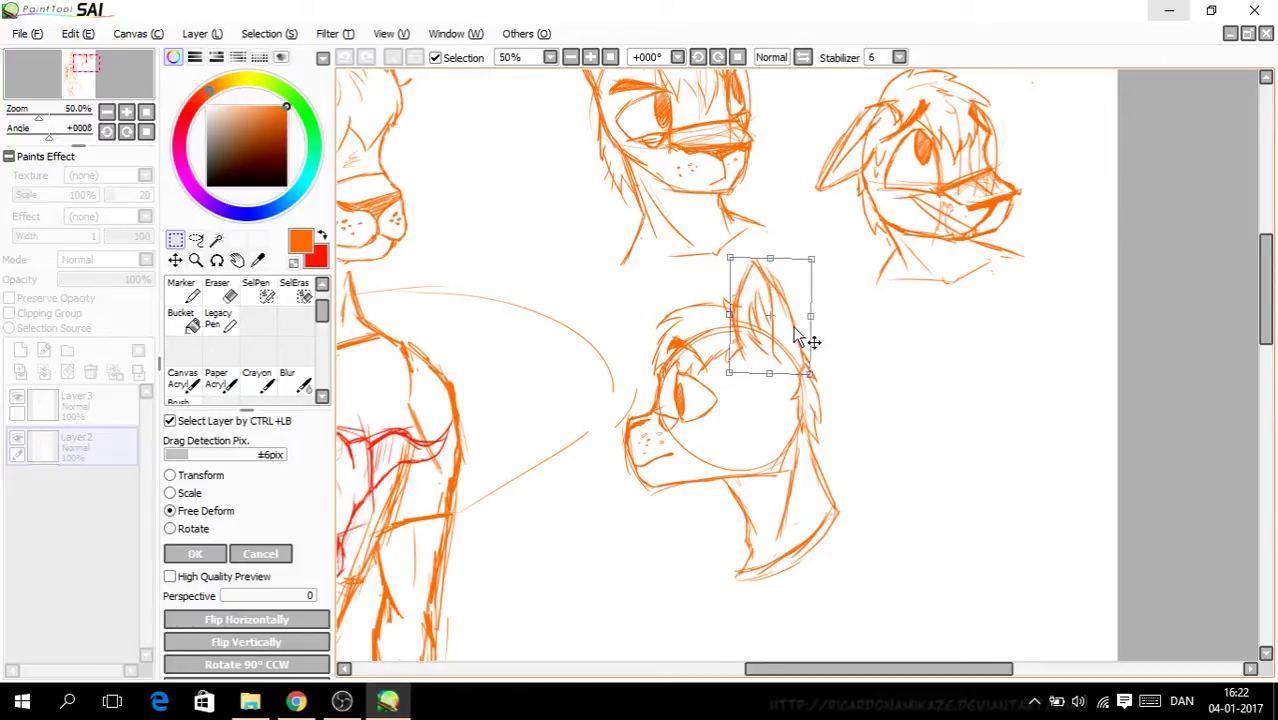
left_click_drag(807, 372, 817, 393)
left_click_drag(812, 321, 767, 318)
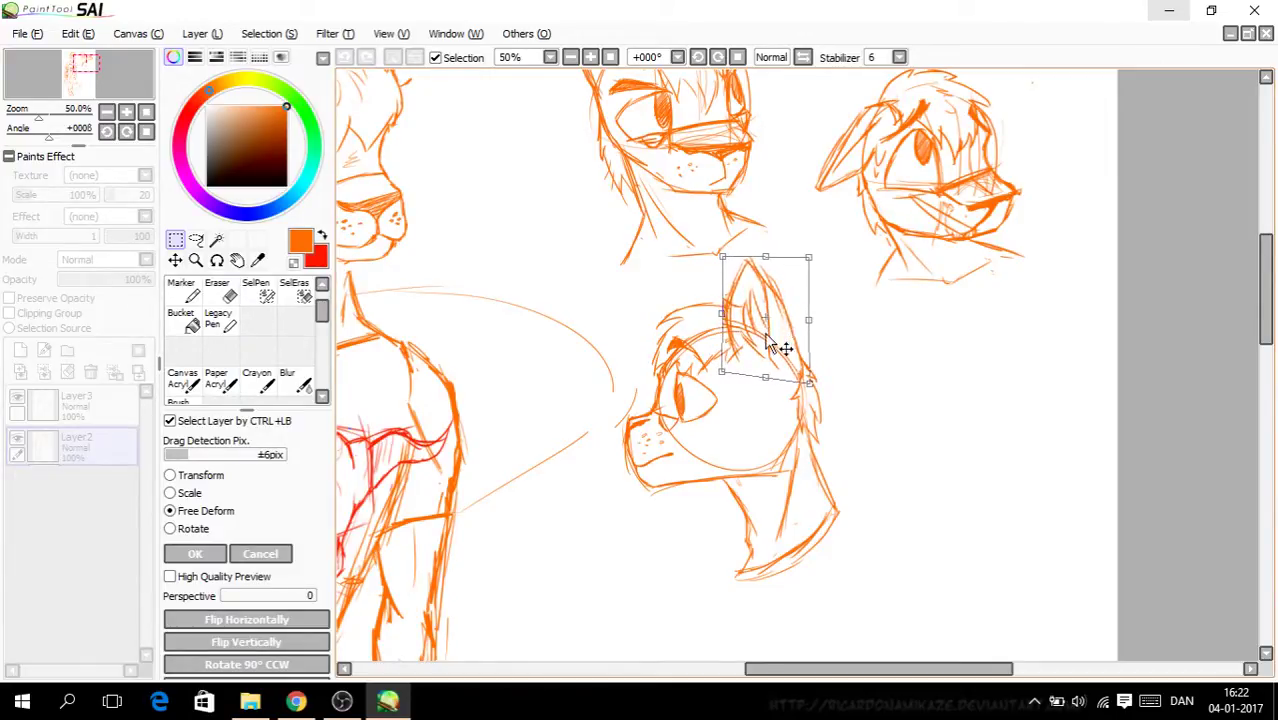
left_click(195, 553)
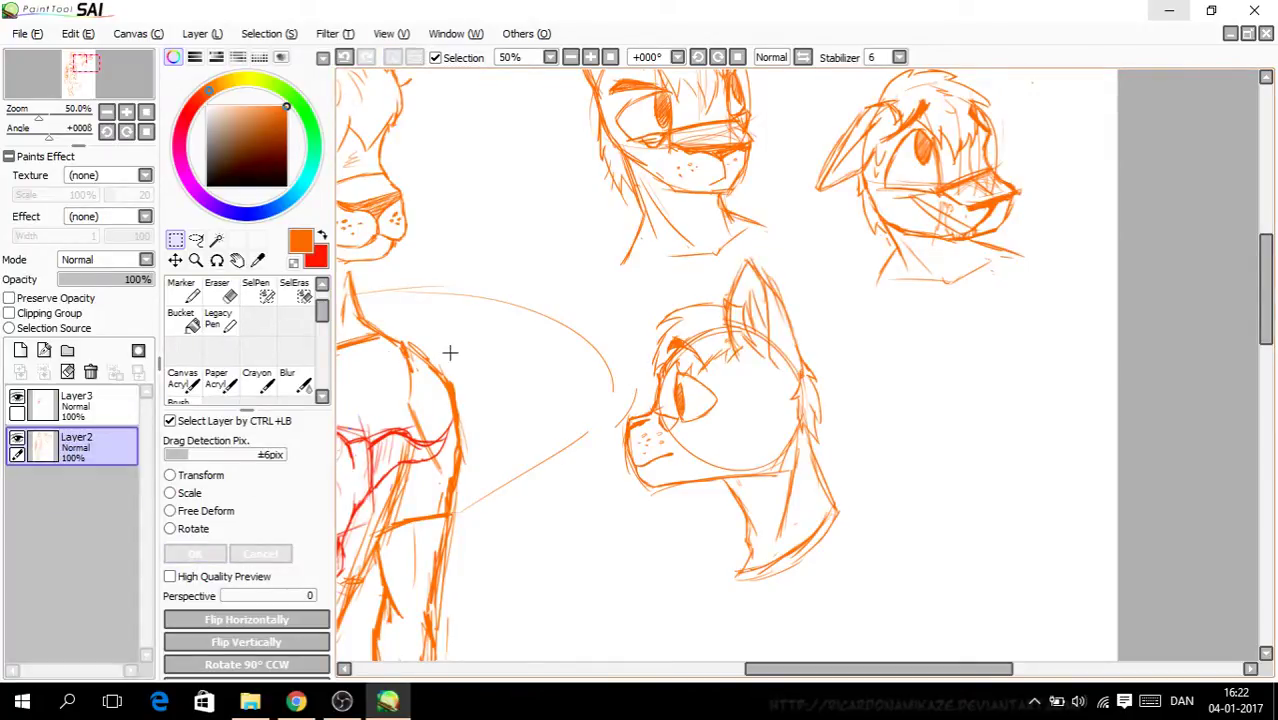
left_click(183, 378)
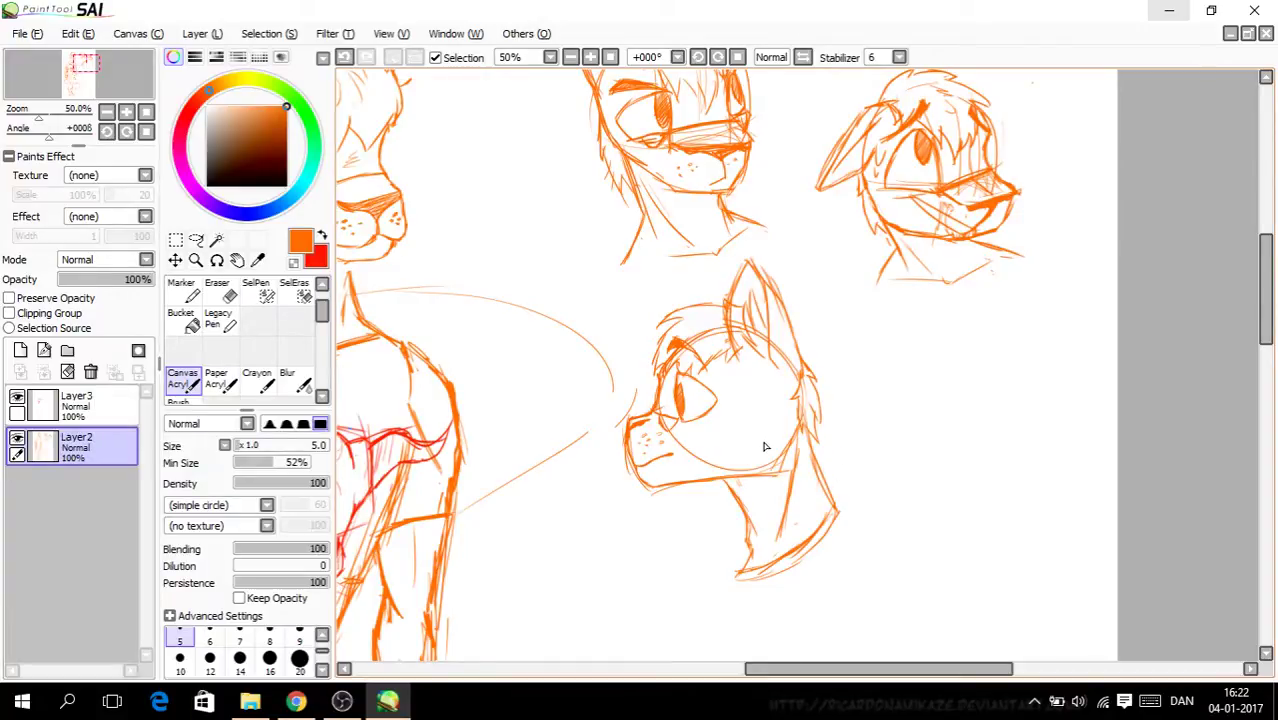
Step: Try a short slanted stroke under the front corner of the eye and undo it
key("ctrl+plus")
key("ctrl+plus")
key("ctrl+plus")
key("ctrl+plus")
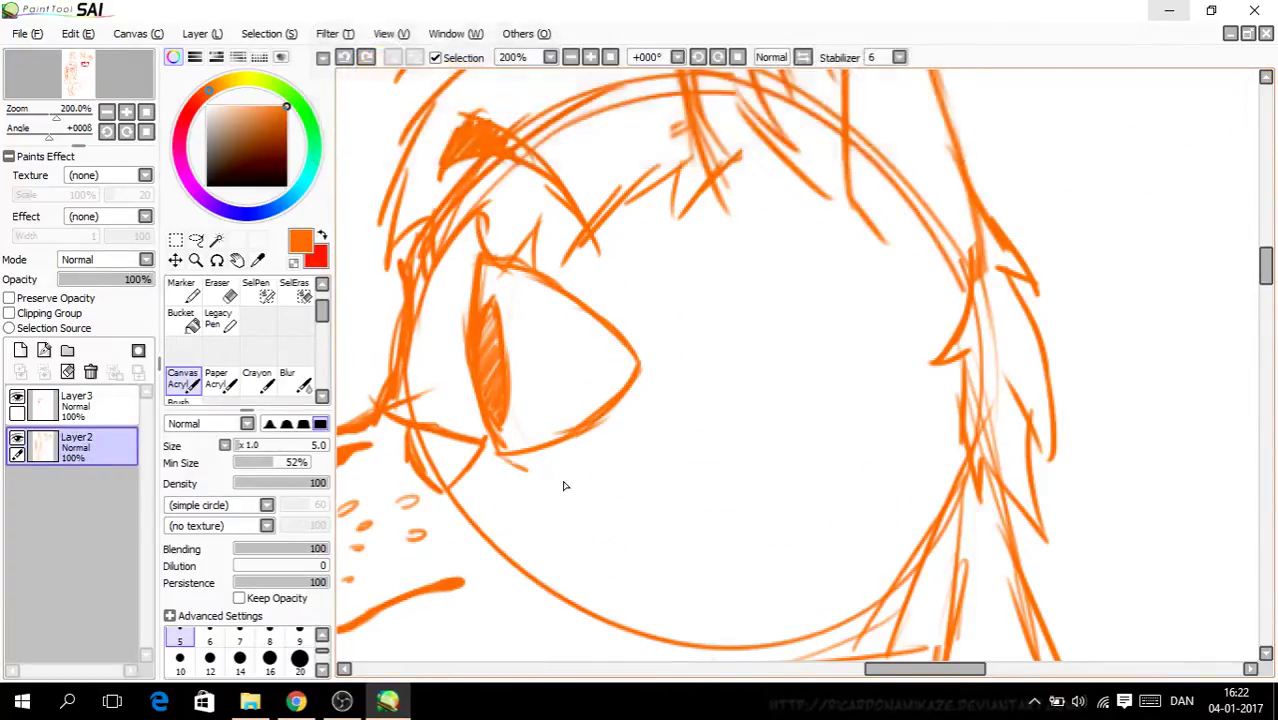
key("ctrl+minus")
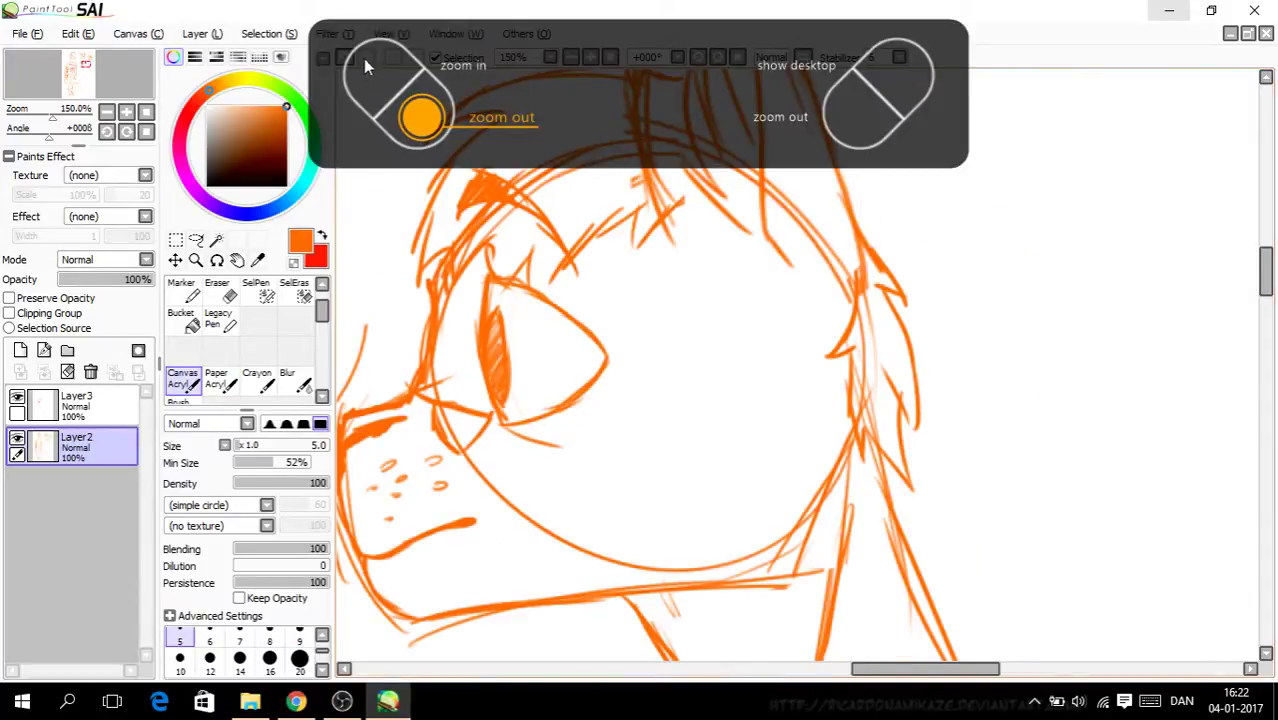
left_click_drag(905, 669, 860, 669)
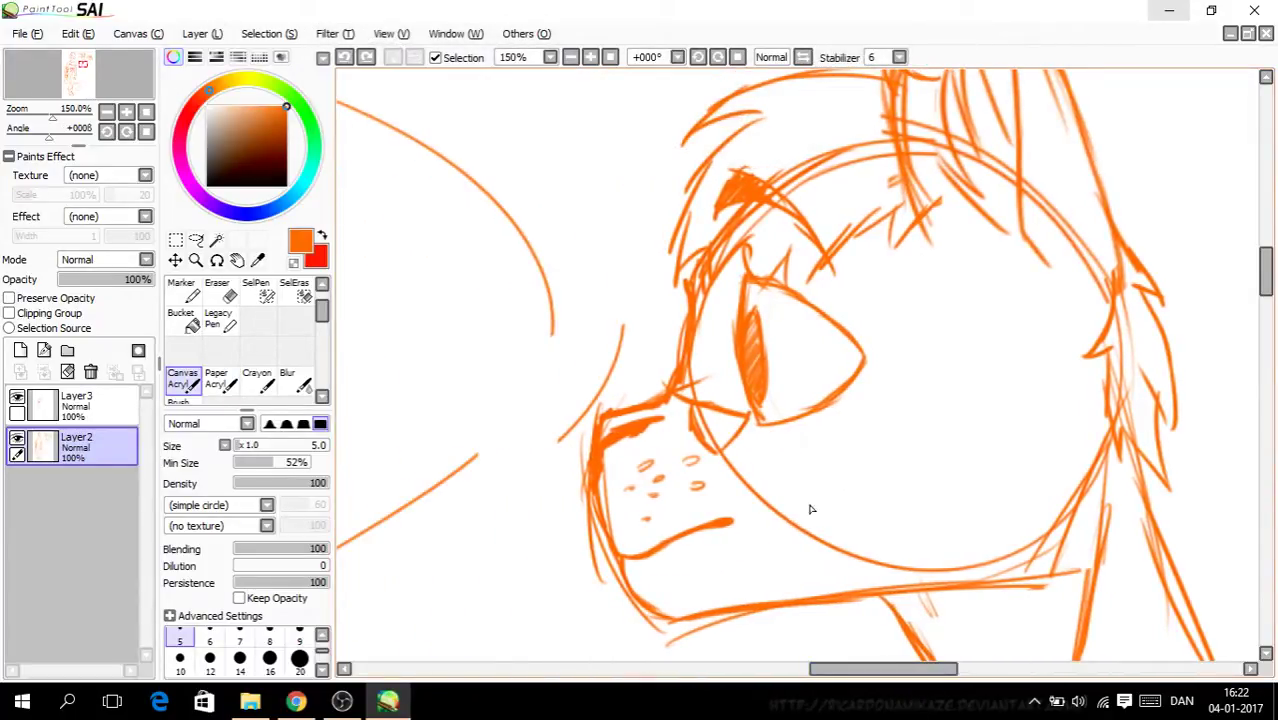
key("ctrl+plus")
key("ctrl+plus")
left_click_drag(740, 420, 802, 458)
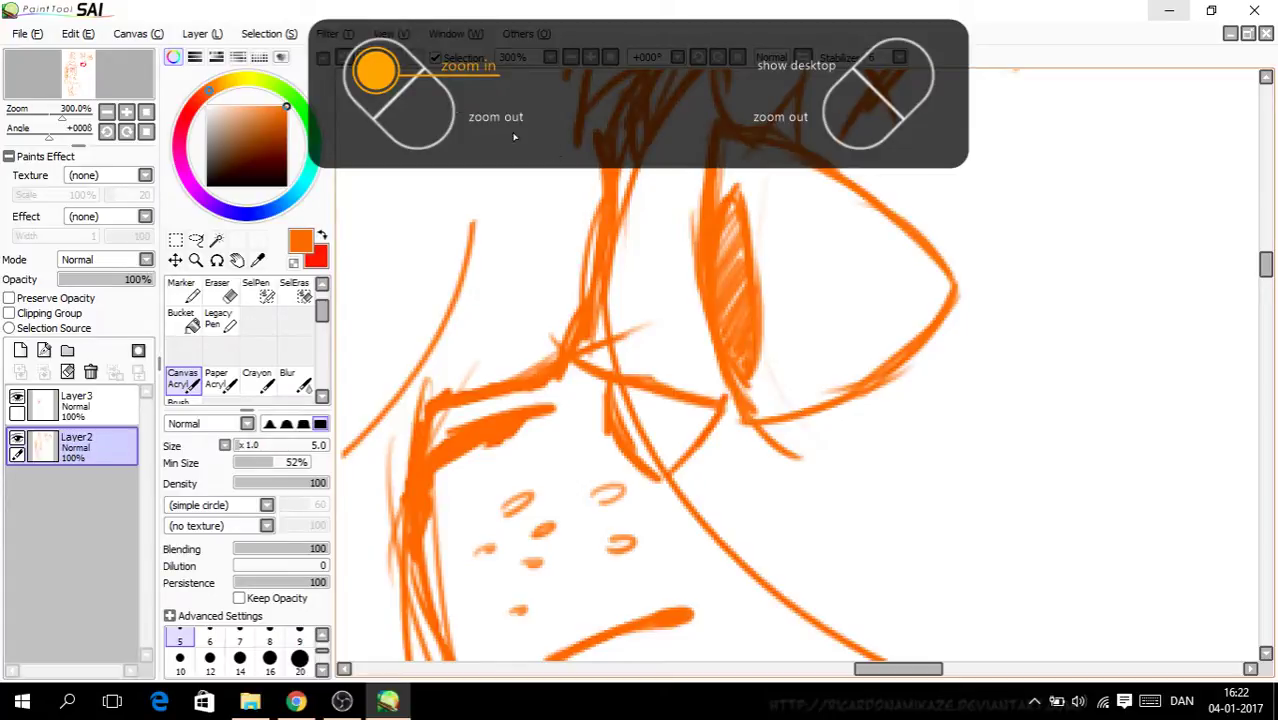
left_click(347, 56)
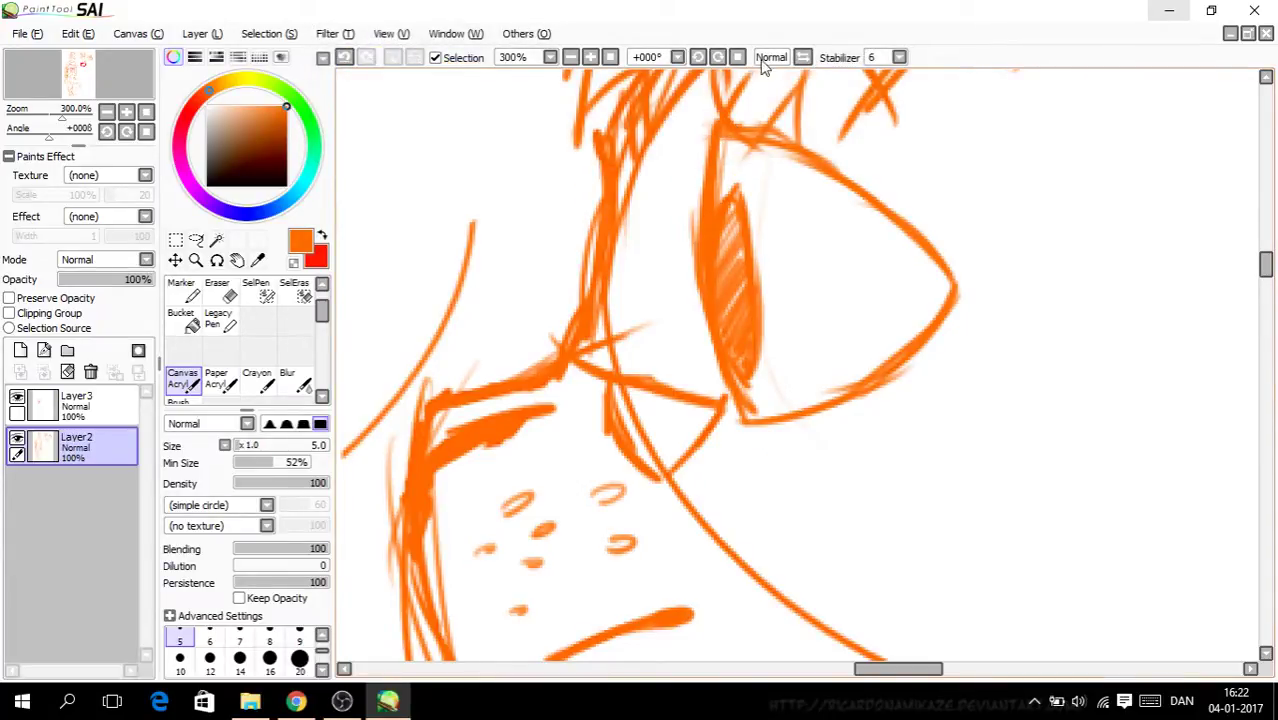
Step: Draw a lower eyelid line beneath the profile head's eye, running from its front corner toward the back
left_click_drag(744, 419, 950, 392)
key("ctrl+minus")
key("ctrl+minus")
key("ctrl+minus")
key("ctrl+minus")
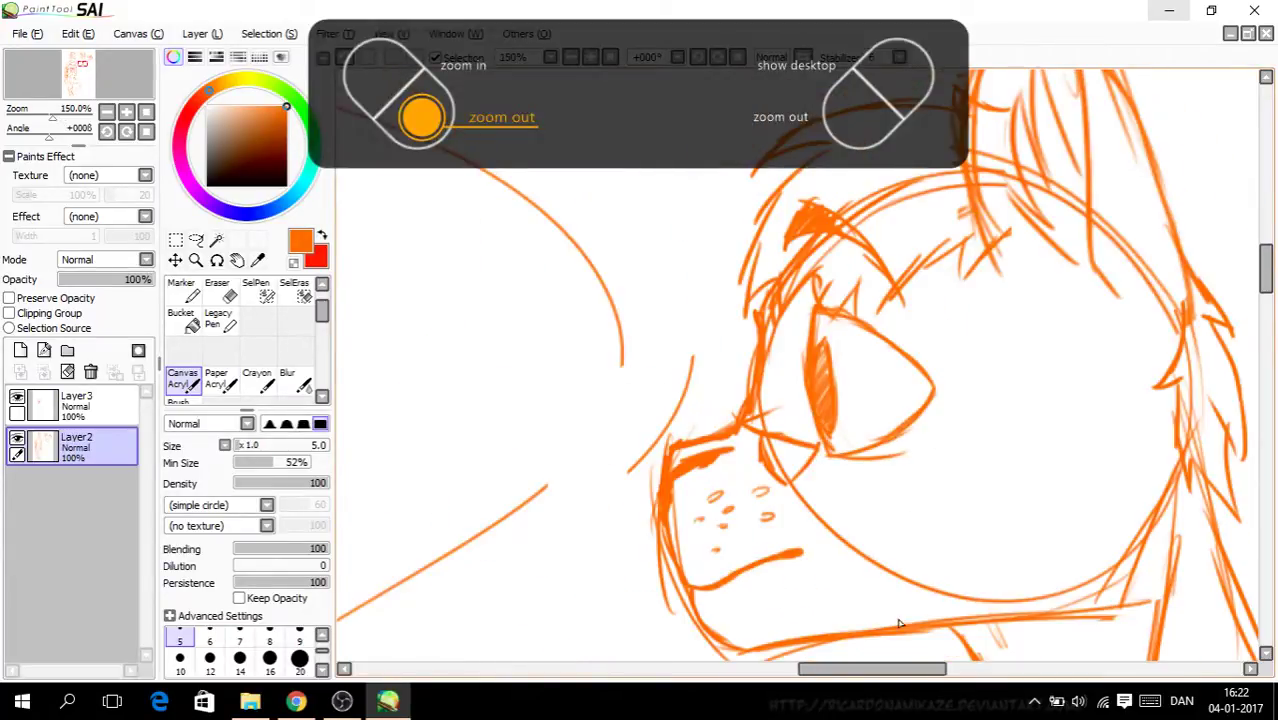
Step: Review the sheet's head sketches and the full figure, ending on the side-view head
mouse_move(1268, 276)
left_mouse_down()
mouse_move(1269, 248)
mouse_move(1268, 267)
left_mouse_up()
key("ctrl+minus")
key("ctrl+minus")
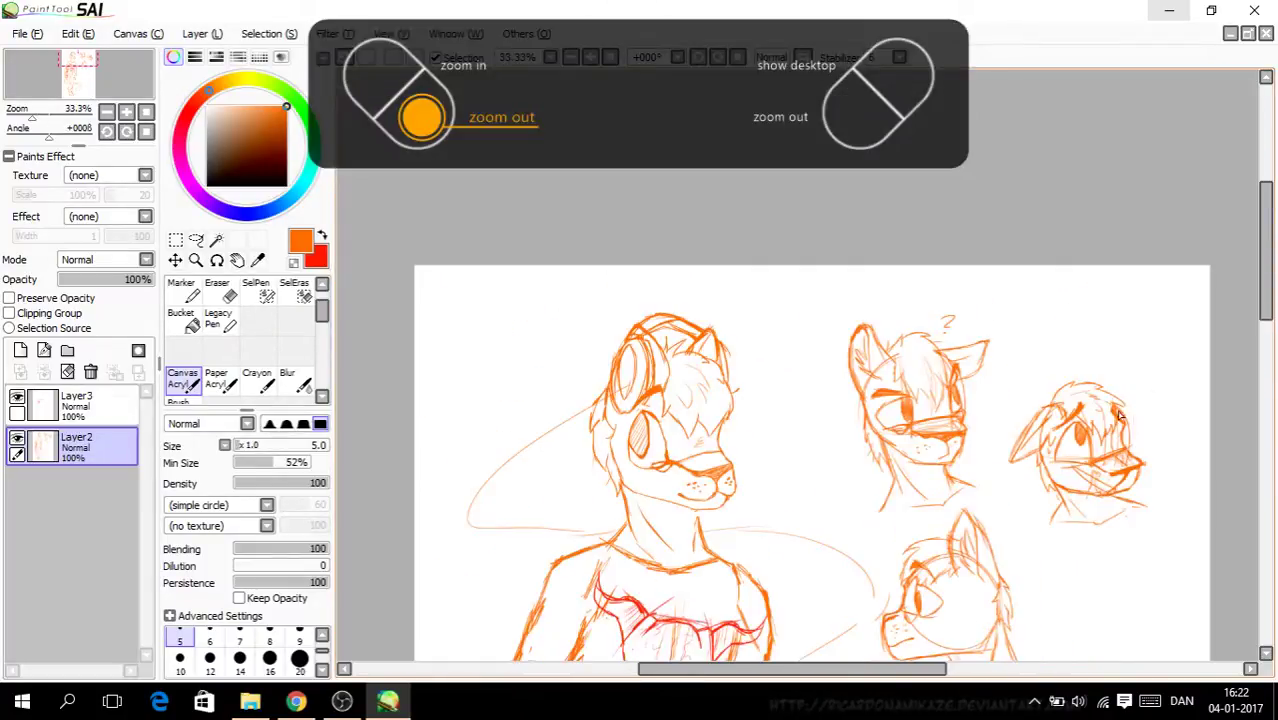
scroll(1250, 300, "down", 3)
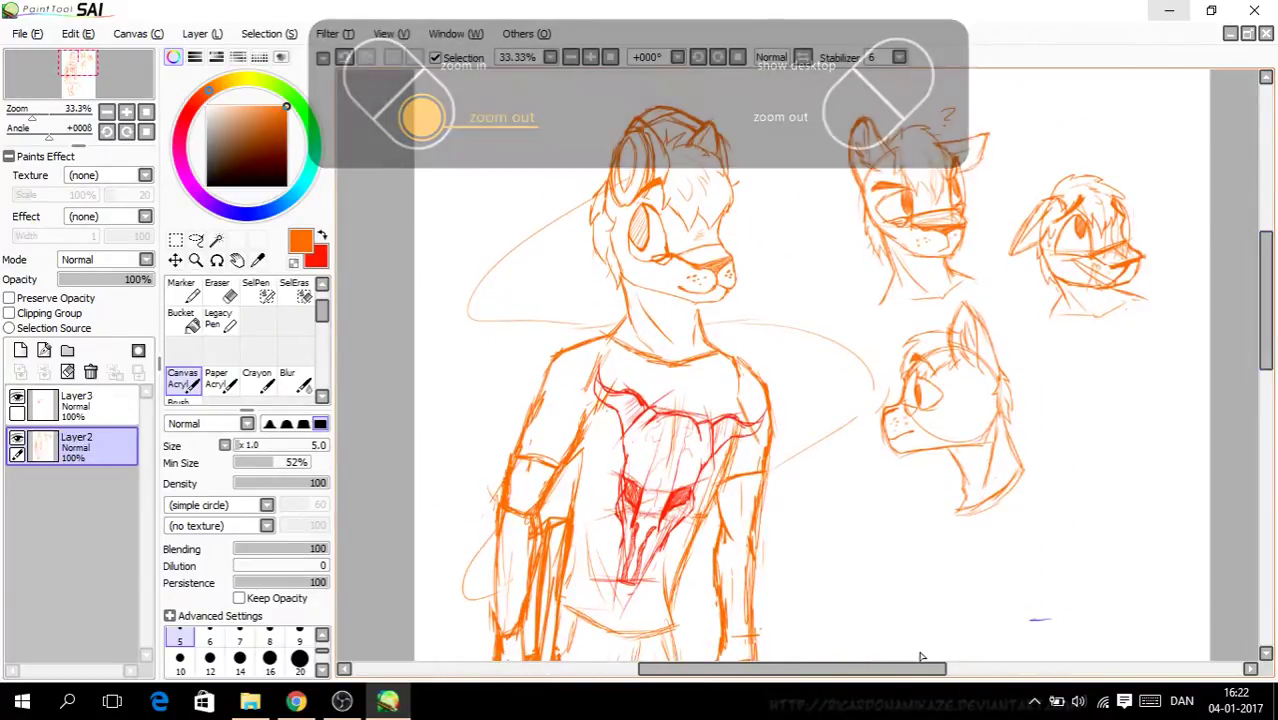
scroll(910, 677, "right", 1)
key("ctrl+plus")
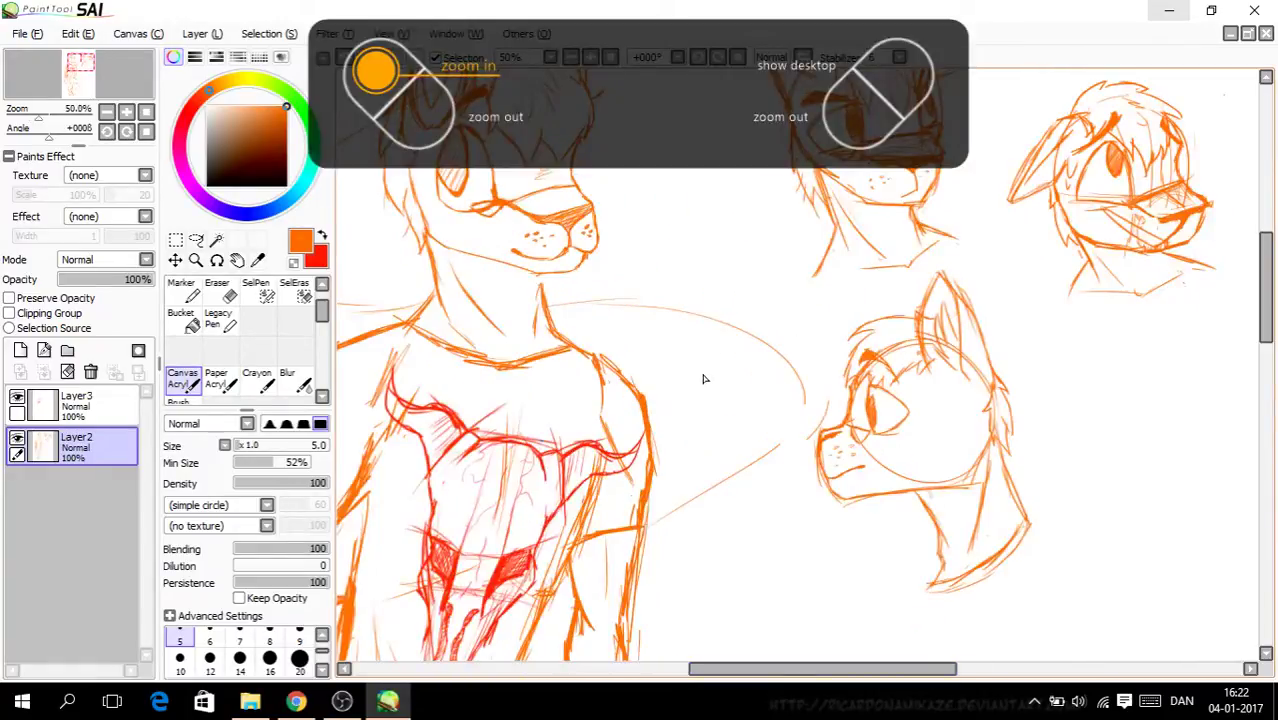
left_click_drag(901, 670, 946, 671)
mouse_move(1262, 334)
left_mouse_down()
mouse_move(1264, 377)
mouse_move(1270, 327)
mouse_move(1255, 337)
left_mouse_up()
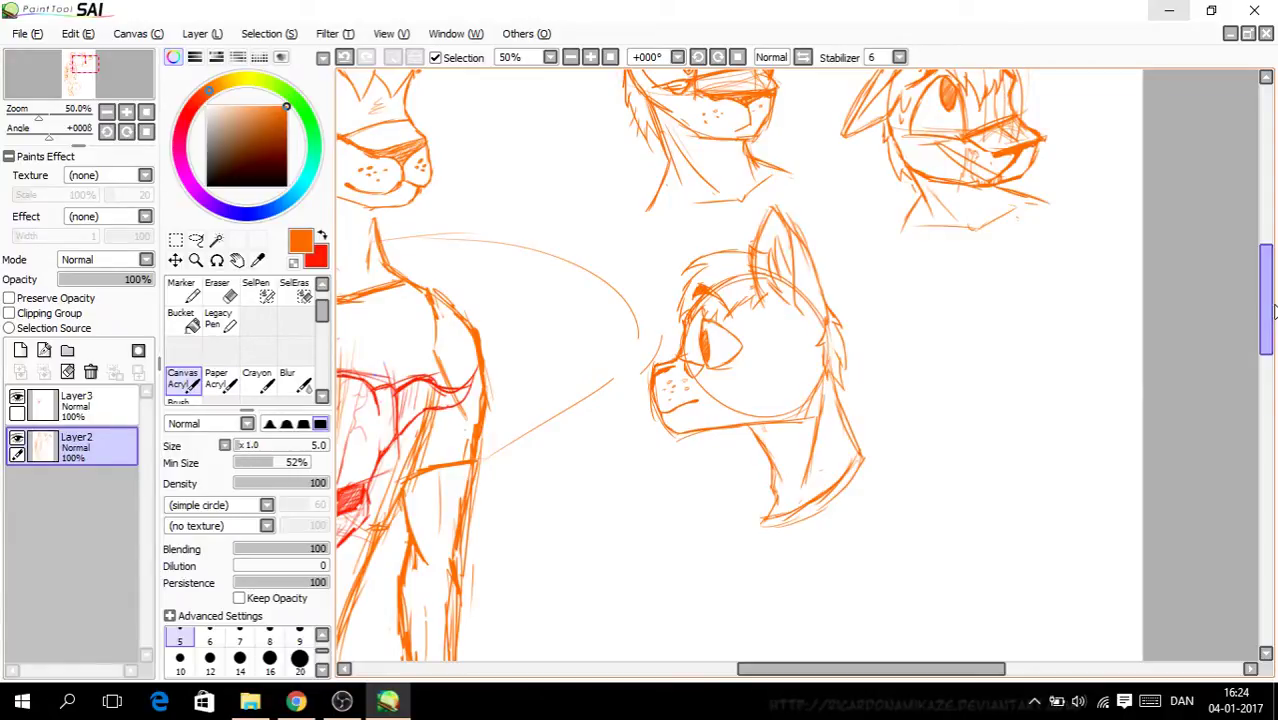
Step: Look over the side-view head, the full figure and the blank canvas area beneath the head
scroll(1256, 350, "down", 5)
scroll(1258, 374, "up", 5)
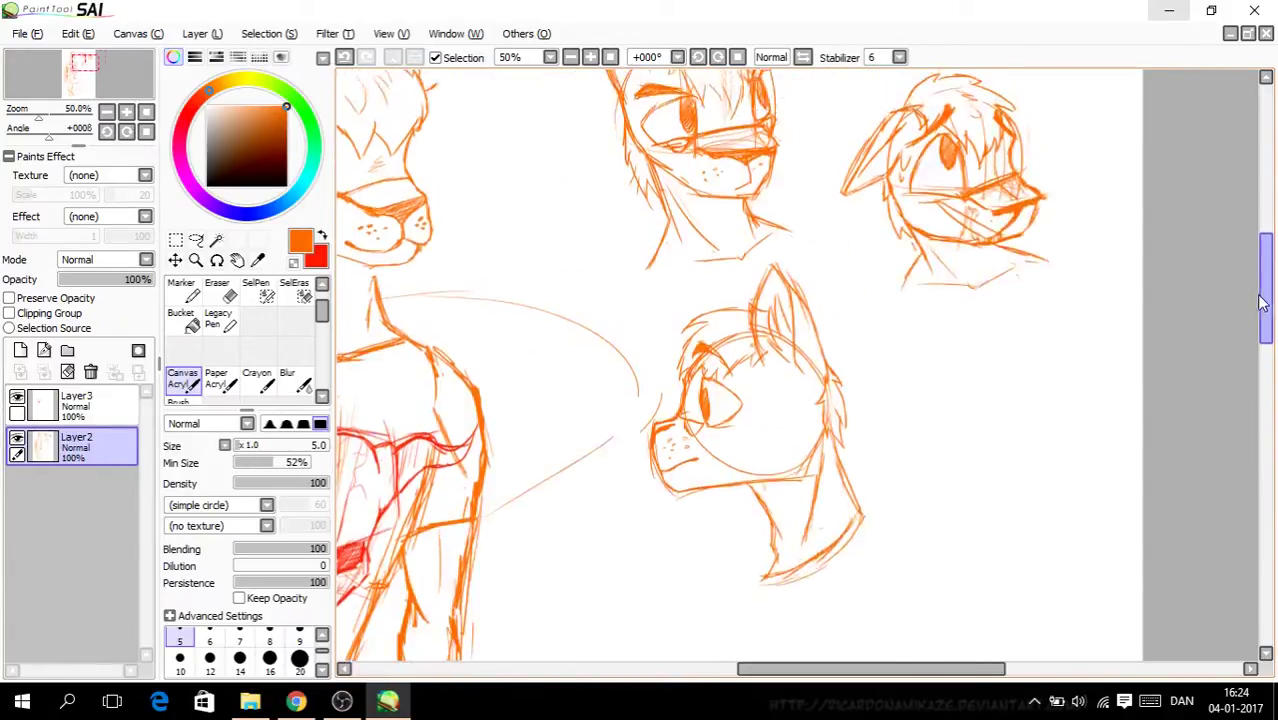
scroll(1266, 340, "down", 2)
left_click_drag(1268, 333, 1264, 364)
key("Page_Up")
key("Page_Up")
mouse_move(938, 662)
left_mouse_down()
mouse_move(879, 672)
mouse_move(860, 653)
left_mouse_up()
scroll(1258, 398, "up", 4)
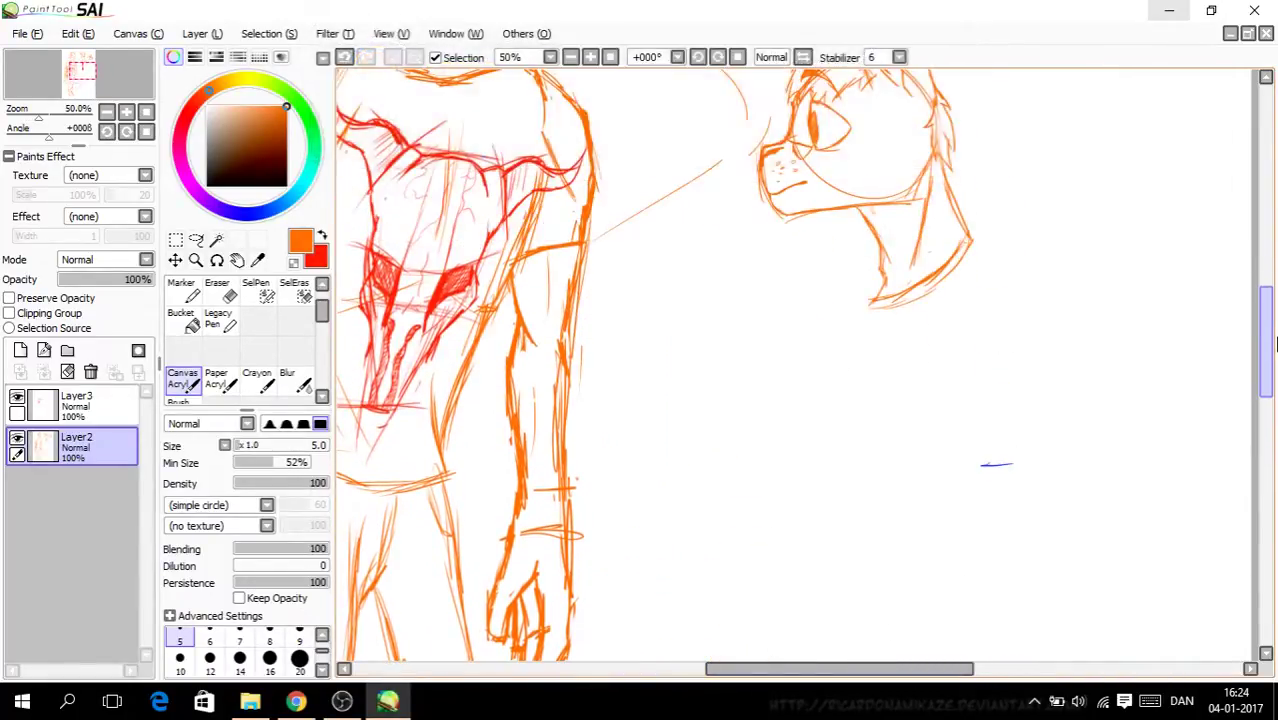
left_click_drag(972, 668, 983, 660)
scroll(1266, 386, "down", 1)
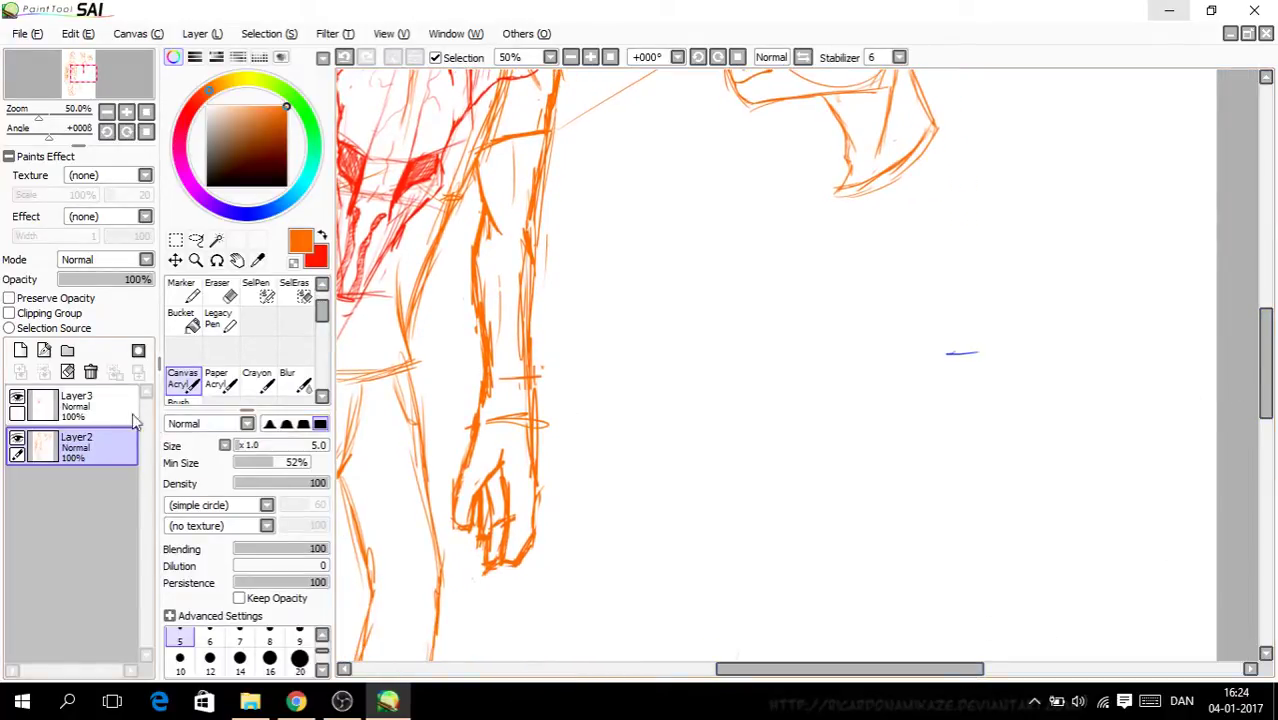
Step: Toggle the visibility of Layer2 and Layer3 to locate the stray blue mark, and erase it from Layer3
left_click(17, 440)
left_click(17, 440)
left_click(17, 440)
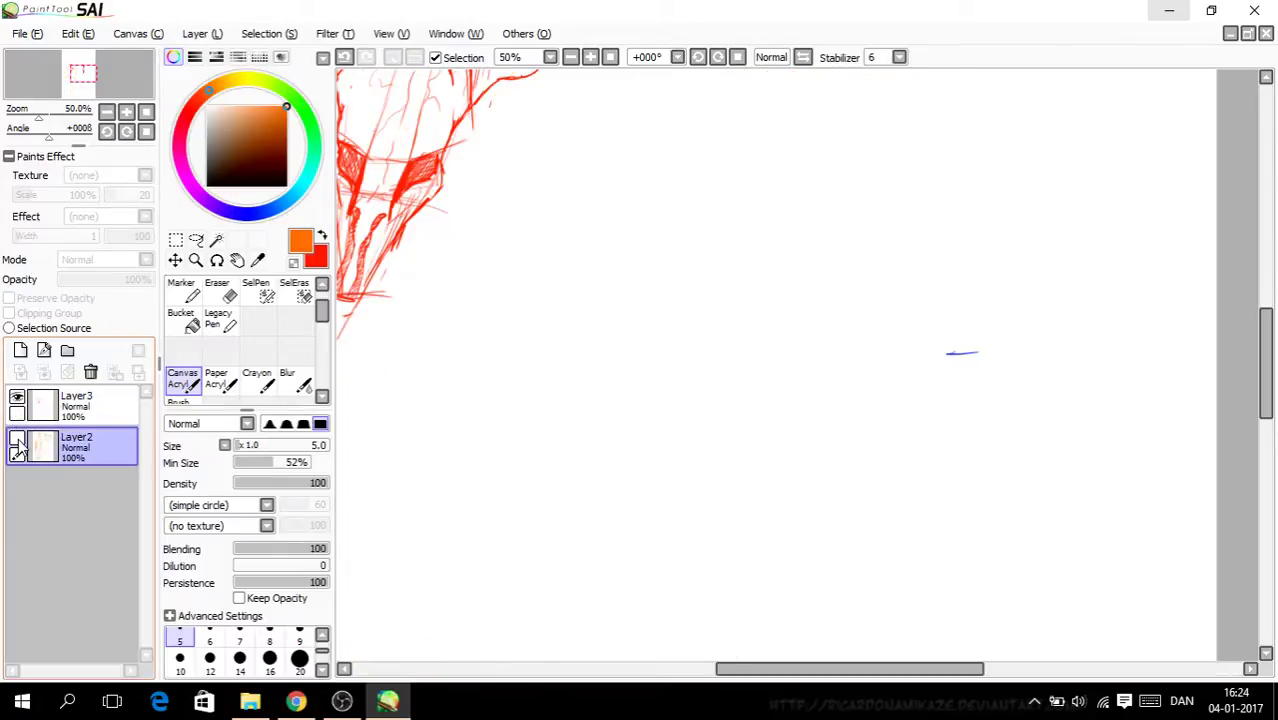
left_click(17, 440)
left_click(17, 398)
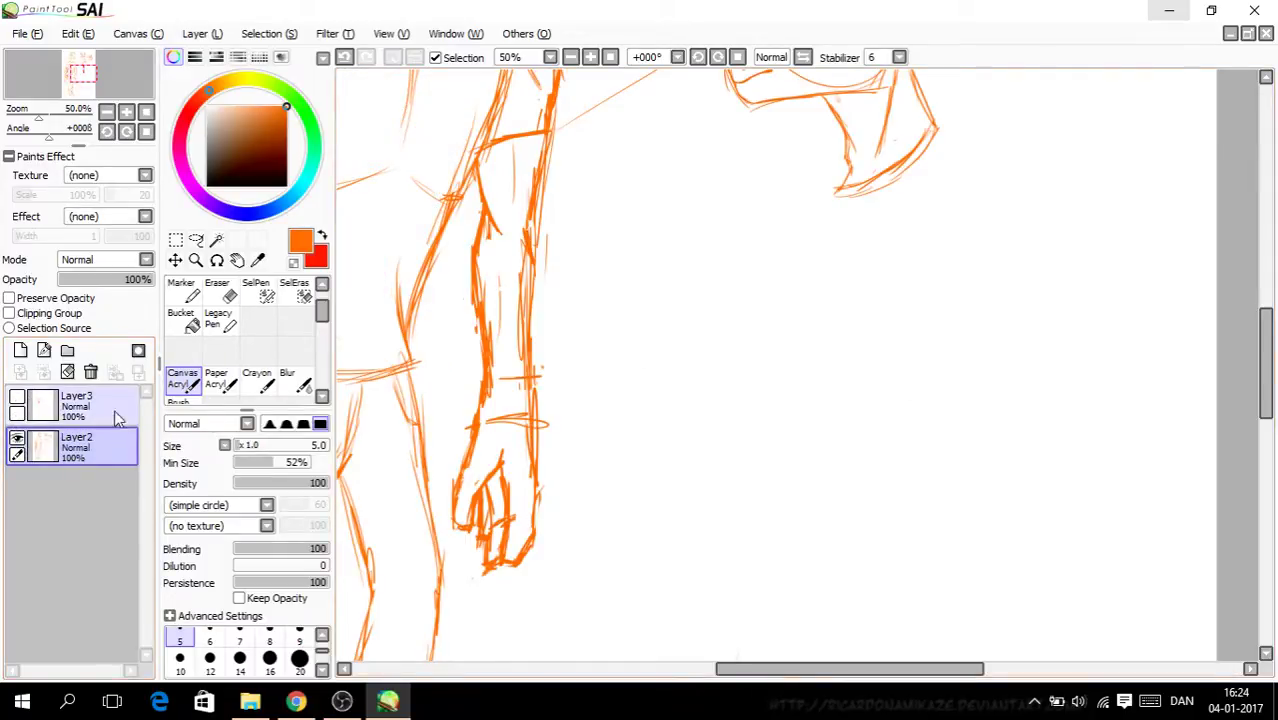
left_click(17, 398)
left_click(229, 292)
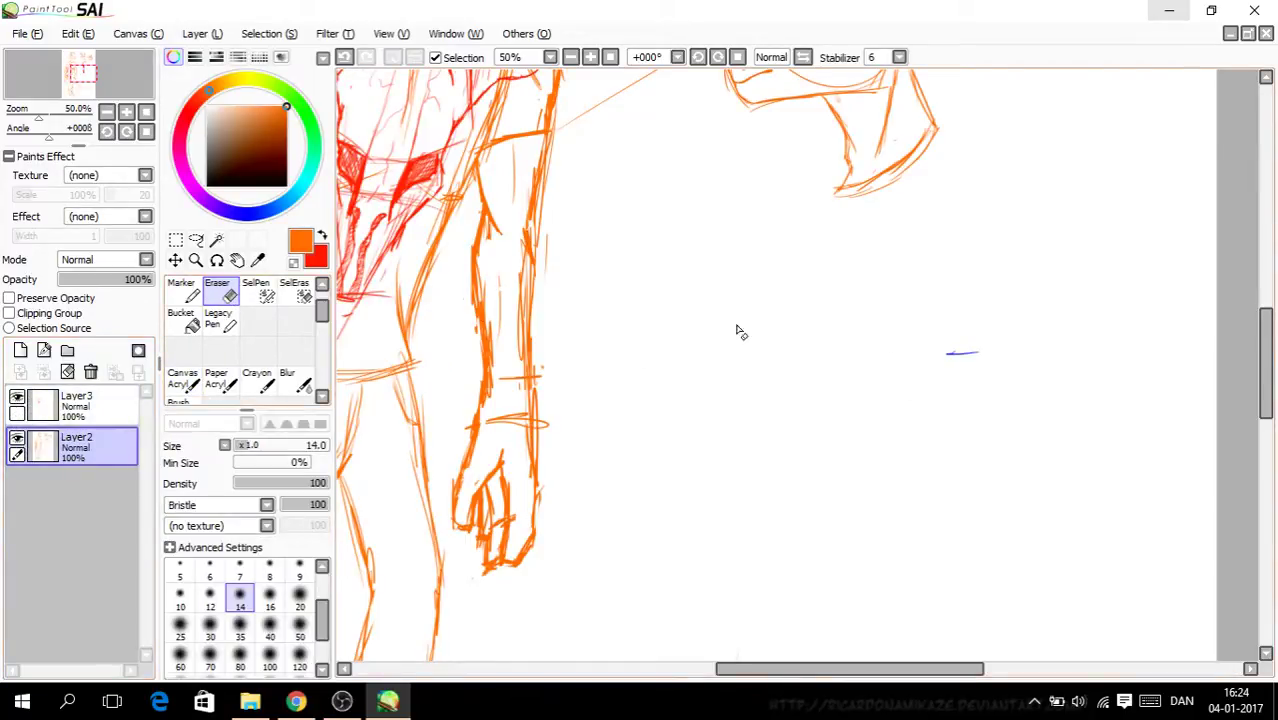
left_click(90, 405)
Step: On Layer2, use the Canvas Acryl brush to draw a head circle below the side-view head with two vertical guide lines through it
left_click(76, 445)
left_click(182, 378)
mouse_move(838, 341)
left_mouse_down()
mouse_move(736, 264)
mouse_move(761, 453)
mouse_move(713, 511)
left_mouse_up()
key("ctrl+plus")
left_click_drag(812, 257, 818, 500)
left_click_drag(814, 448, 817, 500)
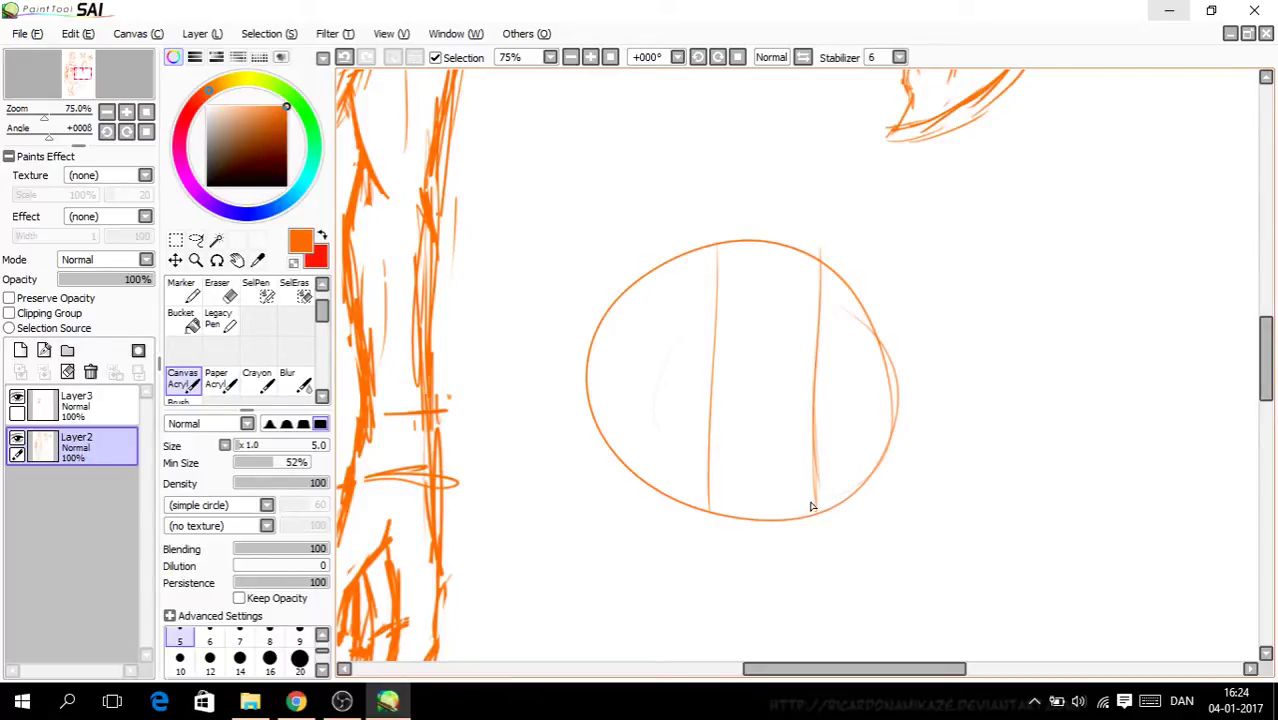
Step: Switch to Chrome, check the livestream preview in full screen on the YouTube live dashboard, and return to PaintTool SAI
left_click(1170, 18)
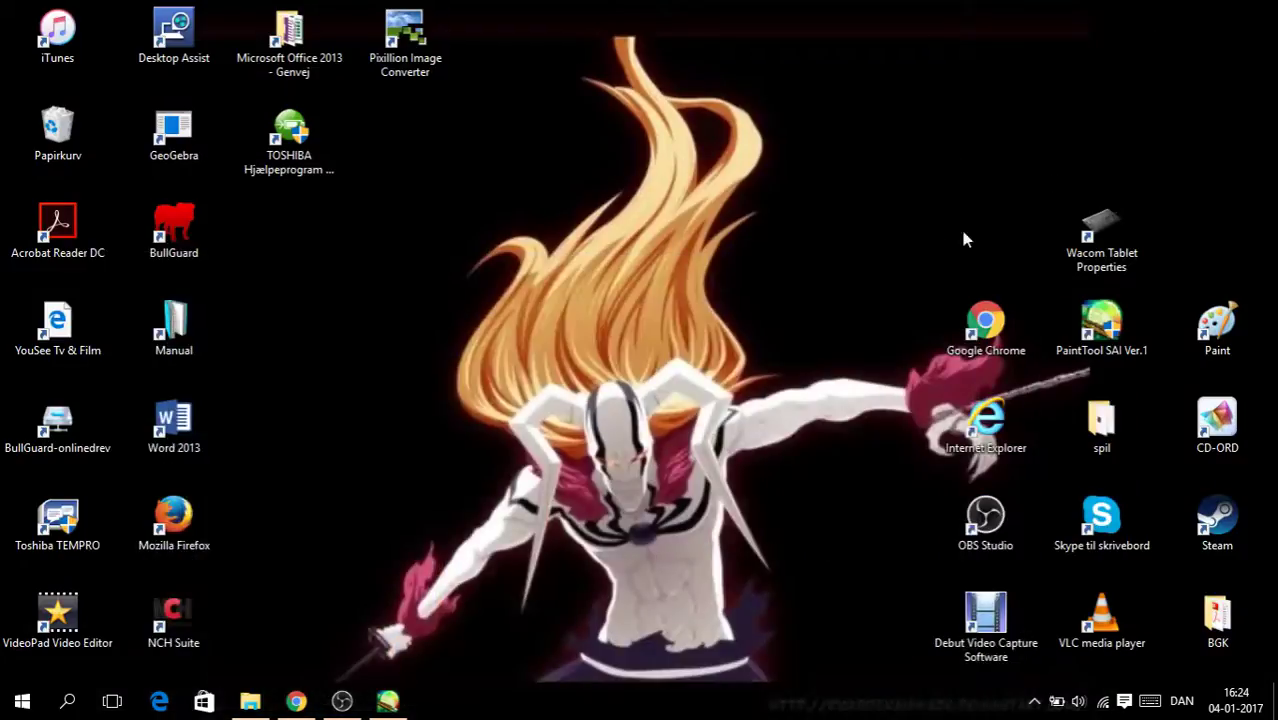
left_click(296, 701)
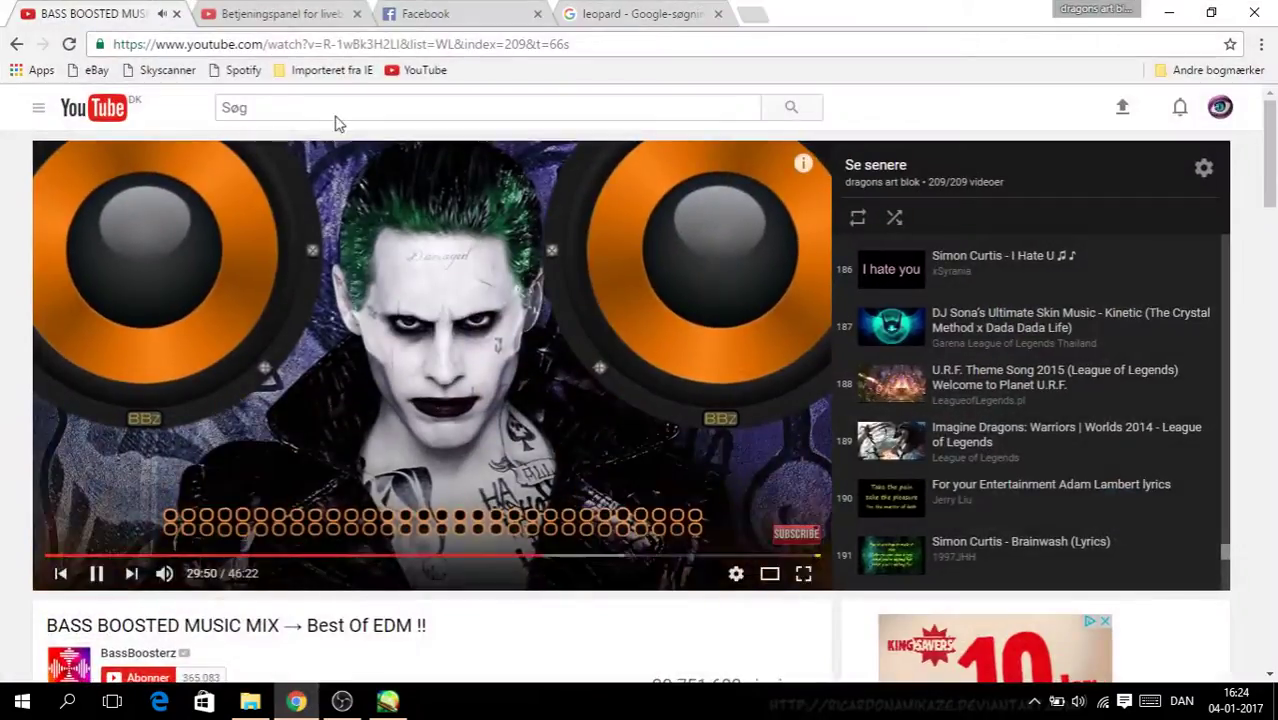
left_click(320, 14)
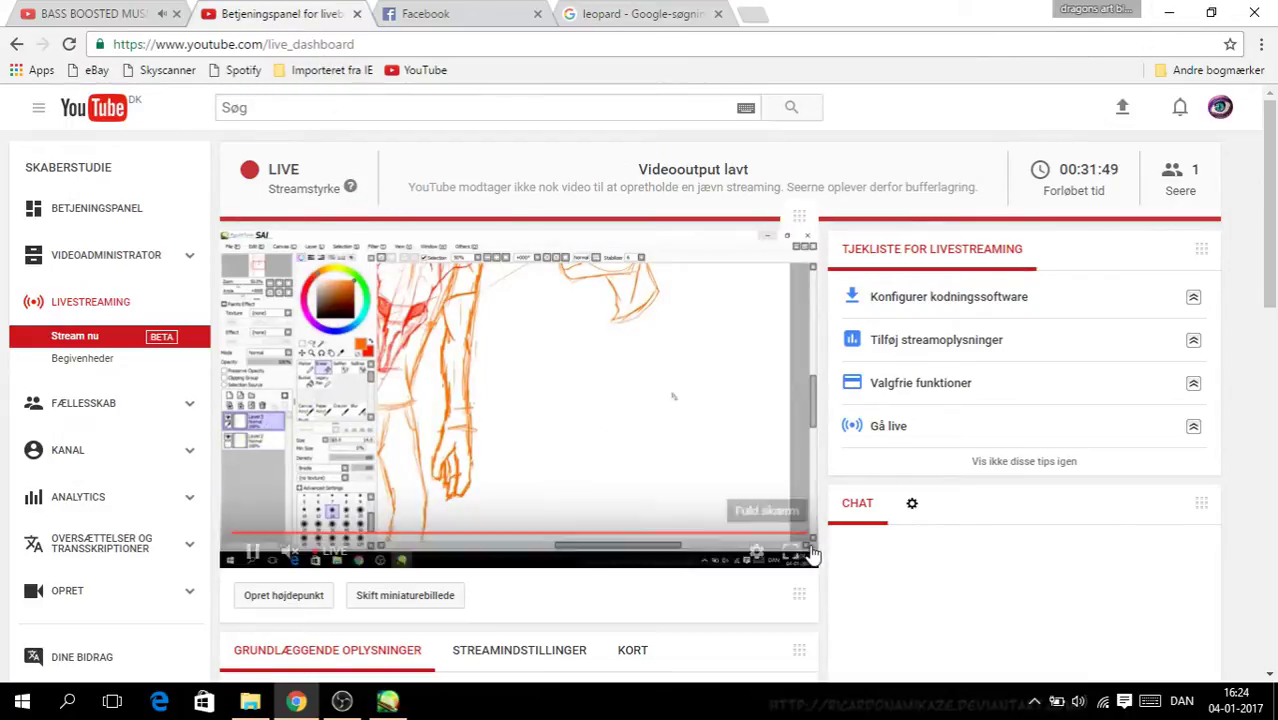
left_click(790, 551)
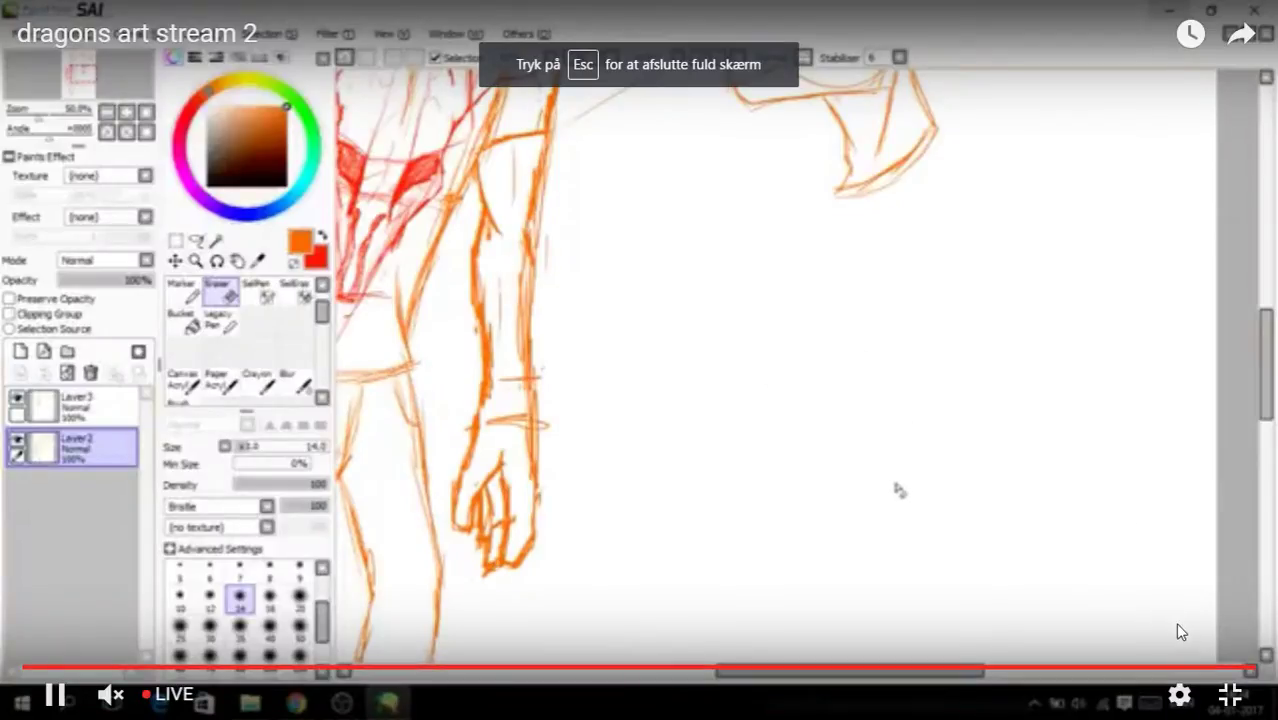
left_click(1230, 695)
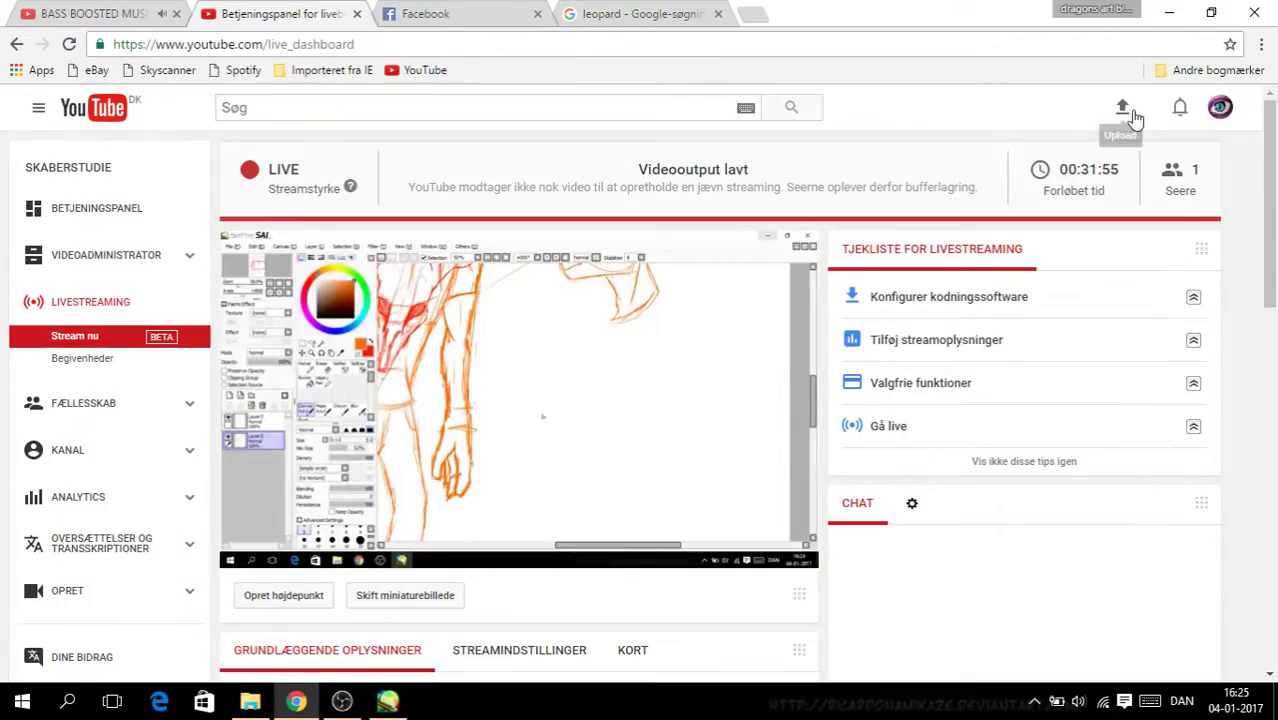
left_click(1167, 14)
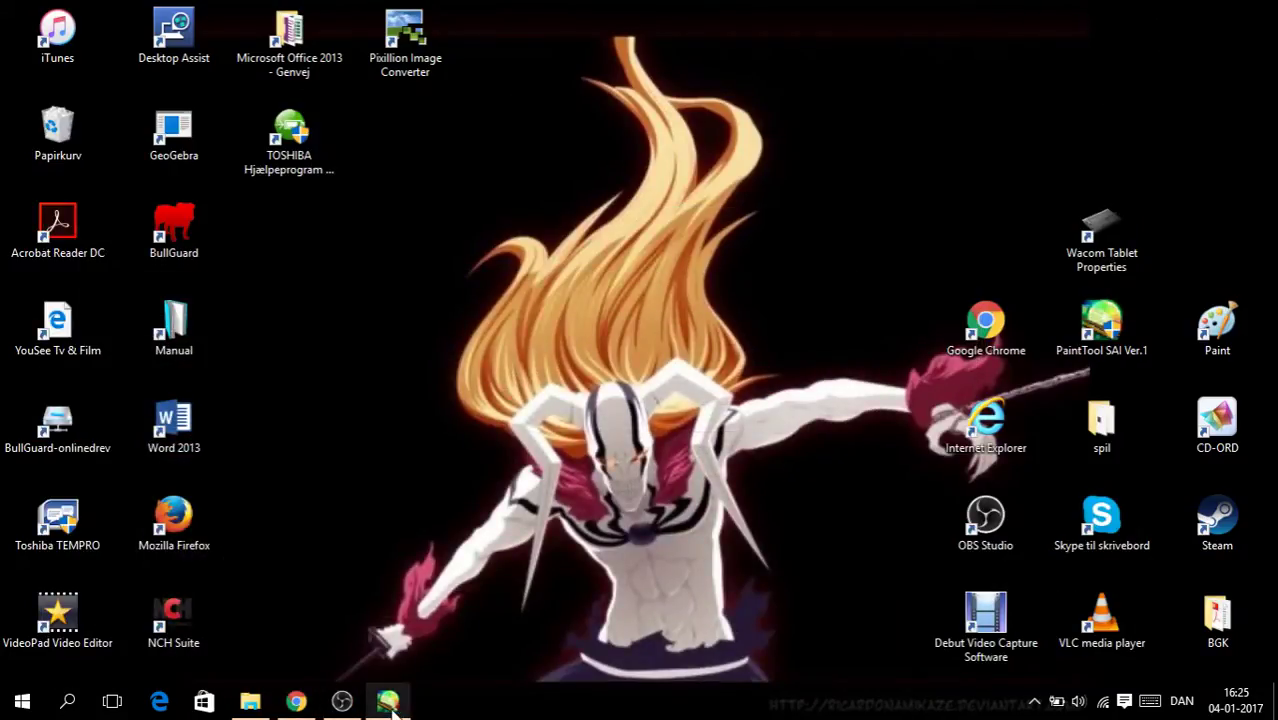
left_click(388, 703)
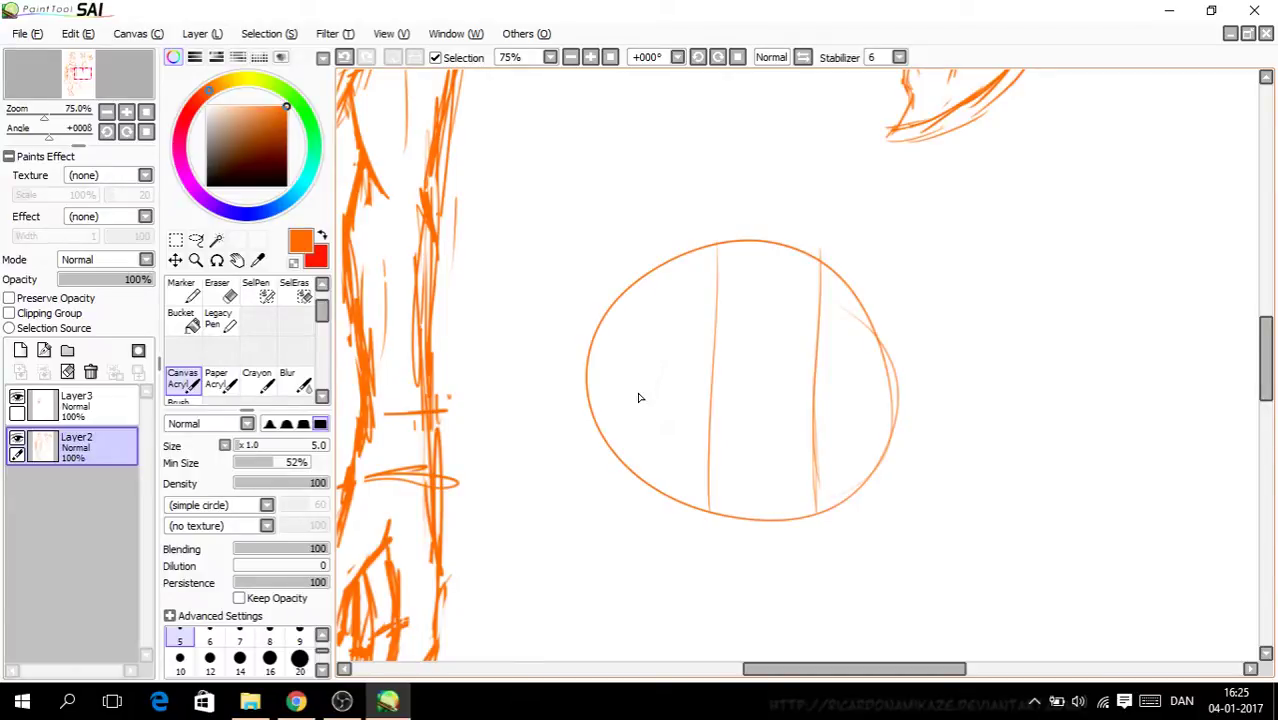
Step: Try a level guide line across the head circle, undo it, and draw a slightly slanted one lower down
left_click_drag(557, 411, 910, 416)
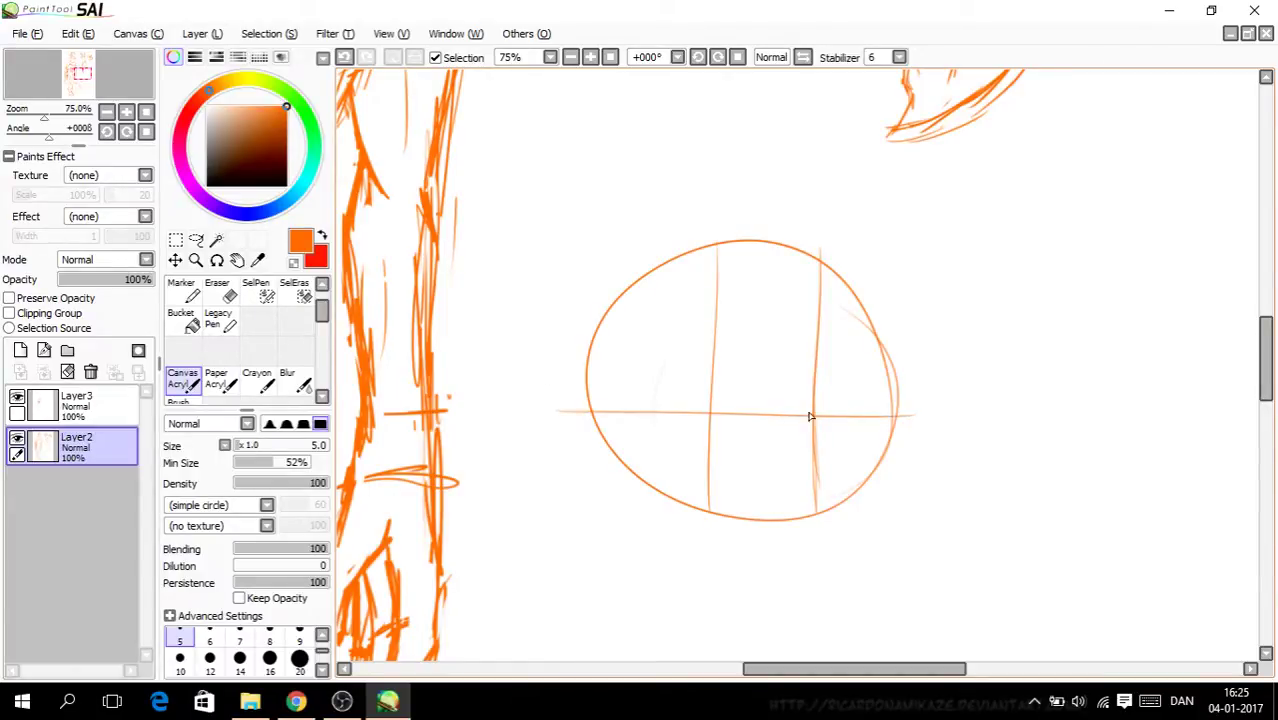
key("ctrl+z")
left_click_drag(609, 435, 929, 466)
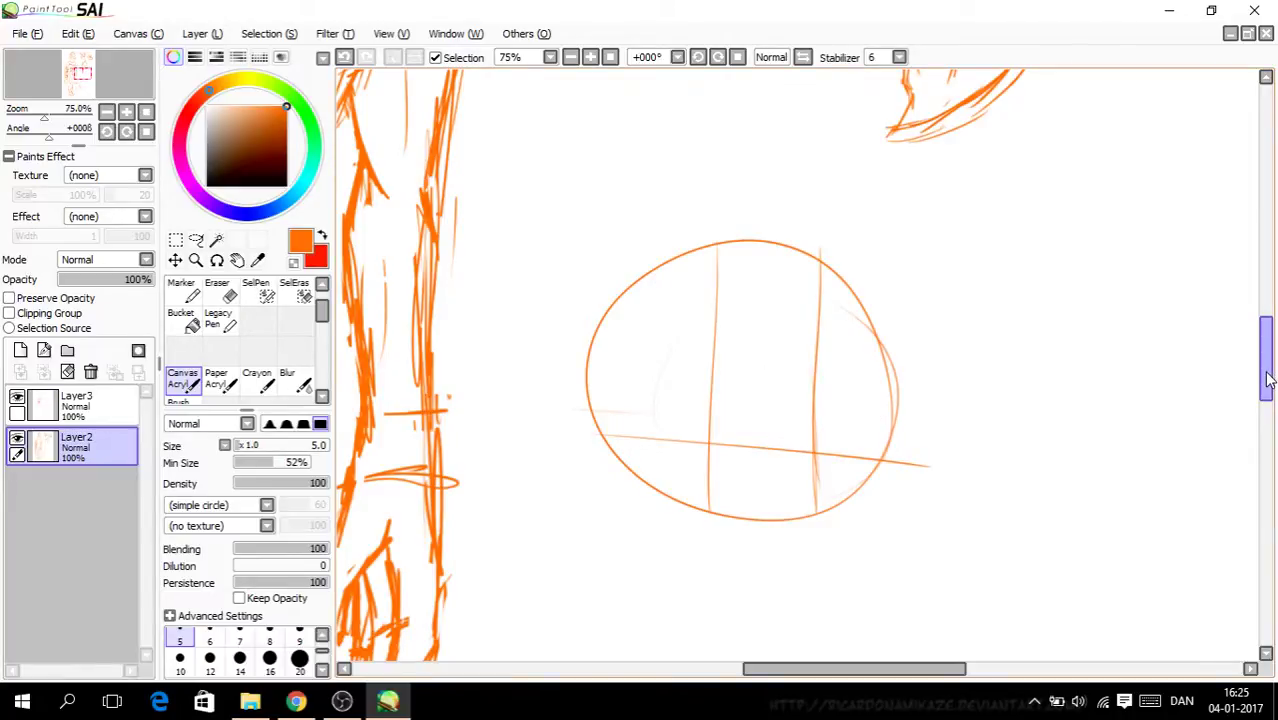
Step: Draw the nose's top edge between the vertical guides, a line down from its middle, and a curved mouth line with a short end hook
scroll(1270, 360, "up", 2)
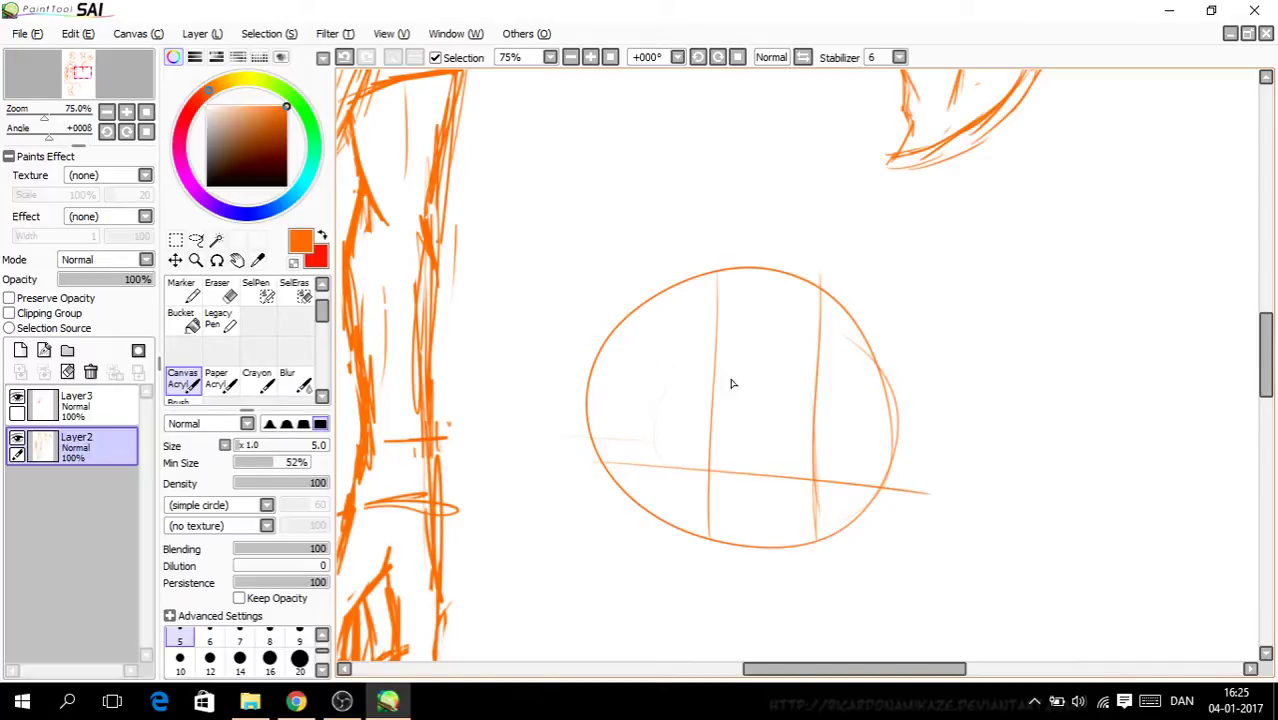
scroll(1266, 365, "down", 4)
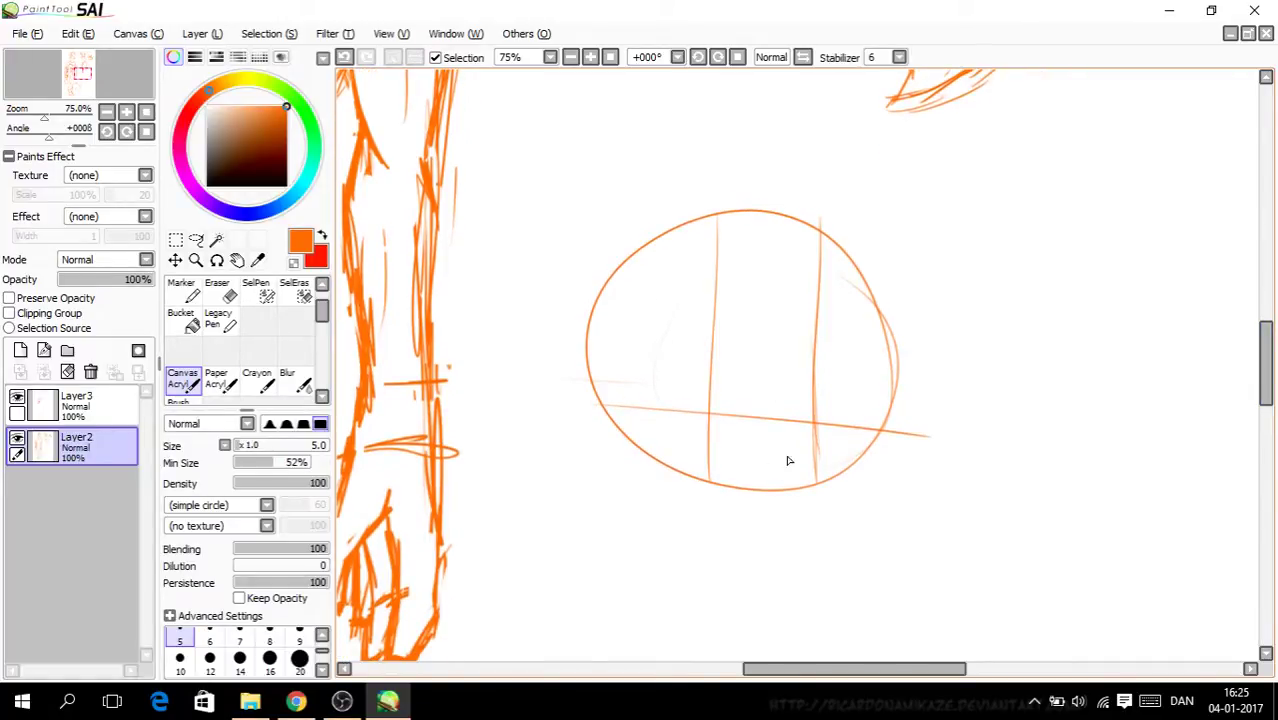
scroll(717, 404, "up", 2)
mouse_move(650, 390)
left_mouse_down()
mouse_move(845, 391)
mouse_move(882, 405)
mouse_move(660, 388)
mouse_move(743, 380)
left_mouse_up()
mouse_move(636, 391)
left_mouse_down()
mouse_move(691, 386)
mouse_move(669, 388)
mouse_move(654, 424)
mouse_move(690, 435)
left_mouse_up()
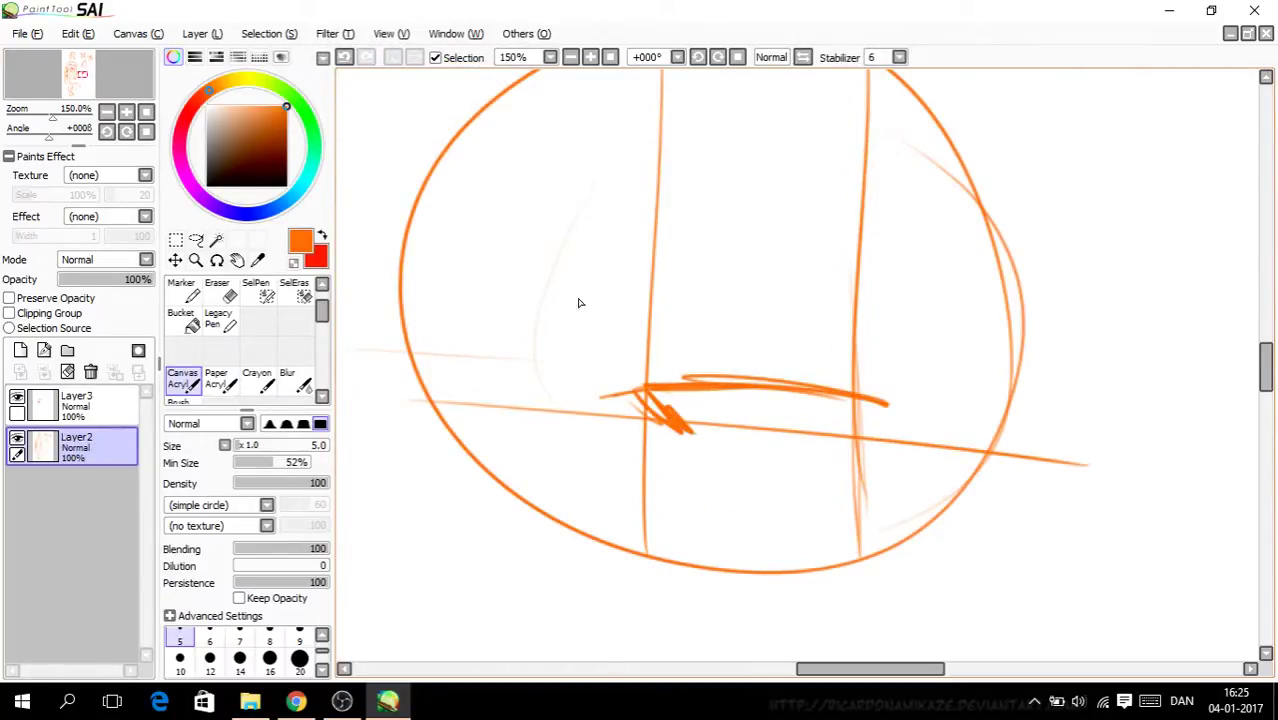
left_click(344, 57)
mouse_move(752, 378)
left_mouse_down()
mouse_move(728, 492)
mouse_move(704, 497)
left_mouse_up()
mouse_move(784, 477)
left_mouse_down()
mouse_move(890, 458)
mouse_move(881, 494)
left_mouse_up()
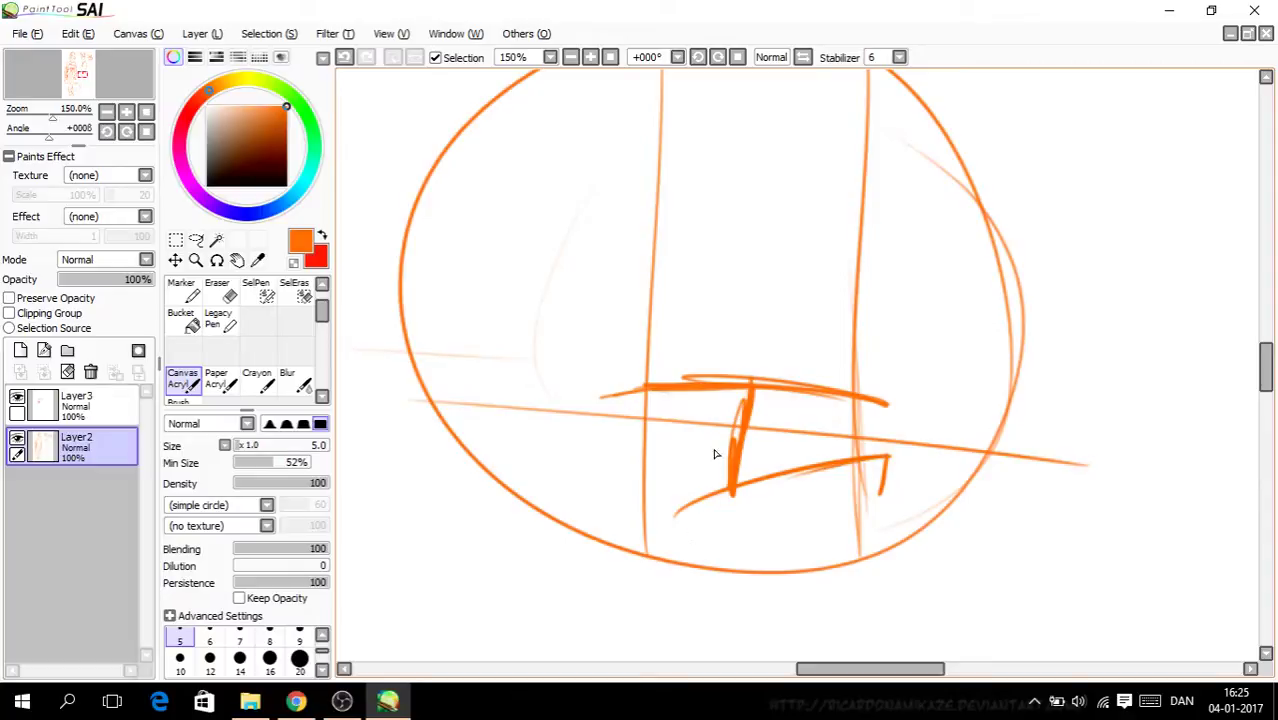
key("ctrl+z")
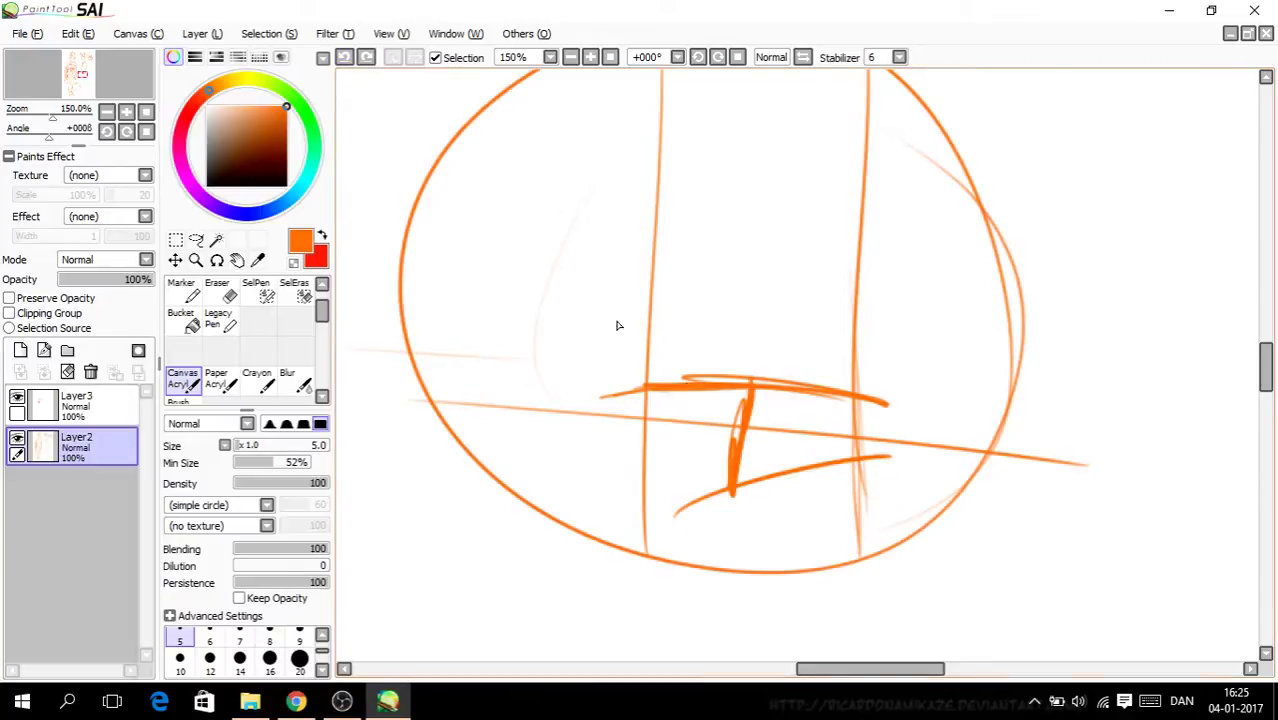
left_click_drag(876, 462, 896, 458)
Step: Fill in the nose's central wedge and darken a nostril on each side beneath its top edge
key("ctrl+plus")
mouse_move(734, 456)
left_mouse_down()
mouse_move(750, 365)
mouse_move(804, 372)
mouse_move(764, 386)
mouse_move(751, 366)
mouse_move(715, 376)
mouse_move(744, 377)
left_mouse_up()
mouse_move(826, 384)
left_mouse_down()
mouse_move(873, 382)
mouse_move(839, 385)
left_mouse_up()
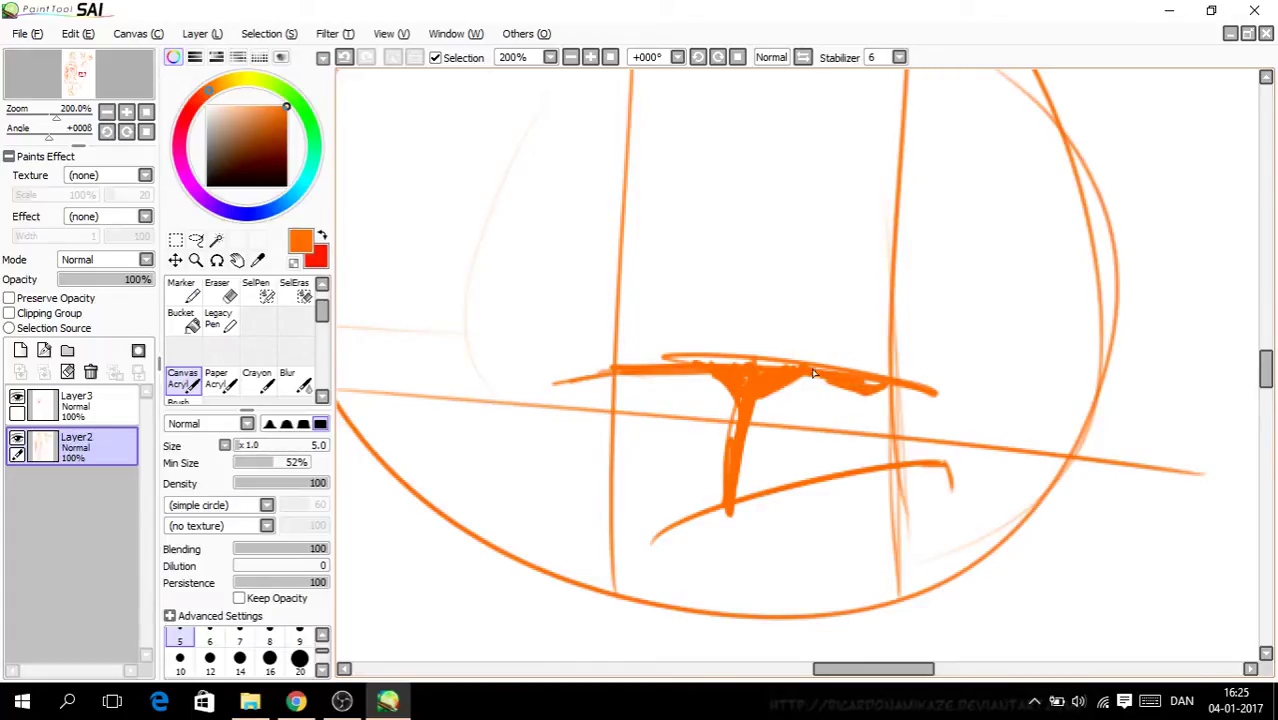
left_click_drag(687, 378, 642, 382)
Step: Outline the left eye as a boxy shape with curved upper and lower lids beside the left vertical guide
left_click_drag(1266, 376, 1248, 364)
key("ctrl+minus")
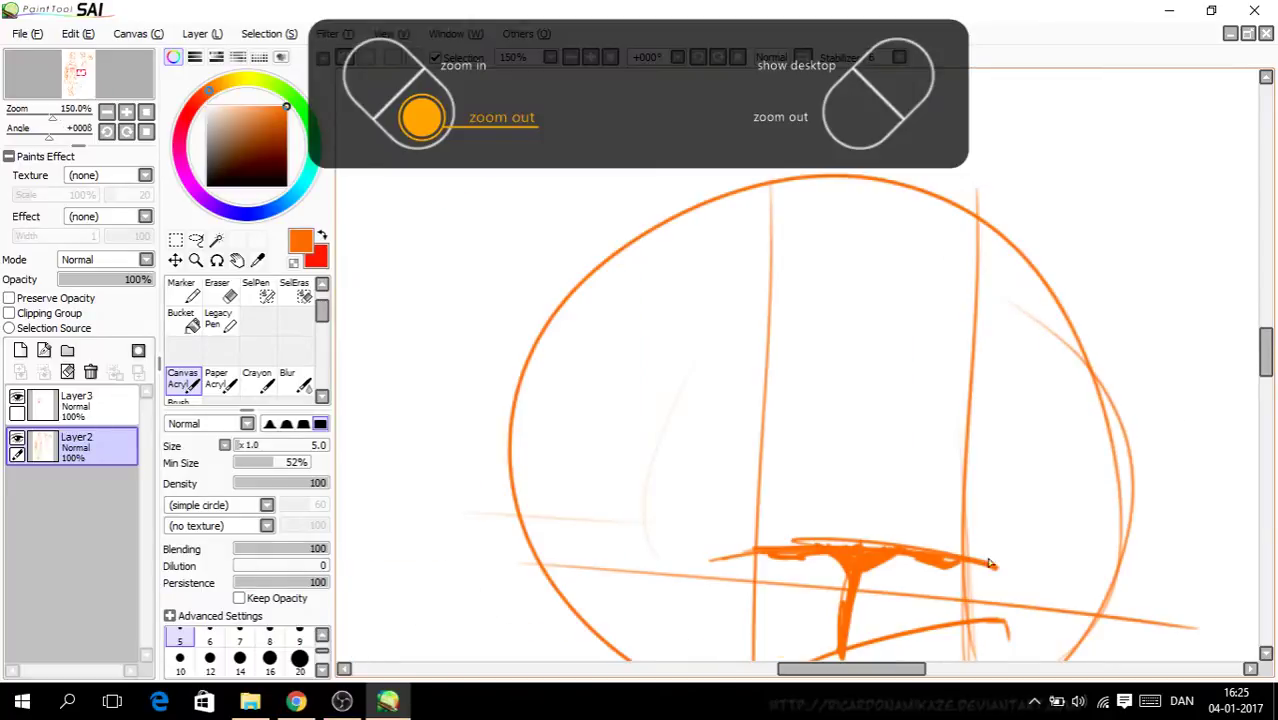
mouse_move(775, 529)
left_mouse_down()
mouse_move(632, 515)
mouse_move(747, 516)
left_mouse_up()
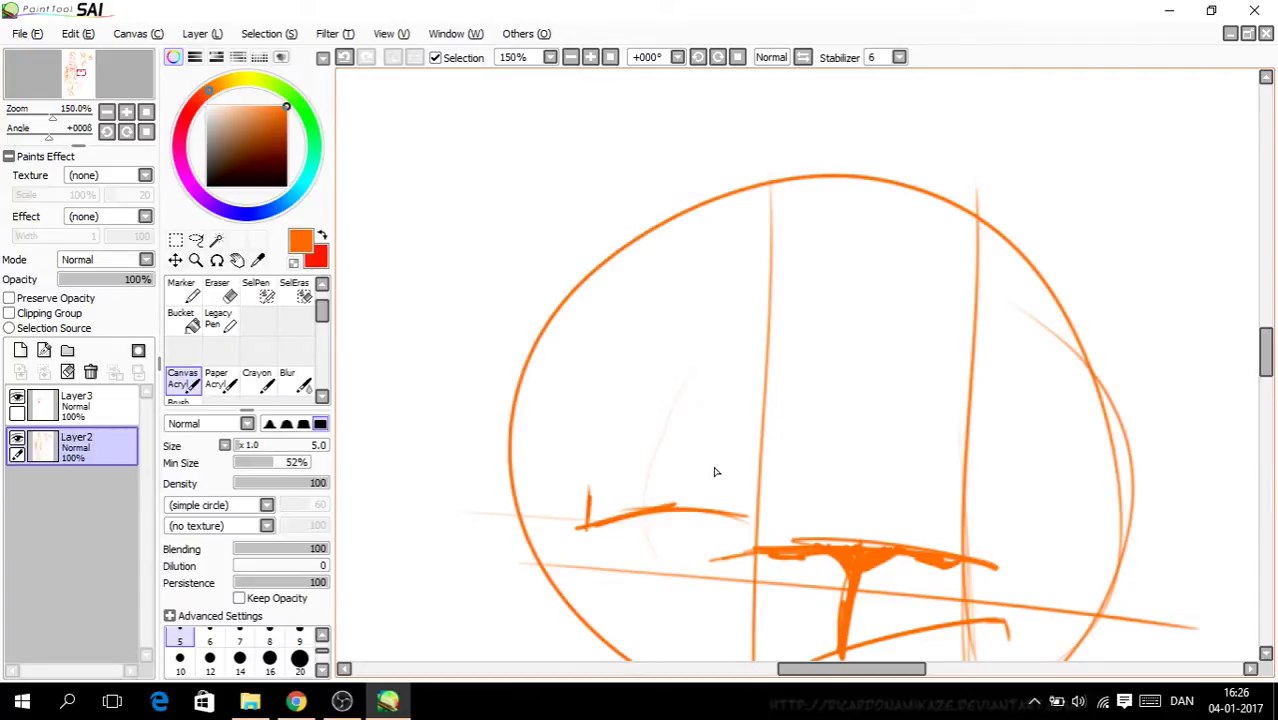
mouse_move(605, 412)
left_mouse_down()
mouse_move(710, 419)
mouse_move(613, 416)
mouse_move(583, 493)
mouse_move(587, 522)
left_mouse_up()
left_click_drag(745, 418, 760, 530)
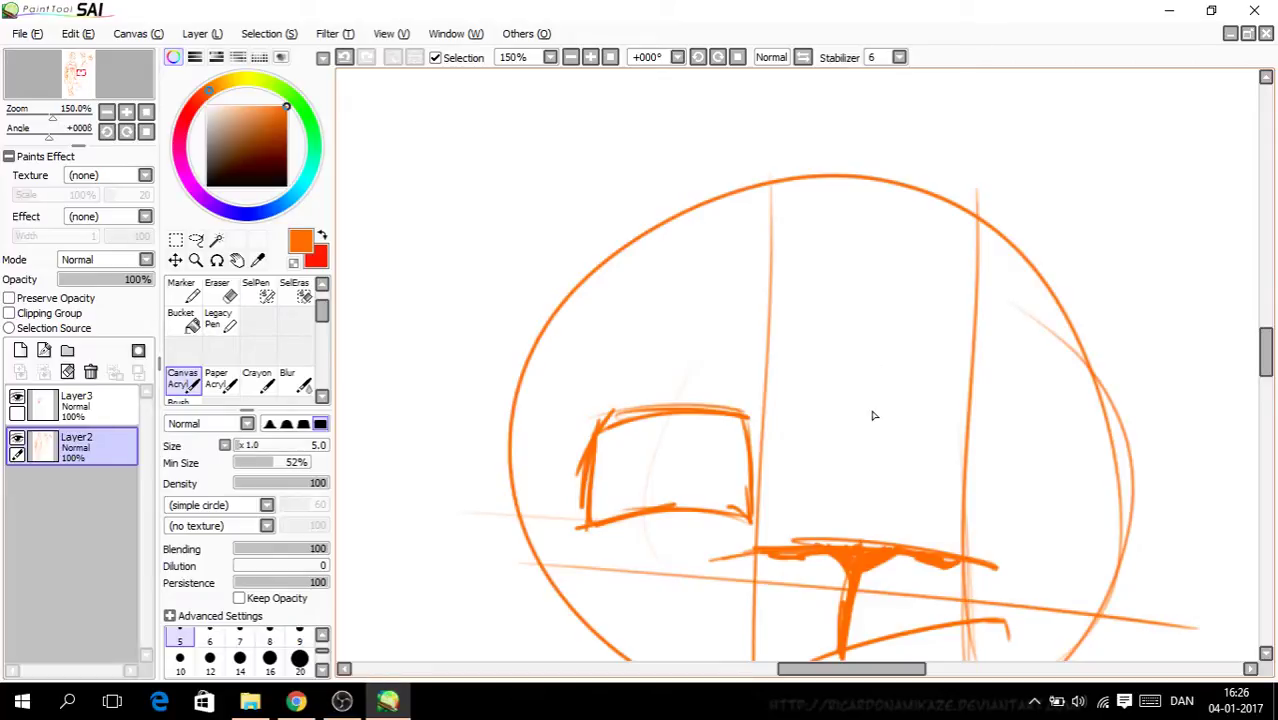
Step: Shade a small pupil in the left eye's inner upper corner and draw a thick brow slanting down toward the nose above it
scroll(737, 396, "up", 1)
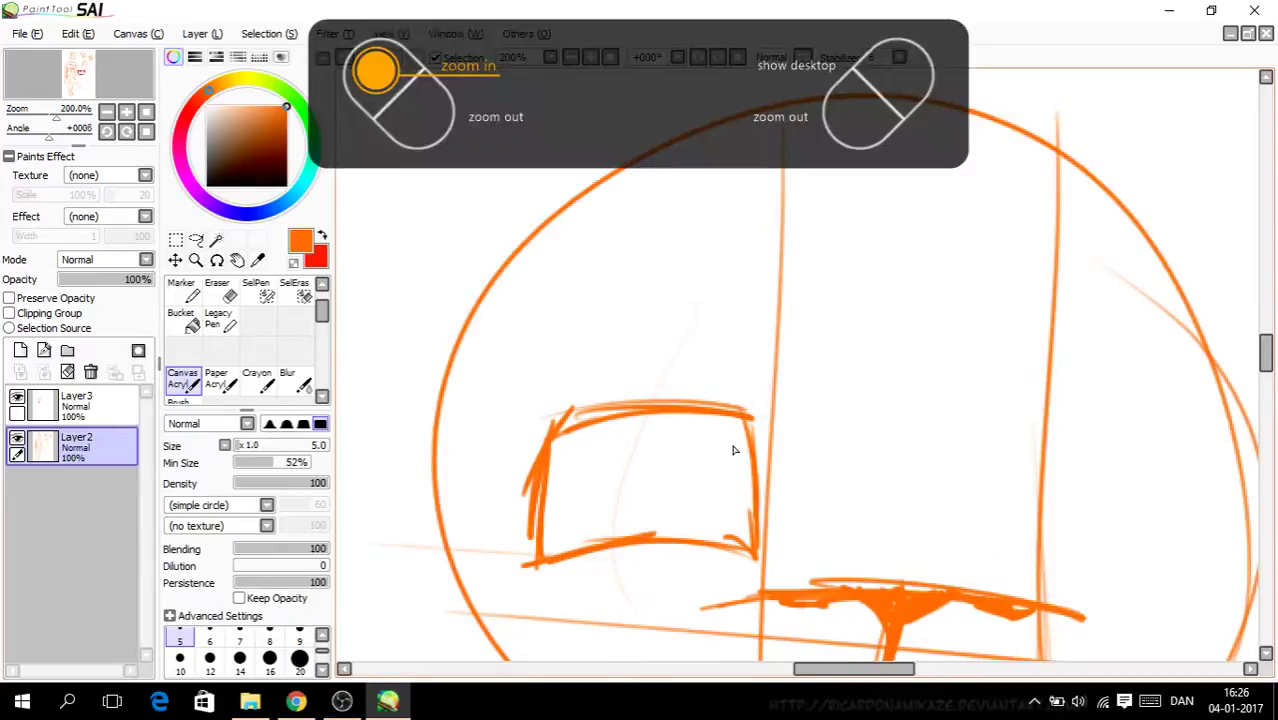
mouse_move(727, 455)
left_mouse_down()
mouse_move(747, 447)
mouse_move(745, 400)
mouse_move(778, 430)
mouse_move(642, 395)
left_mouse_up()
scroll(772, 402, "down", 2)
scroll(721, 360, "up", 1)
mouse_move(724, 411)
left_mouse_down()
mouse_move(615, 400)
mouse_move(641, 385)
mouse_move(757, 425)
mouse_move(622, 393)
left_mouse_up()
Step: Erase the short hook at the end of the mouth line
scroll(1248, 382, "down", 5)
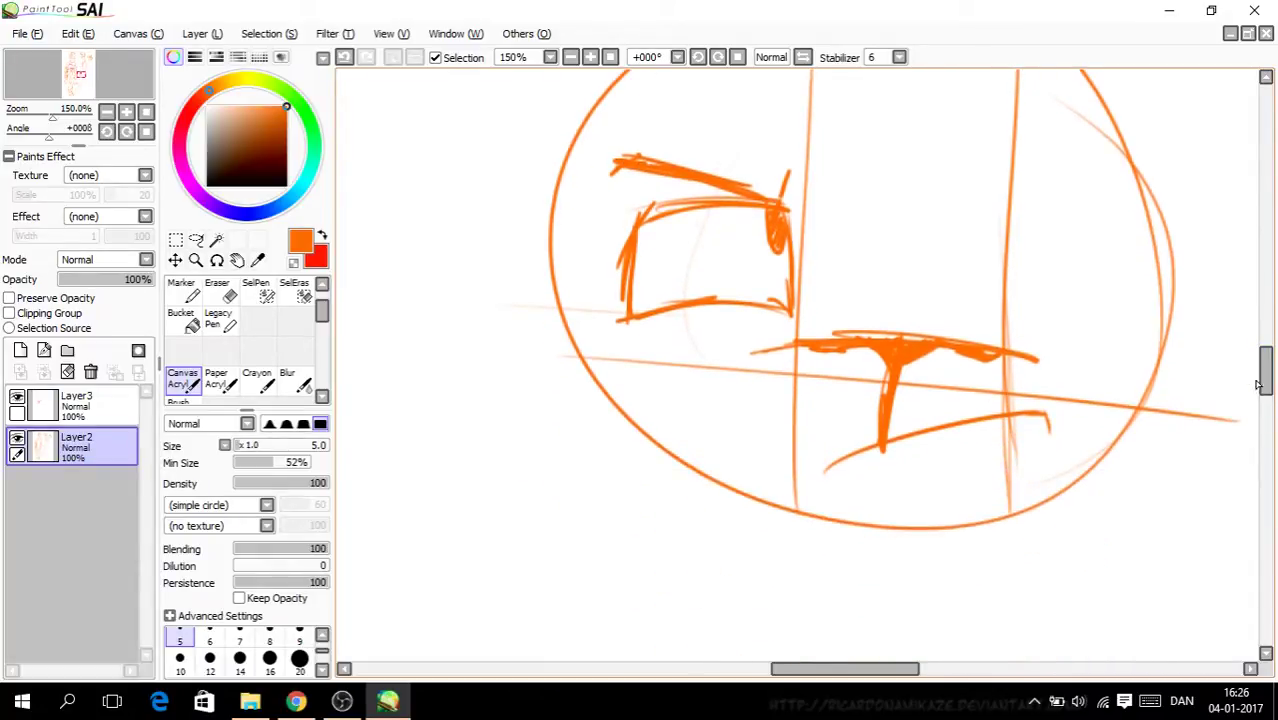
left_click(220, 292)
mouse_move(1063, 453)
left_mouse_down()
mouse_move(1056, 422)
mouse_move(1036, 428)
left_mouse_up()
Step: With the Canvas Acryl brush, outline the right eye between the right vertical guide and the circle's edge, redoing its lower lid once
left_click(183, 378)
left_click_drag(918, 667, 945, 667)
left_click_drag(1268, 387, 1270, 375)
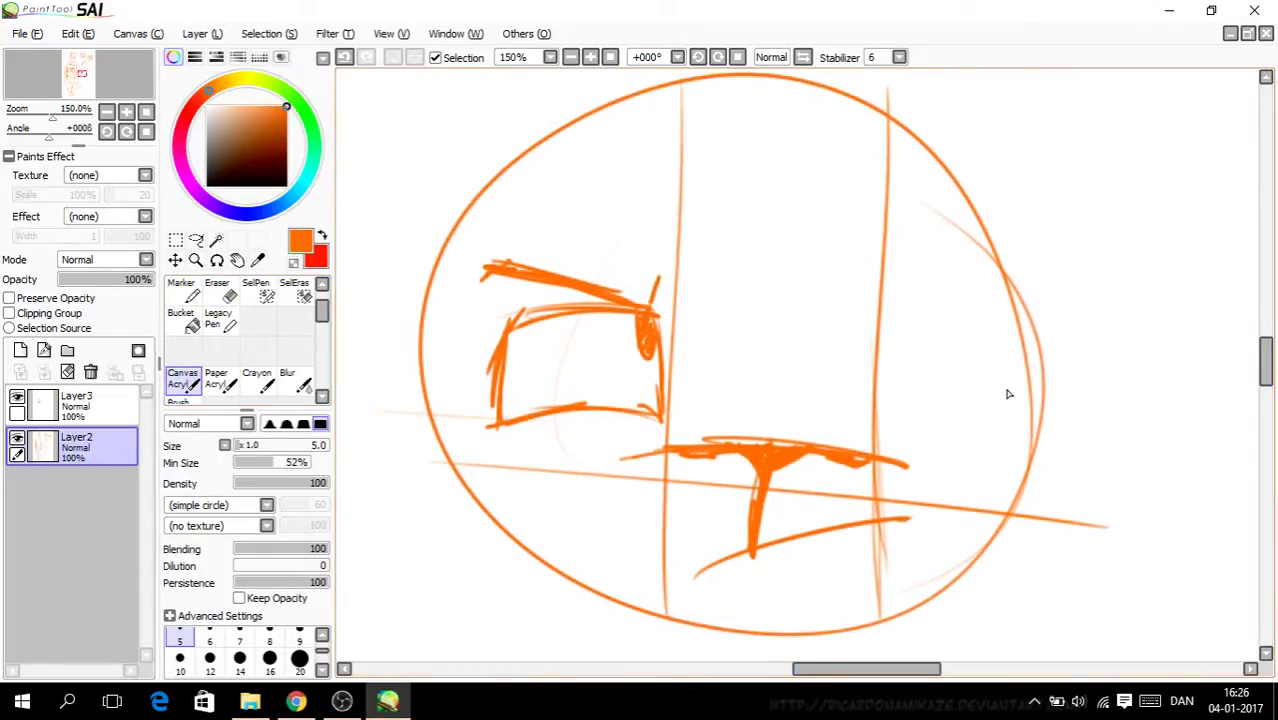
left_click_drag(885, 437, 1015, 396)
left_click(344, 57)
left_click_drag(884, 427, 1020, 386)
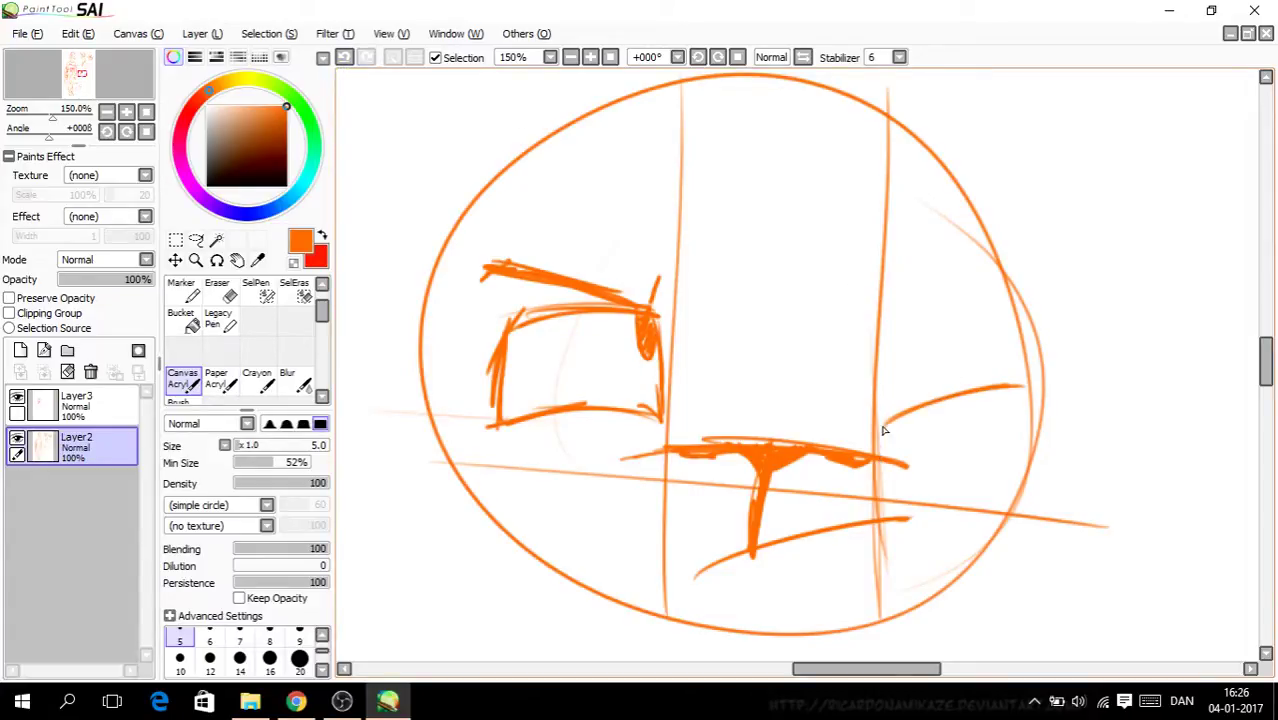
mouse_move(897, 418)
left_mouse_down()
mouse_move(899, 305)
mouse_move(992, 276)
left_mouse_up()
mouse_move(994, 282)
left_mouse_down()
mouse_move(1024, 388)
mouse_move(1012, 394)
left_mouse_up()
Step: Try a thick brow rising outward directly above the right eye and undo it
mouse_move(882, 284)
left_mouse_down()
mouse_move(886, 325)
mouse_move(1000, 248)
left_mouse_up()
left_click_drag(898, 308, 1038, 244)
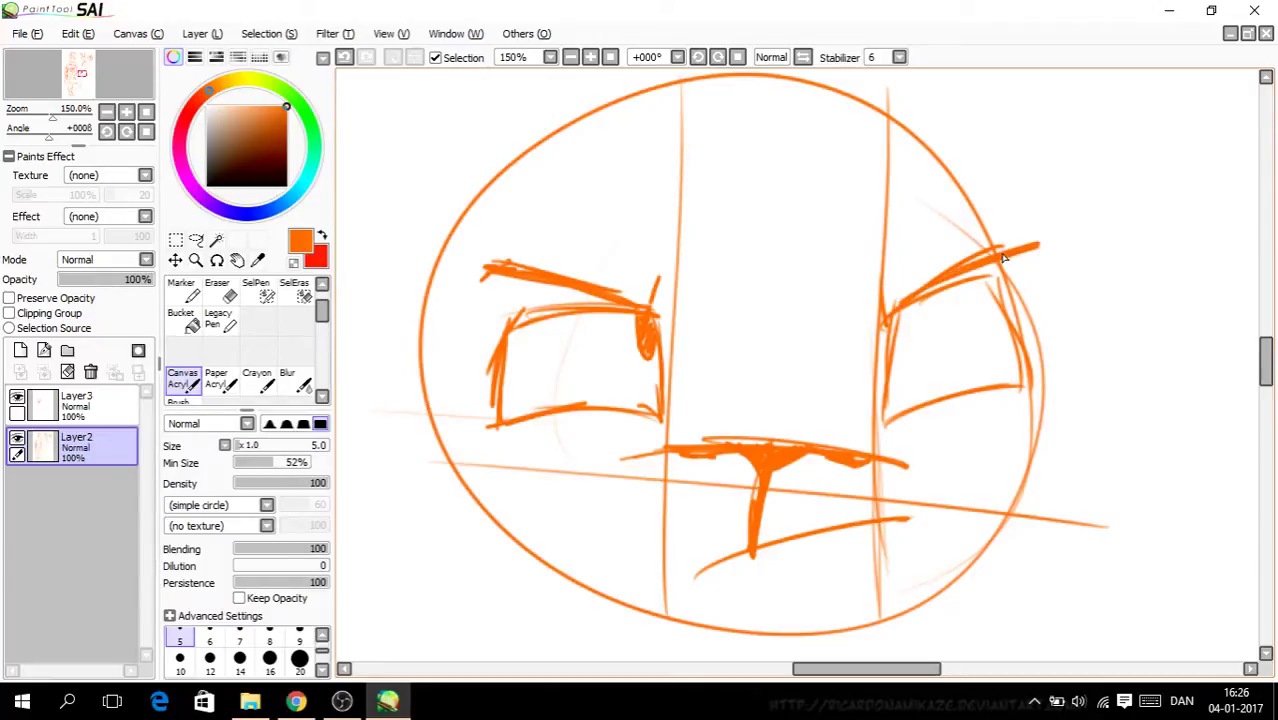
left_click(344, 57)
left_click(344, 57)
left_click(344, 57)
left_click(344, 57)
mouse_move(1022, 250)
left_mouse_down()
mouse_move(942, 167)
mouse_move(886, 215)
mouse_move(948, 150)
left_mouse_up()
left_click(344, 57)
left_click(344, 57)
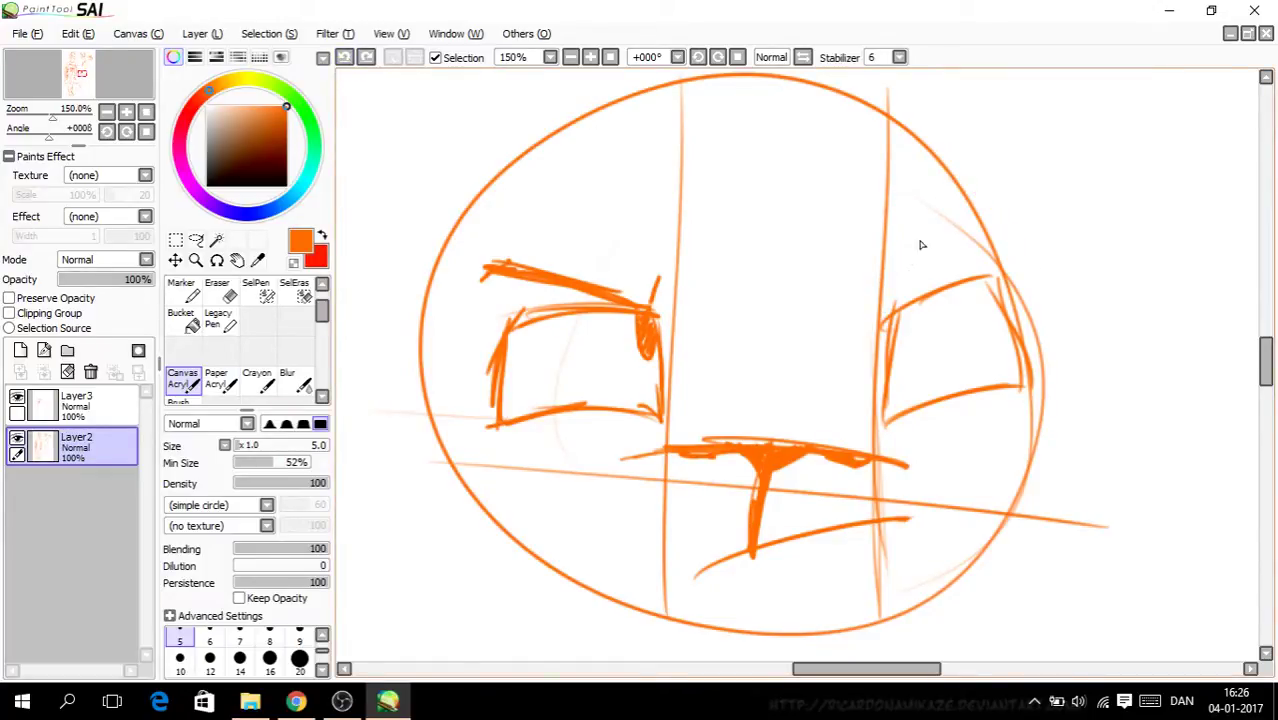
Step: Draw a raised, nearly flat brow above the right eye and shade a small pupil in the eye's outer upper corner
mouse_move(991, 237)
left_mouse_down()
mouse_move(880, 240)
mouse_move(869, 261)
mouse_move(980, 236)
left_mouse_up()
mouse_move(893, 249)
left_mouse_down()
mouse_move(931, 241)
mouse_move(898, 236)
left_mouse_up()
key("Page_Up")
mouse_move(979, 291)
left_mouse_down()
mouse_move(1000, 290)
mouse_move(975, 270)
mouse_move(975, 308)
left_mouse_up()
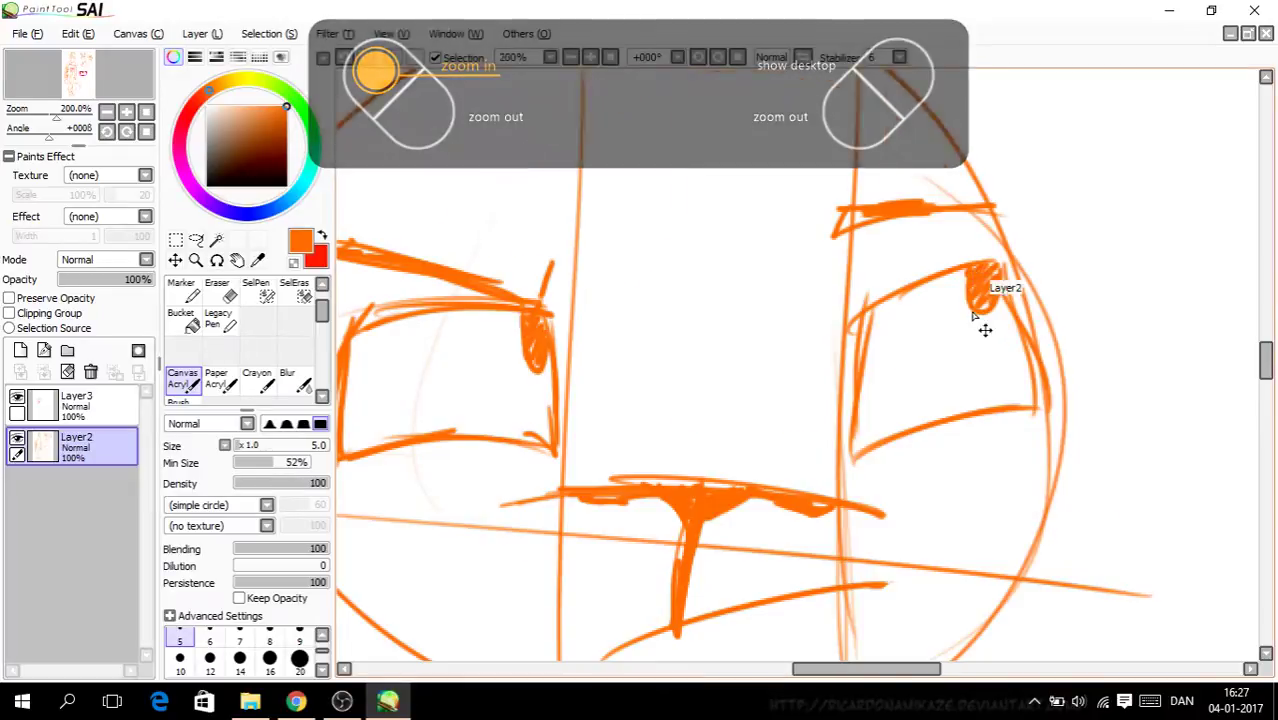
Step: Lasso the right eye, shift it slightly toward the nose, and clear the selection
key("ctrl+minus")
left_click(196, 240)
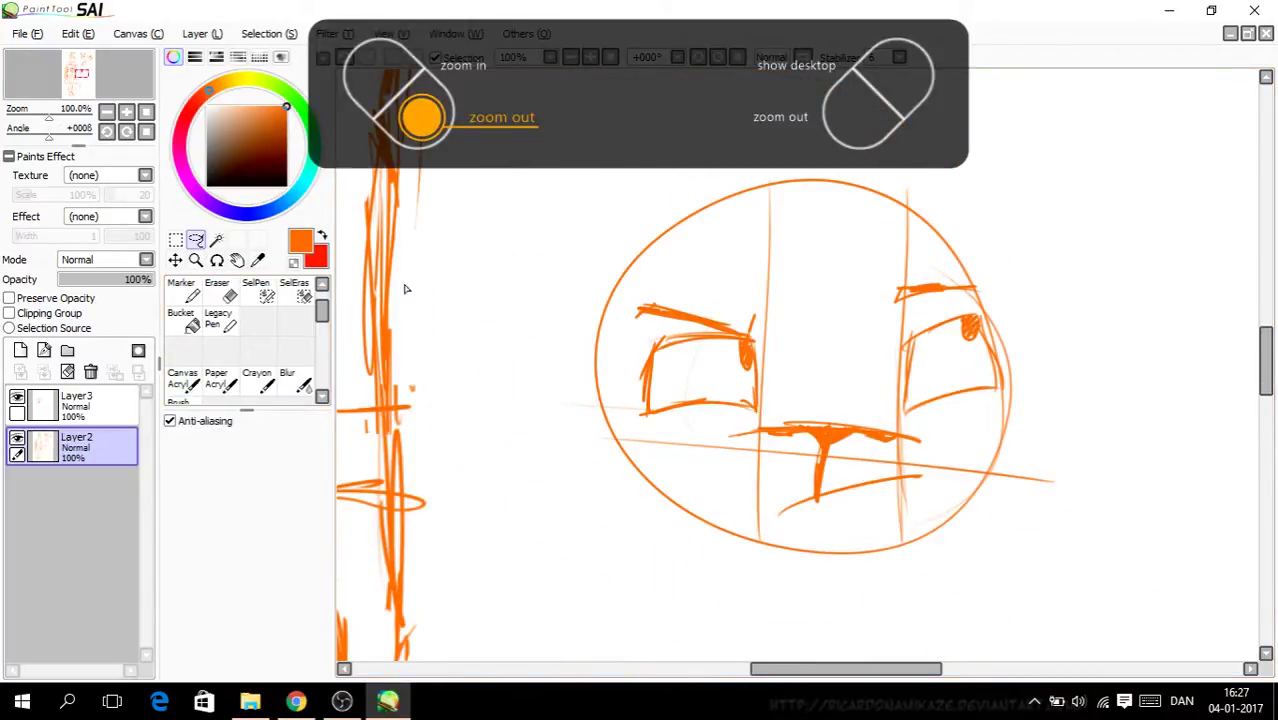
mouse_move(943, 413)
left_mouse_down()
mouse_move(1018, 402)
mouse_move(1023, 342)
mouse_move(992, 313)
mouse_move(947, 306)
mouse_move(875, 368)
mouse_move(891, 417)
mouse_move(948, 415)
left_mouse_up()
left_click_drag(971, 364, 955, 371)
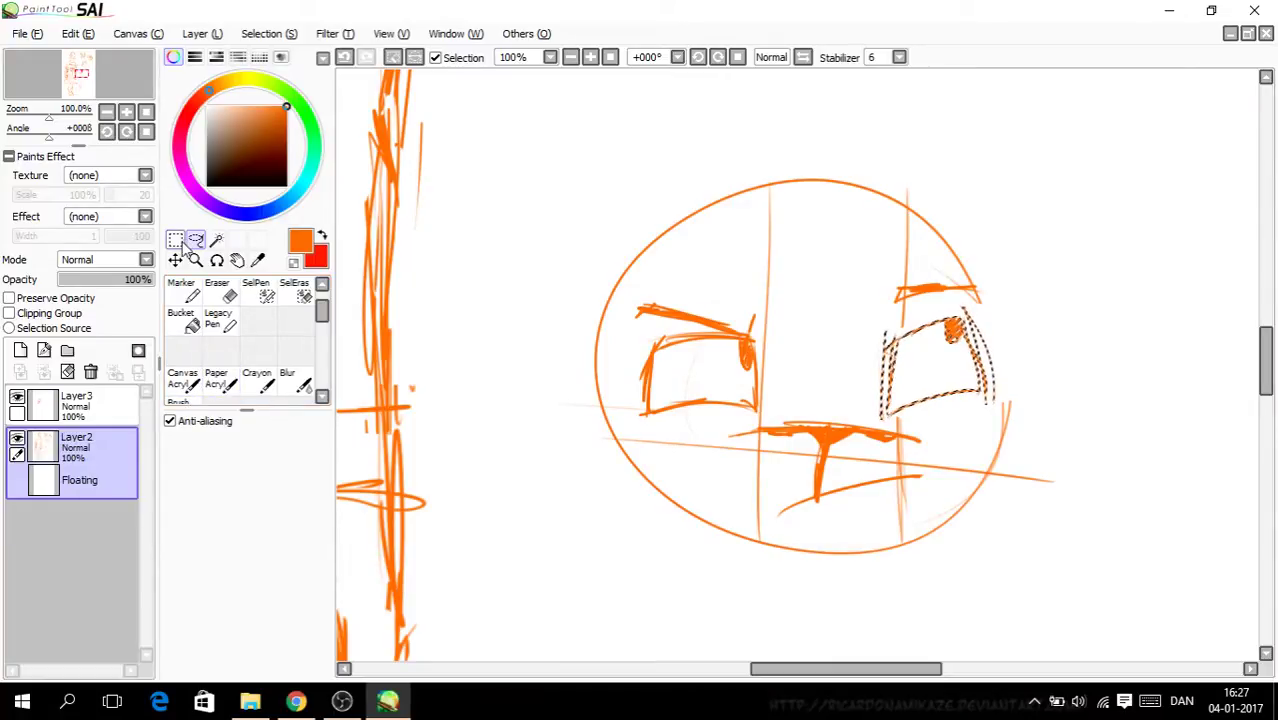
left_click(393, 58)
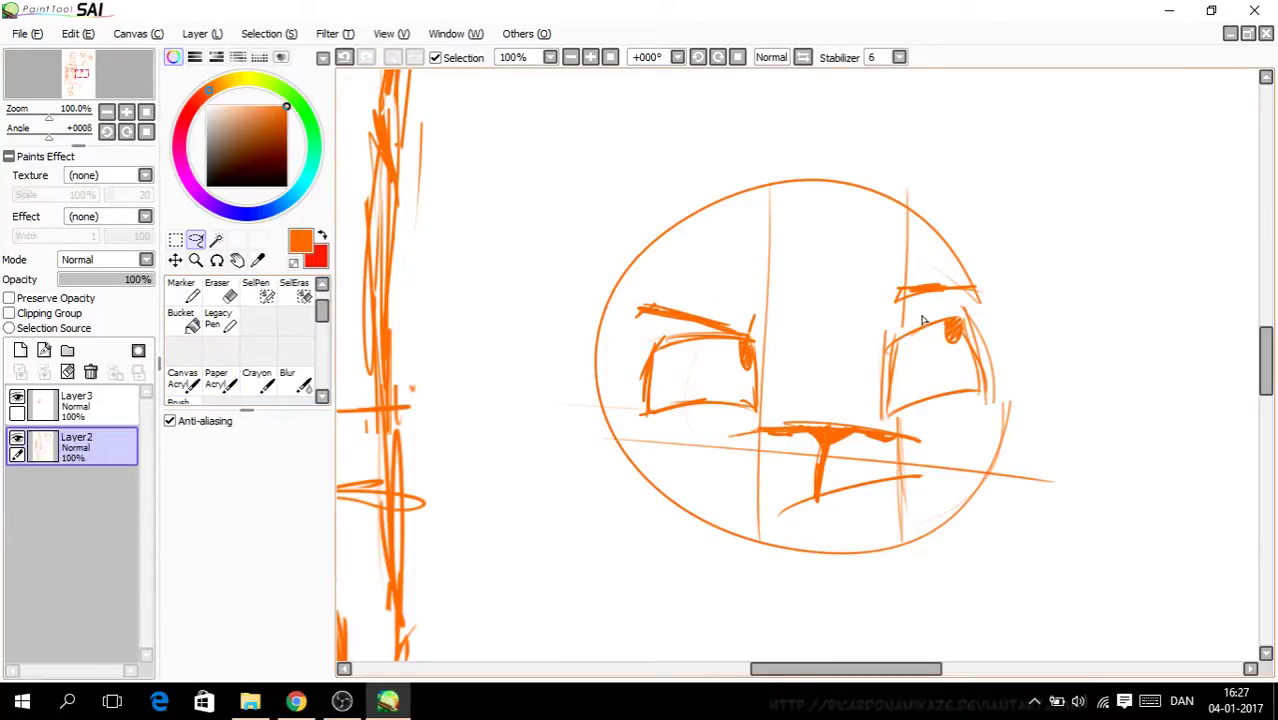
Step: Lasso the right brow, shift it slightly toward the nose, clear the selection, and erase the overhanging ends of the nose line
mouse_move(982, 303)
left_mouse_down()
mouse_move(945, 280)
mouse_move(936, 305)
mouse_move(917, 298)
mouse_move(920, 312)
mouse_move(924, 298)
left_mouse_up()
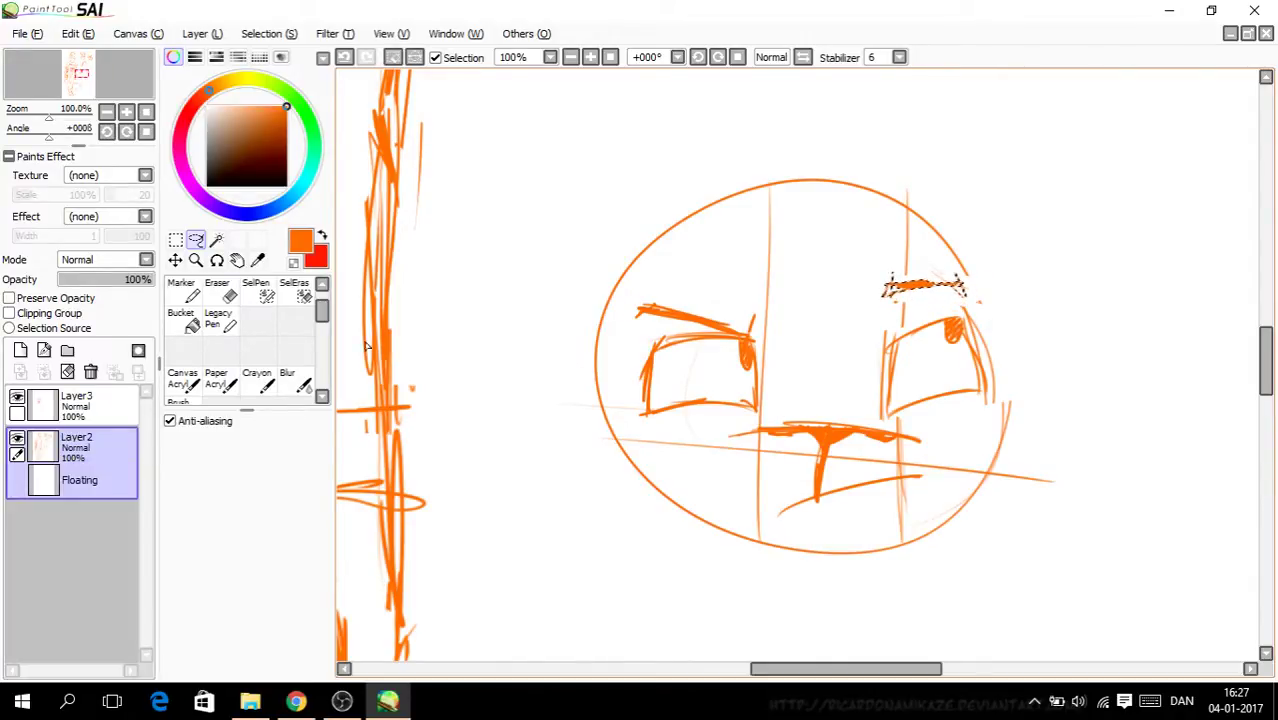
left_click(392, 57)
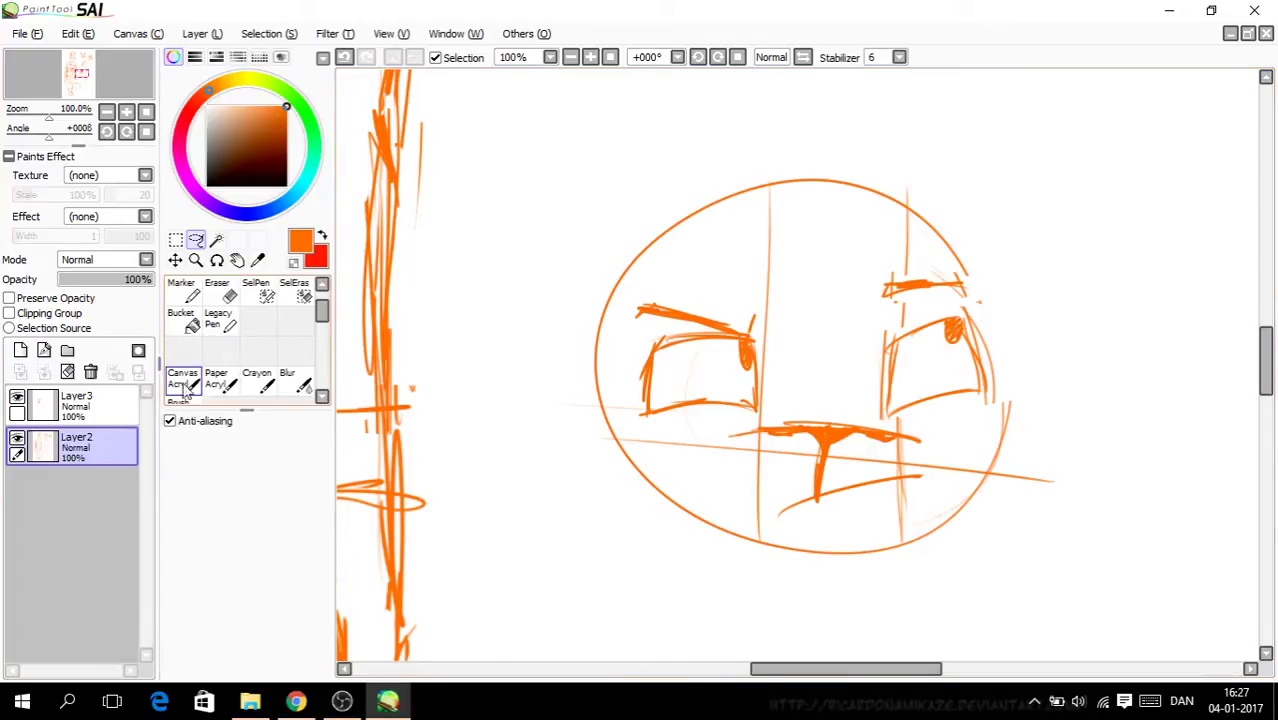
left_click(224, 288)
left_click_drag(752, 428, 748, 452)
mouse_move(912, 455)
left_mouse_down()
mouse_move(906, 430)
mouse_move(918, 455)
left_mouse_up()
Step: With the Canvas Acryl brush, outline both cheeks and an angular jaw with a flat chin along the lower circle, plus a short muzzle line
left_click(183, 380)
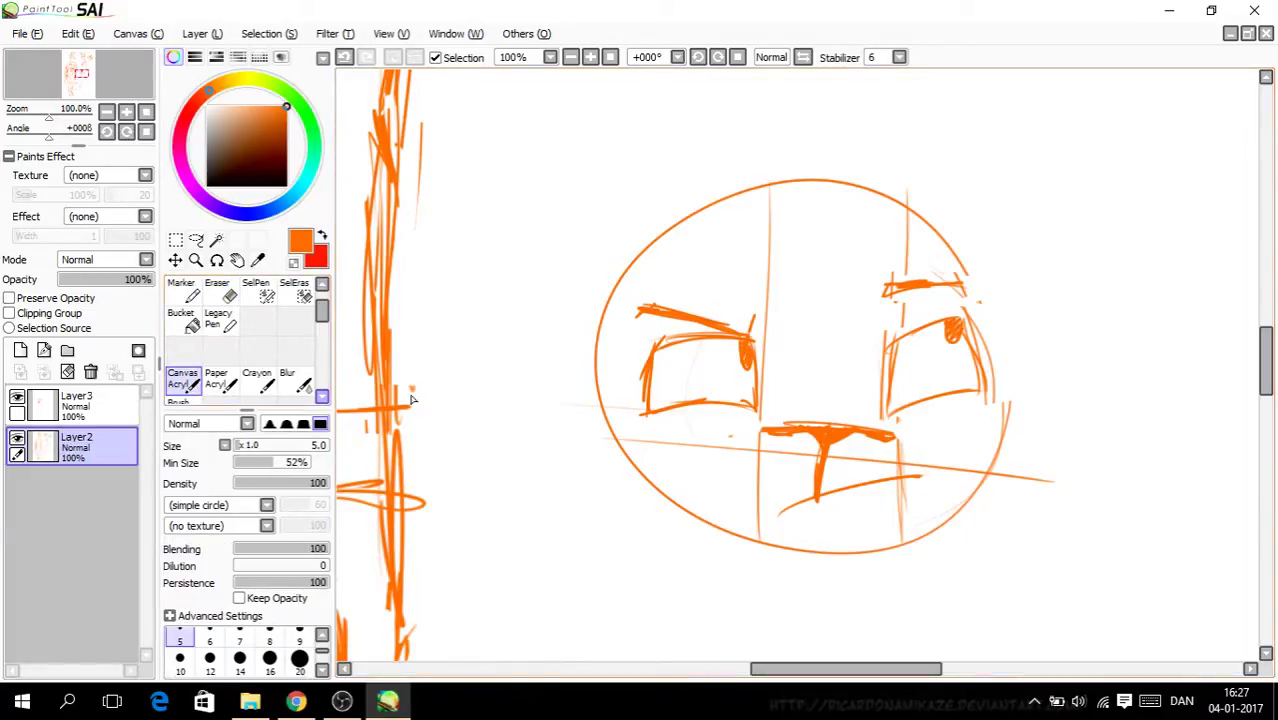
mouse_move(645, 378)
left_mouse_down()
mouse_move(633, 436)
mouse_move(693, 525)
left_mouse_up()
left_click_drag(630, 434, 696, 516)
mouse_move(980, 333)
left_mouse_down()
mouse_move(1000, 448)
mouse_move(895, 556)
left_mouse_up()
mouse_move(980, 452)
left_mouse_down()
mouse_move(885, 552)
mouse_move(712, 535)
left_mouse_up()
left_click_drag(870, 560, 718, 537)
left_click_drag(758, 444, 748, 503)
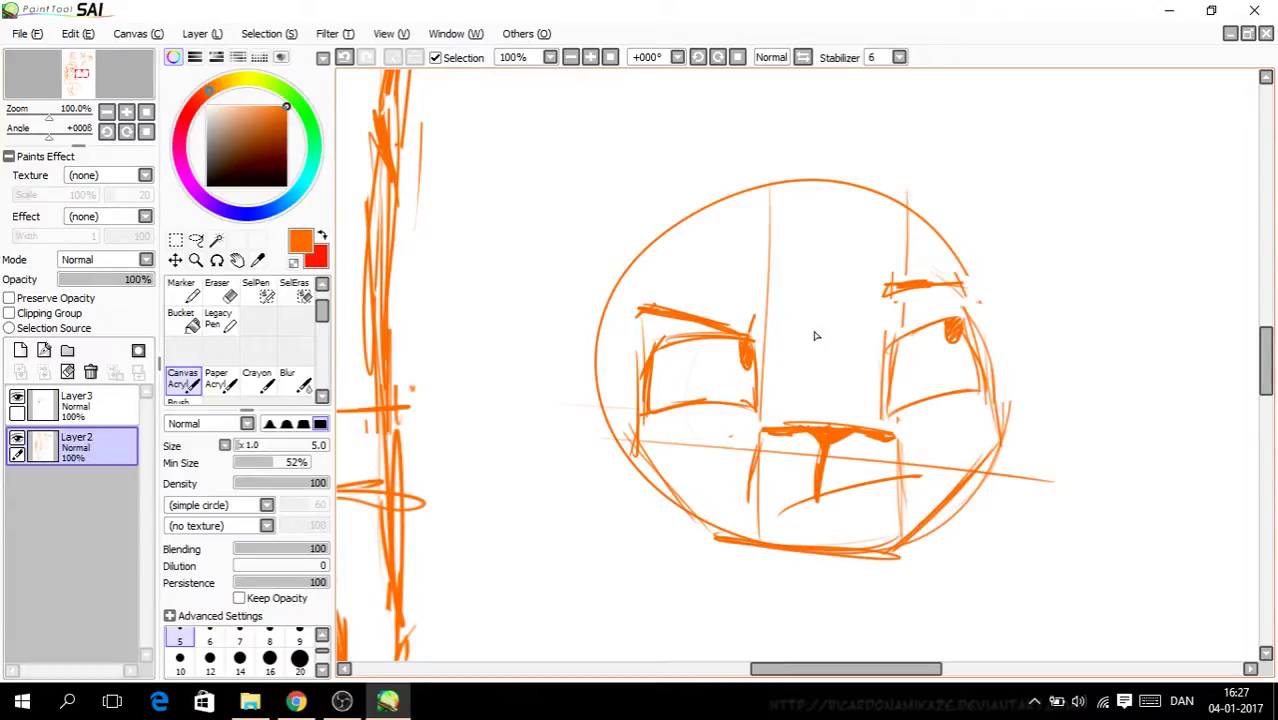
left_click_drag(636, 446, 720, 534)
left_click_drag(623, 420, 688, 515)
Step: Reinforce the skull contour from the left brow over the crown and down to the right eye's outer corner
mouse_move(648, 362)
left_mouse_down()
mouse_move(632, 323)
mouse_move(778, 180)
mouse_move(922, 212)
left_mouse_up()
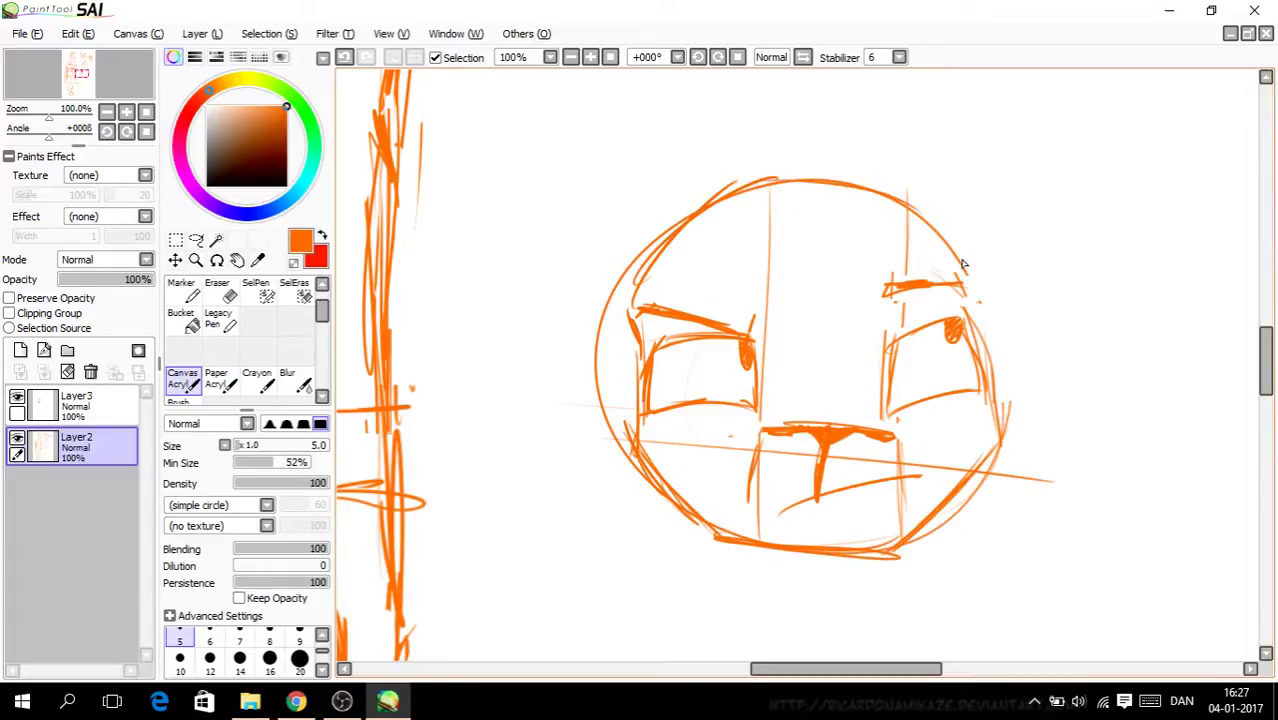
left_click_drag(970, 288, 956, 318)
left_click_drag(938, 200, 970, 290)
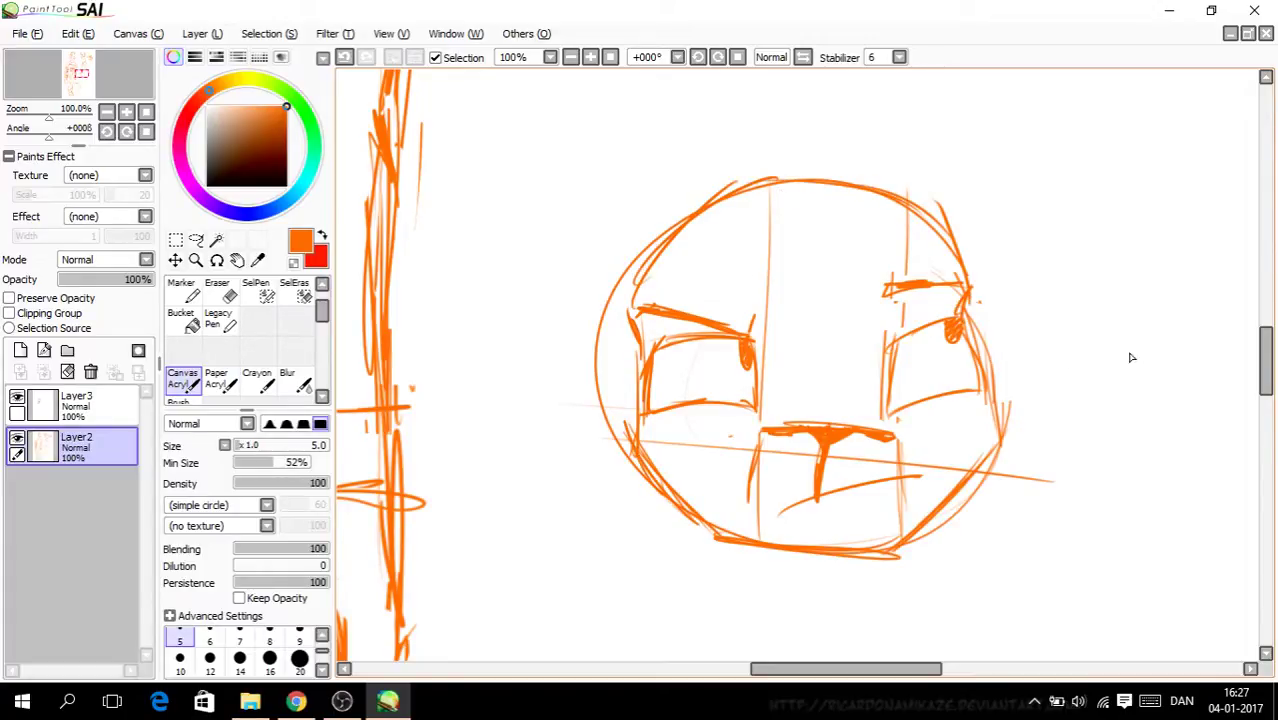
Step: Try slanted neck lines below both sides of the jaw and undo them
left_click_drag(1265, 368, 1265, 383)
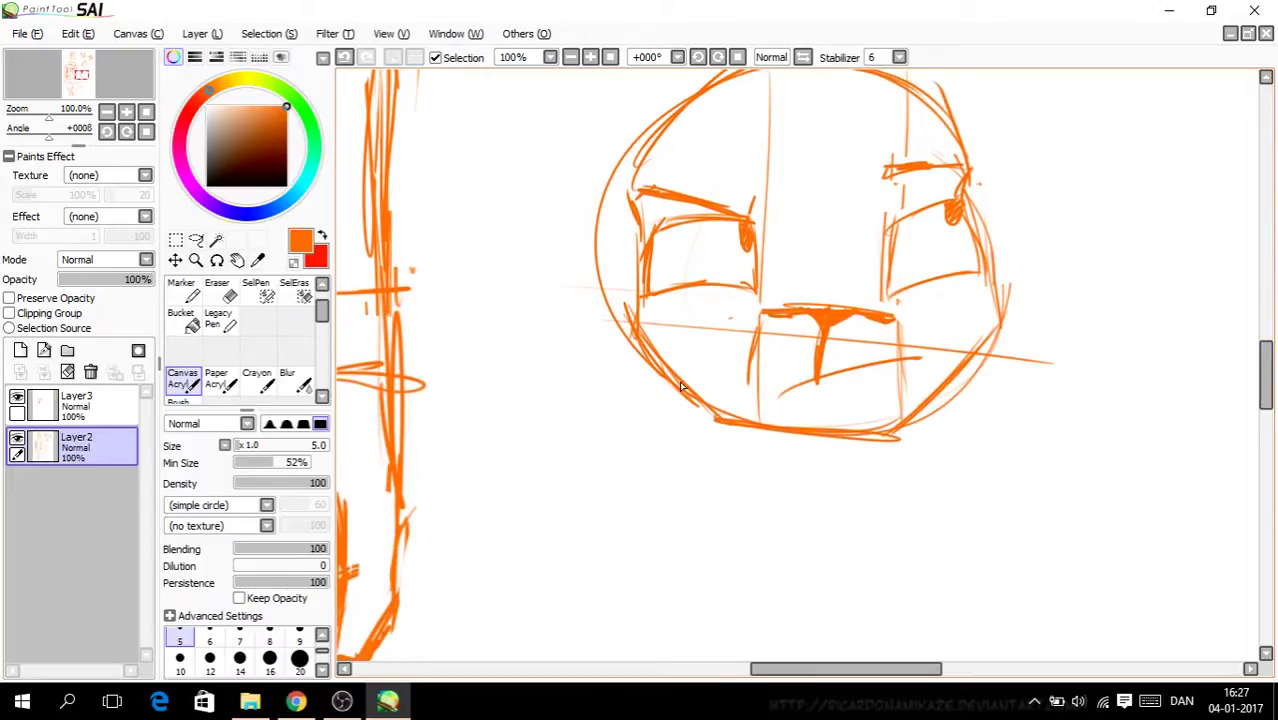
left_click_drag(688, 400, 744, 488)
left_click_drag(955, 360, 925, 466)
left_click_drag(955, 382, 921, 505)
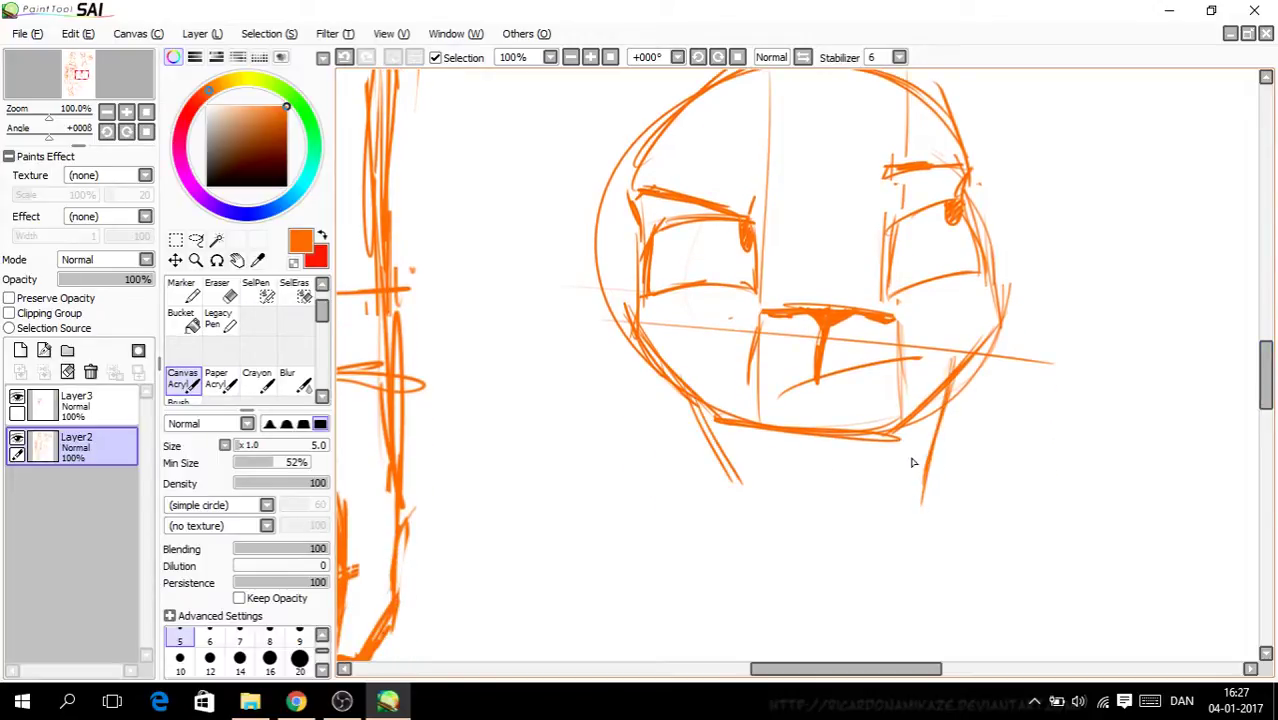
left_click(343, 57)
left_click(343, 57)
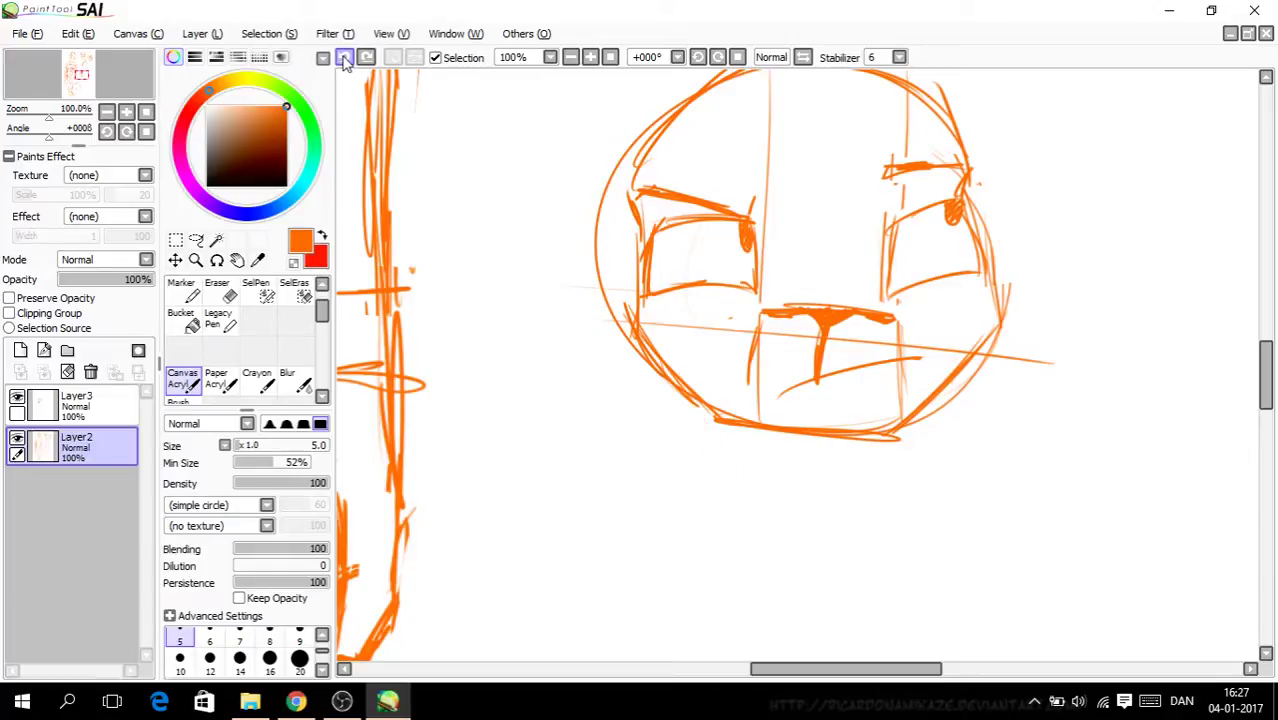
Step: Draw both sides of the neck below the jaw, with an inner throat line leading to a small V at its base
left_click_drag(694, 400, 756, 531)
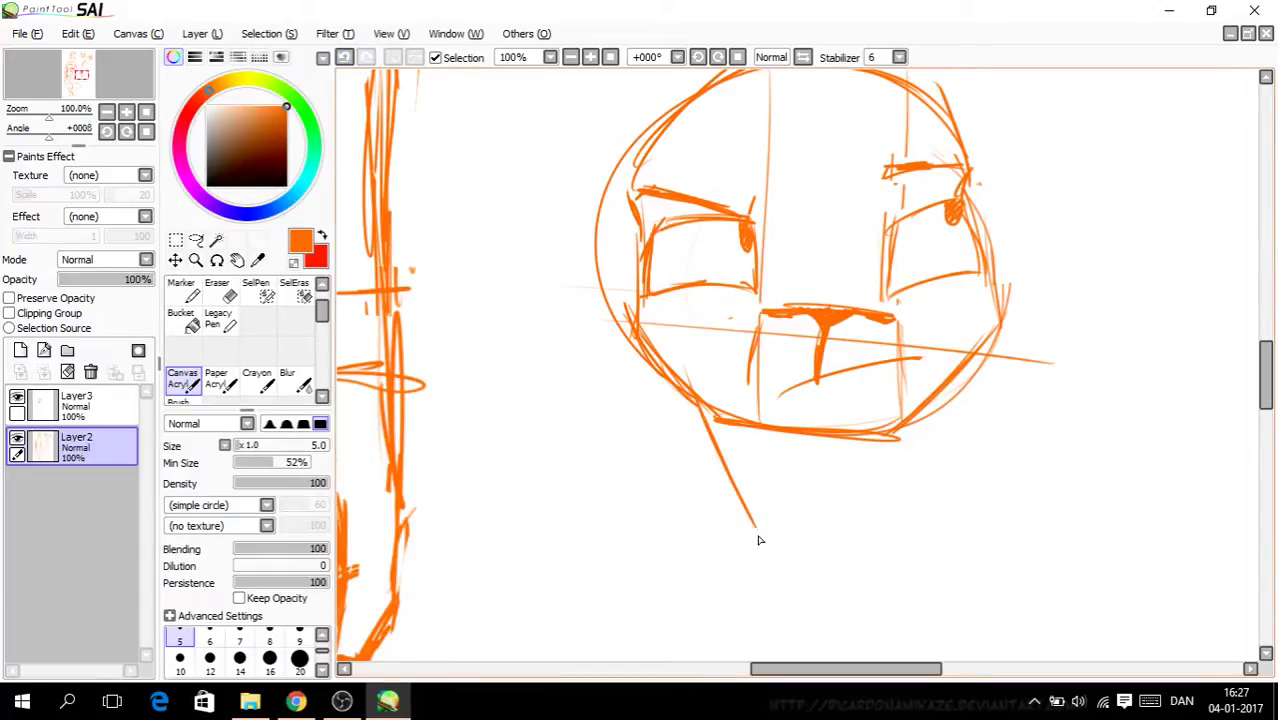
mouse_move(919, 412)
left_mouse_down()
mouse_move(922, 497)
mouse_move(940, 512)
left_mouse_up()
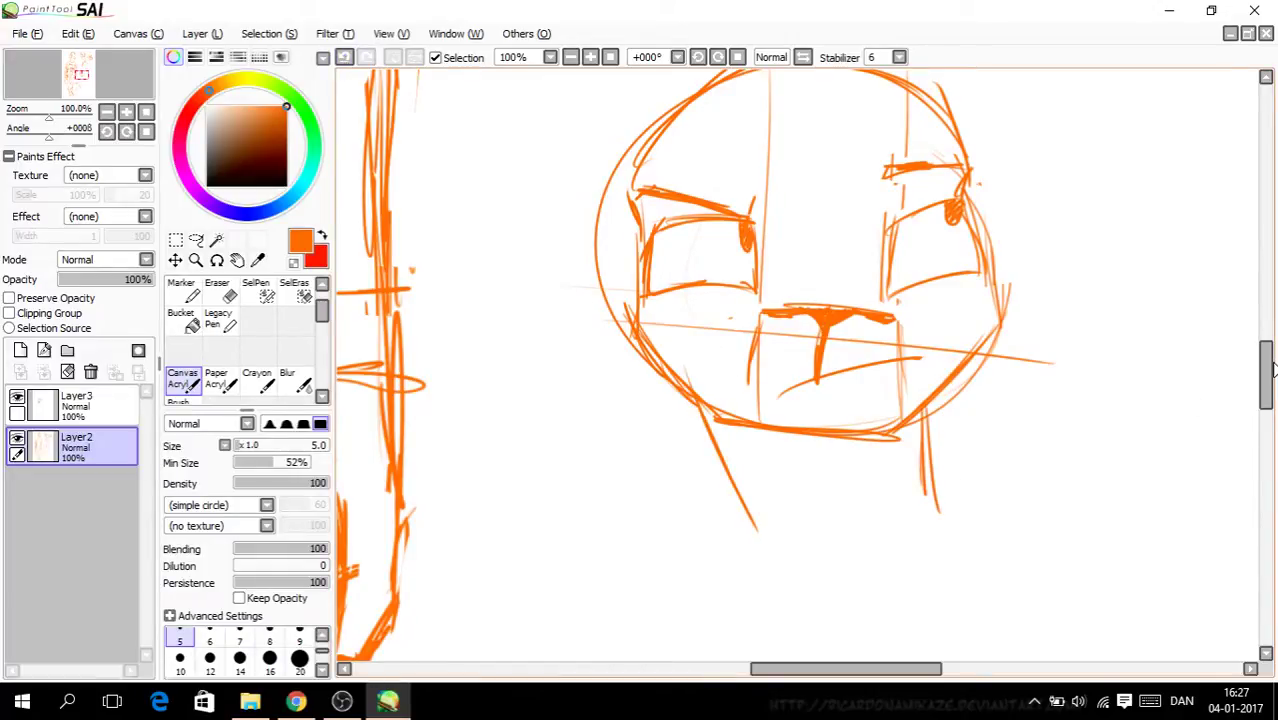
left_click_drag(1265, 368, 1265, 373)
left_click_drag(815, 504, 868, 512)
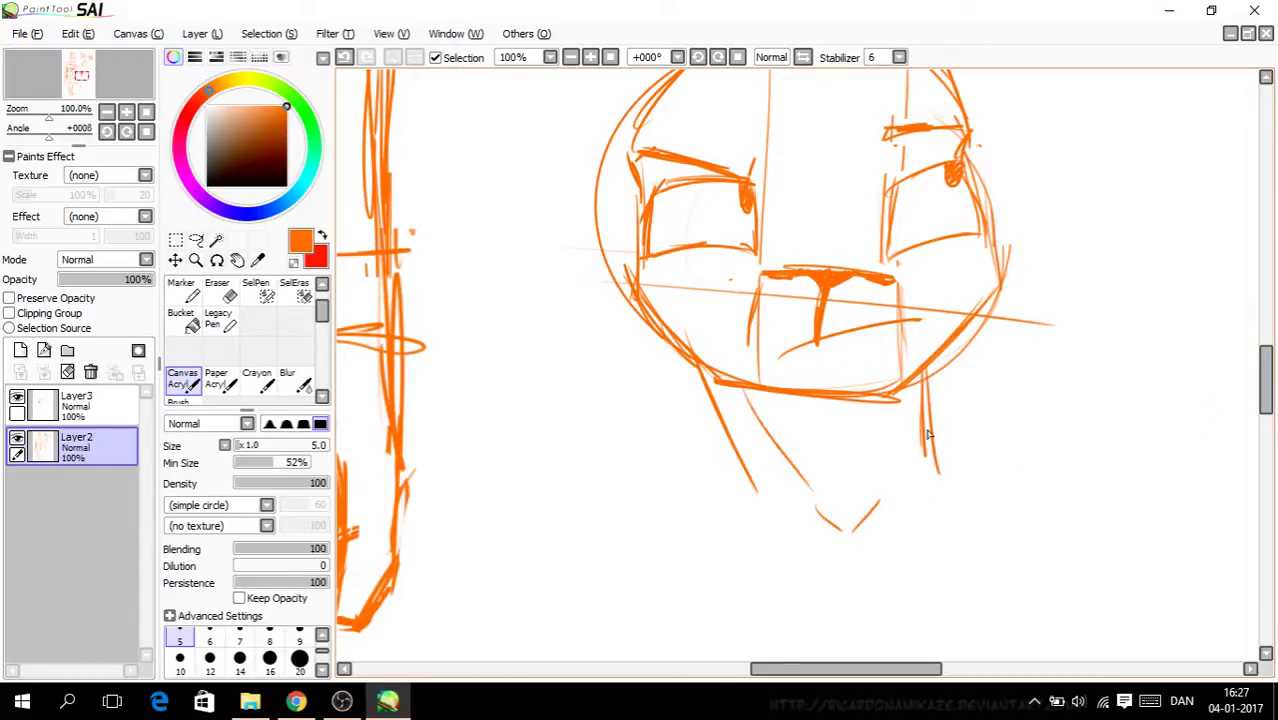
Step: Sketch sloping shoulder lines outward from both sides of the neck, ending in short downward strokes for the upper arms
scroll(1263, 378, "up", 1)
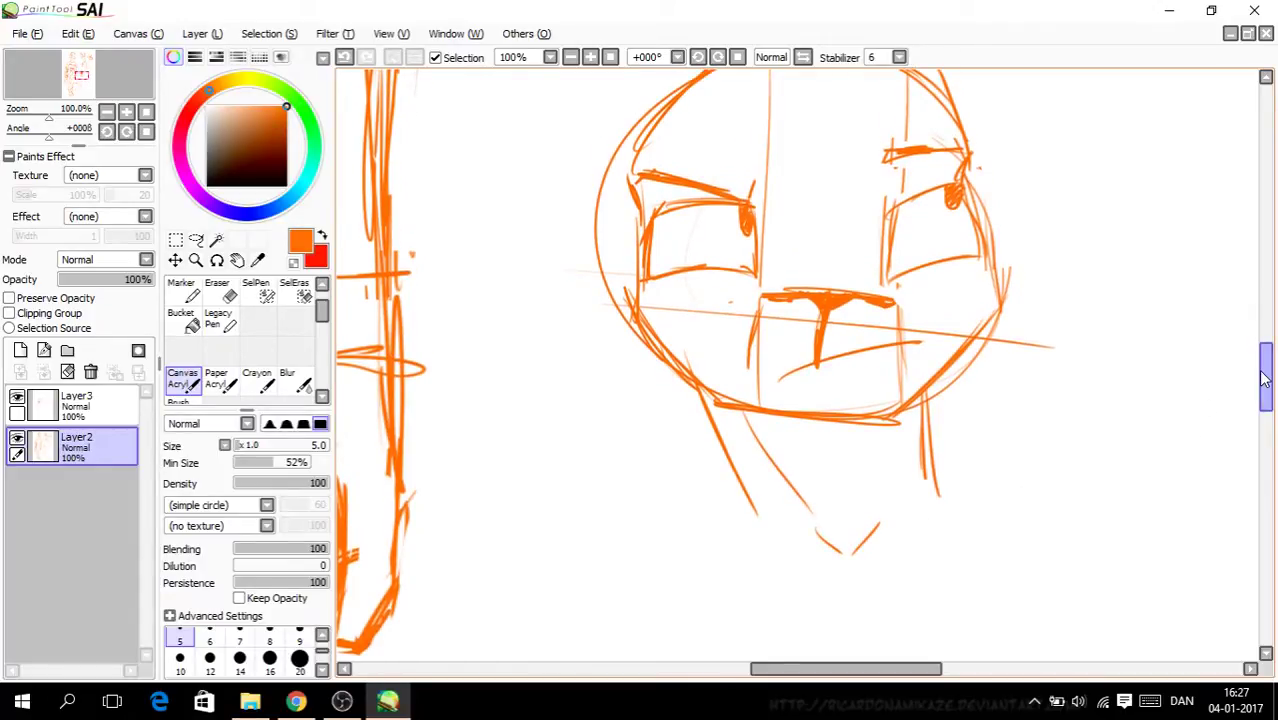
mouse_move(938, 490)
left_mouse_down()
mouse_move(1126, 434)
mouse_move(1153, 497)
left_mouse_up()
left_click_drag(806, 518, 600, 488)
left_click_drag(748, 514, 612, 484)
left_click_drag(636, 478, 558, 540)
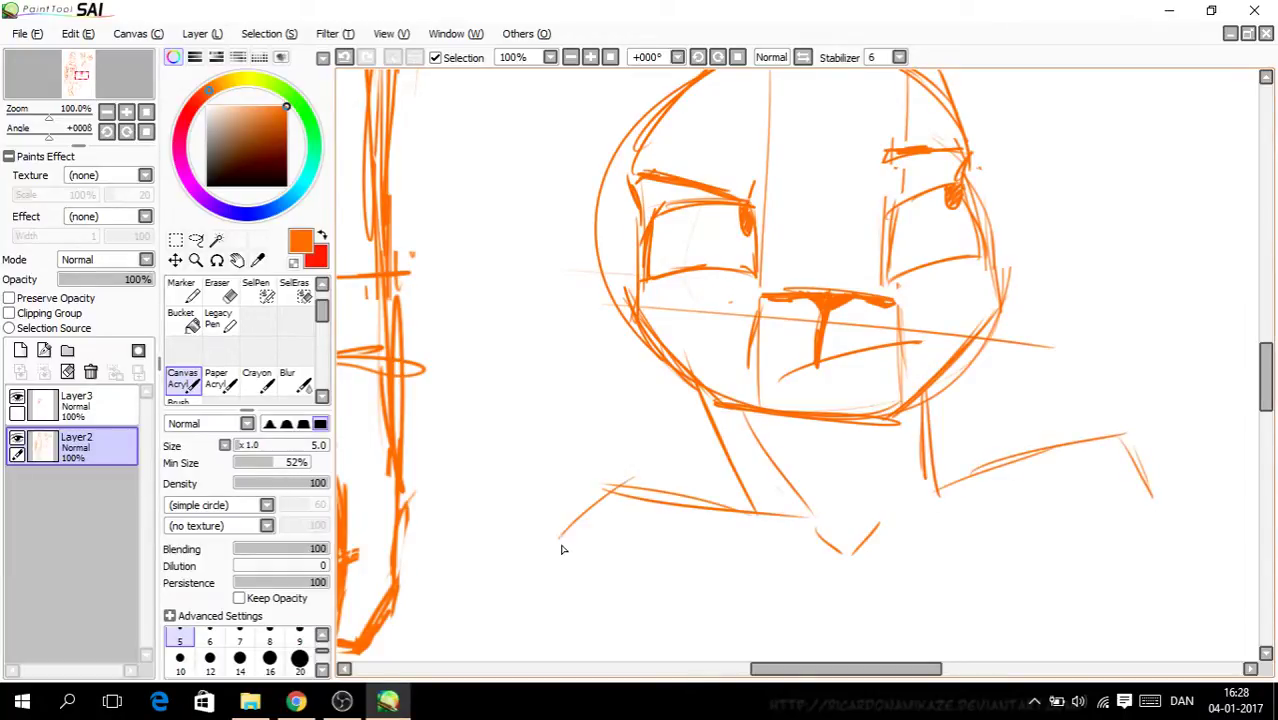
Step: Draw a wide V-shaped collar around the base of the neck, joining the two shoulder lines
mouse_move(718, 512)
left_mouse_down()
mouse_move(854, 578)
mouse_move(988, 486)
mouse_move(860, 588)
mouse_move(732, 546)
left_mouse_up()
mouse_move(932, 494)
left_mouse_down()
mouse_move(994, 468)
mouse_move(912, 584)
mouse_move(886, 572)
left_mouse_up()
mouse_move(884, 516)
left_mouse_down()
mouse_move(908, 384)
mouse_move(971, 488)
mouse_move(902, 527)
mouse_move(940, 512)
left_mouse_up()
Step: Draw a flat line across the top of the nose with a small pointed wedge at each end, redoing the right wedge once
left_click_drag(1266, 368, 1272, 362)
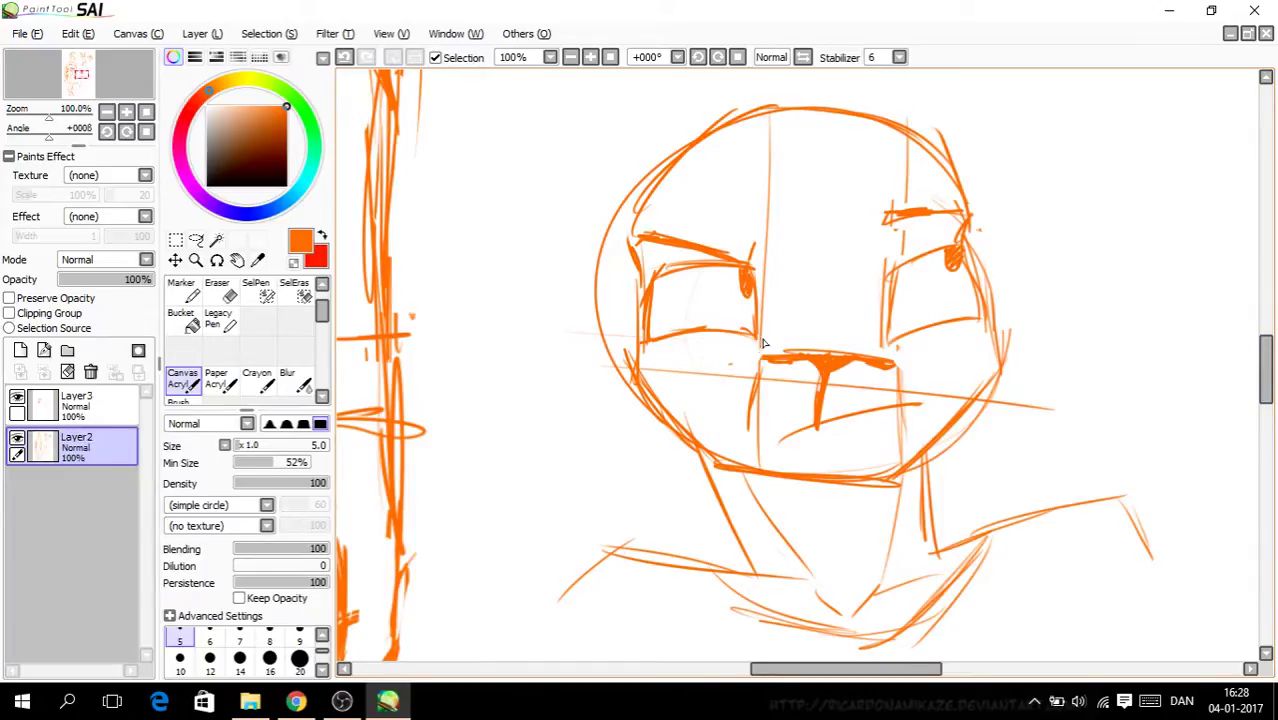
key("ctrl+plus")
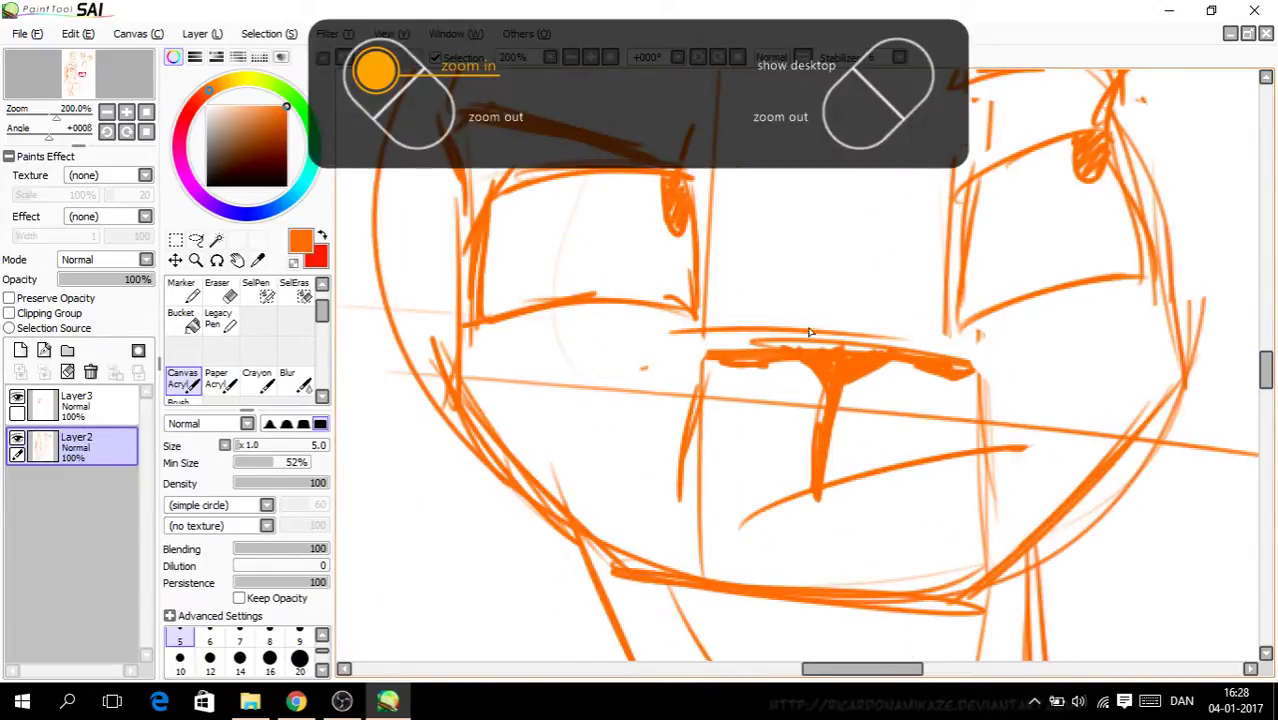
mouse_move(748, 322)
left_mouse_down()
mouse_move(653, 334)
mouse_move(613, 368)
mouse_move(658, 406)
mouse_move(746, 326)
left_mouse_up()
left_click_drag(886, 338, 1032, 336)
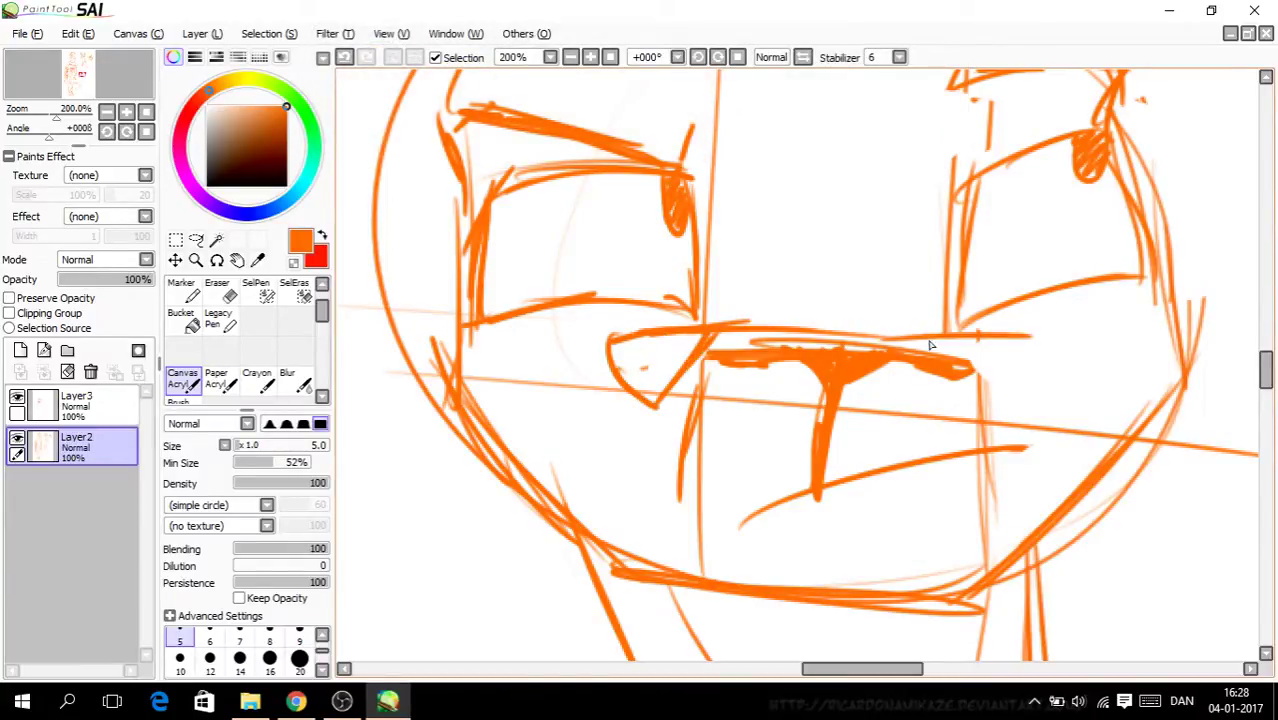
mouse_move(812, 330)
left_mouse_down()
mouse_move(1020, 356)
mouse_move(1048, 375)
mouse_move(1018, 426)
mouse_move(955, 360)
left_mouse_up()
left_click(345, 58)
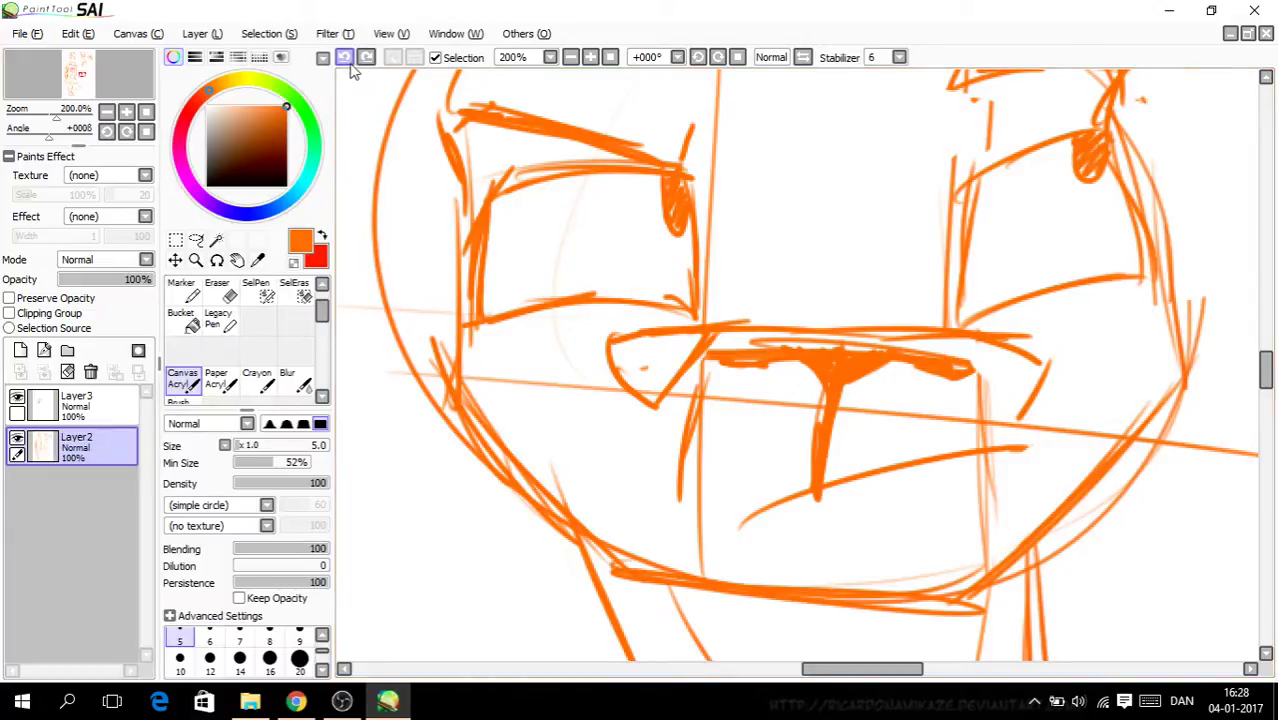
left_click(345, 58)
left_click(345, 58)
mouse_move(972, 340)
left_mouse_down()
mouse_move(1059, 341)
mouse_move(1015, 400)
mouse_move(971, 349)
mouse_move(1008, 388)
left_mouse_up()
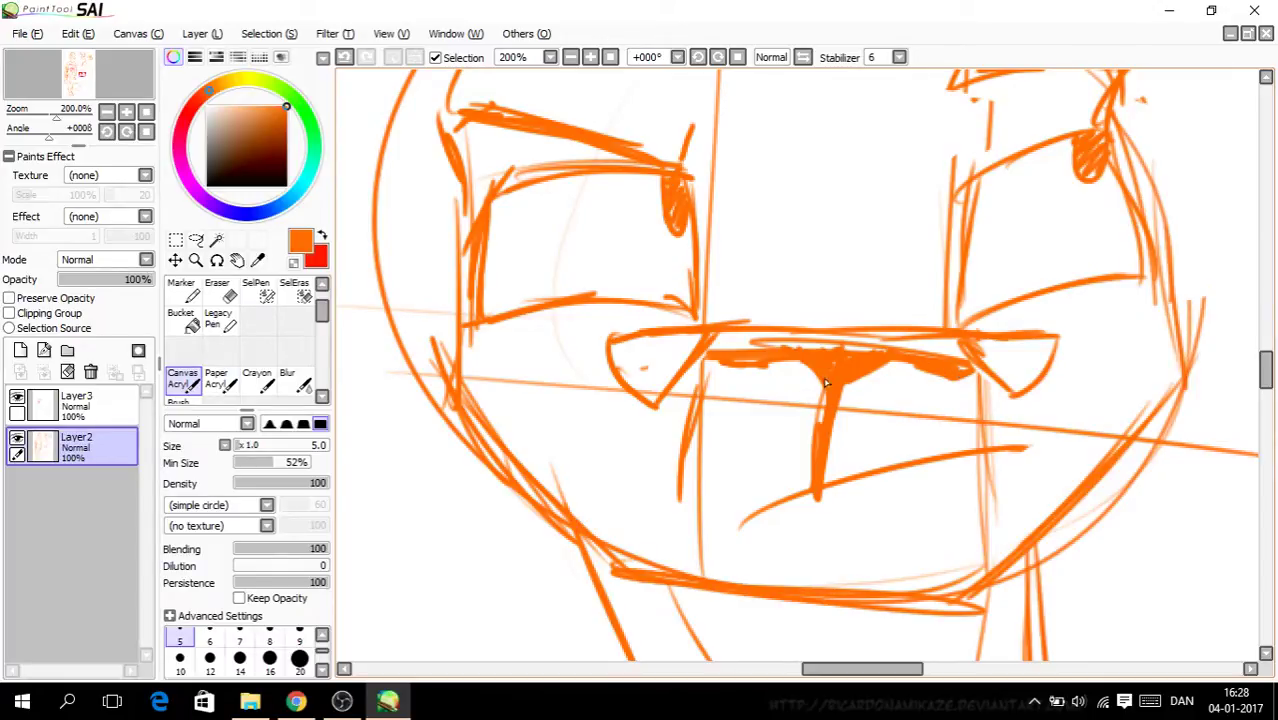
Step: Examine the nose up close and the new head's proportions beside the full figure and the side-view head
key("e")
key("ctrl+plus")
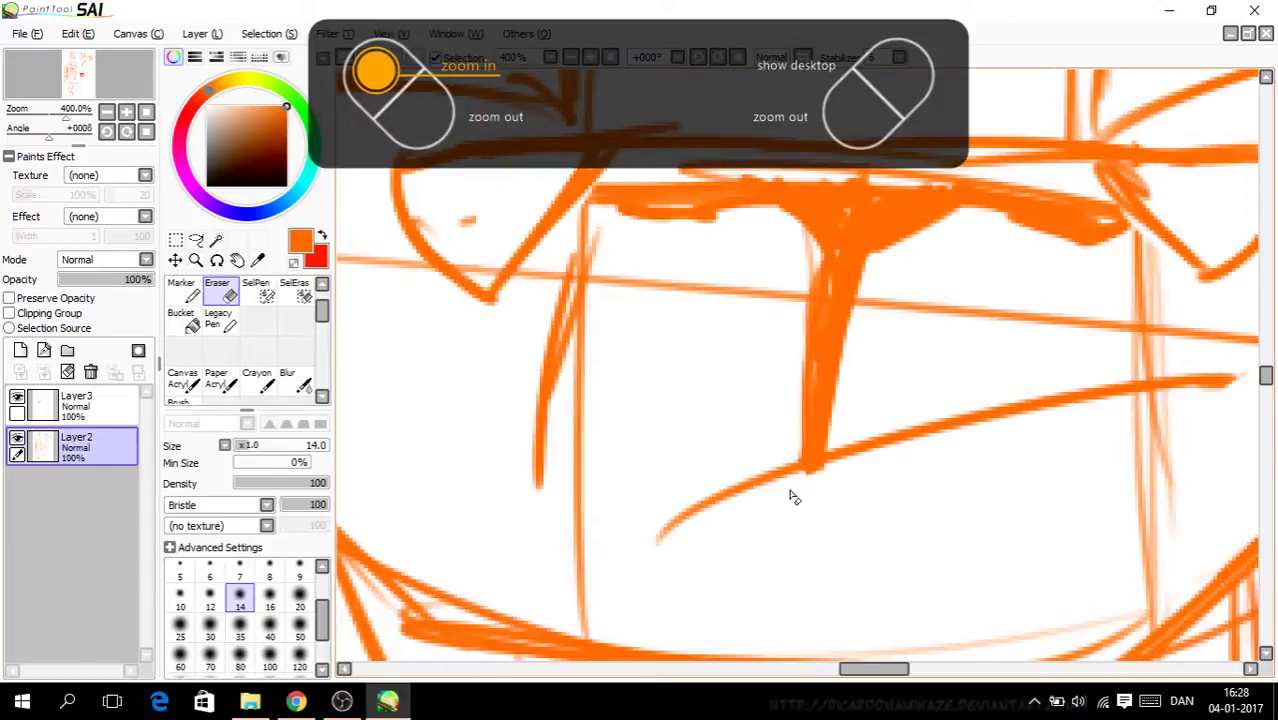
key("ctrl+minus")
key("ctrl+minus")
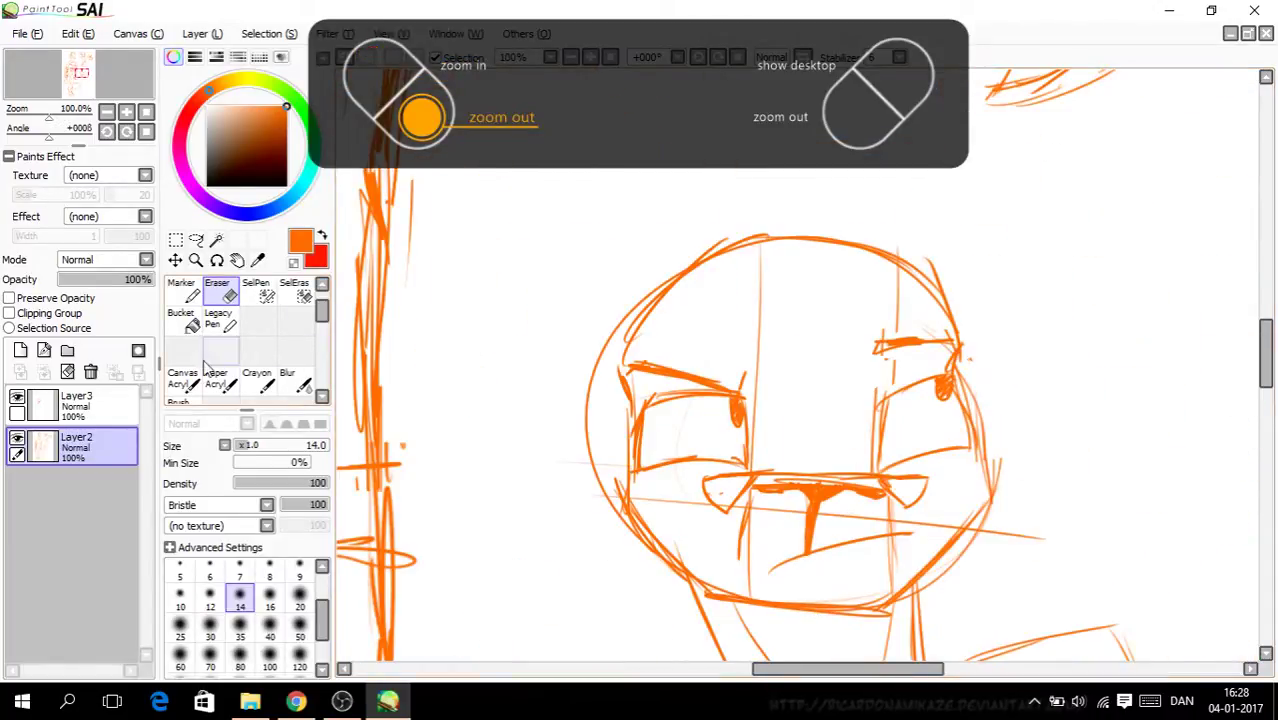
left_click(184, 380)
key("ctrl+plus")
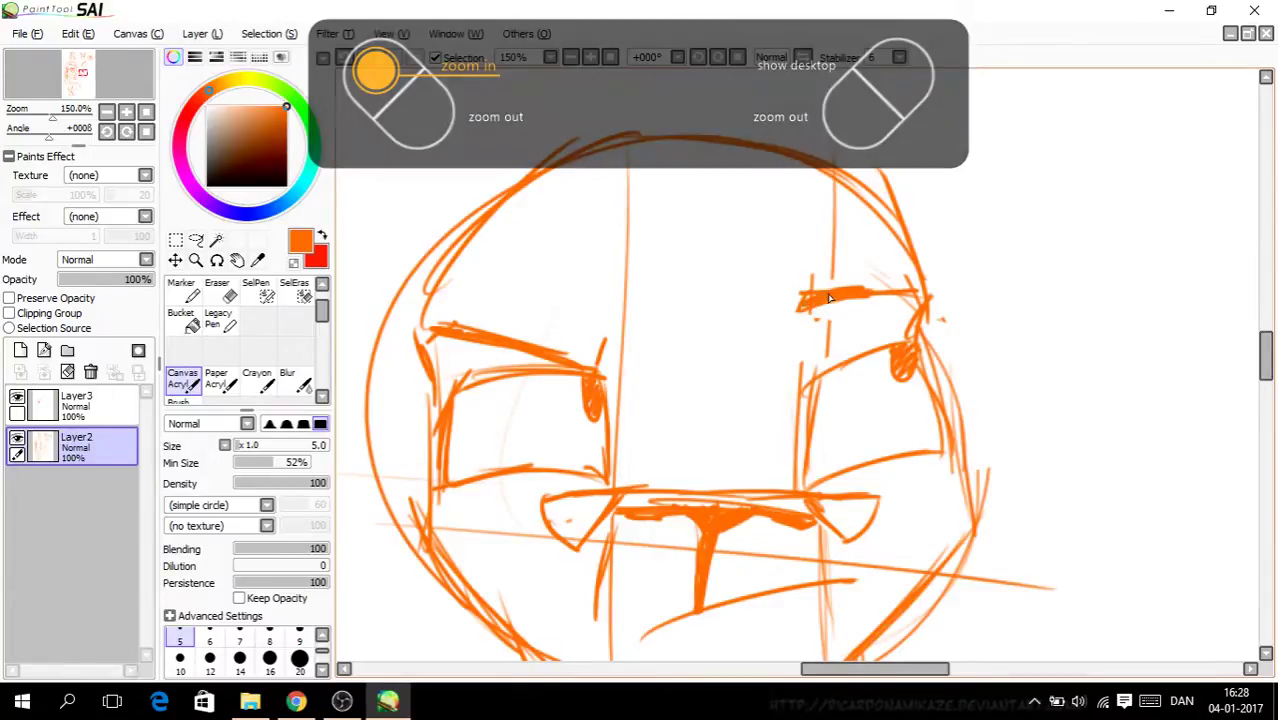
key("ctrl+minus")
key("ctrl+minus")
key("ctrl+minus")
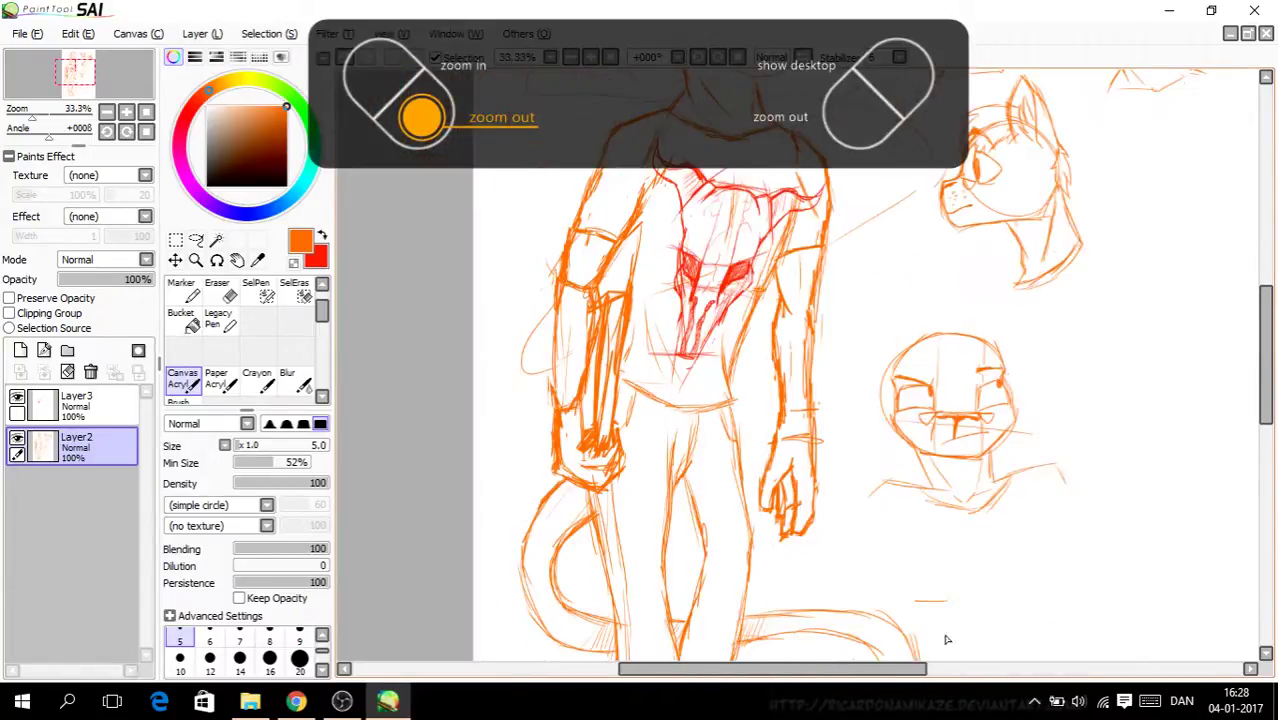
left_click_drag(896, 671, 950, 668)
key("ctrl+plus")
key("ctrl+plus")
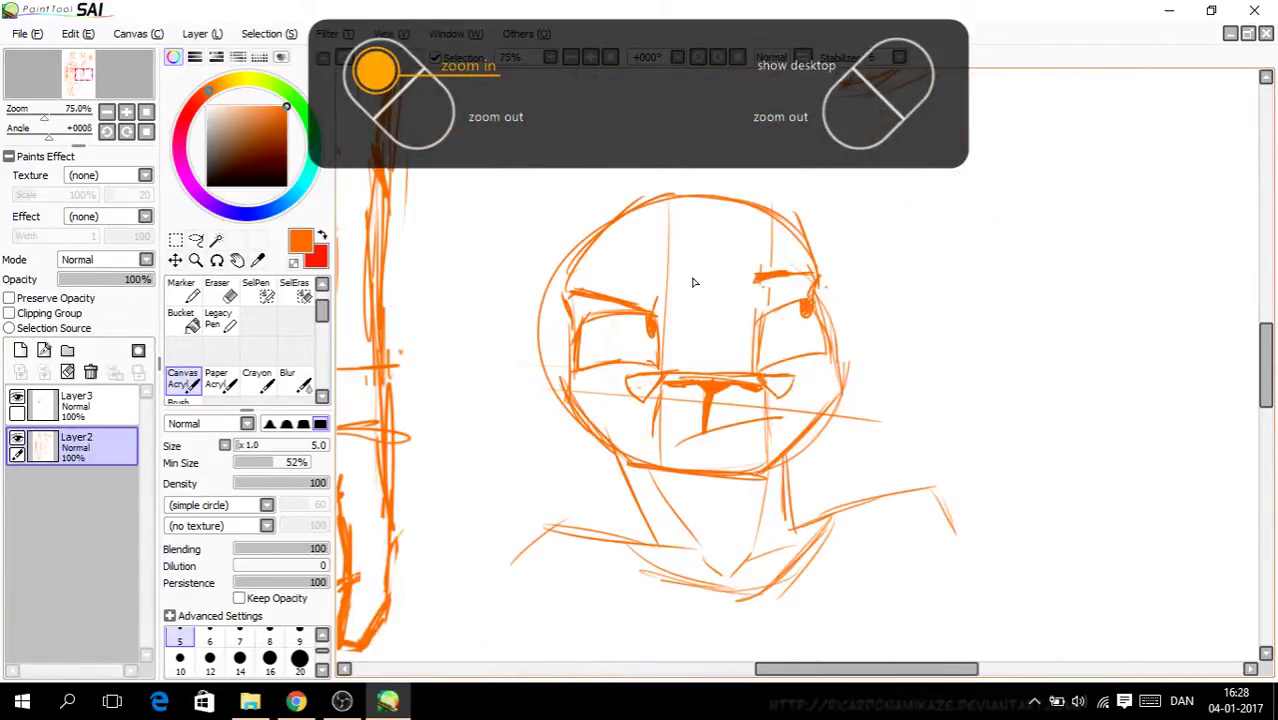
key("ctrl+plus")
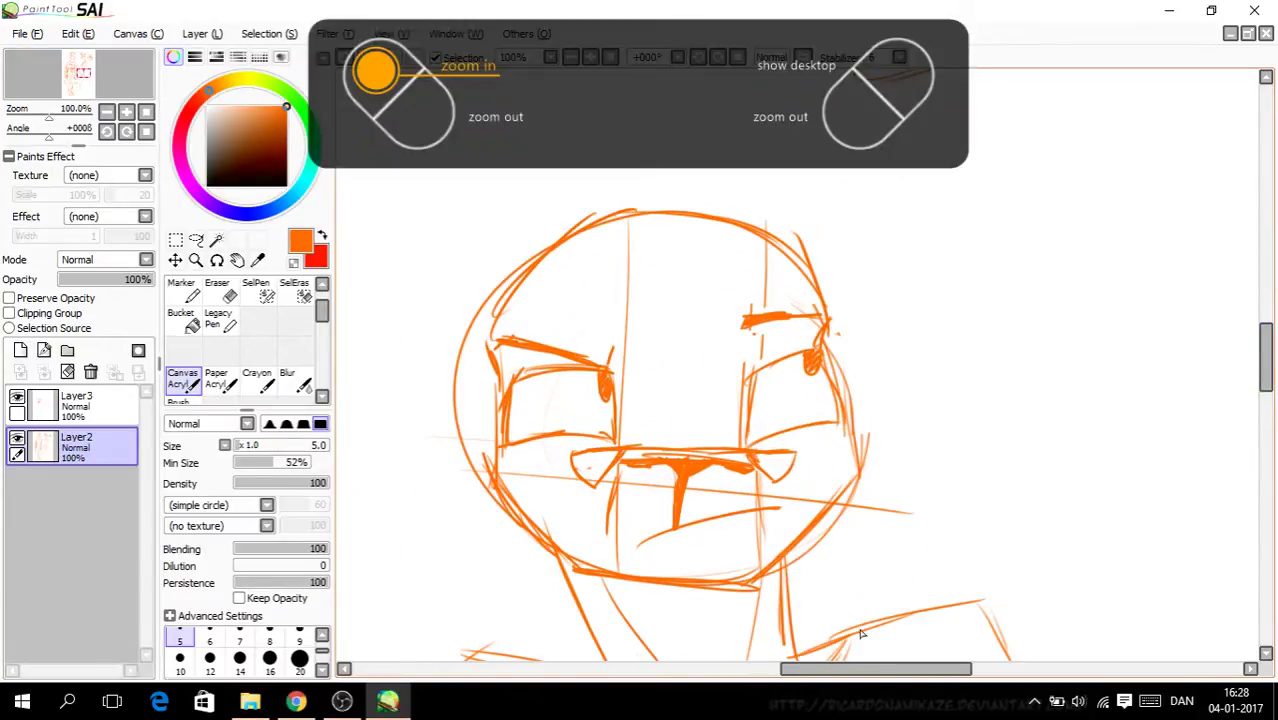
Step: Draw a pointed, drooping ear on each side of the head and hatch the inside of both ears
left_click_drag(884, 680, 853, 680)
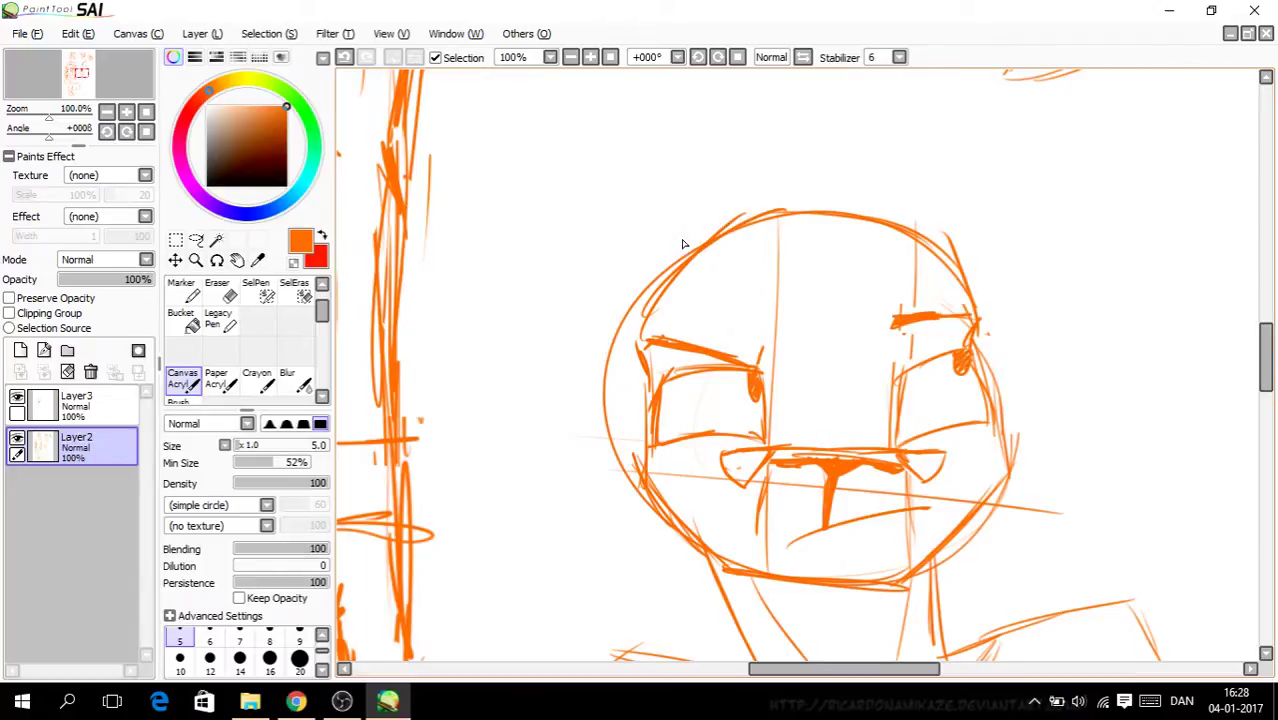
mouse_move(690, 256)
left_mouse_down()
mouse_move(589, 337)
mouse_move(529, 420)
left_mouse_up()
mouse_move(648, 408)
left_mouse_down()
mouse_move(526, 417)
mouse_move(684, 264)
left_mouse_up()
left_click_drag(645, 316, 537, 423)
mouse_move(646, 340)
left_mouse_down()
mouse_move(603, 400)
mouse_move(605, 335)
left_mouse_up()
mouse_move(945, 238)
left_mouse_down()
mouse_move(1062, 436)
mouse_move(1003, 430)
left_mouse_up()
mouse_move(1003, 430)
left_mouse_down()
mouse_move(1047, 447)
mouse_move(1057, 423)
mouse_move(996, 371)
mouse_move(1048, 428)
left_mouse_up()
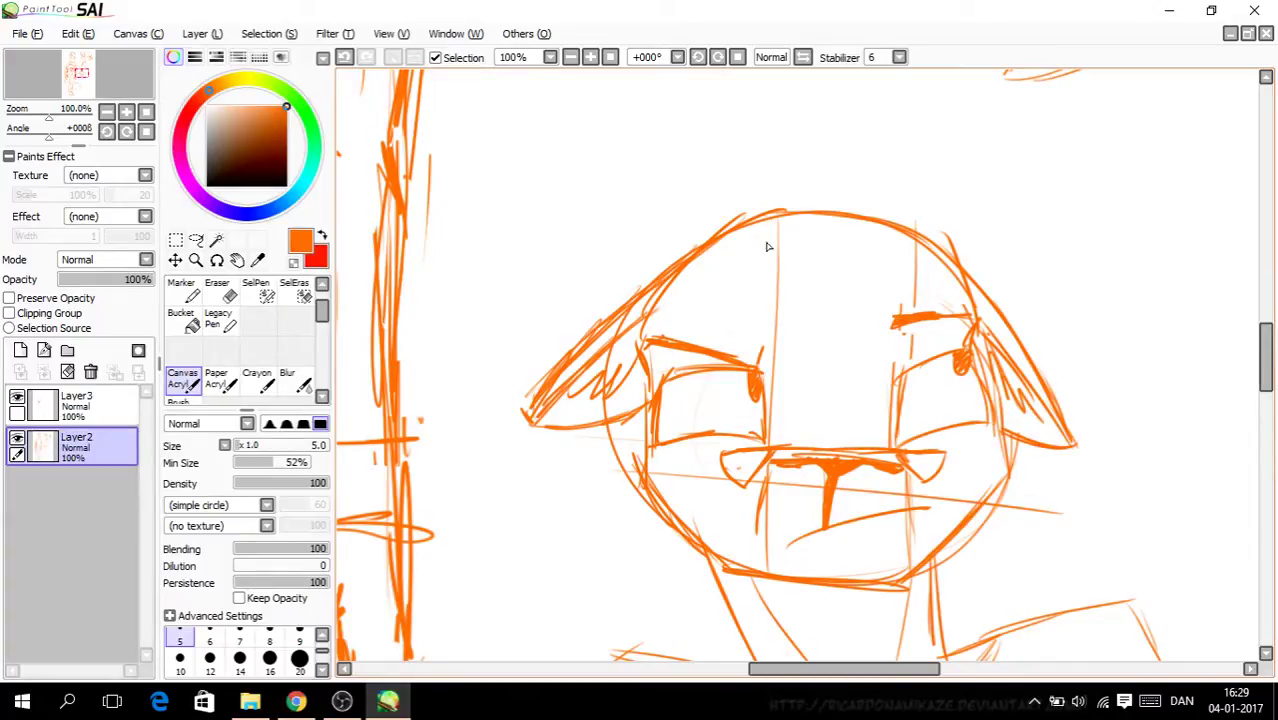
Step: Sketch a tufted hair outline above the skull and jagged bangs falling over the forehead between the brows
left_click_drag(736, 186, 912, 190)
left_click_drag(792, 168, 697, 202)
mouse_move(648, 244)
left_mouse_down()
mouse_move(695, 240)
mouse_move(652, 291)
left_mouse_up()
mouse_move(697, 207)
left_mouse_down()
mouse_move(806, 164)
mouse_move(783, 184)
mouse_move(845, 179)
mouse_move(924, 238)
left_mouse_up()
left_click_drag(882, 174, 944, 294)
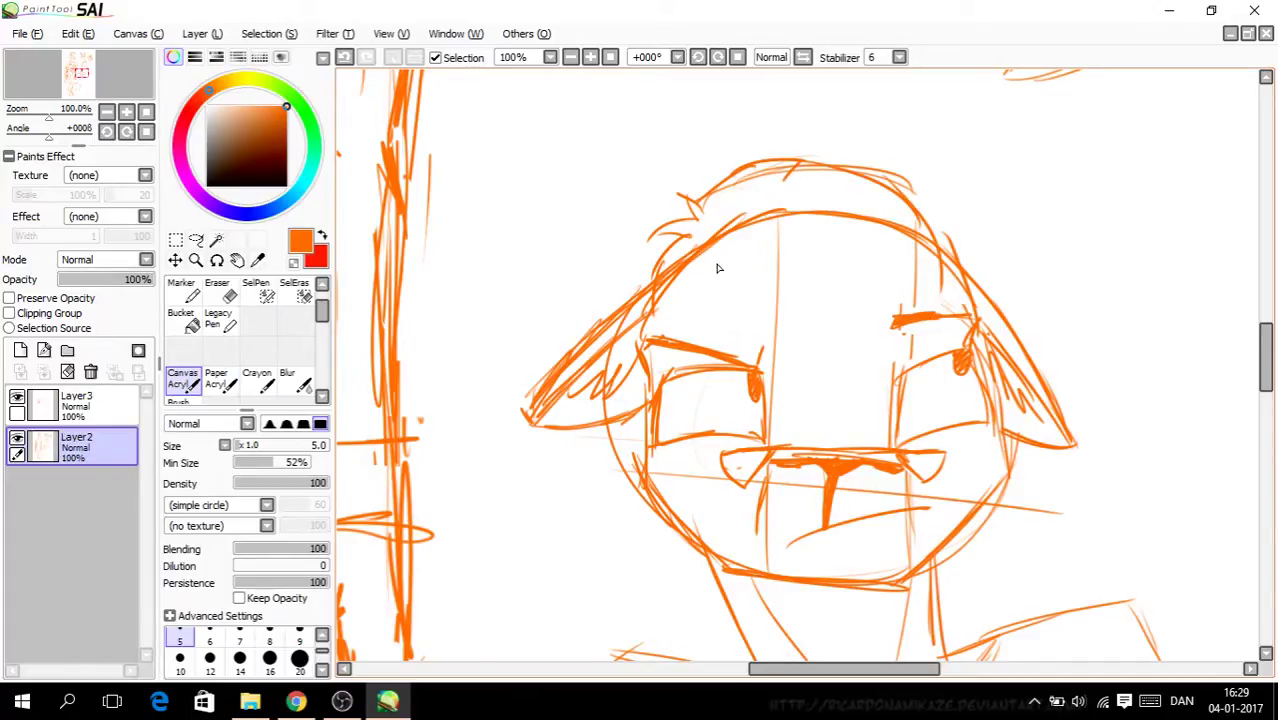
mouse_move(686, 294)
left_mouse_down()
mouse_move(784, 394)
mouse_move(809, 337)
mouse_move(836, 426)
left_mouse_up()
mouse_move(925, 243)
left_mouse_down()
mouse_move(918, 325)
mouse_move(848, 418)
left_mouse_up()
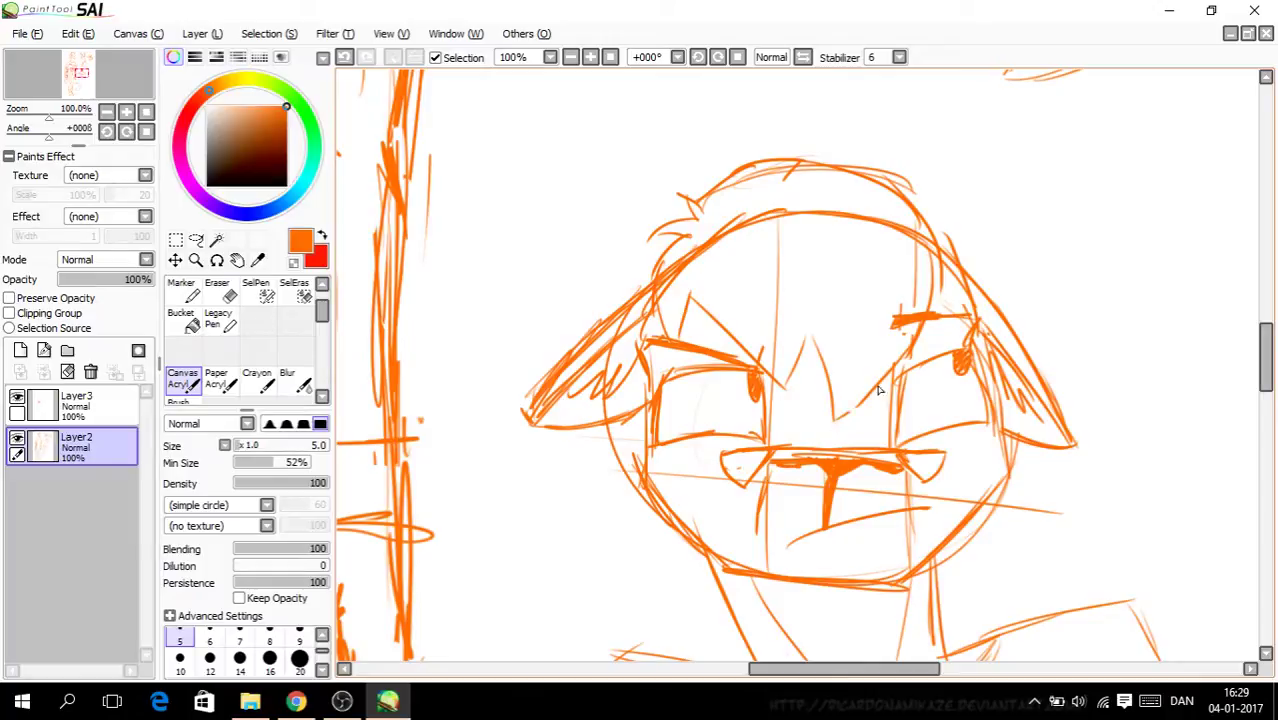
Step: Erase the skull curve and the right half of the hair outline, and redraw that side with sharper tufts and firmer bangs
left_click(217, 290)
mouse_move(690, 286)
left_mouse_down()
mouse_move(728, 242)
mouse_move(783, 225)
mouse_move(906, 230)
mouse_move(800, 211)
mouse_move(734, 229)
mouse_move(676, 266)
mouse_move(818, 206)
mouse_move(842, 157)
mouse_move(869, 163)
mouse_move(925, 230)
mouse_move(861, 161)
mouse_move(883, 177)
mouse_move(825, 167)
mouse_move(919, 194)
left_mouse_up()
left_click(183, 379)
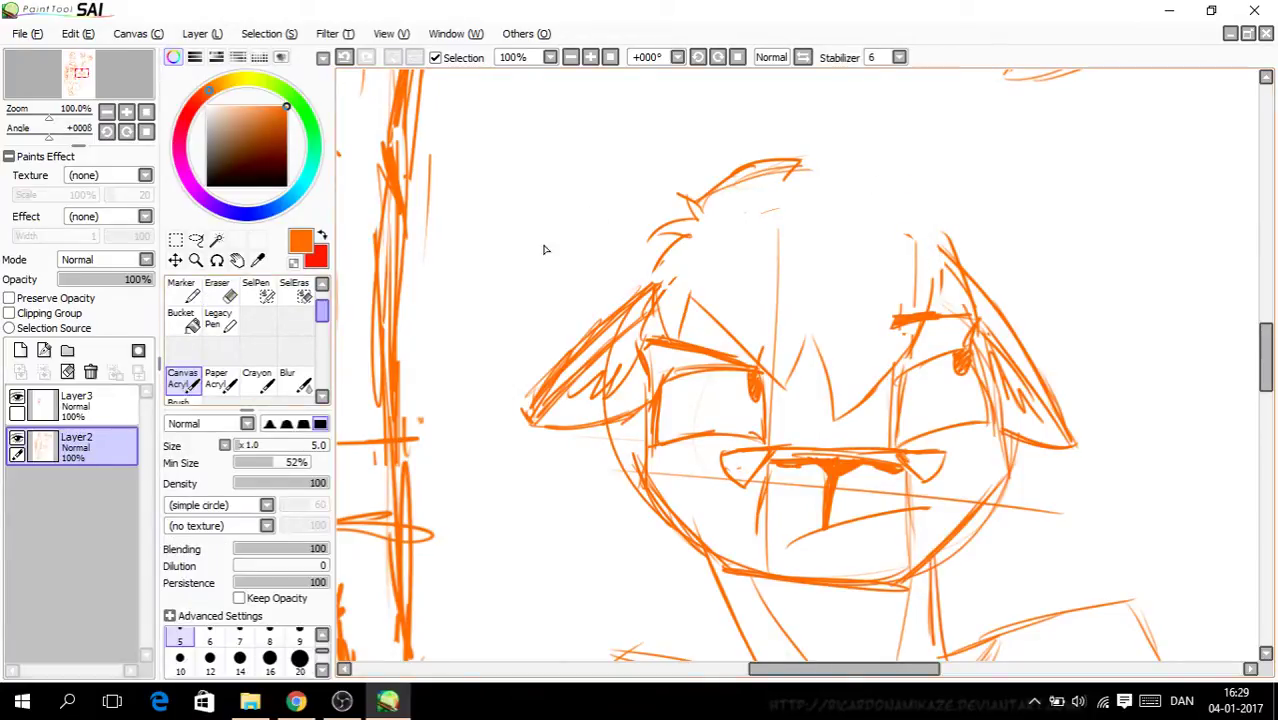
mouse_move(807, 165)
left_mouse_down()
mouse_move(888, 166)
mouse_move(857, 178)
mouse_move(938, 234)
mouse_move(944, 296)
left_mouse_up()
mouse_move(882, 234)
left_mouse_down()
mouse_move(934, 297)
mouse_move(906, 364)
left_mouse_up()
left_click_drag(808, 313, 838, 400)
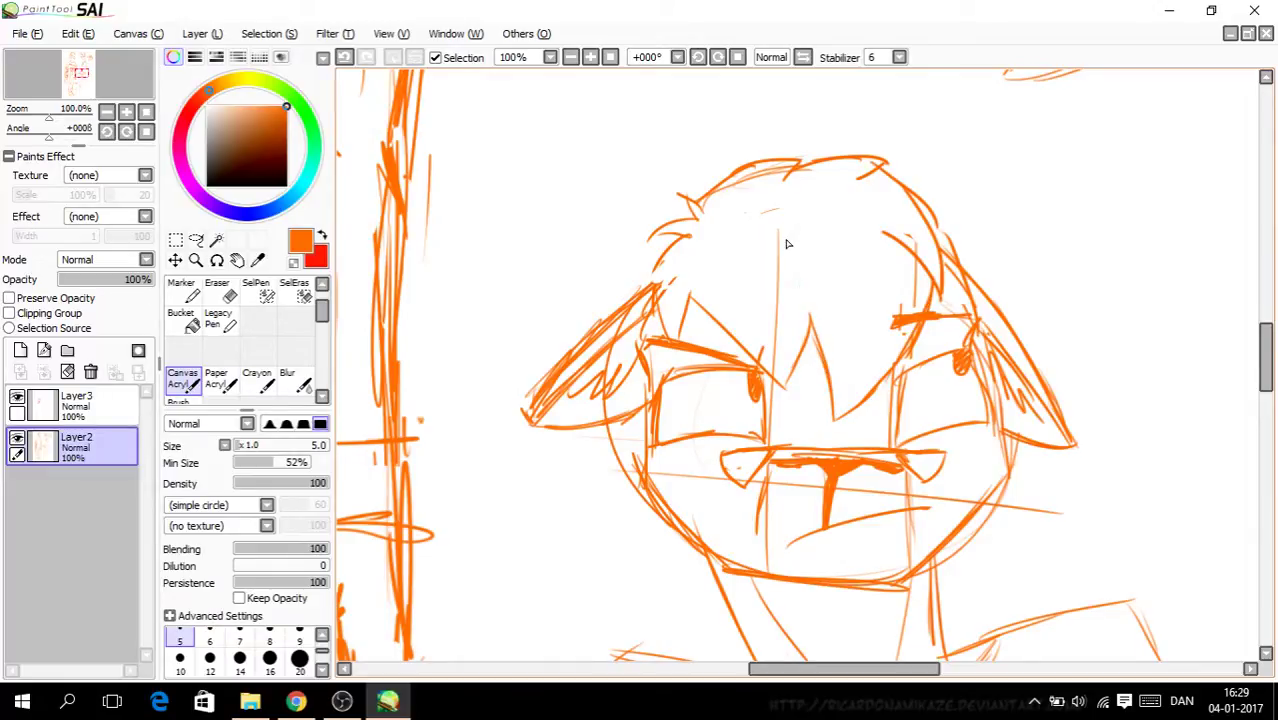
left_click_drag(856, 349, 849, 436)
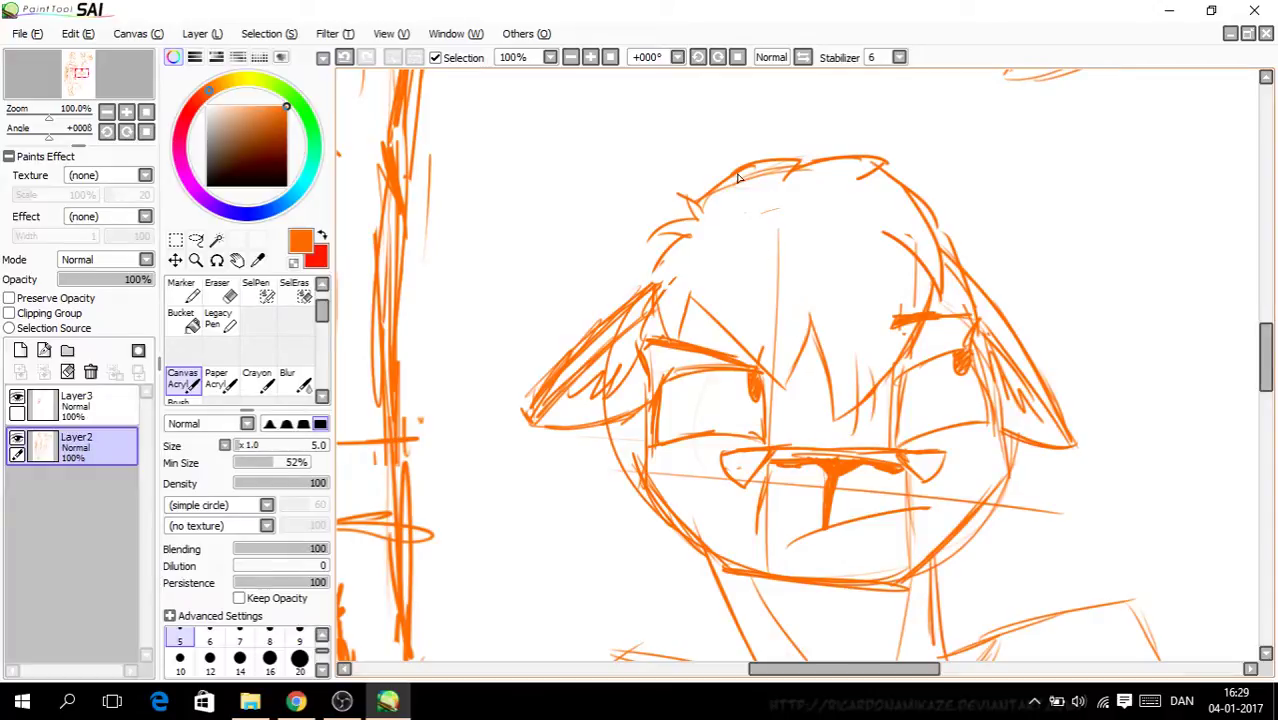
Step: Add loose tufts on the crown and curved strands inside the hair following the direction of the bangs
left_click_drag(728, 176, 763, 143)
mouse_move(776, 208)
left_mouse_down()
mouse_move(865, 235)
mouse_move(806, 224)
mouse_move(866, 318)
left_mouse_up()
mouse_move(779, 233)
left_mouse_down()
mouse_move(749, 249)
mouse_move(802, 302)
left_mouse_up()
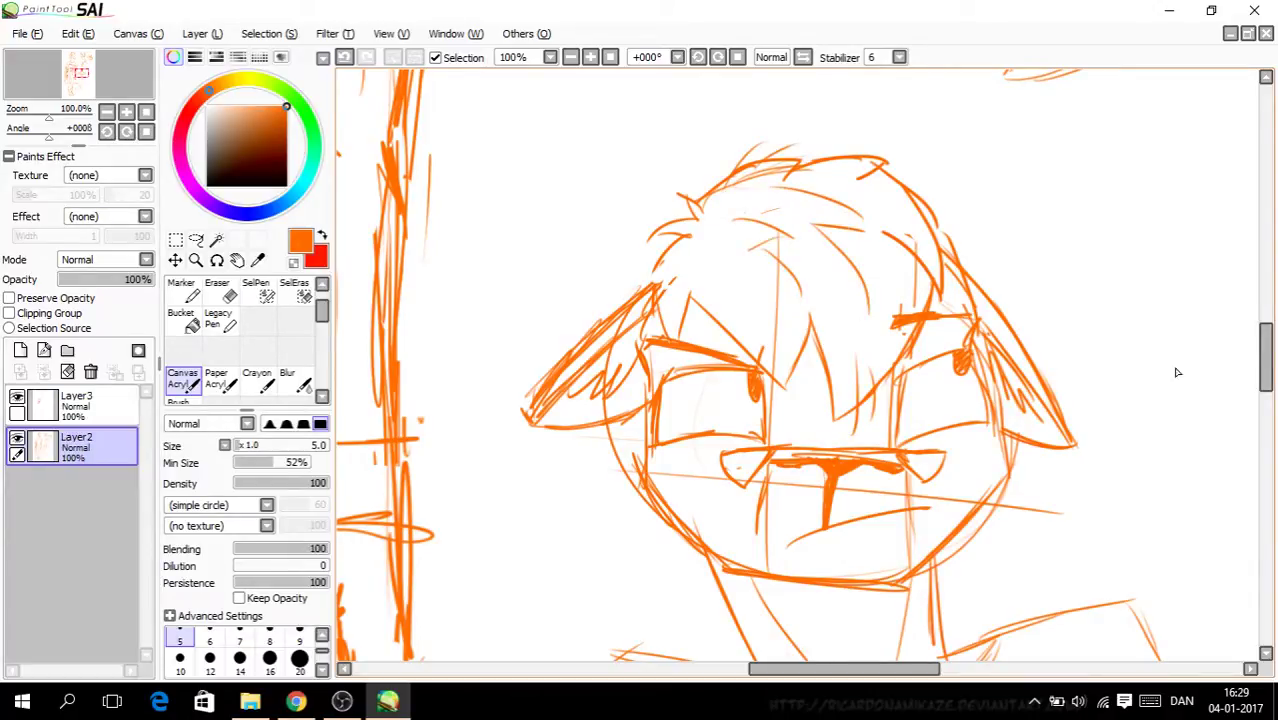
Step: Add a small pointed fur tuft beneath the left side of the jaw and thicken the contours of both cheeks
left_click_drag(1265, 370, 1265, 384)
mouse_move(682, 405)
left_mouse_down()
mouse_move(687, 463)
mouse_move(696, 446)
mouse_move(733, 481)
left_mouse_up()
left_click_drag(912, 452, 992, 354)
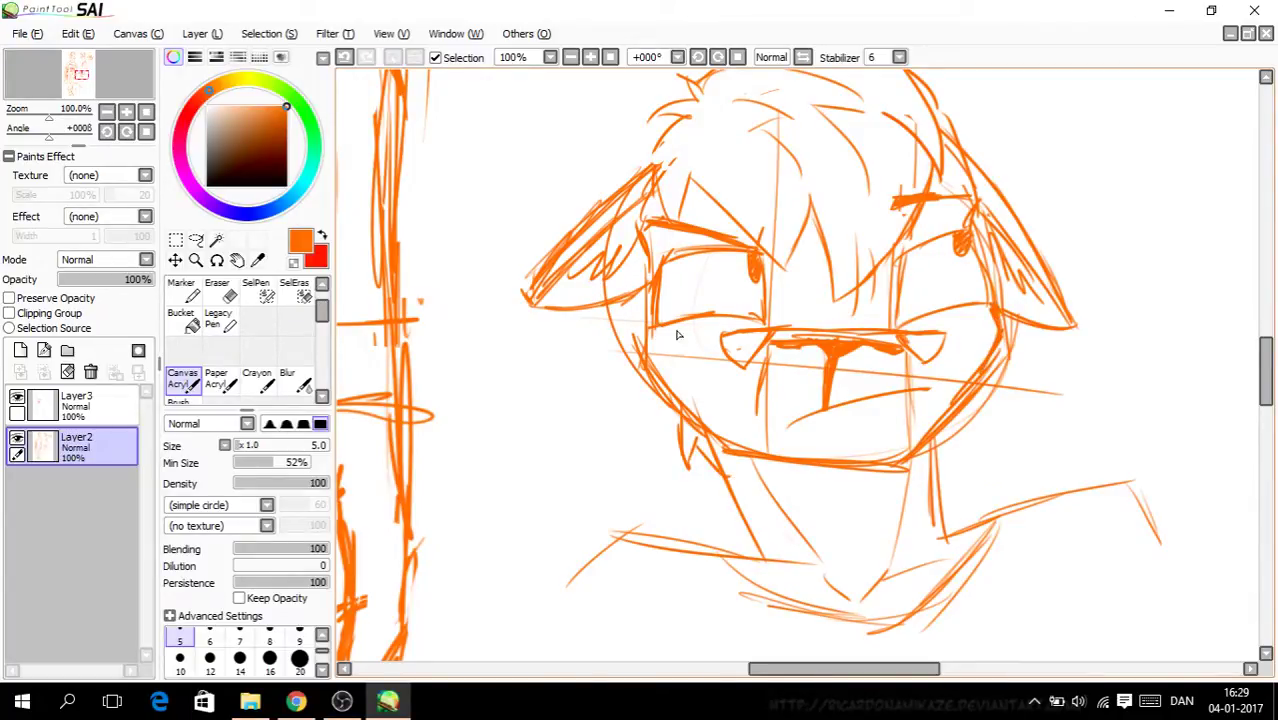
left_click_drag(649, 348, 686, 414)
Step: Erase the piece of the slanted facial guideline just outside the right side of the jaw on the drooping-ear head
left_click(218, 290)
left_click_drag(1000, 362, 948, 453)
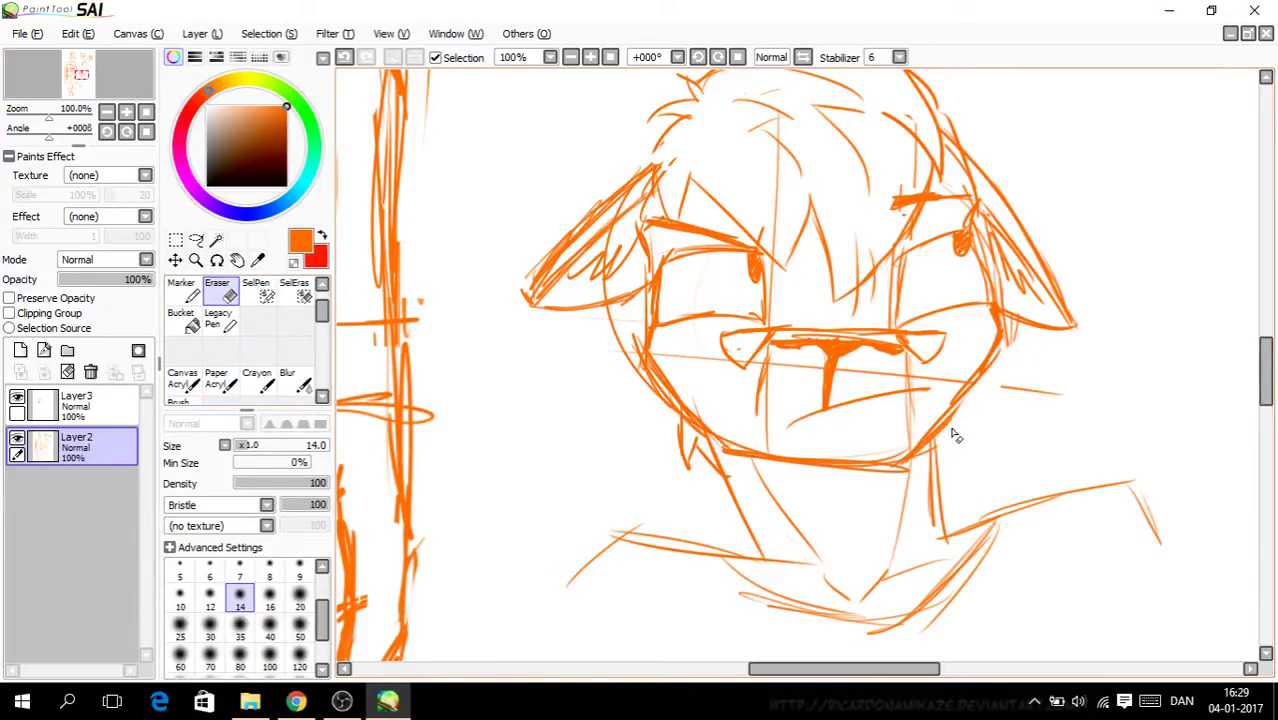
left_click(183, 379)
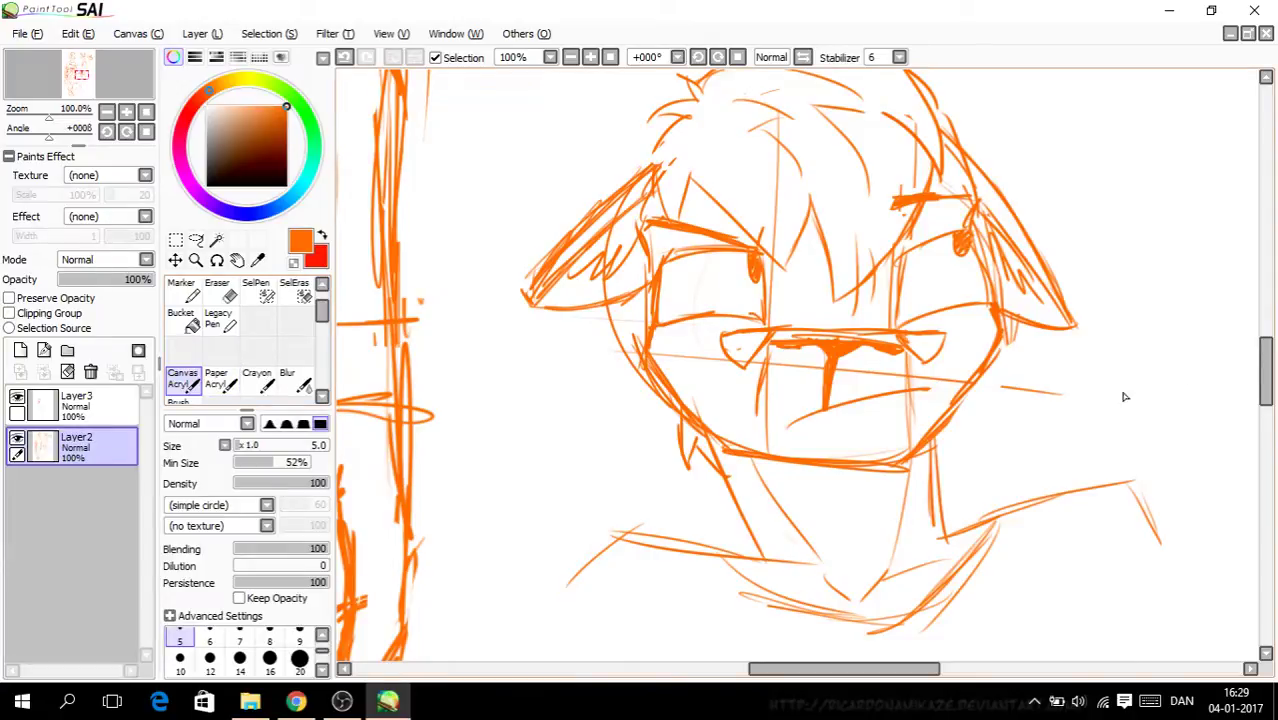
Step: Thicken the left eyebrow, square off its outer end, and add a lid crease stroke above the left eye
scroll(1262, 358, "up", 1)
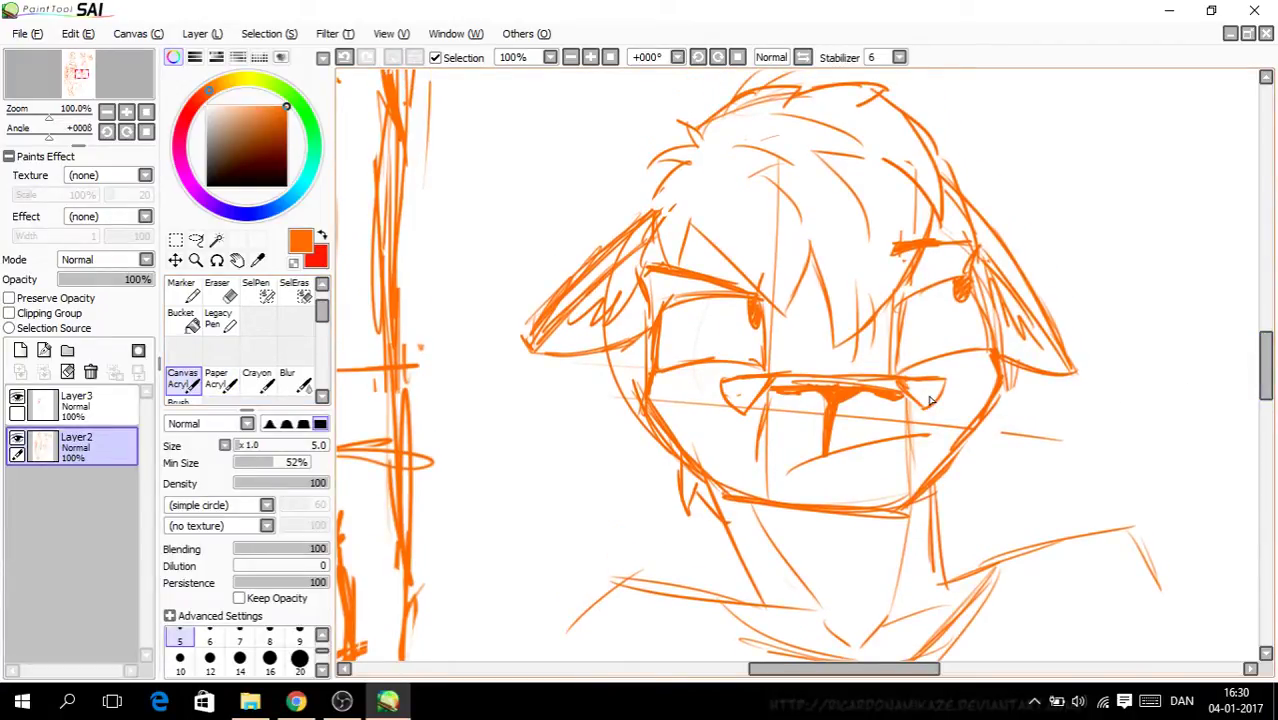
scroll(781, 373, "up", 1)
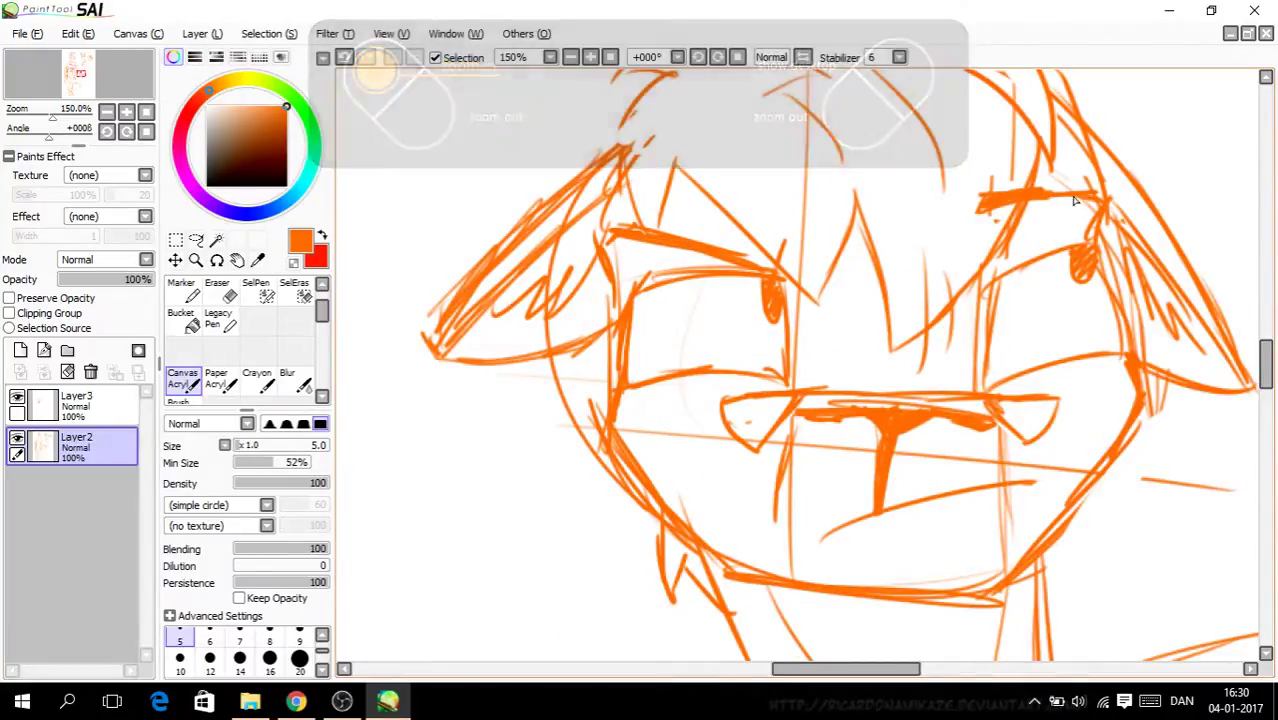
scroll(956, 226, "up", 1)
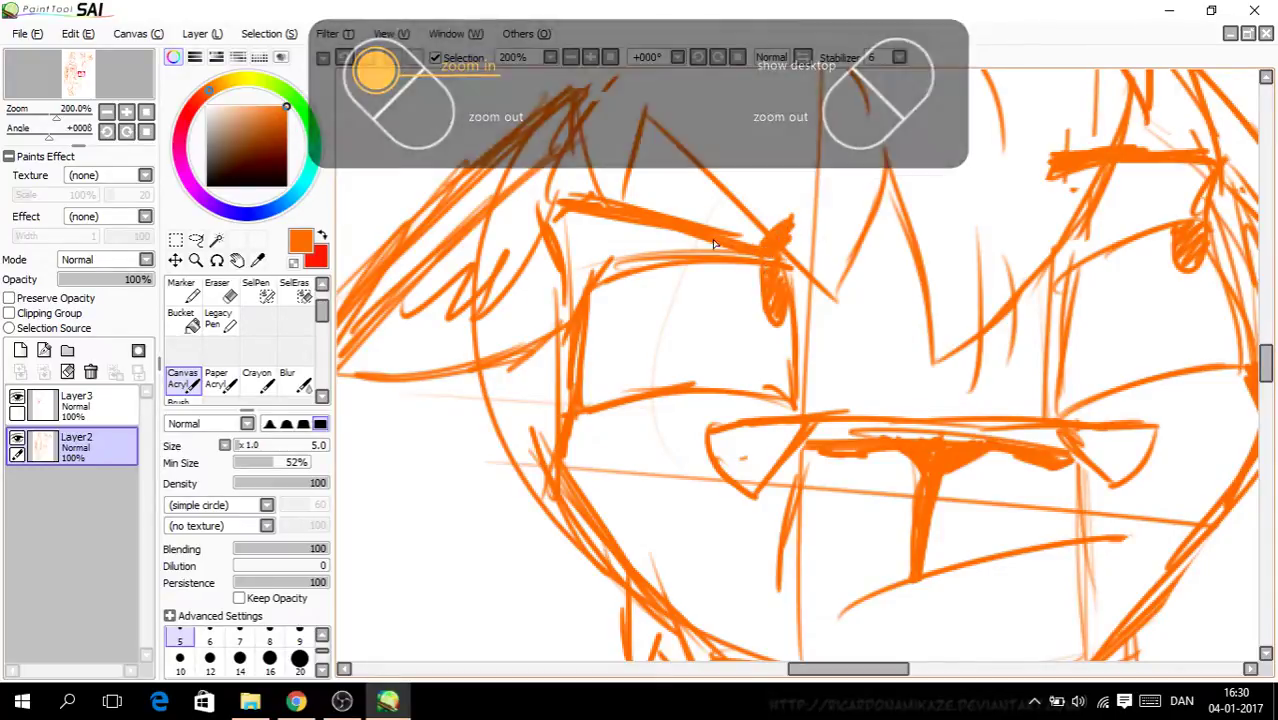
scroll(736, 320, "down", 3)
scroll(734, 335, "up", 2)
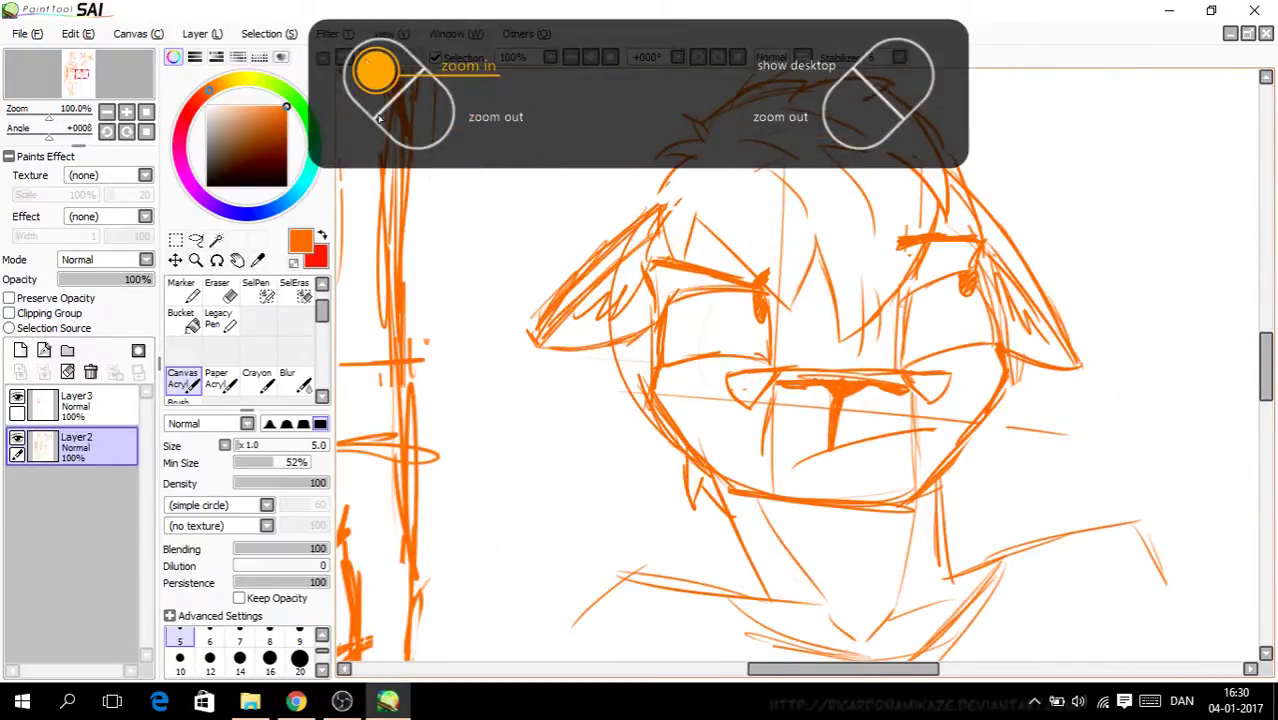
scroll(917, 343, "up", 1)
scroll(917, 343, "up", 1)
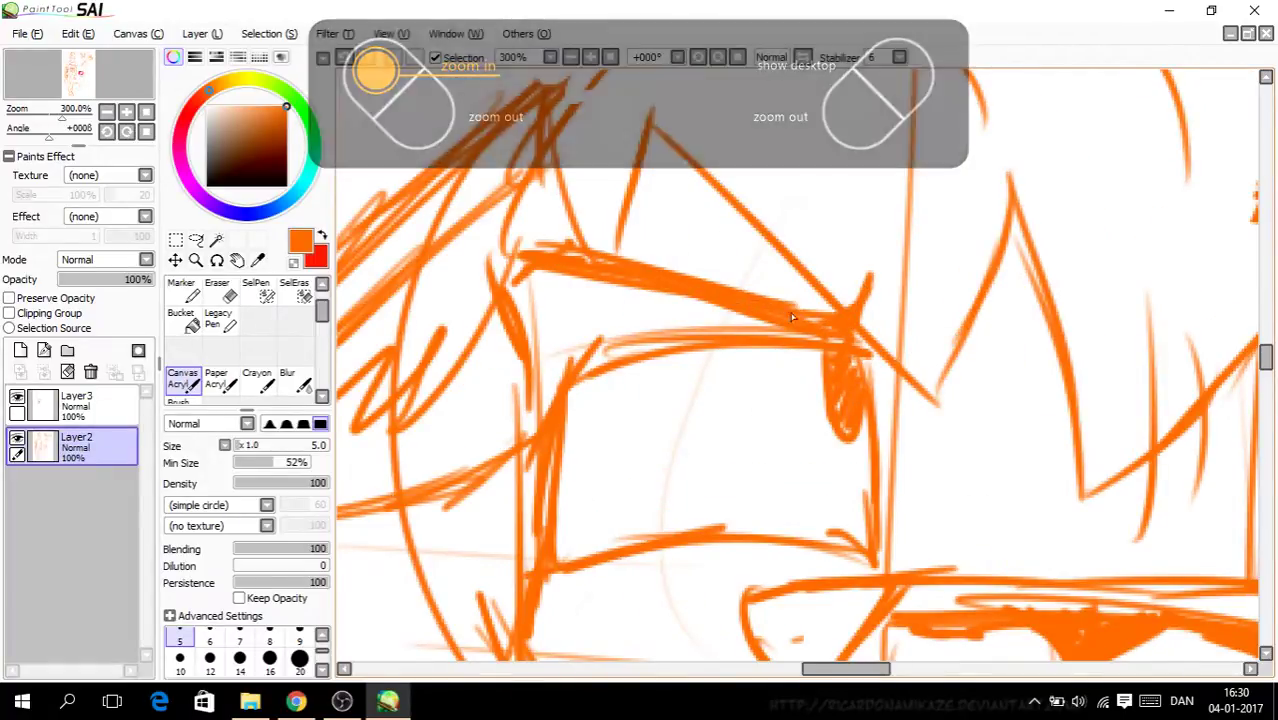
mouse_move(509, 292)
left_mouse_down()
mouse_move(512, 265)
mouse_move(605, 268)
left_mouse_up()
left_click_drag(600, 364, 748, 326)
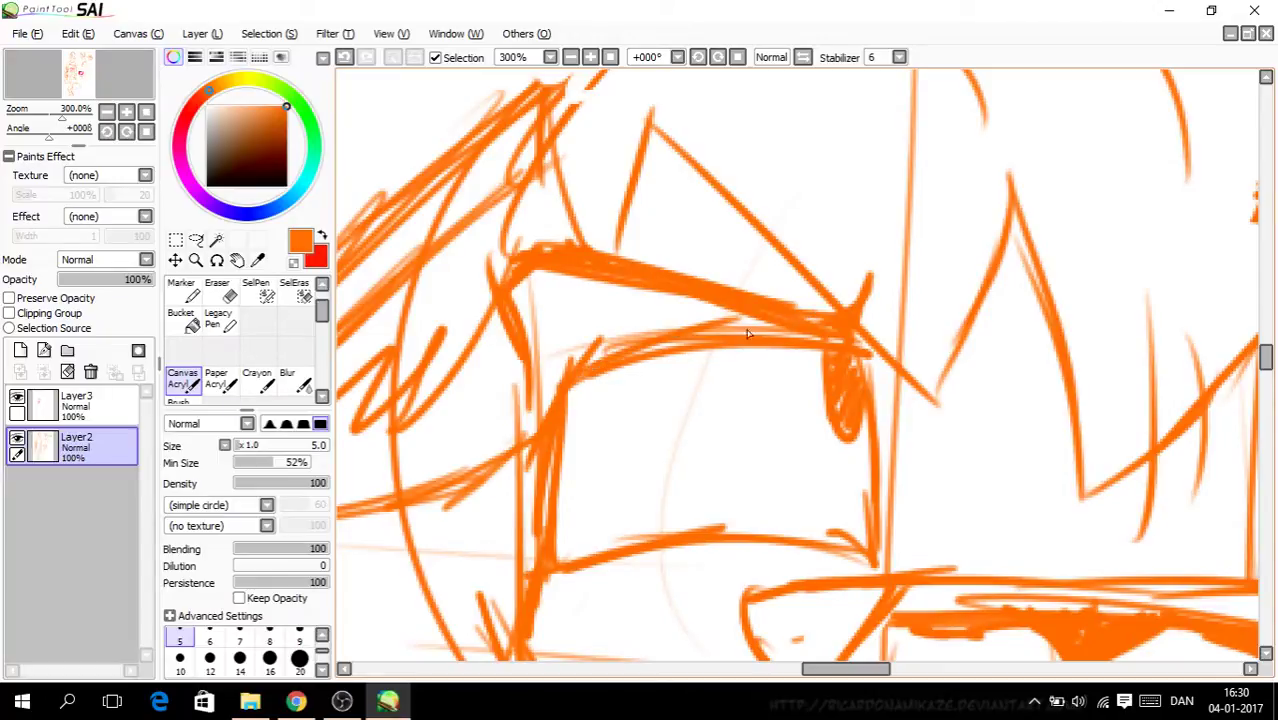
Step: Erase the pointed shapes at both ends of the nose line and redraw them as small rounded half-ovals
scroll(750, 368, "down", 4)
key("e")
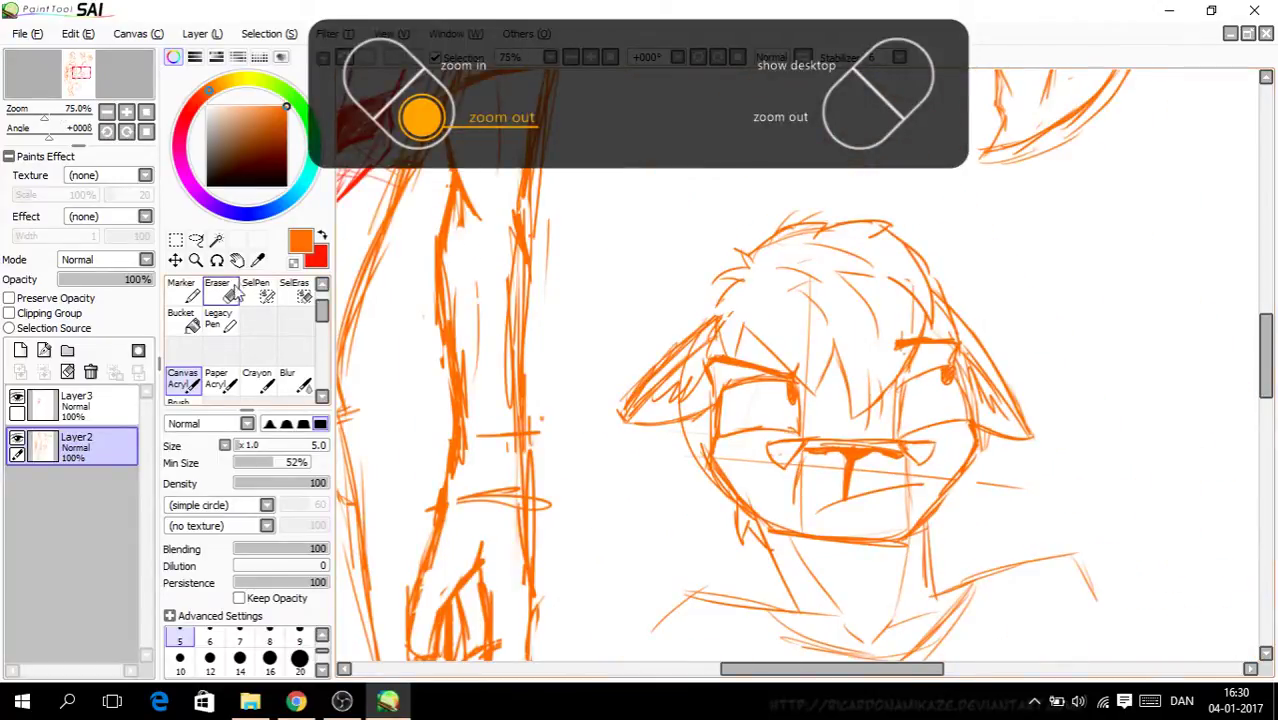
scroll(790, 495, "up", 4)
mouse_move(800, 518)
left_mouse_down()
mouse_move(805, 485)
mouse_move(735, 472)
left_mouse_up()
left_click_drag(822, 672, 876, 672)
mouse_move(798, 499)
left_mouse_down()
mouse_move(767, 467)
mouse_move(848, 441)
left_mouse_up()
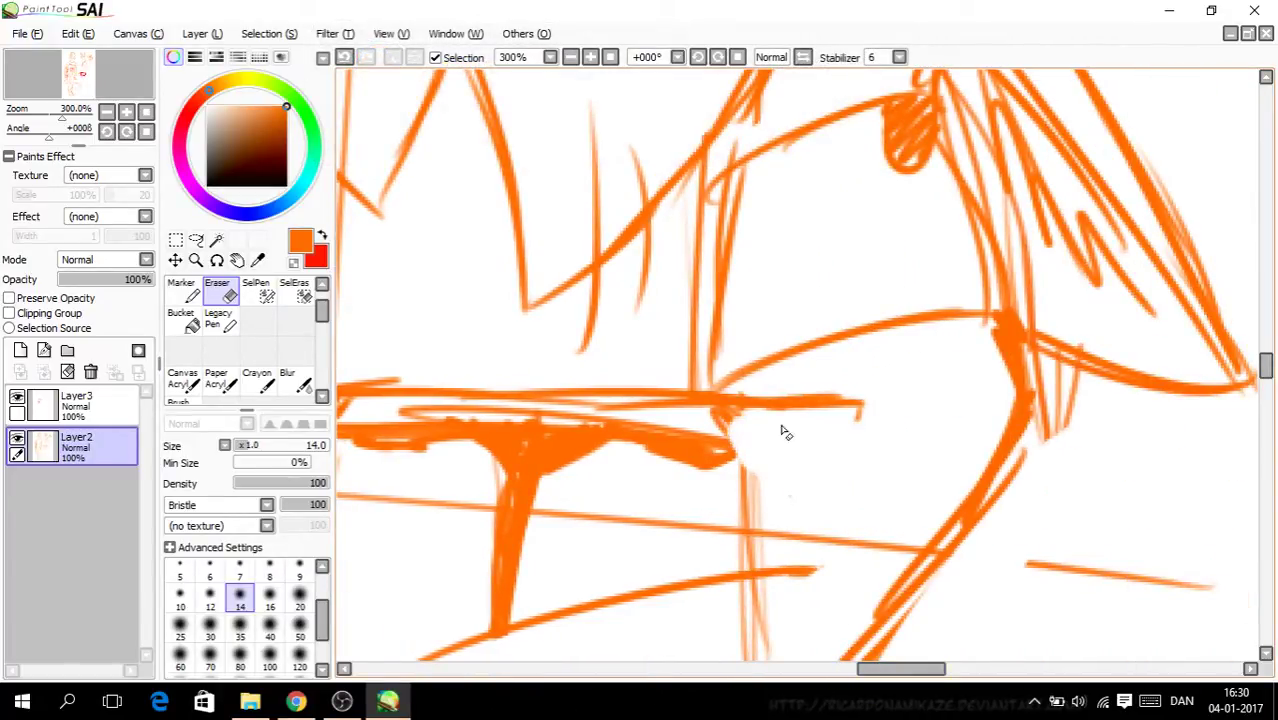
left_click(188, 380)
mouse_move(728, 425)
left_mouse_down()
mouse_move(793, 465)
mouse_move(852, 420)
mouse_move(718, 413)
left_mouse_up()
left_click_drag(912, 669, 866, 669)
mouse_move(802, 432)
left_mouse_down()
mouse_move(737, 462)
mouse_move(666, 408)
mouse_move(742, 462)
left_mouse_up()
Step: Thicken the right and left contours of the neck below the jaw with heavier strokes
key("Page_Down")
key("Page_Down")
key("Page_Down")
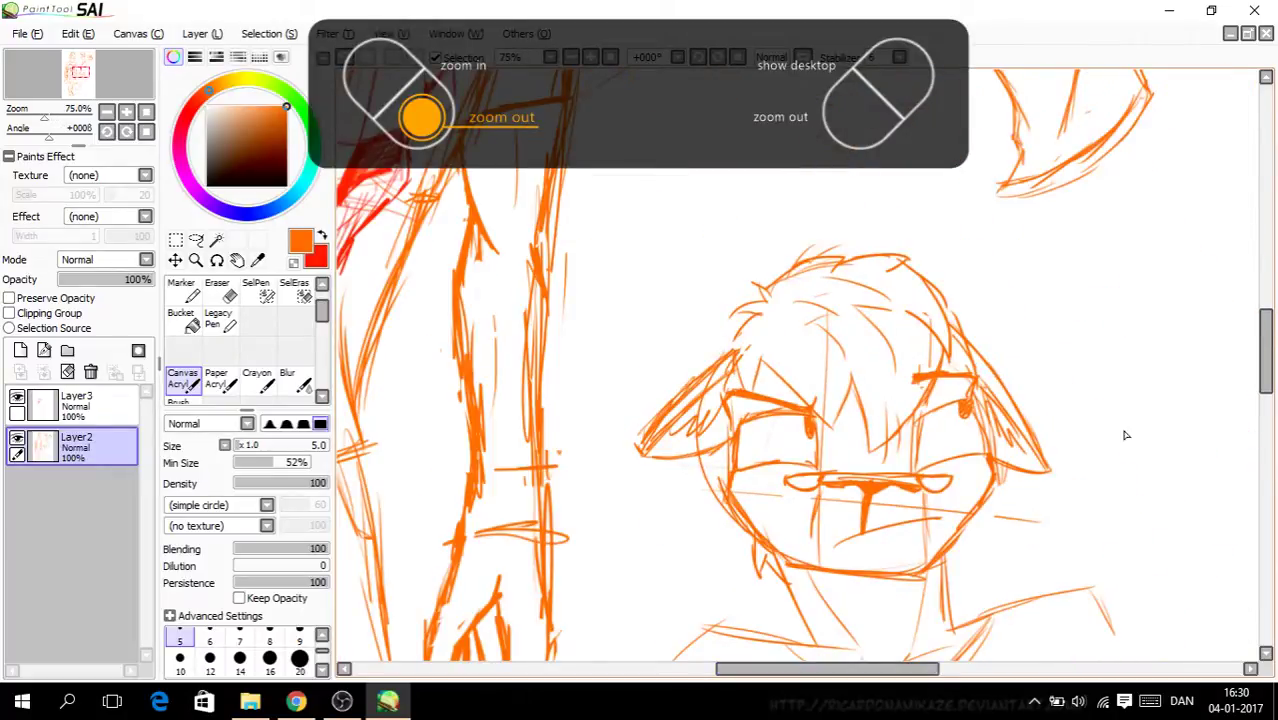
left_click_drag(1260, 376, 1267, 405)
key("Page_Up")
left_click_drag(897, 355, 898, 458)
left_click_drag(888, 362, 889, 383)
left_click_drag(676, 397, 712, 466)
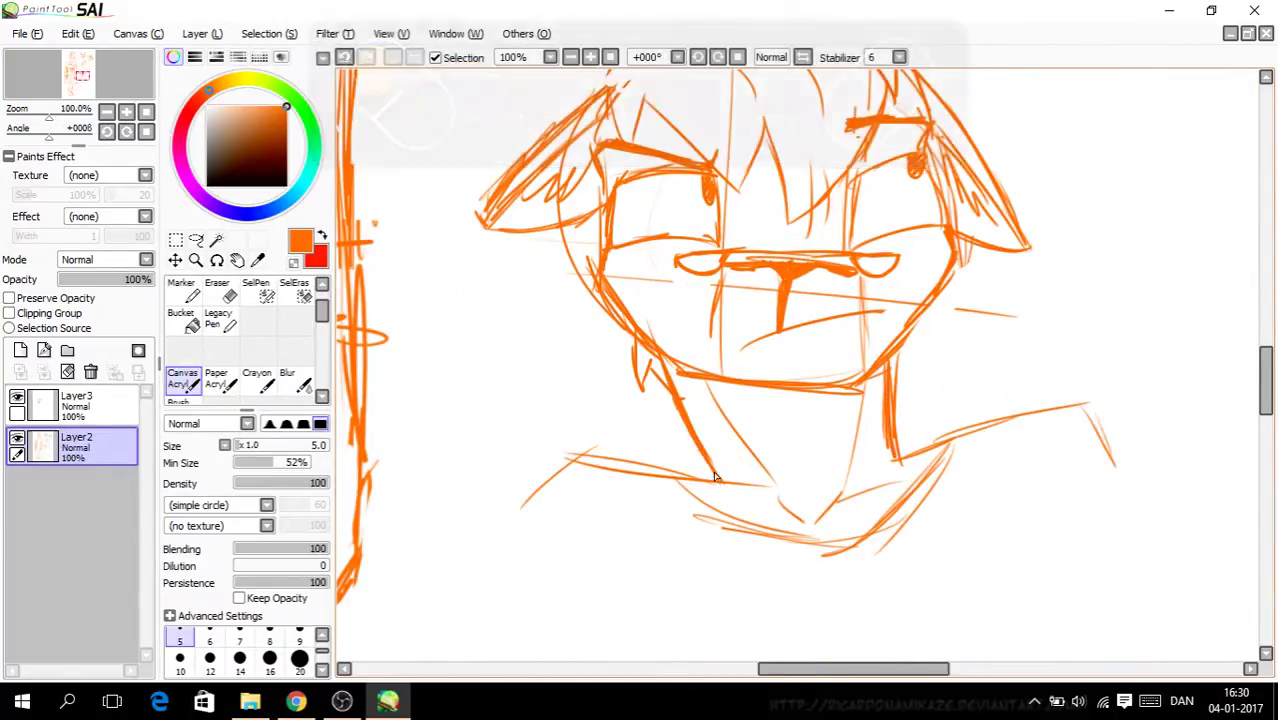
Step: Draw short slanted lines from both sides of the neck to the shoulders and erase the old contour ends inside the collar
key("Page_Up")
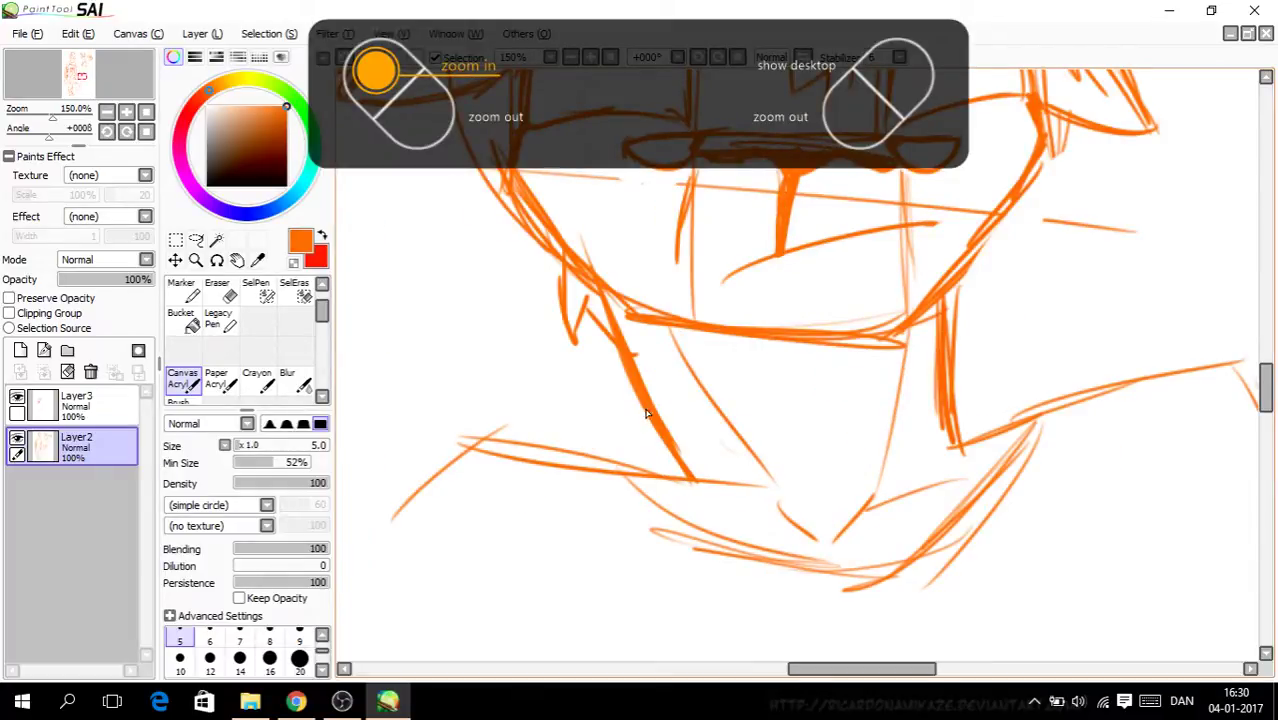
left_click_drag(650, 415, 619, 470)
left_click_drag(931, 392, 1050, 413)
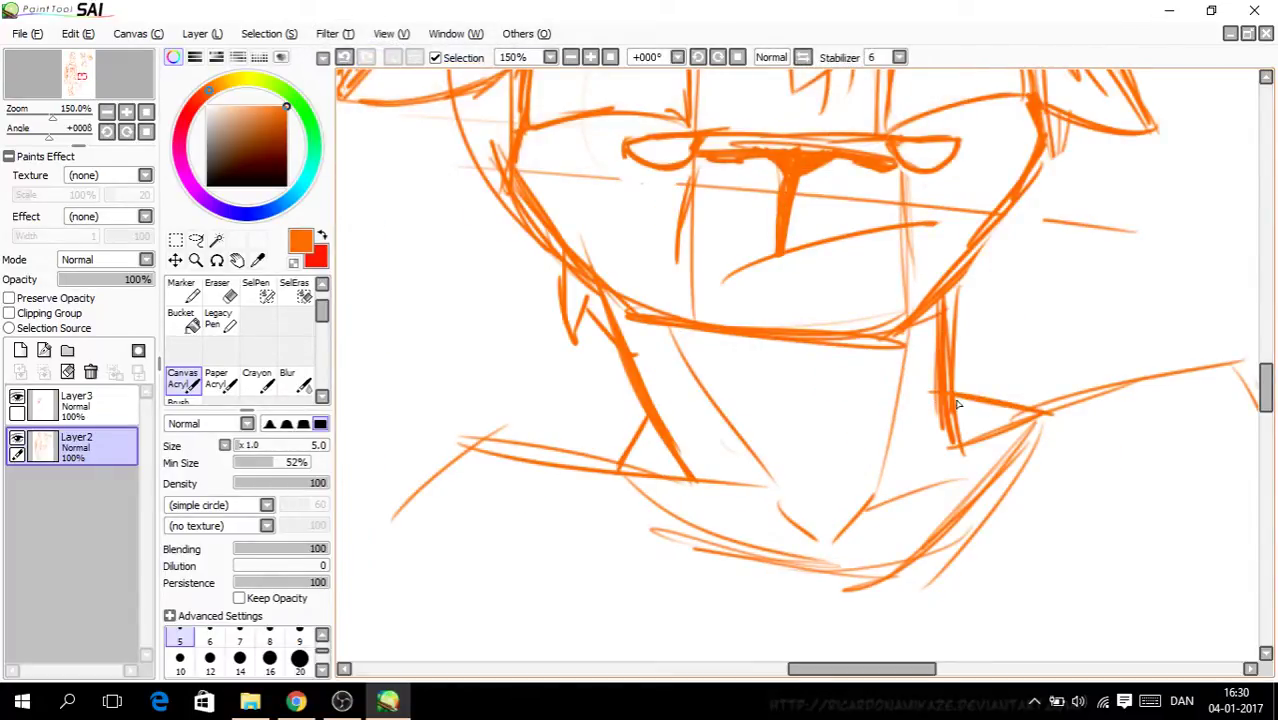
key("e")
mouse_move(932, 442)
left_mouse_down()
mouse_move(1034, 428)
mouse_move(943, 436)
mouse_move(993, 424)
left_mouse_up()
mouse_move(695, 477)
left_mouse_down()
mouse_move(668, 479)
mouse_move(655, 456)
mouse_move(690, 451)
mouse_move(755, 494)
left_mouse_up()
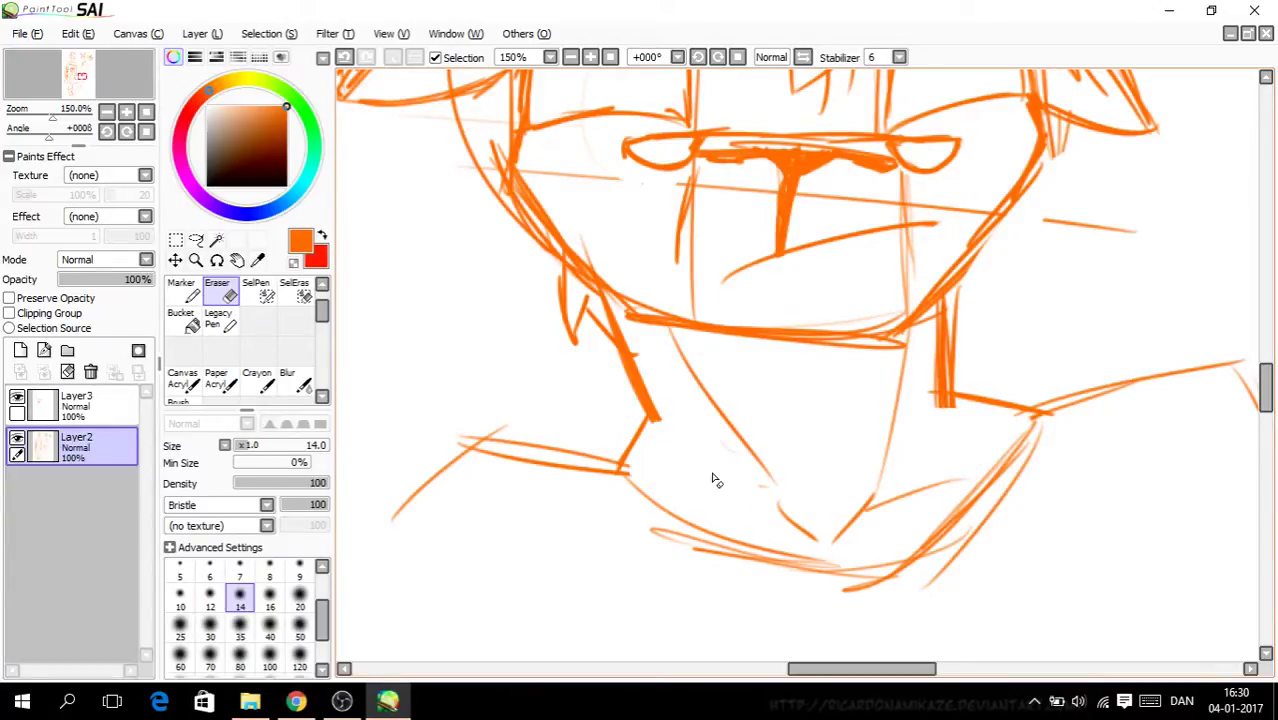
Step: Redraw the collar edge at the neck's left base and reinforce both shoulder lines with firmer strokes
left_click(184, 379)
mouse_move(1046, 413)
left_mouse_down()
mouse_move(952, 470)
mouse_move(1048, 411)
left_mouse_up()
mouse_move(752, 498)
left_mouse_down()
mouse_move(619, 491)
mouse_move(474, 438)
left_mouse_up()
mouse_move(550, 455)
left_mouse_down()
mouse_move(470, 436)
mouse_move(404, 508)
left_mouse_up()
left_click_drag(468, 448, 417, 505)
left_click_drag(882, 669, 911, 669)
mouse_move(864, 410)
left_mouse_down()
mouse_move(1058, 368)
mouse_move(1086, 444)
left_mouse_up()
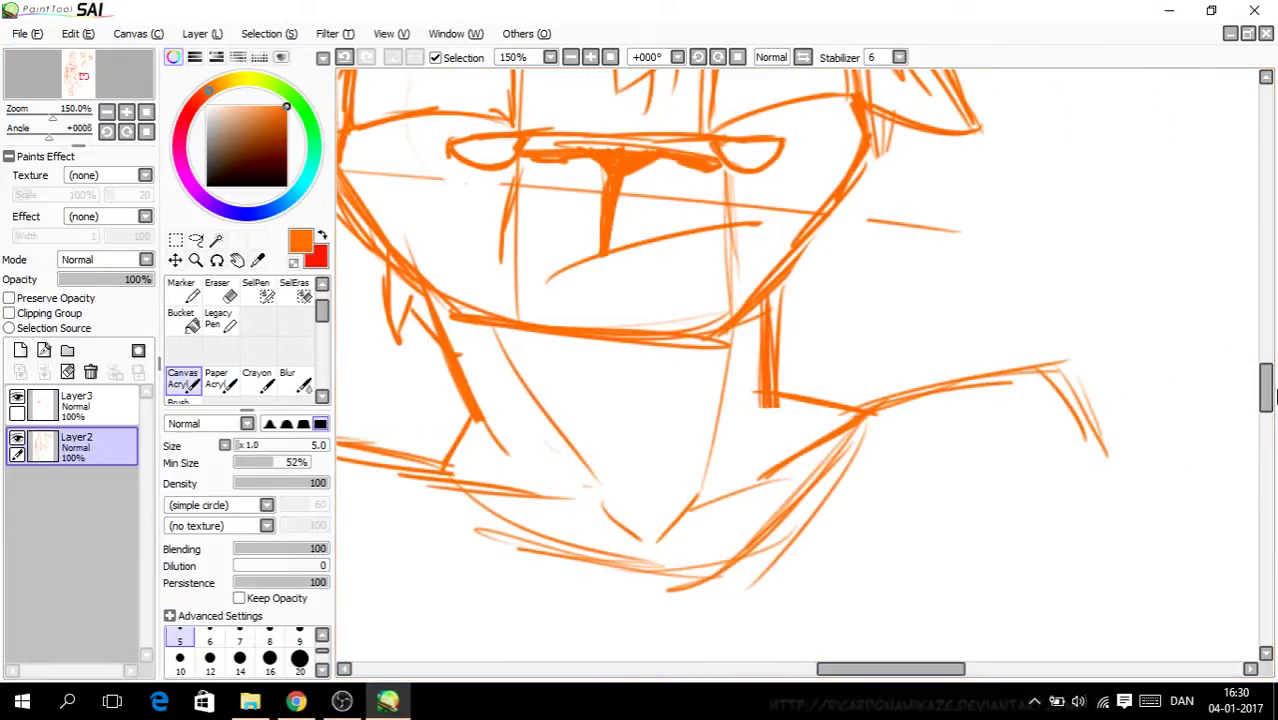
Step: Go over the curved shirt neckline with heavier strokes from the right shoulder around to the left
left_click_drag(1266, 388, 1266, 407)
left_click_drag(841, 245, 665, 390)
mouse_move(782, 340)
left_mouse_down()
mouse_move(590, 382)
mouse_move(420, 294)
left_mouse_up()
mouse_move(526, 334)
left_mouse_down()
mouse_move(410, 266)
mouse_move(560, 354)
left_mouse_up()
key("ctrl+minus")
key("ctrl+minus")
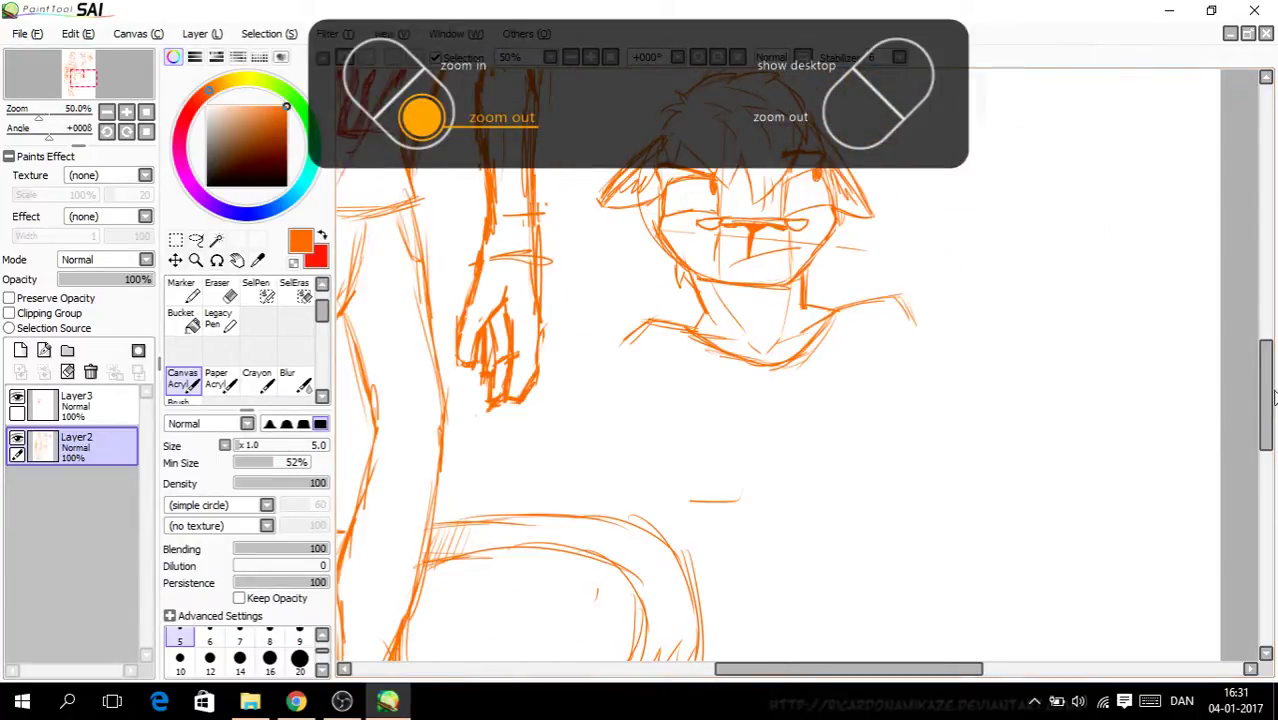
Step: Erase the leftover guideline segment to the right of the face, then return to the Canvas Acrylic brush
left_click_drag(1272, 424, 1270, 409)
key("e")
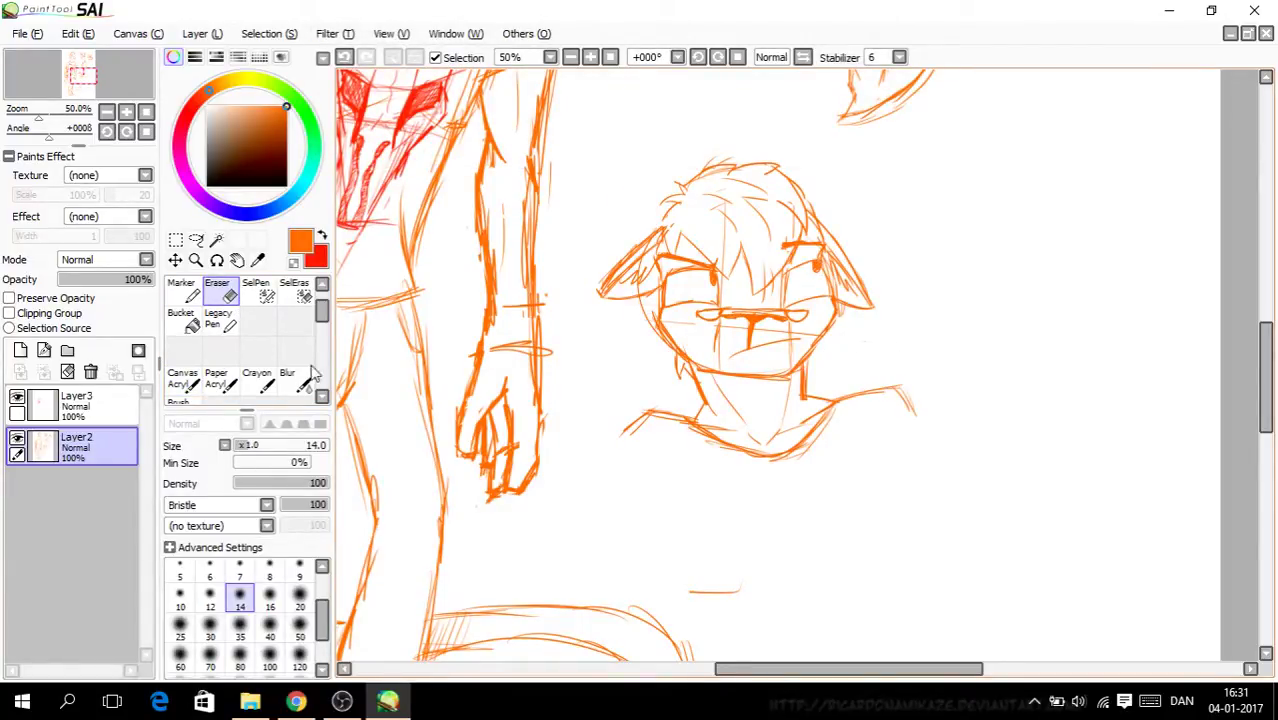
left_click(183, 378)
Step: Review the full character sheet, comparing the new drooping-ear head with the other head sketches and the standing figure
left_click_drag(1264, 370, 1264, 358)
key("ctrl+plus")
scroll(610, 281, "up", 1)
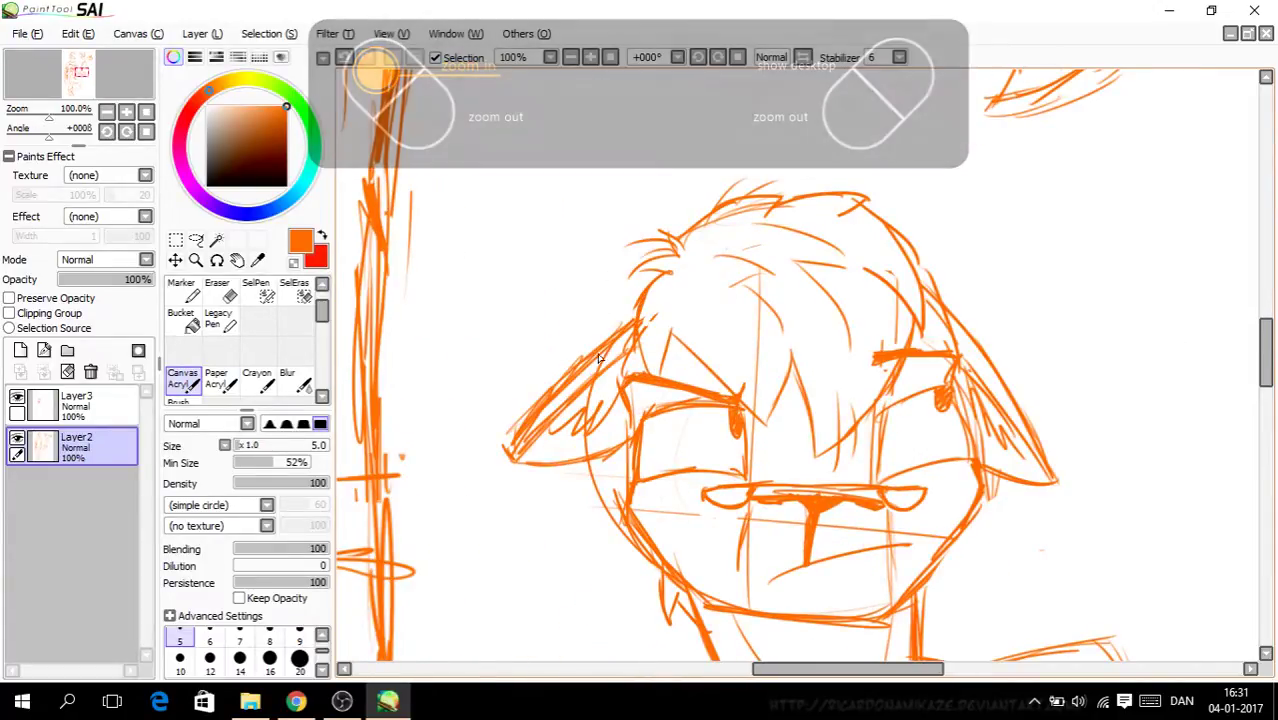
scroll(1000, 540, "down", 4)
left_click_drag(905, 668, 968, 693)
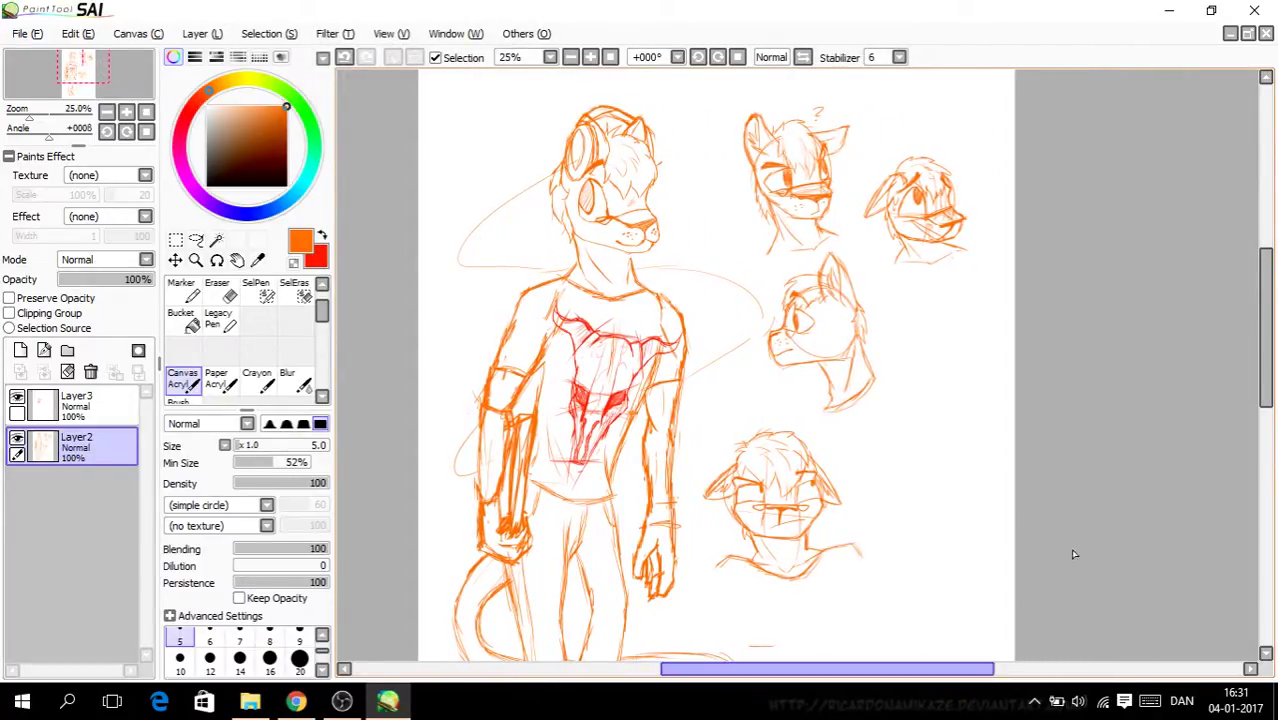
left_click_drag(1272, 390, 1271, 392)
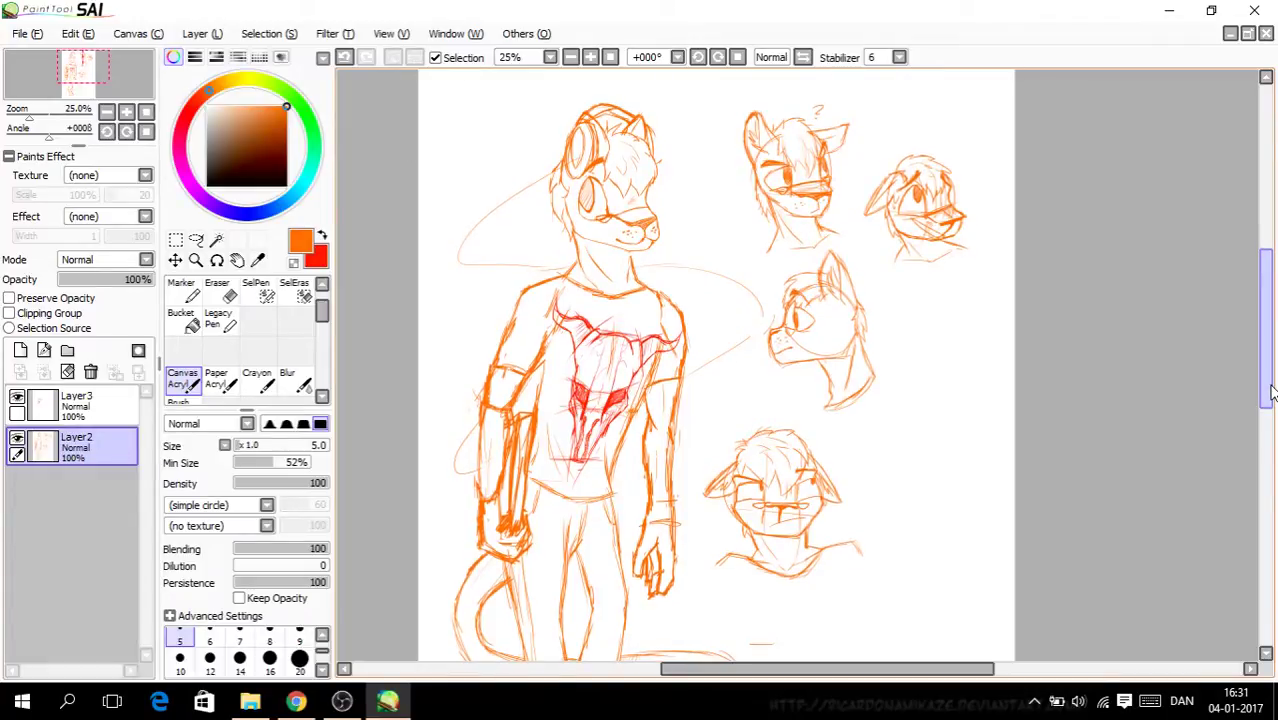
key("Page_Up")
key("Page_Up")
key("Page_Up")
key("Page_Up")
left_click_drag(1270, 340, 1250, 238)
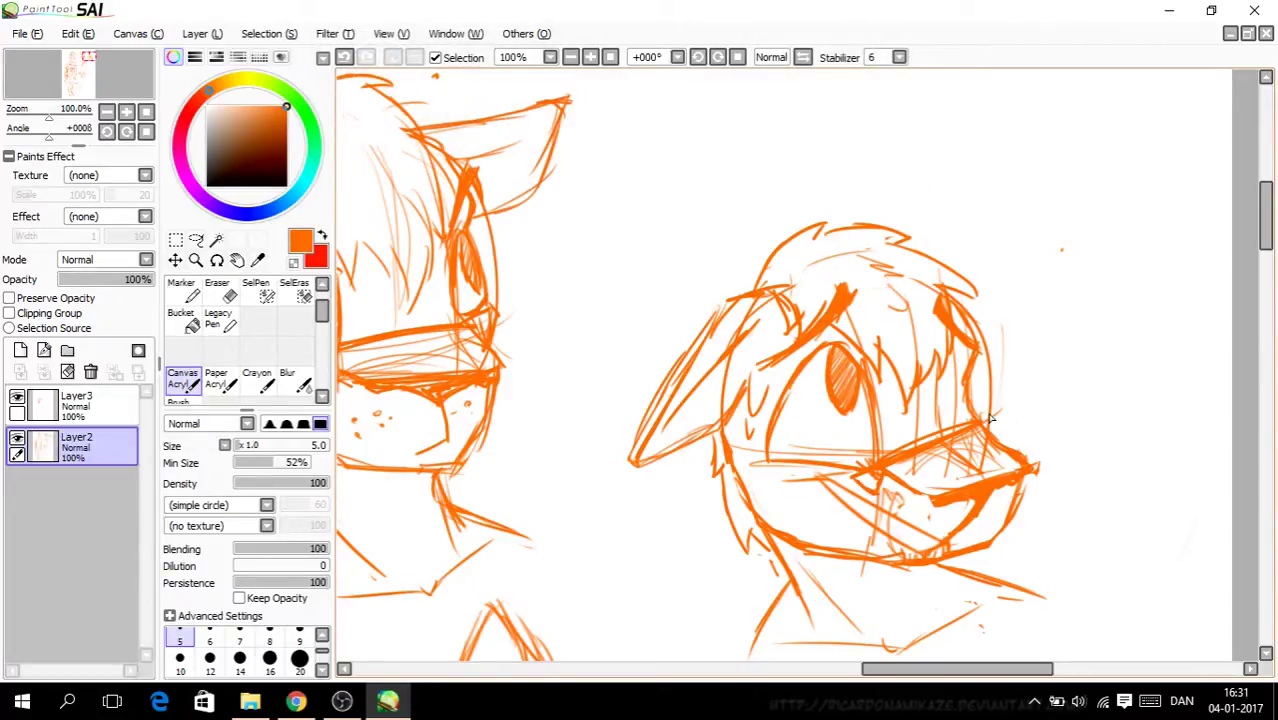
key("ctrl+minus")
key("ctrl+minus")
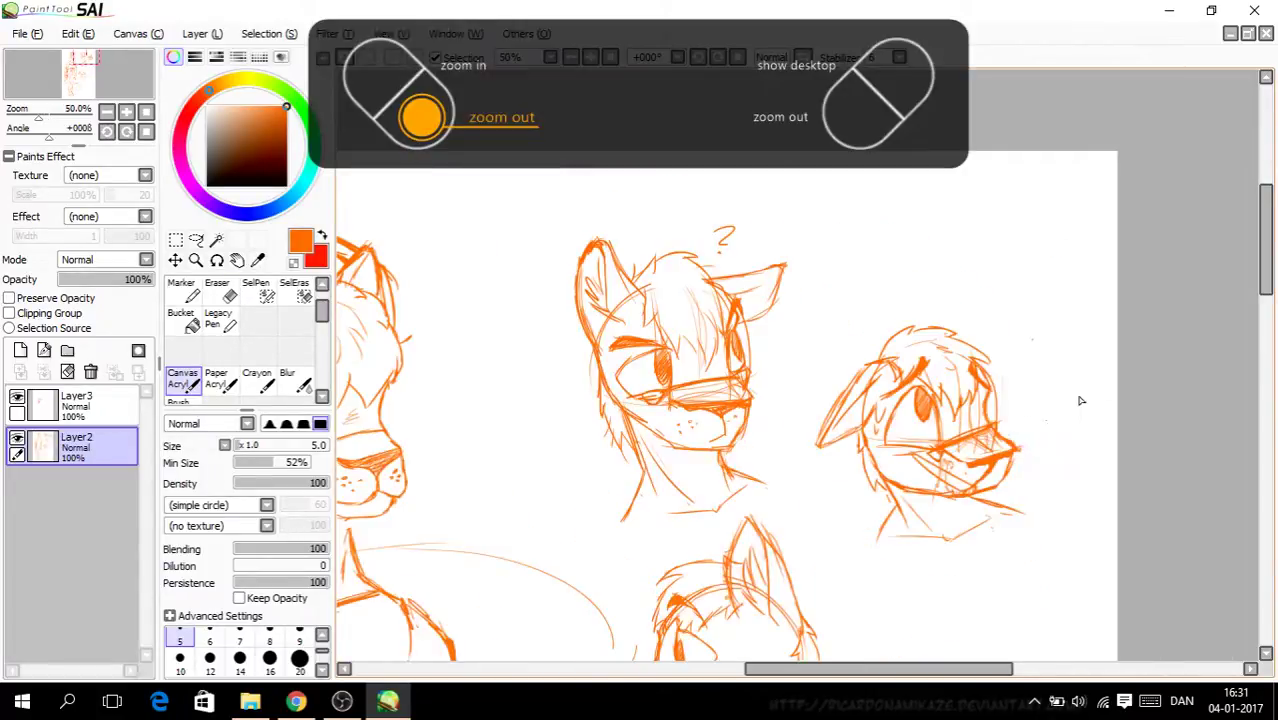
scroll(1257, 320, "down", 5)
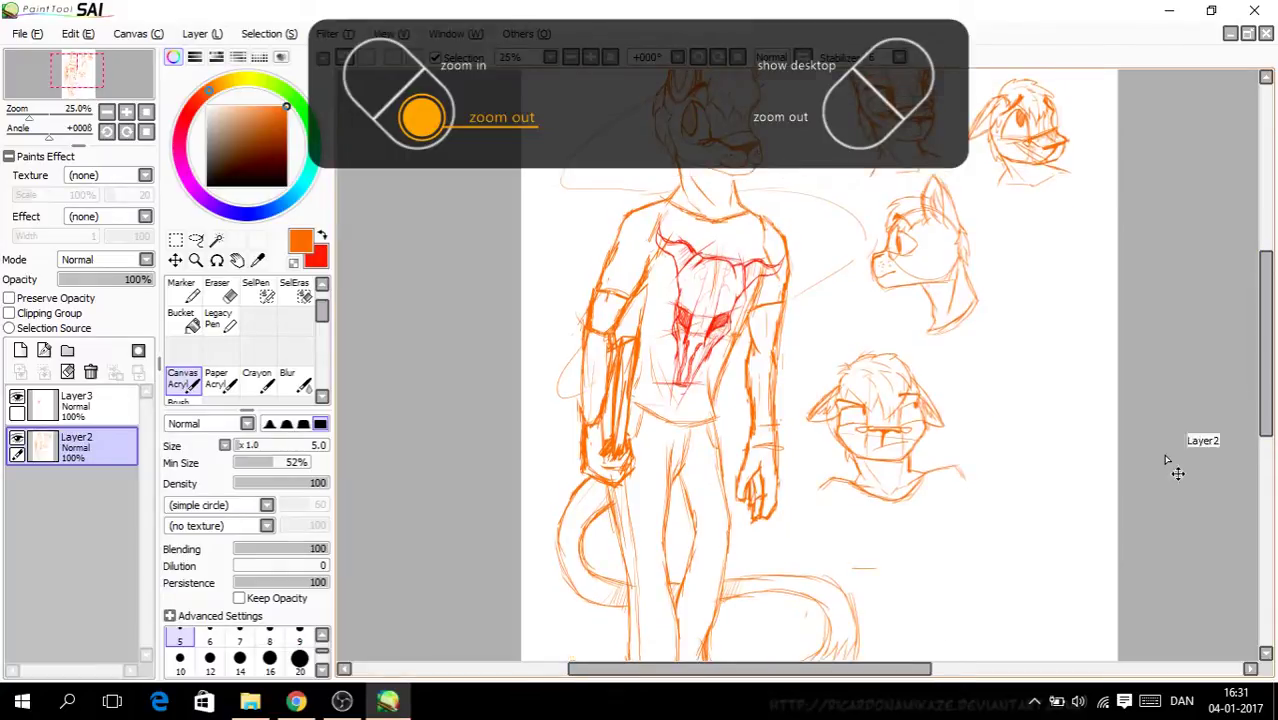
key("ctrl+minus")
left_click_drag(903, 669, 937, 677)
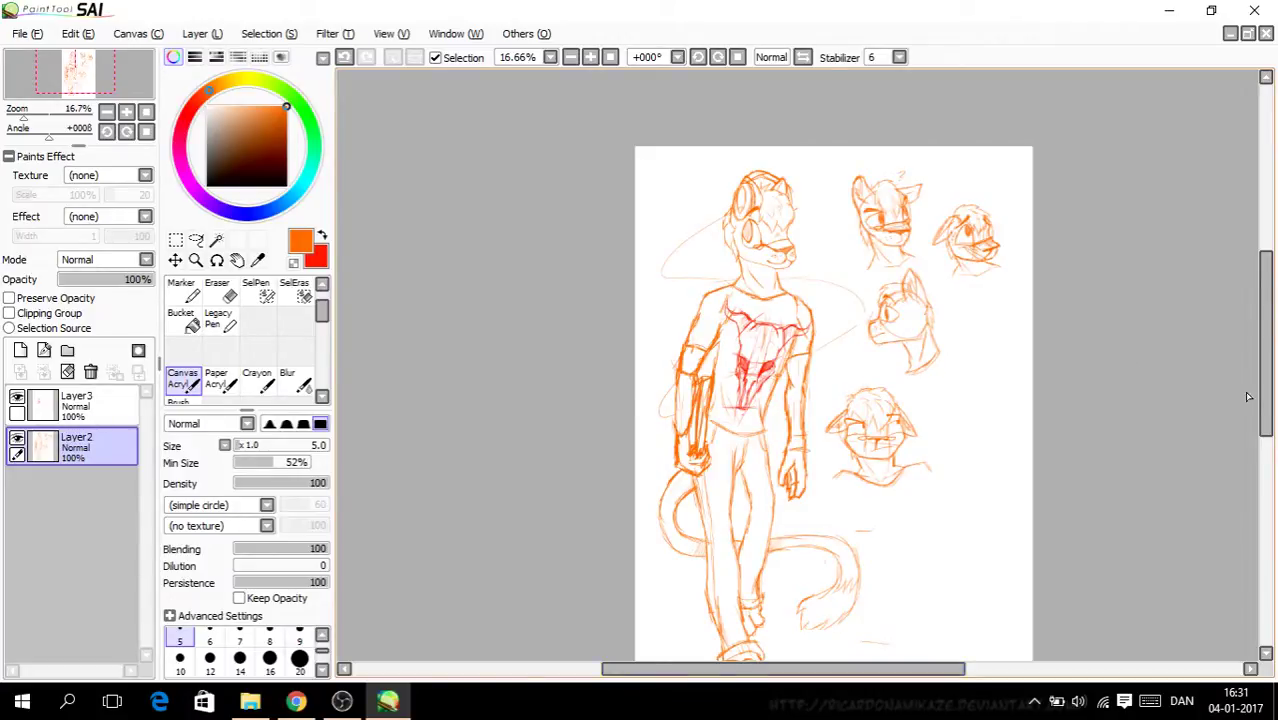
key("Page_Up")
key("Page_Up")
key("Page_Up")
left_click_drag(1266, 385, 1268, 393)
scroll(762, 479, "up", 1)
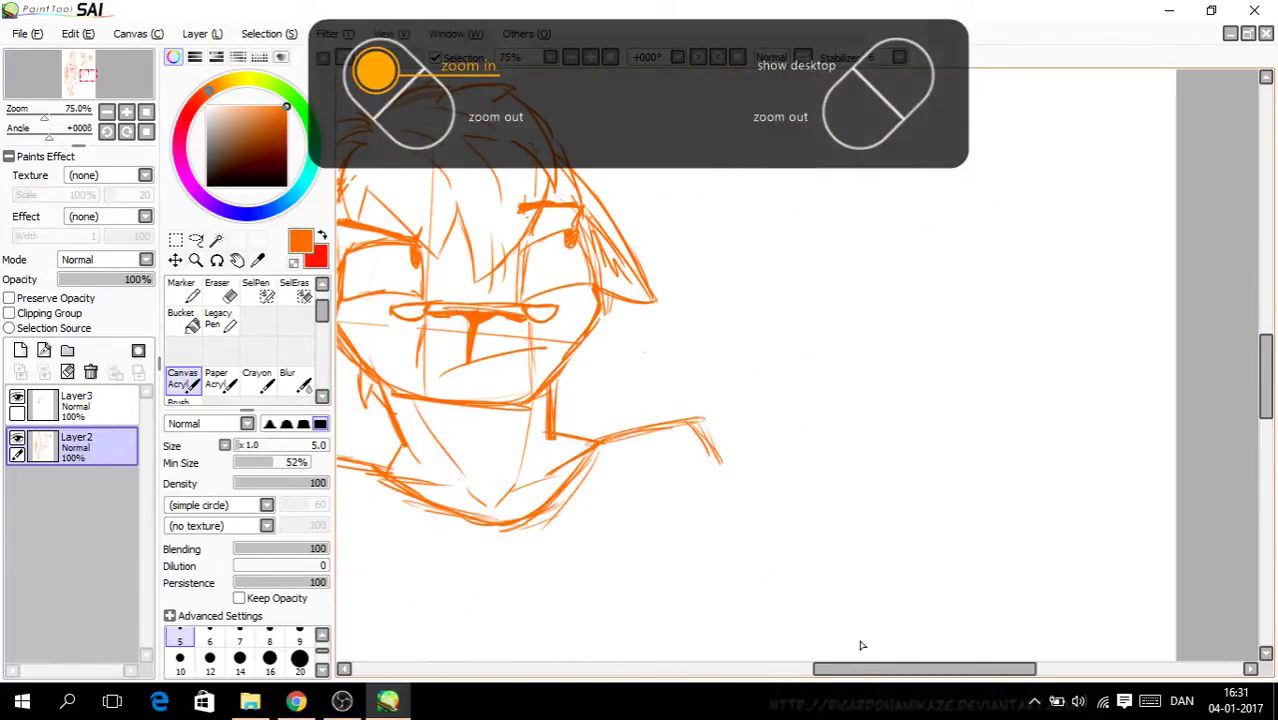
left_click_drag(880, 668, 824, 668)
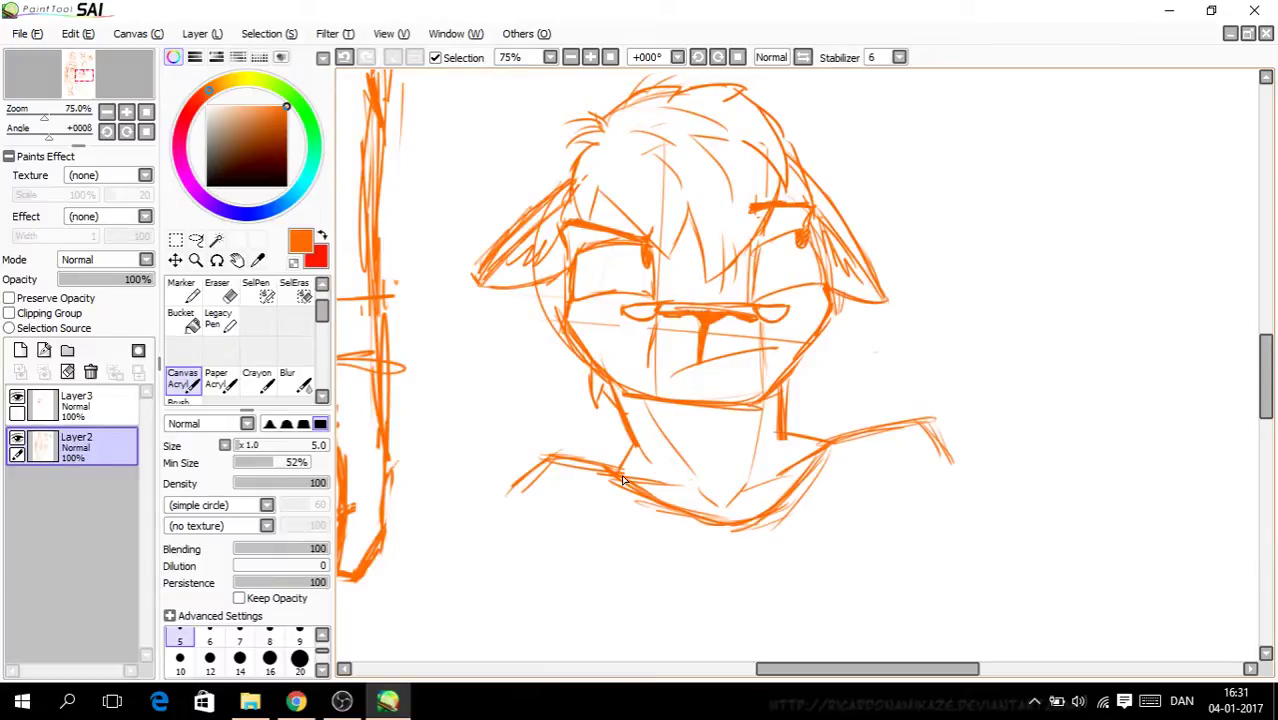
scroll(632, 547, "down", 1)
scroll(632, 547, "down", 3)
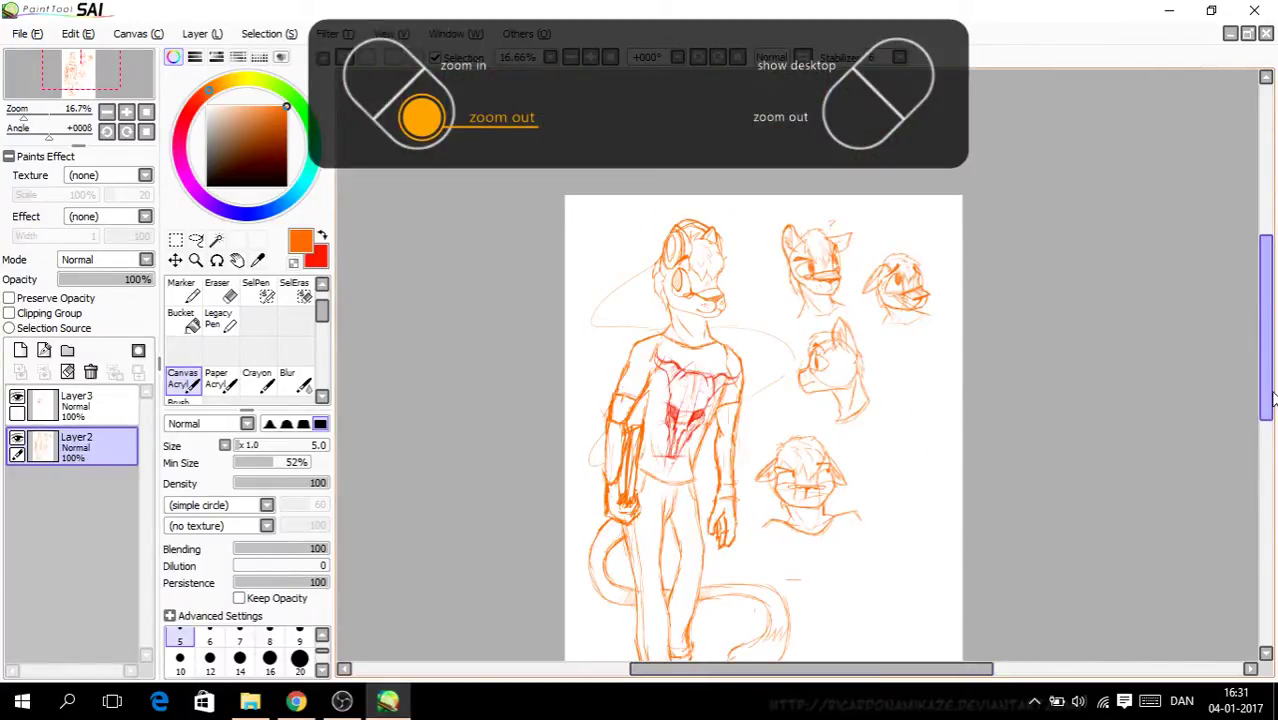
scroll(1266, 418, "down", 2)
scroll(1266, 418, "down", 1)
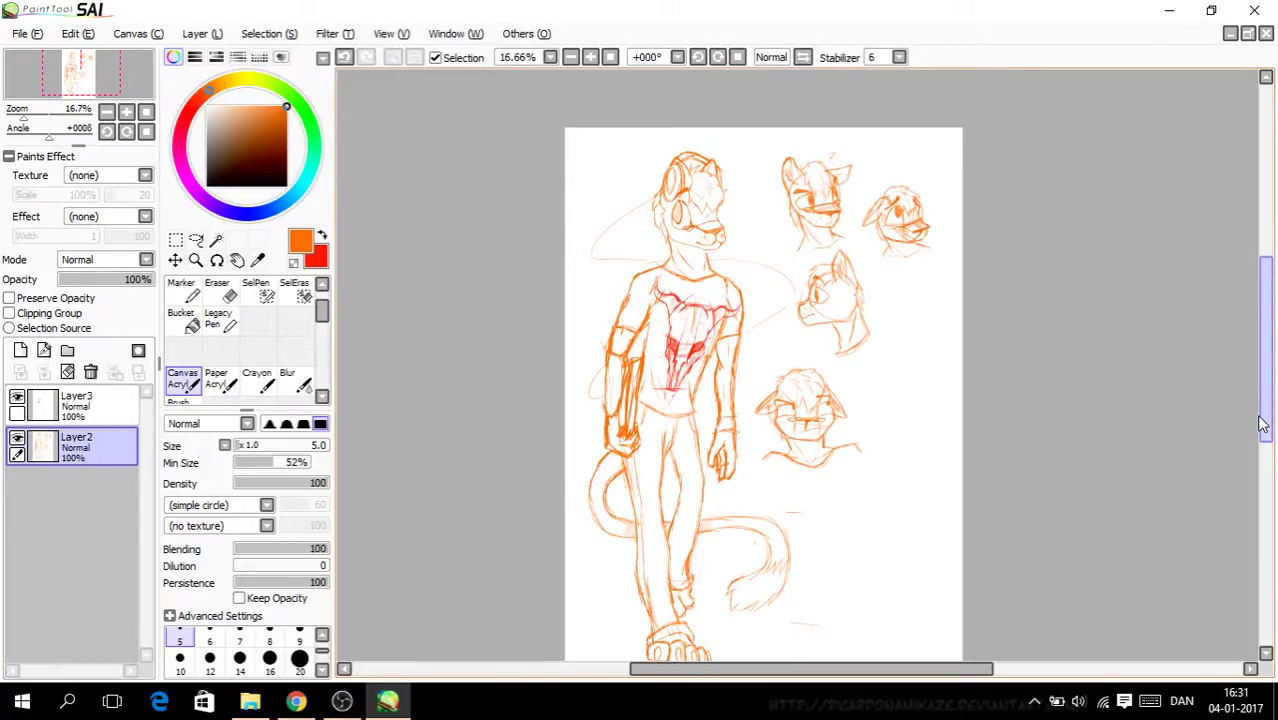
left_click_drag(890, 672, 892, 680)
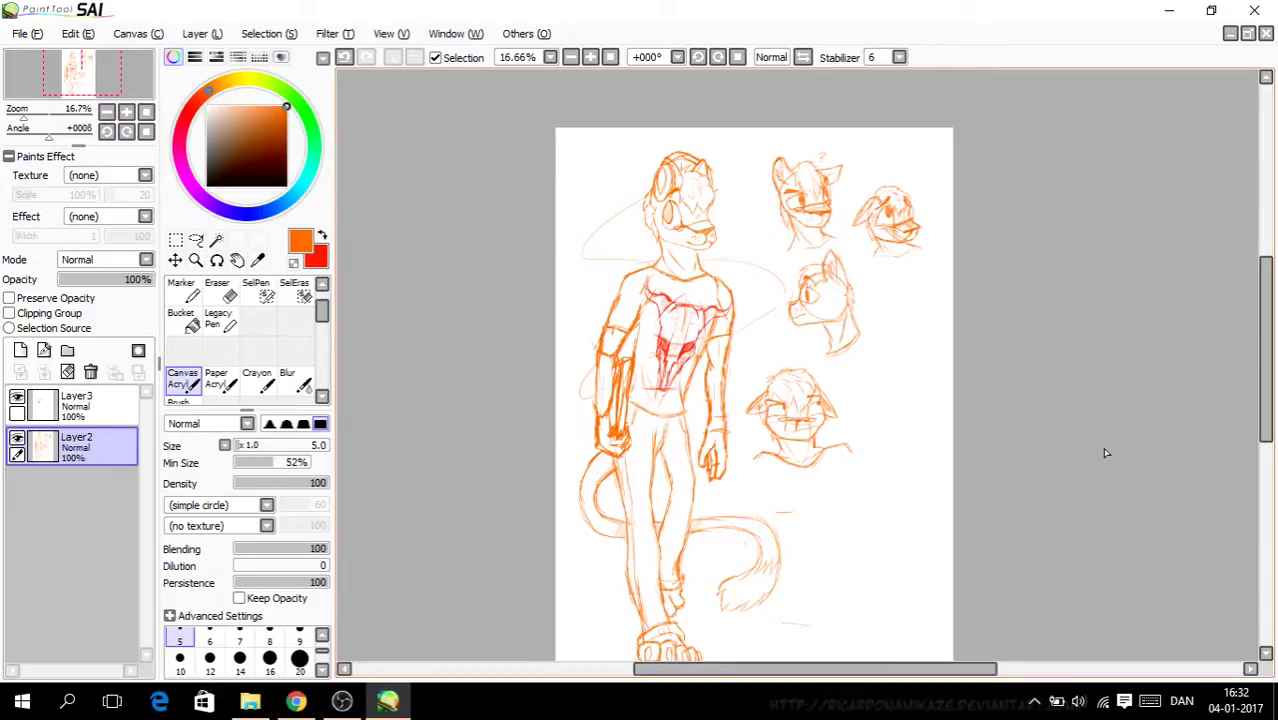
left_click_drag(1263, 387, 1263, 390)
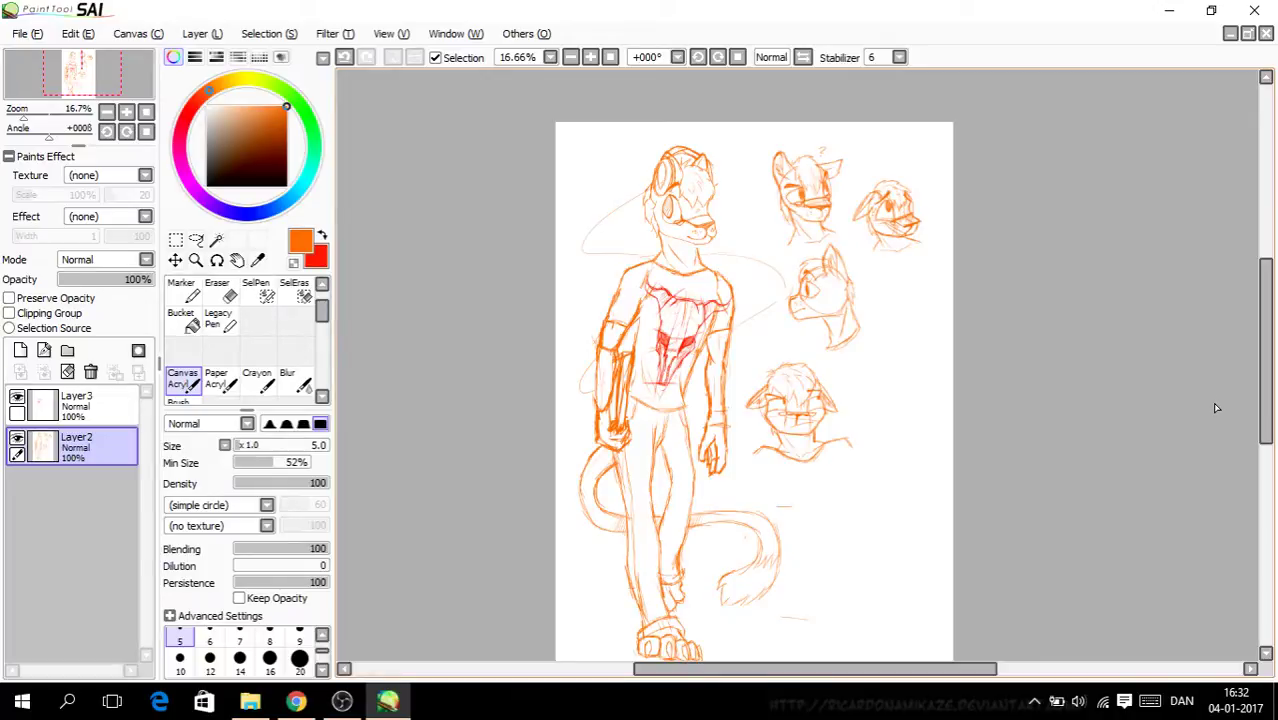
key("ctrl+plus")
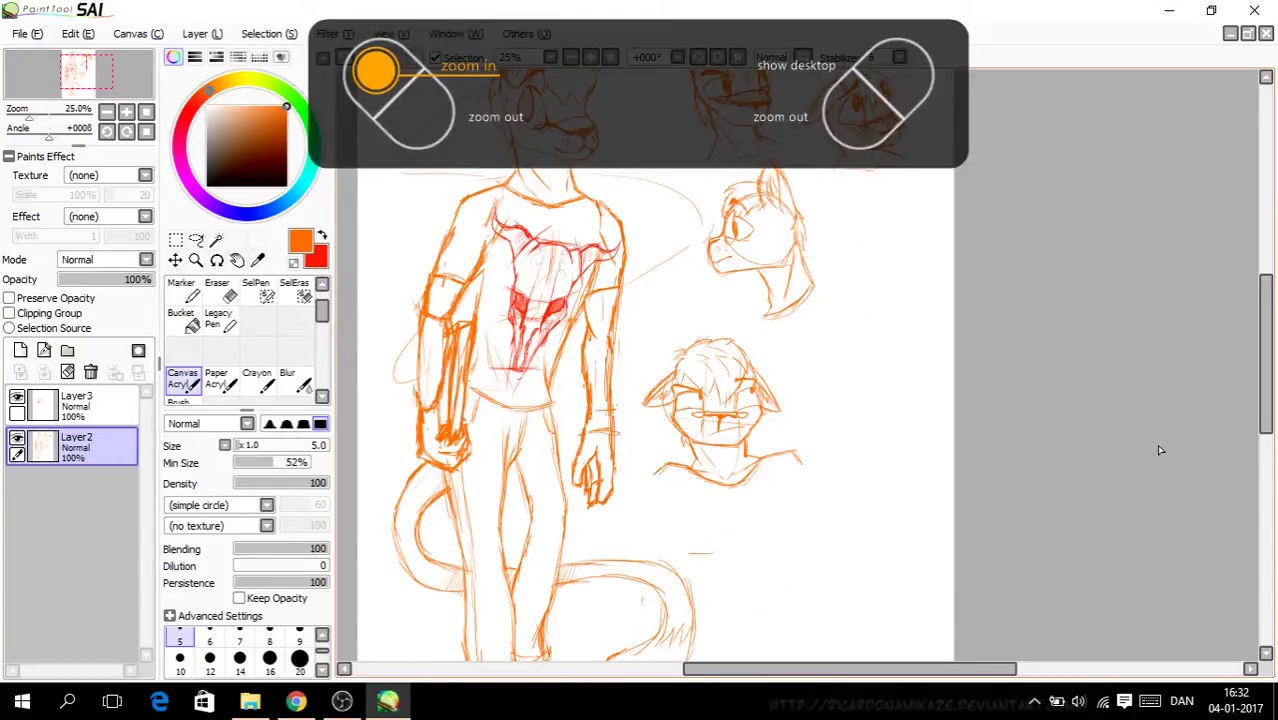
left_click_drag(1263, 428, 1263, 415)
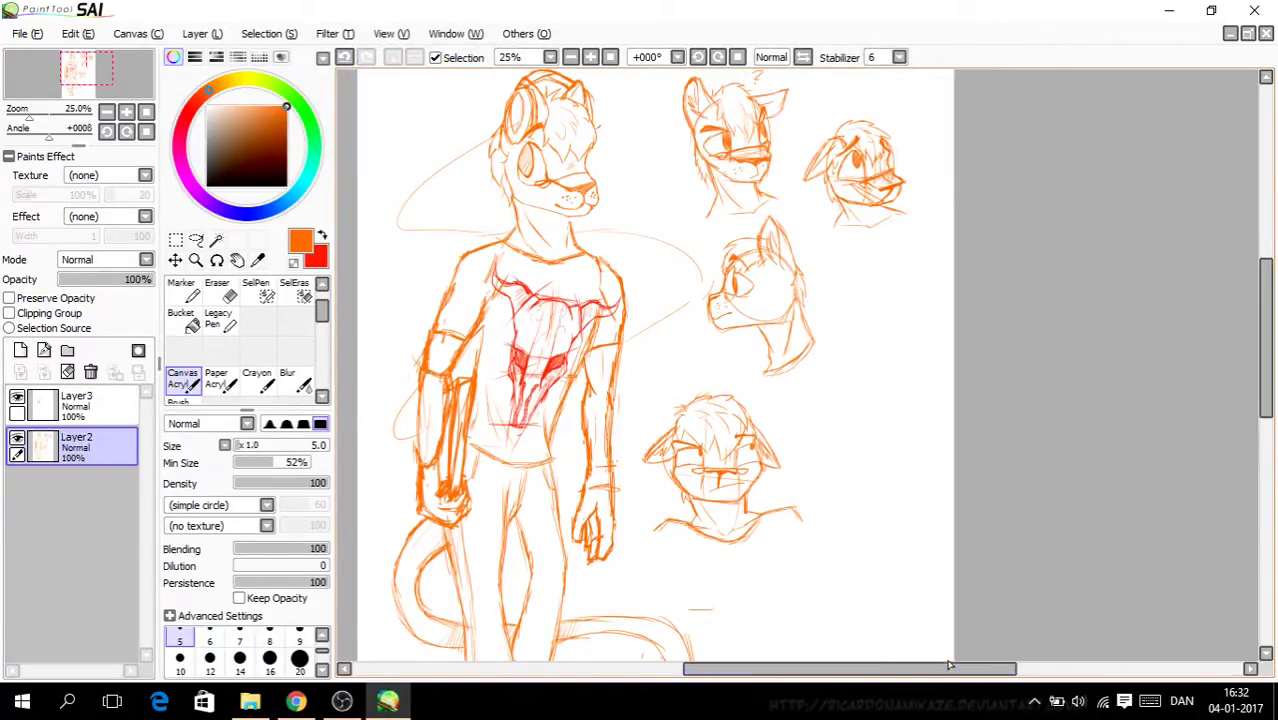
left_click_drag(950, 662, 943, 673)
Step: Handwrite "BRB" in orange in the empty area beside the drooping-ear head
scroll(841, 436, "up", 8)
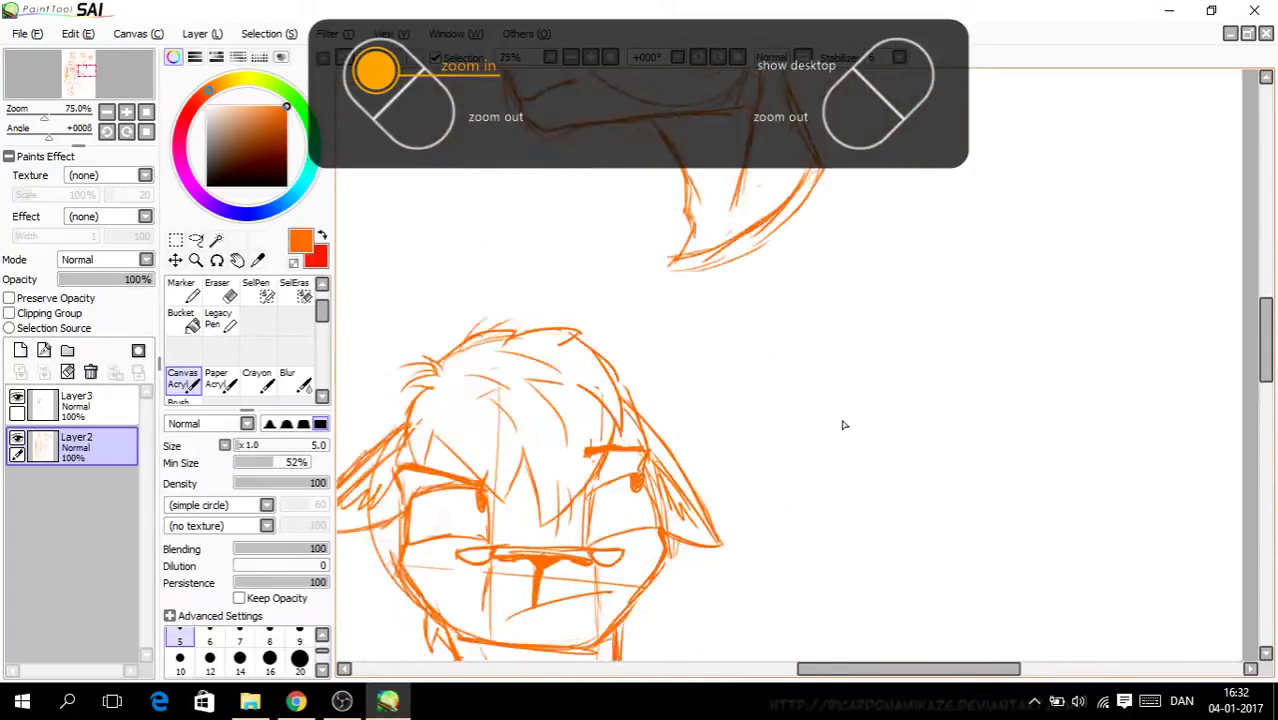
left_click_drag(767, 346, 808, 438)
mouse_move(853, 300)
left_mouse_down()
mouse_move(866, 408)
mouse_move(882, 372)
mouse_move(952, 402)
left_mouse_up()
mouse_move(922, 254)
left_mouse_down()
mouse_move(996, 376)
mouse_move(982, 366)
left_mouse_up()
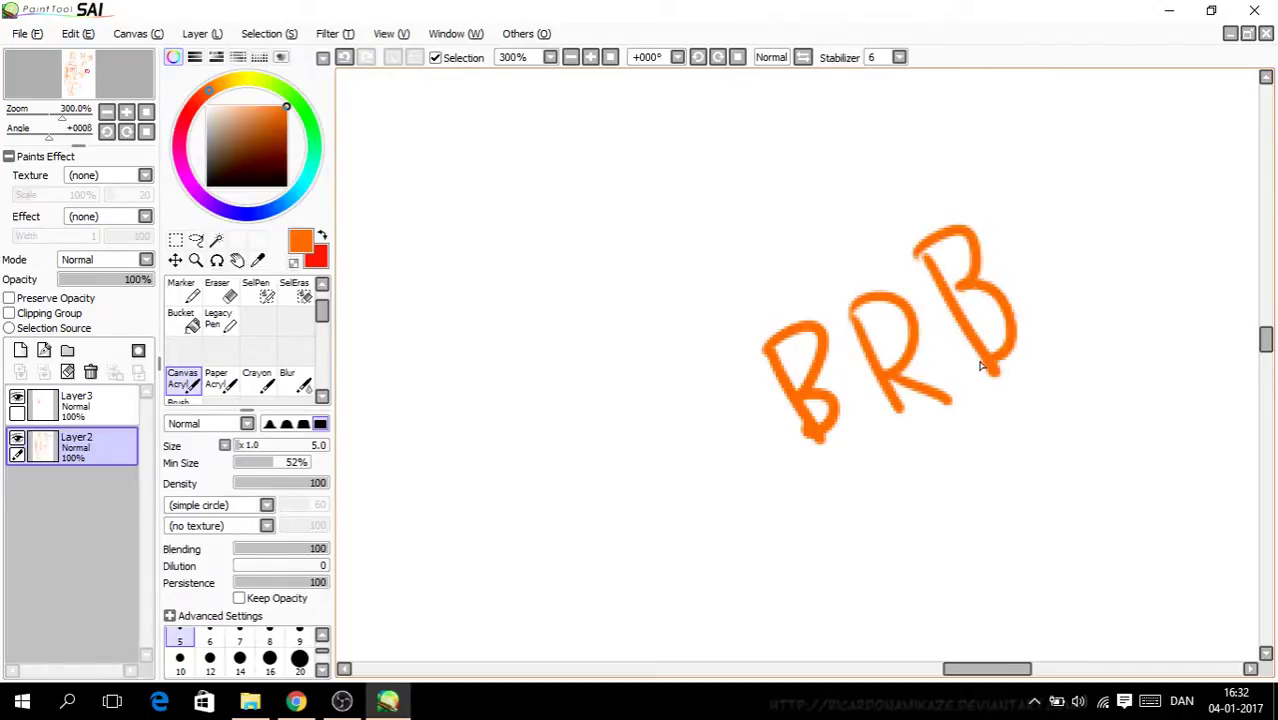
Step: Draw a small orange smiling face with closed eyes beneath the BRB note
mouse_move(918, 508)
left_mouse_down()
mouse_move(954, 481)
mouse_move(1034, 460)
left_mouse_up()
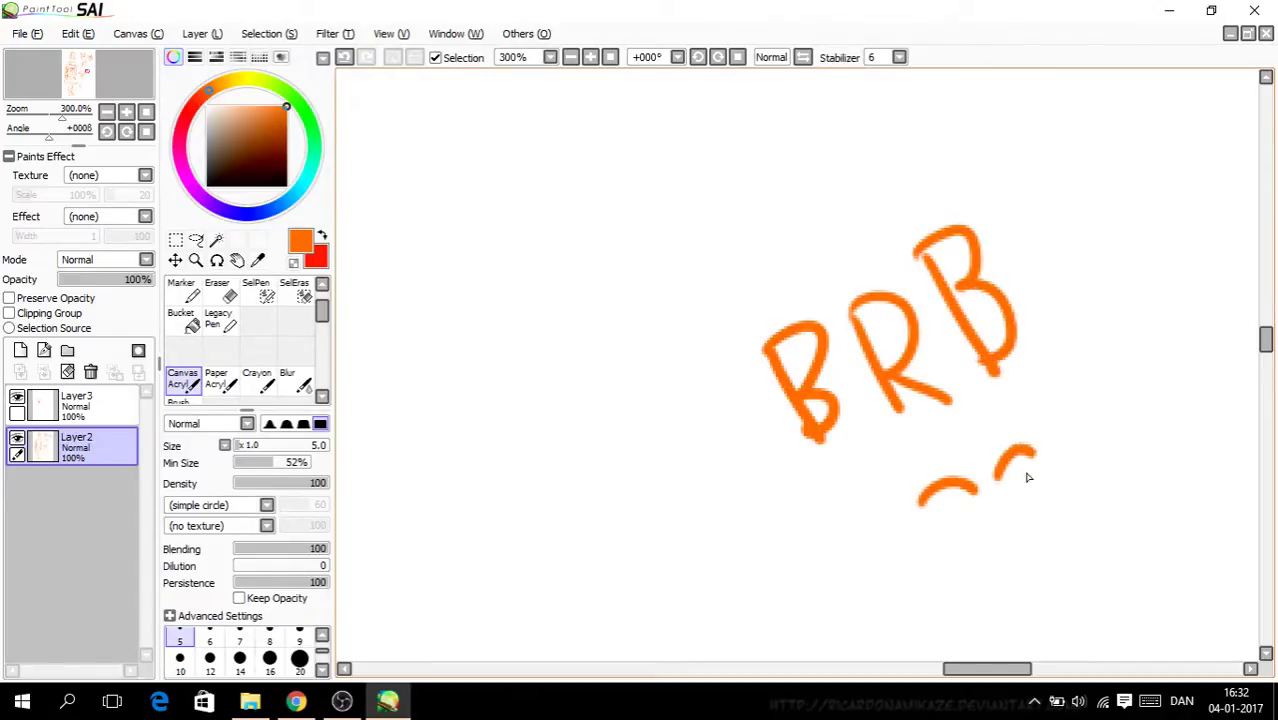
mouse_move(976, 518)
left_mouse_down()
mouse_move(1016, 518)
mouse_move(1030, 502)
mouse_move(1040, 532)
left_mouse_up()
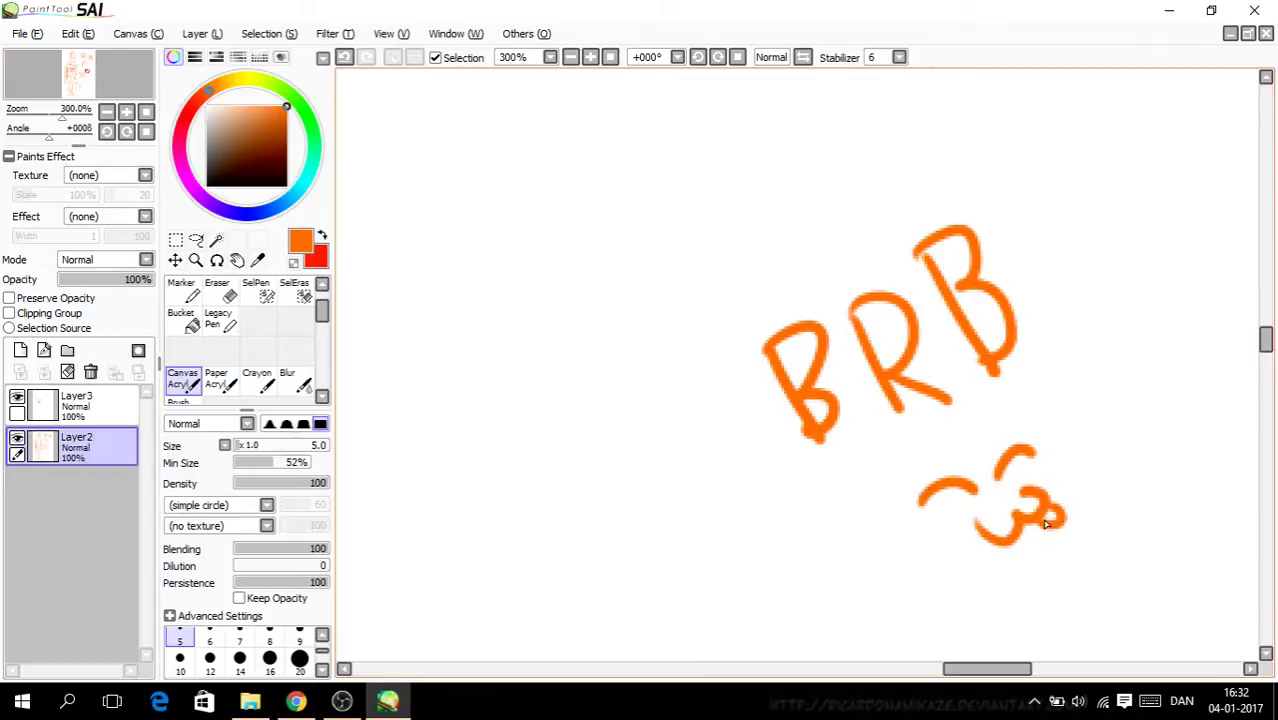
Step: Switch to Chrome, check the YouTube livestream dashboard, and play the DJ Sona "Kinetic" track from the Se senere playlist
left_click(1169, 12)
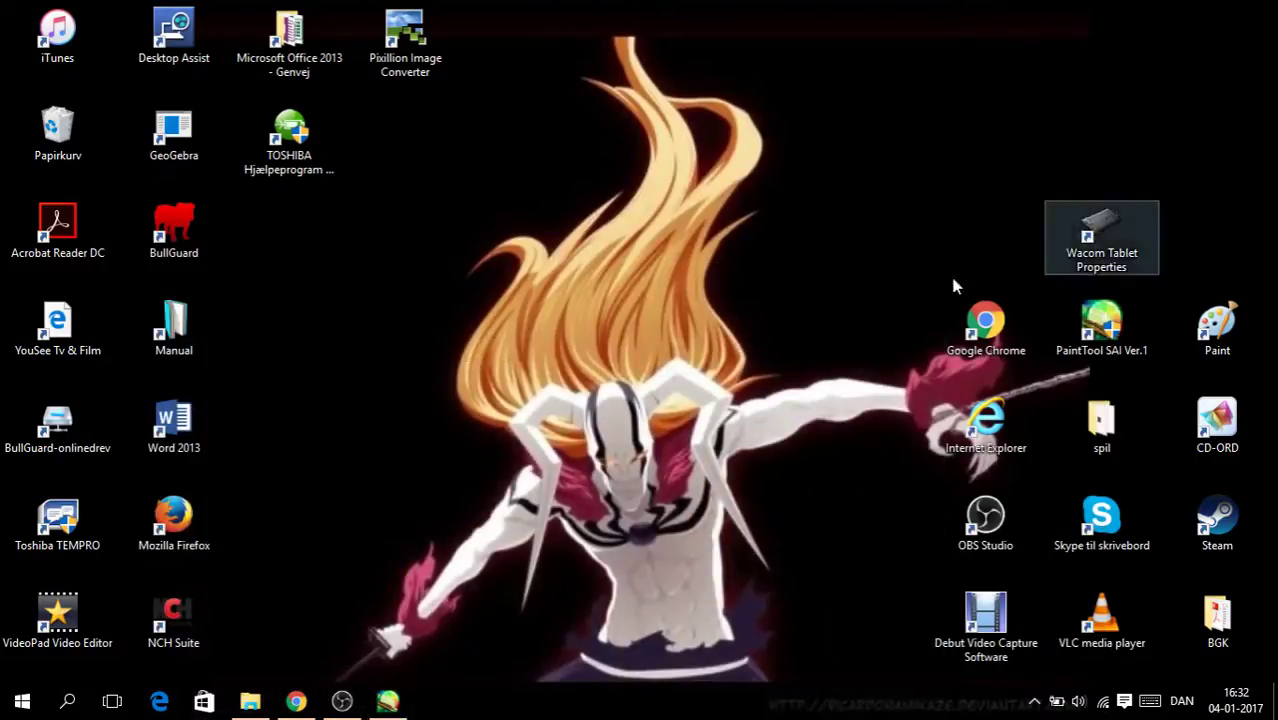
left_click(296, 701)
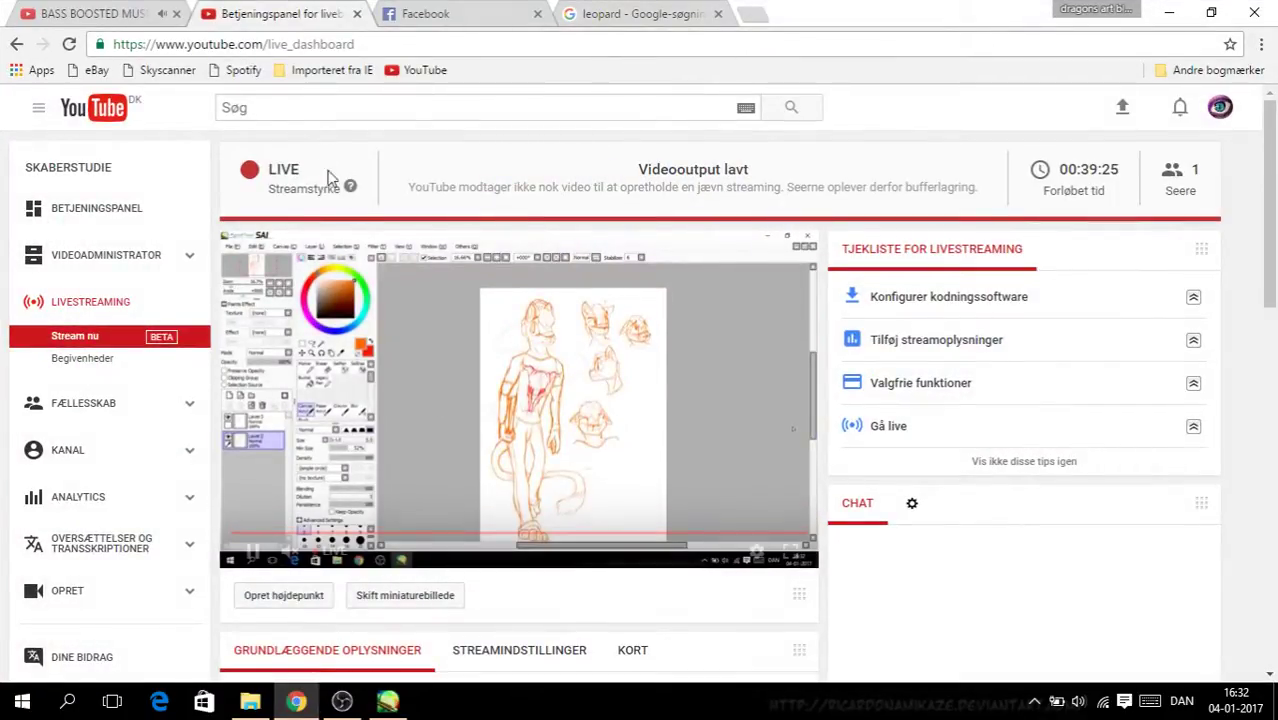
left_click(100, 14)
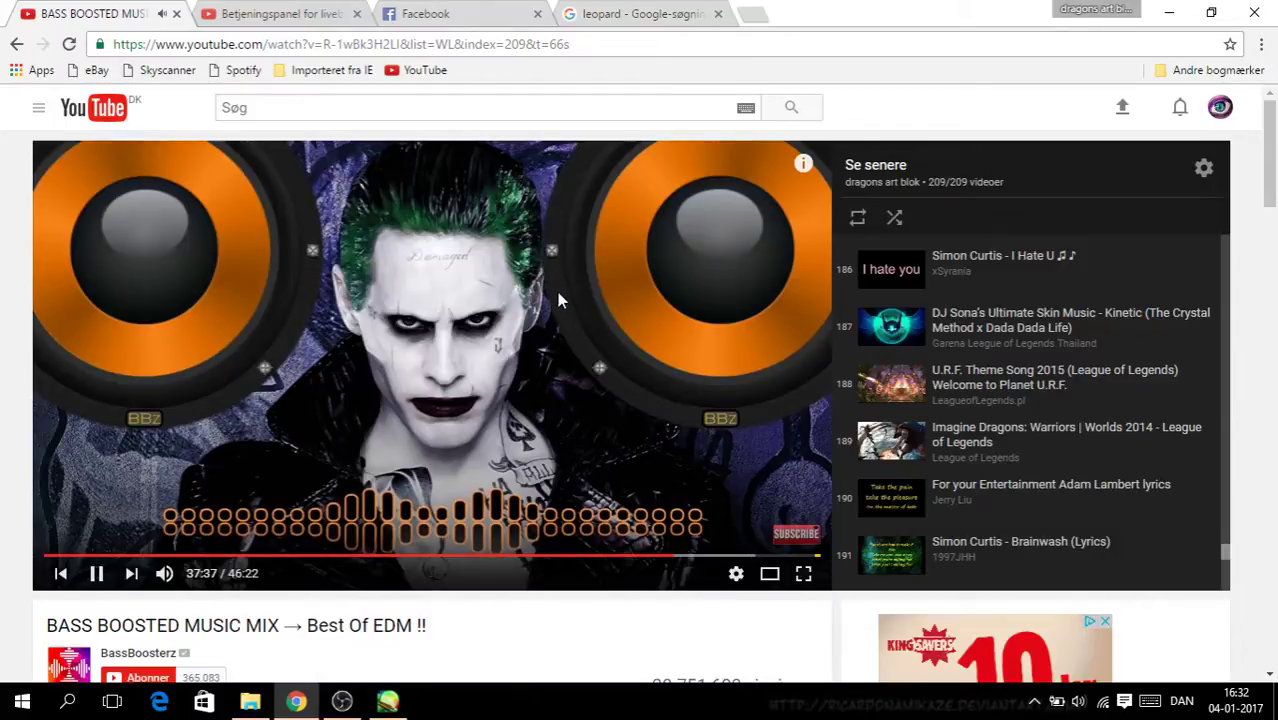
left_click(905, 330)
Step: Look at the leopard reference photo, the Facebook feed and the account's own profile page
left_click(650, 15)
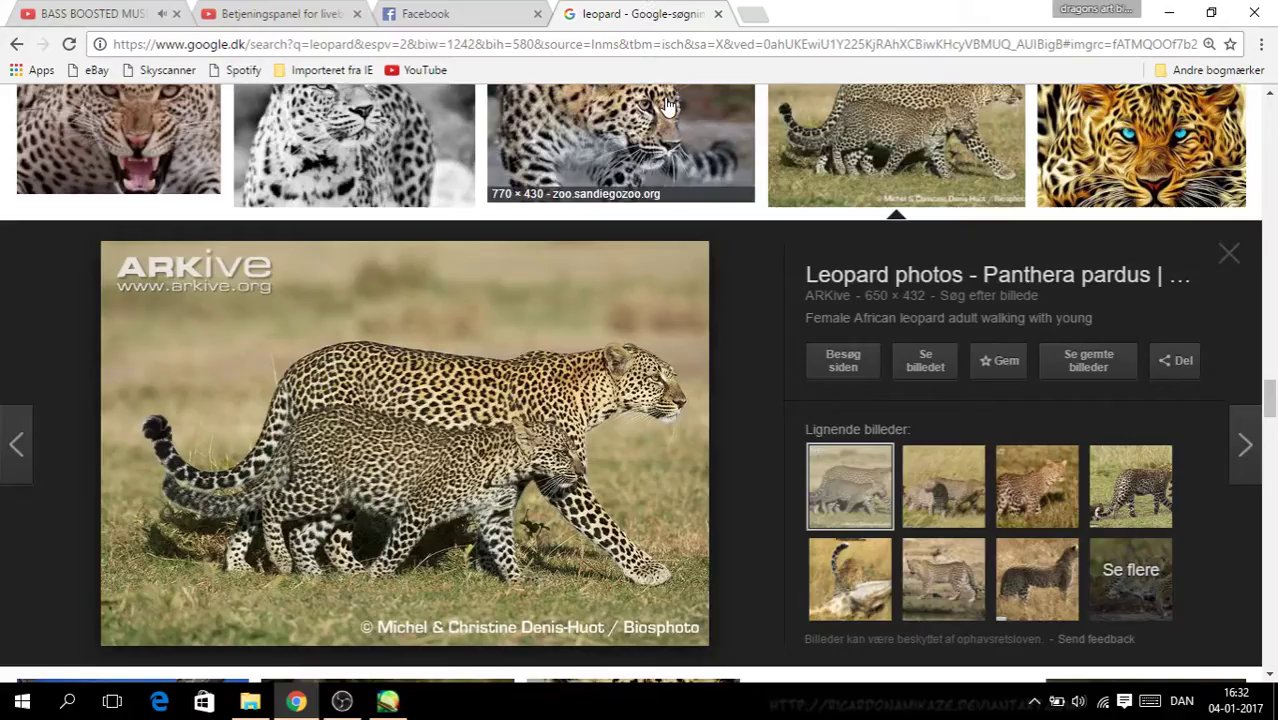
left_click(490, 15)
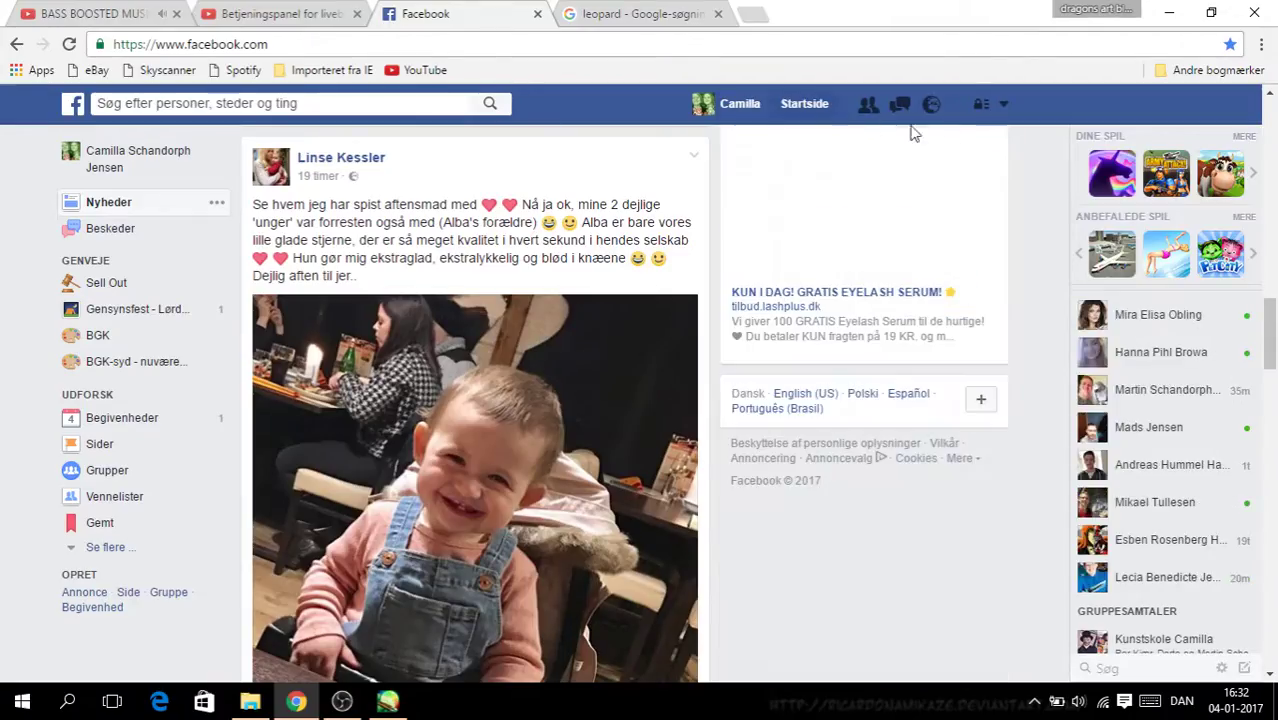
left_click(190, 185)
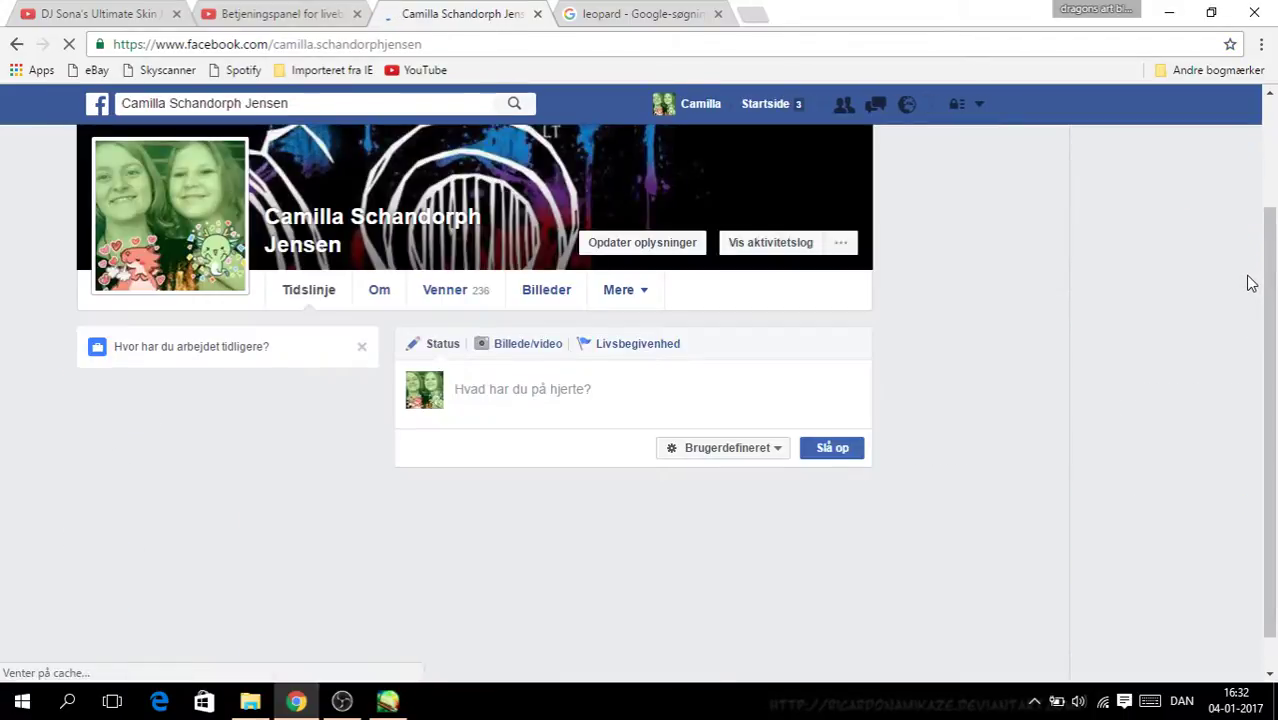
left_click_drag(1270, 247, 1268, 344)
Step: Check playback of the DJ Sona music video in Chrome and return to the PaintTool SAI canvas
left_click(95, 14)
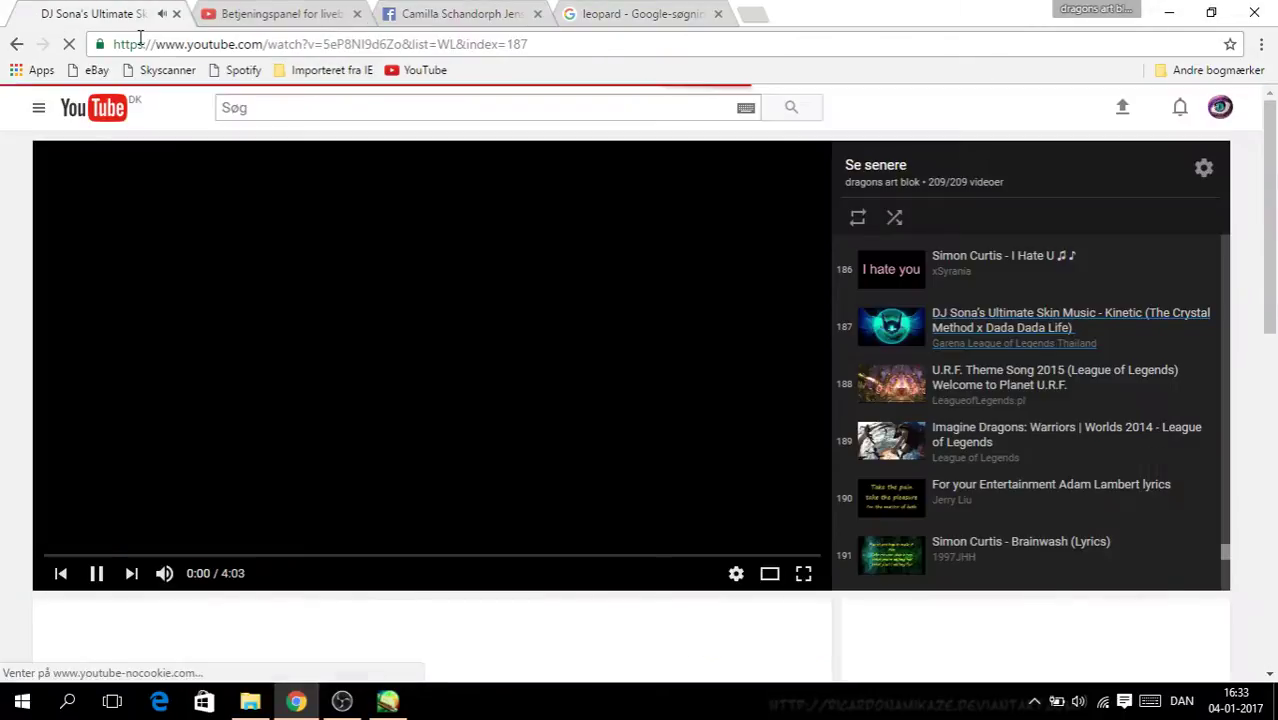
left_click(1169, 13)
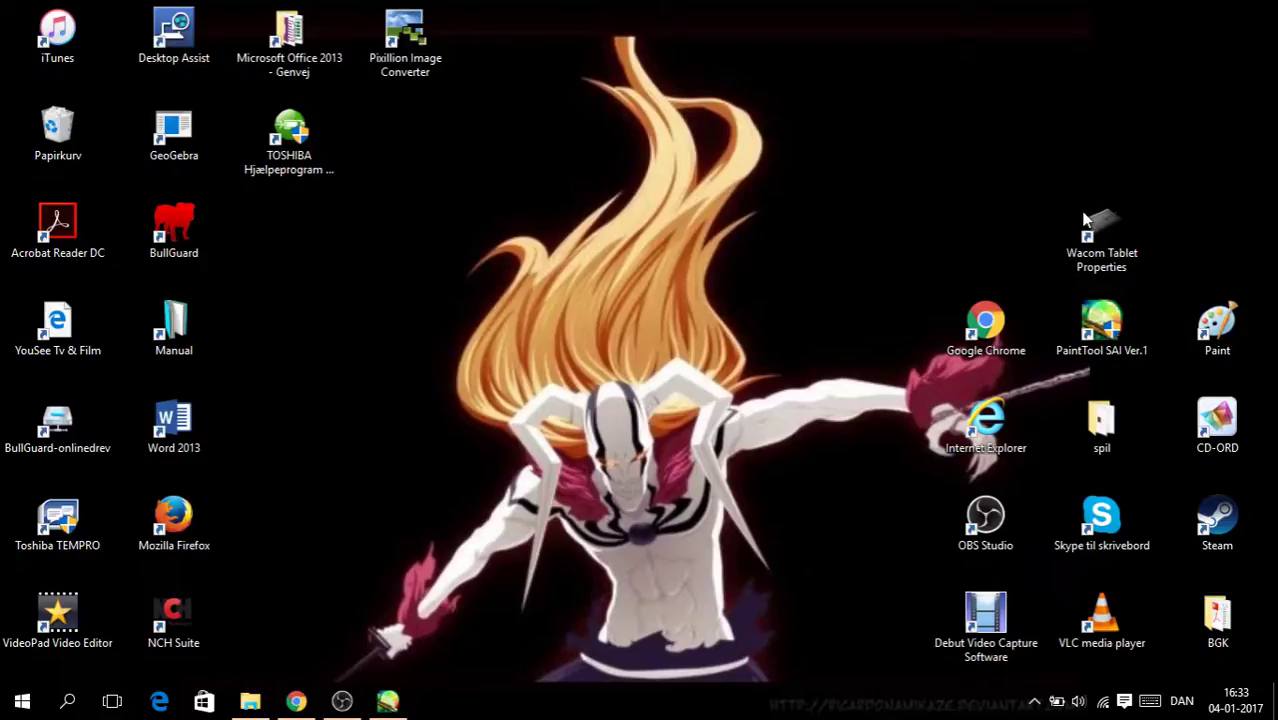
left_click(296, 703)
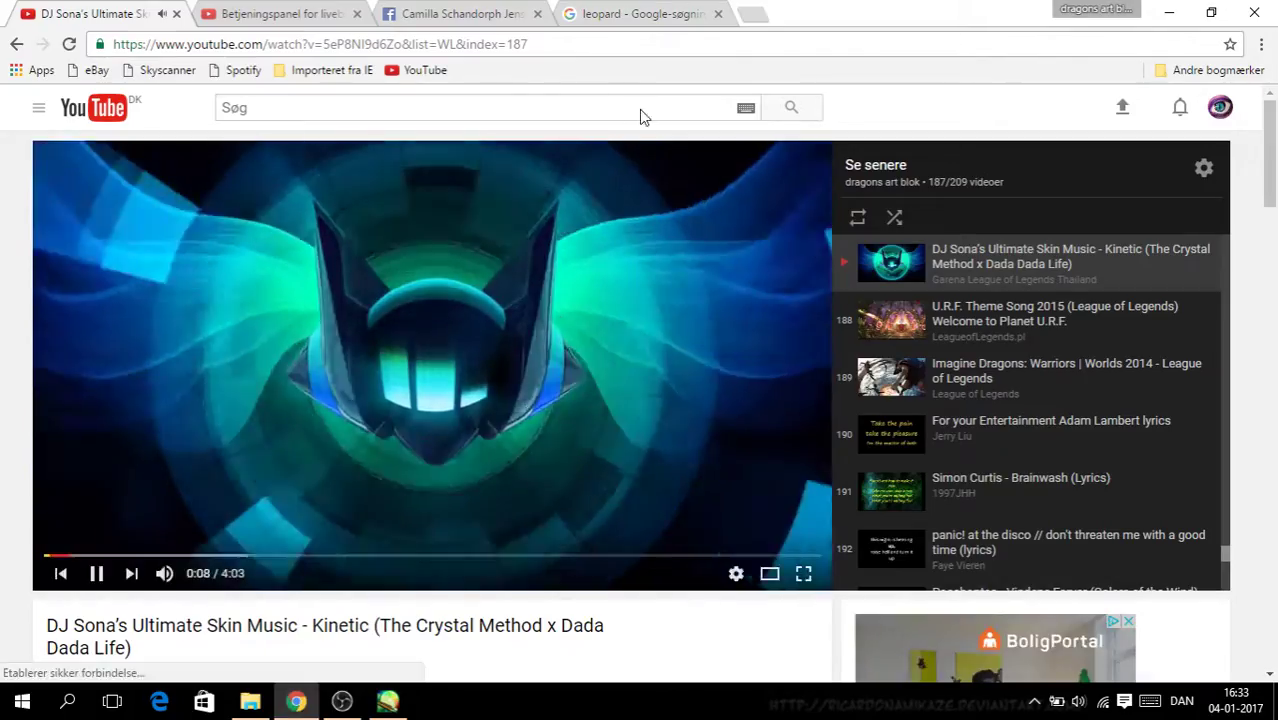
left_click(1169, 13)
left_click(395, 700)
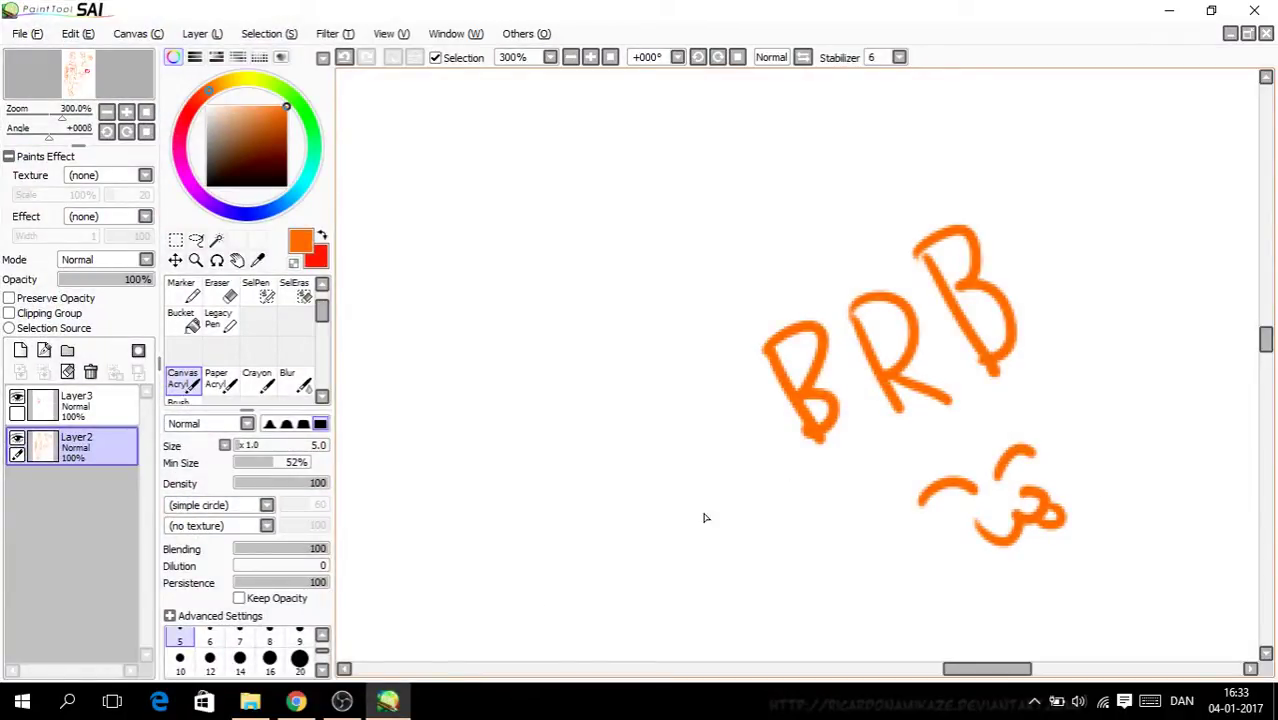
left_click(300, 701)
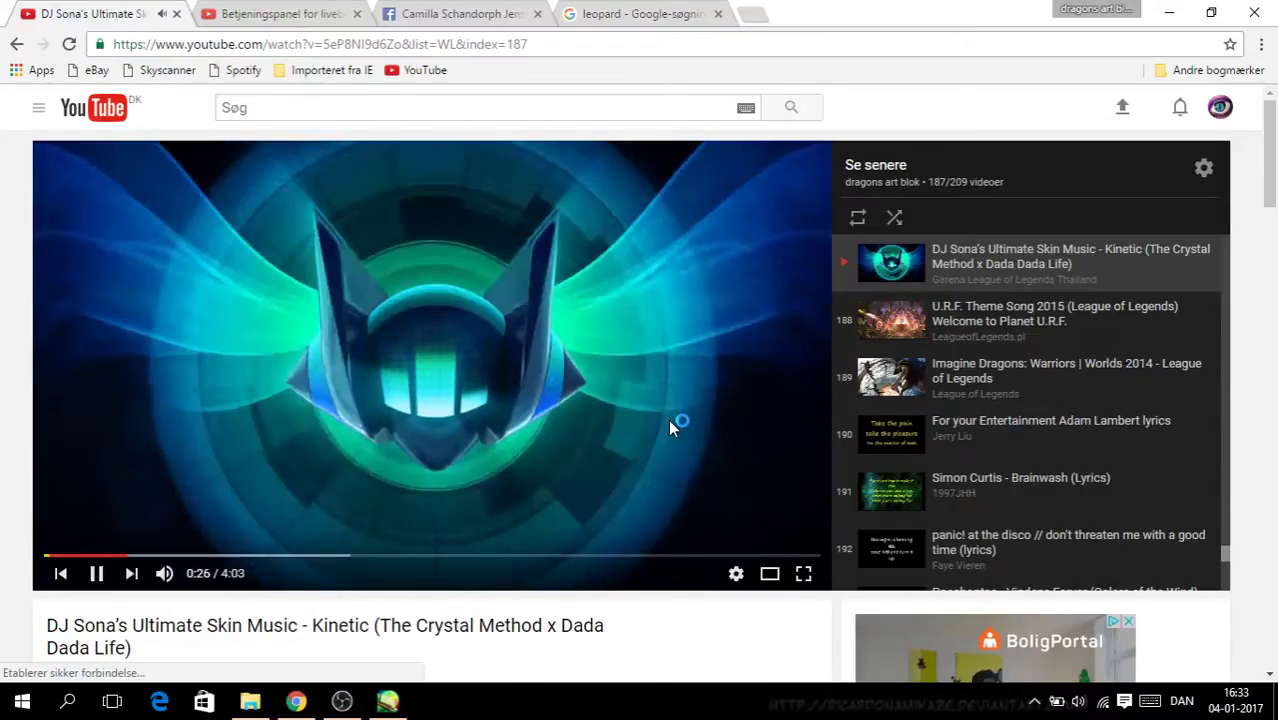
left_click(1170, 12)
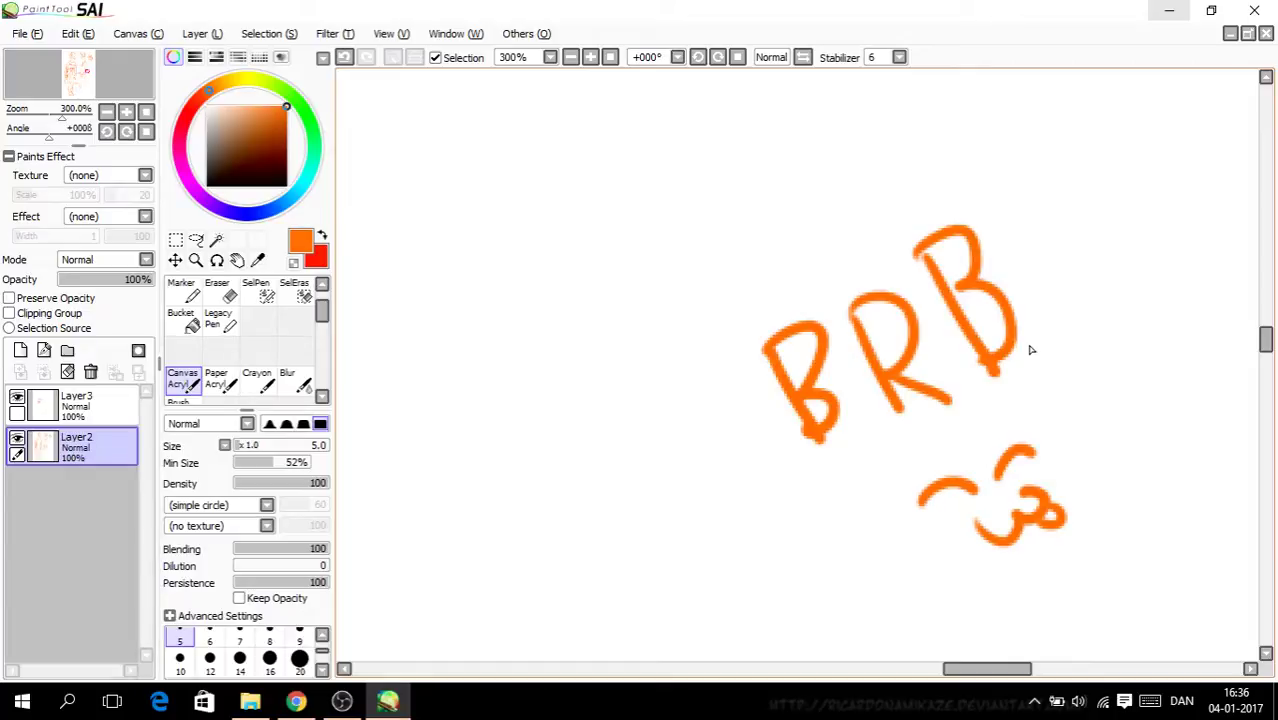
Step: Check the livestream dashboard, leopard reference and music playlist in Chrome, and switch back to PaintTool SAI
right_click(302, 703)
left_click(302, 703)
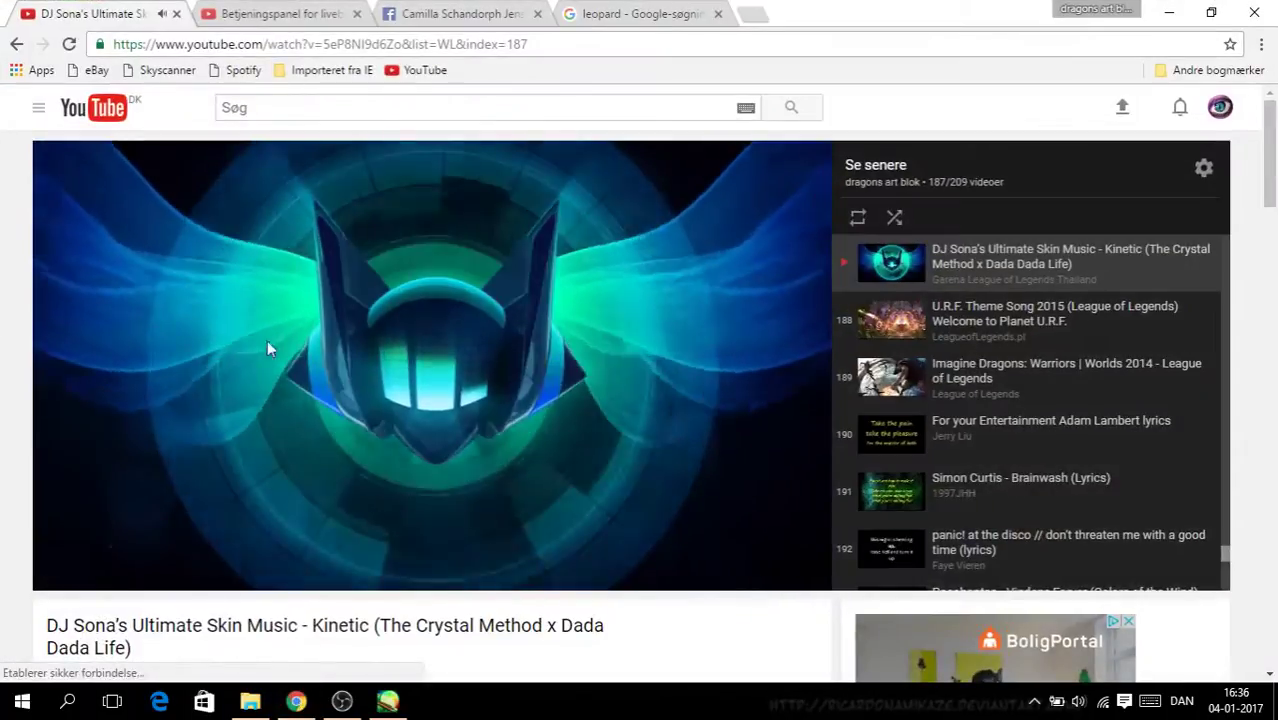
left_click(217, 9)
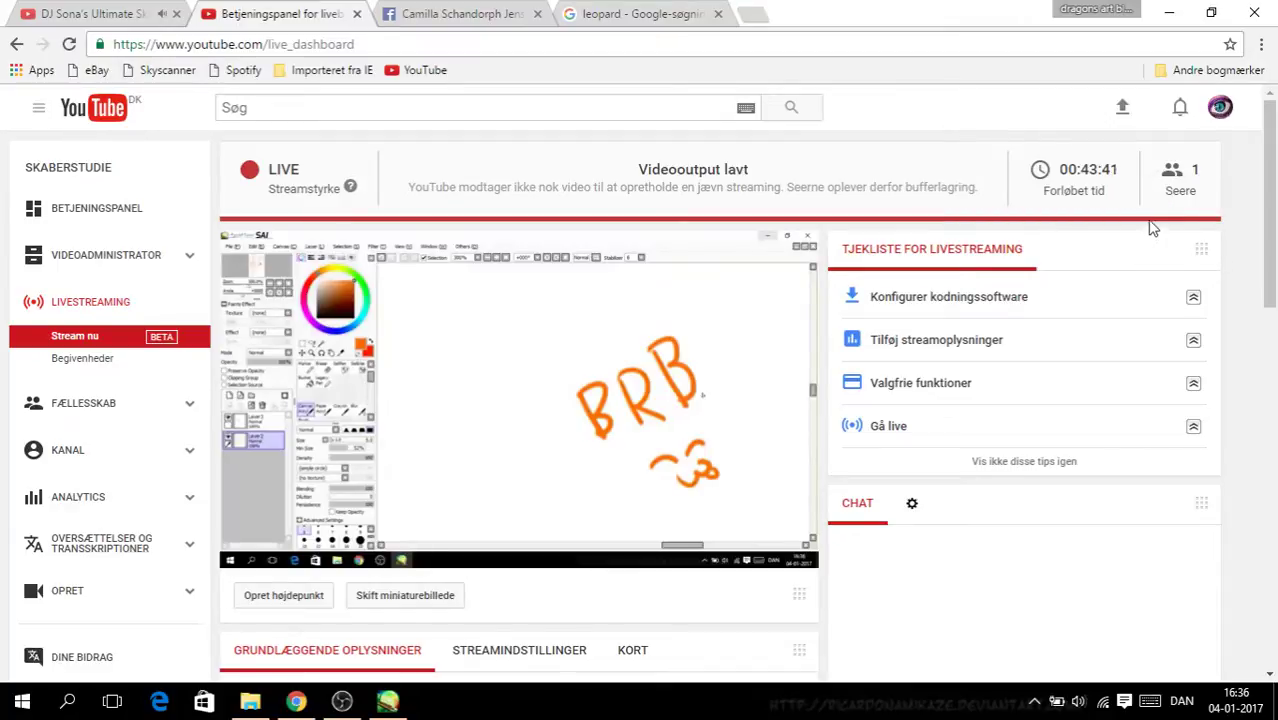
left_click(668, 16)
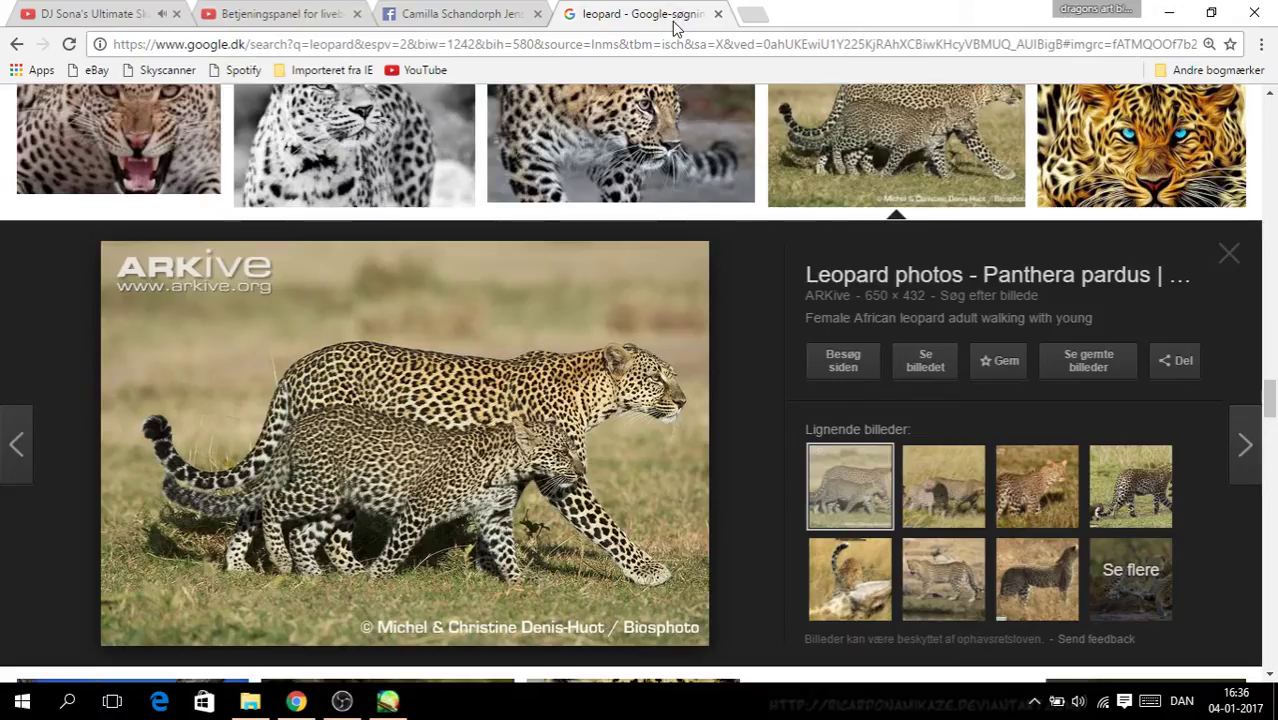
left_click(318, 13)
left_click_drag(1266, 205, 1268, 360)
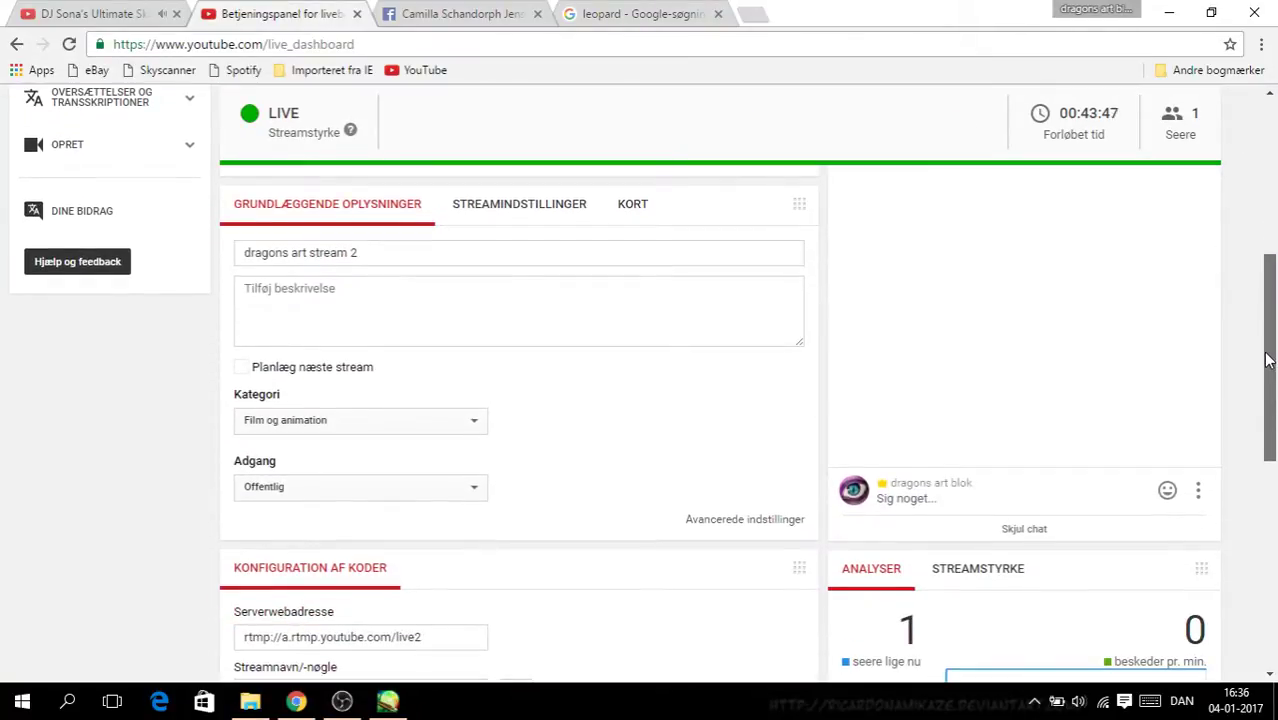
left_click_drag(1268, 360, 1264, 210)
left_click(86, 14)
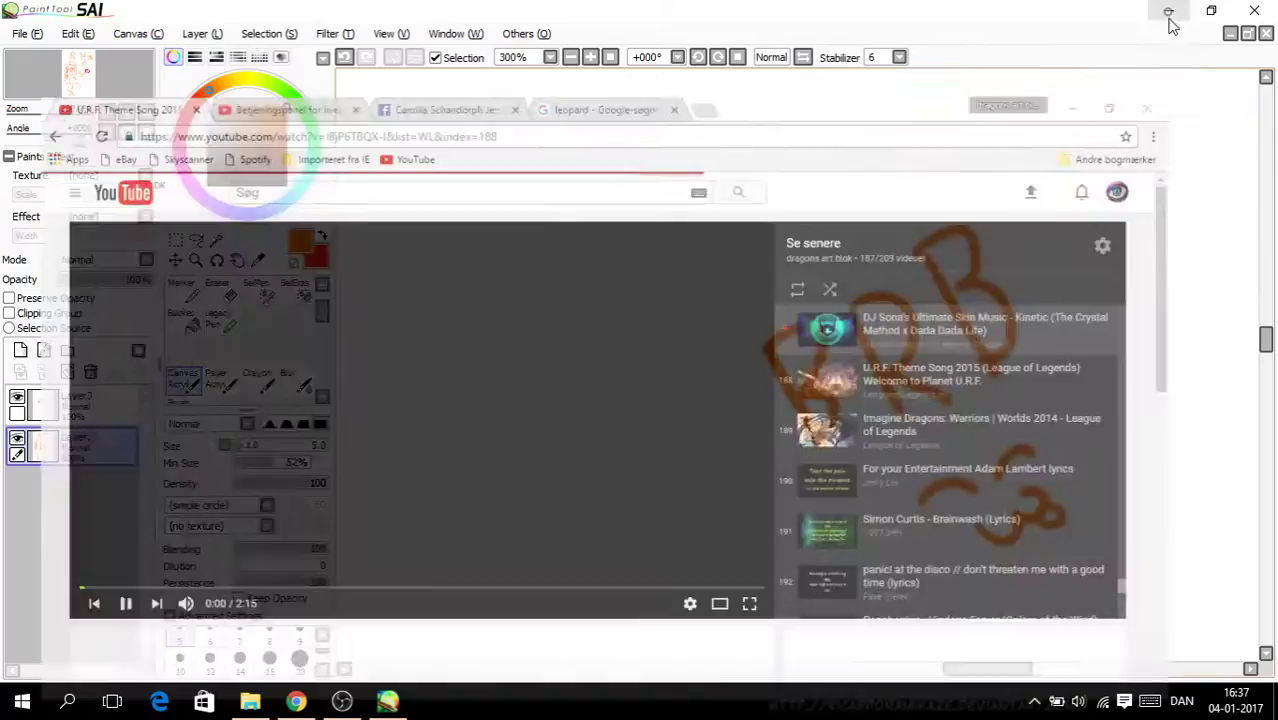
left_click(1168, 13)
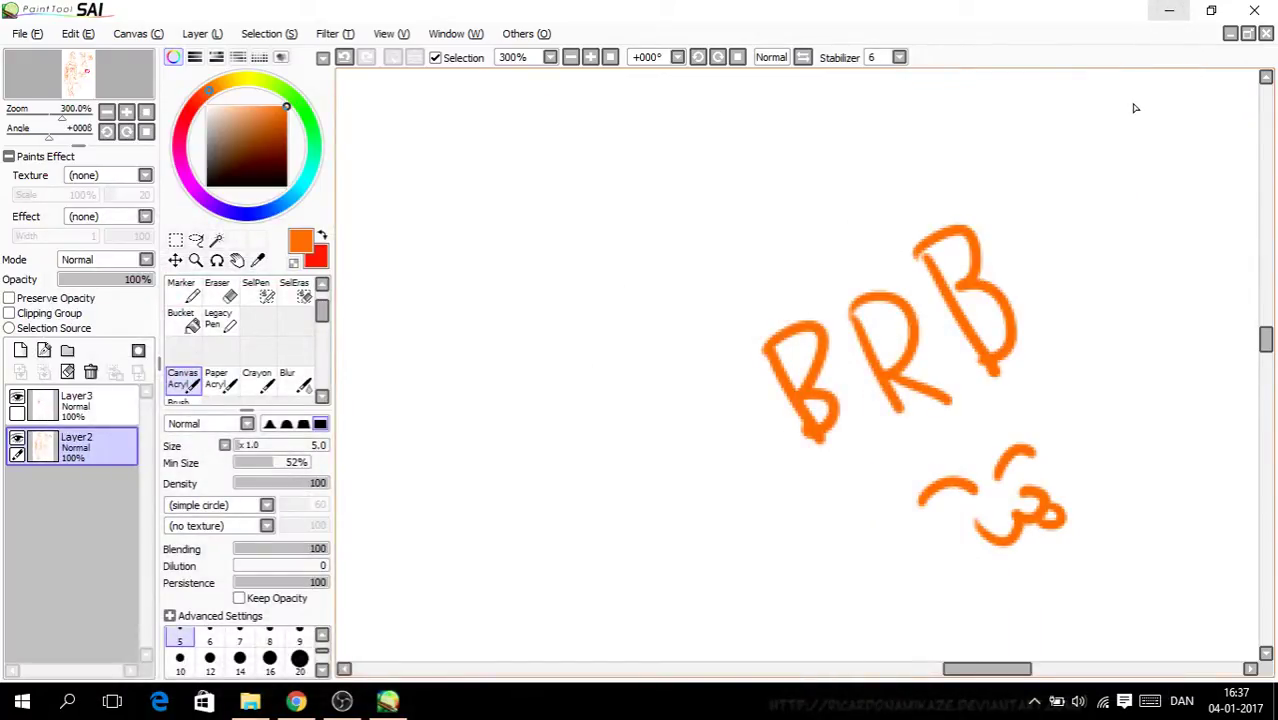
Step: Undo all strokes of the smiling face and the BRB note, clearing that area of the canvas
left_click(343, 58)
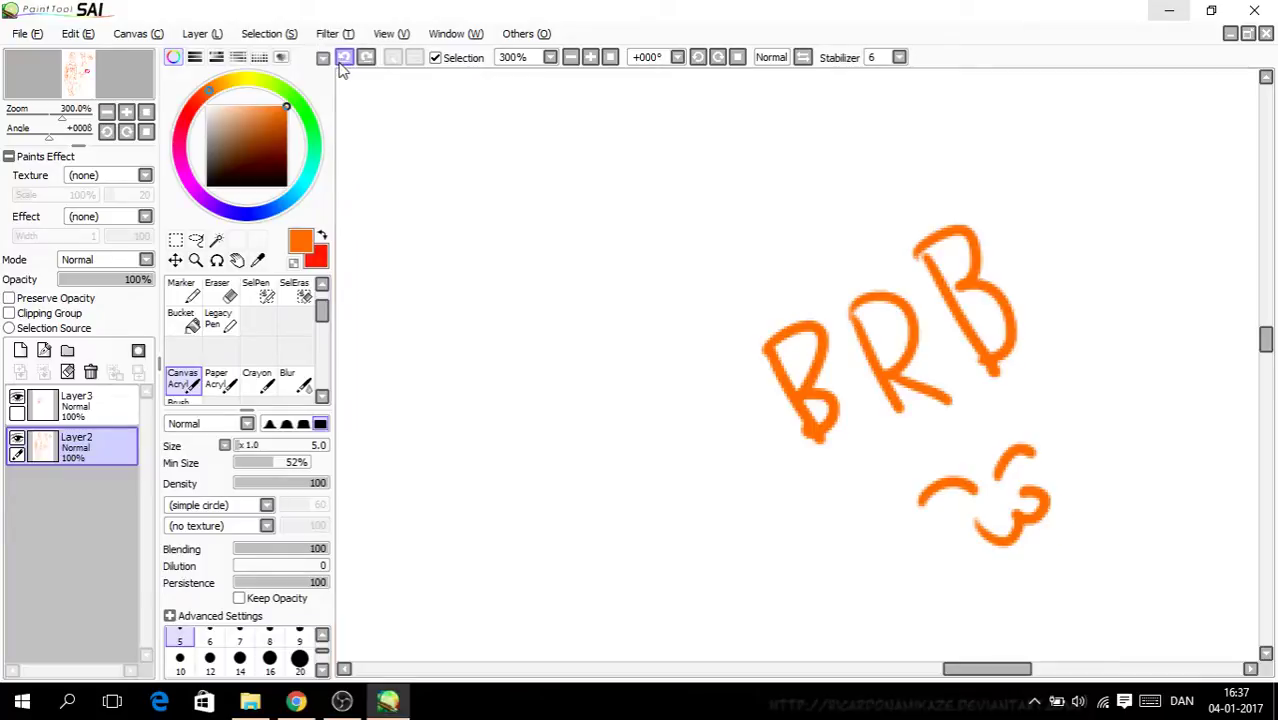
left_click(343, 58)
left_click(343, 58)
left_click(343, 58)
left_click(343, 58)
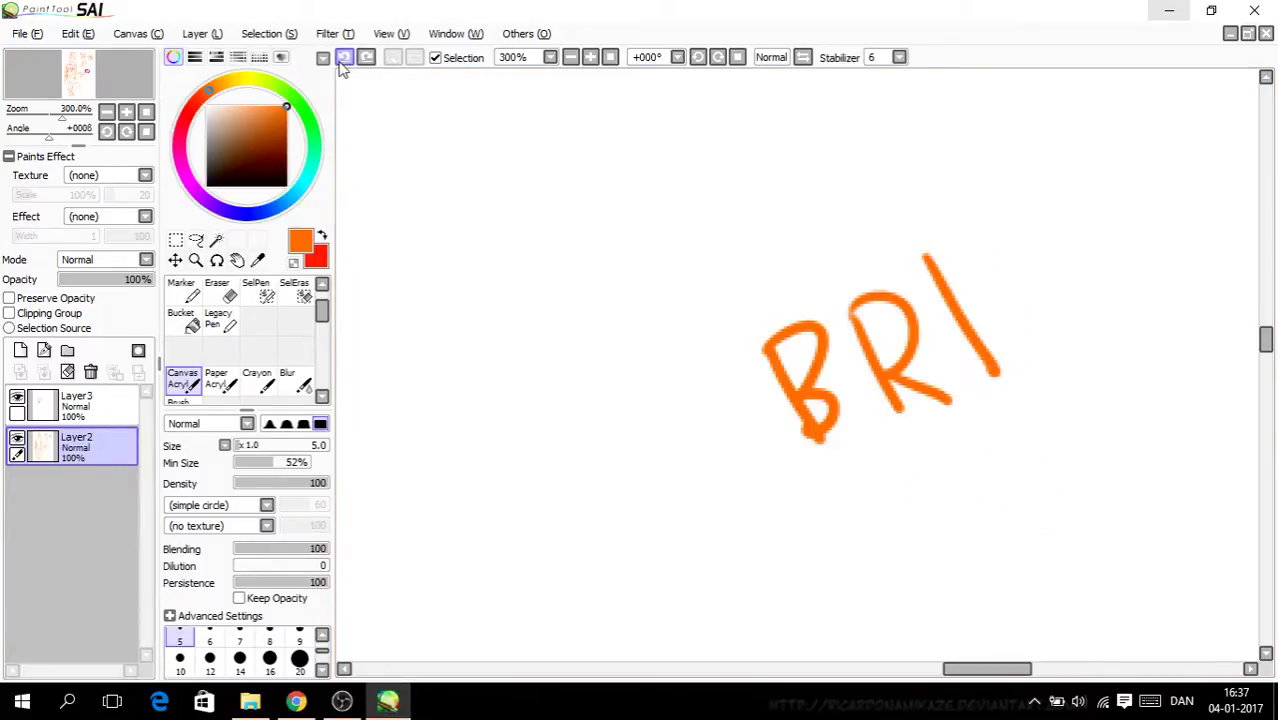
left_click(343, 58)
left_click(343, 58)
left_click(343, 58)
left_click(343, 58)
left_click(343, 58)
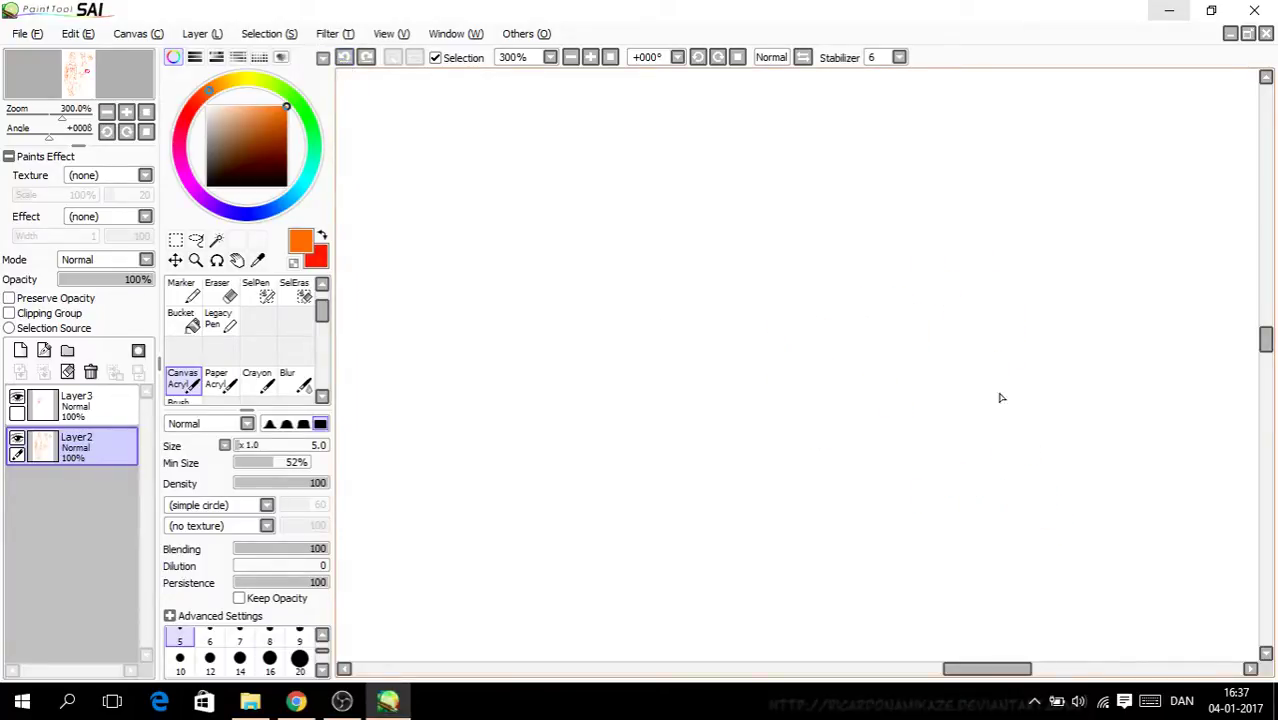
Step: Review the full character sheet and examine the free space beneath the drooping-ear head, beside the tail
key("Page_Down")
key("Page_Down")
key("Page_Down")
key("Page_Down")
mouse_move(1262, 311)
left_mouse_down()
mouse_move(1266, 358)
mouse_move(1272, 228)
mouse_move(1272, 411)
mouse_move(1266, 377)
left_mouse_up()
key("ctrl+minus")
key("ctrl+minus")
key("ctrl+minus")
key("Page_Down")
key("Page_Up")
key("Page_Up")
key("Page_Up")
key("Page_Up")
key("ctrl+minus")
key("ctrl+minus")
key("ctrl+minus")
key("ctrl+minus")
left_click_drag(924, 676, 971, 676)
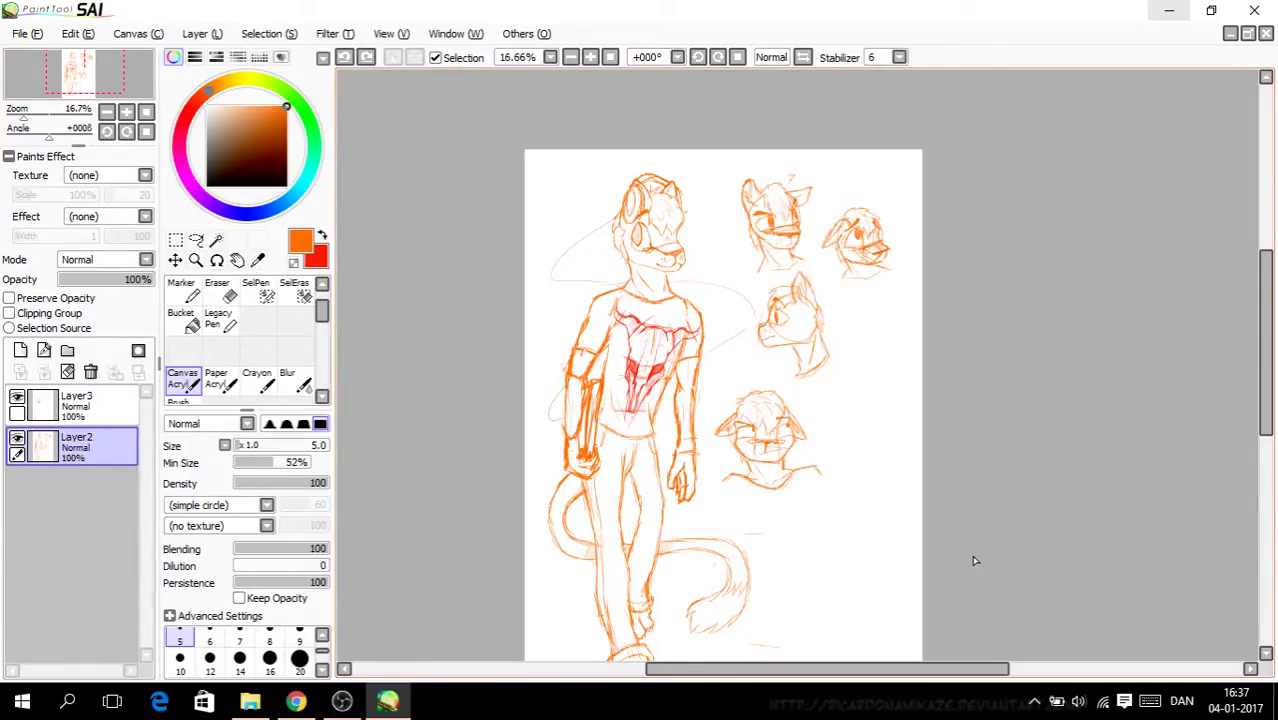
left_click_drag(1265, 352, 1256, 466)
scroll(817, 380, "up", 1)
key("ctrl+plus")
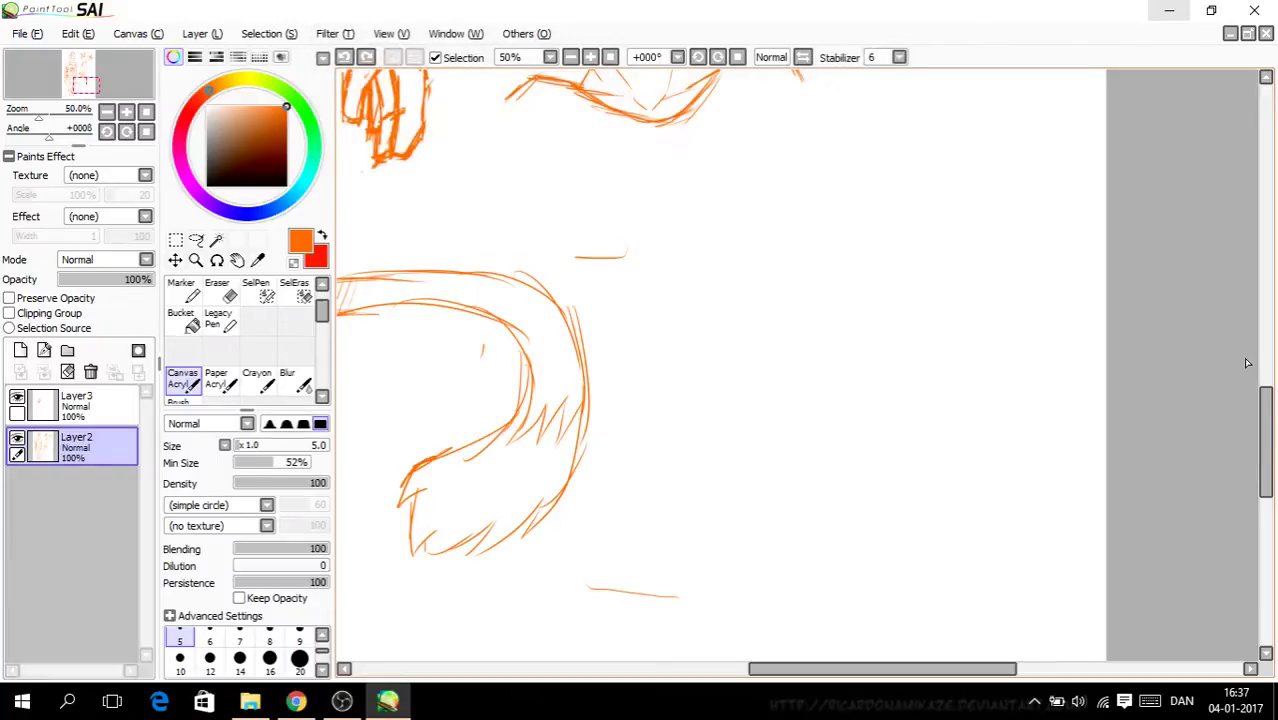
left_click_drag(1265, 406, 1265, 386)
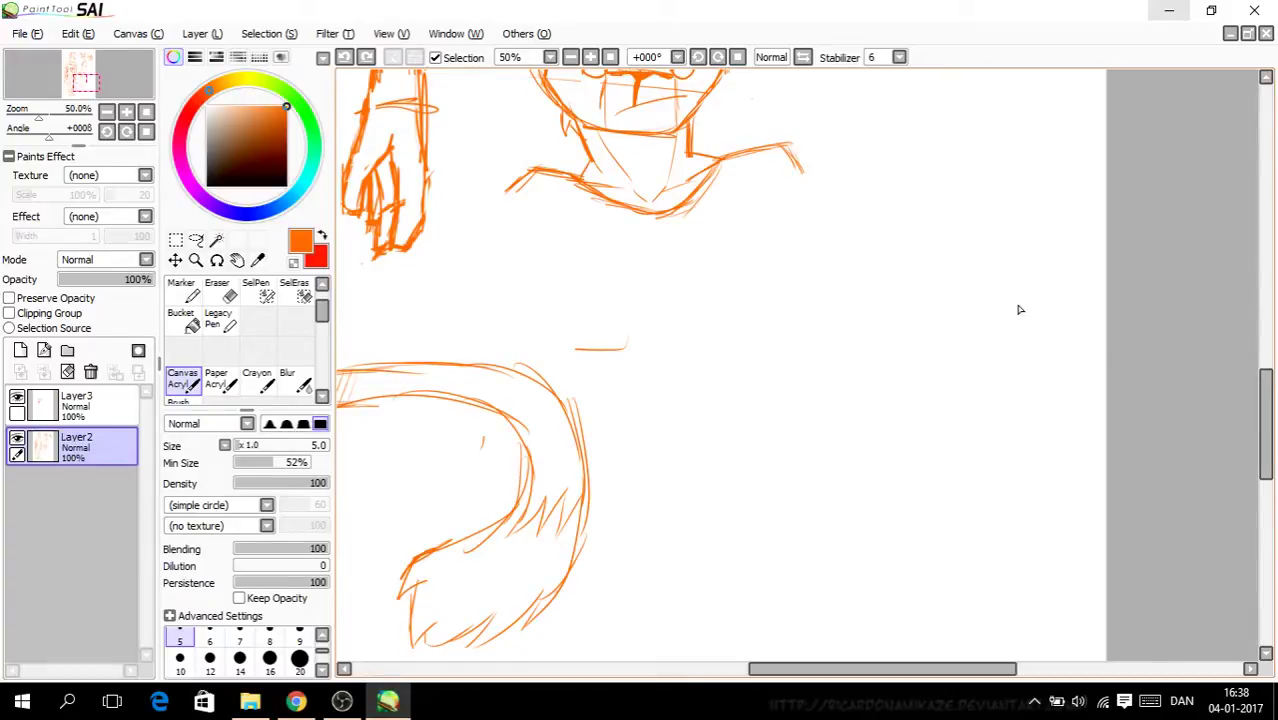
mouse_move(860, 274)
left_mouse_down()
mouse_move(775, 283)
mouse_move(870, 272)
left_mouse_up()
mouse_move(930, 420)
left_mouse_down()
mouse_move(760, 285)
mouse_move(715, 410)
left_mouse_up()
left_click(344, 57)
left_click(344, 57)
Step: Erase the stray short line above the tail and return to the Canvas Acrylic brush
left_click(217, 290)
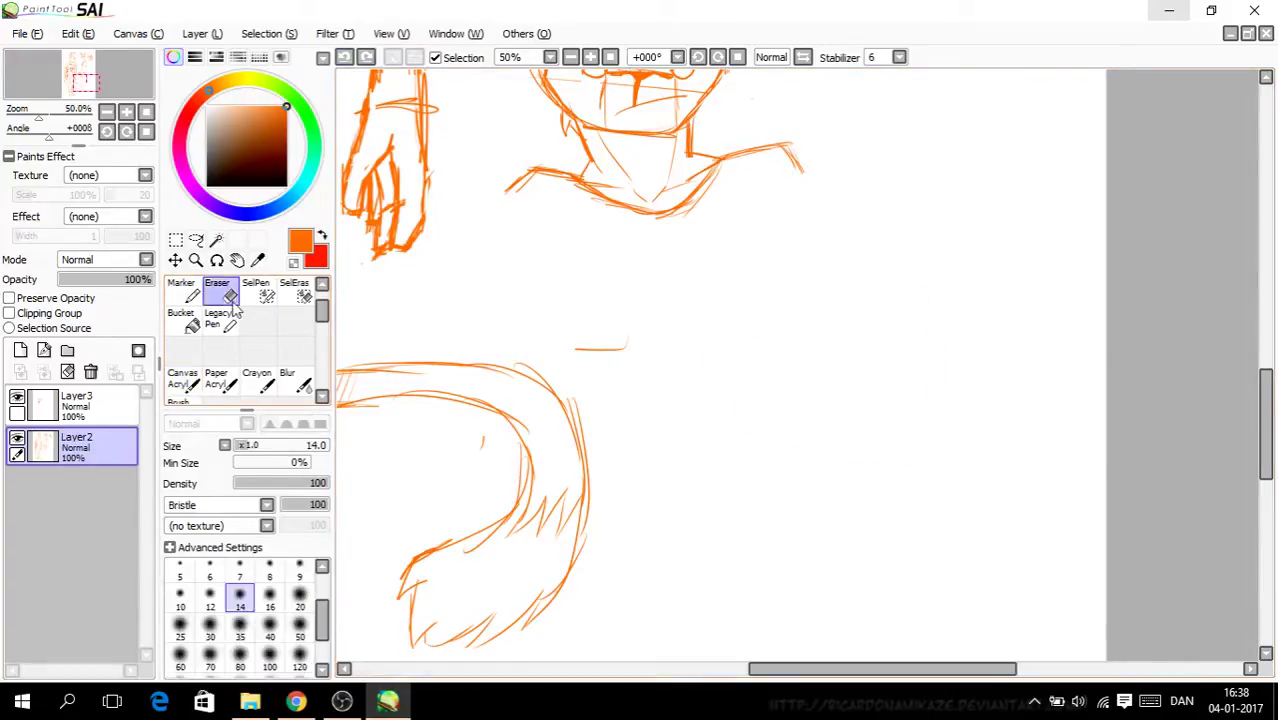
left_click_drag(612, 349, 584, 355)
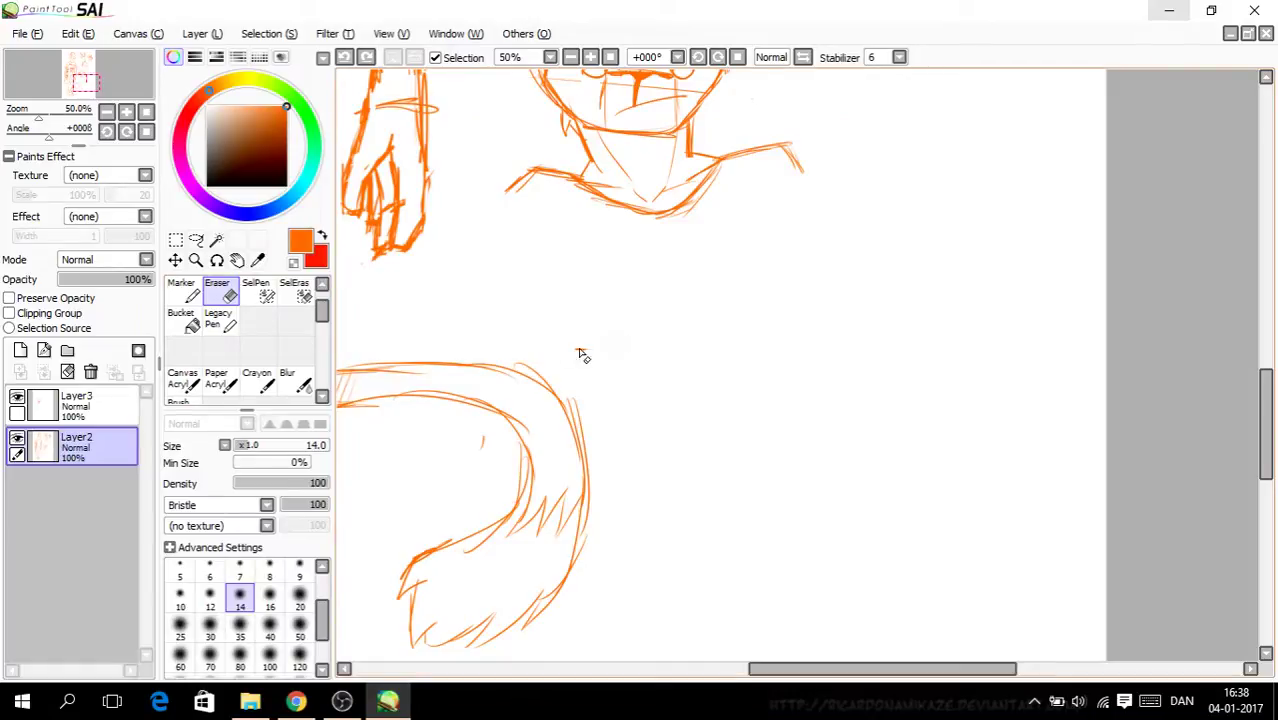
left_click(183, 380)
Step: Sketch a large construction circle for a new head in the empty space beside the tail
mouse_move(896, 333)
left_mouse_down()
mouse_move(867, 289)
mouse_move(809, 430)
left_mouse_up()
scroll(1265, 380, "up", 3)
mouse_move(1274, 384)
left_mouse_down()
mouse_move(1273, 265)
mouse_move(1274, 422)
mouse_move(1240, 395)
left_mouse_up()
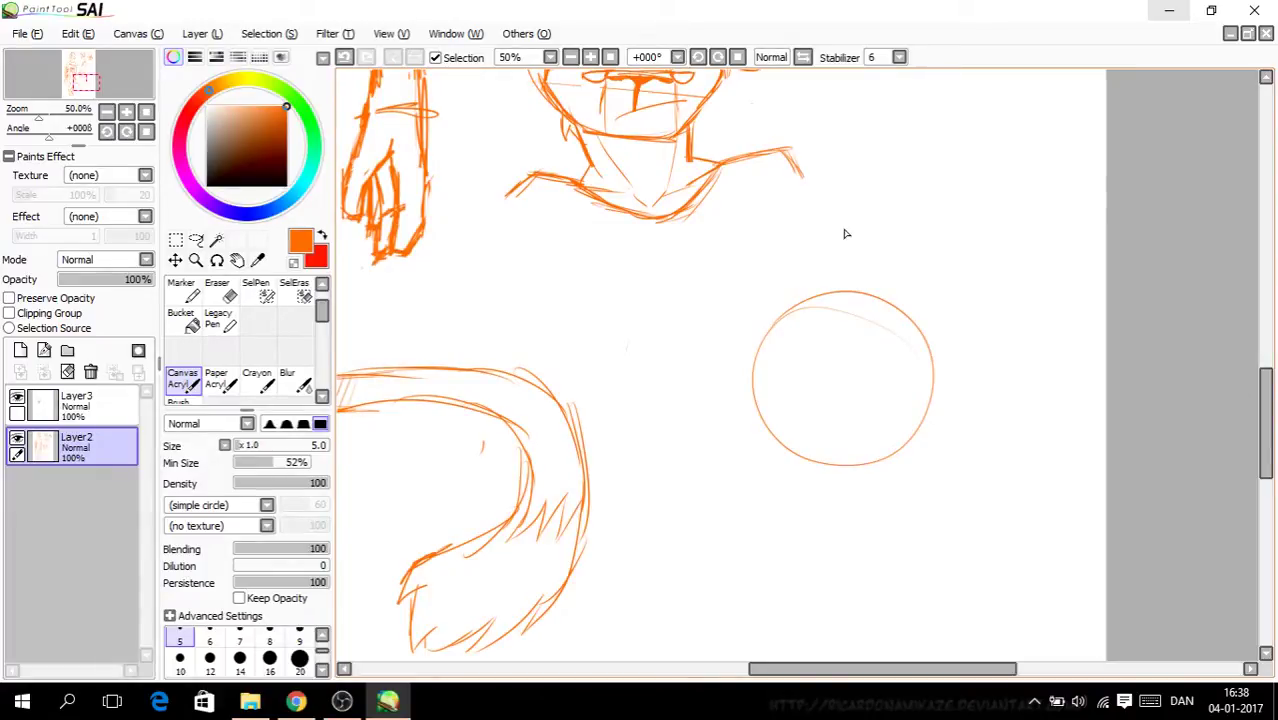
Step: Add two curved vertical guidelines and slanted horizontal eye guidelines across the new head circle
key("ctrl+plus")
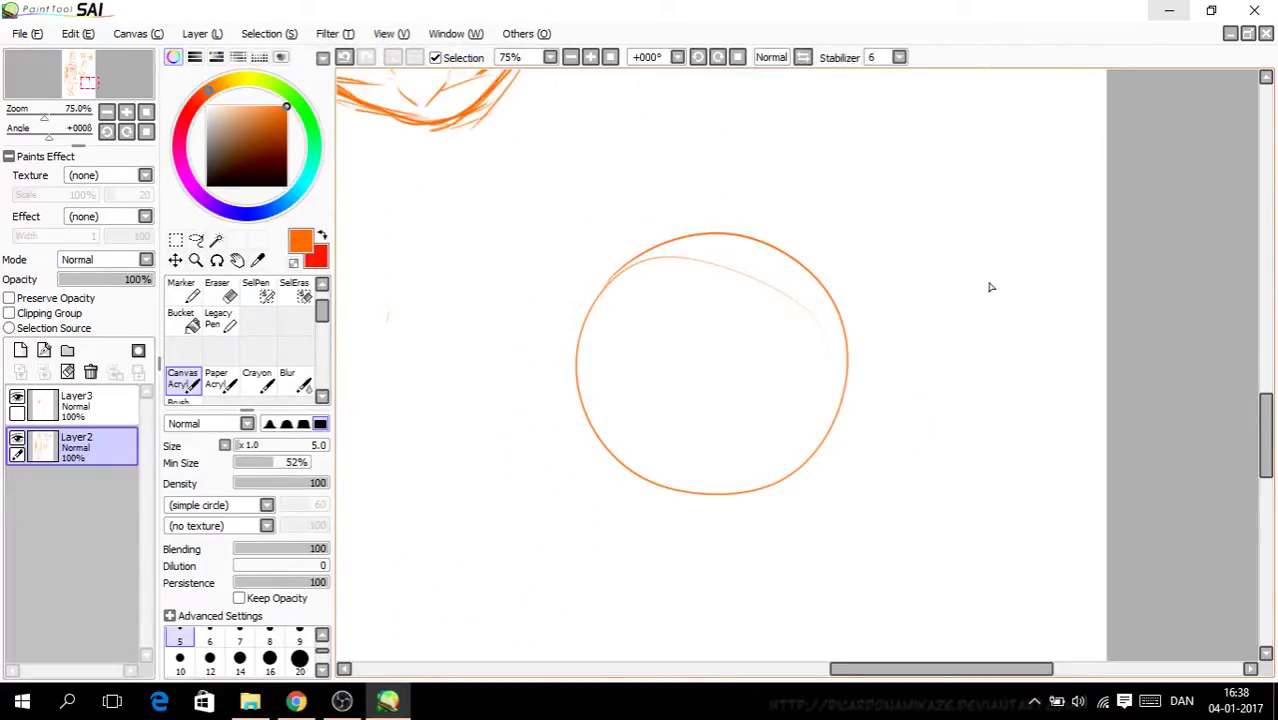
left_click_drag(652, 251, 718, 440)
left_click_drag(690, 290, 730, 490)
left_click_drag(751, 226, 805, 410)
left_click_drag(780, 278, 818, 472)
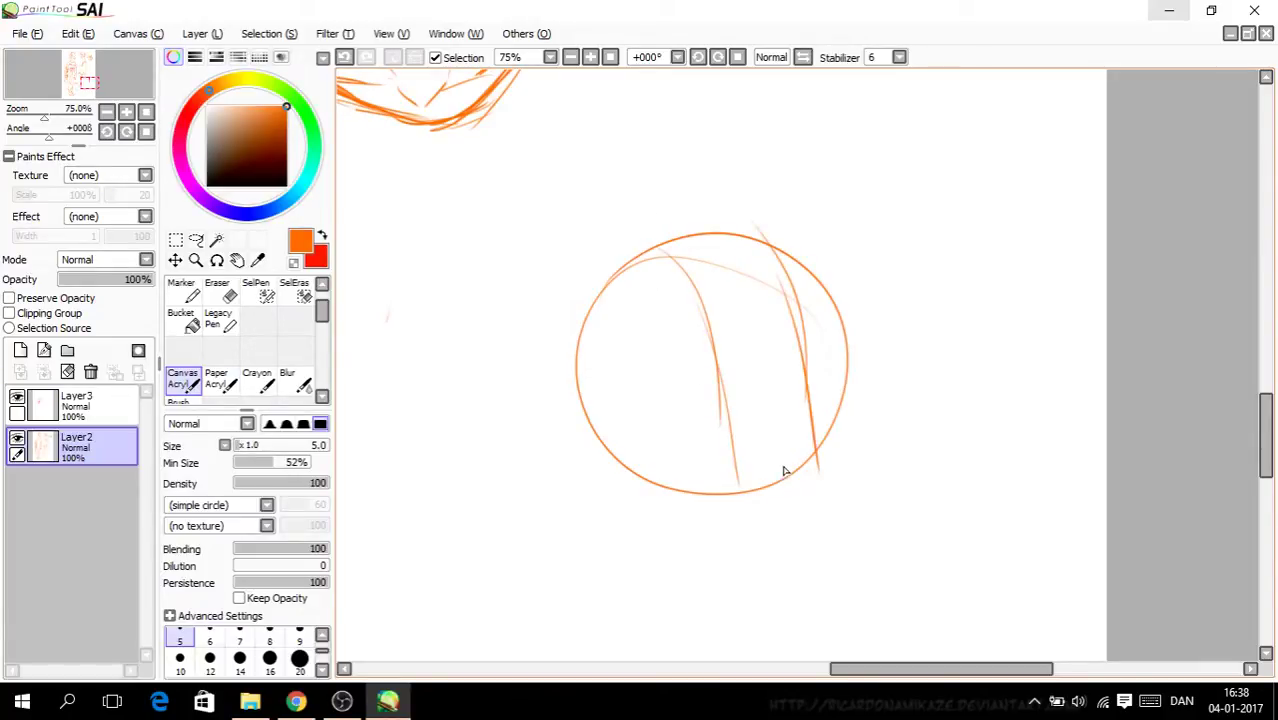
left_click_drag(864, 325, 610, 408)
mouse_move(776, 376)
left_mouse_down()
mouse_move(588, 416)
mouse_move(817, 386)
left_mouse_up()
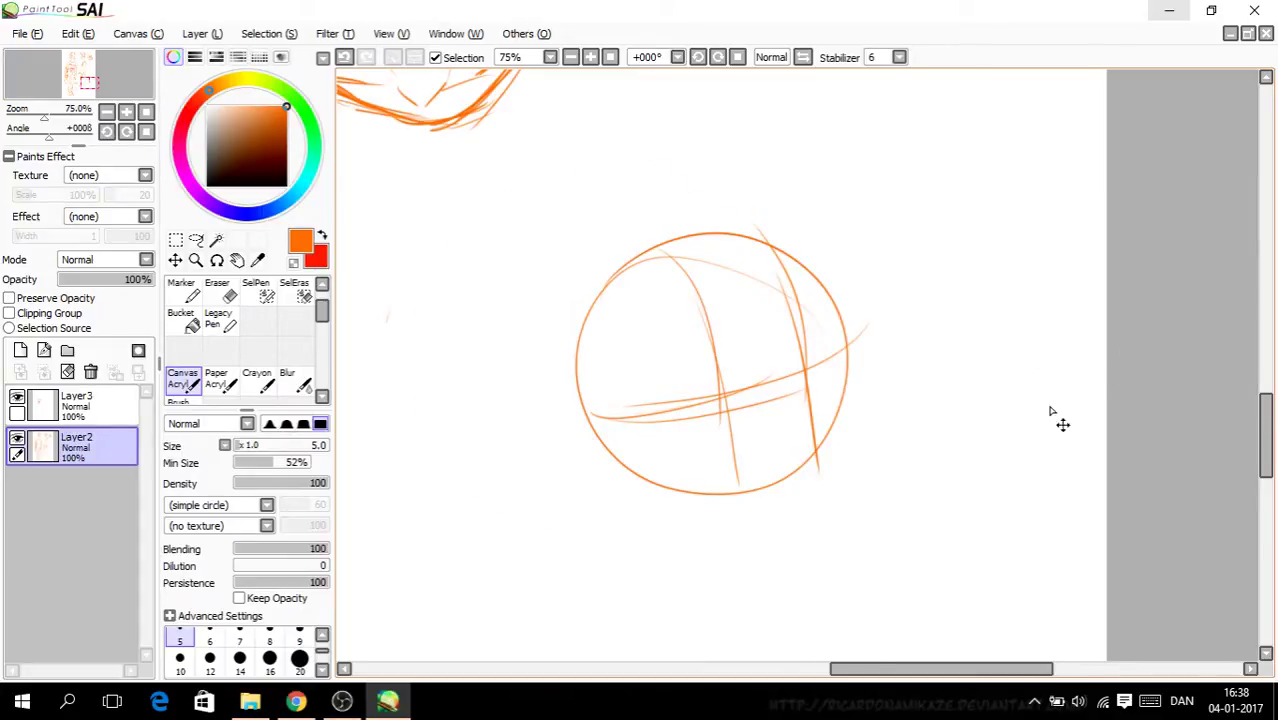
Step: Sketch the muzzle's slanted front edge across the lower part of the head circle with repeated strokes
scroll(1061, 401, "up", 1)
left_click_drag(960, 668, 947, 680)
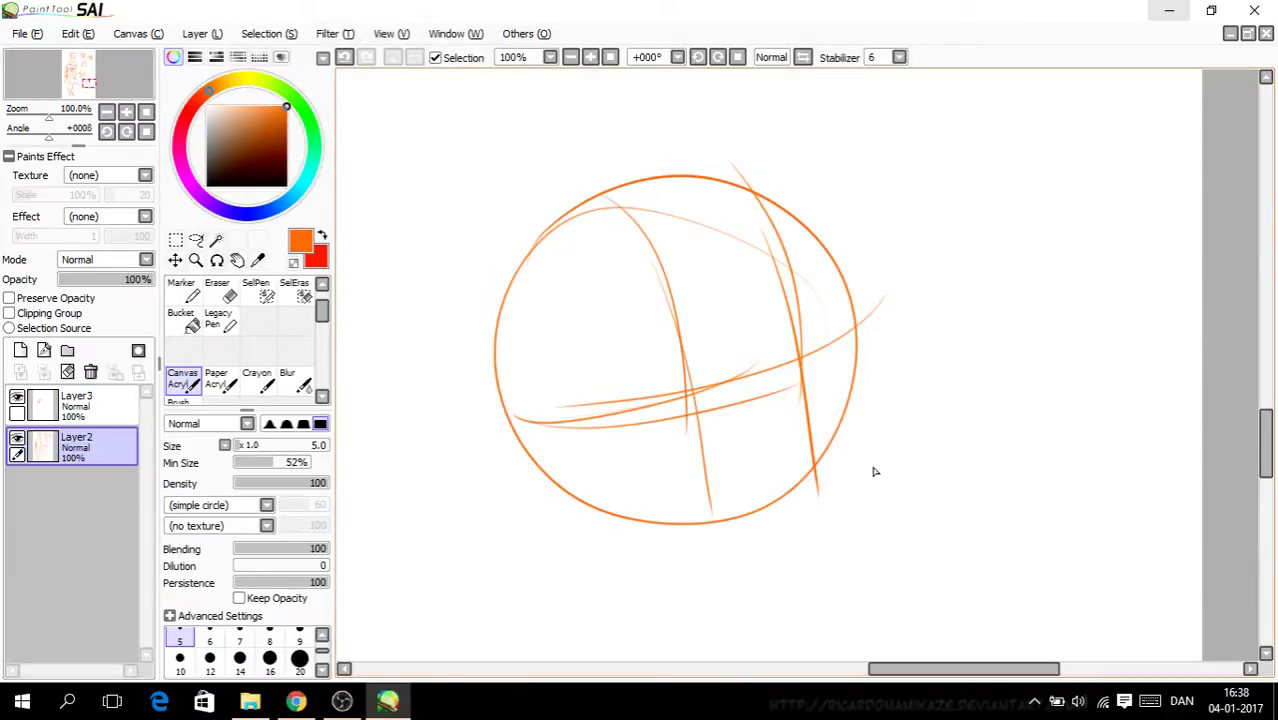
mouse_move(858, 373)
left_mouse_down()
mouse_move(867, 402)
mouse_move(885, 396)
mouse_move(733, 462)
left_mouse_up()
left_click_drag(878, 414, 734, 470)
left_click_drag(878, 416, 801, 450)
Step: Connect both ends of the muzzle's front edge up to the horizontal guidelines with angled side strokes
left_click_drag(680, 382, 736, 466)
left_click_drag(688, 402, 720, 442)
mouse_move(644, 404)
left_mouse_down()
mouse_move(745, 476)
mouse_move(656, 416)
mouse_move(747, 466)
mouse_move(794, 468)
mouse_move(822, 432)
mouse_move(812, 436)
mouse_move(870, 418)
left_mouse_up()
left_click_drag(878, 394, 838, 424)
left_click_drag(810, 370, 866, 424)
left_click_drag(830, 392, 876, 430)
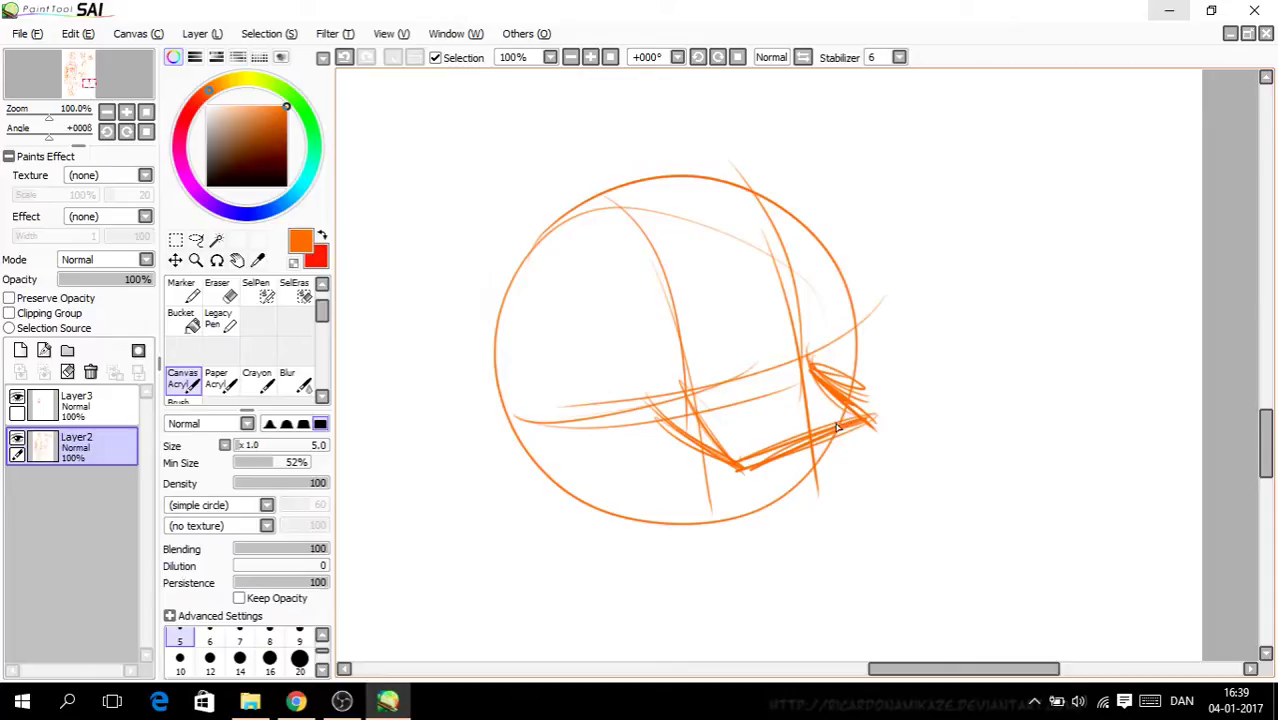
Step: Sketch the chin box beneath the muzzle's front edge and extend the jawline back along the head circle's lower curve
left_click_drag(870, 422, 826, 512)
mouse_move(736, 514)
left_mouse_down()
mouse_move(745, 476)
mouse_move(734, 516)
left_mouse_up()
mouse_move(732, 520)
left_mouse_down()
mouse_move(855, 528)
mouse_move(758, 521)
left_mouse_up()
left_click(344, 57)
left_click(344, 57)
left_click(344, 57)
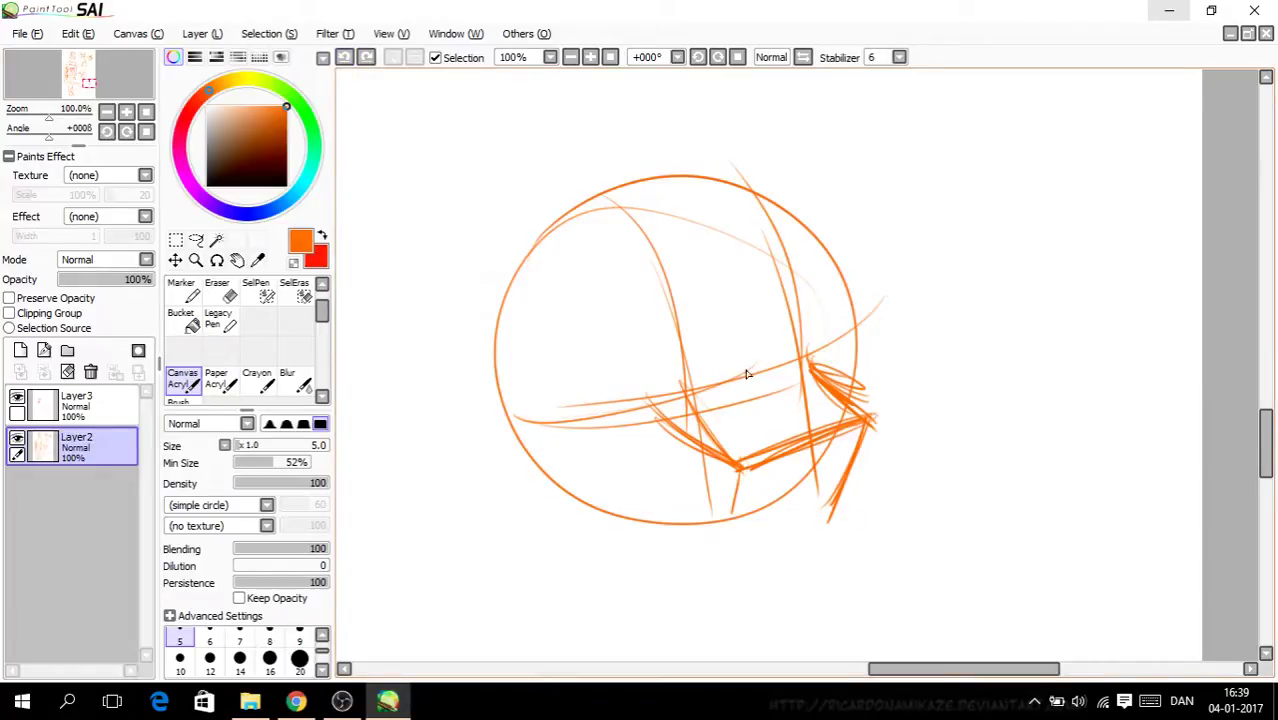
mouse_move(741, 462)
left_mouse_down()
mouse_move(734, 530)
mouse_move(848, 515)
mouse_move(726, 536)
mouse_move(577, 502)
left_mouse_up()
left_click_drag(690, 518, 562, 488)
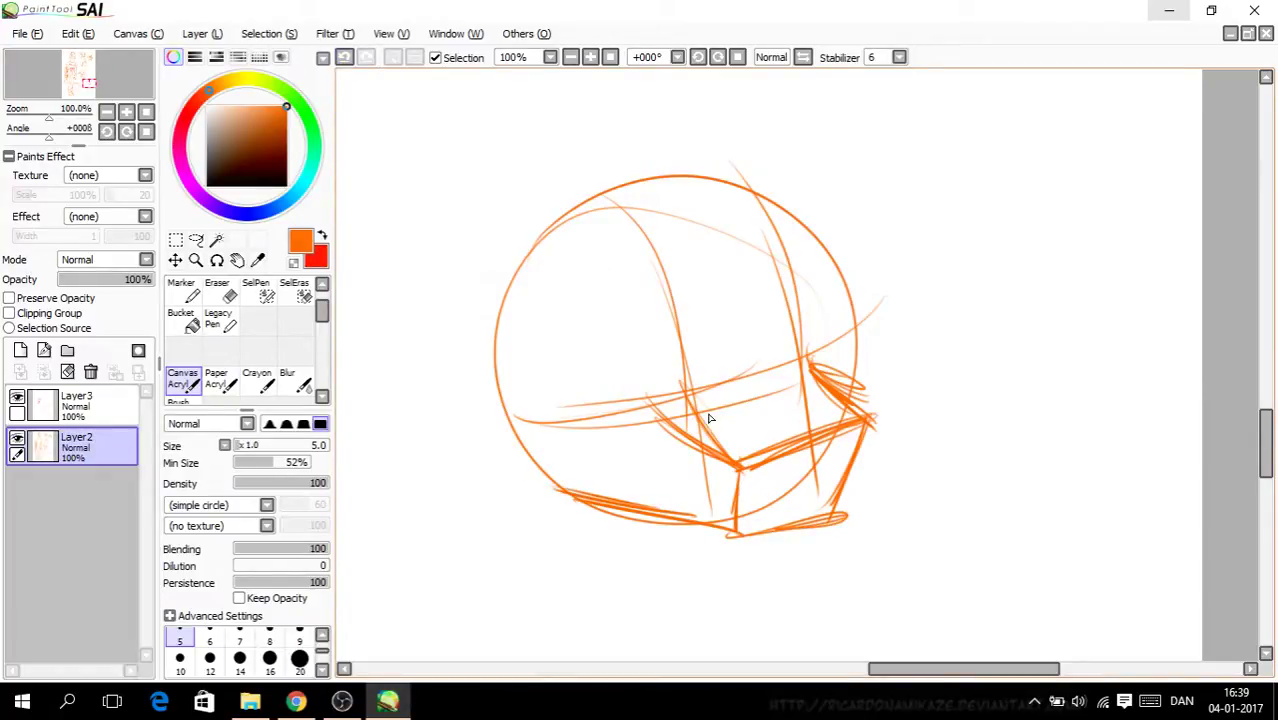
Step: Redraw the chin box's near vertical edge slightly farther back, thicken the muzzle's front edge, and erase the old vertical stroke
mouse_move(718, 452)
left_mouse_down()
mouse_move(757, 486)
mouse_move(798, 450)
mouse_move(723, 472)
mouse_move(858, 418)
left_mouse_up()
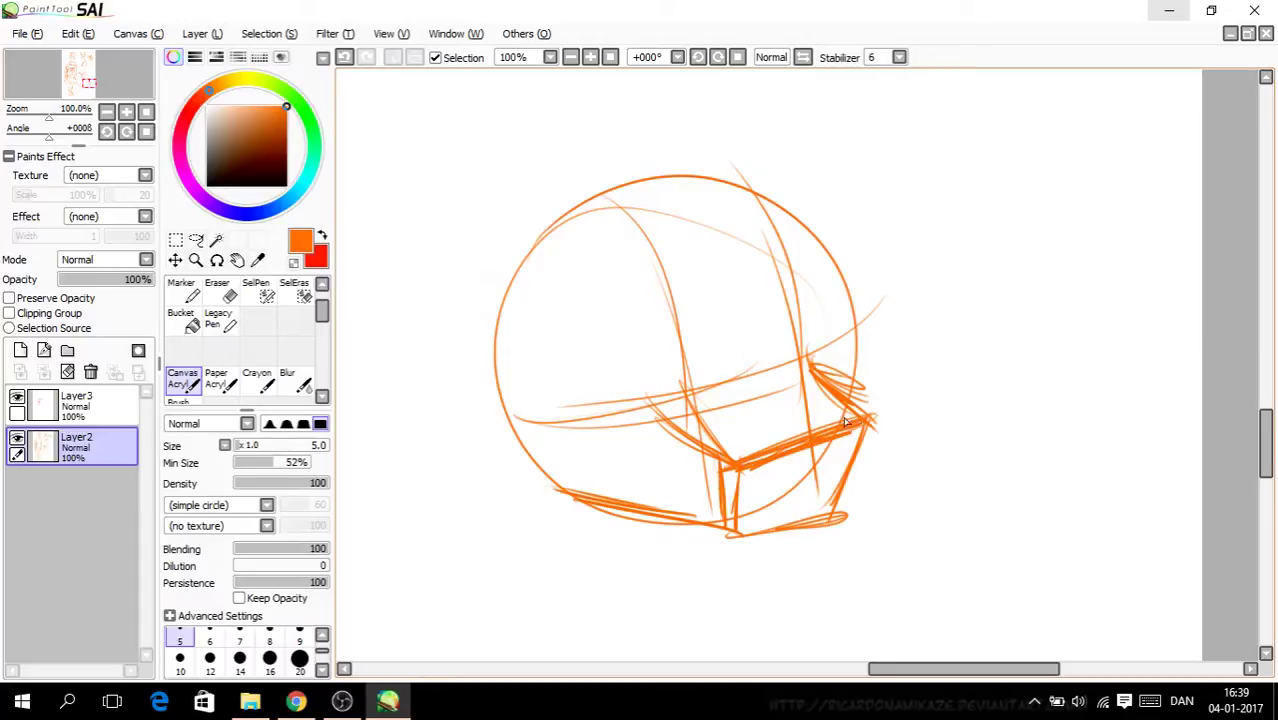
left_click(220, 292)
mouse_move(740, 474)
left_mouse_down()
mouse_move(737, 520)
mouse_move(728, 488)
left_mouse_up()
left_click(183, 378)
Step: Sketch the far eye as a narrow oval at the circle's edge, with a slanted eyelid, filled pupil and small cheek line
scroll(824, 355, "up", 1)
mouse_move(815, 385)
left_mouse_down()
mouse_move(788, 302)
mouse_move(801, 219)
left_mouse_up()
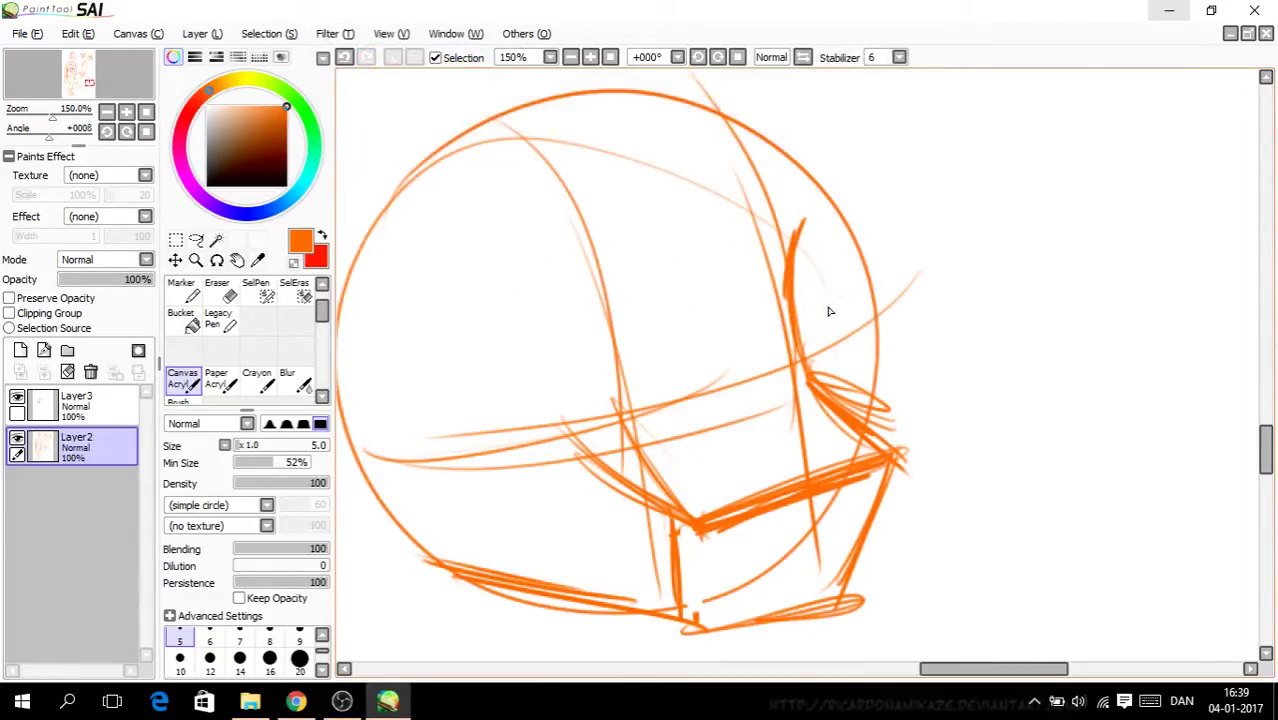
mouse_move(781, 305)
left_mouse_down()
mouse_move(844, 257)
mouse_move(846, 279)
mouse_move(831, 257)
mouse_move(833, 380)
left_mouse_up()
left_click_drag(838, 265, 818, 238)
mouse_move(855, 363)
left_mouse_down()
mouse_move(869, 374)
mouse_move(858, 415)
left_mouse_up()
left_click_drag(817, 274, 836, 266)
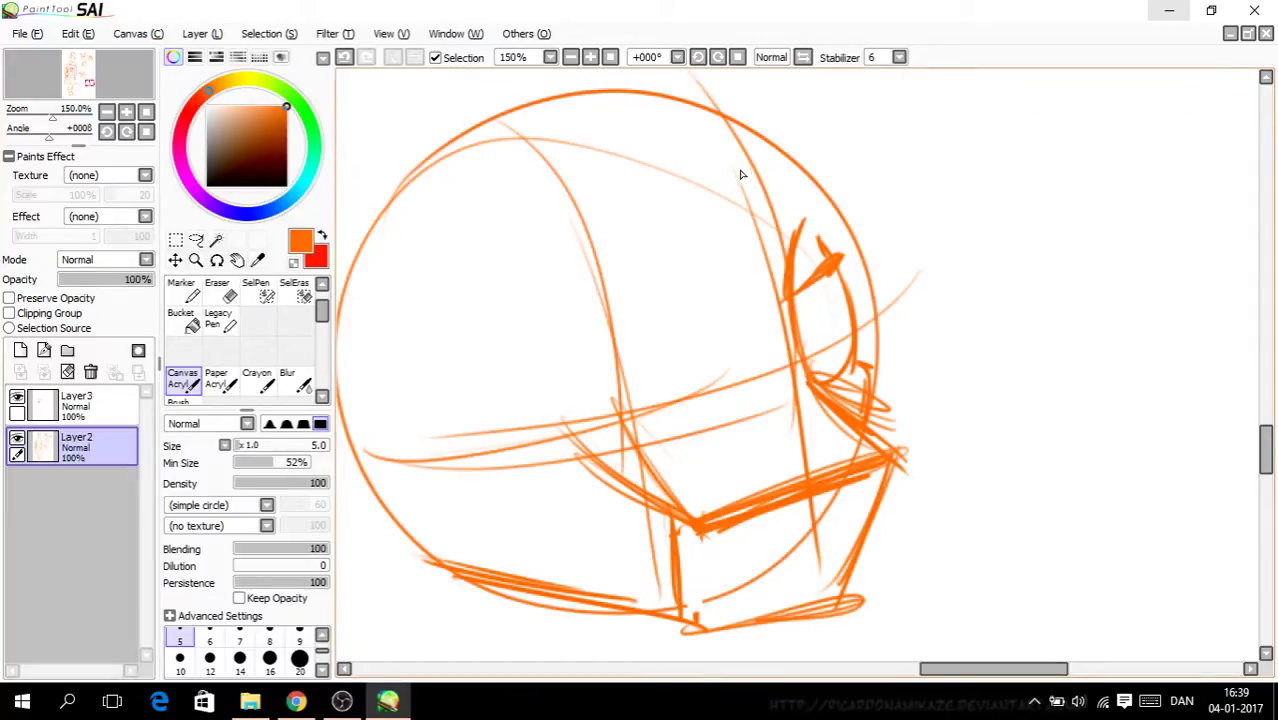
mouse_move(832, 272)
left_mouse_down()
mouse_move(837, 326)
mouse_move(827, 289)
left_mouse_up()
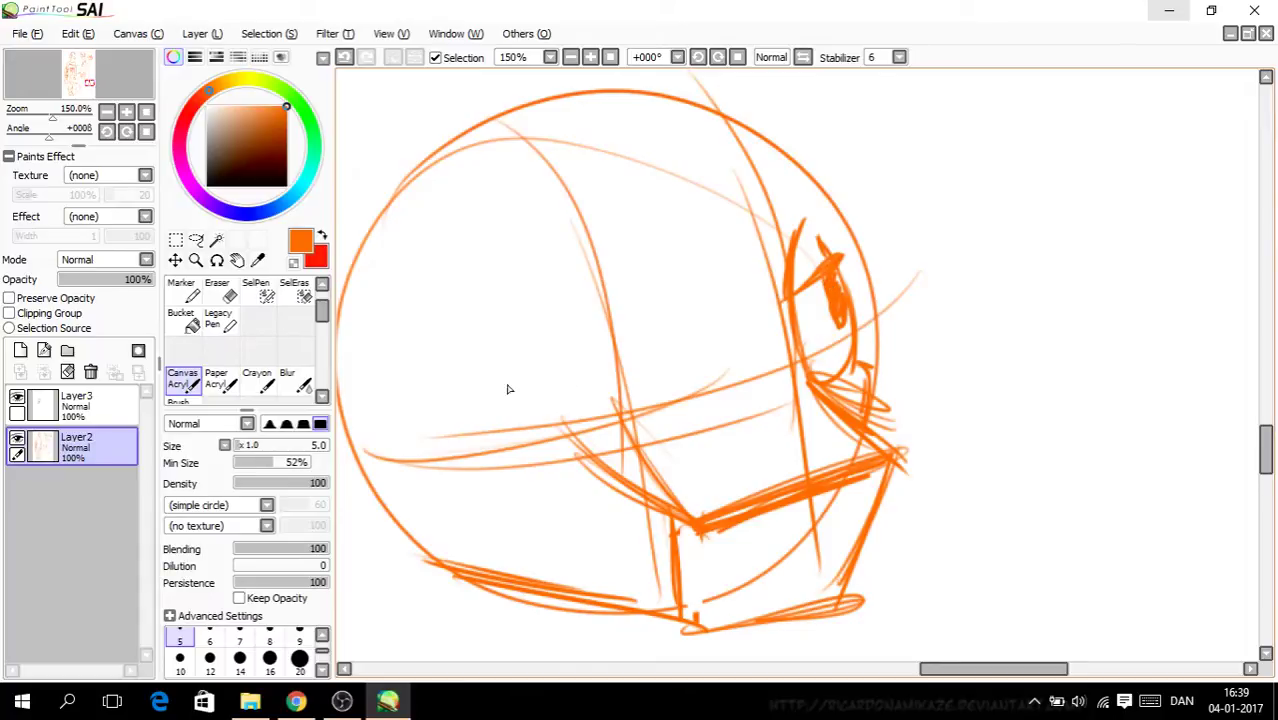
Step: Sketch the near eye as a tall arch with a flat base on the horizontal guideline and a slanted eyelid line
left_click_drag(601, 420, 516, 434)
mouse_move(596, 432)
left_mouse_down()
mouse_move(460, 442)
mouse_move(518, 425)
mouse_move(491, 285)
mouse_move(610, 312)
mouse_move(597, 348)
mouse_move(565, 262)
mouse_move(491, 289)
left_mouse_up()
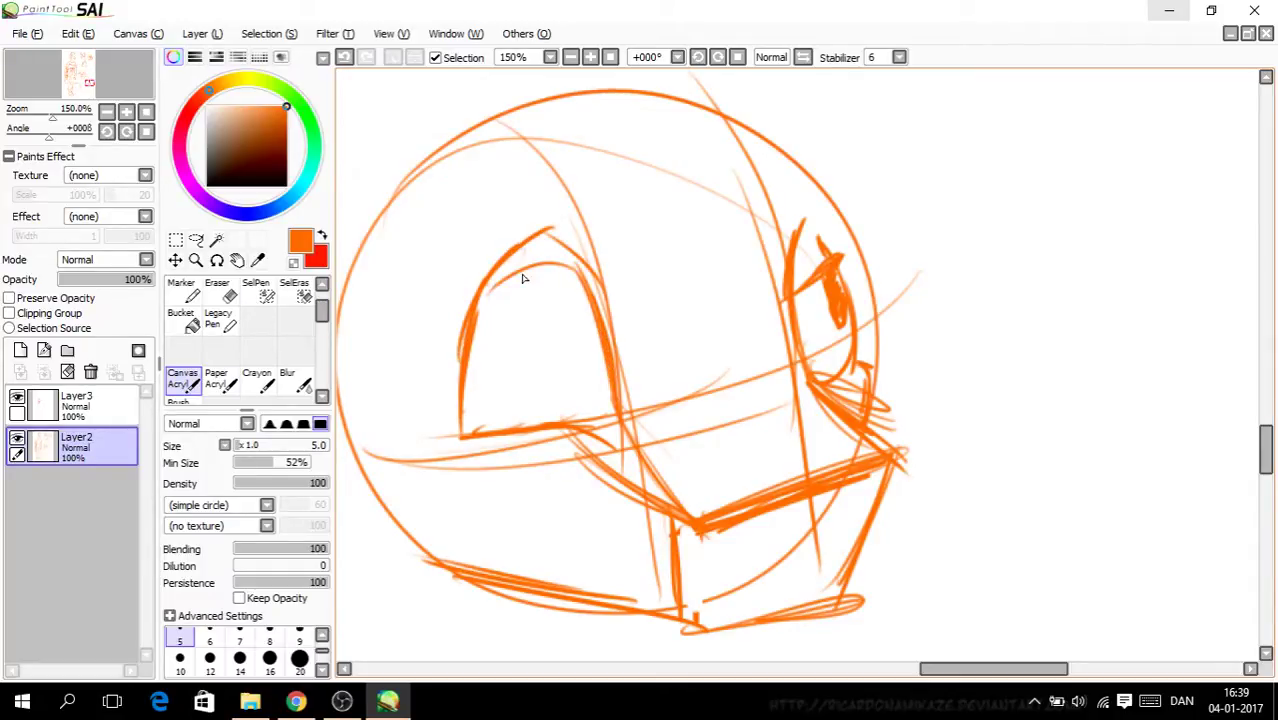
left_click(344, 57)
left_click_drag(568, 256, 592, 305)
mouse_move(588, 431)
left_mouse_down()
mouse_move(475, 438)
mouse_move(581, 421)
mouse_move(507, 437)
mouse_move(600, 409)
mouse_move(601, 364)
left_mouse_up()
mouse_move(595, 294)
left_mouse_down()
mouse_move(452, 352)
mouse_move(597, 300)
mouse_move(566, 326)
mouse_move(512, 335)
left_mouse_up()
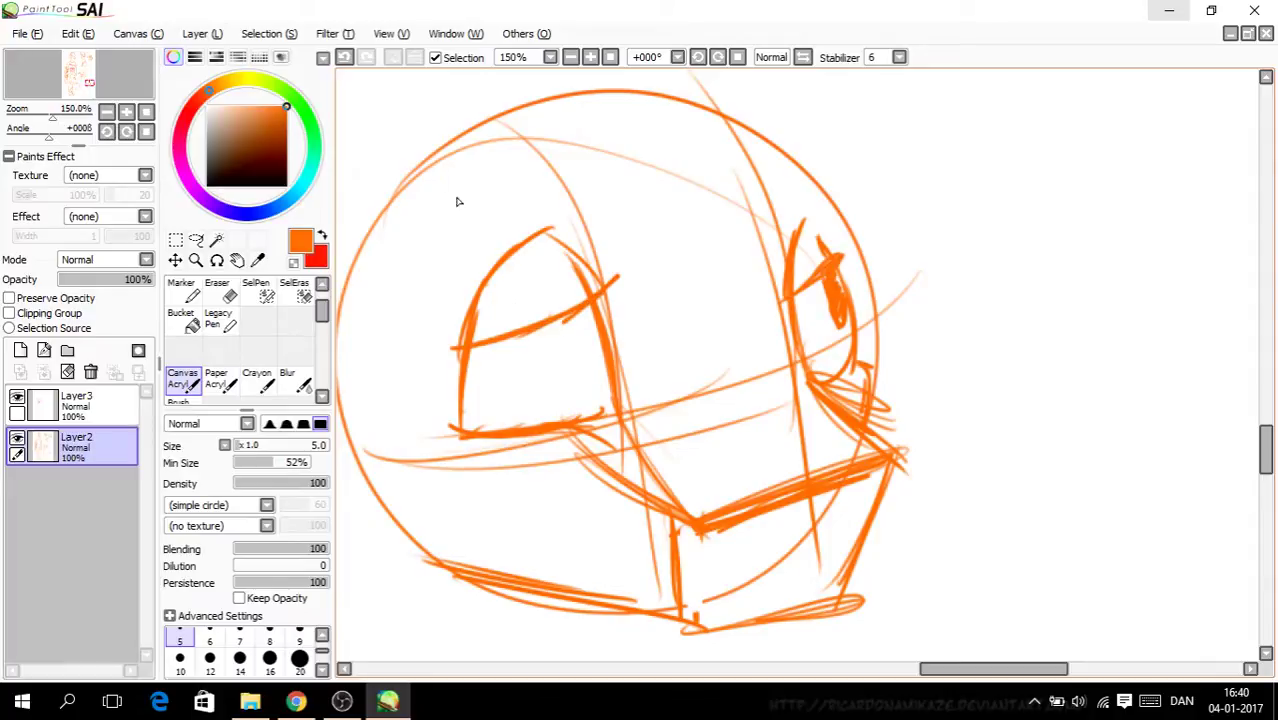
Step: Redo the end of the near eye's eyelid line, rough in the far eyebrow, and fill the near pupil
left_click(344, 57)
left_click(344, 60)
left_click_drag(586, 306, 606, 287)
left_click_drag(586, 290, 540, 236)
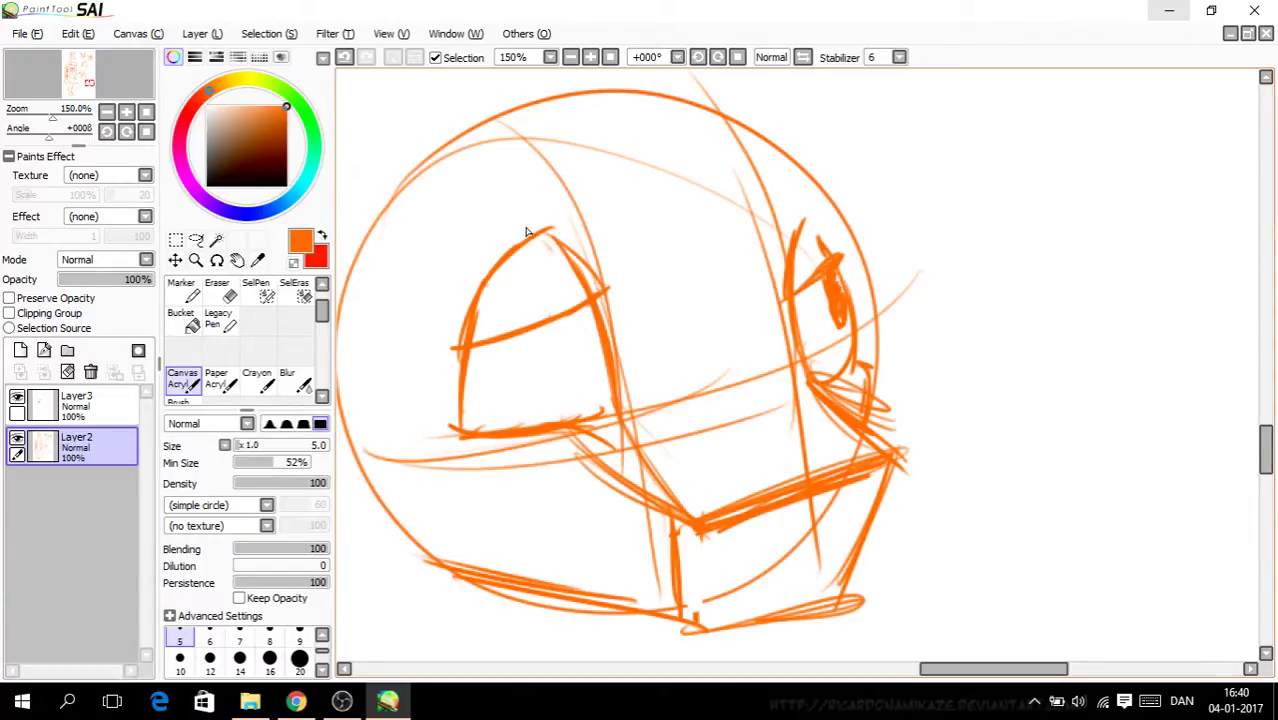
mouse_move(826, 183)
left_mouse_down()
mouse_move(733, 139)
mouse_move(804, 164)
mouse_move(728, 168)
mouse_move(782, 152)
left_mouse_up()
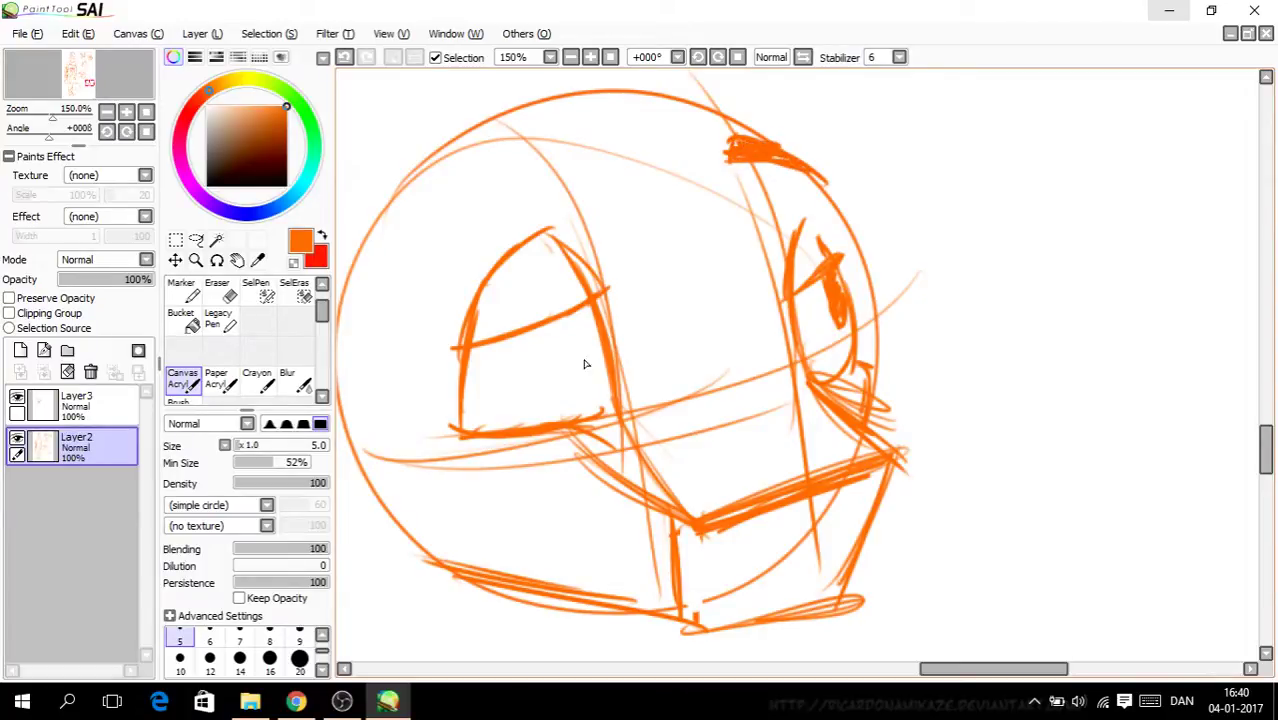
mouse_move(570, 318)
left_mouse_down()
mouse_move(582, 354)
mouse_move(600, 332)
mouse_move(595, 350)
mouse_move(582, 347)
mouse_move(576, 302)
mouse_move(588, 326)
left_mouse_up()
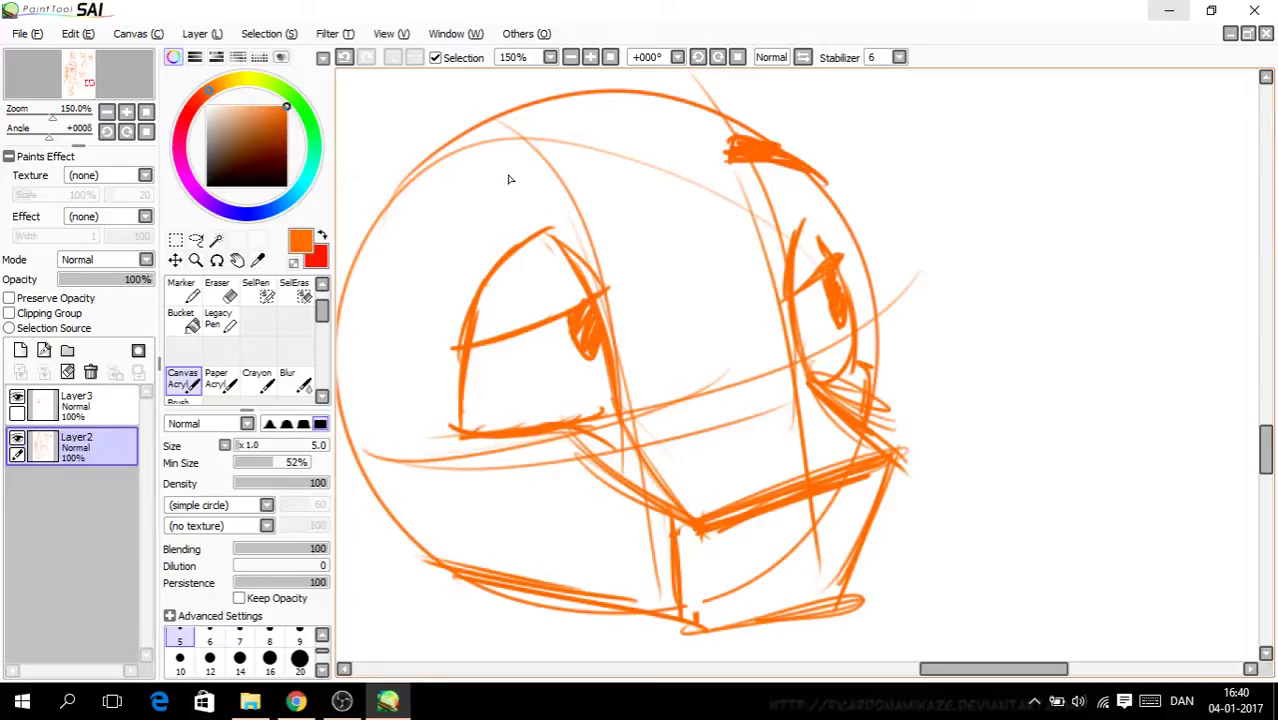
Step: Draw a thick, filled, slanted eyebrow above the near eye
mouse_move(583, 197)
left_mouse_down()
mouse_move(499, 222)
mouse_move(456, 275)
left_mouse_up()
mouse_move(490, 228)
left_mouse_down()
mouse_move(578, 186)
mouse_move(588, 220)
mouse_move(492, 240)
mouse_move(464, 270)
left_mouse_up()
left_click_drag(535, 207, 500, 234)
mouse_move(562, 190)
left_mouse_down()
mouse_move(530, 224)
mouse_move(562, 220)
left_mouse_up()
Step: Erase the rough far eyebrow and redraw it longer and filled, with a brow contour leading down to the far eye
left_click(220, 290)
mouse_move(760, 182)
left_mouse_down()
mouse_move(790, 160)
mouse_move(731, 152)
left_mouse_up()
left_click(183, 380)
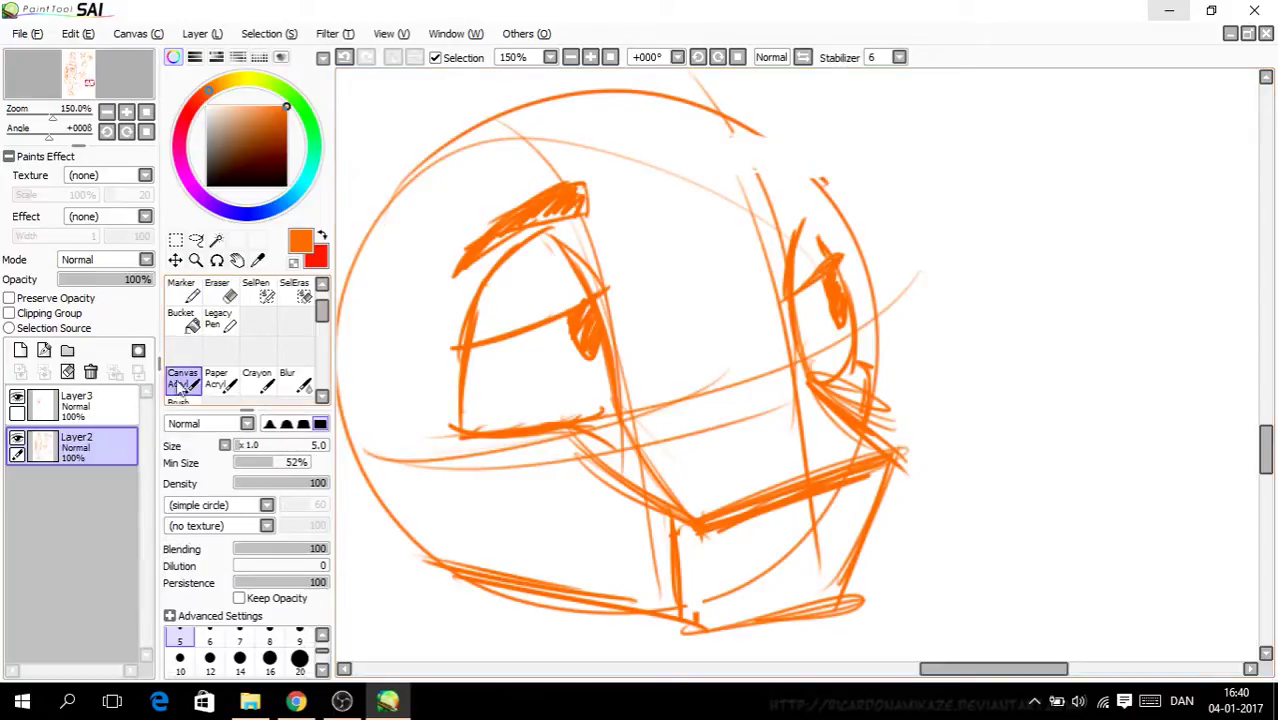
mouse_move(840, 188)
left_mouse_down()
mouse_move(710, 128)
mouse_move(690, 155)
mouse_move(805, 180)
mouse_move(690, 160)
mouse_move(695, 125)
mouse_move(735, 155)
mouse_move(706, 133)
mouse_move(705, 145)
mouse_move(765, 155)
left_mouse_up()
mouse_move(815, 212)
left_mouse_down()
mouse_move(800, 245)
mouse_move(800, 168)
mouse_move(836, 266)
left_mouse_up()
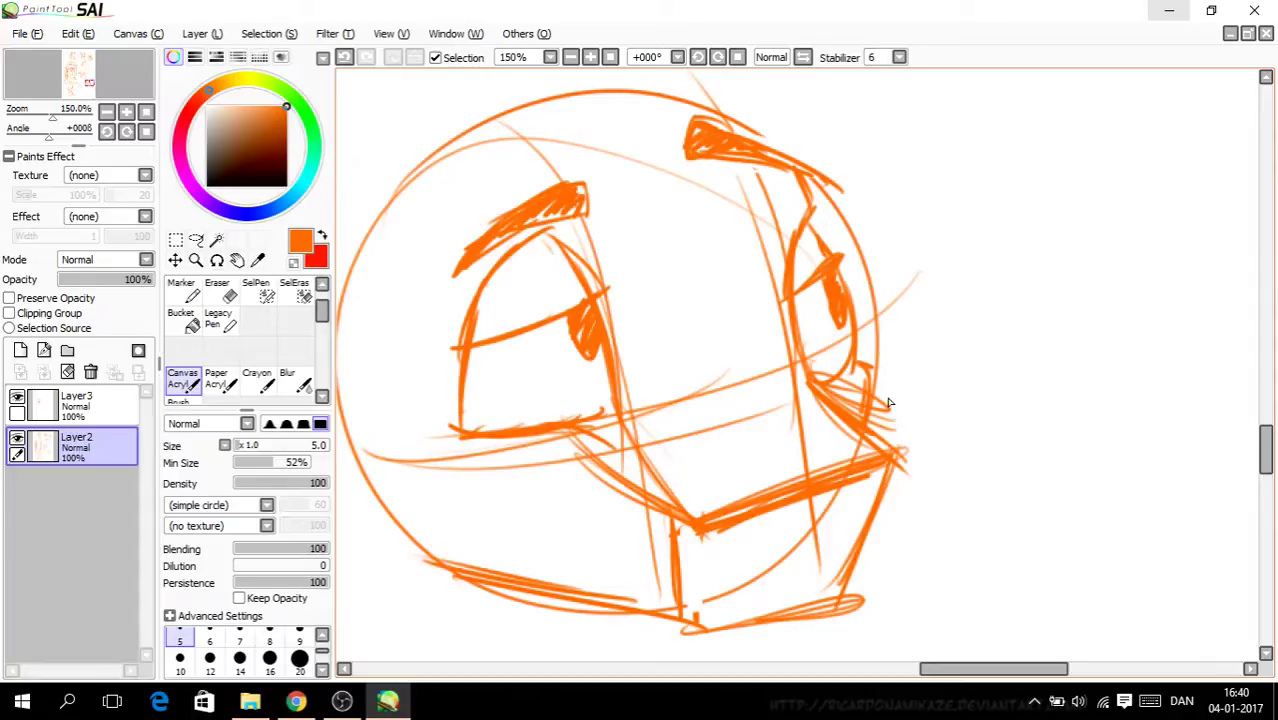
Step: Draw a small filled nose under the middle of the muzzle's front edge with a short line below it
scroll(888, 403, "down", 2)
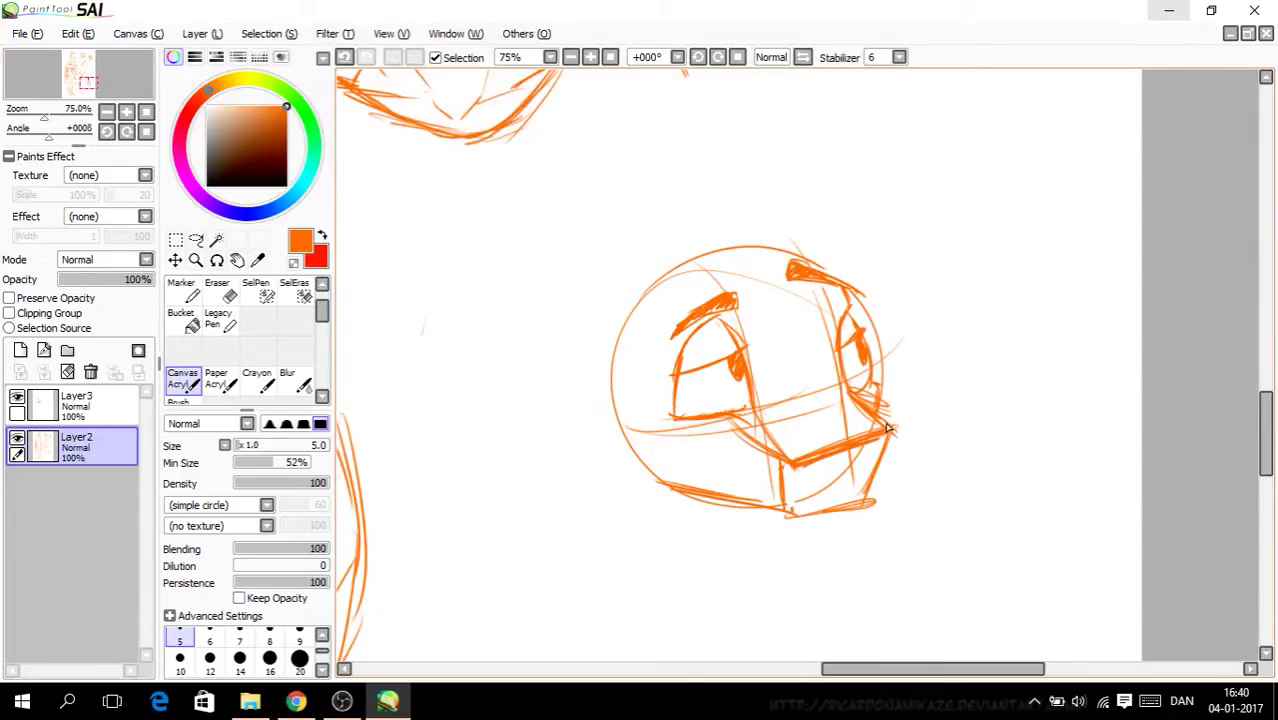
left_click_drag(1266, 430, 1255, 455)
scroll(808, 372, "up", 2)
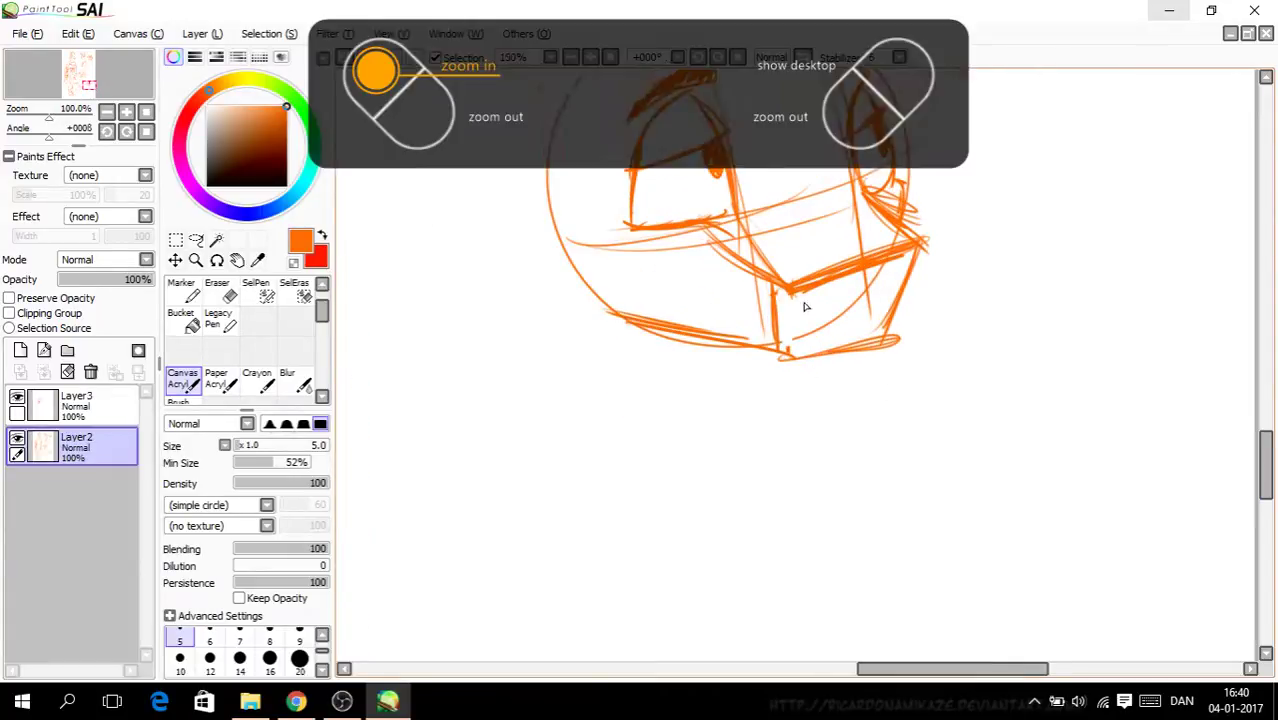
mouse_move(828, 274)
left_mouse_down()
mouse_move(870, 300)
mouse_move(890, 262)
mouse_move(862, 296)
mouse_move(855, 285)
mouse_move(876, 302)
mouse_move(772, 304)
mouse_move(620, 192)
left_mouse_up()
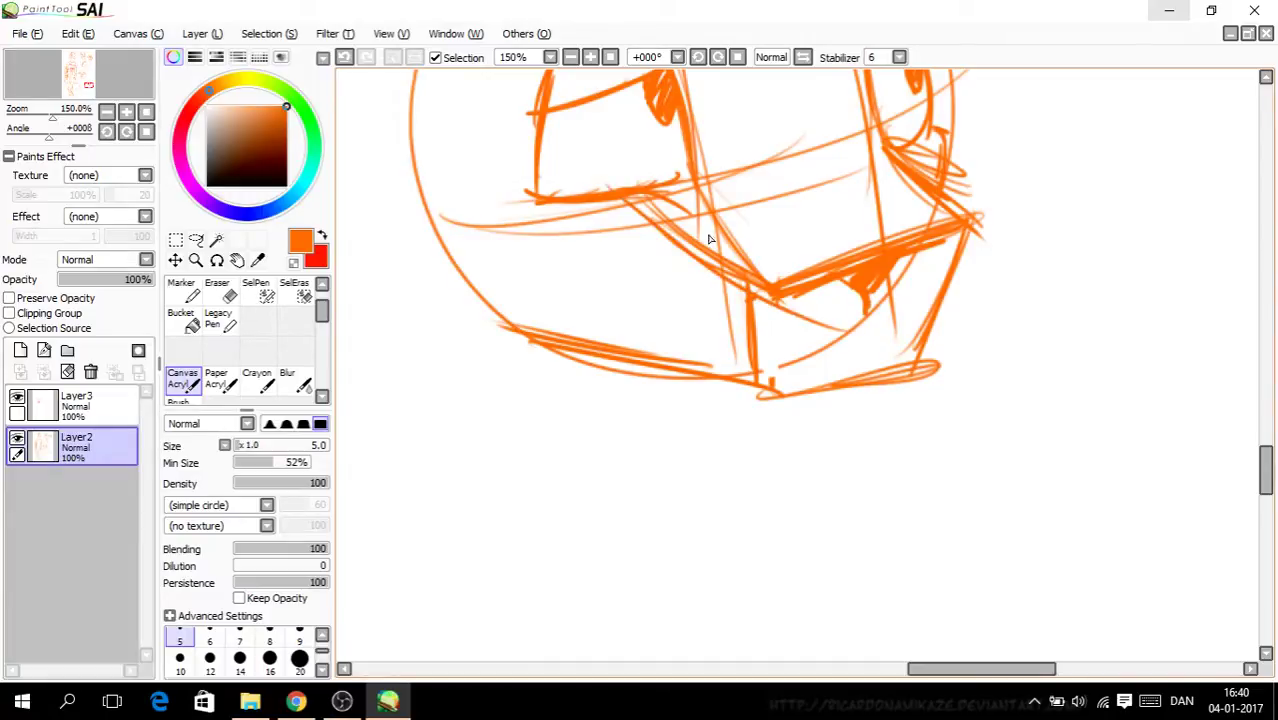
left_click(344, 57)
left_click_drag(873, 318, 642, 264)
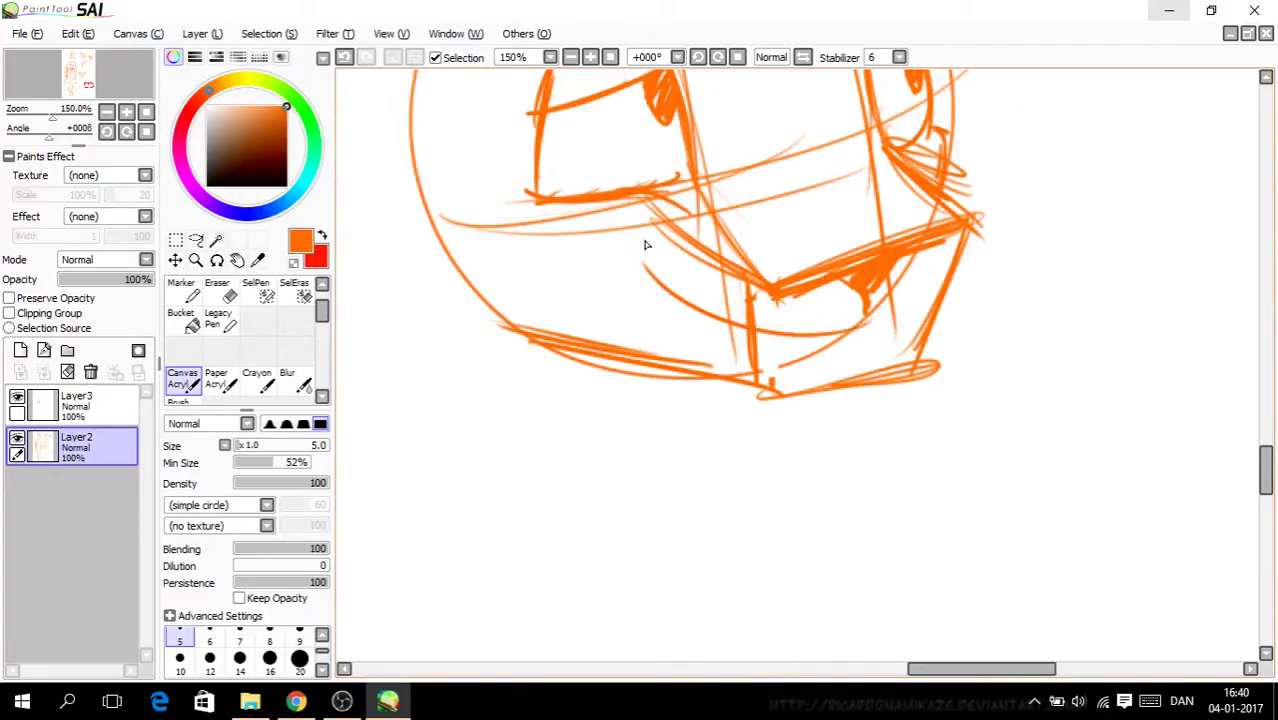
left_click_drag(862, 318, 928, 348)
left_click_drag(1267, 473, 1273, 450)
scroll(1272, 450, "down", 2)
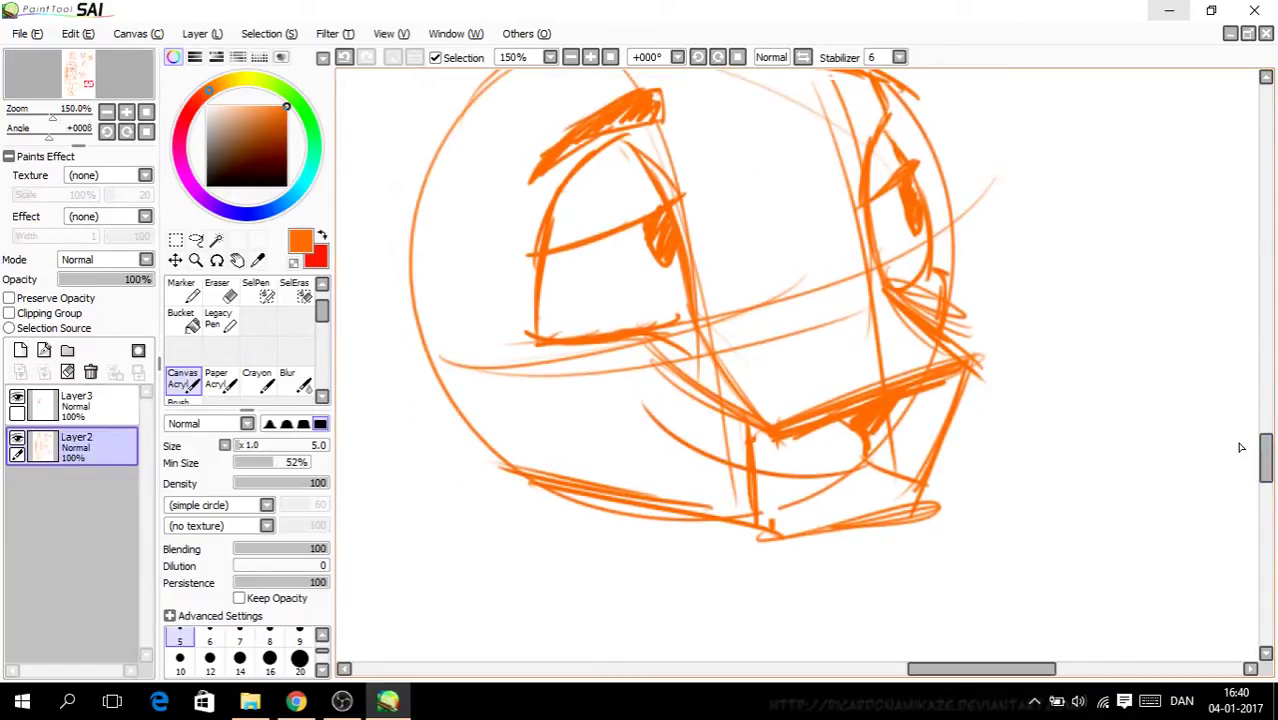
left_click(344, 57)
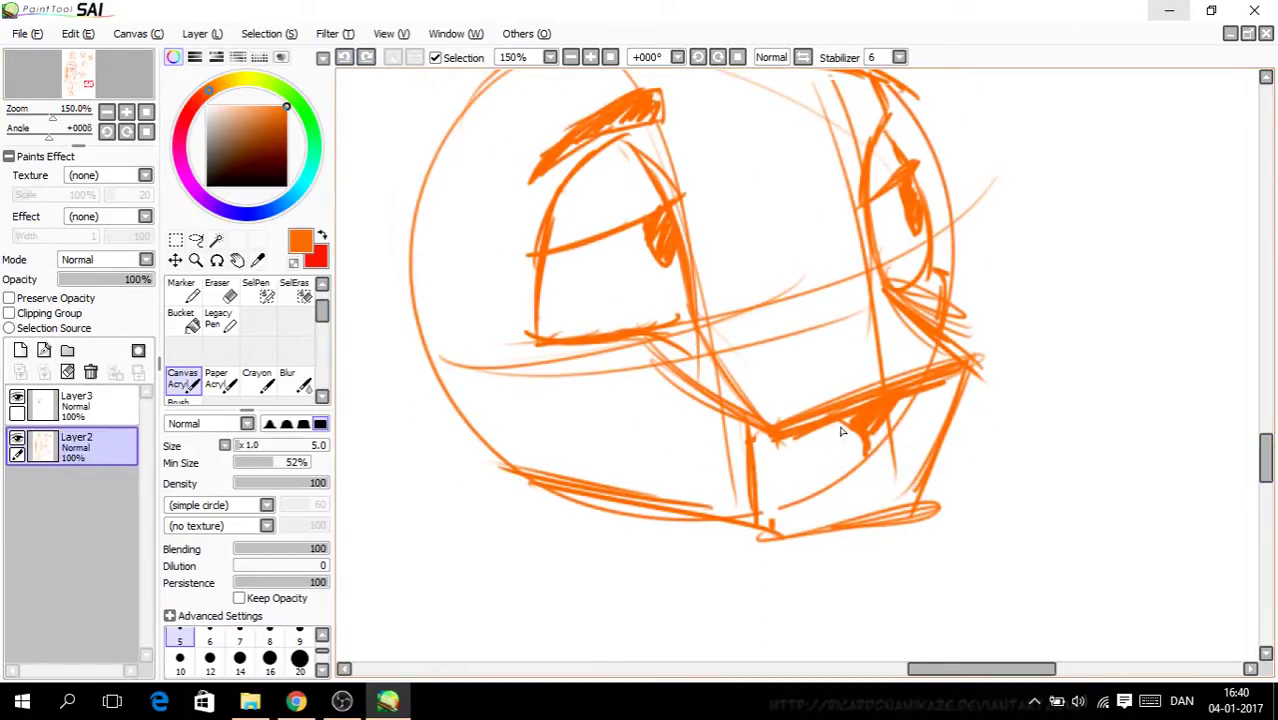
Step: Draw the mouth line curving from the nose down and back up to the near cheek, with a short crease at its end
mouse_move(860, 452)
left_mouse_down()
mouse_move(788, 498)
mouse_move(681, 421)
mouse_move(674, 401)
mouse_move(636, 396)
left_mouse_up()
left_click(344, 57)
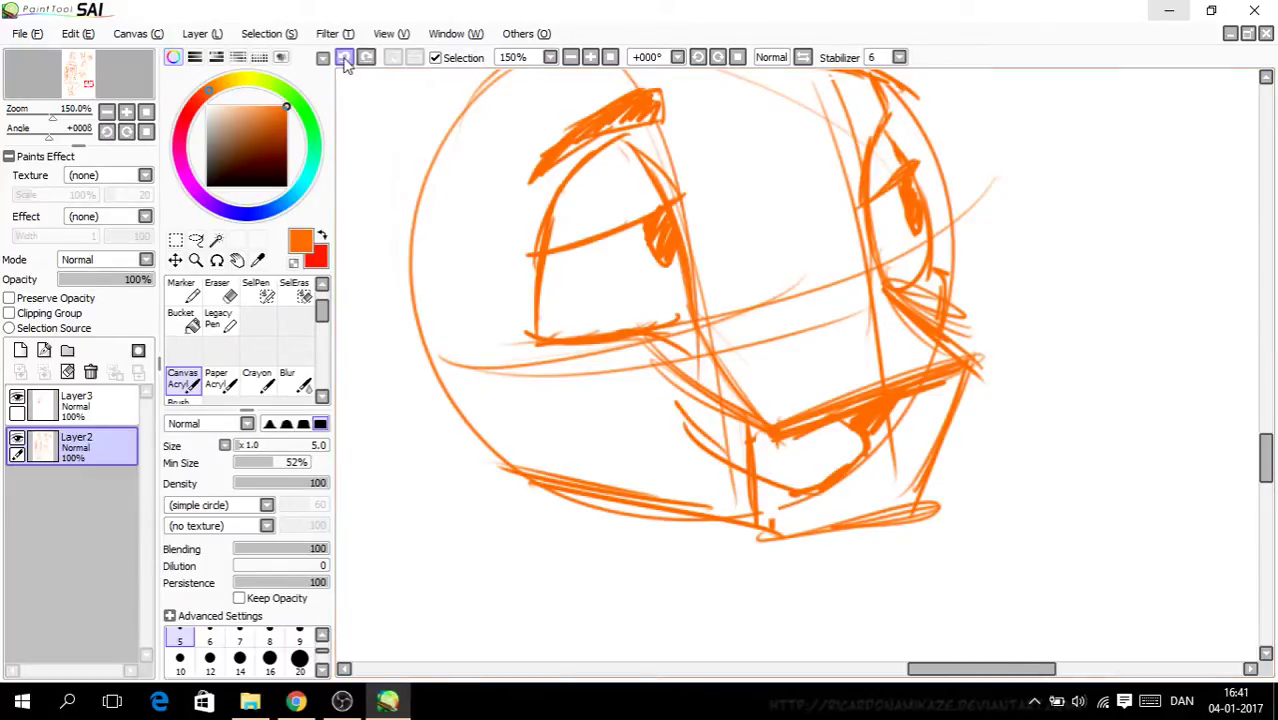
mouse_move(690, 428)
left_mouse_down()
mouse_move(663, 388)
mouse_move(597, 364)
left_mouse_up()
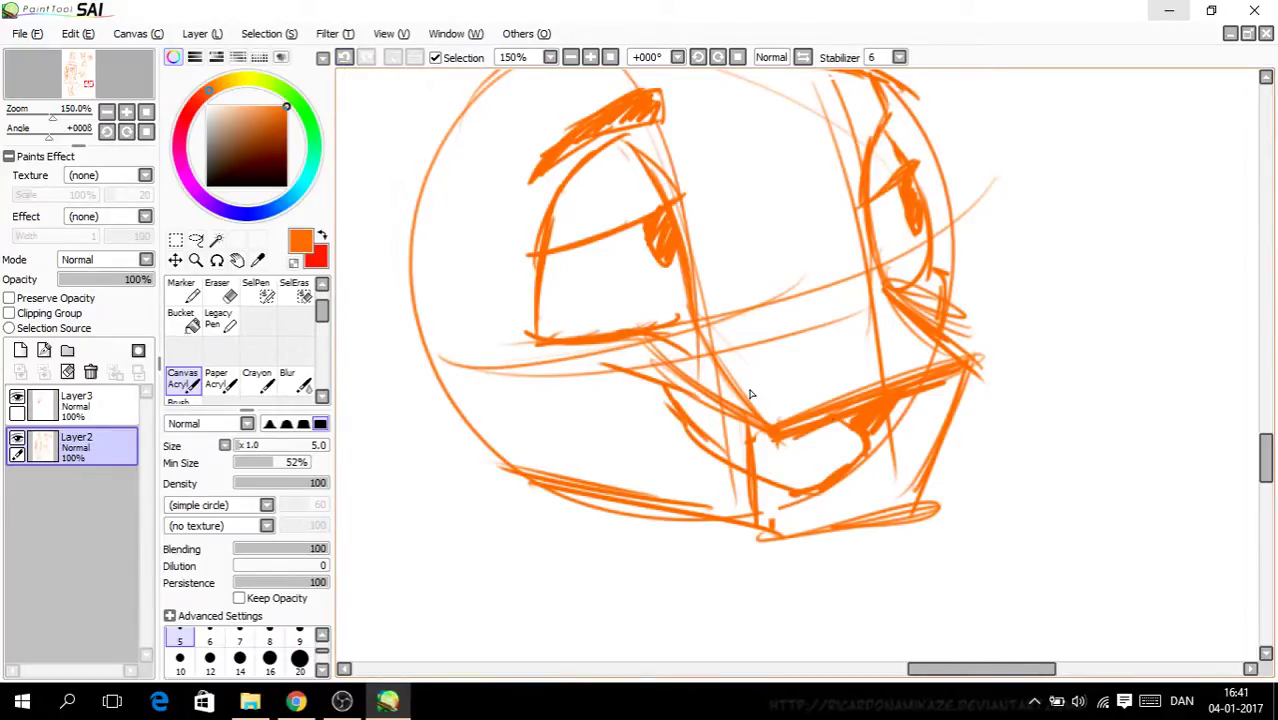
Step: Draw the mouth's far-side curve to the muzzle edge and darken the chin's lower edge and jawline
mouse_move(864, 436)
left_mouse_down()
mouse_move(916, 484)
mouse_move(950, 402)
left_mouse_up()
mouse_move(876, 462)
left_mouse_down()
mouse_move(915, 480)
mouse_move(944, 424)
left_mouse_up()
mouse_move(925, 474)
left_mouse_down()
mouse_move(919, 500)
mouse_move(852, 530)
mouse_move(771, 537)
left_mouse_up()
left_click_drag(784, 528, 627, 500)
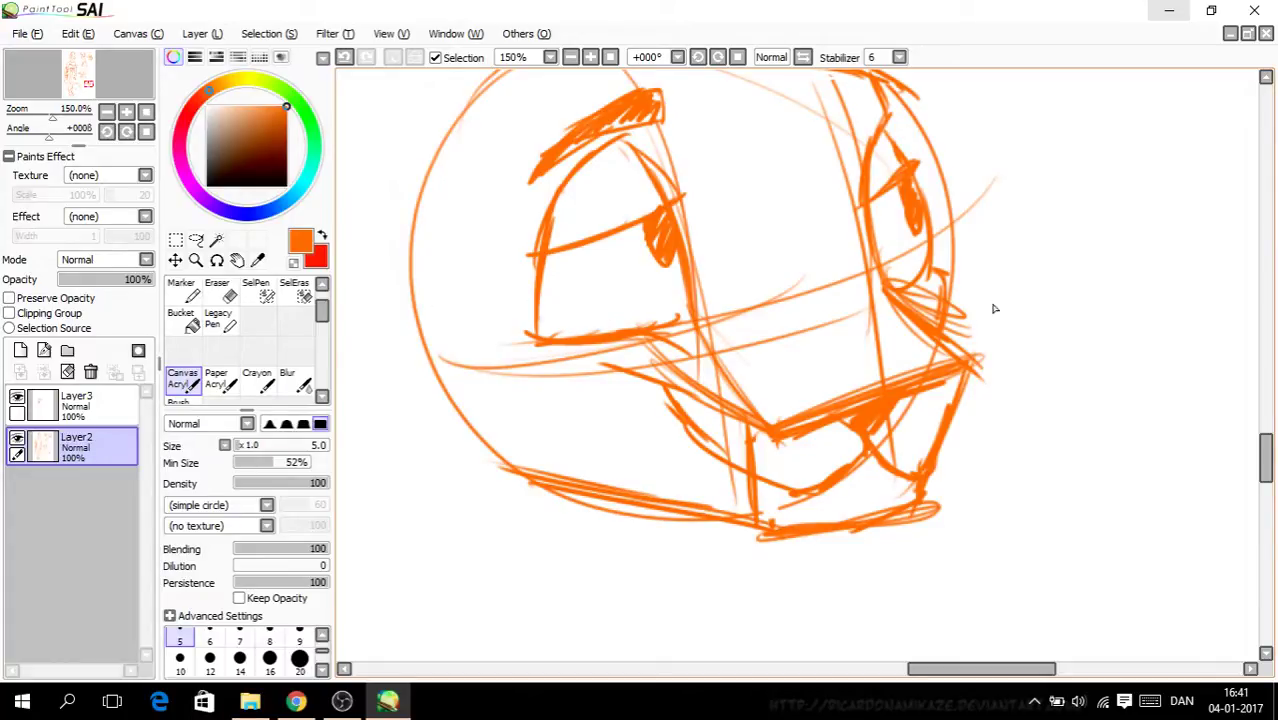
Step: Darken the muzzle's angled sides and add a thick slanted line across its top with curved cheek marks at both ends
left_click_drag(961, 358, 902, 291)
mouse_move(723, 376)
left_mouse_down()
mouse_move(684, 340)
mouse_move(719, 385)
left_mouse_up()
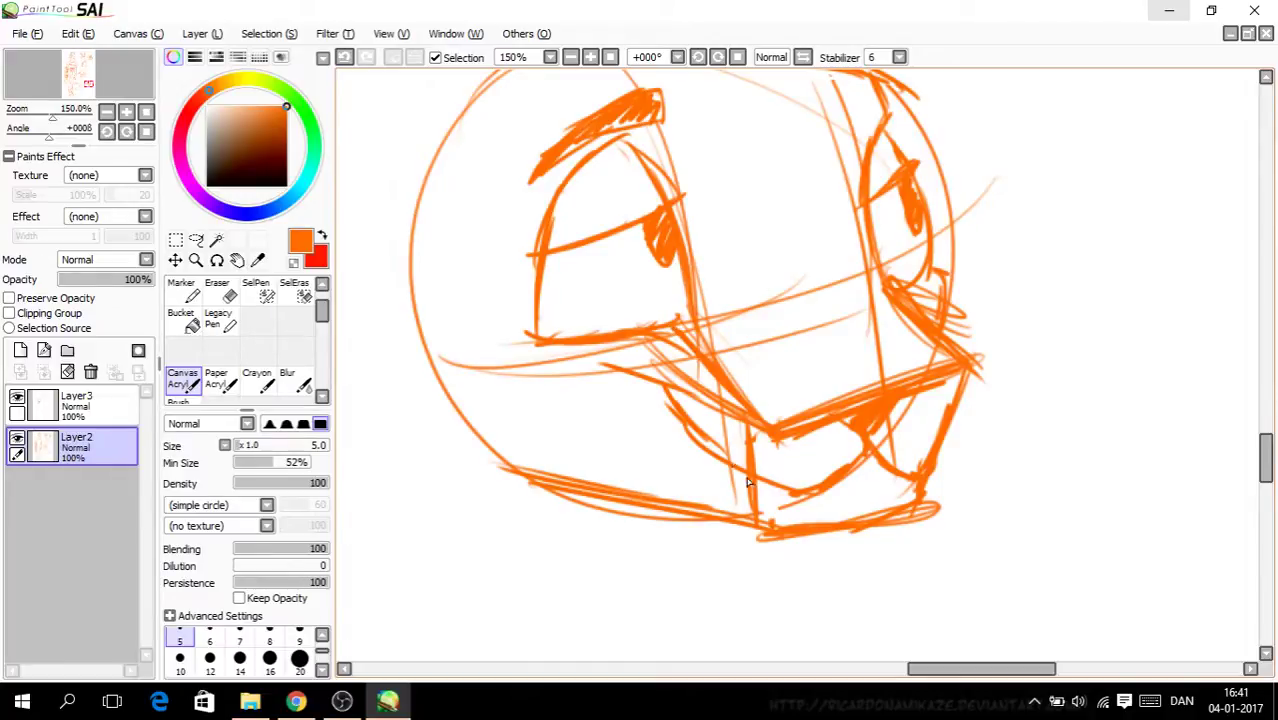
scroll(740, 472, "down", 2)
scroll(776, 478, "up", 2)
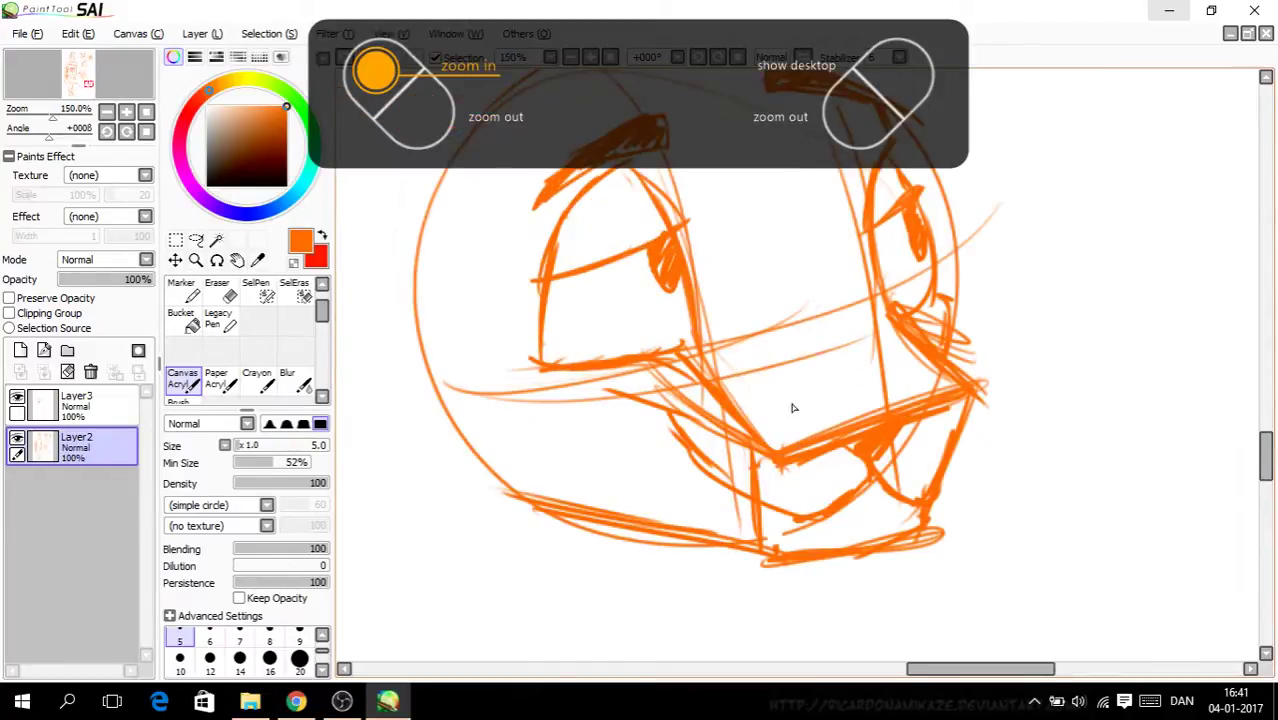
mouse_move(903, 320)
left_mouse_down()
mouse_move(722, 370)
mouse_move(885, 323)
mouse_move(785, 362)
mouse_move(660, 374)
mouse_move(636, 386)
mouse_move(654, 404)
mouse_move(700, 380)
mouse_move(652, 383)
left_mouse_up()
mouse_move(935, 327)
left_mouse_down()
mouse_move(892, 318)
mouse_move(956, 286)
mouse_move(932, 326)
left_mouse_up()
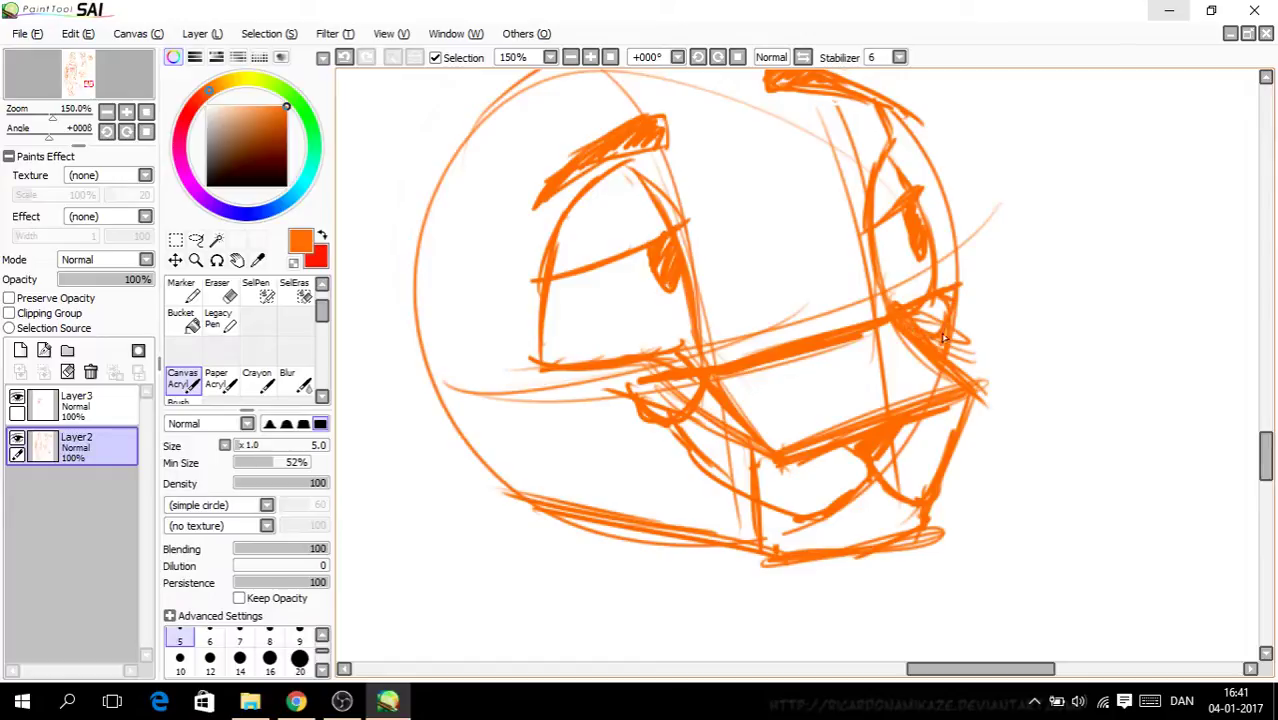
Step: Draw the line marking the side of the face from the rear jaw corner up past the near eye
key("ctrl+minus")
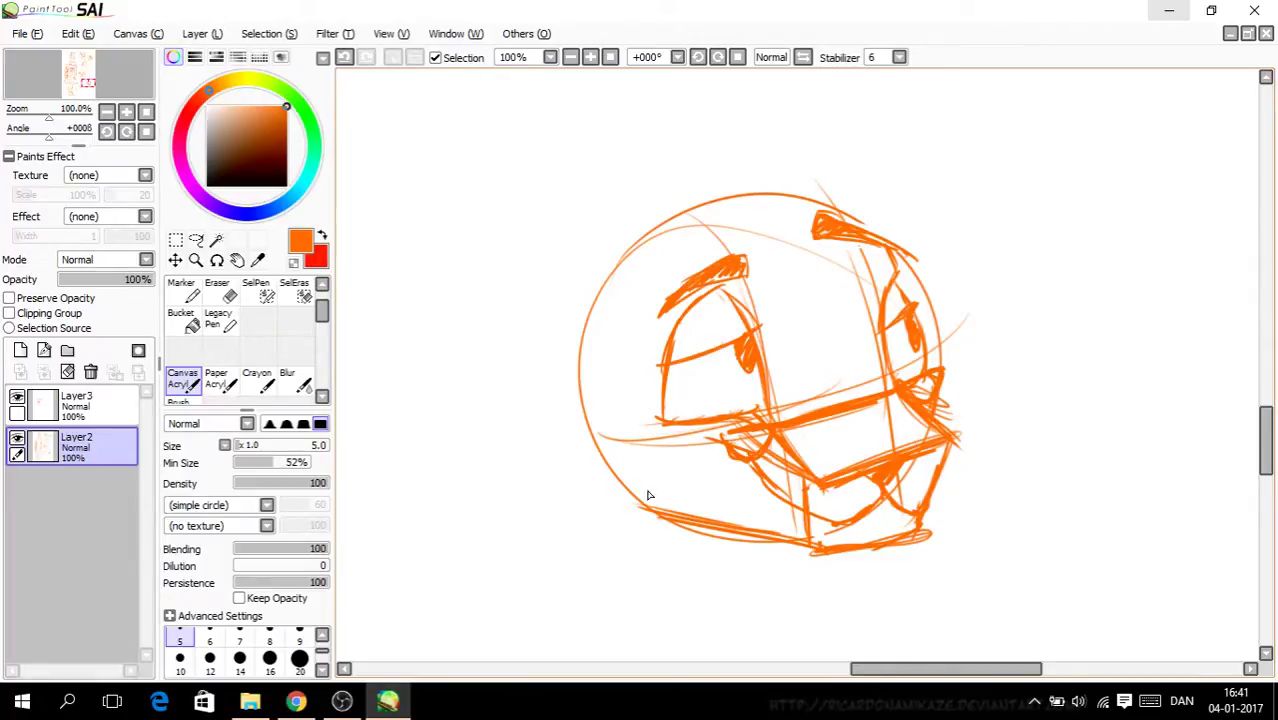
left_click_drag(652, 513, 622, 345)
key("ctrl+minus")
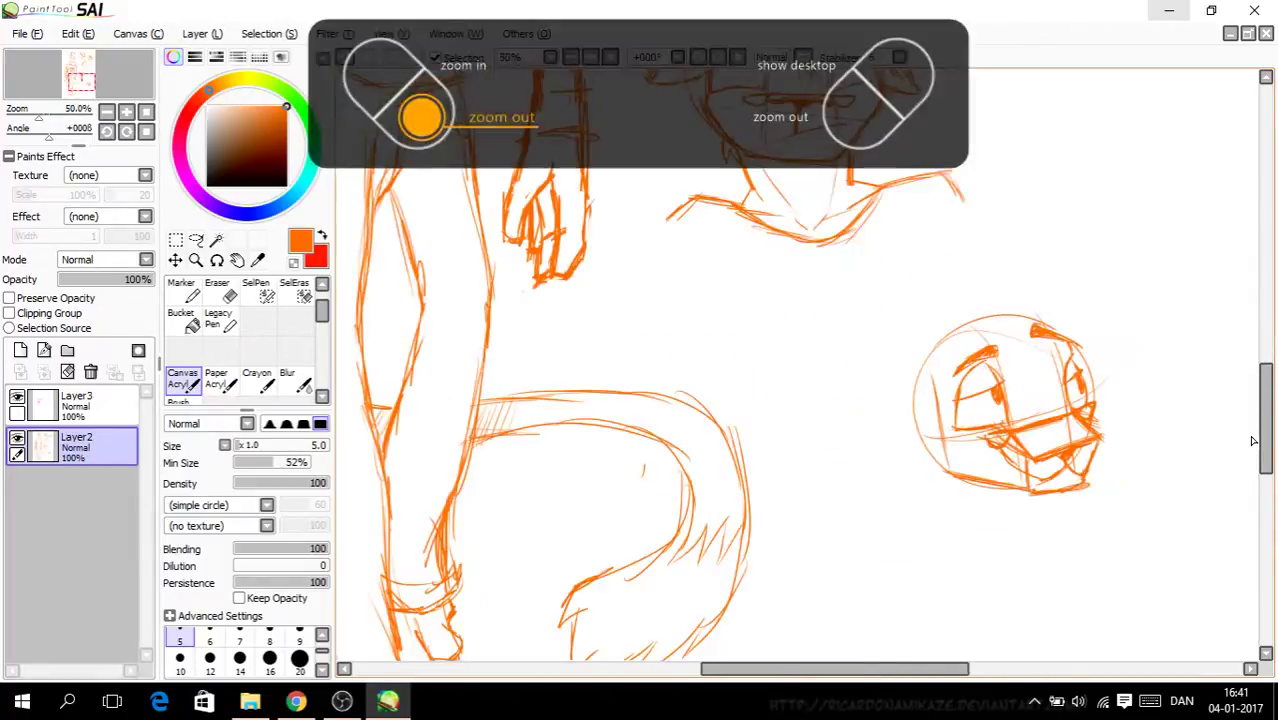
key("ctrl+plus")
left_click_drag(1266, 440, 1269, 430)
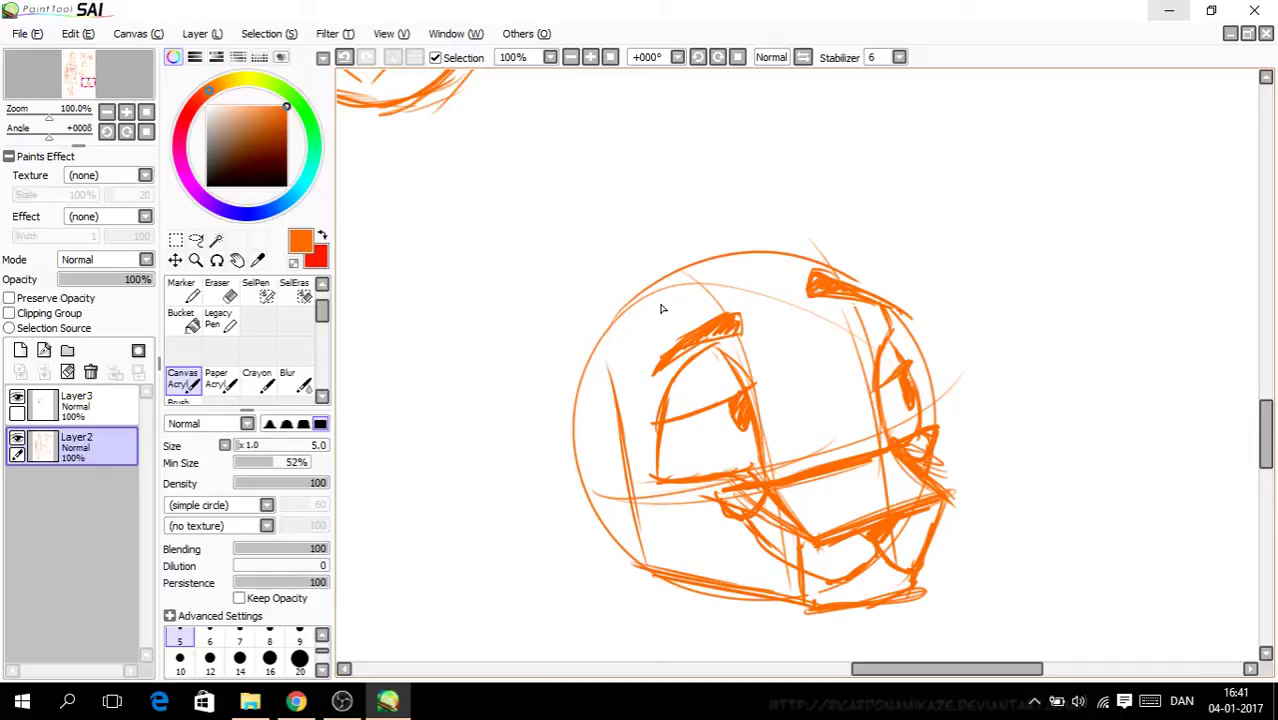
Step: Sketch two tall pointed ears on top of the head, with a tuft and inner edge on the near ear
mouse_move(649, 268)
left_mouse_down()
mouse_move(580, 199)
mouse_move(544, 333)
mouse_move(615, 420)
left_mouse_up()
left_click_drag(601, 287, 548, 148)
mouse_move(559, 230)
left_mouse_down()
mouse_move(580, 190)
mouse_move(557, 213)
left_mouse_up()
mouse_move(827, 271)
left_mouse_down()
mouse_move(860, 200)
mouse_move(901, 174)
mouse_move(918, 270)
mouse_move(908, 318)
mouse_move(920, 254)
left_mouse_up()
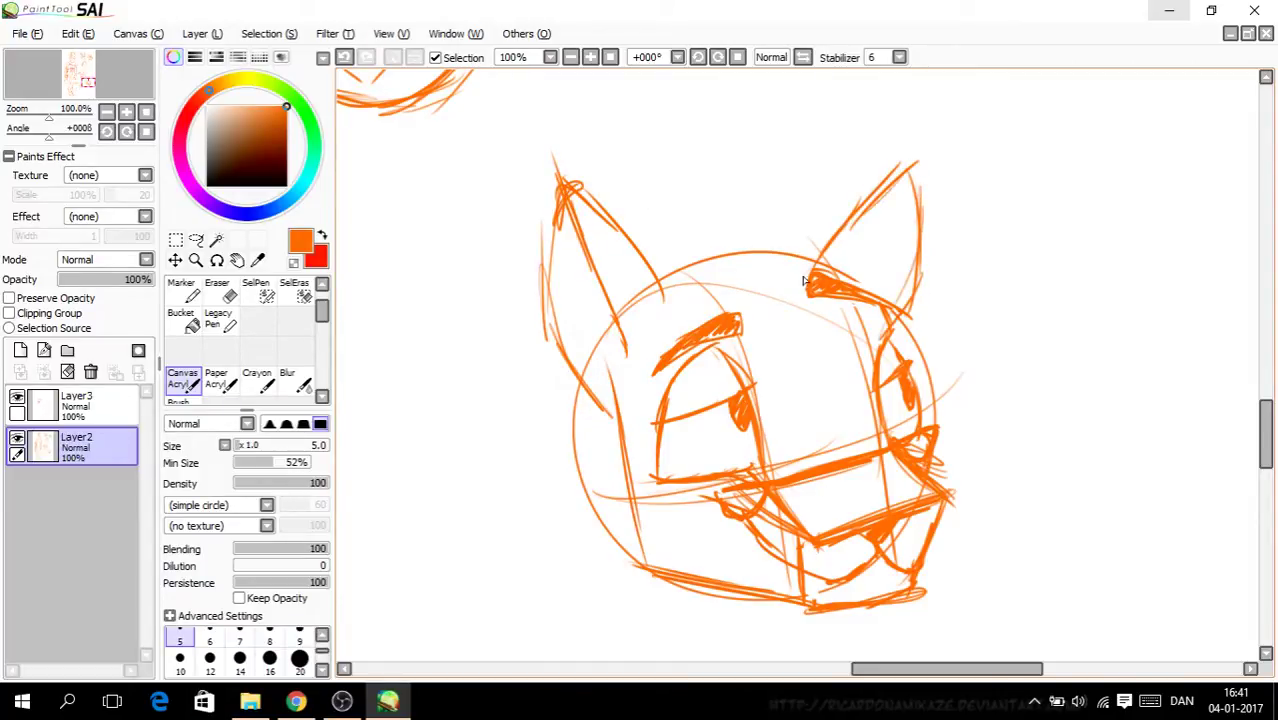
mouse_move(629, 252)
left_mouse_down()
mouse_move(678, 184)
mouse_move(660, 221)
mouse_move(794, 180)
mouse_move(719, 207)
mouse_move(820, 198)
mouse_move(779, 213)
mouse_move(835, 262)
left_mouse_up()
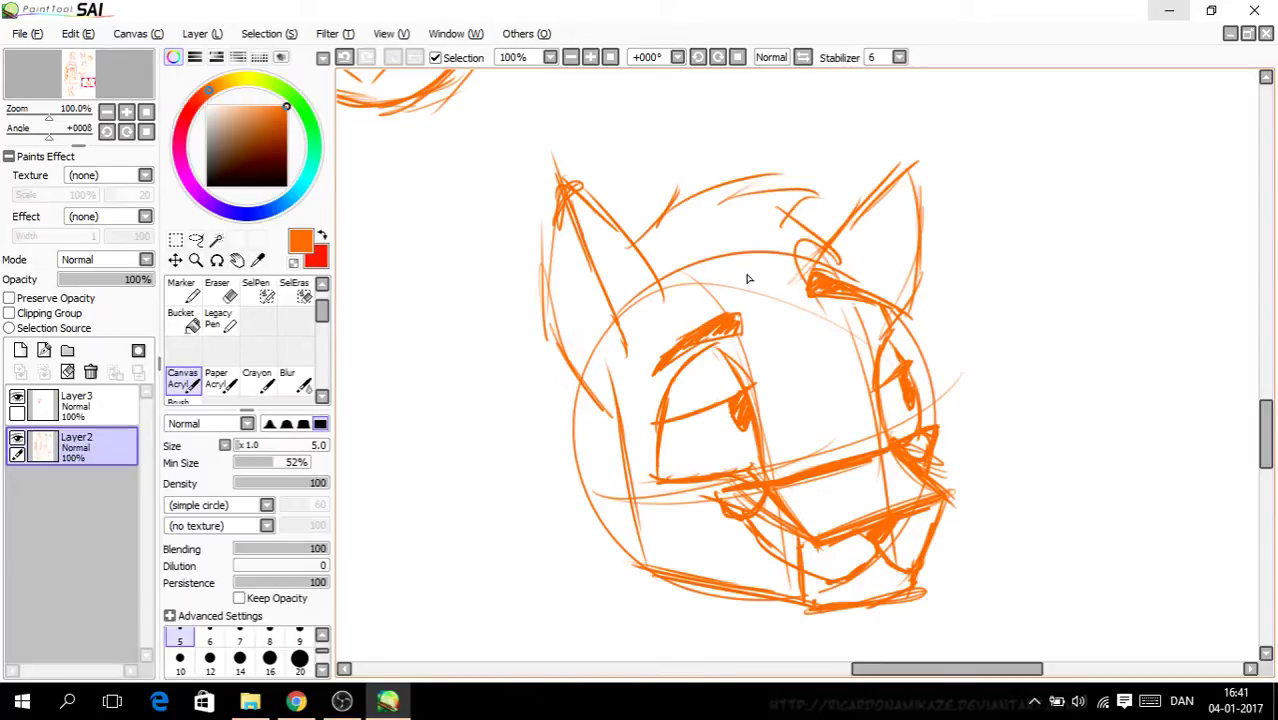
left_click(344, 57)
left_click(344, 57)
left_click(344, 57)
left_click(344, 57)
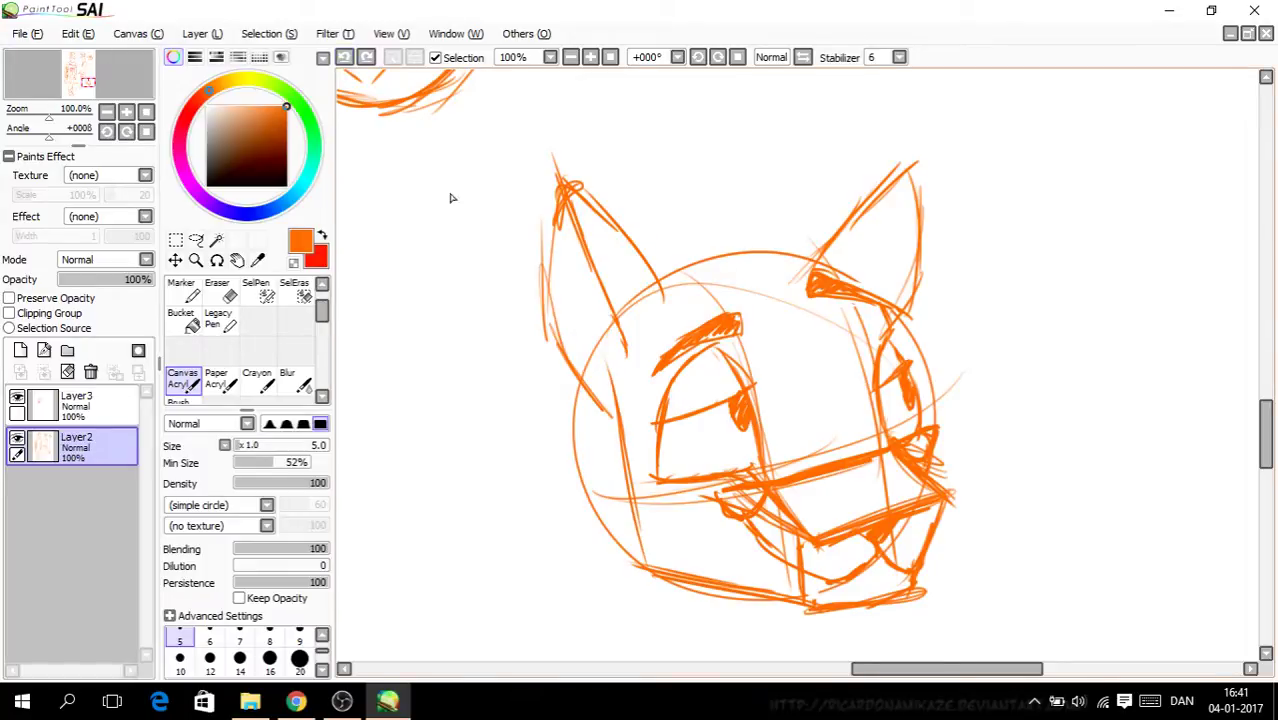
Step: Add pointed fur strokes inside the near ear, darken its tip and outer edge, and mark its back side
scroll(563, 329, "up", 2)
mouse_move(558, 356)
left_mouse_down()
mouse_move(539, 288)
mouse_move(553, 176)
left_mouse_up()
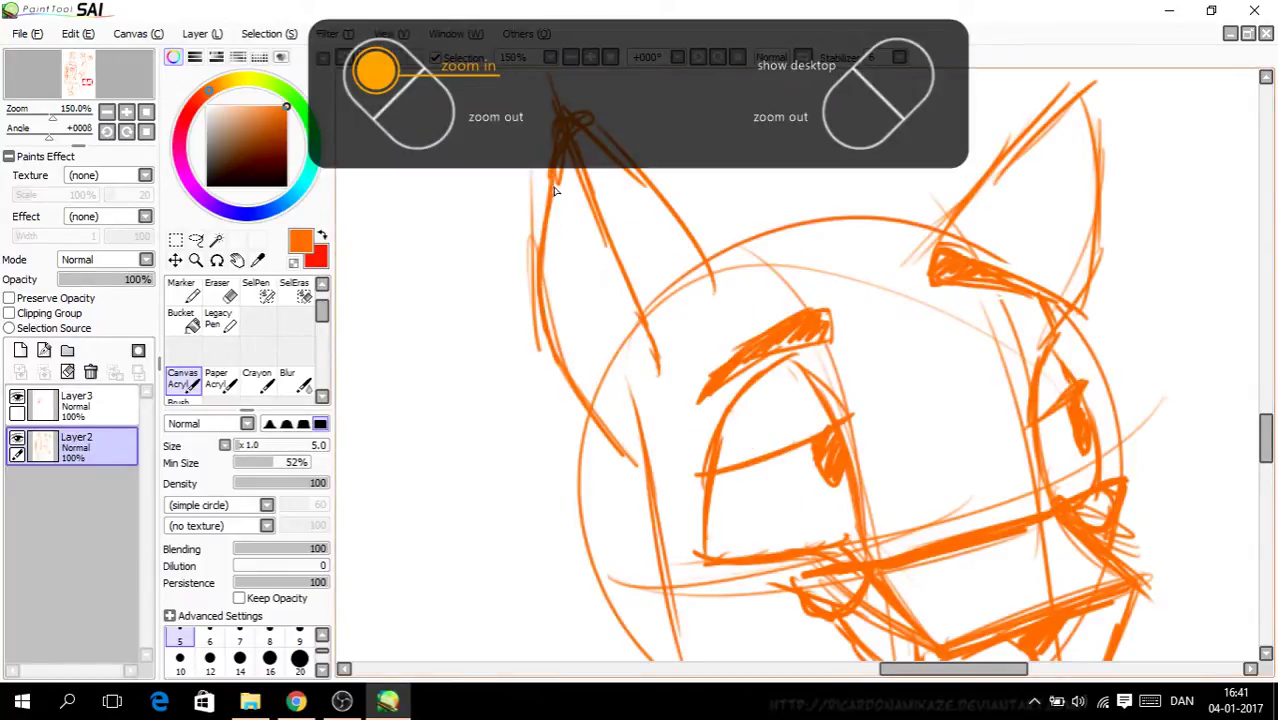
left_click_drag(650, 383, 577, 342)
left_click_drag(577, 342, 630, 360)
left_click_drag(572, 268, 624, 326)
mouse_move(571, 208)
left_mouse_down()
mouse_move(620, 295)
mouse_move(615, 284)
left_mouse_up()
mouse_move(583, 148)
left_mouse_down()
mouse_move(548, 166)
mouse_move(536, 250)
left_mouse_up()
mouse_move(548, 160)
left_mouse_down()
mouse_move(578, 182)
mouse_move(566, 266)
mouse_move(567, 240)
left_mouse_up()
left_click_drag(562, 252, 563, 160)
left_click_drag(620, 205, 678, 282)
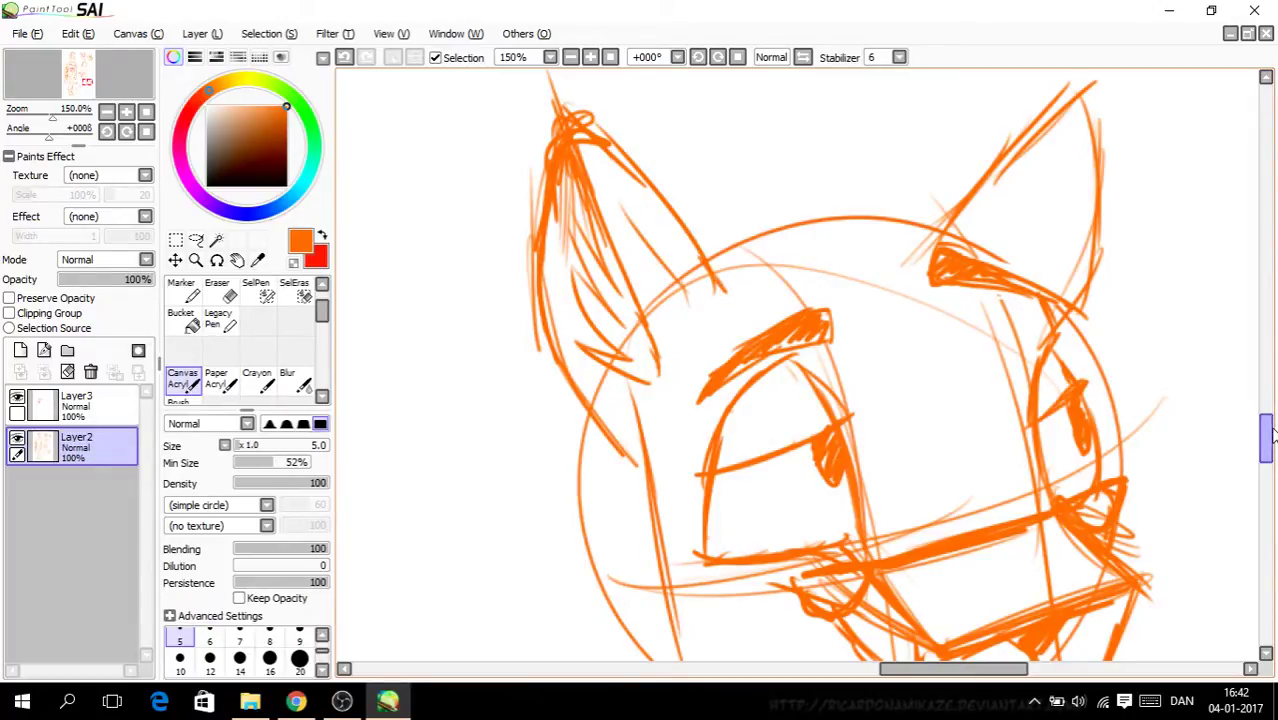
Step: Draw the back line of the neck slanting down from the rear jaw corner
scroll(1000, 360, "down", 5)
mouse_move(675, 278)
left_mouse_down()
mouse_move(656, 402)
mouse_move(685, 278)
mouse_move(616, 535)
left_mouse_up()
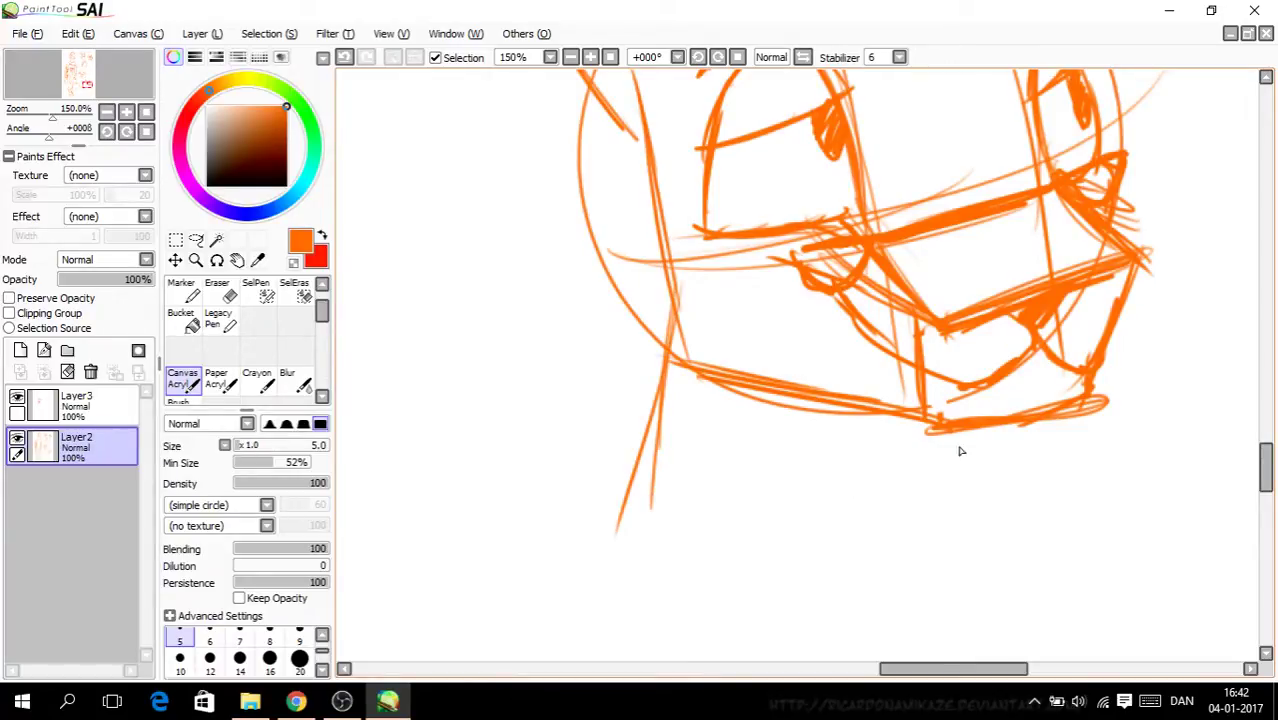
scroll(993, 540, "down", 2)
left_click_drag(935, 669, 950, 673)
left_click(344, 57)
left_click(344, 57)
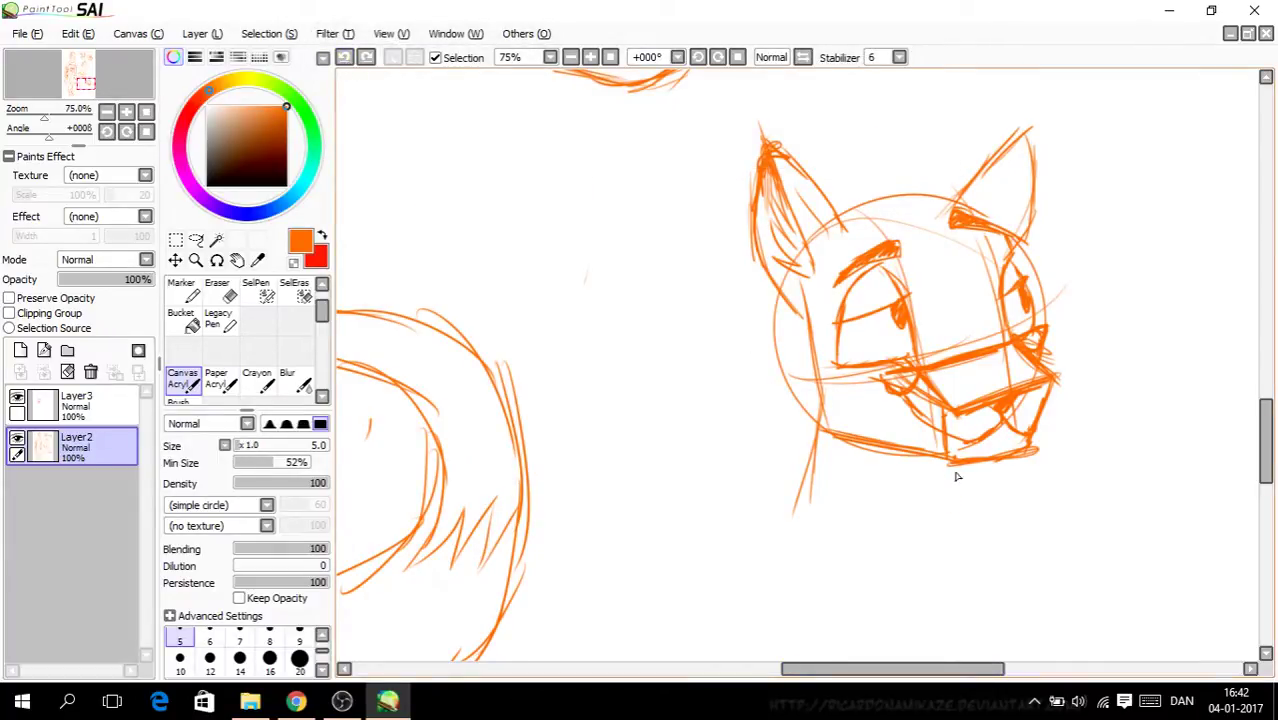
Step: Draw the short front line of the neck slanting down and back from beneath the chin
left_click_drag(955, 460, 956, 518)
scroll(1023, 476, "up", 1)
scroll(1023, 476, "up", 1)
left_click(346, 57)
left_click(344, 57)
left_click(344, 57)
mouse_move(812, 295)
left_mouse_down()
mouse_move(783, 312)
mouse_move(776, 344)
mouse_move(778, 328)
mouse_move(808, 413)
left_mouse_up()
left_click(344, 57)
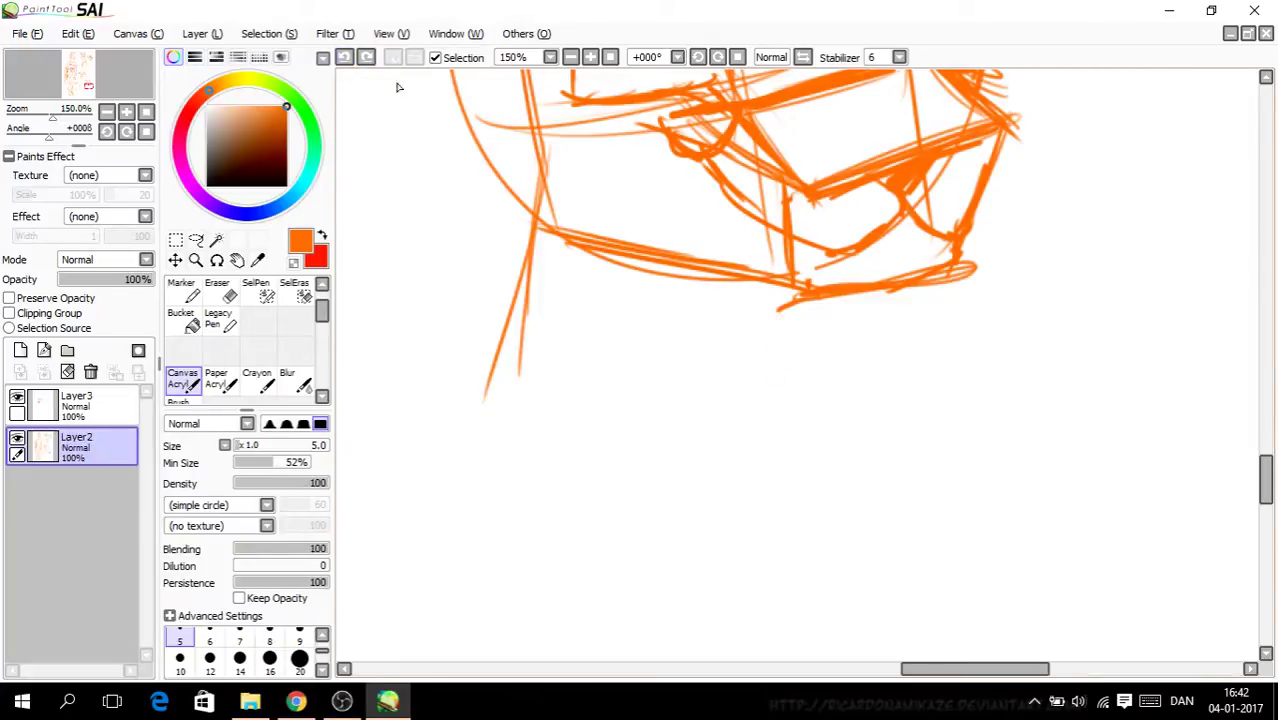
left_click_drag(786, 305, 733, 392)
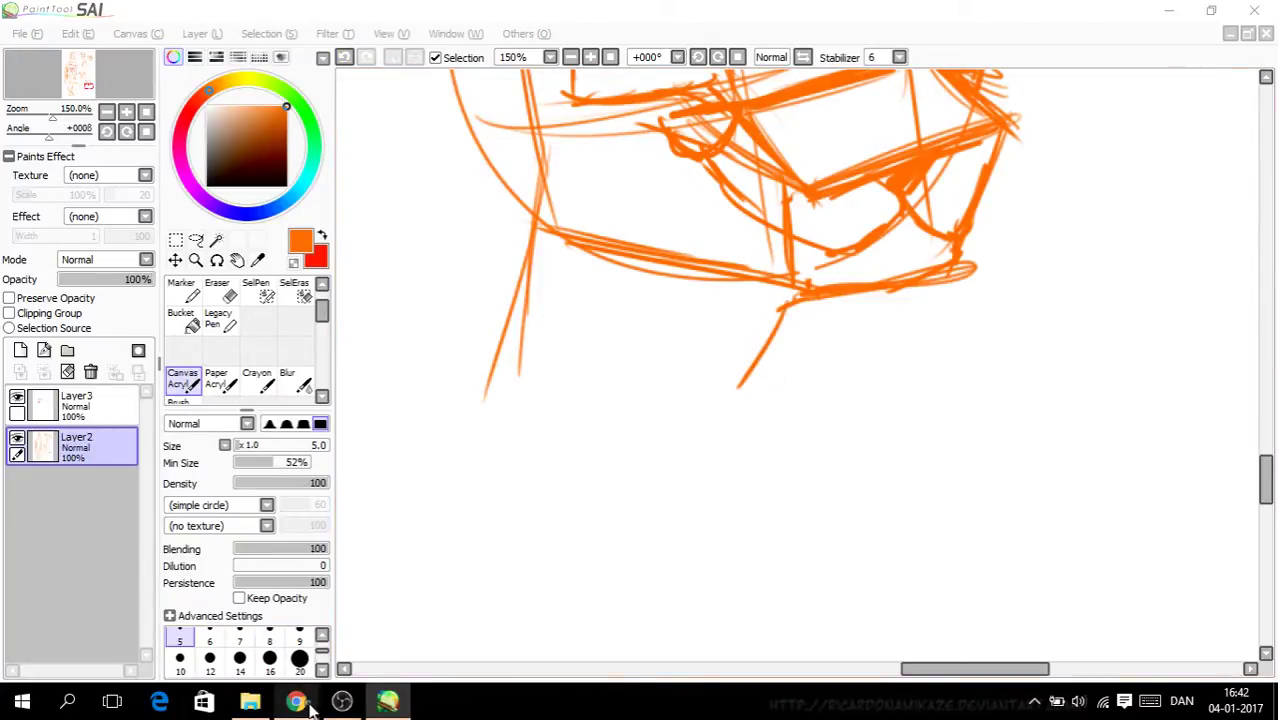
Step: Switch to YouTube in Chrome, skip ahead in the playing song, and return to the drawing
left_click(296, 702)
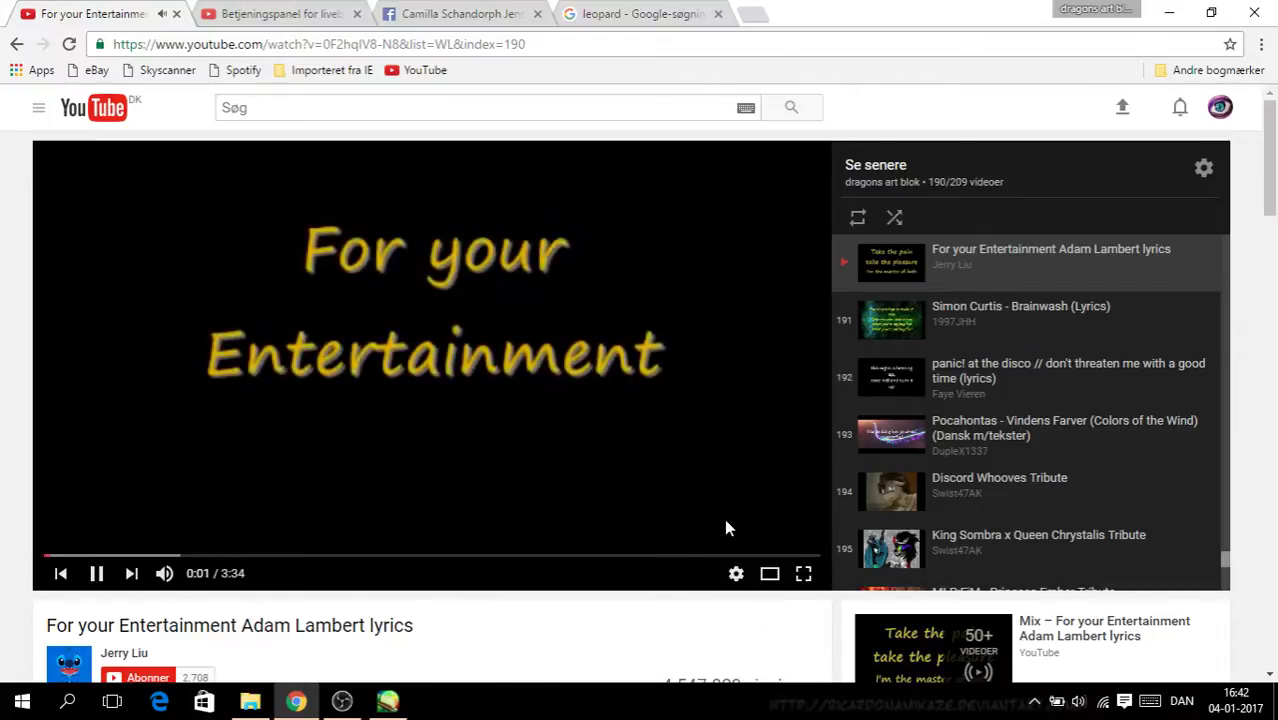
left_click(122, 556)
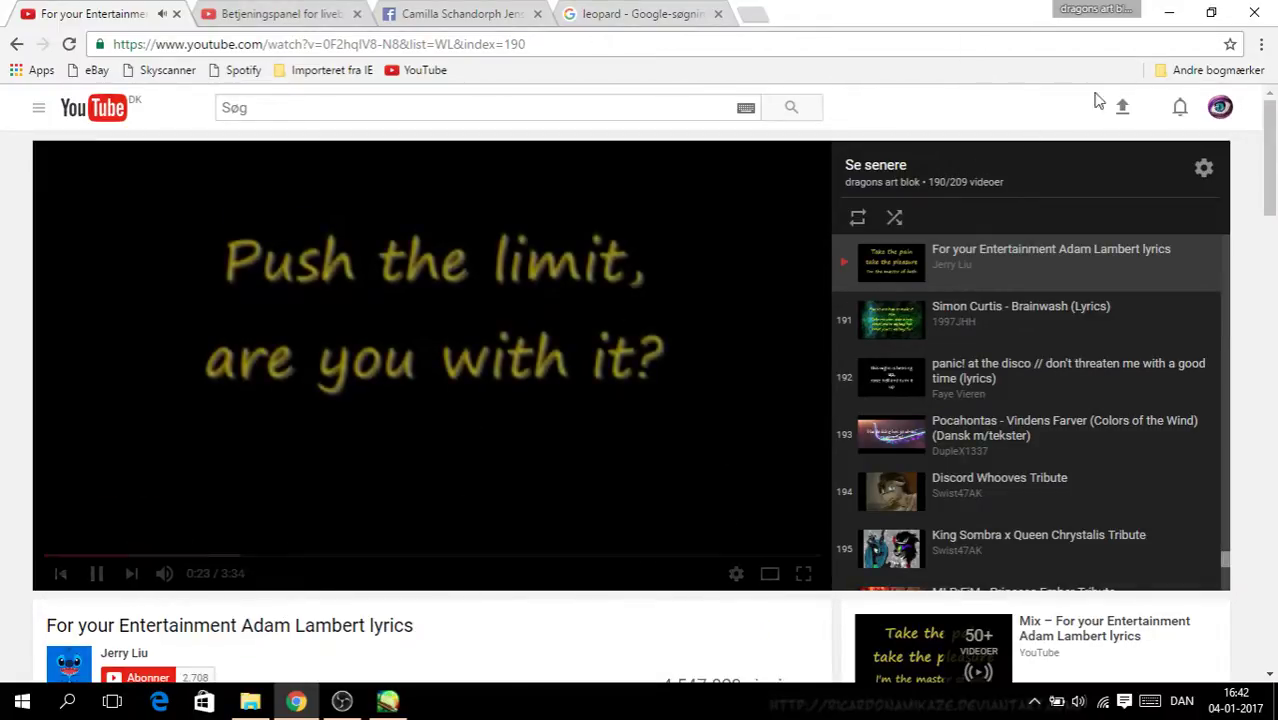
left_click(1170, 12)
Step: Draw two overlapping lines sloping forward and down from beneath the chin for the far shoulder
left_click_drag(1265, 479, 1266, 471)
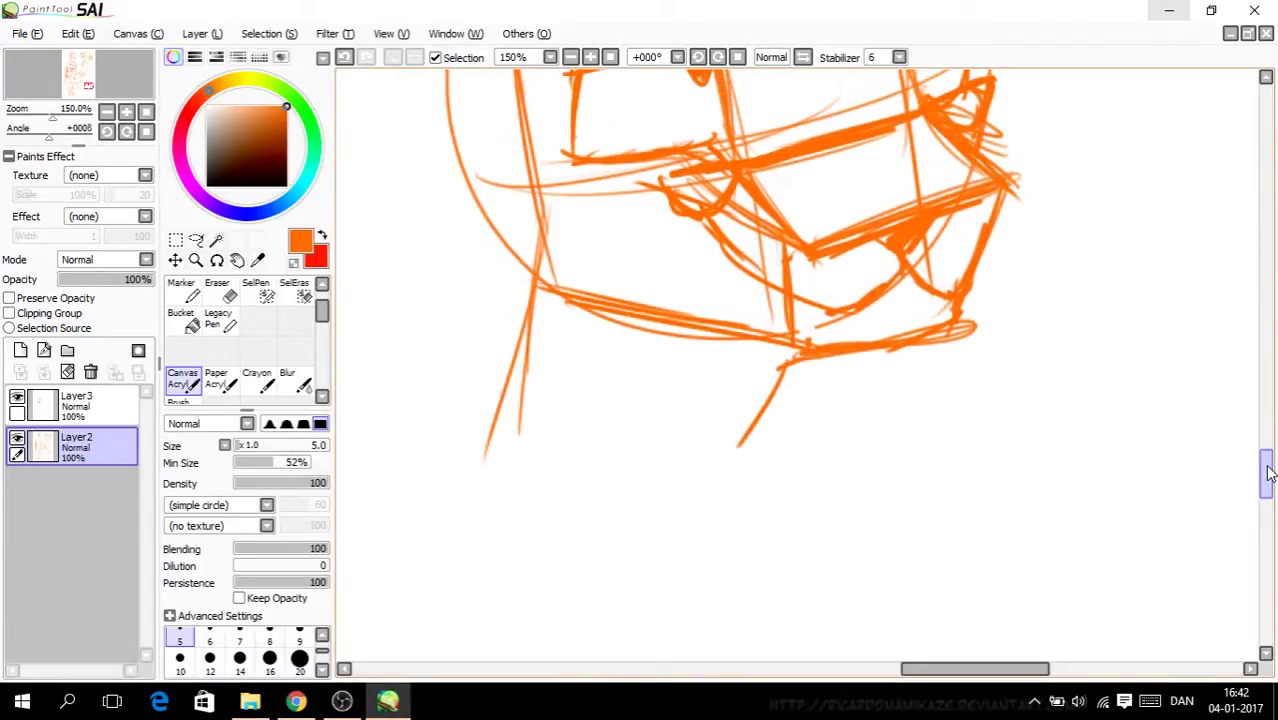
left_click_drag(791, 384, 927, 480)
mouse_move(800, 388)
left_mouse_down()
mouse_move(873, 450)
mouse_move(958, 498)
left_mouse_up()
key("Page_Down")
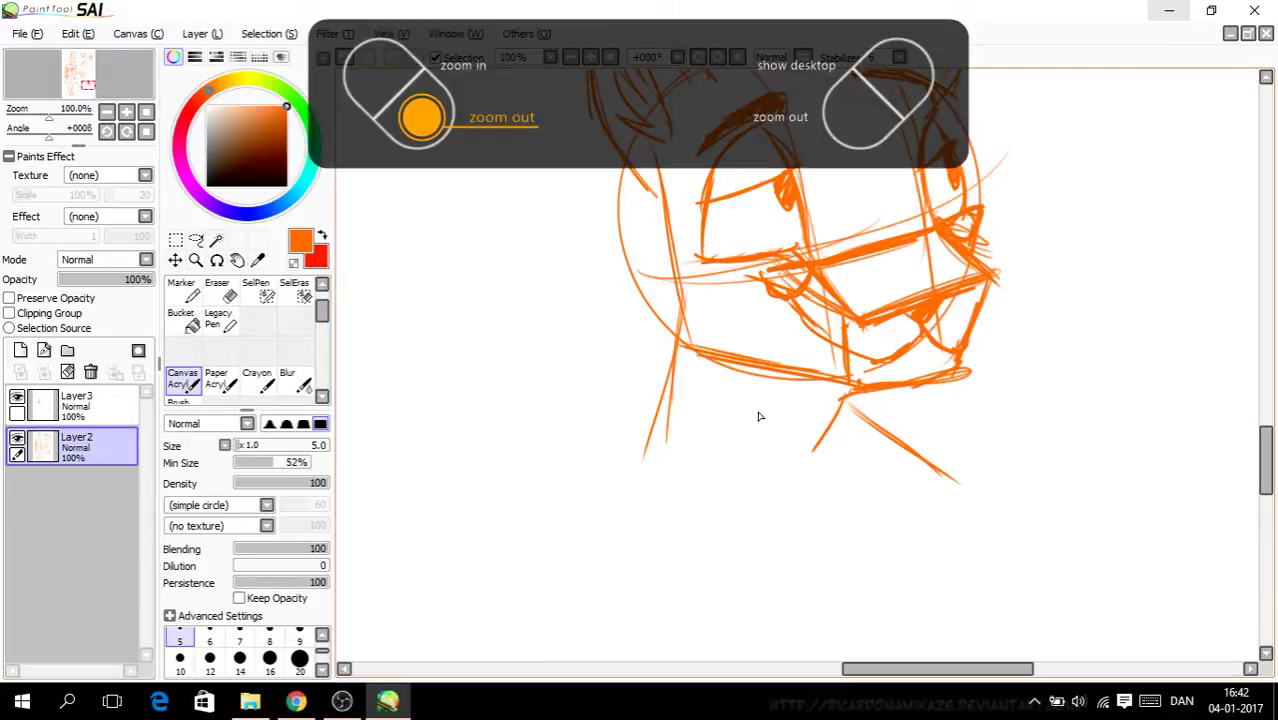
Step: Erase the vertical line beside the muzzle with the size 14 Eraser and redraw the end of the mouth curve
left_click(230, 300)
mouse_move(812, 340)
left_mouse_down()
mouse_move(807, 322)
mouse_move(838, 356)
mouse_move(848, 342)
left_mouse_up()
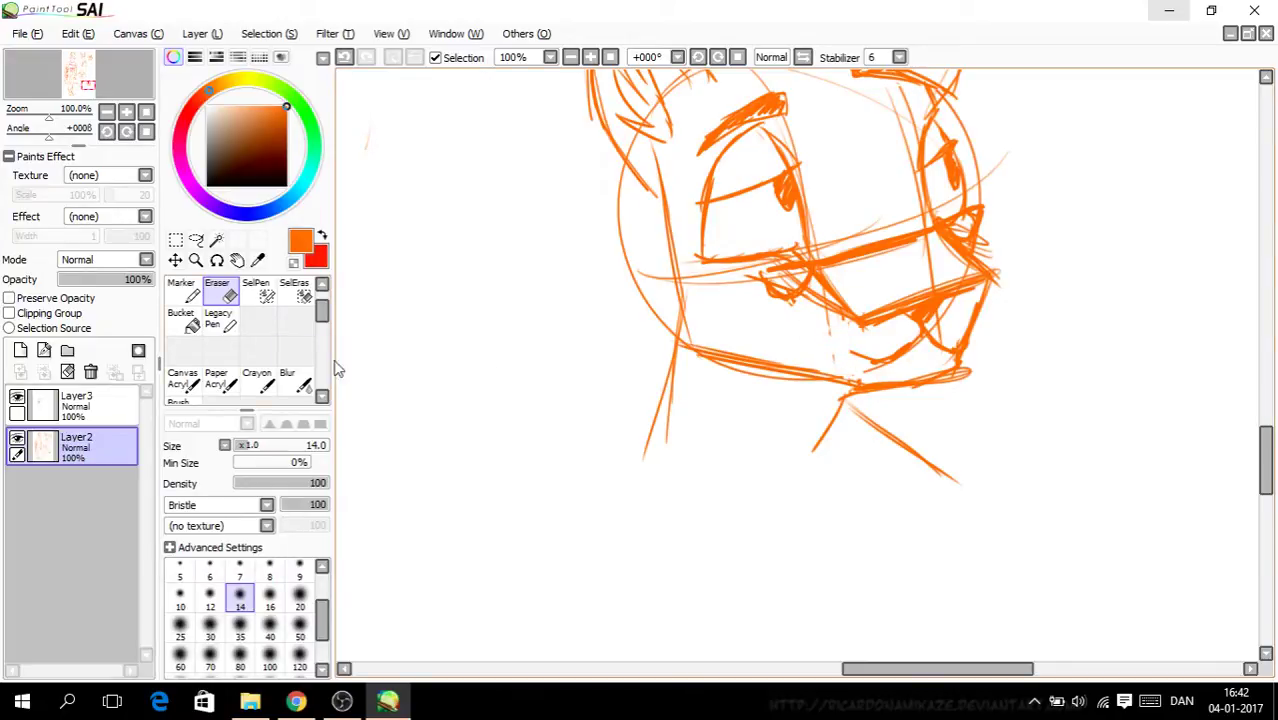
left_click(183, 378)
key("ctrl+plus")
mouse_move(923, 357)
left_mouse_down()
mouse_move(843, 314)
mouse_move(806, 264)
left_mouse_up()
key("ctrl+minus")
key("ctrl+minus")
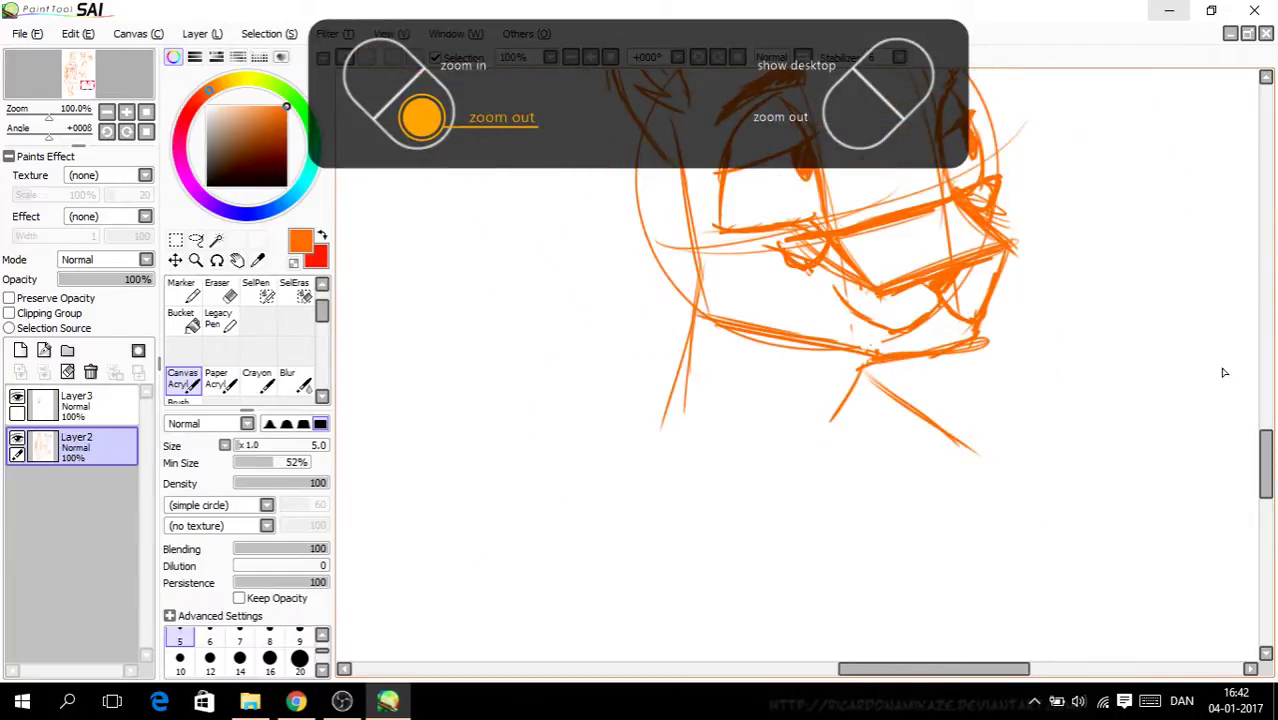
Step: Erase the rear part of the head circle between the near ear and the jaw corner
left_click_drag(1266, 450, 1268, 430)
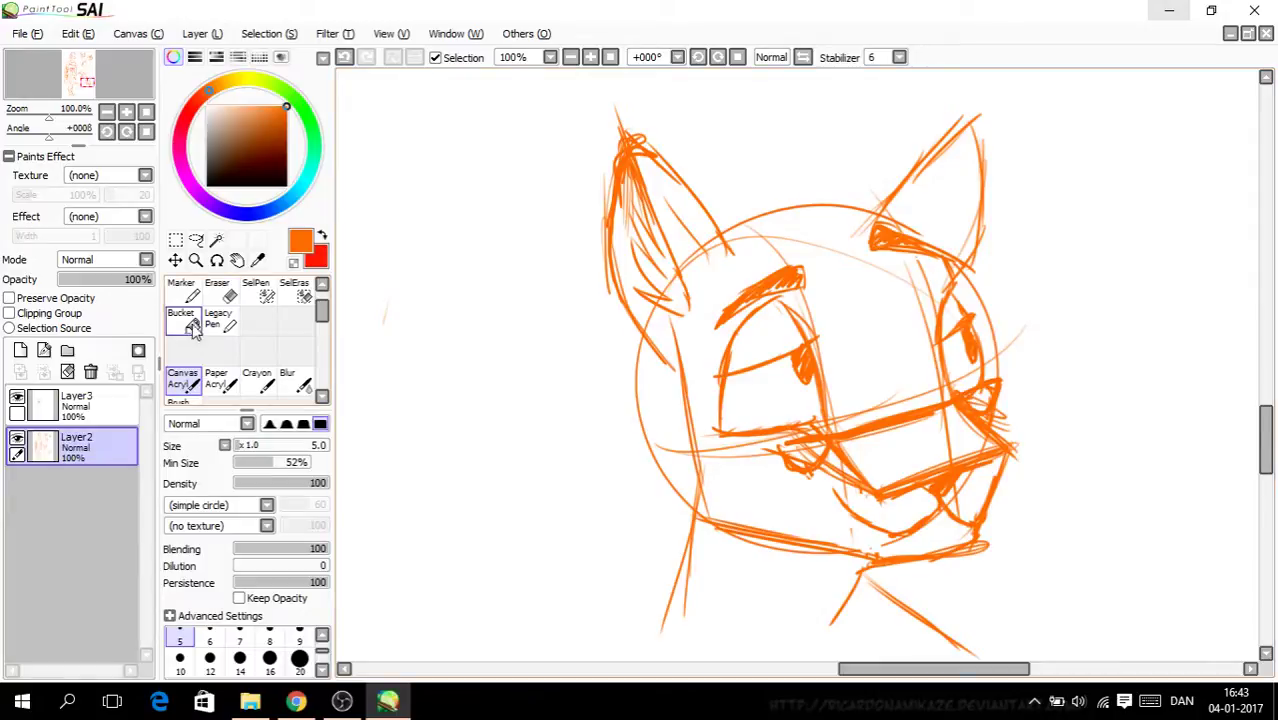
left_click(216, 289)
mouse_move(638, 372)
left_mouse_down()
mouse_move(658, 466)
mouse_move(676, 462)
mouse_move(756, 214)
mouse_move(712, 238)
left_mouse_up()
left_click(345, 58)
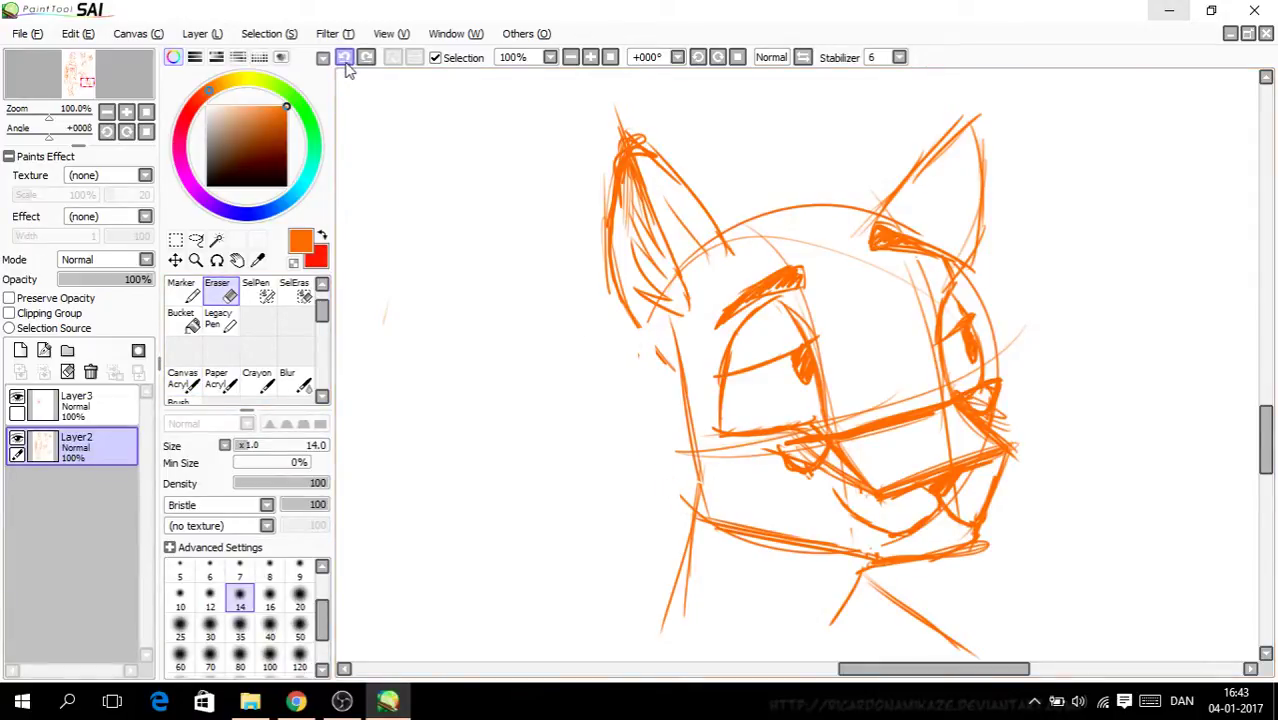
Step: Redraw the back edge of the face from the jaw corner up to the base of the near ear
left_click(183, 378)
mouse_move(727, 512)
left_mouse_down()
mouse_move(692, 476)
mouse_move(684, 392)
mouse_move(660, 366)
left_mouse_up()
key("Page_Down")
key("Page_Down")
key("Page_Down")
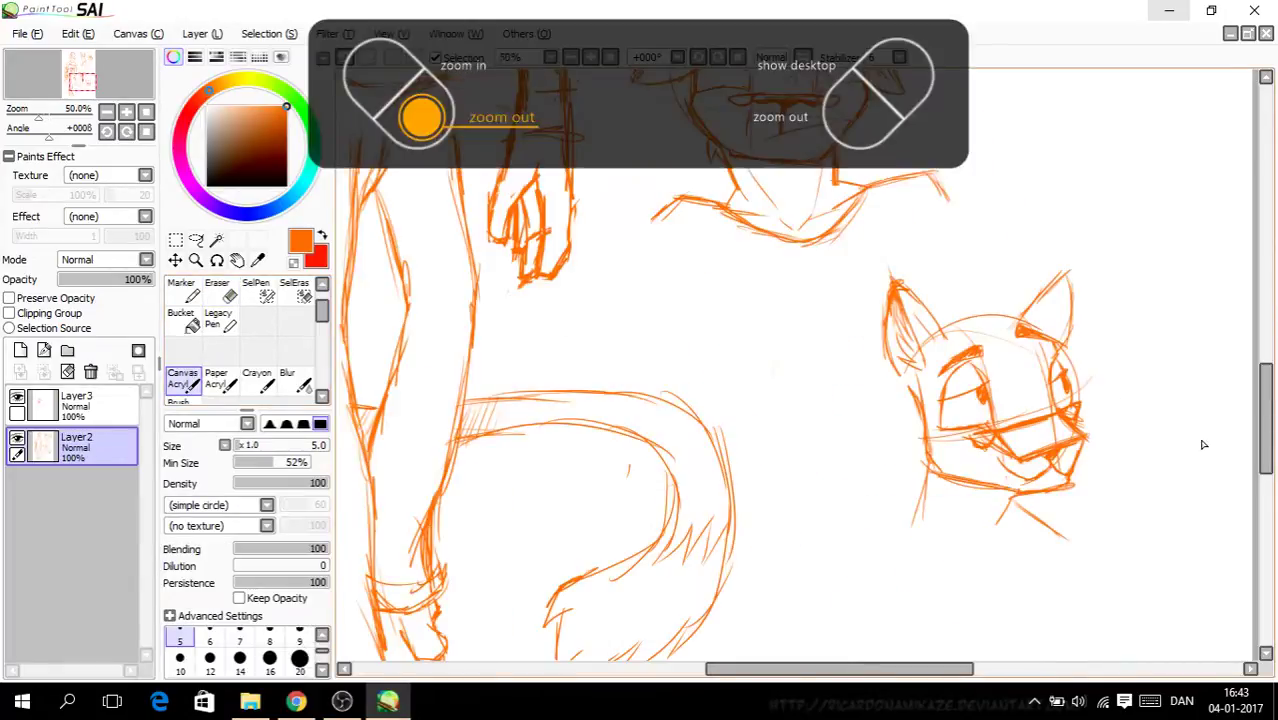
Step: Erase the stray horizontal line on the empty canvas below the tail and the angled head
mouse_move(1260, 407)
left_mouse_down()
mouse_move(1262, 362)
mouse_move(1266, 427)
left_mouse_up()
key("Page_Up")
key("Page_Up")
key("Page_Up")
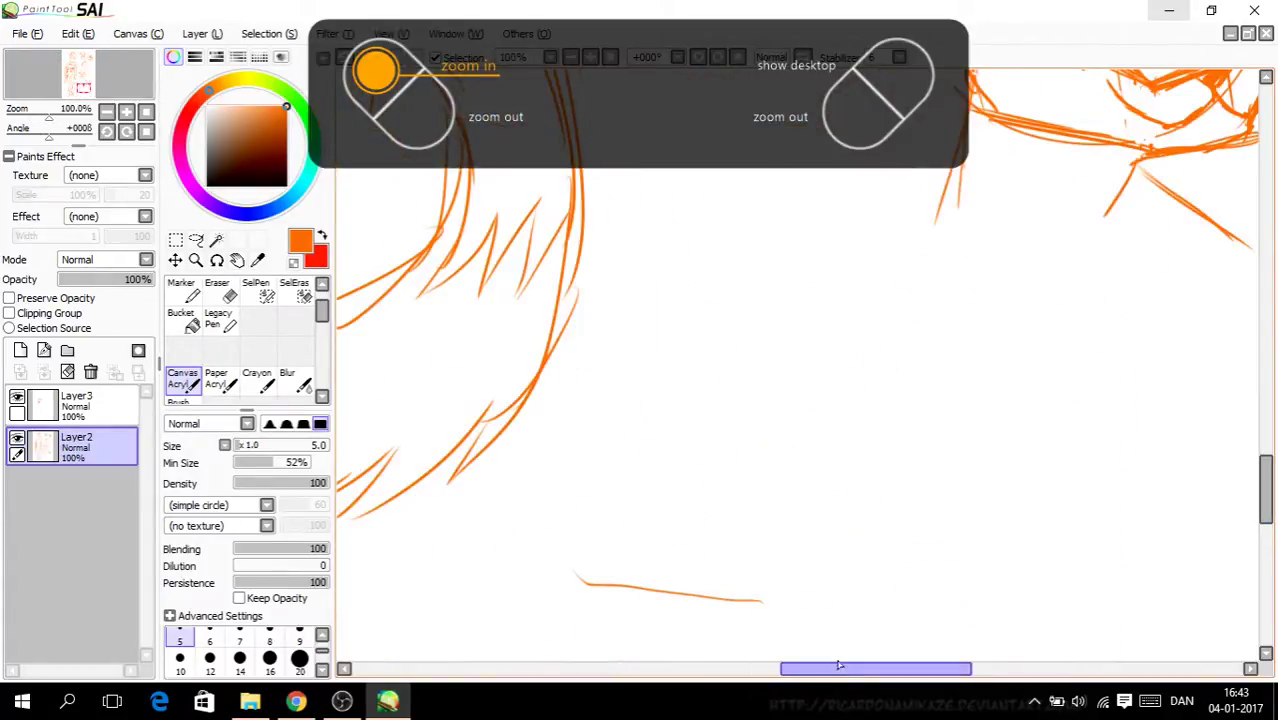
left_click_drag(840, 668, 861, 676)
left_click(220, 292)
left_click_drag(688, 600, 517, 589)
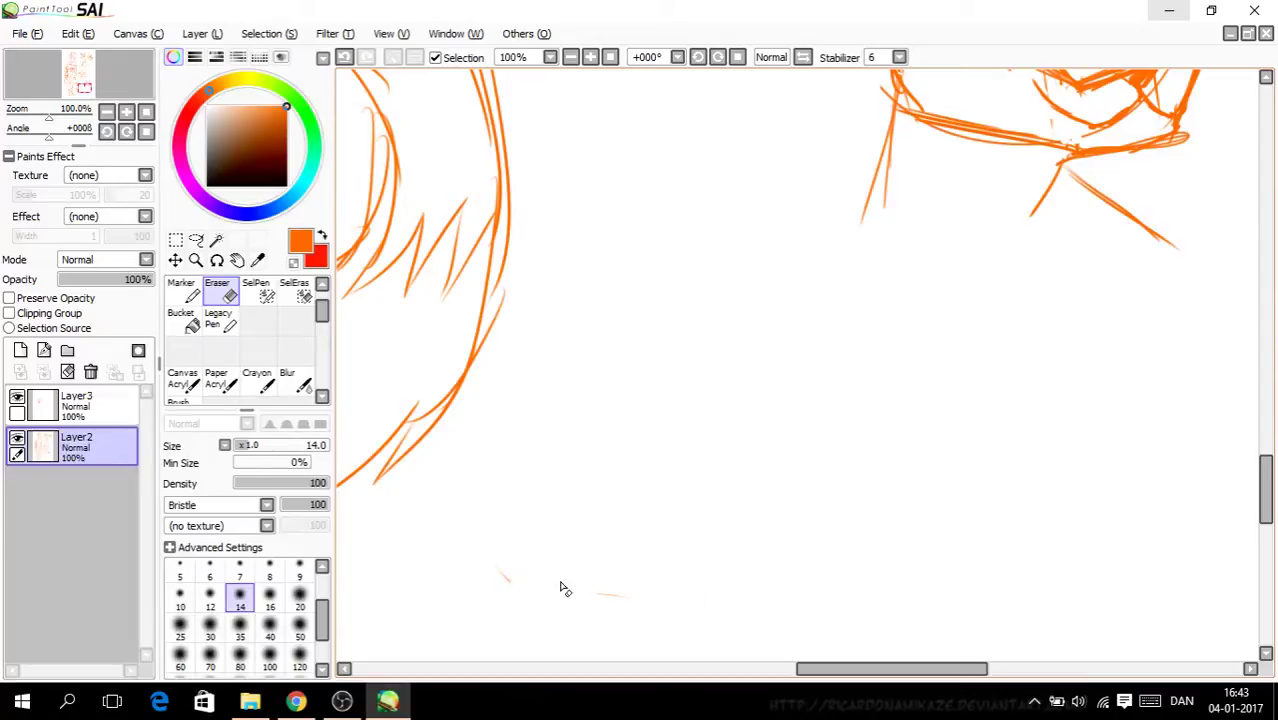
Step: Draw the near shoulder slope and a V-shaped lower edge joining both shoulders under the neck
left_click(182, 379)
left_click_drag(942, 668, 973, 670)
mouse_move(1265, 482)
left_mouse_down()
mouse_move(1265, 442)
mouse_move(1265, 476)
left_mouse_up()
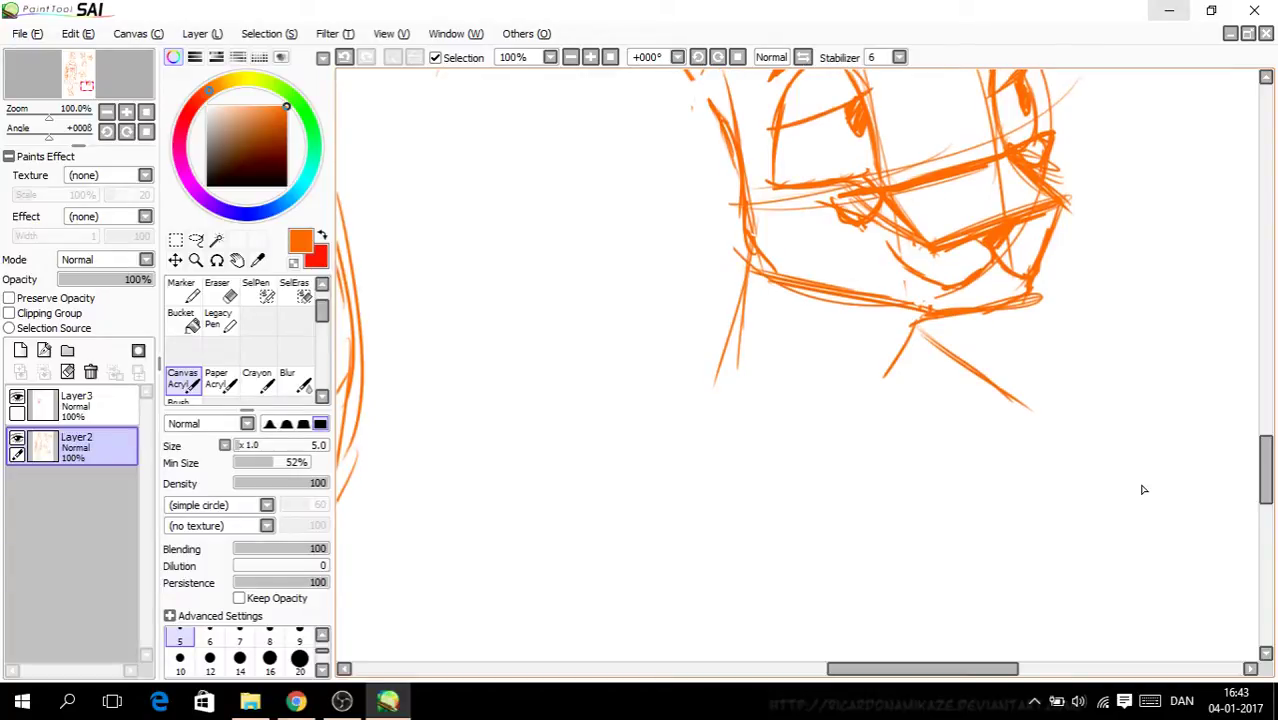
left_click_drag(724, 350, 656, 418)
mouse_move(716, 370)
left_mouse_down()
mouse_move(776, 491)
mouse_move(907, 505)
mouse_move(1004, 394)
left_mouse_up()
left_click_drag(1002, 396, 890, 484)
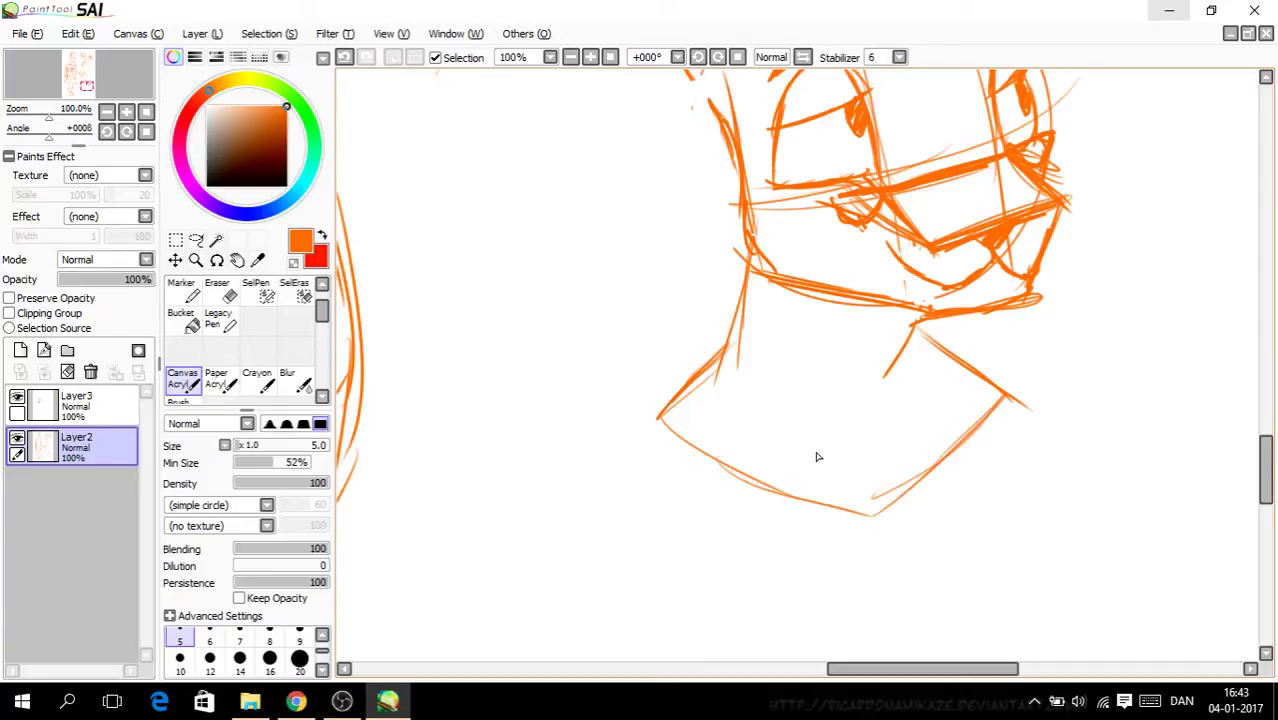
Step: Add a collarbone line on each side of the chest and a neck muscle line running down from the jaw corner
left_click_drag(870, 417, 965, 395)
left_click_drag(789, 421, 689, 434)
left_click_drag(756, 288, 800, 414)
Step: Erase a small overlap at the base of the neck and sketch a V-shaped notch between the collarbones
key("ctrl+plus")
key("e")
mouse_move(870, 398)
left_mouse_down()
mouse_move(912, 320)
mouse_move(840, 410)
left_mouse_up()
left_click(183, 378)
left_click_drag(911, 297, 962, 338)
key("ctrl+minus")
key("ctrl+minus")
Step: Add a curved centre guide line running down the forehead and onto the top of the muzzle
key("ctrl+plus")
key("ctrl+plus")
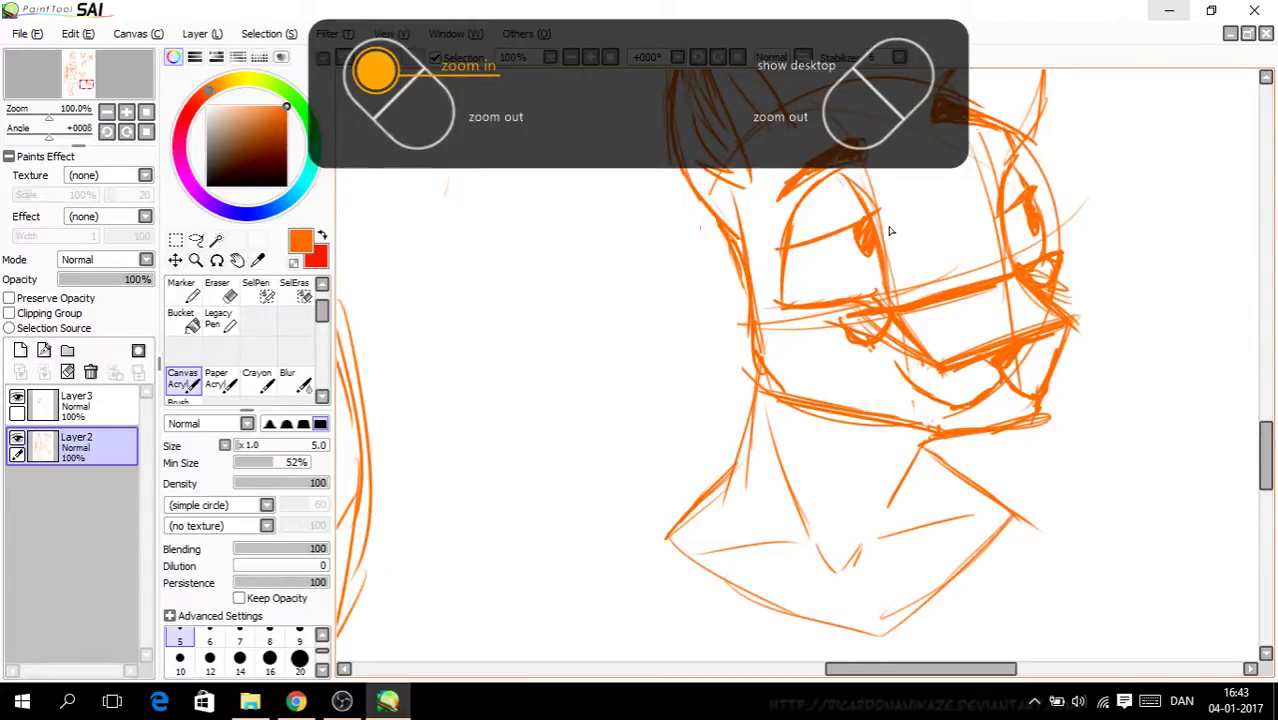
left_click_drag(1264, 451, 1263, 436)
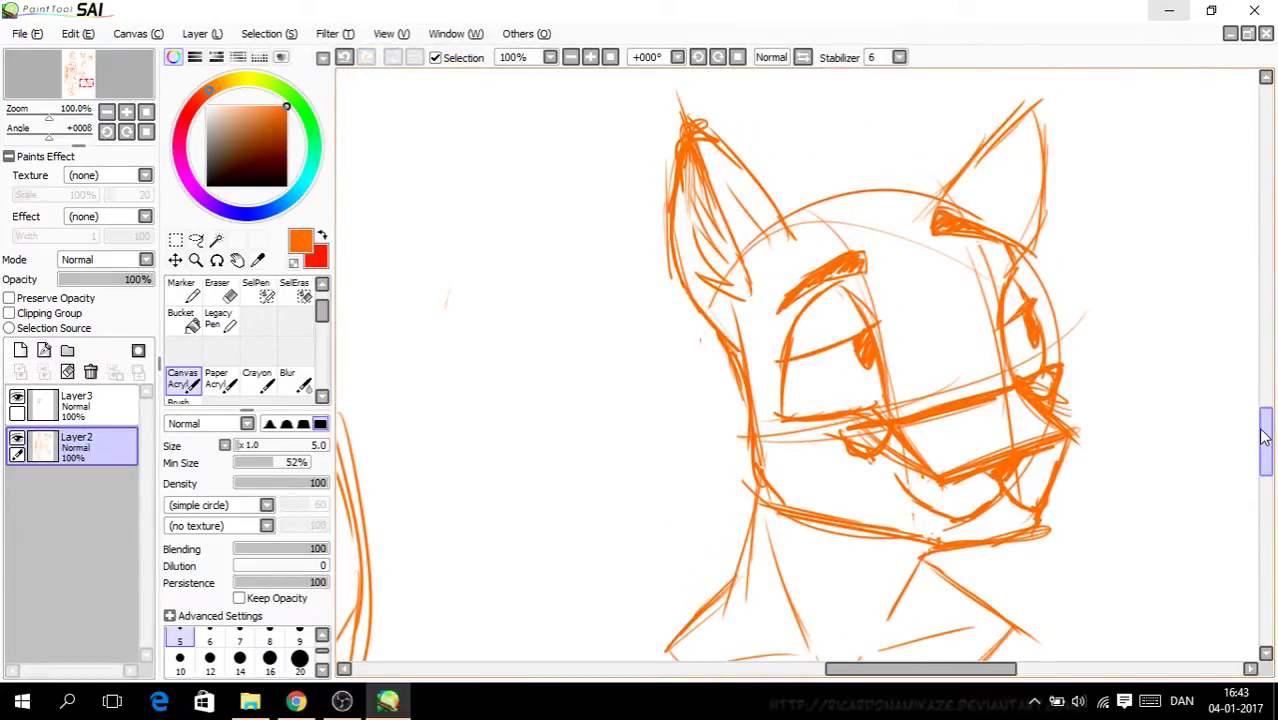
key("ctrl+plus")
left_click_drag(906, 278, 835, 298)
left_click_drag(1265, 448, 1269, 467)
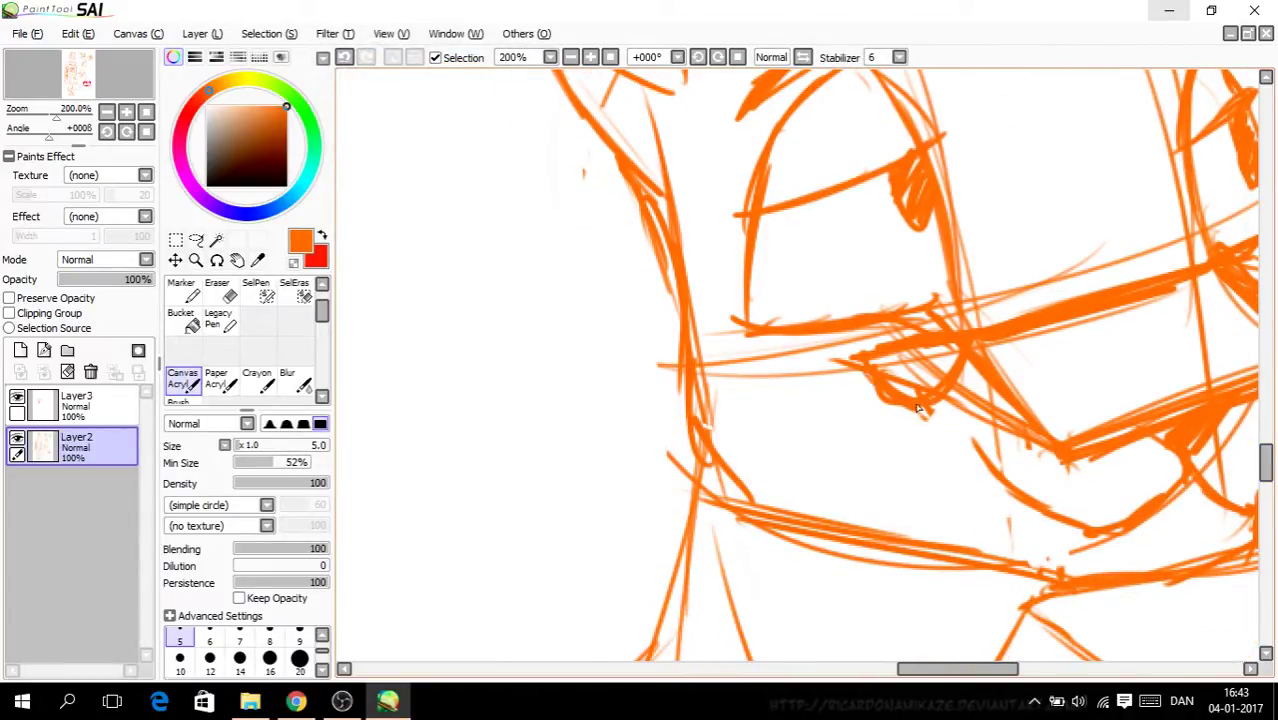
key("ctrl+minus")
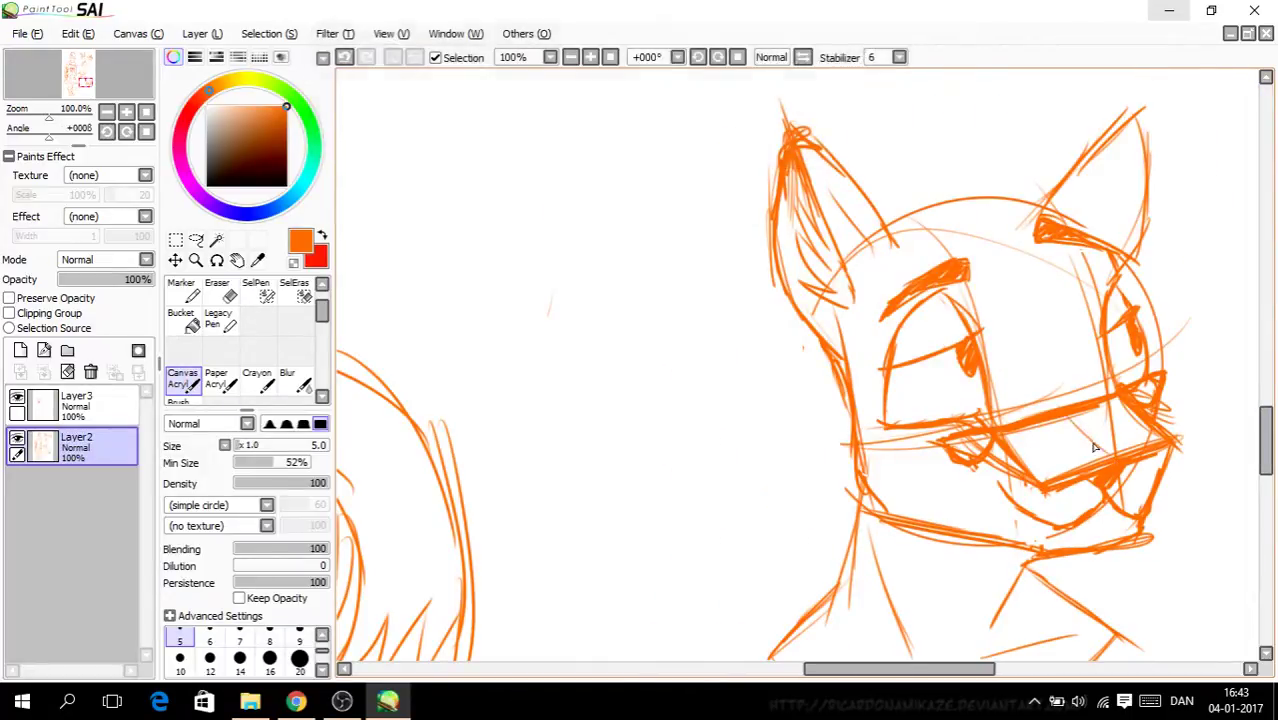
mouse_move(1070, 412)
left_mouse_down()
mouse_move(1066, 320)
mouse_move(1040, 246)
left_mouse_up()
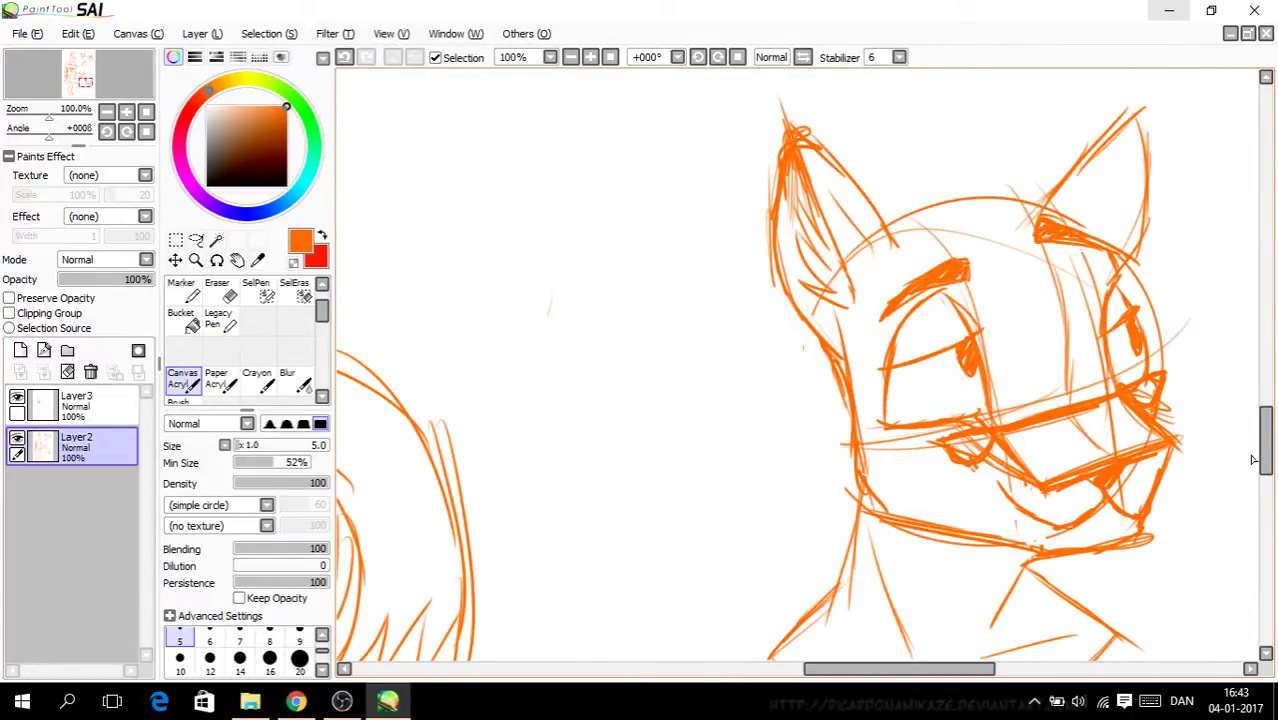
scroll(1250, 463, "down", 5)
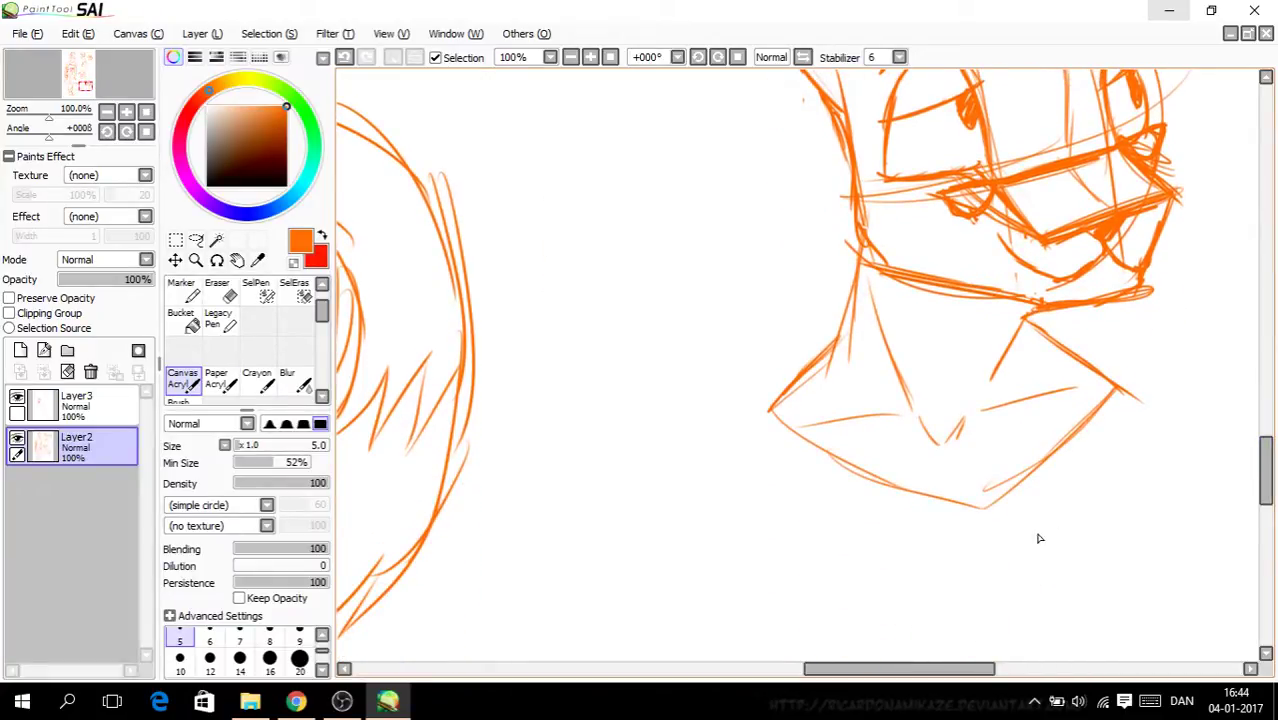
key("Page_Down")
left_click_drag(914, 671, 946, 672)
key("Page_Up")
mouse_move(738, 362)
left_mouse_down()
mouse_move(700, 391)
mouse_move(740, 433)
left_mouse_up()
mouse_move(708, 375)
left_mouse_down()
mouse_move(698, 393)
mouse_move(807, 465)
left_mouse_up()
left_click_drag(740, 432, 842, 474)
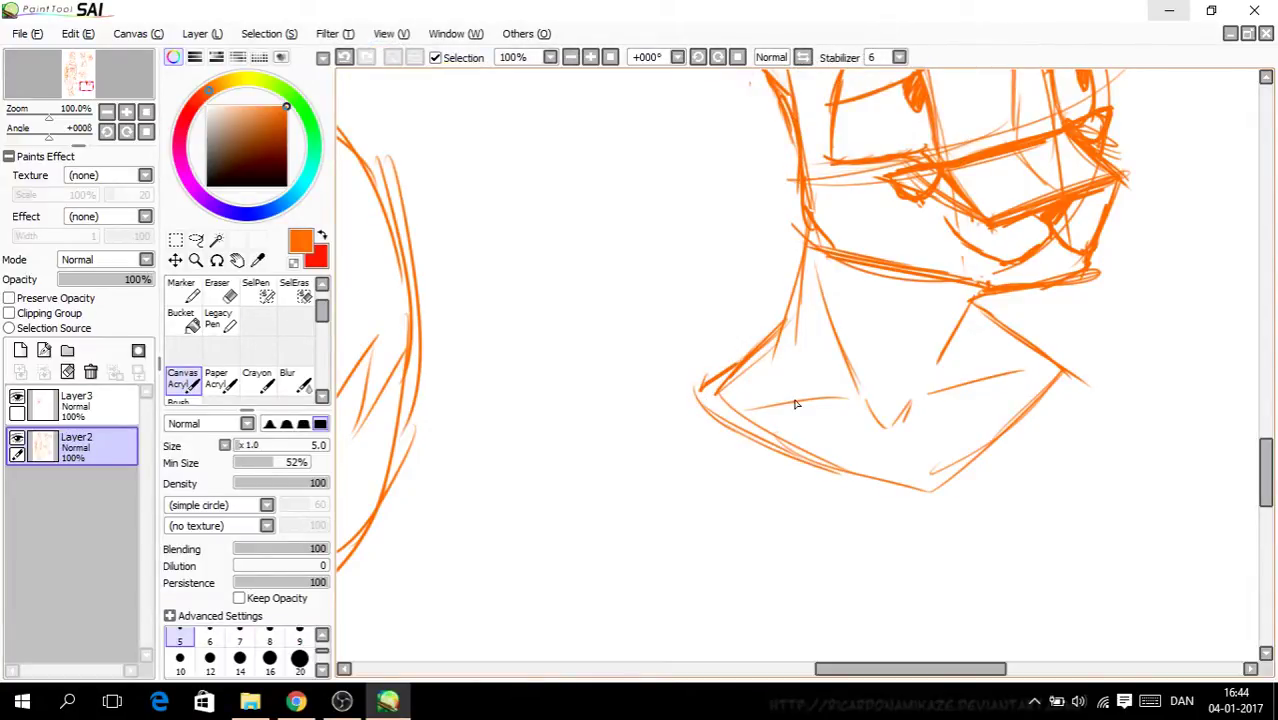
left_click(343, 57)
left_click(343, 57)
left_click(343, 57)
left_click(343, 57)
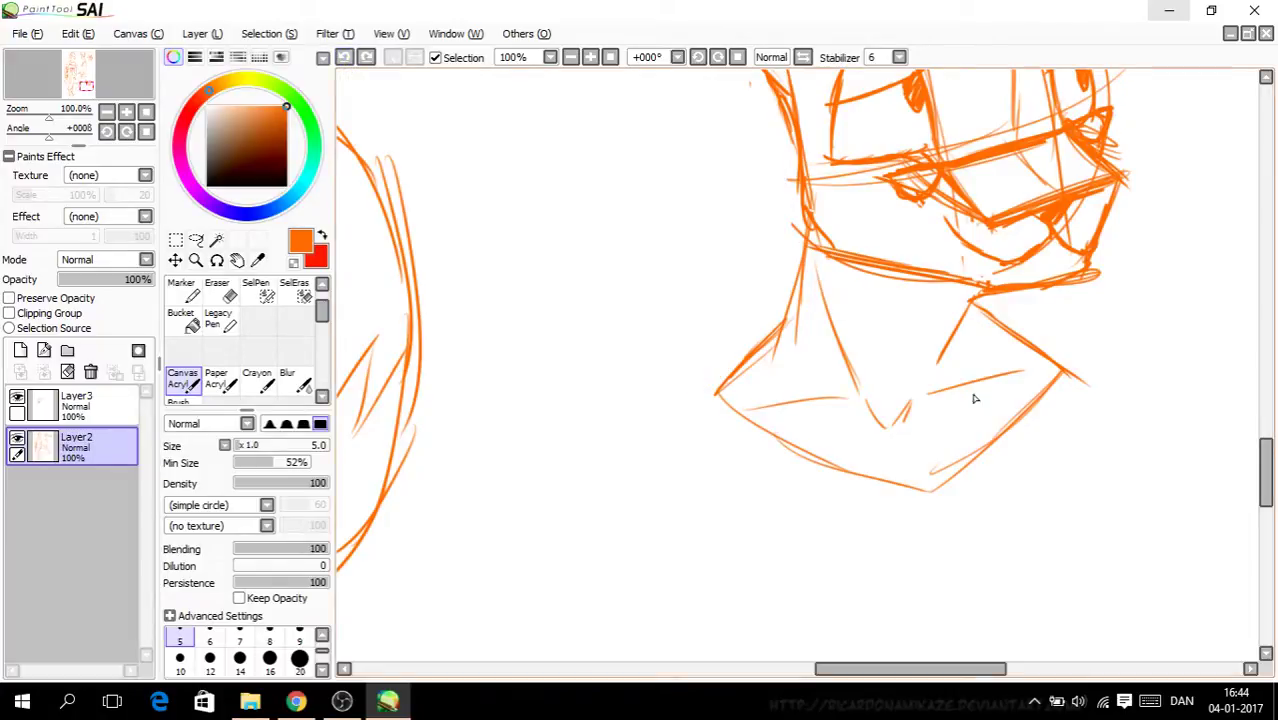
left_click_drag(1265, 460, 1265, 461)
mouse_move(714, 396)
left_mouse_down()
mouse_move(667, 410)
mouse_move(664, 522)
left_mouse_up()
left_click_drag(662, 410, 665, 530)
left_click(343, 57)
left_click(343, 57)
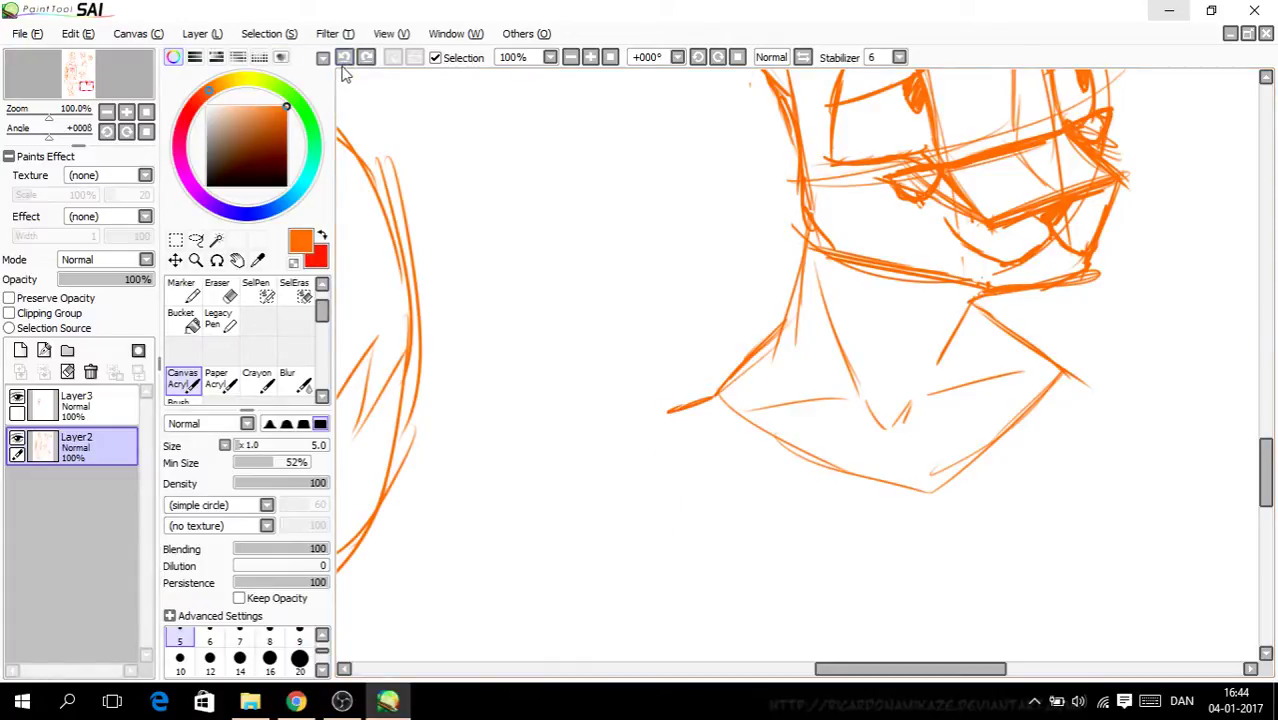
left_click(343, 57)
Step: Add short strokes extending outward from the corners of both shoulders
left_click_drag(1062, 373, 1104, 393)
left_click_drag(728, 376, 684, 408)
scroll(1103, 440, "down", 1)
scroll(1142, 424, "down", 1)
scroll(1200, 400, "up", 1)
Step: Sketch a tufted hair outline over the top of the head, starting from the inner edge of the near ear
key("ctrl+plus")
key("ctrl+plus")
key("ctrl+plus")
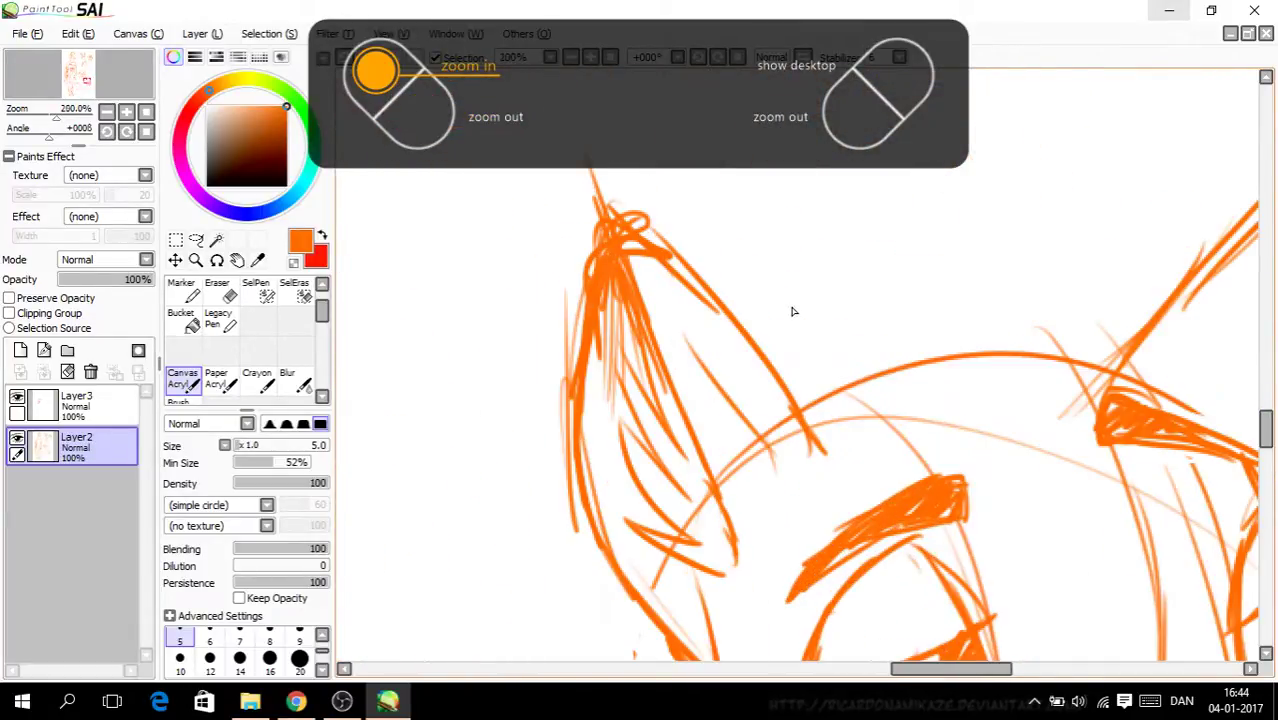
mouse_move(762, 348)
left_mouse_down()
mouse_move(813, 232)
mouse_move(822, 302)
mouse_move(821, 290)
mouse_move(956, 220)
mouse_move(903, 270)
mouse_move(1040, 250)
mouse_move(1114, 270)
left_mouse_up()
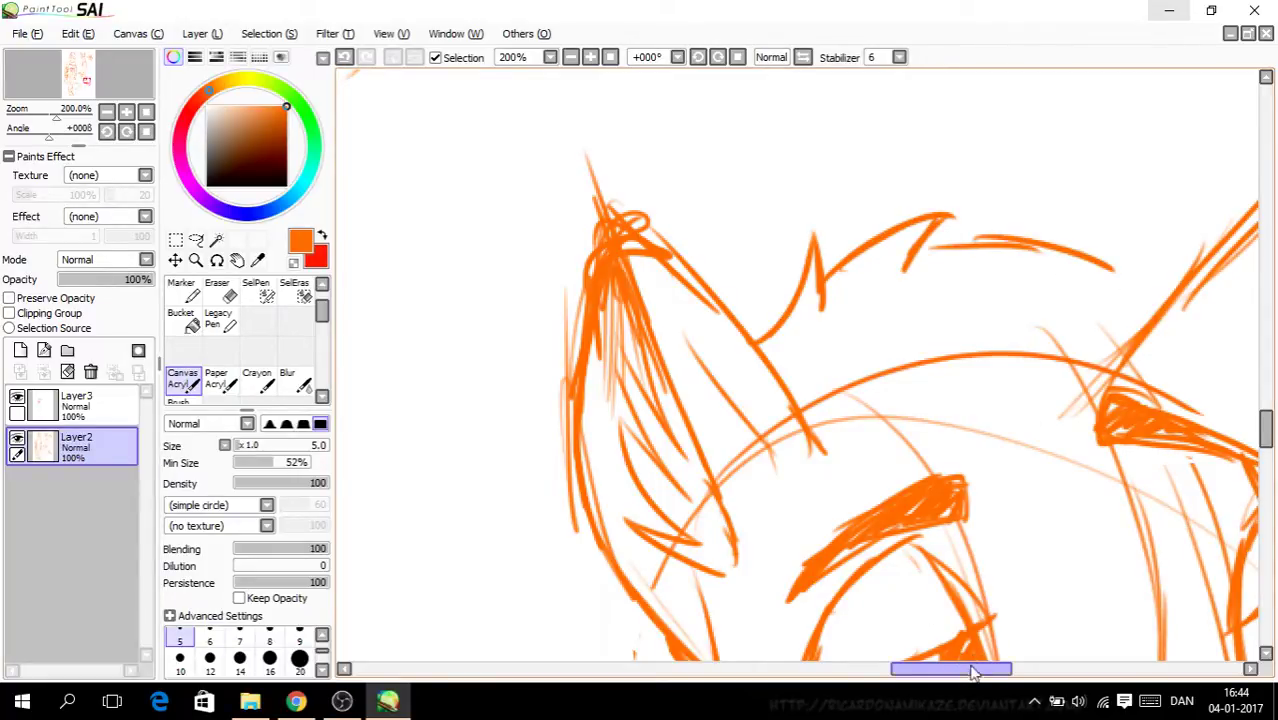
left_click_drag(978, 669, 995, 669)
scroll(1212, 462, "down", 3)
mouse_move(950, 128)
left_mouse_down()
mouse_move(1012, 178)
mouse_move(955, 161)
mouse_move(1020, 250)
left_mouse_up()
left_click_drag(968, 206, 1048, 350)
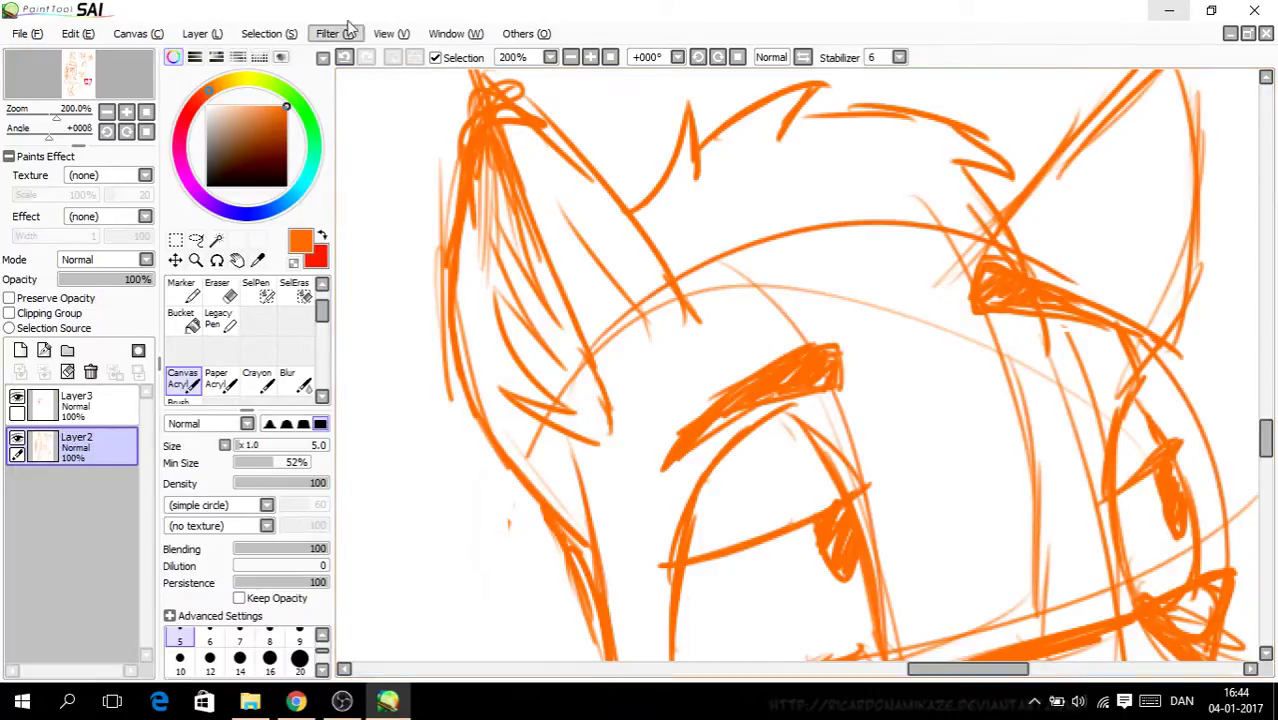
left_click(345, 57)
left_click(345, 57)
left_click(345, 57)
left_click(345, 57)
Step: Sweep the hair outline across the base of the far ear and rough in a pointed fringe over the forehead
left_click_drag(794, 99, 1018, 180)
left_click_drag(933, 133, 1096, 284)
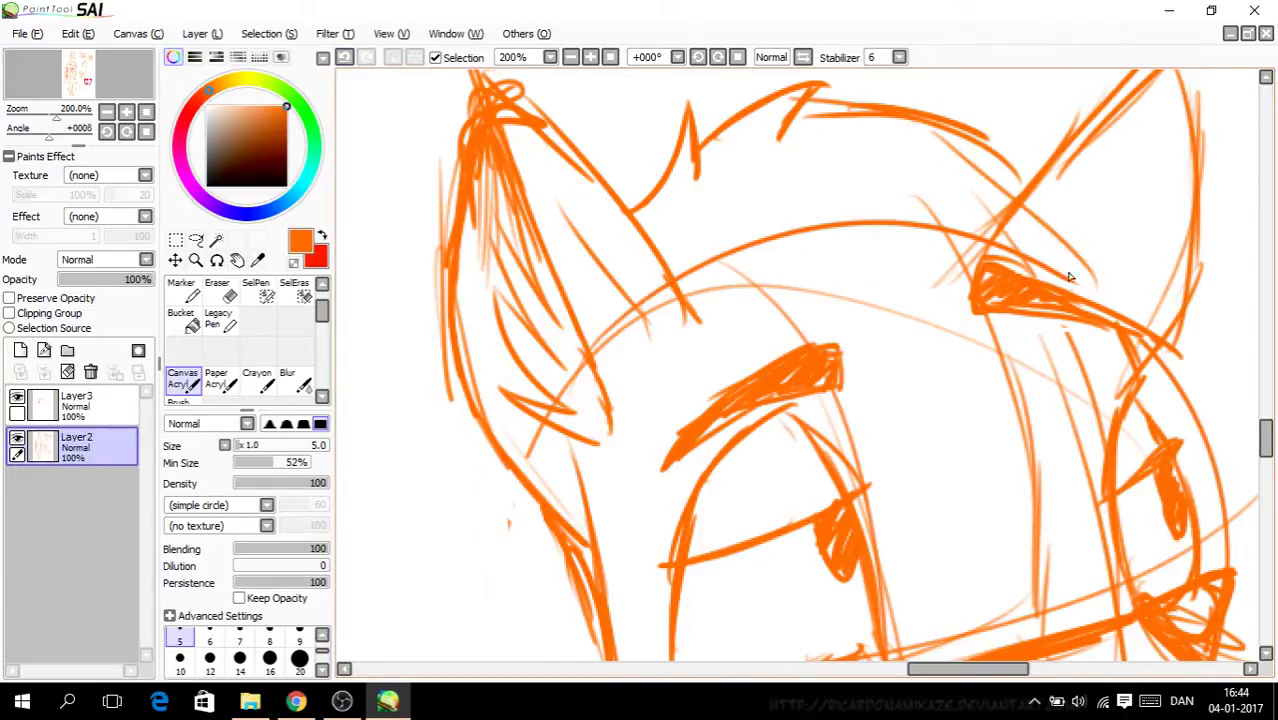
mouse_move(1056, 230)
left_mouse_down()
mouse_move(1069, 434)
mouse_move(1050, 480)
left_mouse_up()
left_click_drag(684, 295, 700, 420)
mouse_move(785, 412)
left_mouse_down()
mouse_move(908, 554)
mouse_move(906, 440)
mouse_move(962, 520)
mouse_move(1058, 527)
mouse_move(1012, 537)
mouse_move(1022, 342)
left_mouse_up()
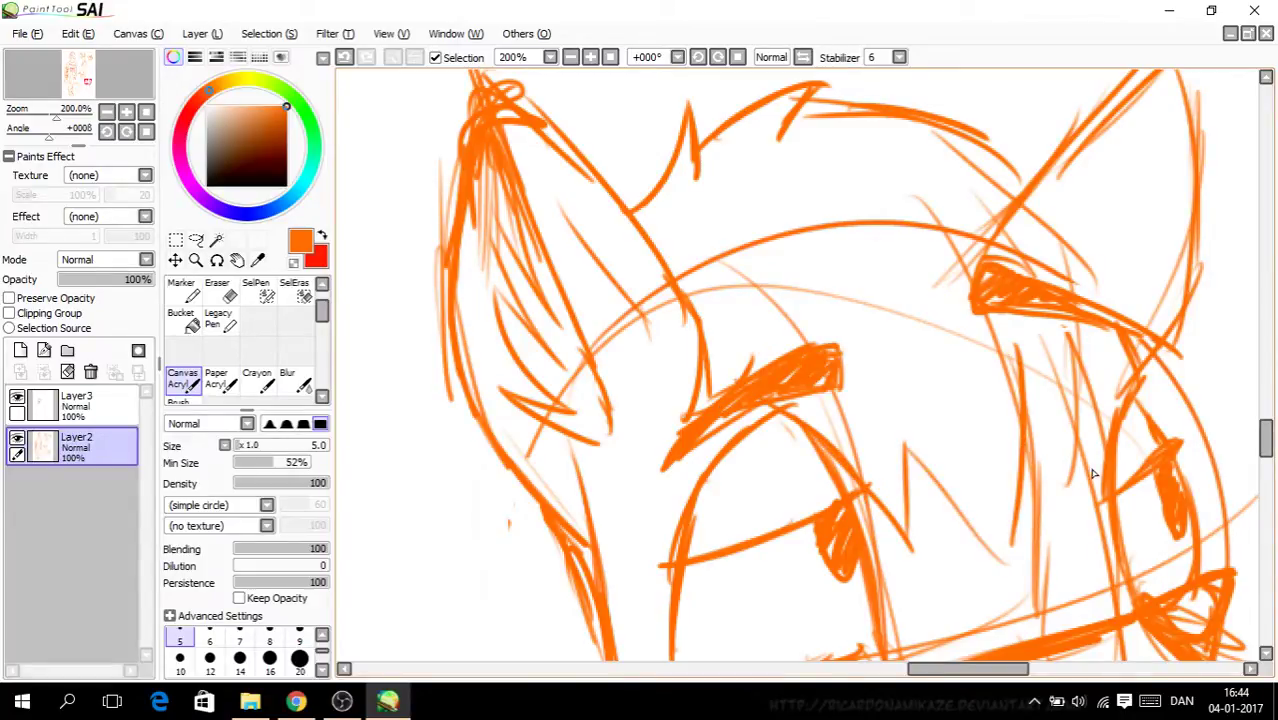
Step: Thicken the zigzag fringe between the eyes and add spikes beside both eyes
left_click_drag(1272, 432, 1272, 446)
mouse_move(912, 340)
left_mouse_down()
mouse_move(1007, 422)
mouse_move(1003, 228)
mouse_move(1060, 340)
left_mouse_up()
left_click_drag(1086, 355, 1072, 196)
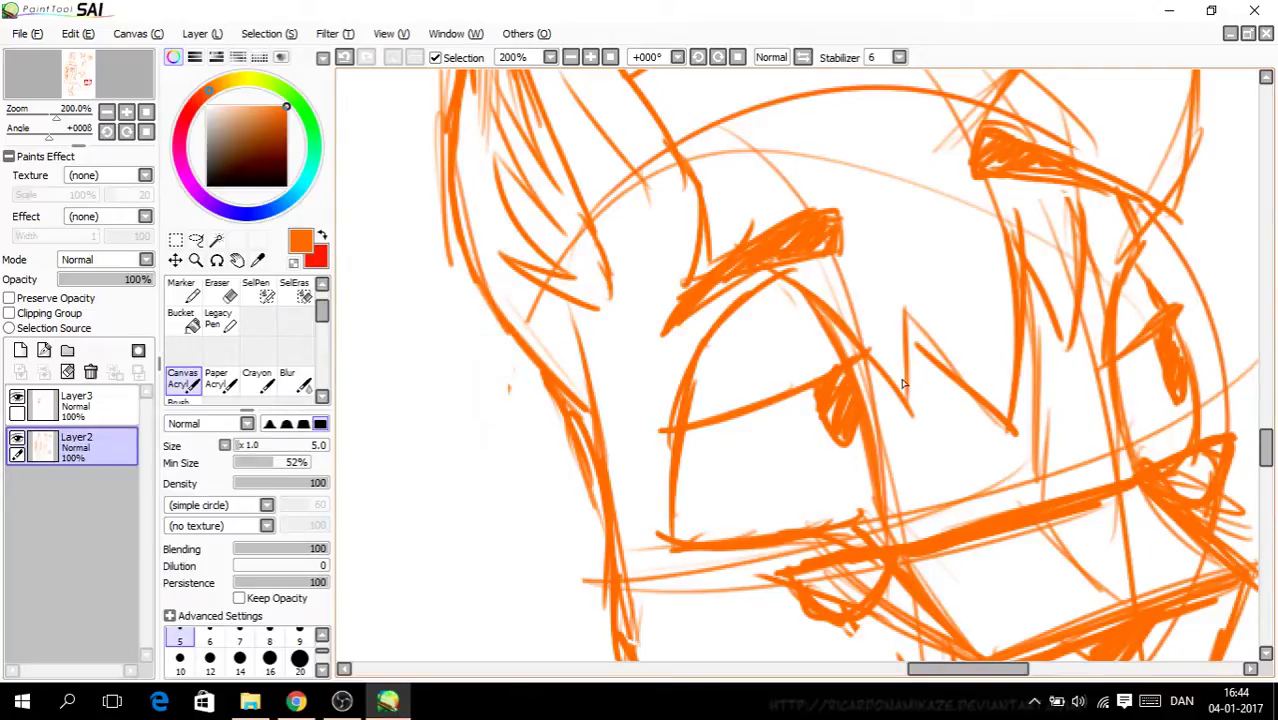
left_click_drag(874, 294, 902, 363)
Step: Thicken the hair outline over the far ear, close it in a pointed tip, and add a strand beneath it
left_click_drag(1272, 452, 1268, 425)
left_click_drag(926, 300, 1056, 396)
mouse_move(974, 316)
left_mouse_down()
mouse_move(1100, 398)
mouse_move(1038, 408)
left_mouse_up()
left_click_drag(1268, 428, 1268, 433)
left_click_drag(1064, 336, 1111, 490)
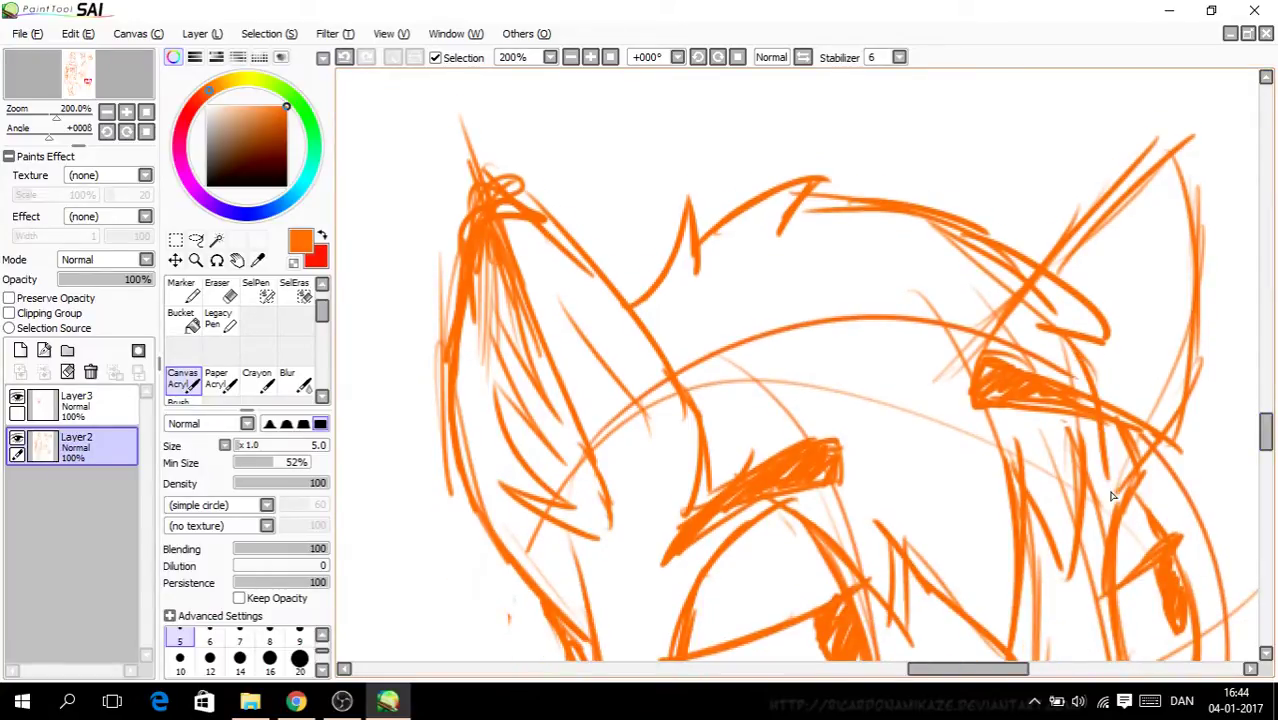
Step: Erase the hair tuft beside the near ear's inner edge and redraw it as longer pointed spikes joining the crown
key("Page_Down")
key("Page_Down")
left_click_drag(1261, 404, 1264, 422)
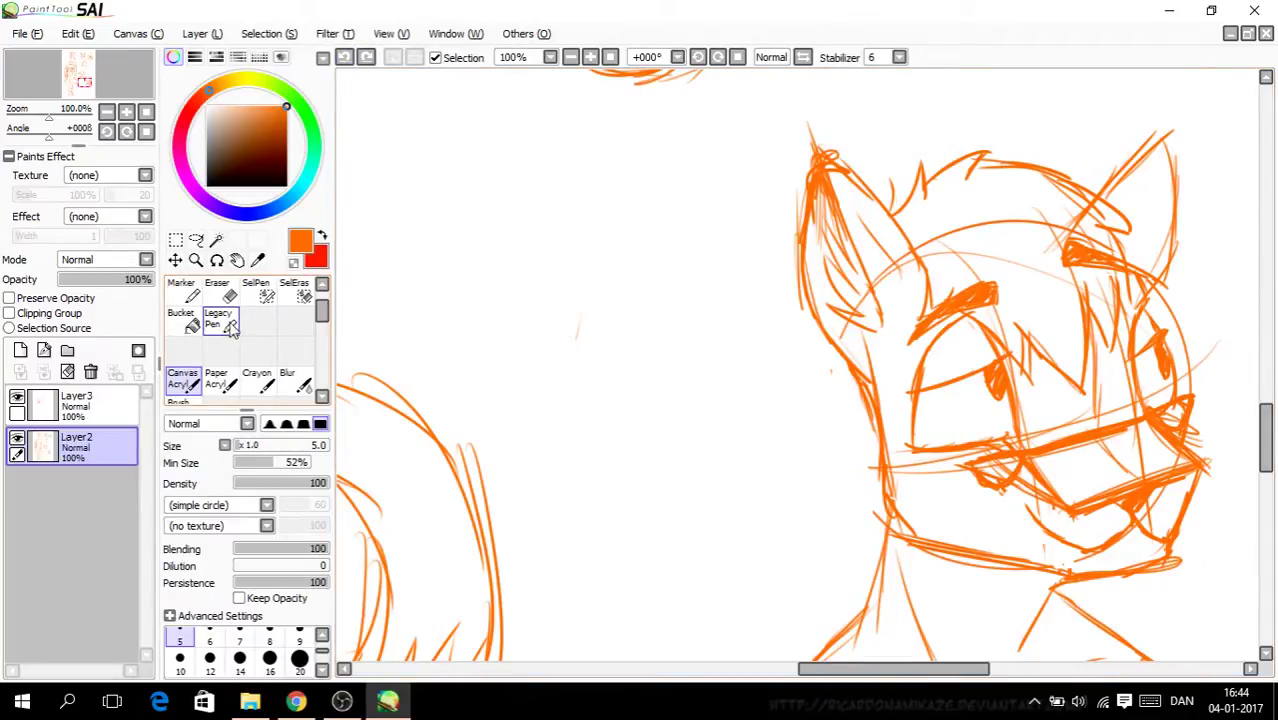
left_click(222, 292)
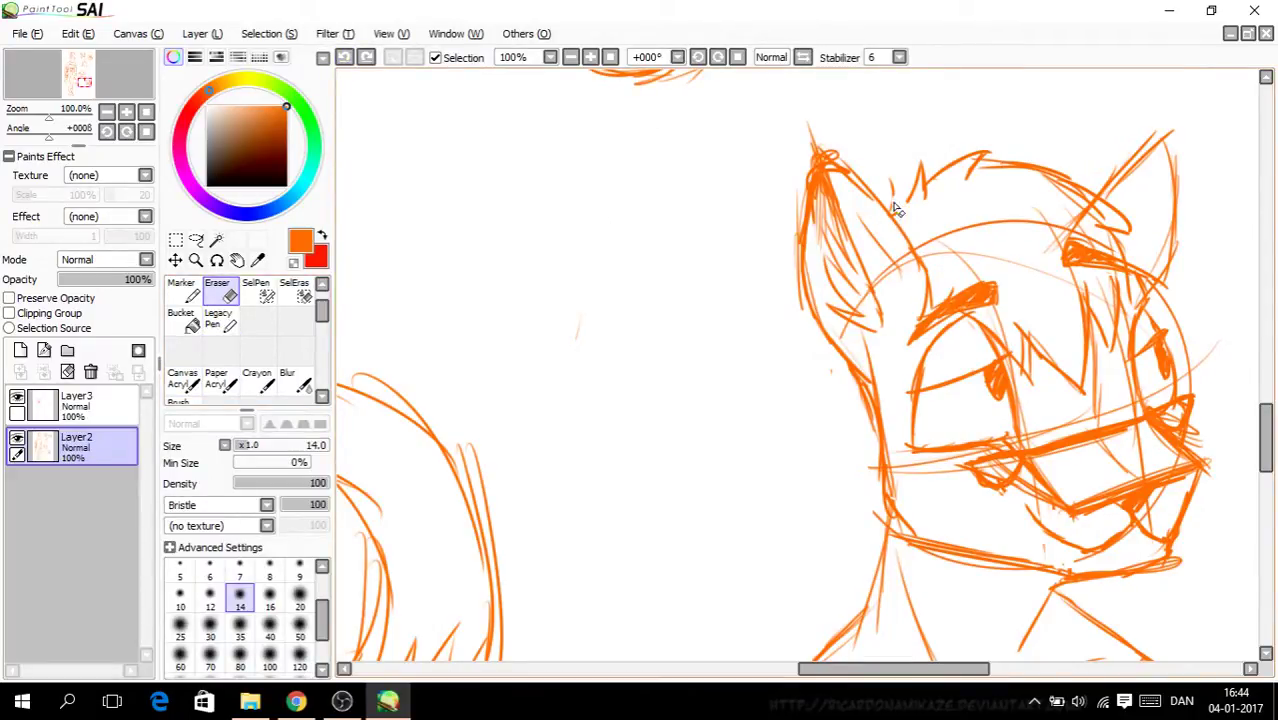
left_click_drag(917, 203, 851, 191)
left_click(185, 378)
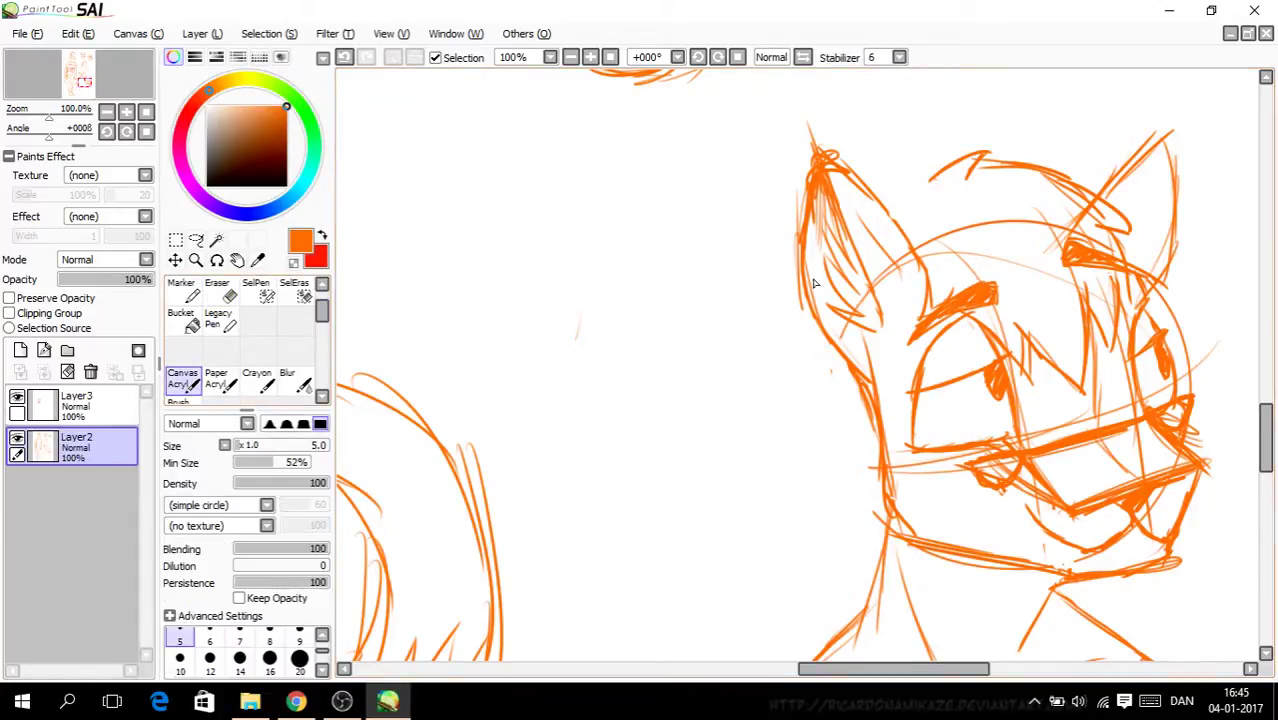
scroll(856, 254, "up", 1)
left_click_drag(905, 196, 968, 103)
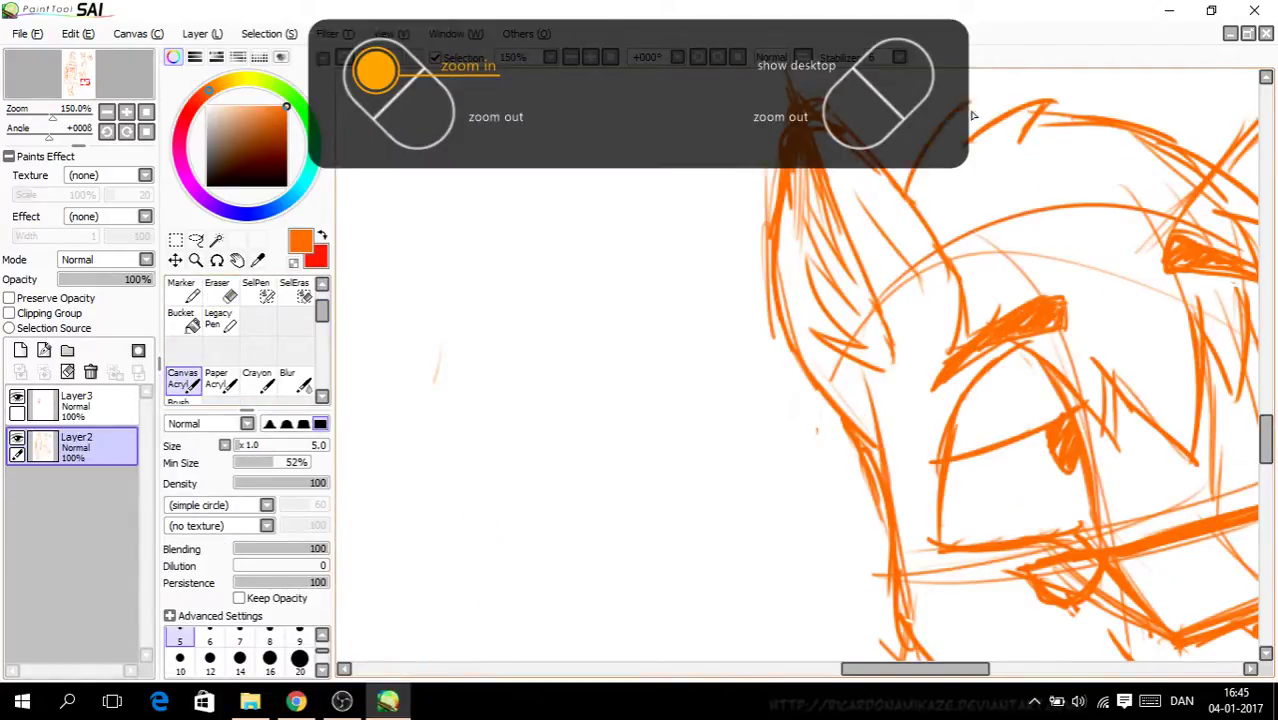
left_click_drag(906, 196, 892, 122)
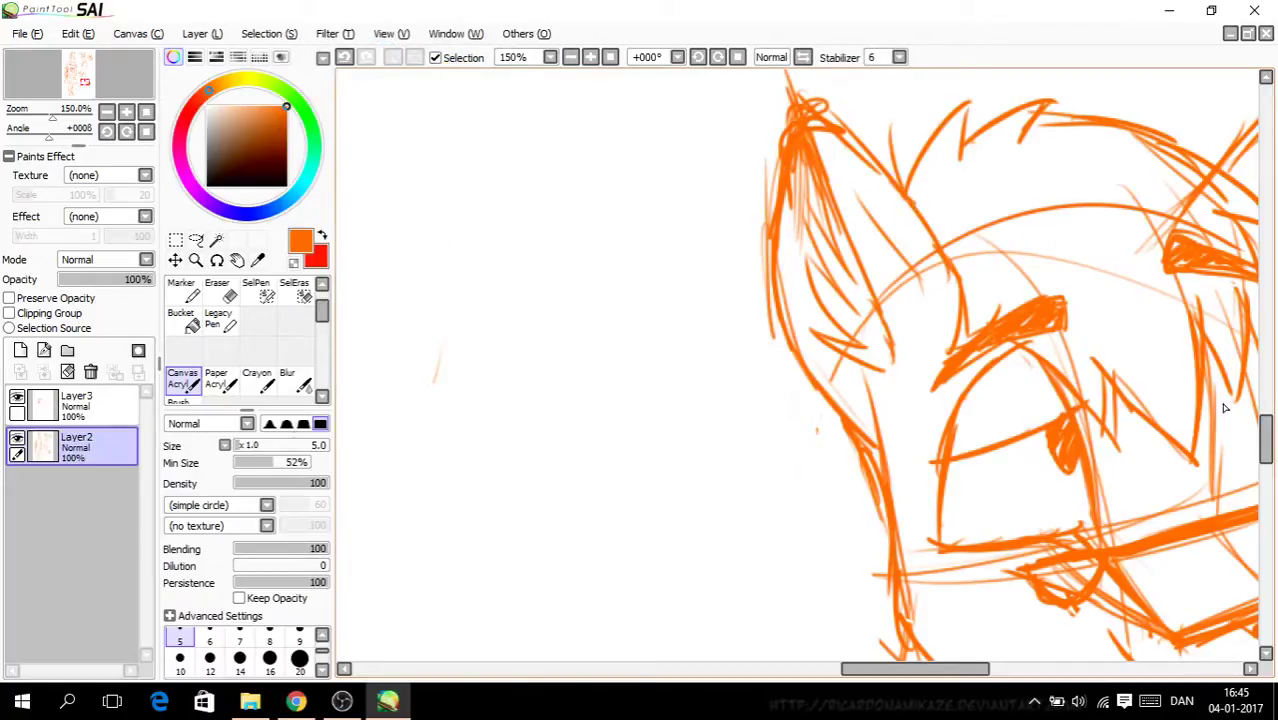
Step: Add jagged fur tufts down the back of the cheek below the near ear
scroll(815, 325, "down", 3)
left_click_drag(853, 351, 846, 454)
left_click_drag(866, 398, 892, 522)
left_click_drag(866, 432, 856, 500)
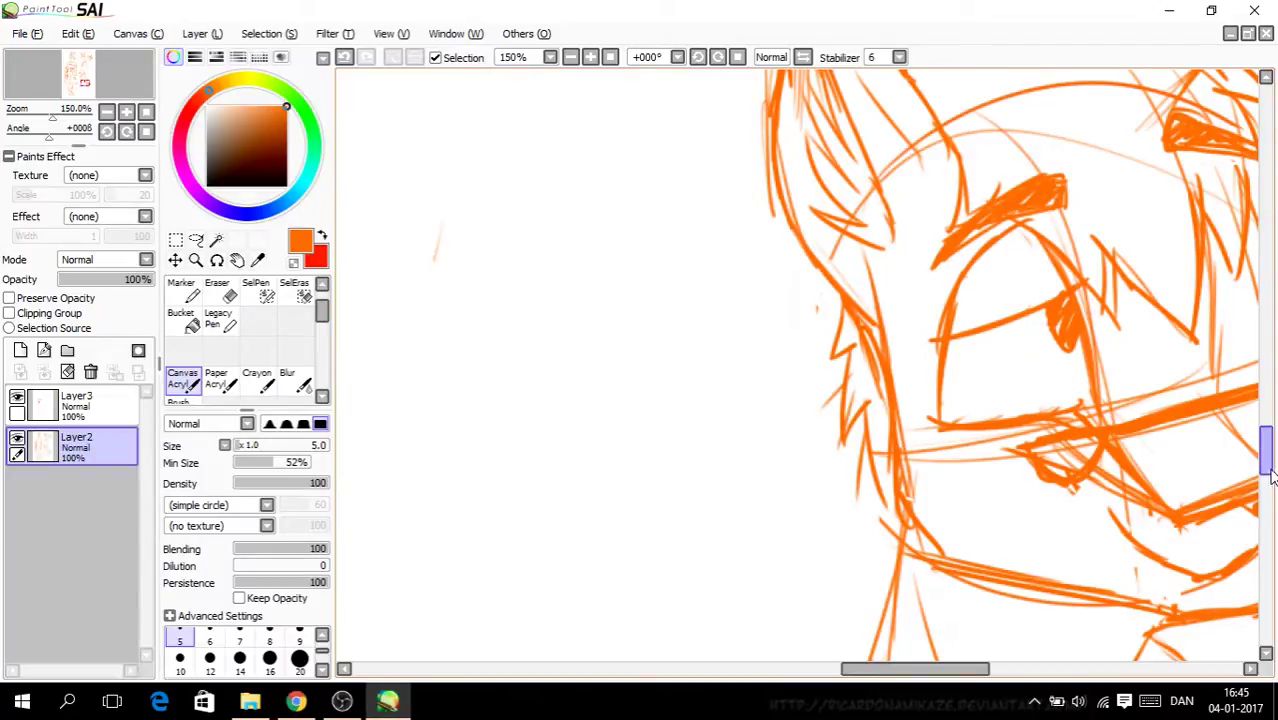
Step: Erase the skull construction lines across the forehead and the hair outline leading to the far ear
left_click_drag(1268, 470, 1268, 455)
left_click(220, 292)
mouse_move(926, 274)
left_mouse_down()
mouse_move(967, 303)
mouse_move(1012, 270)
mouse_move(1134, 265)
left_mouse_up()
left_click_drag(895, 665, 955, 670)
mouse_move(783, 265)
left_mouse_down()
mouse_move(831, 222)
mouse_move(785, 272)
left_mouse_up()
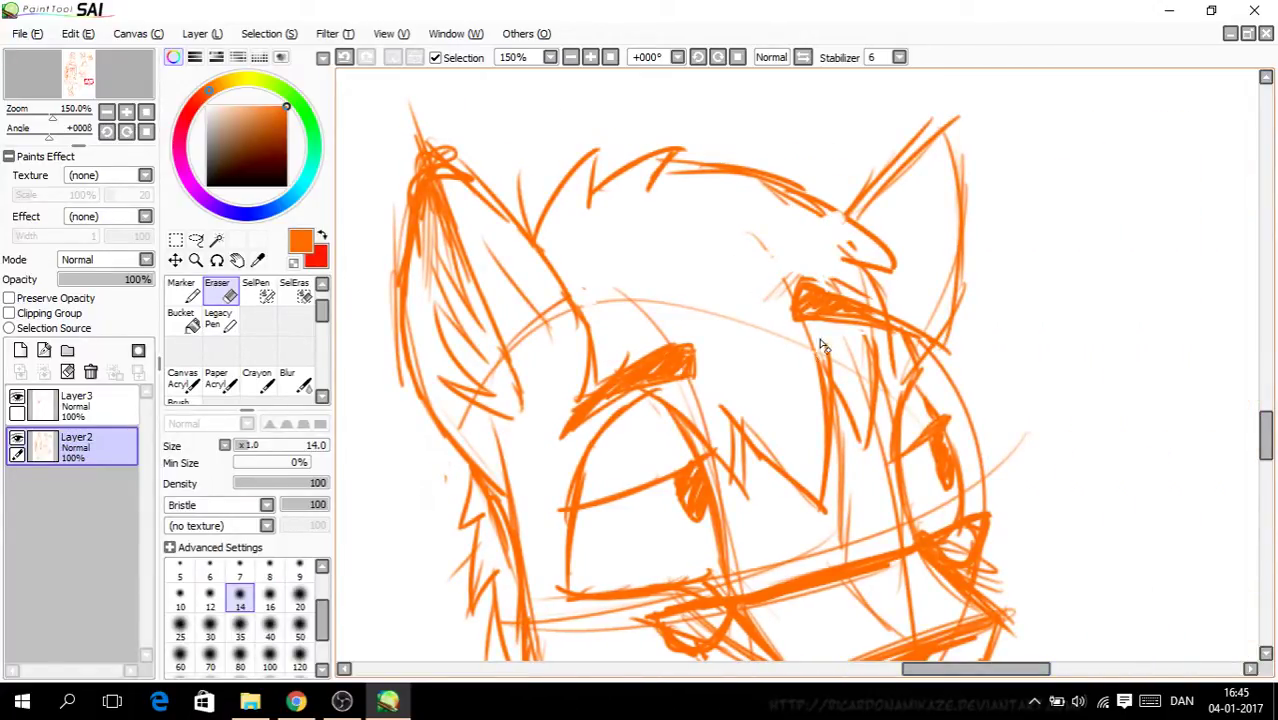
left_click_drag(773, 336, 666, 328)
key("ctrl+minus")
key("ctrl+minus")
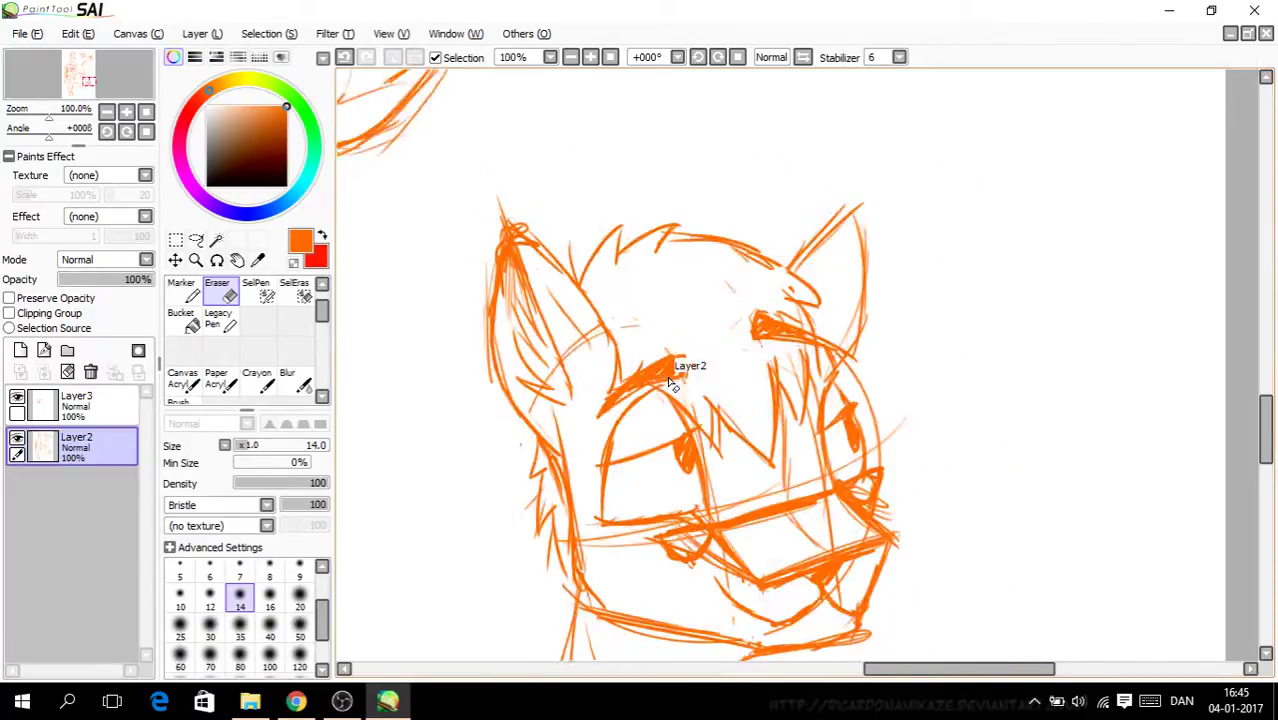
key("ctrl+plus")
key("ctrl+plus")
left_click_drag(653, 286, 788, 345)
Step: Redraw the hair outline from the crown past the far ear's base on a rotated canvas
left_click(197, 385)
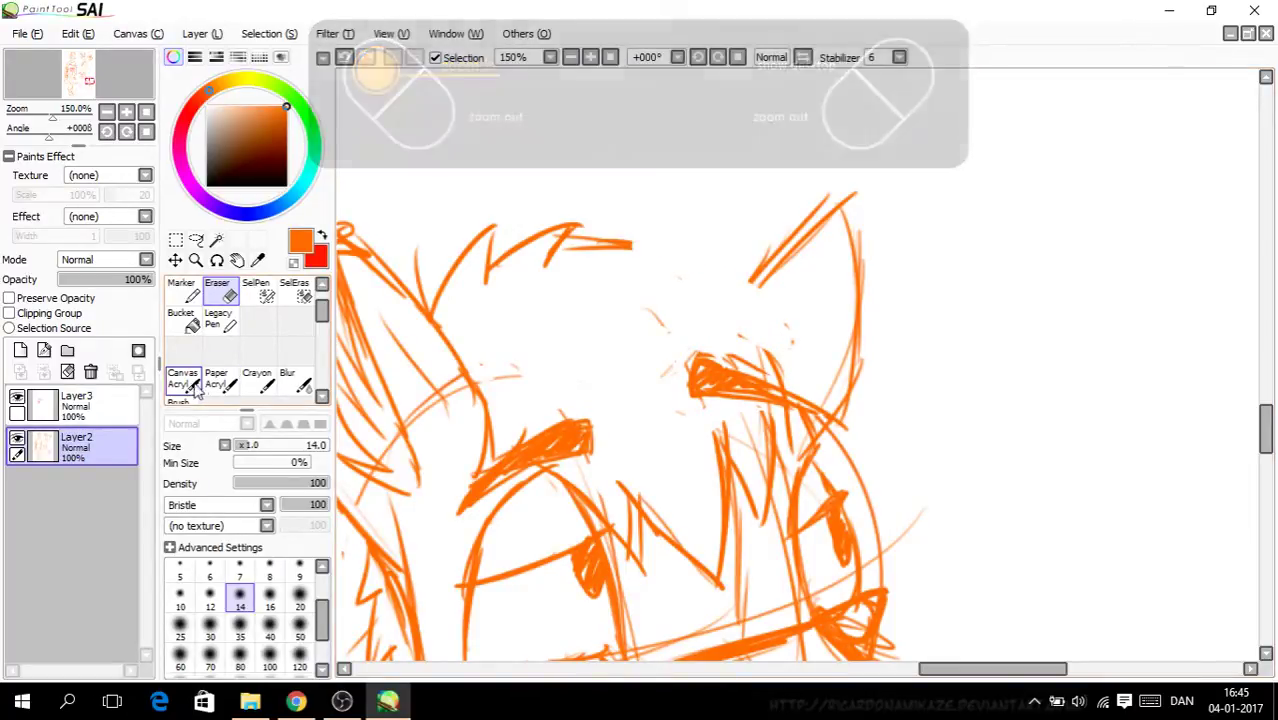
left_click(698, 57)
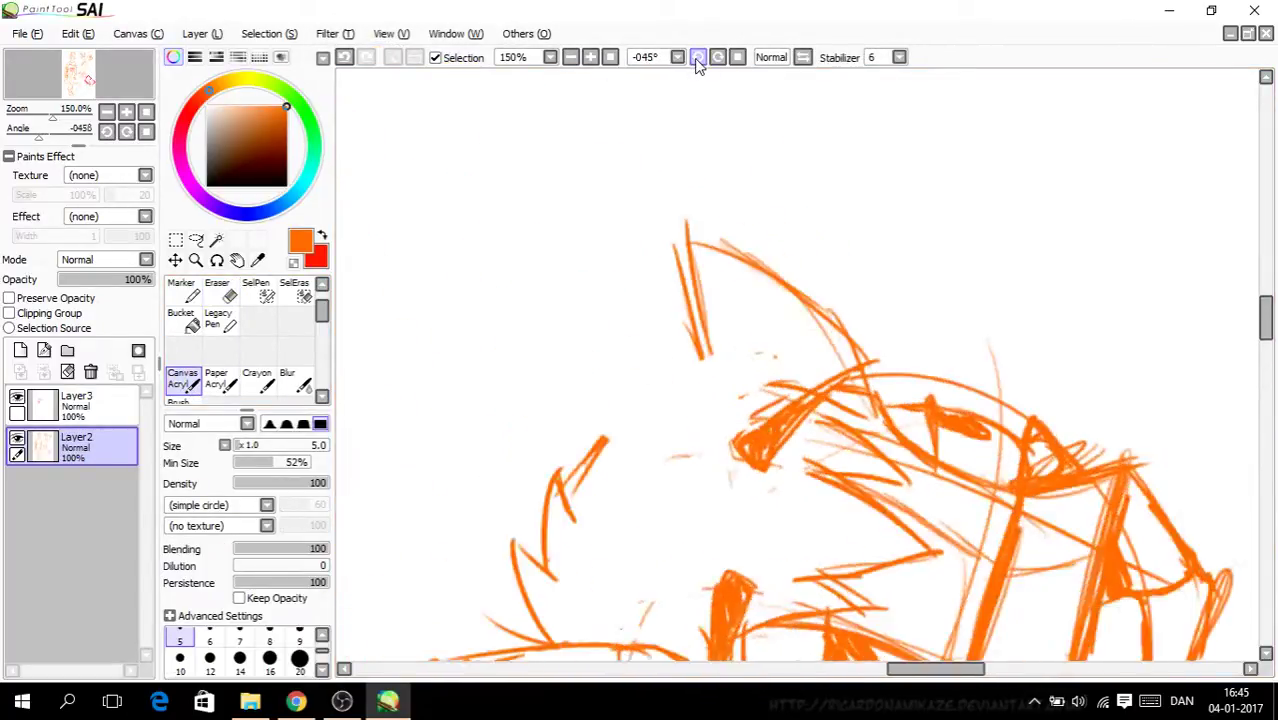
mouse_move(612, 500)
left_mouse_down()
mouse_move(726, 365)
mouse_move(682, 449)
left_mouse_up()
mouse_move(712, 392)
left_mouse_down()
mouse_move(834, 363)
mouse_move(784, 357)
mouse_move(869, 352)
left_mouse_up()
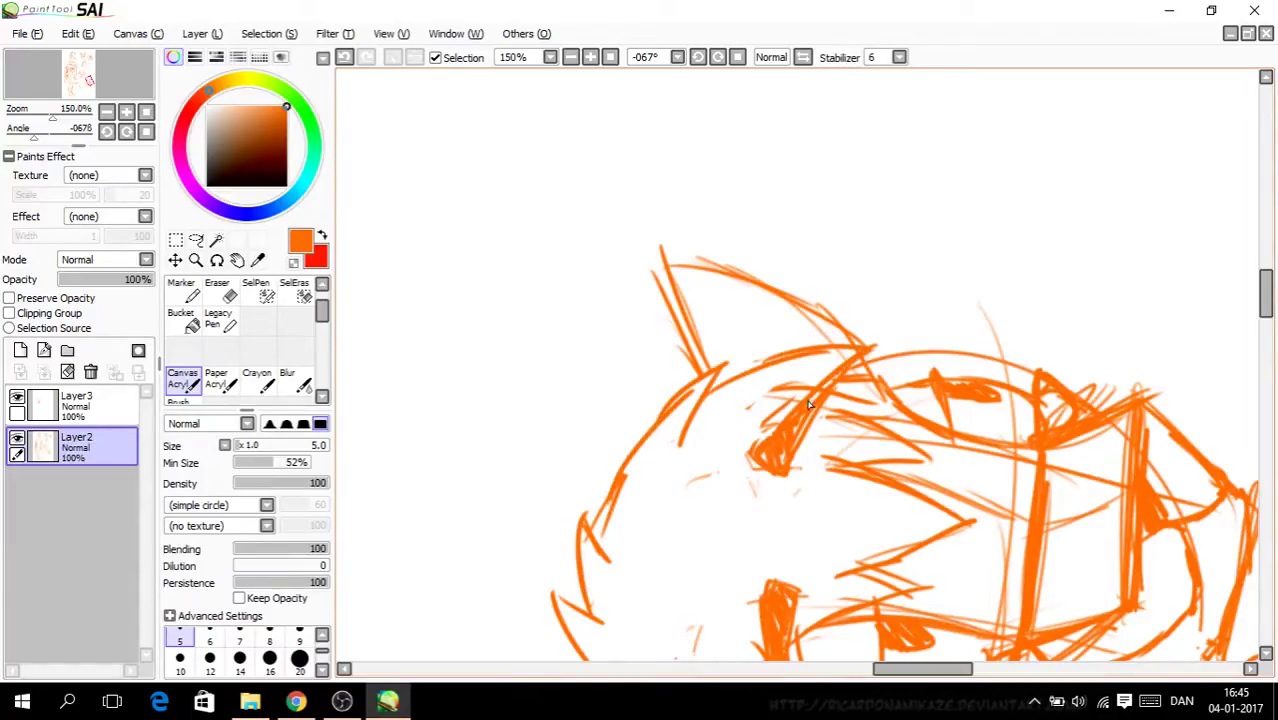
Step: Add curved inner strands to the hair above the forehead
key("minus")
mouse_move(745, 505)
left_mouse_down()
mouse_move(788, 456)
mouse_move(852, 458)
left_mouse_up()
left_click_drag(800, 502, 880, 462)
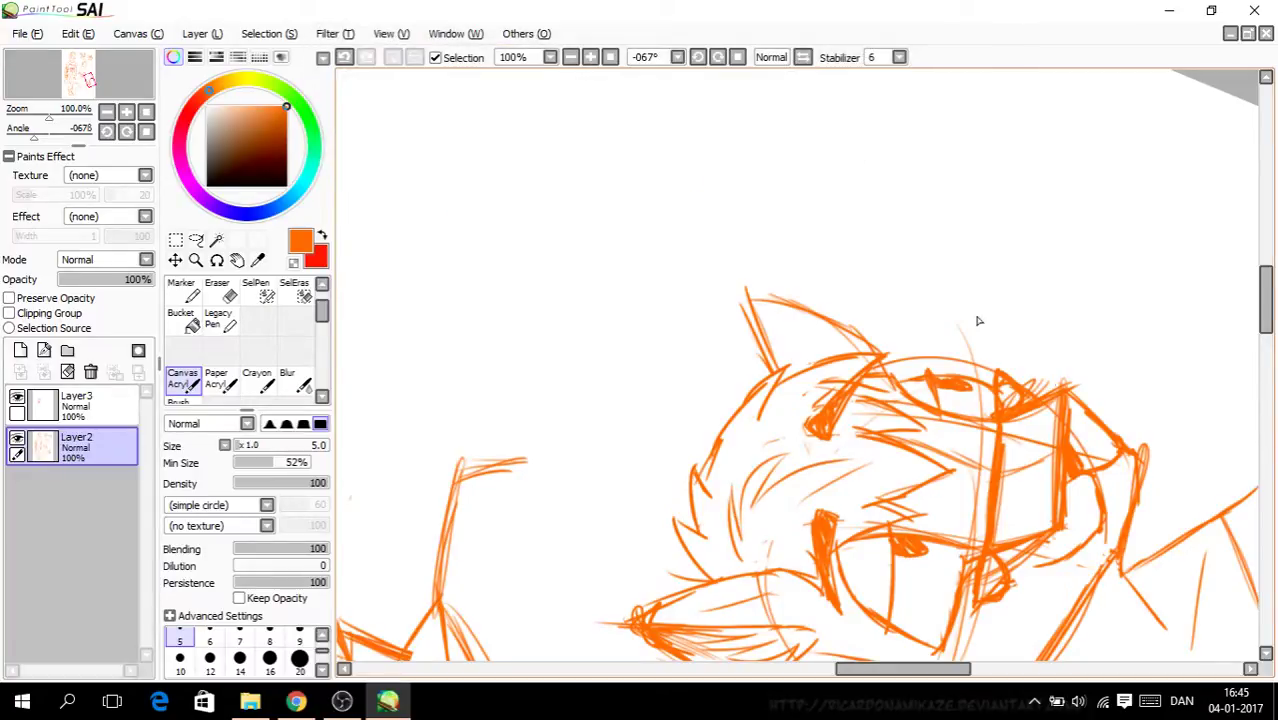
Step: Reset the canvas rotation, outline a shadow under the jaw on the neck, and fill it with diagonal hatching
left_click(739, 57)
left_click_drag(1258, 420, 1258, 458)
scroll(732, 438, "up", 2)
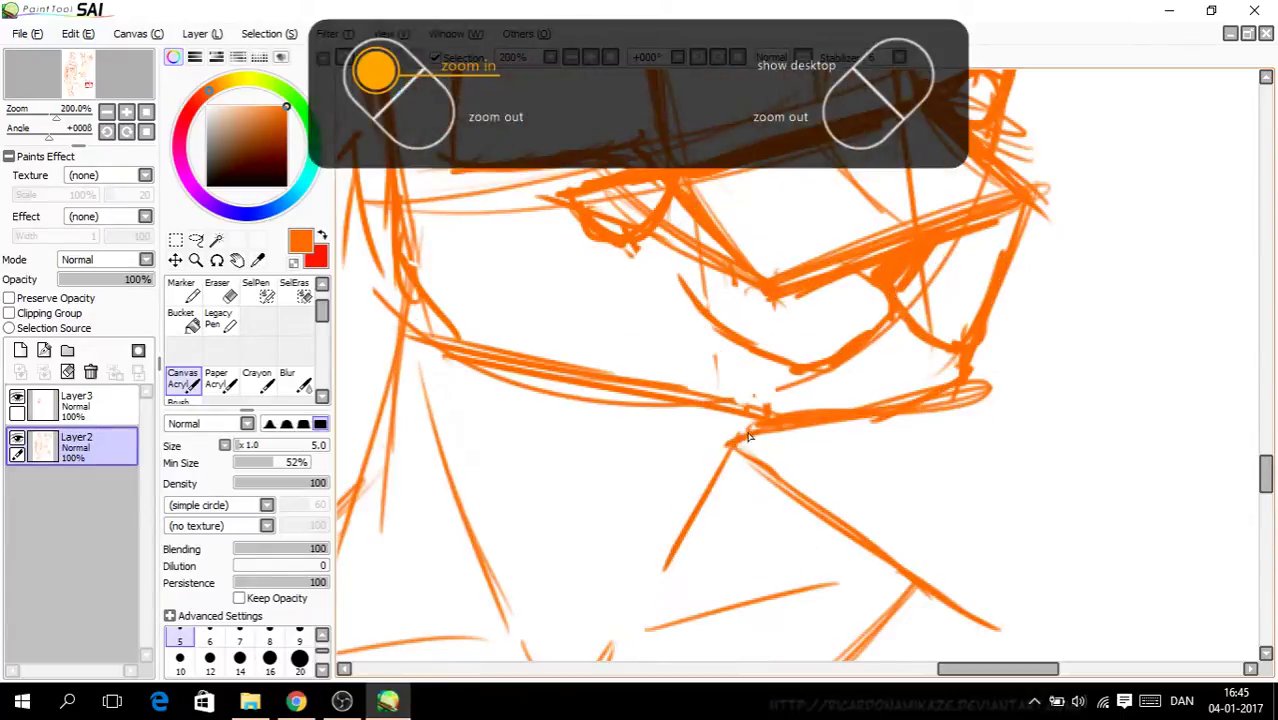
left_click_drag(625, 488, 422, 370)
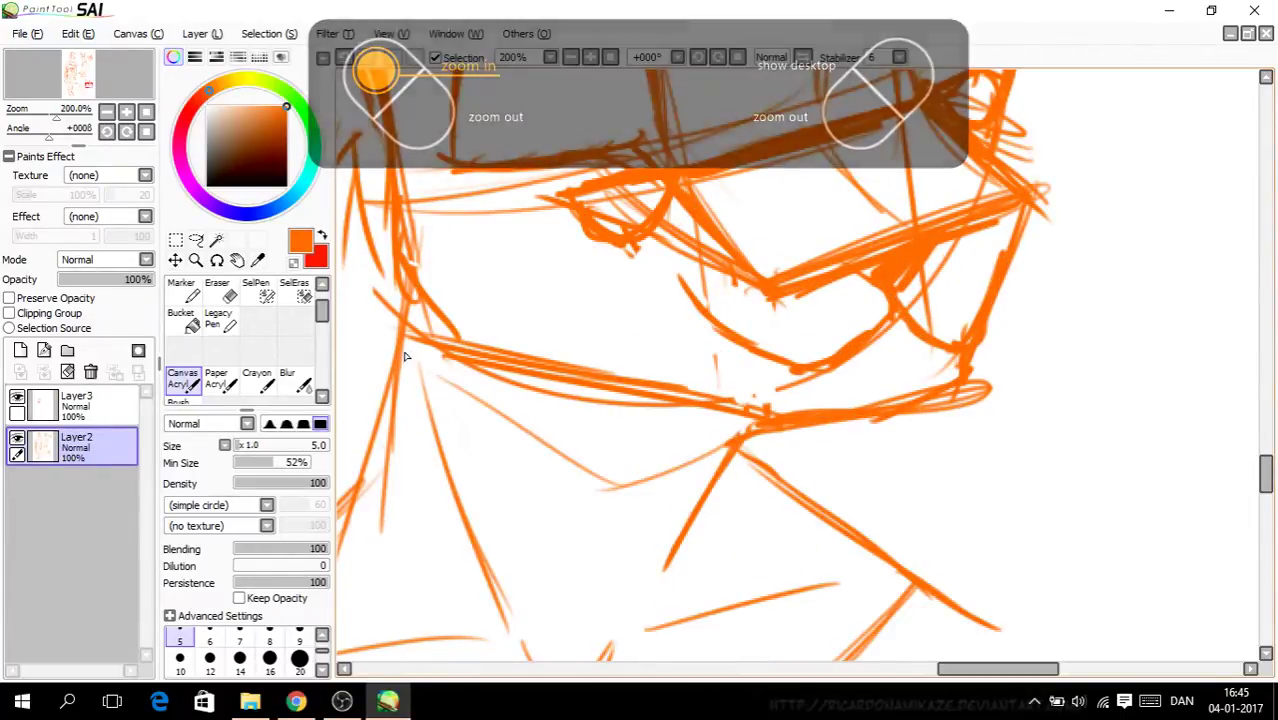
left_click_drag(400, 298, 537, 446)
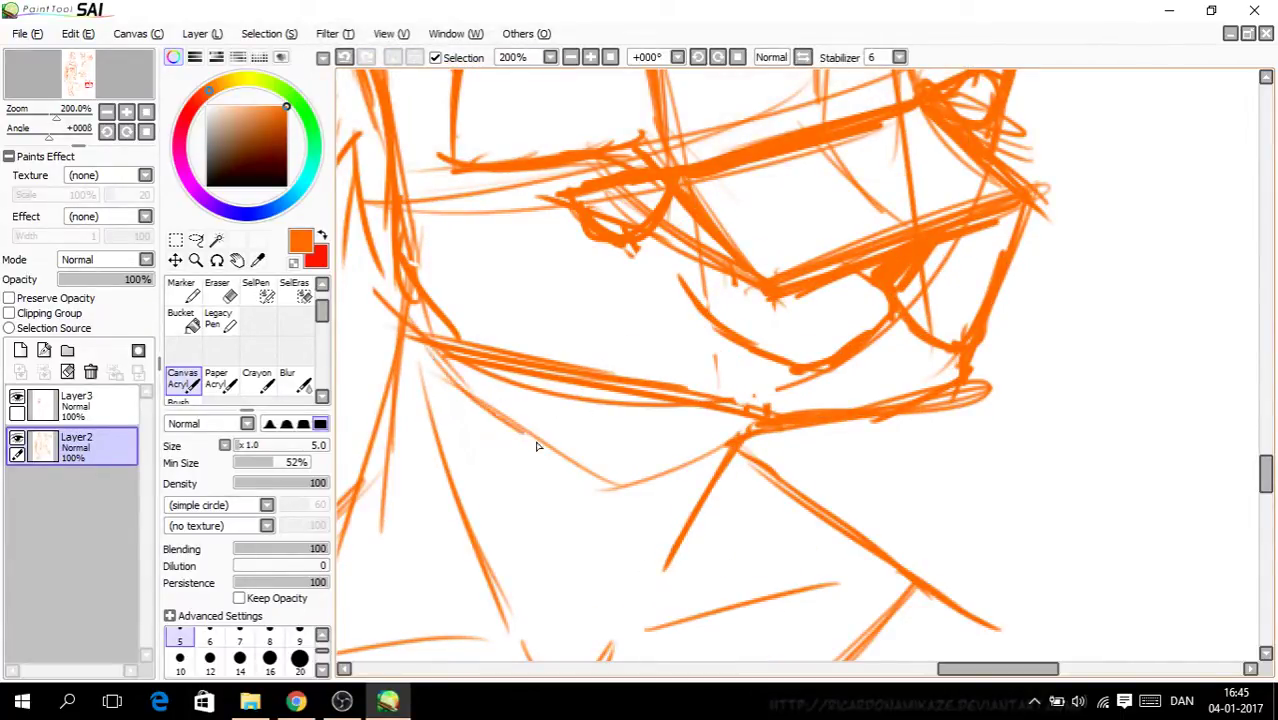
mouse_move(495, 380)
left_mouse_down()
mouse_move(545, 460)
mouse_move(619, 488)
left_mouse_up()
mouse_move(555, 385)
left_mouse_down()
mouse_move(640, 495)
mouse_move(652, 488)
left_mouse_up()
left_click_drag(600, 392, 640, 470)
mouse_move(625, 405)
left_mouse_down()
mouse_move(665, 465)
mouse_move(682, 458)
left_mouse_up()
left_click_drag(665, 408, 704, 456)
left_click_drag(652, 388, 786, 419)
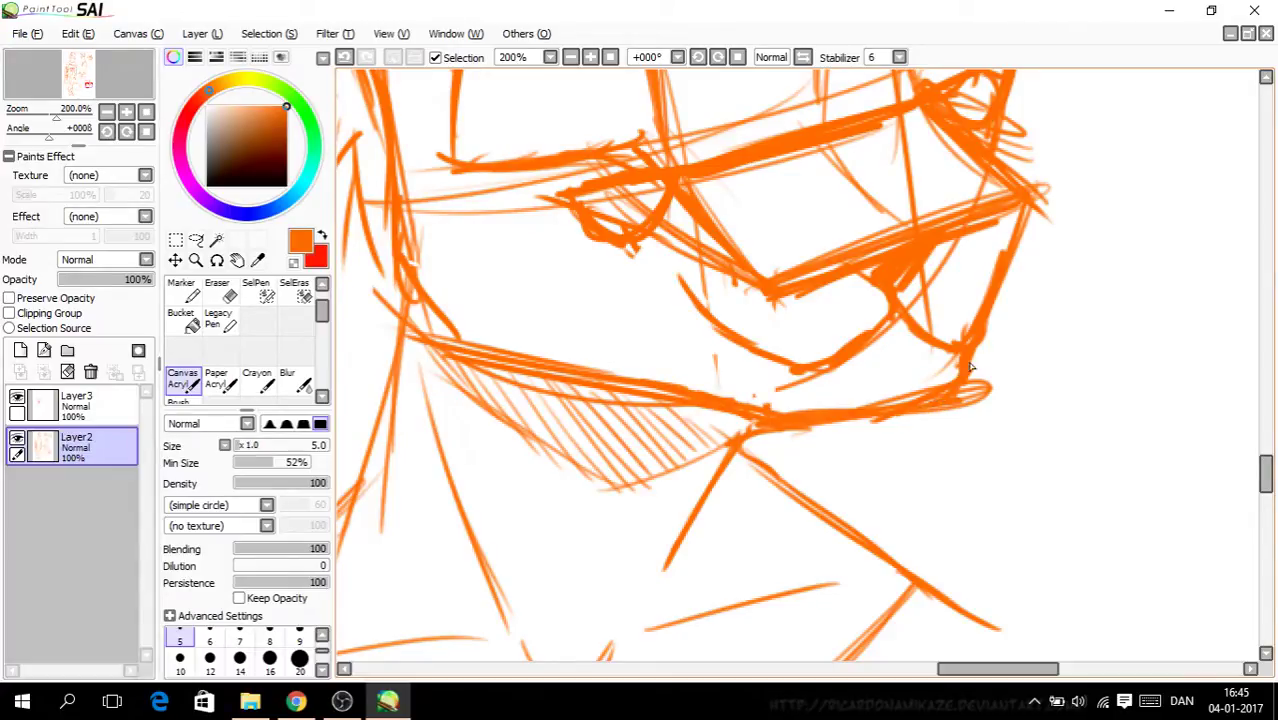
Step: Thicken the lower edge of the nose on the angled head bust
key("ctrl+minus")
key("ctrl+plus")
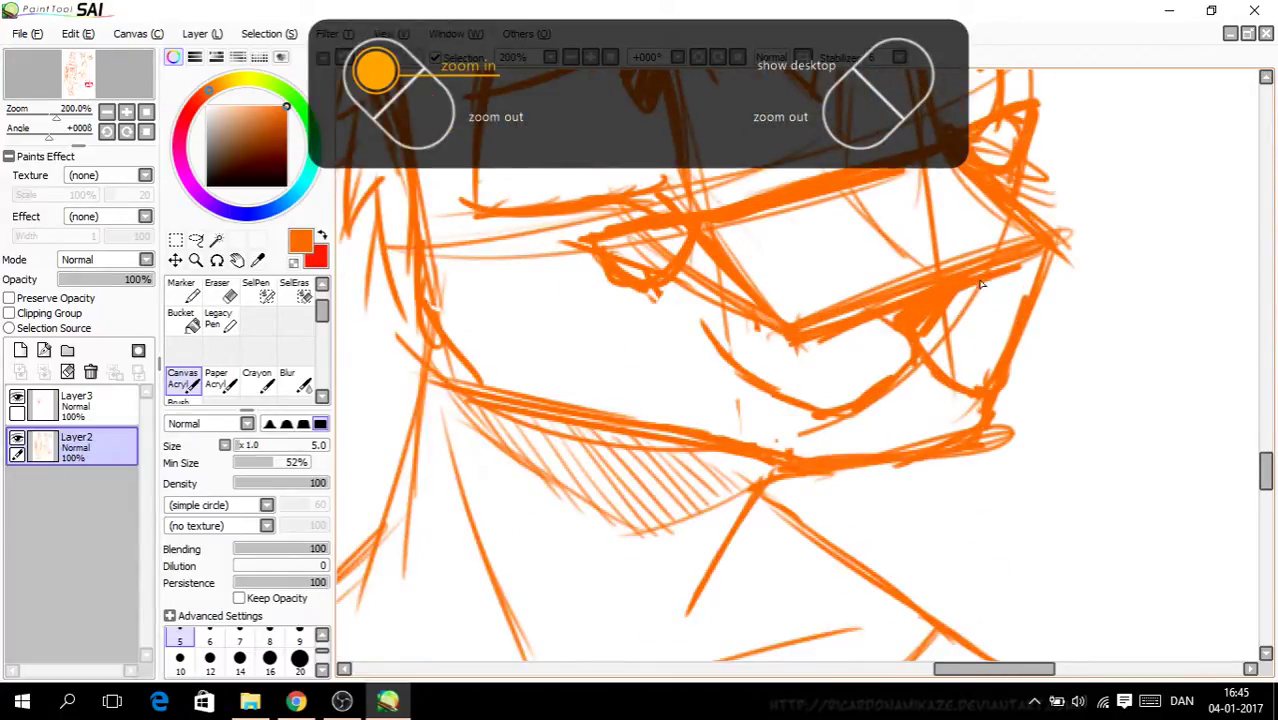
left_click_drag(894, 315, 810, 330)
left_click_drag(874, 306, 835, 316)
key("ctrl+minus")
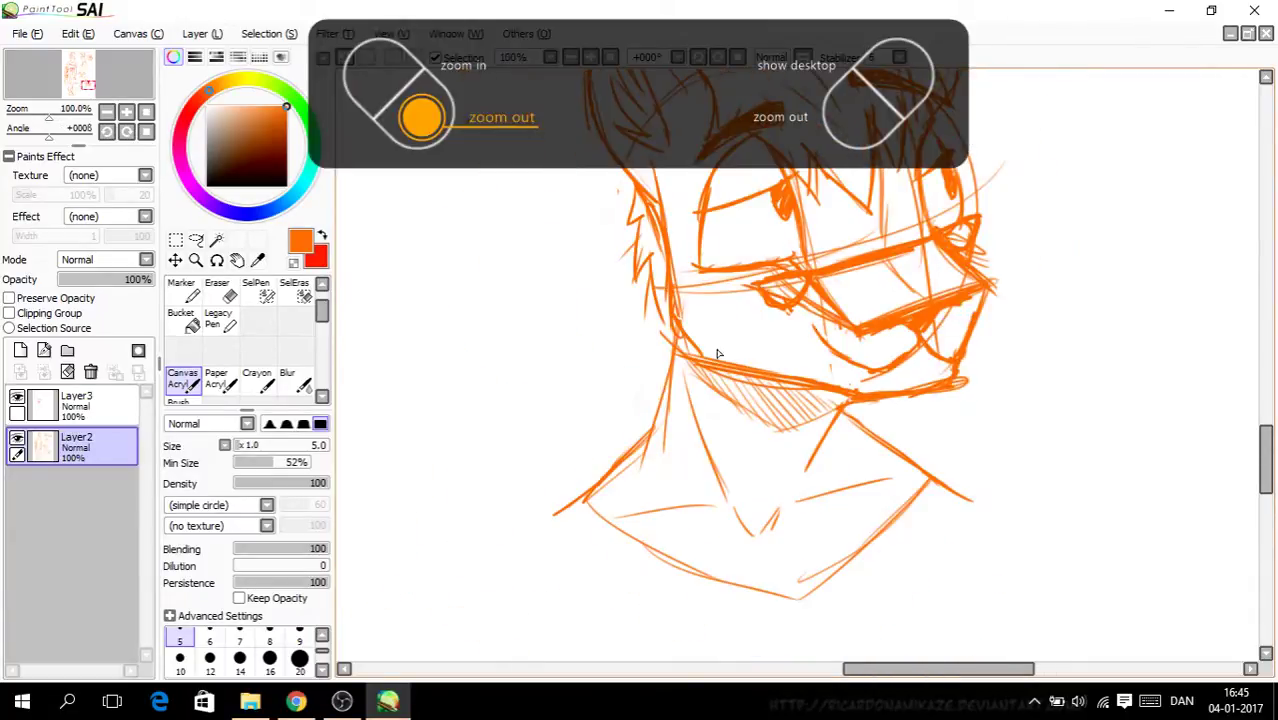
left_click(296, 702)
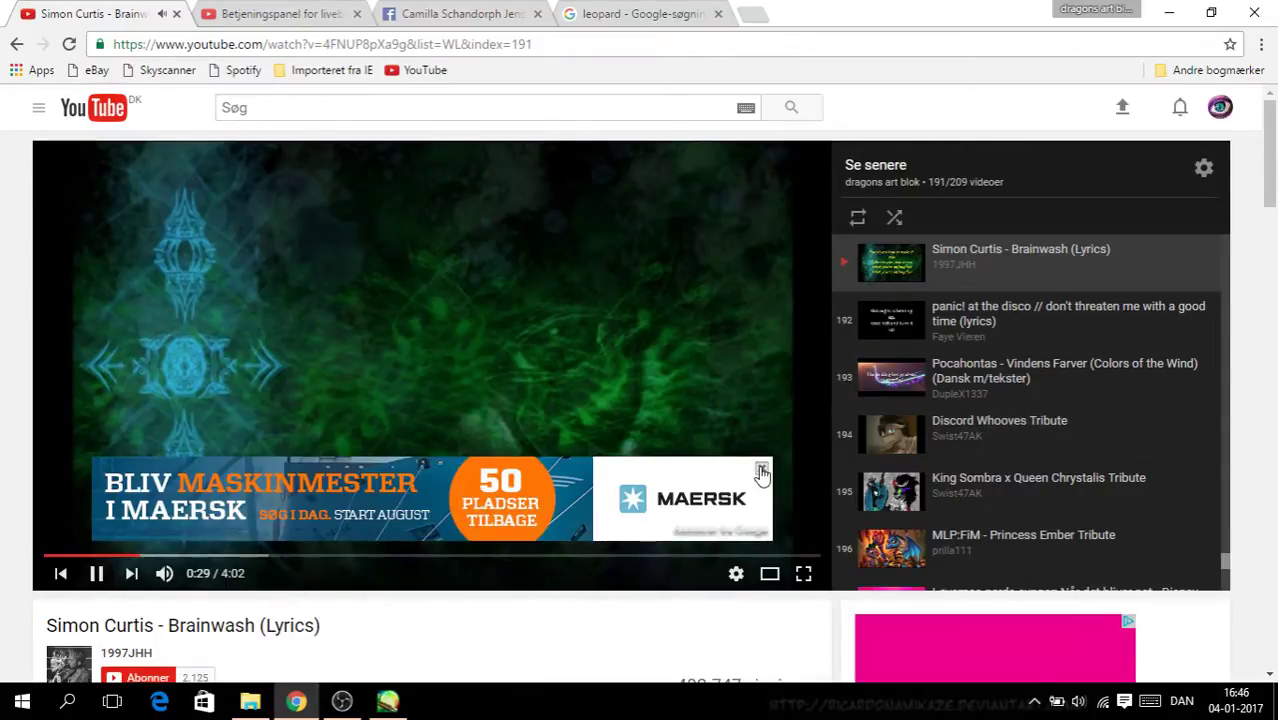
key("alt+Tab")
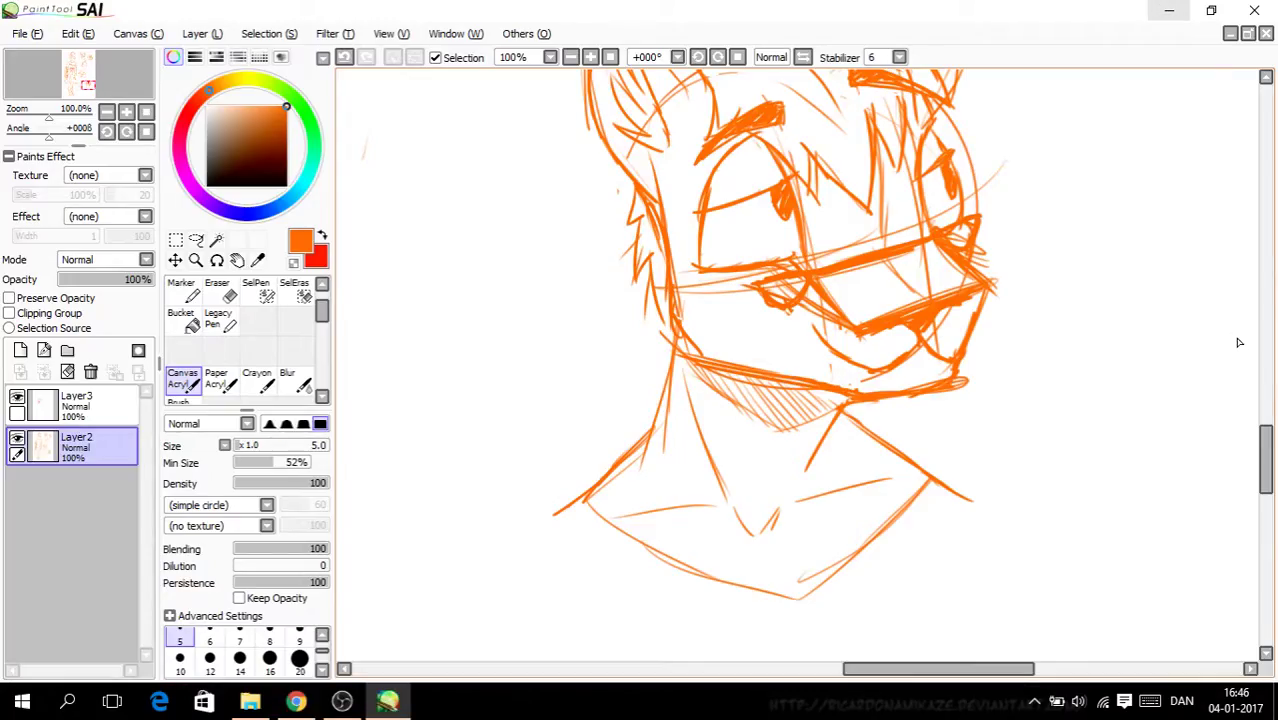
Step: Draw two small hearts in the empty space beside the far ear of the angled head
scroll(1246, 465, "down", 1)
scroll(1251, 480, "down", 1)
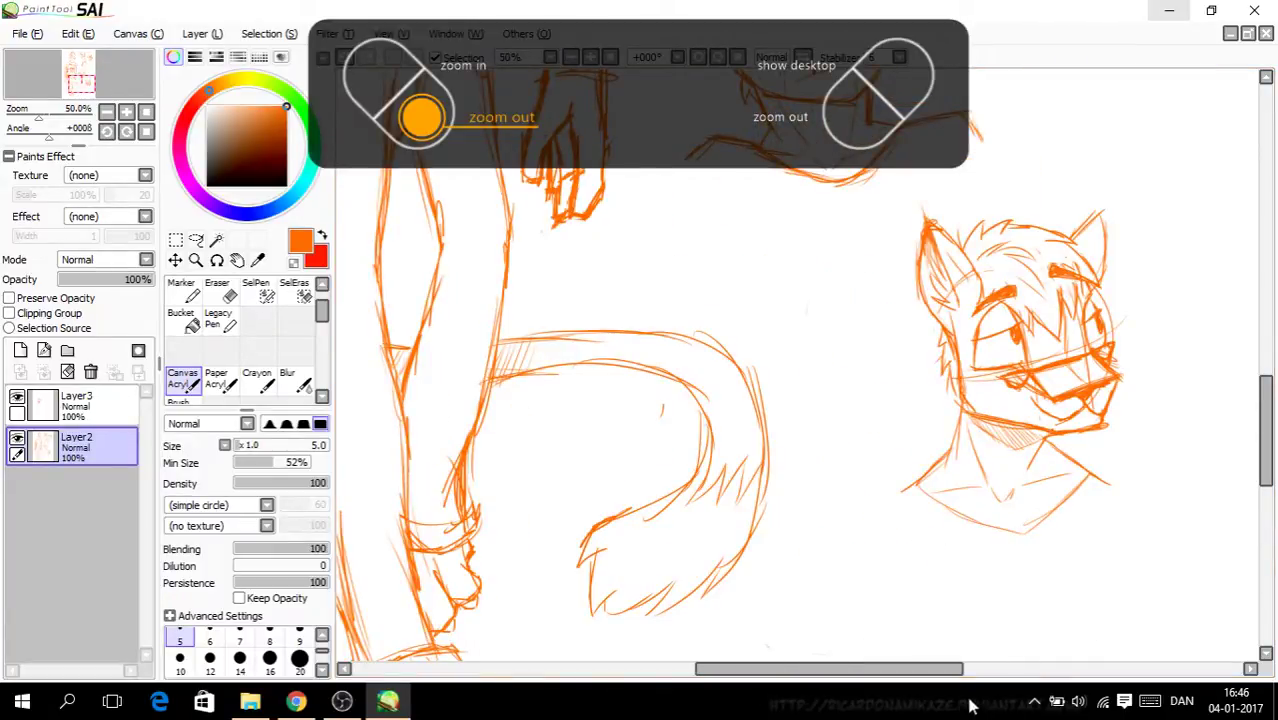
left_click_drag(952, 669, 1027, 669)
scroll(900, 248, "up", 3)
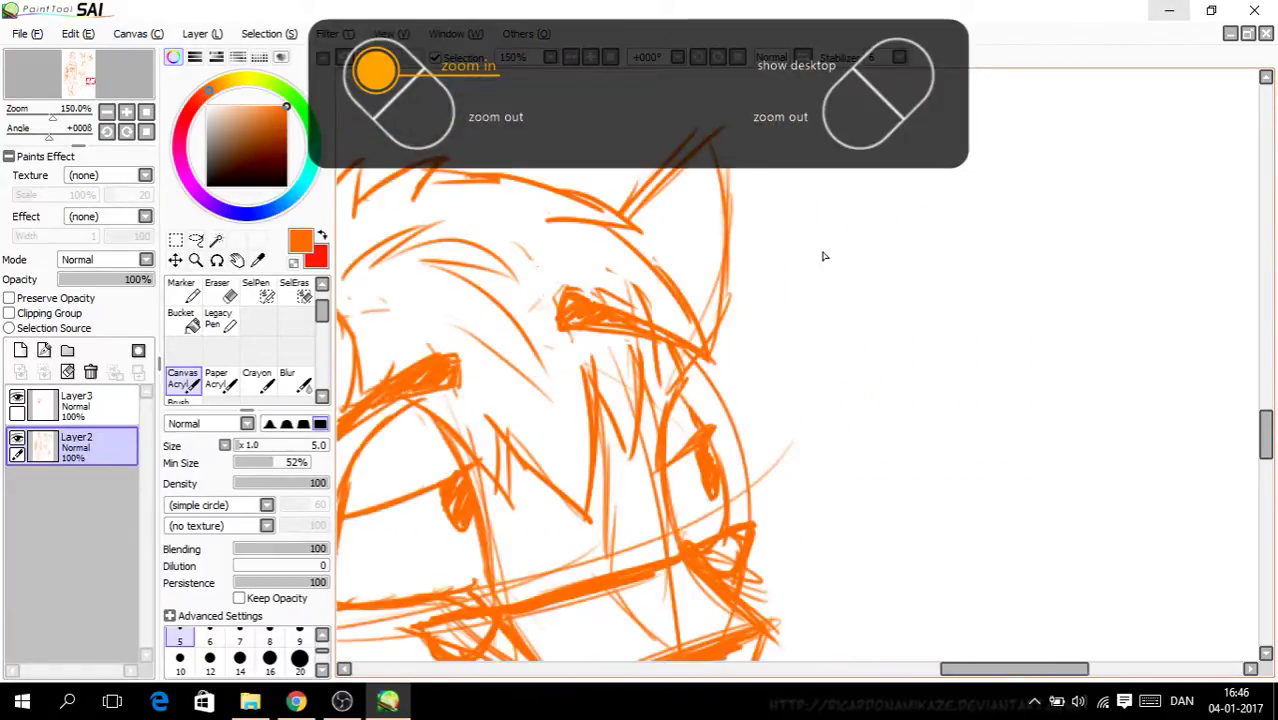
left_click_drag(798, 292, 790, 345)
mouse_move(845, 415)
left_mouse_down()
mouse_move(854, 374)
mouse_move(872, 400)
left_mouse_up()
Step: Examine the whole sheet, including the full figure, the tail and all the head busts
scroll(900, 400, "down", 1)
left_click_drag(1267, 430, 1270, 370)
scroll(1208, 444, "down", 1)
scroll(1014, 618, "down", 1)
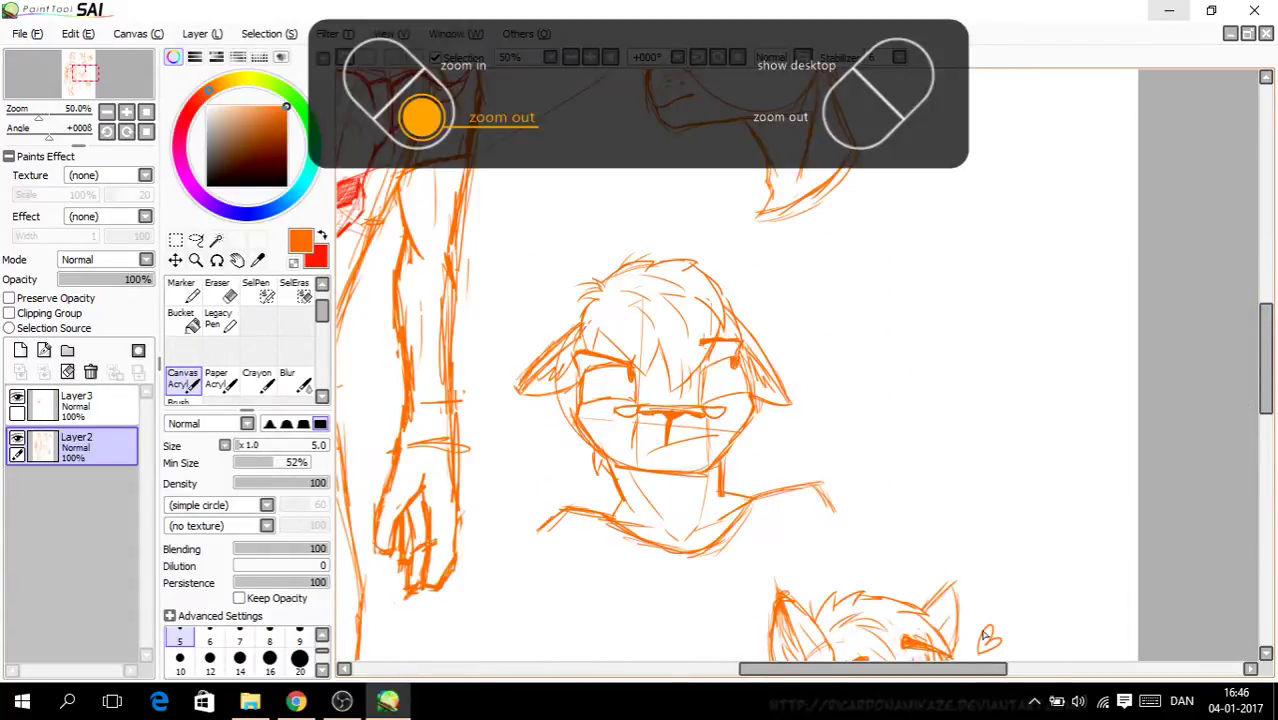
left_click_drag(915, 666, 886, 672)
scroll(1210, 420, "down", 1)
mouse_move(1261, 394)
left_mouse_down()
mouse_move(1271, 328)
mouse_move(1269, 385)
left_mouse_up()
key("Page_Down")
key("Page_Down")
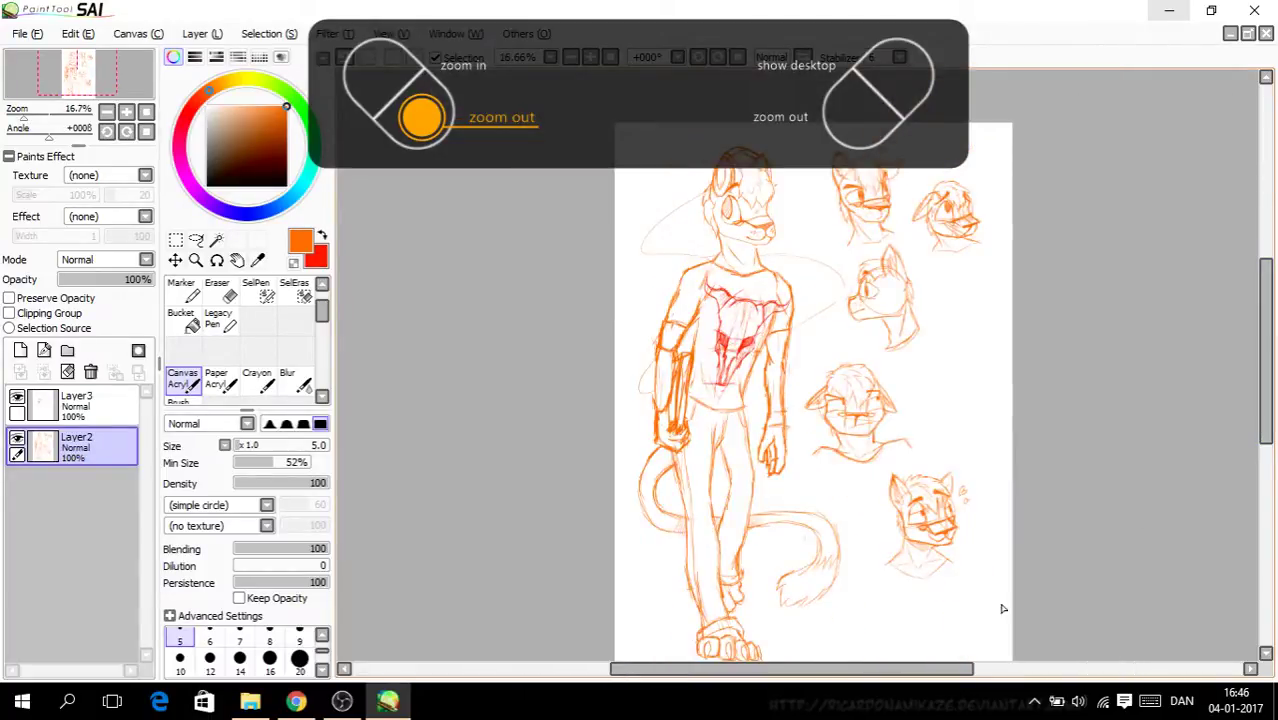
left_click_drag(930, 676, 950, 677)
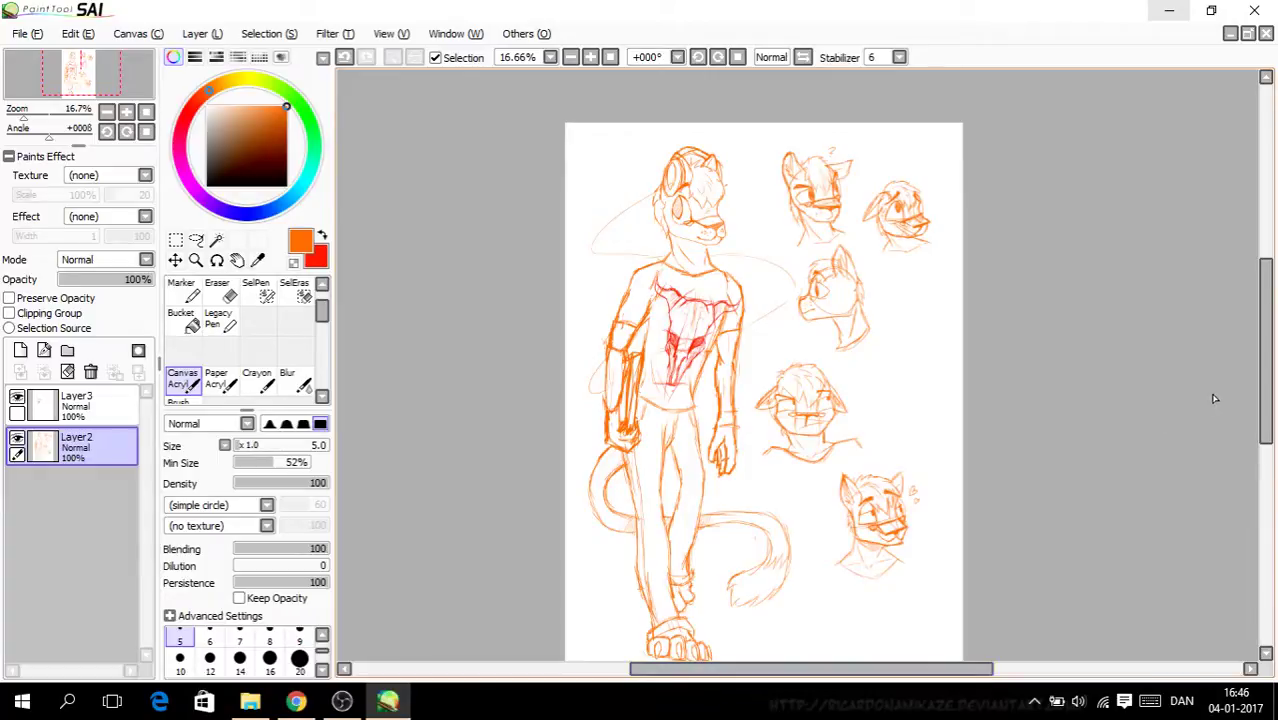
left_click_drag(1268, 385, 1268, 403)
scroll(1036, 477, "up", 3)
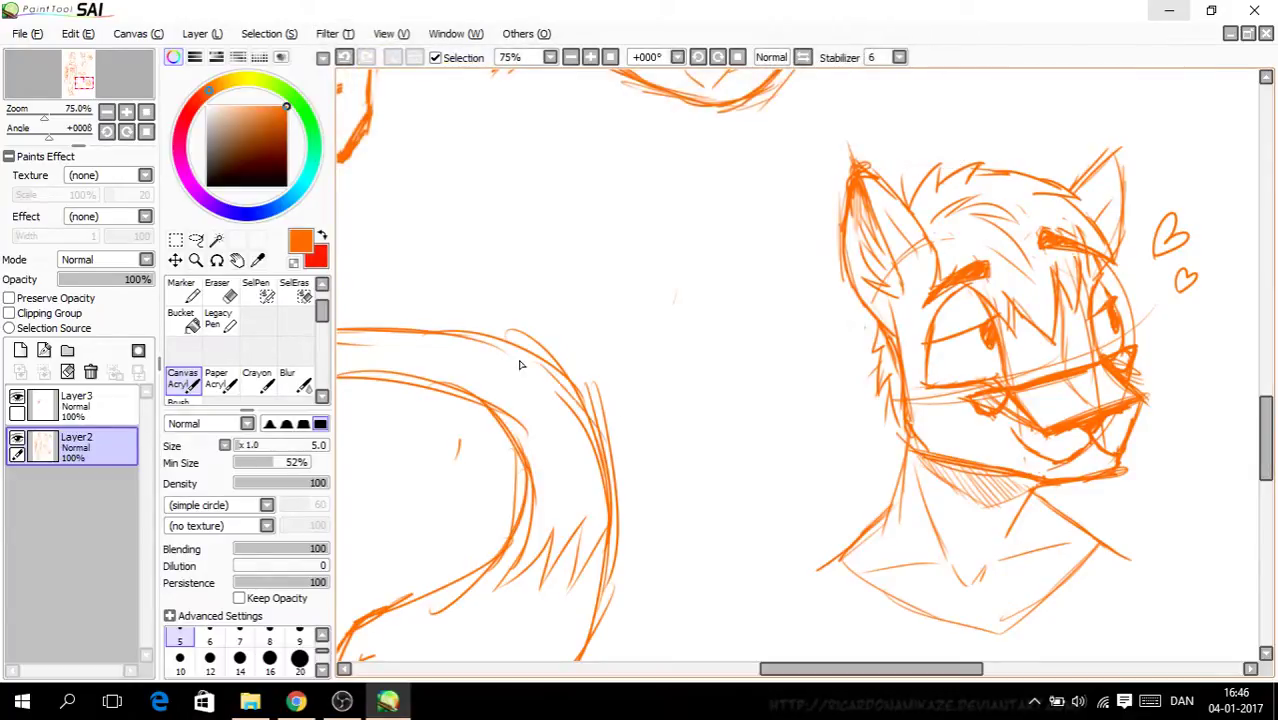
scroll(834, 655, "down", 1)
left_click_drag(833, 670, 745, 670)
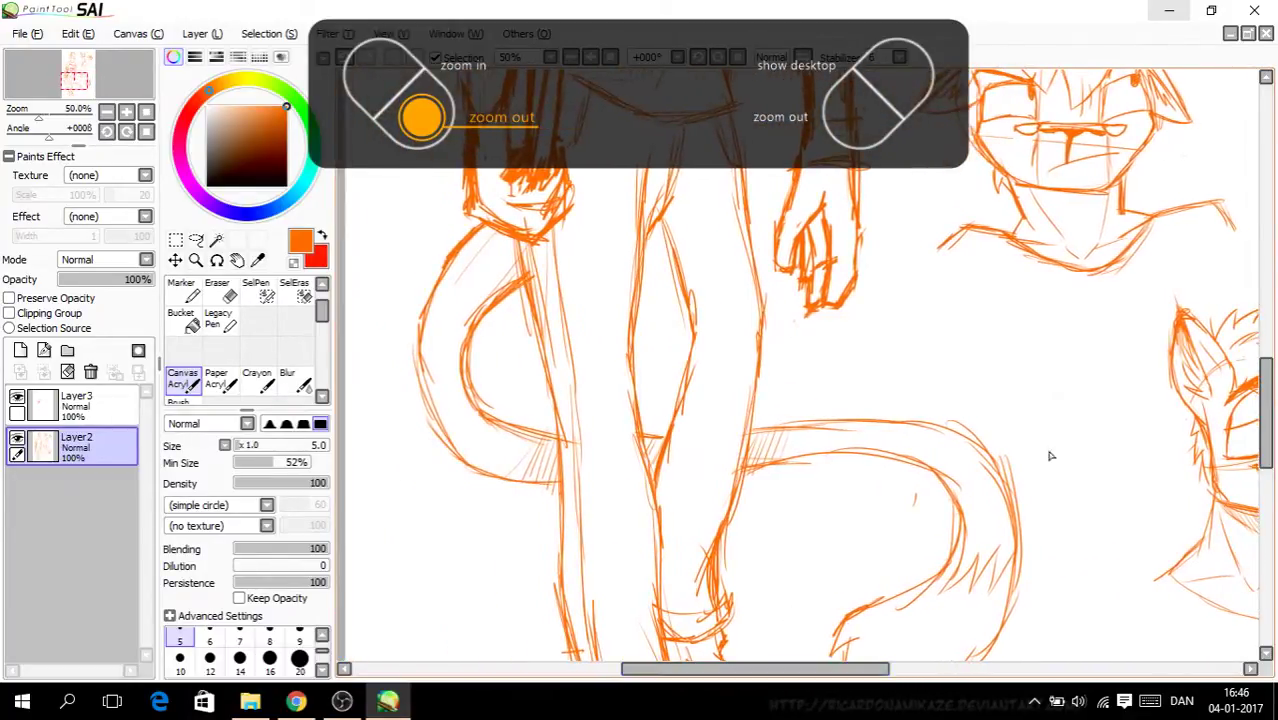
left_click_drag(1258, 413, 1265, 272)
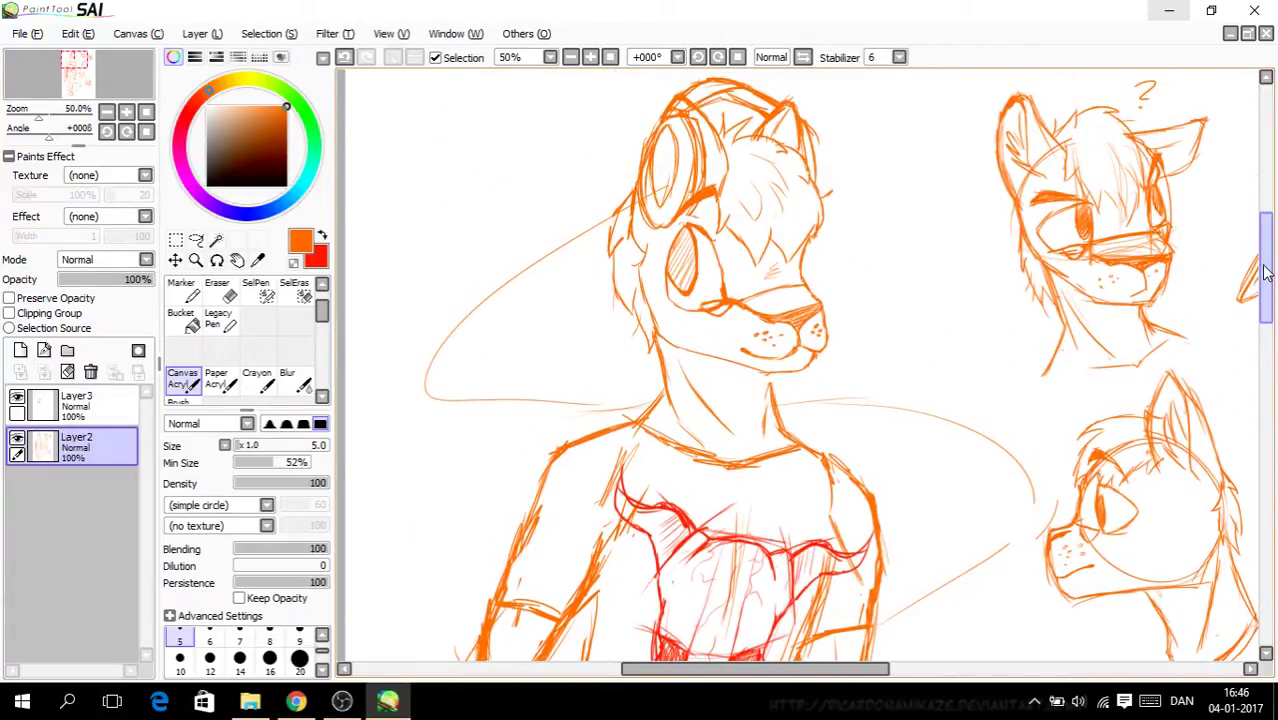
Step: Rework the full figure's front neck line below the chin, erasing the rough lower stroke and redrawing it cleaner
key("Page_Up")
key("Page_Up")
key("Page_Up")
key("Page_Up")
mouse_move(671, 385)
left_mouse_down()
mouse_move(659, 488)
mouse_move(675, 555)
left_mouse_up()
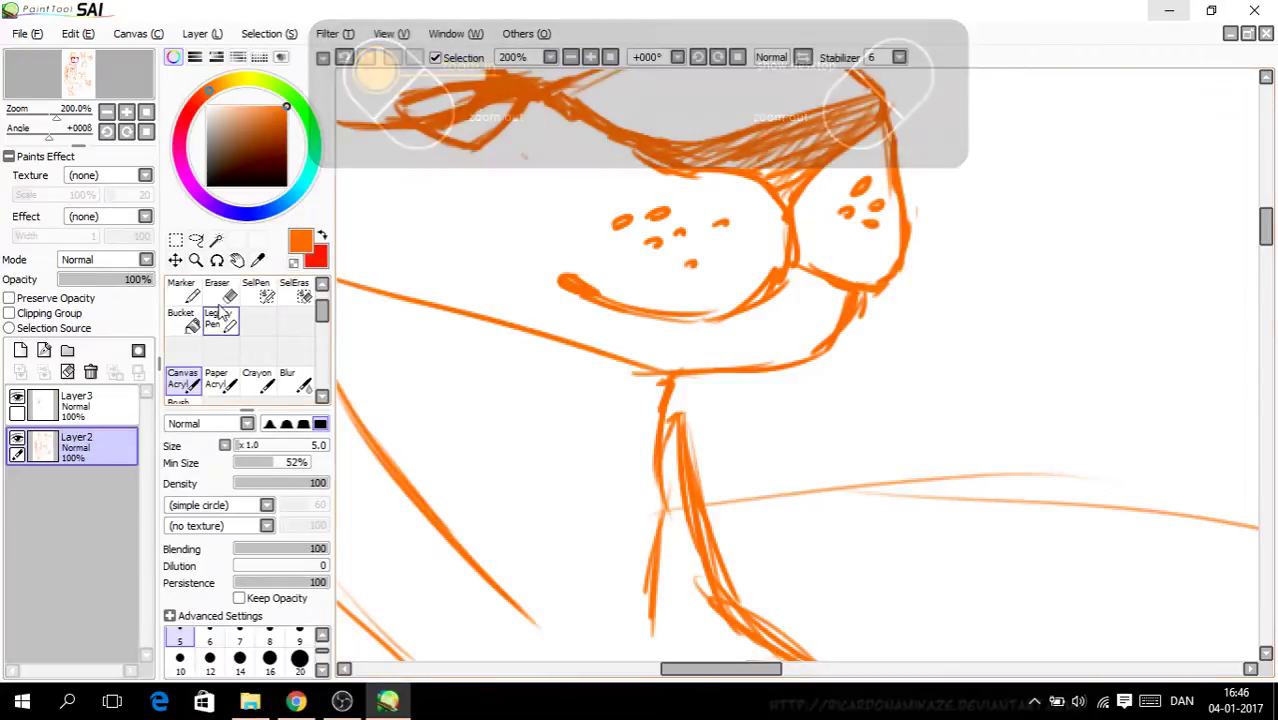
left_click(218, 292)
mouse_move(662, 505)
left_mouse_down()
mouse_move(654, 611)
mouse_move(659, 445)
left_mouse_up()
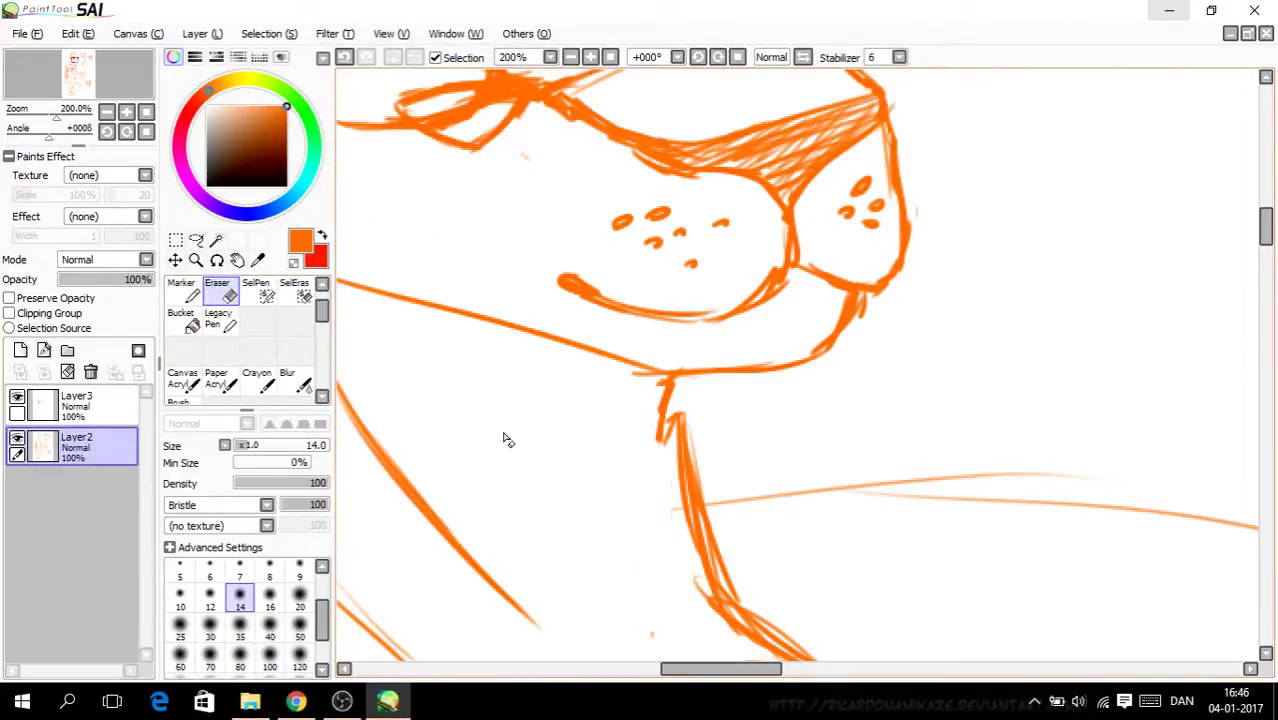
left_click(183, 379)
left_click_drag(668, 398, 645, 592)
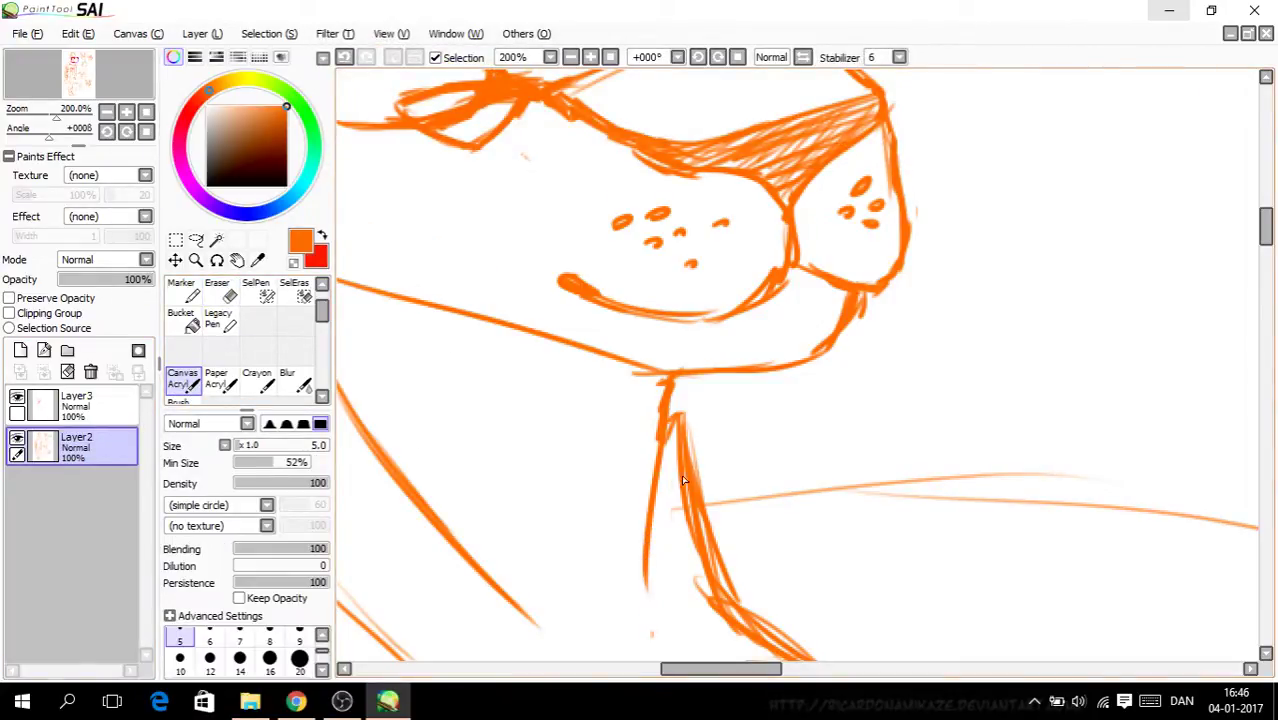
key("Page_Down")
key("Page_Down")
key("Page_Down")
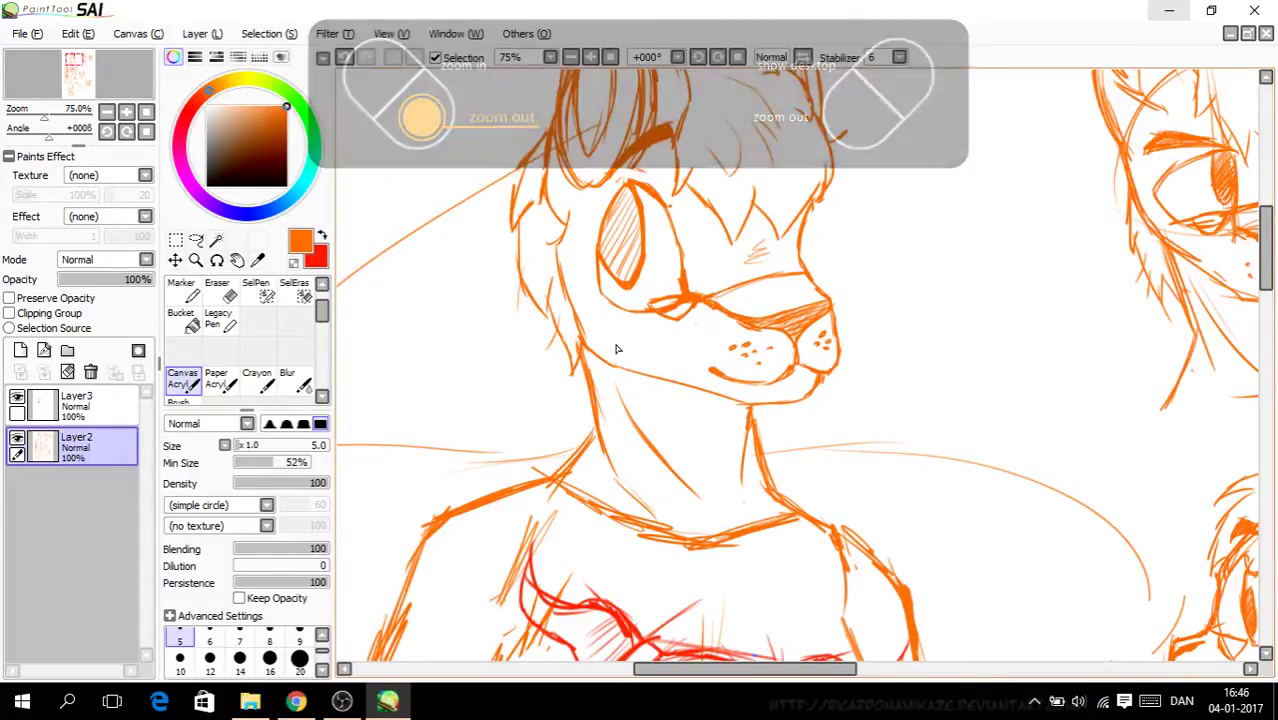
Step: Try an inner contour line down the front of the full figure's neck, and undo it
key("plus")
left_click_drag(722, 405, 752, 533)
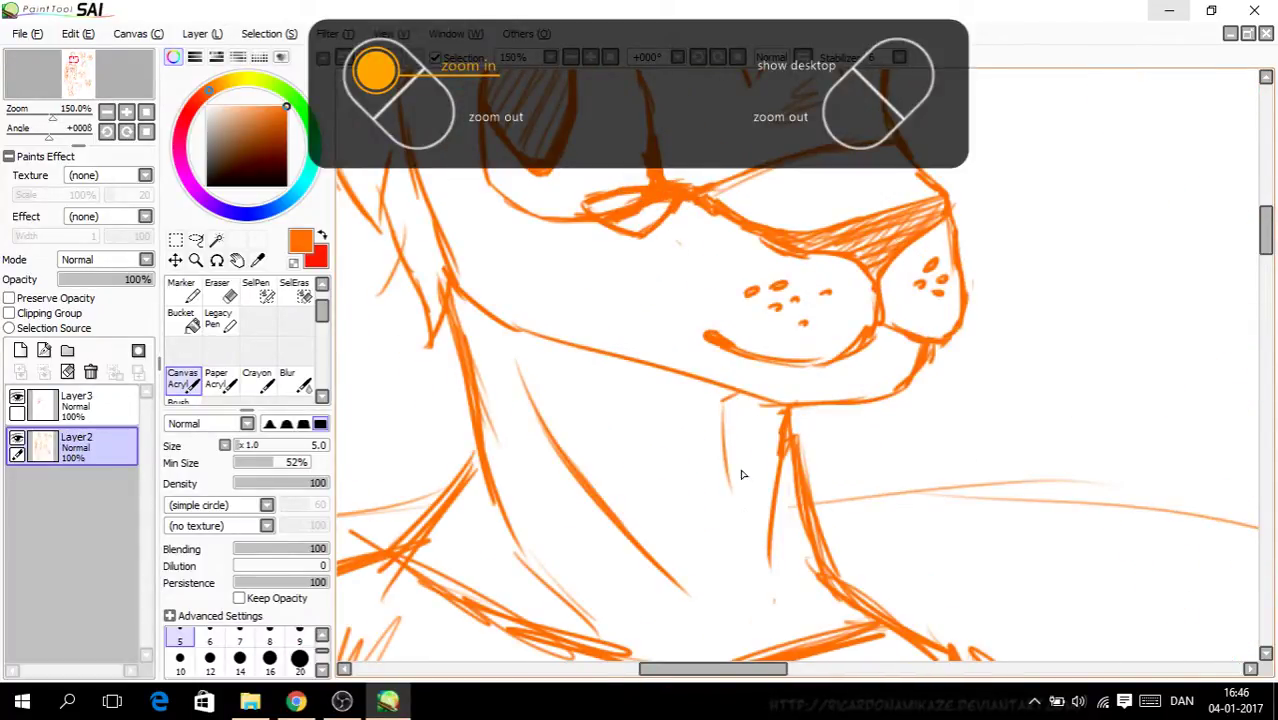
key("ctrl+z")
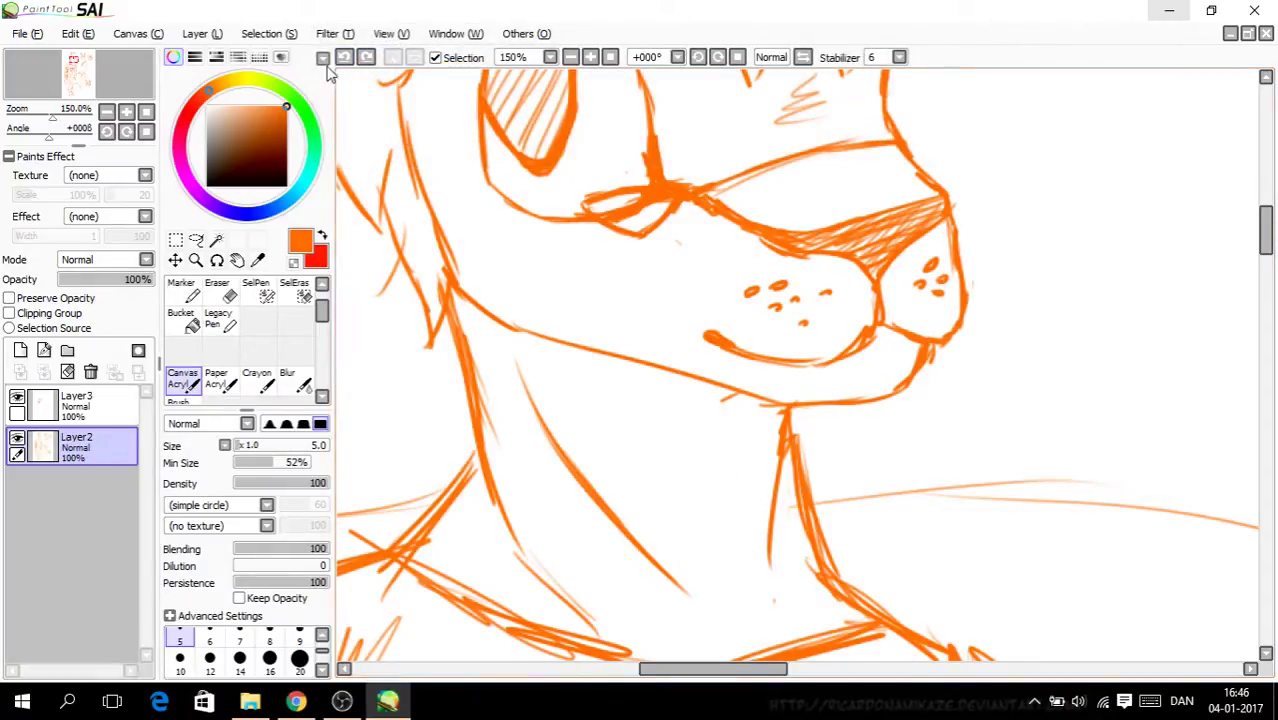
key("minus")
key("minus")
key("minus")
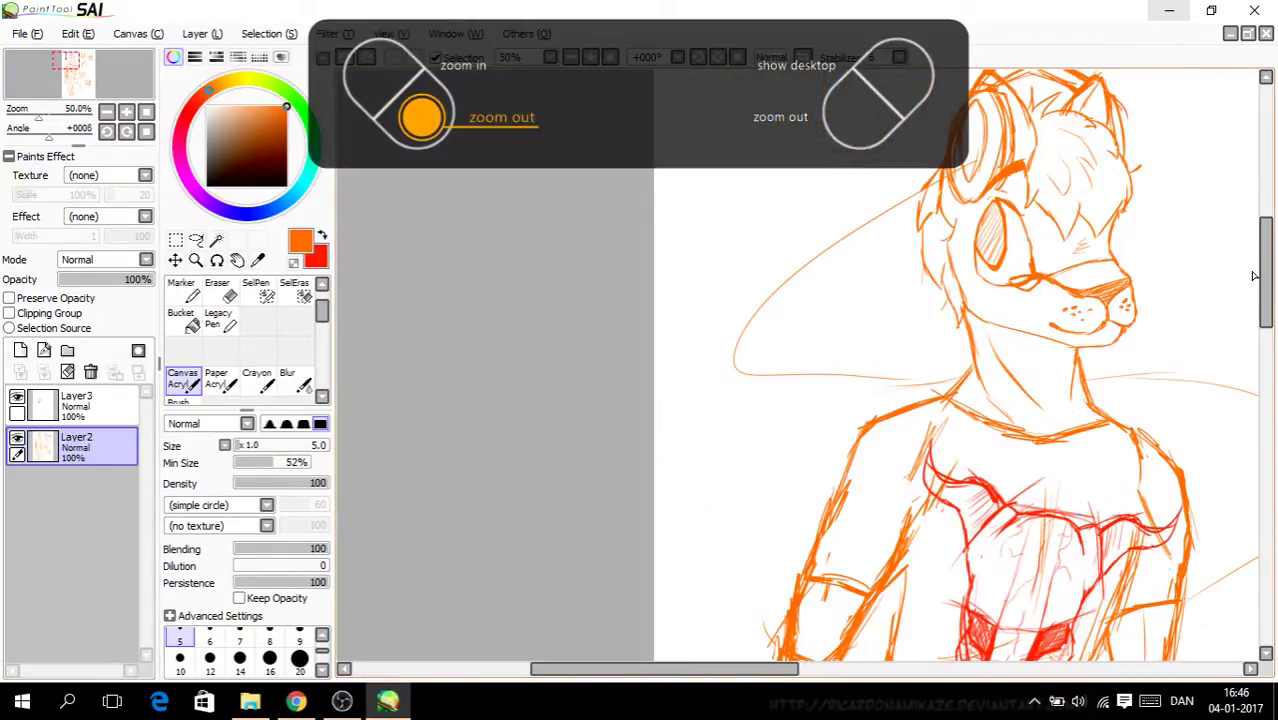
Step: Erase the rough strokes inside the full figure's forearm just above the gripping hand
left_click_drag(1265, 277, 1265, 357)
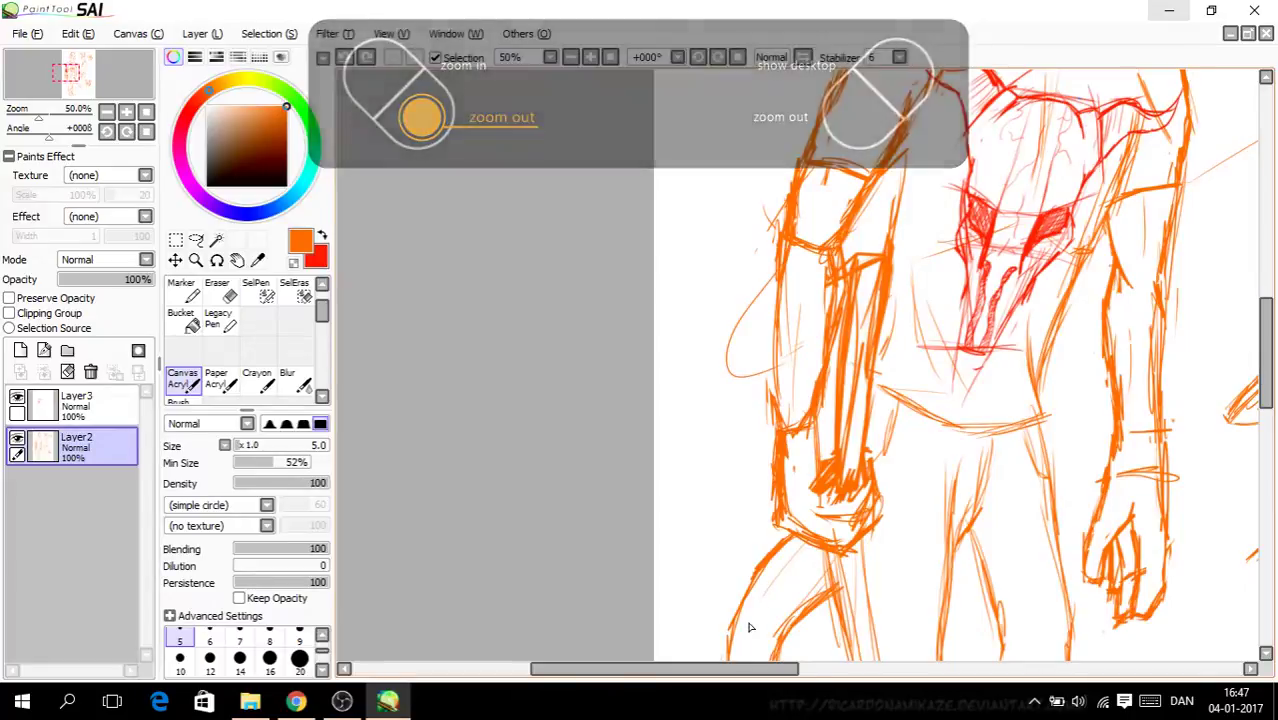
left_click_drag(756, 671, 788, 672)
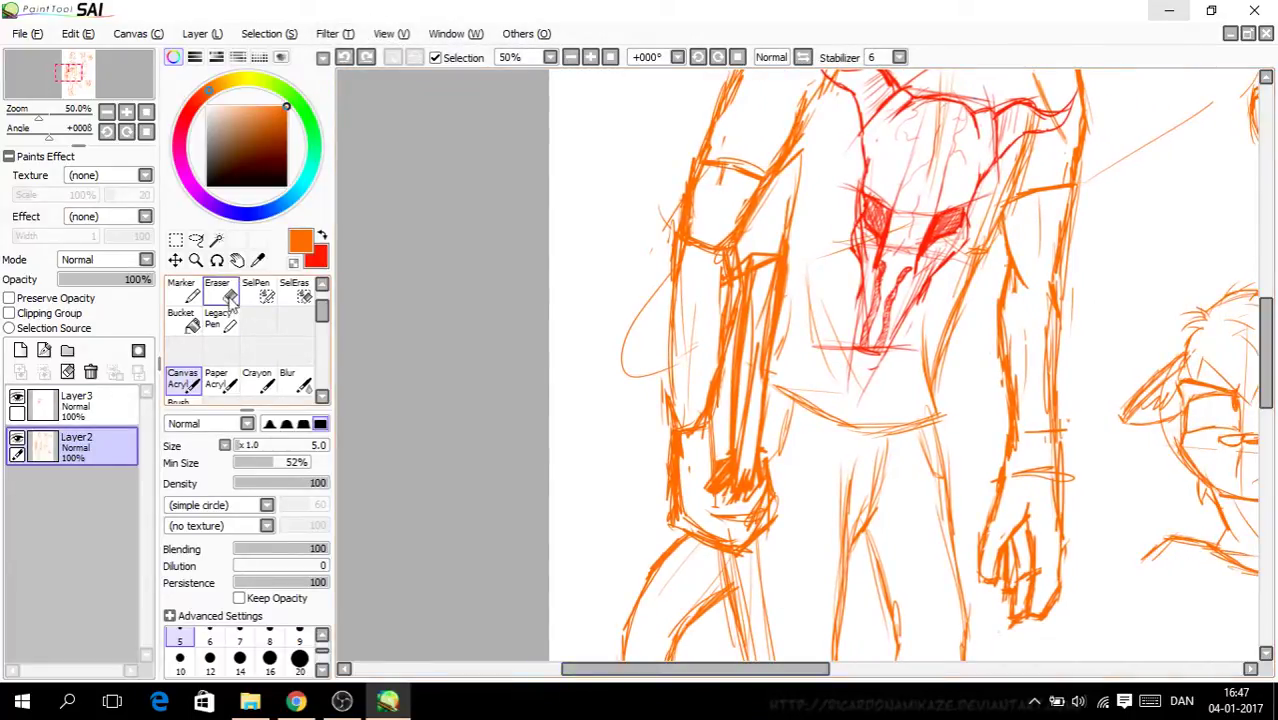
left_click(232, 298)
left_click_drag(706, 453, 729, 525)
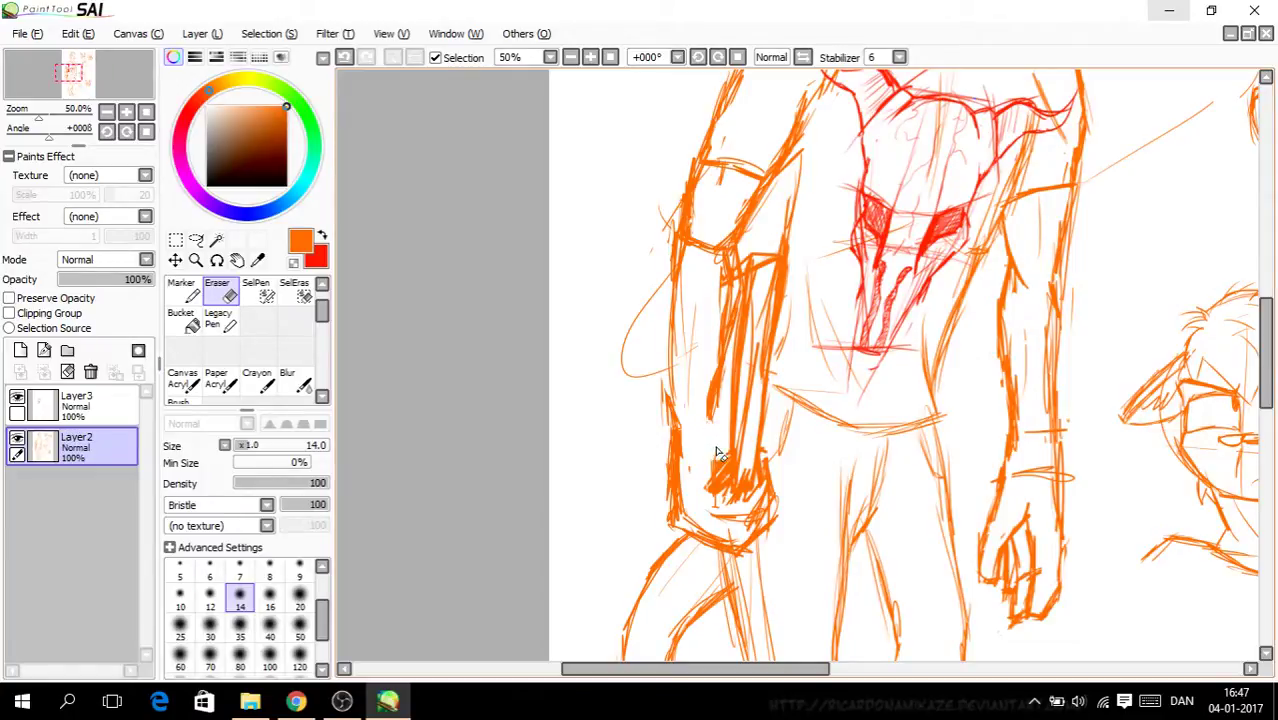
left_click(184, 379)
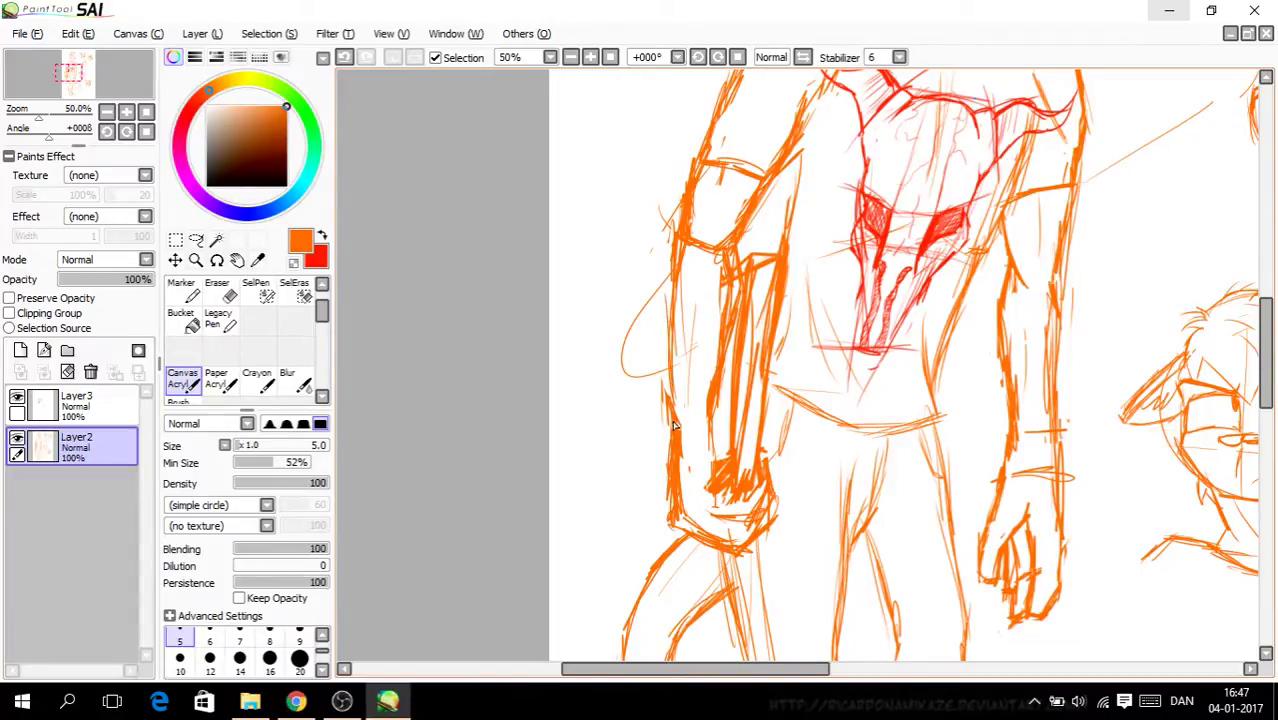
scroll(720, 178, "up", 1)
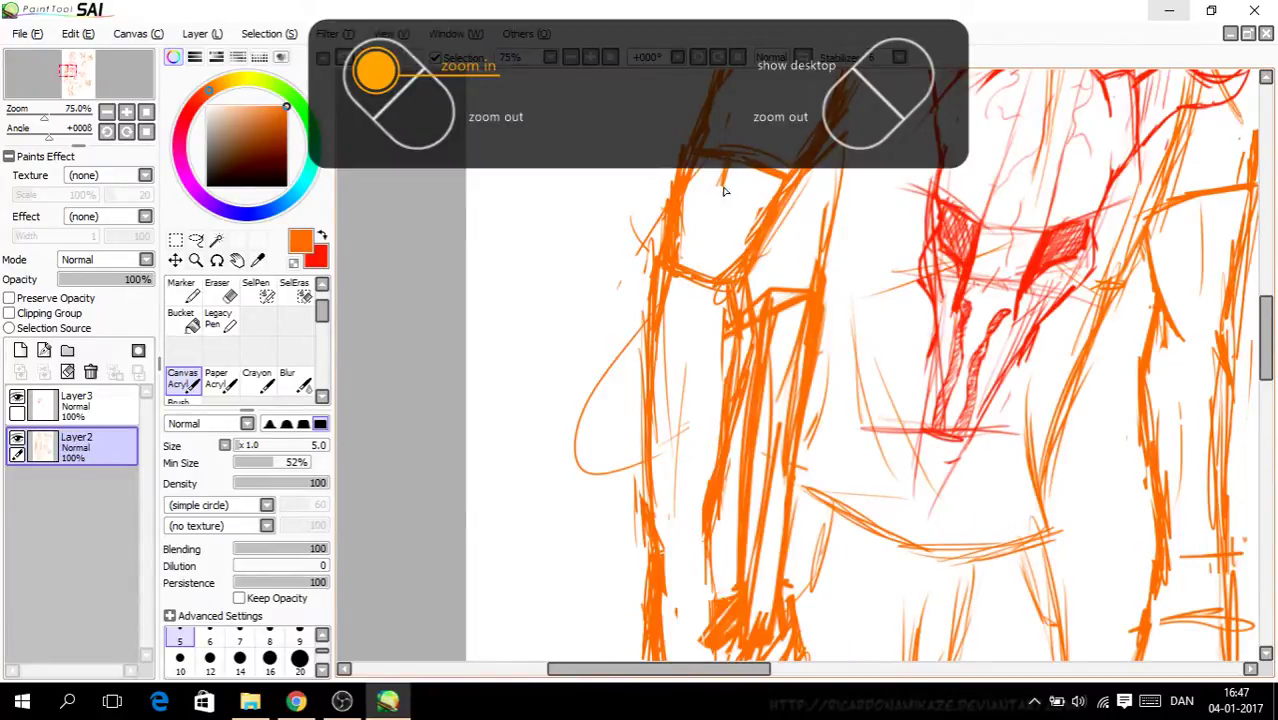
Step: Reinforce the lower collar edge and shoulder line of the angled head bust with extra orange strokes
scroll(708, 300, "down", 2)
left_click_drag(841, 676, 895, 671)
left_click_drag(1264, 402, 1264, 440)
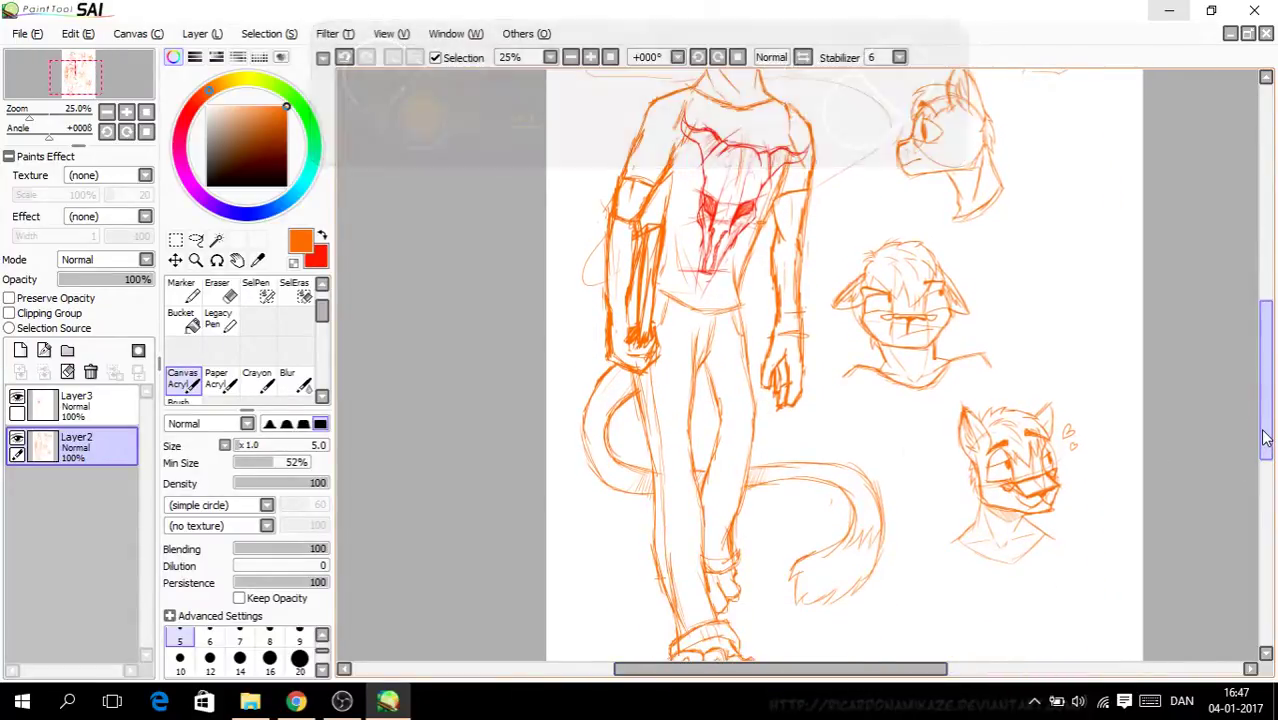
scroll(978, 605, "up", 3)
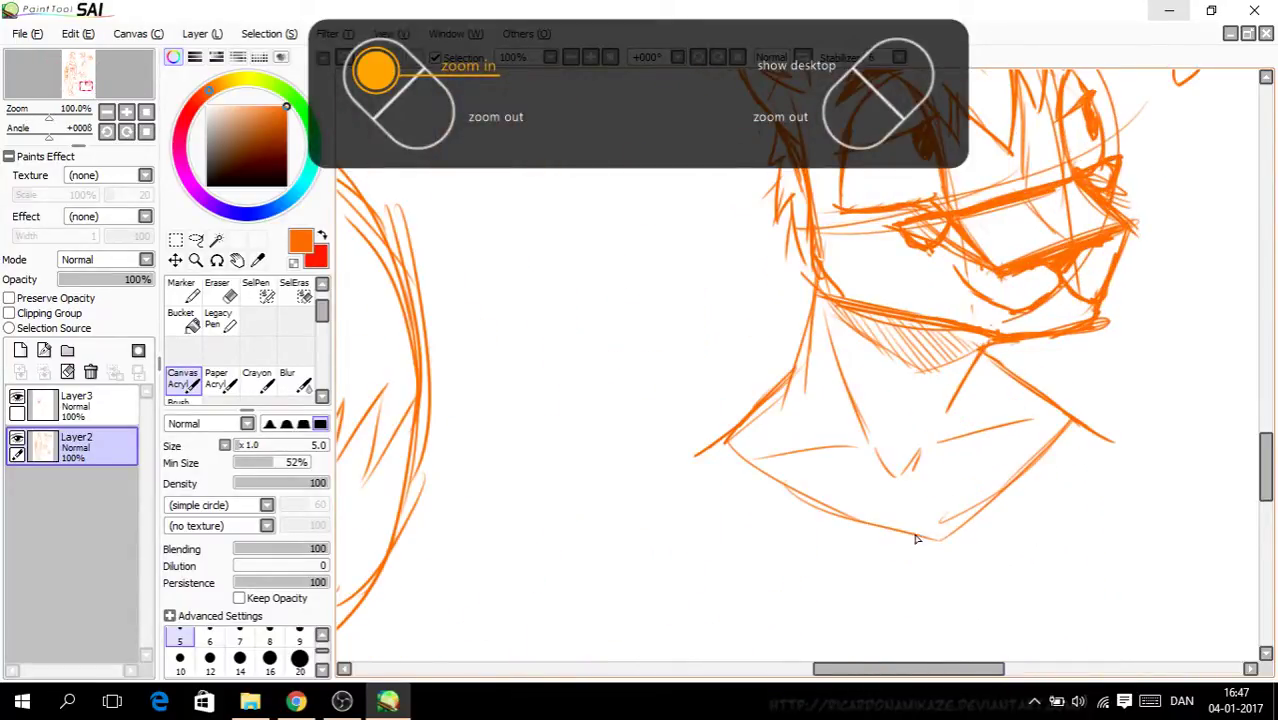
left_click_drag(1034, 470, 908, 552)
mouse_move(1005, 514)
left_mouse_down()
mouse_move(896, 550)
mouse_move(1024, 546)
left_mouse_up()
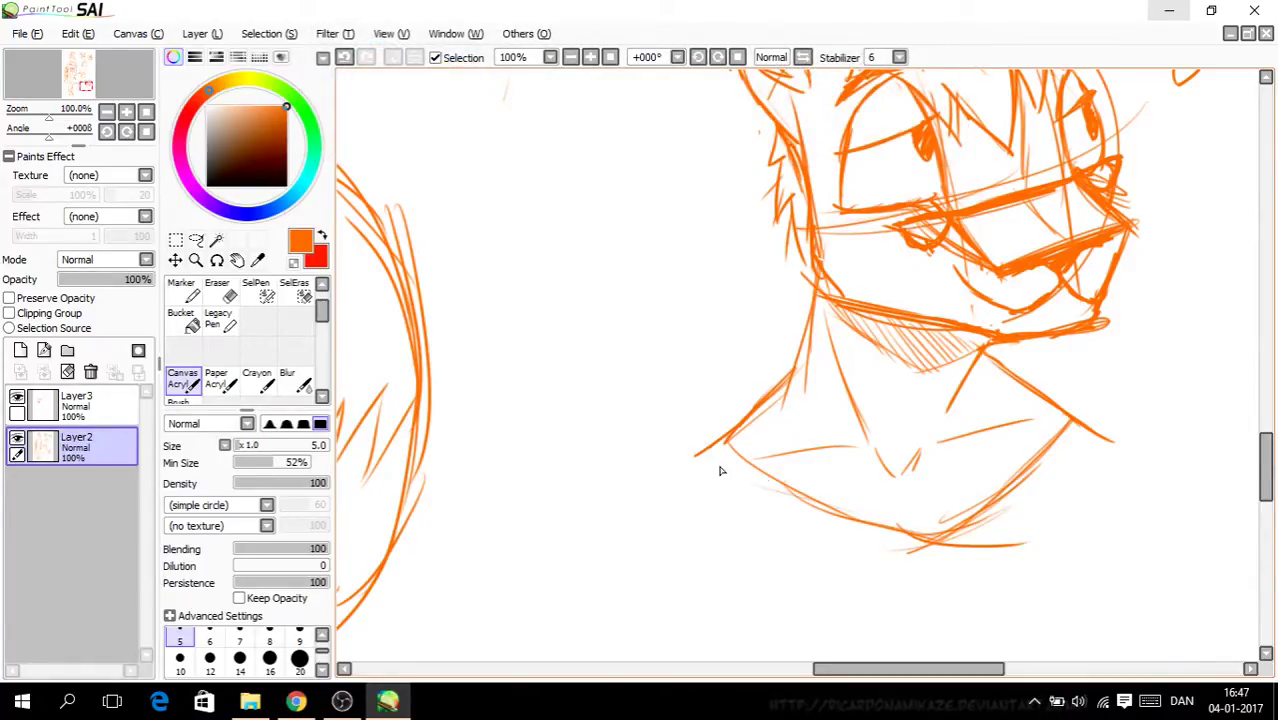
left_click_drag(786, 385, 728, 446)
Step: Examine the head busts and the full figure from the top of the sheet down to the feet
scroll(1262, 473, "down", 2)
left_click_drag(1266, 465, 1268, 287)
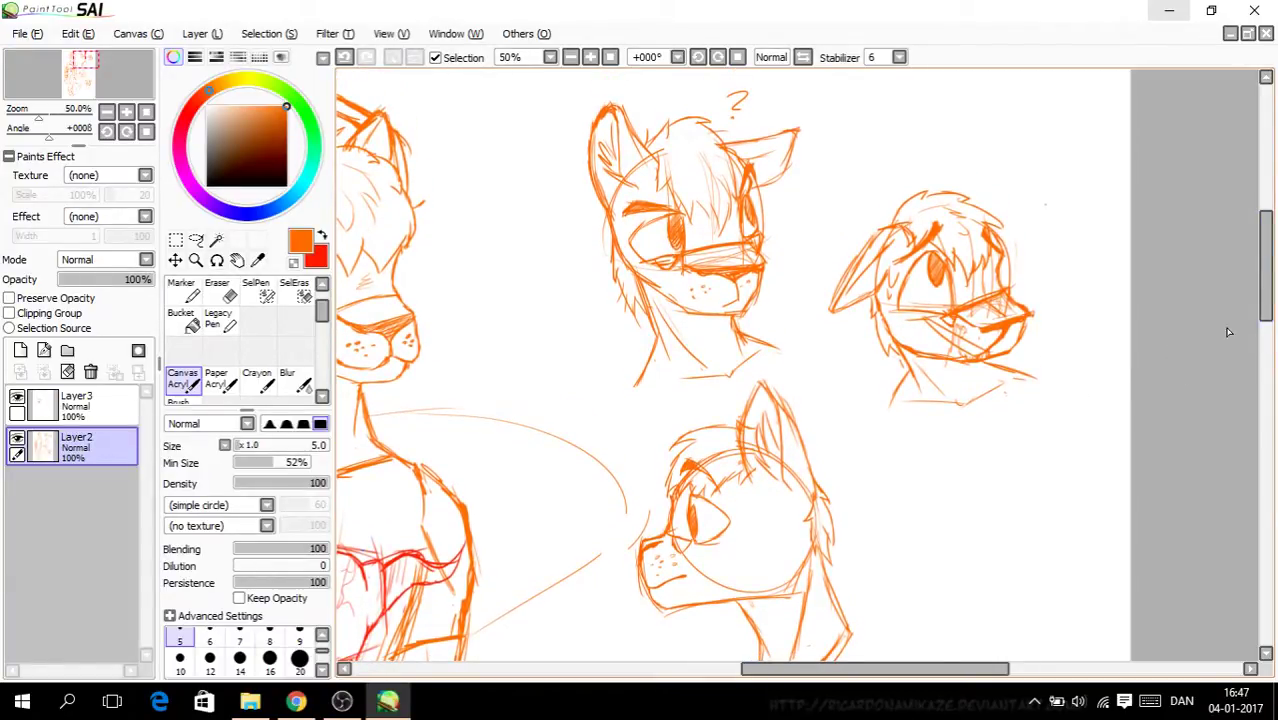
scroll(1210, 349, "down", 2)
scroll(1220, 305, "up", 2)
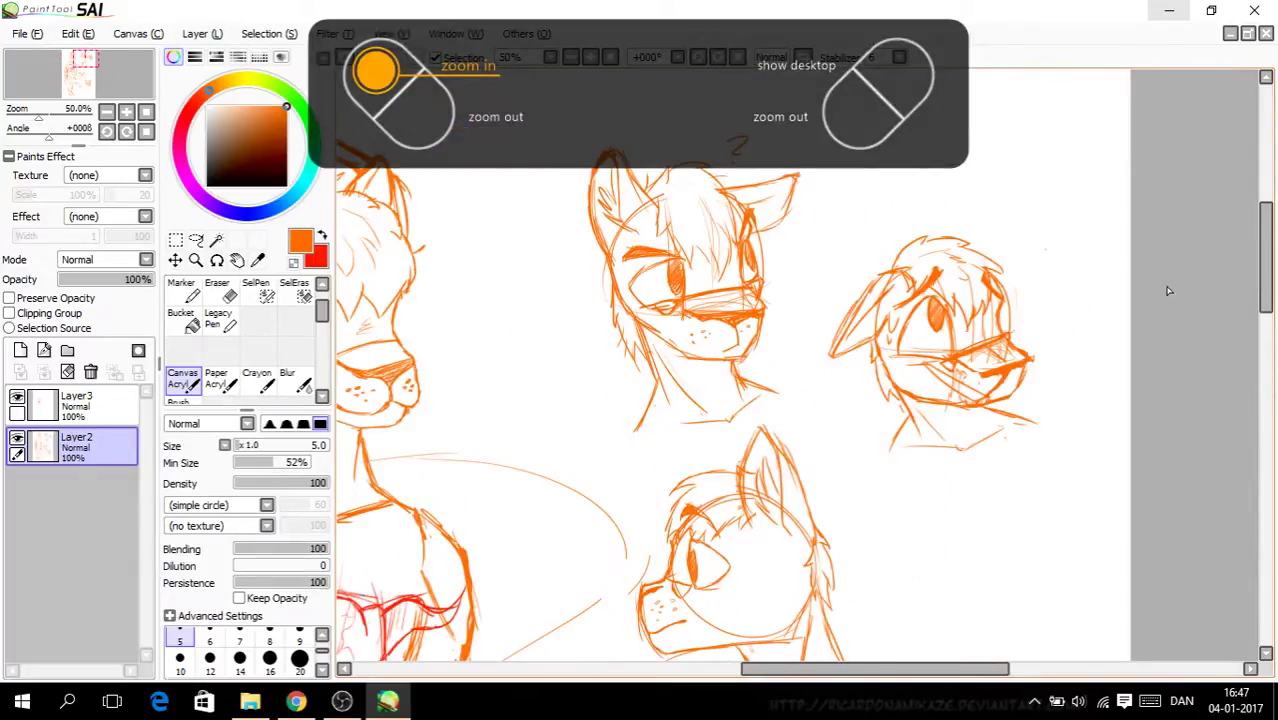
mouse_move(1266, 300)
left_mouse_down()
mouse_move(1263, 458)
mouse_move(1272, 305)
left_mouse_up()
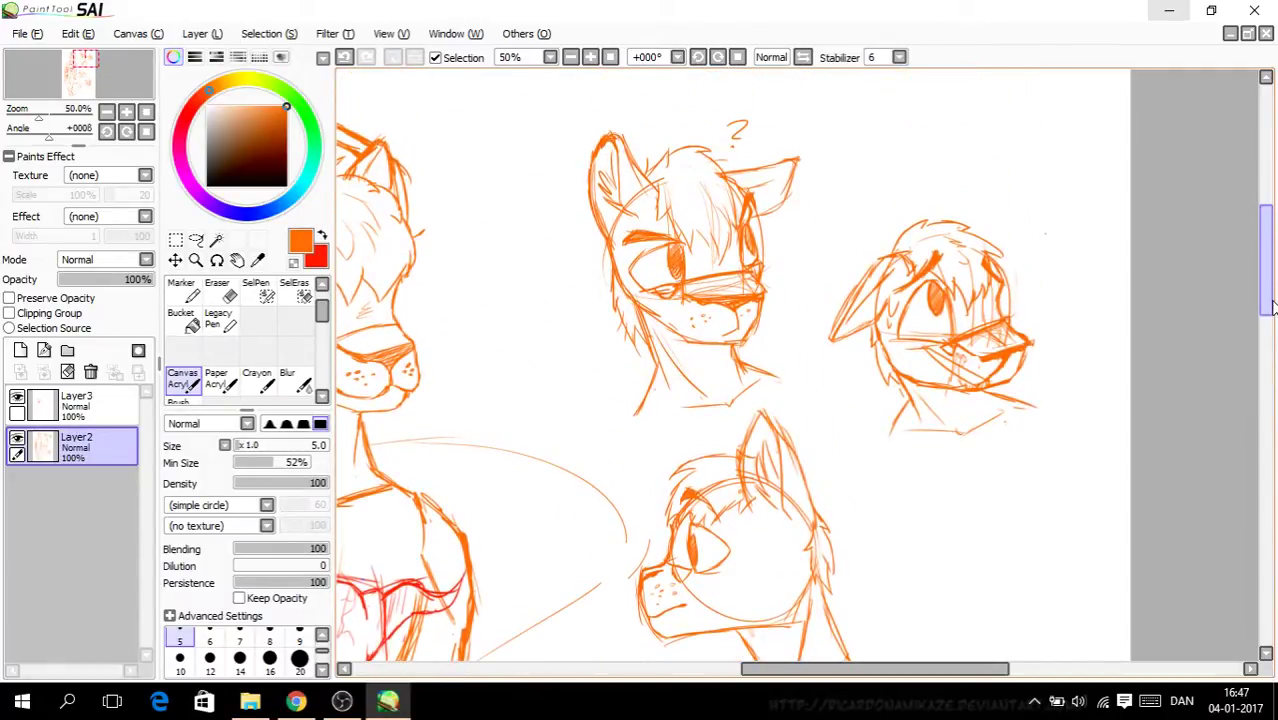
scroll(1272, 305, "down", 2)
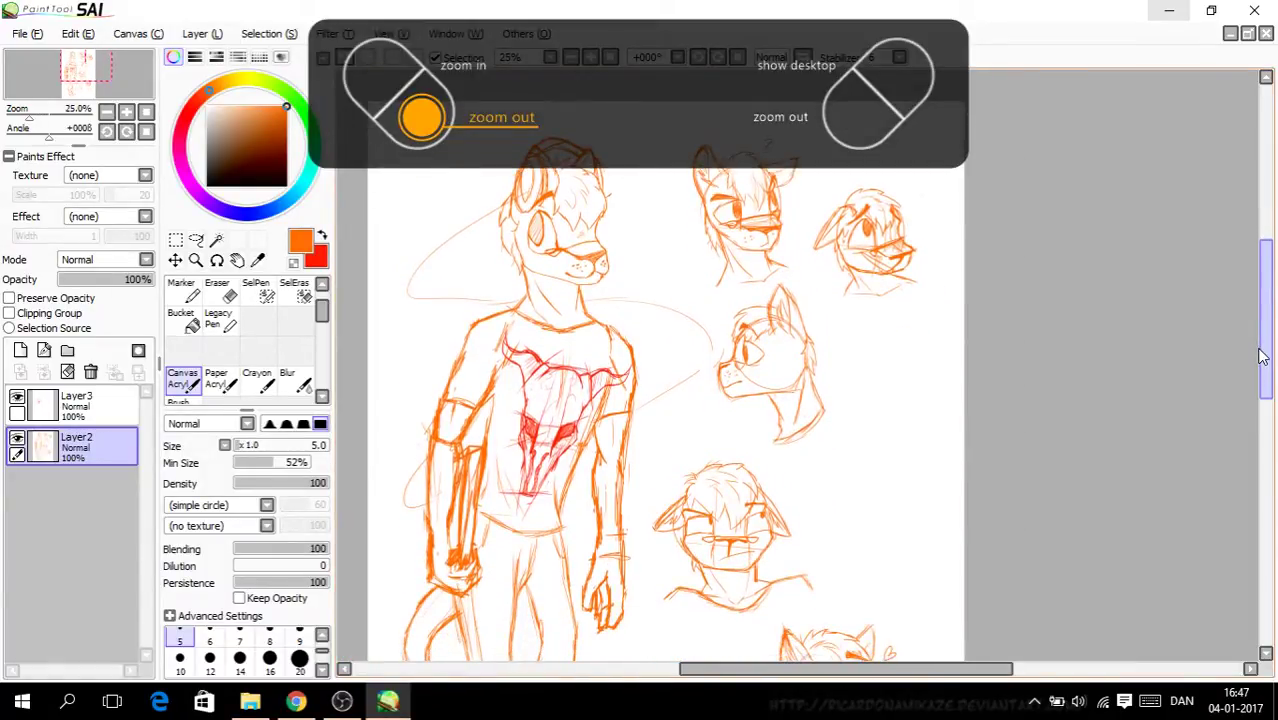
left_click_drag(1262, 360, 1258, 377)
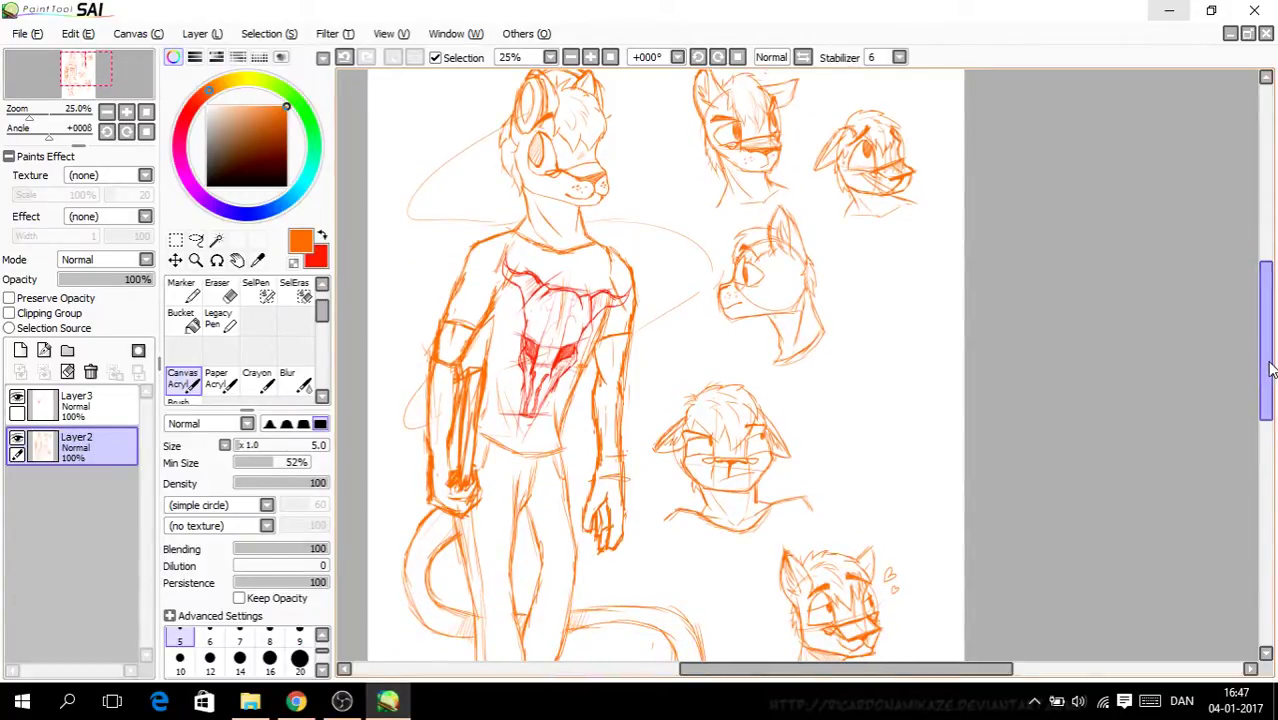
left_click_drag(1272, 398, 1264, 458)
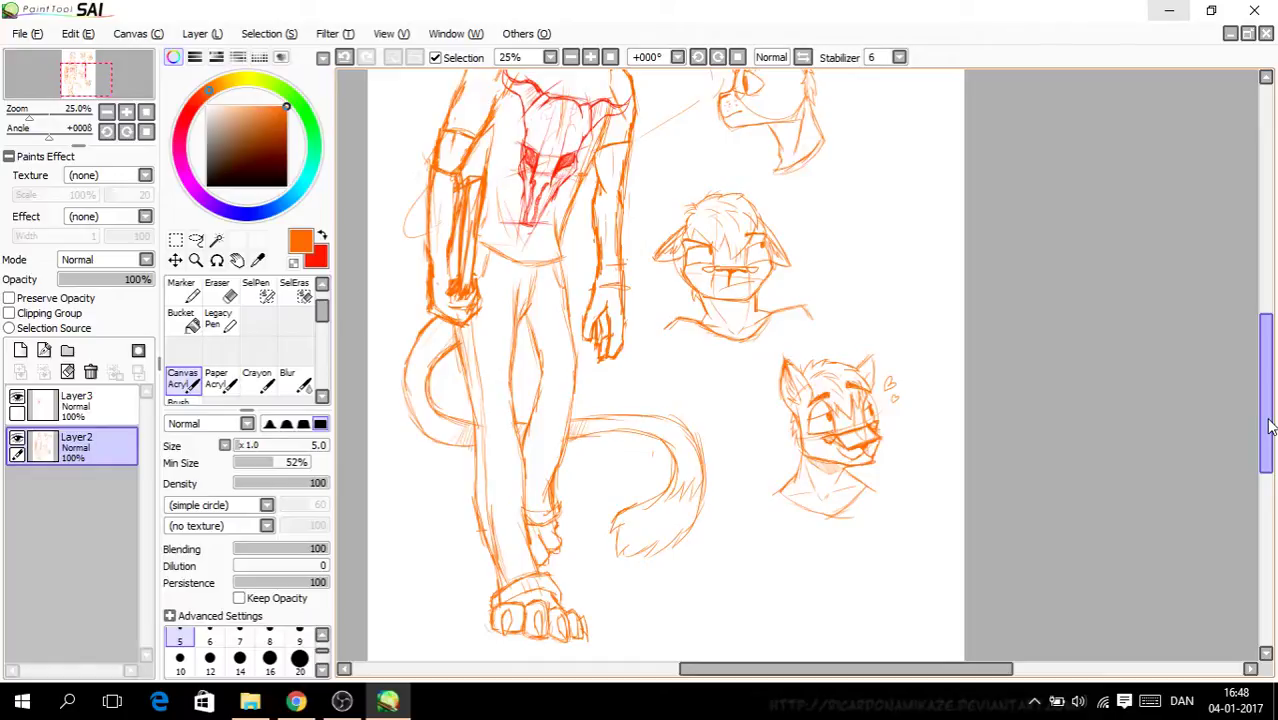
left_click_drag(1258, 416, 1267, 445)
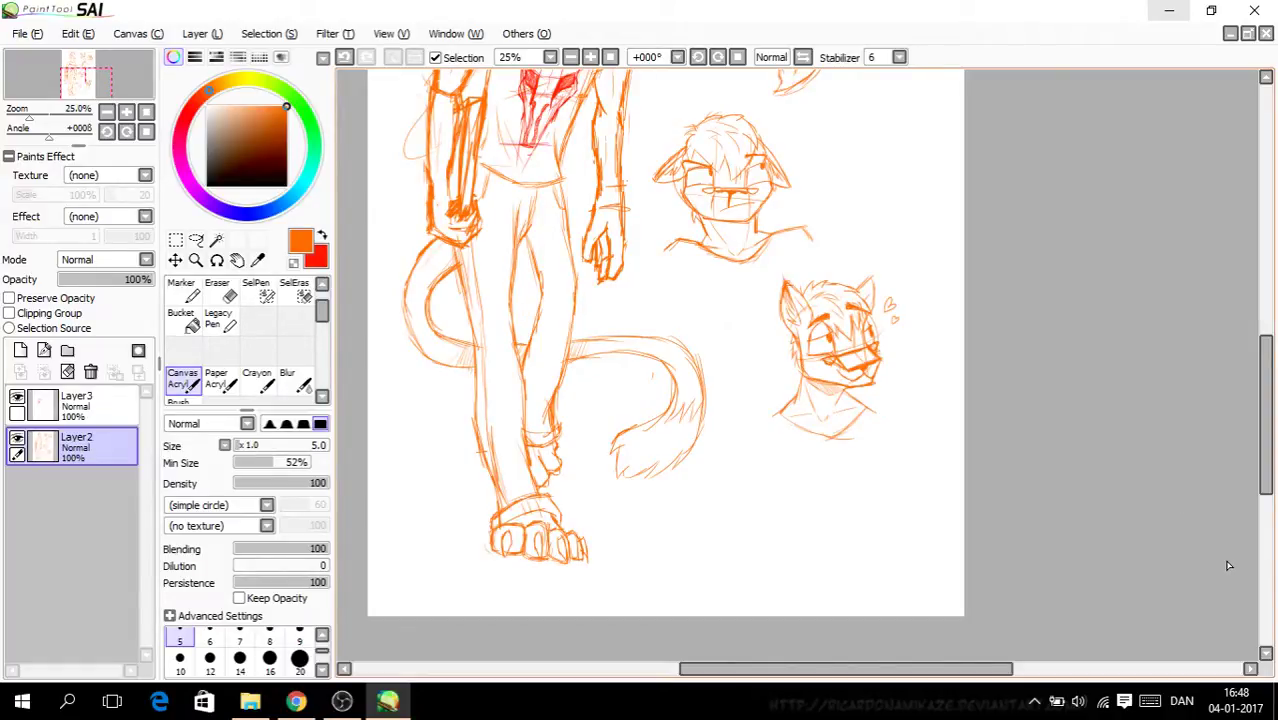
left_click_drag(875, 678, 832, 674)
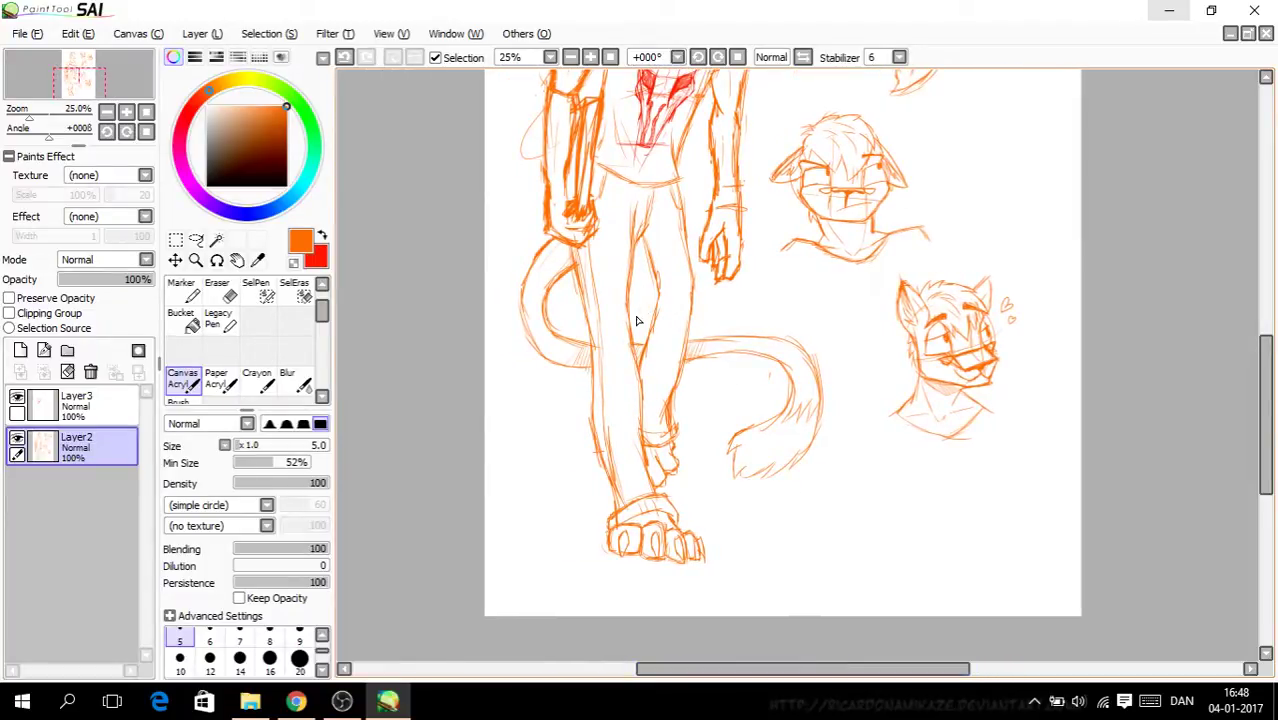
Step: Add a new layer between the skull and orange sketch layers, and toggle the sketch layer's visibility to check its contents
left_click(20, 350)
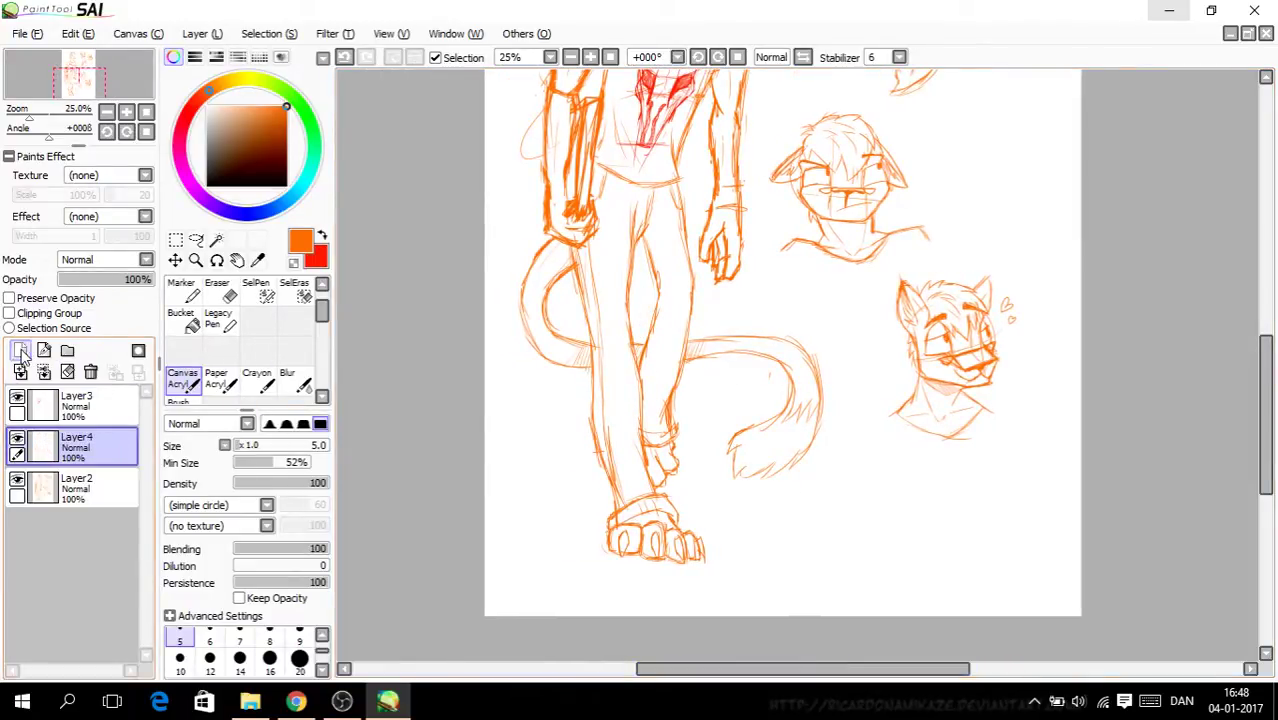
left_click(17, 398)
left_click(17, 398)
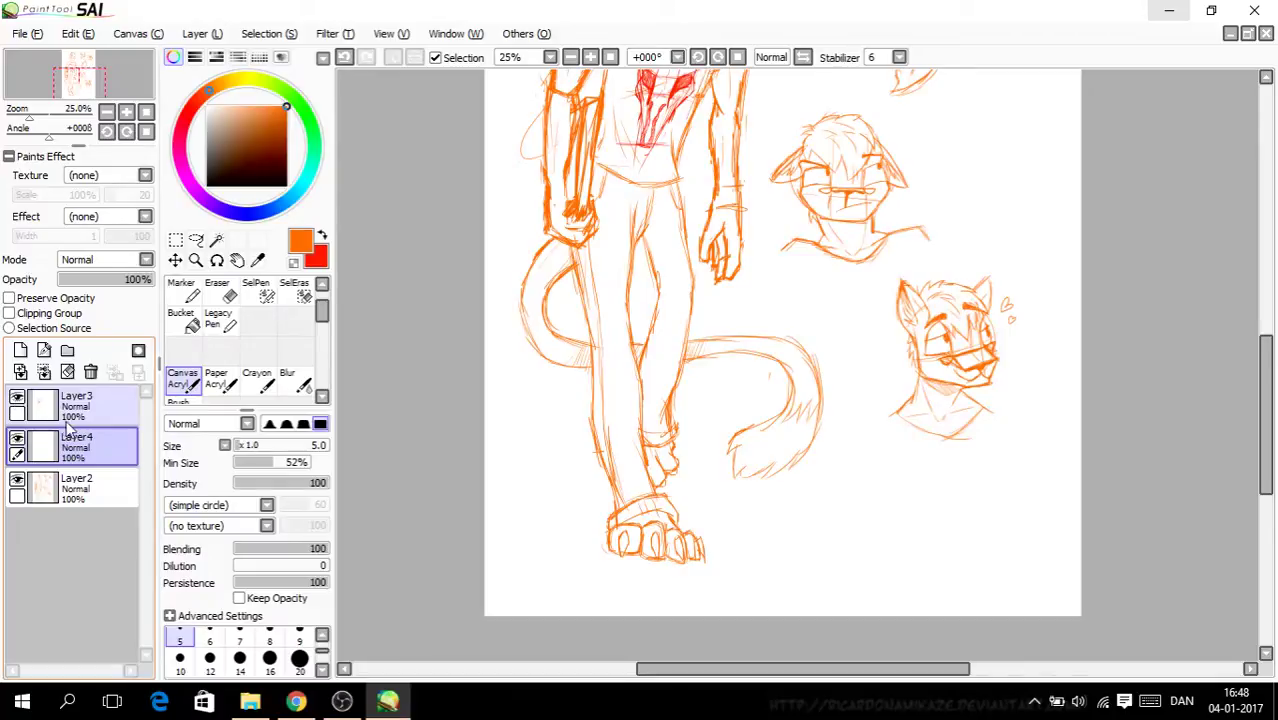
left_click_drag(1266, 390, 1263, 294)
left_click(18, 481)
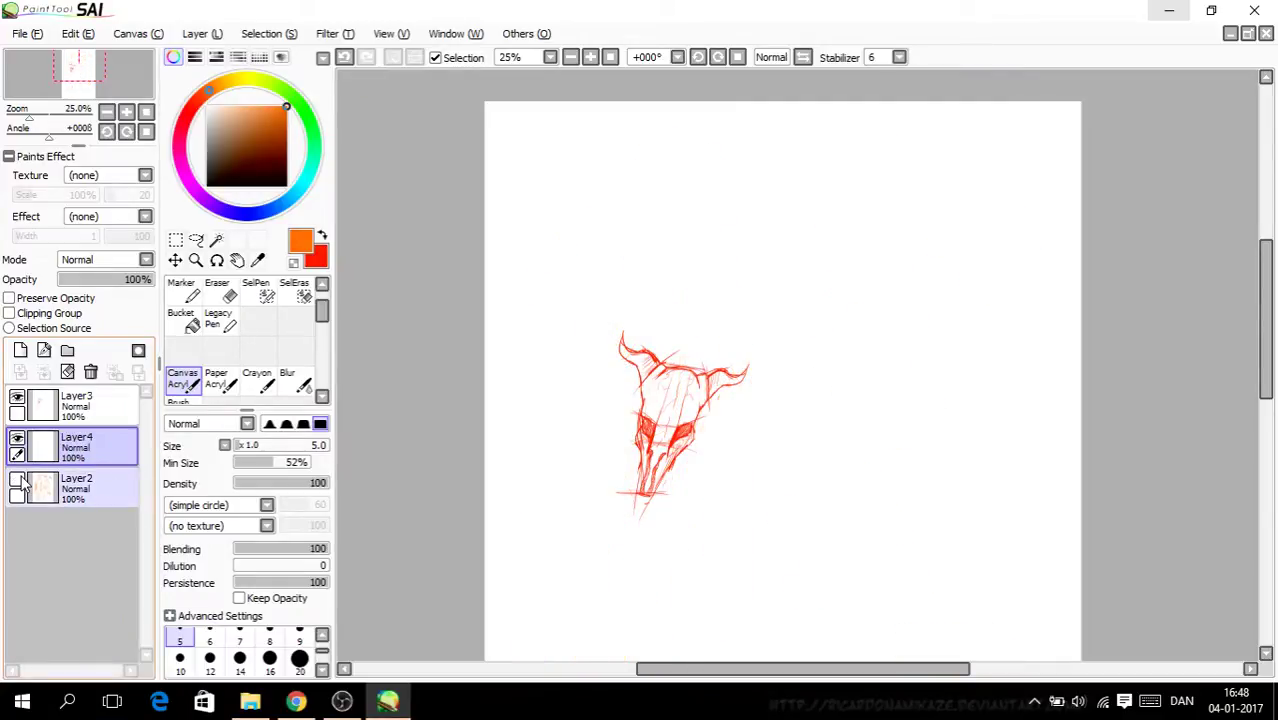
left_click(18, 481)
left_click(17, 482)
left_click(17, 482)
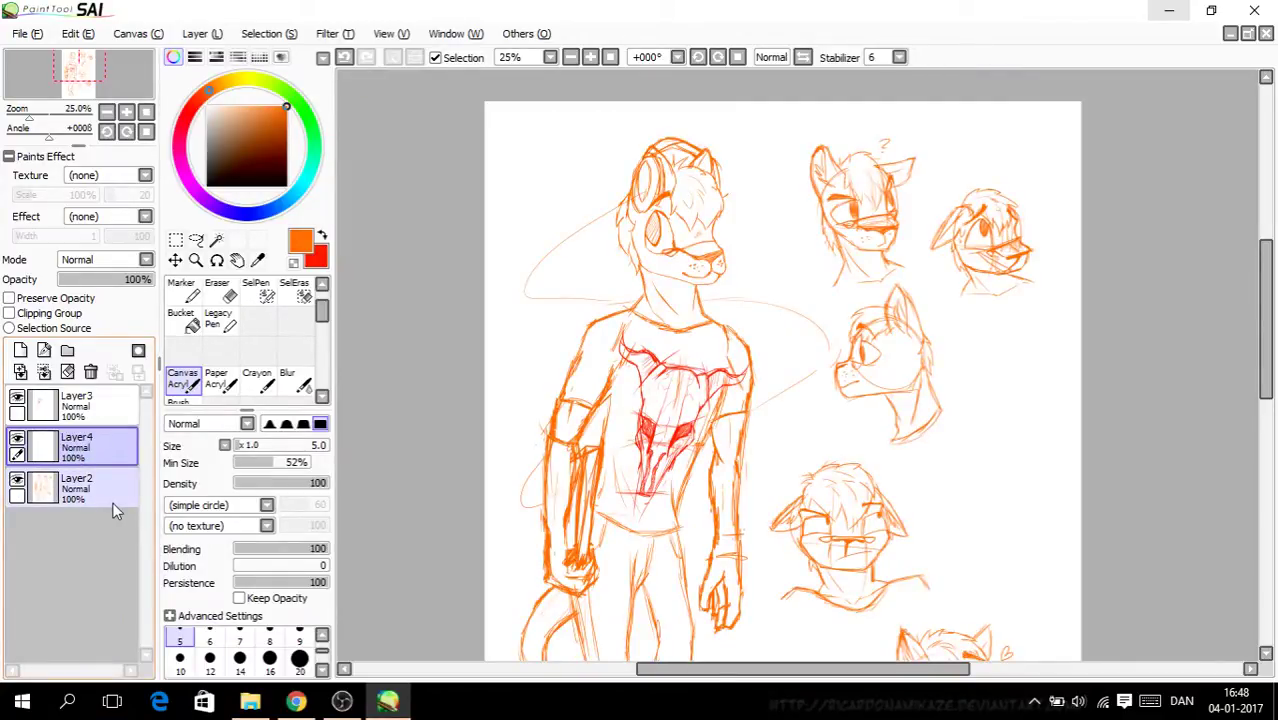
Step: Select the red skull layer and hide it
left_click(66, 410)
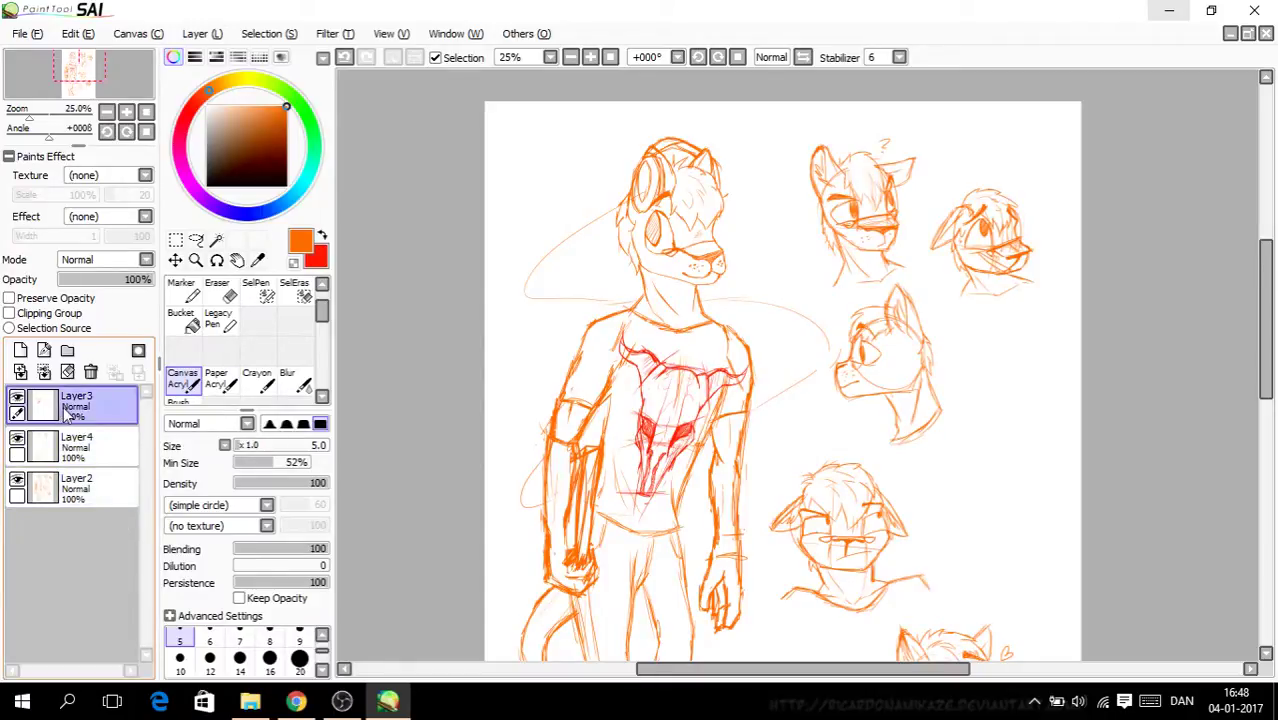
left_click(18, 399)
left_click(18, 399)
left_click(18, 399)
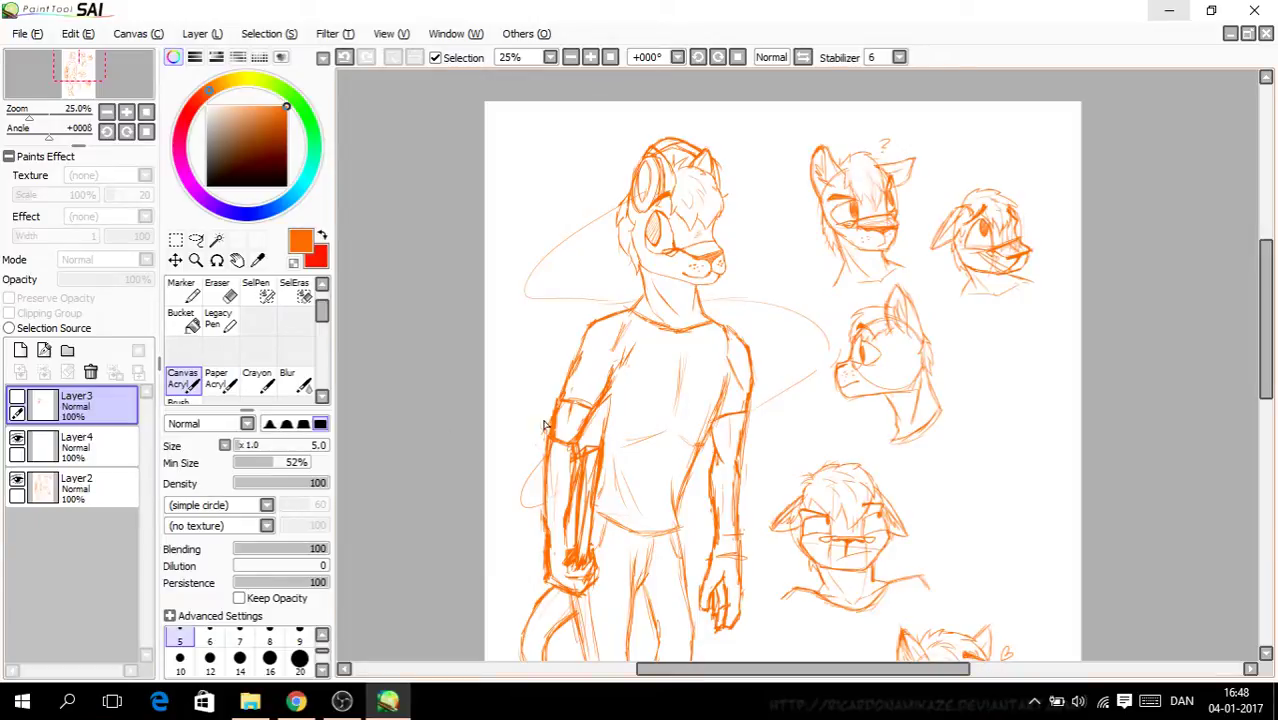
mouse_move(1266, 362)
left_mouse_down()
mouse_move(1273, 443)
mouse_move(1273, 380)
mouse_move(1270, 420)
left_mouse_up()
Step: Switch to Chrome and check the live stream preview and status on the YouTube live dashboard
left_click(296, 701)
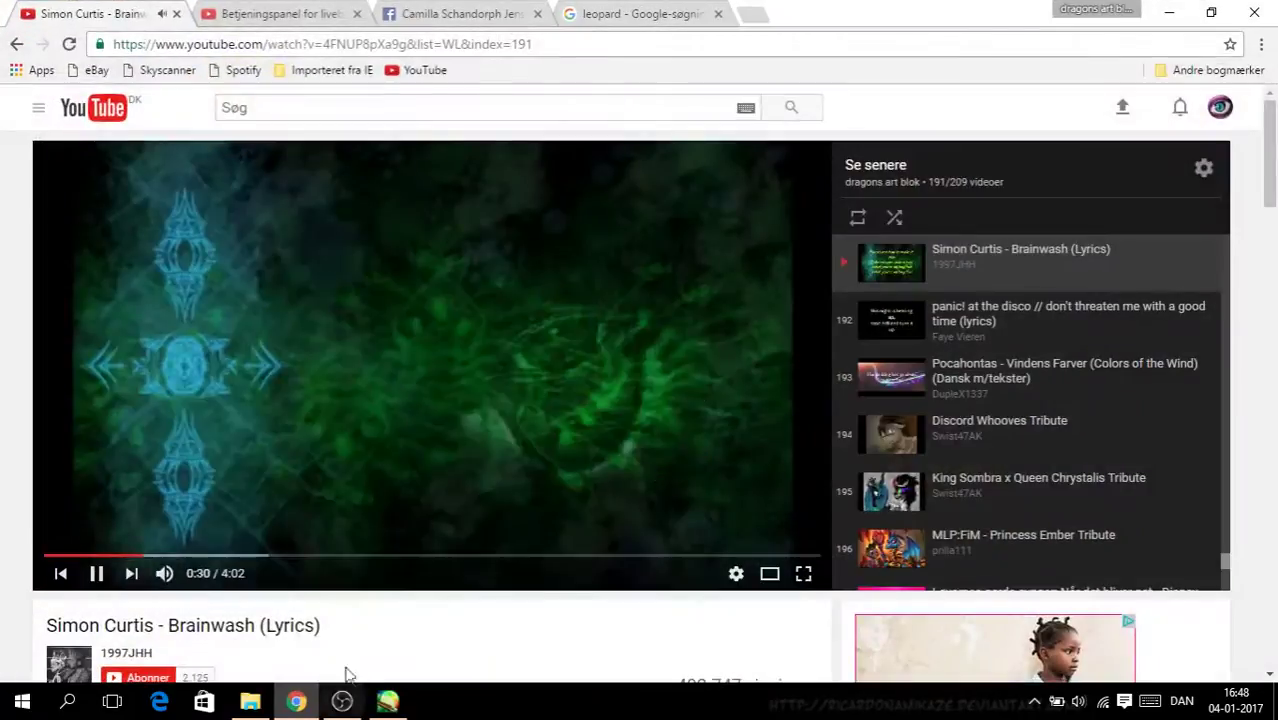
left_click(285, 14)
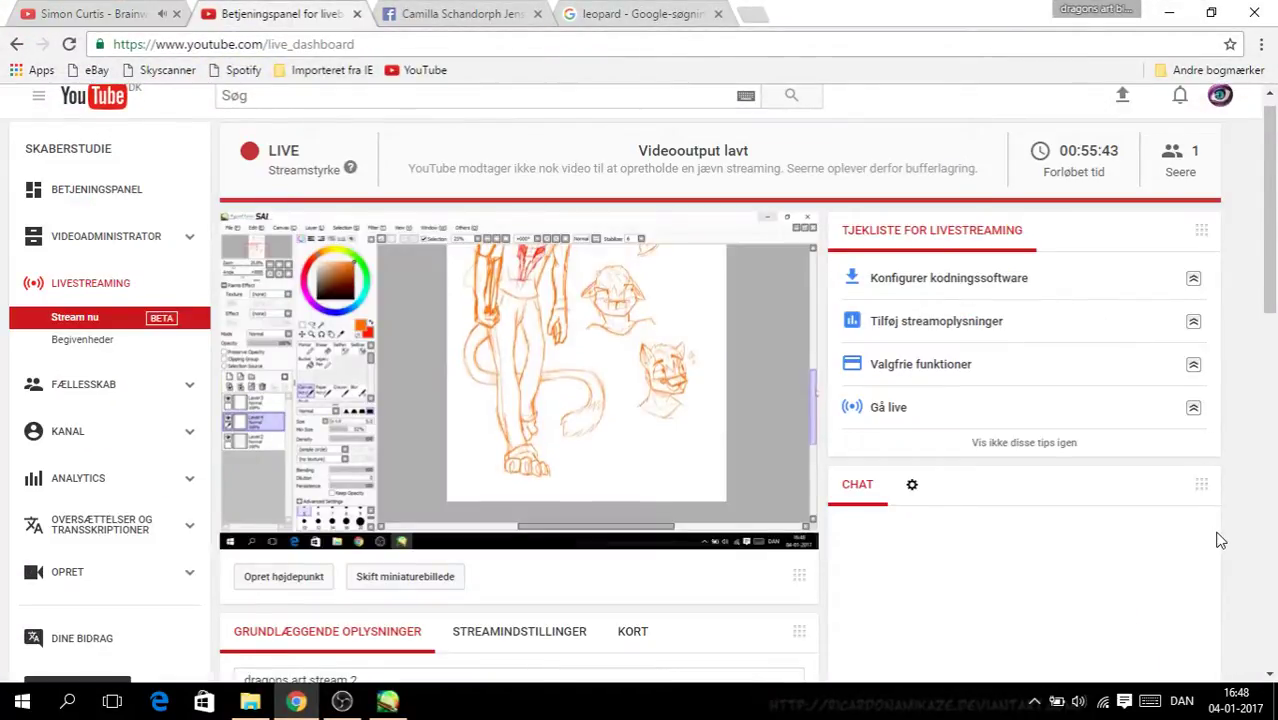
scroll(1270, 340, "down", 1)
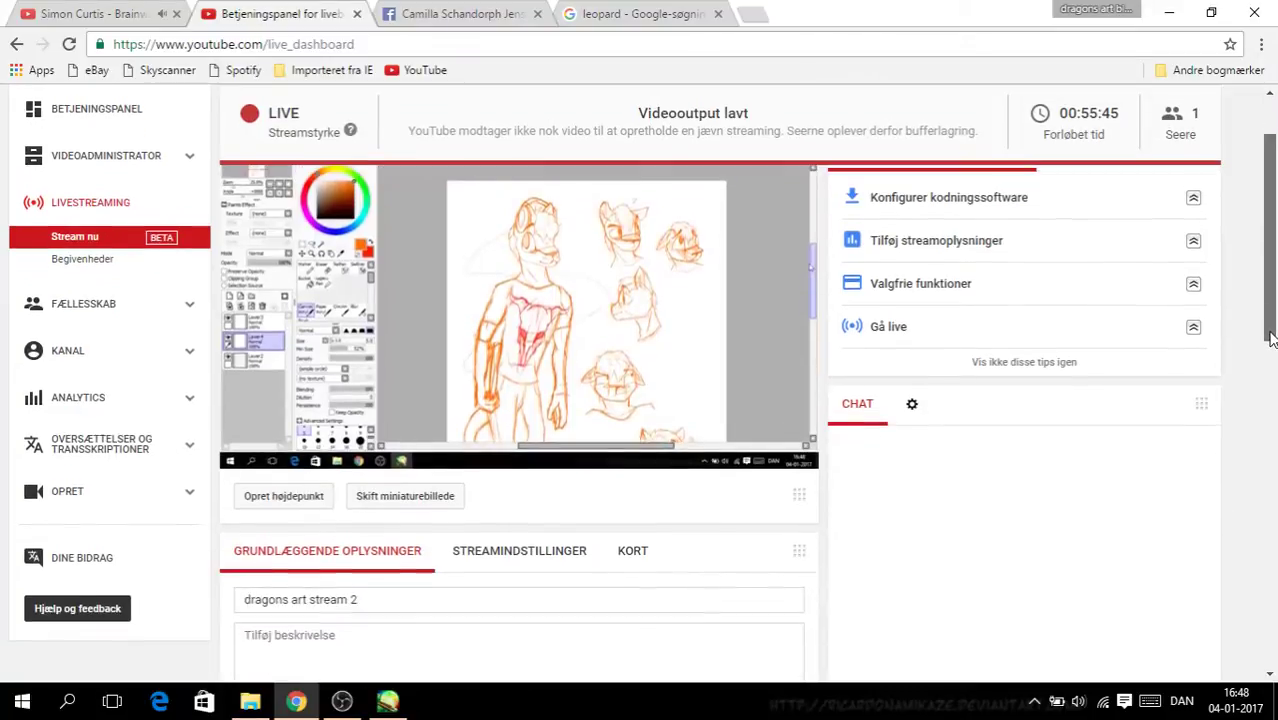
left_click_drag(1270, 340, 1270, 325)
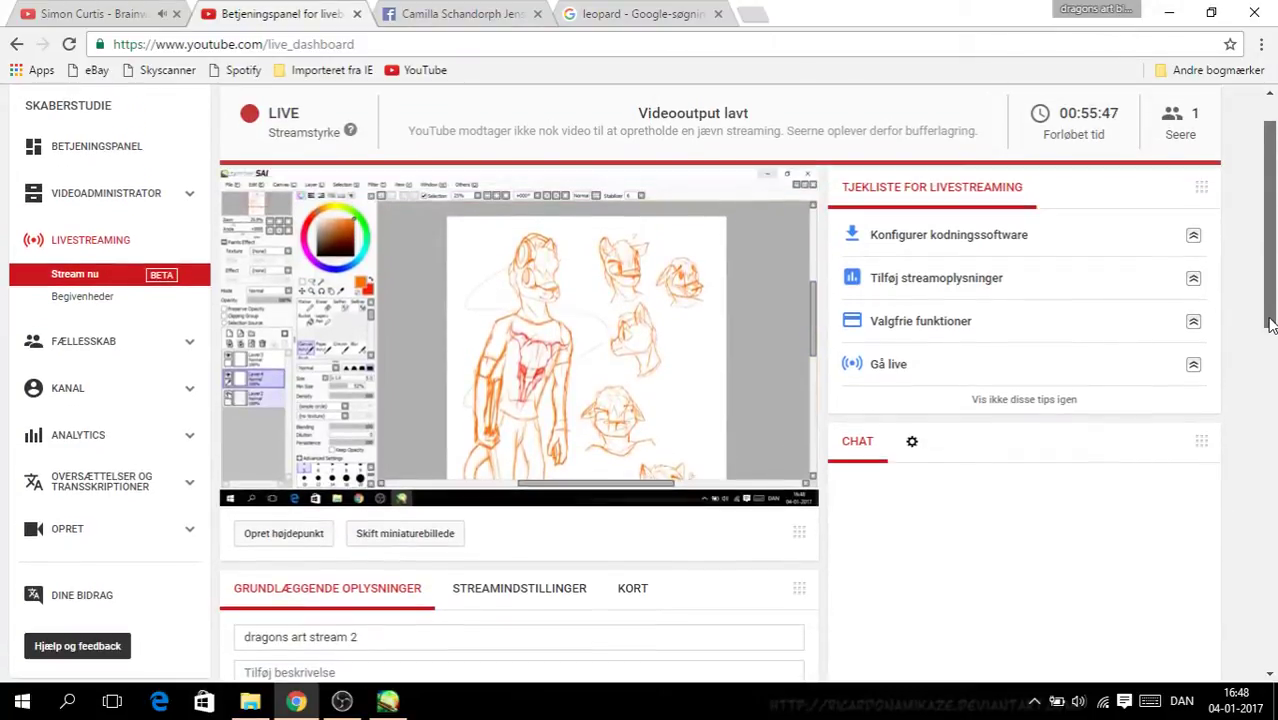
mouse_move(1270, 323)
left_mouse_down()
mouse_move(1264, 479)
mouse_move(1240, 574)
mouse_move(1268, 298)
left_mouse_up()
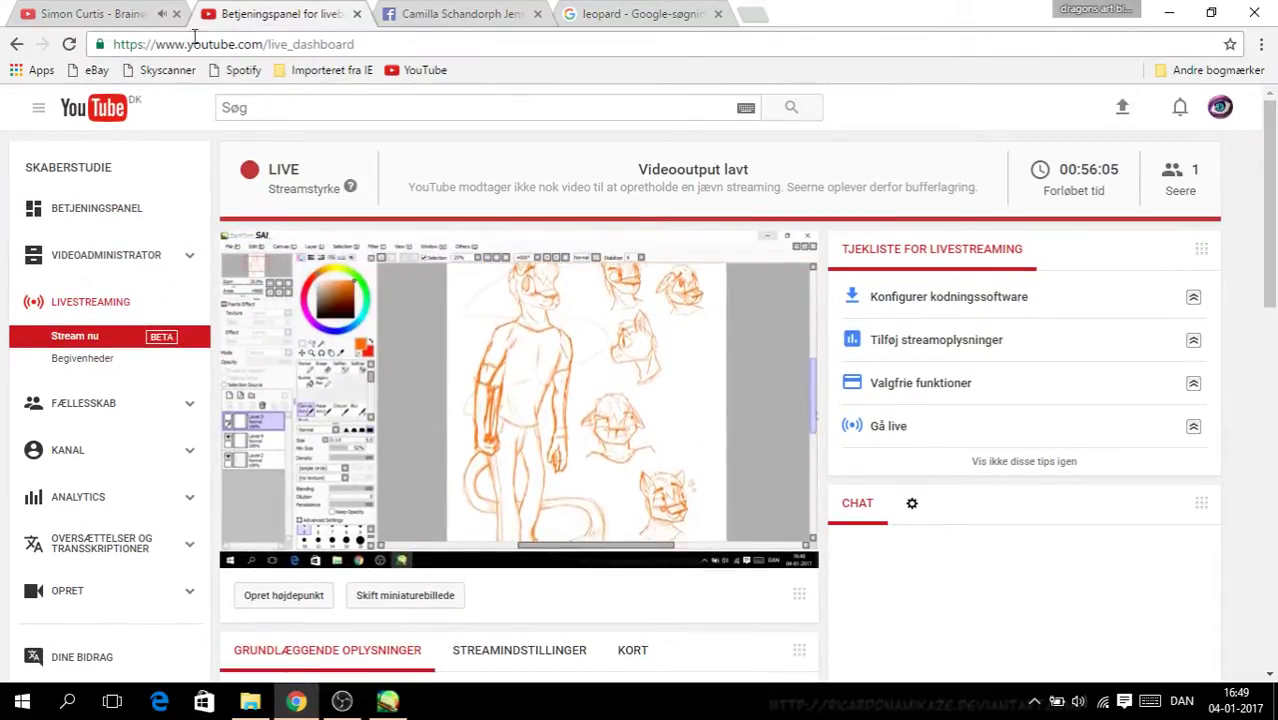
left_click(128, 13)
left_click(309, 20)
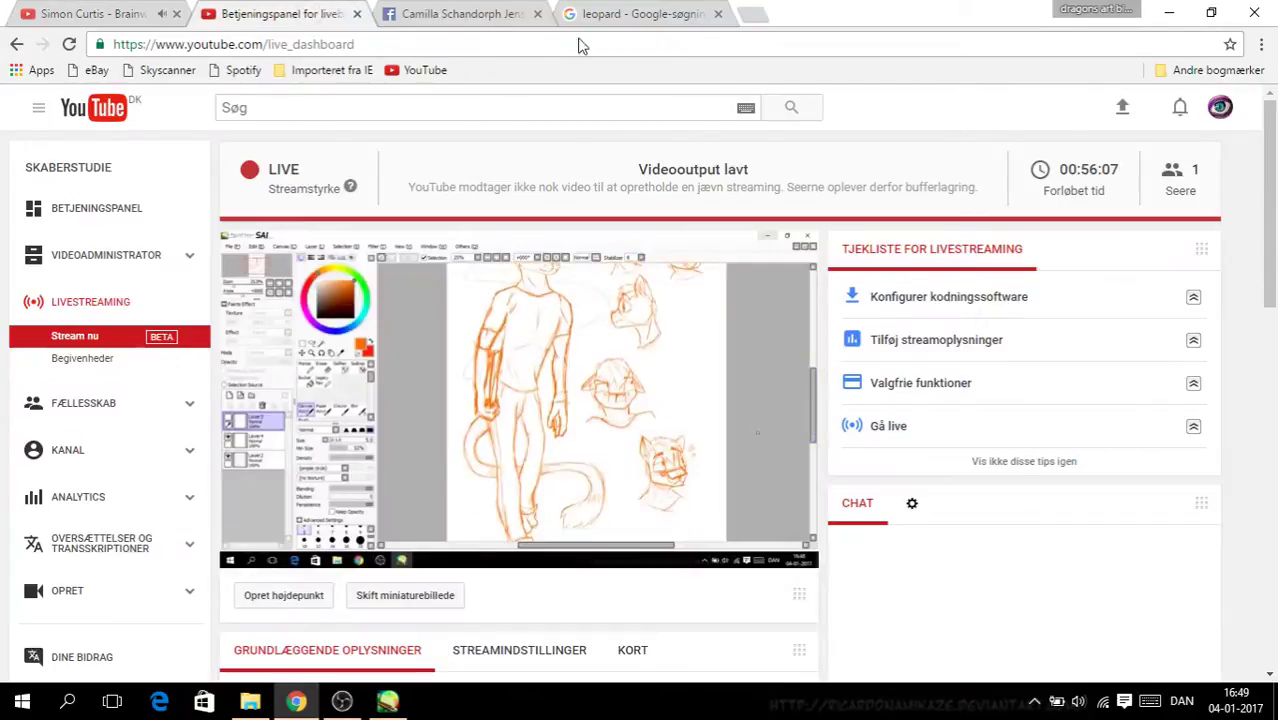
Step: Open YouTube in a new browser tab and view the streamer's own channel page
left_click(752, 14)
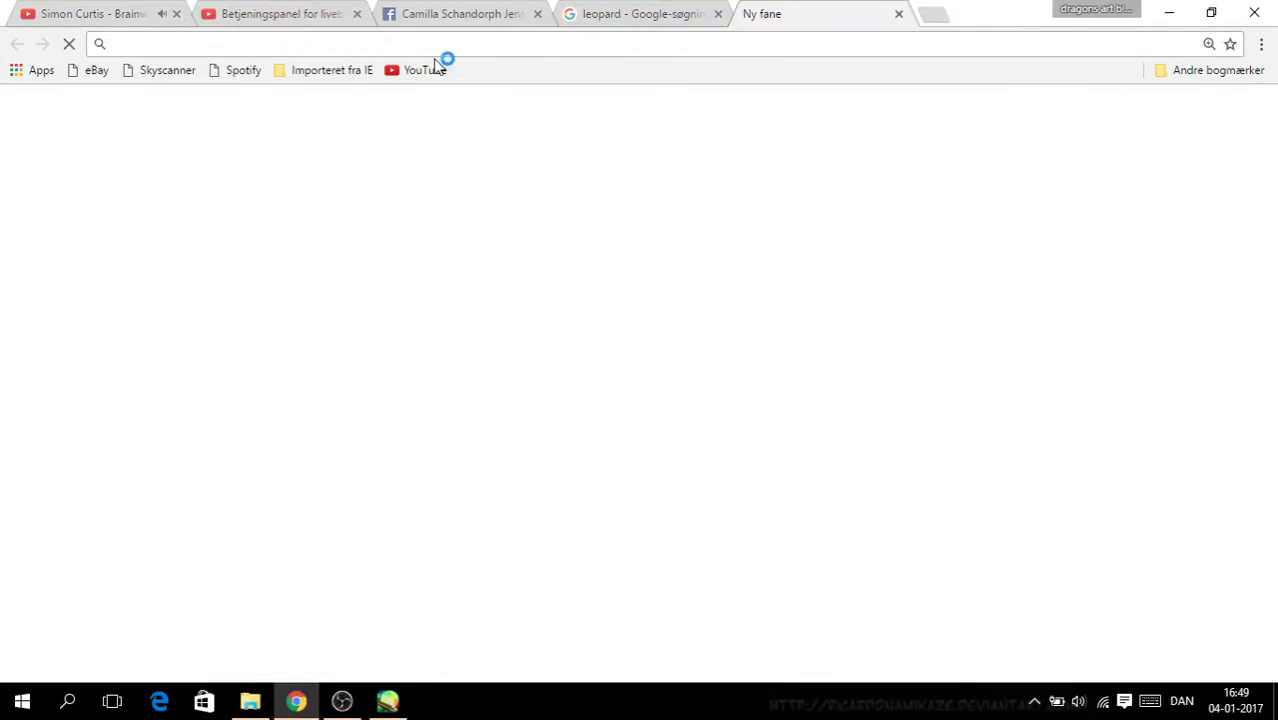
left_click(437, 68)
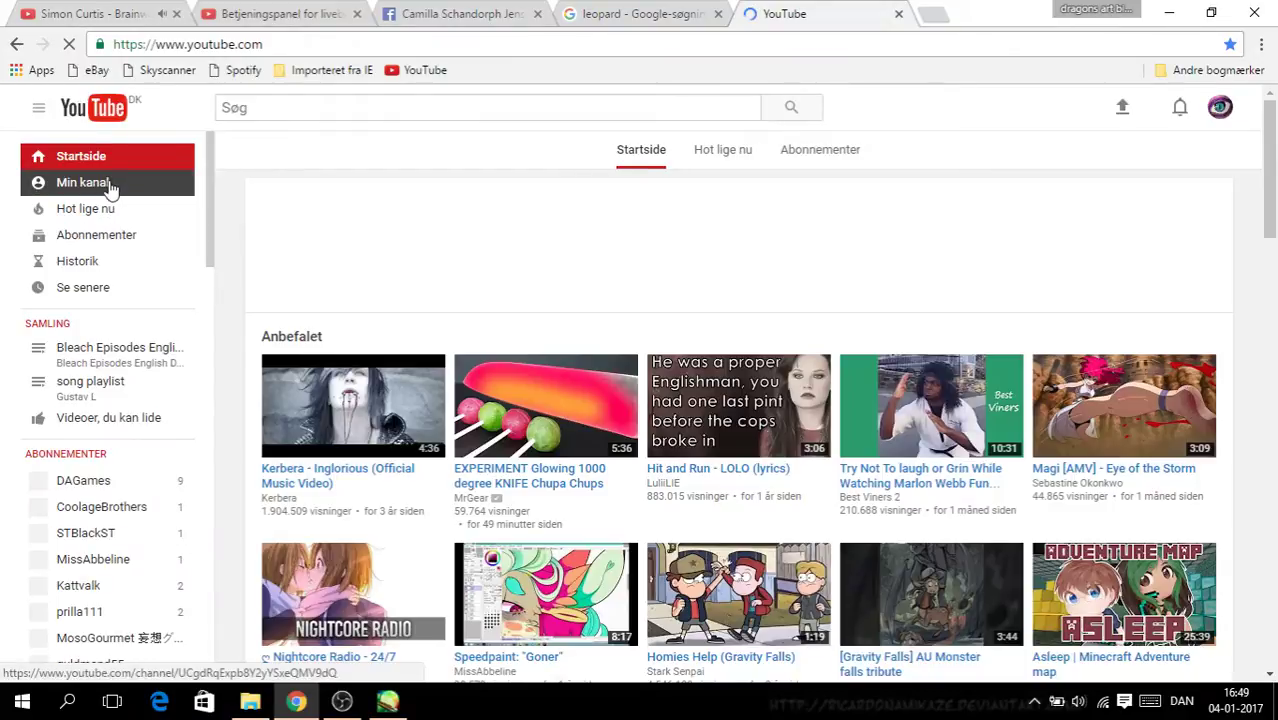
left_click(112, 180)
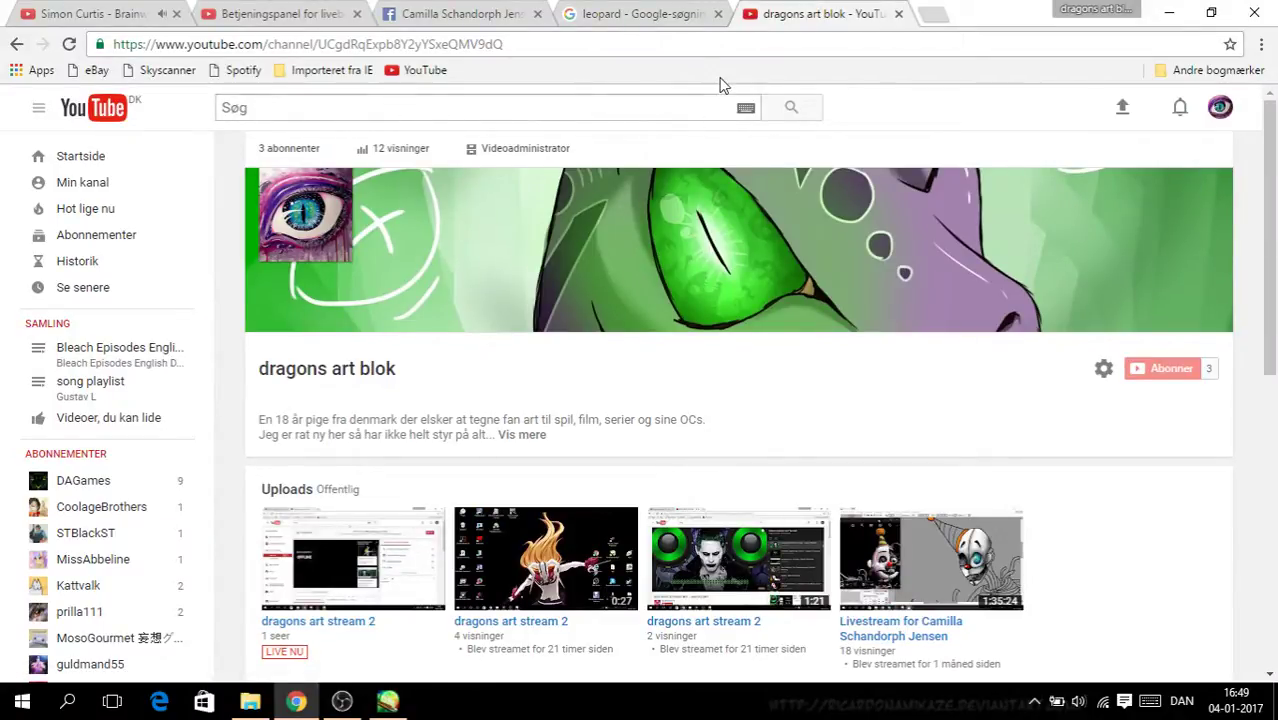
left_click_drag(1270, 196, 1241, 141)
Step: Check the open Facebook profile and the live dashboard, and return to the playlist video in Chrome
left_click(470, 14)
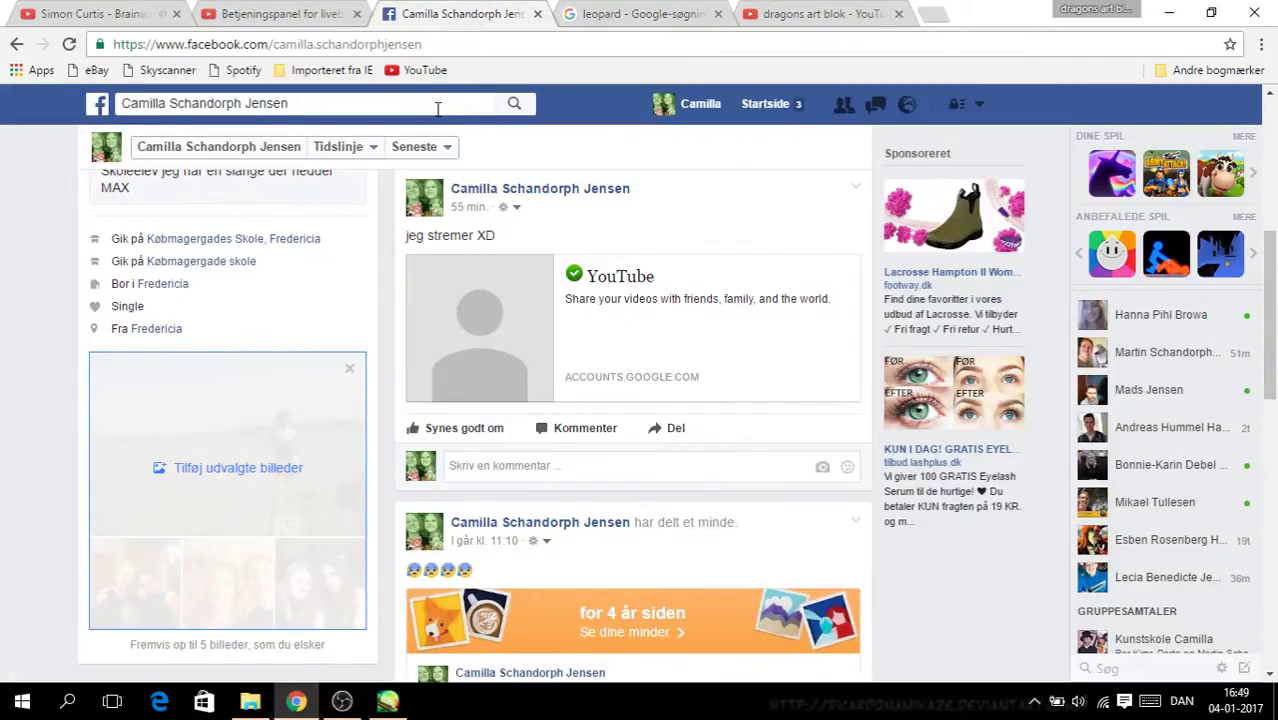
left_click(290, 18)
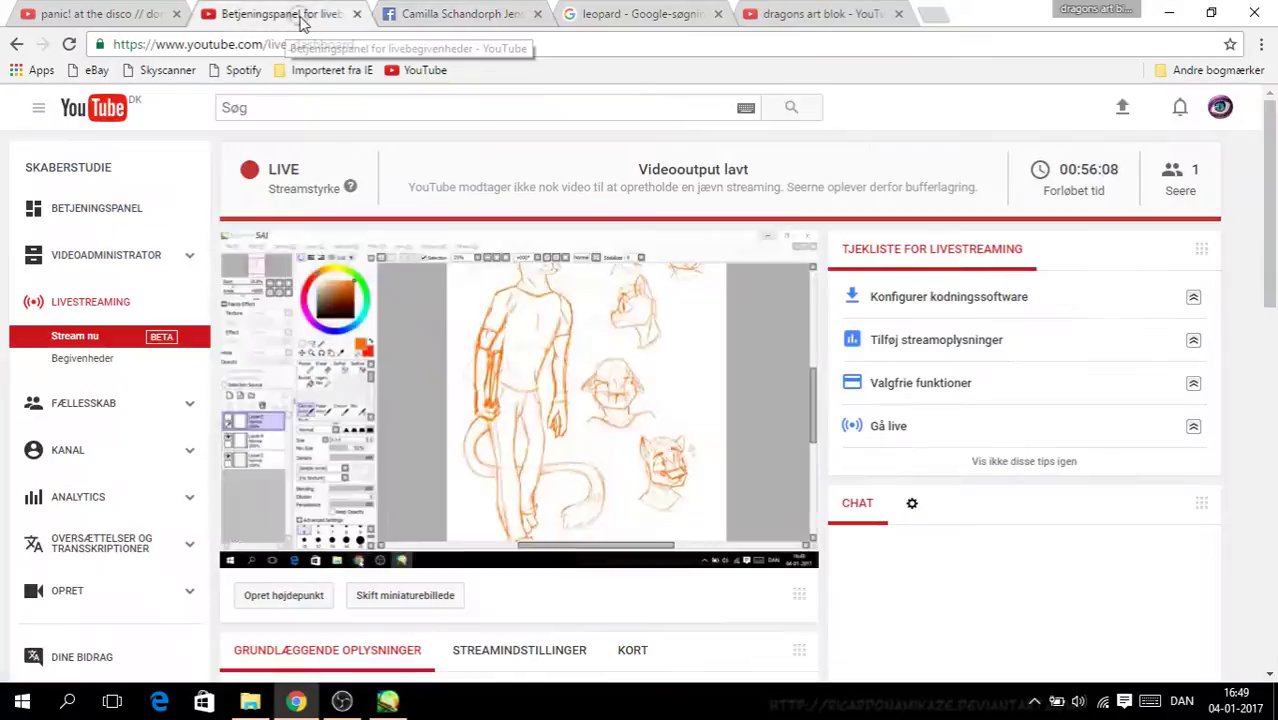
left_click(1168, 13)
left_click(296, 701)
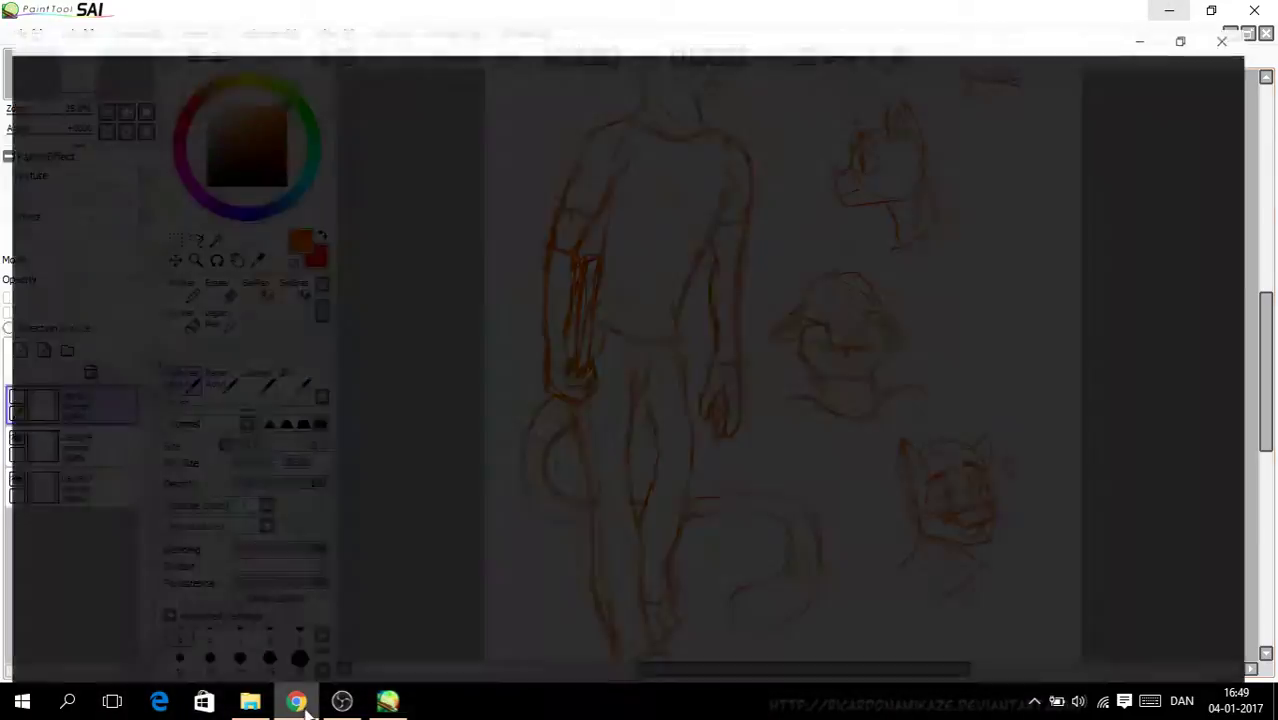
left_click(124, 13)
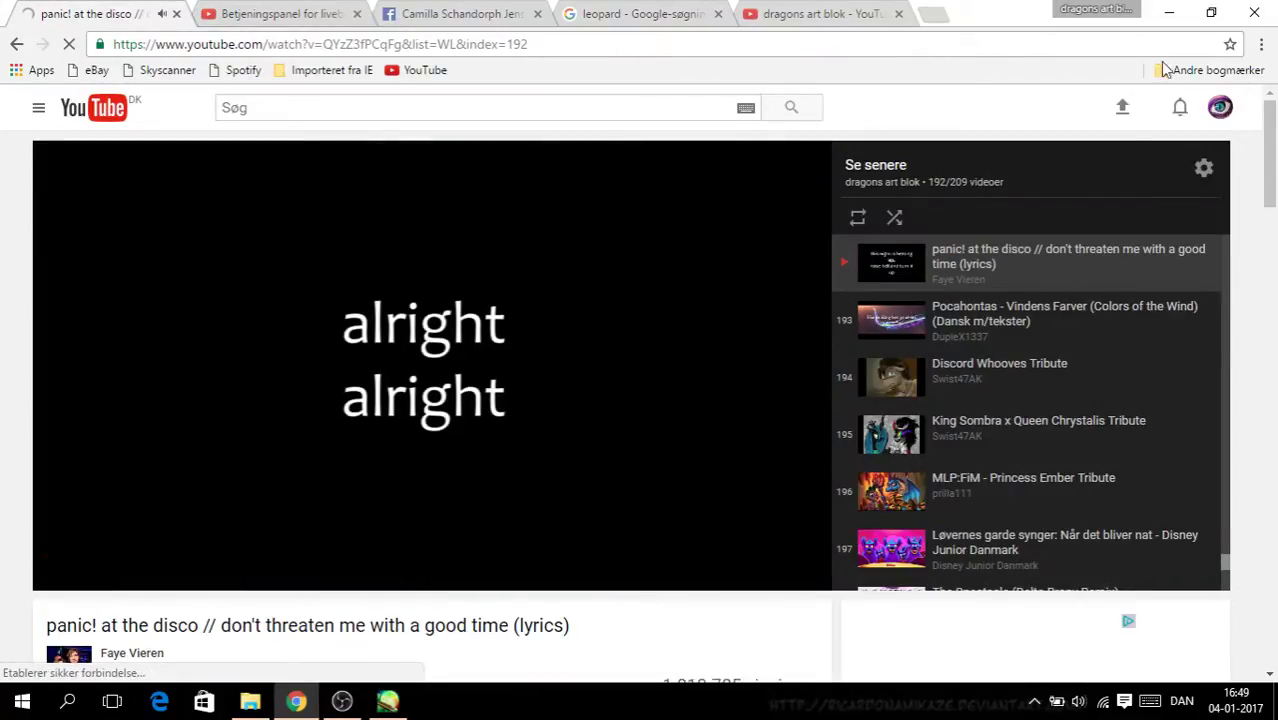
Step: Switch back to PaintTool SAI and look over the flirty and frowning head sketches on the character sheet
left_click(1168, 12)
mouse_move(1266, 357)
left_mouse_down()
mouse_move(1271, 330)
mouse_move(1265, 425)
mouse_move(1259, 338)
mouse_move(1268, 414)
left_mouse_up()
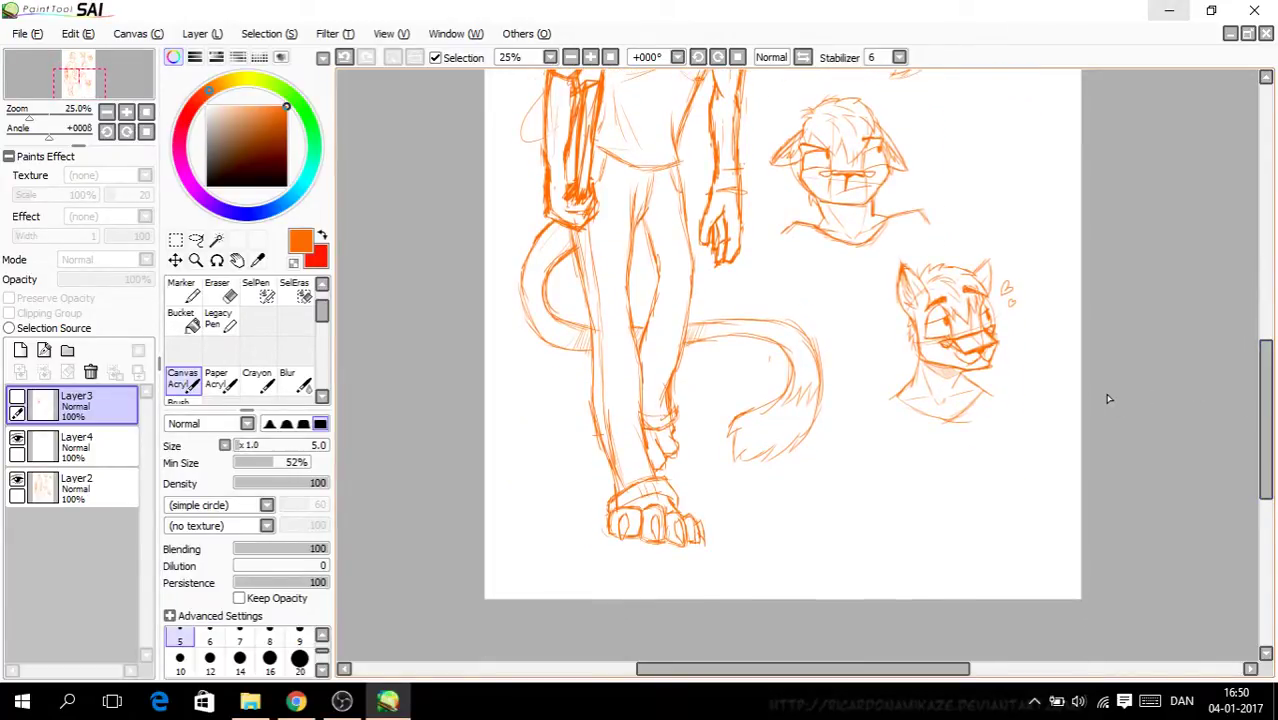
scroll(1080, 402, "up", 3)
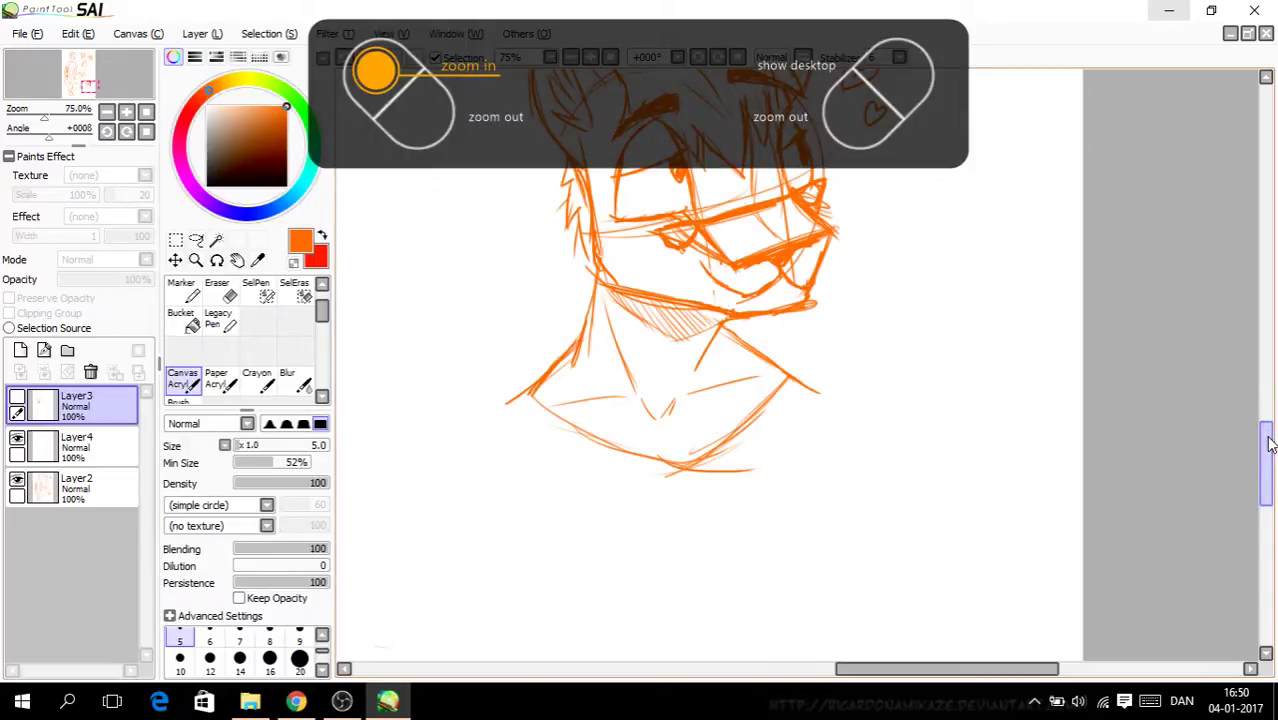
scroll(1264, 410, "up", 3)
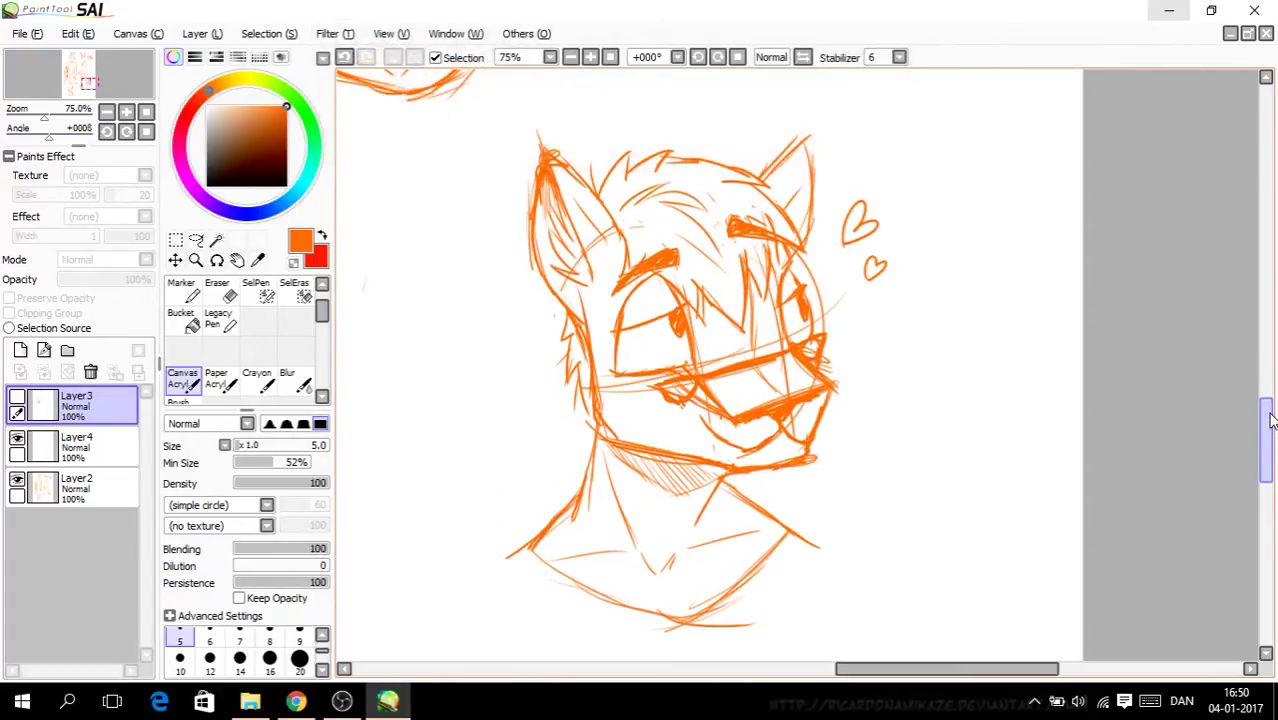
left_click_drag(1270, 418, 1267, 343)
left_click_drag(952, 679, 877, 672)
left_click_drag(1267, 393, 1267, 386)
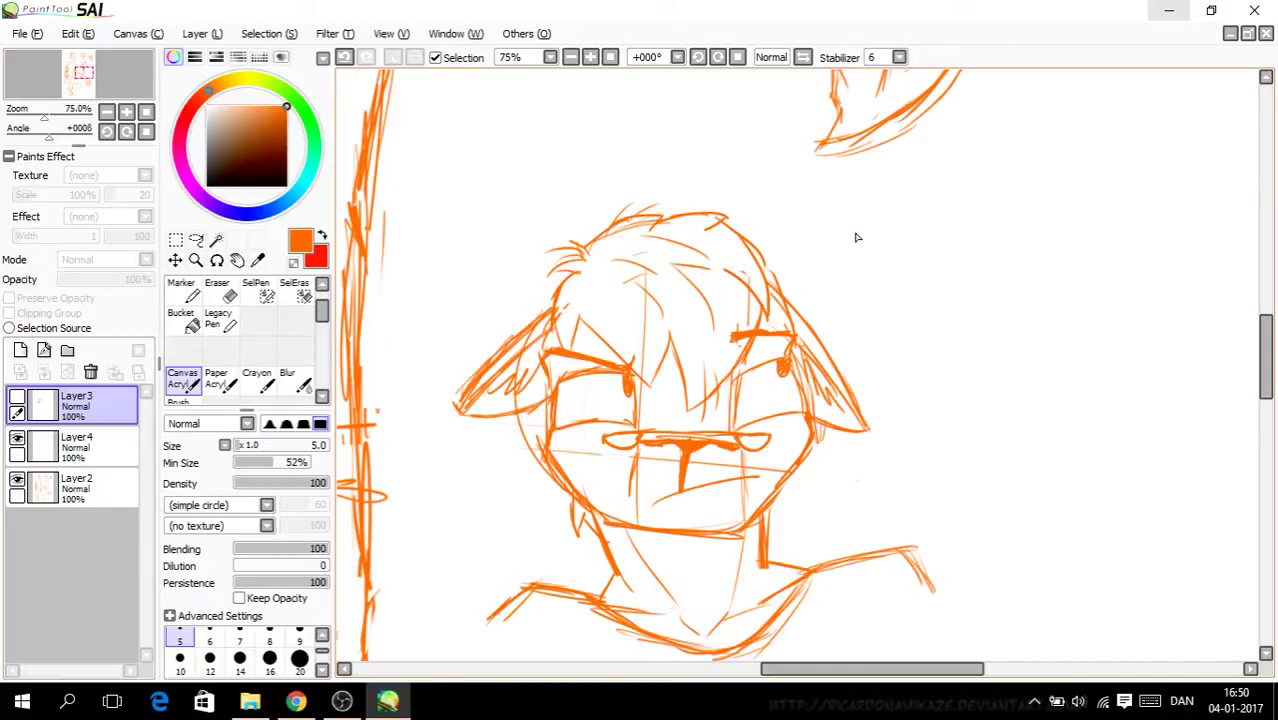
Step: Activate the orange sketch layer, Layer2, and scribble a small zigzag annoyance mark above the frowning head
left_click(921, 242)
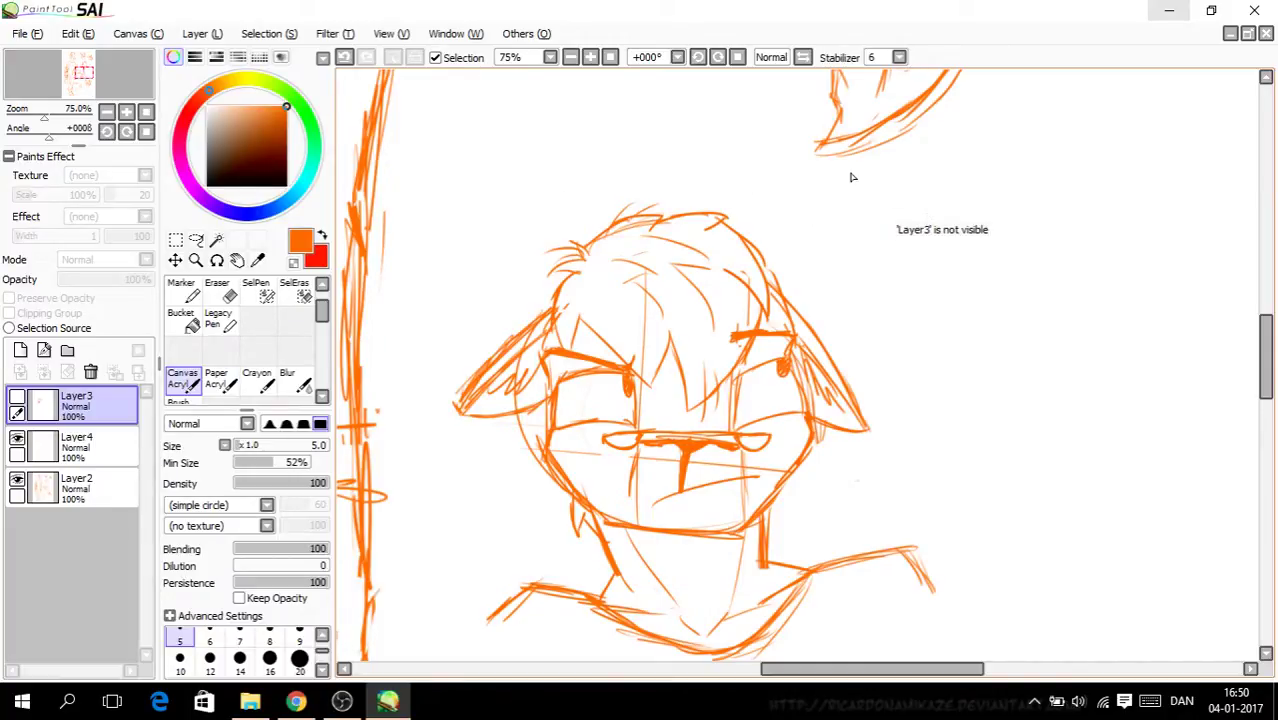
left_click(17, 438)
left_click(17, 480)
left_click(17, 480)
left_click(80, 488)
mouse_move(900, 228)
left_mouse_down()
mouse_move(844, 202)
mouse_move(813, 250)
left_mouse_up()
key("Page_Down")
key("Page_Down")
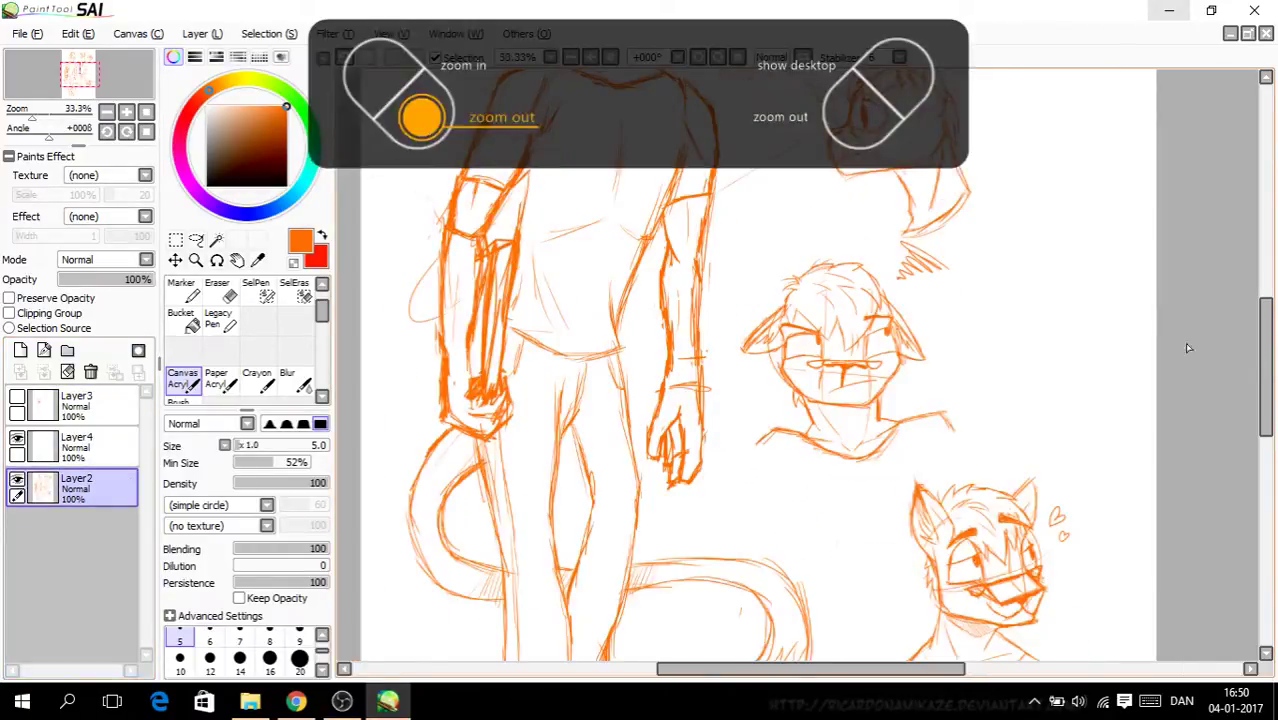
Step: Draw four short radiating surprise lines in front of the forehead of the side-profile head
scroll(1273, 393, "up", 3)
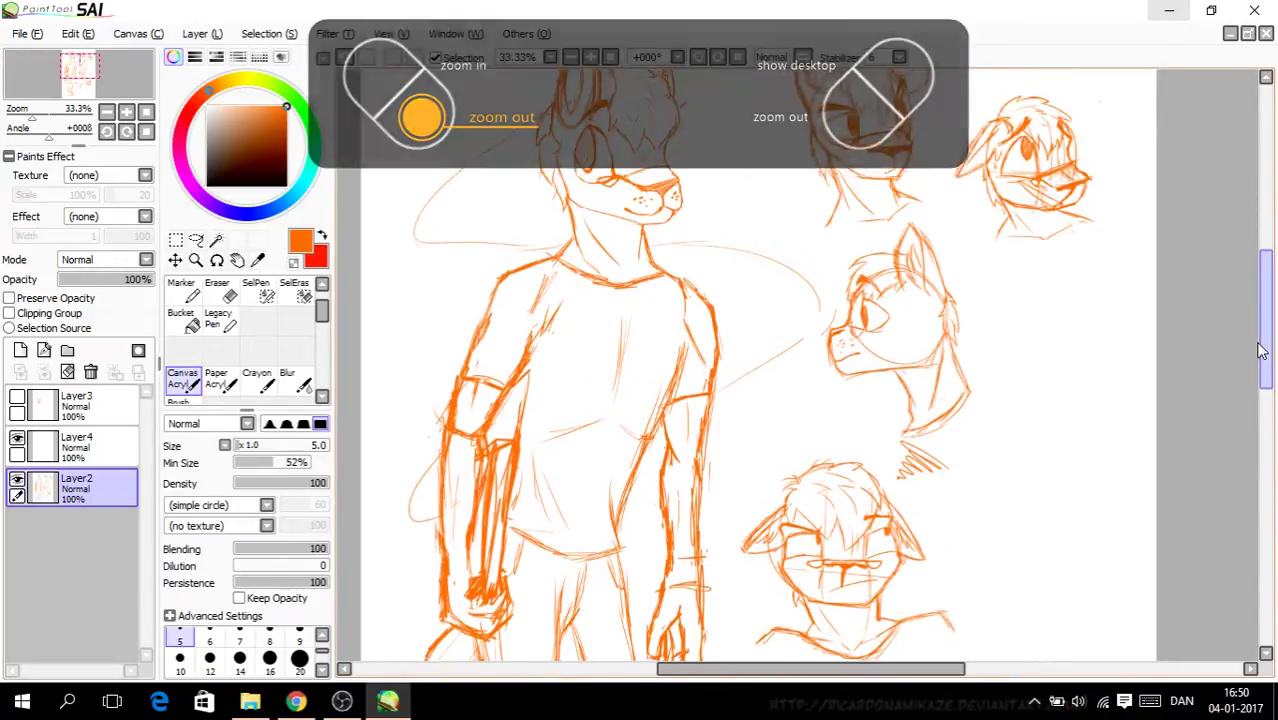
key("plus")
key("plus")
key("plus")
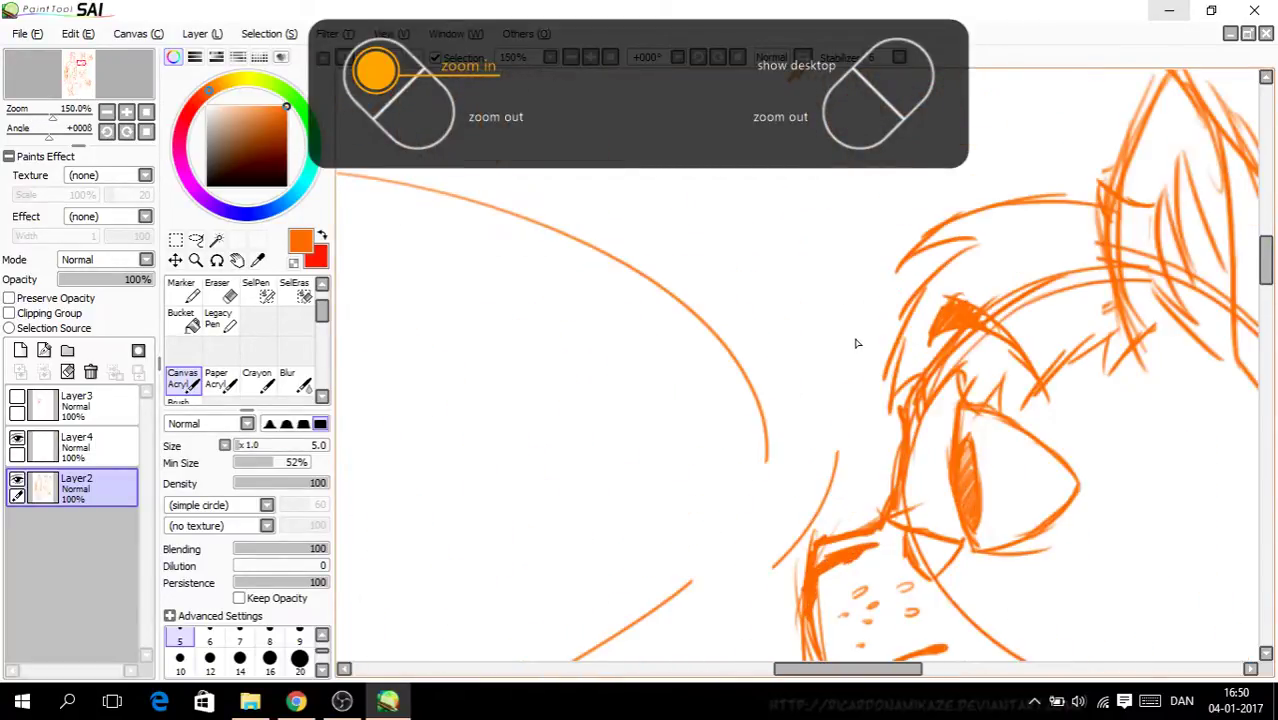
mouse_move(772, 316)
left_mouse_down()
mouse_move(812, 355)
mouse_move(852, 340)
left_mouse_up()
left_click_drag(820, 240, 850, 324)
left_click_drag(866, 318, 864, 264)
left_click_drag(856, 354, 770, 380)
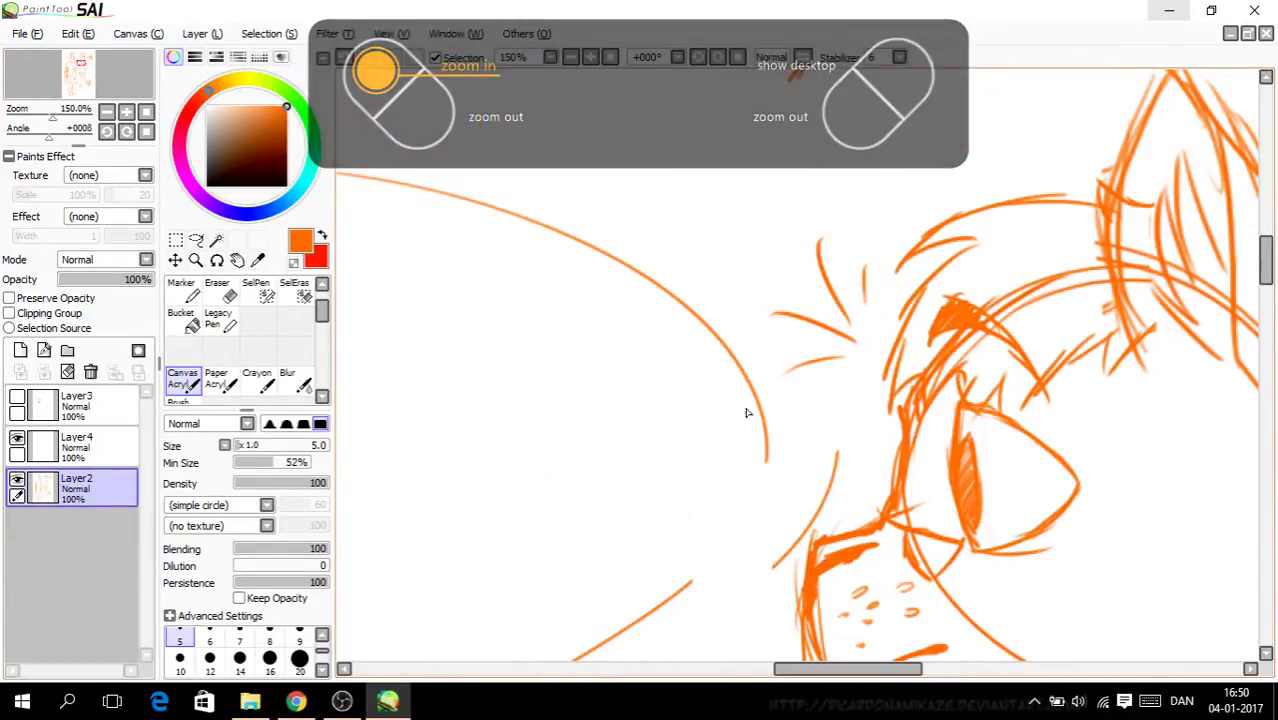
Step: Look over the whole character sheet, from the upper head sketches down to the full figure's tail
left_click_drag(1265, 270, 1272, 242)
left_click_drag(856, 674, 984, 674)
key("ctrl+minus")
key("ctrl+minus")
key("ctrl+minus")
key("ctrl+minus")
key("ctrl+minus")
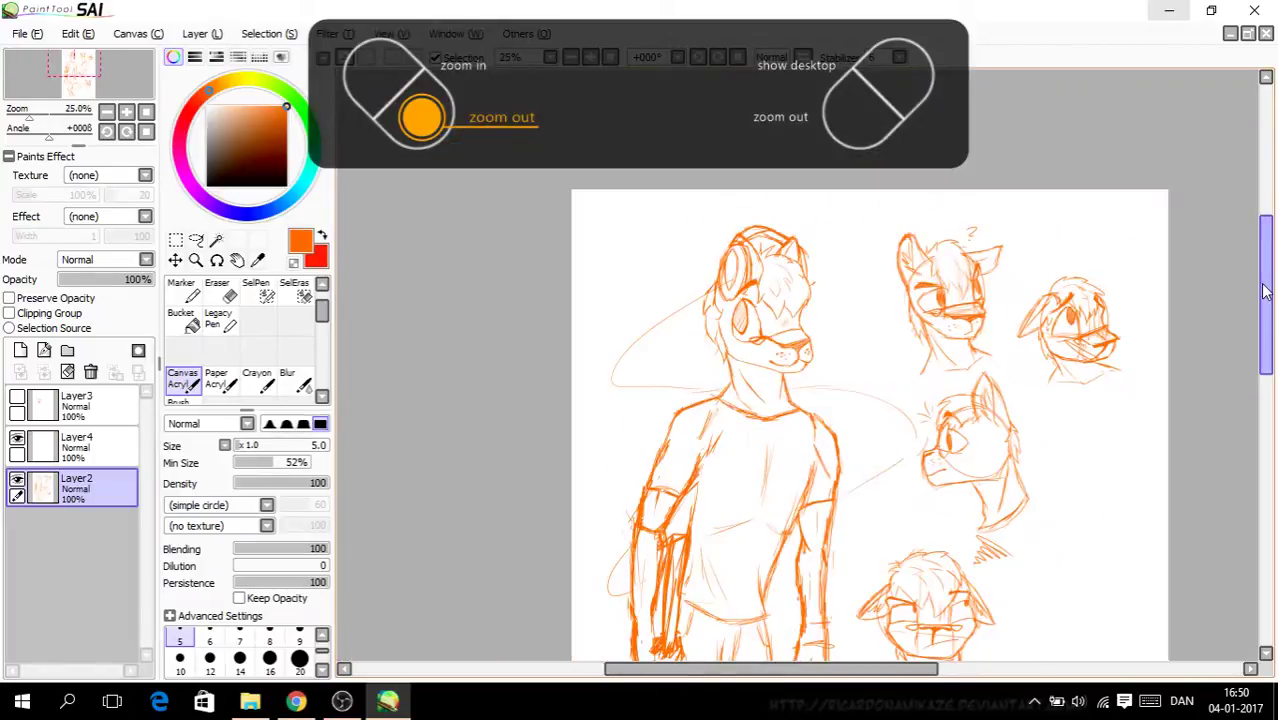
left_click_drag(1268, 318, 1266, 373)
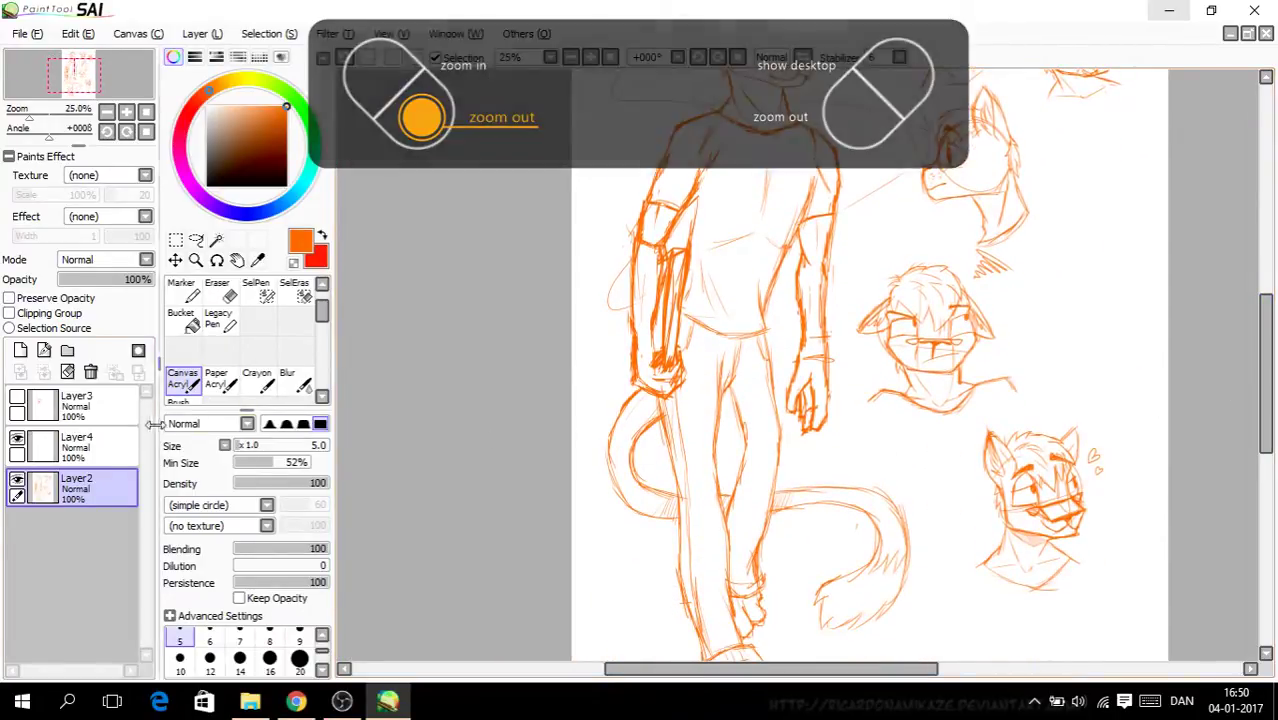
Step: Try fading the orange sketch layer to 34% opacity and bring it back to 99%
left_click_drag(143, 285, 94, 282)
left_click(17, 440)
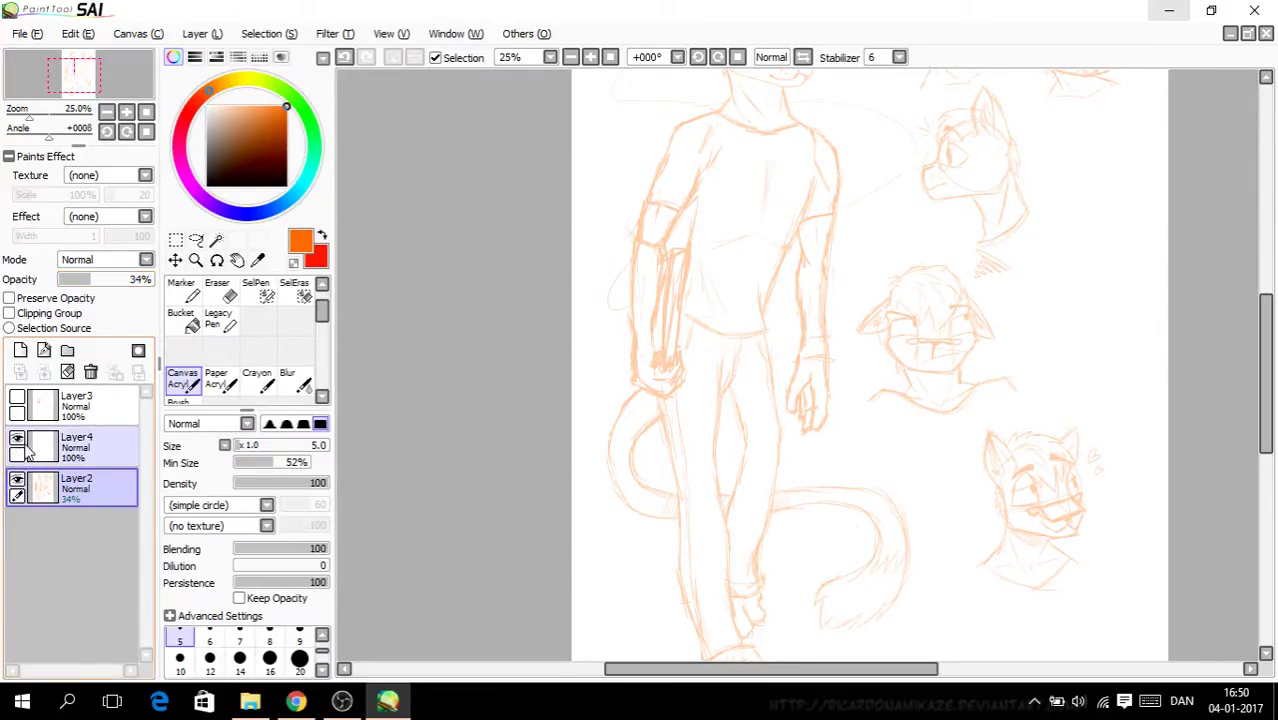
left_click(17, 399)
left_click(17, 399)
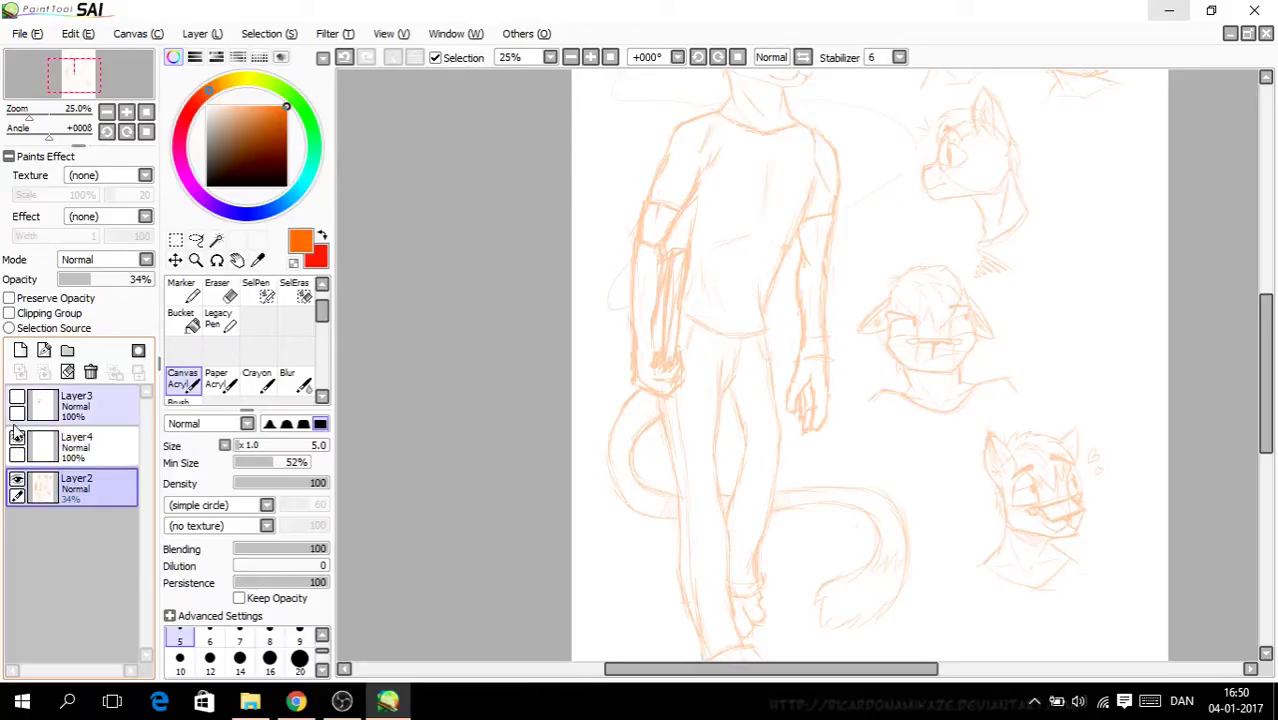
left_click(17, 440)
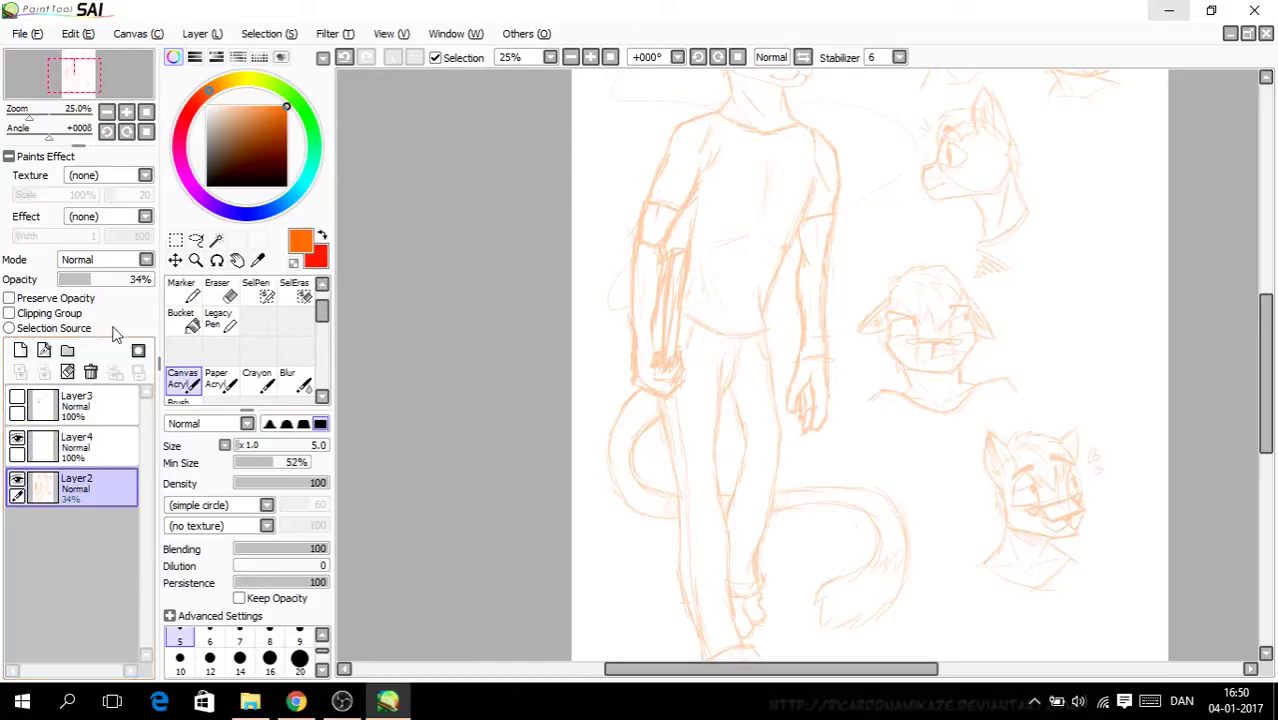
left_click_drag(90, 282, 152, 282)
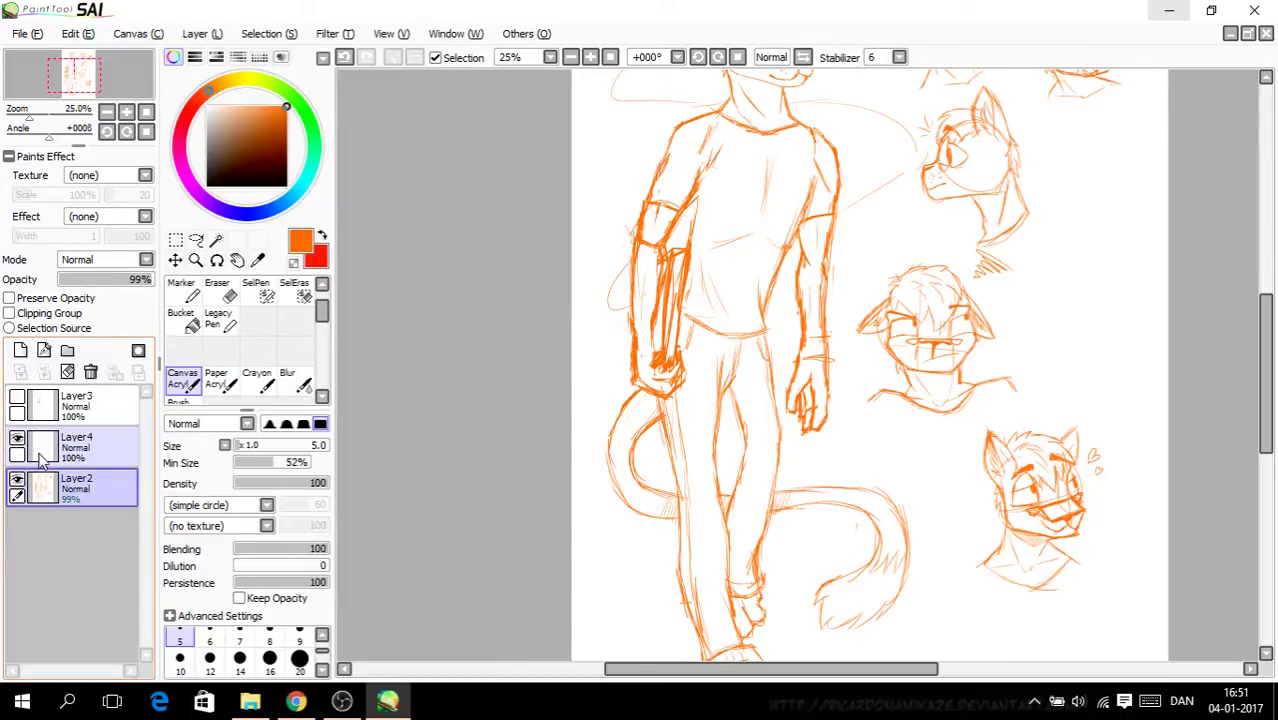
Step: Make the empty Layer4 the active, visible layer and set the brush colour to black
left_click(40, 455)
left_click(17, 438)
left_click(18, 398)
left_click(18, 398)
left_click(40, 442)
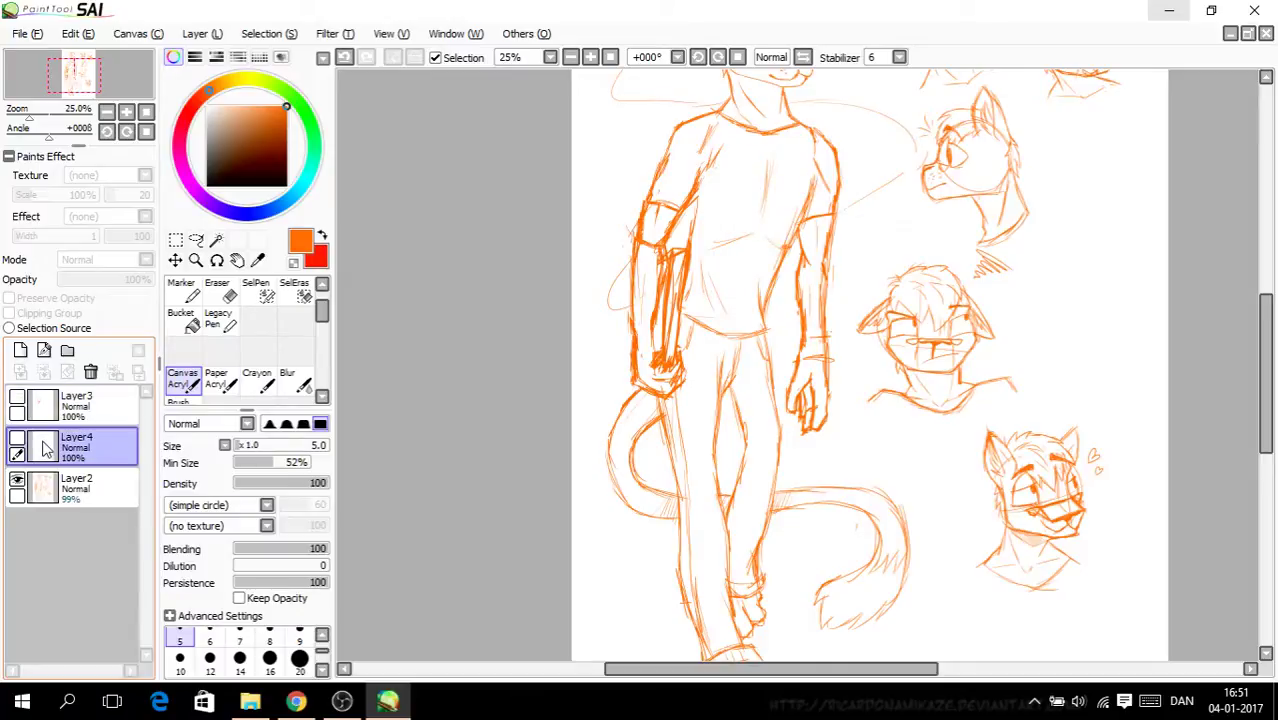
left_click(19, 439)
left_click_drag(286, 130, 287, 186)
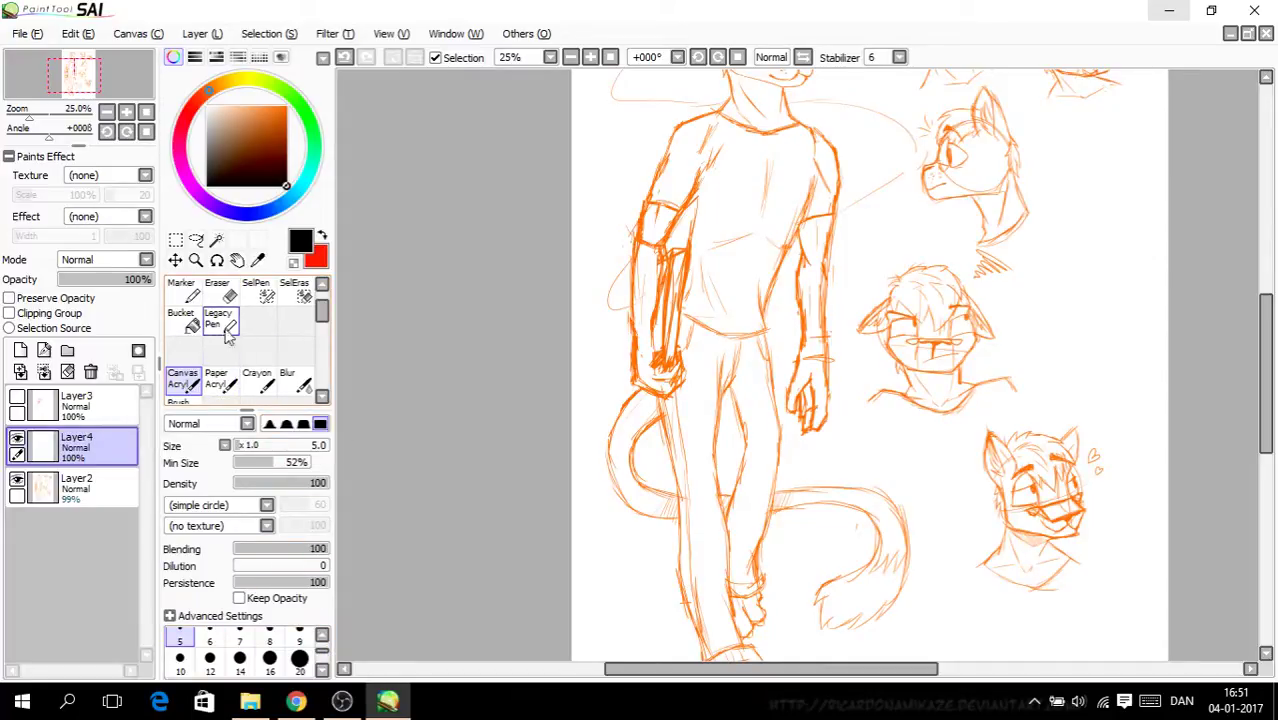
Step: Fade the orange sketch layer to 40% opacity and make Layer4 active again for the line art
left_click(70, 500)
left_click_drag(140, 281, 88, 282)
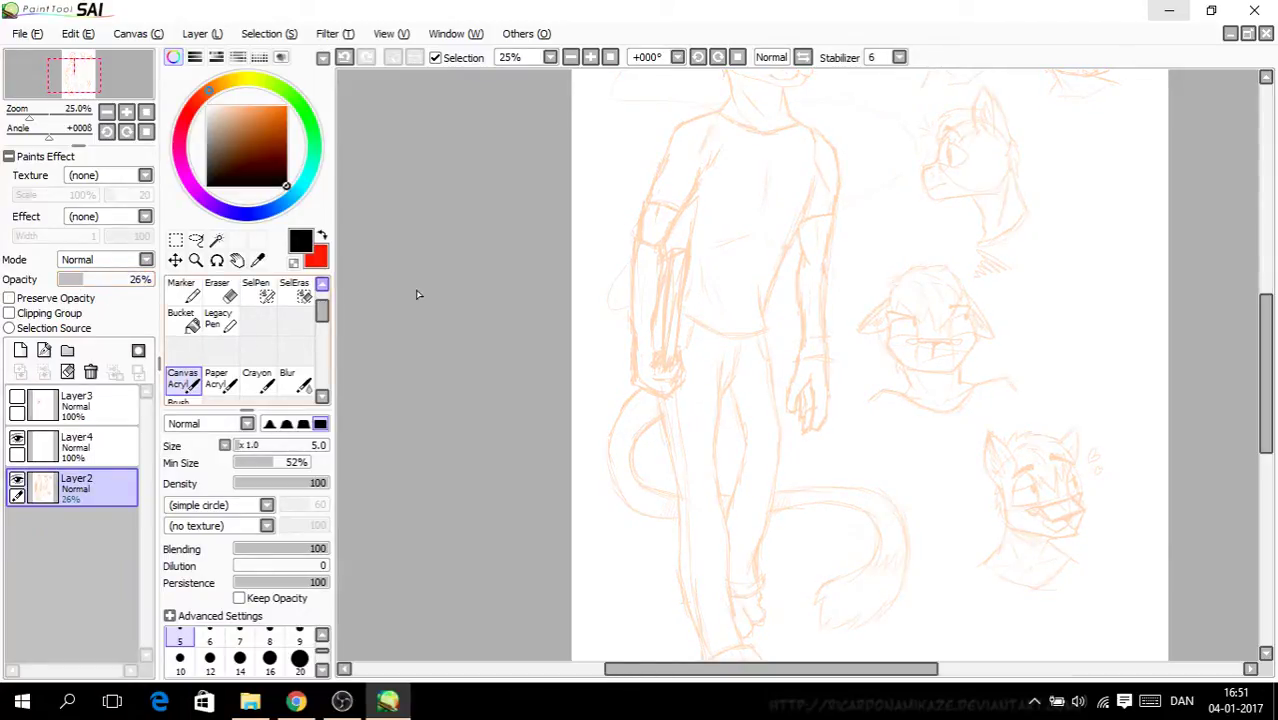
left_click_drag(1265, 350, 1248, 314)
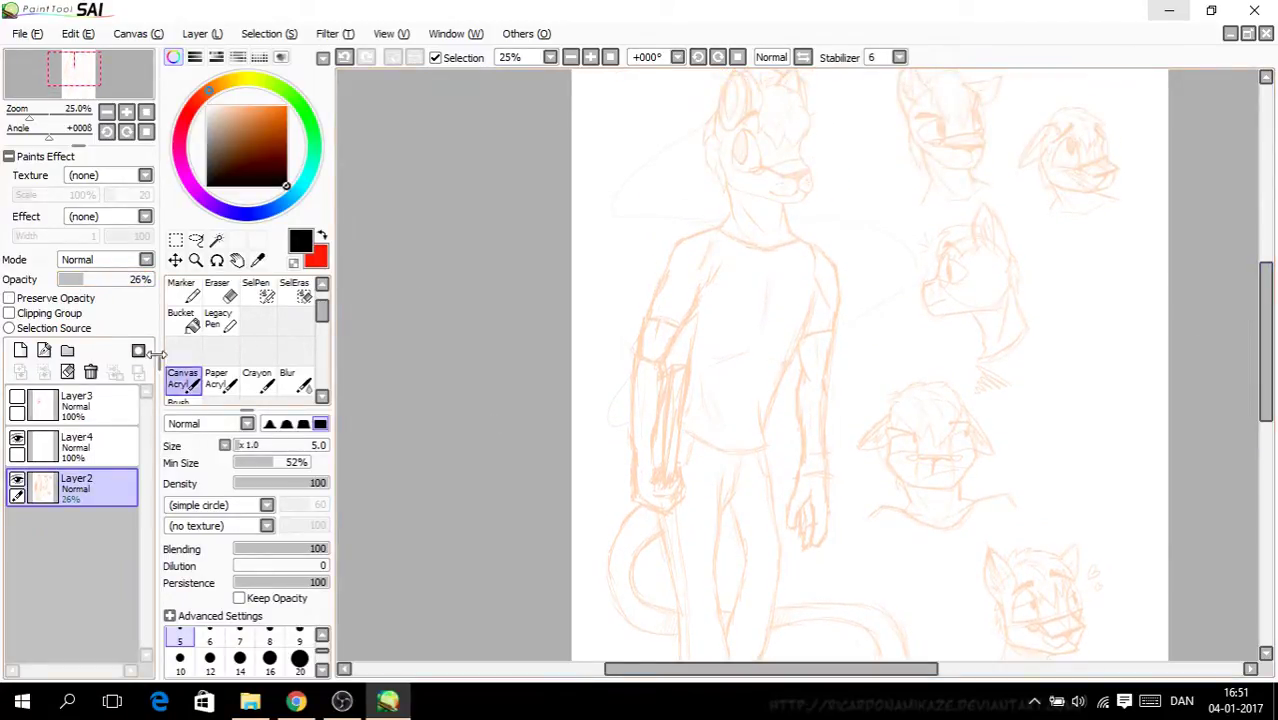
left_click_drag(86, 284, 98, 285)
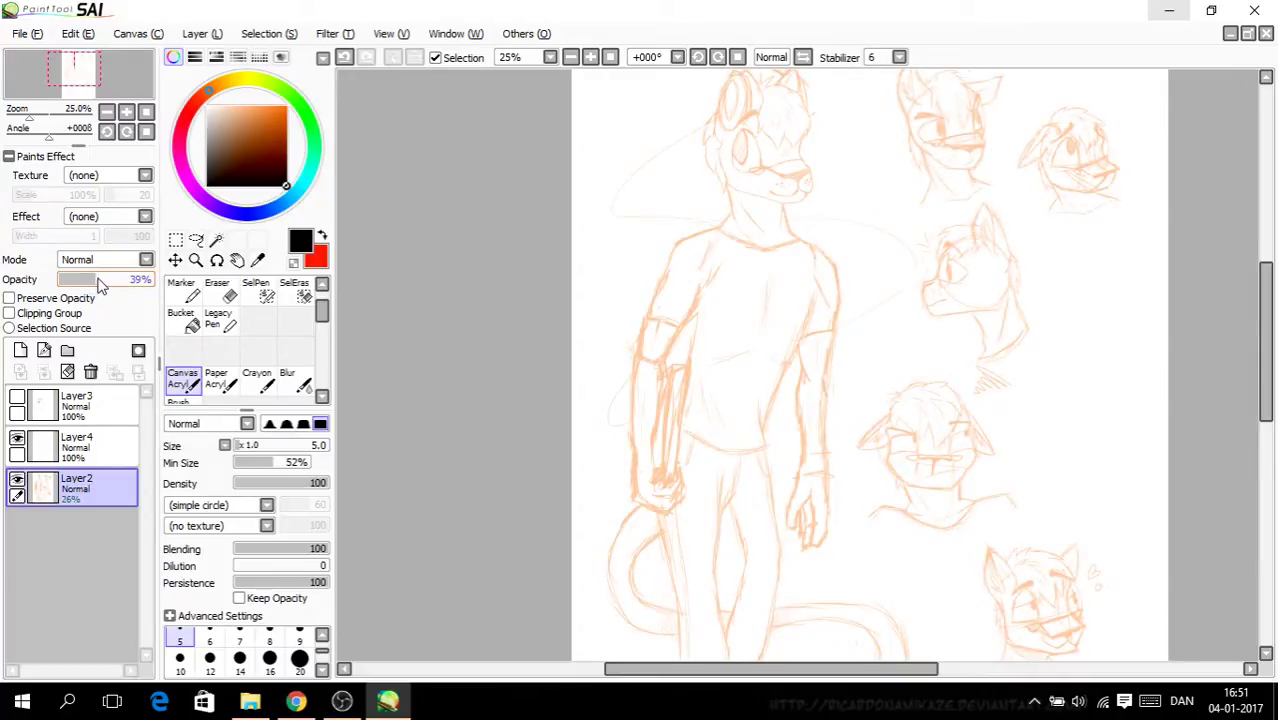
left_click(104, 445)
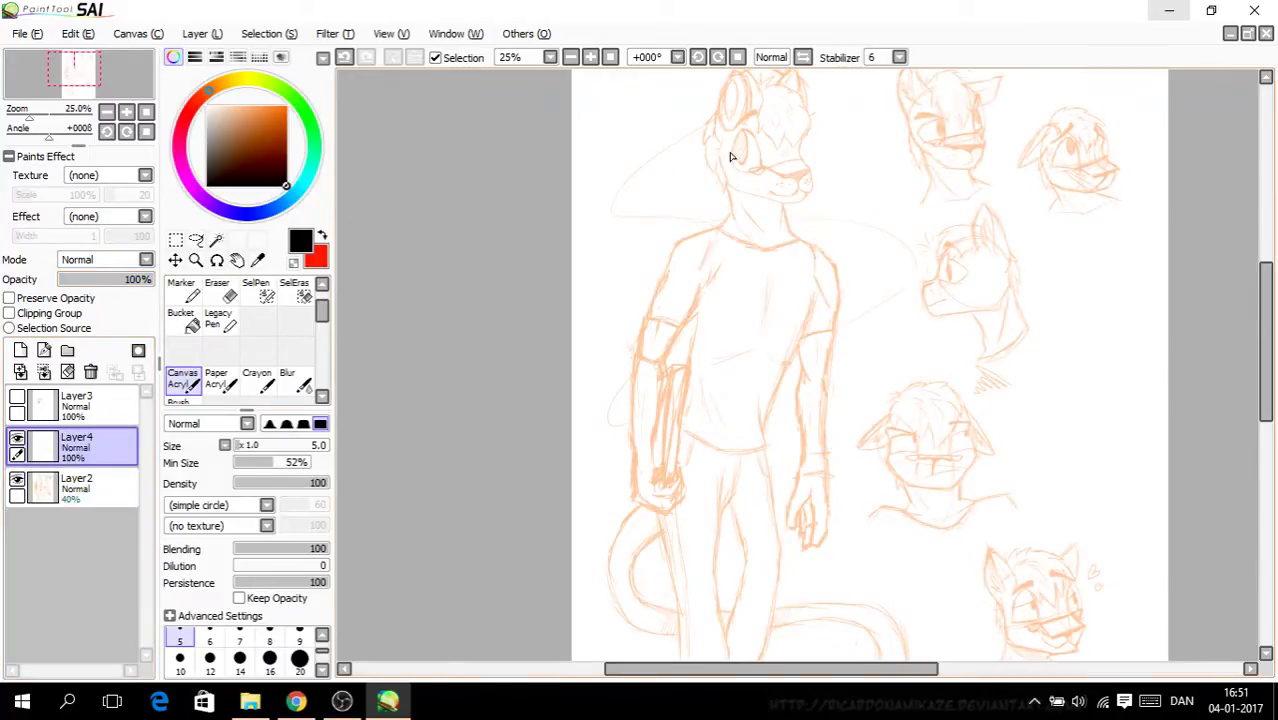
Step: Ink the two side curves of the full figure's eye in black on Layer4, following the faded sketch
scroll(751, 229, "up", 5)
left_click_drag(1266, 258, 1264, 208)
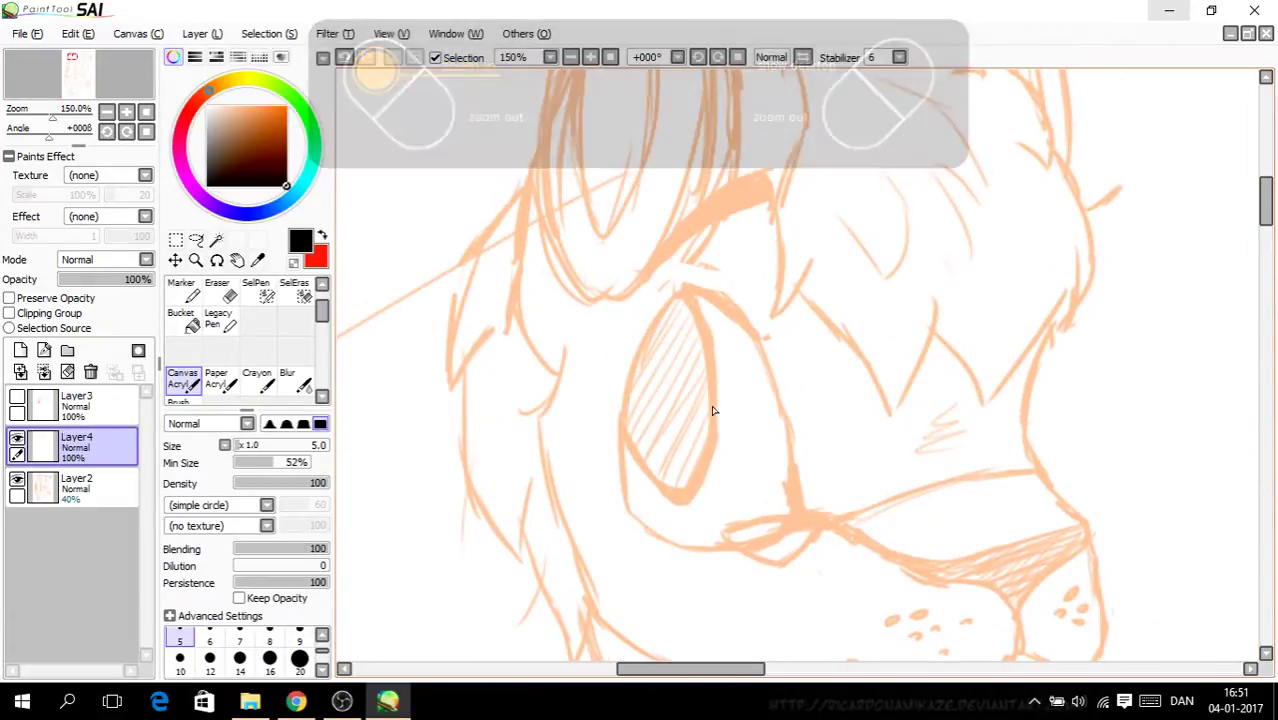
mouse_move(622, 483)
left_mouse_down()
mouse_move(660, 305)
mouse_move(698, 284)
mouse_move(725, 292)
left_mouse_up()
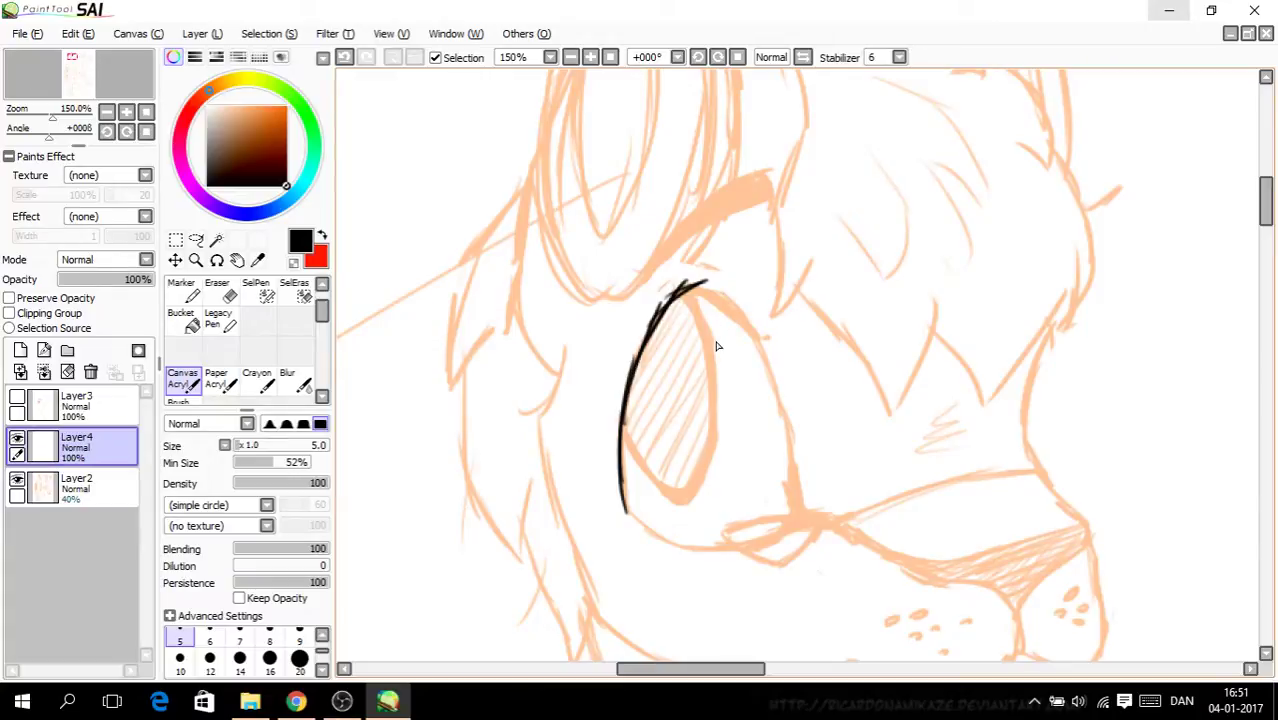
left_click(344, 57)
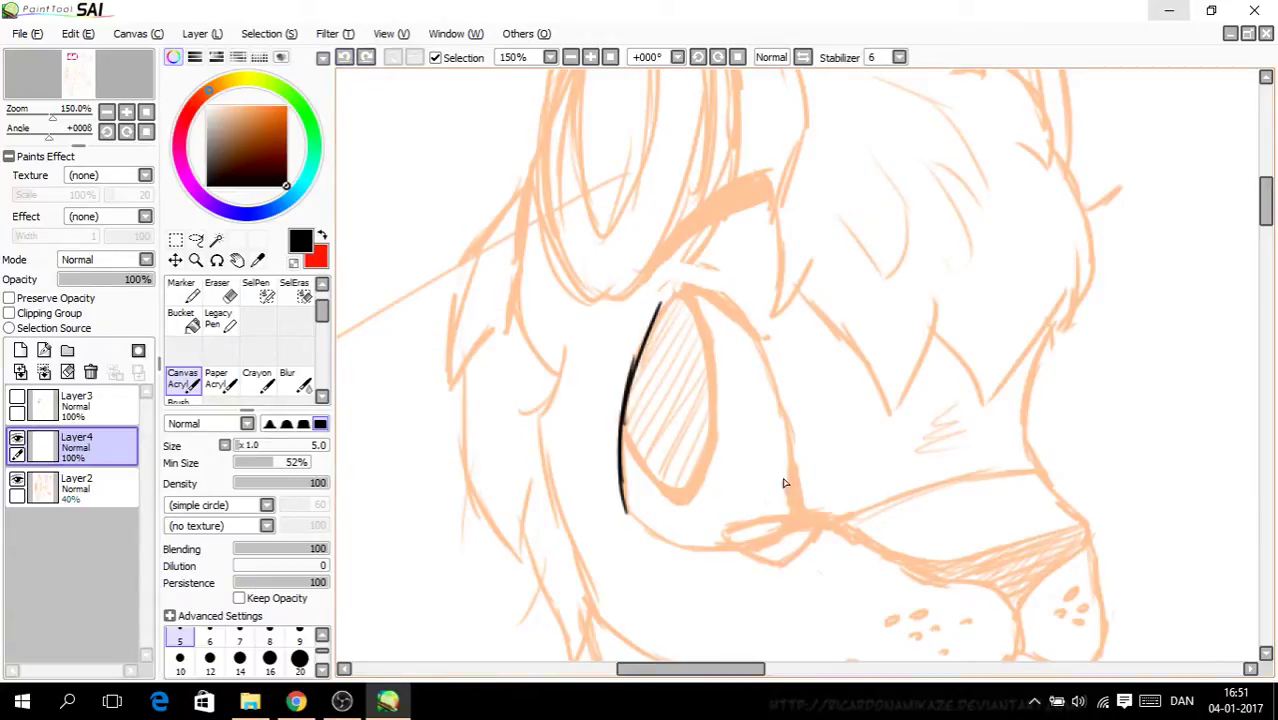
scroll(801, 514, "up", 1)
mouse_move(797, 534)
left_mouse_down()
mouse_move(787, 440)
mouse_move(795, 463)
mouse_move(750, 328)
mouse_move(781, 394)
mouse_move(782, 405)
mouse_move(736, 281)
mouse_move(655, 218)
left_mouse_up()
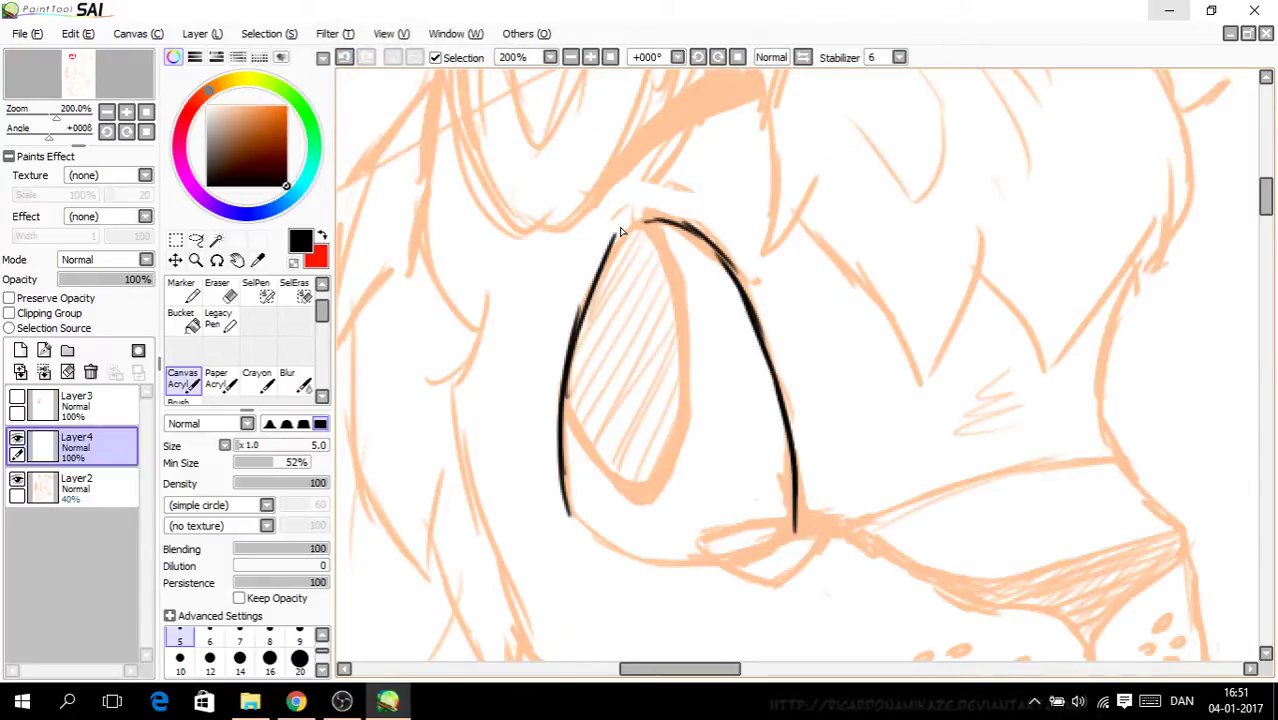
Step: Ink the top curve and lower-left edge of the eye outline in black over the sketch
left_click_drag(597, 264, 663, 221)
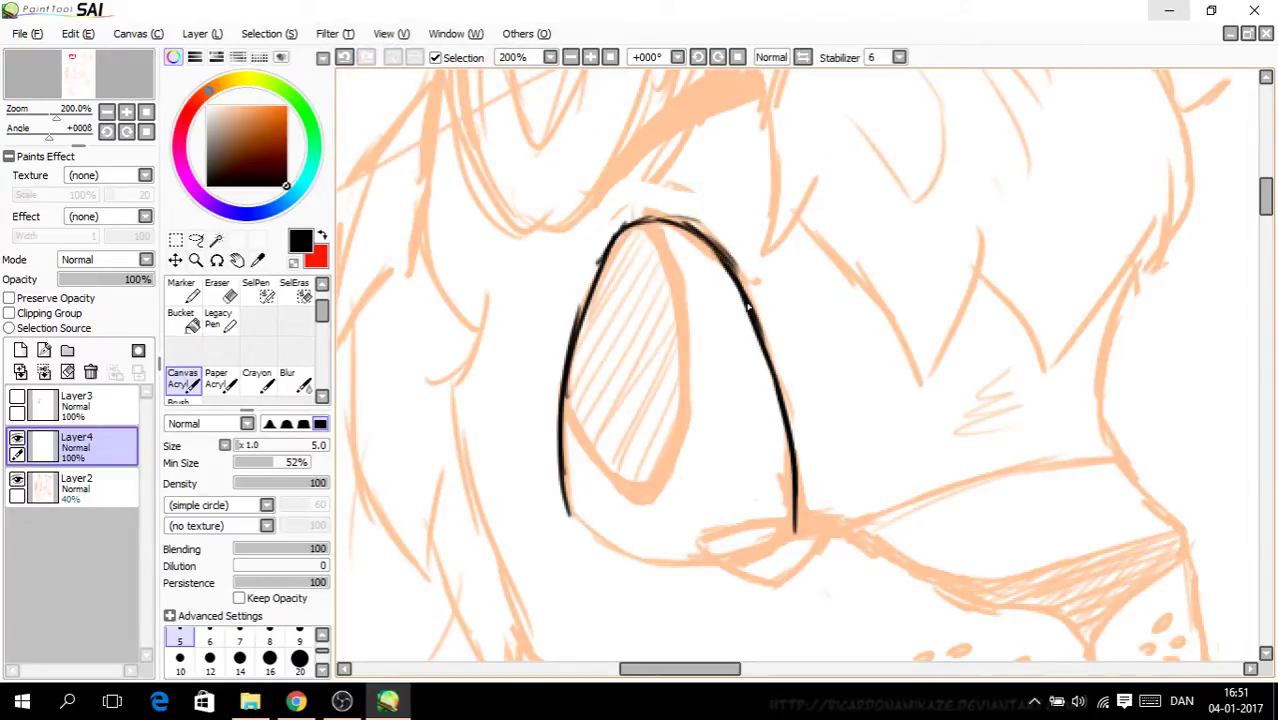
left_click_drag(1265, 208, 1265, 215)
mouse_move(557, 403)
left_mouse_down()
mouse_move(609, 449)
mouse_move(664, 469)
mouse_move(653, 464)
mouse_move(755, 455)
mouse_move(721, 474)
mouse_move(780, 448)
left_mouse_up()
left_click(343, 57)
left_click(343, 57)
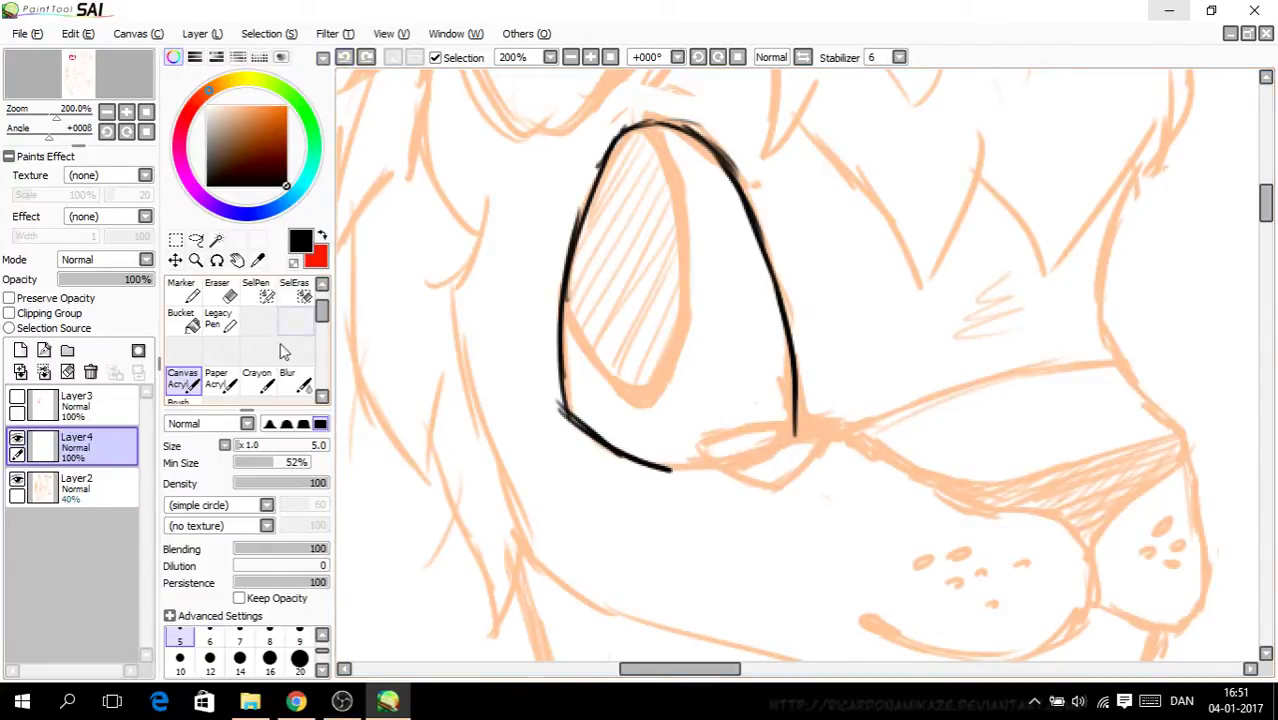
Step: Set the brush size to 3.5 and close the bottom of the eye outline at its inner corner
left_click(321, 636)
left_click(269, 640)
mouse_move(775, 451)
left_mouse_down()
mouse_move(679, 475)
mouse_move(773, 446)
left_mouse_up()
Step: Ink the lower edges of the hatched iris down to its pointed bottom inside the eye
key("ctrl+plus")
mouse_move(530, 278)
left_mouse_down()
mouse_move(596, 407)
mouse_move(640, 456)
mouse_move(570, 364)
mouse_move(589, 396)
mouse_move(676, 484)
left_mouse_up()
mouse_move(590, 398)
left_mouse_down()
mouse_move(695, 502)
mouse_move(758, 390)
left_mouse_up()
left_click_drag(739, 474, 773, 286)
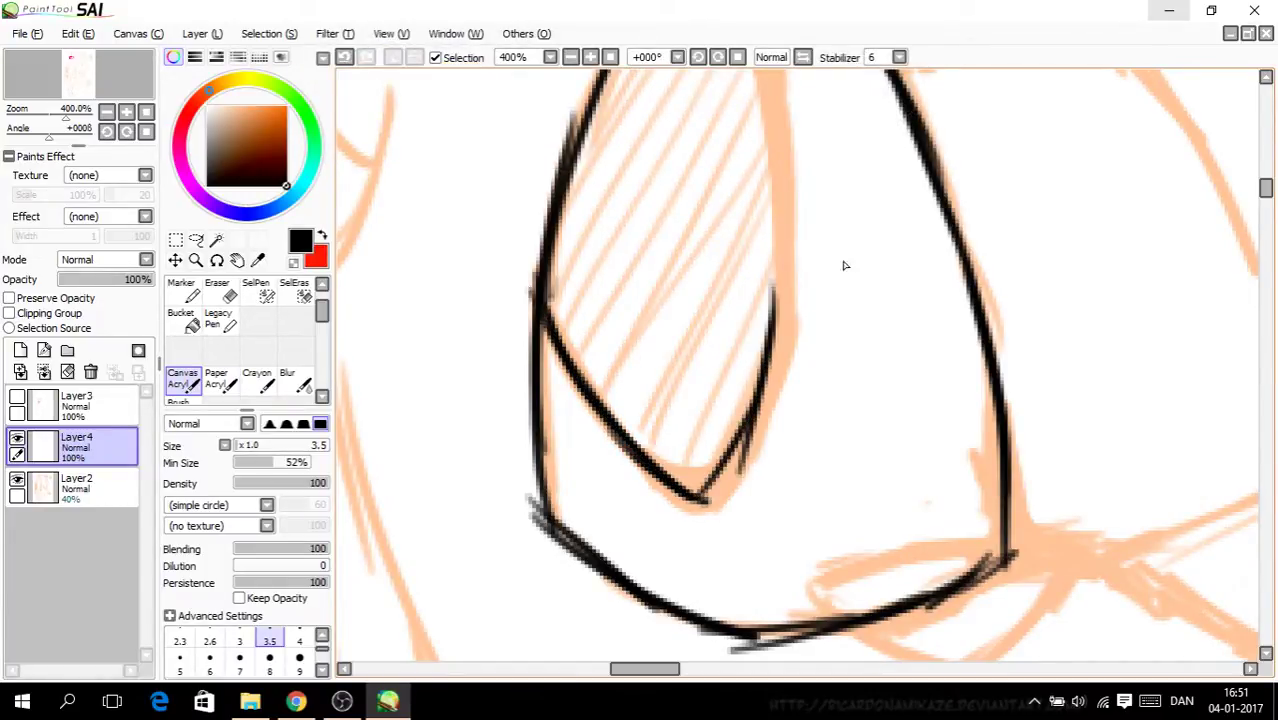
Step: Ink the iris's right edge from its lower tip up to the top of the eye outline
left_click(1266, 228)
left_click_drag(1264, 207, 1265, 178)
left_click_drag(702, 149, 764, 243)
key("Page_Down")
left_click_drag(767, 462, 757, 307)
left_click_drag(767, 396, 753, 254)
left_click_drag(766, 330, 724, 176)
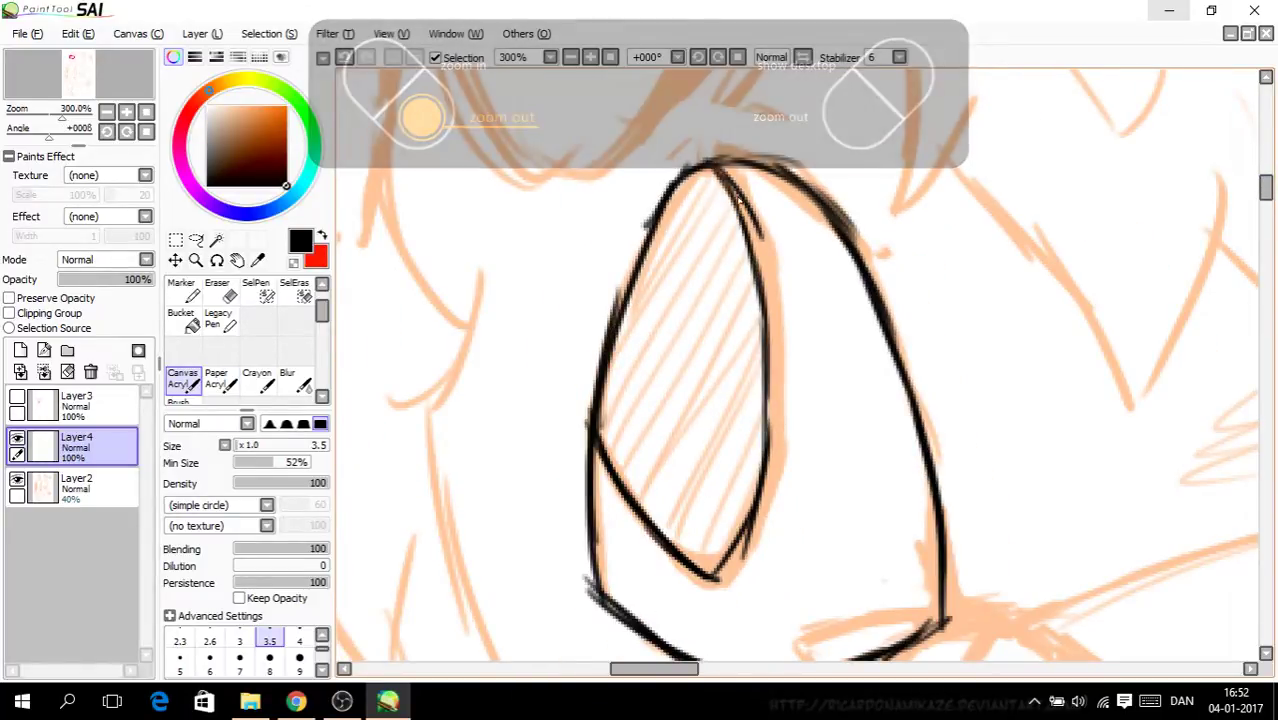
Step: Thicken the iris's right edge and bottom tip with repeated black strokes
left_click_drag(775, 368, 740, 198)
left_click_drag(772, 416, 756, 242)
left_click_drag(776, 452, 752, 266)
mouse_move(764, 320)
left_mouse_down()
mouse_move(736, 203)
mouse_move(751, 228)
mouse_move(714, 176)
left_mouse_up()
left_click_drag(772, 348, 756, 264)
left_click_drag(770, 424, 754, 294)
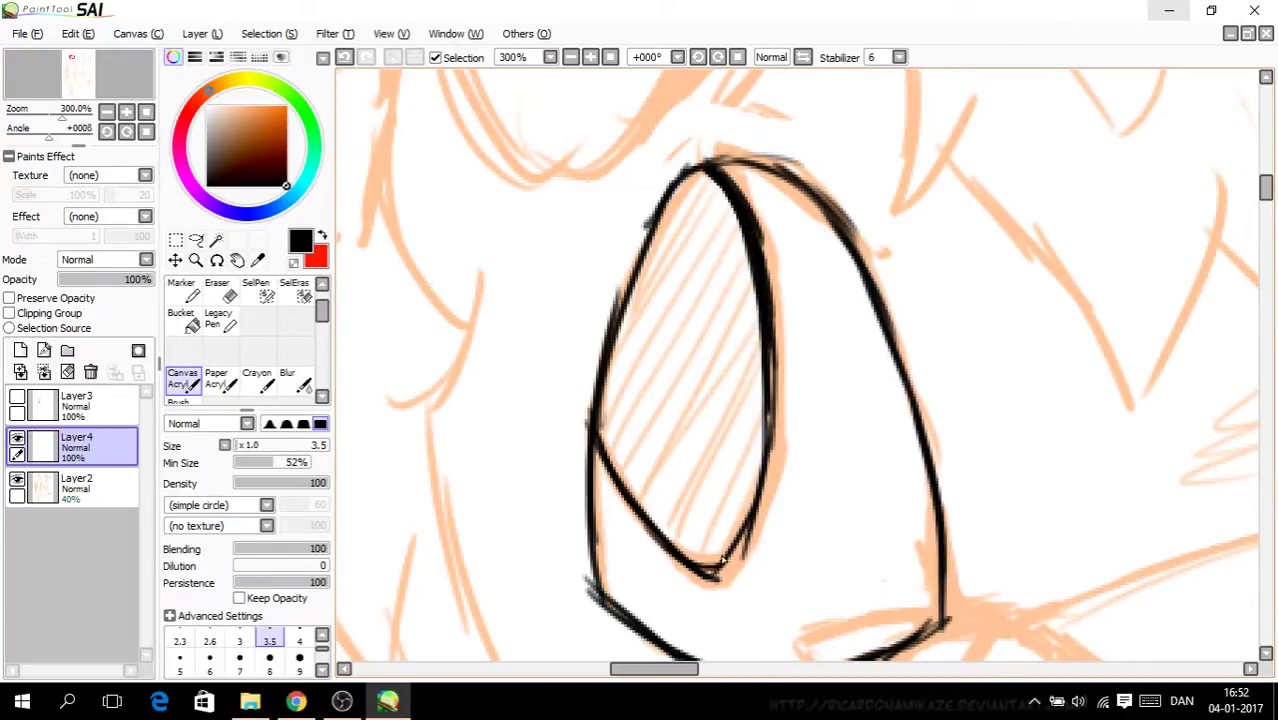
mouse_move(706, 577)
left_mouse_down()
mouse_move(756, 500)
mouse_move(768, 426)
mouse_move(736, 528)
left_mouse_up()
mouse_move(746, 532)
left_mouse_down()
mouse_move(722, 572)
mouse_move(749, 508)
mouse_move(716, 560)
mouse_move(692, 570)
mouse_move(746, 494)
mouse_move(770, 408)
mouse_move(772, 474)
mouse_move(720, 562)
left_mouse_up()
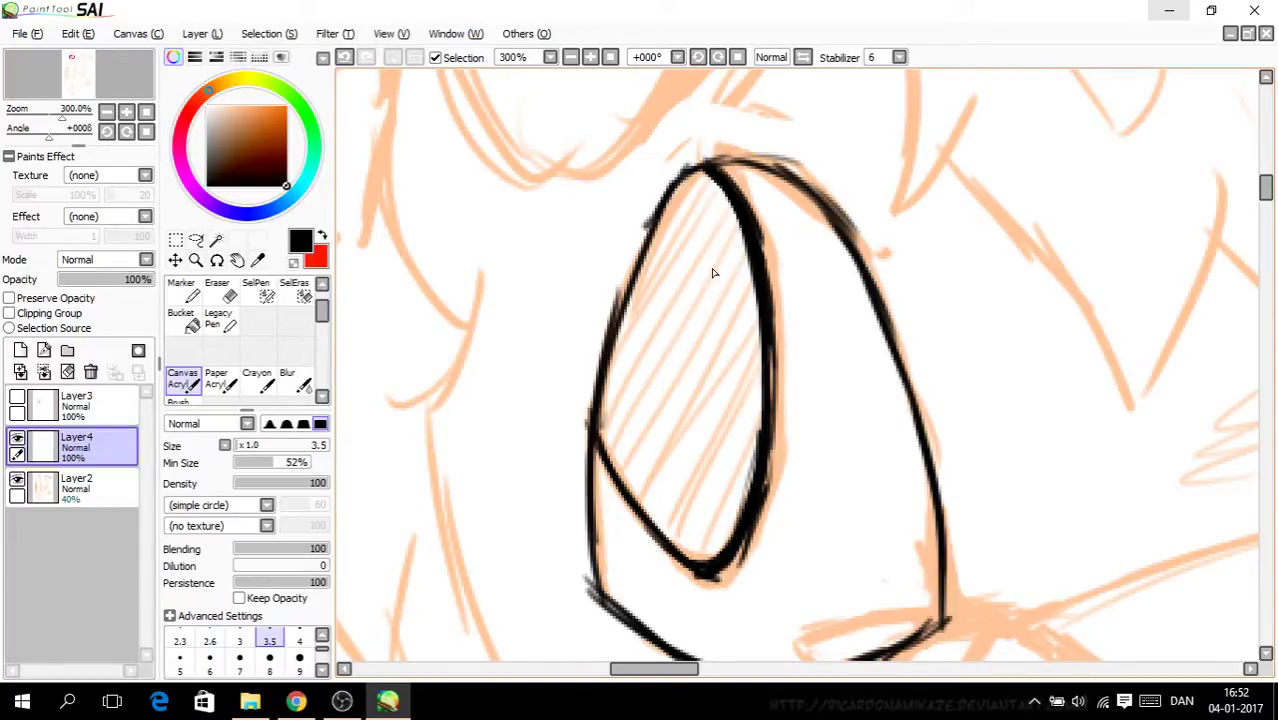
Step: Ink the curved eyebrow outline above the eye and fill it with dark hatching
key("ctrl+minus")
key("ctrl+minus")
key("ctrl+minus")
key("ctrl+plus")
key("ctrl+plus")
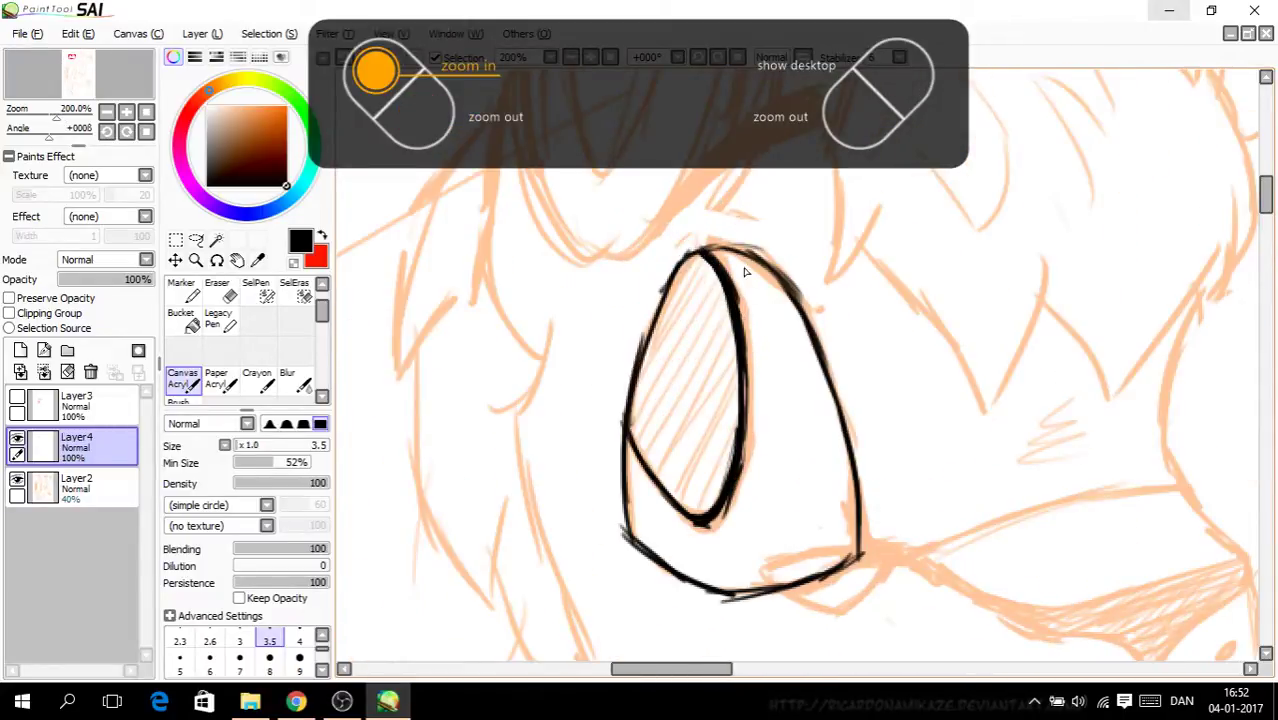
key("ctrl+plus")
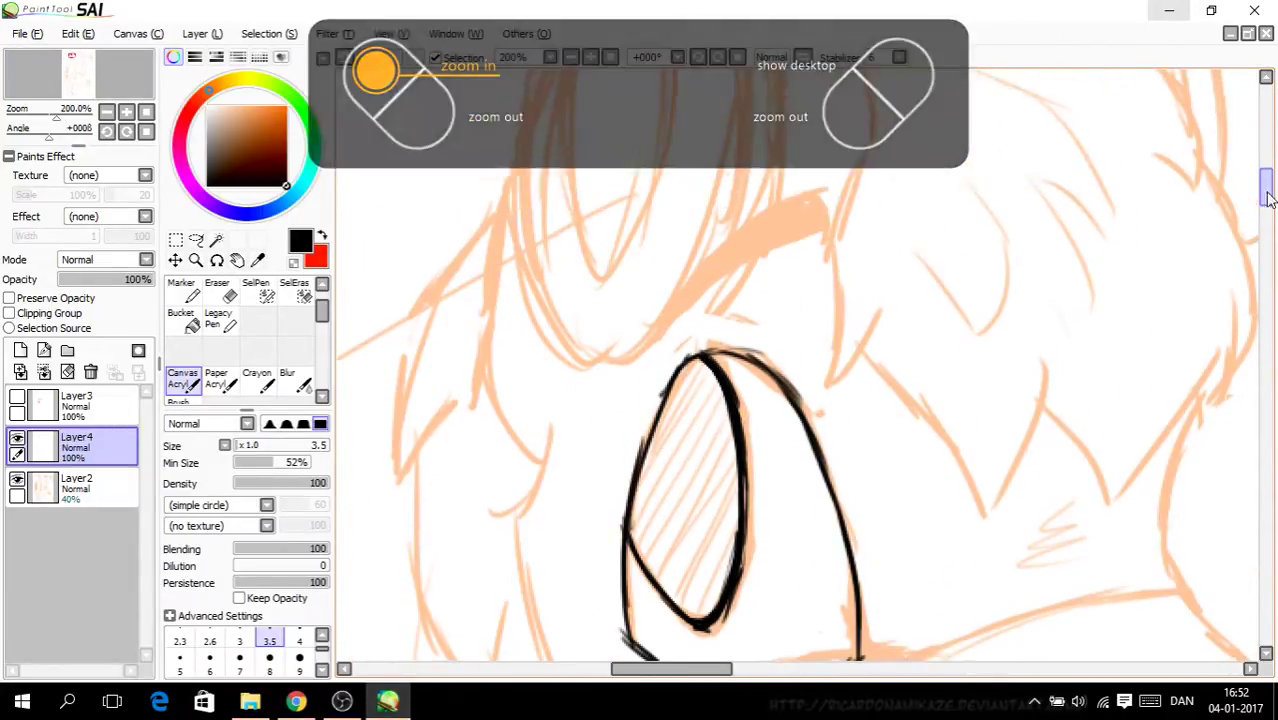
mouse_move(640, 345)
left_mouse_down()
mouse_move(810, 163)
mouse_move(884, 141)
mouse_move(896, 196)
left_mouse_up()
mouse_move(636, 354)
left_mouse_down()
mouse_move(845, 200)
mouse_move(898, 188)
left_mouse_up()
key("ctrl+plus")
mouse_move(704, 236)
left_mouse_down()
mouse_move(689, 296)
mouse_move(724, 279)
mouse_move(850, 152)
mouse_move(869, 177)
mouse_move(910, 143)
mouse_move(852, 174)
mouse_move(902, 148)
mouse_move(904, 168)
mouse_move(970, 133)
left_mouse_up()
Step: Try to ink the upper muzzle line running from the eye's inner corner to the nose bridge
key("minus")
key("minus")
key("minus")
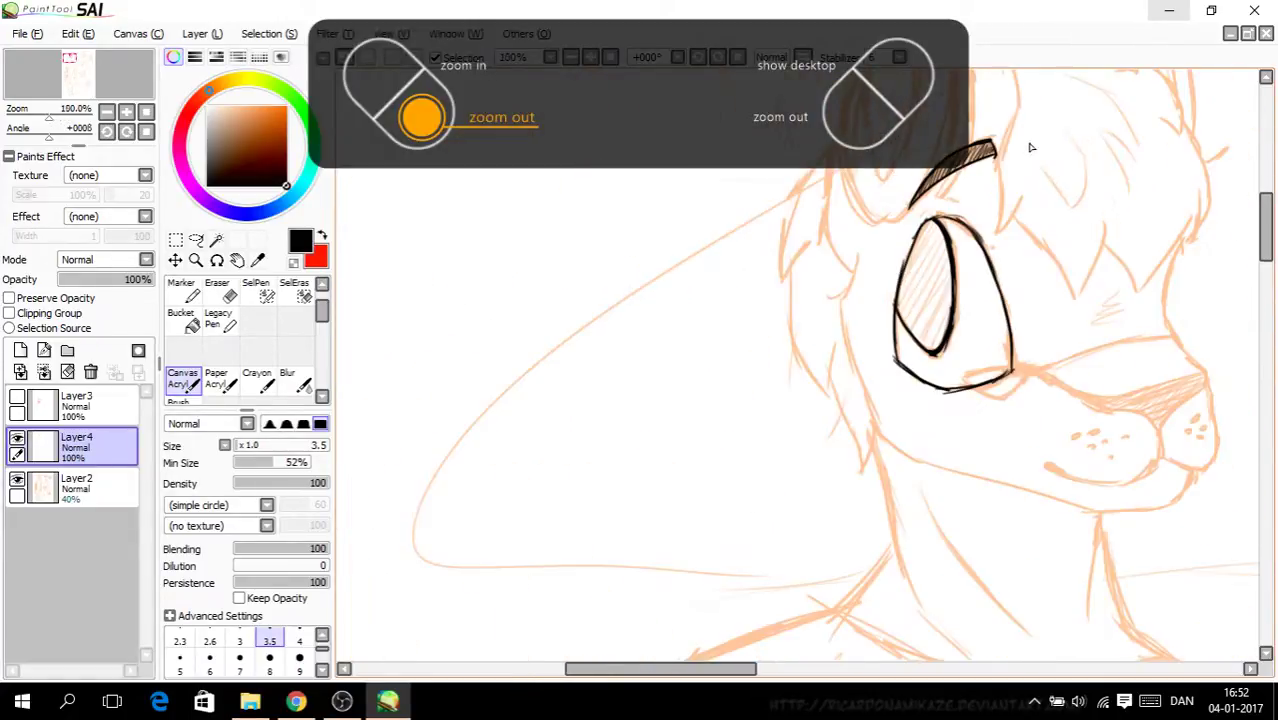
left_click_drag(739, 669, 793, 650)
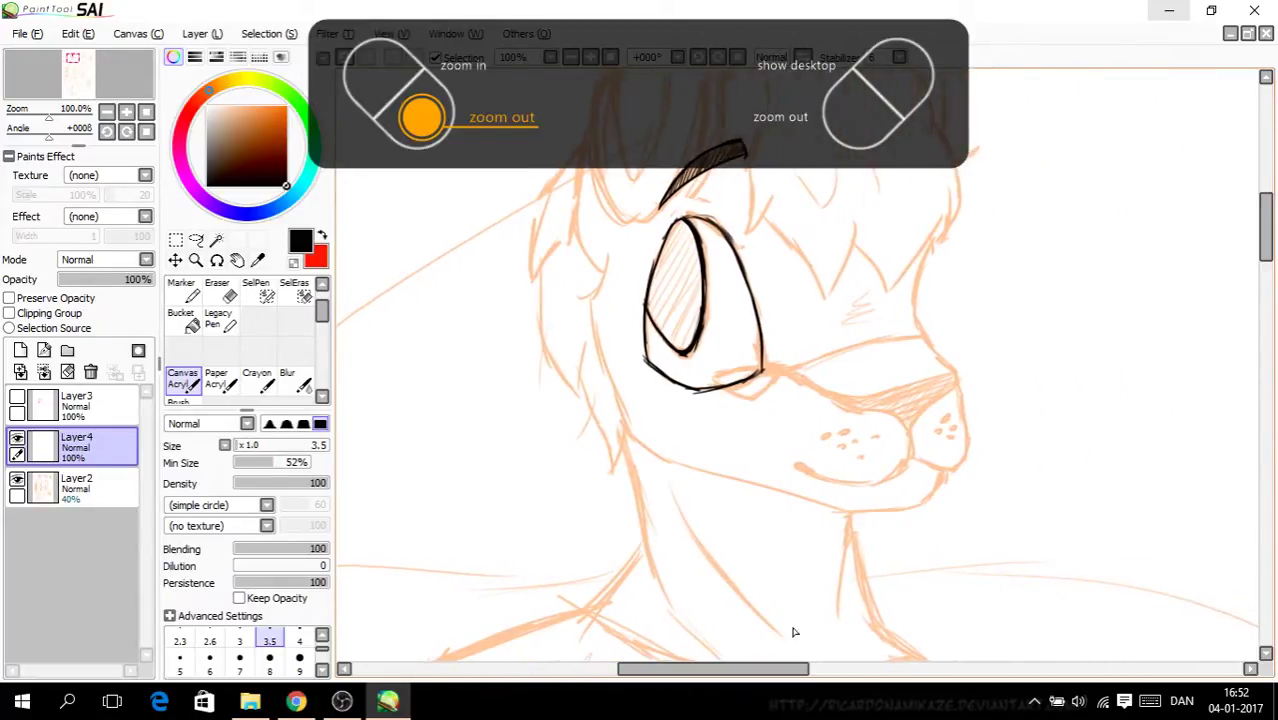
key("ctrl+plus")
key("ctrl+plus")
mouse_move(940, 352)
left_mouse_down()
mouse_move(793, 352)
mouse_move(892, 336)
mouse_move(655, 408)
left_mouse_up()
left_click(344, 57)
key("plus")
left_click_drag(509, 488, 1026, 356)
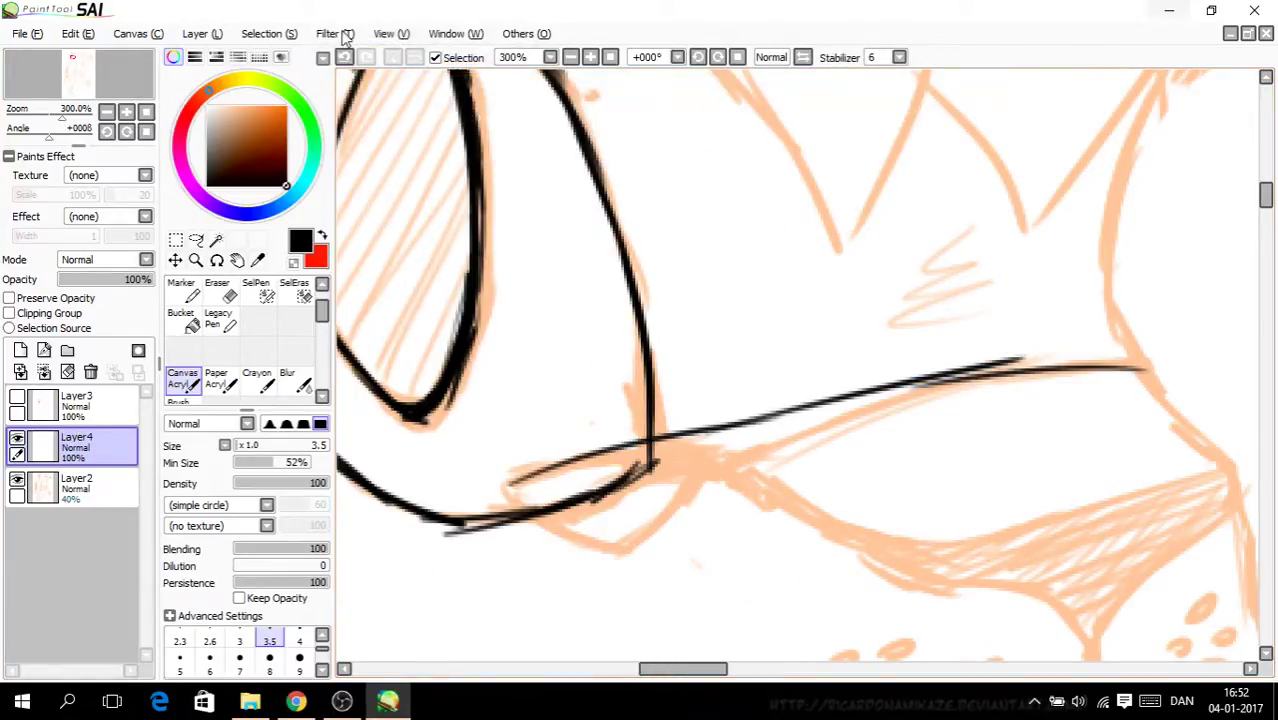
left_click(344, 57)
left_click(344, 57)
left_click(344, 57)
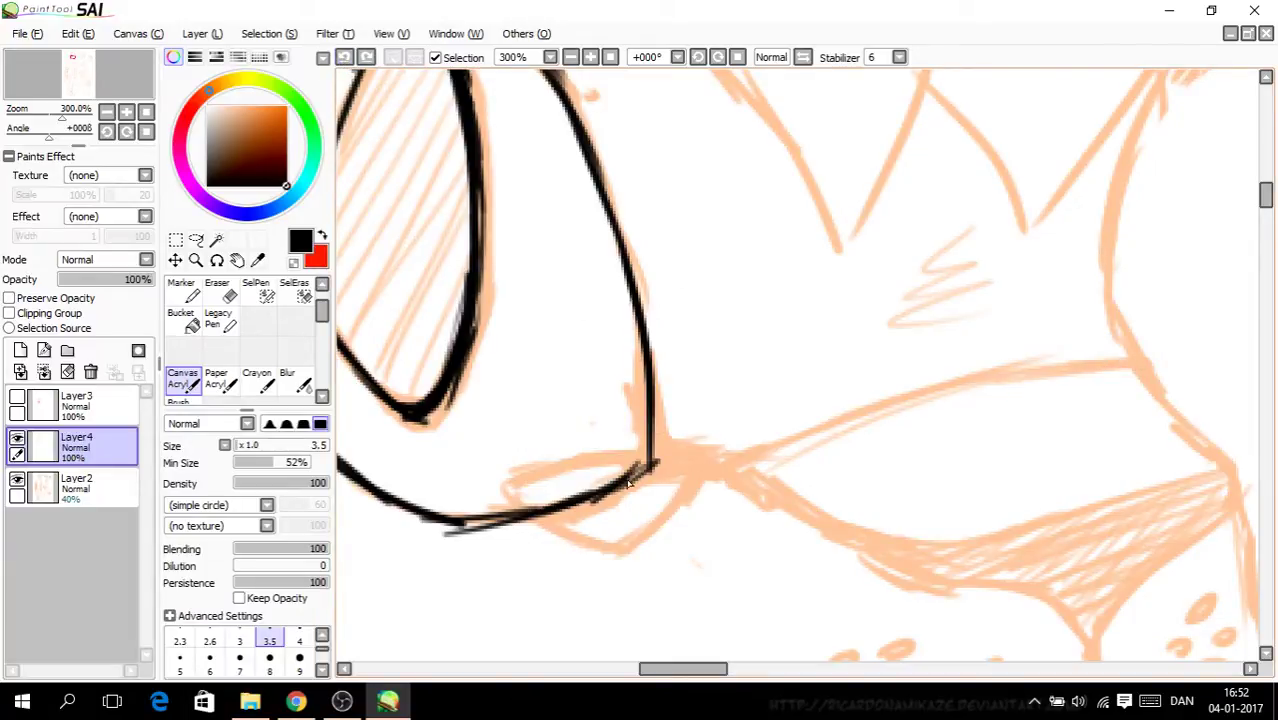
mouse_move(504, 488)
left_mouse_down()
mouse_move(894, 413)
mouse_move(900, 401)
mouse_move(837, 423)
mouse_move(1192, 378)
left_mouse_up()
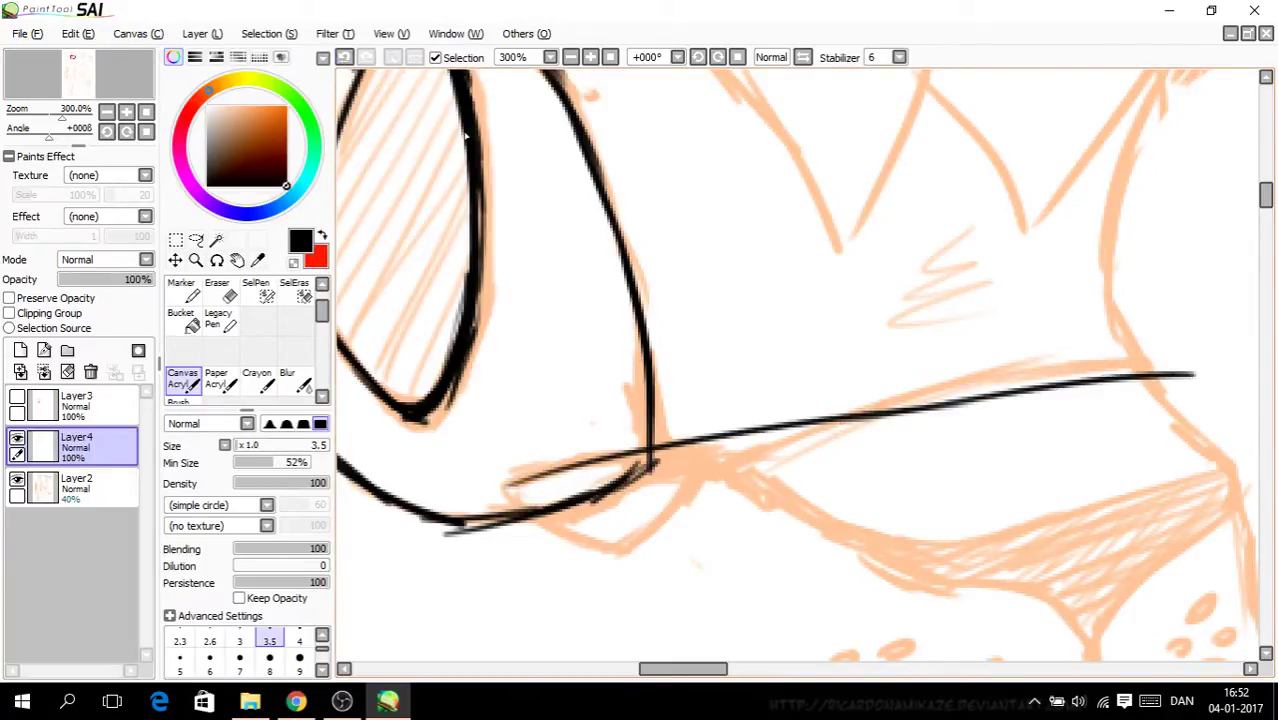
left_click(344, 57)
left_click(344, 57)
Step: Ink the upper muzzle line and the eye's inner-corner shape, thickening both with brush size 6
mouse_move(1096, 366)
left_mouse_down()
mouse_move(760, 398)
mouse_move(517, 466)
mouse_move(491, 488)
mouse_move(549, 562)
mouse_move(641, 587)
mouse_move(683, 530)
mouse_move(673, 569)
mouse_move(683, 564)
mouse_move(770, 414)
left_mouse_up()
scroll(533, 485, "up", 1)
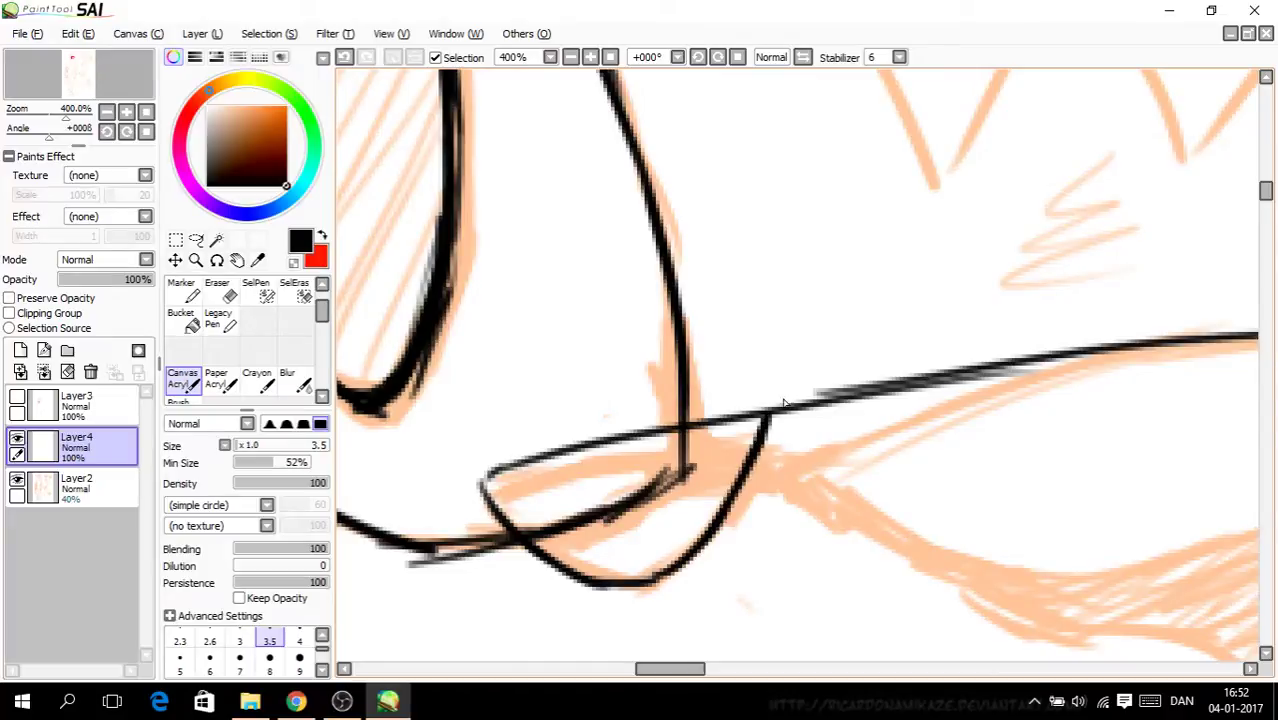
left_click(210, 660)
mouse_move(479, 487)
left_mouse_down()
mouse_move(705, 412)
mouse_move(905, 376)
left_mouse_up()
mouse_move(481, 489)
left_mouse_down()
mouse_move(606, 589)
mouse_move(704, 537)
mouse_move(765, 428)
left_mouse_up()
mouse_move(573, 532)
left_mouse_down()
mouse_move(685, 479)
mouse_move(686, 398)
left_mouse_up()
left_click_drag(776, 396, 996, 362)
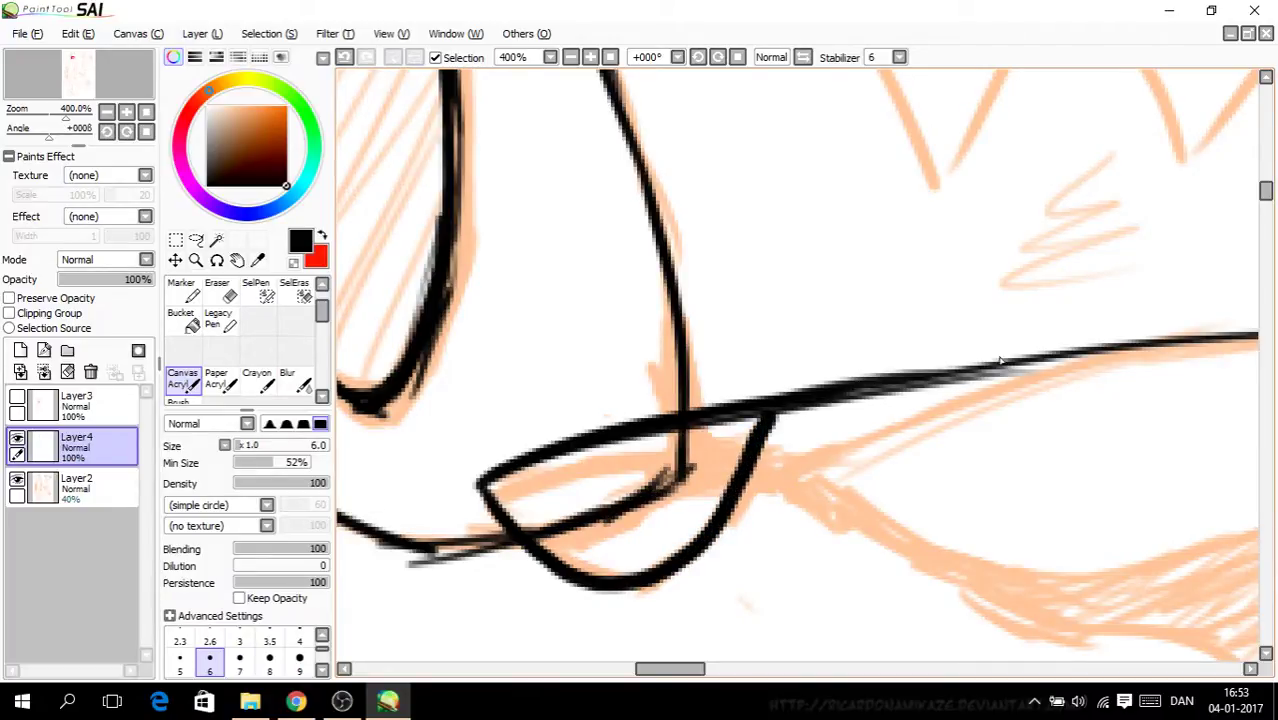
Step: Thicken the muzzle line up to the nose bridge and ink the bridge contour upward along the forehead
left_click_drag(684, 658, 717, 604)
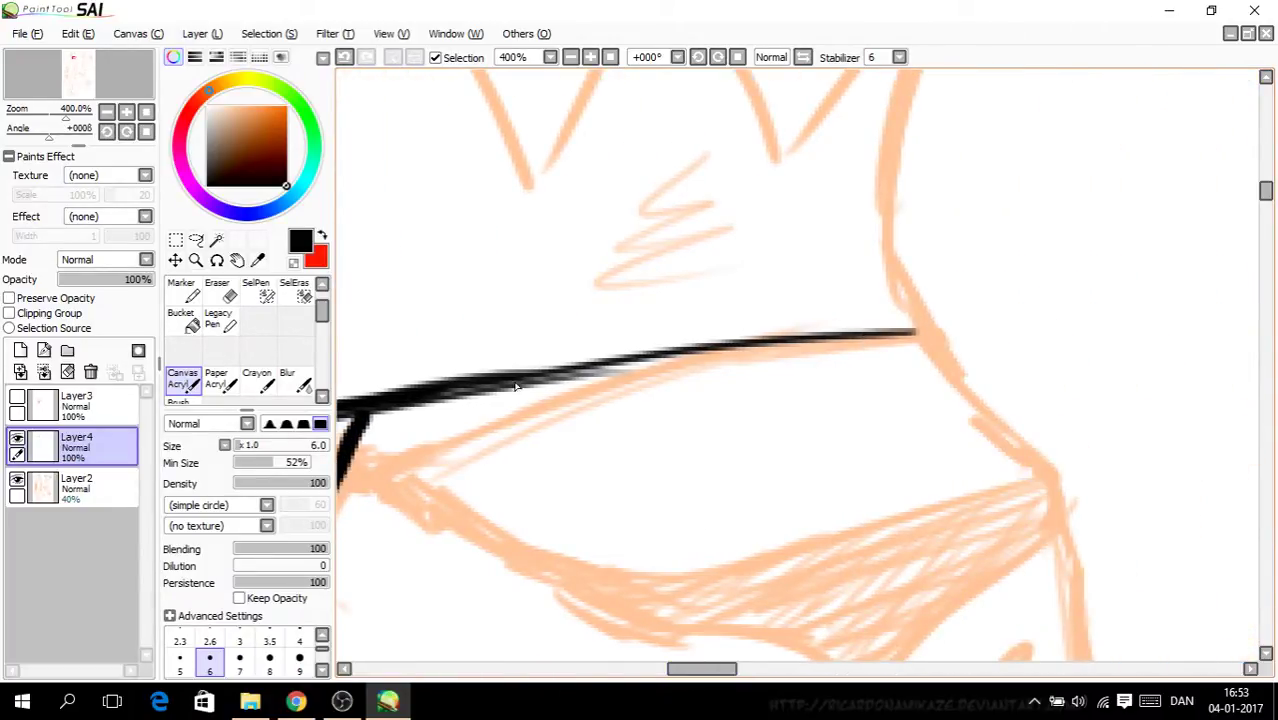
left_click_drag(518, 388, 865, 331)
mouse_move(778, 337)
left_mouse_down()
mouse_move(941, 320)
mouse_move(978, 400)
left_mouse_up()
mouse_move(905, 320)
left_mouse_down()
mouse_move(894, 256)
mouse_move(910, 122)
left_mouse_up()
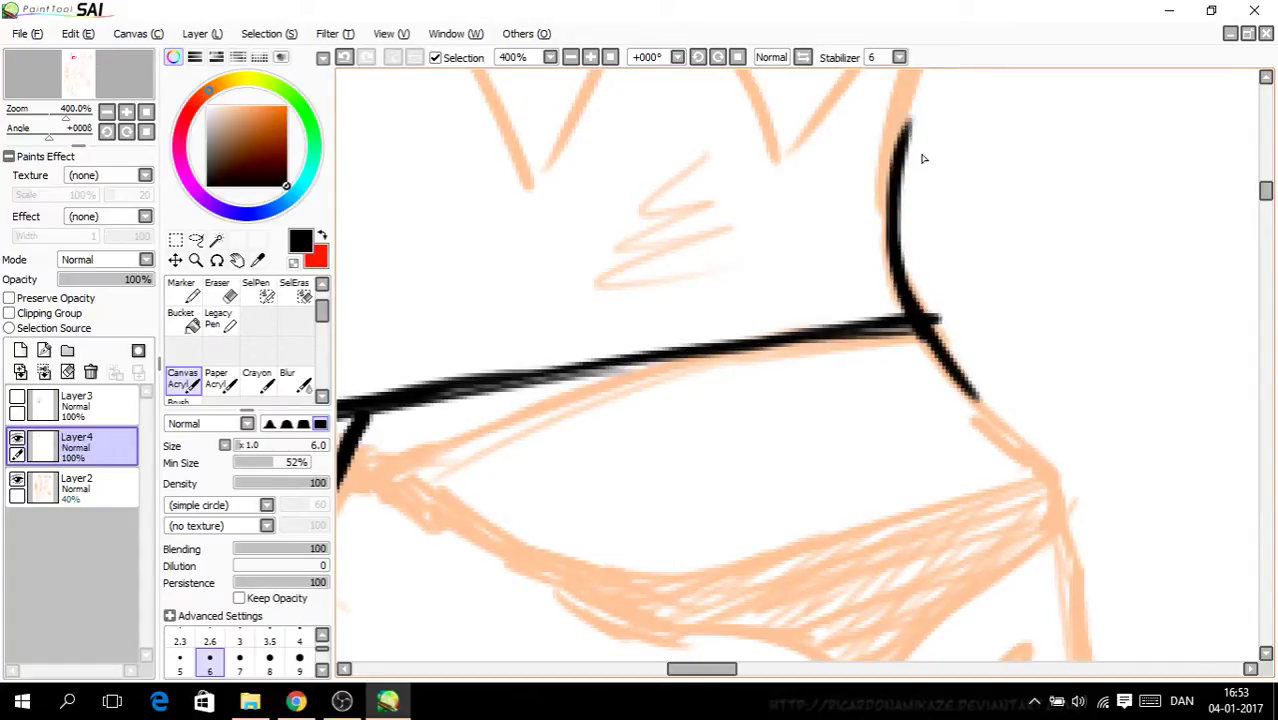
left_click_drag(1264, 195, 1264, 187)
left_click_drag(900, 350, 920, 205)
left_click_drag(908, 295, 926, 162)
Step: Ink the inner oval of the headphone ear cup and the left side of its outer rim
scroll(1190, 290, "down", 4)
left_click_drag(1265, 222, 1268, 193)
scroll(824, 338, "up", 1)
mouse_move(576, 212)
left_mouse_down()
mouse_move(558, 326)
mouse_move(570, 420)
mouse_move(594, 468)
mouse_move(655, 326)
left_mouse_up()
left_click_drag(594, 465, 653, 326)
left_click_drag(642, 380, 660, 250)
left_click_drag(660, 300, 640, 162)
mouse_move(662, 224)
left_mouse_down()
mouse_move(636, 142)
mouse_move(577, 234)
left_mouse_up()
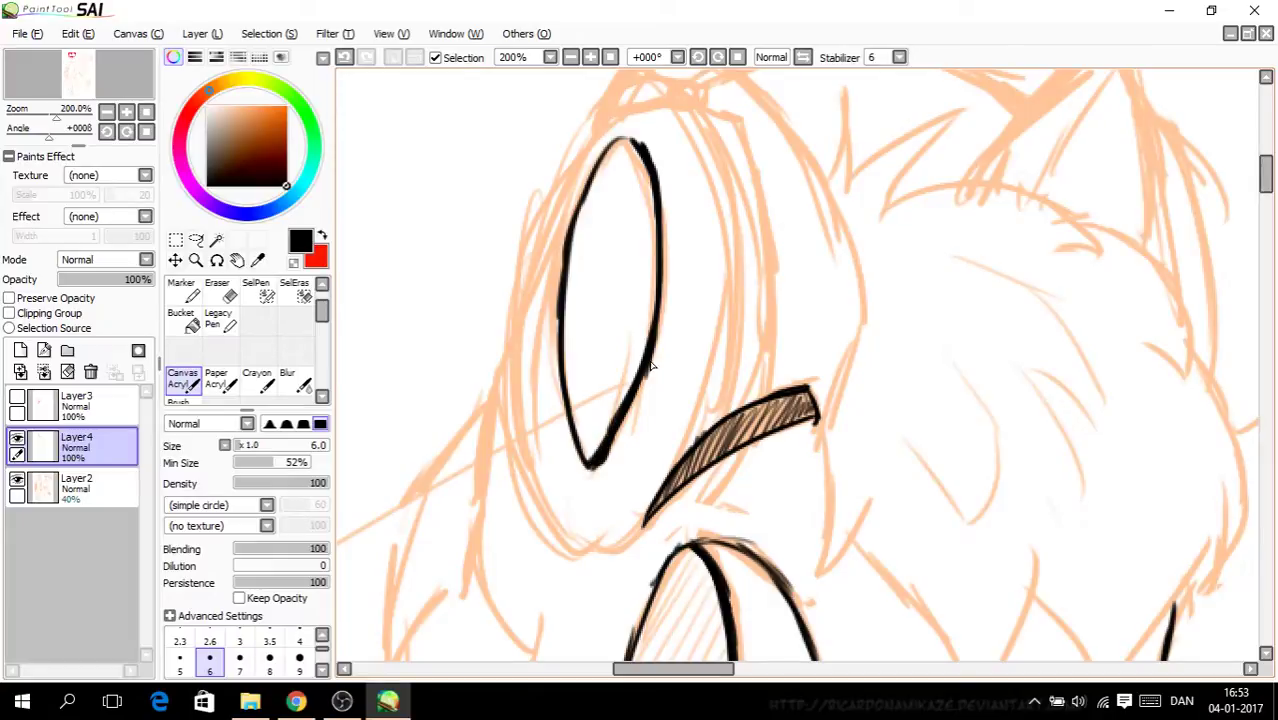
mouse_move(577, 173)
left_mouse_down()
mouse_move(528, 288)
mouse_move(516, 382)
mouse_move(515, 423)
mouse_move(563, 545)
left_mouse_up()
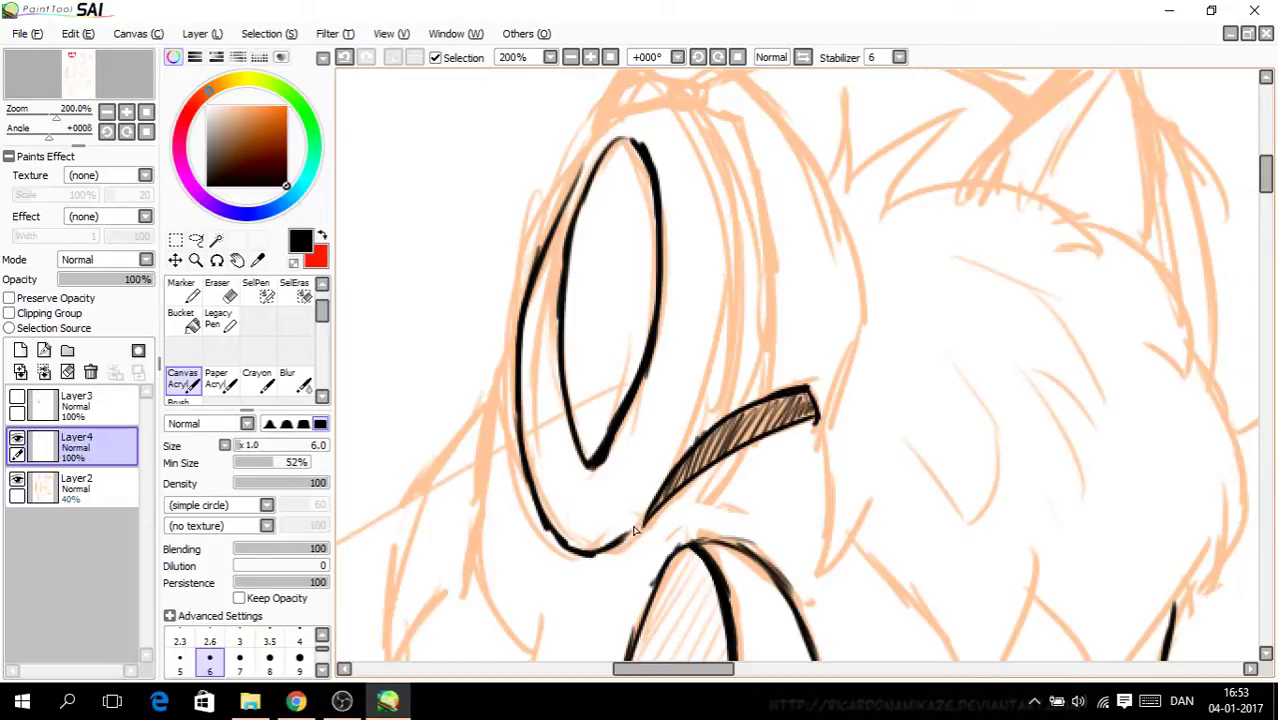
Step: Switch to YouTube in Chrome, skip the video advertisement, and return to the drawing in PaintTool SAI
left_click(296, 702)
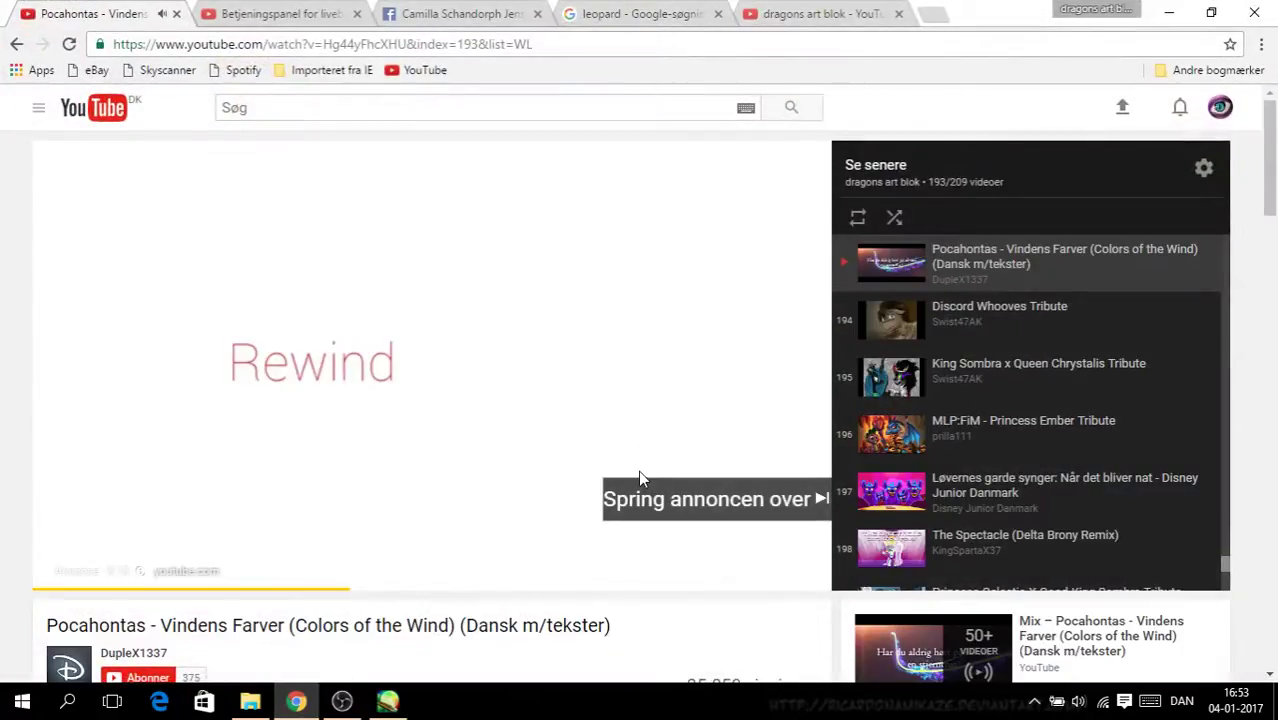
left_click(703, 497)
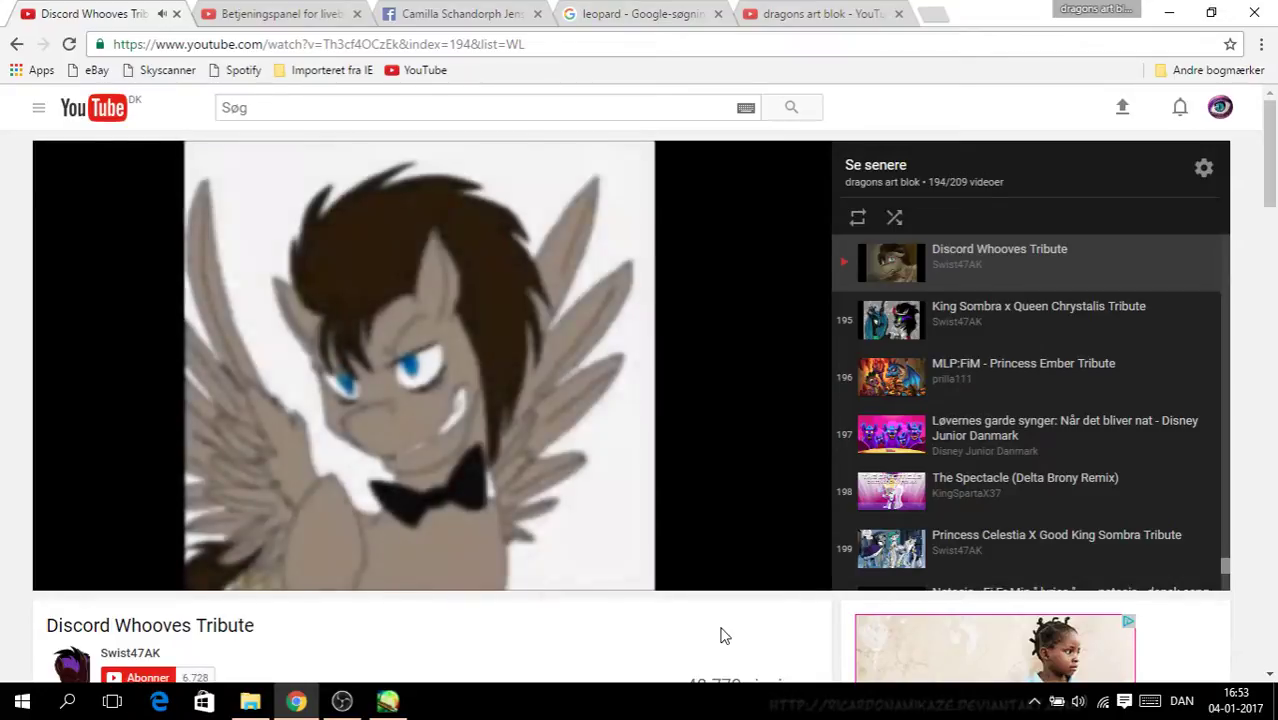
left_click(1173, 14)
Step: Complete the ear cup's outer rim and ink the back edge that gives the cup its thickness
mouse_move(680, 456)
left_mouse_down()
mouse_move(725, 350)
mouse_move(727, 212)
left_mouse_up()
mouse_move(540, 250)
left_mouse_down()
mouse_move(614, 136)
mouse_move(640, 112)
mouse_move(658, 115)
mouse_move(720, 212)
mouse_move(727, 290)
left_mouse_up()
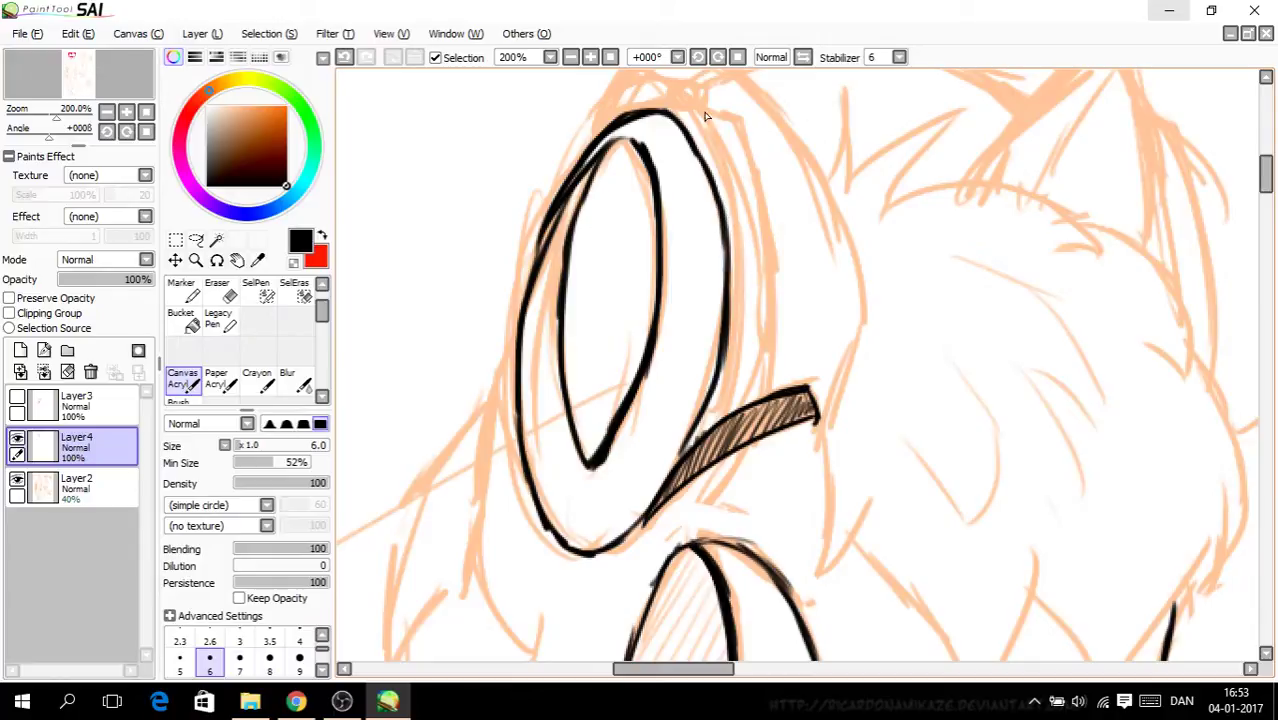
mouse_move(702, 118)
left_mouse_down()
mouse_move(723, 117)
mouse_move(747, 158)
mouse_move(766, 300)
left_mouse_up()
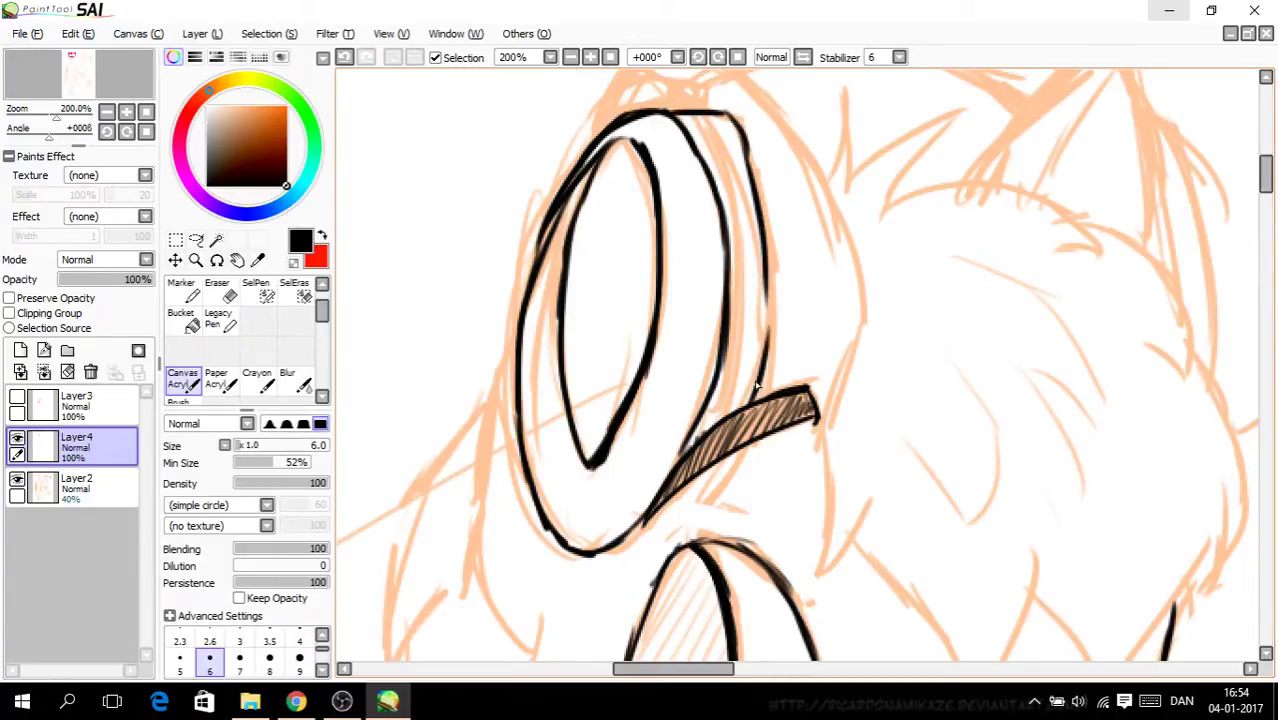
left_click_drag(757, 388, 779, 258)
Step: Try to ink the ear cup's bottom edge just below the eyebrow
mouse_move(711, 502)
left_mouse_down()
mouse_move(742, 446)
mouse_move(708, 502)
left_mouse_up()
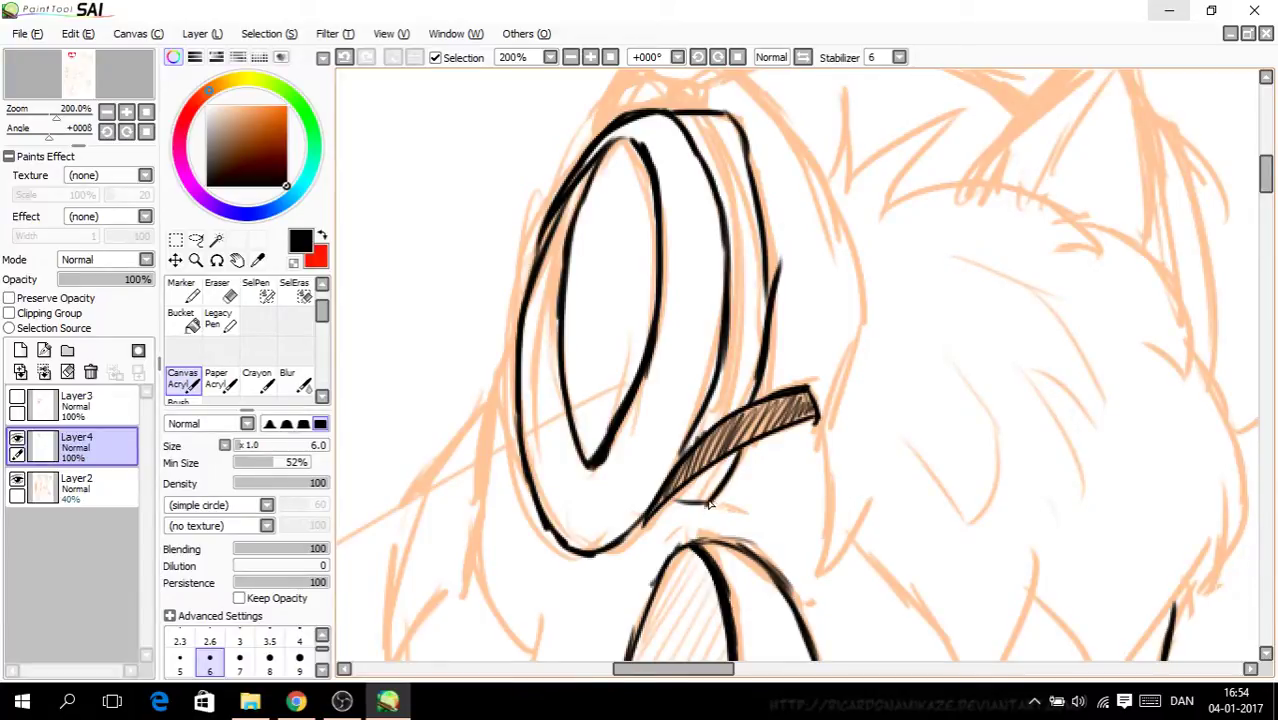
left_click(344, 57)
left_click(344, 57)
left_click(344, 57)
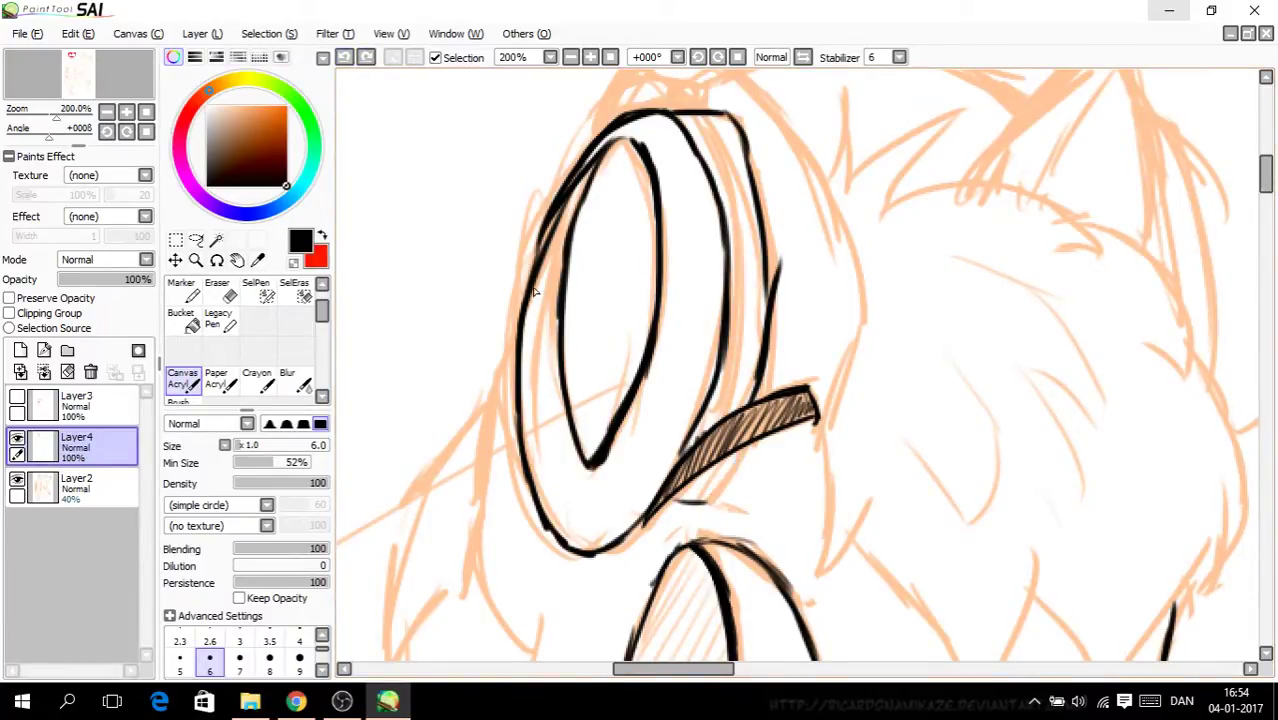
left_click(345, 62)
Step: Ink the ear cup's bottom edge and add a second contour line between its rim and back edge
mouse_move(637, 528)
left_mouse_down()
mouse_move(700, 509)
mouse_move(748, 437)
mouse_move(701, 508)
left_mouse_up()
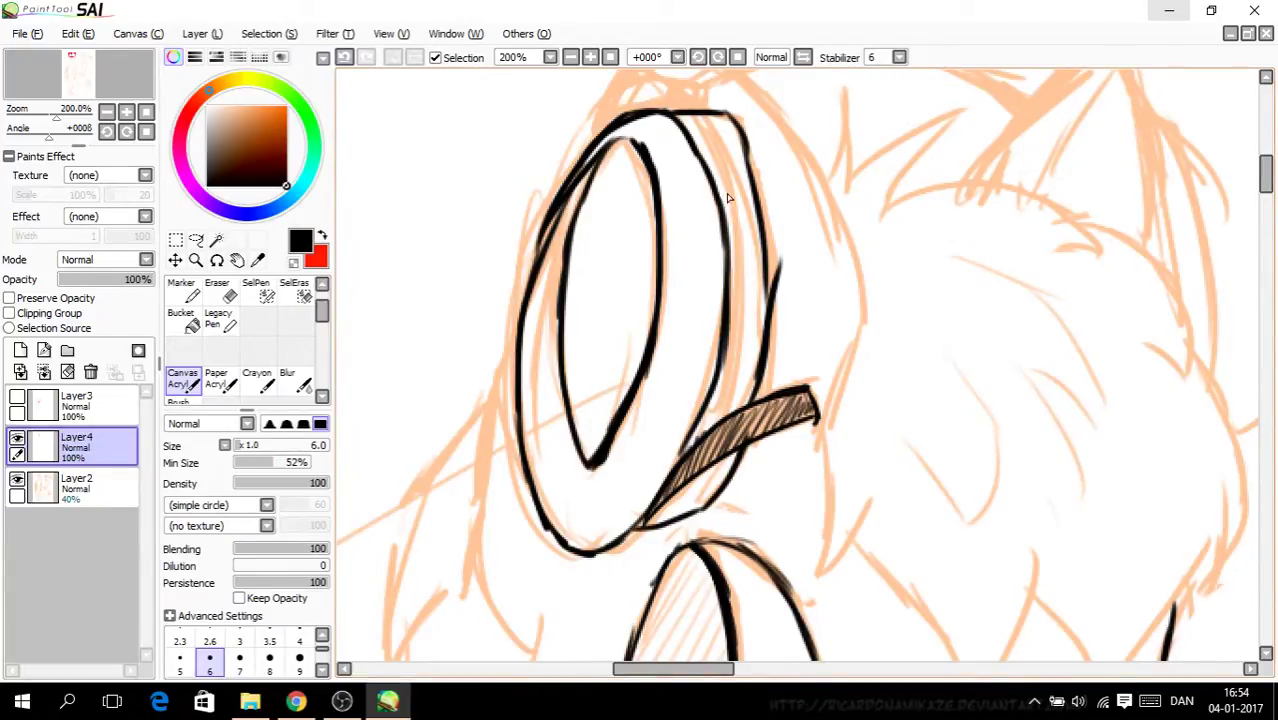
mouse_move(703, 118)
left_mouse_down()
mouse_move(742, 200)
mouse_move(745, 390)
left_mouse_up()
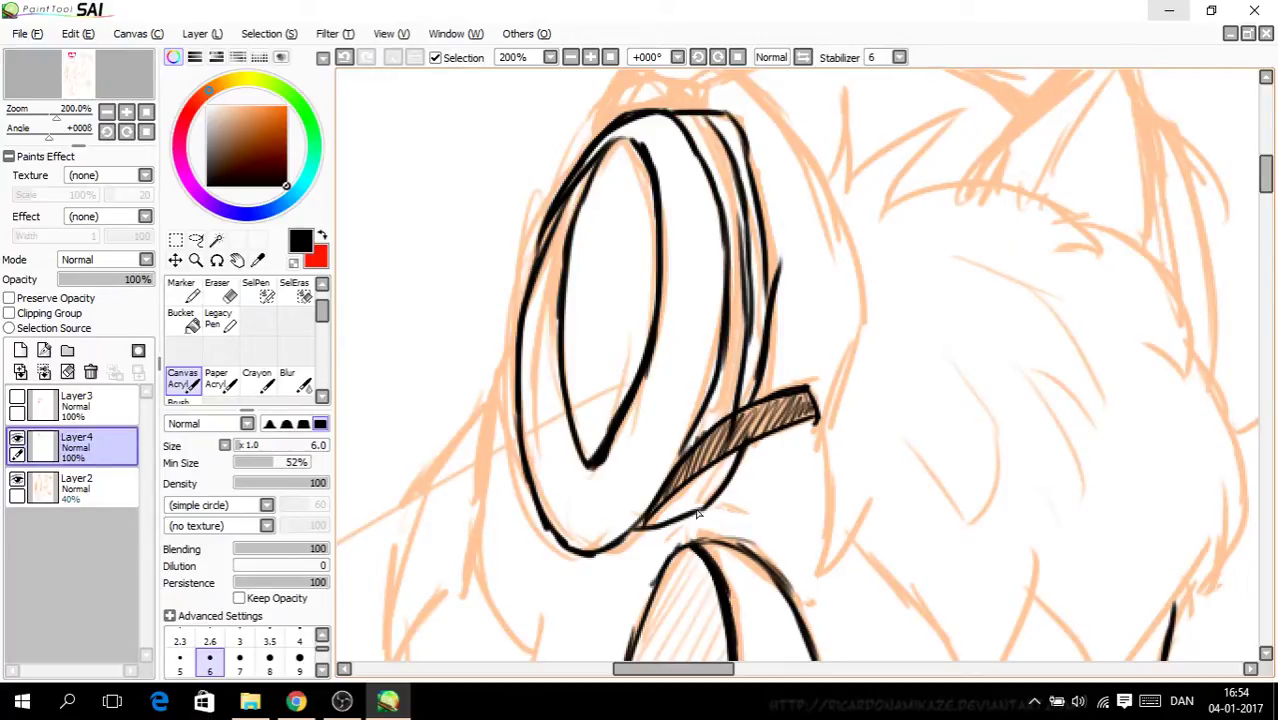
left_click_drag(680, 524, 722, 457)
Step: Select the ear cup's inner oval with the Lasso, move it slightly down within the rim, and deselect it
left_click(196, 240)
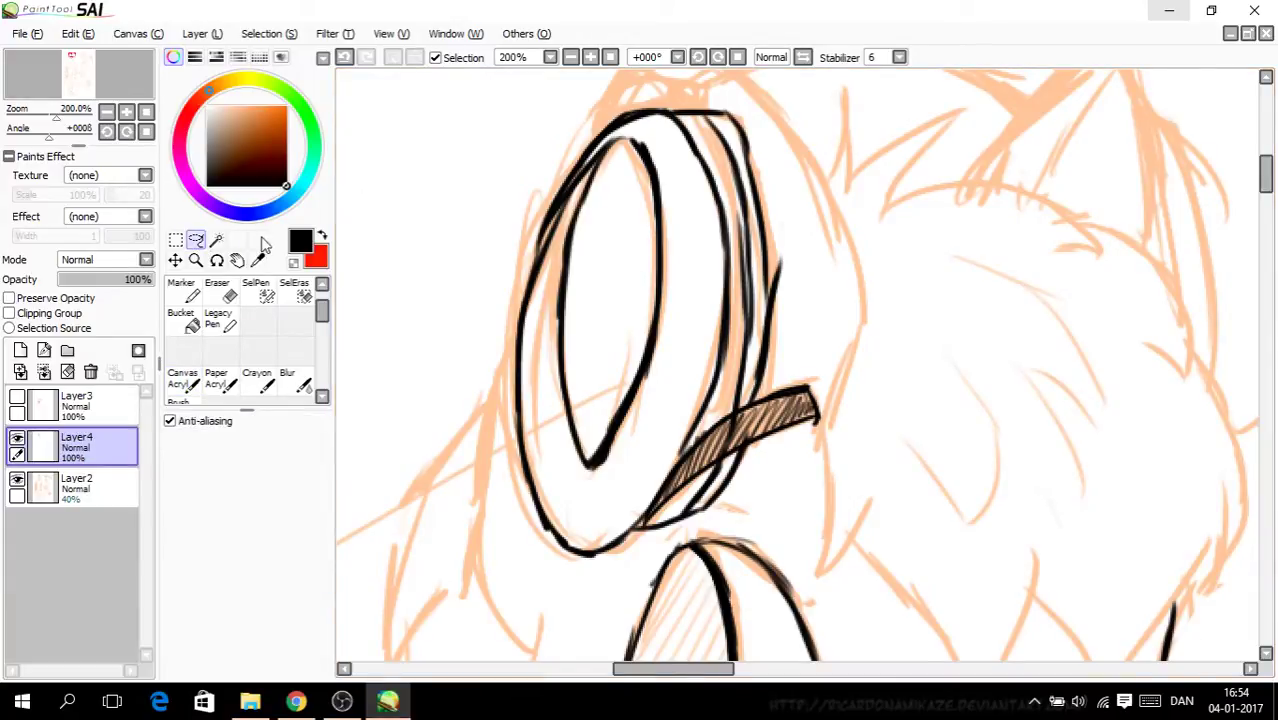
left_click_drag(646, 413, 677, 252)
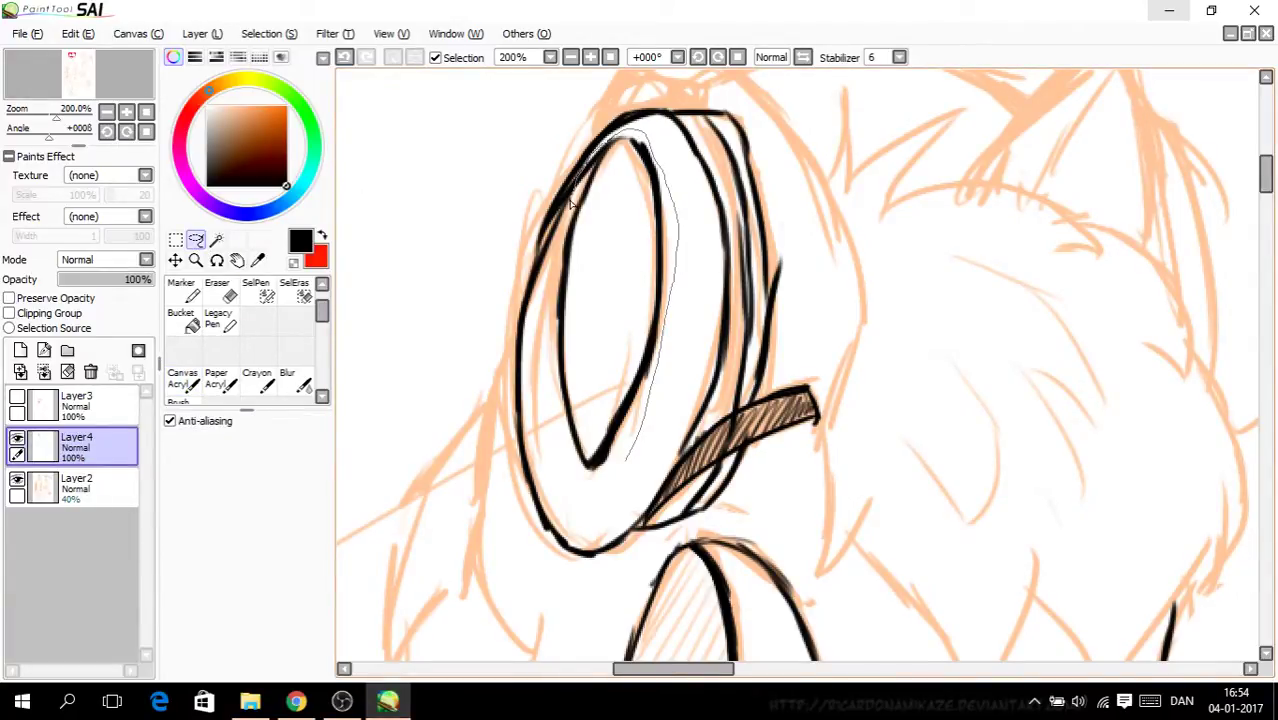
left_click_drag(624, 475, 626, 474)
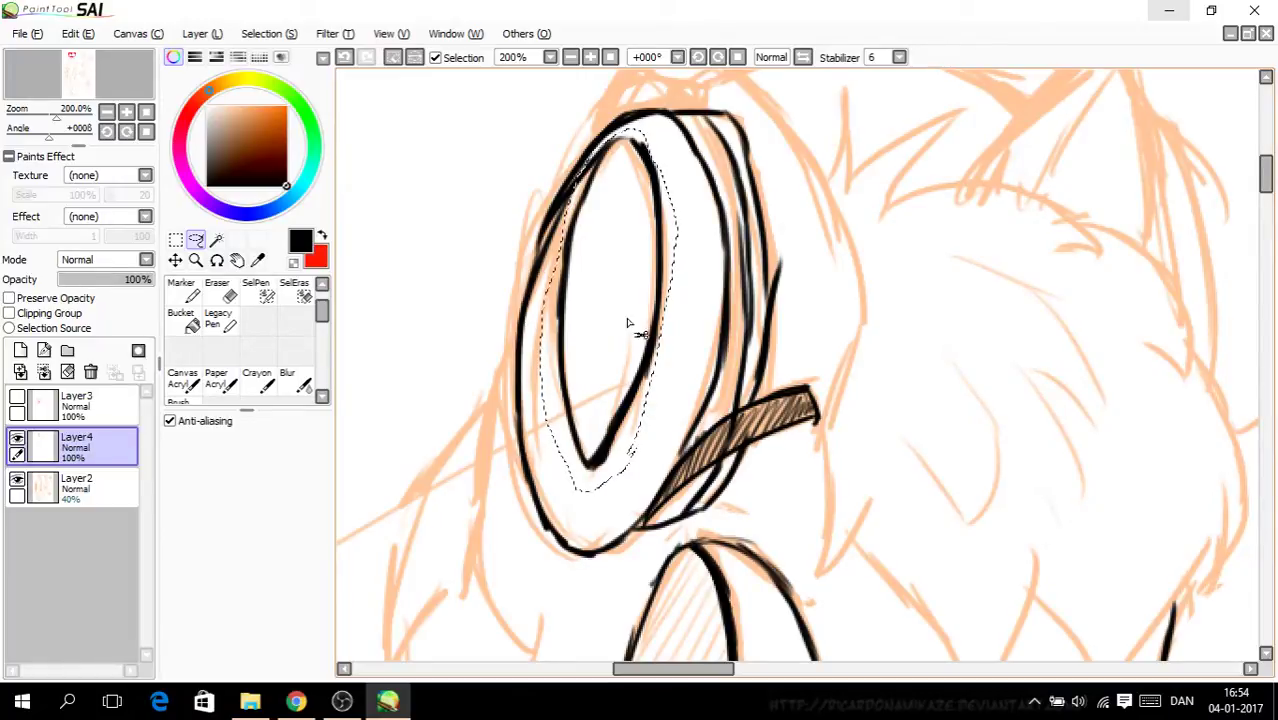
left_click_drag(608, 277, 617, 315)
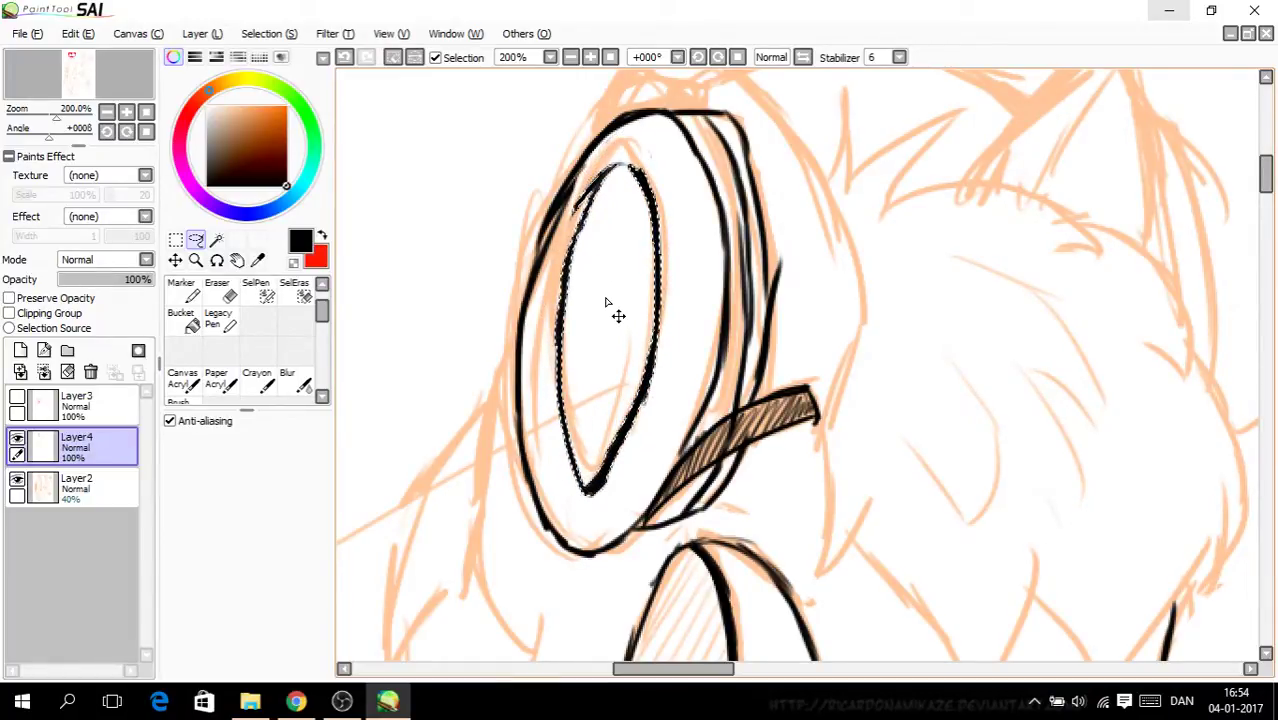
left_click(413, 58)
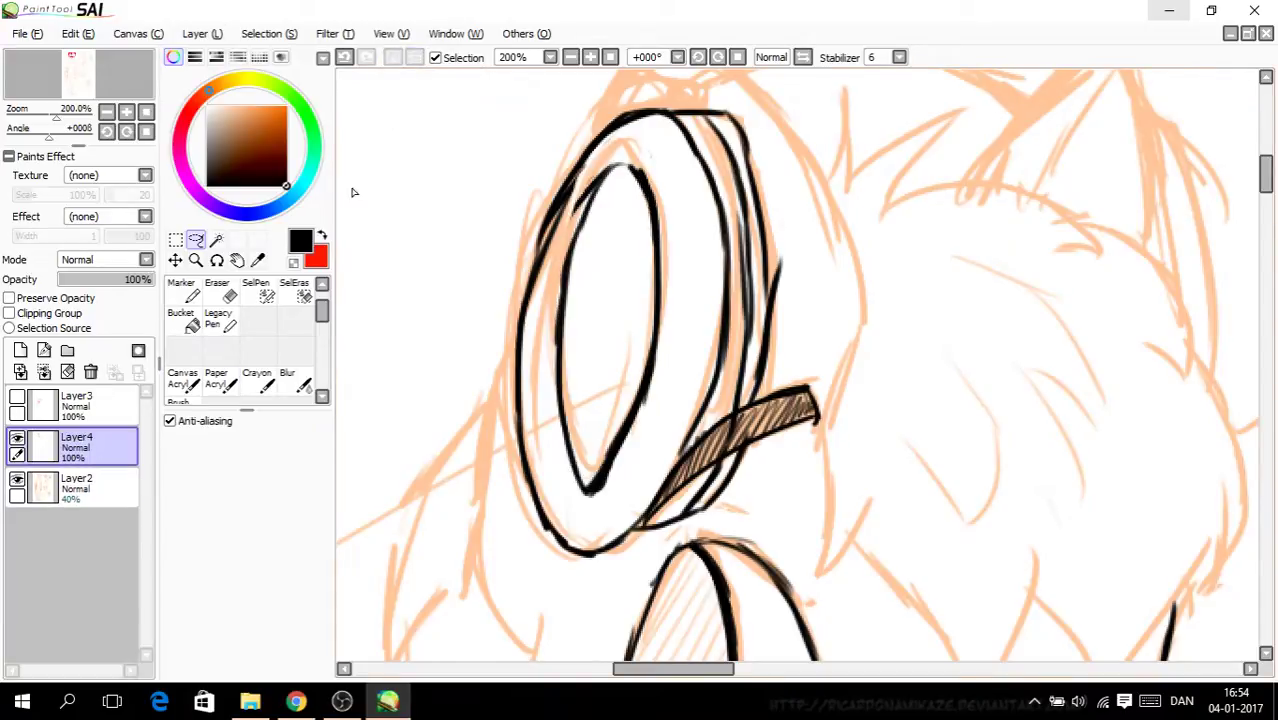
Step: Ink the bracket on top of the ear cup with the Canvas Acrylic brush, including its small round joint
left_click(183, 380)
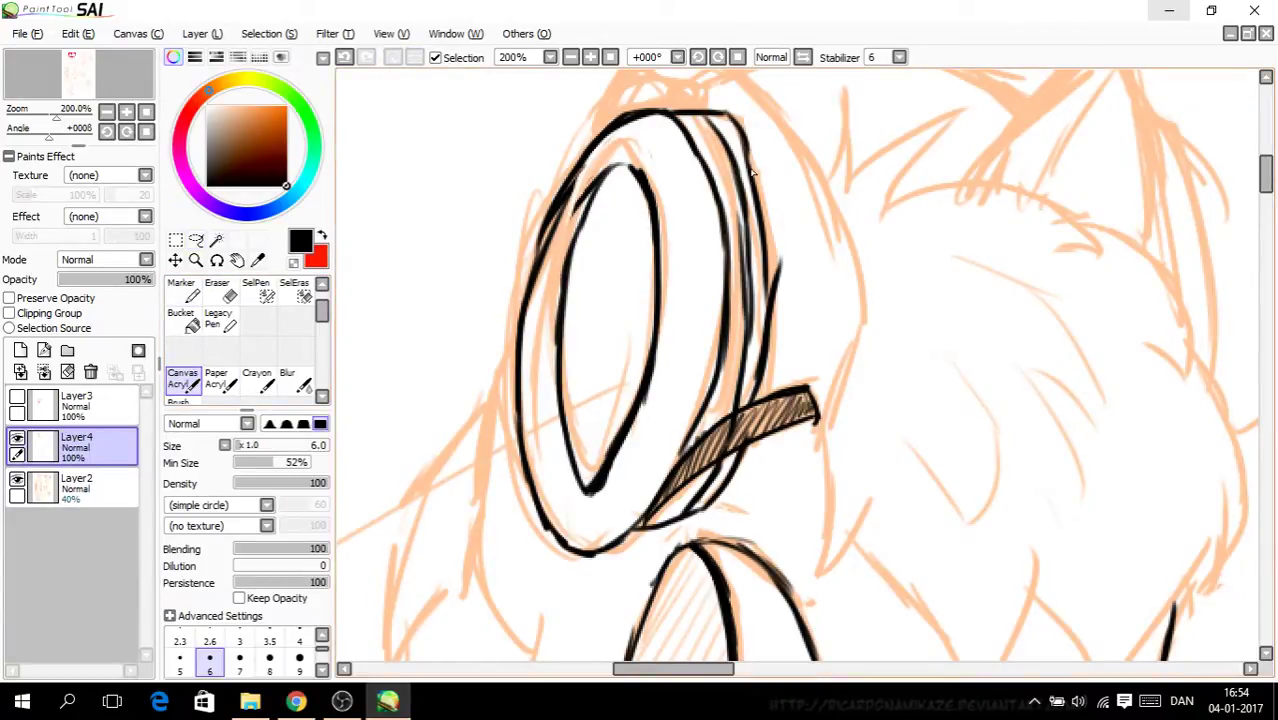
left_click_drag(1266, 180, 1266, 168)
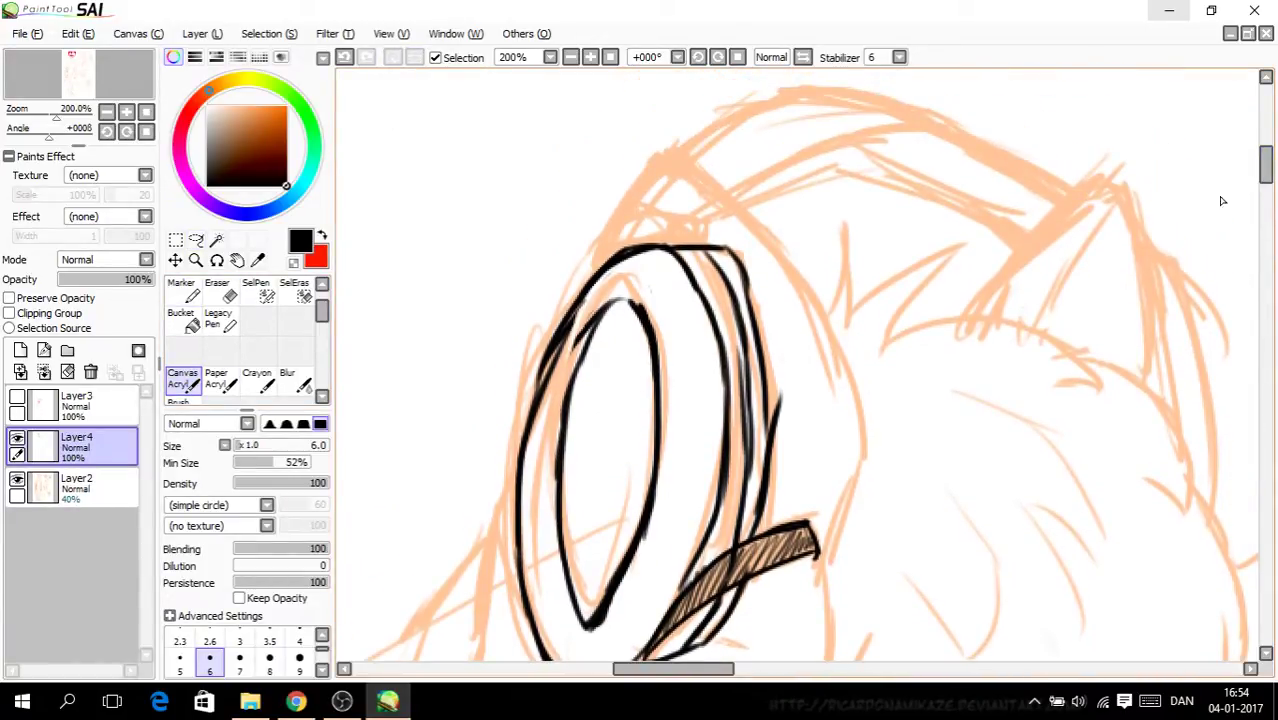
mouse_move(603, 265)
left_mouse_down()
mouse_move(619, 229)
mouse_move(710, 218)
mouse_move(700, 250)
mouse_move(720, 245)
mouse_move(706, 230)
left_mouse_up()
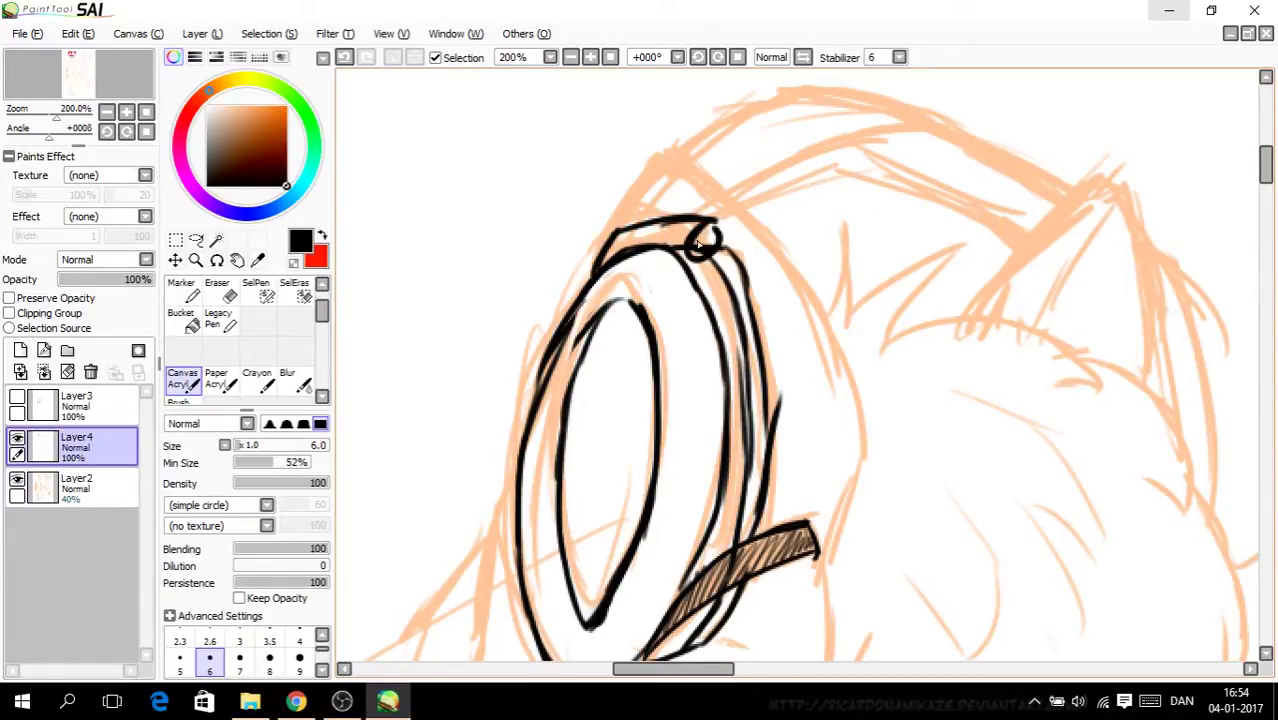
Step: Clean up the ink around the bracket's small round joint with the Eraser
left_click(217, 290)
scroll(696, 281, "up", 2)
mouse_move(696, 281)
left_mouse_down()
mouse_move(688, 300)
mouse_move(733, 276)
mouse_move(695, 286)
mouse_move(718, 262)
left_mouse_up()
Step: Ink the headband's outer edge with the Canvas Acrylic brush, from the ear cup's bracket over the head to the far ear
left_click(183, 380)
key("minus")
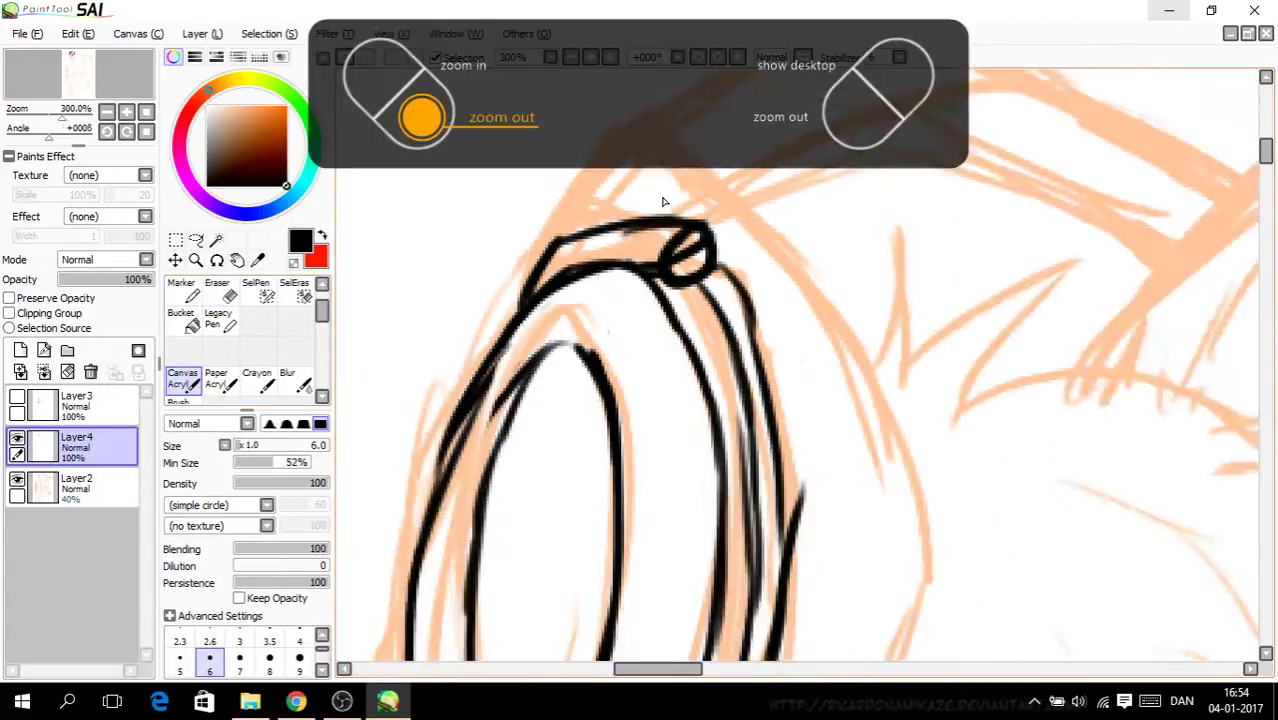
mouse_move(592, 226)
left_mouse_down()
mouse_move(723, 97)
mouse_move(715, 117)
mouse_move(816, 76)
left_mouse_up()
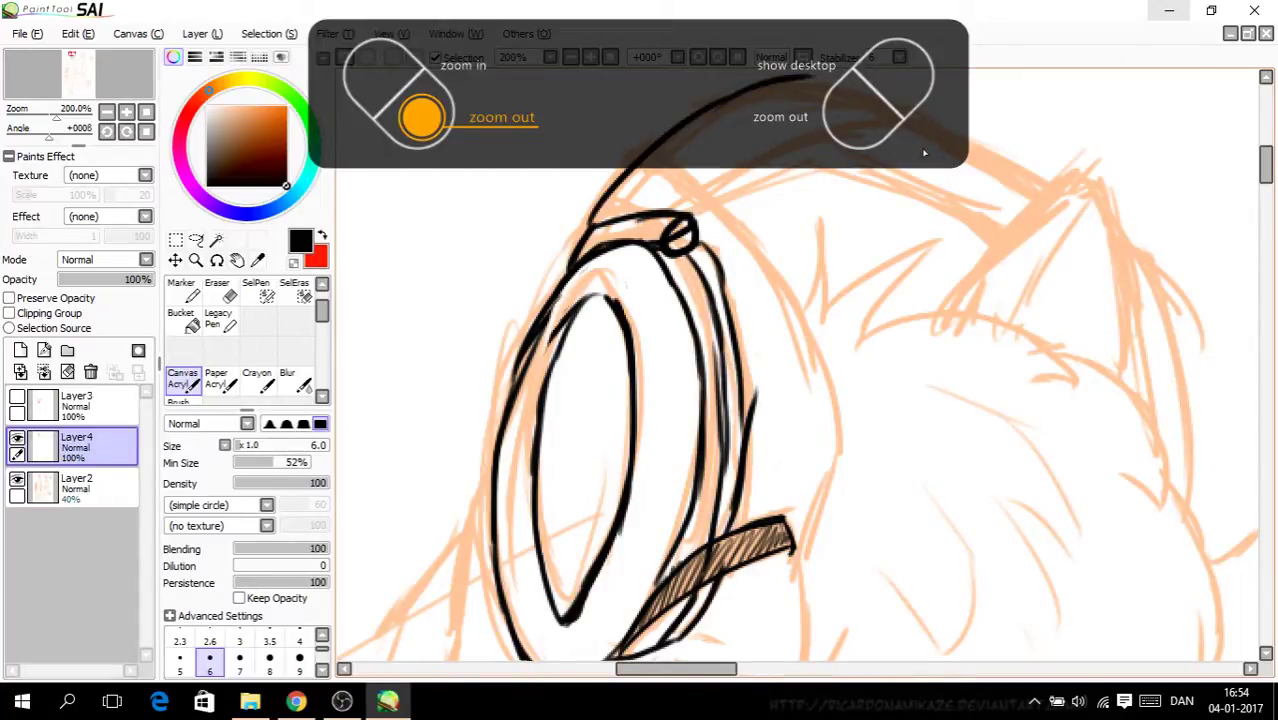
scroll(812, 612, "up", 2)
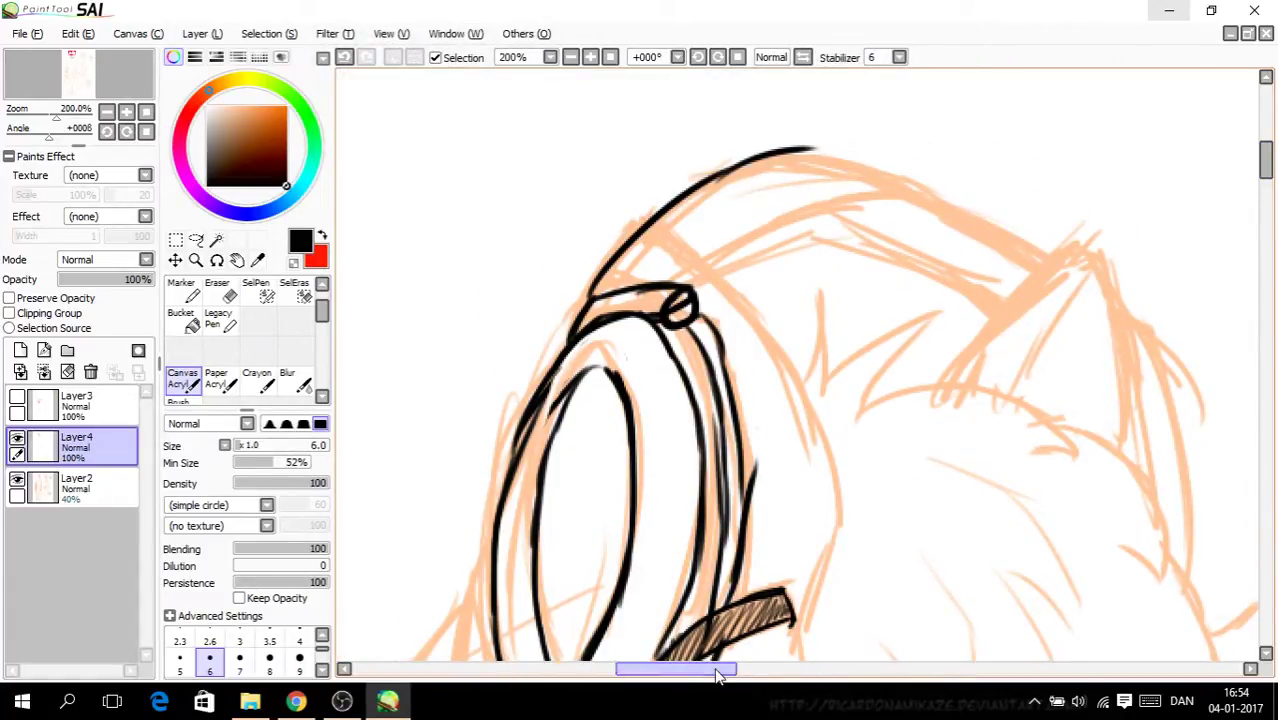
left_click_drag(718, 670, 727, 670)
left_click(696, 57)
left_click(697, 57)
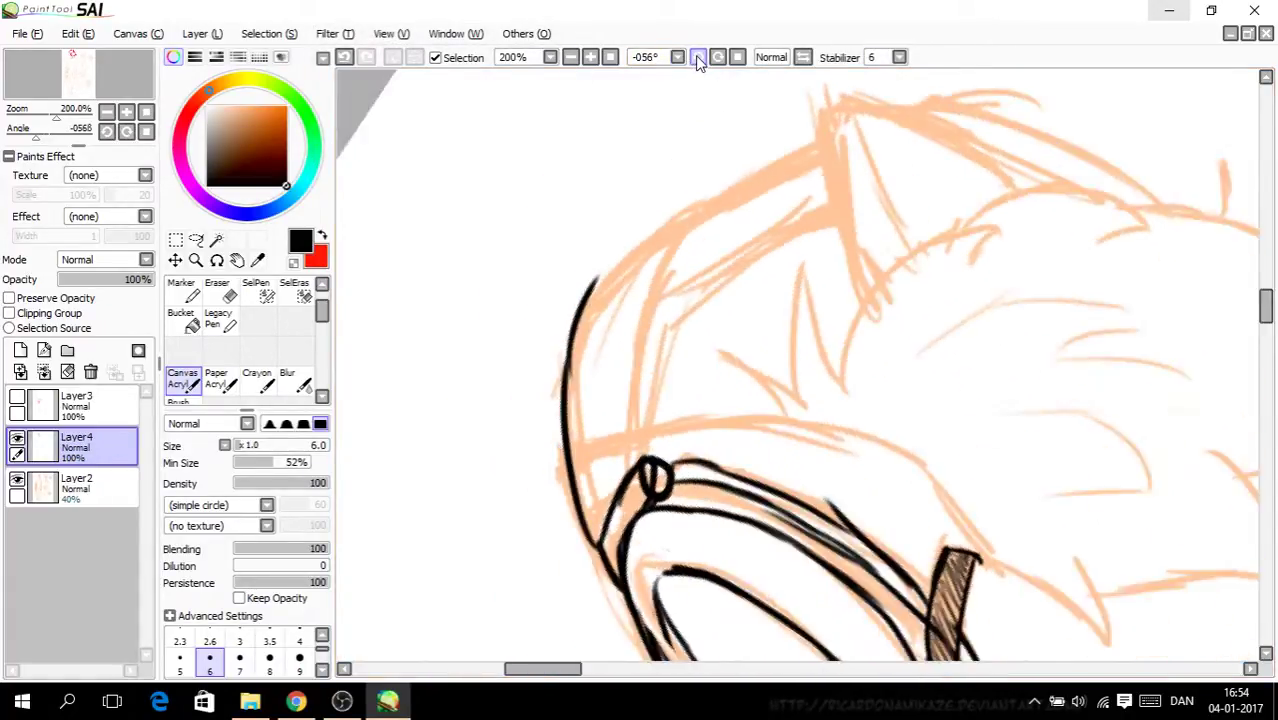
left_click(697, 57)
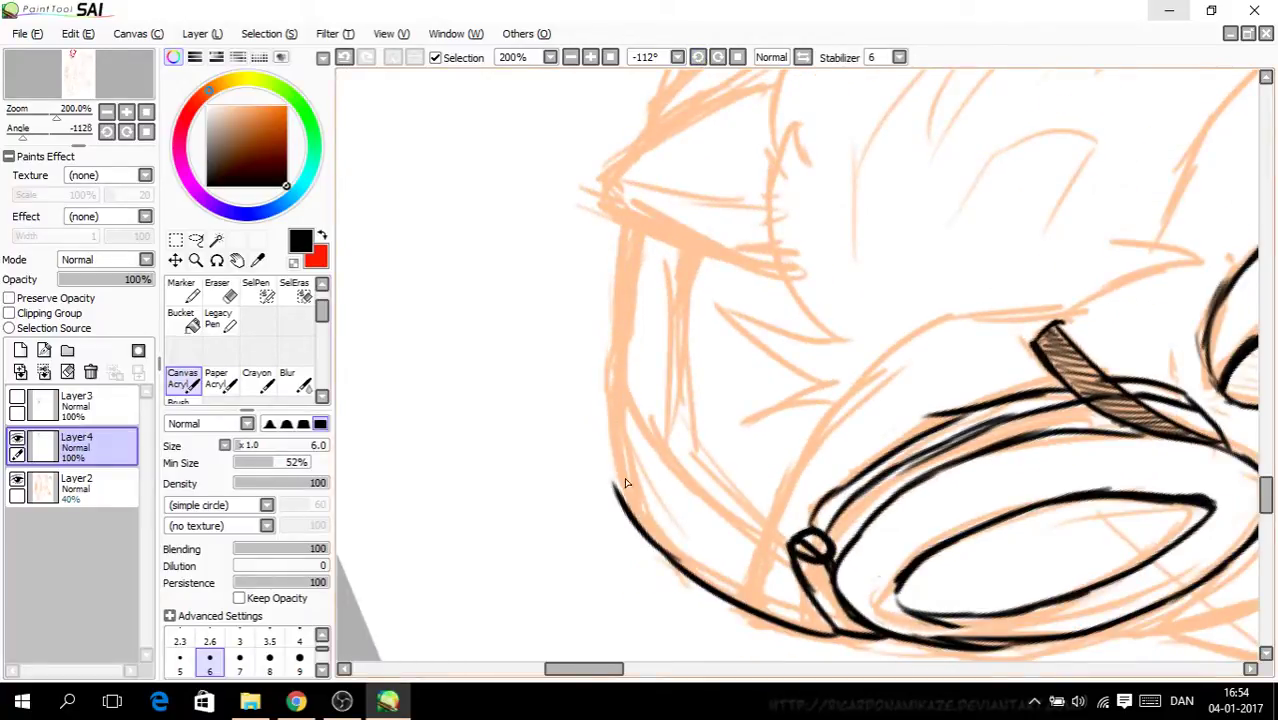
mouse_move(628, 492)
left_mouse_down()
mouse_move(611, 243)
mouse_move(613, 310)
mouse_move(622, 224)
left_mouse_up()
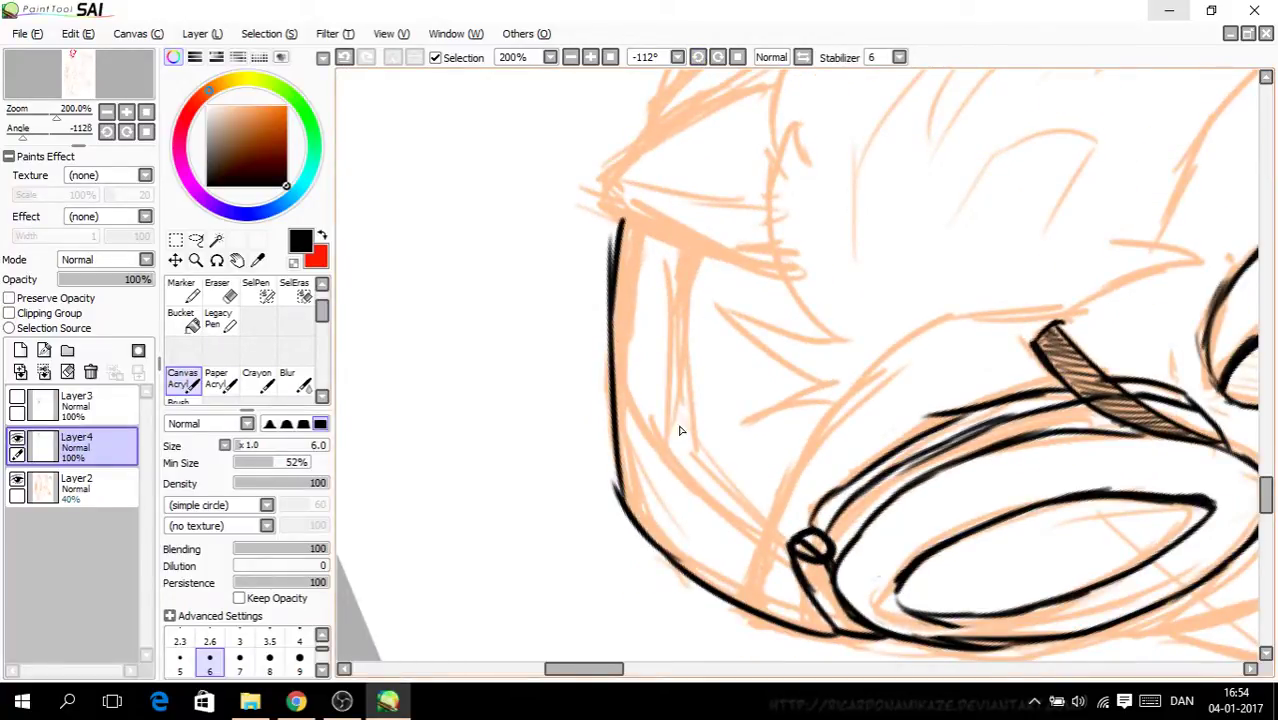
Step: Ink the headband's underside from the round joint to its outer edge, plus the inner edge of its far section
mouse_move(790, 583)
left_mouse_down()
mouse_move(641, 415)
mouse_move(684, 474)
mouse_move(612, 362)
left_mouse_up()
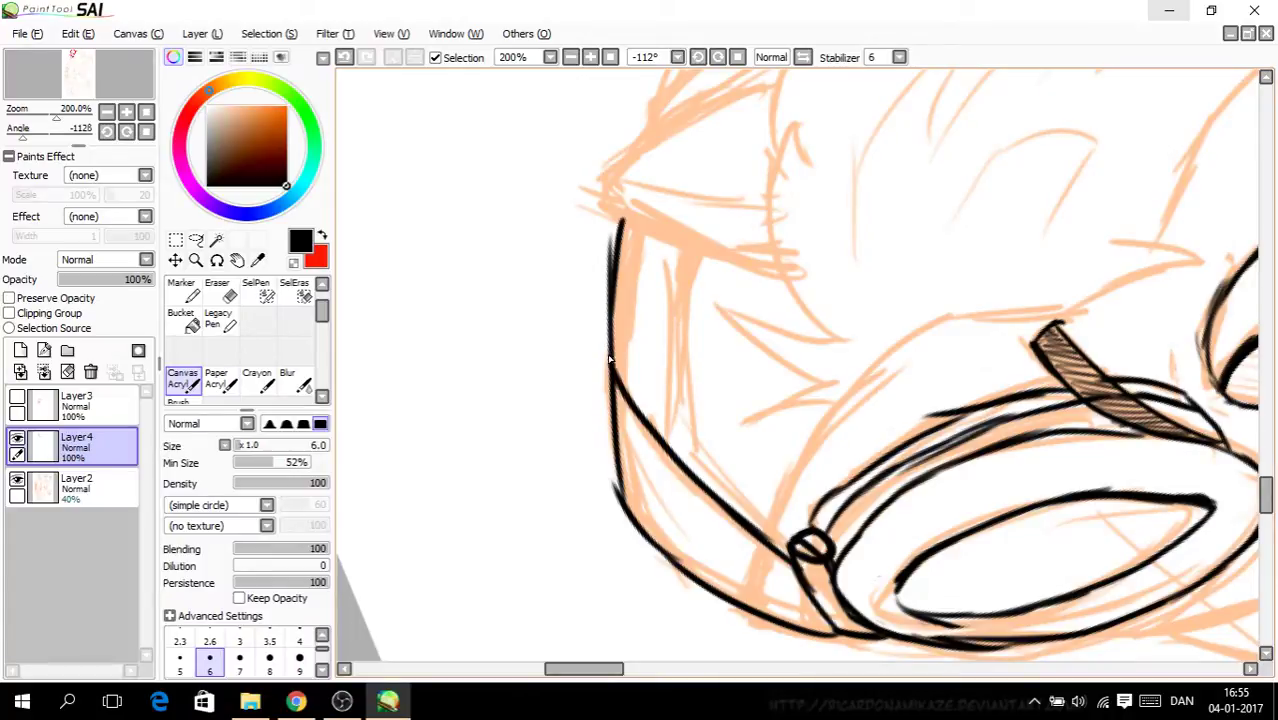
mouse_move(683, 450)
left_mouse_down()
mouse_move(670, 340)
mouse_move(684, 266)
left_mouse_up()
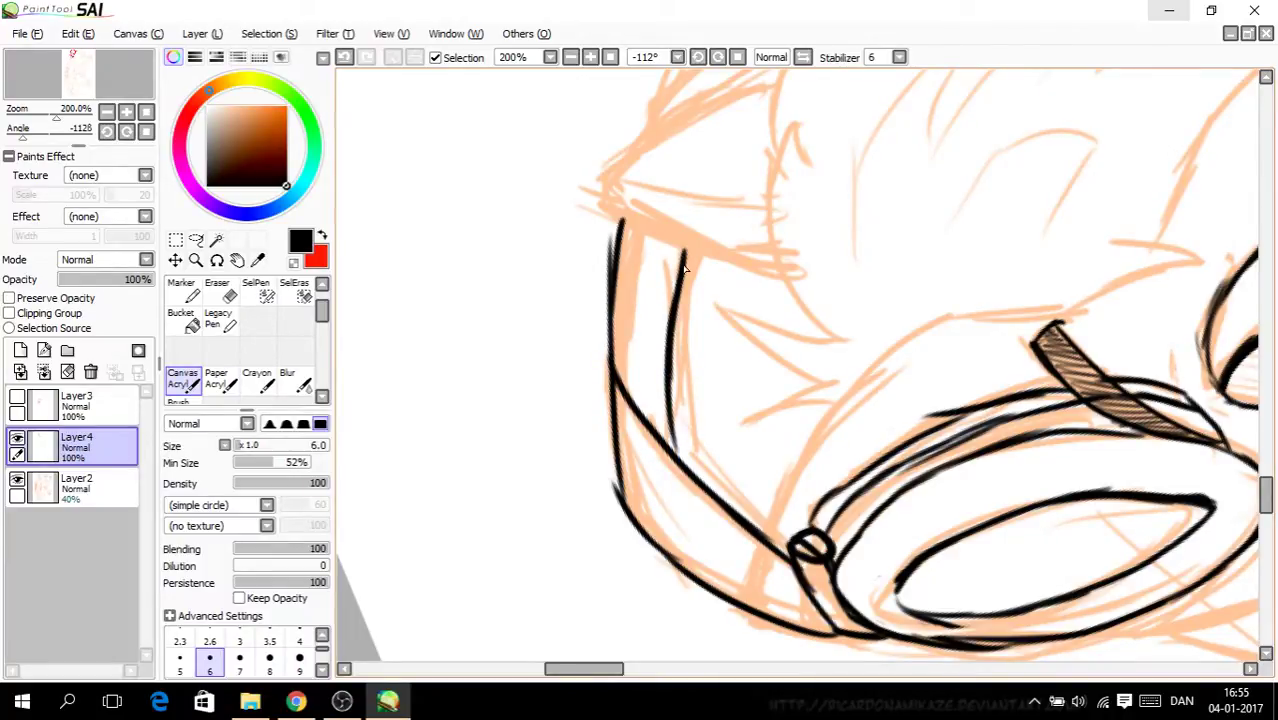
left_click(737, 57)
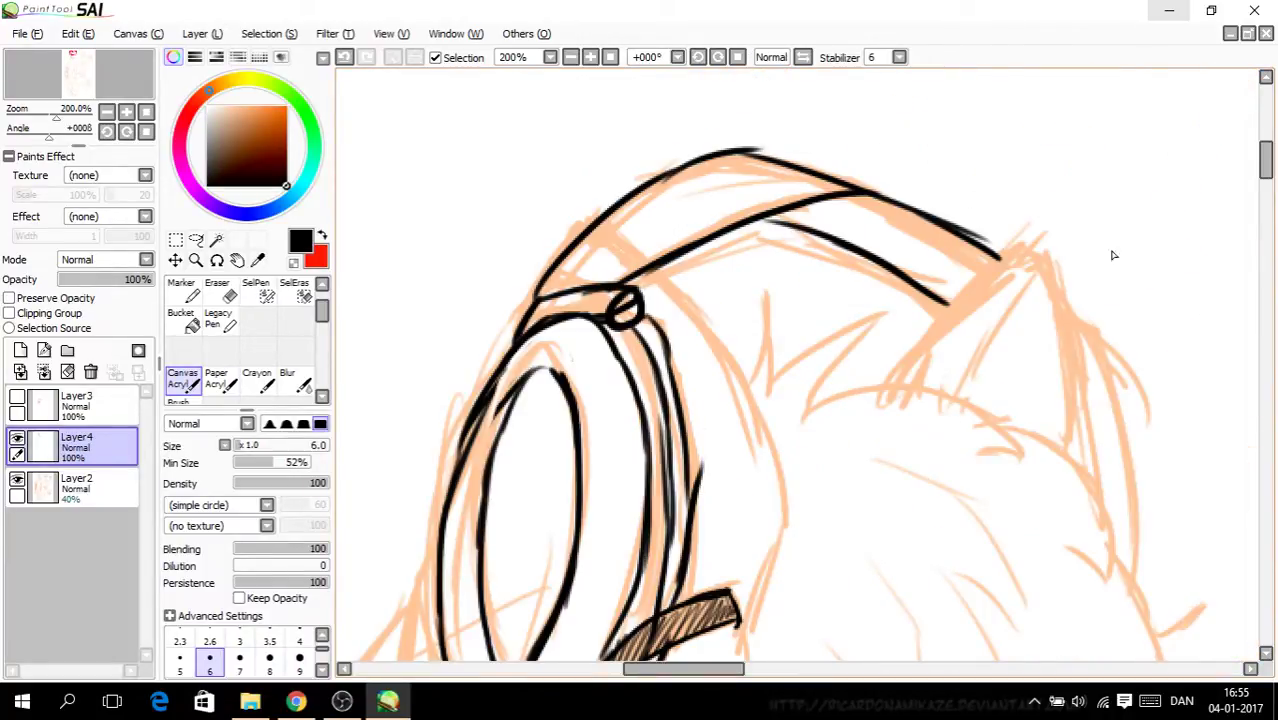
Step: Ink the angular contour beside the ear cup, running from the headband down to the eyebrow
left_click_drag(1267, 166, 1266, 160)
scroll(982, 370, "up", 1)
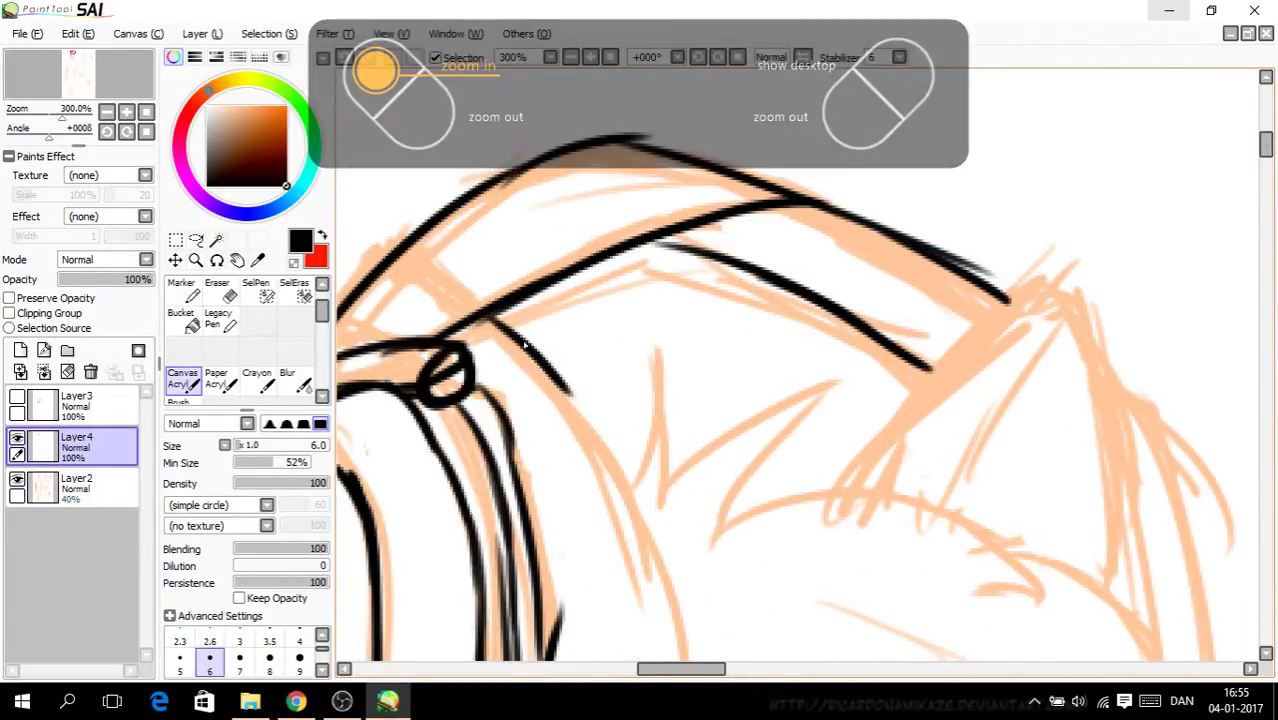
key("ctrl+minus")
key("ctrl+minus")
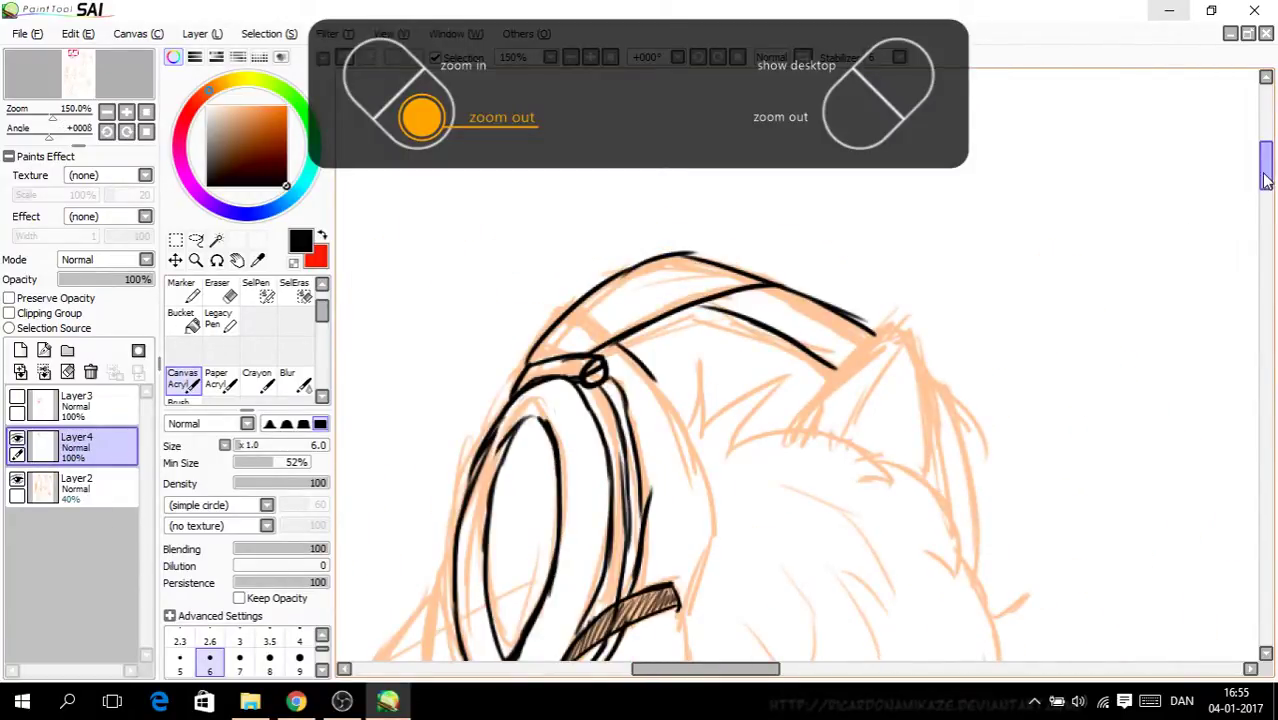
scroll(1243, 196, "down", 3)
mouse_move(640, 162)
left_mouse_down()
mouse_move(703, 266)
mouse_move(722, 328)
mouse_move(719, 316)
mouse_move(690, 418)
left_mouse_up()
Step: Try to ink an inner line between the ear cup and the angular contour beside it
left_click_drag(670, 352, 672, 322)
left_click_drag(652, 244, 678, 310)
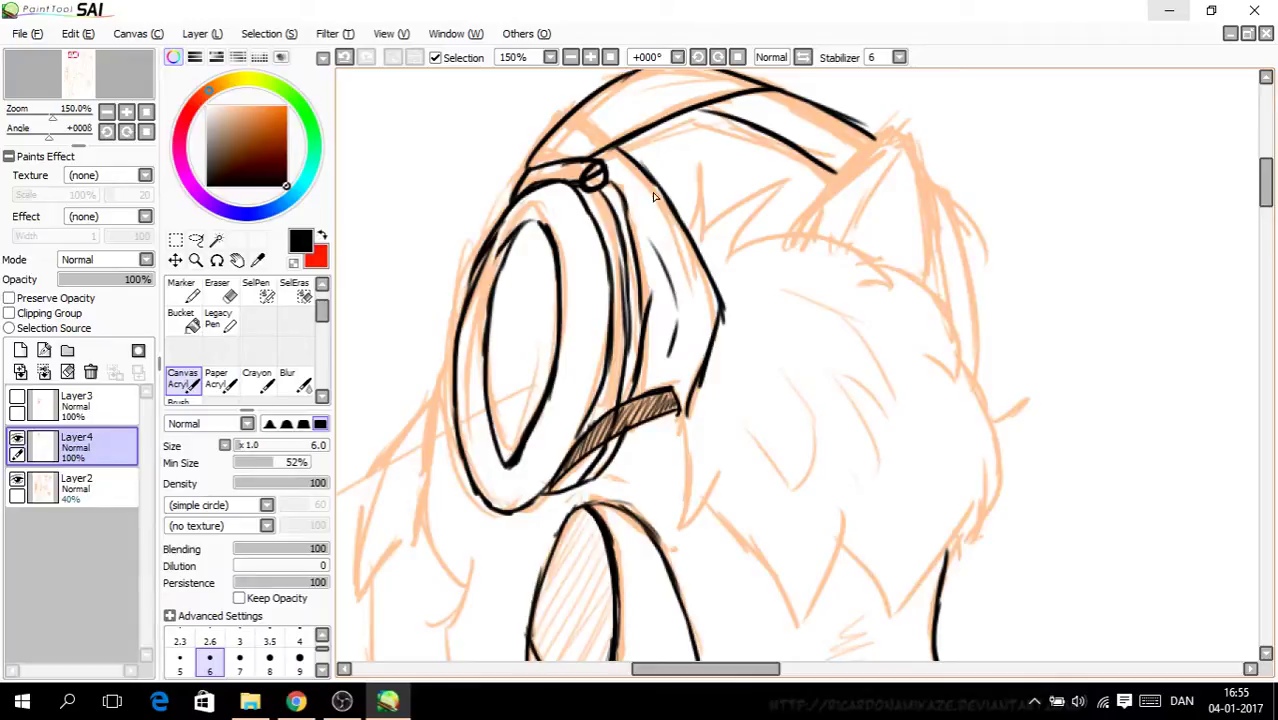
left_click(345, 57)
left_click(345, 57)
mouse_move(634, 395)
left_mouse_down()
mouse_move(658, 317)
mouse_move(611, 212)
left_mouse_up()
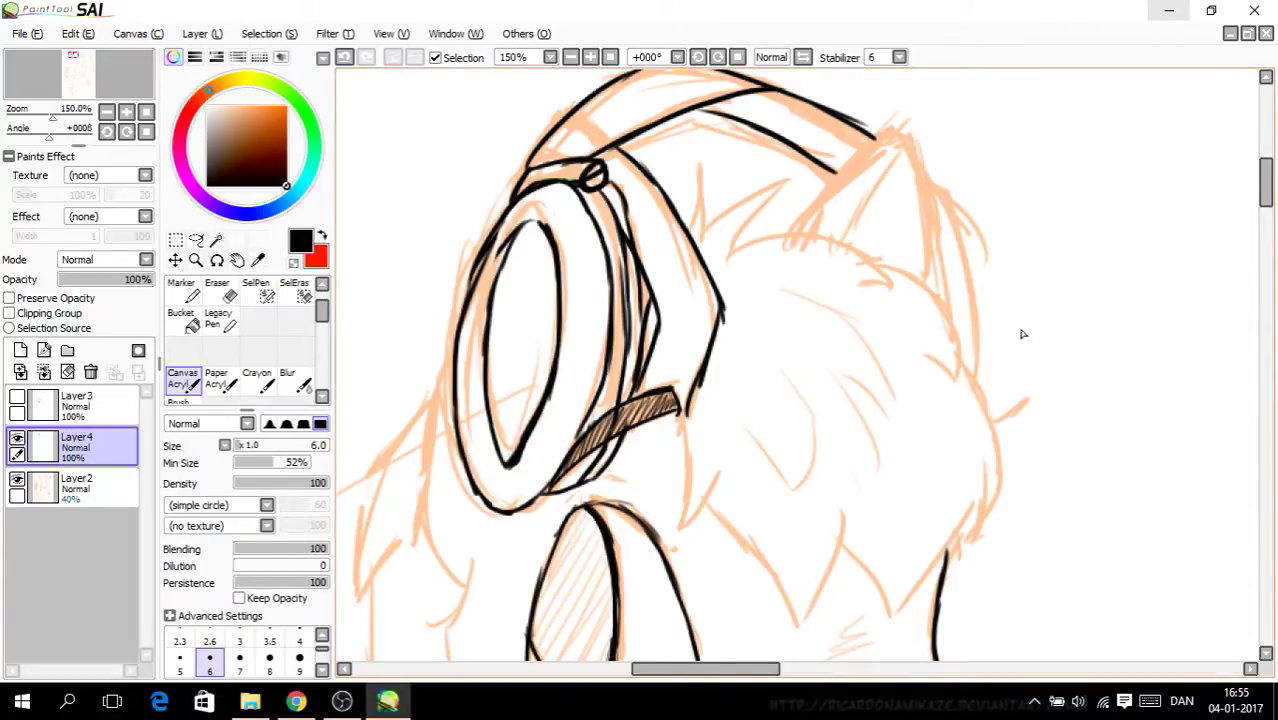
left_click(345, 57)
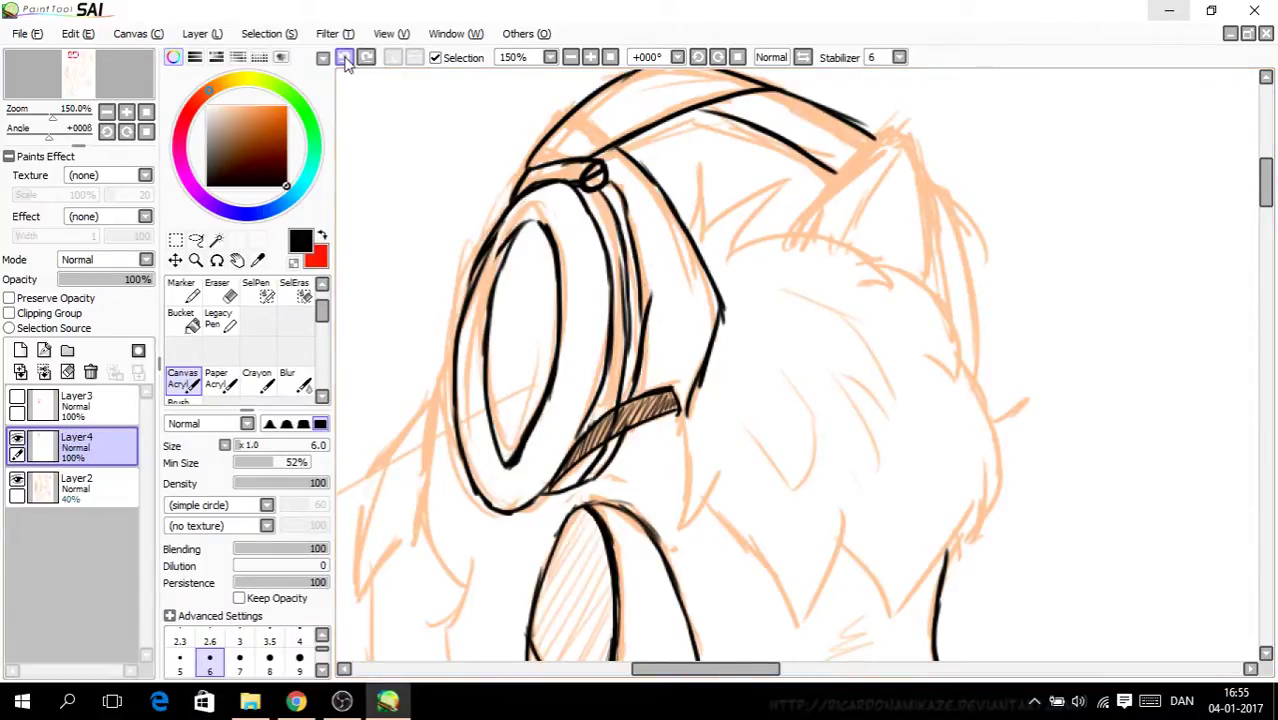
Step: Add short marks inside the angular contour's corner and ink the spiky hair tufts under the headband, closing the larger tuft's tip
left_click_drag(648, 303, 642, 346)
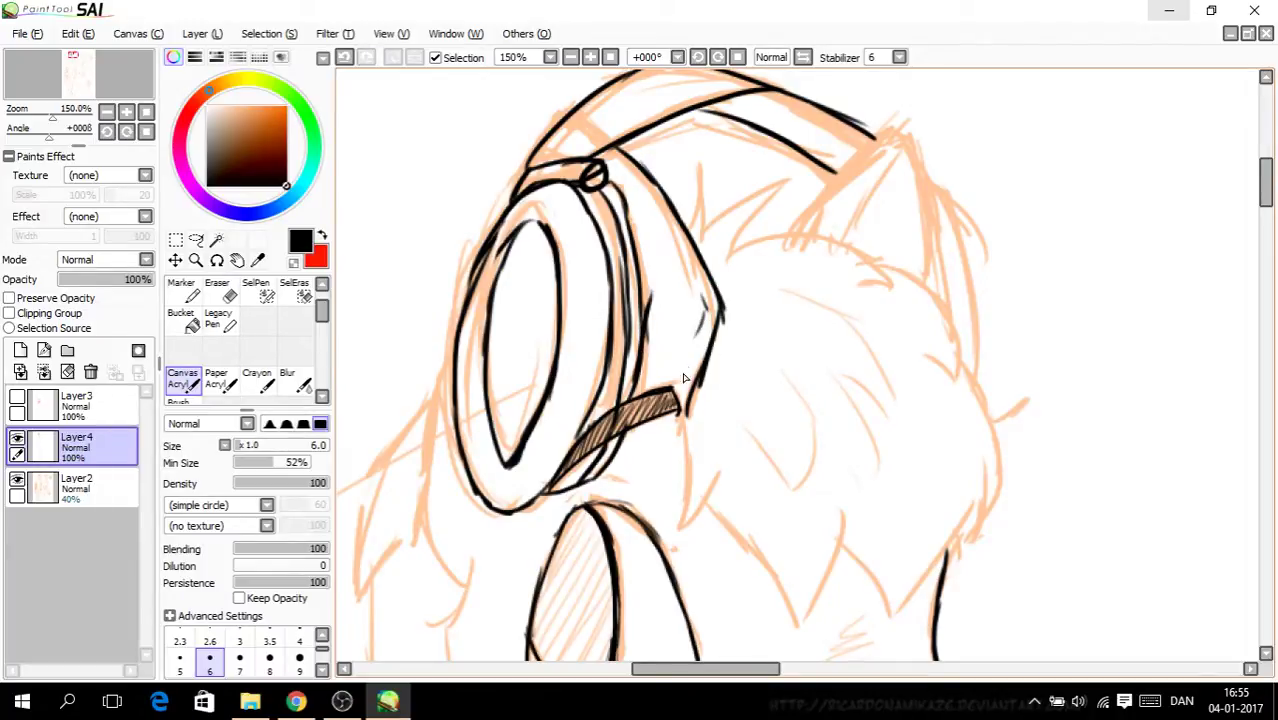
scroll(720, 200, "up", 2)
mouse_move(672, 250)
left_mouse_down()
mouse_move(709, 135)
mouse_move(720, 178)
mouse_move(710, 270)
mouse_move(877, 132)
mouse_move(883, 143)
mouse_move(780, 288)
mouse_move(810, 292)
mouse_move(779, 275)
mouse_move(1108, 298)
left_mouse_up()
left_click(344, 57)
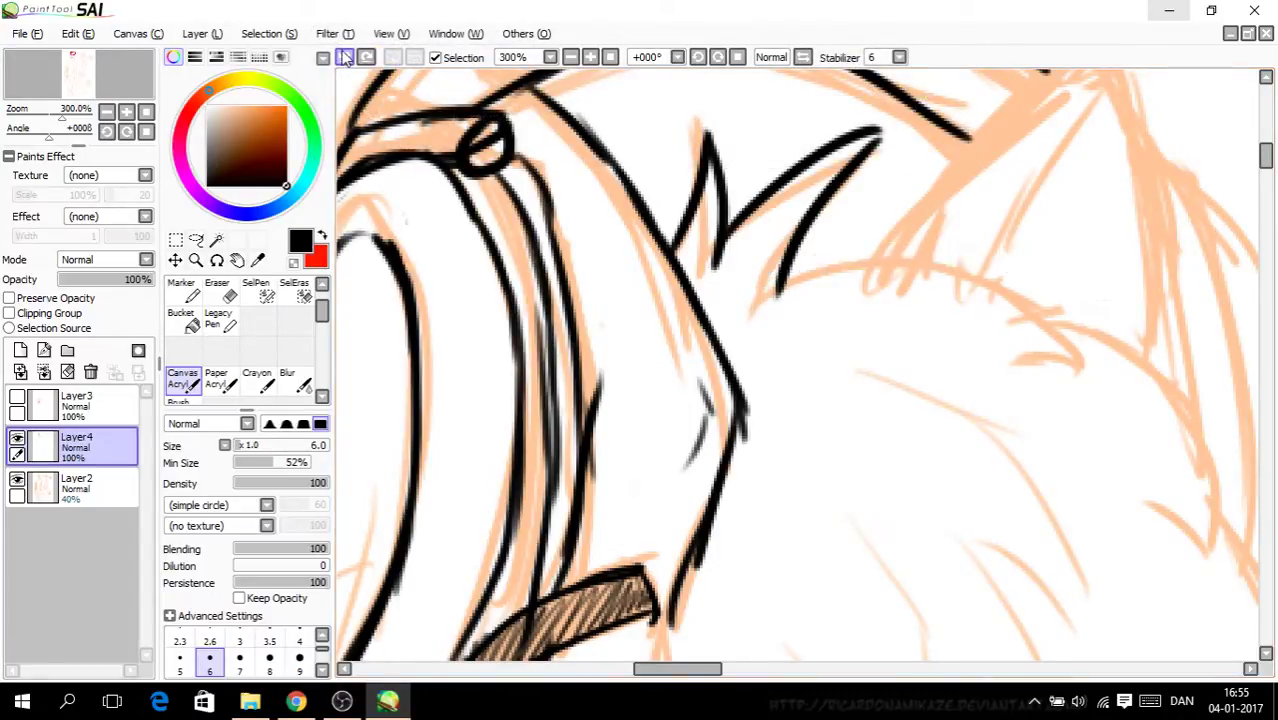
left_click(698, 61)
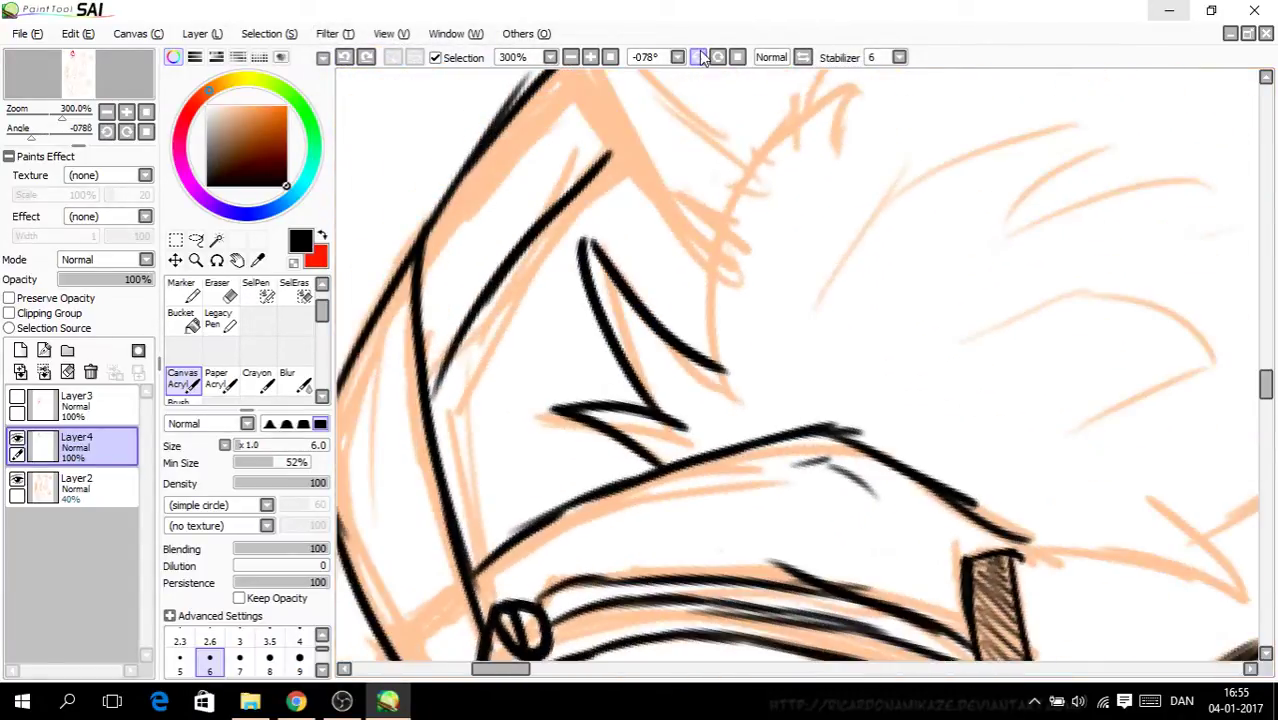
left_click_drag(582, 248, 590, 235)
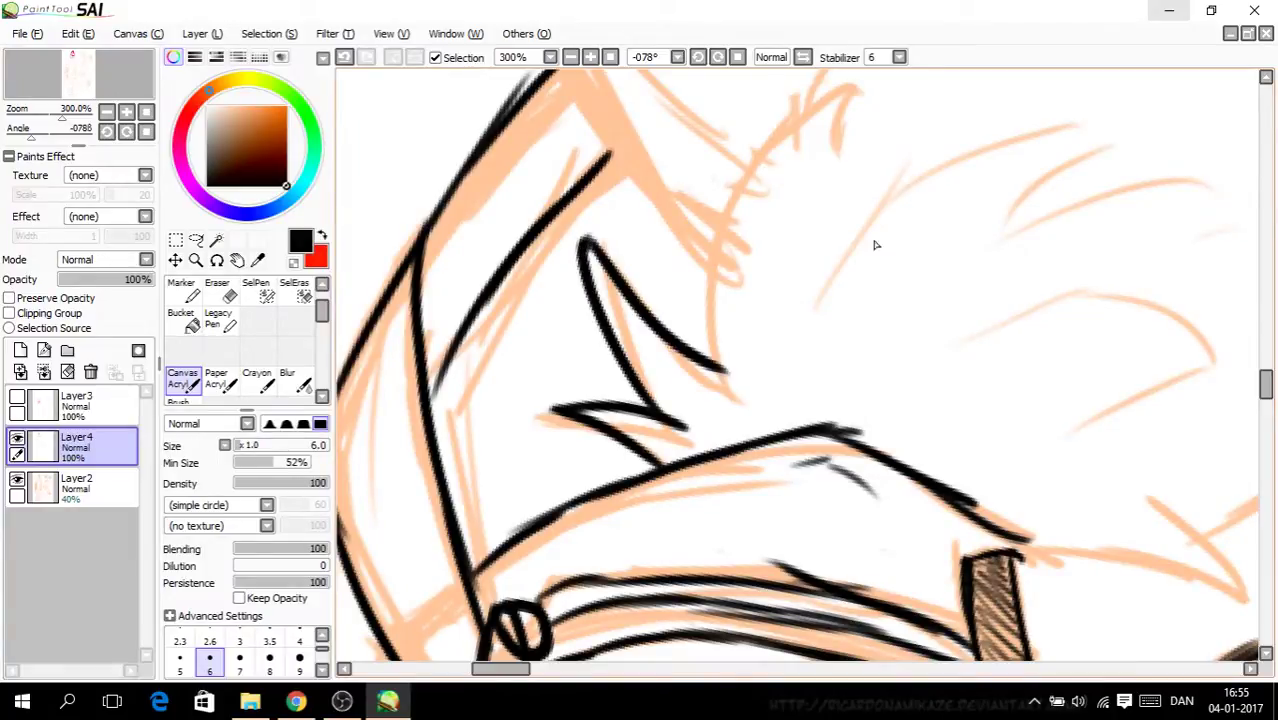
Step: Ink the top hair outline from the large tuft along the head, with two pointed tips
scroll(1247, 381, "up", 3)
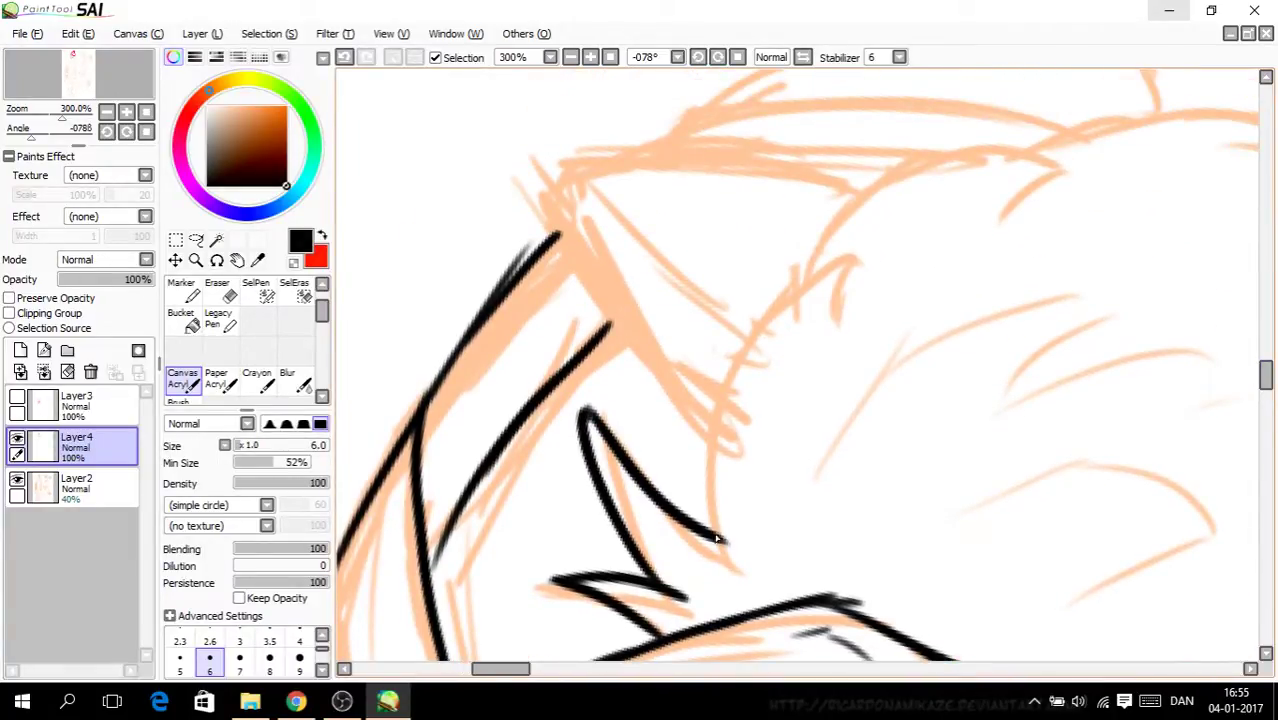
mouse_move(716, 542)
left_mouse_down()
mouse_move(796, 300)
mouse_move(870, 257)
left_mouse_up()
mouse_move(827, 345)
left_mouse_down()
mouse_move(848, 258)
mouse_move(979, 163)
mouse_move(1080, 172)
mouse_move(1008, 232)
left_mouse_up()
Step: Ink the far pointed ear between headband and hair, and hatch the headband's end where it meets the ear
left_click_drag(490, 668, 502, 668)
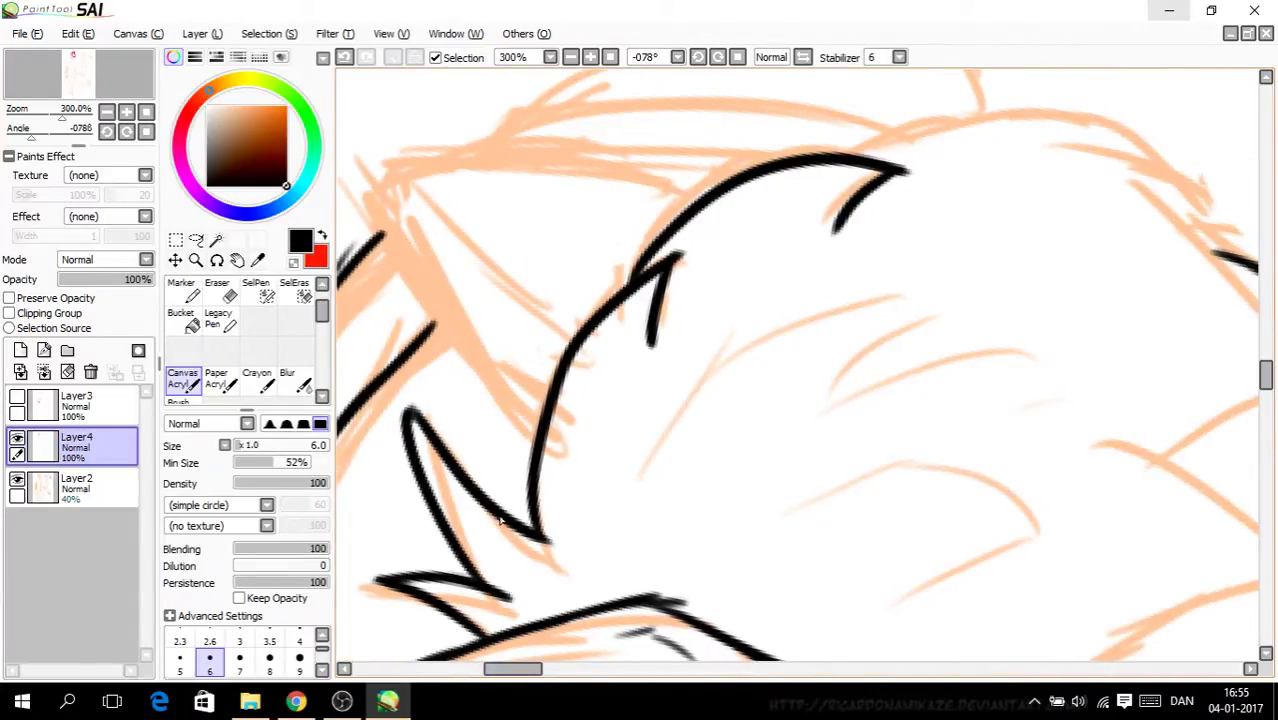
mouse_move(533, 420)
left_mouse_down()
mouse_move(433, 292)
mouse_move(388, 198)
mouse_move(586, 165)
mouse_move(567, 169)
mouse_move(702, 202)
left_mouse_up()
scroll(702, 202, "down", 2)
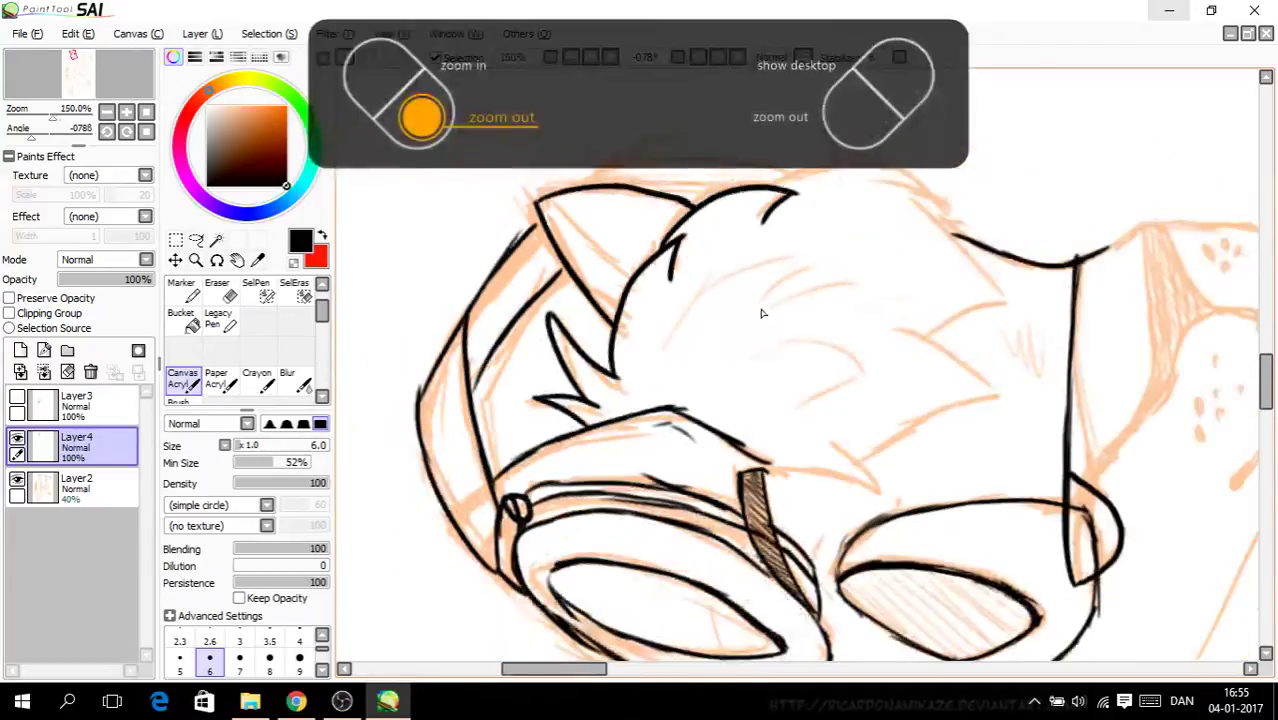
scroll(645, 302, "up", 2)
left_click_drag(538, 299, 556, 283)
mouse_move(501, 185)
left_mouse_down()
mouse_move(480, 205)
mouse_move(542, 290)
left_mouse_up()
mouse_move(497, 197)
left_mouse_down()
mouse_move(543, 293)
mouse_move(523, 282)
mouse_move(490, 205)
mouse_move(478, 333)
left_mouse_up()
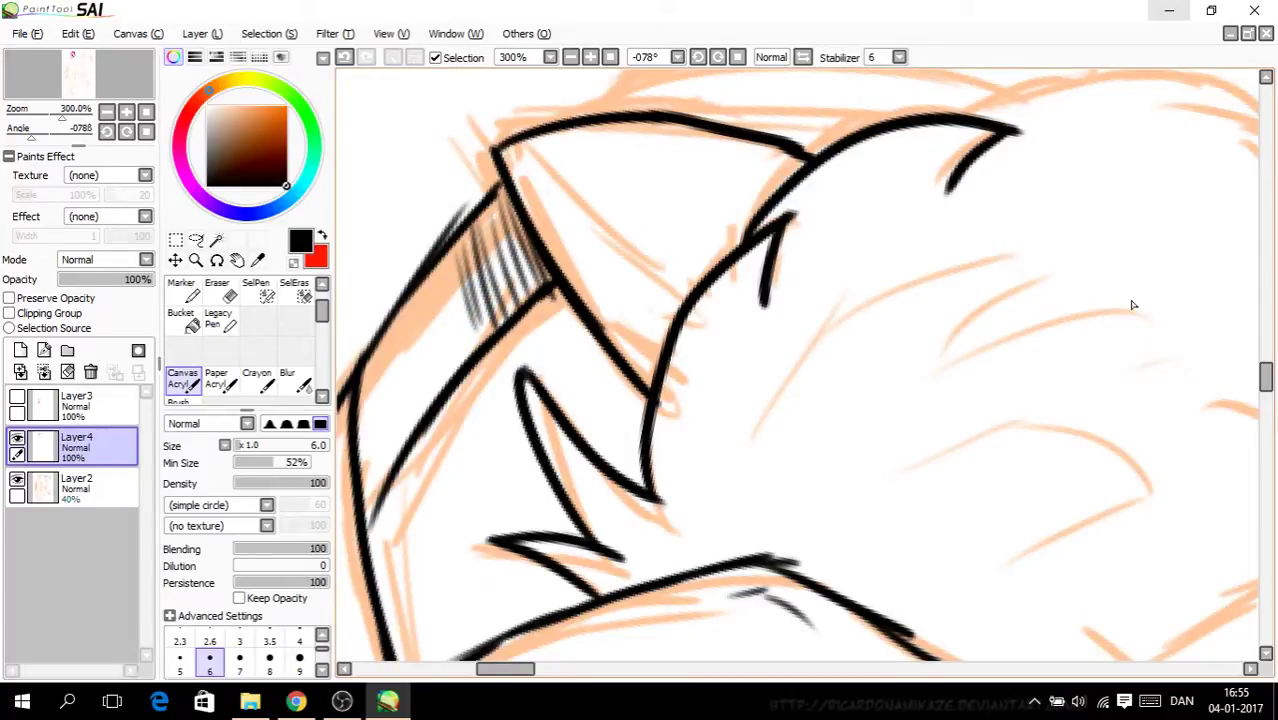
Step: Ink the far ear's inner line and the far ear cup's curved edges with its small joint, and extend the hair outline
scroll(1254, 358, "up", 3)
left_click_drag(754, 368, 625, 322)
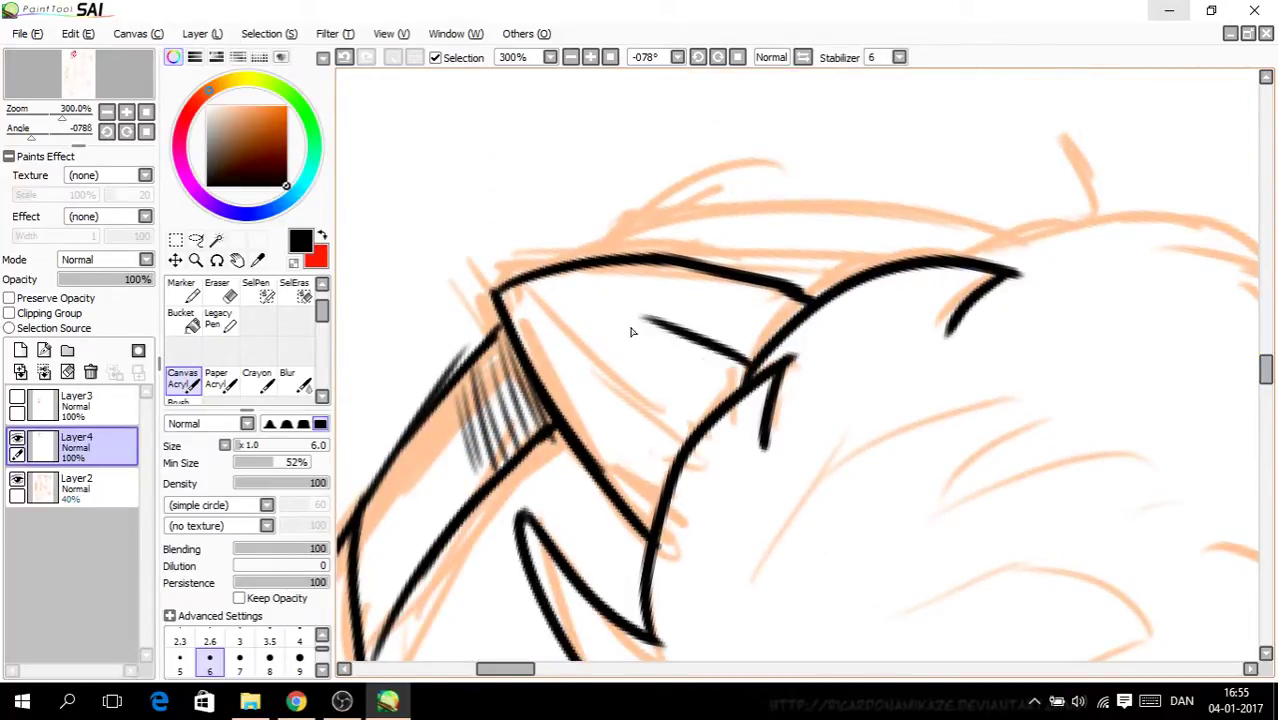
mouse_move(597, 258)
left_mouse_down()
mouse_move(625, 236)
mouse_move(862, 200)
mouse_move(1012, 238)
mouse_move(1116, 241)
left_mouse_up()
mouse_move(930, 255)
left_mouse_down()
mouse_move(793, 230)
mouse_move(714, 234)
mouse_move(776, 219)
mouse_move(607, 244)
mouse_move(649, 266)
mouse_move(576, 268)
mouse_move(603, 235)
mouse_move(613, 238)
mouse_move(594, 264)
mouse_move(582, 240)
mouse_move(608, 267)
mouse_move(581, 239)
mouse_move(537, 271)
left_mouse_up()
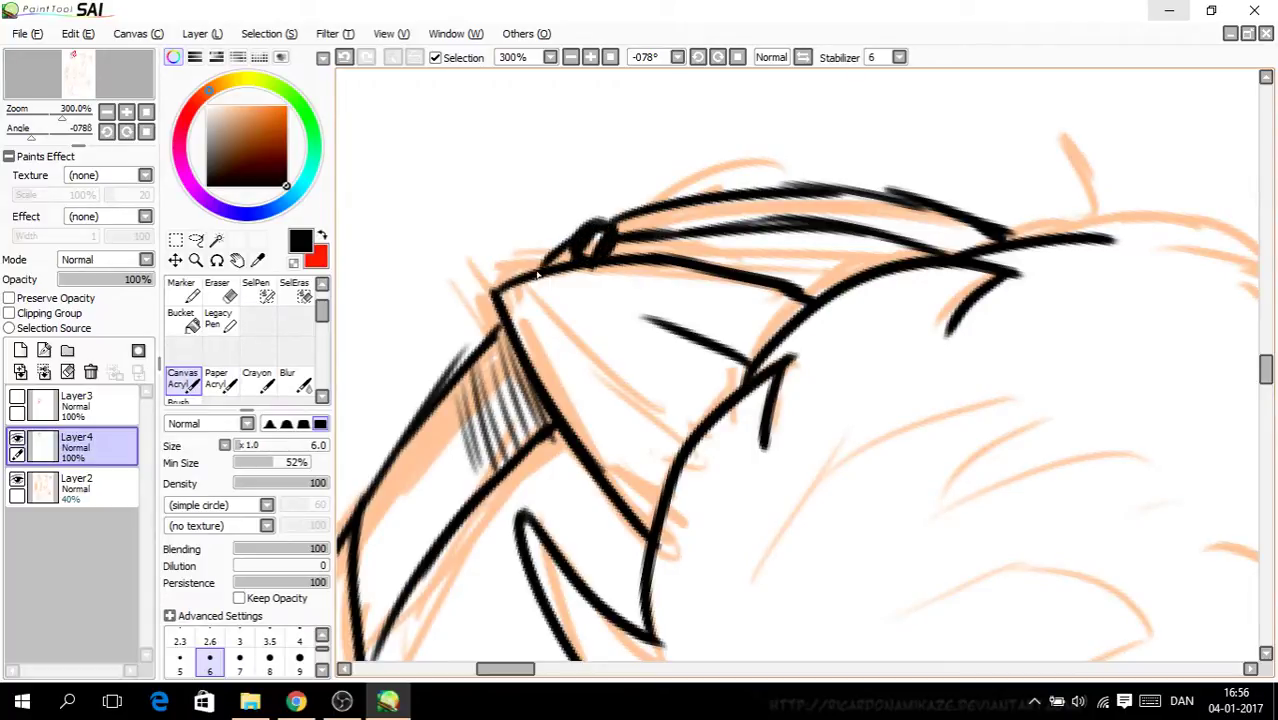
Step: Ink the long hair outline running from the far ear cup down toward the forehead, redrawing the first stroke
key("Page_Down")
key("Page_Down")
key("Page_Down")
key("ctrl+plus")
key("ctrl+plus")
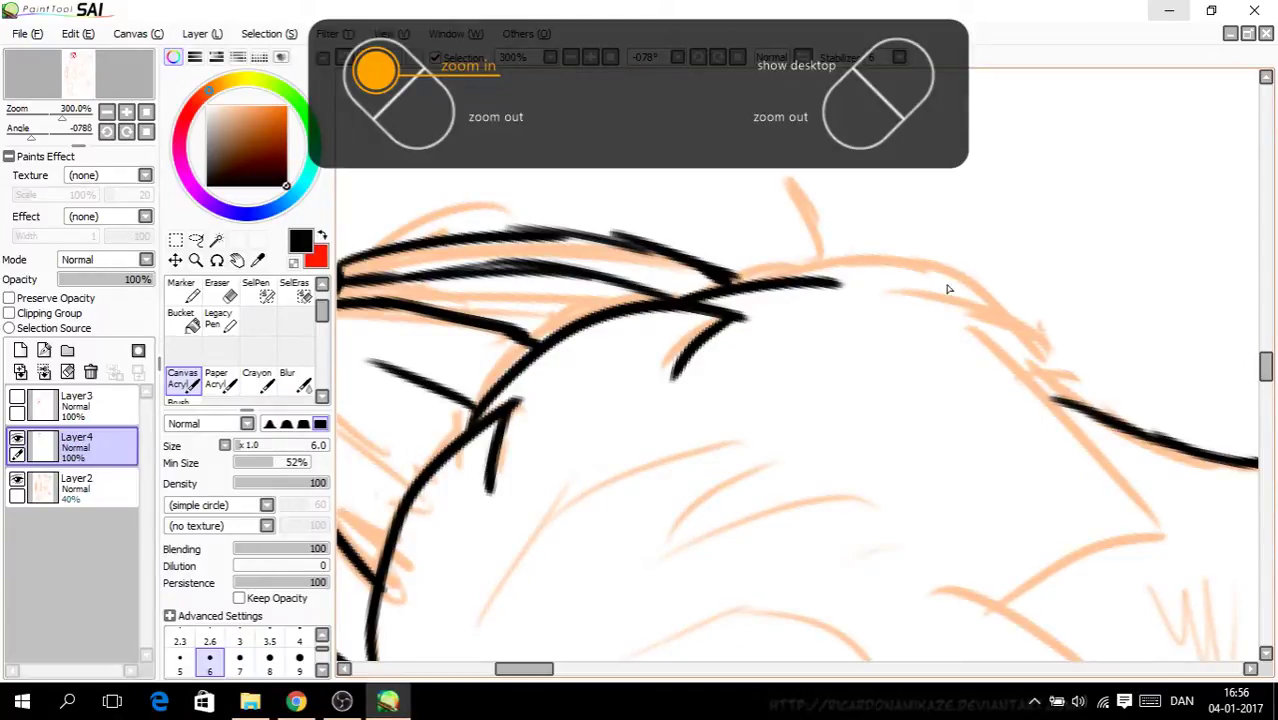
left_click_drag(758, 276, 1072, 306)
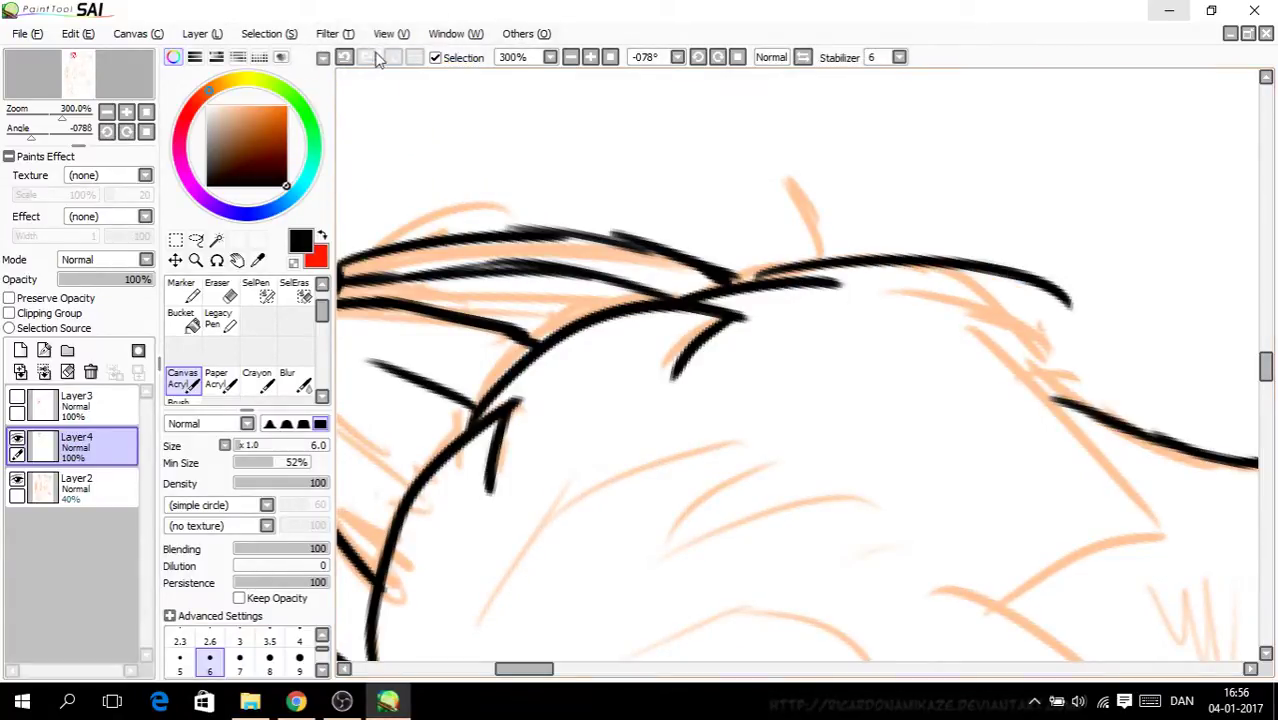
key("ctrl+z")
mouse_move(759, 282)
left_mouse_down()
mouse_move(894, 268)
mouse_move(1051, 315)
left_mouse_up()
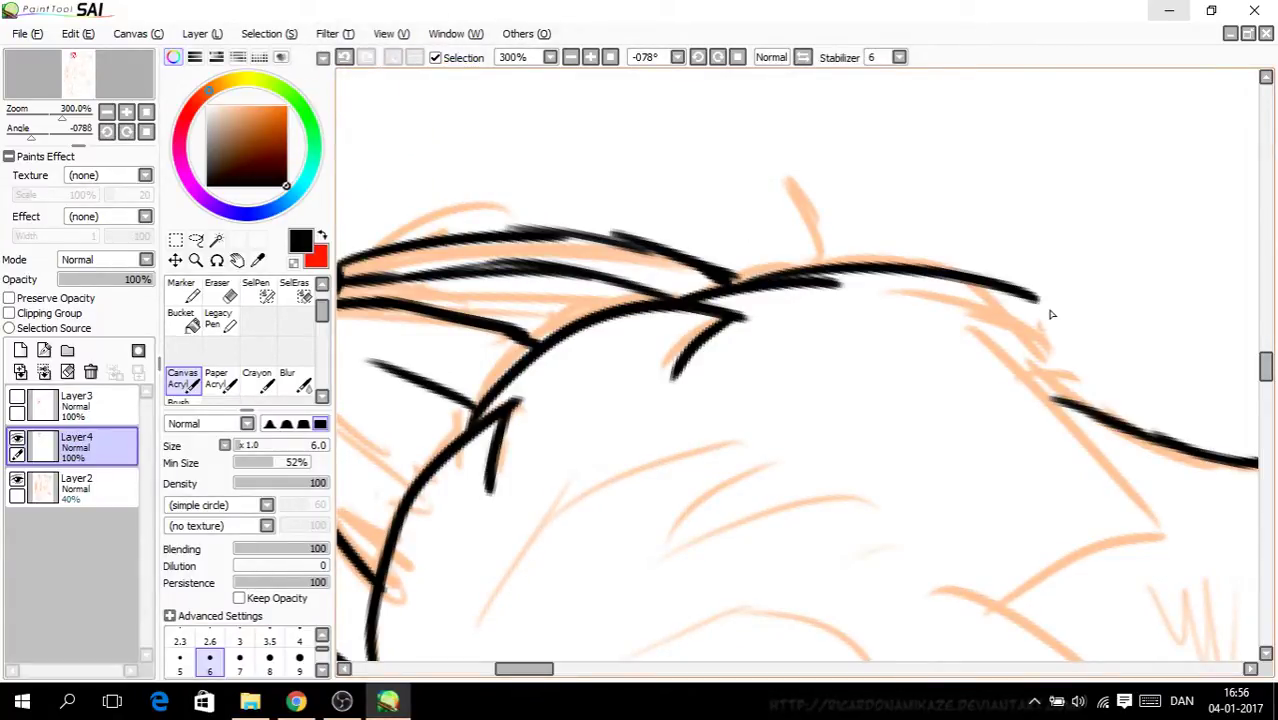
Step: Ink the jagged lower edge of the hair fringe above the eyes, from the forehead tip across three pointed locks
left_click(738, 56)
left_click_drag(1265, 174, 1259, 193)
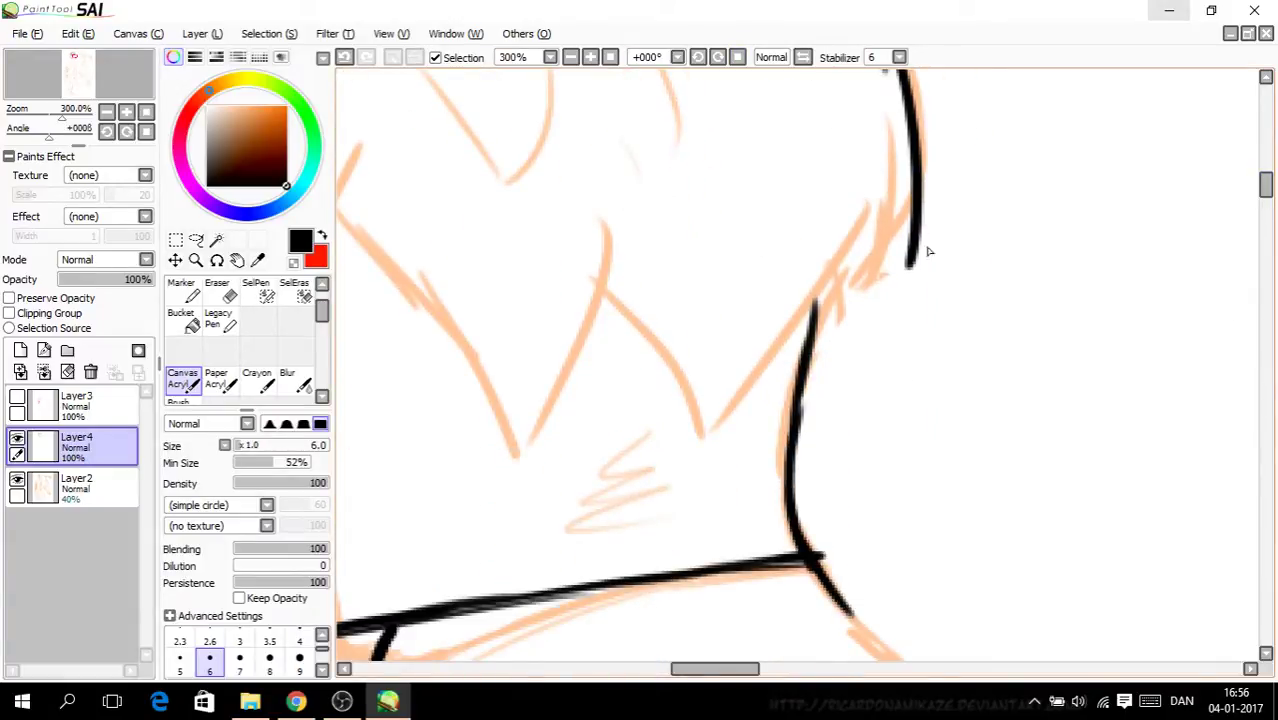
mouse_move(916, 237)
left_mouse_down()
mouse_move(892, 298)
mouse_move(879, 196)
mouse_move(757, 383)
mouse_move(678, 441)
mouse_move(588, 289)
left_mouse_up()
left_click_drag(613, 225, 526, 427)
left_click_drag(737, 669, 704, 671)
mouse_move(841, 470)
left_mouse_down()
mouse_move(818, 420)
mouse_move(678, 231)
left_mouse_up()
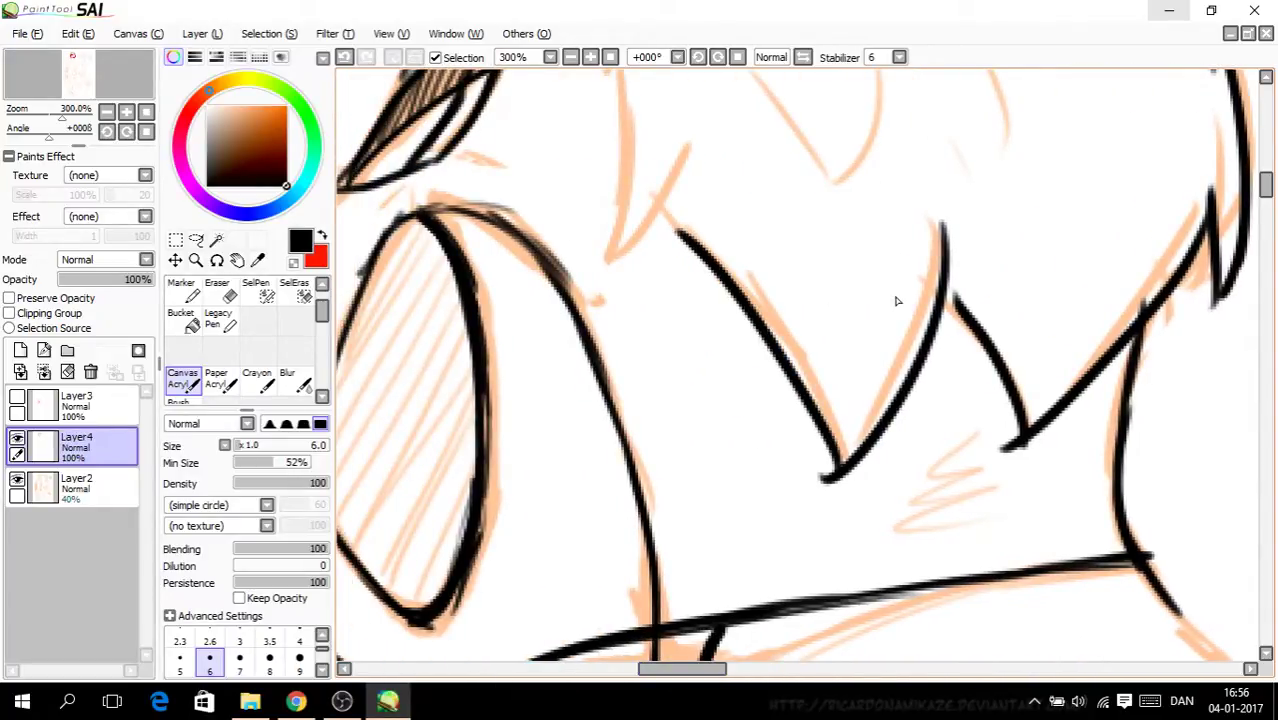
Step: Ink the pointed lock hanging below the hatched eyebrow and join it to the rest of the fringe
left_click_drag(1265, 188, 1265, 176)
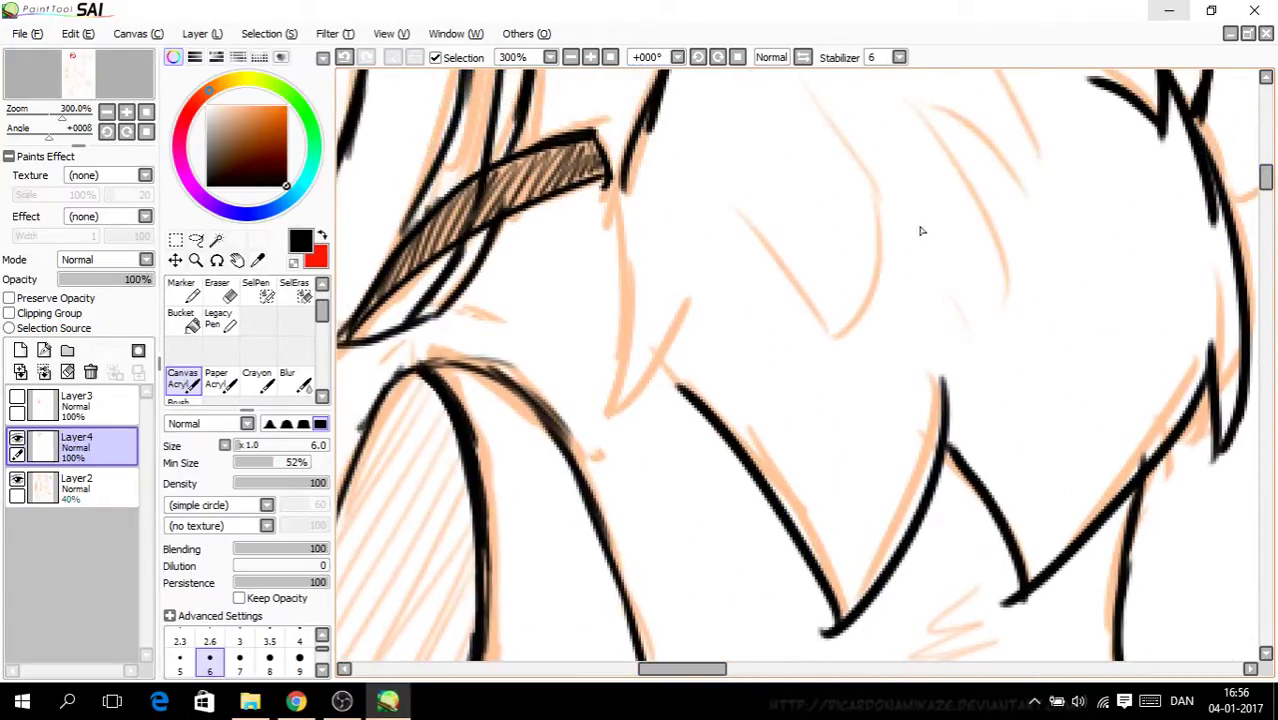
mouse_move(612, 190)
left_mouse_down()
mouse_move(599, 388)
mouse_move(619, 372)
mouse_move(613, 348)
mouse_move(601, 412)
mouse_move(712, 262)
left_mouse_up()
left_click_drag(656, 366, 698, 404)
Step: Erase the stray line end poking above the fringe edge at the forehead with the Eraser
scroll(706, 428, "down", 2)
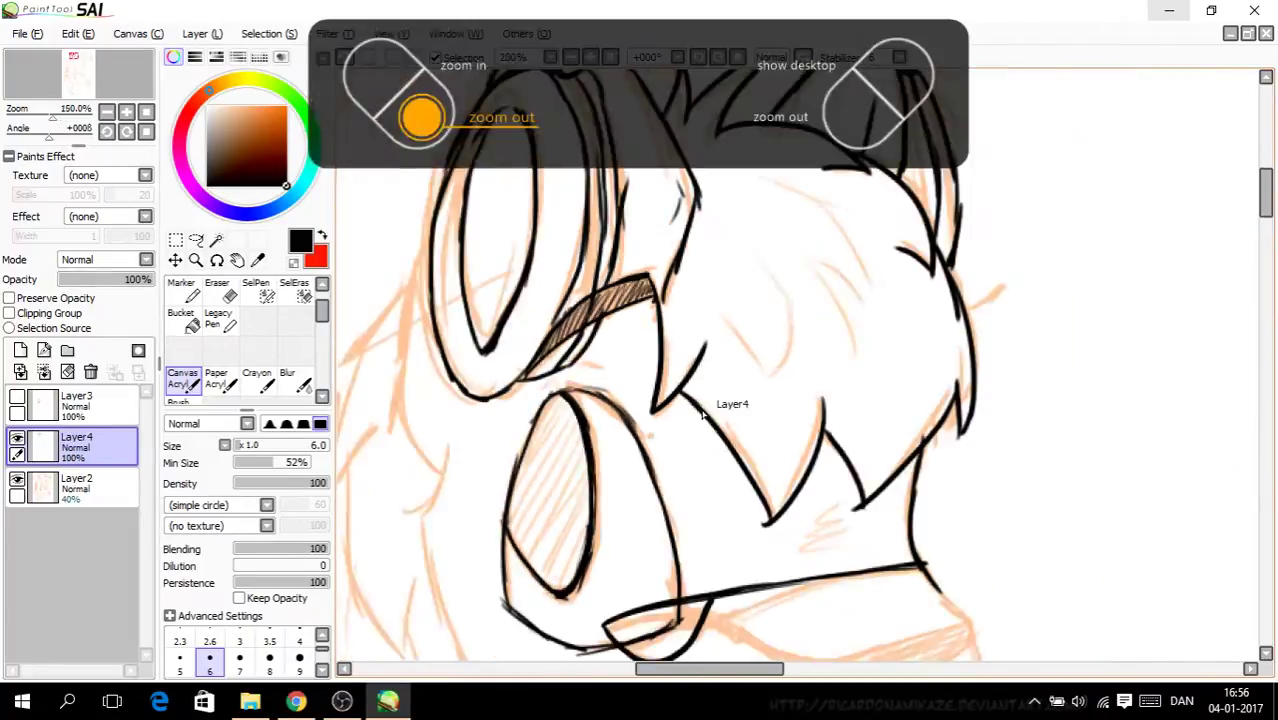
scroll(767, 257, "up", 1)
key("e")
scroll(900, 560, "up", 4)
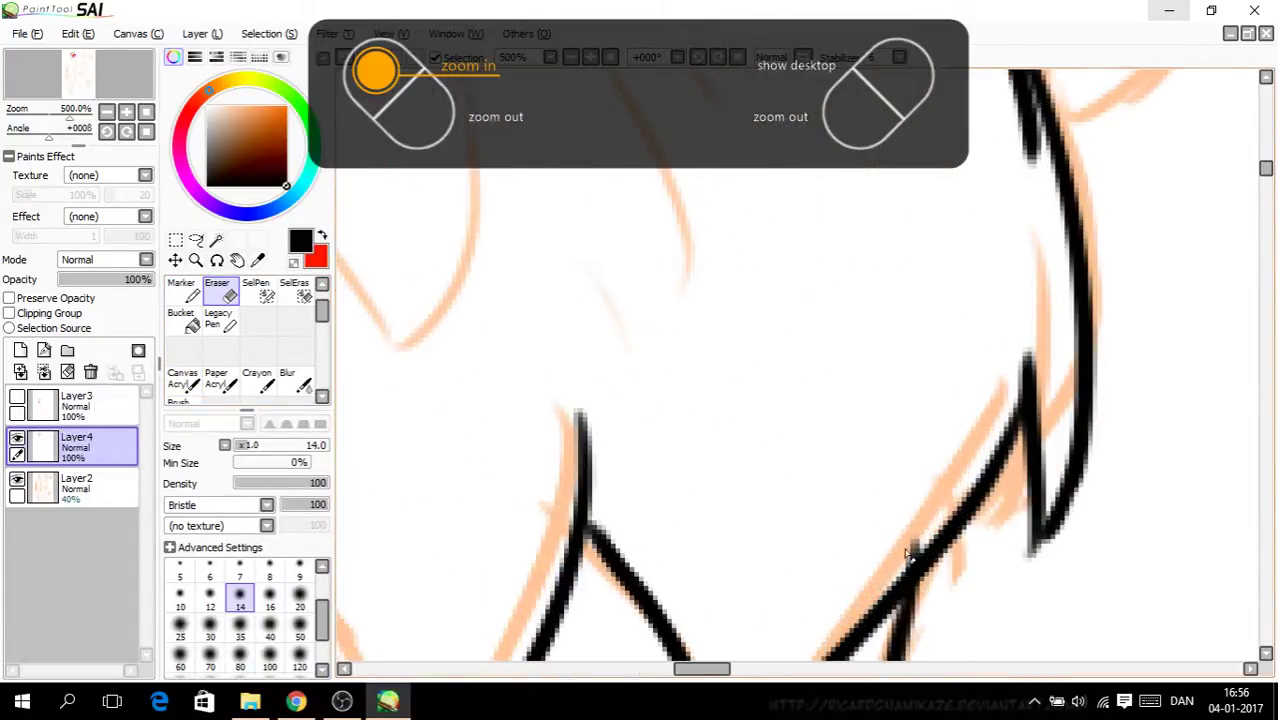
scroll(919, 499, "down", 4)
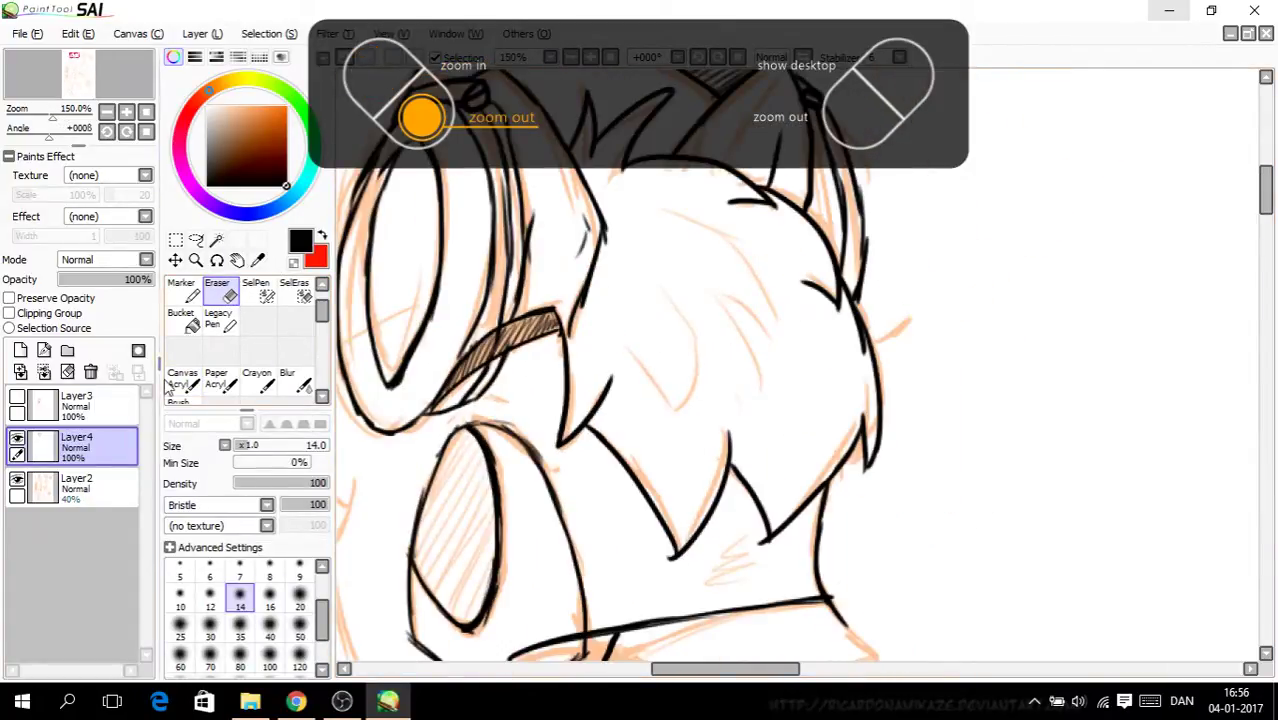
Step: Ink the inner strand strokes of the hair with the Canvas Acrylic brush, undoing one misplaced stroke
left_click(183, 378)
mouse_move(648, 212)
left_mouse_down()
mouse_move(770, 227)
mouse_move(828, 313)
mouse_move(829, 351)
mouse_move(759, 309)
mouse_move(777, 281)
mouse_move(819, 360)
left_mouse_up()
left_click(345, 58)
left_click_drag(750, 306, 808, 405)
mouse_move(670, 275)
left_mouse_down()
mouse_move(740, 338)
mouse_move(750, 398)
left_mouse_up()
Step: Ink the fur tuft beside the eye below the headphone cup and the two outer fur locks behind it, undoing one misplaced stroke
left_click_drag(1267, 208, 1267, 226)
scroll(1208, 262, "down", 1)
left_click_drag(724, 669, 706, 669)
scroll(722, 488, "up", 1)
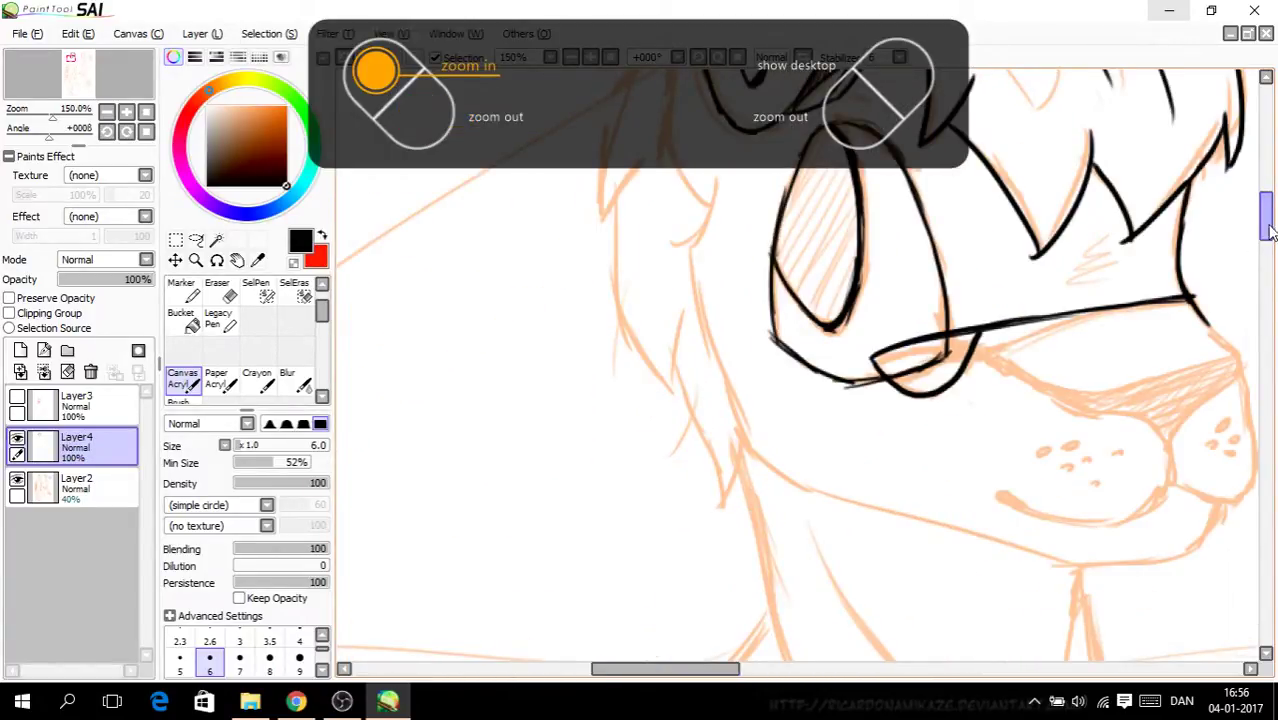
left_click_drag(1256, 236, 1246, 214)
mouse_move(692, 180)
left_mouse_down()
mouse_move(668, 296)
mouse_move(677, 335)
mouse_move(731, 410)
mouse_move(684, 436)
left_mouse_up()
left_click_drag(683, 197, 593, 401)
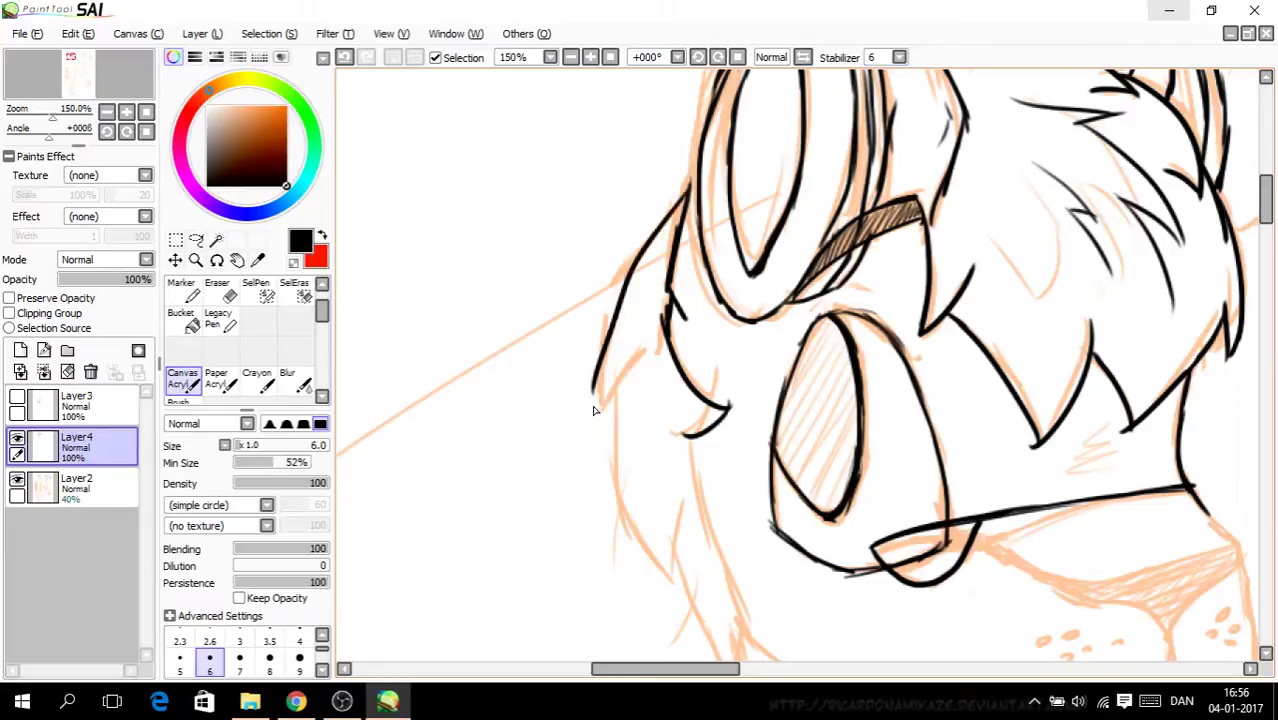
left_click(344, 57)
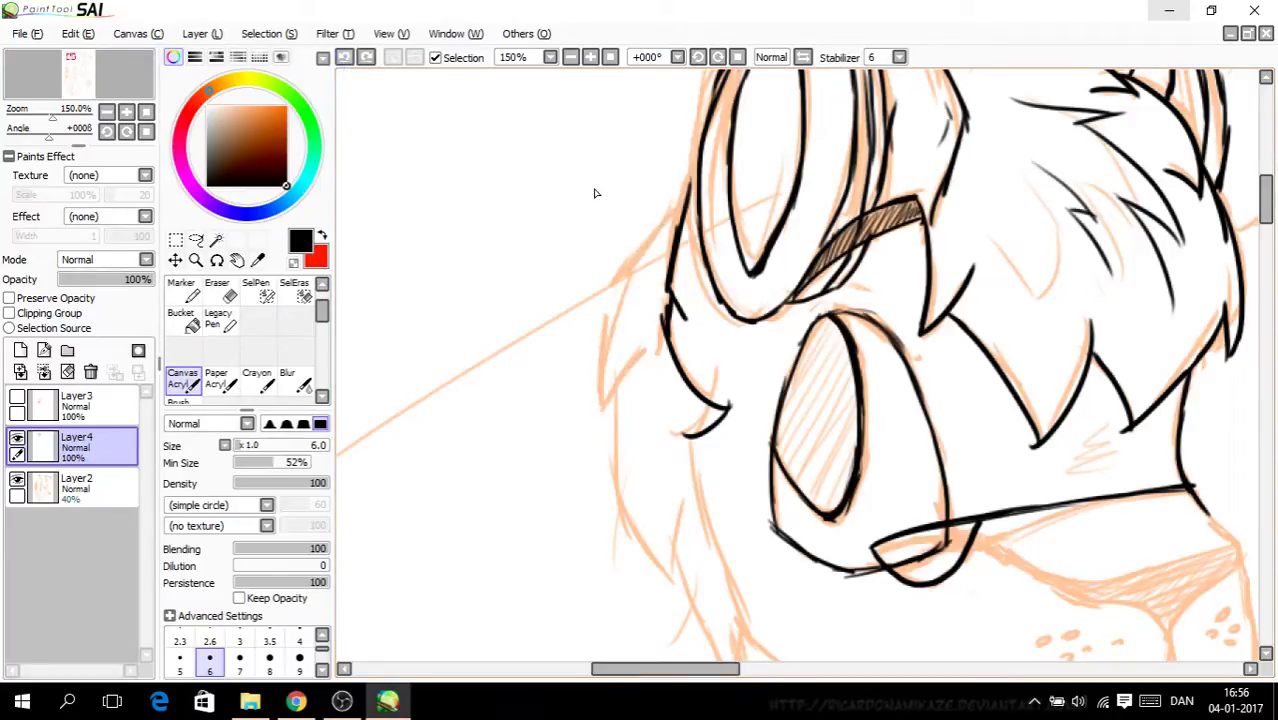
mouse_move(688, 205)
left_mouse_down()
mouse_move(597, 408)
mouse_move(638, 352)
left_mouse_up()
mouse_move(610, 406)
left_mouse_down()
mouse_move(675, 588)
mouse_move(686, 496)
left_mouse_up()
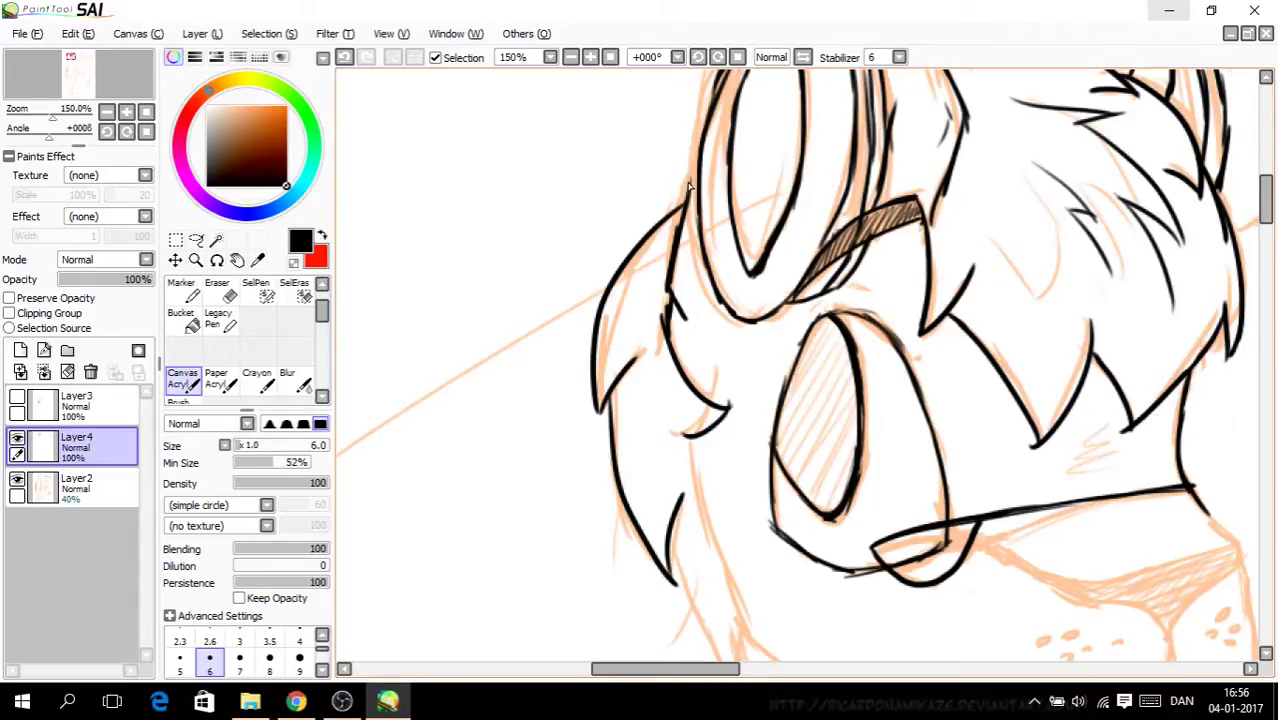
left_click_drag(1266, 215, 1266, 176)
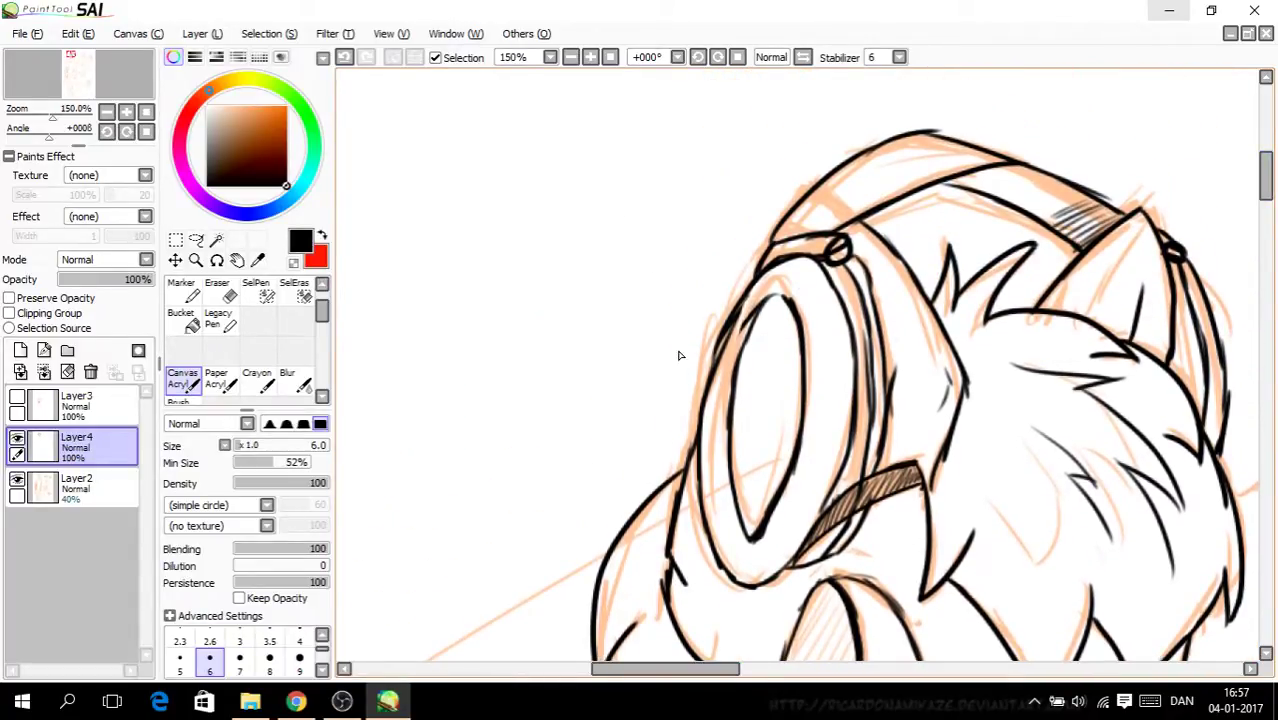
left_click_drag(678, 364, 560, 193)
scroll(735, 633, "down", 2)
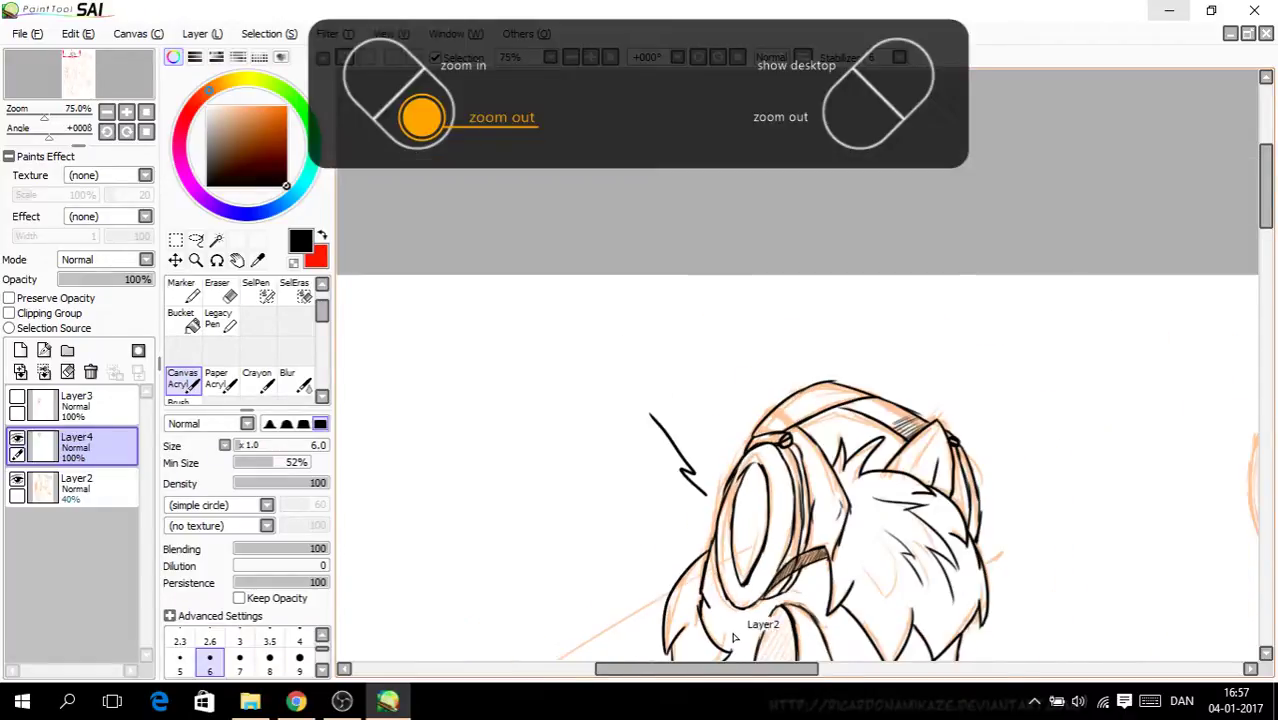
left_click(345, 60)
left_click_drag(709, 497, 615, 520)
left_click_drag(741, 669, 666, 667)
scroll(836, 534, "up", 3)
mouse_move(585, 418)
left_mouse_down()
mouse_move(653, 439)
mouse_move(597, 532)
left_mouse_up()
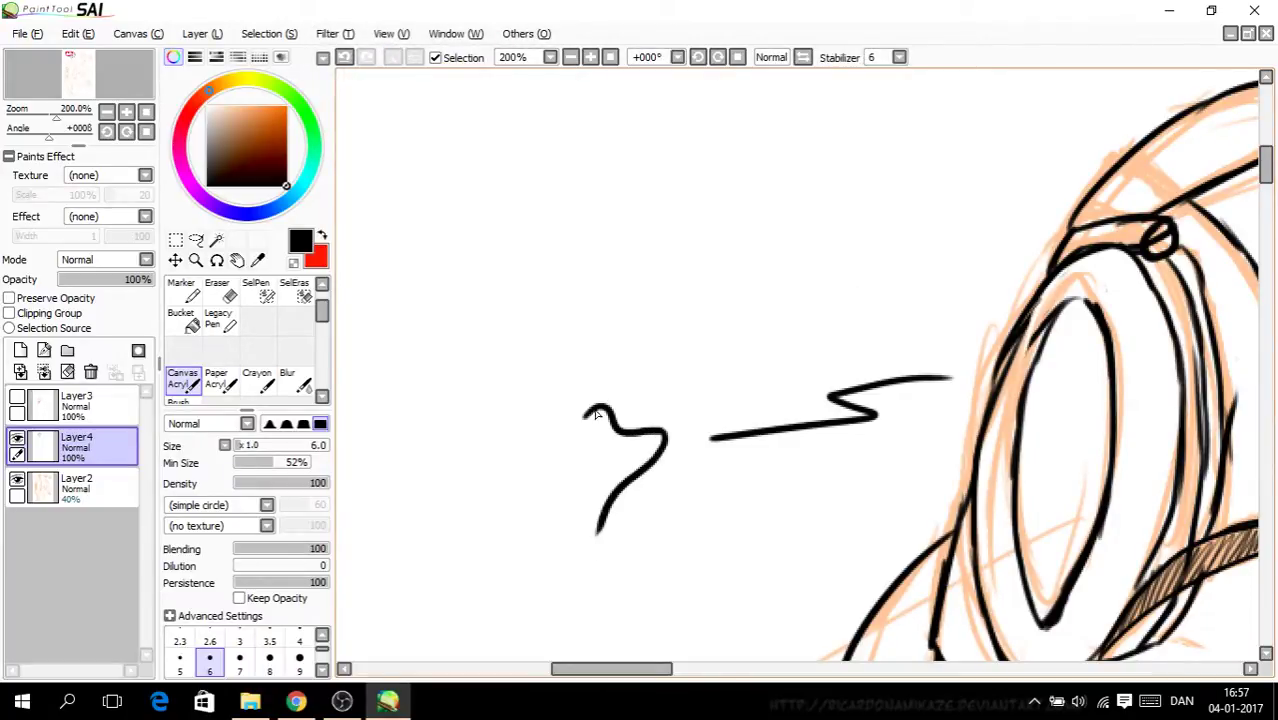
mouse_move(588, 418)
left_mouse_down()
mouse_move(556, 512)
mouse_move(530, 516)
left_mouse_up()
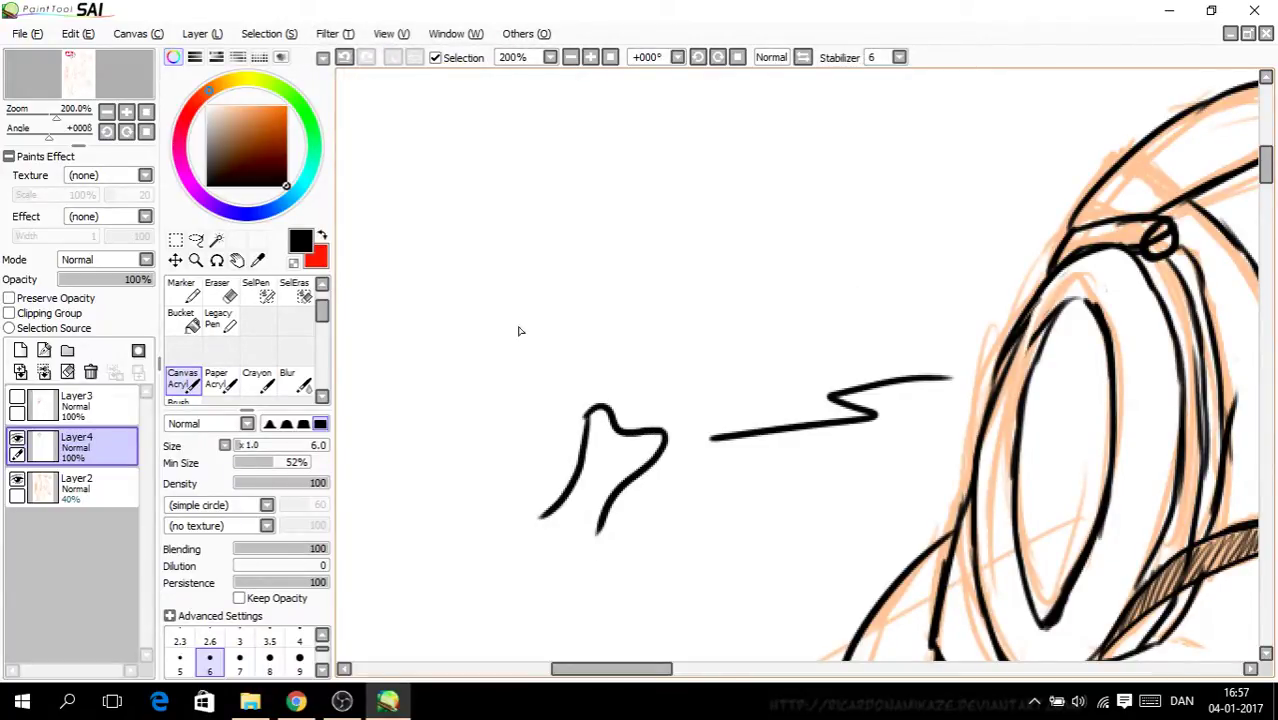
left_click(344, 57)
mouse_move(588, 418)
left_mouse_down()
mouse_move(514, 514)
mouse_move(522, 506)
mouse_move(516, 573)
mouse_move(593, 536)
mouse_move(600, 490)
left_mouse_up()
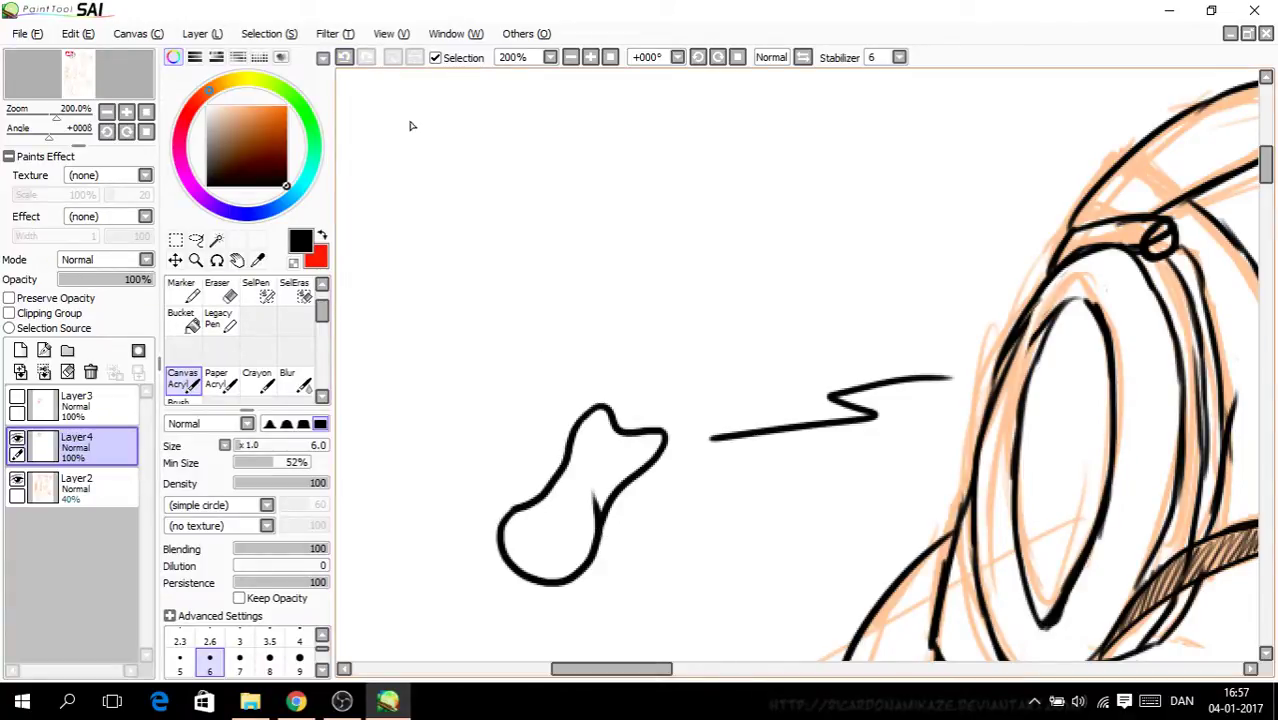
left_click(344, 57)
mouse_move(512, 511)
left_mouse_down()
mouse_move(499, 522)
mouse_move(559, 579)
mouse_move(605, 536)
mouse_move(599, 518)
left_mouse_up()
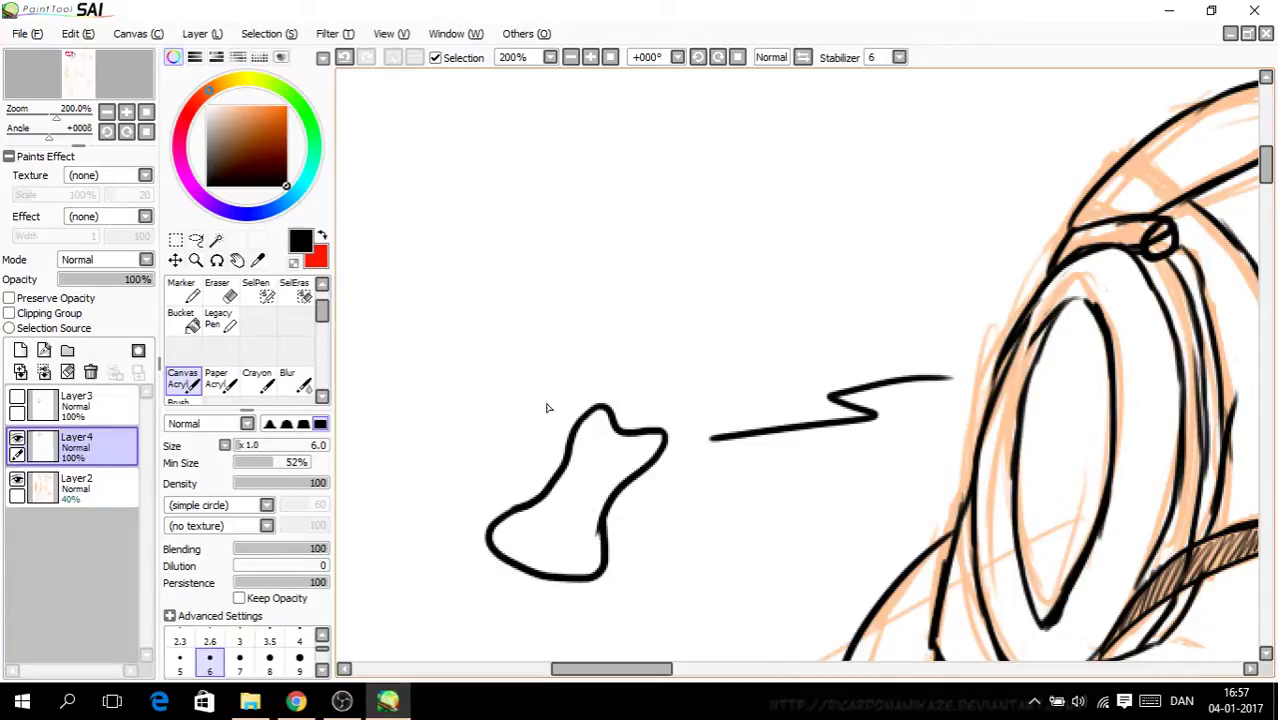
left_click(344, 59)
left_click(344, 59)
left_click(344, 59)
key("ctrl+minus")
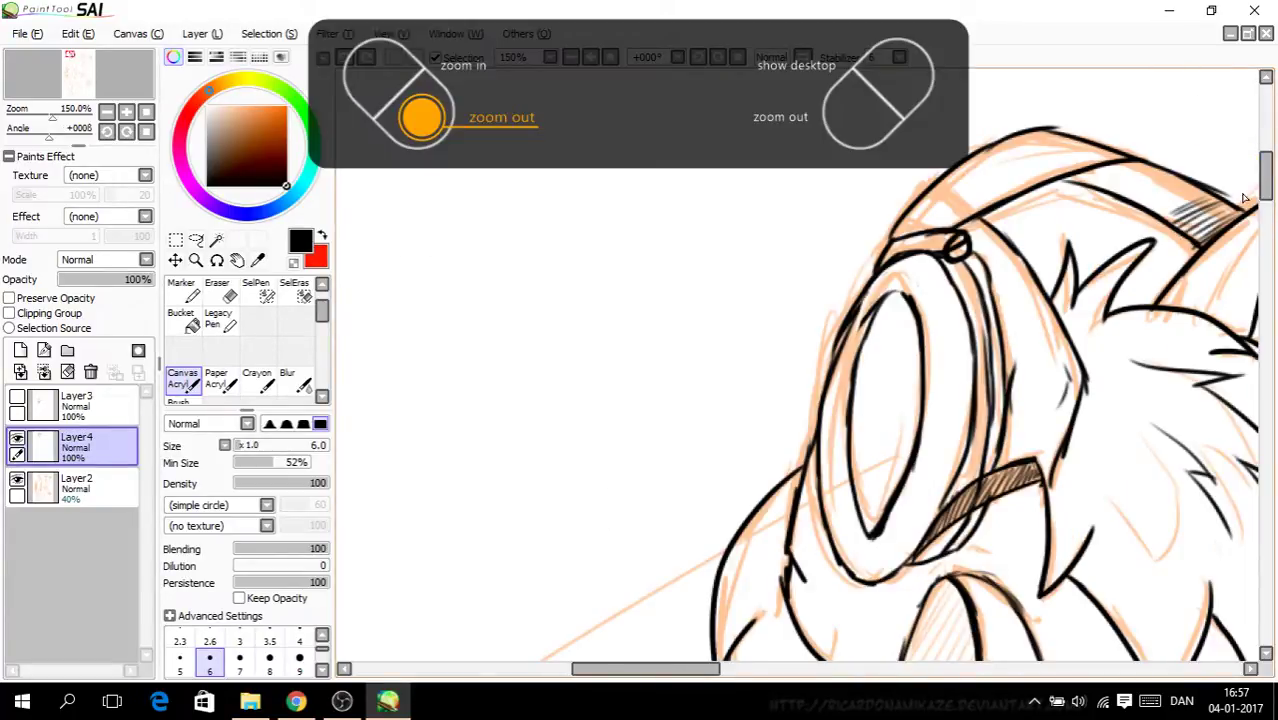
Step: Ink the lowest pointed cheek fur lock and its inner edge up to the tuft beside the eye
left_click_drag(1265, 185, 1268, 251)
mouse_move(798, 193)
left_mouse_down()
mouse_move(833, 305)
mouse_move(864, 183)
left_mouse_up()
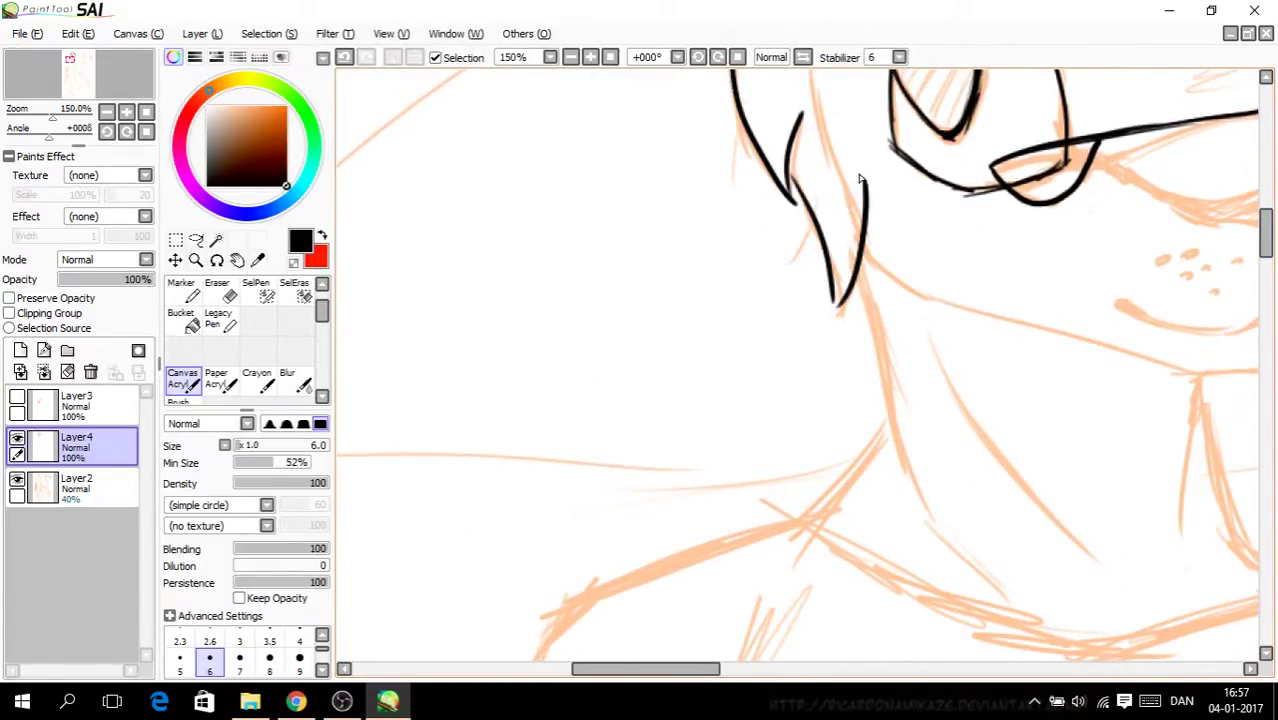
scroll(1095, 246, "up", 3)
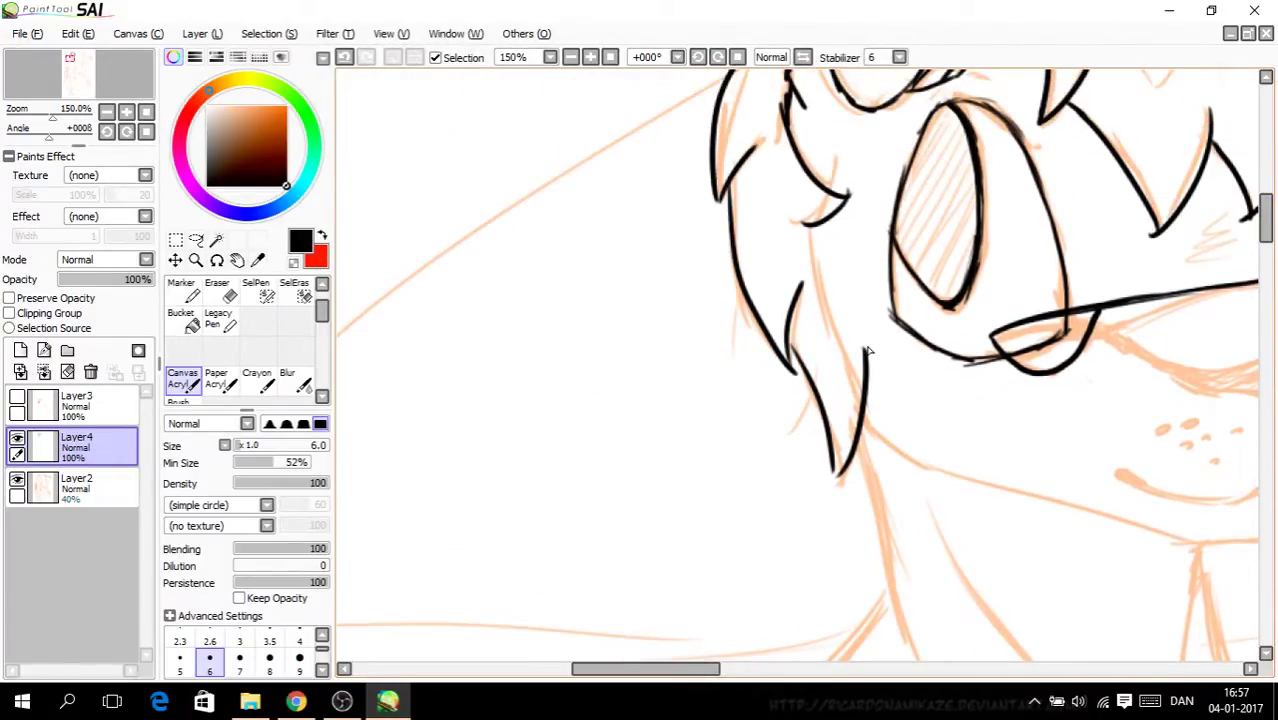
left_click_drag(868, 350, 821, 226)
Step: Ink the start of the jawline from the cheek fur, the back neck line and the shoulder line branching off it
scroll(860, 459, "up", 1)
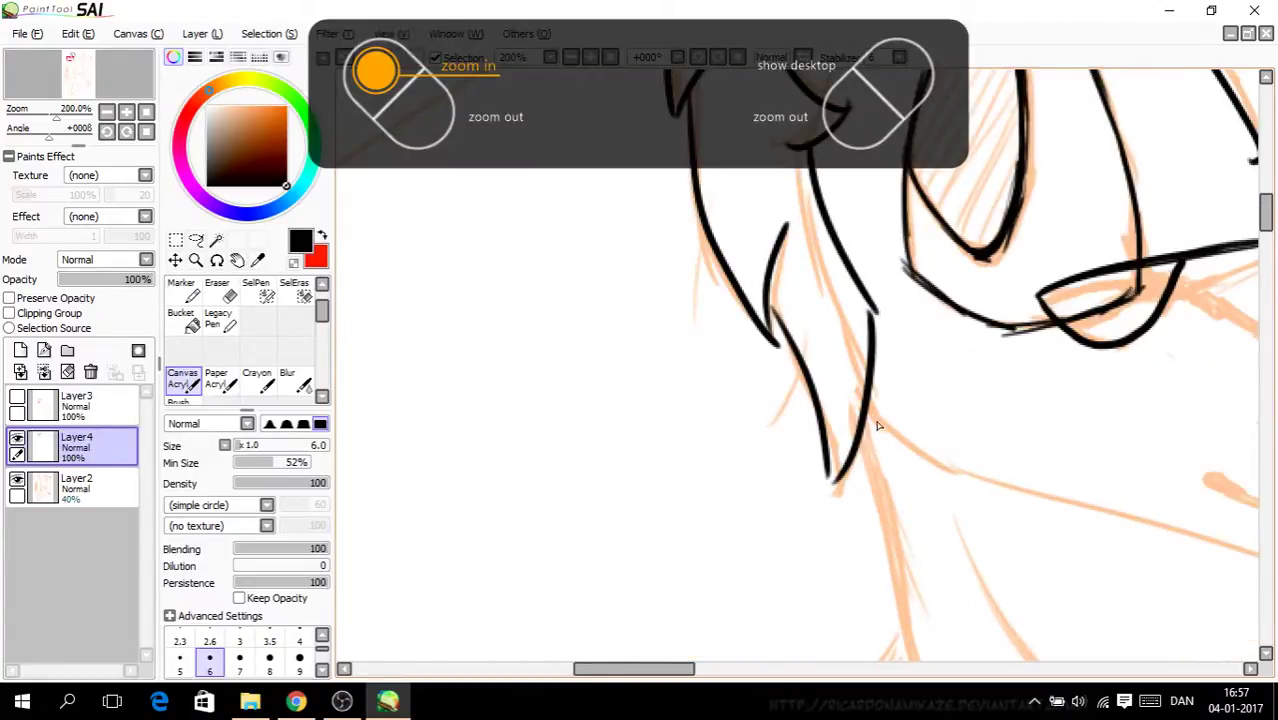
mouse_move(873, 383)
left_mouse_down()
mouse_move(880, 442)
mouse_move(1021, 500)
left_mouse_up()
mouse_move(1267, 215)
left_mouse_down()
mouse_move(1267, 257)
mouse_move(1265, 236)
left_mouse_up()
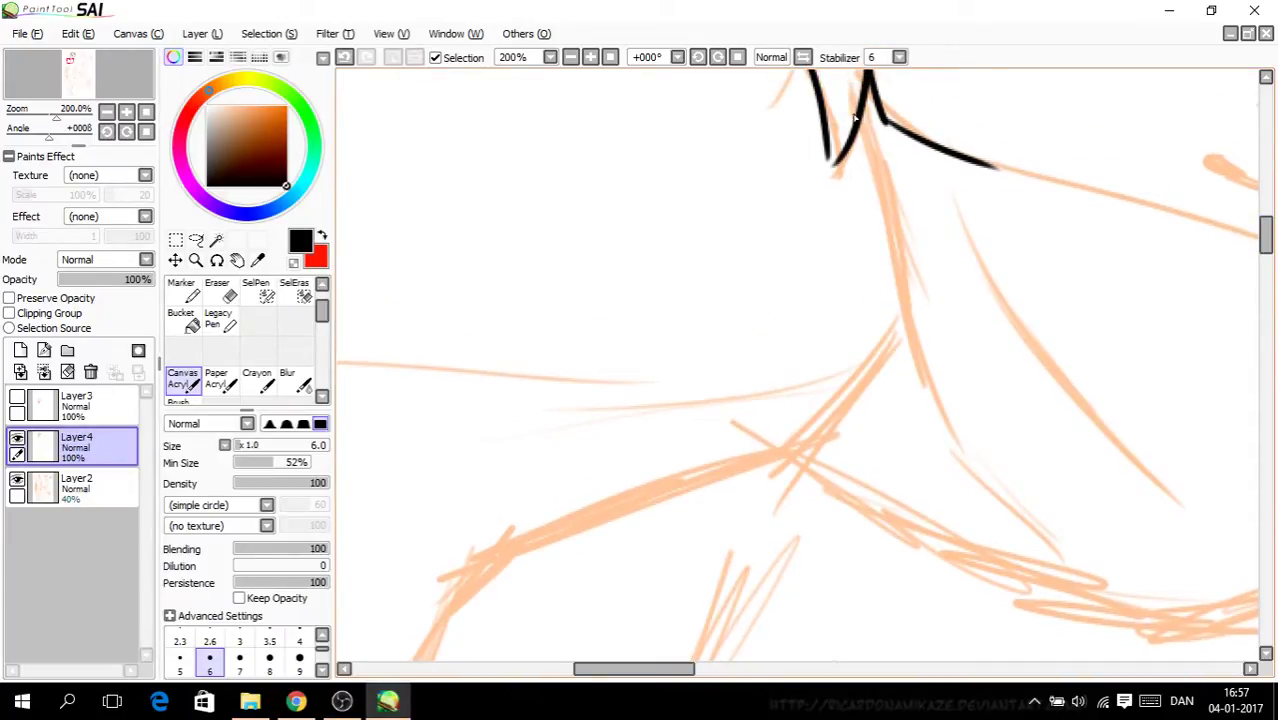
left_click_drag(866, 105, 925, 418)
left_click_drag(902, 302, 808, 436)
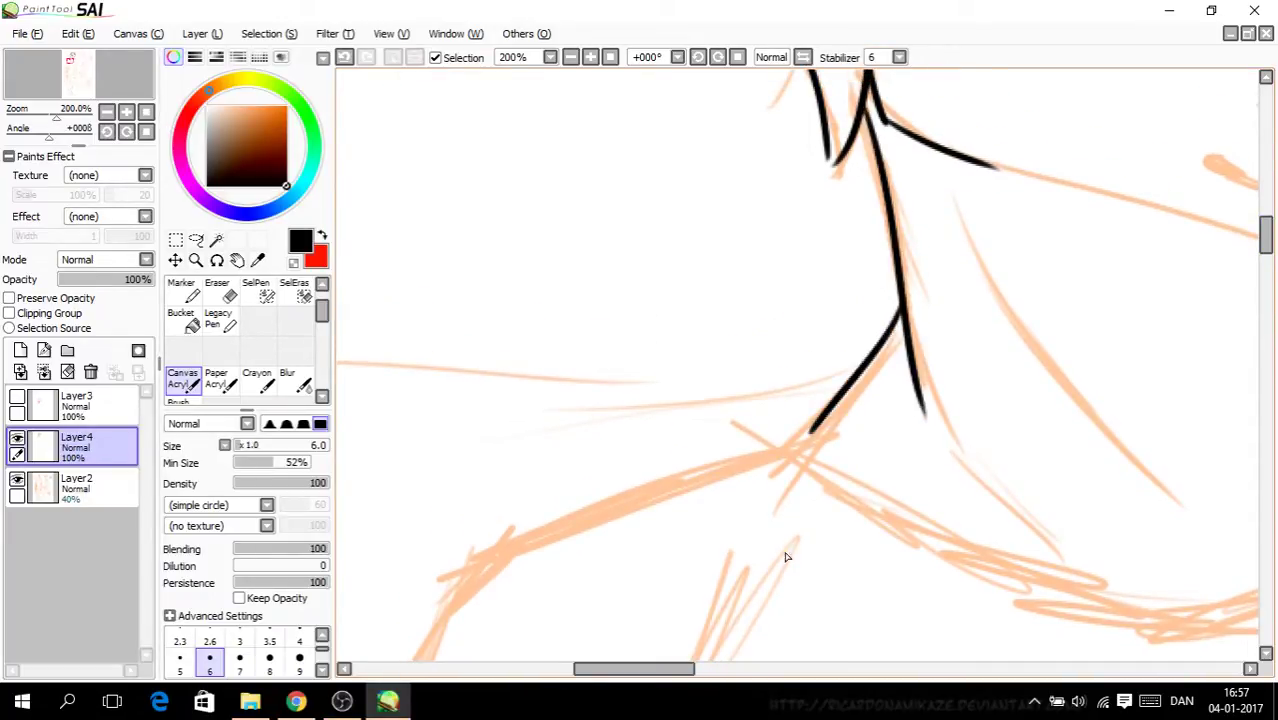
Step: Ink the nose outline with its slanted top edge, curved nostril edges and short central line below the tip
left_click_drag(660, 668, 740, 662)
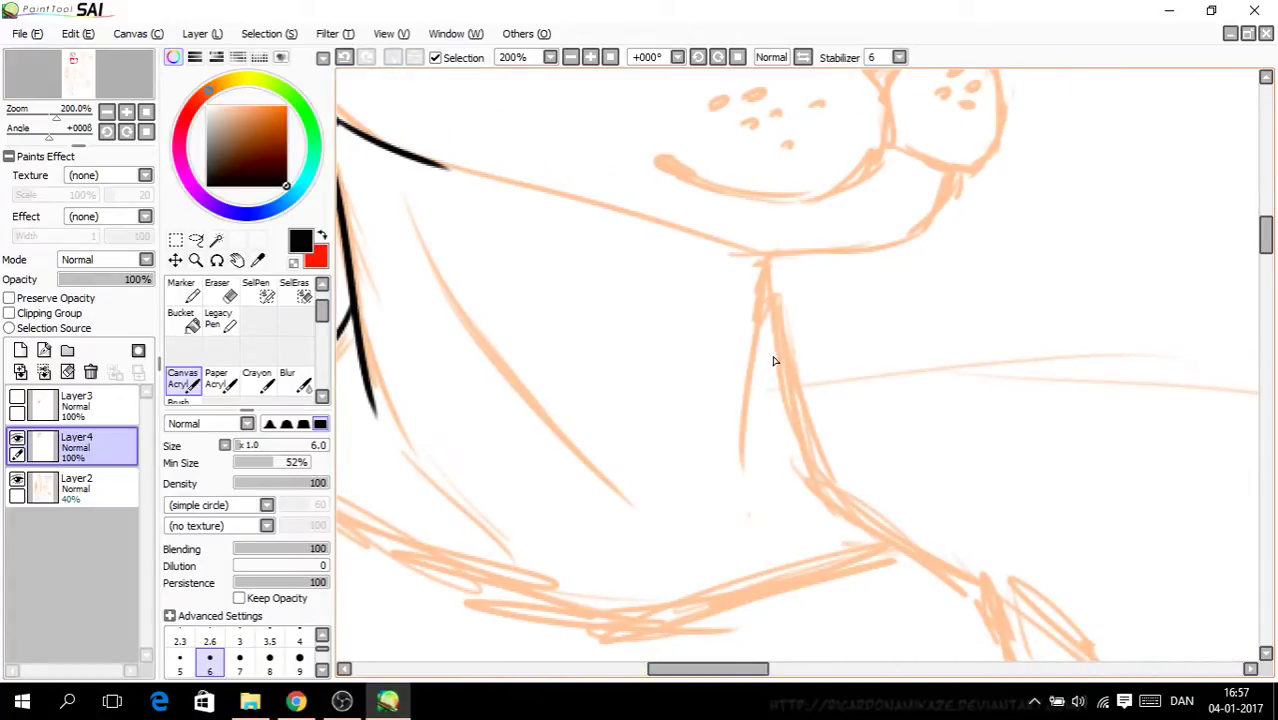
left_click_drag(1273, 224, 1271, 221)
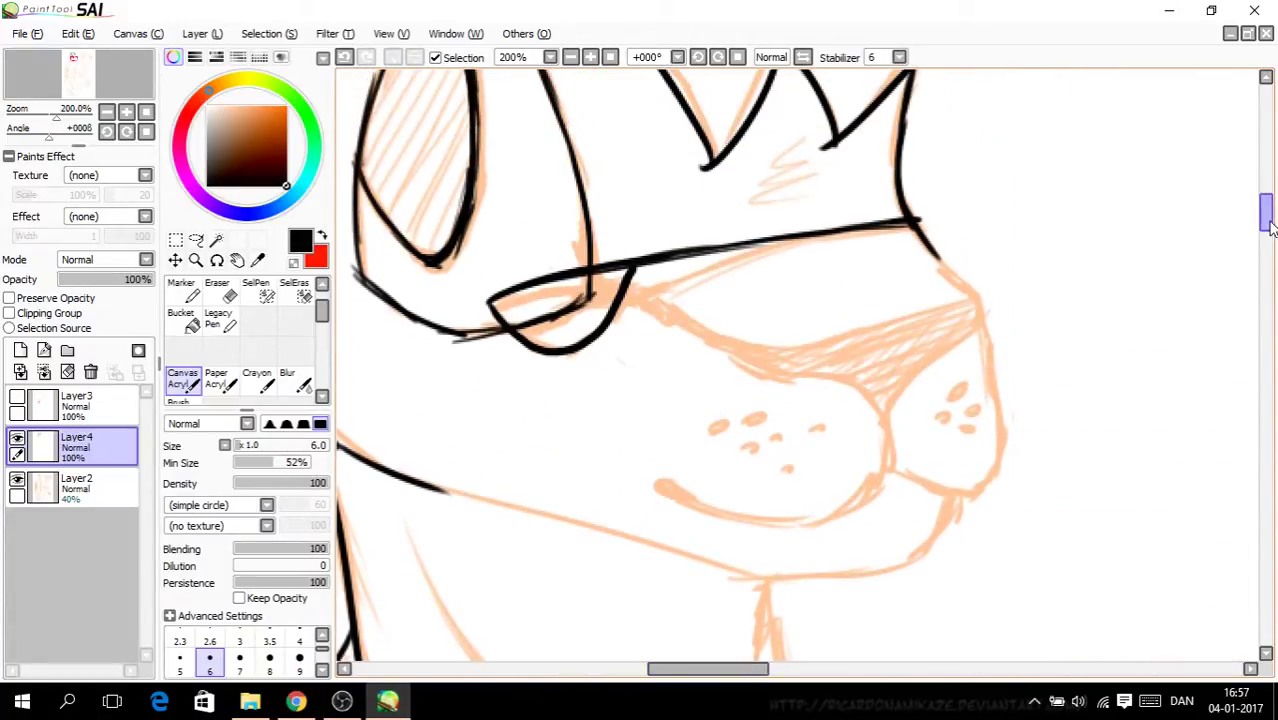
scroll(825, 348, "up", 2)
mouse_move(785, 352)
left_mouse_down()
mouse_move(1050, 281)
mouse_move(979, 226)
mouse_move(1047, 319)
mouse_move(1050, 306)
mouse_move(1021, 346)
mouse_move(978, 355)
mouse_move(916, 455)
left_mouse_up()
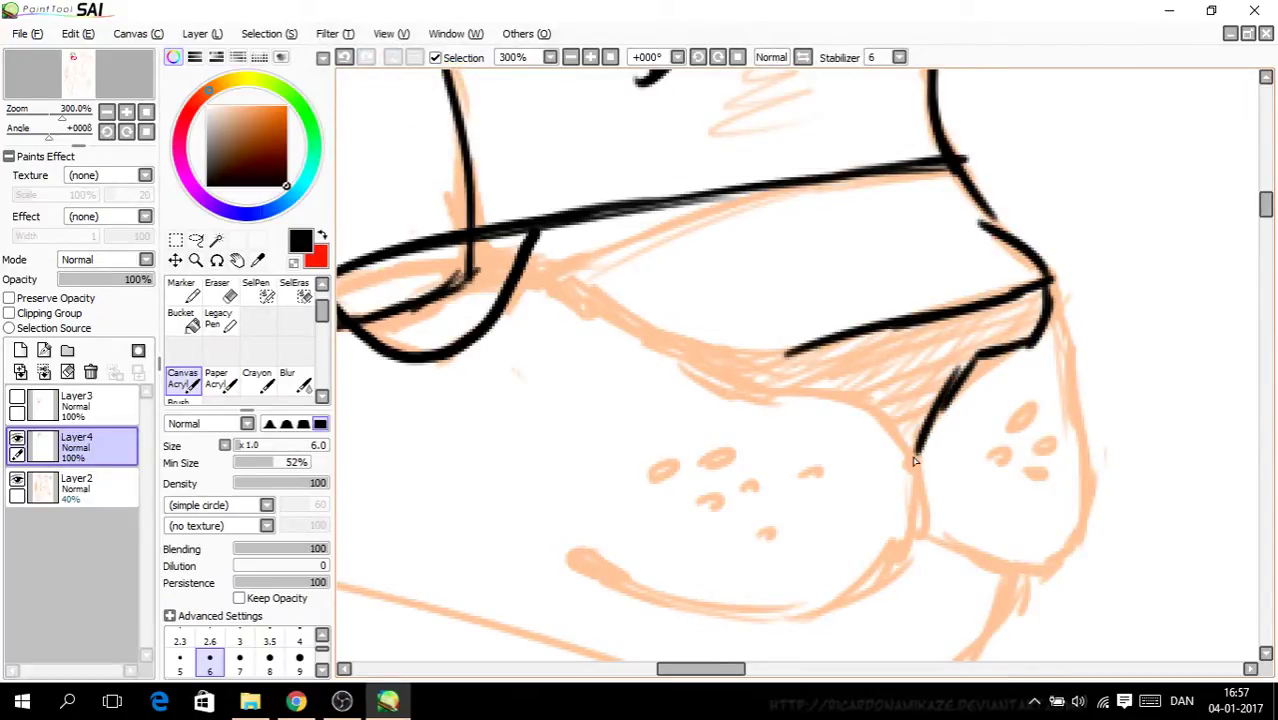
mouse_move(800, 346)
left_mouse_down()
mouse_move(668, 350)
mouse_move(785, 396)
mouse_move(808, 390)
mouse_move(916, 455)
left_mouse_up()
left_click(343, 57)
left_click(343, 57)
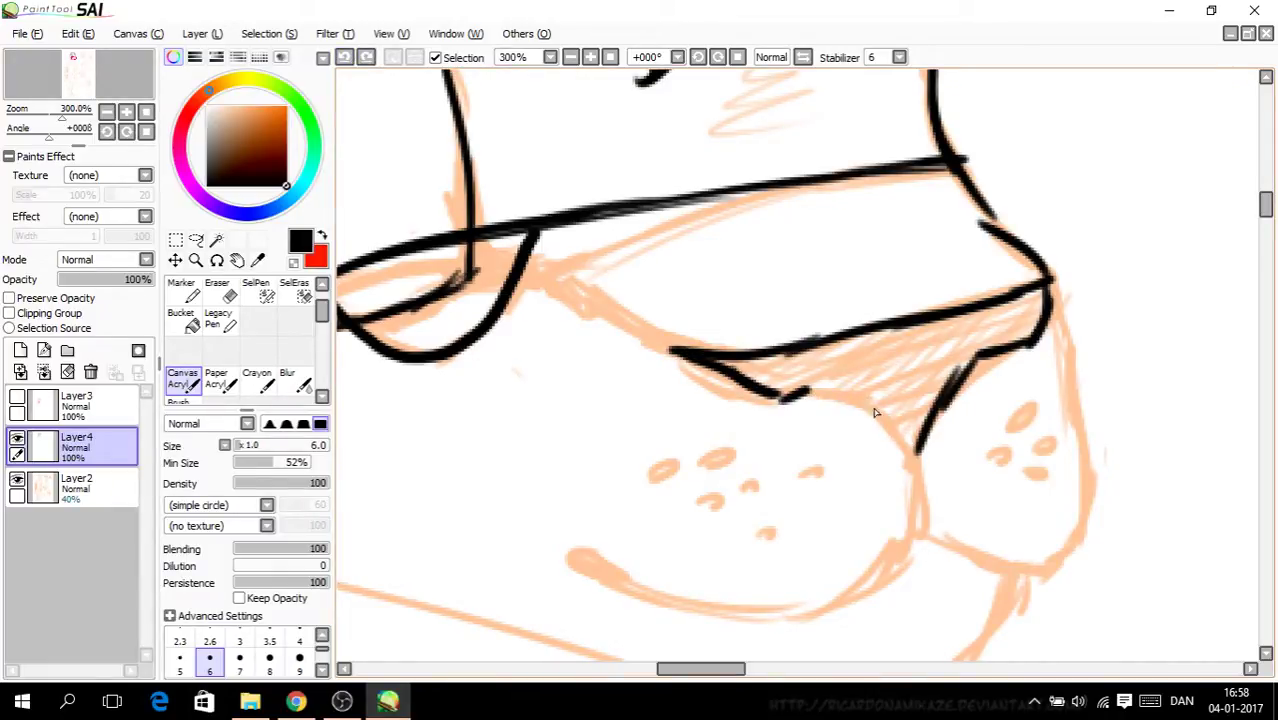
mouse_move(802, 398)
left_mouse_down()
mouse_move(892, 419)
mouse_move(879, 415)
mouse_move(918, 475)
mouse_move(914, 461)
mouse_move(914, 491)
mouse_move(922, 440)
left_mouse_up()
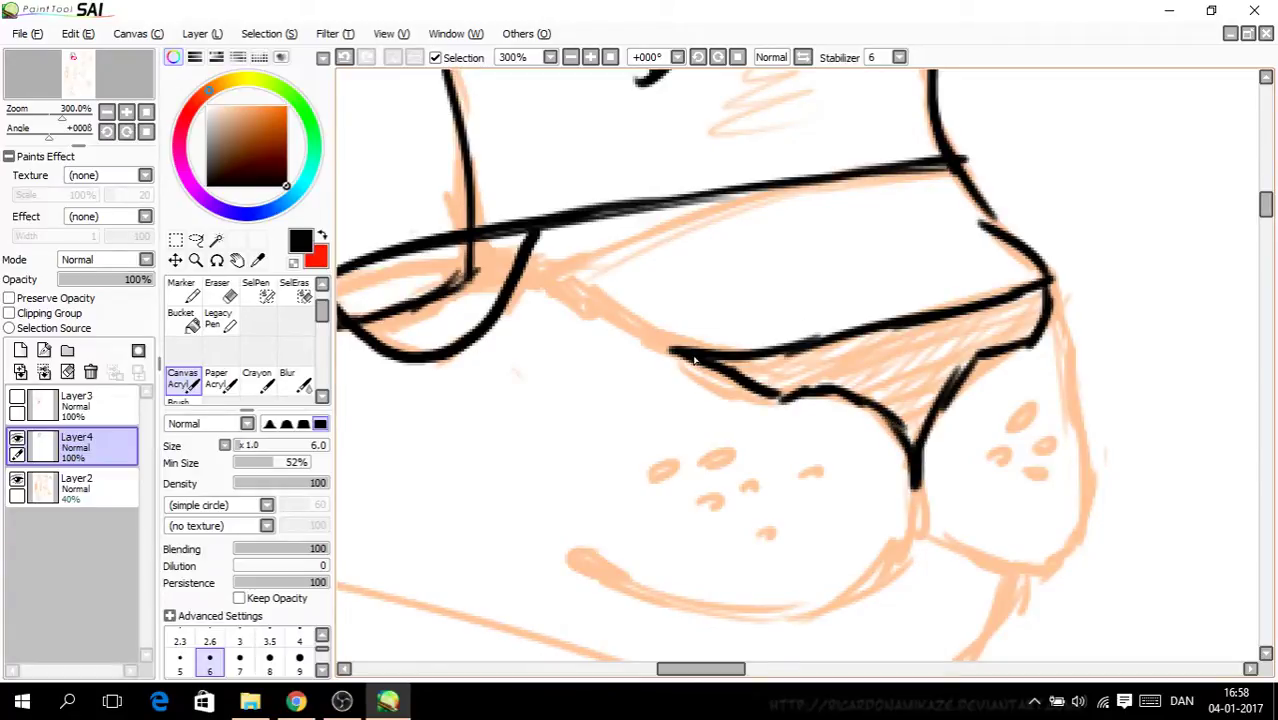
Step: Extend the nose's side line toward the eye and join the snout bridge line to the nose tip
left_click_drag(690, 357, 545, 286)
left_click_drag(1026, 250, 982, 193)
key("Page_Down")
key("Page_Down")
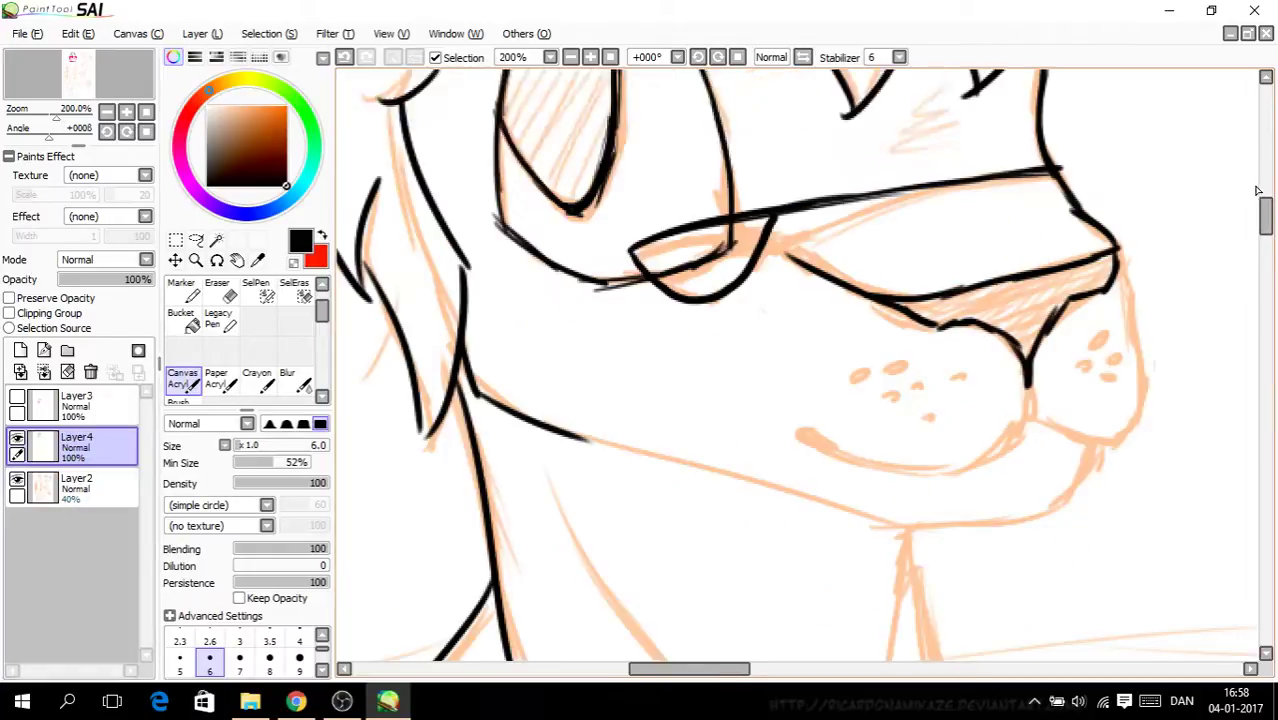
Step: Add a small patch of hatching between the hair fringe and the long line above the snout
left_click_drag(1266, 216, 1268, 200)
scroll(1268, 200, "up", 1)
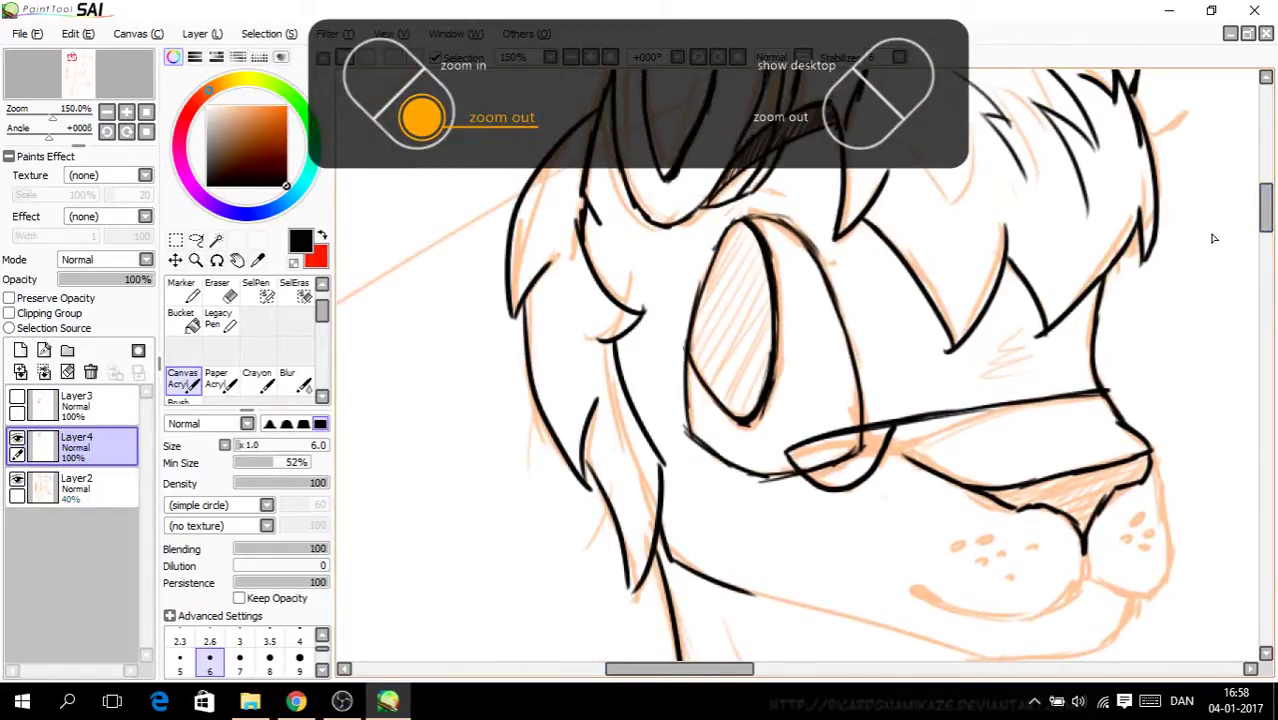
key("ctrl+plus")
mouse_move(985, 400)
left_mouse_down()
mouse_move(1025, 374)
mouse_move(1002, 374)
mouse_move(1020, 345)
left_mouse_up()
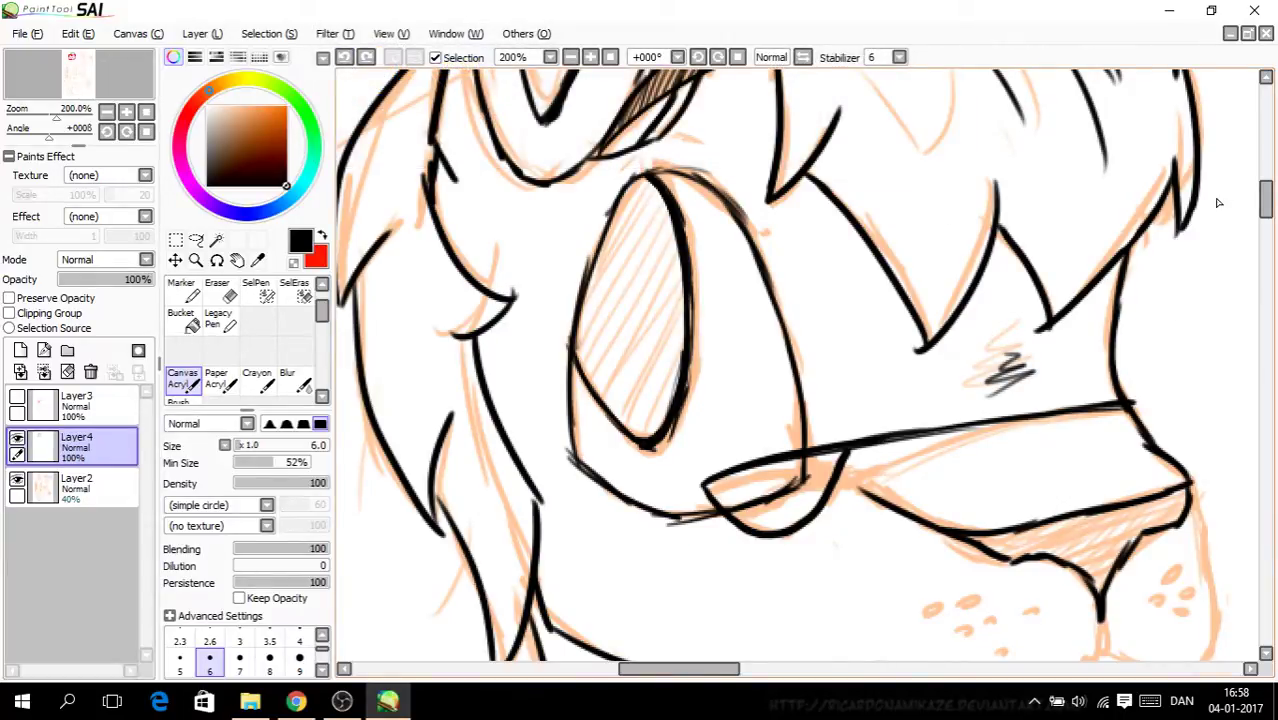
Step: Ink the smile with a thick rounded mouth corner and a curve running up to the line below the nose
mouse_move(1265, 200)
left_mouse_down()
mouse_move(1275, 165)
mouse_move(1268, 229)
left_mouse_up()
key("ctrl+plus")
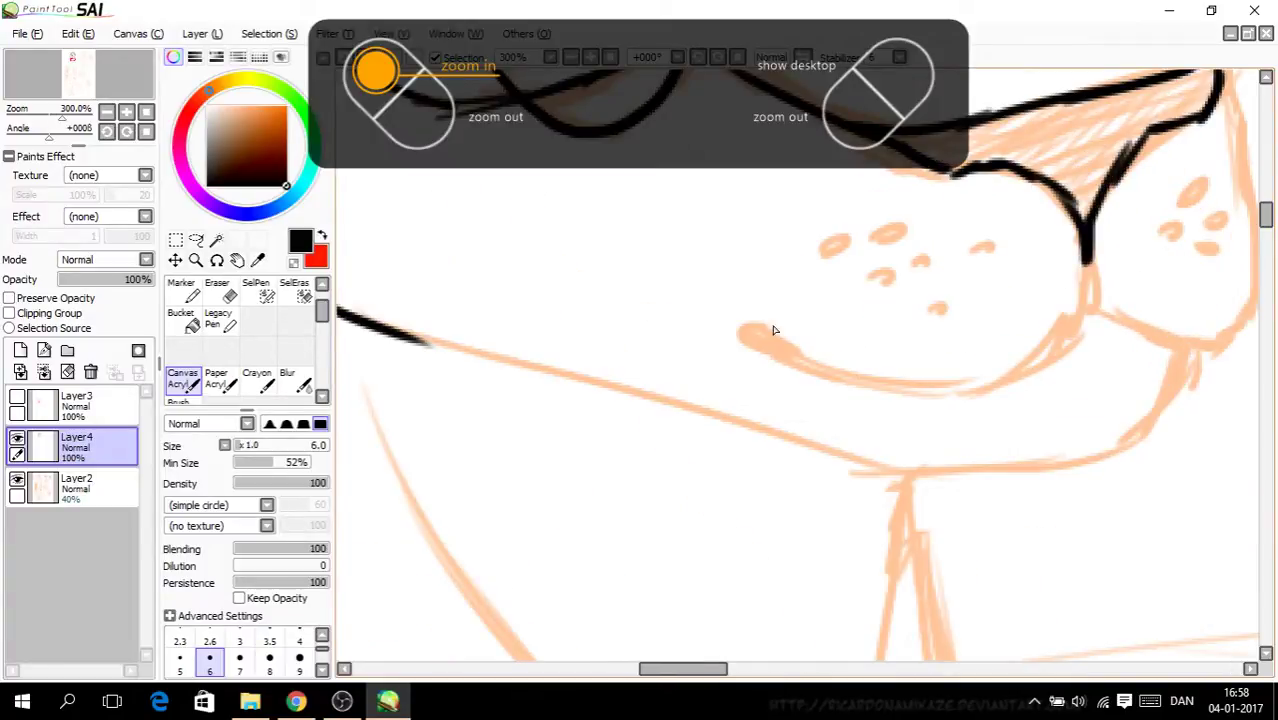
key("ctrl+plus")
key("ctrl+plus")
mouse_move(760, 328)
left_mouse_down()
mouse_move(713, 333)
mouse_move(792, 363)
mouse_move(768, 338)
mouse_move(755, 336)
mouse_move(808, 373)
mouse_move(967, 404)
left_mouse_up()
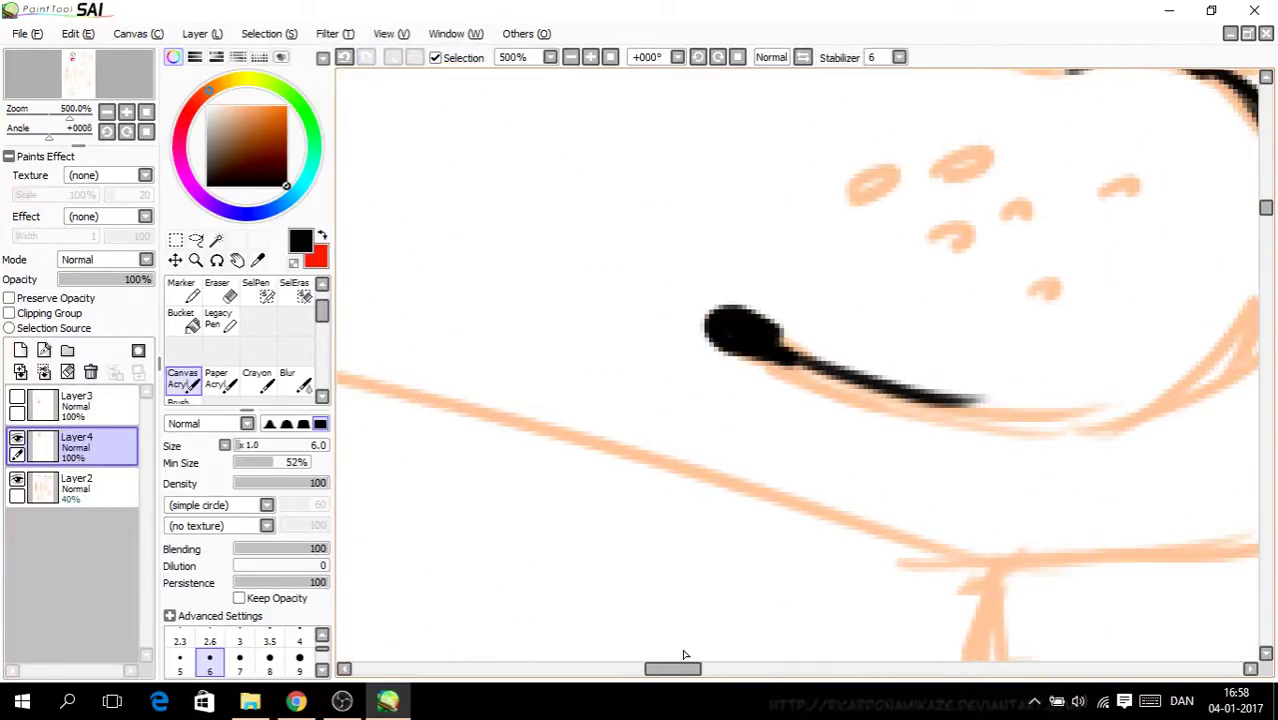
left_click_drag(687, 668, 704, 669)
mouse_move(508, 342)
left_mouse_down()
mouse_move(563, 366)
mouse_move(497, 347)
mouse_move(849, 414)
mouse_move(1016, 282)
mouse_move(952, 366)
mouse_move(1028, 226)
mouse_move(1015, 273)
mouse_move(1043, 195)
left_mouse_up()
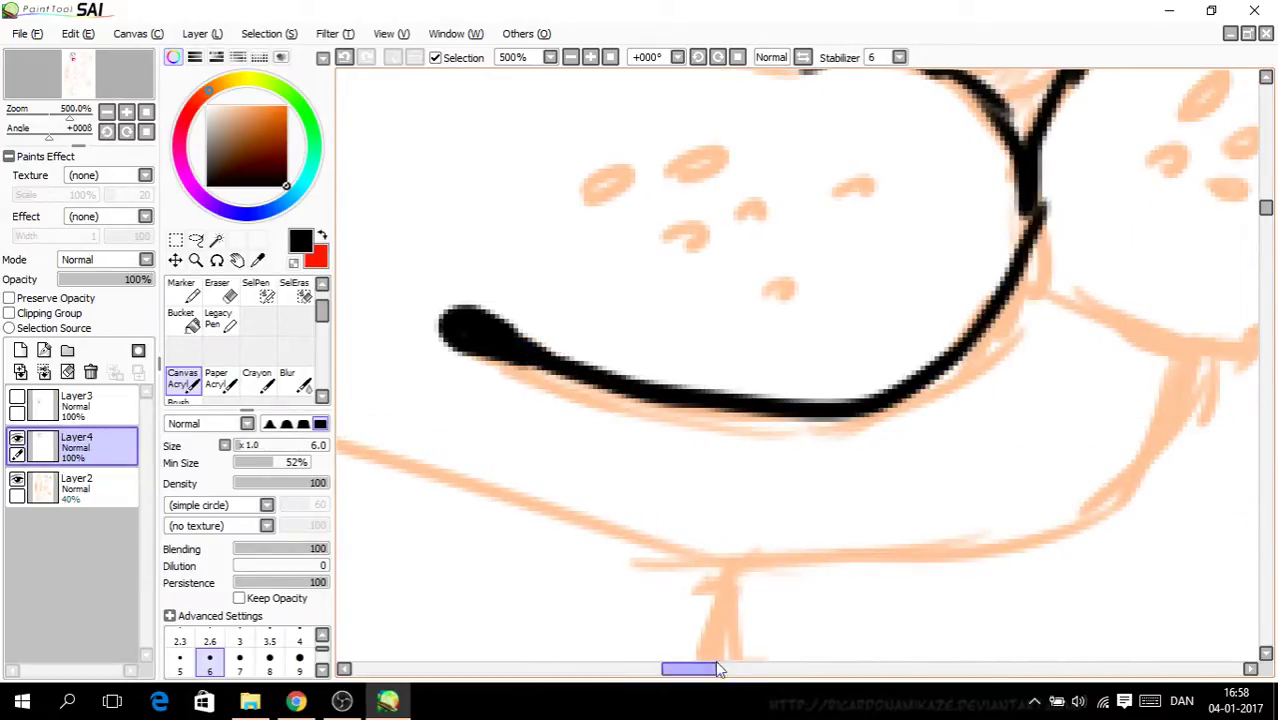
Step: Ink the outline of the far half of the muzzle from the centre line around and up to the nose
left_click_drag(702, 668, 713, 669)
left_click(346, 56)
left_click_drag(842, 274, 870, 180)
mouse_move(851, 229)
left_mouse_down()
mouse_move(951, 340)
mouse_move(1059, 380)
mouse_move(1128, 278)
left_mouse_up()
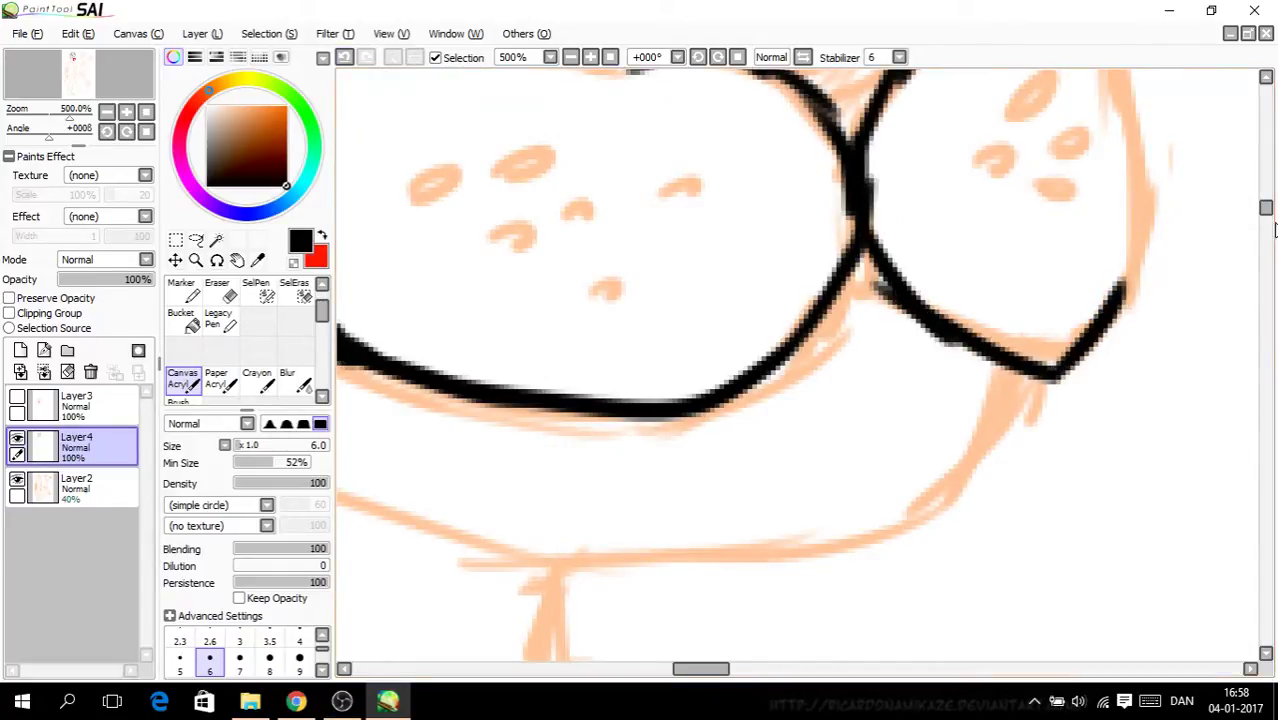
scroll(1190, 265, "up", 5)
mouse_move(1117, 623)
left_mouse_down()
mouse_move(1105, 411)
mouse_move(1112, 423)
mouse_move(1076, 268)
left_mouse_up()
scroll(1178, 297, "down", 2)
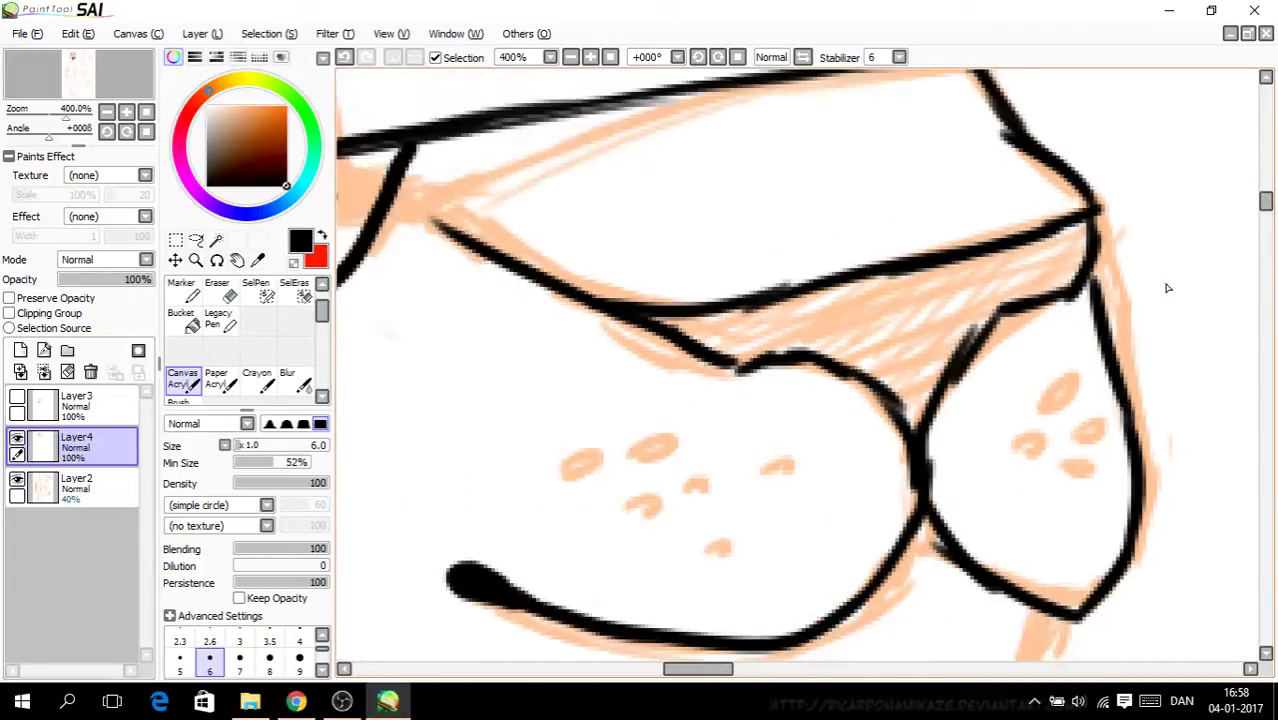
Step: Ink the four whisker spots on the far half of the muzzle
scroll(1101, 374, "up", 2)
left_click_drag(1032, 414, 1108, 376)
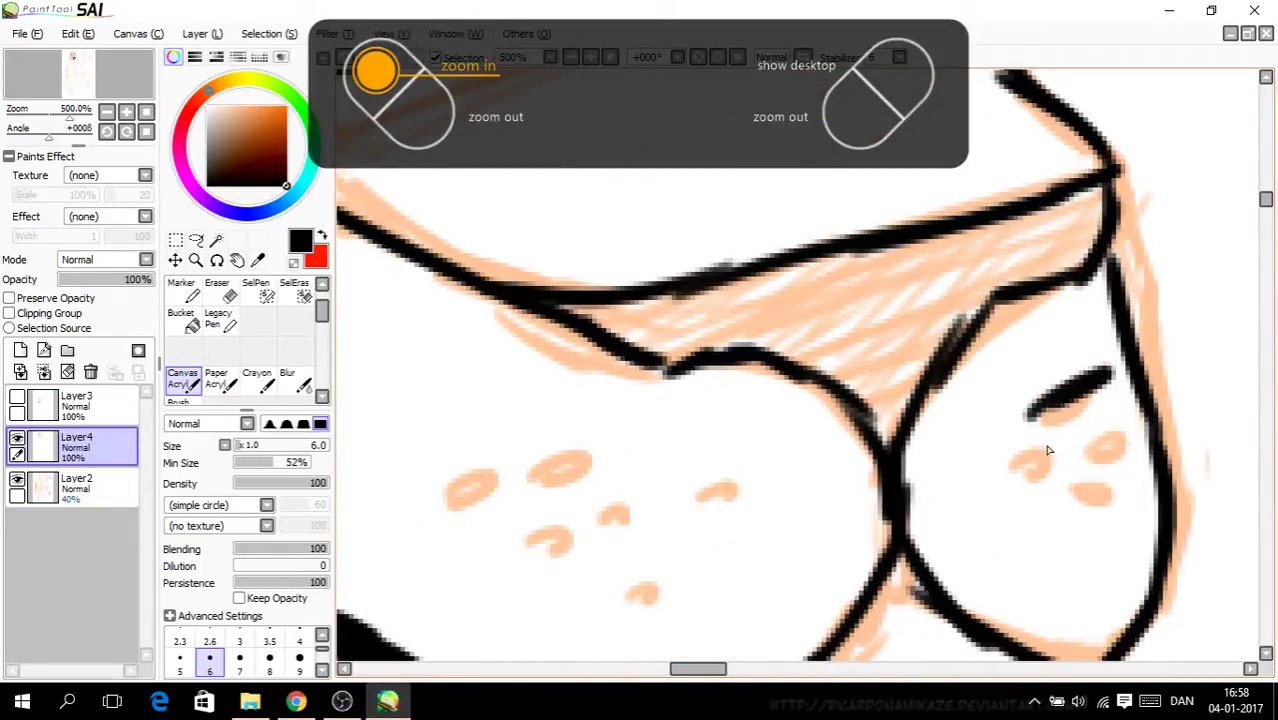
left_click_drag(1014, 463, 1016, 478)
left_click_drag(1090, 463, 1120, 442)
left_click_drag(1089, 492, 1068, 505)
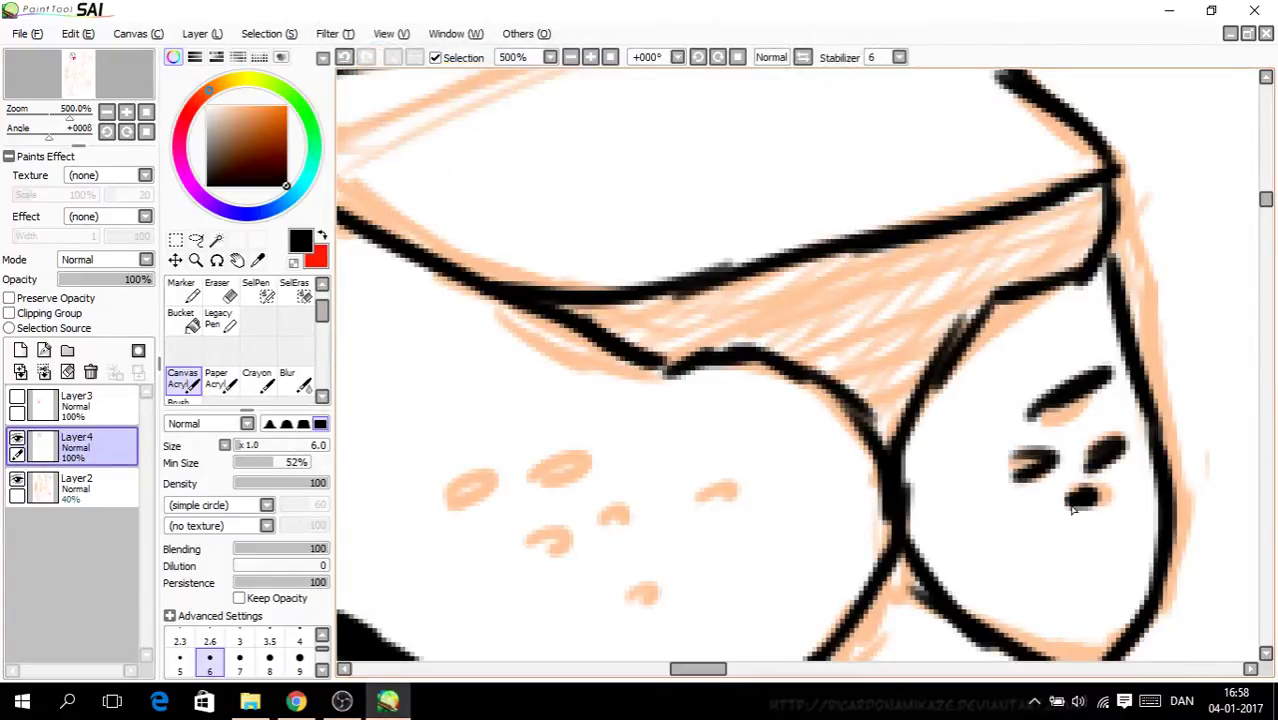
Step: Ink the whisker spots on the near half of the muzzle above the smile
left_click_drag(705, 668, 694, 663)
mouse_move(744, 530)
left_mouse_down()
mouse_move(700, 519)
mouse_move(727, 514)
mouse_move(755, 488)
left_mouse_up()
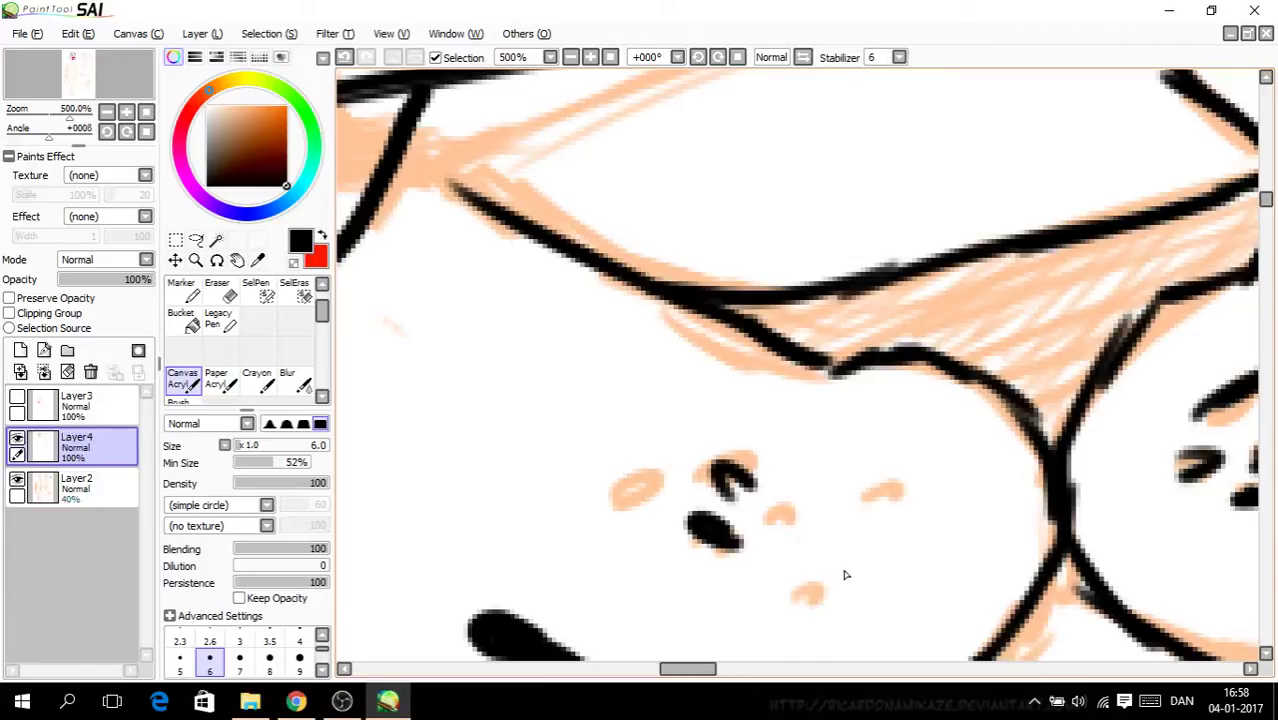
left_click_drag(842, 575, 815, 568)
mouse_move(848, 512)
left_mouse_down()
mouse_move(820, 510)
mouse_move(845, 492)
left_mouse_up()
left_click_drag(642, 476, 600, 452)
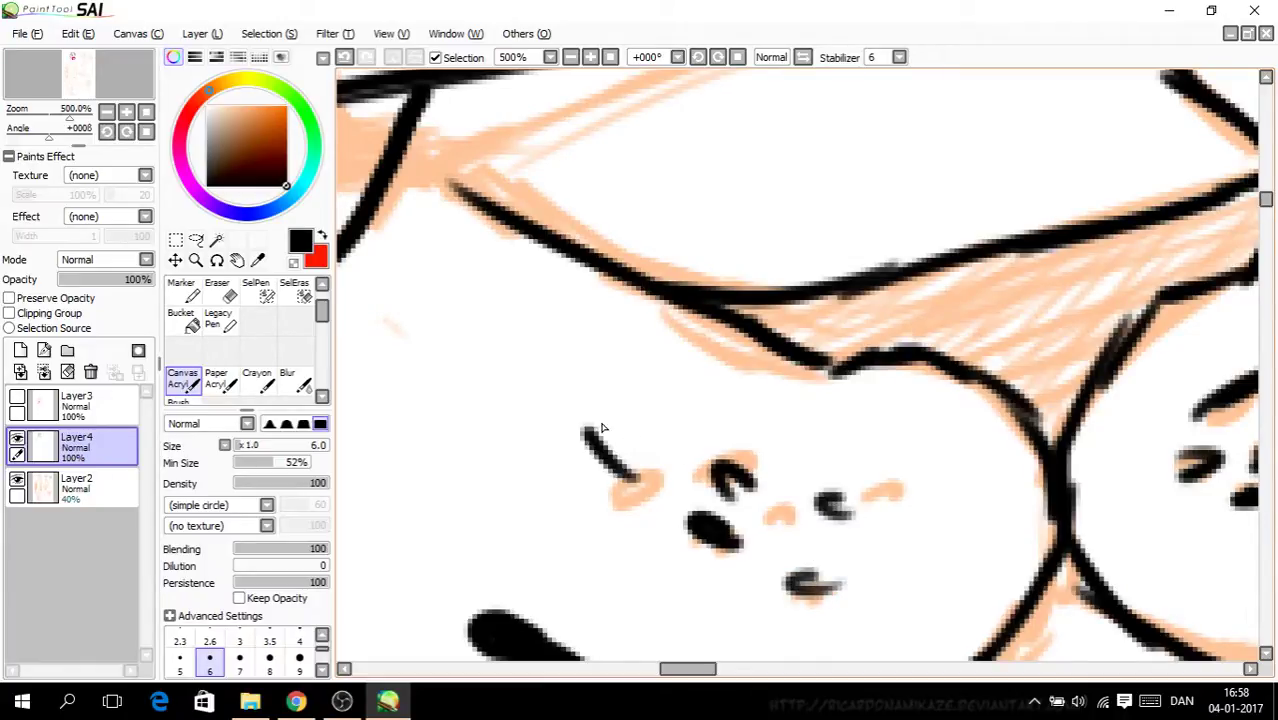
mouse_move(690, 595)
left_mouse_down()
mouse_move(648, 568)
mouse_move(668, 572)
left_mouse_up()
scroll(1155, 410, "down", 2)
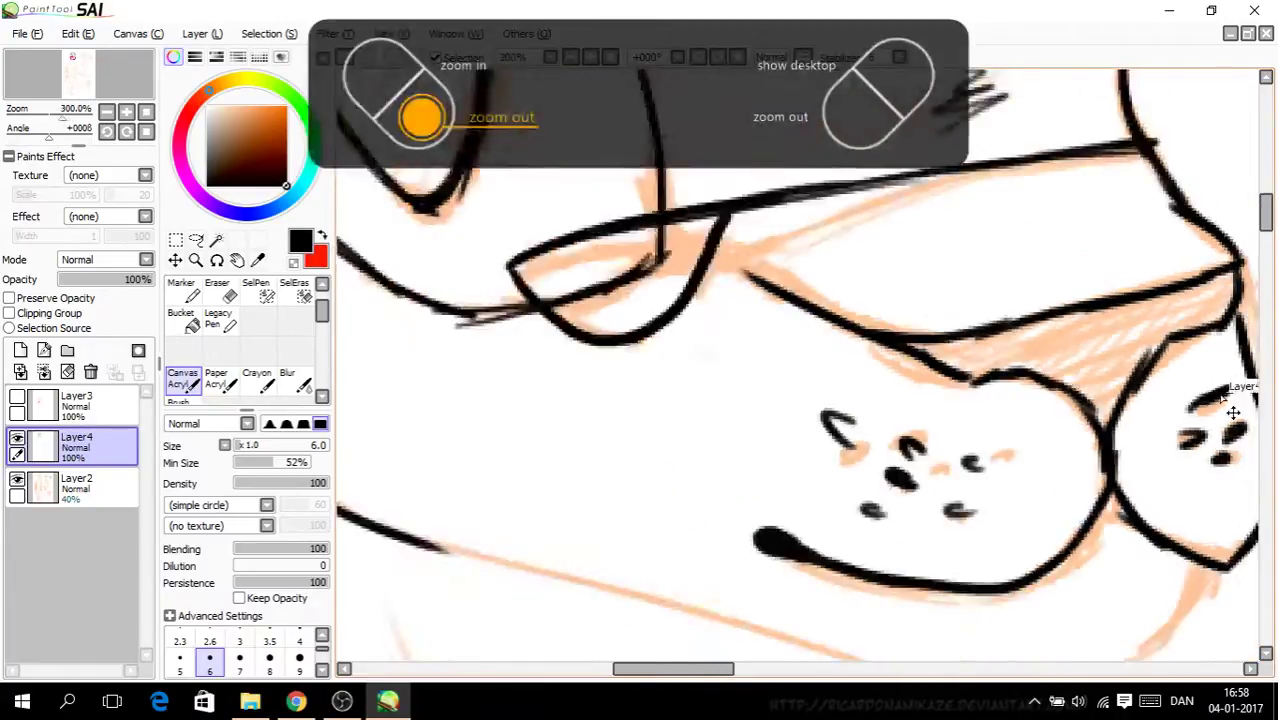
scroll(1219, 398, "down", 2)
left_click_drag(689, 668, 744, 672)
scroll(895, 550, "up", 1)
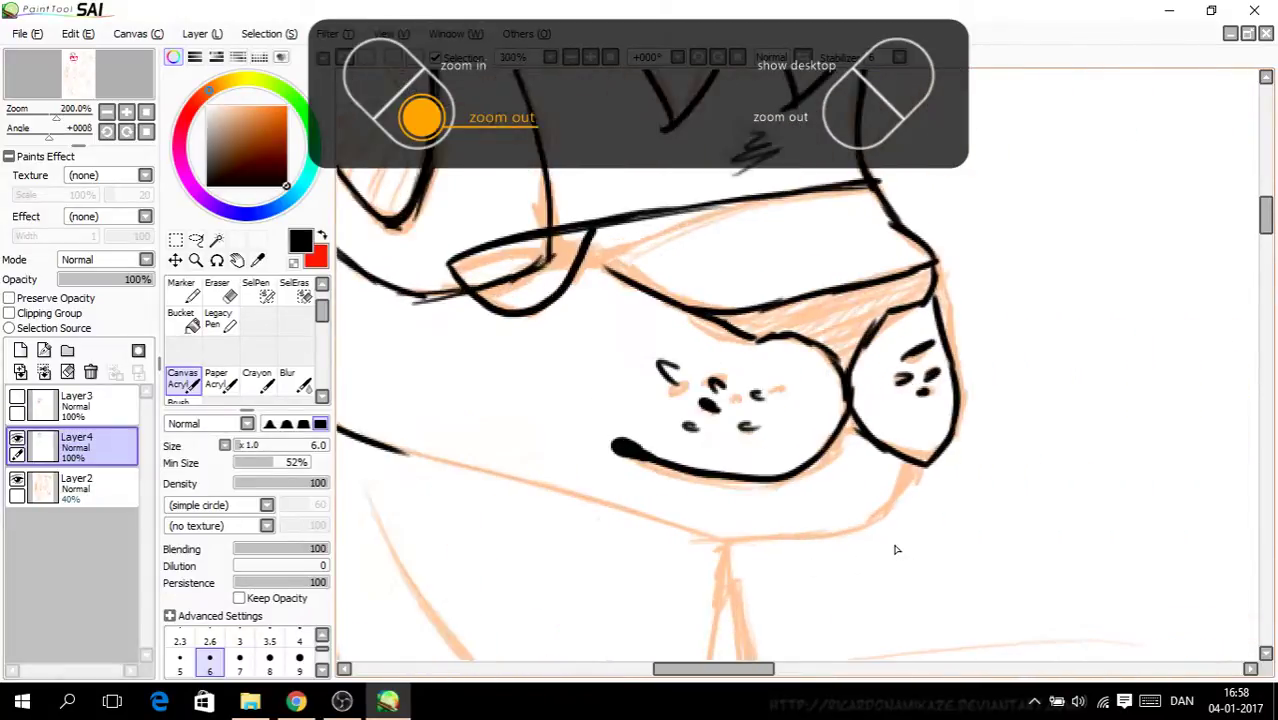
Step: Ink the chin below the far half of the muzzle and the lower jaw line running back towards the cheek
scroll(896, 549, "up", 3)
mouse_move(914, 428)
left_mouse_down()
mouse_move(843, 552)
mouse_move(812, 570)
left_mouse_up()
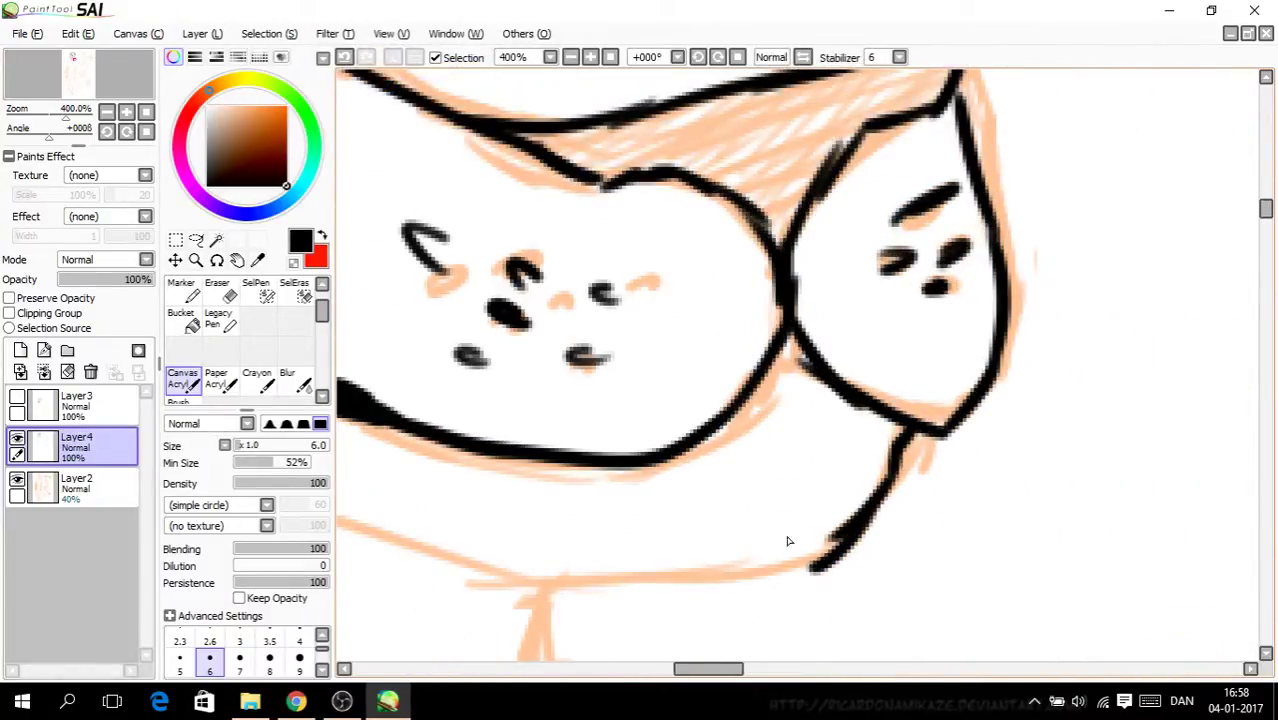
key("ctrl+z")
mouse_move(551, 583)
left_mouse_down()
mouse_move(824, 532)
mouse_move(812, 552)
left_mouse_up()
left_click_drag(725, 668, 697, 662)
left_click_drag(925, 584, 360, 418)
scroll(691, 624, "down", 2)
scroll(545, 528, "up", 2)
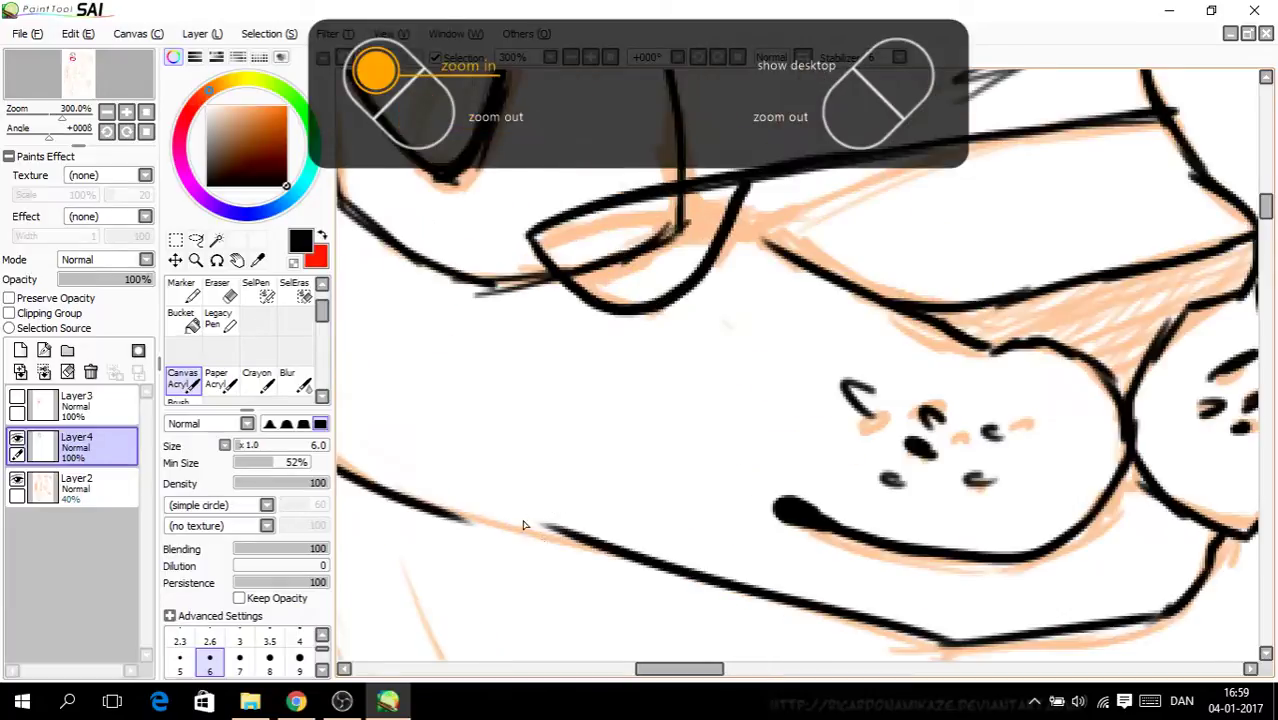
Step: Close the gap in the jaw line between the cheek and the chin with one connecting stroke
mouse_move(386, 506)
left_mouse_down()
mouse_move(656, 546)
mouse_move(776, 589)
left_mouse_up()
left_click(342, 58)
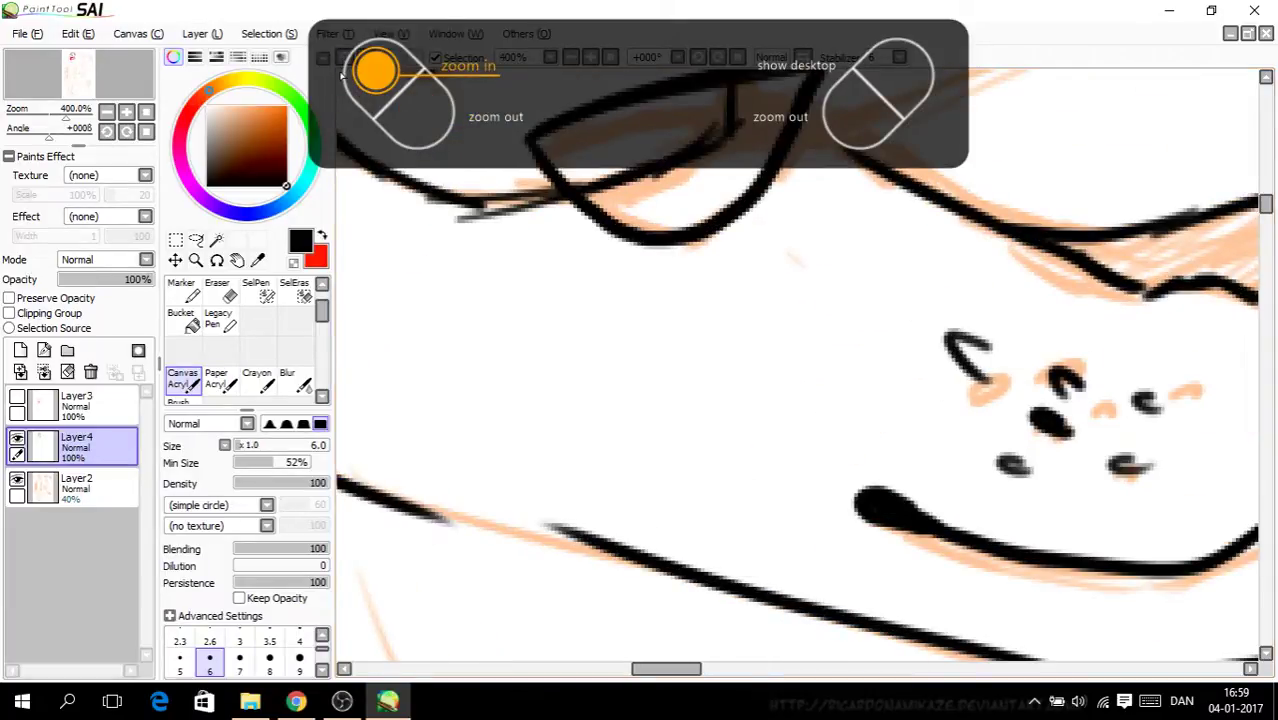
left_click_drag(388, 502, 680, 582)
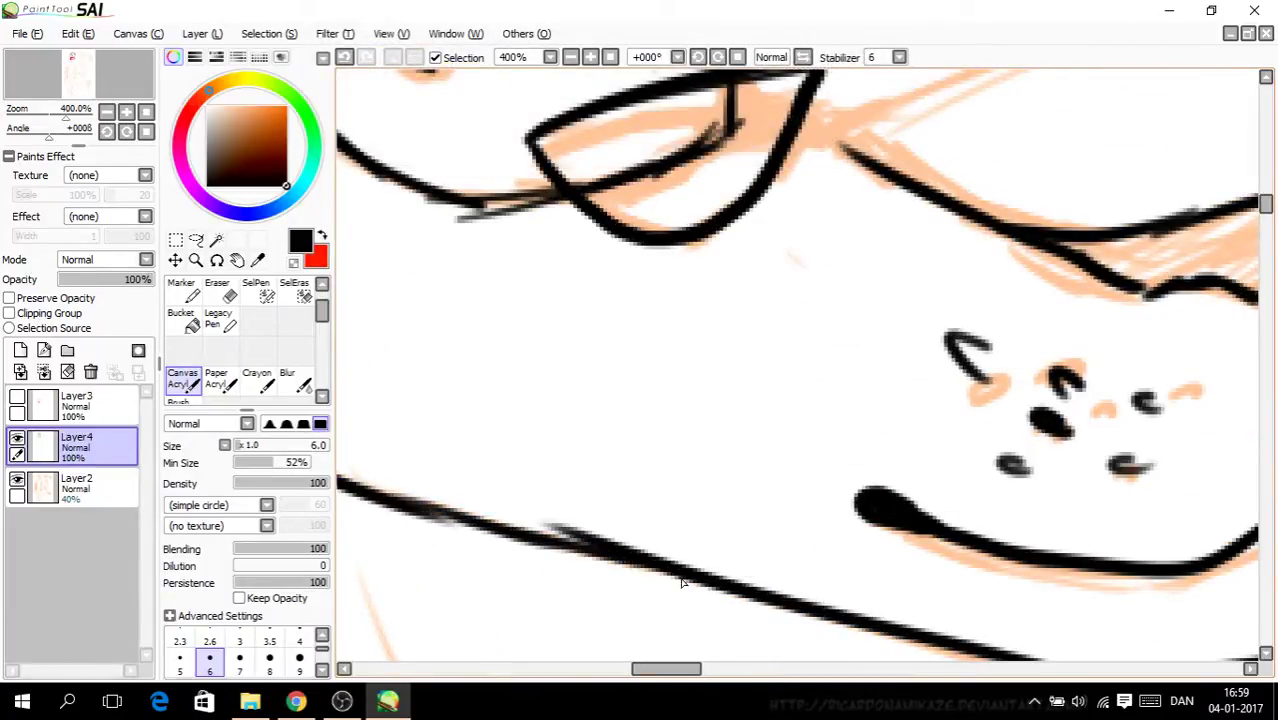
scroll(676, 565, "down", 3)
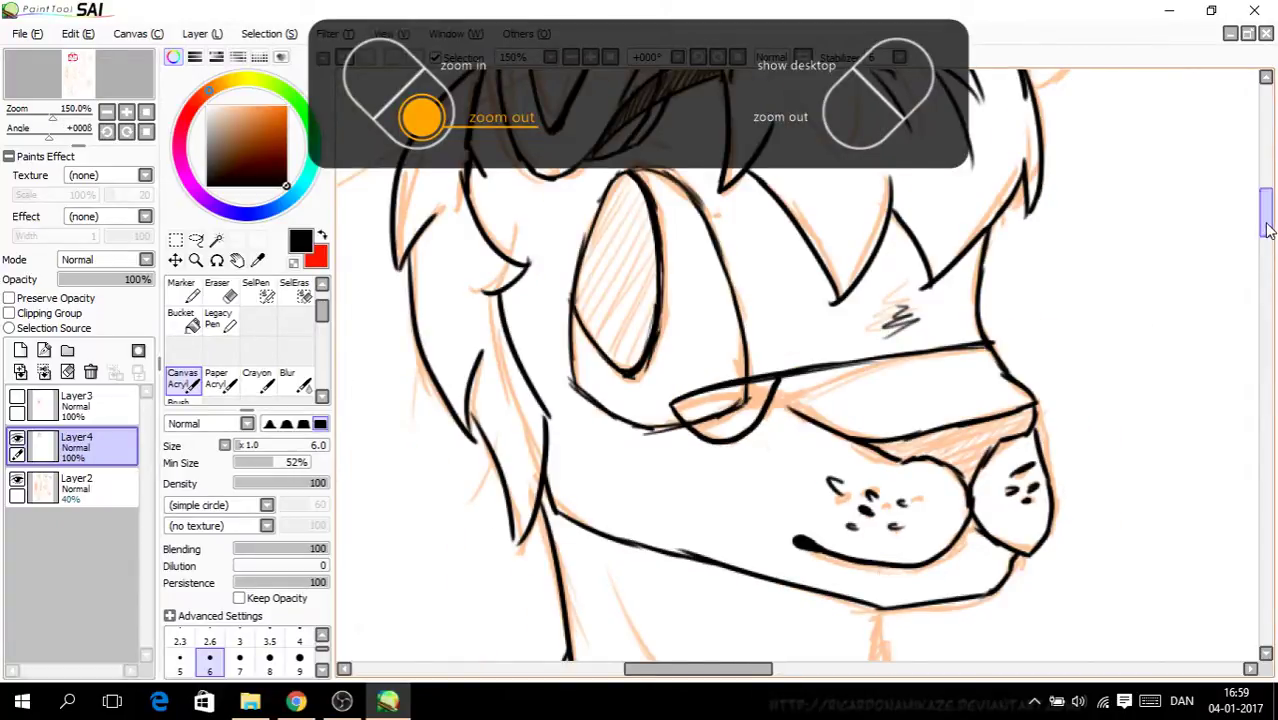
left_click_drag(1266, 226, 1266, 262)
scroll(969, 264, "up", 1)
mouse_move(862, 200)
left_mouse_down()
mouse_move(847, 216)
mouse_move(850, 398)
left_mouse_up()
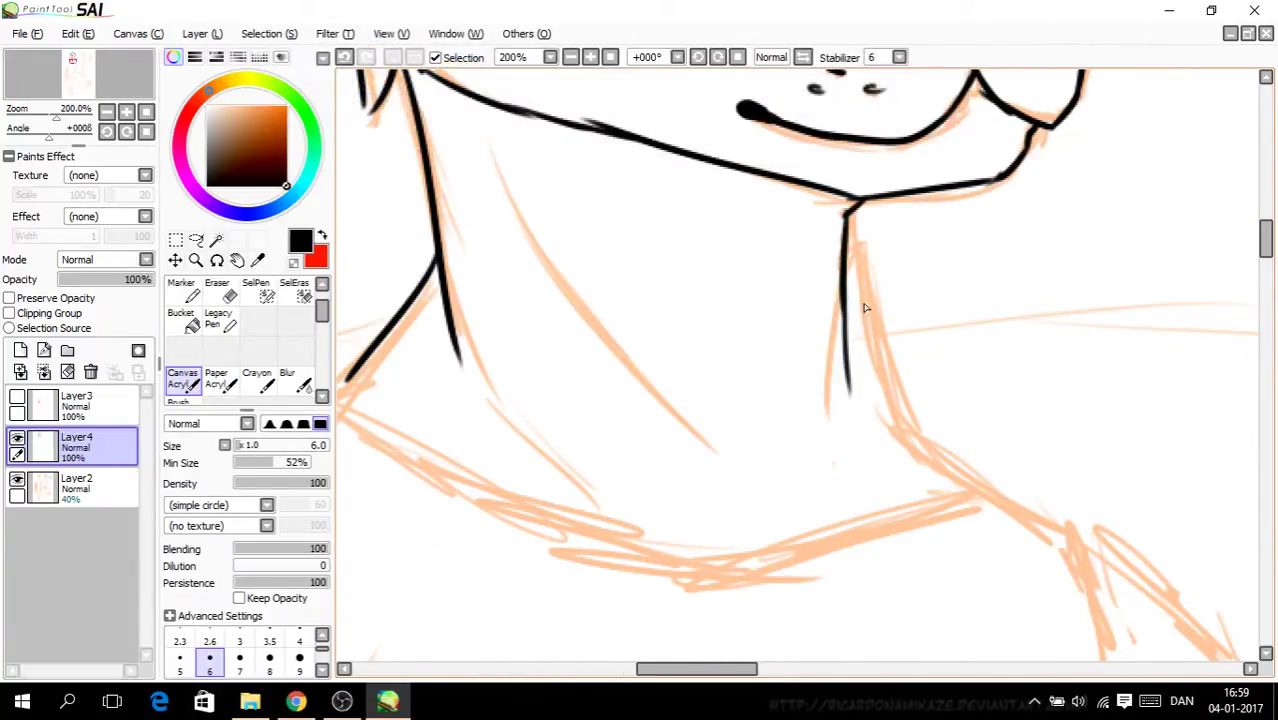
mouse_move(849, 230)
left_mouse_down()
mouse_move(867, 333)
mouse_move(937, 472)
left_mouse_up()
left_click_drag(497, 183, 720, 460)
left_click_drag(771, 515, 793, 531)
left_click_drag(796, 531, 814, 501)
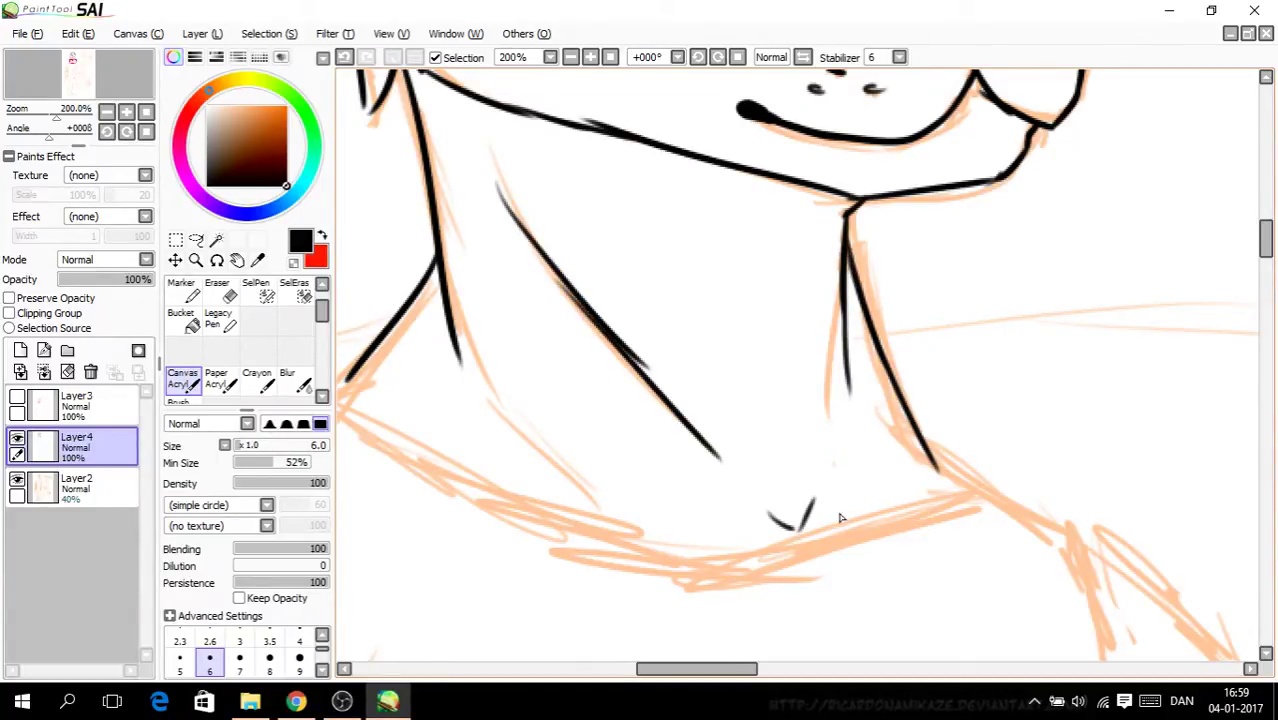
key("Page_Down")
key("Page_Down")
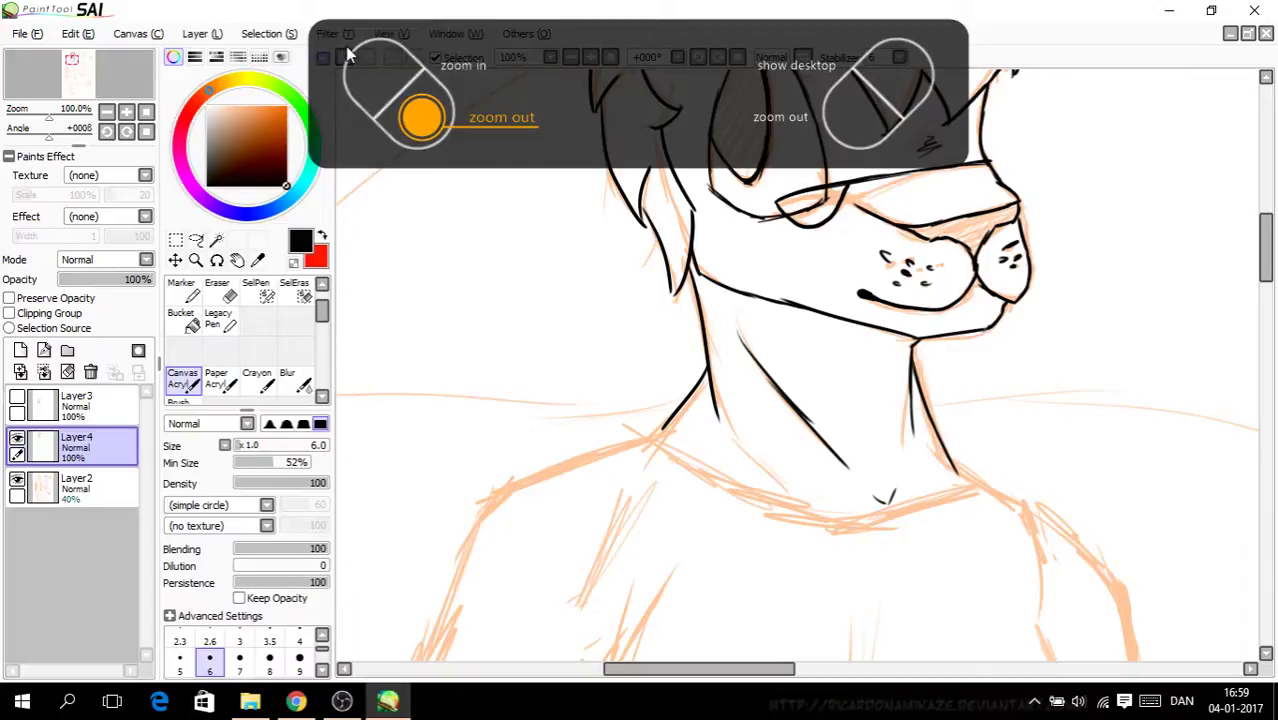
key("ctrl+z")
key("ctrl+z")
key("ctrl+z")
left_click(345, 57)
left_click(345, 57)
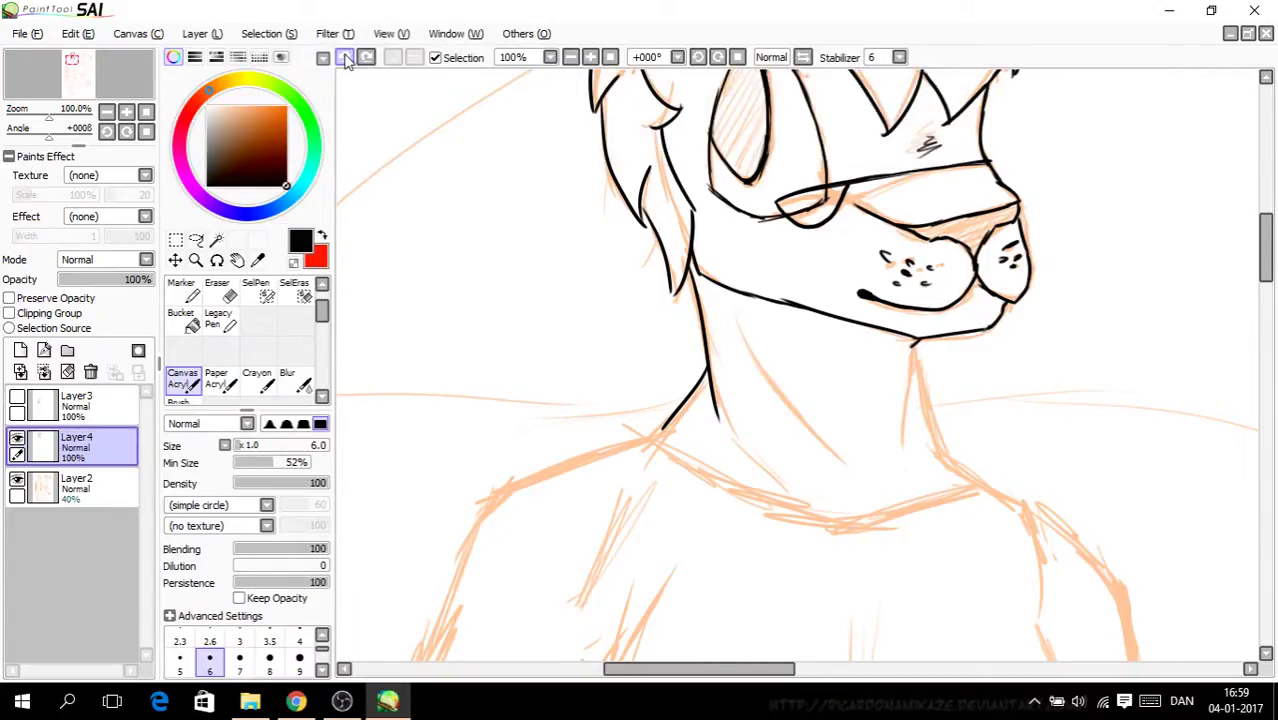
Step: Ink a curved throat line below the chin, the long diagonal neck muscle line and a small V at the neck's base
key("Page_Up")
key("Page_Up")
key("Page_Up")
left_click_drag(1008, 374, 926, 562)
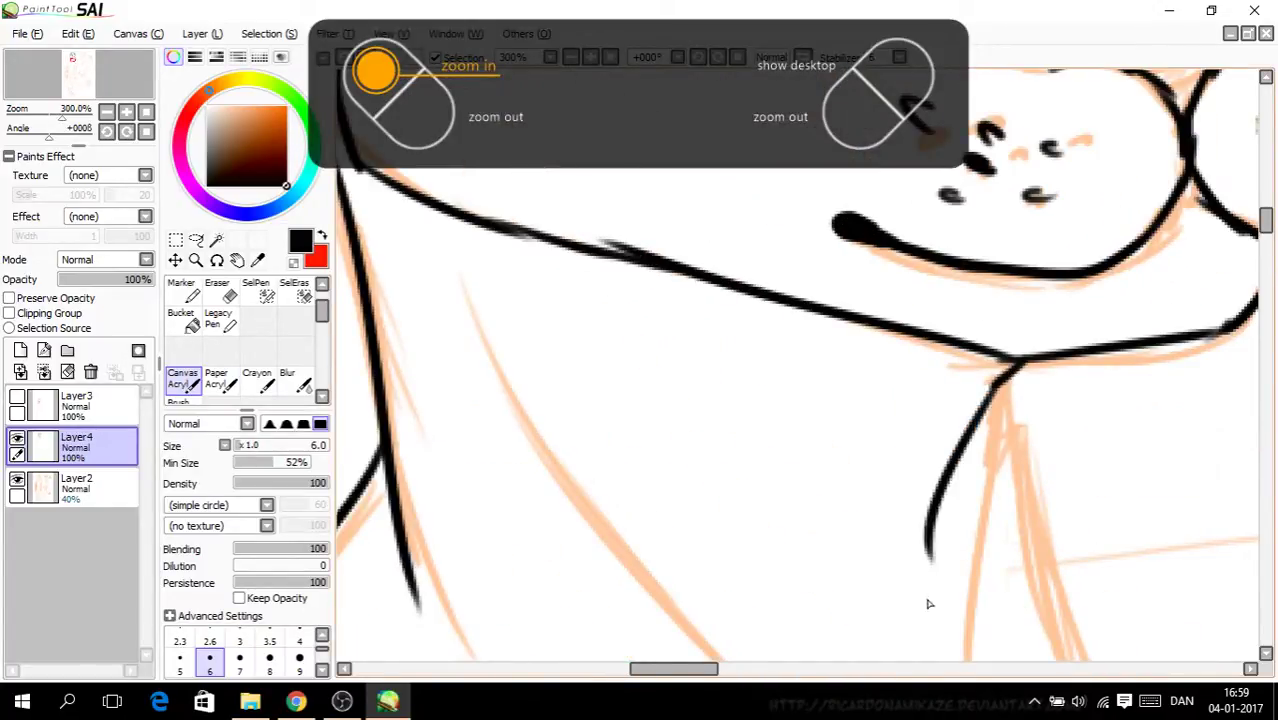
scroll(1253, 232, "down", 3)
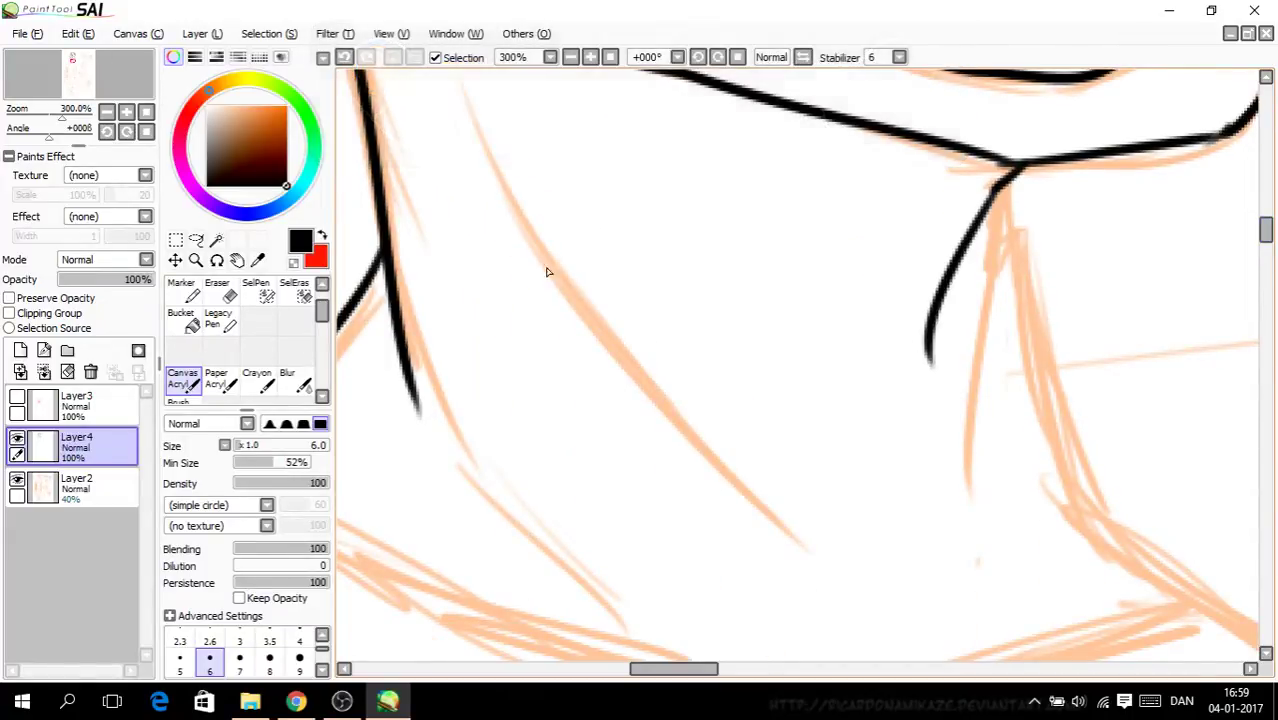
left_click_drag(476, 136, 696, 476)
left_click_drag(656, 420, 742, 540)
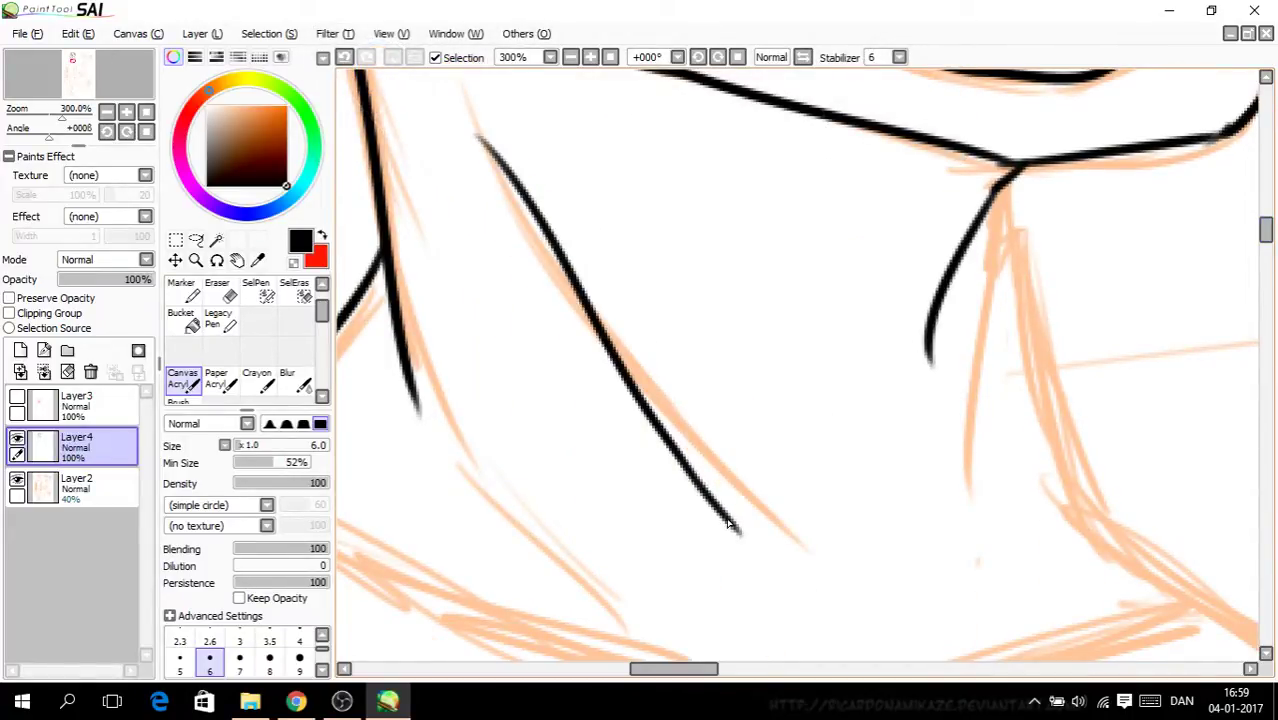
scroll(875, 453, "down", 2)
left_click_drag(828, 545, 851, 564)
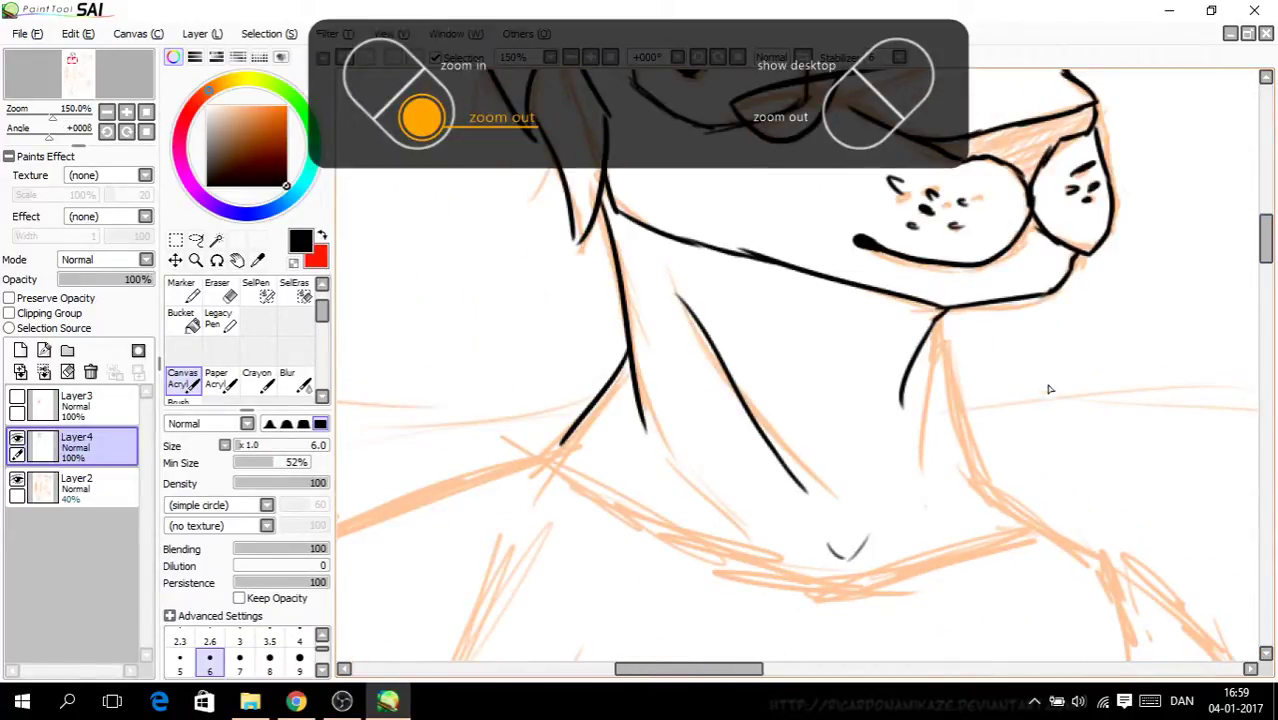
Step: Extend the curved throat line downwards and ink the front outline of the neck from the chin towards the collar
key("ctrl+plus")
key("ctrl+plus")
left_click_drag(902, 402, 878, 492)
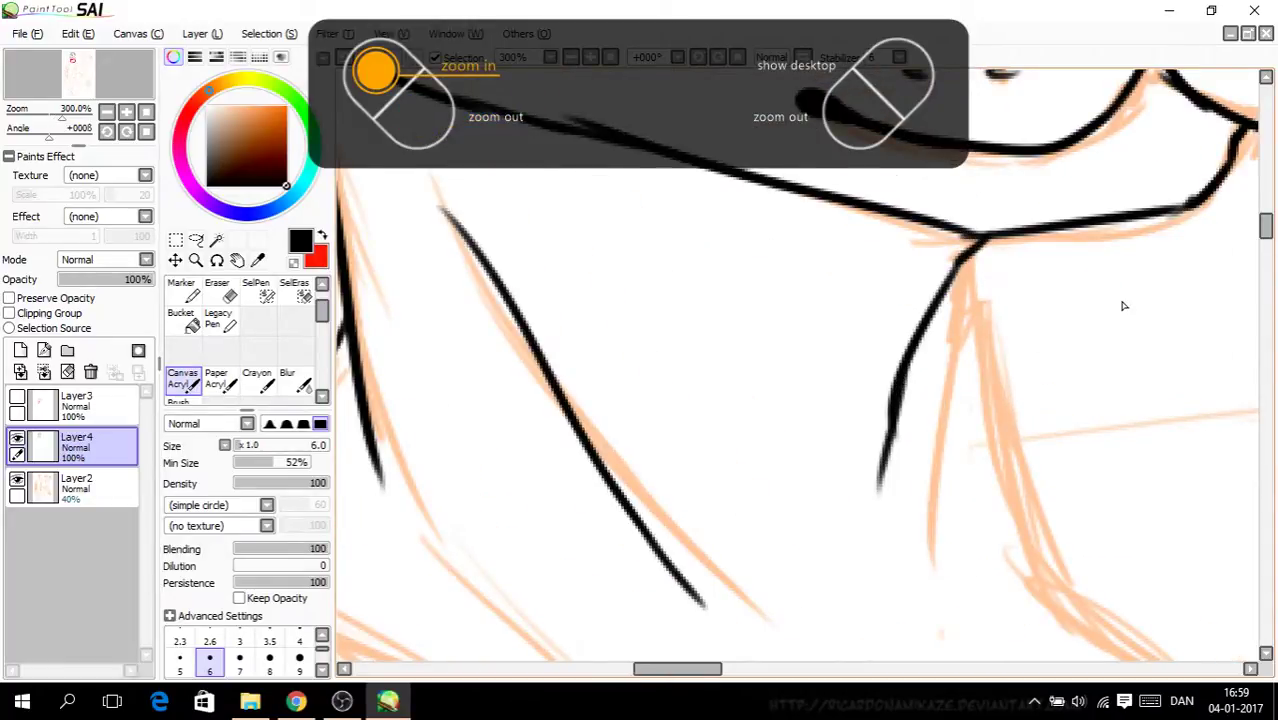
key("ctrl+minus")
left_click_drag(1016, 285, 1082, 528)
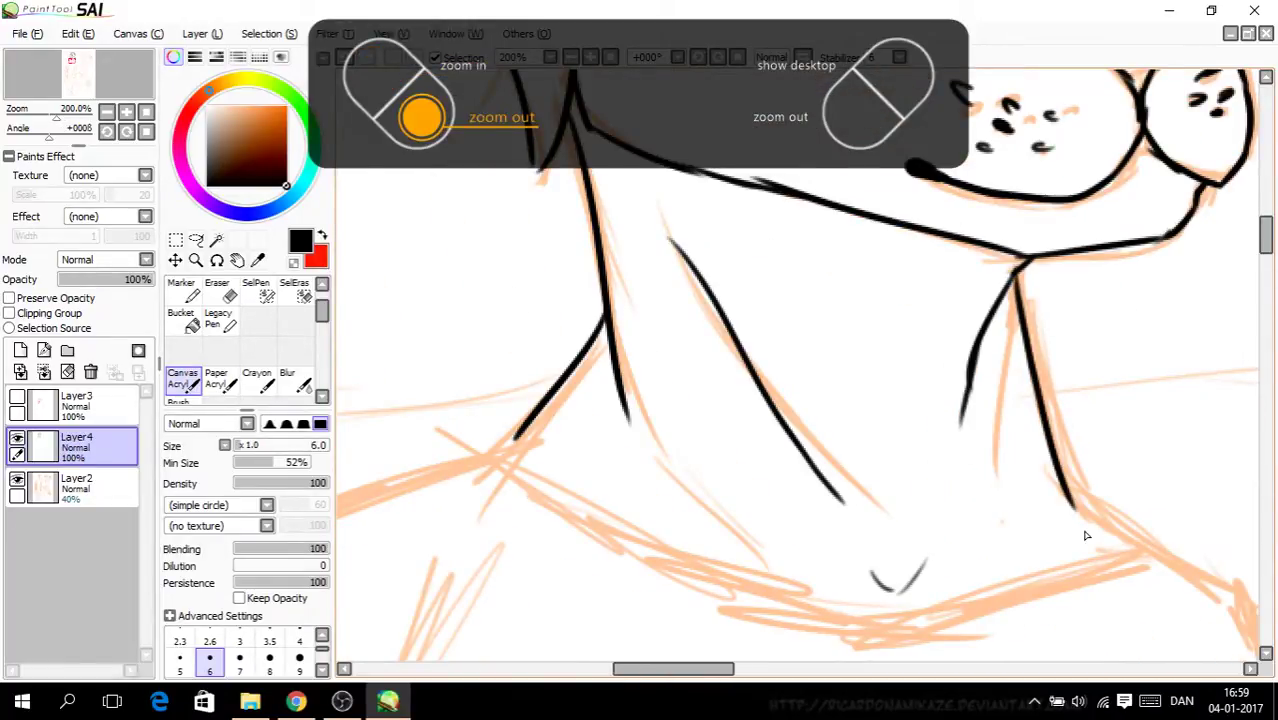
Step: Ink the curved shirt neckline across the base of the neck, from the near shoulder to the far collar corner
key("ctrl+minus")
key("ctrl+minus")
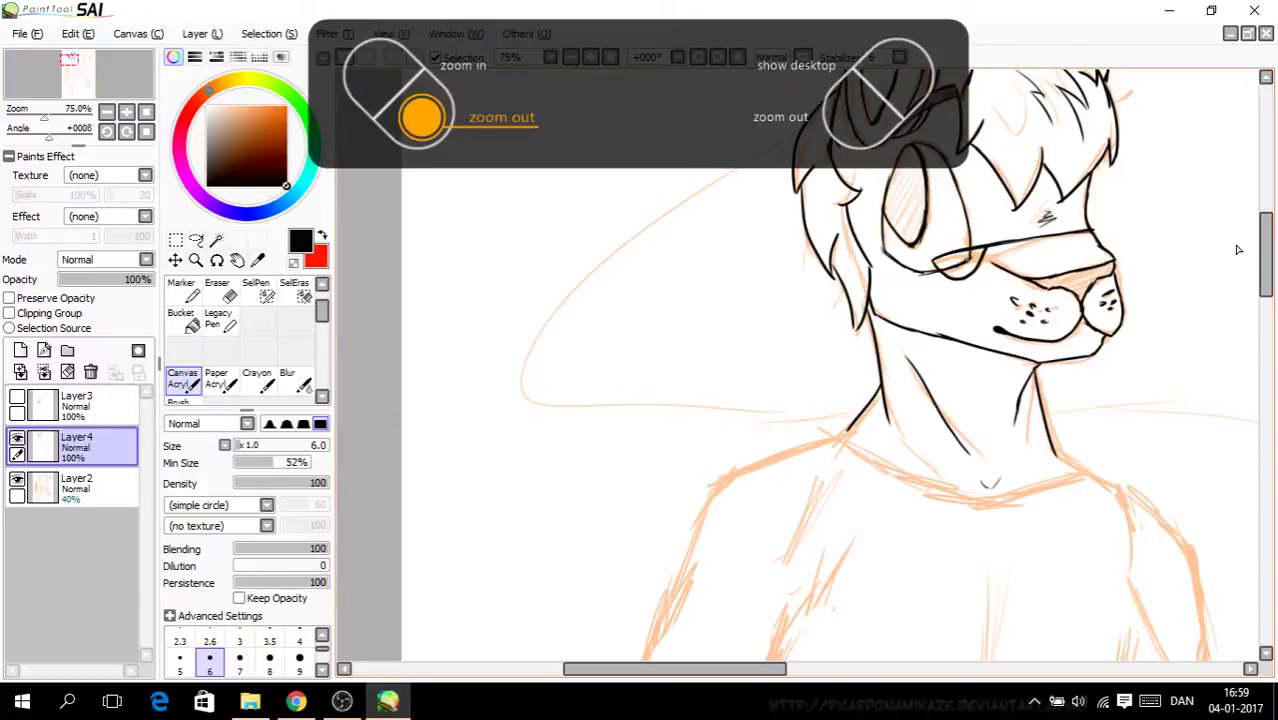
mouse_move(1266, 248)
left_mouse_down()
mouse_move(1272, 212)
mouse_move(1268, 244)
left_mouse_up()
key("ctrl+minus")
key("ctrl+minus")
left_click_drag(795, 669, 867, 669)
left_click_drag(1266, 335, 1266, 370)
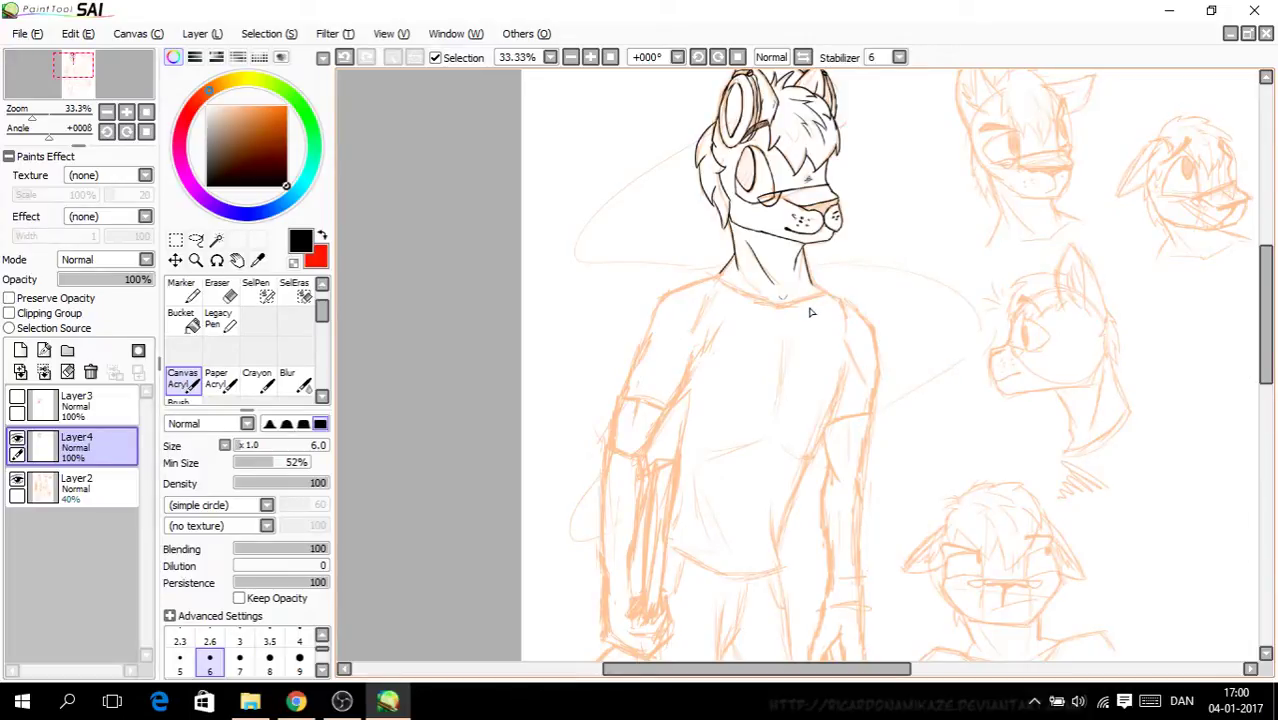
scroll(797, 365, "up", 4)
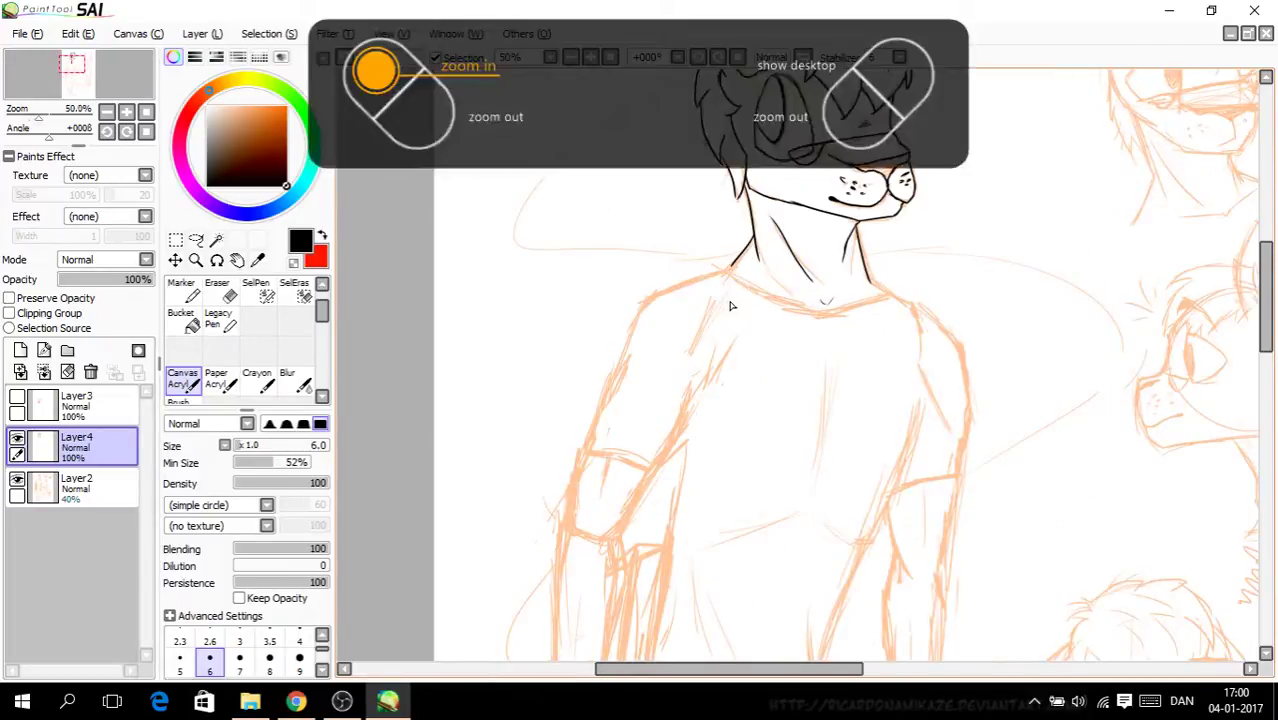
mouse_move(705, 243)
left_mouse_down()
mouse_move(913, 357)
mouse_move(975, 368)
left_mouse_up()
left_click_drag(712, 670, 758, 672)
left_click_drag(693, 361, 934, 308)
scroll(930, 308, "up", 1)
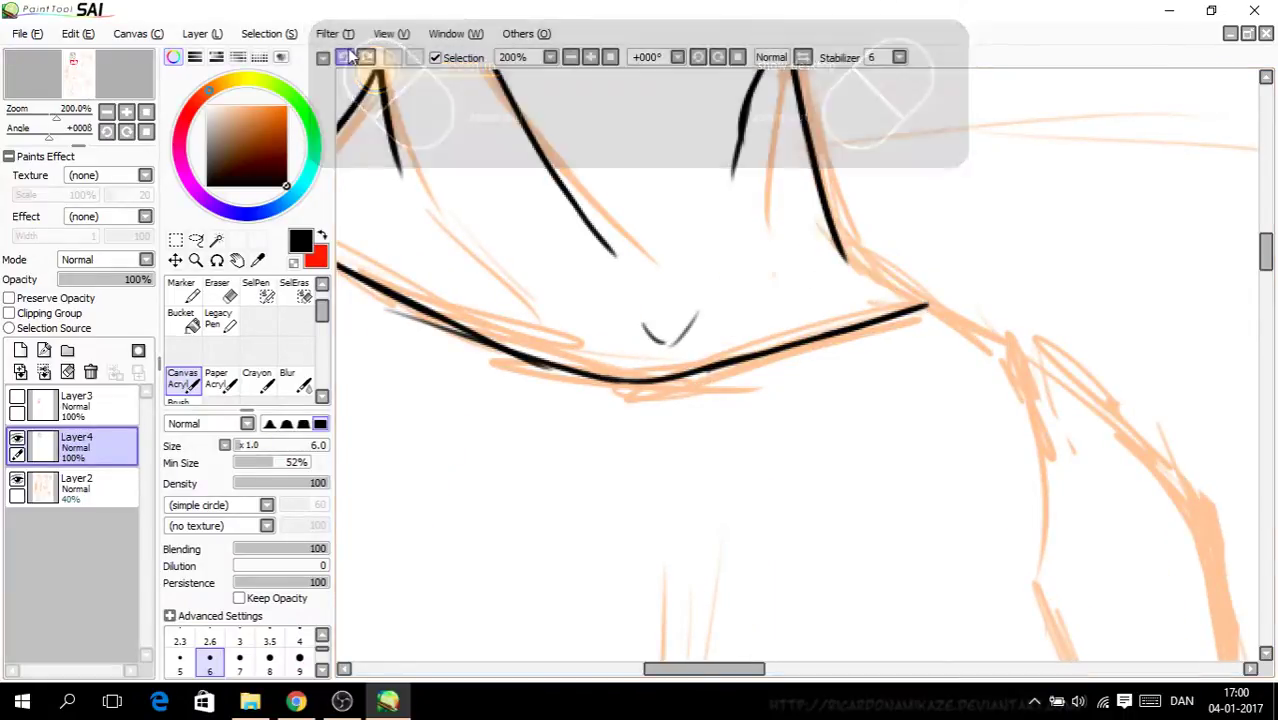
Step: Join the far collar corner to the front of the neck and ink the start of the far shoulder
left_click_drag(930, 307, 828, 230)
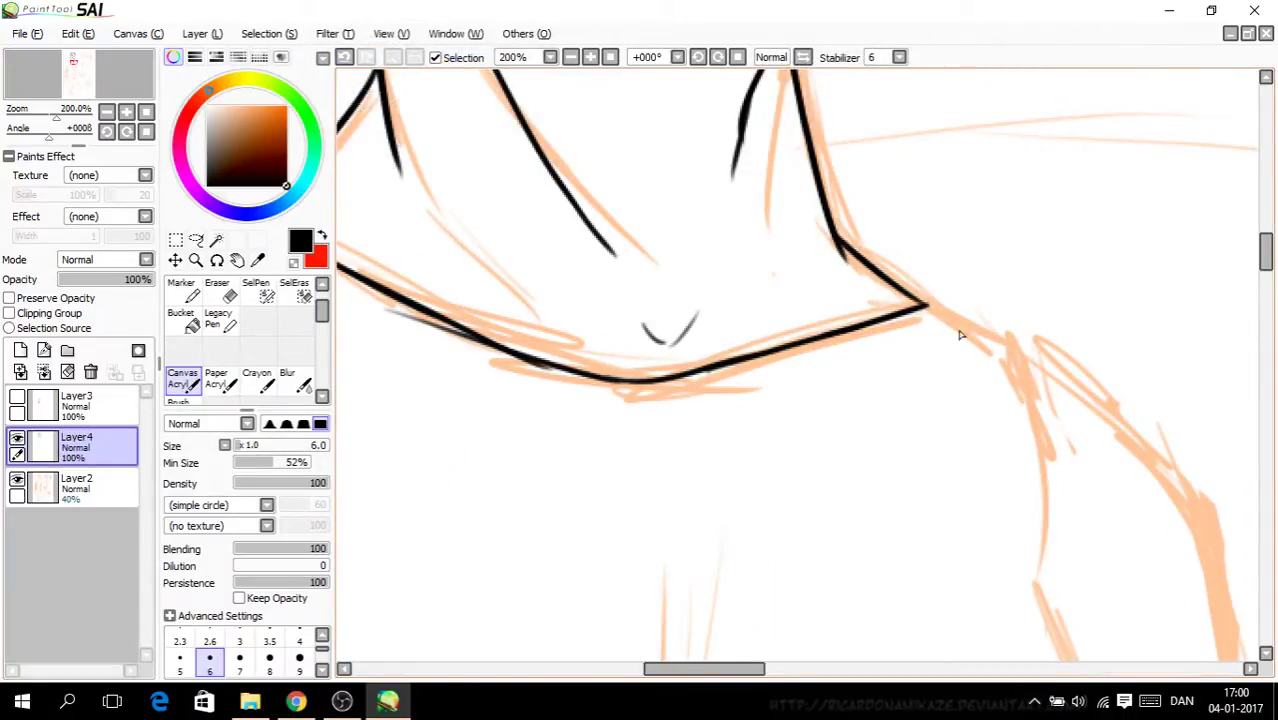
left_click_drag(926, 308, 1025, 352)
scroll(1033, 364, "down", 3)
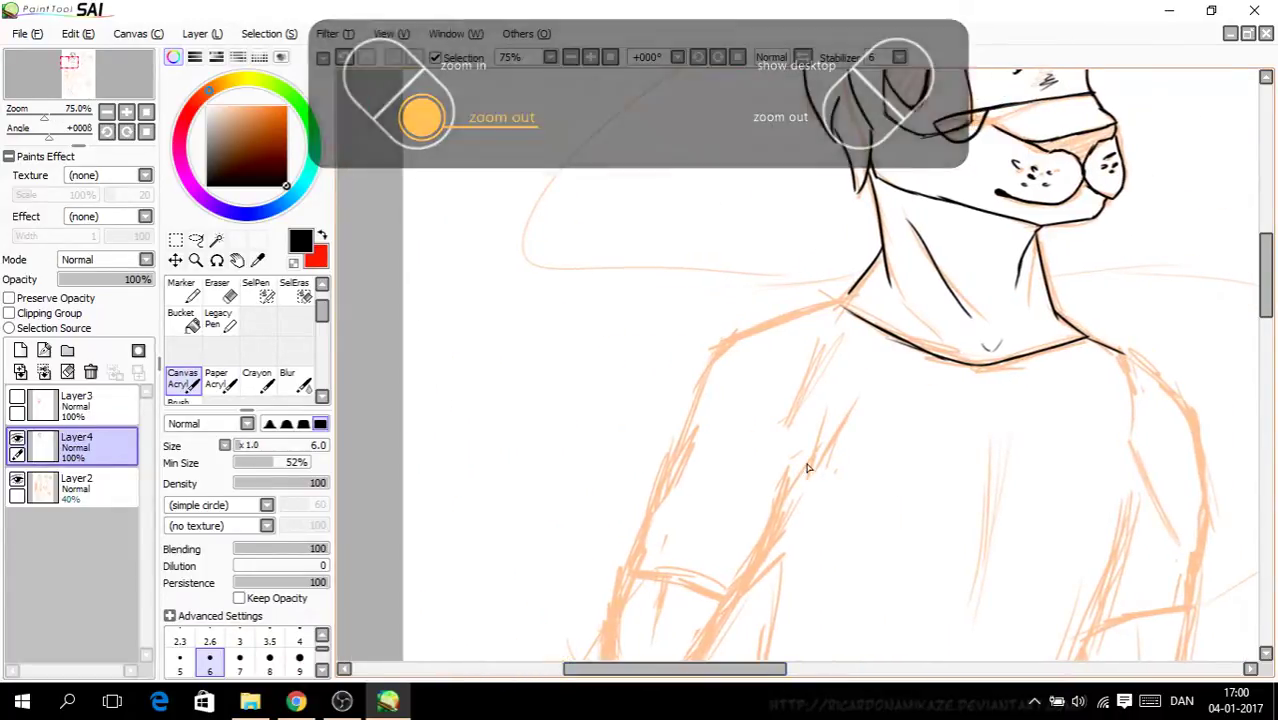
Step: Ink the near shoulder line from the neck outwards and close the near end of the shirt collar
scroll(870, 210, "up", 2)
left_click_drag(893, 208, 656, 285)
left_click_drag(732, 256, 603, 323)
left_click_drag(864, 230, 890, 280)
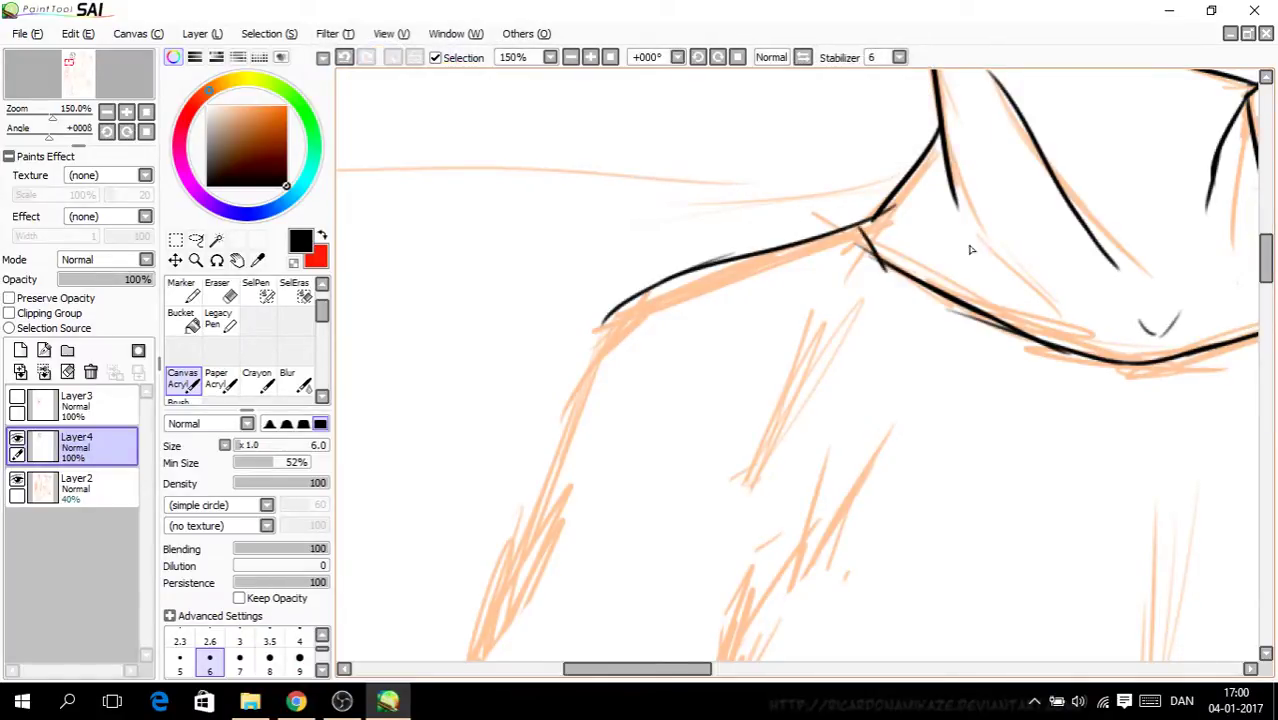
Step: Ink the upper outer edge of the near sleeve from the shoulder corner downwards
scroll(1231, 302, "down", 2)
mouse_move(1261, 294)
left_mouse_down()
mouse_move(1268, 275)
mouse_move(1265, 298)
left_mouse_up()
scroll(761, 370, "up", 1)
scroll(992, 313, "up", 1)
left_click_drag(1038, 228, 905, 520)
left_click_drag(618, 669, 675, 670)
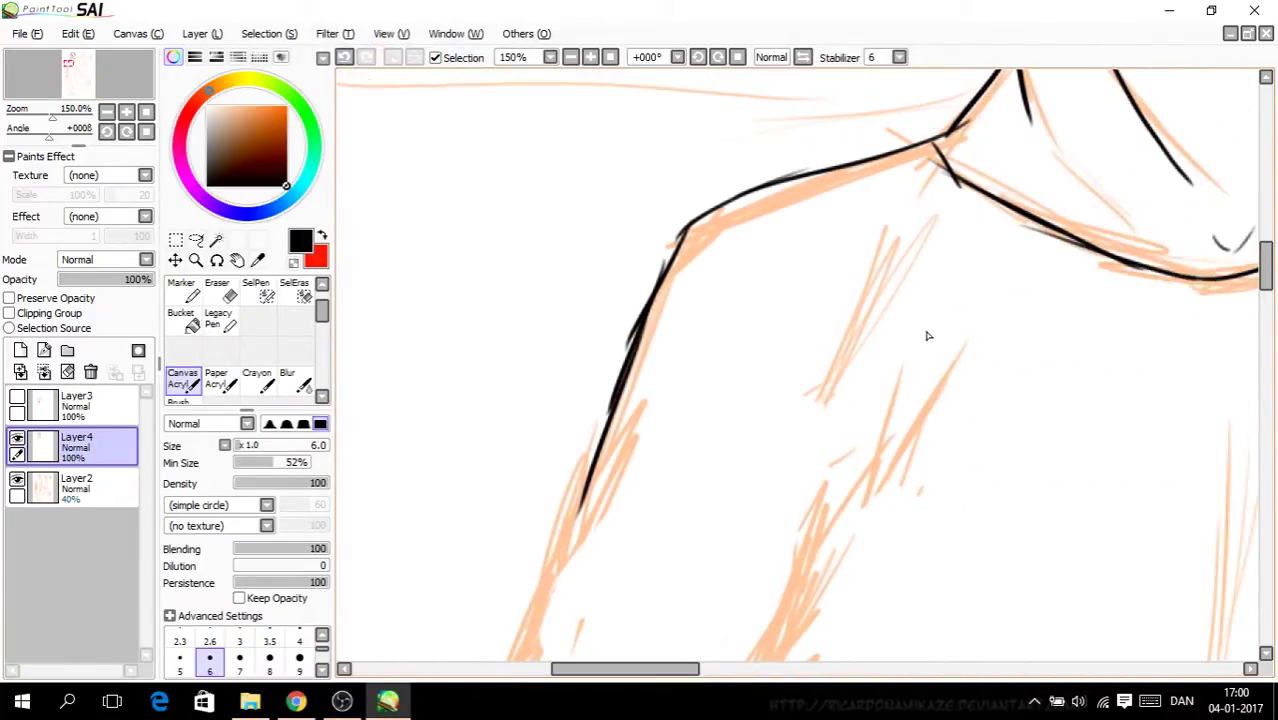
left_click_drag(1268, 265, 1268, 290)
mouse_move(600, 178)
left_mouse_down()
mouse_move(522, 337)
mouse_move(508, 414)
mouse_move(465, 512)
left_mouse_up()
left_click(344, 57)
left_click(344, 57)
left_click(344, 57)
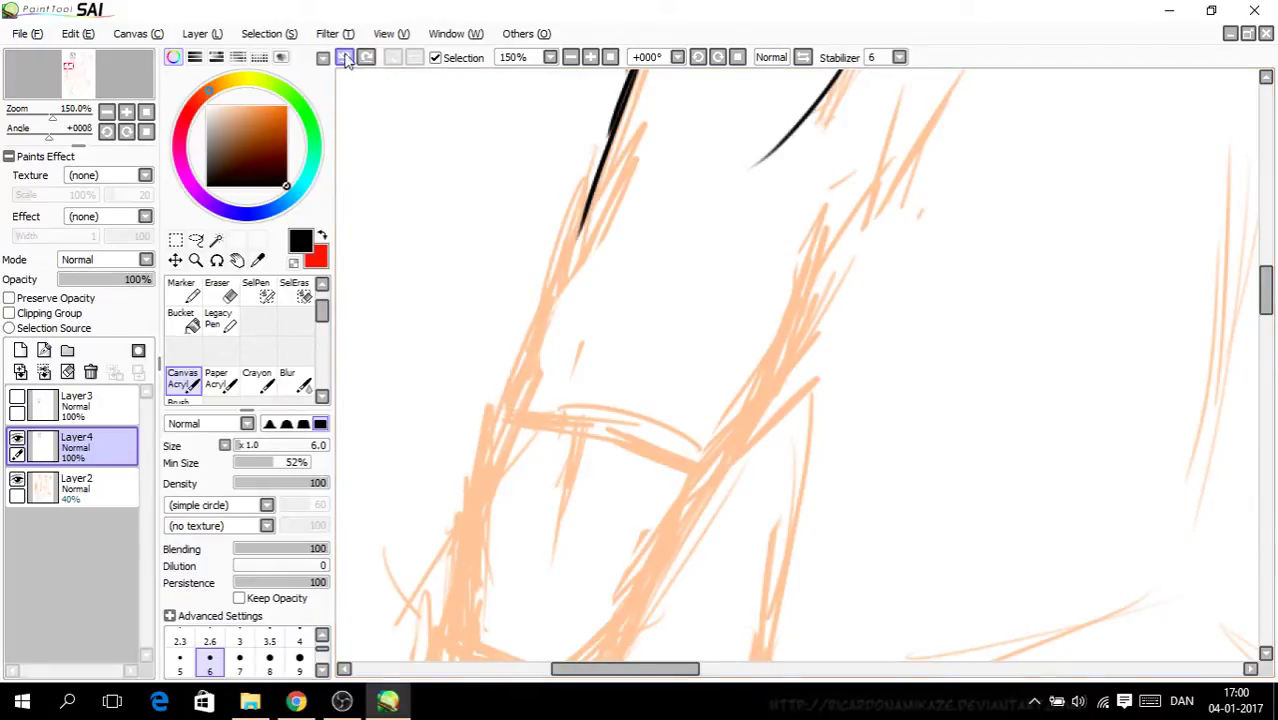
Step: Ink the lower outer edge of the near sleeve, continuing it past the cuff along the upper arm
left_click_drag(460, 565, 642, 196)
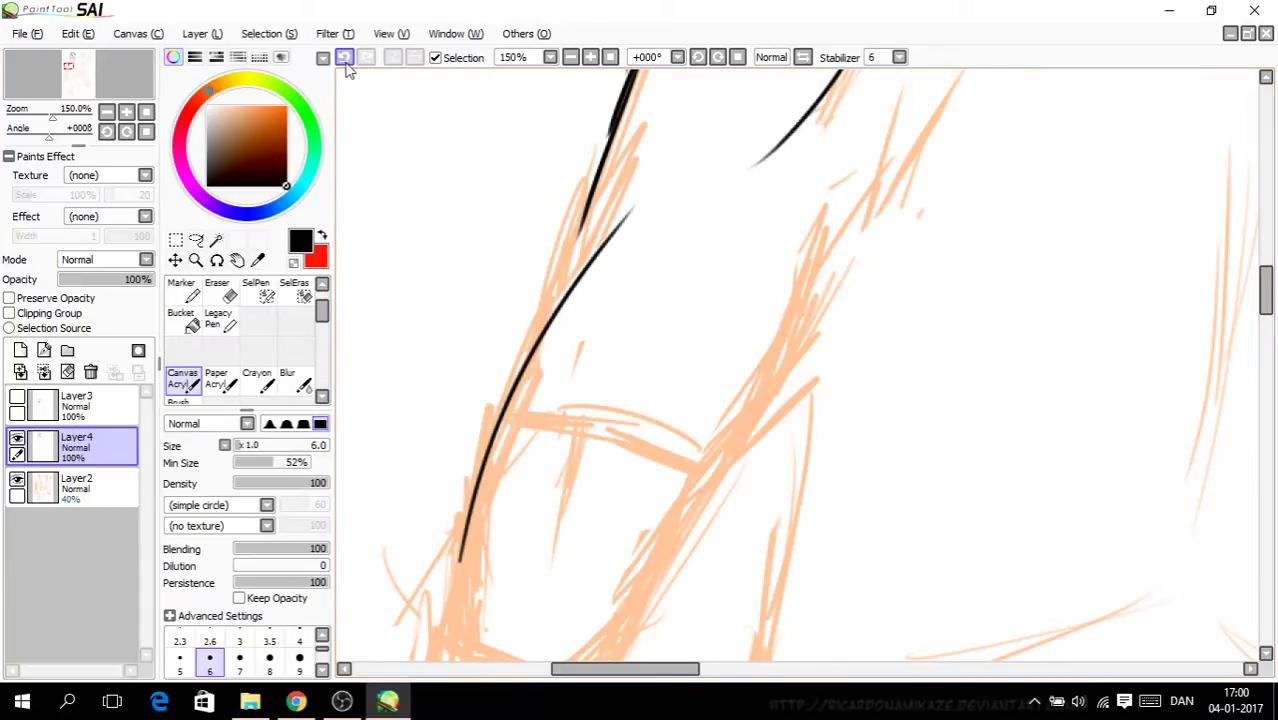
left_click_drag(566, 291, 612, 146)
key("Page_Down")
key("Page_Down")
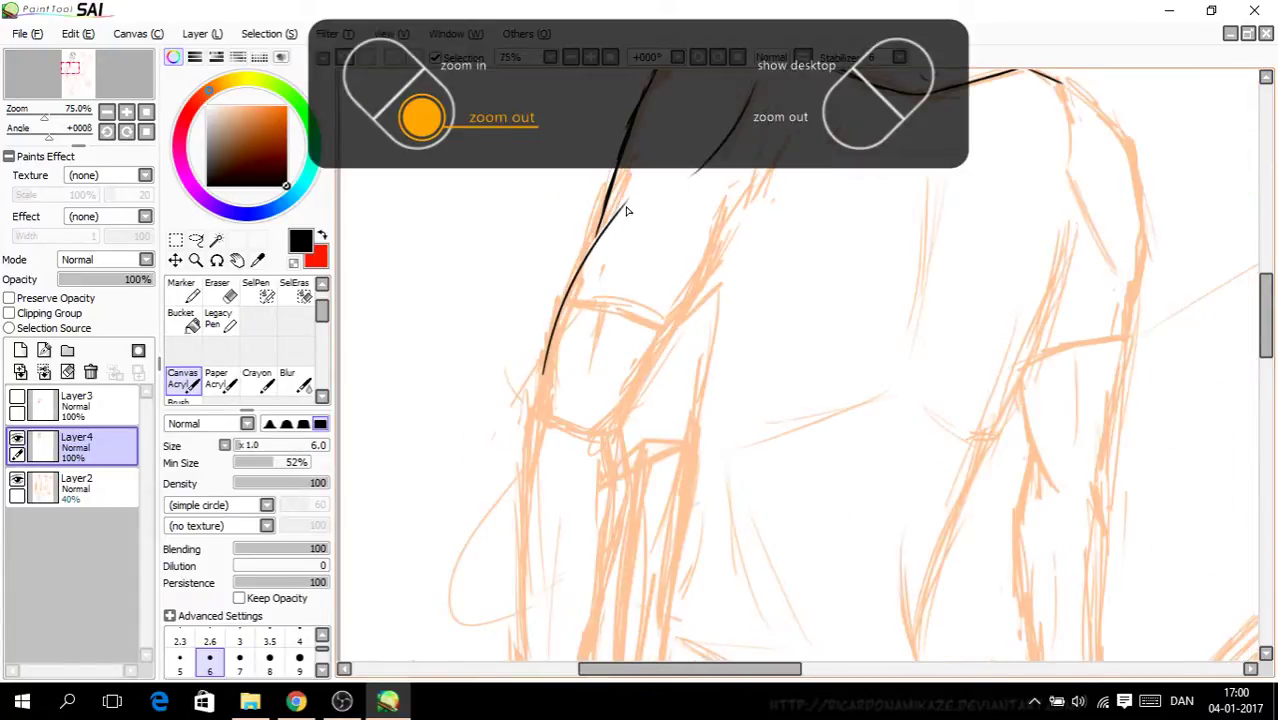
key("Page_Up")
key("Page_Up")
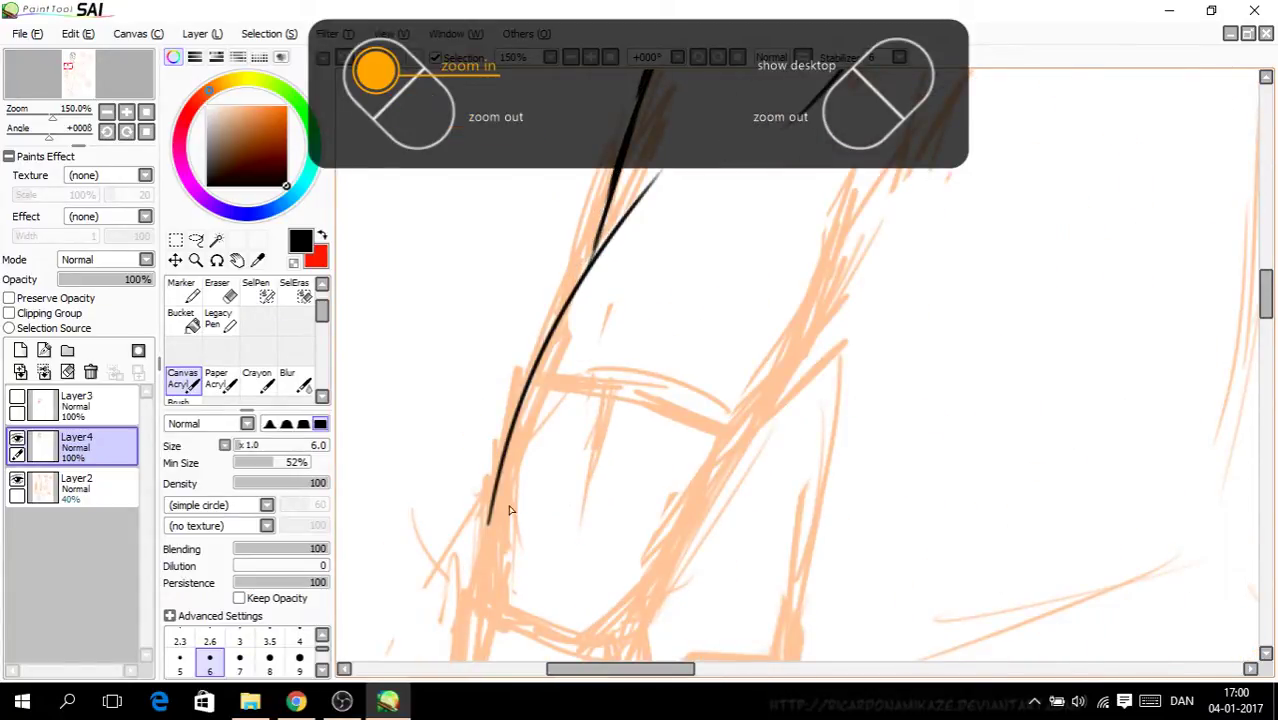
Step: Ink the inner edge of the near sleeve and upper arm, and the curved cuff line across the arm
left_click_drag(688, 520, 876, 185)
mouse_move(732, 447)
left_mouse_down()
mouse_move(645, 408)
mouse_move(524, 387)
mouse_move(716, 439)
left_mouse_up()
left_click_drag(546, 336, 632, 221)
scroll(652, 214, "up", 1)
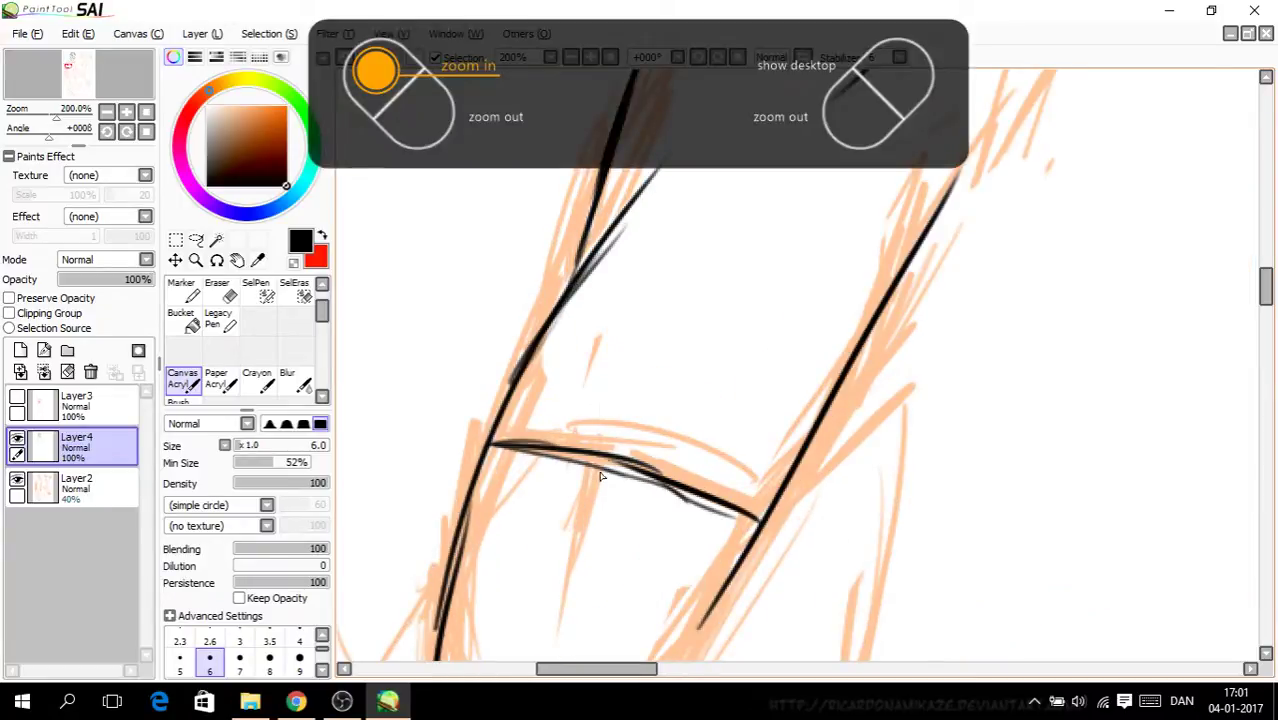
Step: Ink a short muscle line running down the near upper arm from the middle of the sleeve cuff
left_click_drag(605, 460, 510, 655)
left_click_drag(1266, 287, 1266, 300)
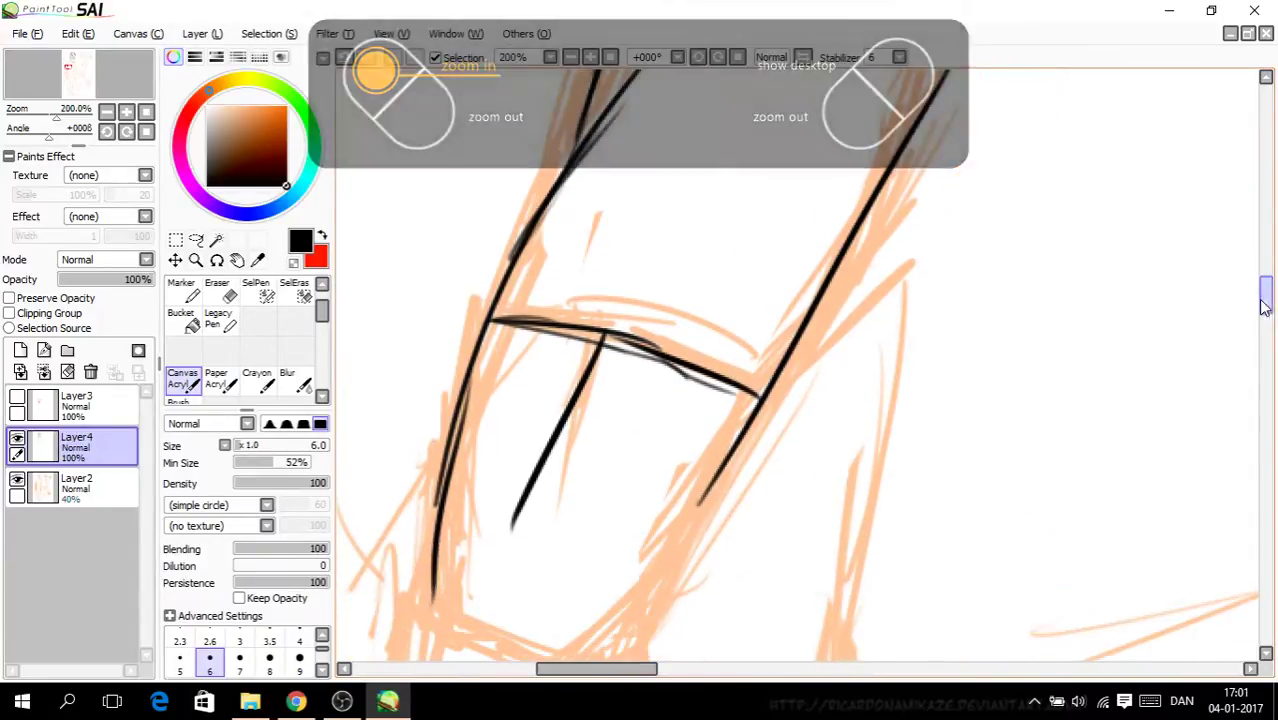
left_click(344, 57)
left_click_drag(600, 334, 545, 470)
scroll(643, 330, "up", 1)
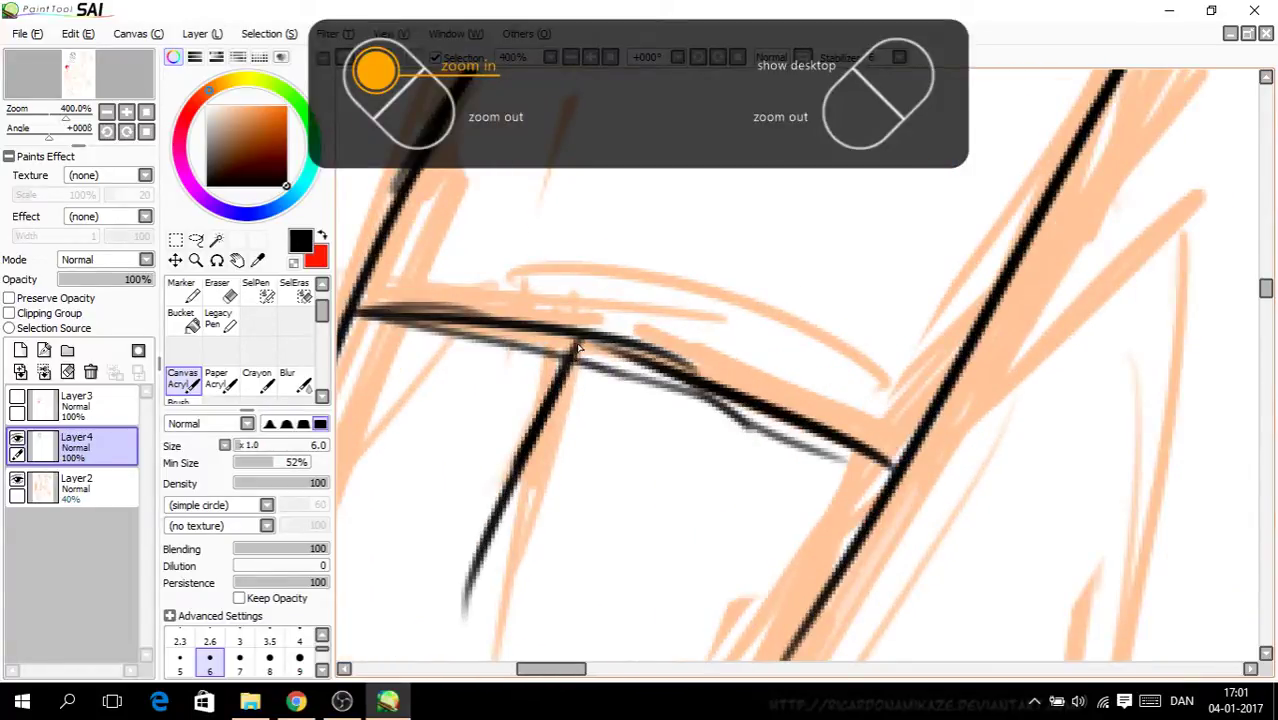
scroll(602, 411, "down", 2)
Step: Ink the inner edge of the near upper arm down to the elbow and begin the outer forearm line
scroll(630, 419, "down", 4)
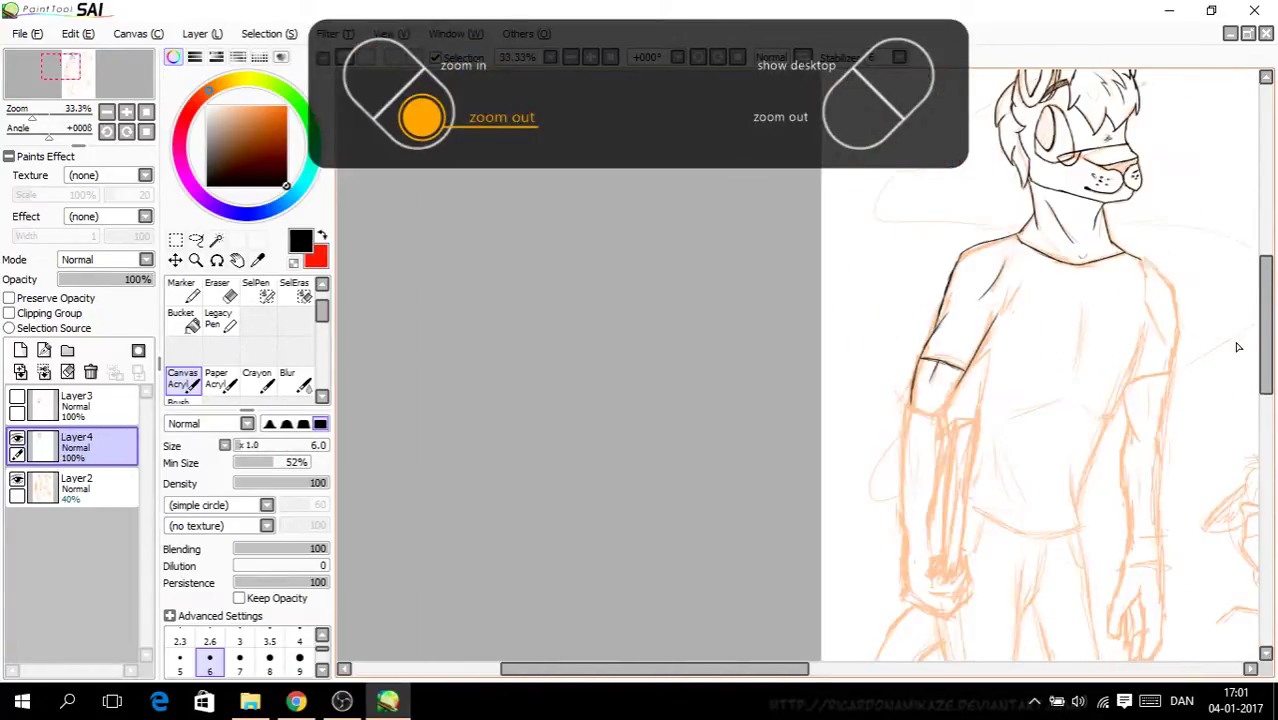
left_click_drag(712, 668, 776, 675)
scroll(713, 550, "up", 3)
left_click_drag(848, 228, 798, 352)
left_click_drag(712, 268, 684, 470)
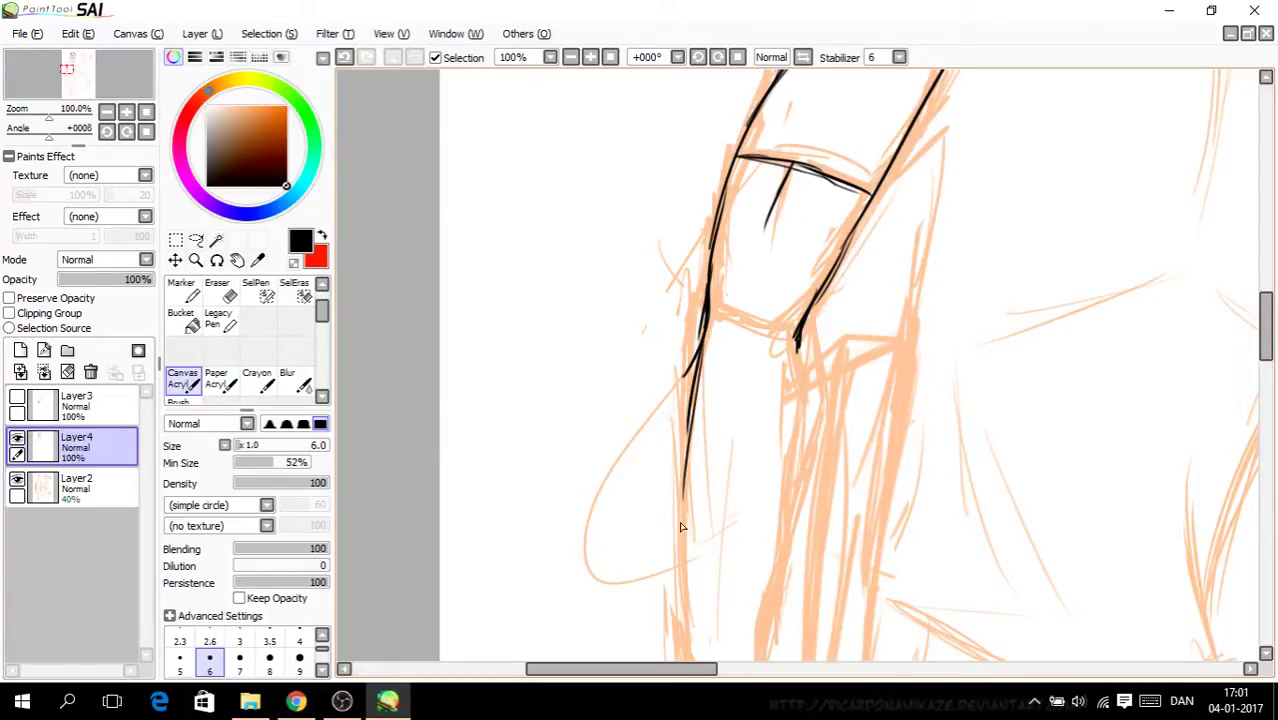
Step: Ink the outer and inner edges of the near forearm down to the wrist, adding short detail lines at the elbow and mid-forearm
scroll(1245, 361, "down", 3)
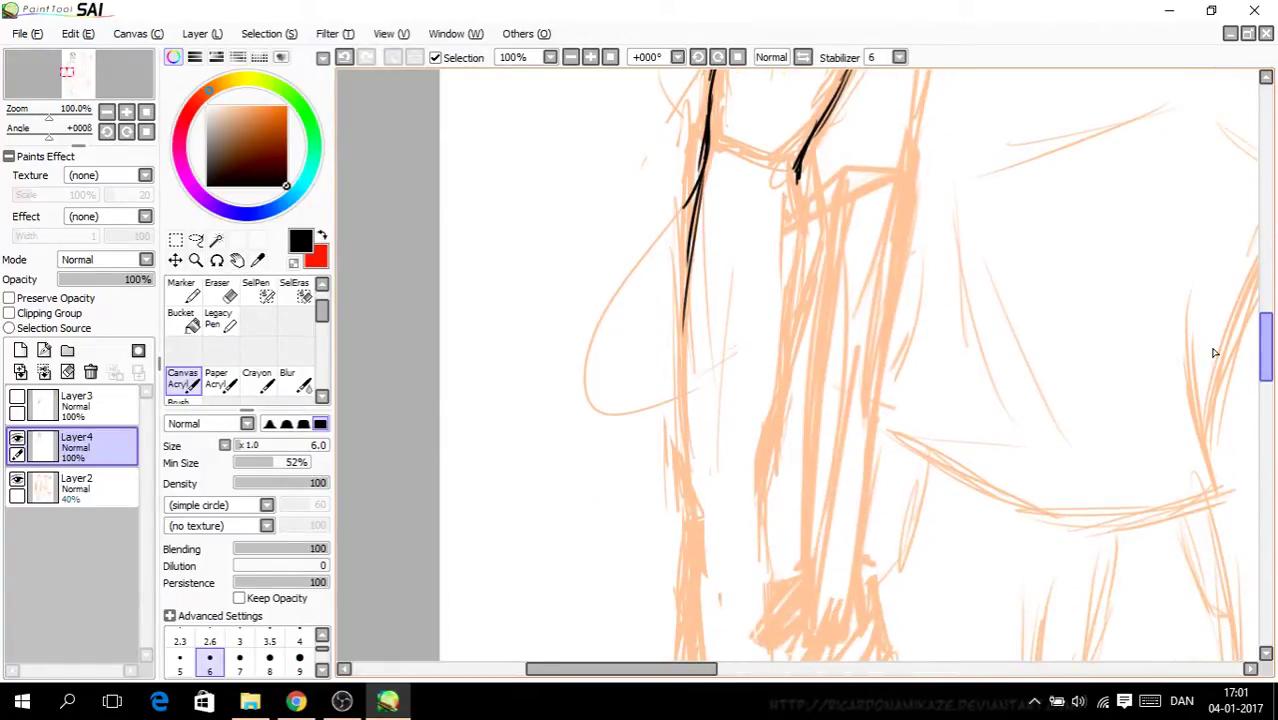
left_click_drag(784, 145, 775, 178)
mouse_move(690, 270)
left_mouse_down()
mouse_move(686, 462)
mouse_move(675, 426)
mouse_move(686, 560)
left_mouse_up()
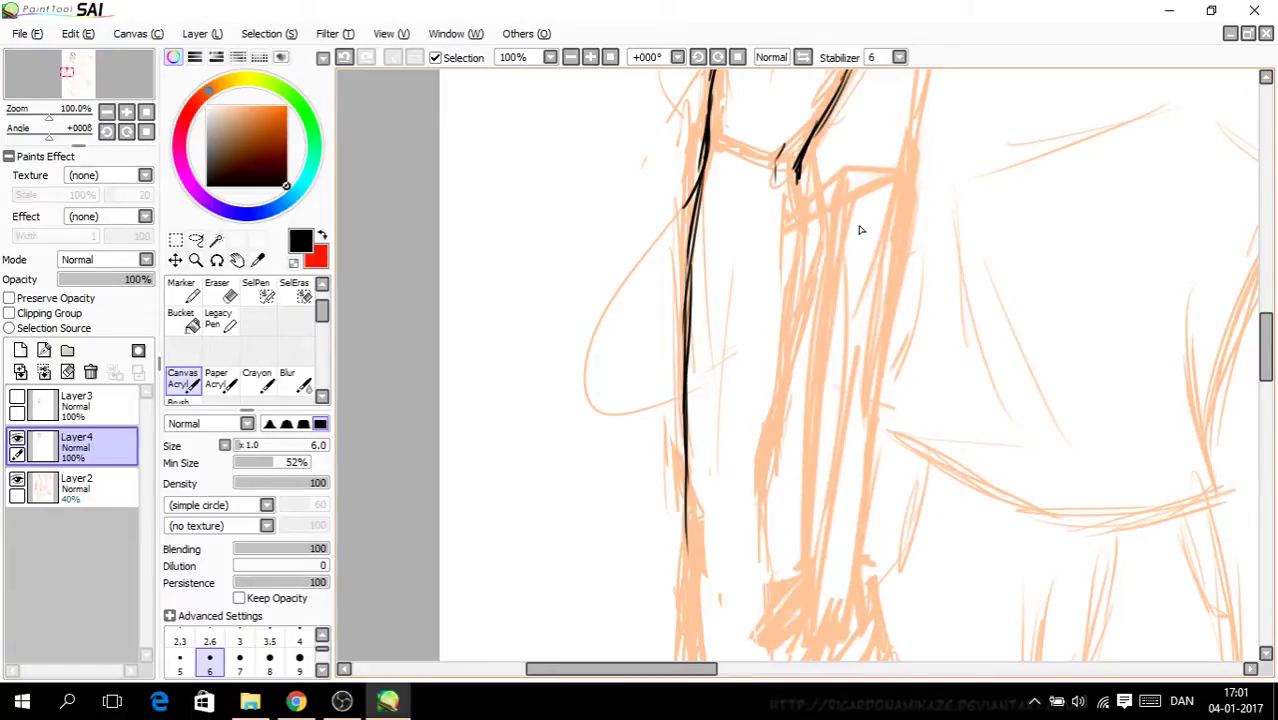
mouse_move(800, 202)
left_mouse_down()
mouse_move(790, 345)
mouse_move(742, 508)
left_mouse_up()
left_click_drag(779, 388, 754, 545)
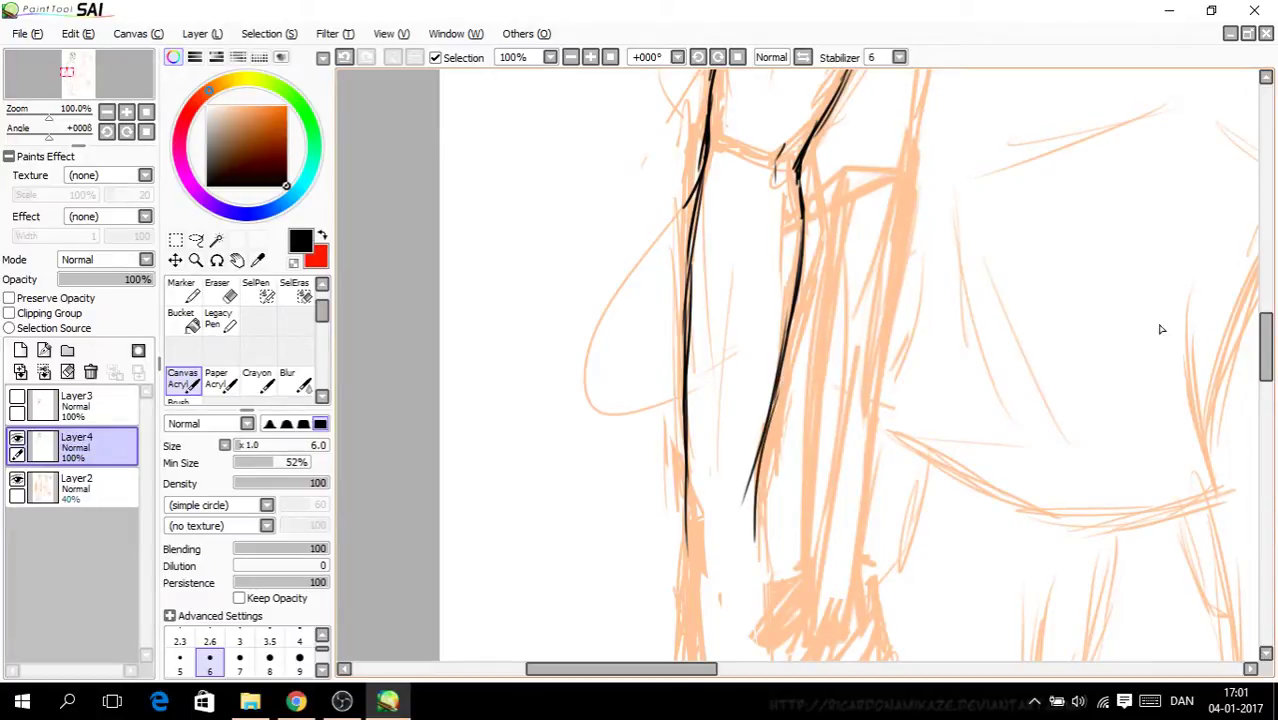
left_click_drag(1265, 362, 1265, 366)
left_click_drag(757, 290, 751, 346)
Step: Ink the near hand's outer contour from the wrist around the angular underside and up the front edge, undoing the surplus last stroke
left_click_drag(1265, 388, 1265, 423)
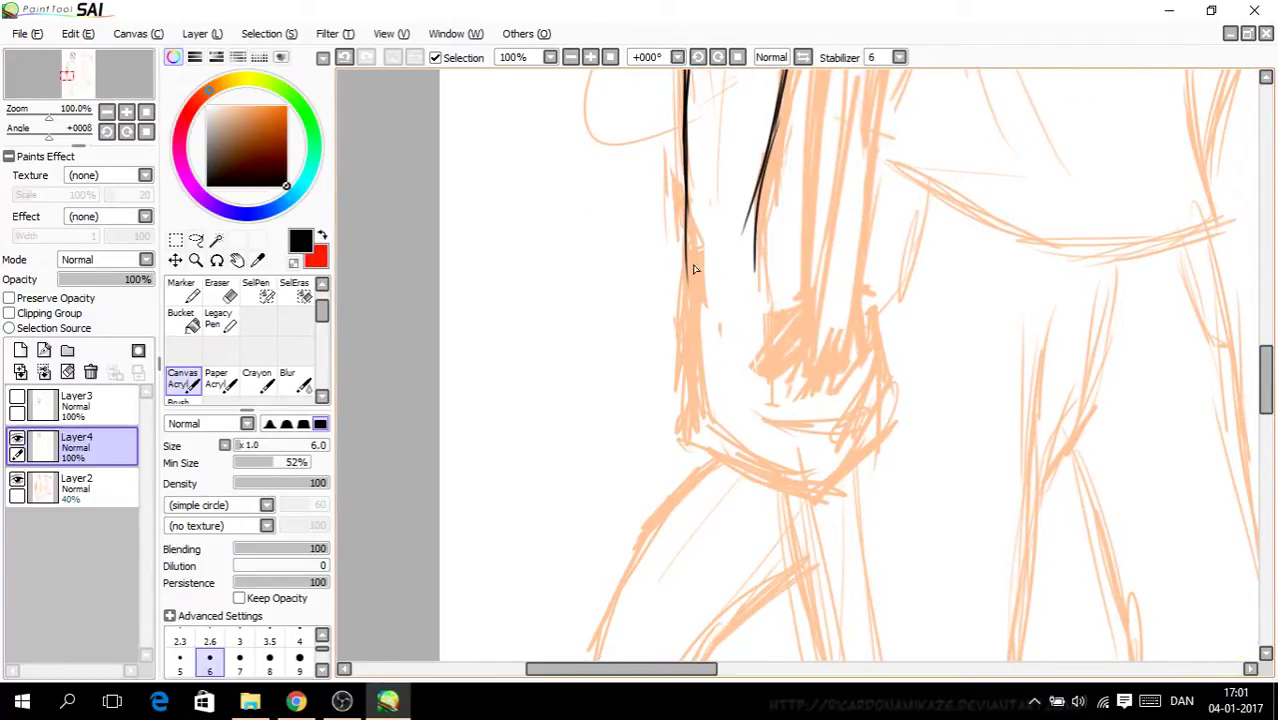
mouse_move(687, 230)
left_mouse_down()
mouse_move(686, 357)
mouse_move(707, 437)
mouse_move(691, 428)
mouse_move(752, 480)
mouse_move(797, 489)
mouse_move(856, 470)
mouse_move(882, 347)
left_mouse_up()
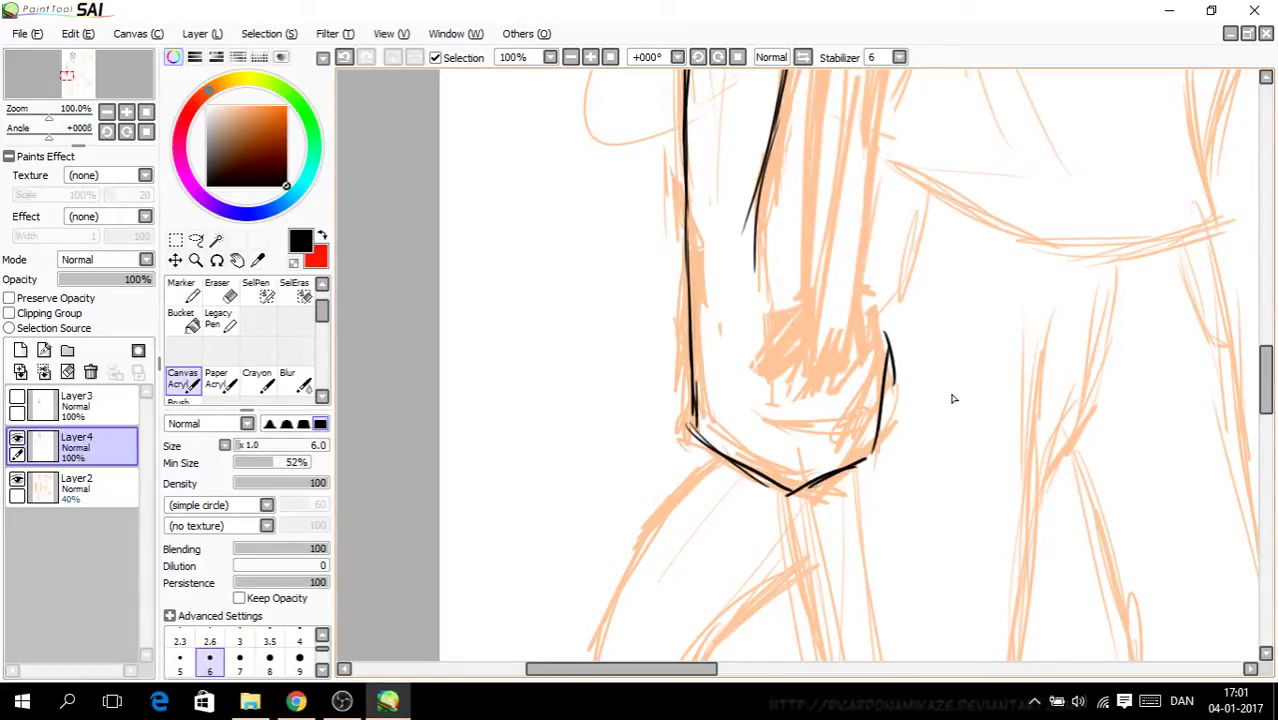
left_click(344, 56)
Step: Ink the inner contour of the near hand, bending outward at the wrist and running down into the fist
scroll(830, 300, "up", 2)
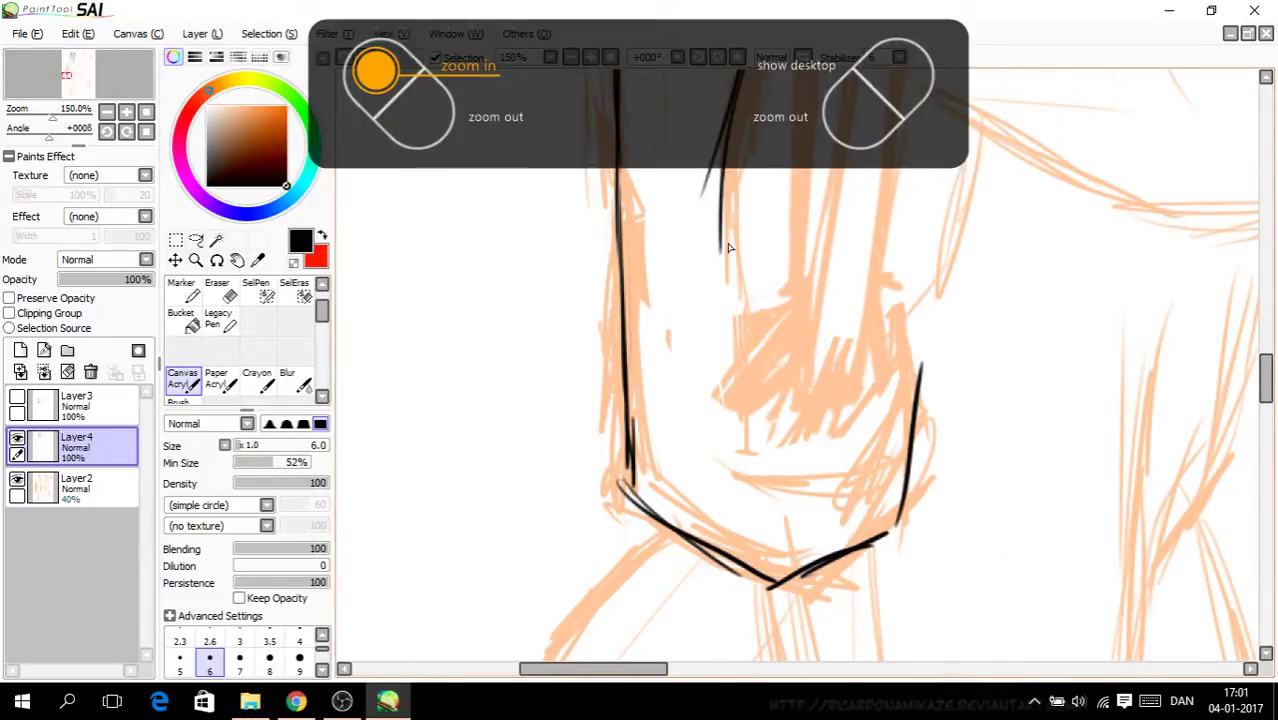
mouse_move(722, 220)
left_mouse_down()
mouse_move(766, 354)
mouse_move(746, 438)
left_mouse_up()
scroll(763, 335, "down", 2)
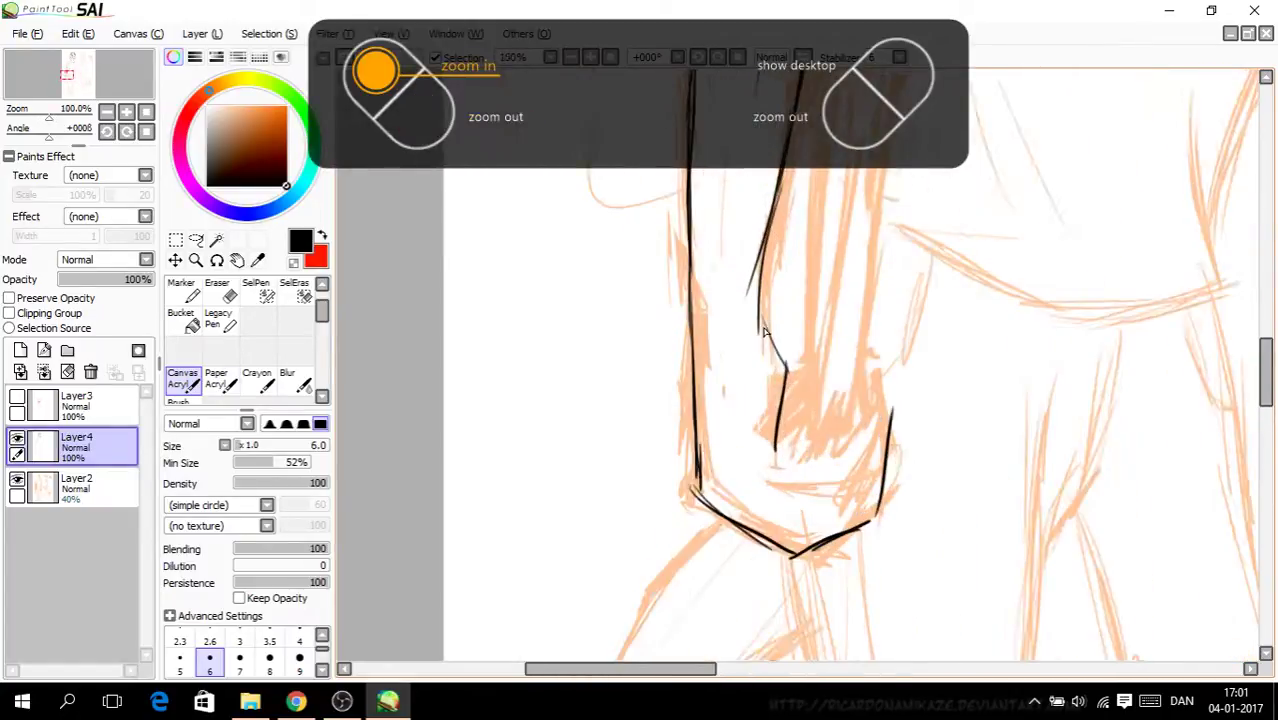
scroll(763, 335, "up", 2)
left_click_drag(782, 358, 754, 292)
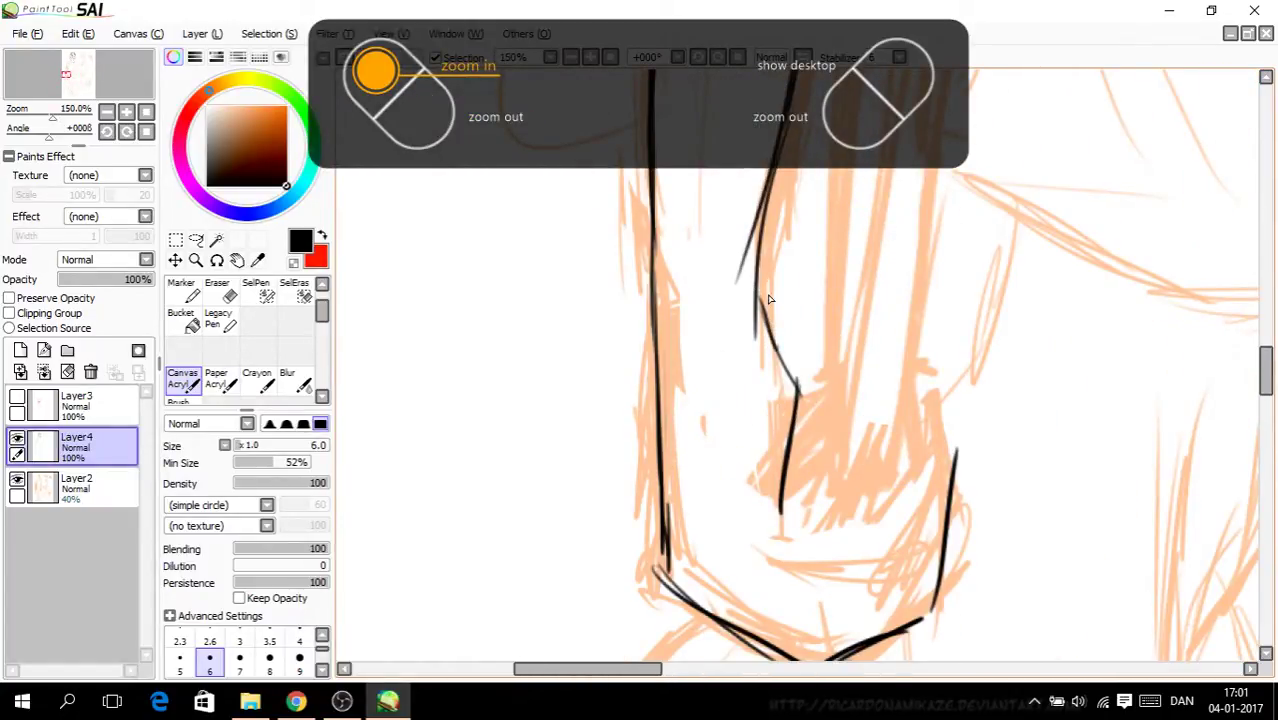
scroll(1107, 373, "down", 4)
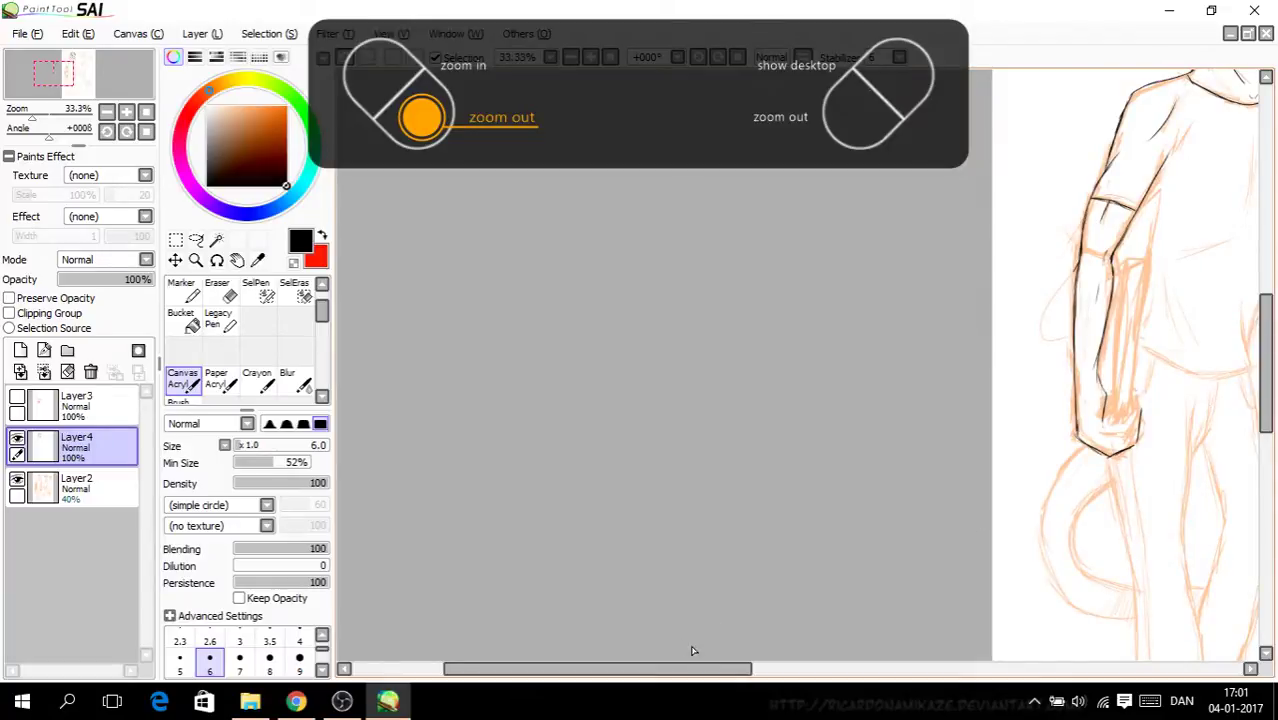
left_click_drag(680, 668, 807, 670)
Step: Ink the pointed fingertip and the stepped inner contour of the curled fingers, undoing and redrawing the inner finger lines
scroll(822, 334, "up", 3)
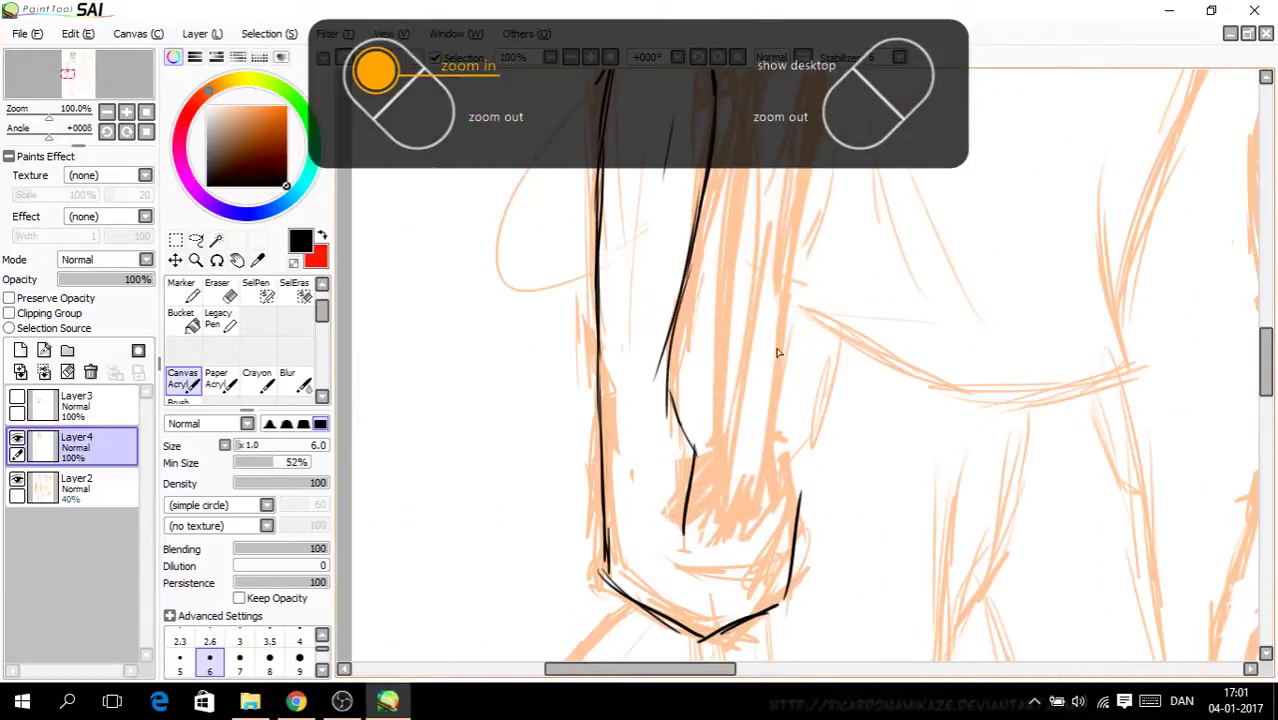
scroll(807, 519, "up", 1)
mouse_move(803, 491)
left_mouse_down()
mouse_move(763, 442)
mouse_move(745, 548)
mouse_move(694, 606)
mouse_move(657, 581)
left_mouse_up()
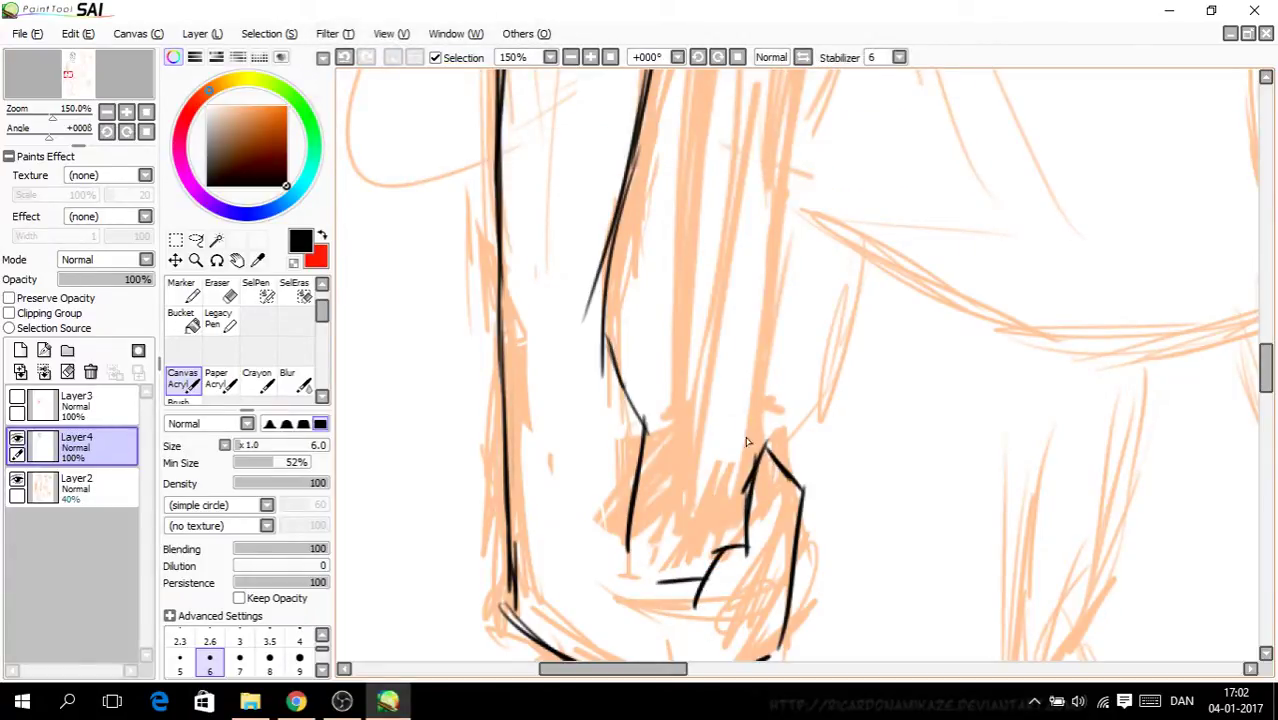
left_click(344, 57)
left_click(344, 57)
left_click(344, 57)
mouse_move(750, 527)
left_mouse_down()
mouse_move(725, 588)
mouse_move(681, 581)
left_mouse_up()
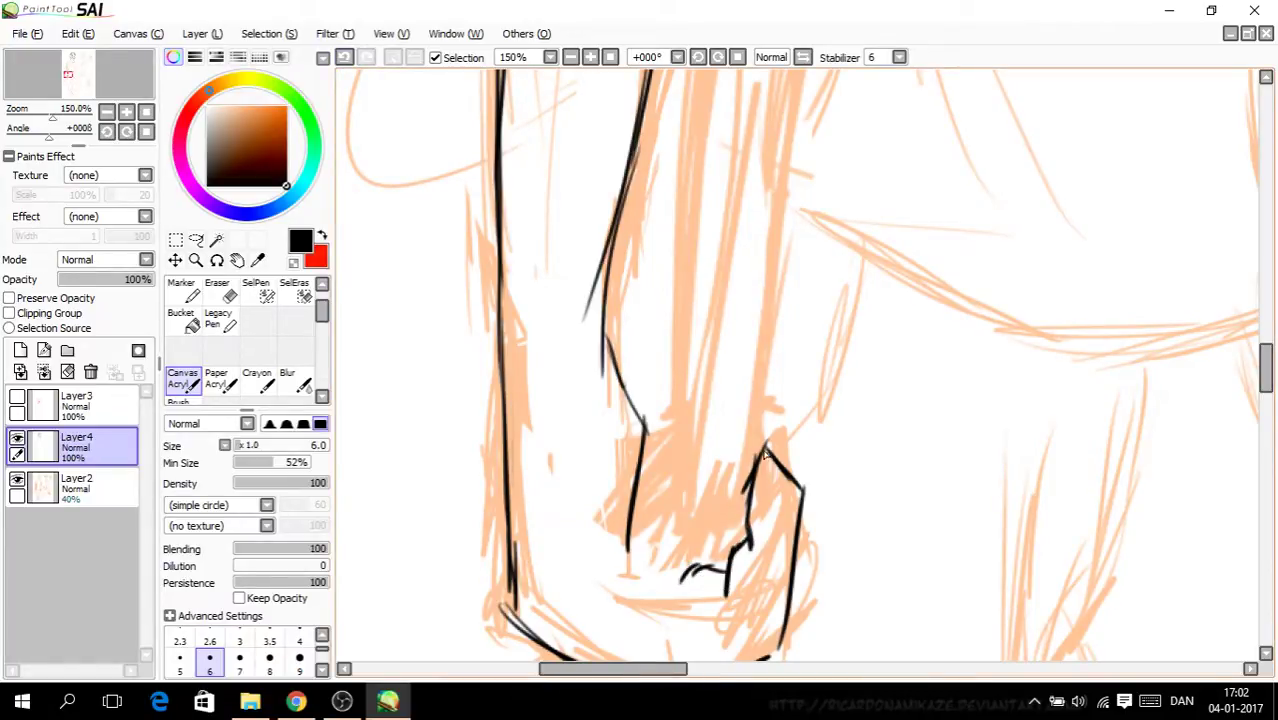
mouse_move(794, 468)
left_mouse_down()
mouse_move(773, 426)
mouse_move(771, 458)
left_mouse_up()
mouse_move(732, 566)
left_mouse_down()
mouse_move(662, 553)
mouse_move(680, 388)
left_mouse_up()
Step: Replace the freehand bar line with straight lines for the two long edges and short top edge of the bar held in the fist
scroll(847, 342, "down", 1)
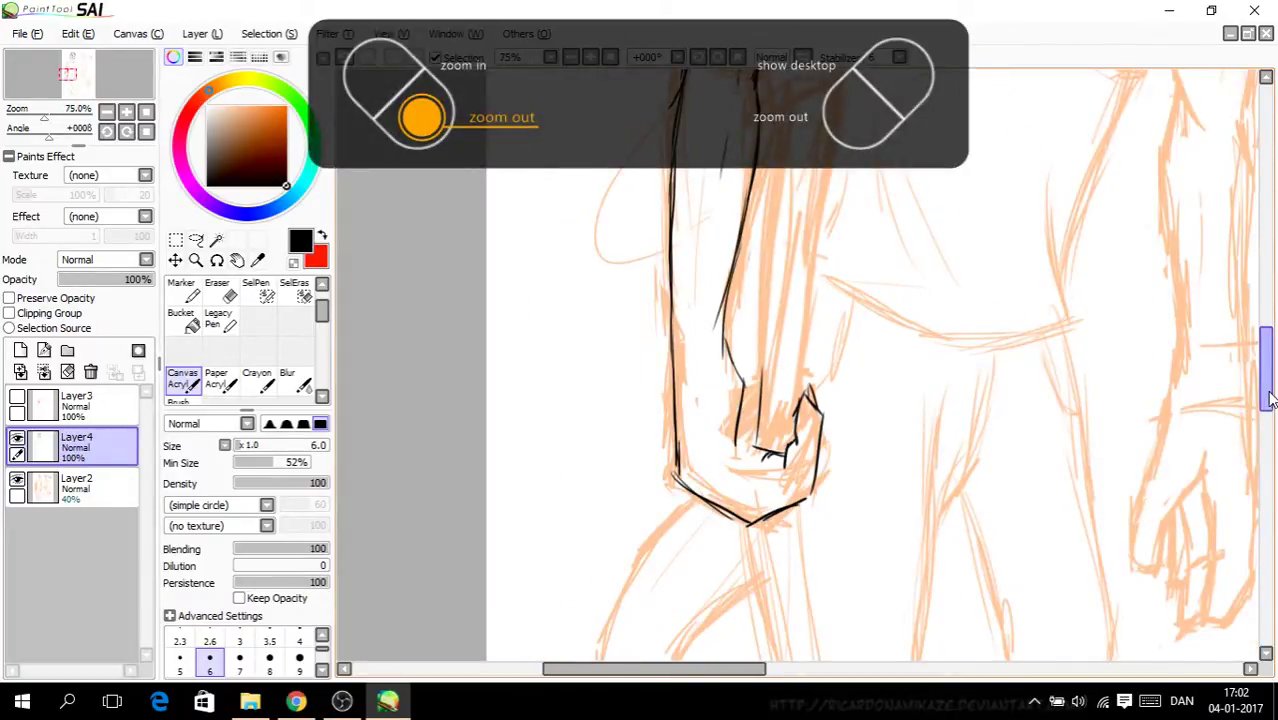
scroll(1150, 385, "down", 1)
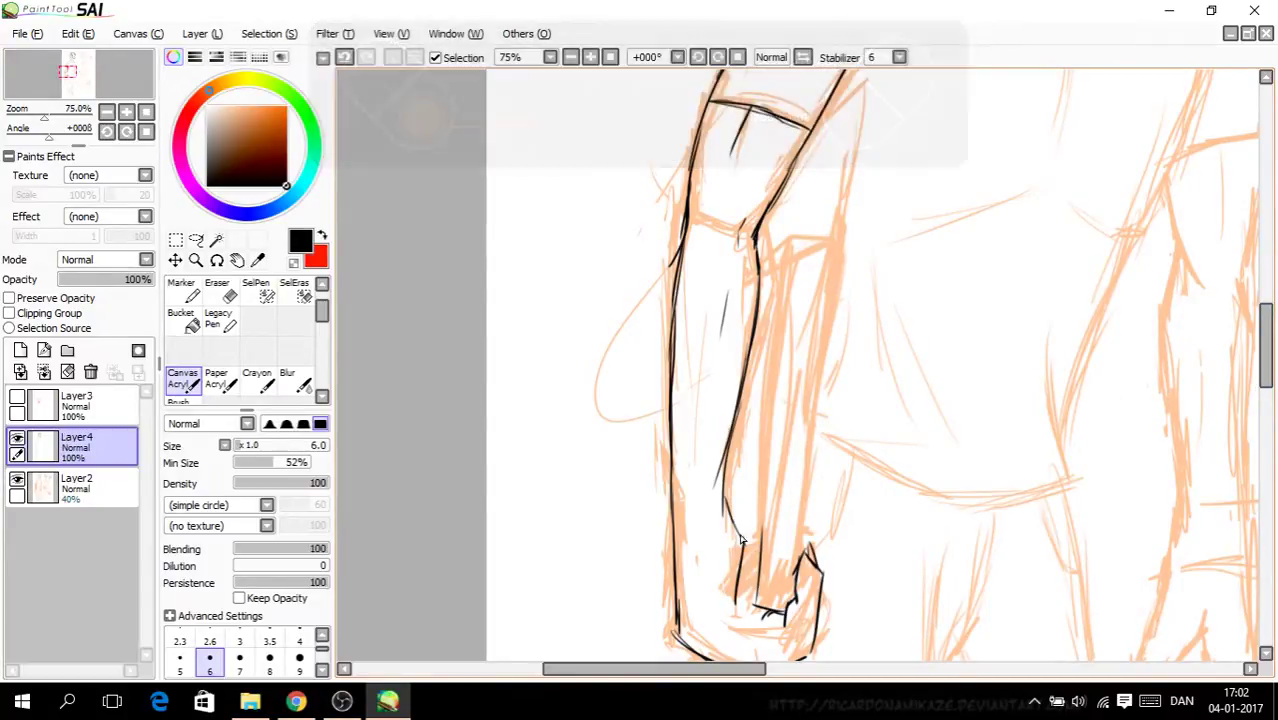
left_click(344, 57)
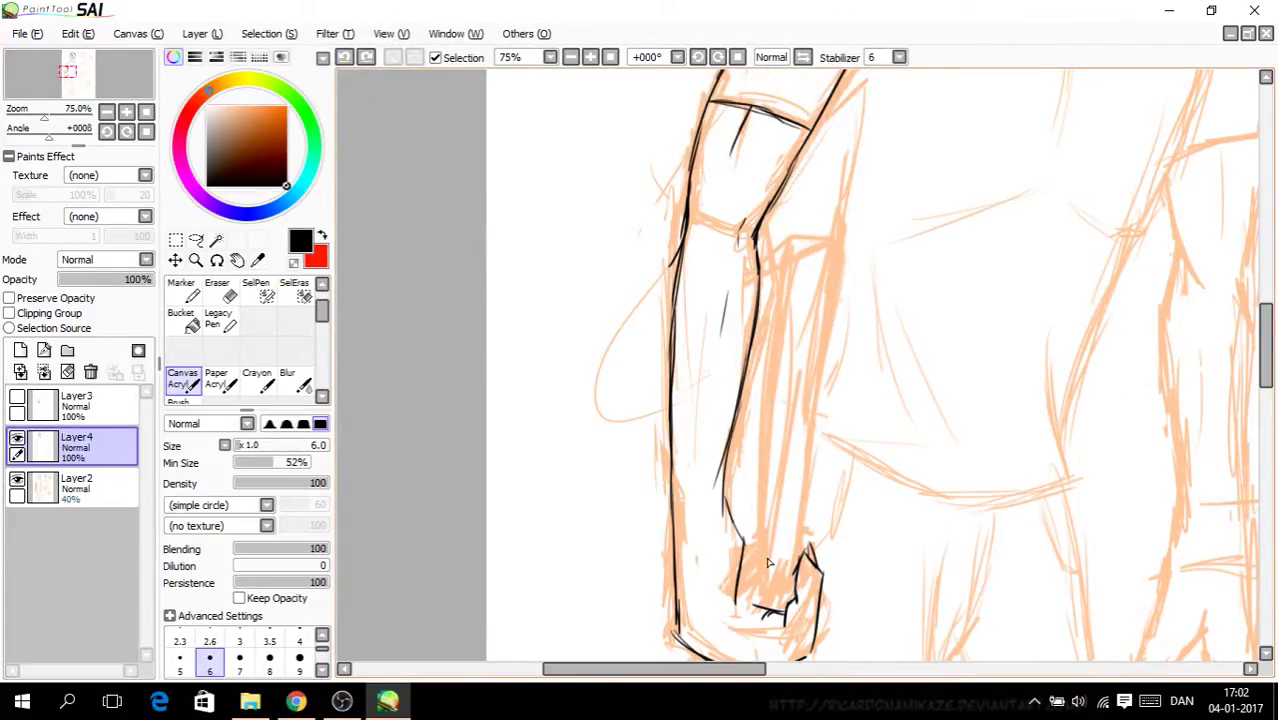
left_click(754, 606)
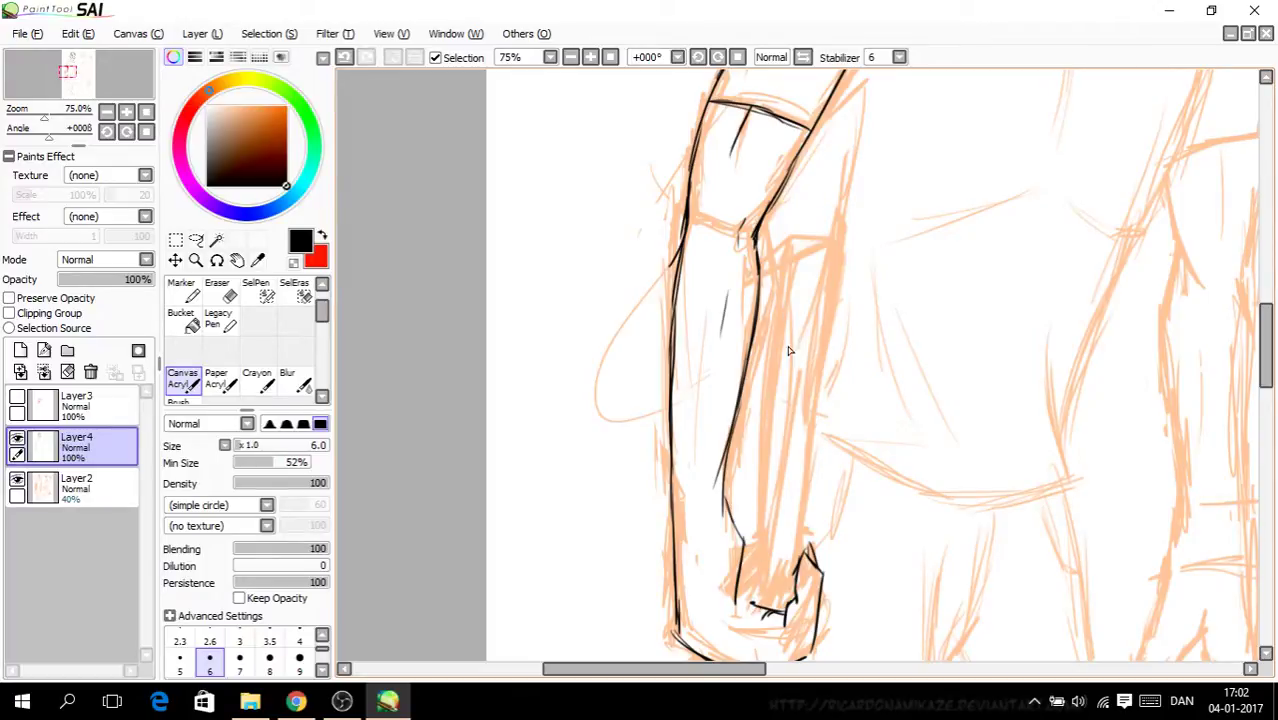
left_click(795, 244, "shift")
left_click(837, 242, "shift")
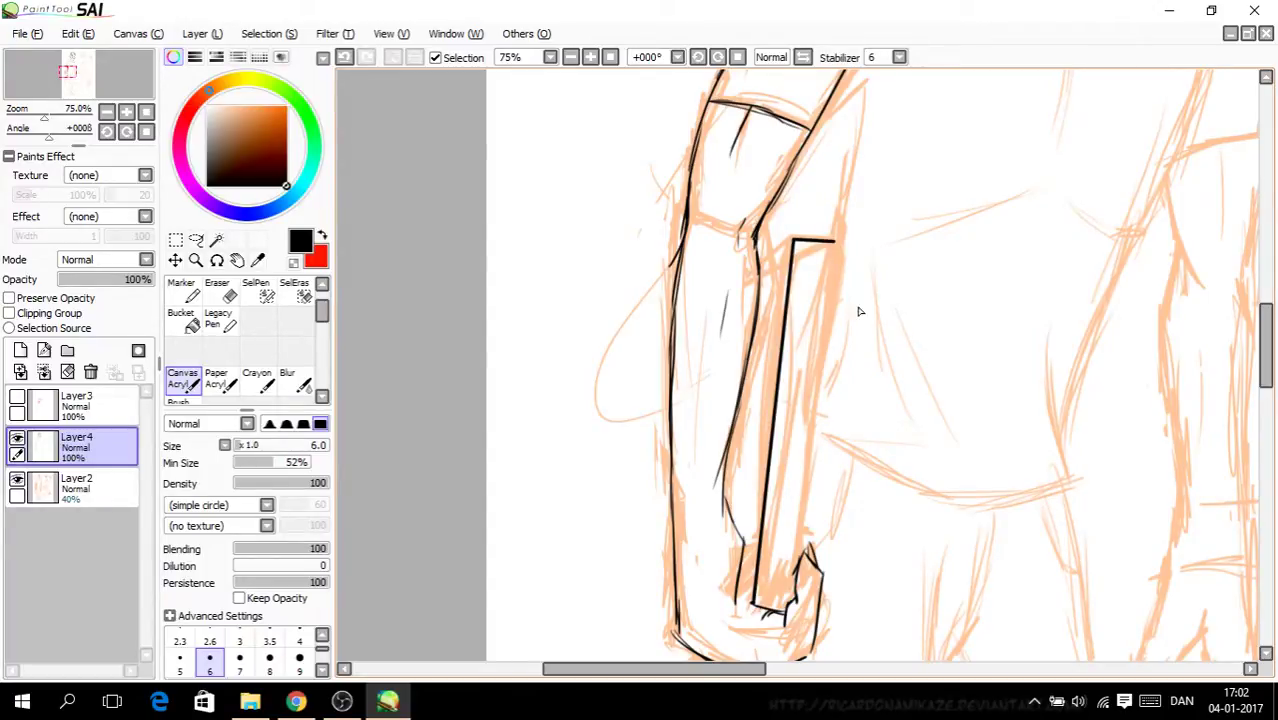
left_click(782, 615, "shift")
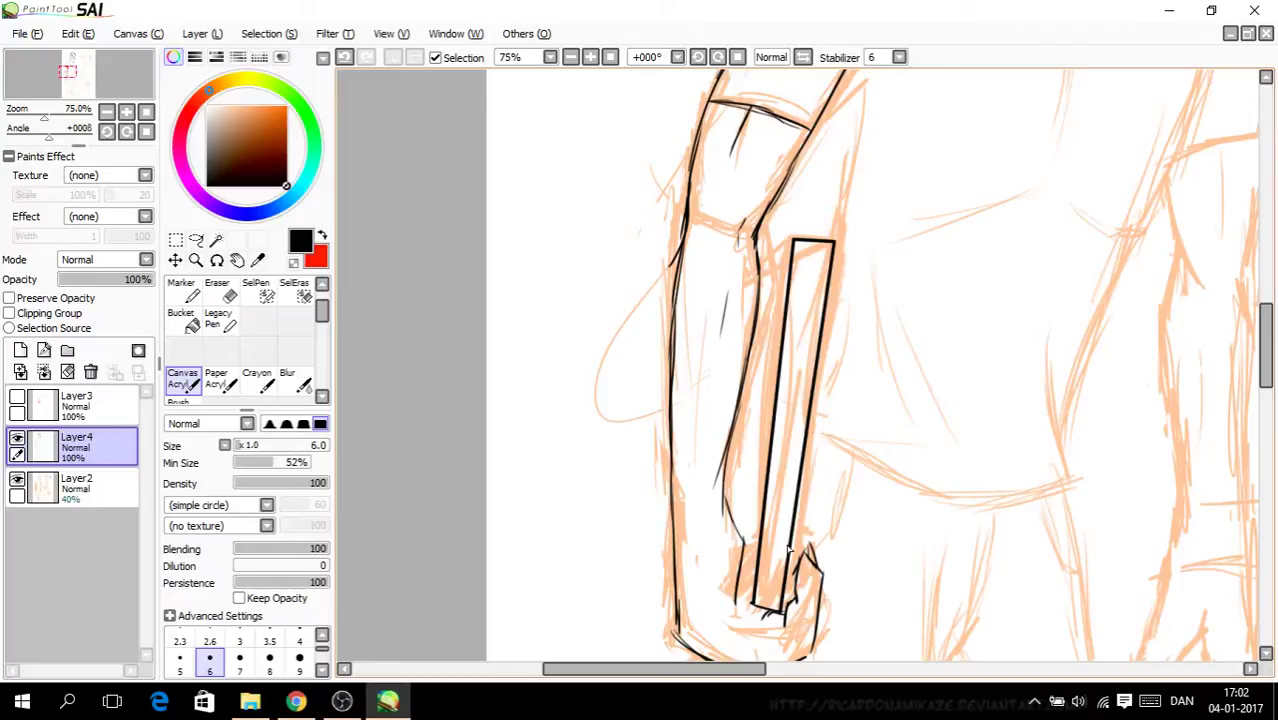
key("ctrl+z")
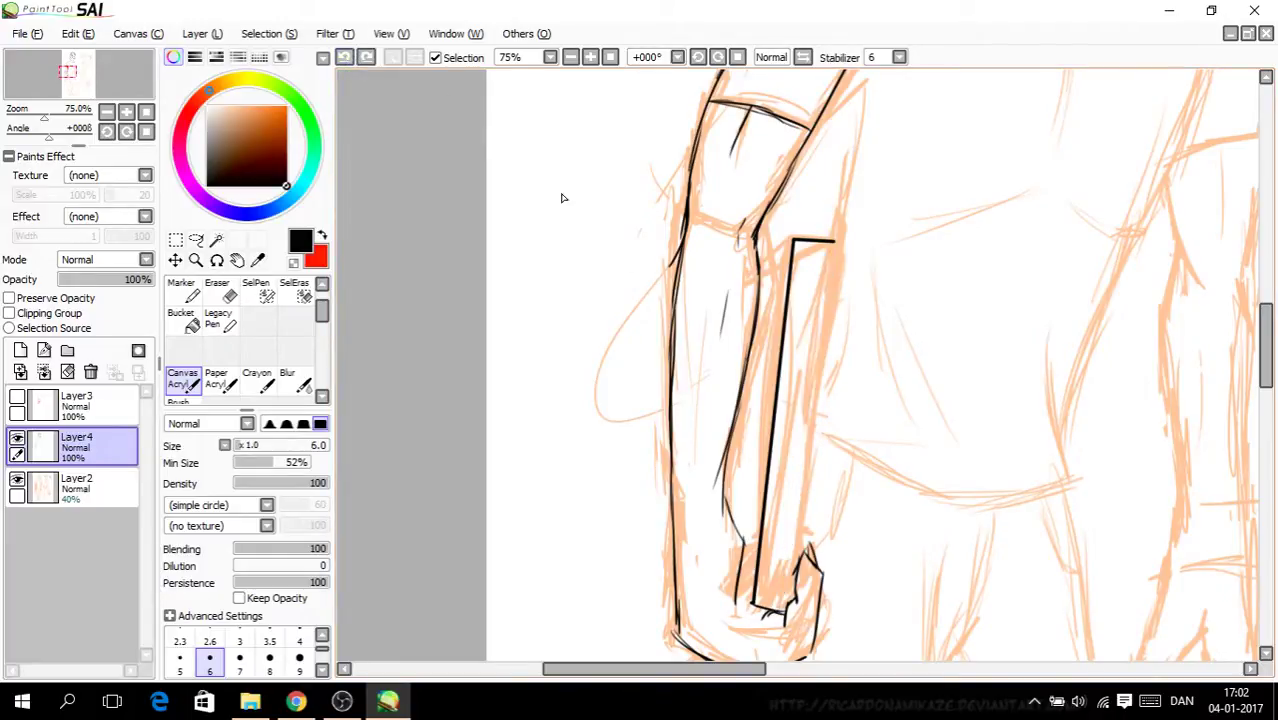
left_click(791, 608, "shift")
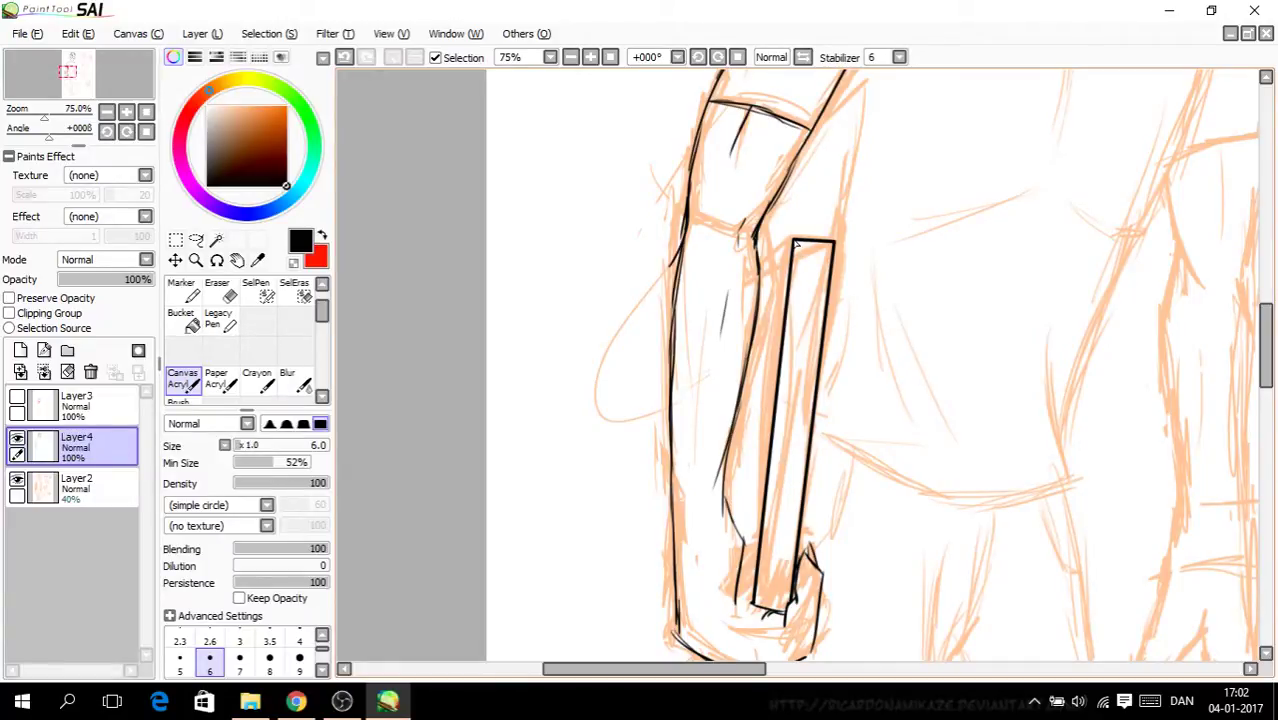
Step: Ink a slanted straight edge from the bar's top corner to the forearm and a straight centre line down the bar's length
left_click(759, 264, "shift")
left_click_drag(1264, 354, 1265, 370)
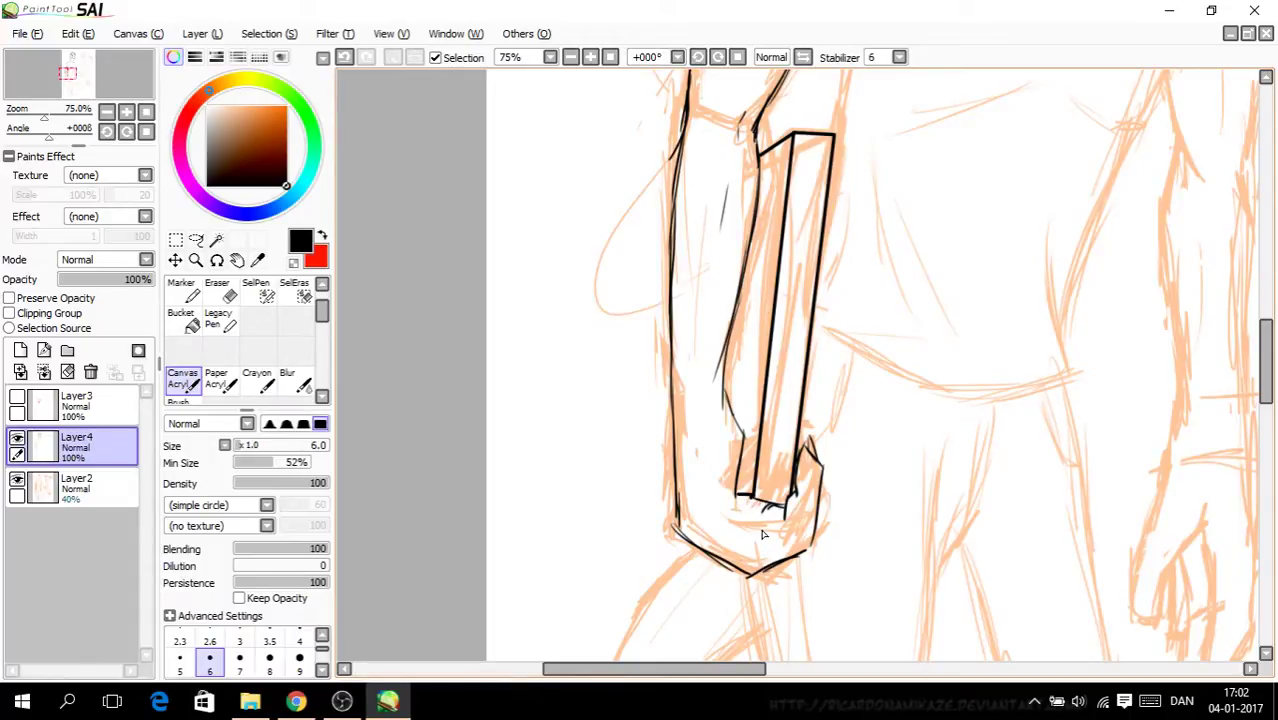
left_click(813, 141, "shift")
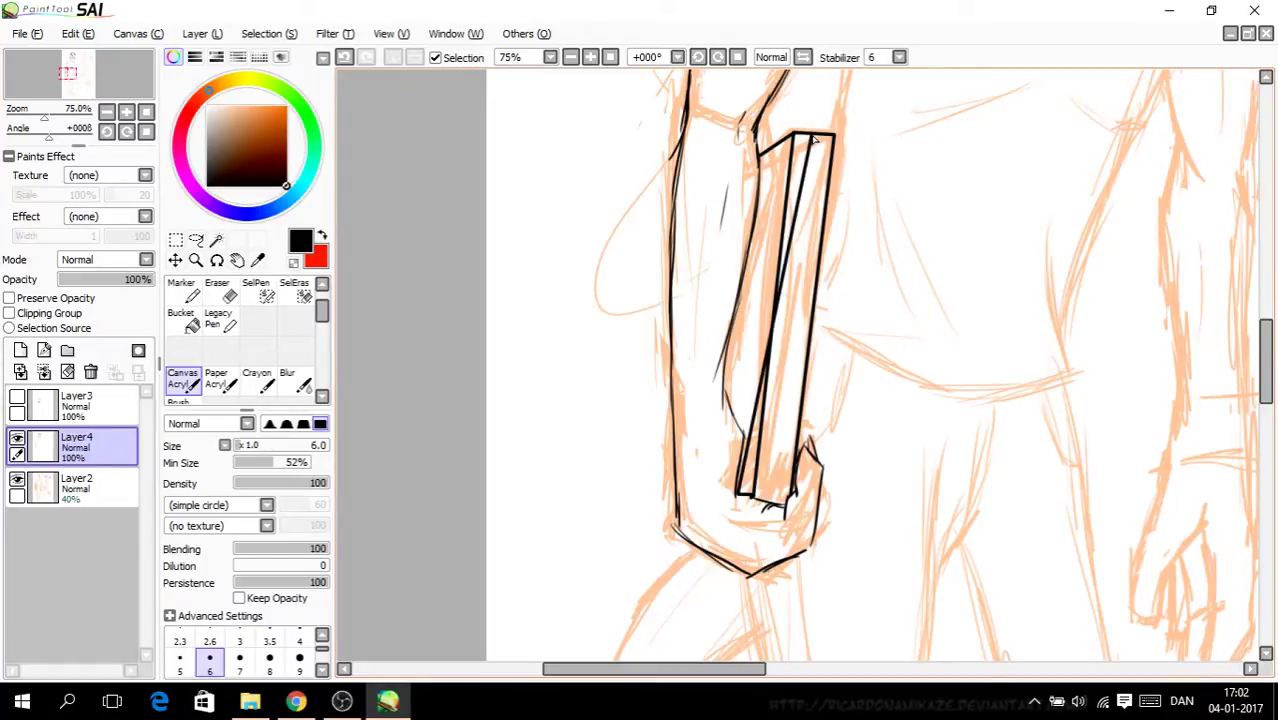
left_click(344, 57)
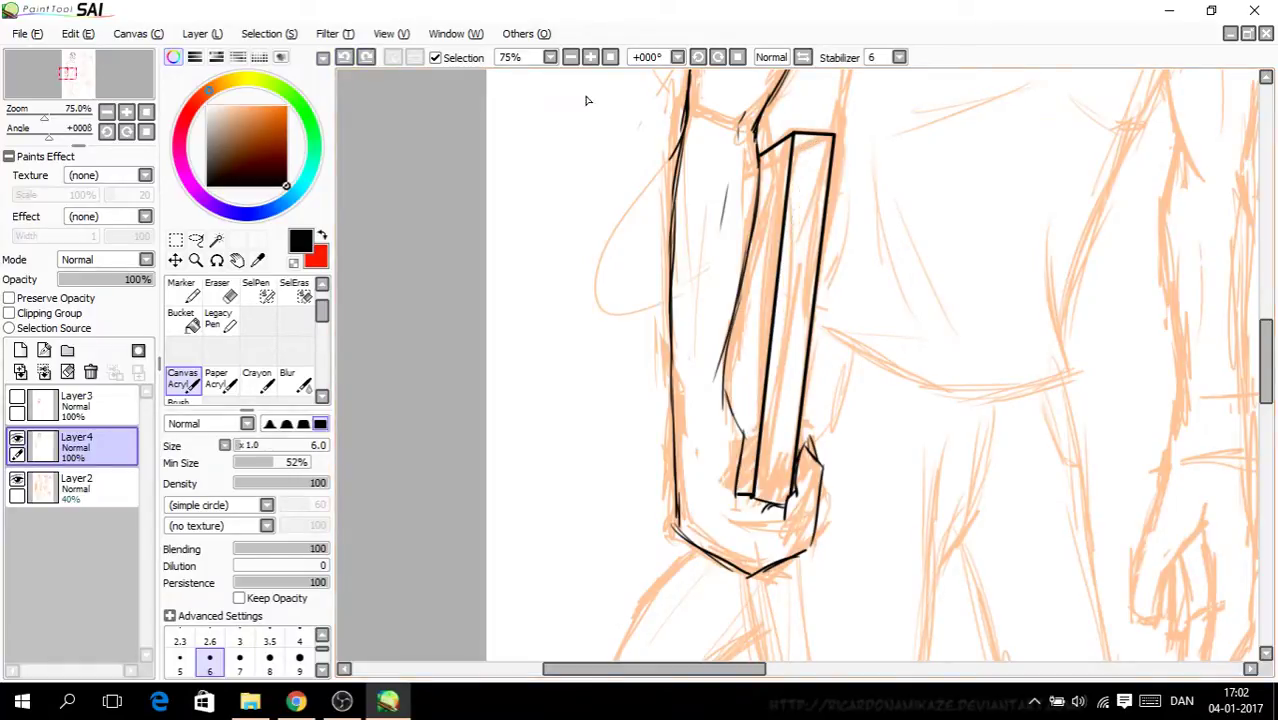
left_click(812, 138)
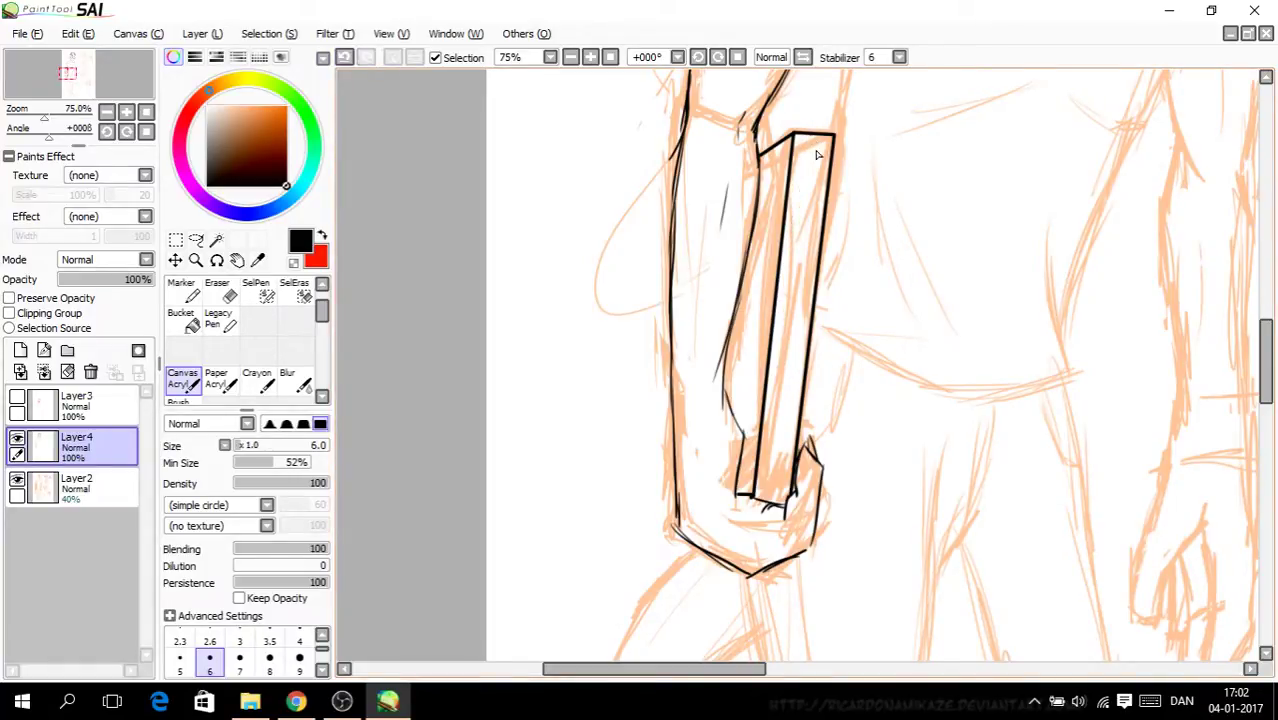
left_click(771, 507, "shift")
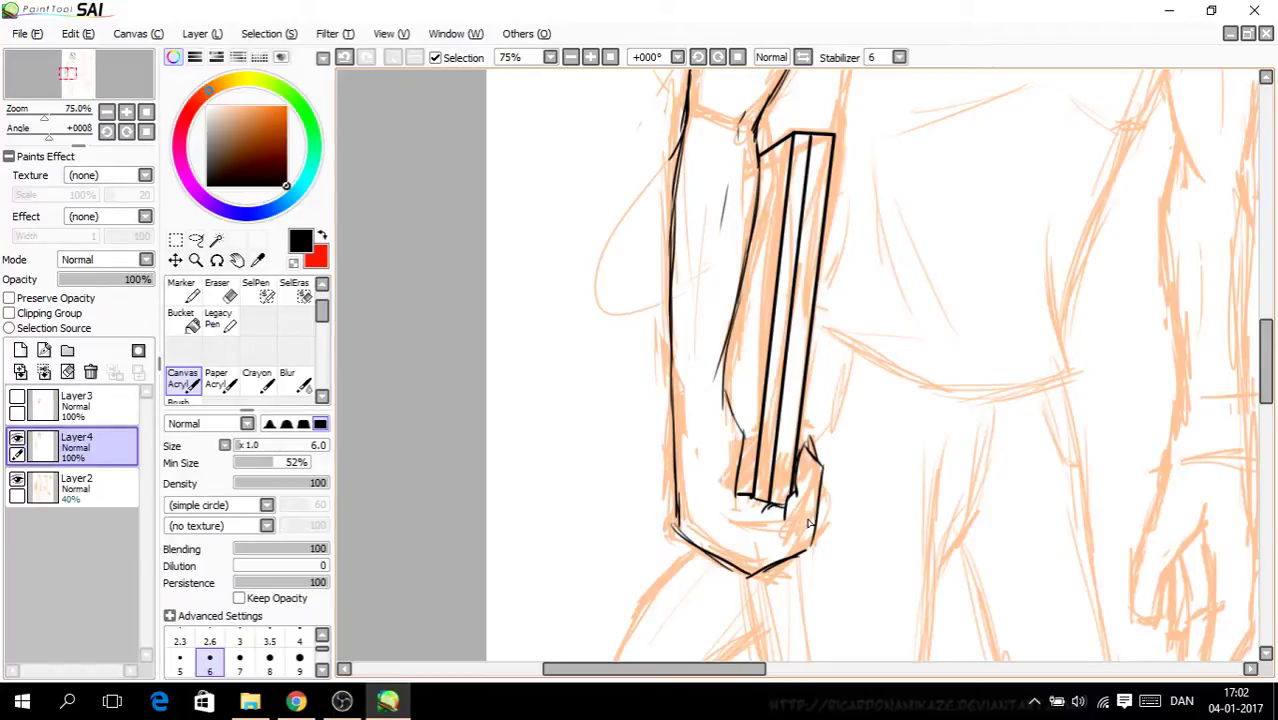
mouse_move(1266, 360)
left_mouse_down()
mouse_move(1268, 258)
mouse_move(1268, 378)
left_mouse_up()
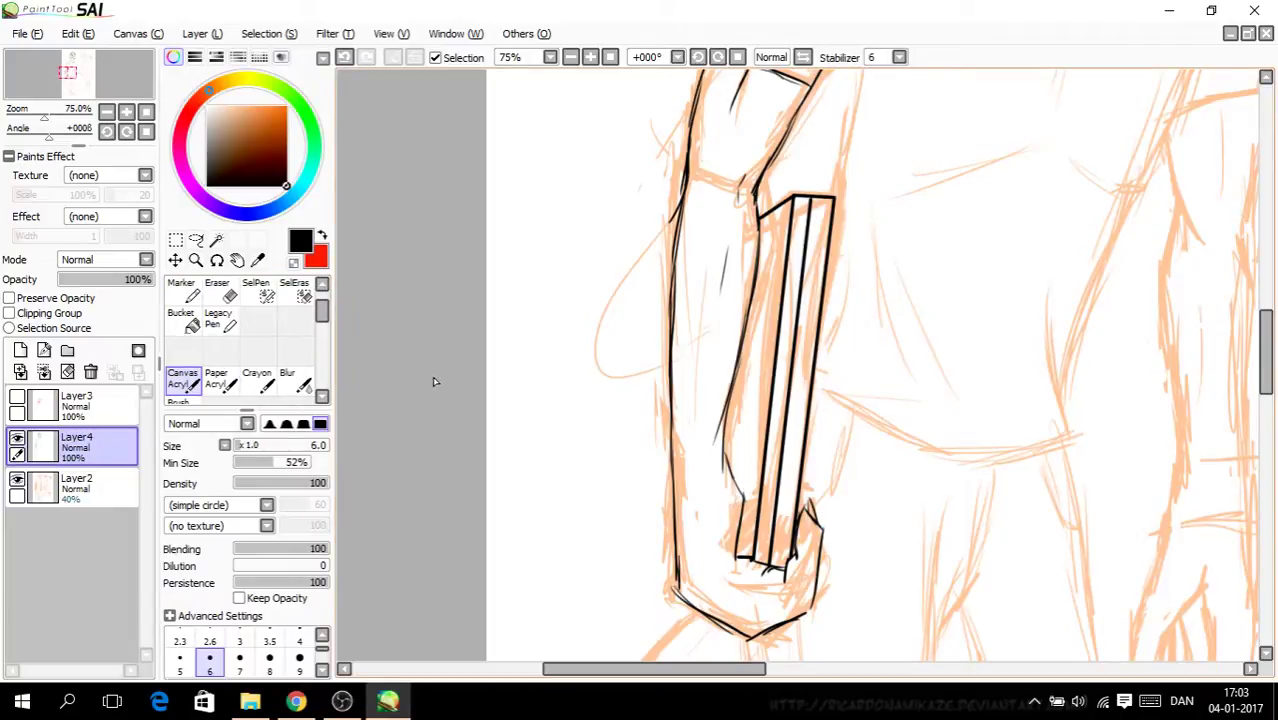
Step: Ink the first thumb contours across the lower end of the bar, between the wrist and the curled fingers
key("Page_Up")
key("Page_Up")
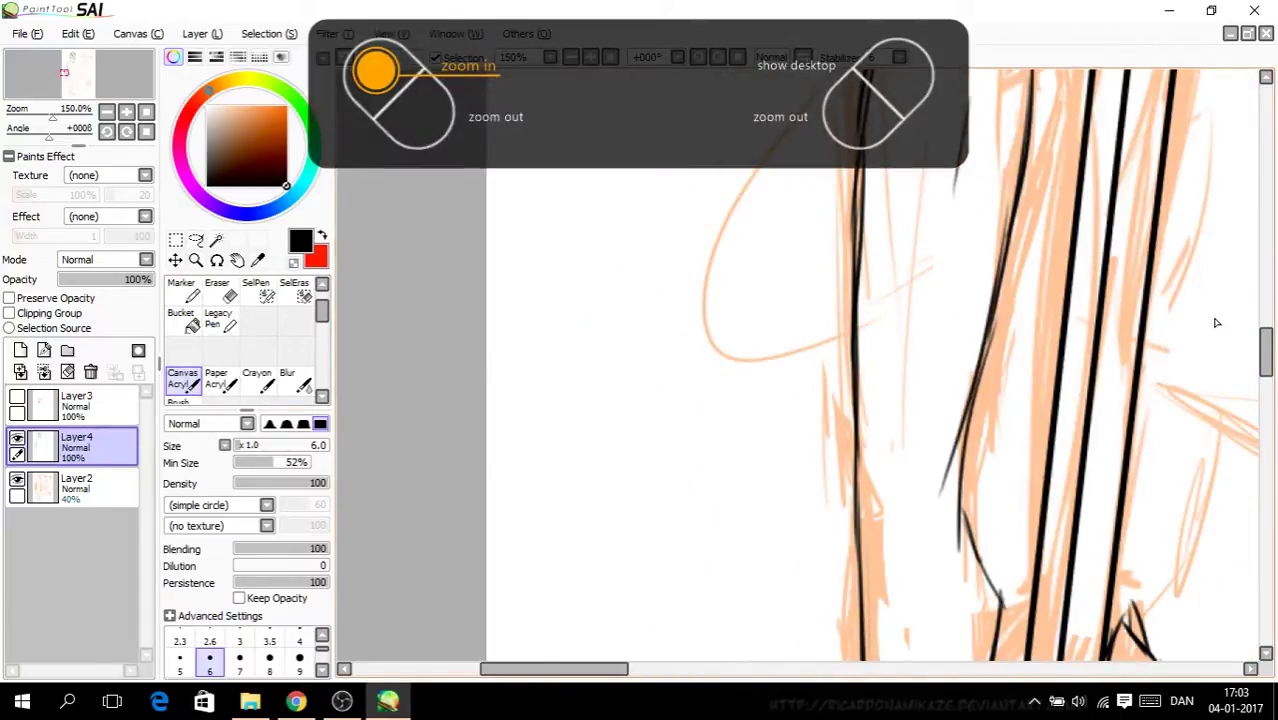
left_click_drag(1264, 343, 1264, 380)
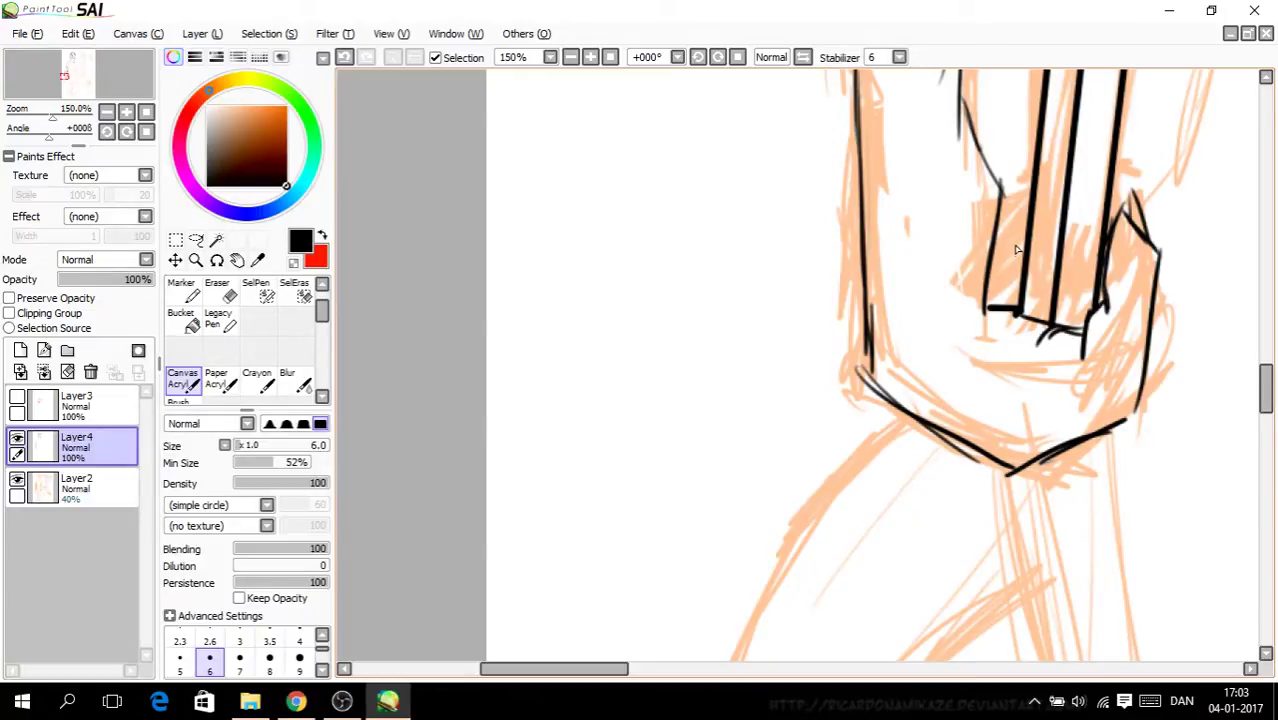
mouse_move(966, 210)
left_mouse_down()
mouse_move(1038, 208)
mouse_move(1036, 342)
left_mouse_up()
mouse_move(1011, 289)
left_mouse_down()
mouse_move(1028, 315)
mouse_move(965, 305)
left_mouse_up()
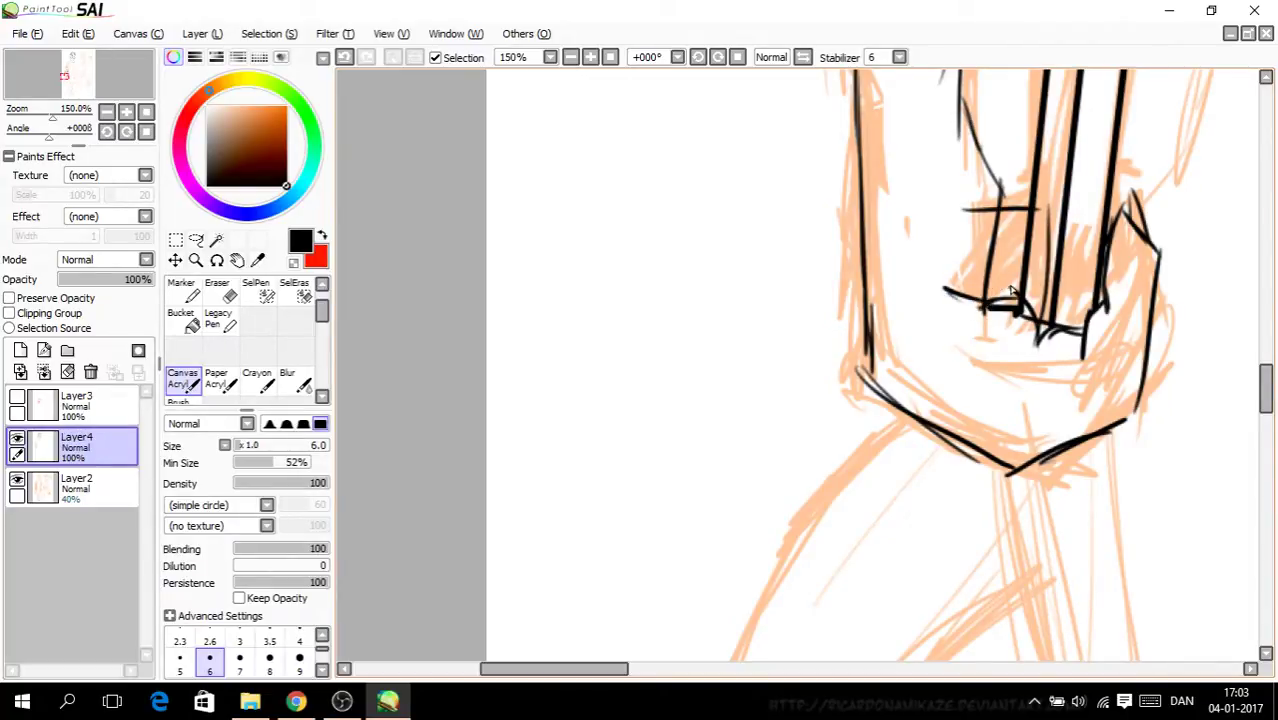
Step: Erase the wrist and bar lines that run through the thumb area of the fist
left_click_drag(1266, 396, 1266, 380)
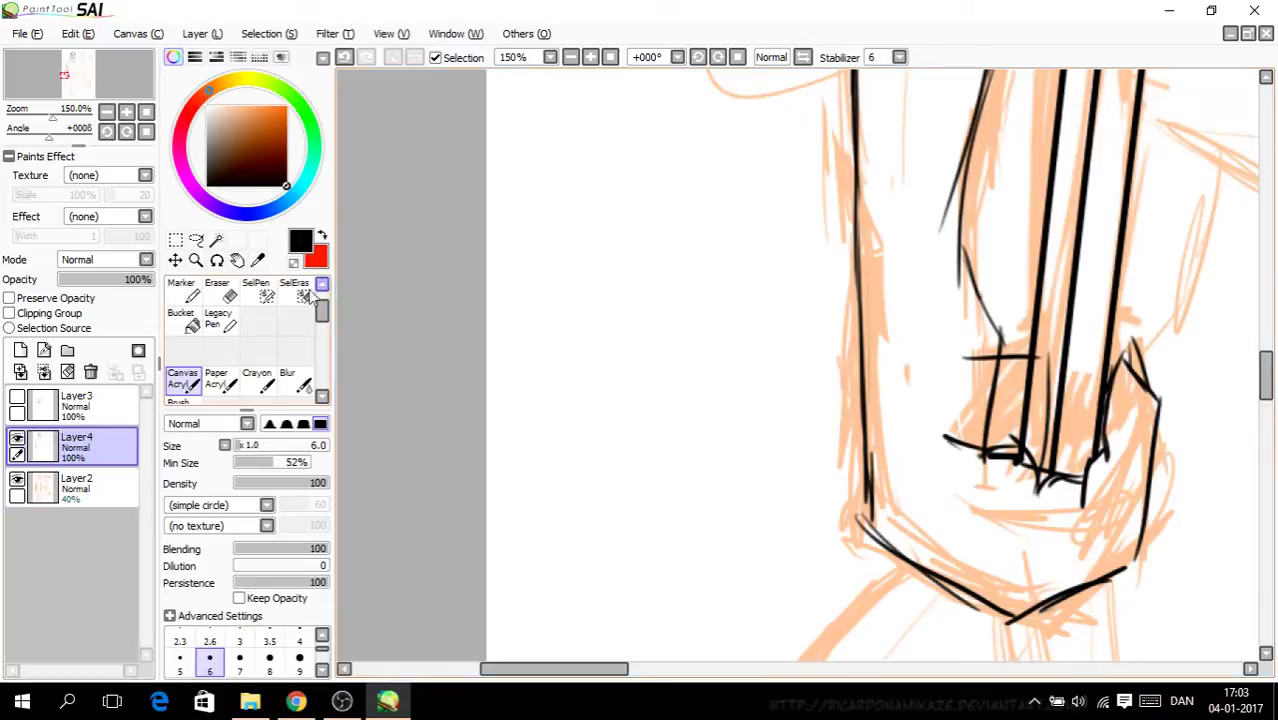
left_click(218, 290)
mouse_move(985, 397)
left_mouse_down()
mouse_move(988, 430)
mouse_move(993, 365)
mouse_move(985, 440)
mouse_move(1025, 430)
mouse_move(1033, 405)
left_mouse_up()
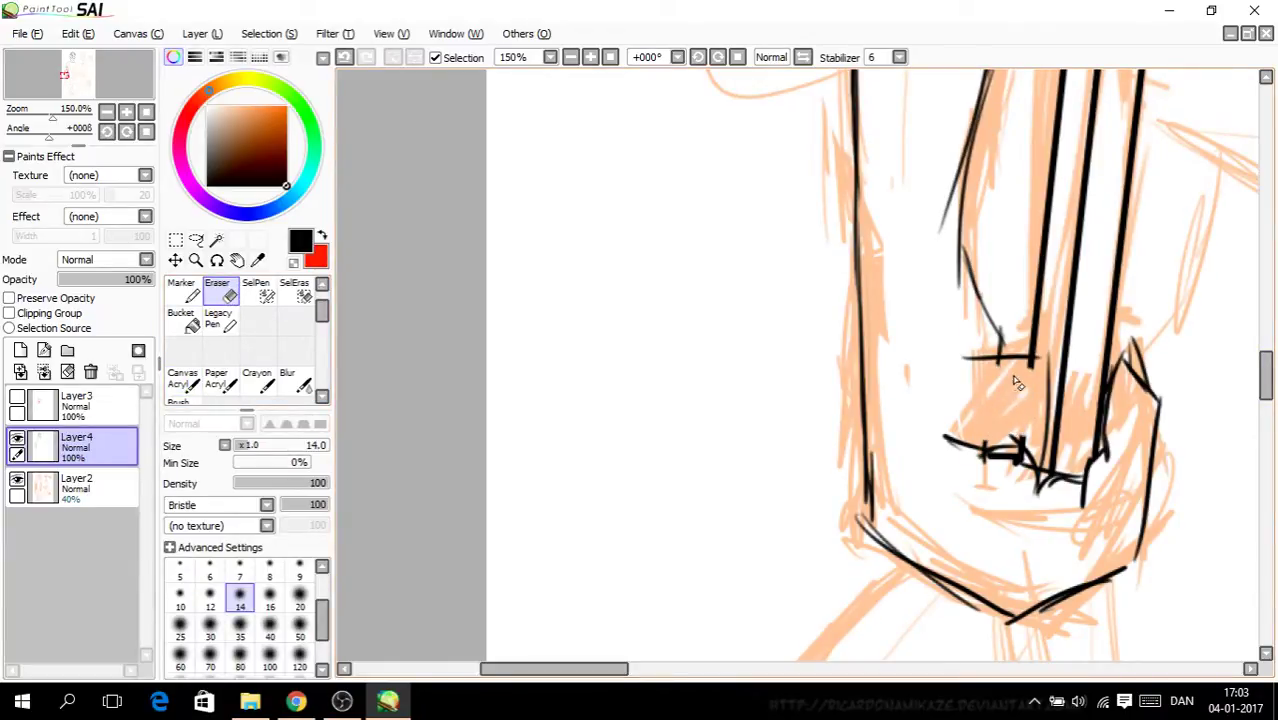
Step: Ink the upper, lower and front edges of the thumb around the bar and reinforce the inner wrist line, undoing the last stroke
left_click(183, 378)
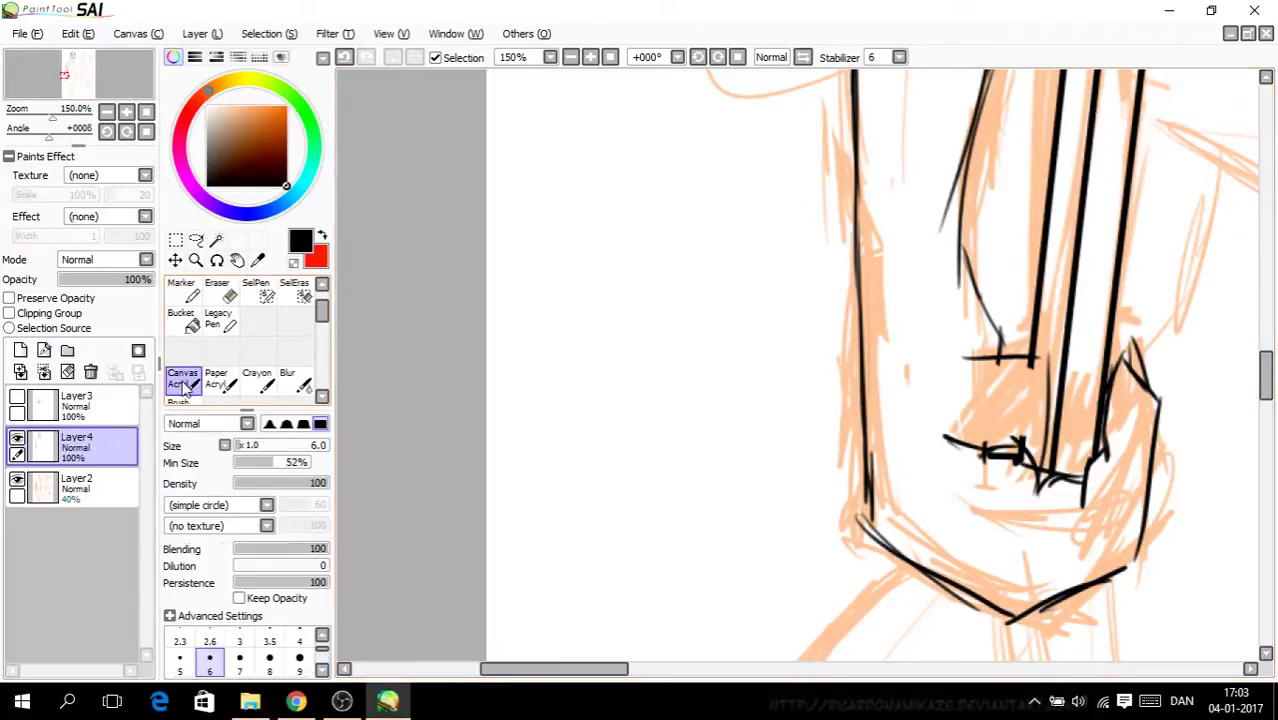
mouse_move(1021, 441)
left_mouse_down()
mouse_move(1044, 383)
mouse_move(1045, 411)
mouse_move(1035, 364)
mouse_move(1018, 459)
mouse_move(975, 427)
mouse_move(990, 451)
mouse_move(952, 446)
left_mouse_up()
mouse_move(1035, 356)
left_mouse_down()
mouse_move(942, 341)
mouse_move(990, 372)
left_mouse_up()
left_click(220, 290)
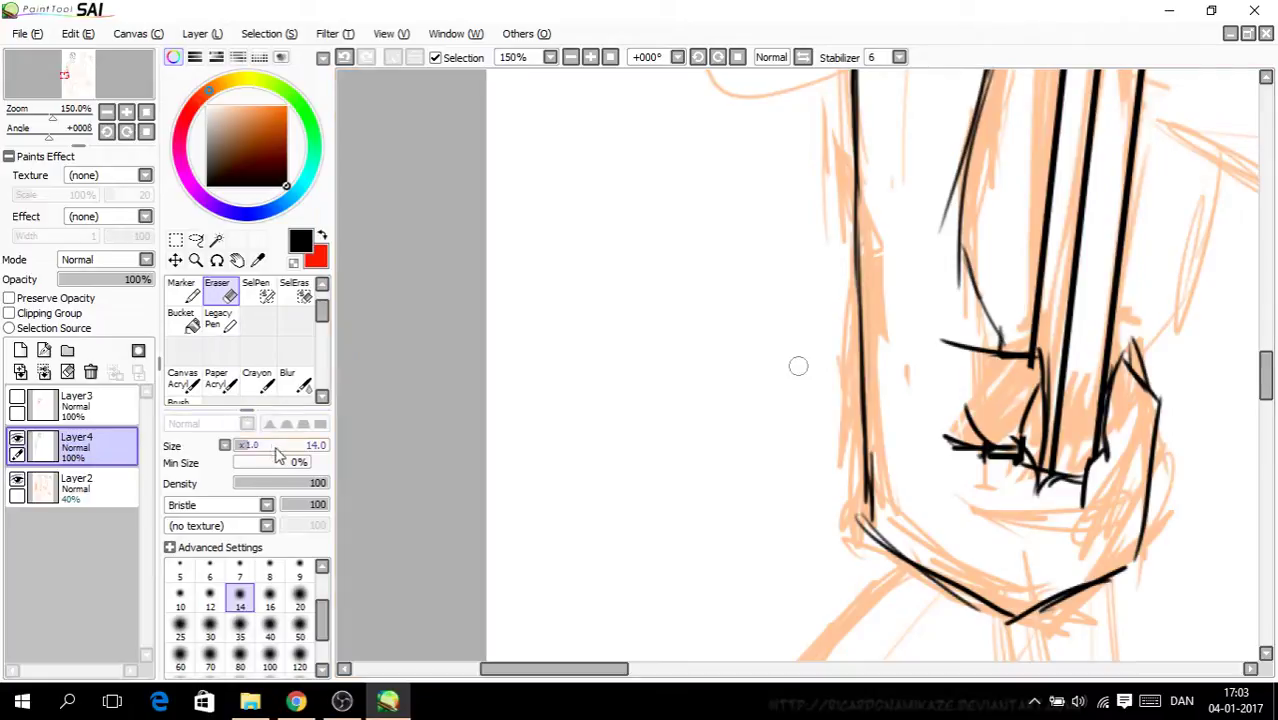
left_click(186, 380)
left_click_drag(1002, 335, 964, 284)
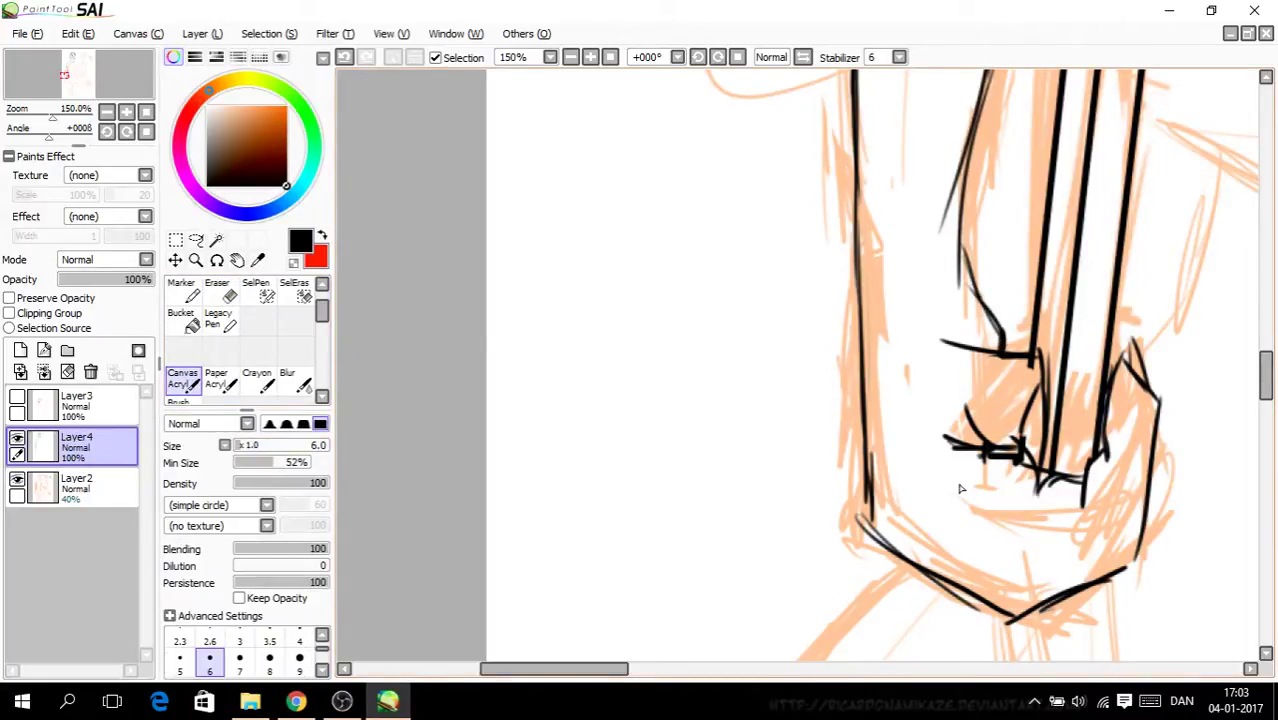
left_click(344, 57)
key("ctrl+minus")
key("ctrl+minus")
key("ctrl+minus")
key("ctrl+minus")
key("ctrl+minus")
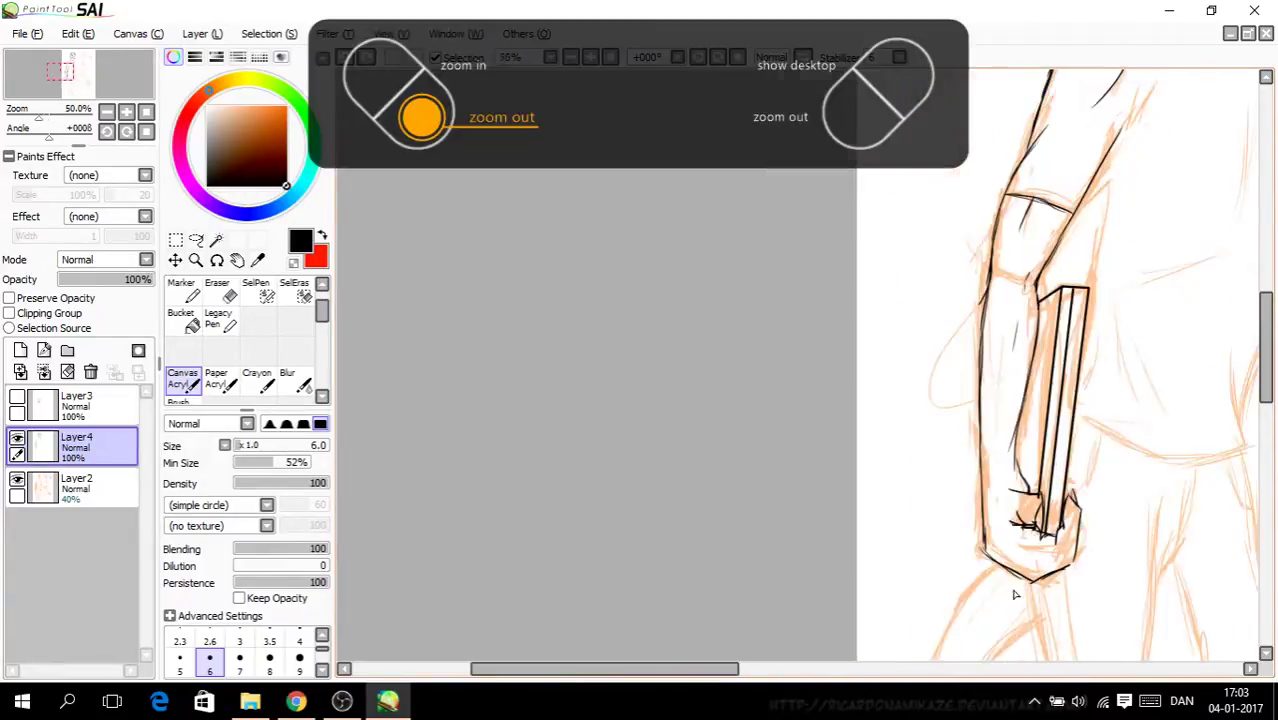
Step: Ink the slanted lower edge and short bottom edge of the bar's end beneath the thumb
key("ctrl+plus")
key("ctrl+plus")
key("ctrl+plus")
key("ctrl+plus")
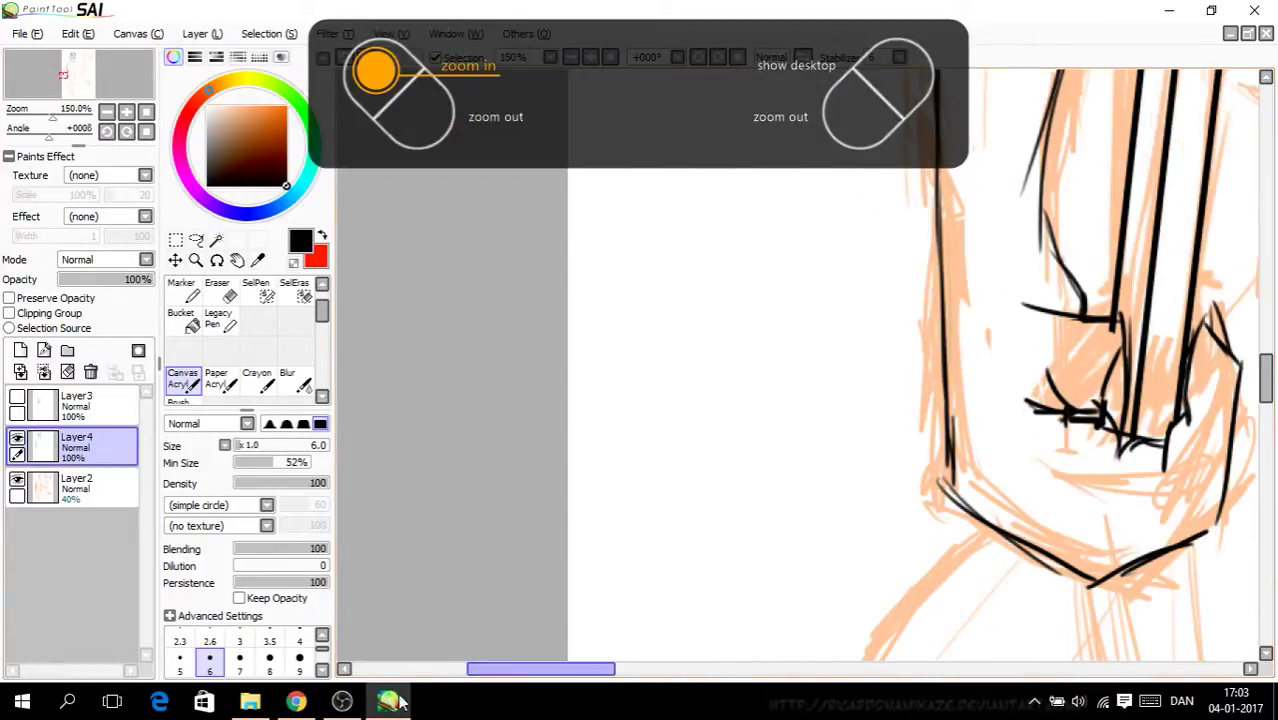
left_click(296, 701)
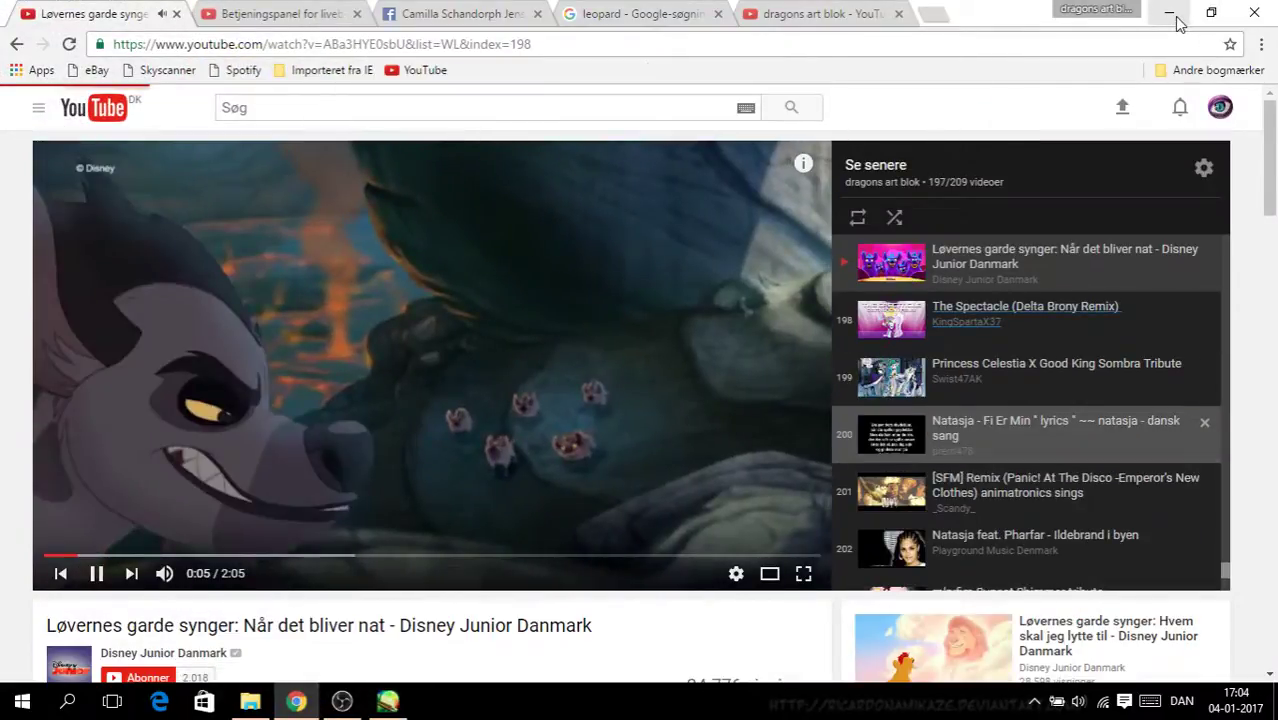
key("alt+Tab")
left_click_drag(593, 670, 640, 677)
key("ctrl+plus")
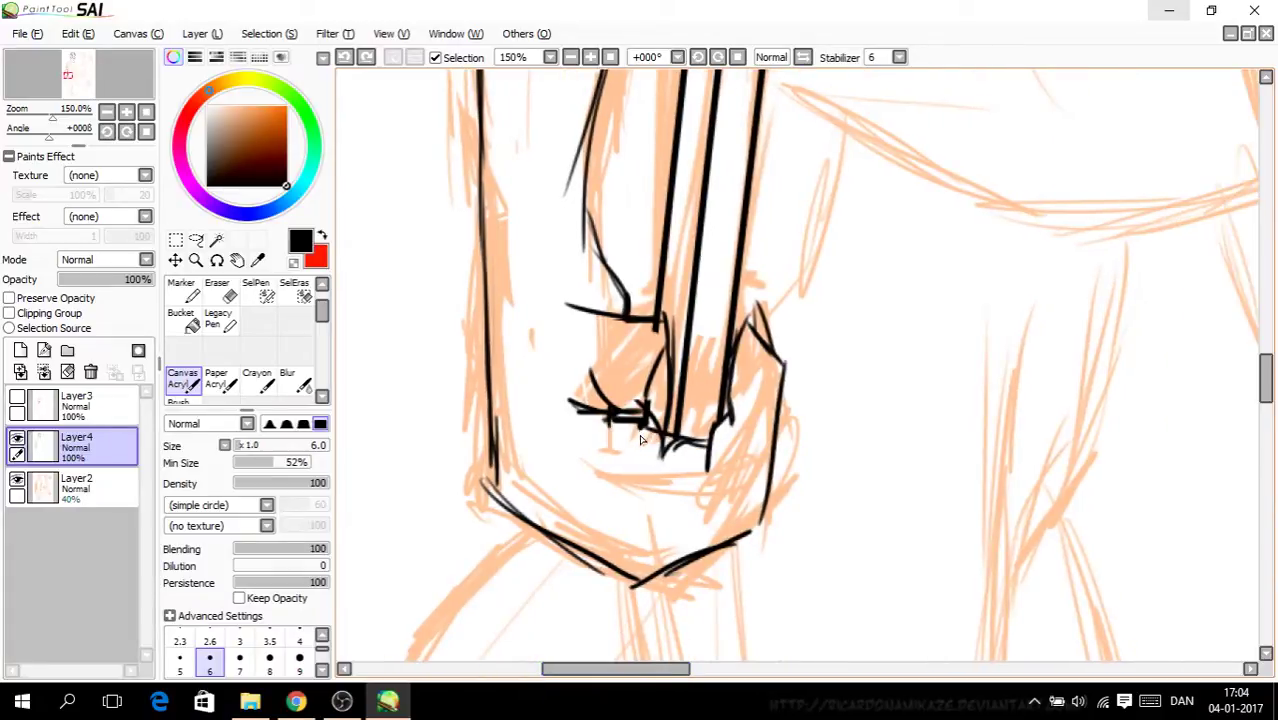
mouse_move(707, 493)
left_mouse_down()
mouse_move(665, 499)
mouse_move(552, 404)
left_mouse_up()
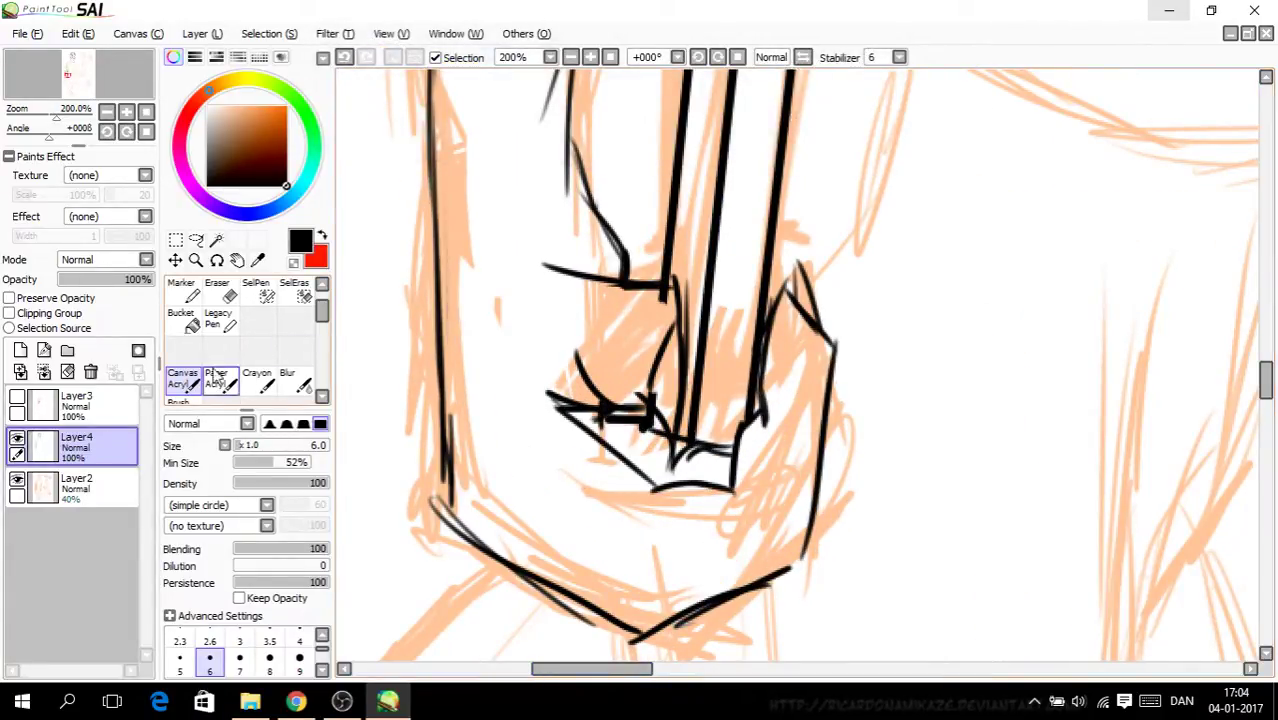
Step: Erase the stray lines inside the bar's lower end and extend its centre and side lines down to the bottom edge
left_click(220, 290)
mouse_move(744, 440)
left_mouse_down()
mouse_move(715, 457)
mouse_move(726, 456)
mouse_move(686, 448)
mouse_move(668, 480)
mouse_move(660, 472)
left_mouse_up()
left_click(183, 380)
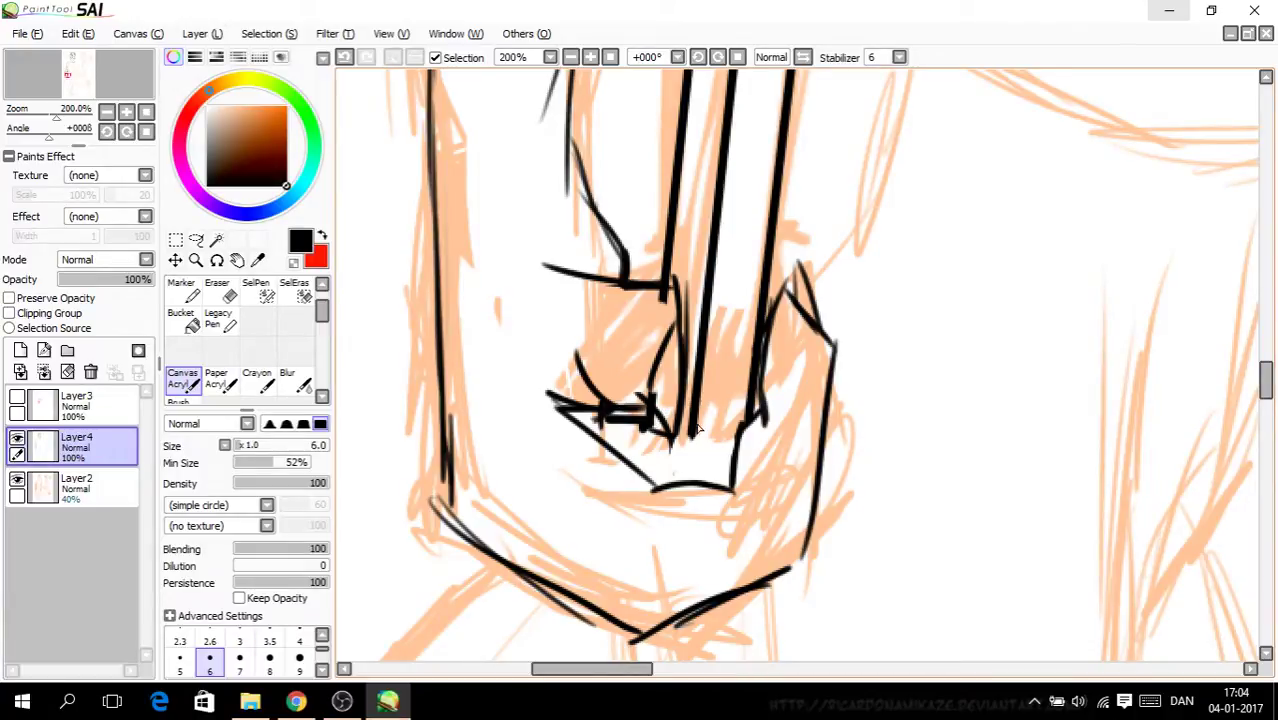
left_click_drag(697, 428, 686, 484)
left_click_drag(649, 428, 645, 481)
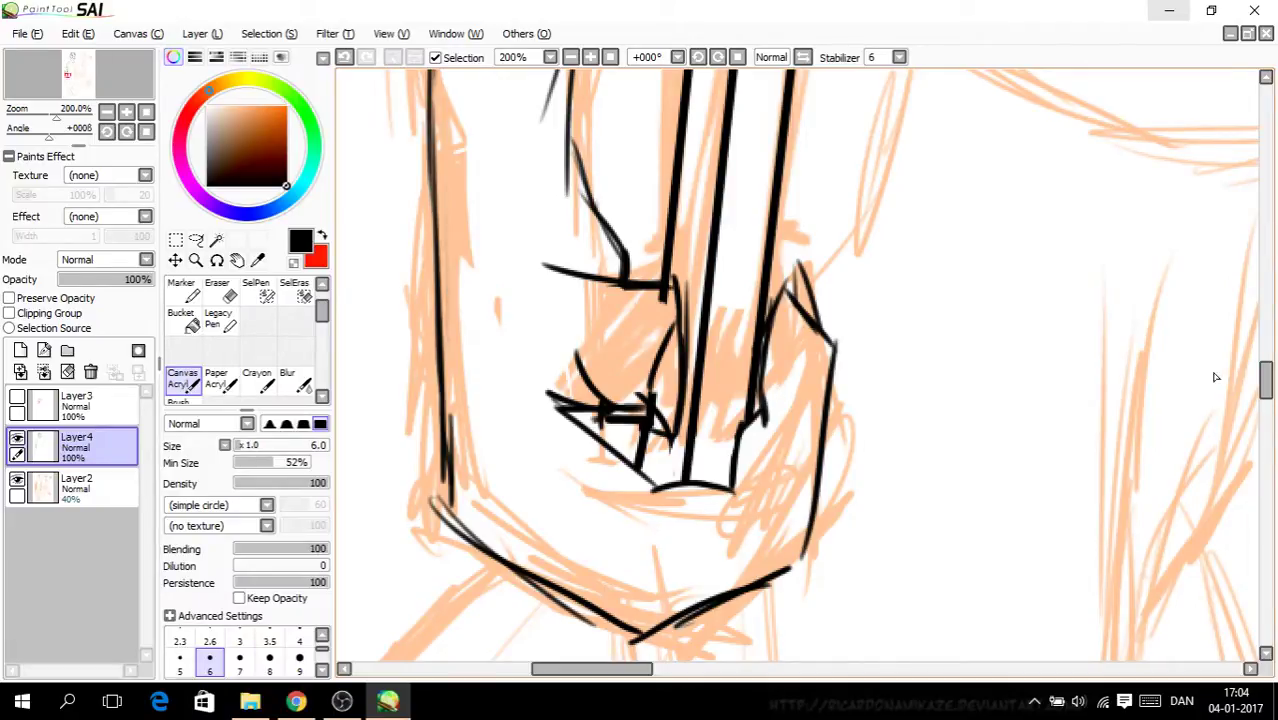
Step: Ink a small narrow upright rectangle near the top of the bar's wider face with brush size 2.3
mouse_move(1265, 385)
left_mouse_down()
mouse_move(1265, 330)
mouse_move(1268, 343)
left_mouse_up()
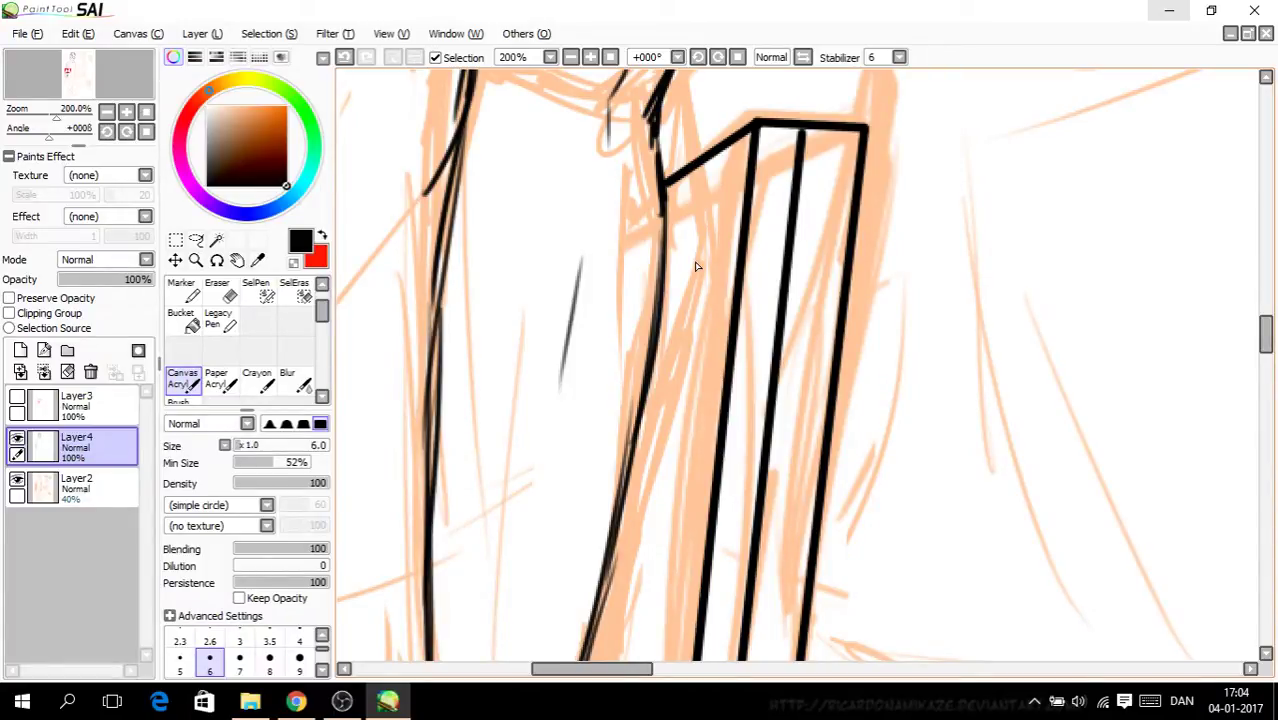
mouse_move(1264, 332)
left_mouse_down()
mouse_move(1269, 356)
mouse_move(1272, 340)
left_mouse_up()
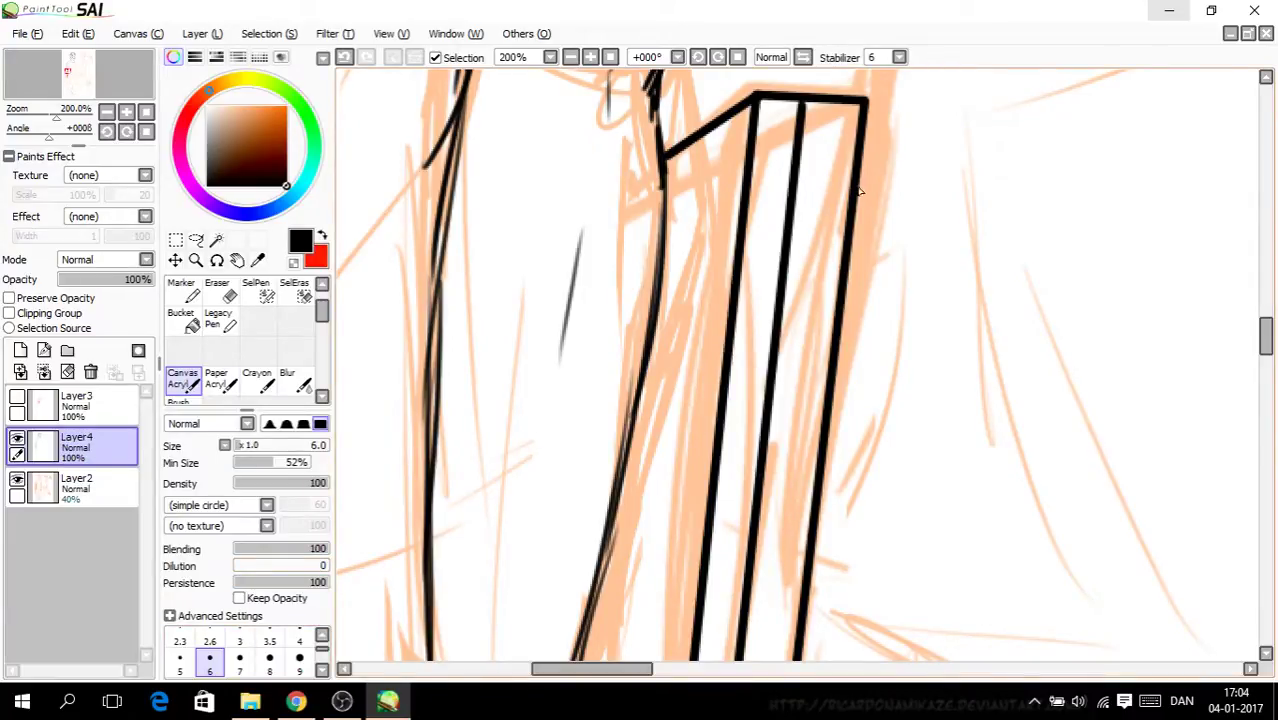
key("ctrl+plus")
left_click_drag(1263, 338, 1259, 321)
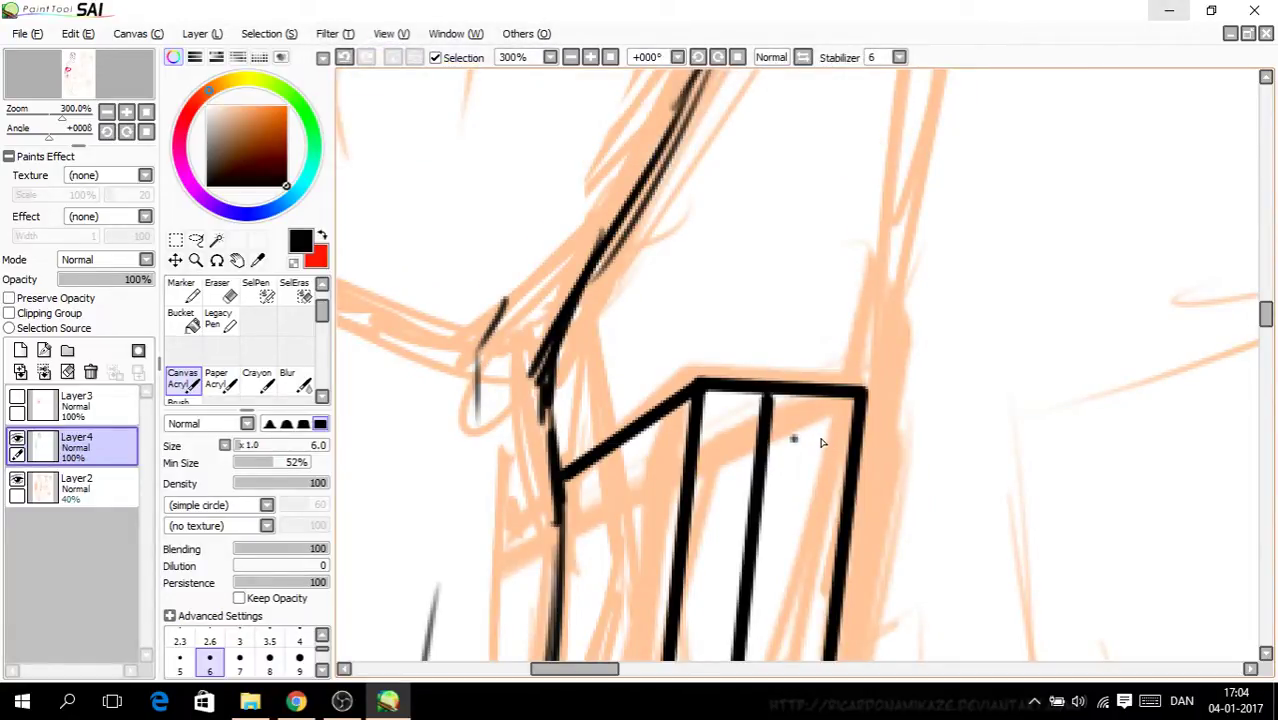
left_click_drag(793, 439, 830, 439)
left_click_drag(1265, 314, 1265, 326)
left_click(344, 57)
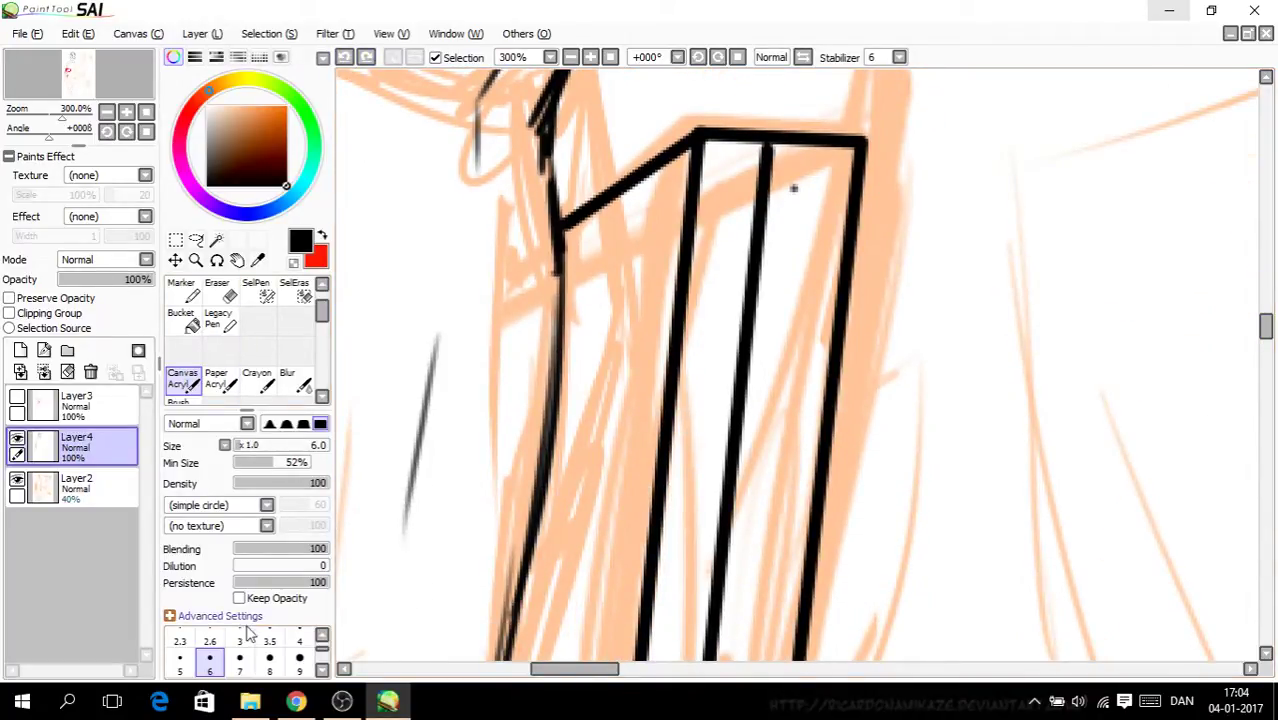
left_click(180, 641)
left_click_drag(793, 188, 828, 190)
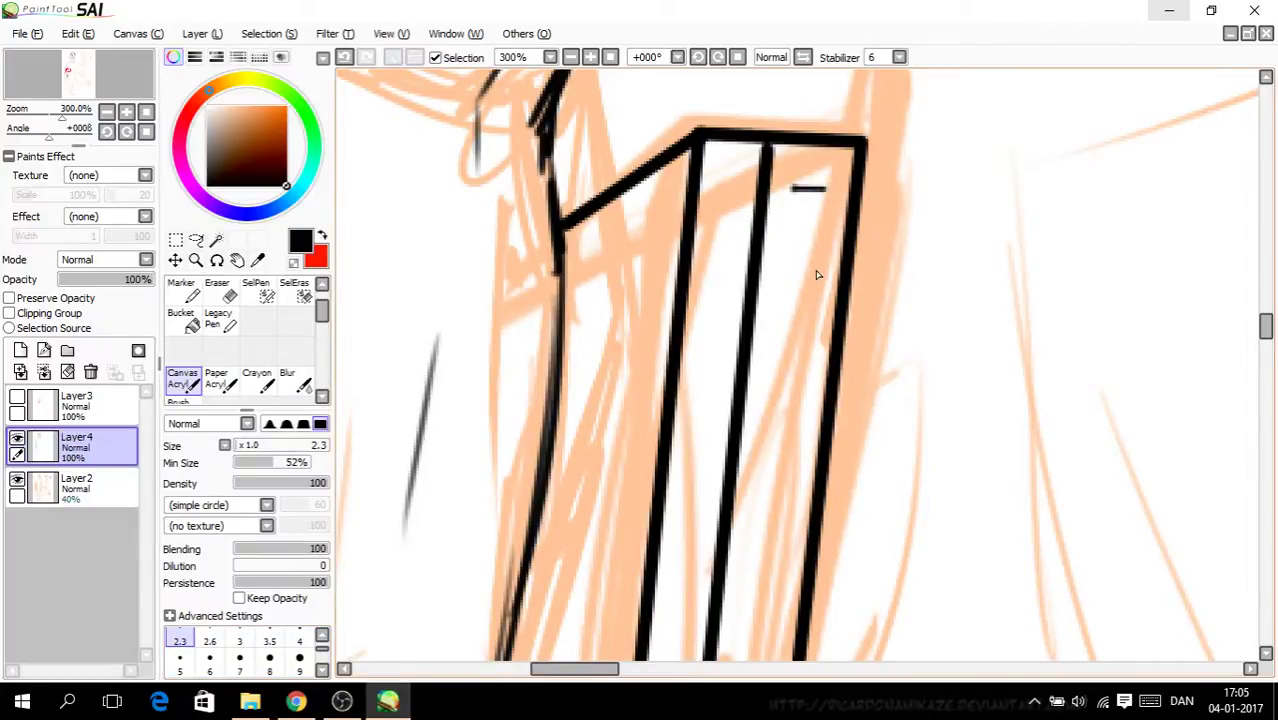
left_click(817, 276, "shift")
left_click(792, 272, "shift")
left_click(793, 190, "shift")
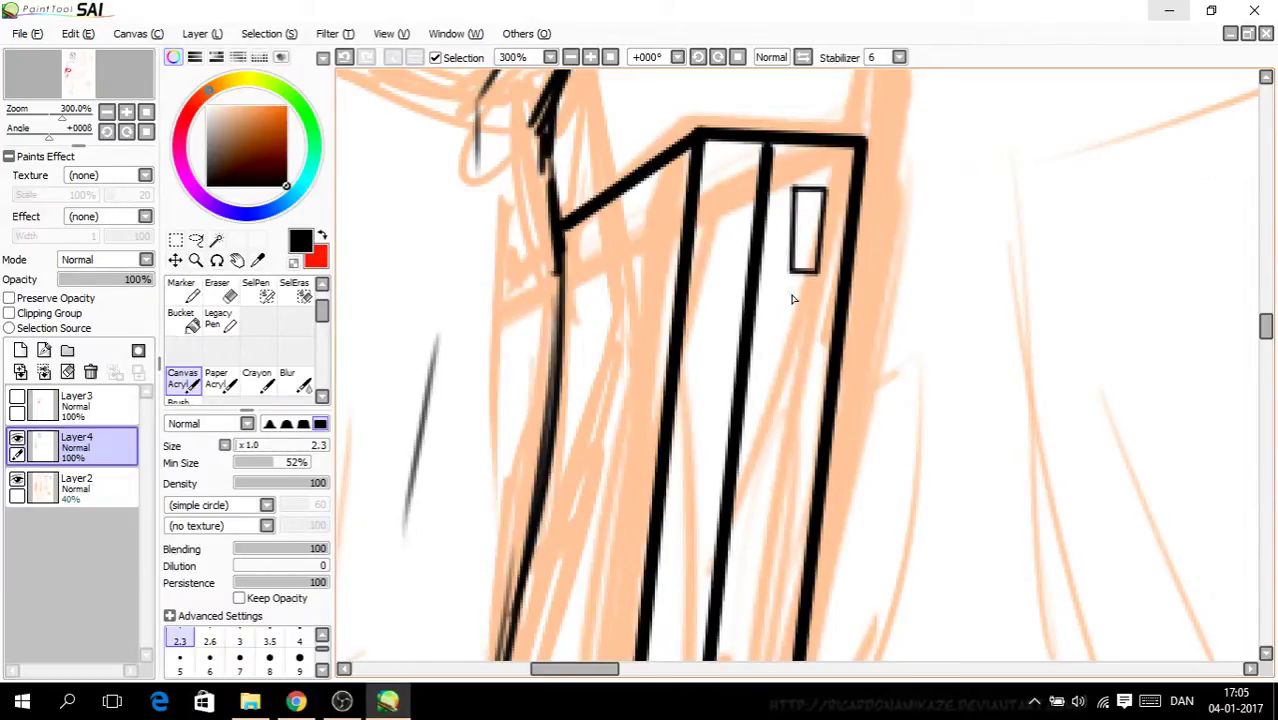
Step: Ink a second, shorter rectangle directly below the first one on the bar, redoing the first attempt
left_click_drag(790, 292, 808, 296)
left_click_drag(1266, 331, 1266, 345)
left_click(345, 57)
mouse_move(815, 163)
left_mouse_down()
mouse_move(817, 175)
mouse_move(790, 162)
mouse_move(805, 213)
left_mouse_up()
left_click_drag(815, 163, 813, 205)
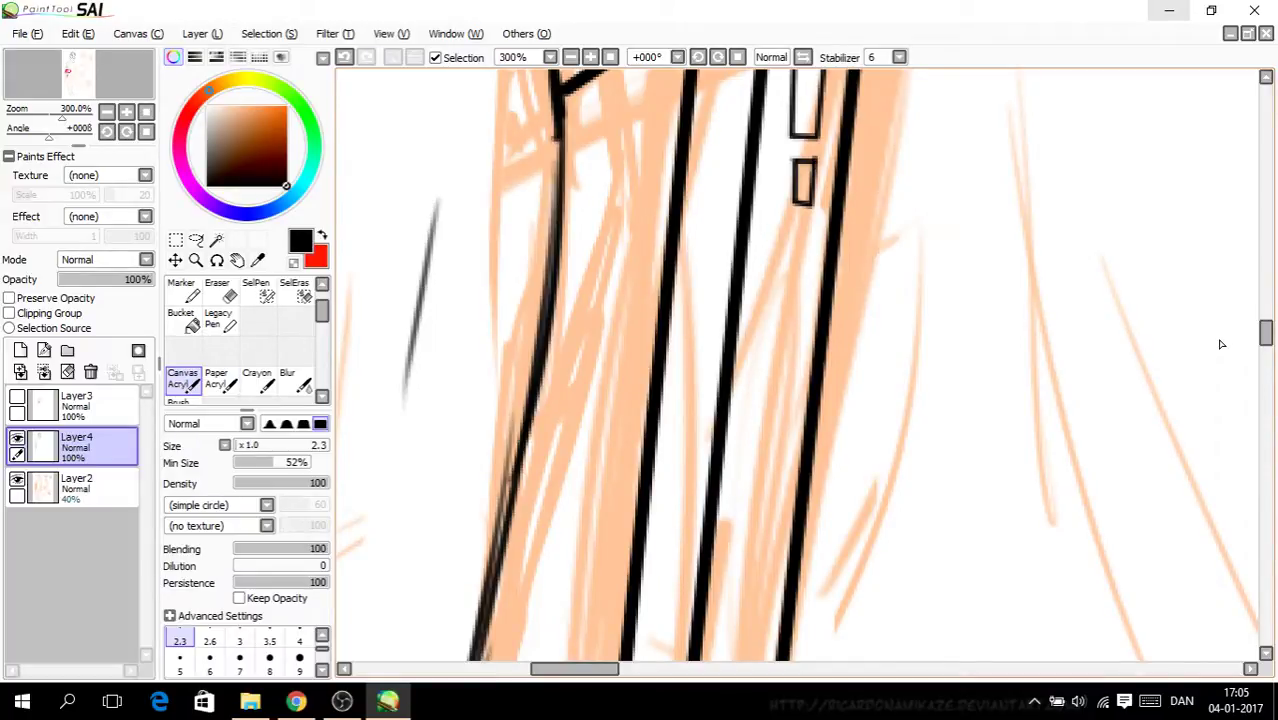
Step: Hide and show the orange sketch layer to examine the inked line art over the whole figure
key("ctrl+minus")
key("ctrl+minus")
key("ctrl+minus")
key("ctrl+minus")
mouse_move(1271, 342)
left_mouse_down()
mouse_move(1265, 355)
mouse_move(1268, 339)
left_mouse_up()
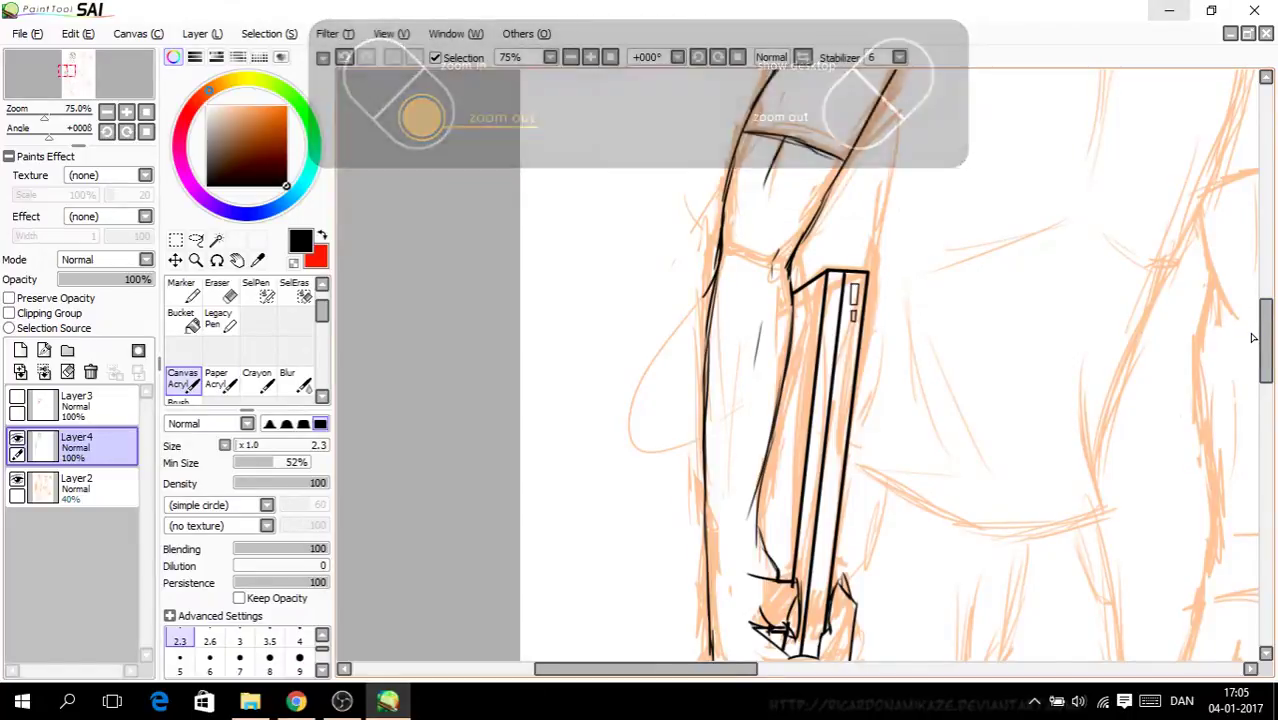
key("ctrl+minus")
key("ctrl+minus")
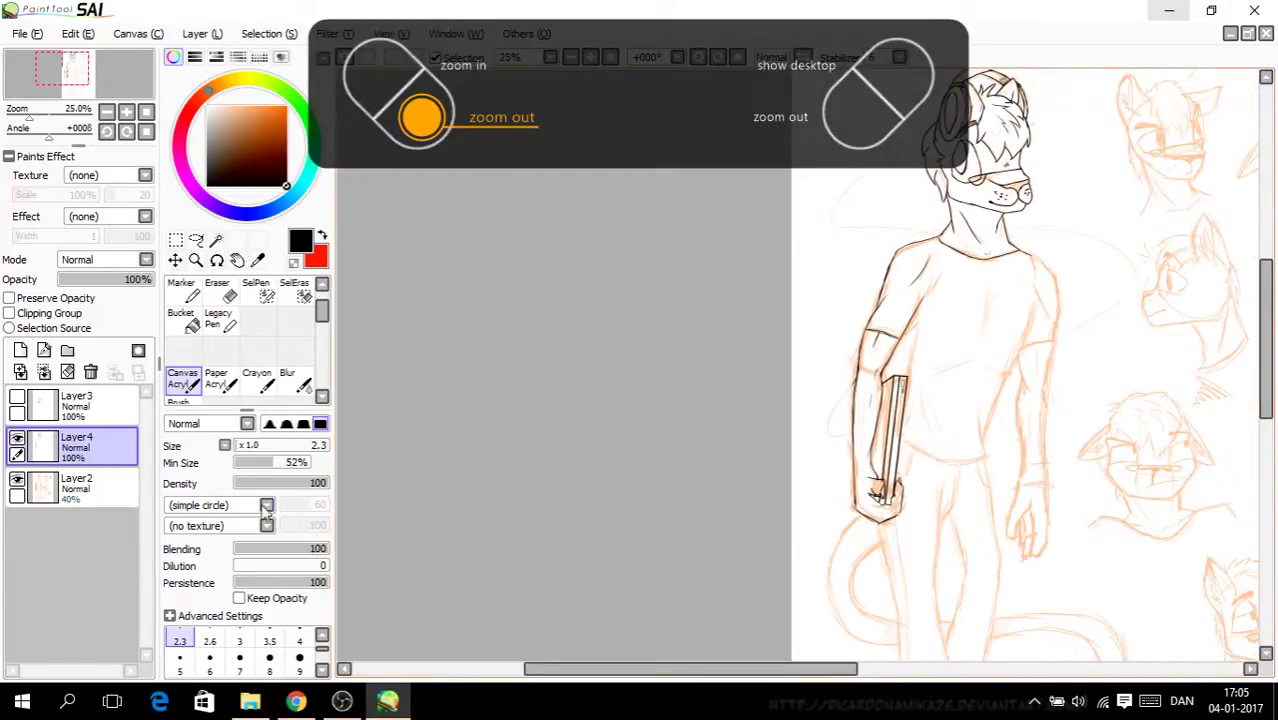
left_click(17, 482)
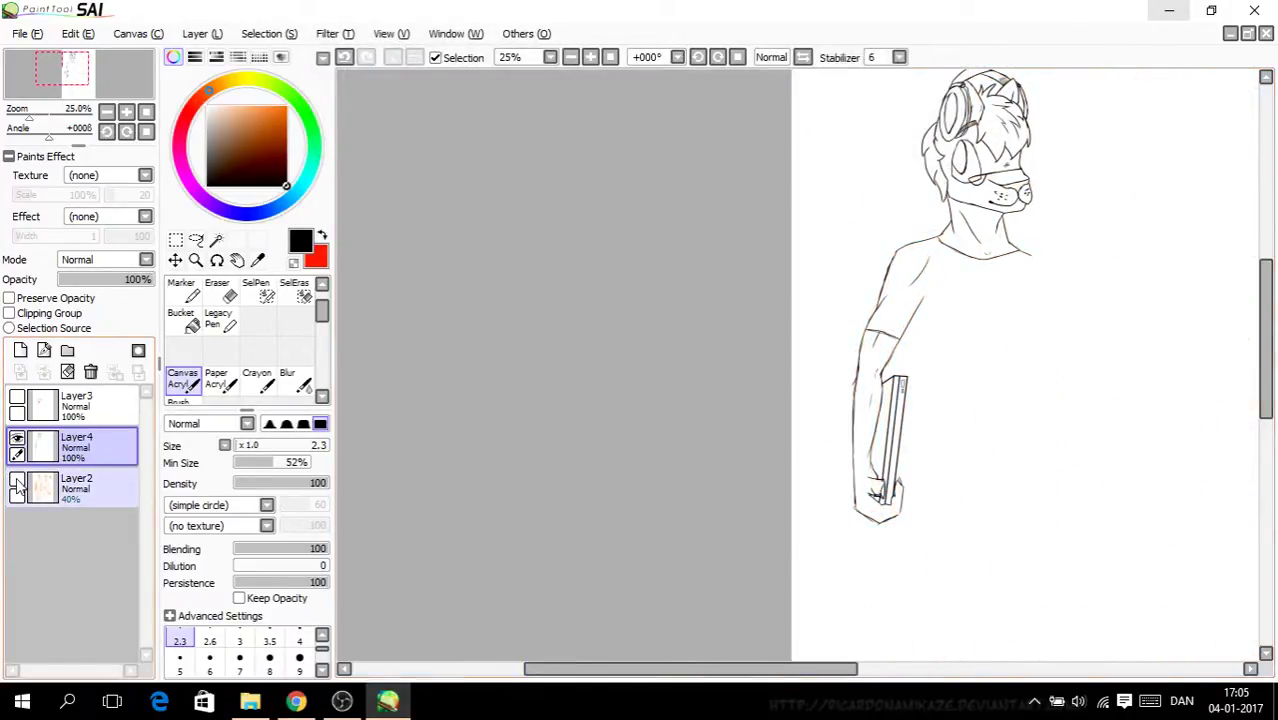
left_click(17, 484)
left_click(17, 484)
left_click(17, 484)
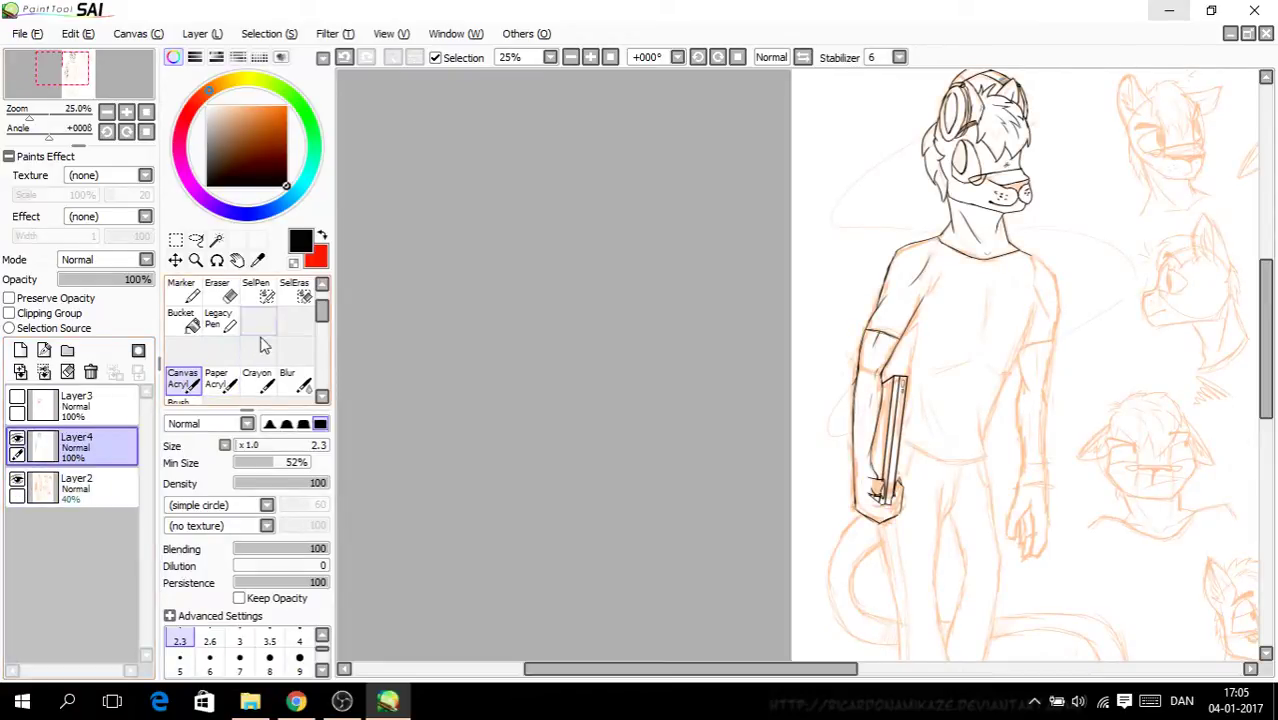
Step: Set the brush size to 6 and ink the far shoulder's curve from the collar down to the sleeve
left_click_drag(749, 668, 808, 668)
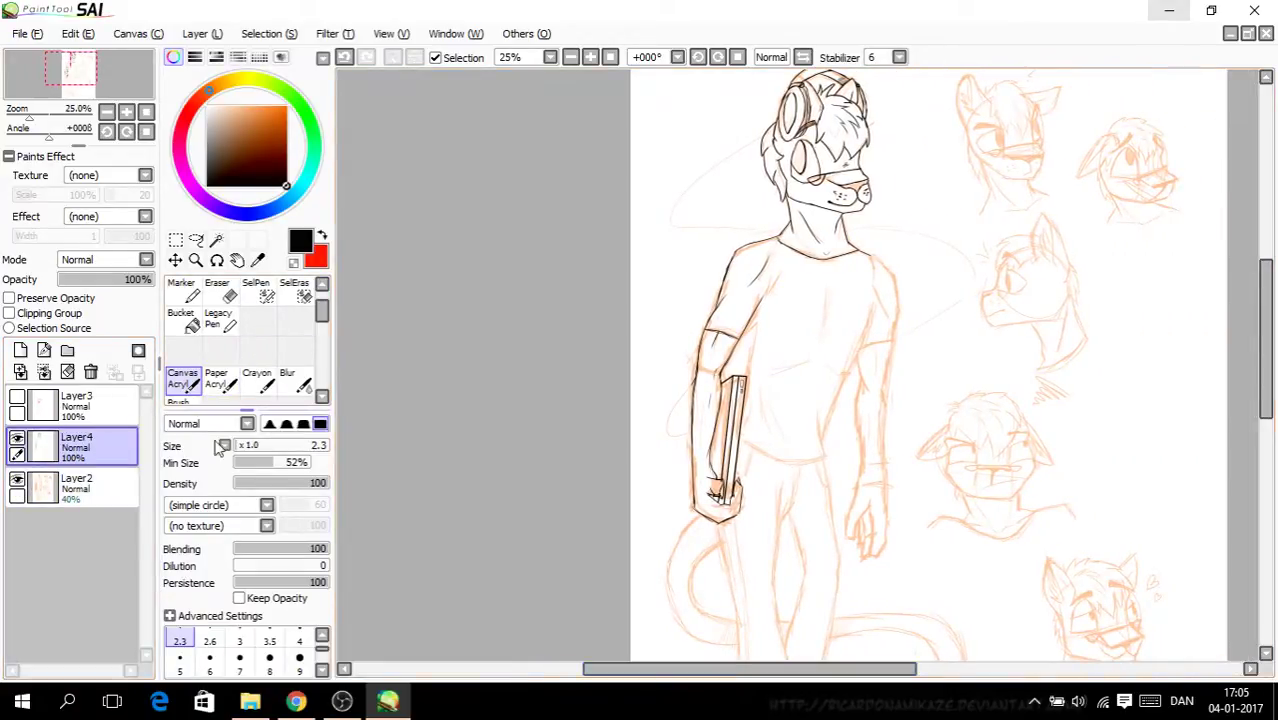
left_click(209, 660)
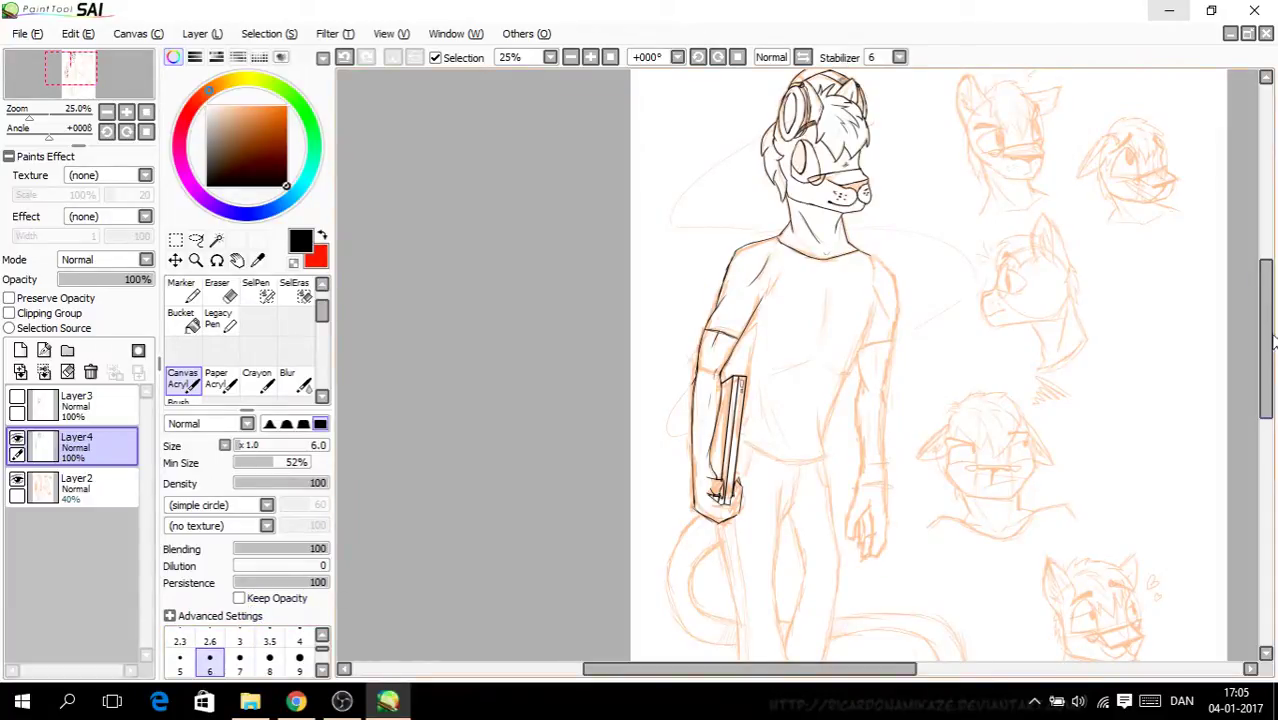
left_click_drag(1273, 342, 1264, 328)
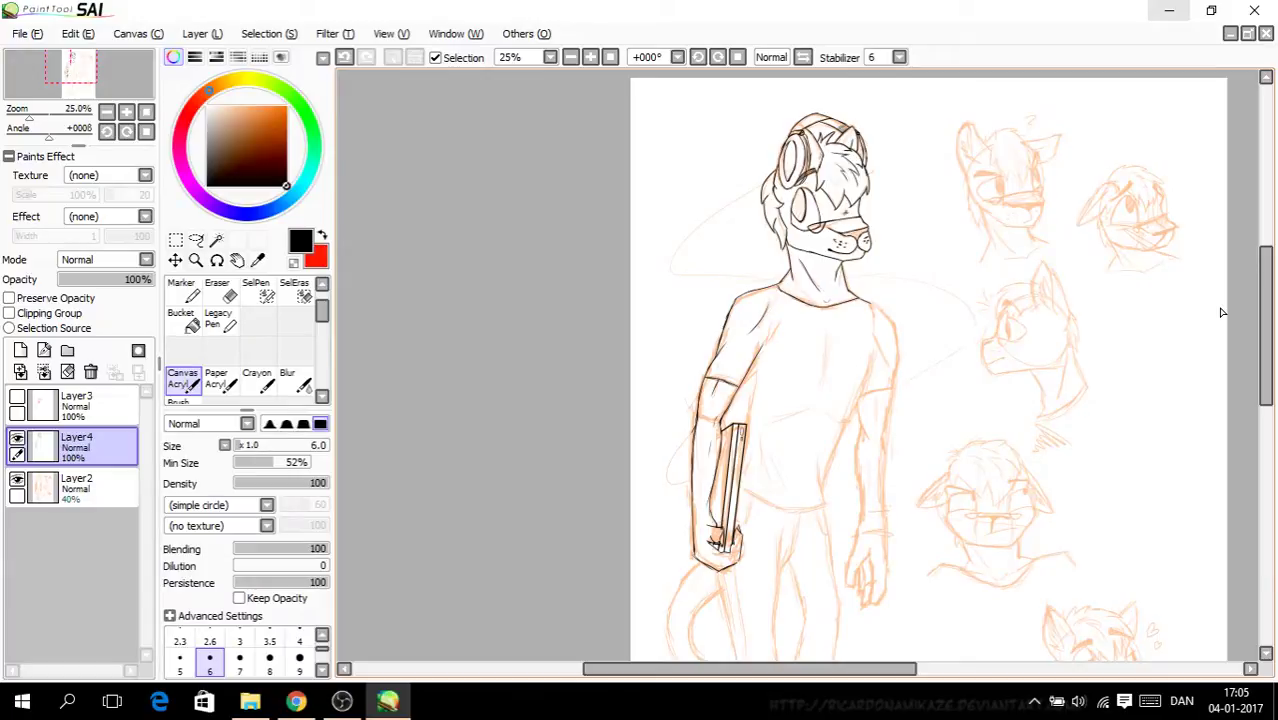
left_click(309, 708)
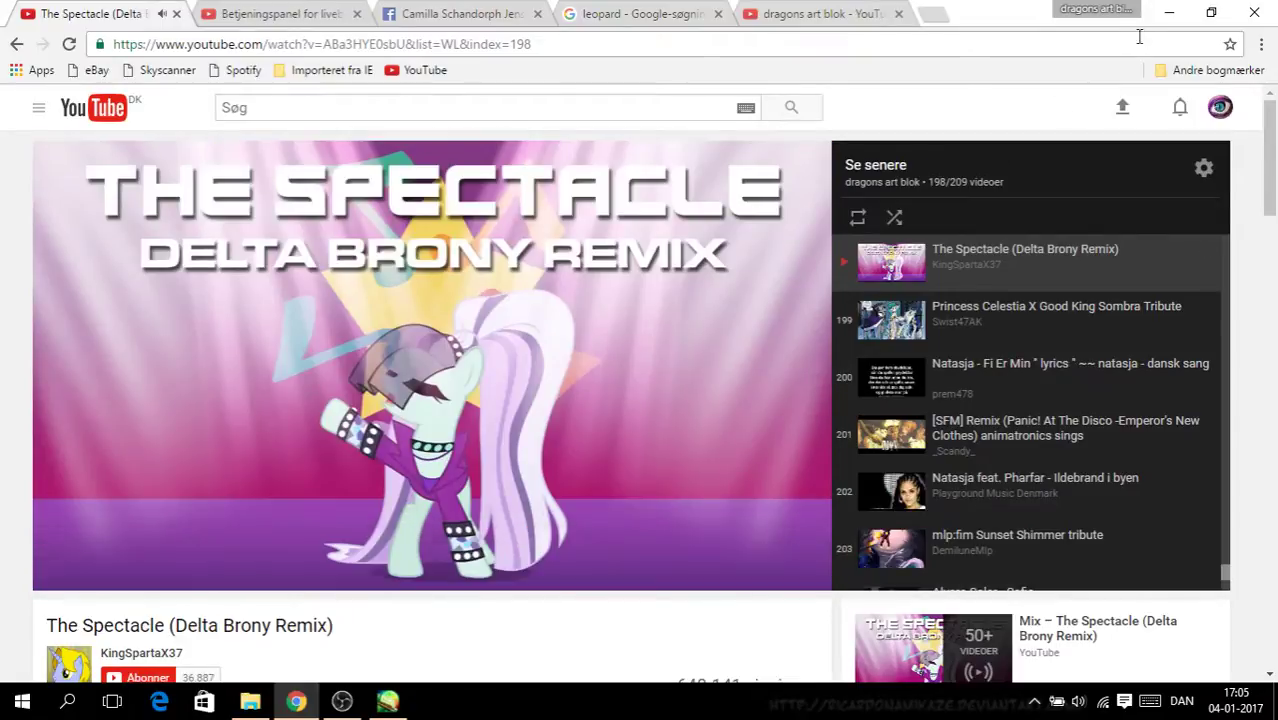
left_click(1169, 12)
scroll(1262, 300, "down", 3)
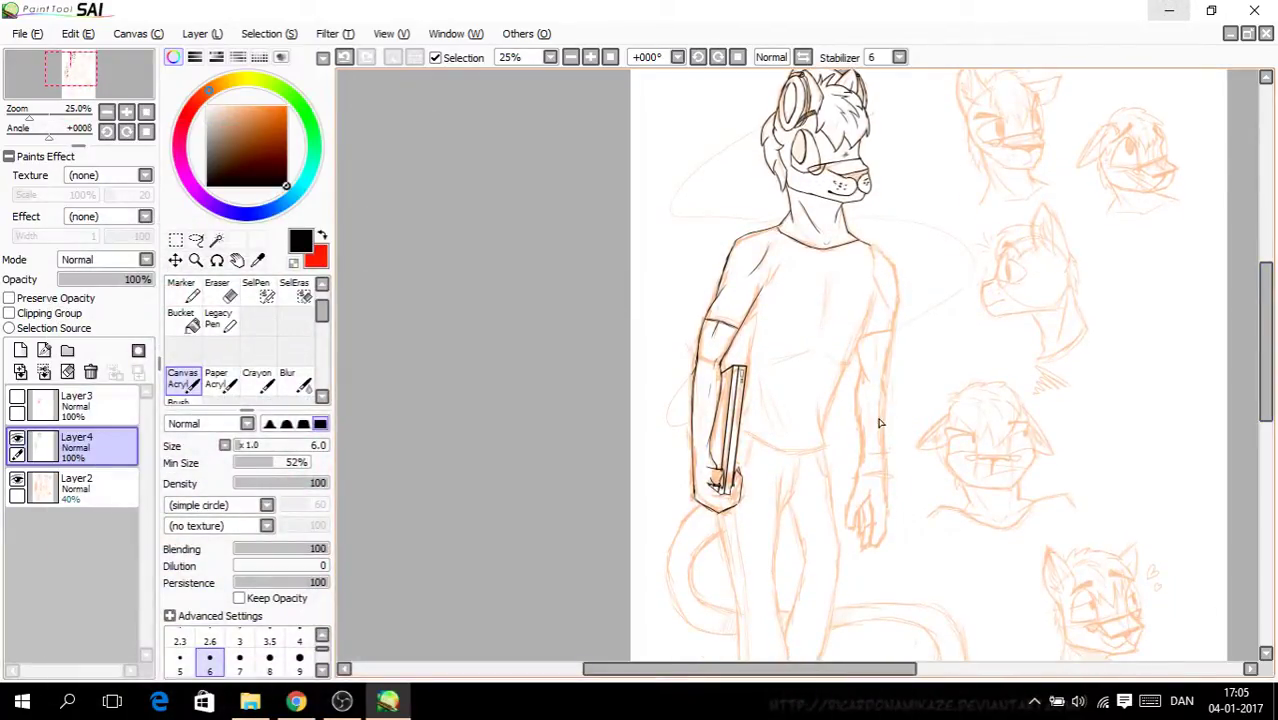
scroll(899, 322, "up", 4)
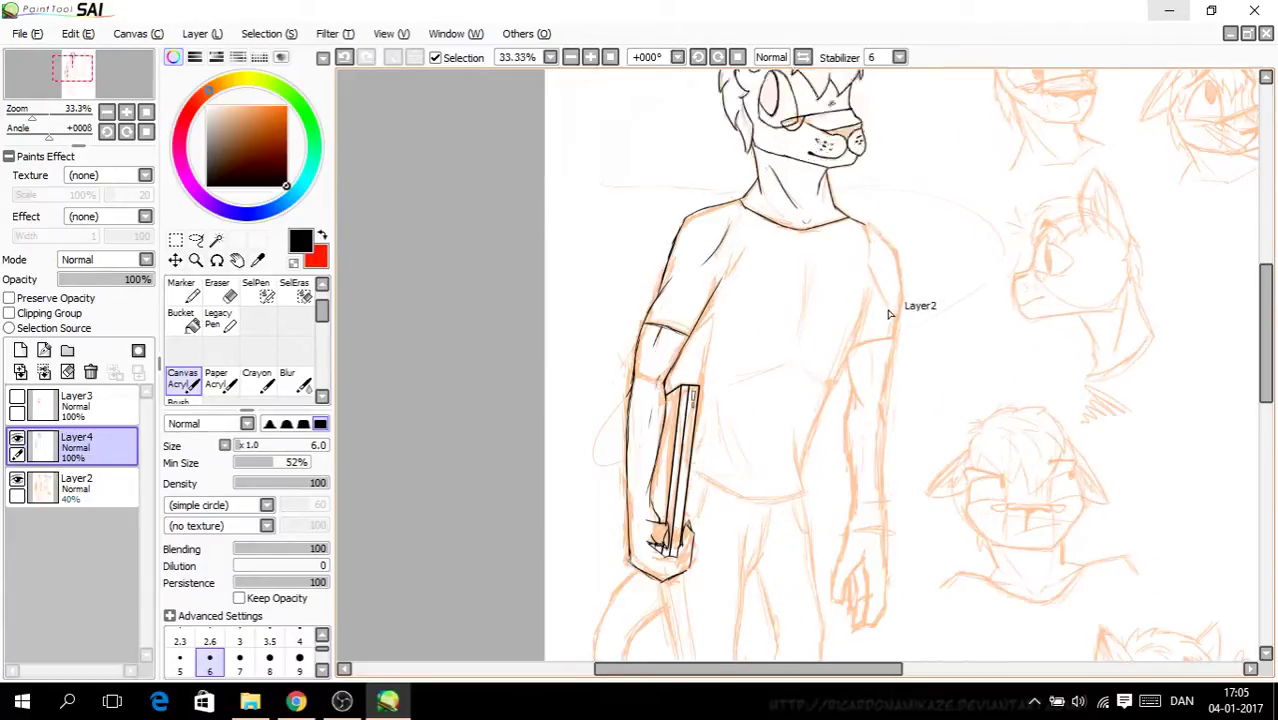
left_click_drag(1262, 312, 1262, 292)
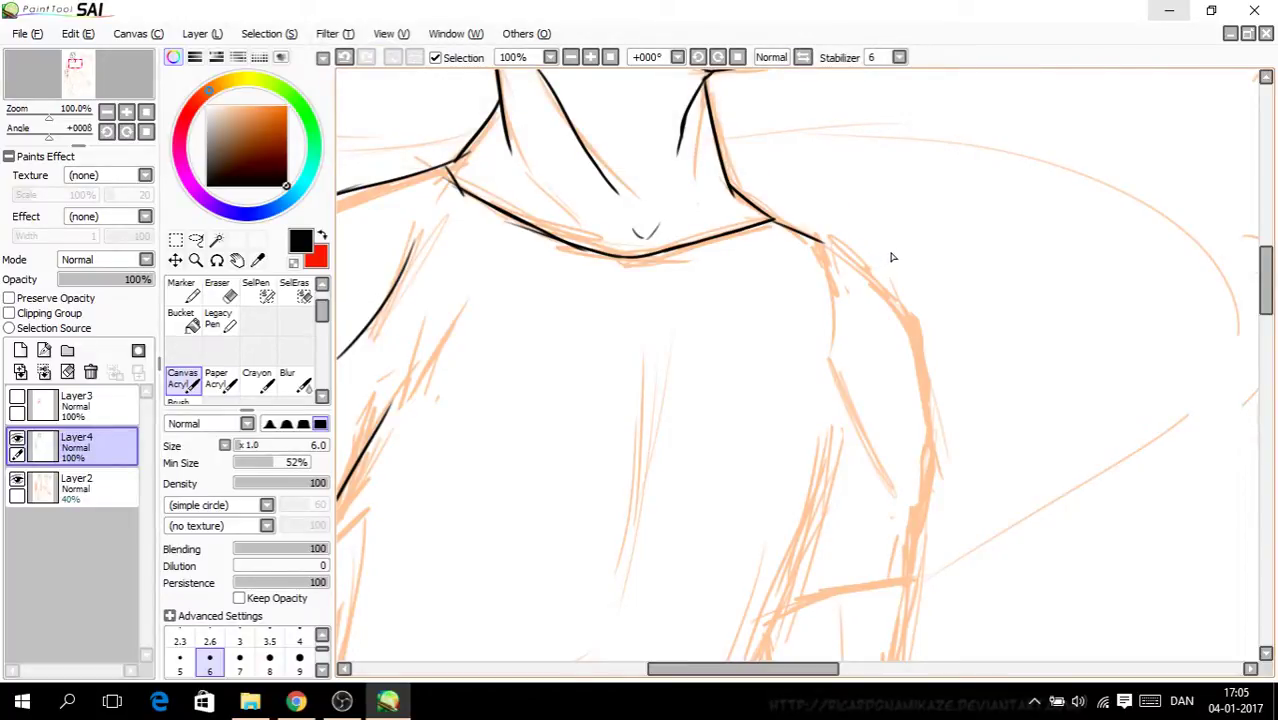
scroll(837, 276, "up", 1)
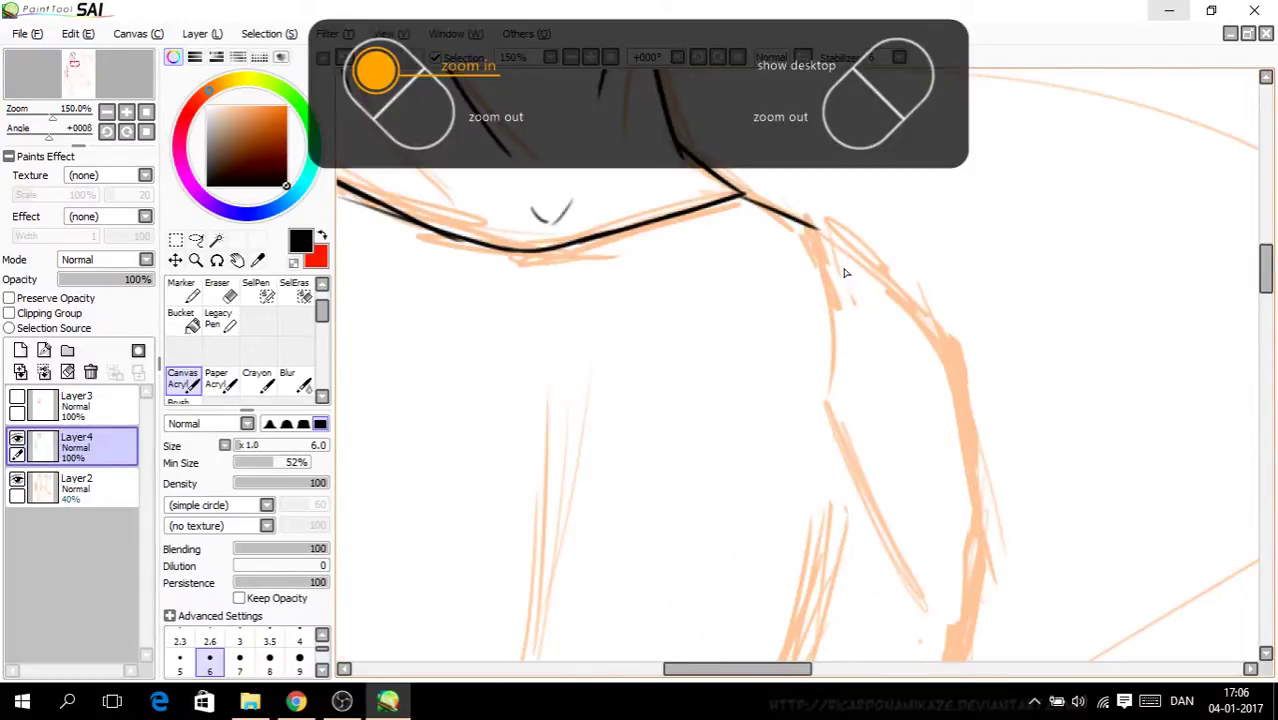
mouse_move(805, 229)
left_mouse_down()
mouse_move(899, 296)
mouse_move(891, 308)
mouse_move(954, 361)
mouse_move(912, 323)
mouse_move(959, 384)
left_mouse_up()
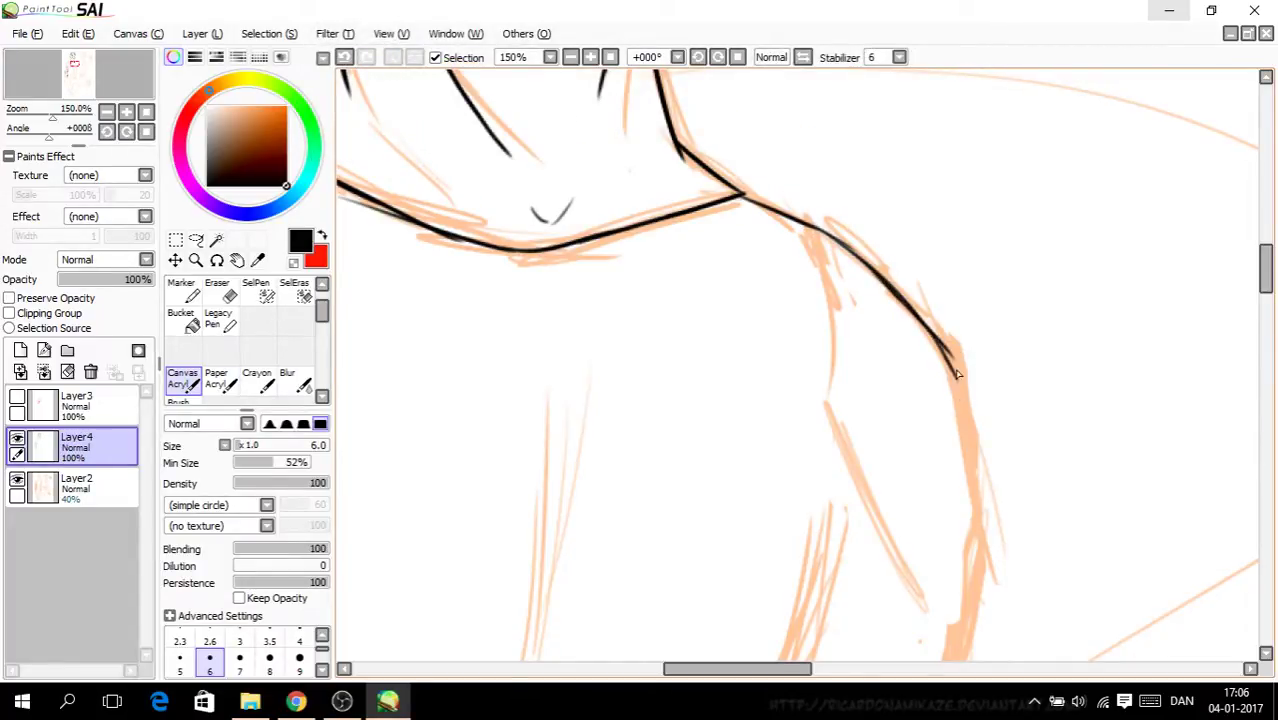
Step: Ink the fold line inside the far sleeve and the sleeve's outer edge down toward the hem
scroll(1190, 318, "down", 3)
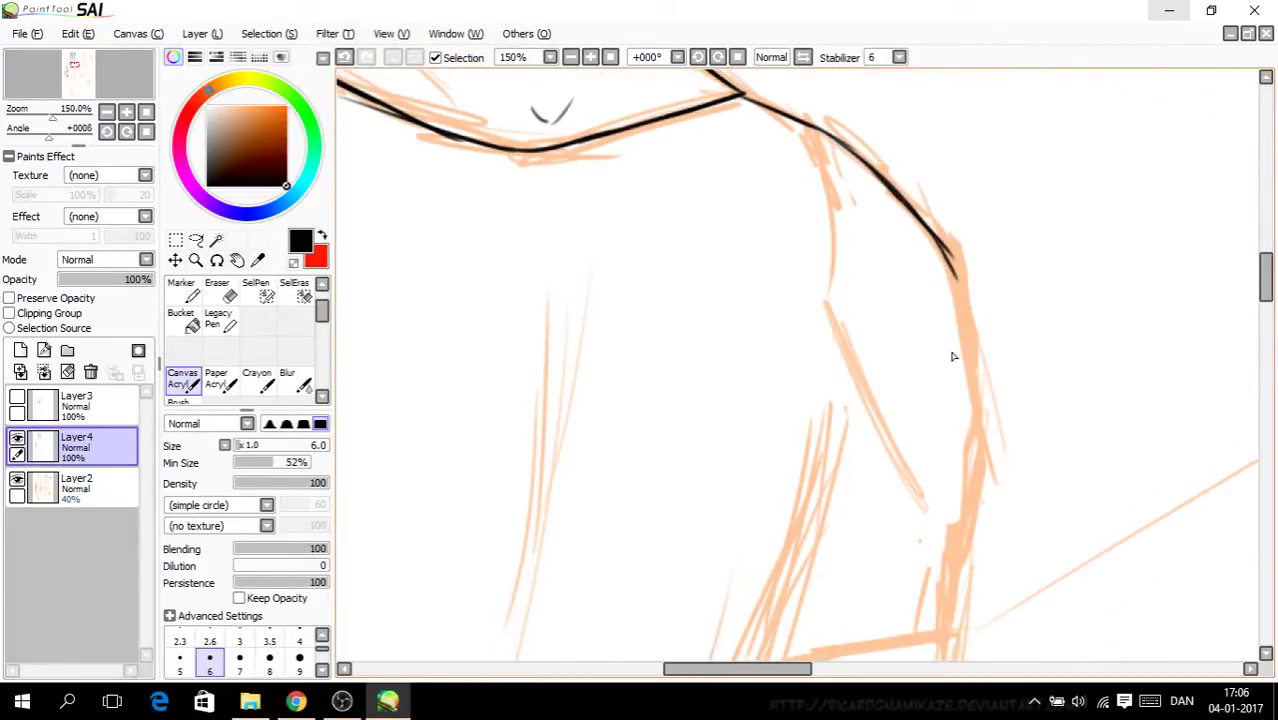
left_click_drag(830, 318, 908, 470)
scroll(1205, 255, "down", 5)
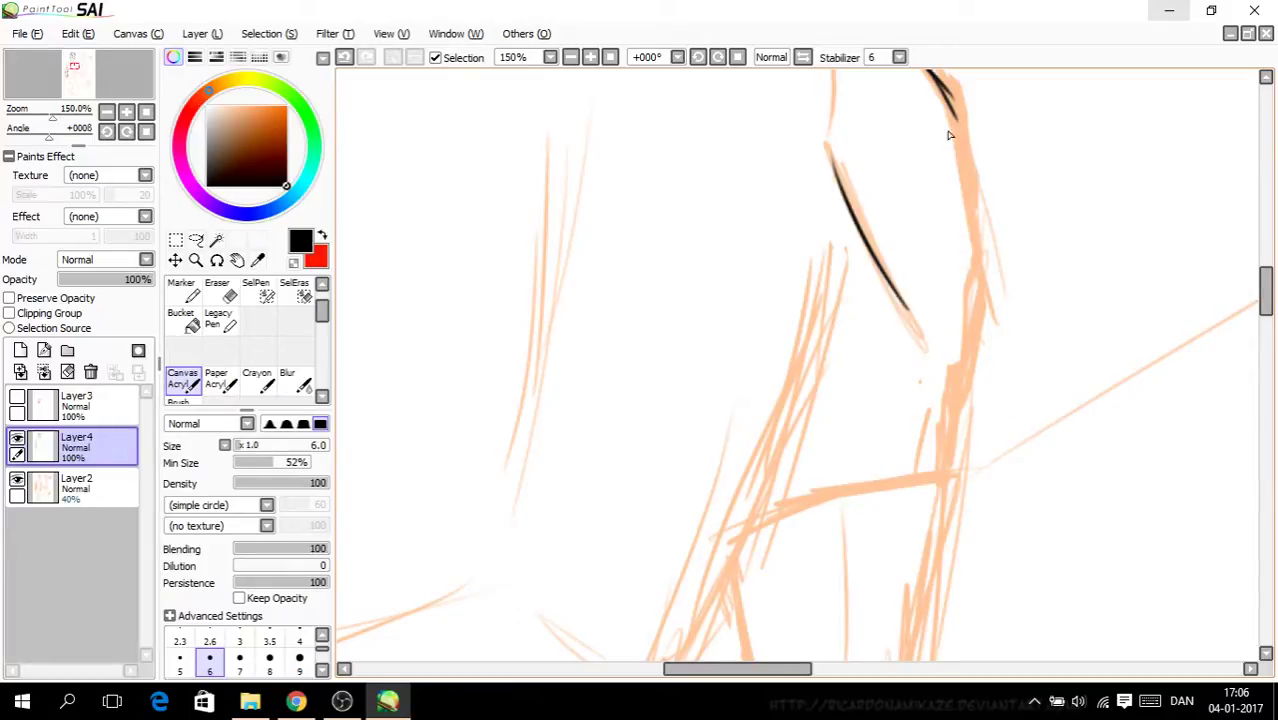
left_click_drag(946, 84, 978, 266)
mouse_move(943, 455)
left_mouse_down()
mouse_move(978, 232)
mouse_move(972, 163)
left_mouse_up()
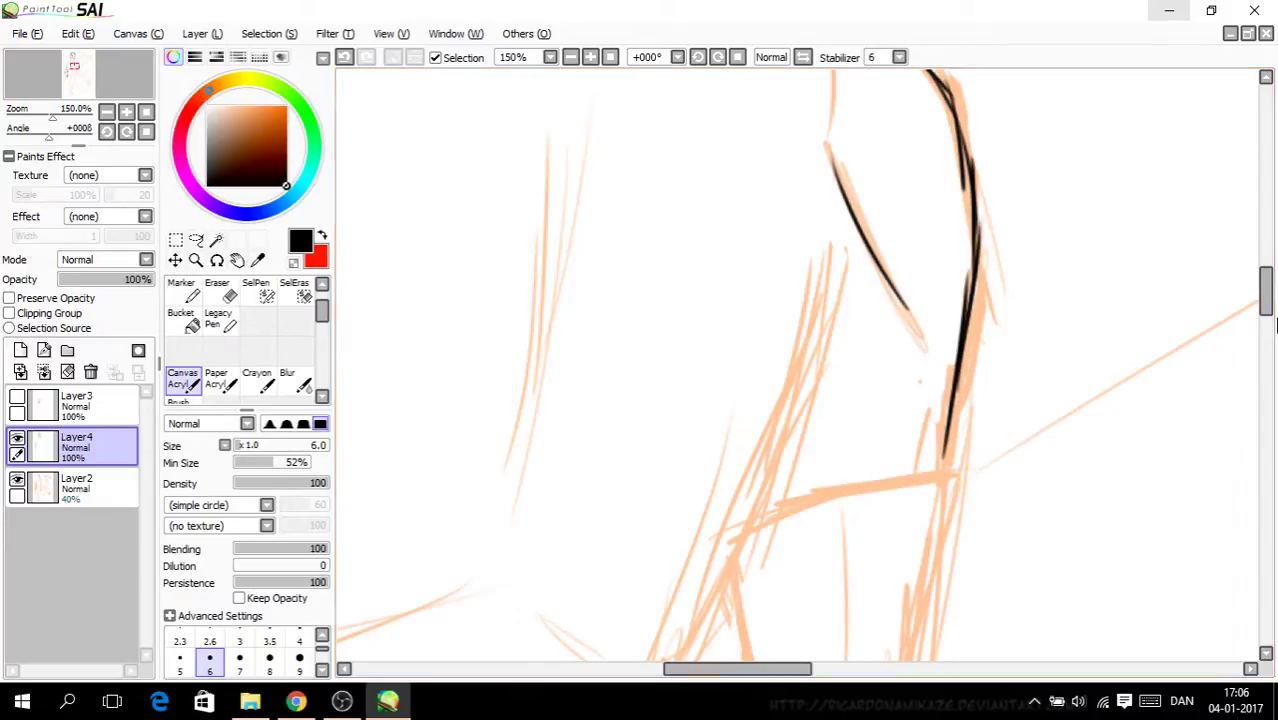
Step: Ink the outer edge of the far arm below the sleeve and the inner edge down to the elbow
left_click_drag(1266, 308, 1266, 323)
left_click_drag(942, 328, 900, 556)
left_click_drag(1274, 332, 1274, 360)
left_click_drag(896, 270, 877, 344)
left_click_drag(729, 128, 776, 288)
left_click_drag(734, 152, 781, 313)
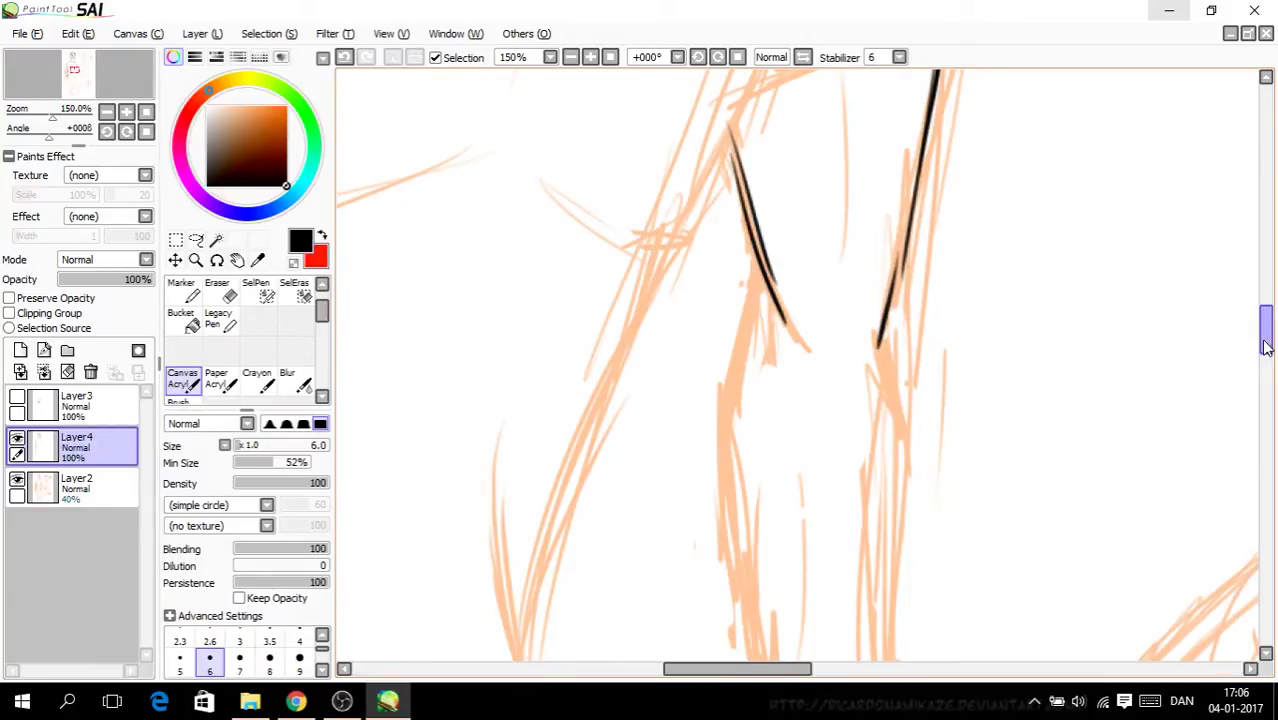
Step: Ink the far sleeve's curved hem and a short vertical line on the arm just below it
scroll(936, 300, "up", 3)
left_click_drag(832, 254, 836, 358)
mouse_move(730, 324)
left_mouse_down()
mouse_move(902, 234)
mouse_move(831, 246)
mouse_move(936, 226)
left_mouse_up()
Step: Ink the upper part of the far forearm's inner and outer edges below the elbow
scroll(1196, 352, "down", 4)
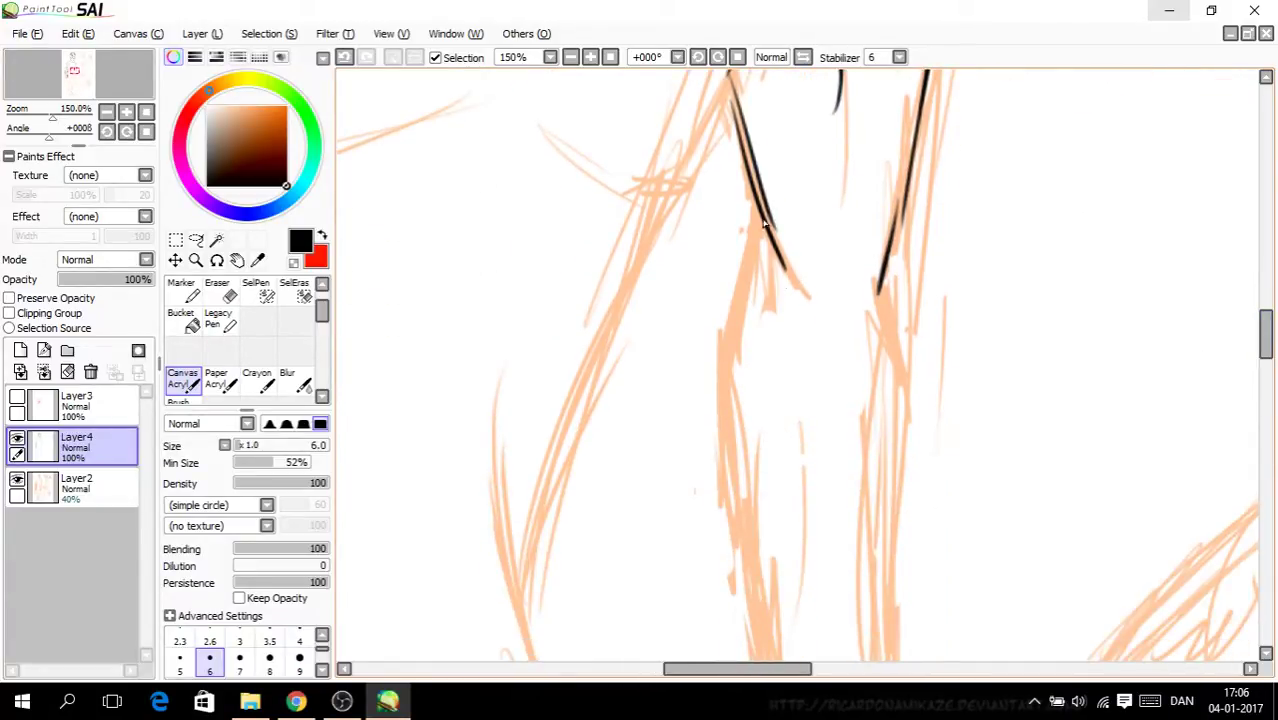
mouse_move(753, 210)
left_mouse_down()
mouse_move(728, 330)
mouse_move(728, 436)
left_mouse_up()
mouse_move(895, 256)
left_mouse_down()
mouse_move(910, 345)
mouse_move(904, 398)
left_mouse_up()
left_click_drag(905, 305, 900, 496)
Step: Ink the shirt's far side edge from the armpit down past the sleeve hem, replacing a first attempt
key("Page_Down")
key("Page_Down")
key("Page_Down")
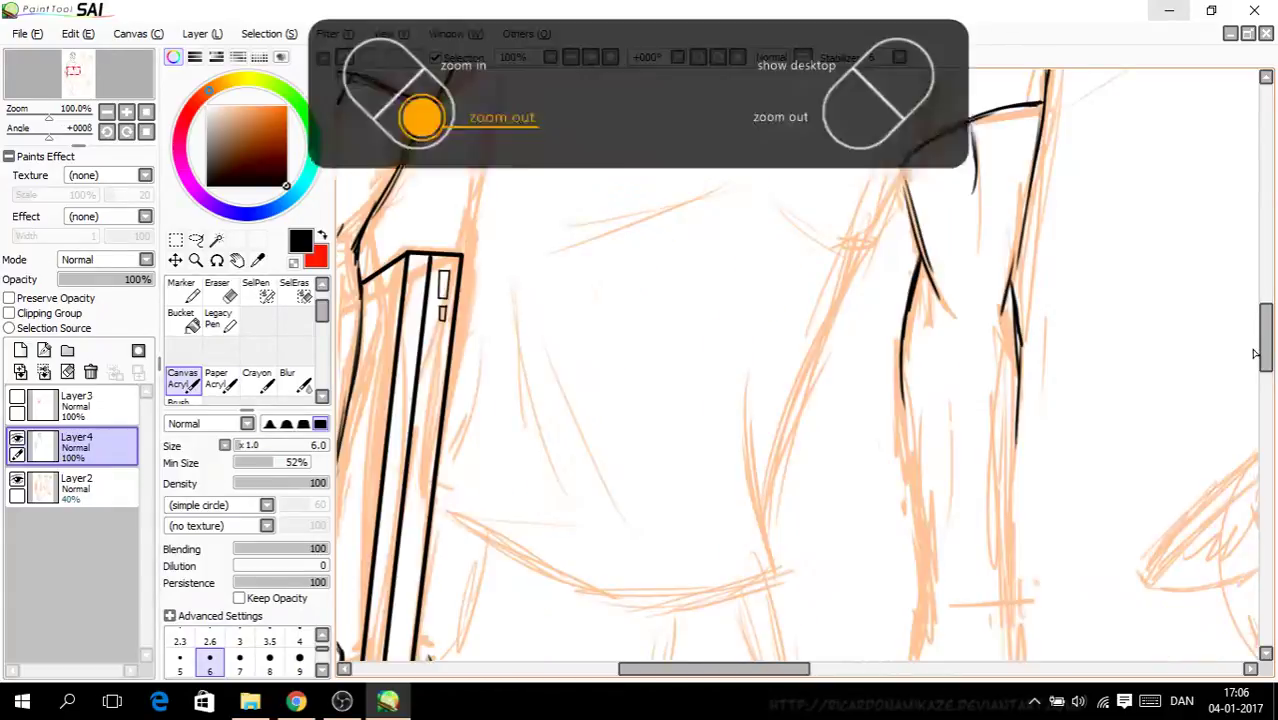
left_click_drag(1265, 343, 1268, 311)
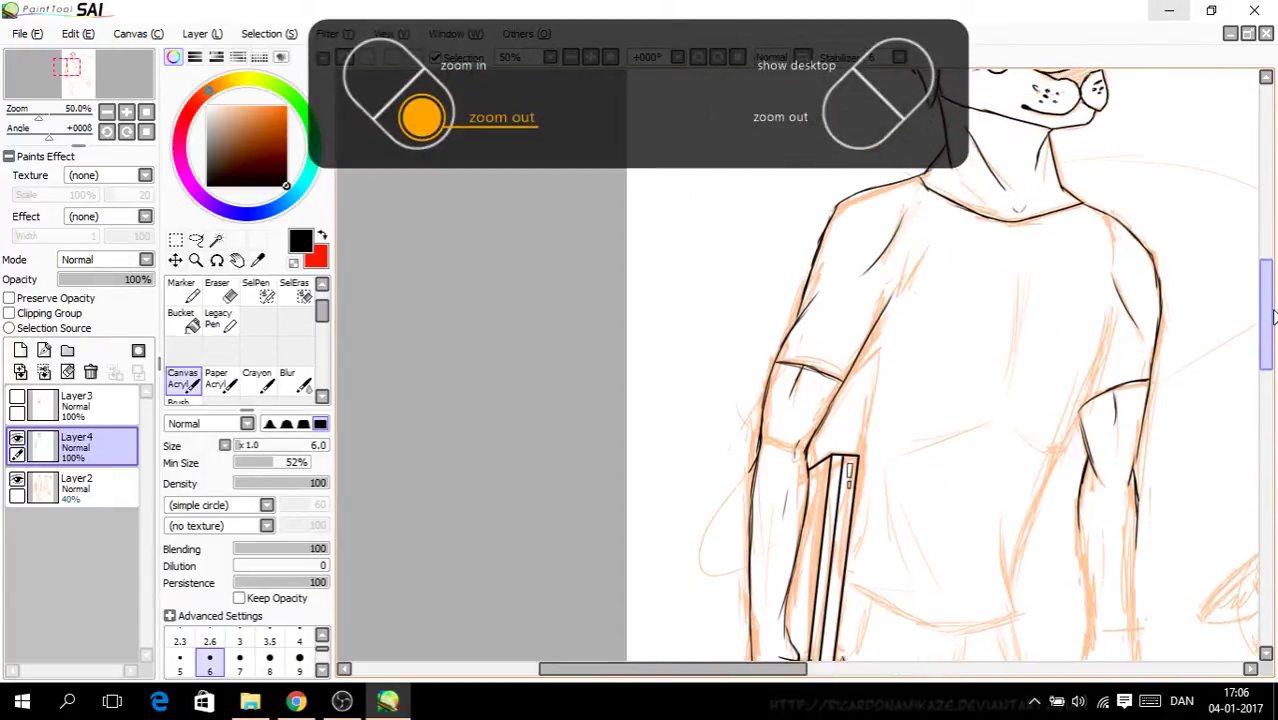
scroll(1023, 410, "up", 1)
key("ctrl+plus")
left_click_drag(1084, 499, 1190, 262)
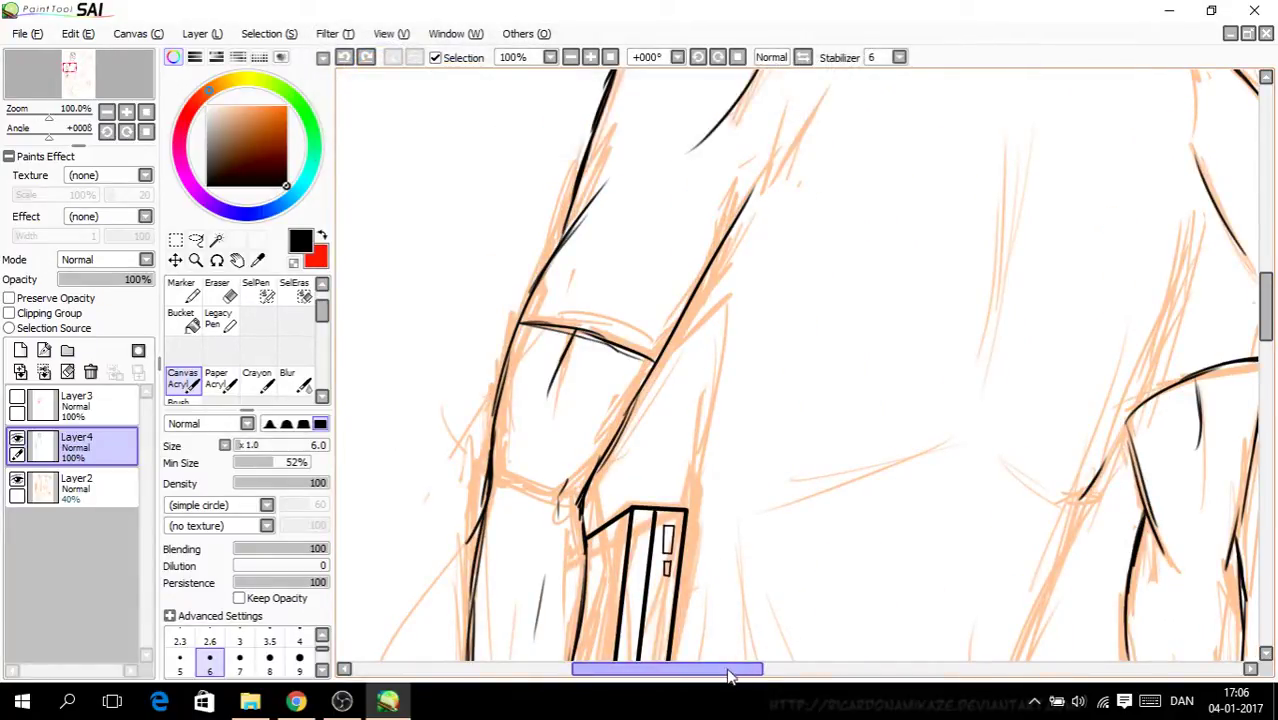
left_click_drag(728, 670, 800, 657)
mouse_move(752, 496)
left_mouse_down()
mouse_move(818, 380)
mouse_move(852, 262)
left_mouse_up()
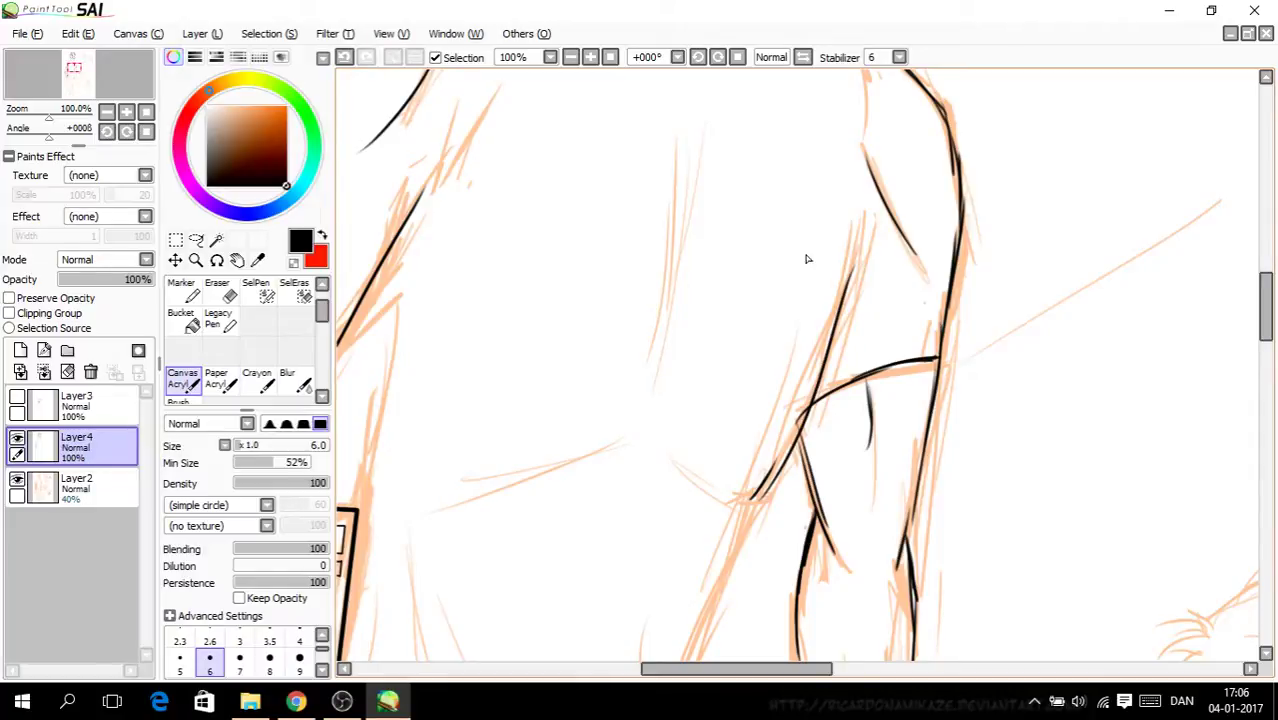
left_click(217, 290)
key("ctrl+plus")
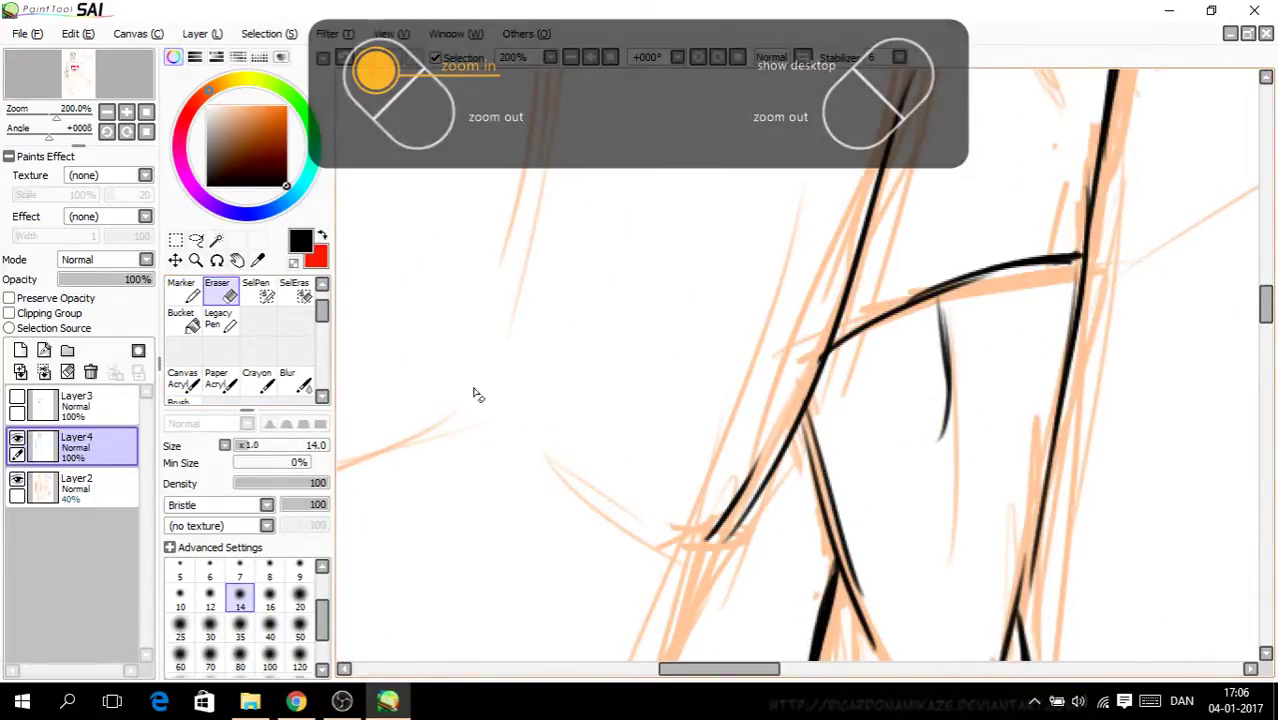
left_click(190, 388)
key("e")
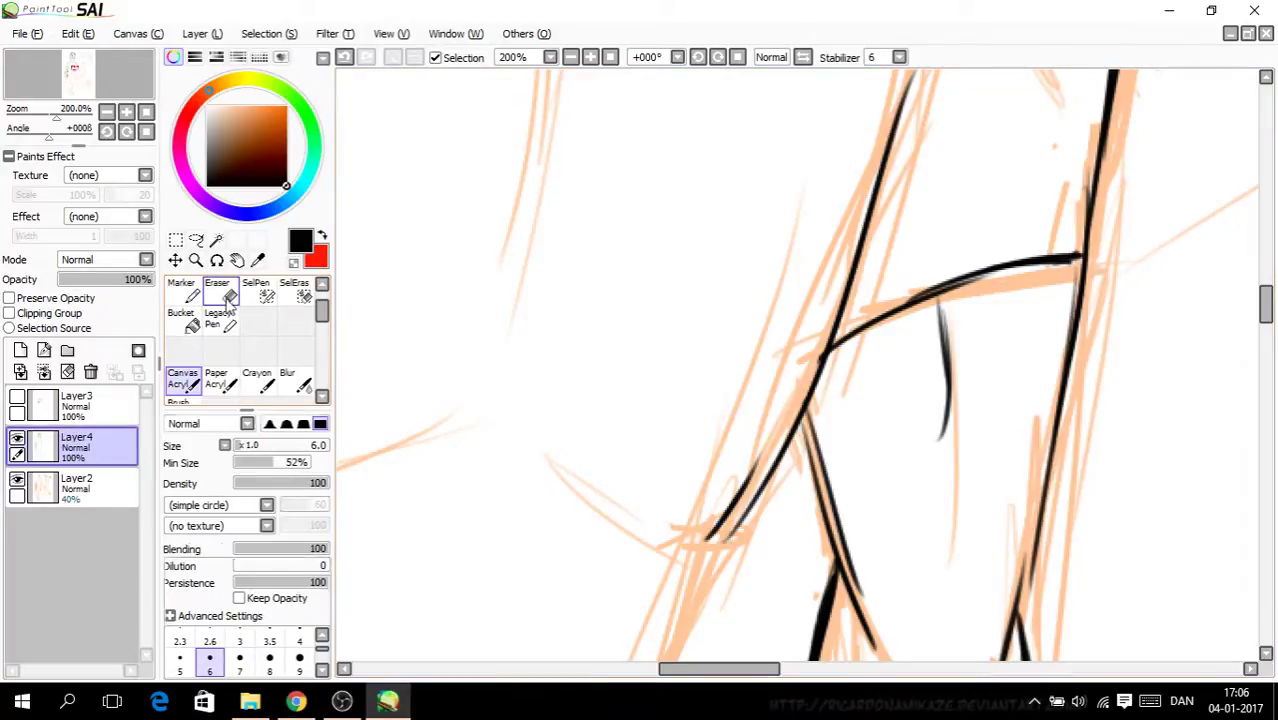
key("ctrl+plus")
left_click(188, 380)
Step: Extend the inked far side edge of the shirt a short way up toward the armpit
key("ctrl+minus")
key("ctrl+minus")
key("ctrl+minus")
key("ctrl+minus")
key("ctrl+minus")
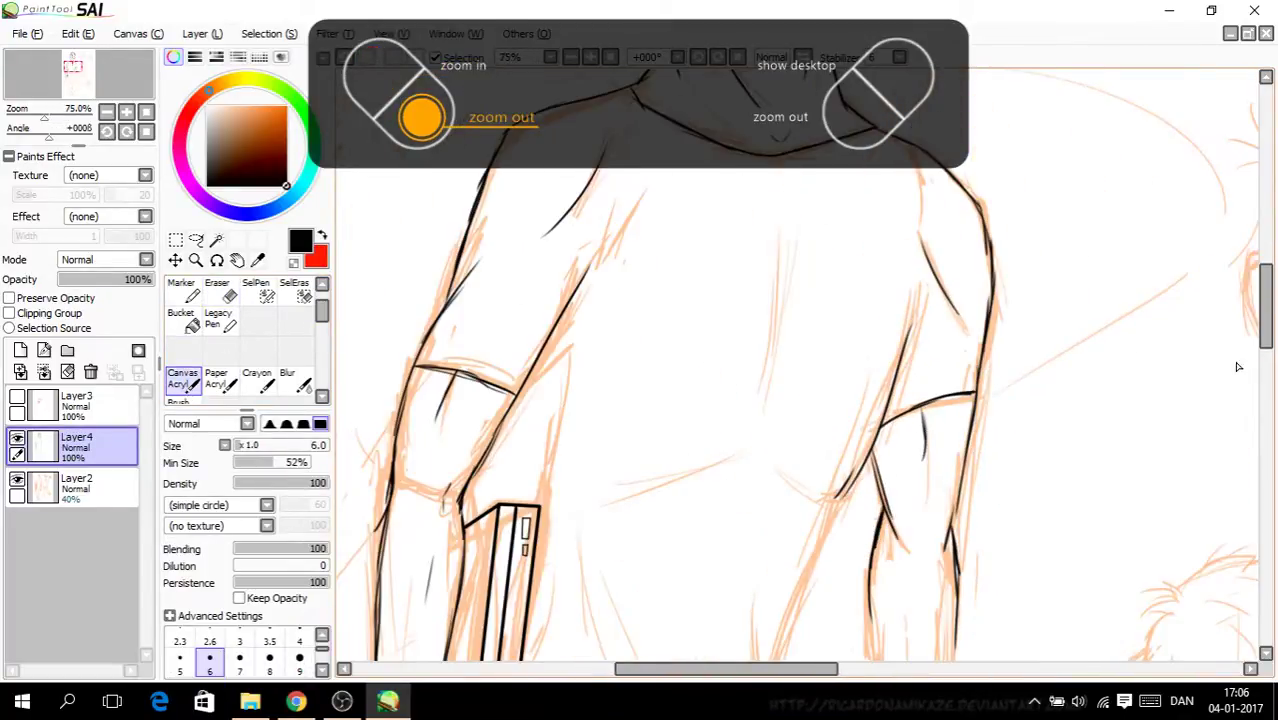
left_click_drag(1266, 345, 1272, 318)
key("ctrl+plus")
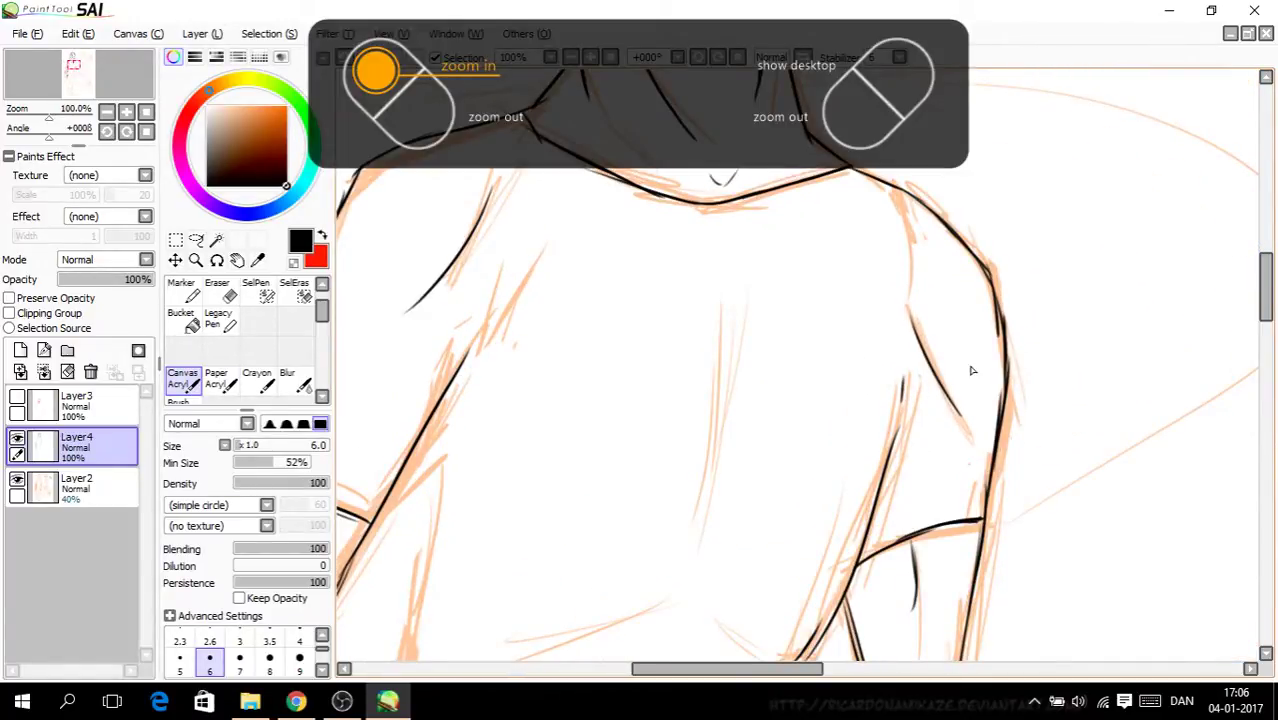
key("ctrl+minus")
key("ctrl+minus")
left_click_drag(745, 662, 795, 665)
scroll(1266, 348, "down", 4)
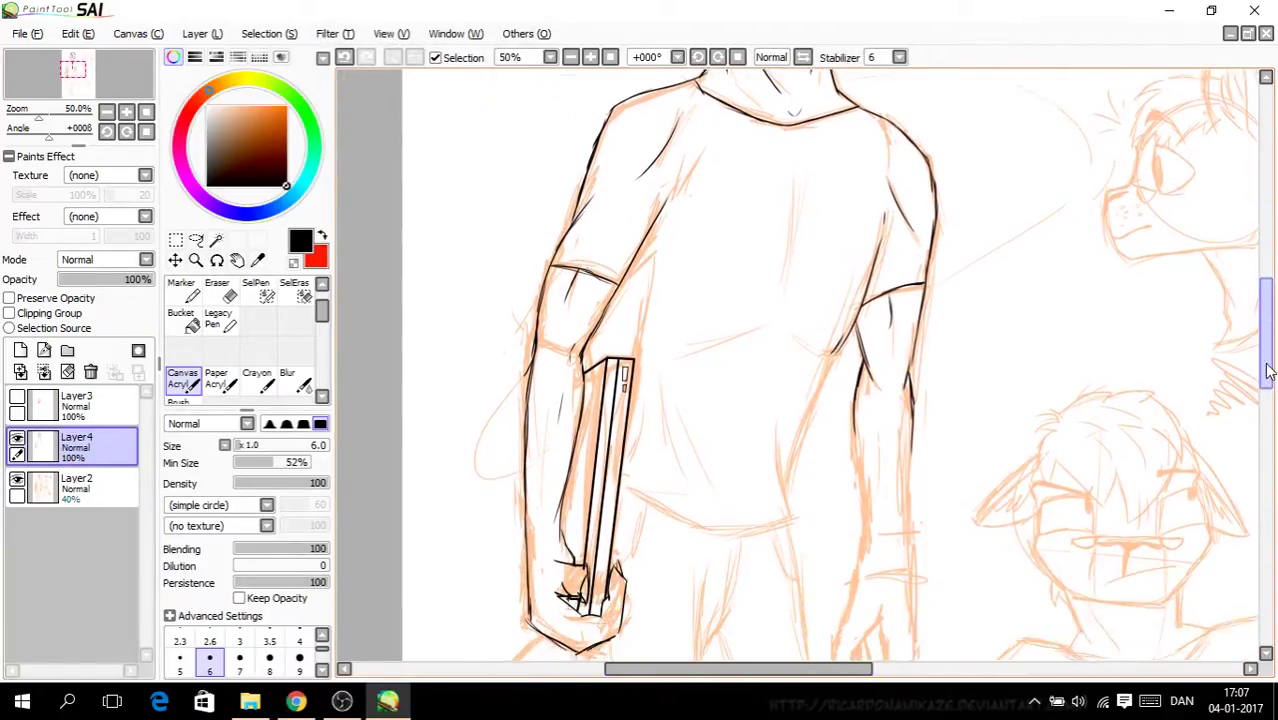
key("ctrl+plus")
key("ctrl+plus")
key("ctrl+plus")
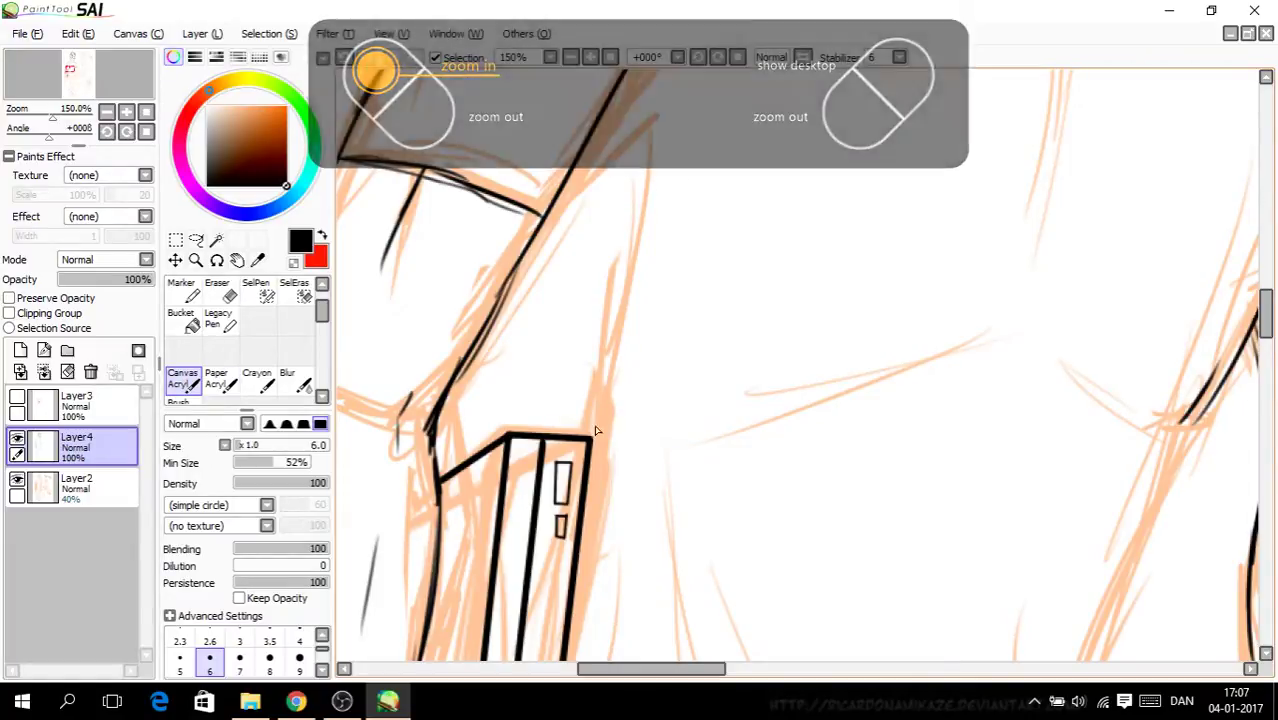
scroll(1266, 335, "up", 5)
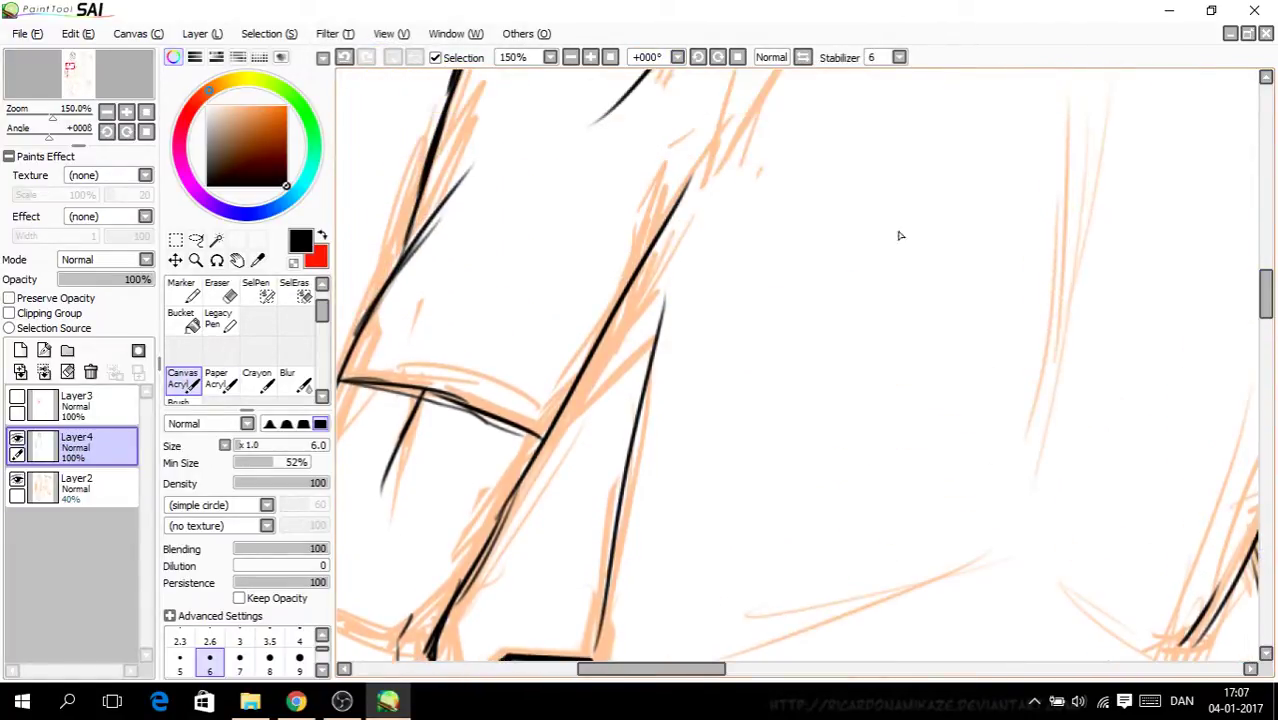
key("ctrl+z")
left_click_drag(649, 265, 588, 610)
scroll(1262, 295, "down", 5)
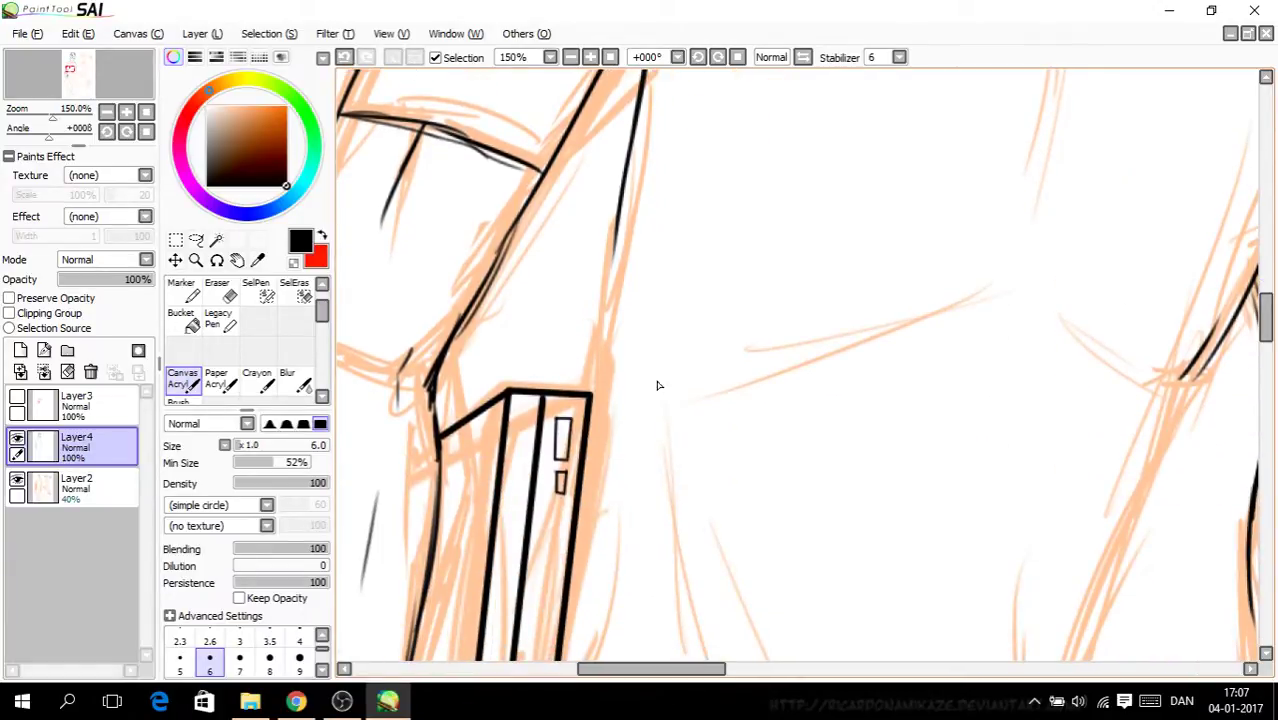
left_click_drag(590, 397, 627, 181)
scroll(650, 297, "down", 3)
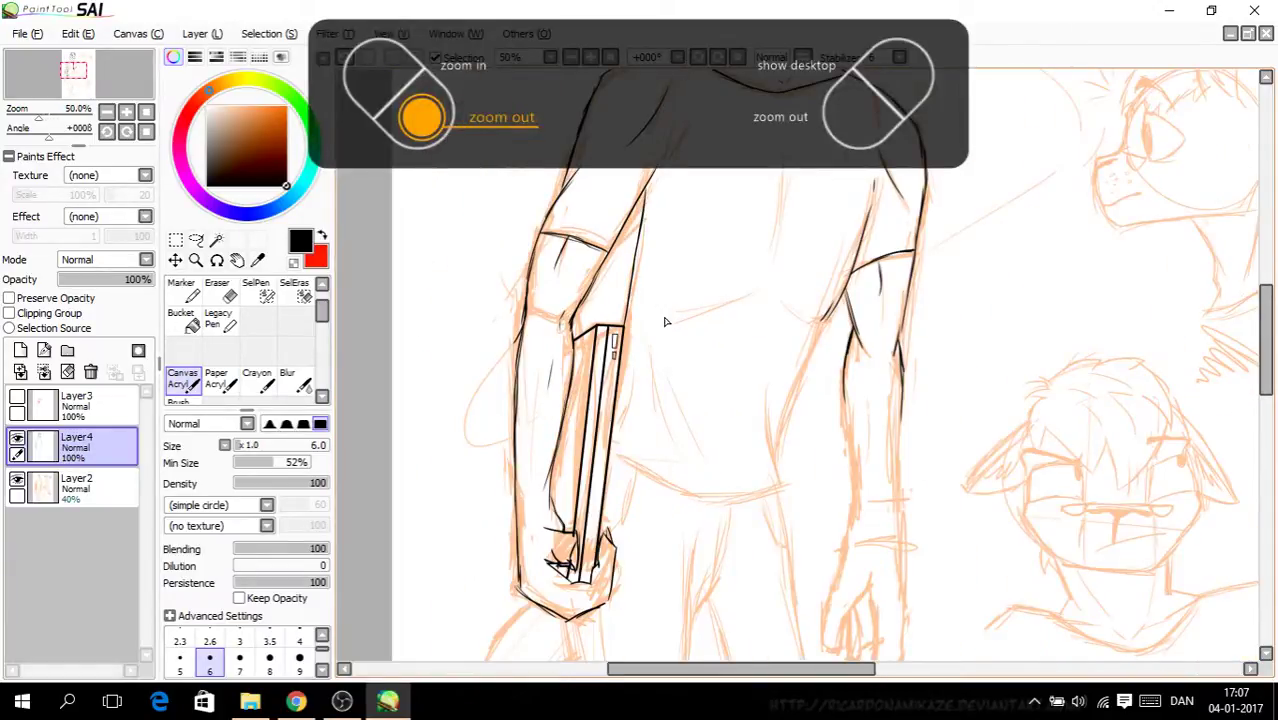
scroll(636, 342, "up", 3)
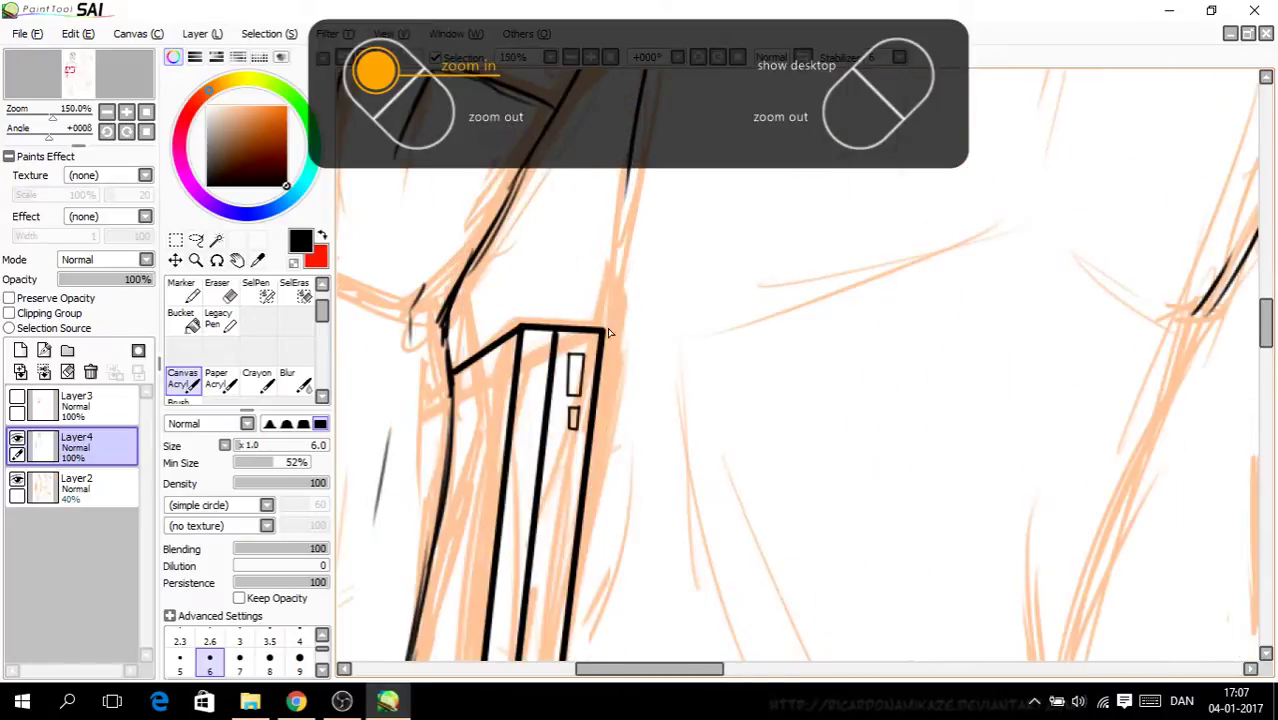
left_click_drag(604, 335, 642, 85)
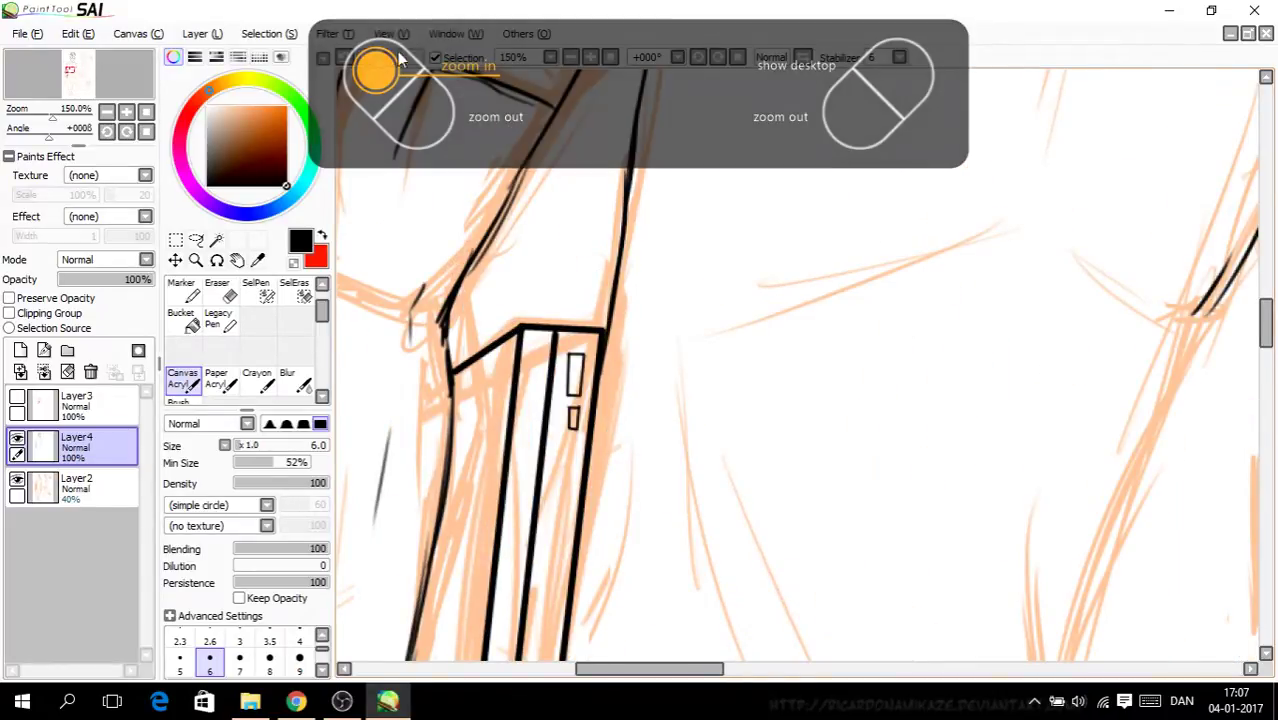
left_click(344, 57)
left_click(344, 57)
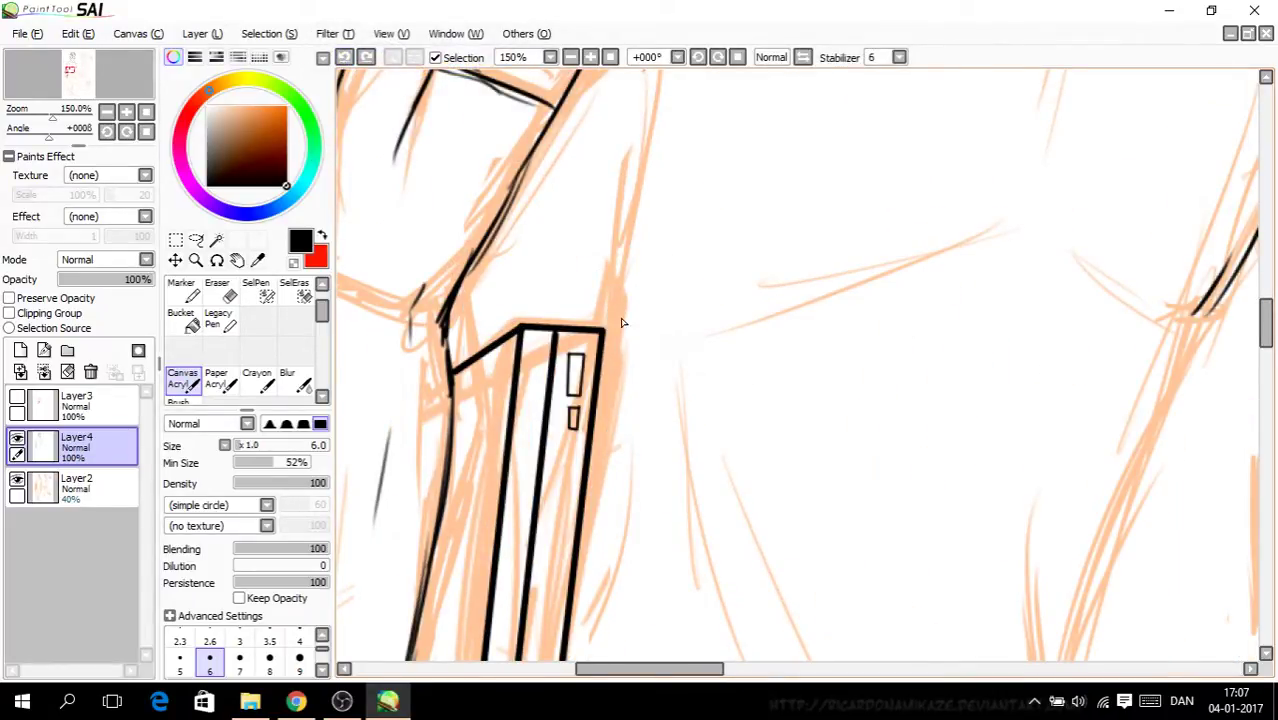
Step: Ink the shirt's near side edge from the held bar's top corner up to the near sleeve
left_click_drag(598, 405, 620, 275)
left_click_drag(606, 360, 596, 445)
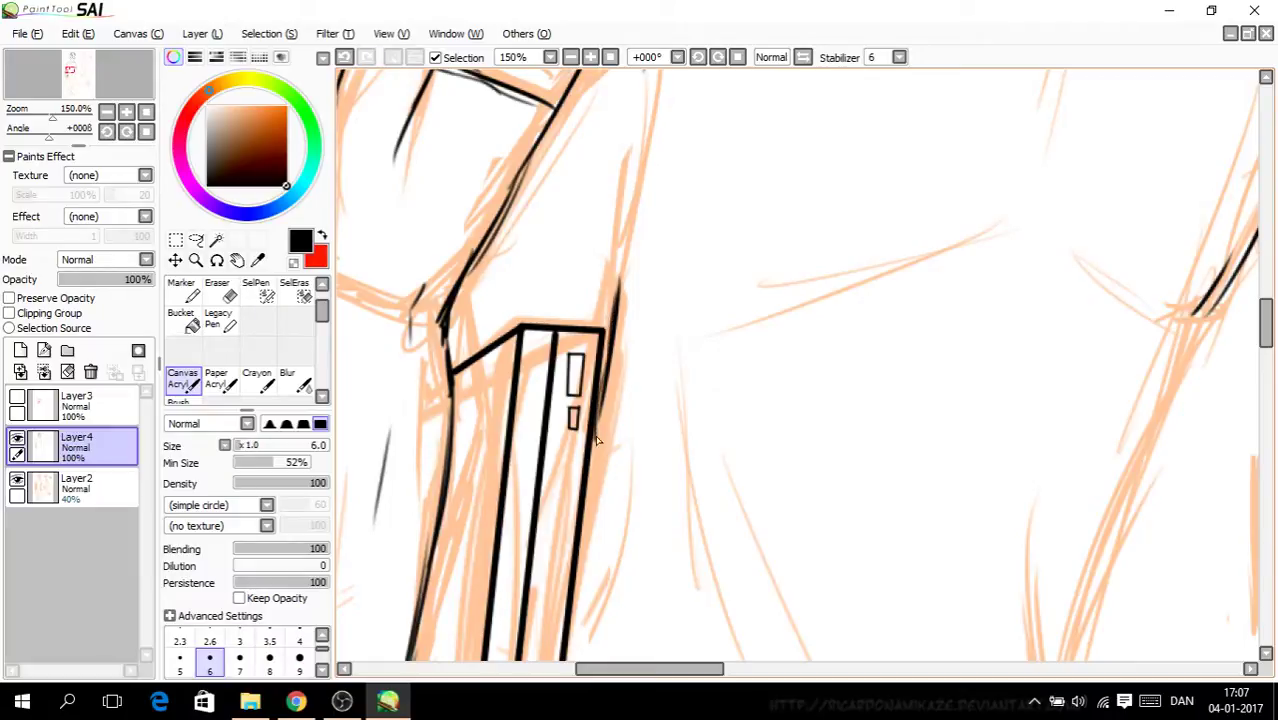
left_click_drag(615, 342, 660, 100)
left_click_drag(1265, 330, 1268, 310)
left_click_drag(644, 380, 660, 200)
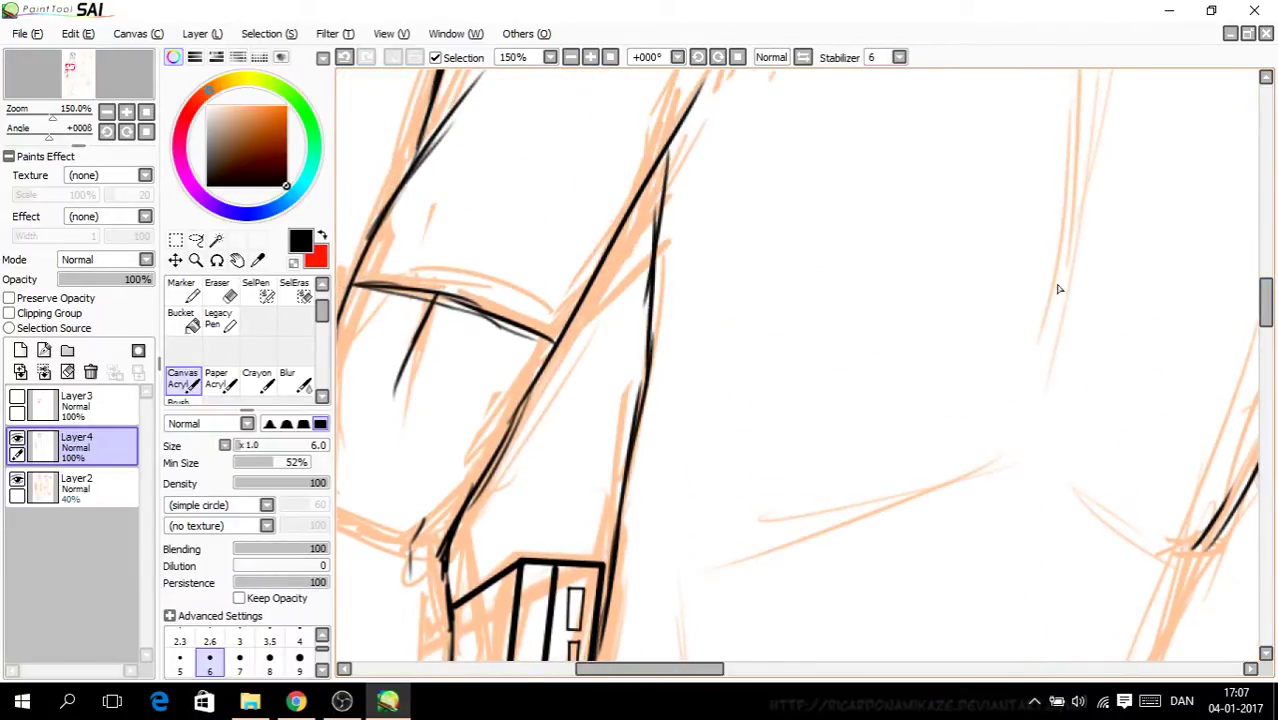
Step: Ink the long vertical fold and the slanted waist fold on the shirt's front, redrawing the vertical one once
mouse_move(1272, 292)
left_mouse_down()
mouse_move(1270, 306)
mouse_move(1266, 292)
left_mouse_up()
left_click_drag(1097, 172, 1077, 372)
key("ctrl+minus")
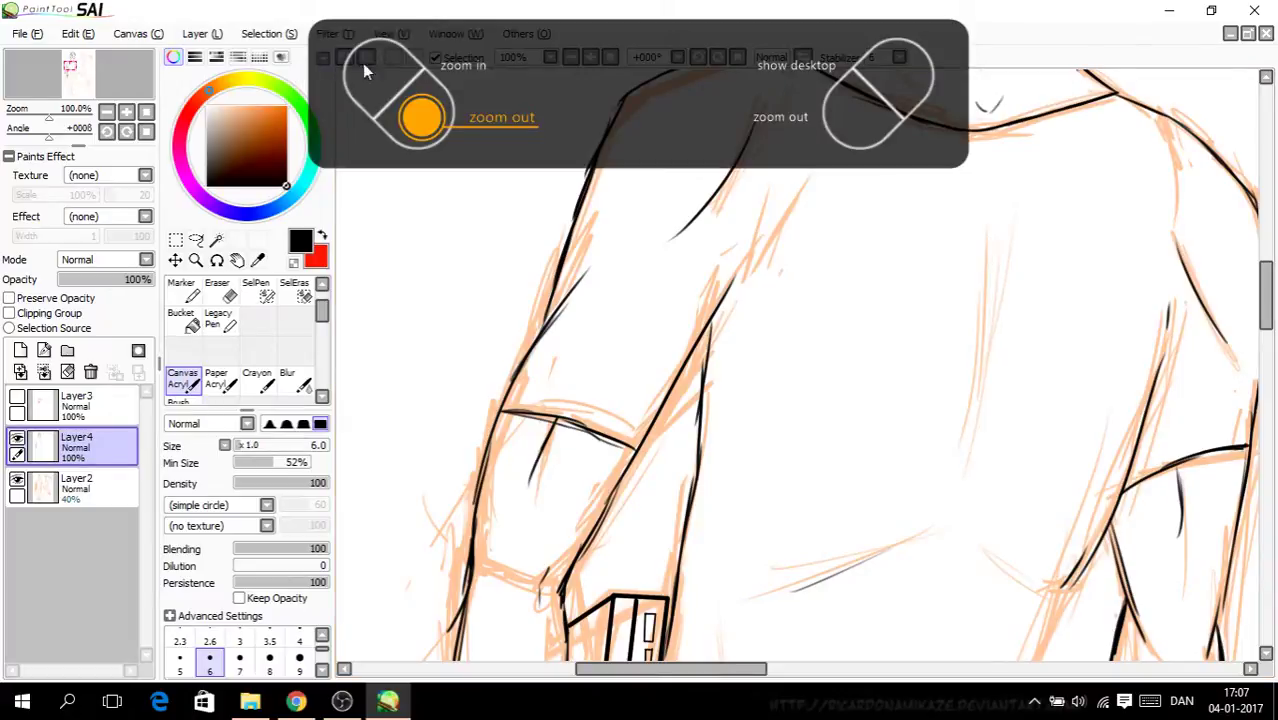
left_click_drag(989, 230, 962, 488)
left_click(344, 57)
mouse_move(989, 267)
left_mouse_down()
mouse_move(984, 398)
mouse_move(950, 478)
left_mouse_up()
Step: Ink the shirt's far side edge from beside the elbow down toward the waist, reinforcing it with overlapping strokes
left_click_drag(1266, 295, 1270, 336)
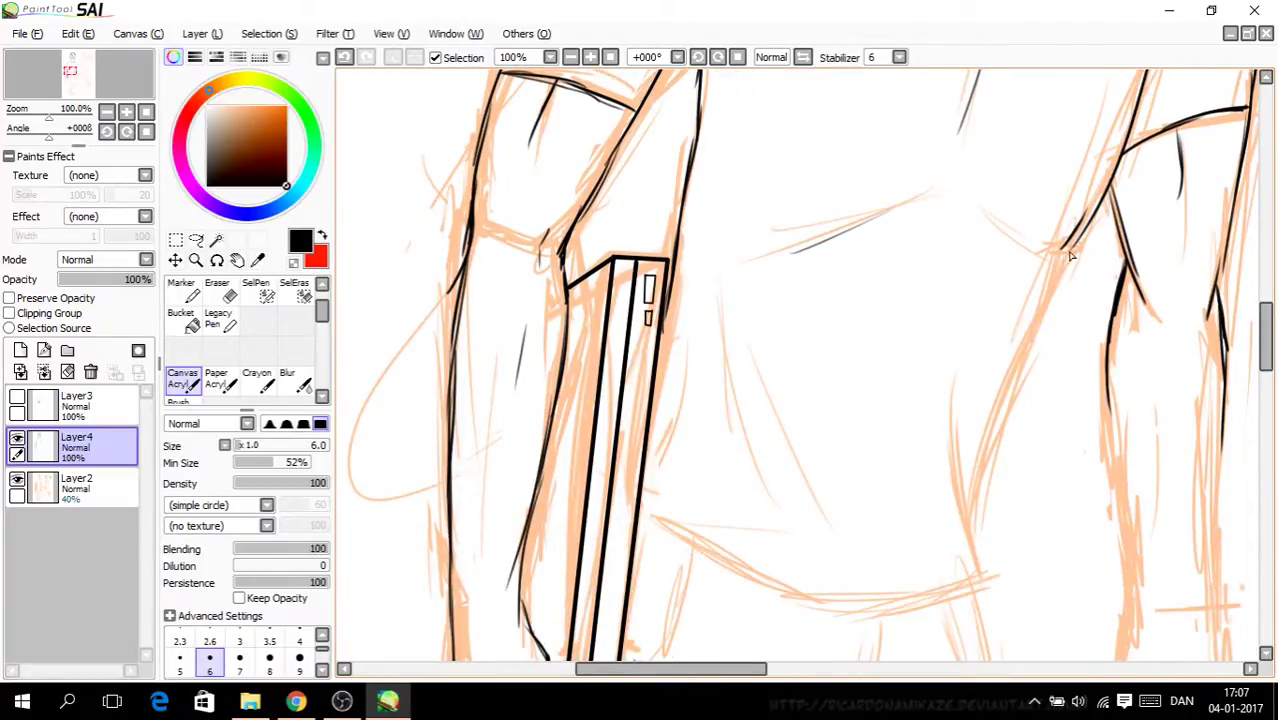
left_click_drag(1064, 252, 993, 442)
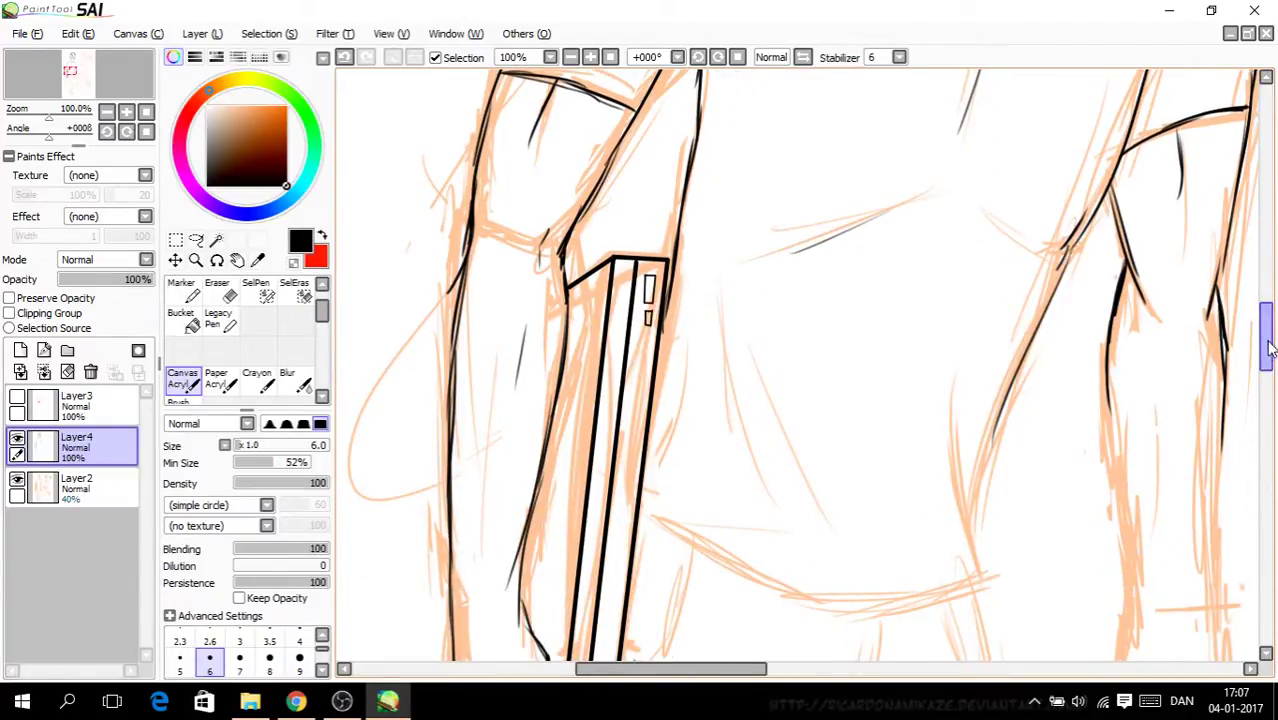
scroll(1268, 348, "down", 2)
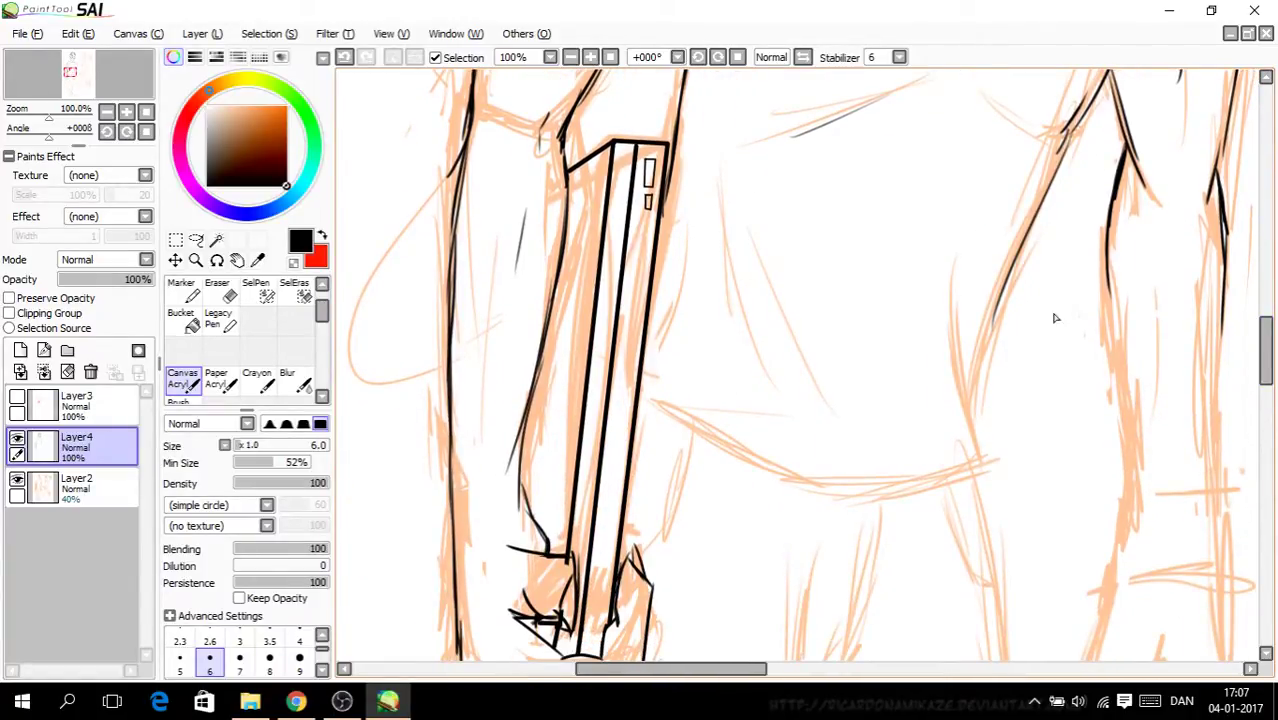
left_click_drag(995, 323, 1061, 170)
scroll(1249, 290, "up", 6)
scroll(1245, 352, "down", 2)
left_click_drag(1083, 428, 1143, 292)
Step: Ink the shirt's curved bottom hem and far lower corner, plus two diagonal folds above the hem
mouse_move(1272, 338)
left_mouse_down()
mouse_move(1272, 240)
mouse_move(1272, 380)
left_mouse_up()
mouse_move(640, 318)
left_mouse_down()
mouse_move(705, 355)
mouse_move(876, 416)
mouse_move(853, 405)
mouse_move(955, 398)
left_mouse_up()
mouse_move(848, 406)
left_mouse_down()
mouse_move(980, 380)
mouse_move(953, 206)
left_mouse_up()
left_click_drag(972, 331, 1012, 178)
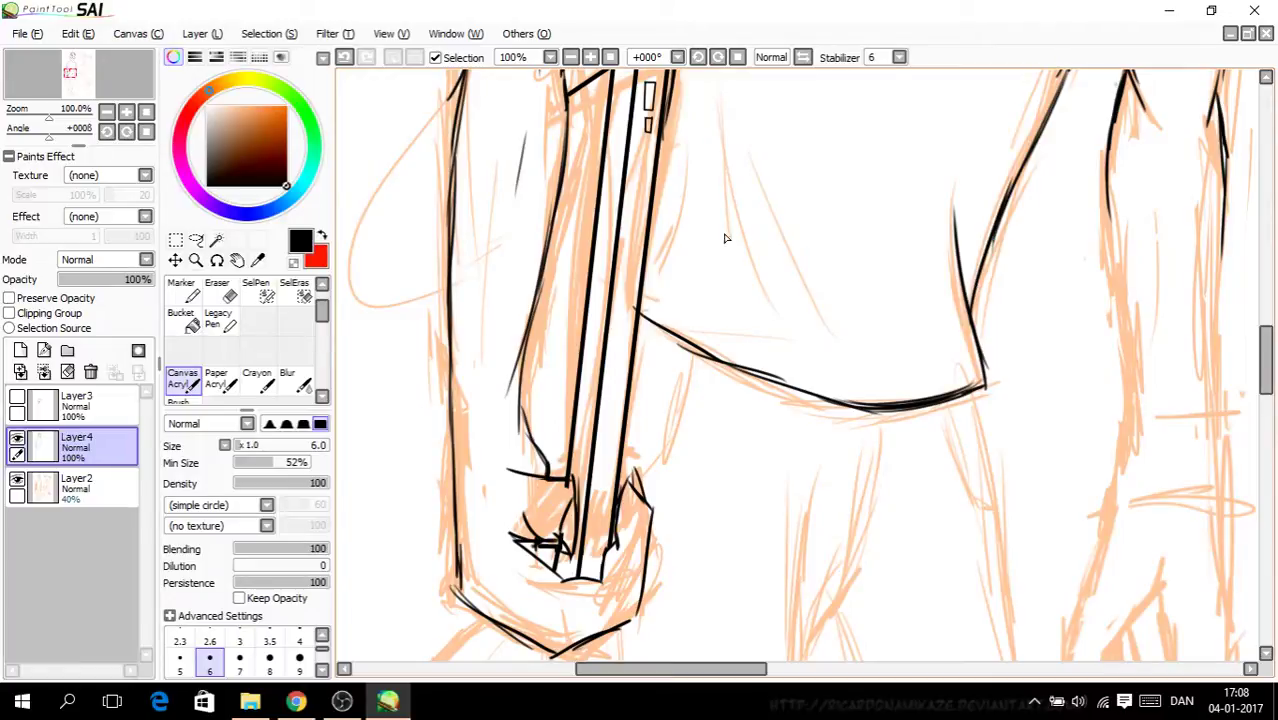
left_click_drag(696, 106, 820, 350)
left_click_drag(708, 112, 876, 337)
Step: Continue inking the far forearm's inner and outer edges down to the wrist
mouse_move(1266, 367)
left_mouse_down()
mouse_move(1270, 313)
mouse_move(1268, 381)
mouse_move(1272, 248)
mouse_move(1268, 425)
mouse_move(1274, 350)
left_mouse_up()
left_click_drag(755, 669, 860, 670)
left_click_drag(1268, 364, 1268, 384)
mouse_move(650, 332)
left_mouse_down()
mouse_move(630, 211)
mouse_move(651, 291)
mouse_move(644, 106)
left_mouse_up()
left_click_drag(735, 360, 750, 115)
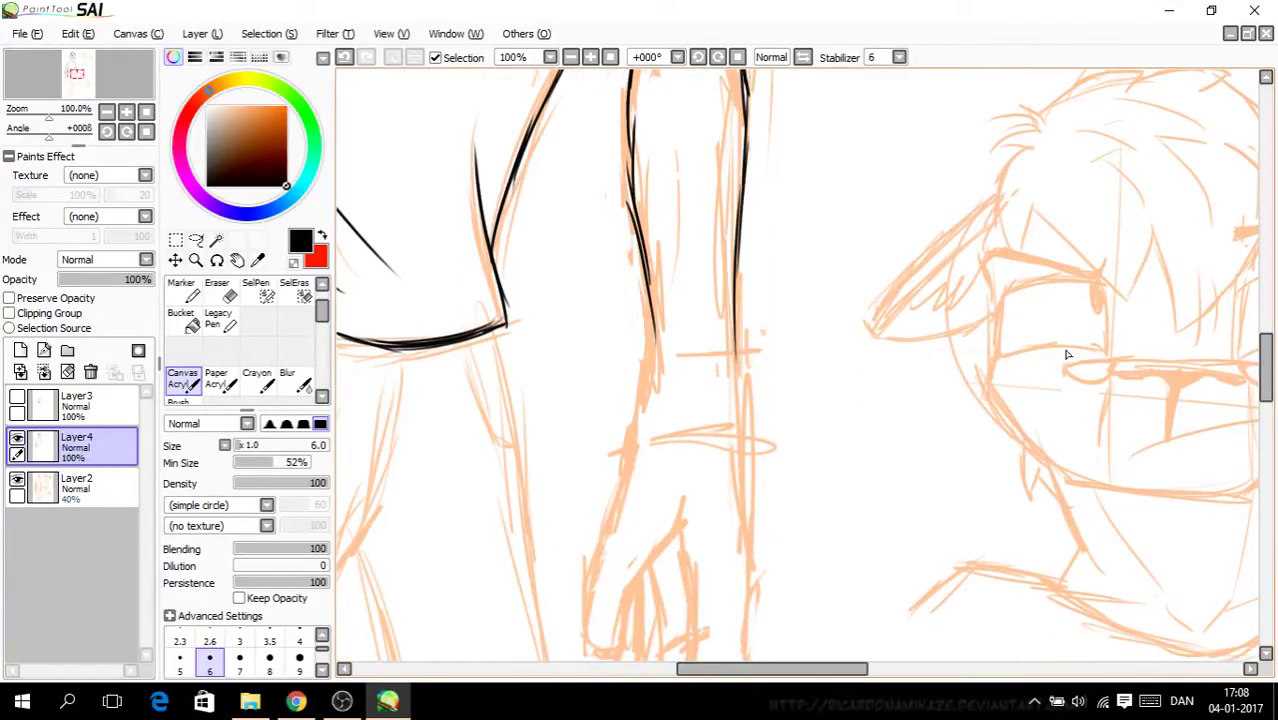
Step: Ink the far hand's outer edge, its outermost finger and the thumb with the crease running into the palm
left_click_drag(1265, 356, 1226, 380)
mouse_move(736, 104)
left_mouse_down()
mouse_move(752, 352)
mouse_move(738, 458)
mouse_move(704, 520)
mouse_move(688, 338)
left_mouse_up()
mouse_move(586, 438)
left_mouse_down()
mouse_move(594, 337)
mouse_move(641, 206)
left_mouse_up()
mouse_move(613, 446)
left_mouse_down()
mouse_move(637, 360)
mouse_move(681, 324)
mouse_move(690, 294)
left_mouse_up()
left_click_drag(622, 384, 645, 358)
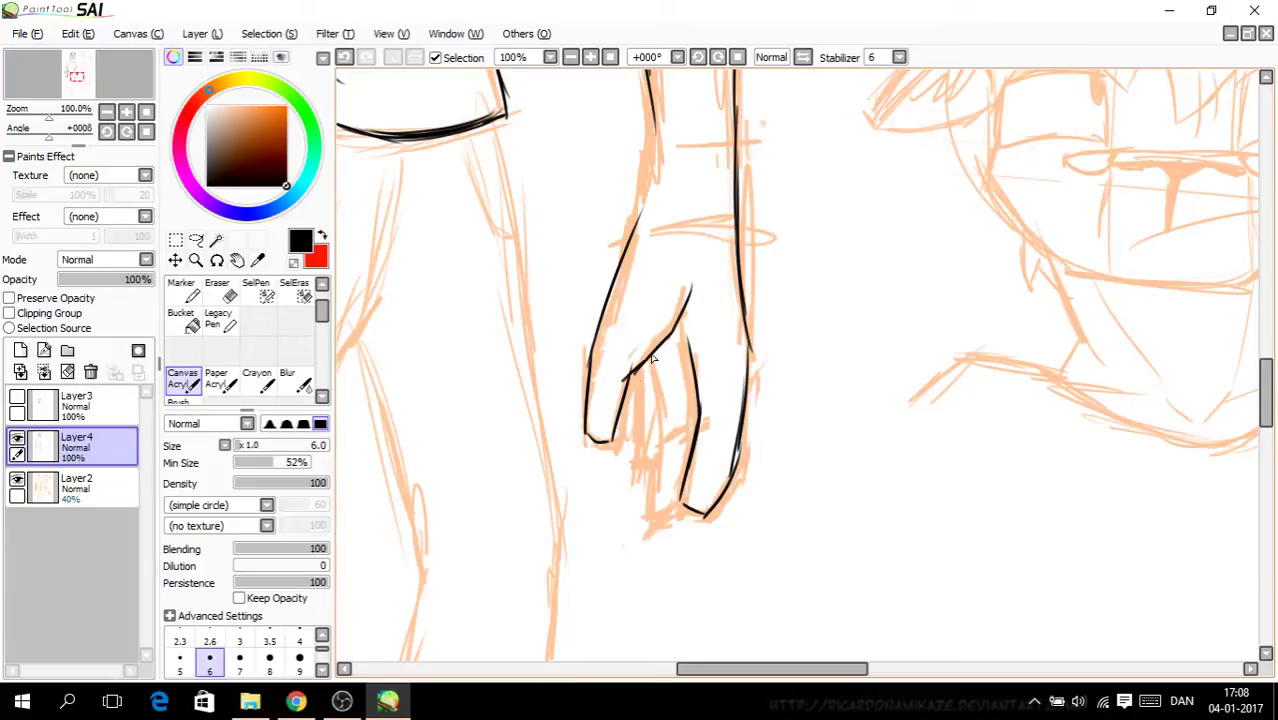
Step: Ink the far thumb's claw and the finger beside the outermost one, adding short knuckle marks to both fingers
key("ctrl+plus")
mouse_move(542, 494)
left_mouse_down()
mouse_move(557, 533)
mouse_move(565, 500)
left_mouse_up()
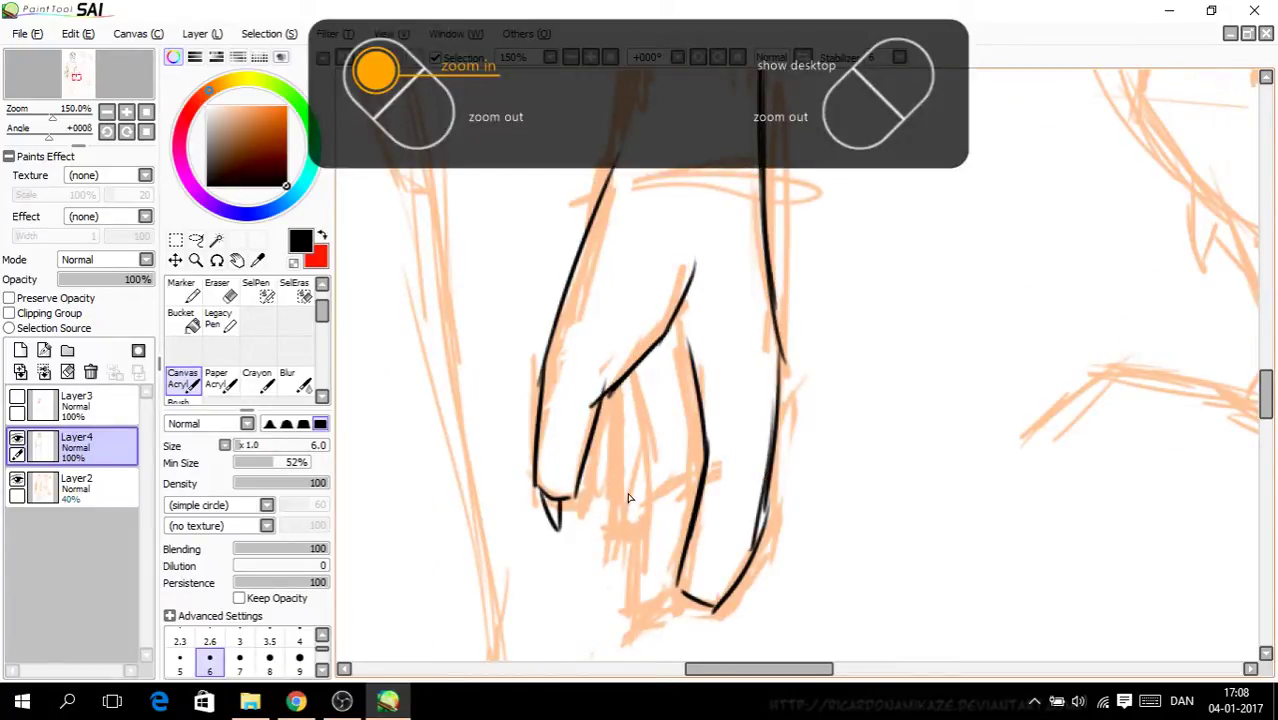
left_click_drag(1267, 385, 1267, 406)
mouse_move(667, 380)
left_mouse_down()
mouse_move(633, 394)
mouse_move(655, 280)
mouse_move(669, 269)
mouse_move(628, 136)
left_mouse_up()
left_click_drag(706, 258, 734, 230)
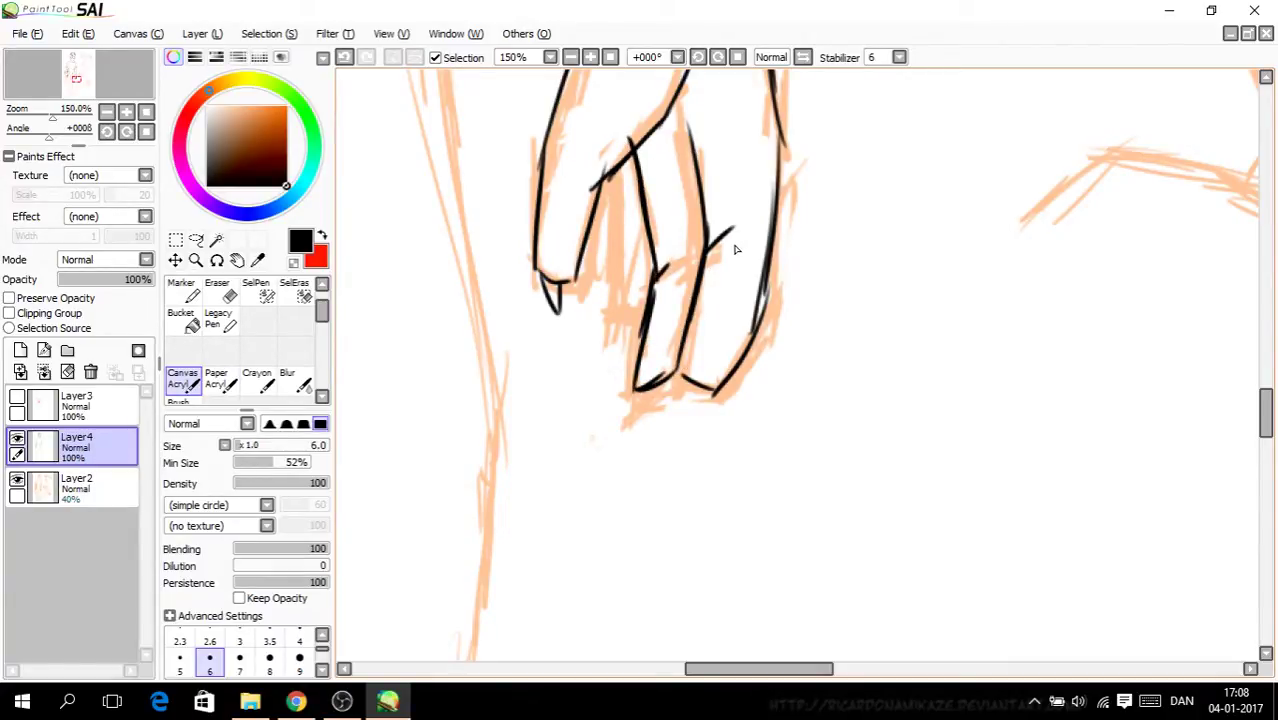
Step: Ink the far hand's remaining finger next to the thumb and add small pointed claws to the fingertips
mouse_move(612, 182)
left_mouse_down()
mouse_move(615, 325)
mouse_move(652, 334)
left_mouse_up()
left_click_drag(705, 389, 682, 410)
mouse_move(682, 410)
left_mouse_down()
mouse_move(696, 381)
mouse_move(667, 366)
mouse_move(646, 384)
left_mouse_up()
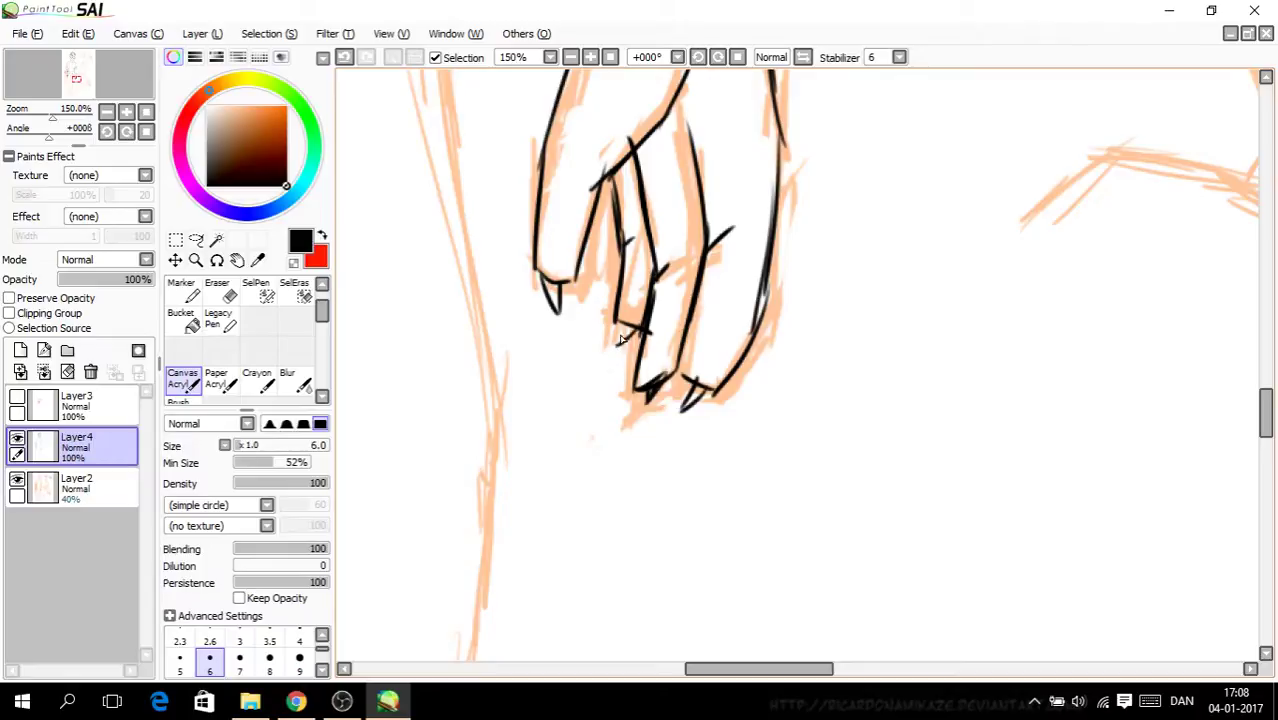
key("ctrl+minus")
key("ctrl+minus")
key("ctrl+minus")
key("ctrl+minus")
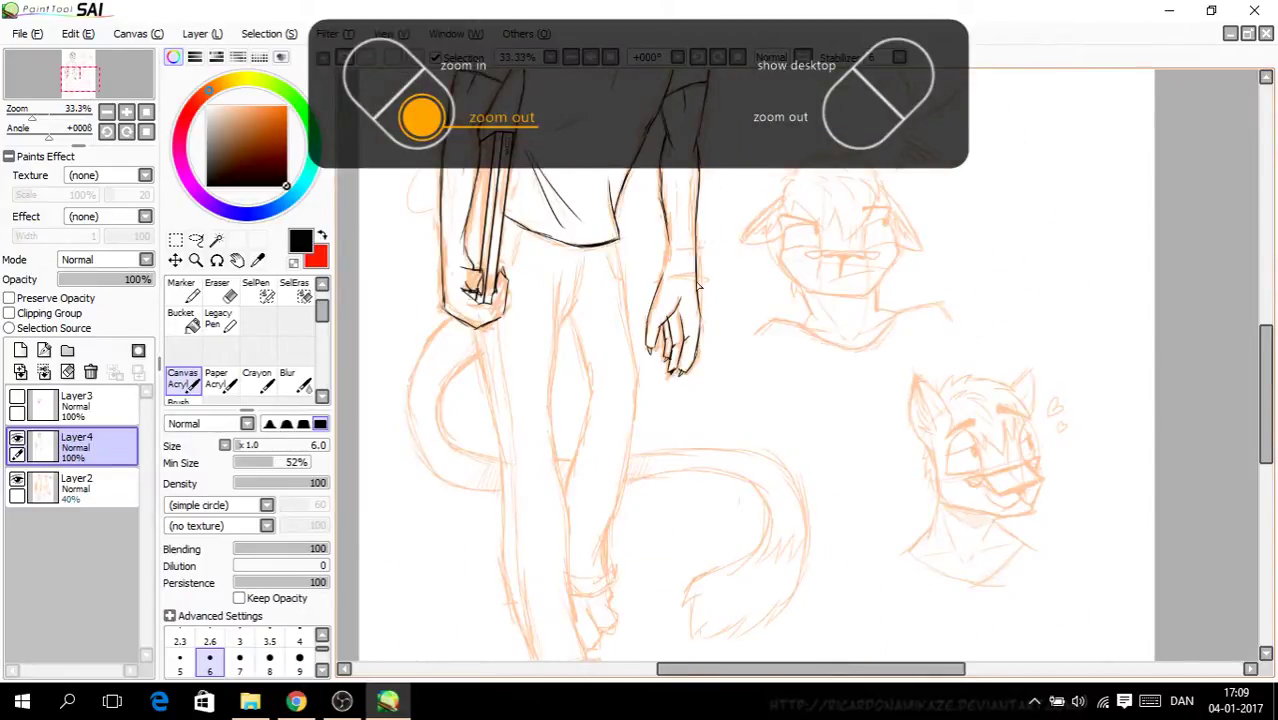
key("ctrl+plus")
key("ctrl+plus")
key("ctrl+plus")
key("ctrl+plus")
left_click_drag(676, 414, 680, 343)
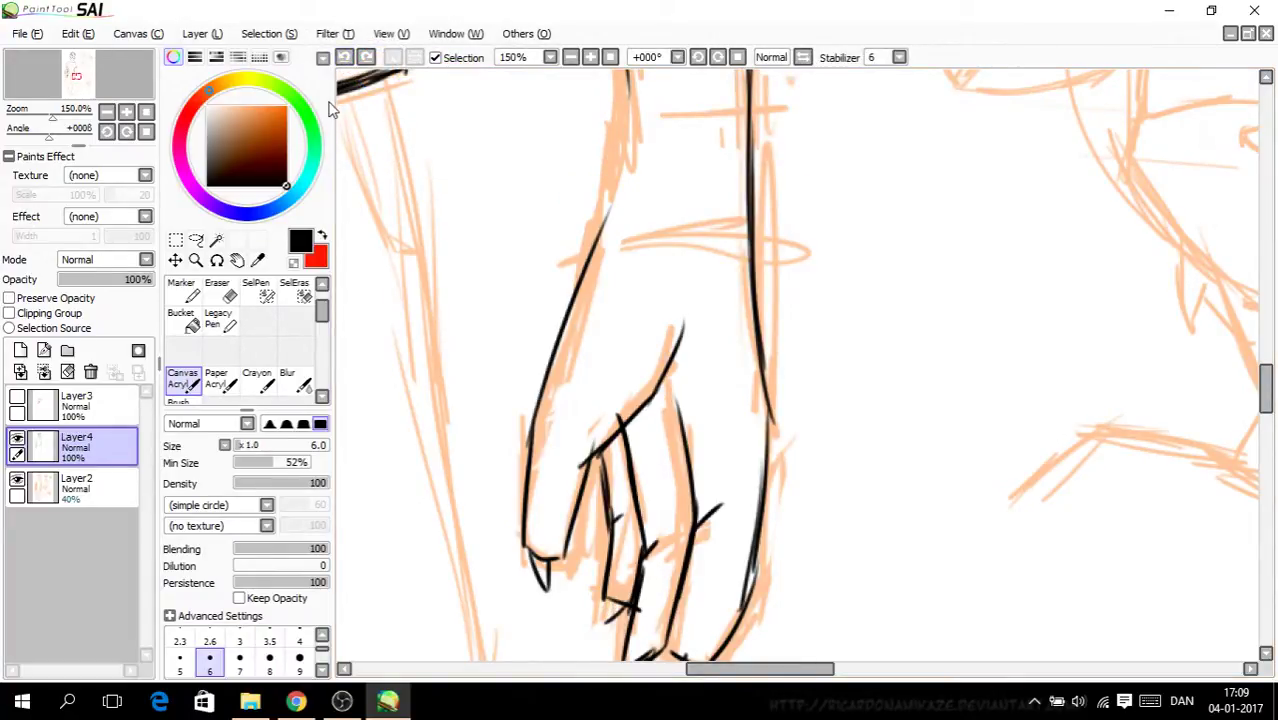
mouse_move(598, 458)
left_mouse_down()
mouse_move(692, 419)
mouse_move(668, 336)
left_mouse_up()
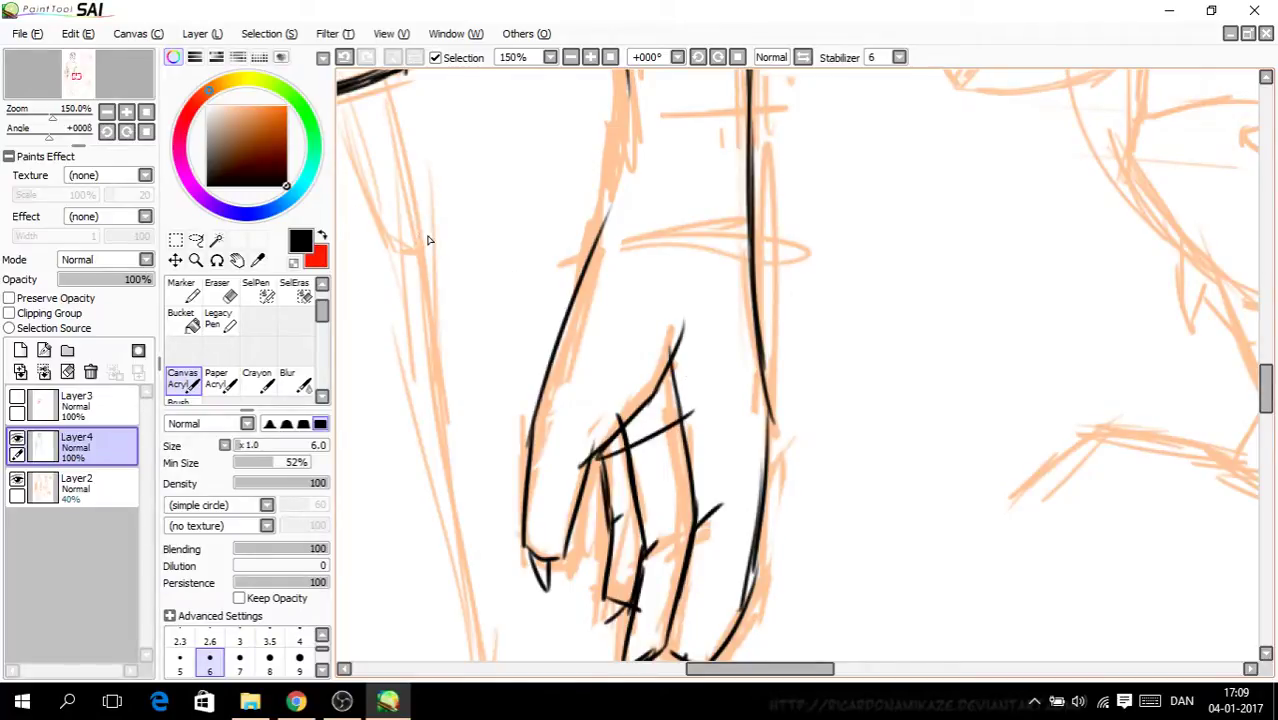
key("ctrl+minus")
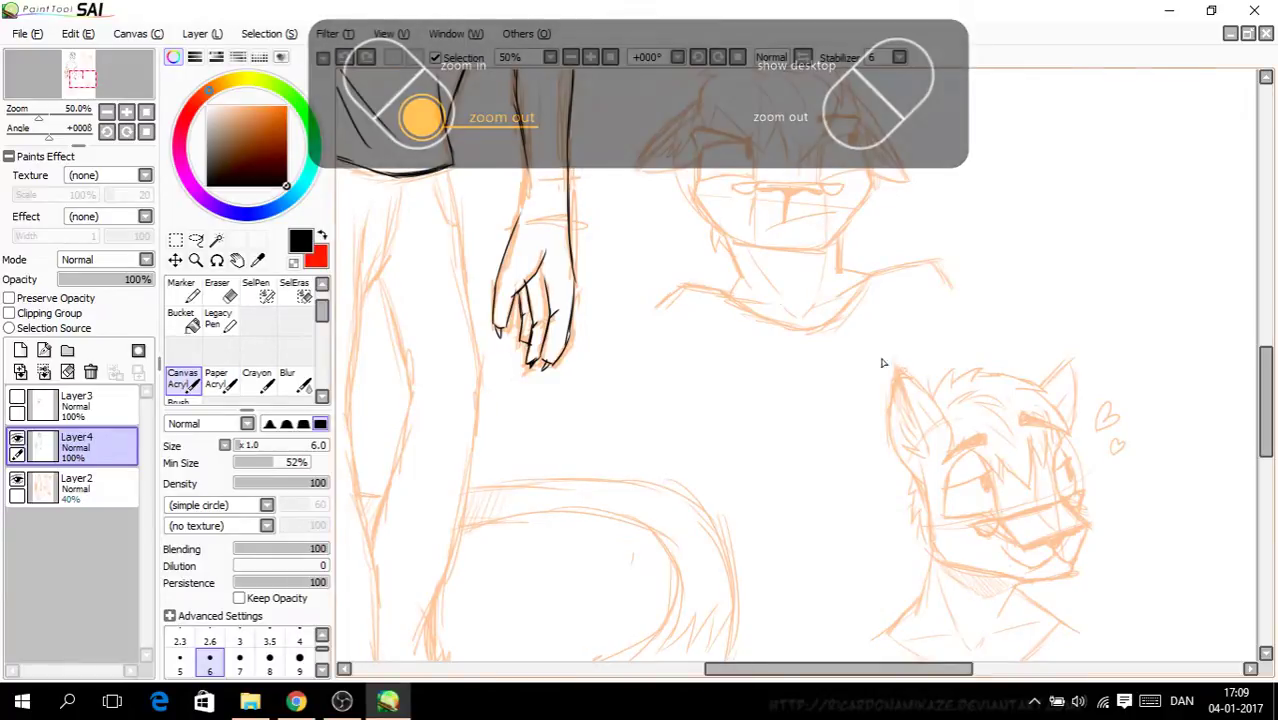
left_click(367, 58)
Step: Examine the inked far hand, arms and shirt against the whole sketched figure
key("ctrl+plus")
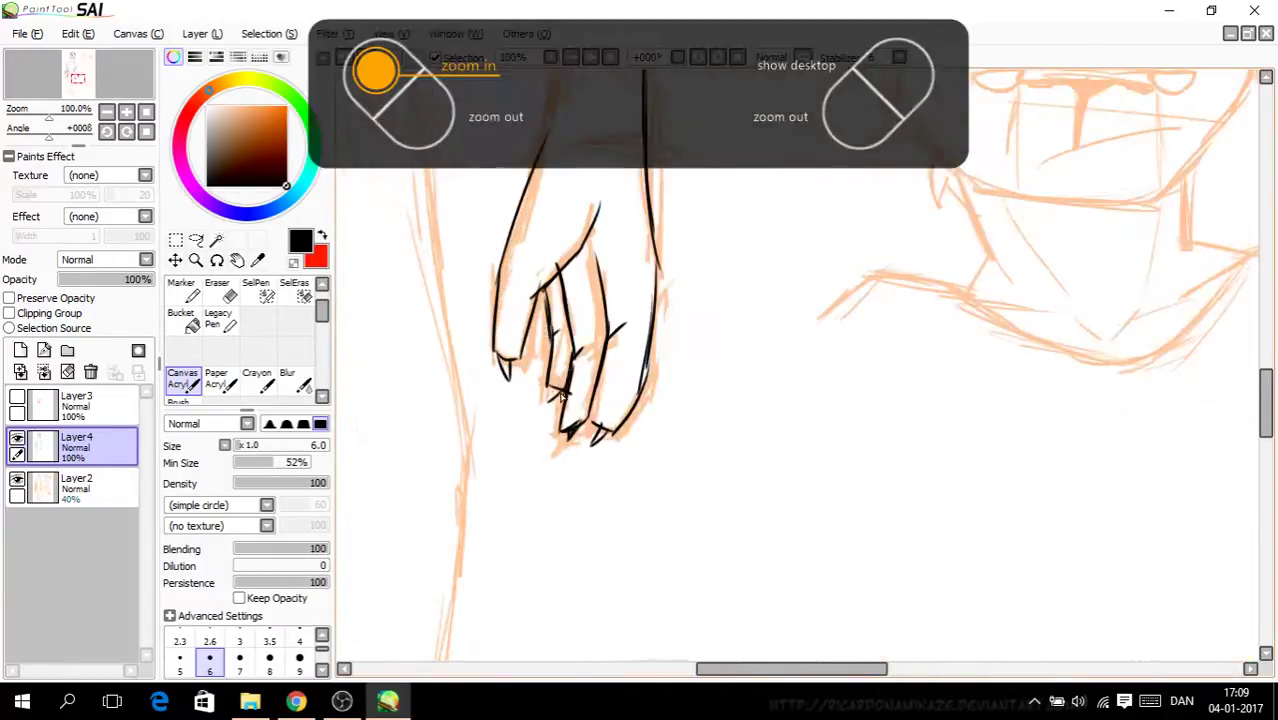
key("ctrl+minus")
key("ctrl+minus")
key("ctrl+minus")
key("ctrl+minus")
key("ctrl+minus")
key("ctrl+minus")
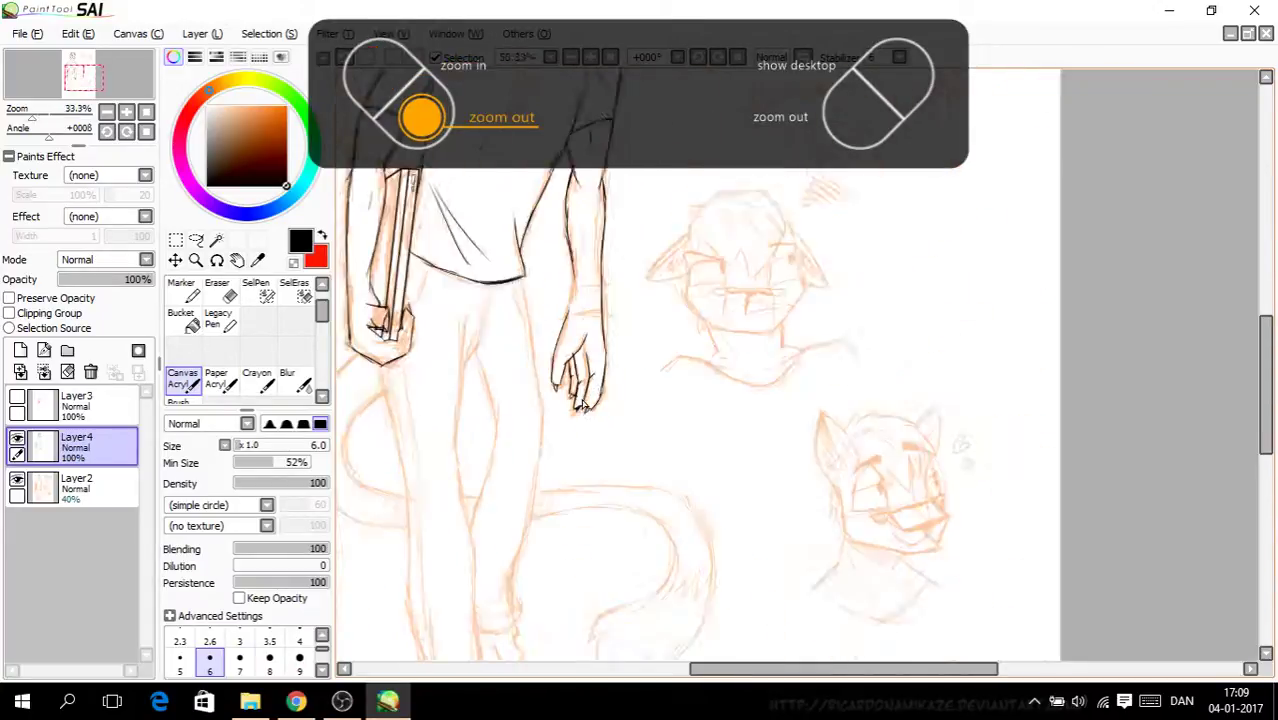
key("ctrl+plus")
key("ctrl+plus")
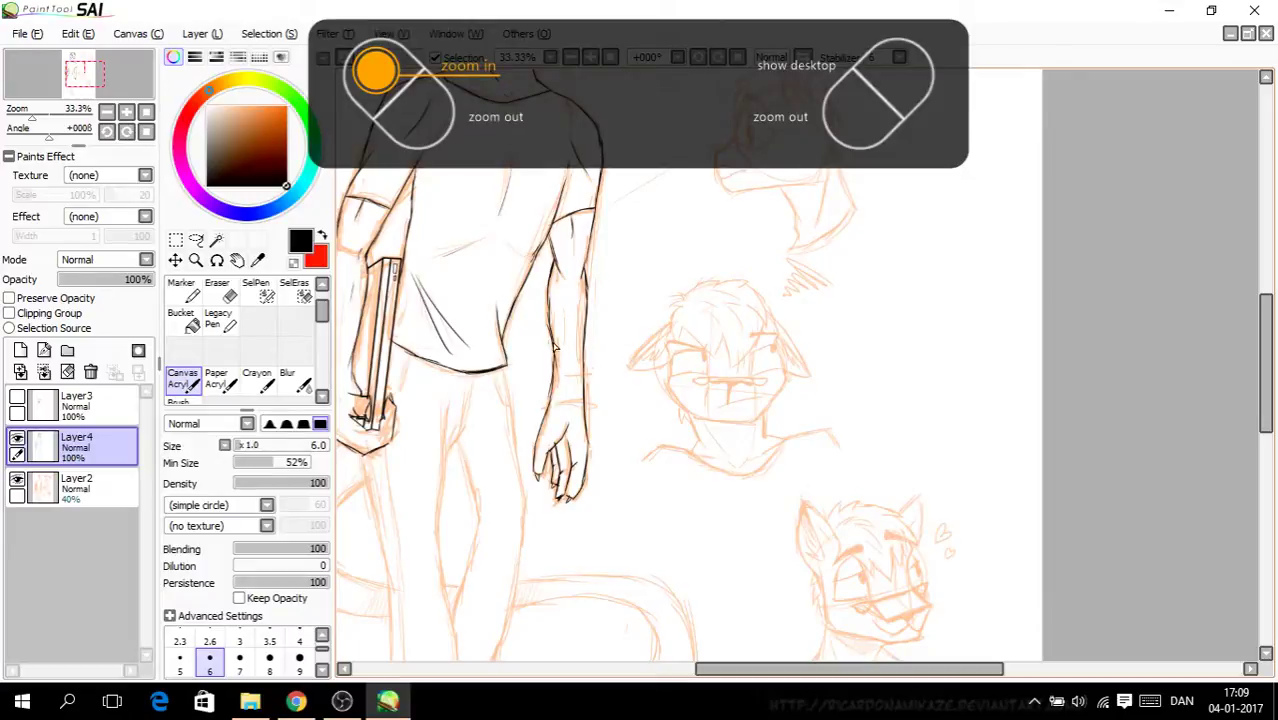
key("ctrl+minus")
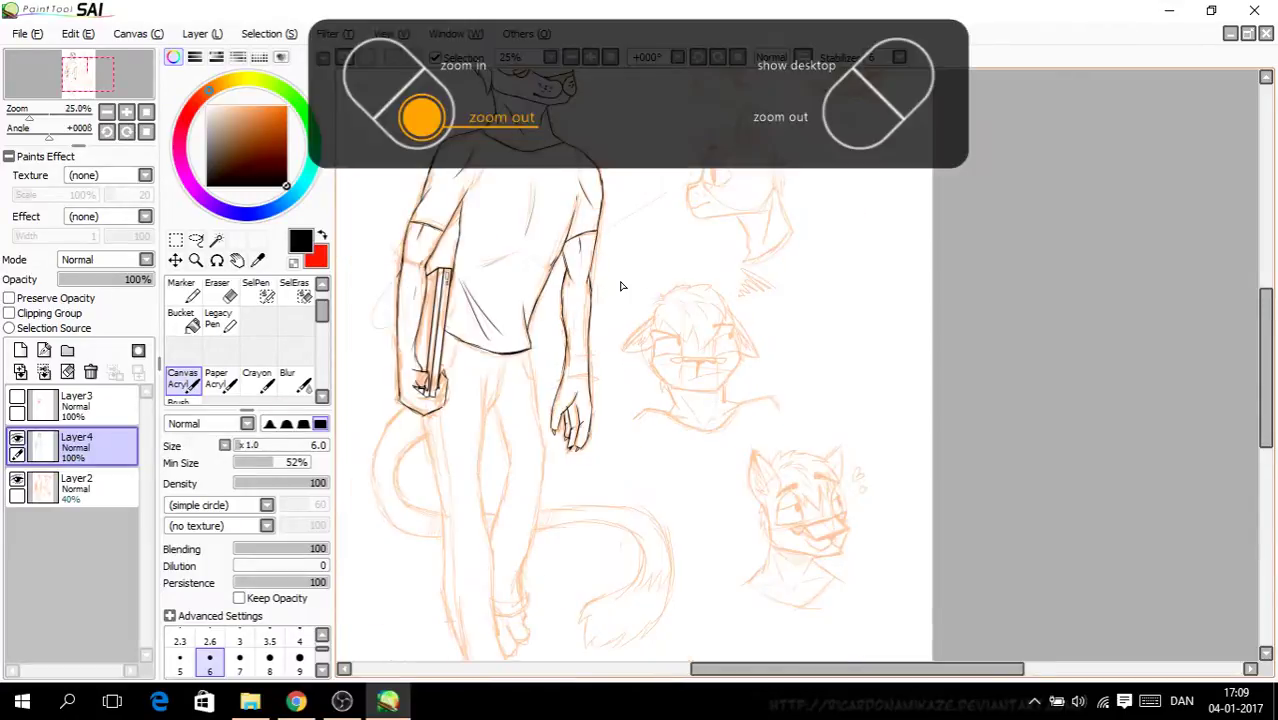
key("ctrl+minus")
left_click_drag(842, 670, 800, 670)
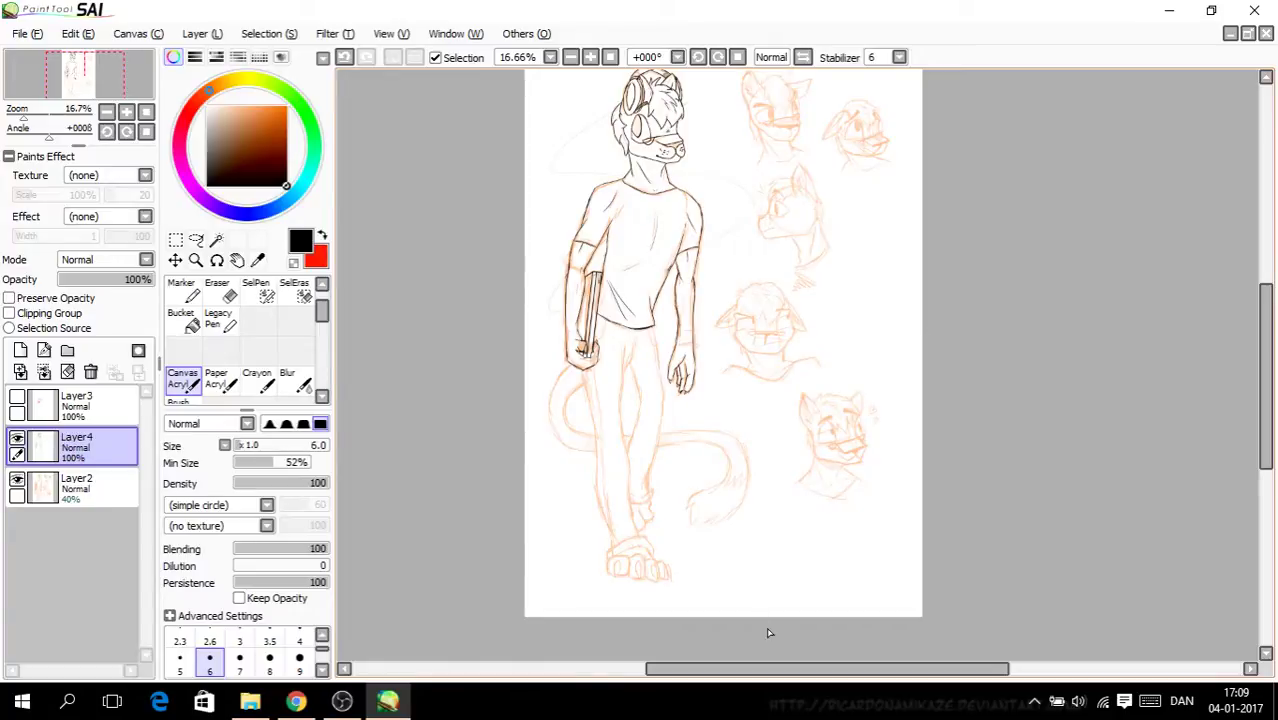
left_click_drag(785, 675, 763, 673)
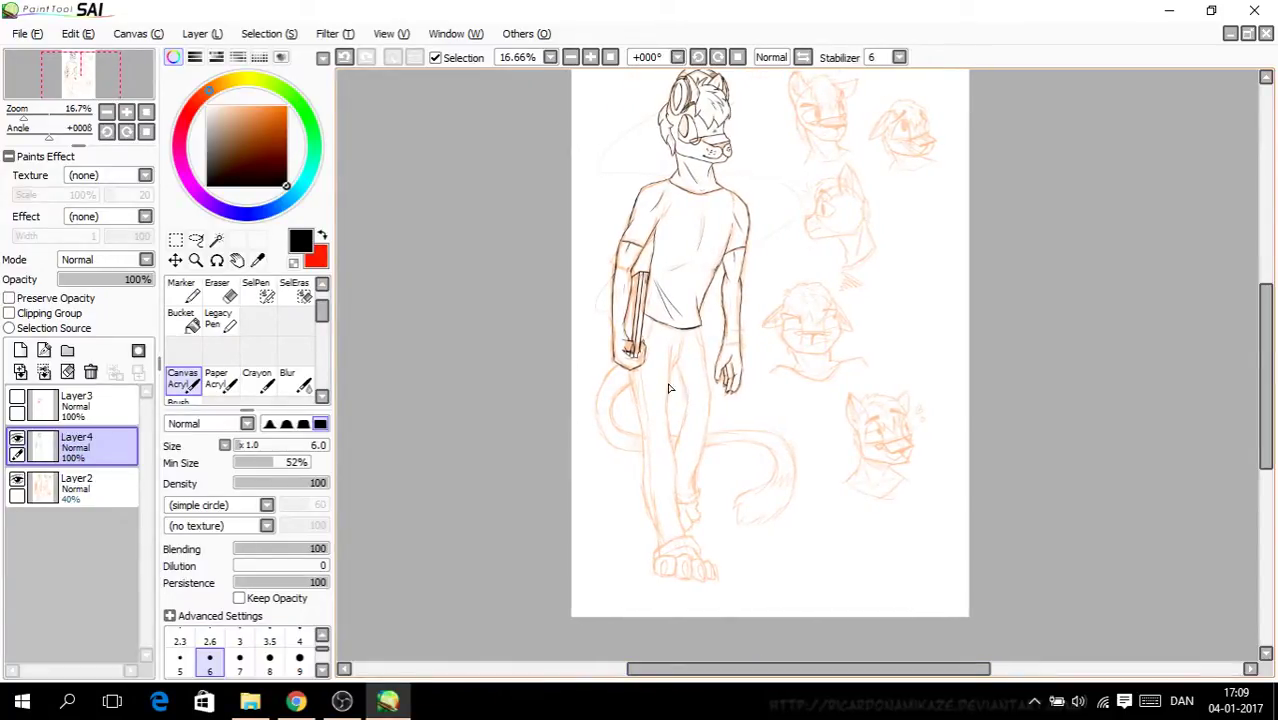
Step: Ink the front leg's outer edge from below the near hand down to the ankle cuff
scroll(650, 371, "up", 4)
mouse_move(586, 369)
left_mouse_down()
mouse_move(614, 565)
mouse_move(640, 602)
left_mouse_up()
left_click_drag(1262, 398, 1258, 434)
mouse_move(592, 244)
left_mouse_down()
mouse_move(640, 386)
mouse_move(654, 510)
left_mouse_up()
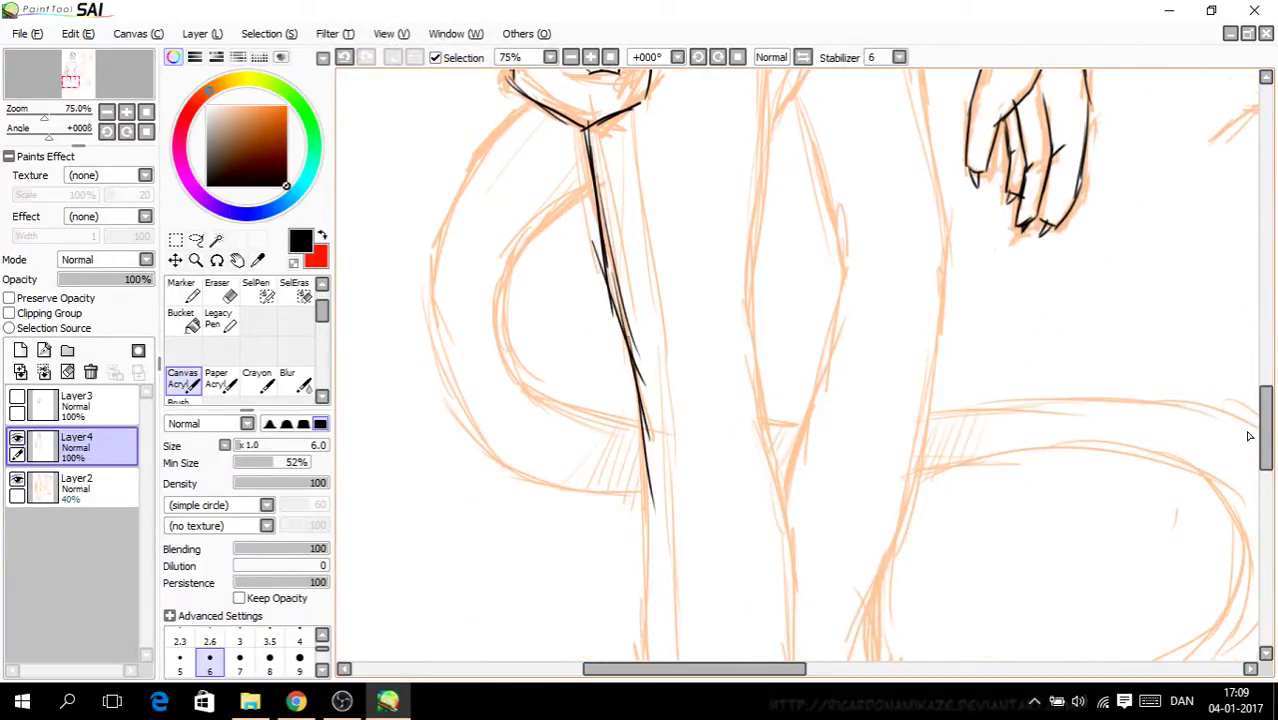
left_click_drag(1262, 430, 1262, 456)
left_click_drag(645, 315, 660, 585)
left_click_drag(1270, 434, 1268, 486)
left_click_drag(651, 193, 719, 353)
left_click_drag(684, 278, 726, 400)
key("ctrl+z")
Step: Ink the front ankle's cuff with two short crosswise lines, plus the edge of the foot emerging below it
scroll(727, 447, "up", 2)
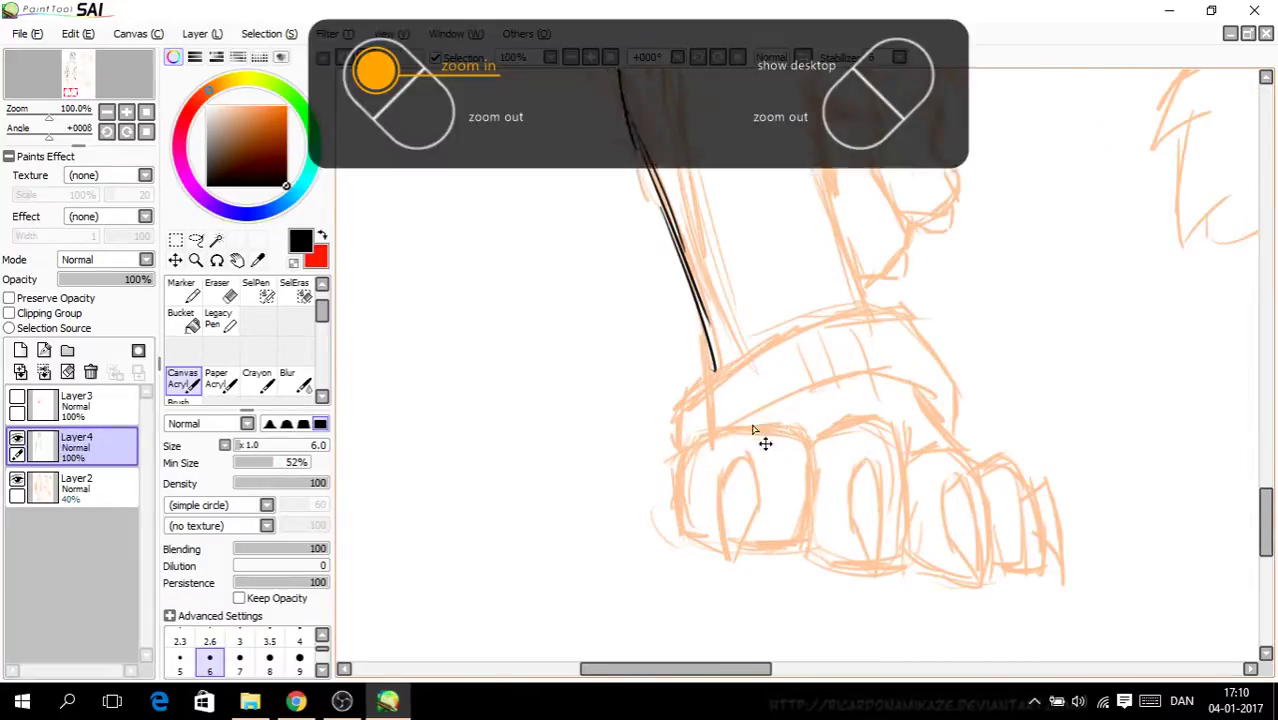
mouse_move(676, 448)
left_mouse_down()
mouse_move(962, 335)
mouse_move(1038, 378)
mouse_move(1055, 447)
mouse_move(1058, 352)
mouse_move(981, 262)
mouse_move(852, 268)
mouse_move(622, 402)
mouse_move(643, 460)
mouse_move(700, 432)
left_mouse_up()
left_click_drag(823, 283, 857, 355)
left_click_drag(866, 278, 892, 342)
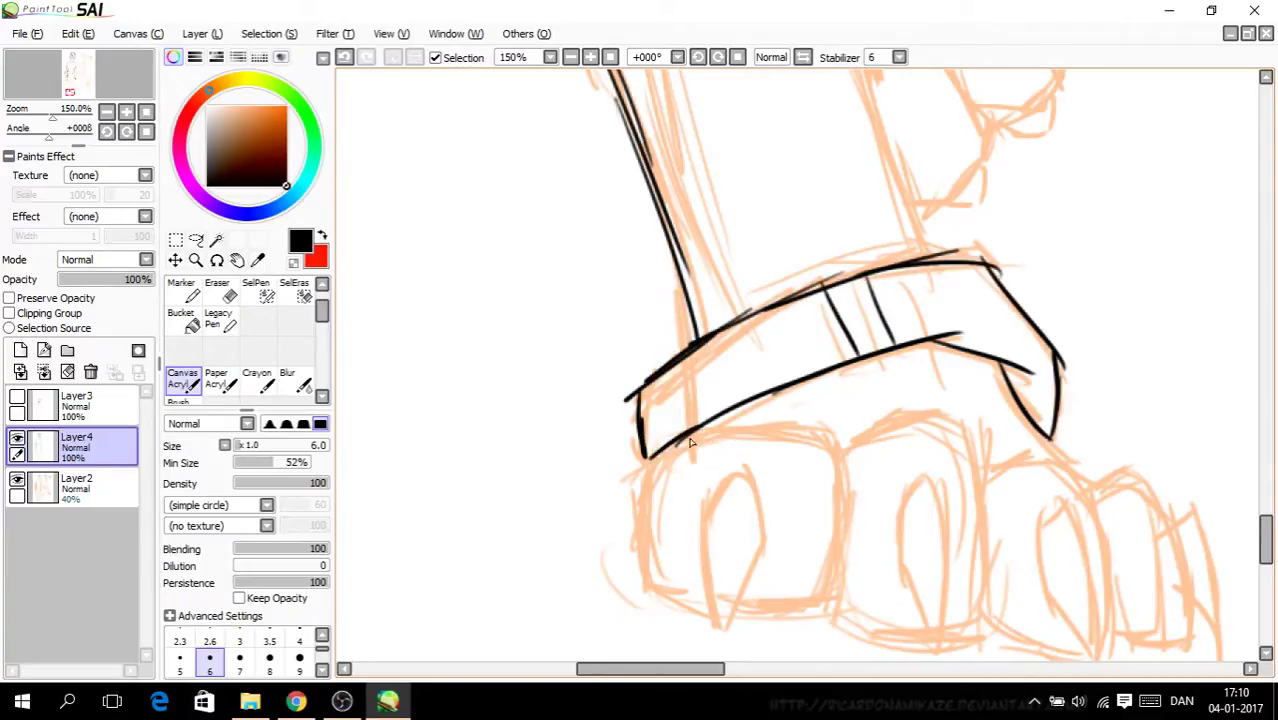
left_click_drag(1042, 425, 1085, 479)
left_click_drag(1266, 530, 1147, 507)
mouse_move(1061, 566)
left_mouse_down()
mouse_move(1008, 500)
mouse_move(1012, 480)
left_mouse_up()
Step: Ink the front leg's inner edge from the cuff up the shin to where the legs meet below the knee
left_click_drag(940, 372, 846, 126)
left_click(344, 58)
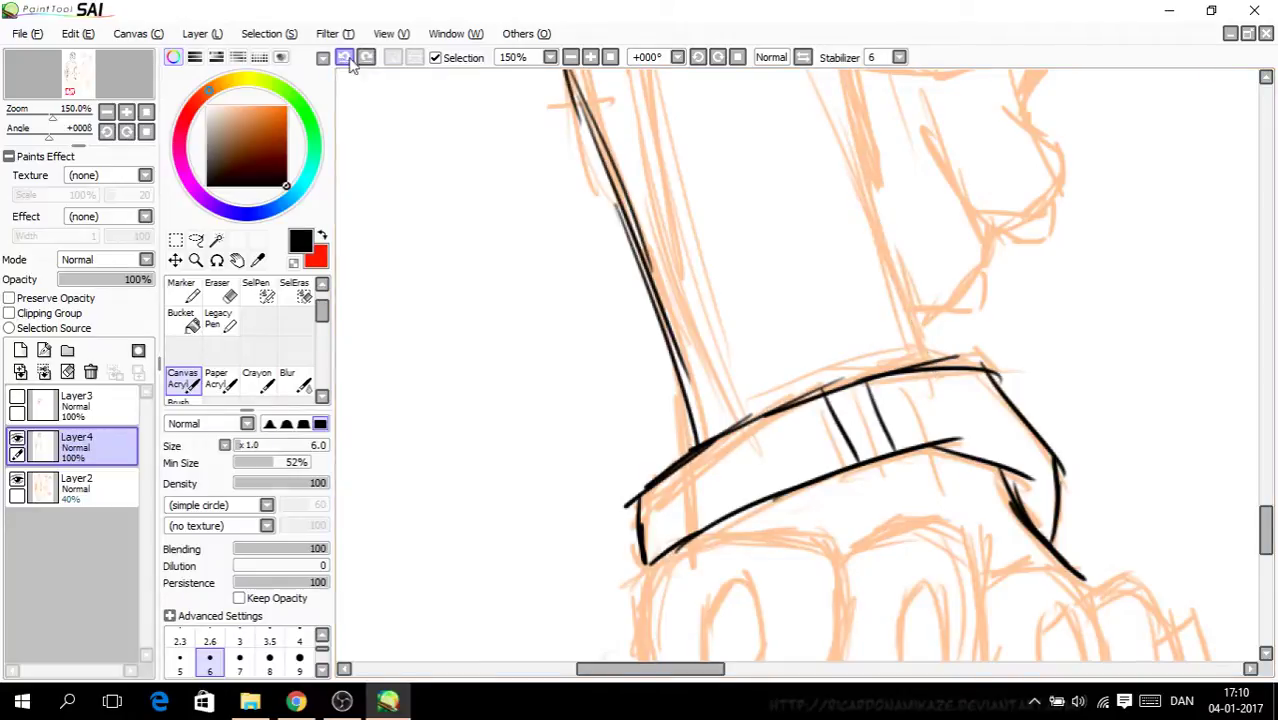
mouse_move(930, 370)
left_mouse_down()
mouse_move(894, 290)
mouse_move(855, 90)
left_mouse_up()
scroll(1060, 454, "up", 5)
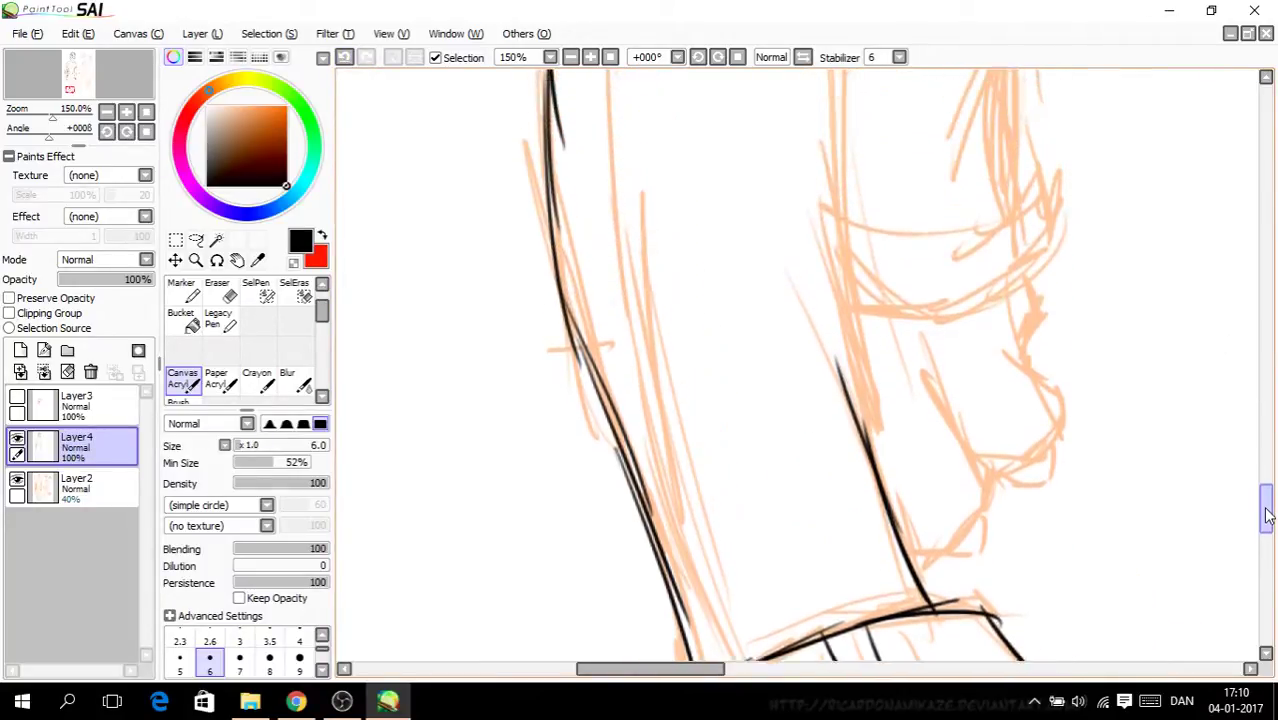
mouse_move(870, 550)
left_mouse_down()
mouse_move(840, 260)
mouse_move(844, 155)
left_mouse_up()
left_click_drag(1260, 488, 1260, 459)
left_click_drag(852, 550, 806, 254)
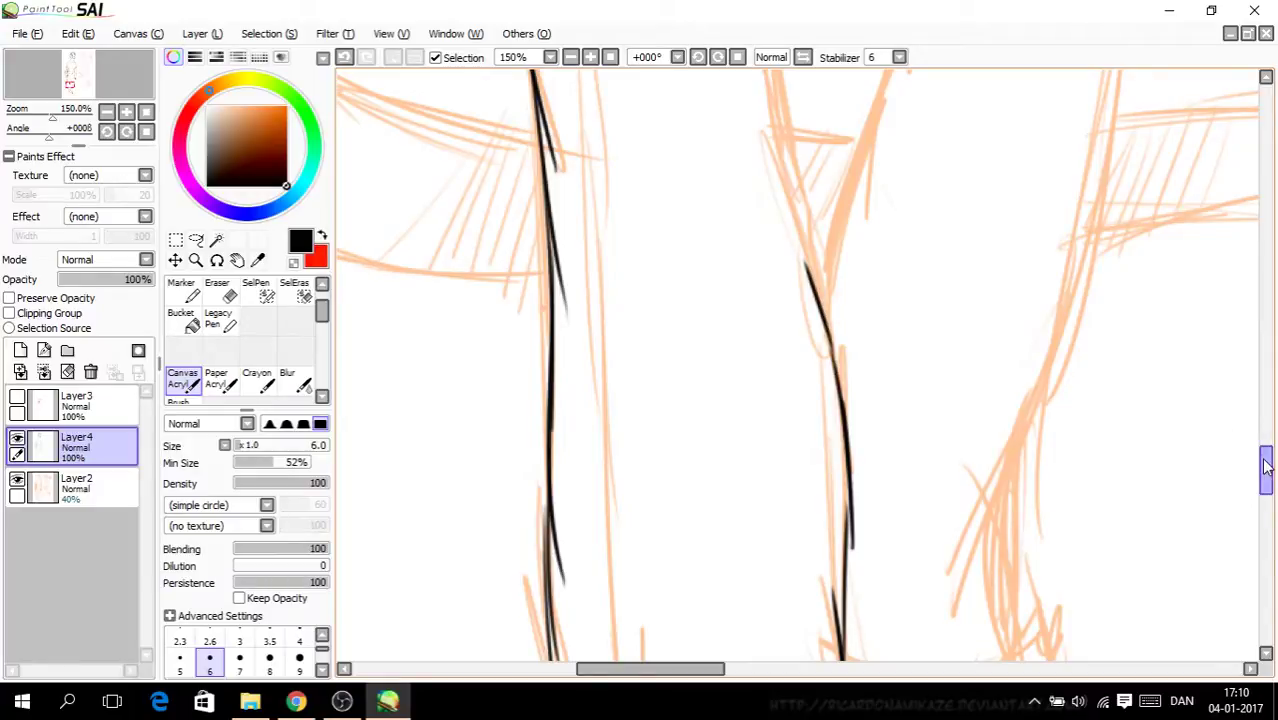
left_click_drag(1262, 466, 1262, 443)
left_click_drag(840, 572, 774, 348)
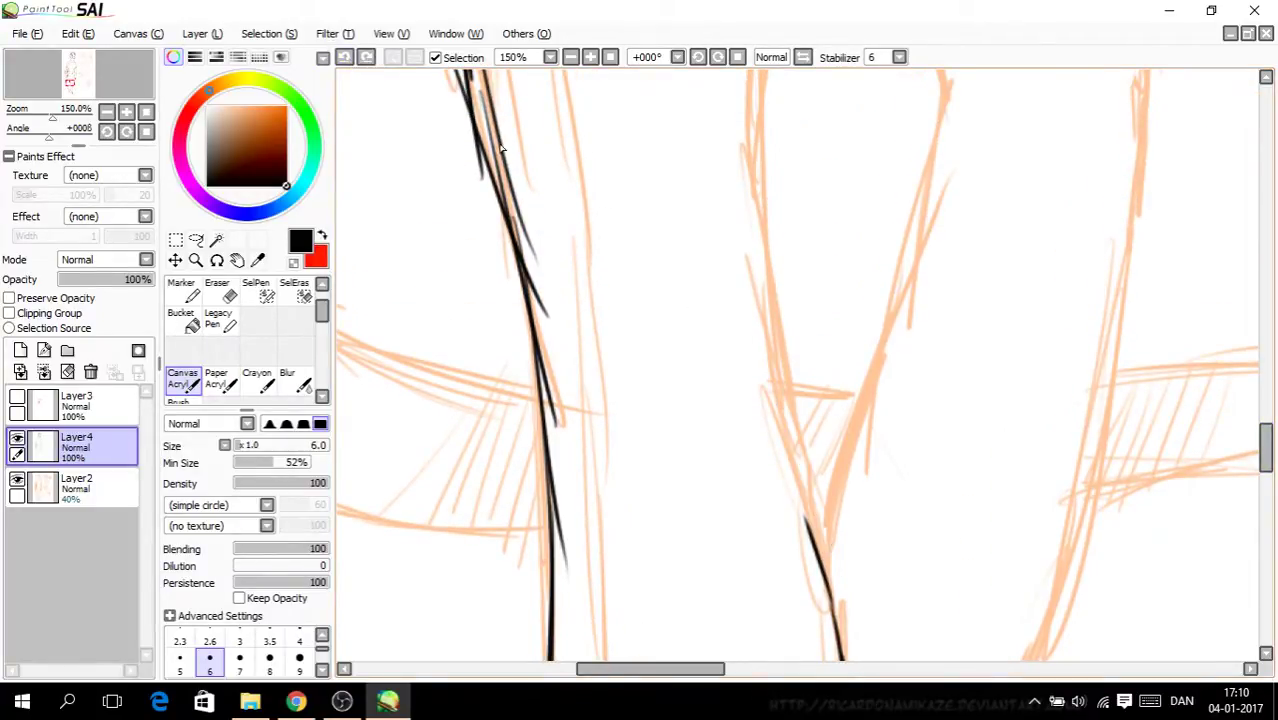
Step: Continue the front leg's inner edge past the knee and up along the thigh
scroll(842, 434, "down", 2)
left_click_drag(840, 512, 794, 342)
left_click_drag(832, 488, 794, 275)
left_click_drag(811, 402, 801, 217)
left_click_drag(800, 294, 816, 138)
left_click_drag(797, 238, 810, 140)
Step: Ink the crotch with its fold lines and the far leg's inner thigh down toward the knee
scroll(894, 212, "down", 1)
left_click_drag(1268, 403, 1273, 366)
scroll(847, 322, "up", 1)
left_click_drag(838, 454, 843, 276)
mouse_move(840, 402)
left_mouse_down()
mouse_move(877, 343)
mouse_move(884, 256)
left_mouse_up()
mouse_move(837, 418)
left_mouse_down()
mouse_move(858, 377)
mouse_move(922, 528)
left_mouse_up()
Step: Ink a short fold below the shirt hem and the far leg's outer edge from the hem down the thigh
left_click_drag(1265, 408, 1258, 400)
left_click_drag(756, 227, 736, 305)
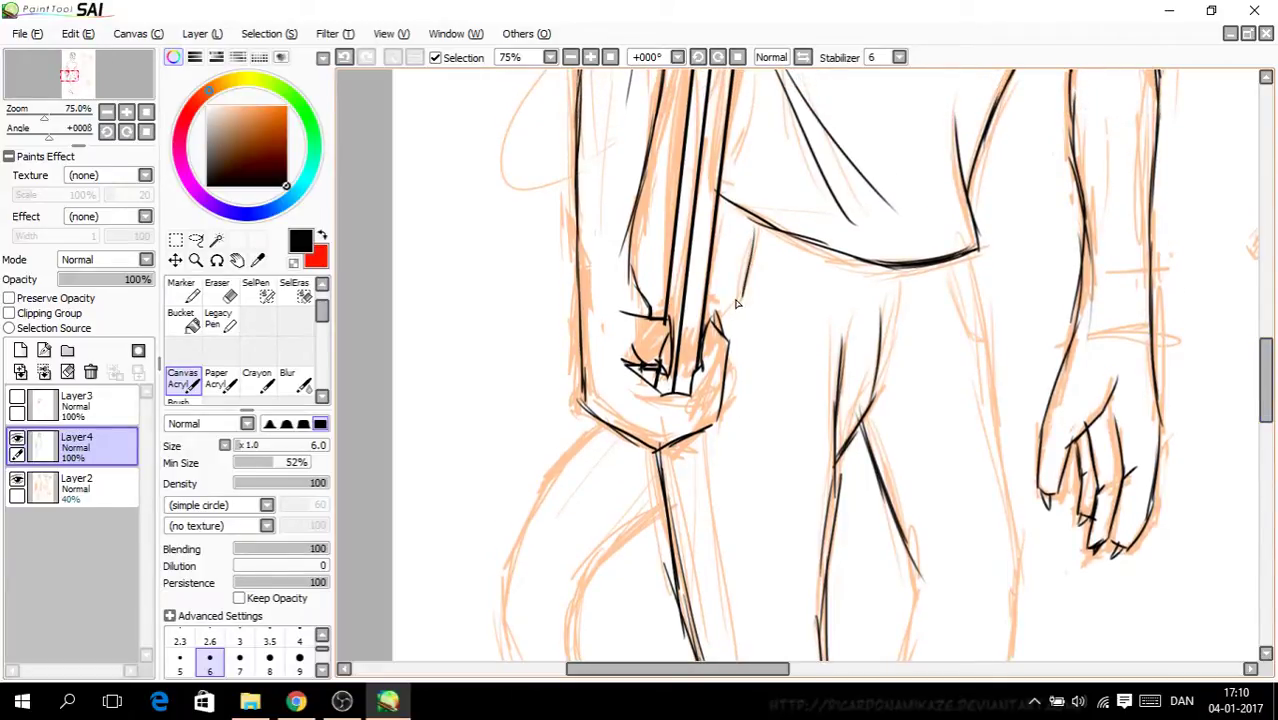
left_click_drag(944, 269, 963, 327)
left_click_drag(967, 257, 991, 415)
left_click_drag(979, 340, 999, 463)
Step: Ink the far leg's inner edge from the knee down to where it meets the front leg
left_click_drag(1264, 395, 1275, 480)
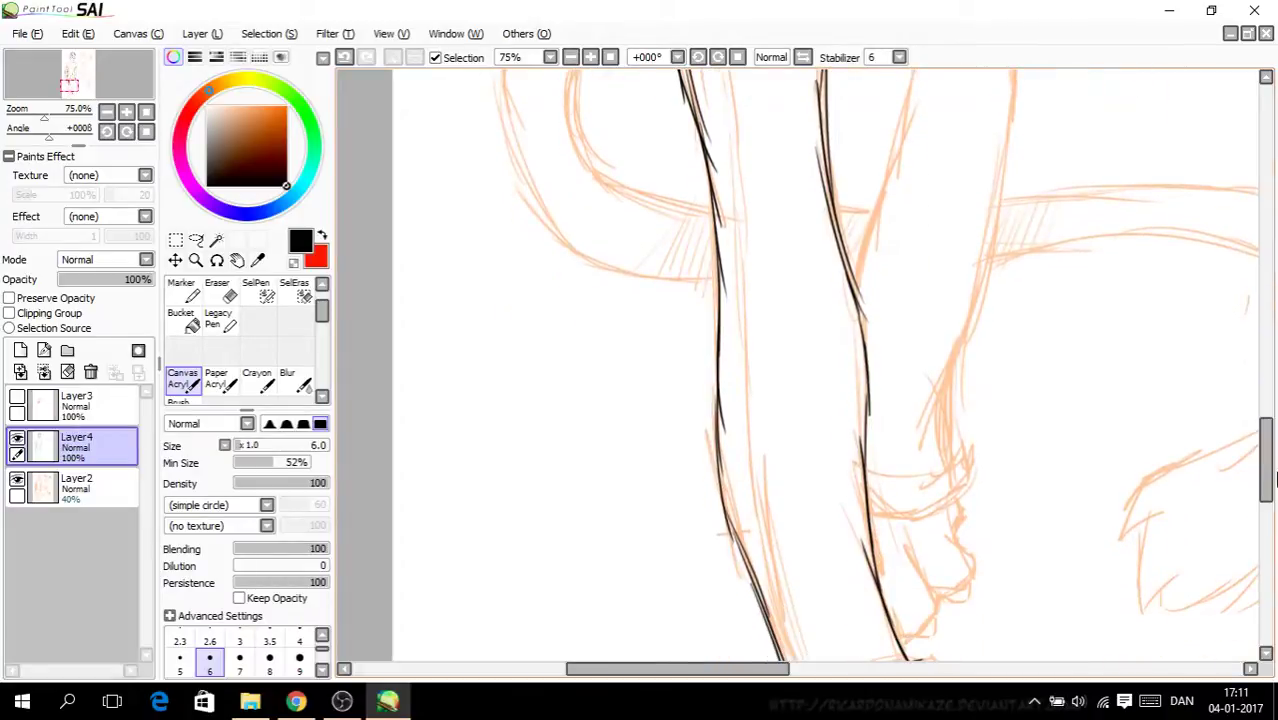
left_click_drag(855, 296, 916, 92)
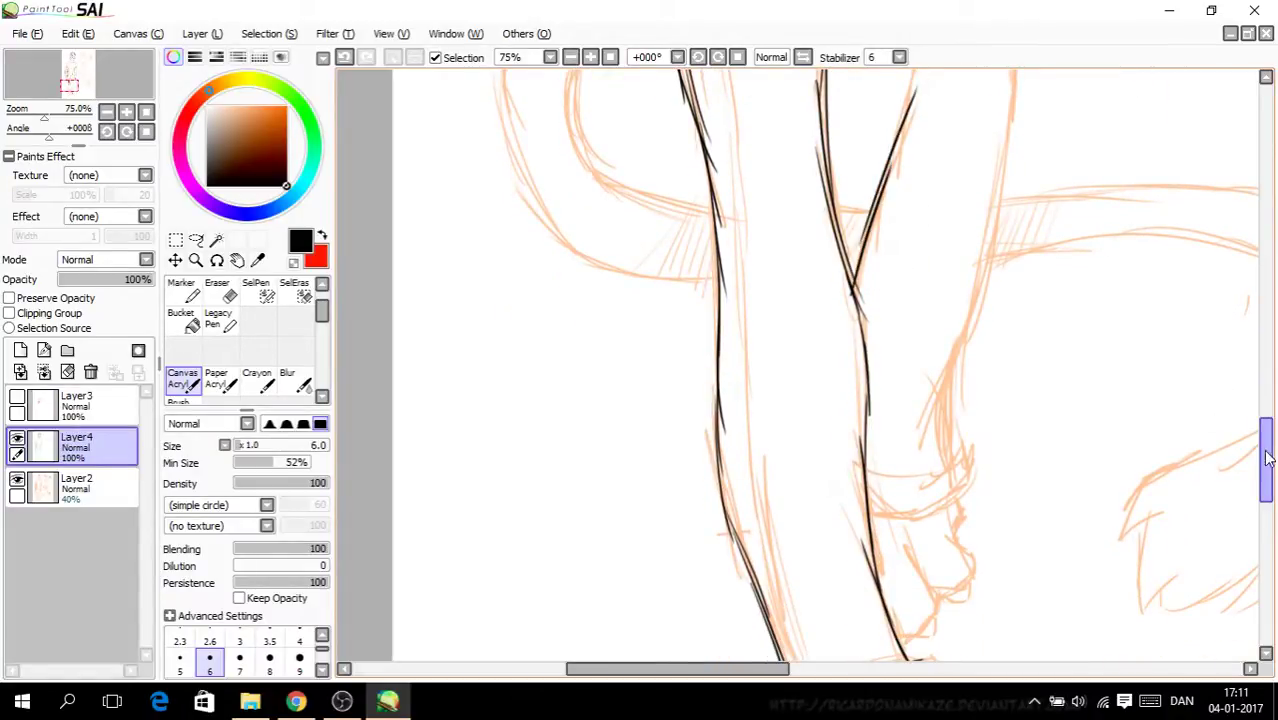
left_click_drag(1272, 462, 1270, 420)
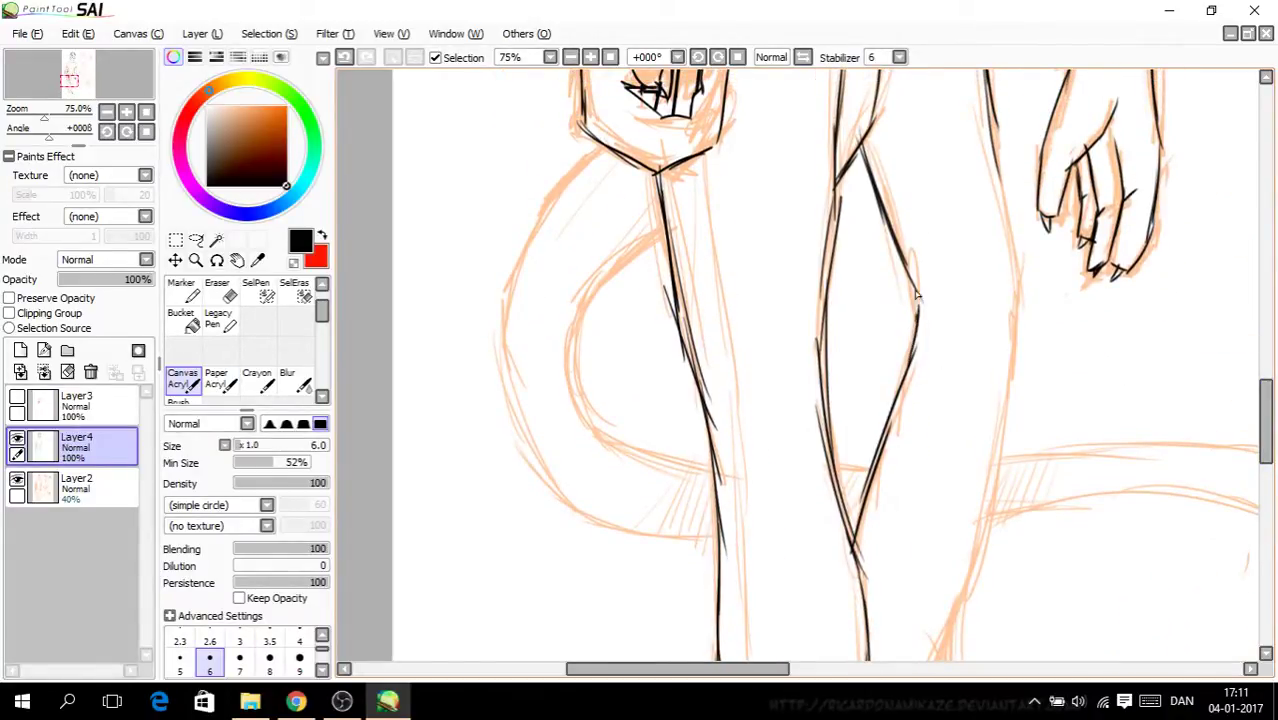
Step: Ink the far leg's outer edge past the knee and down the calf to the ankle
left_click_drag(990, 112, 1017, 290)
left_click_drag(1018, 217, 1014, 303)
left_click_drag(1265, 428, 1264, 455)
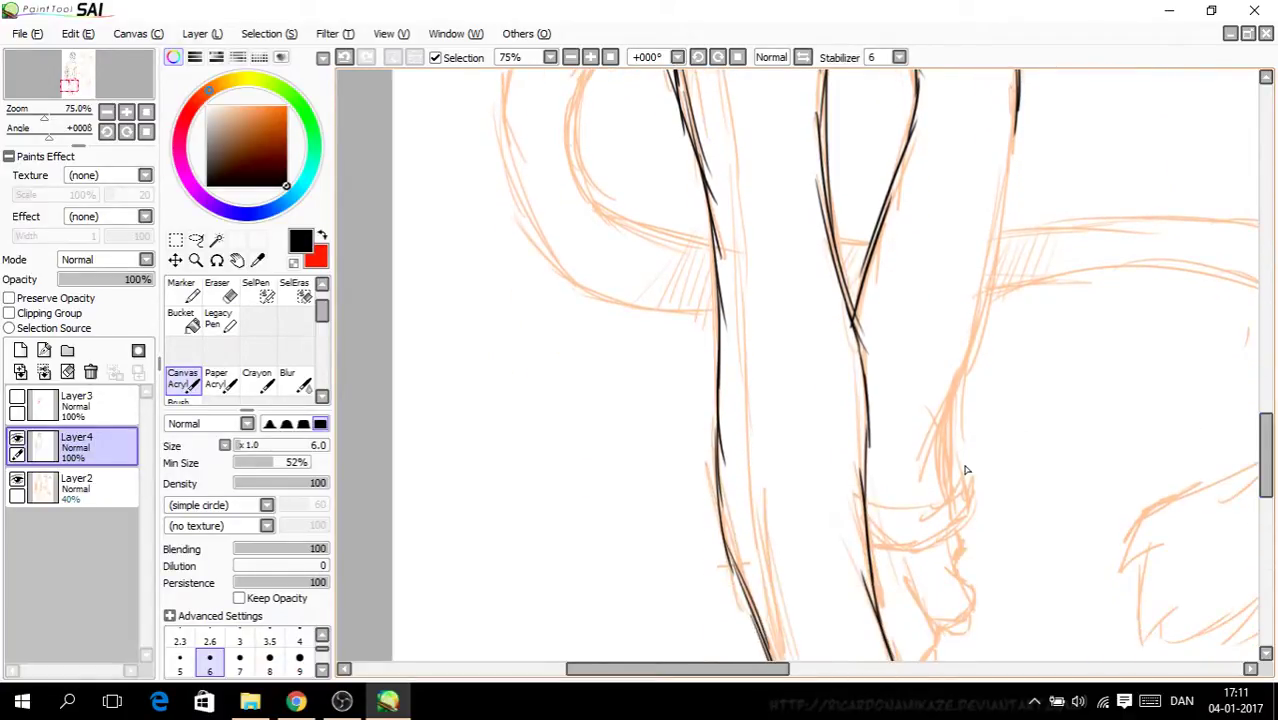
mouse_move(958, 383)
left_mouse_down()
mouse_move(926, 476)
mouse_move(985, 340)
mouse_move(1005, 122)
mouse_move(989, 253)
left_mouse_up()
left_click_drag(1266, 446, 1268, 473)
left_click_drag(941, 268, 952, 326)
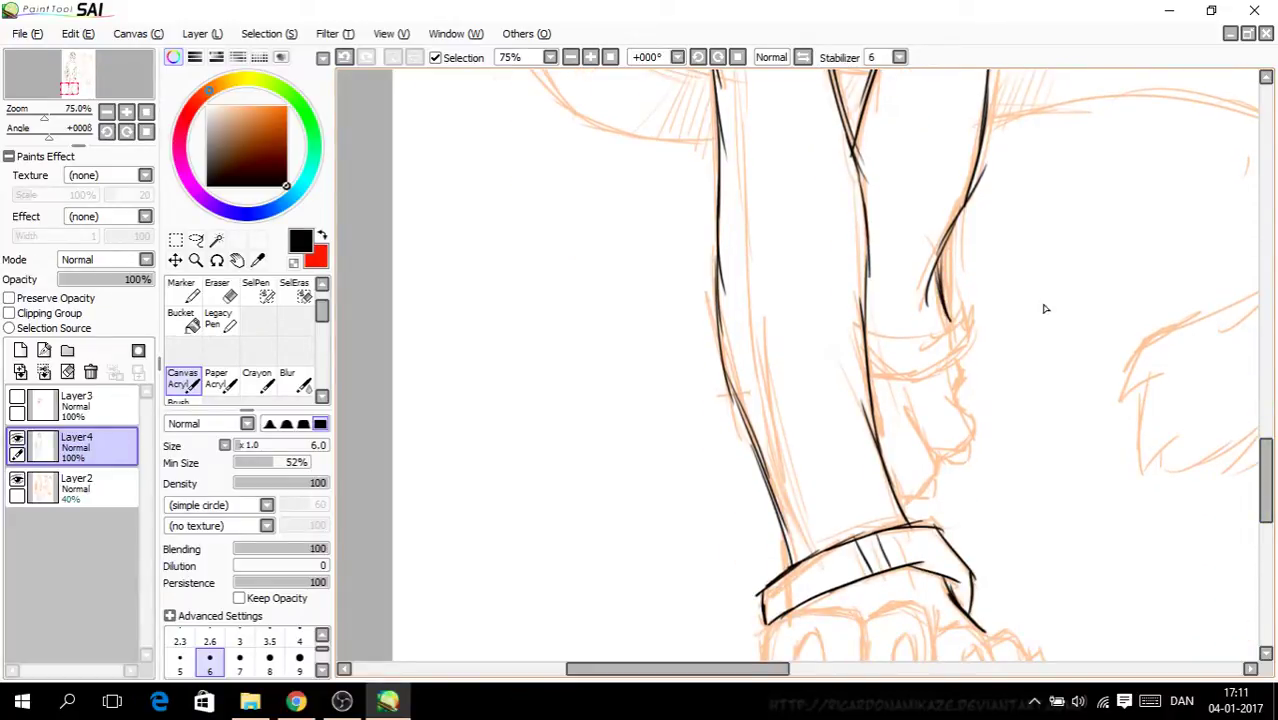
Step: Ink the rounded outline of the front foot's largest toe below the cuff
left_click_drag(1267, 485, 1268, 529)
scroll(810, 430, "up", 3)
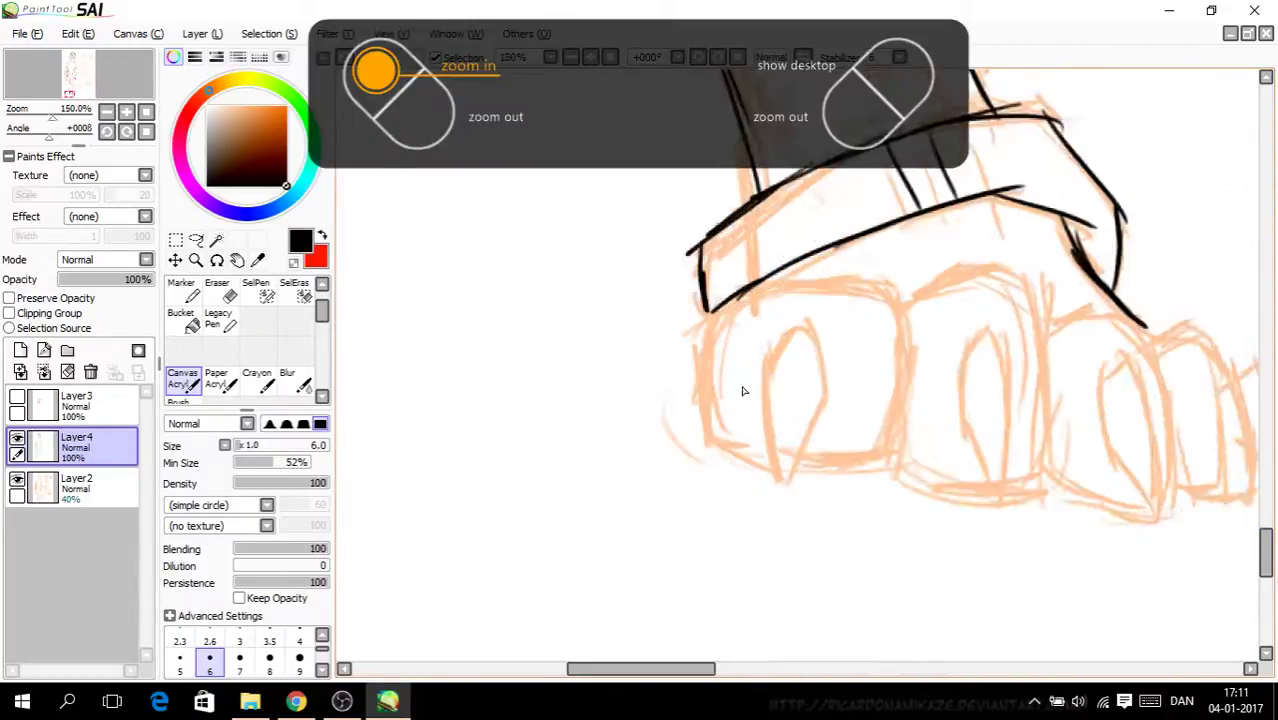
mouse_move(786, 469)
left_mouse_down()
mouse_move(694, 425)
mouse_move(695, 380)
mouse_move(740, 275)
mouse_move(800, 235)
mouse_move(785, 240)
mouse_move(931, 244)
mouse_move(942, 350)
mouse_move(940, 445)
left_mouse_up()
left_click_drag(955, 375, 930, 455)
Step: Outline the largest toe's pointed claw and fill it solid black
mouse_move(830, 475)
left_mouse_down()
mouse_move(942, 453)
mouse_move(743, 478)
mouse_move(767, 396)
mouse_move(778, 466)
mouse_move(820, 286)
left_mouse_up()
mouse_move(768, 368)
left_mouse_down()
mouse_move(805, 299)
mouse_move(841, 331)
left_mouse_up()
left_click_drag(812, 284, 842, 336)
mouse_move(822, 286)
left_mouse_down()
mouse_move(841, 412)
mouse_move(795, 504)
mouse_move(781, 364)
mouse_move(818, 302)
mouse_move(782, 385)
left_mouse_up()
mouse_move(834, 325)
left_mouse_down()
mouse_move(782, 420)
mouse_move(790, 450)
left_mouse_up()
left_click_drag(845, 360, 790, 465)
left_click_drag(844, 385, 795, 488)
left_click_drag(838, 312, 830, 365)
left_click_drag(810, 322, 792, 450)
left_click_drag(795, 378, 786, 430)
Step: Ink the second toe's outline beside the largest toe, redrawing its lower edge to join that toe
left_click_drag(630, 668, 657, 668)
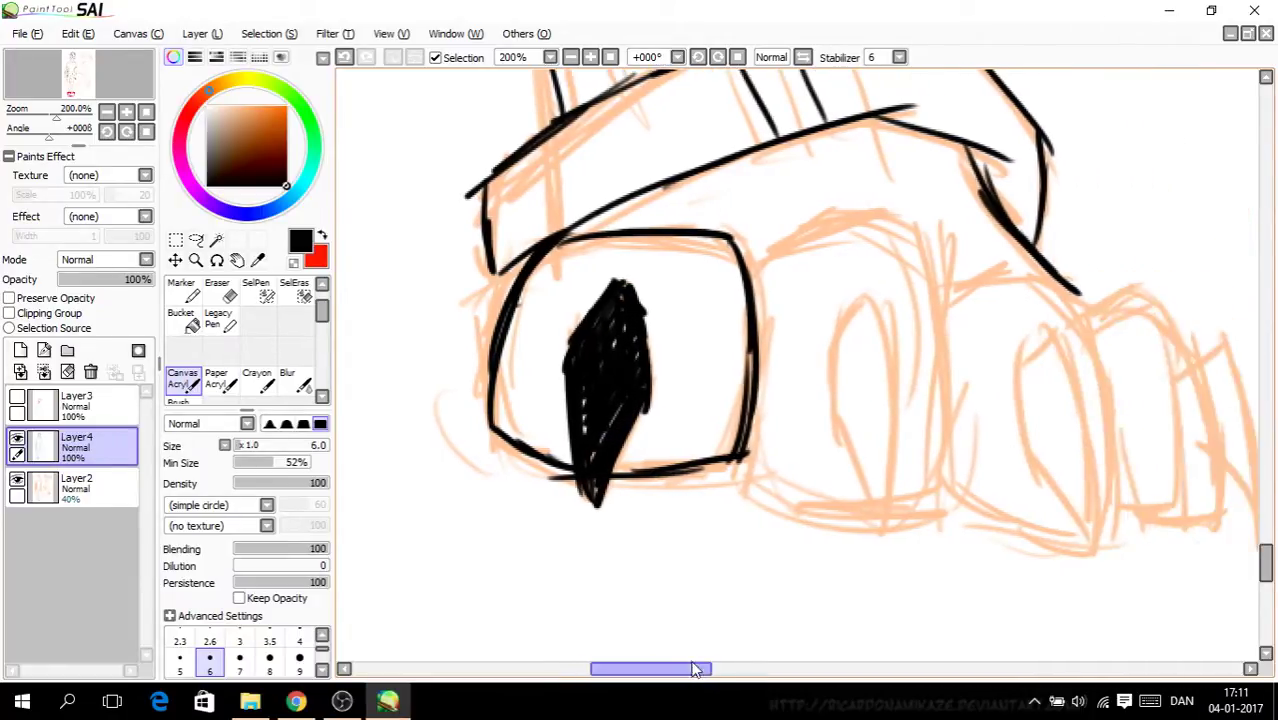
mouse_move(750, 266)
left_mouse_down()
mouse_move(905, 218)
mouse_move(925, 250)
mouse_move(908, 220)
mouse_move(955, 412)
left_mouse_up()
mouse_move(929, 323)
left_mouse_down()
mouse_move(943, 485)
mouse_move(864, 520)
mouse_move(915, 507)
mouse_move(787, 497)
left_mouse_up()
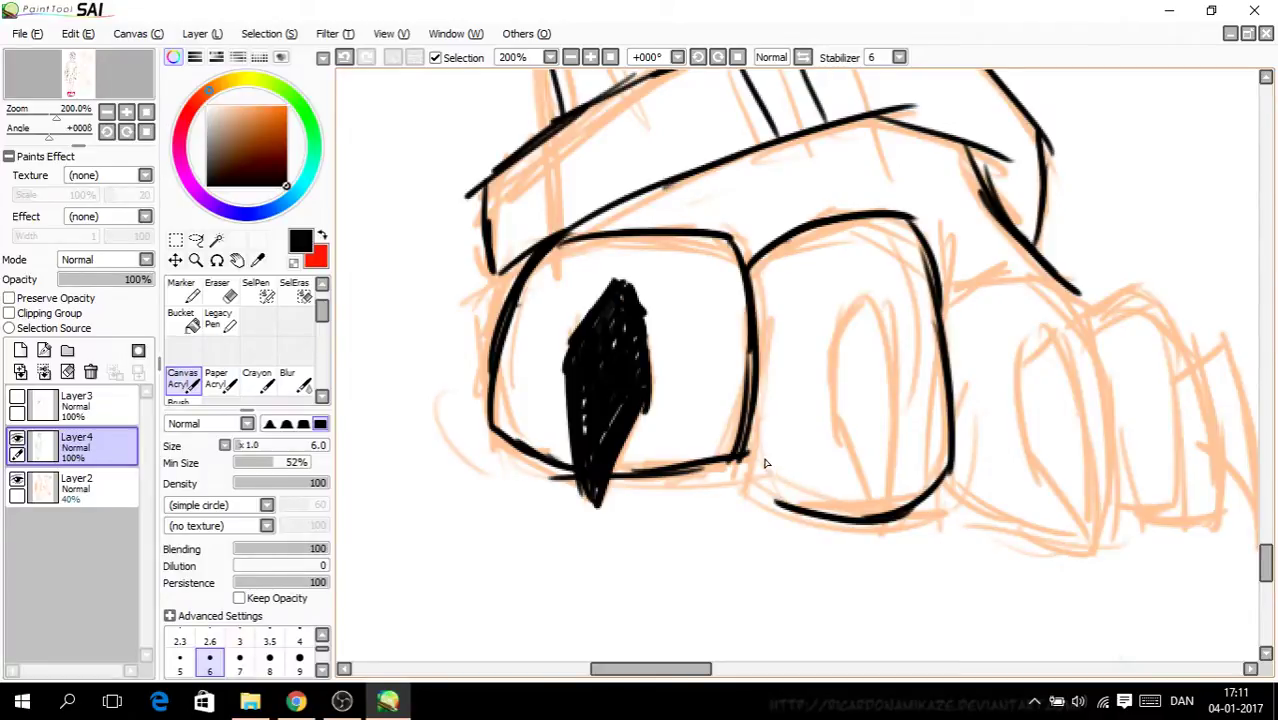
left_click(343, 57)
mouse_move(743, 460)
left_mouse_down()
mouse_move(851, 512)
mouse_move(808, 499)
mouse_move(921, 503)
mouse_move(950, 465)
left_mouse_up()
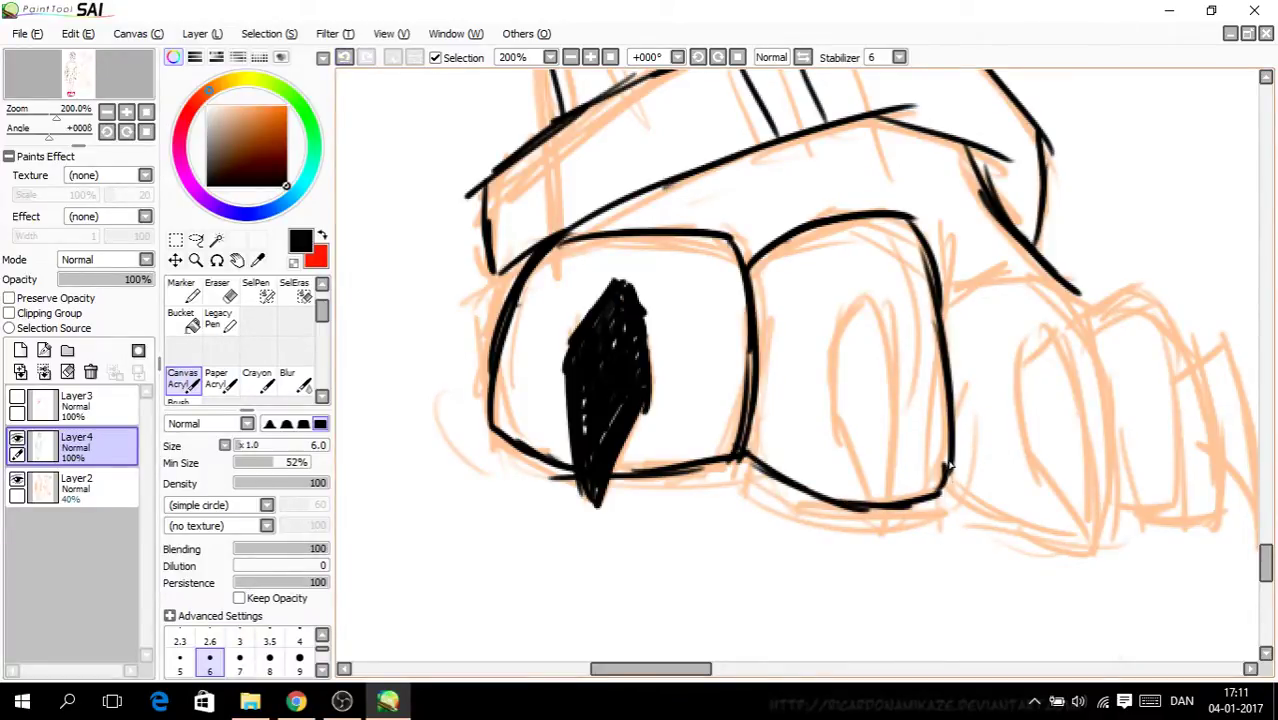
Step: Draw the second toe's pointed claw filled in black and close the white gaps in the first claw
mouse_move(845, 399)
left_mouse_down()
mouse_move(852, 315)
mouse_move(873, 309)
mouse_move(902, 395)
mouse_move(889, 405)
mouse_move(879, 539)
mouse_move(838, 383)
left_mouse_up()
left_click_drag(864, 478, 846, 436)
mouse_move(843, 383)
left_mouse_down()
mouse_move(850, 311)
mouse_move(851, 328)
mouse_move(877, 316)
mouse_move(853, 386)
mouse_move(862, 434)
mouse_move(877, 363)
mouse_move(891, 396)
mouse_move(879, 504)
mouse_move(872, 372)
mouse_move(891, 426)
mouse_move(872, 316)
left_mouse_up()
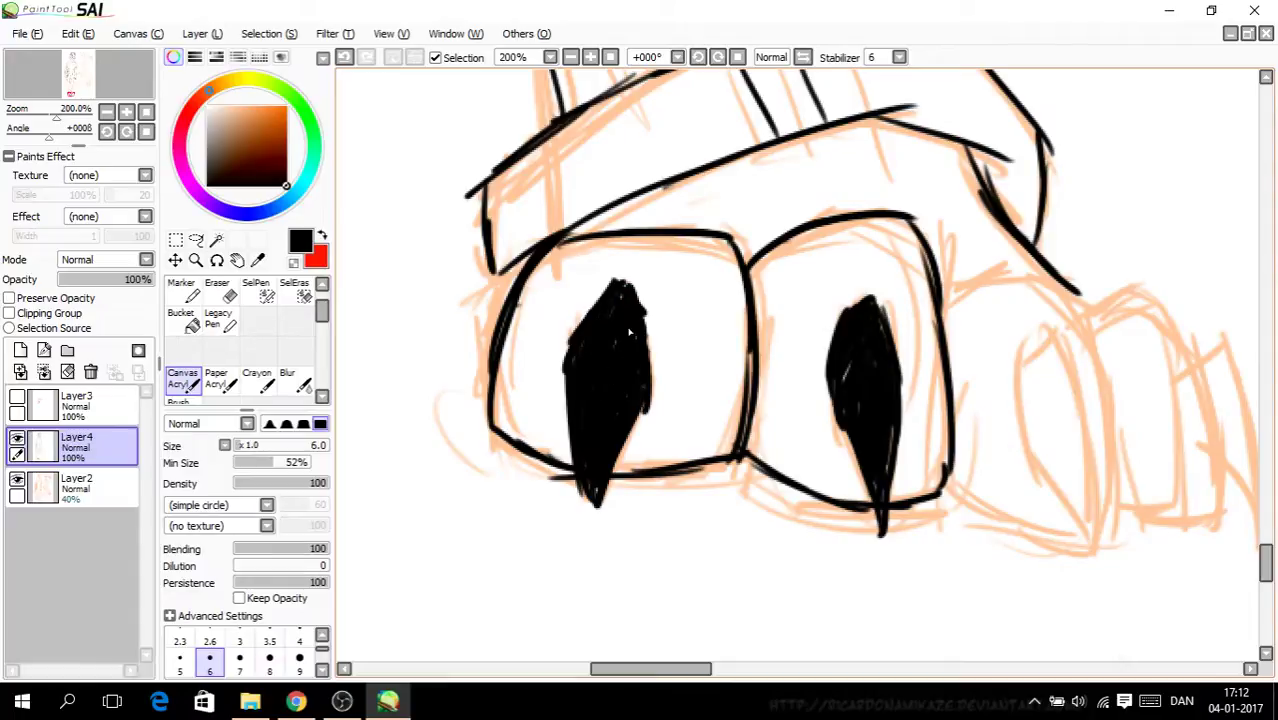
left_click_drag(891, 513, 902, 413)
Step: Ink the third toe's outline and its pointed claw filled in black
left_click_drag(673, 672, 728, 652)
mouse_move(531, 296)
left_mouse_down()
mouse_move(647, 275)
mouse_move(686, 355)
mouse_move(676, 343)
mouse_move(696, 426)
mouse_move(687, 390)
mouse_move(694, 509)
mouse_move(692, 475)
mouse_move(676, 540)
left_mouse_up()
mouse_move(532, 484)
left_mouse_down()
mouse_move(628, 523)
mouse_move(690, 522)
left_mouse_up()
mouse_move(609, 430)
left_mouse_down()
mouse_move(602, 368)
mouse_move(638, 338)
mouse_move(662, 388)
mouse_move(641, 345)
mouse_move(686, 497)
mouse_move(675, 447)
mouse_move(683, 540)
mouse_move(644, 475)
mouse_move(658, 490)
mouse_move(615, 460)
mouse_move(607, 417)
mouse_move(610, 440)
mouse_move(635, 333)
mouse_move(652, 453)
mouse_move(663, 465)
mouse_move(667, 447)
mouse_move(663, 480)
mouse_move(683, 528)
mouse_move(664, 483)
mouse_move(614, 443)
mouse_move(675, 494)
left_mouse_up()
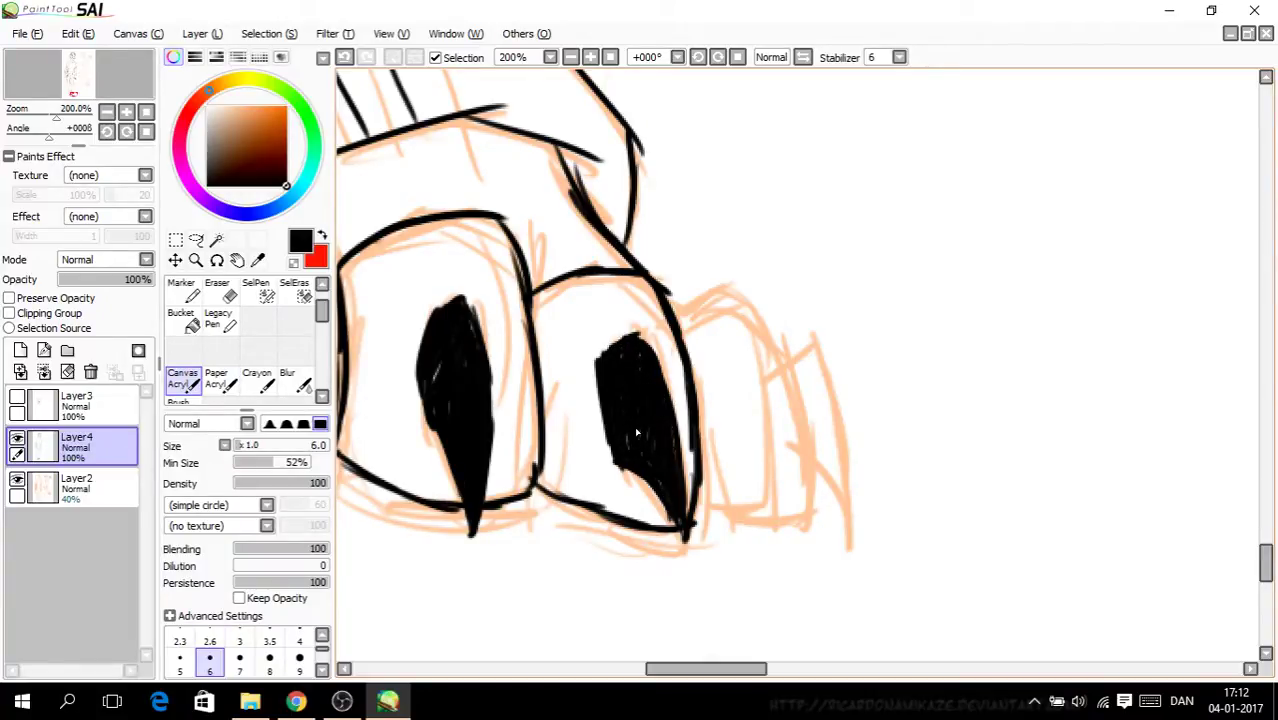
Step: Ink the smallest toe's outline and the black claw projecting from its outer side
mouse_move(680, 323)
left_mouse_down()
mouse_move(712, 298)
mouse_move(738, 300)
mouse_move(789, 374)
mouse_move(809, 514)
left_mouse_up()
left_click_drag(690, 507, 812, 521)
left_click_drag(730, 680, 744, 675)
mouse_move(688, 371)
left_mouse_down()
mouse_move(718, 346)
mouse_move(750, 505)
mouse_move(706, 458)
left_mouse_up()
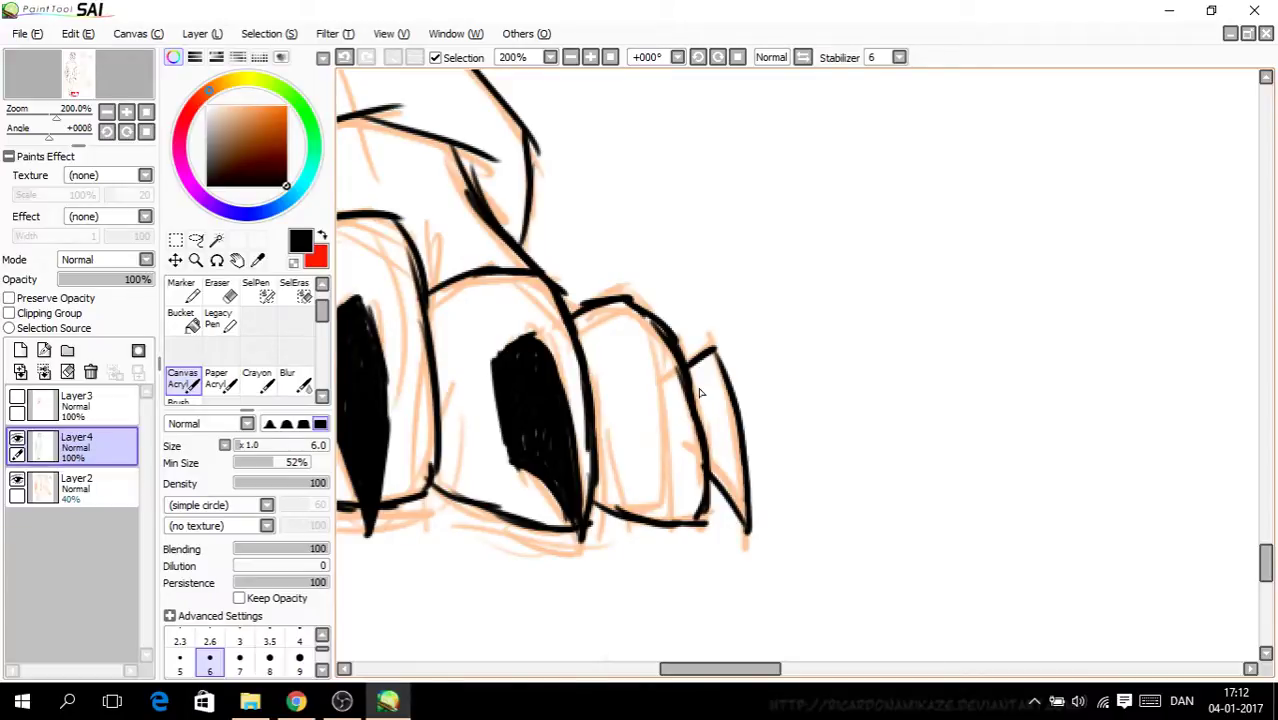
mouse_move(701, 376)
left_mouse_down()
mouse_move(722, 384)
mouse_move(713, 465)
mouse_move(722, 475)
mouse_move(733, 427)
mouse_move(743, 525)
left_mouse_up()
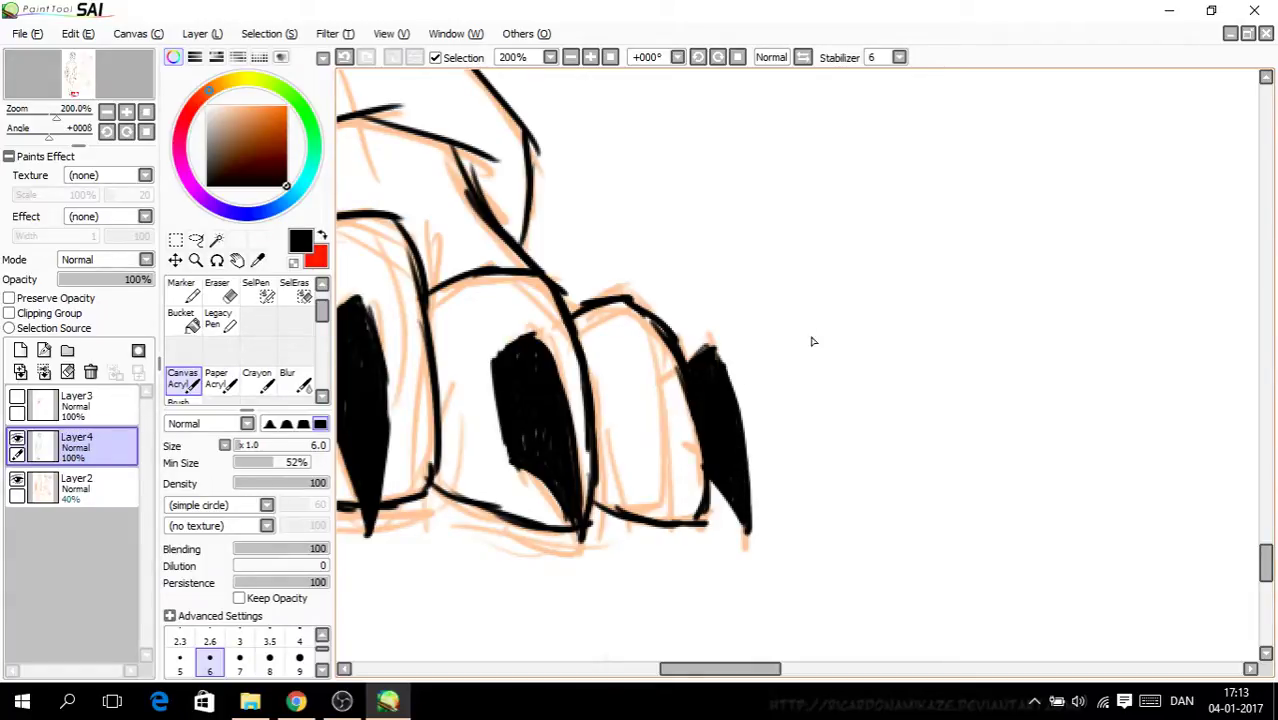
Step: Examine the front foot's inked toes and claws up close and together with the cuff
key("Page_Down")
key("Page_Down")
key("Page_Up")
key("Page_Up")
key("Page_Up")
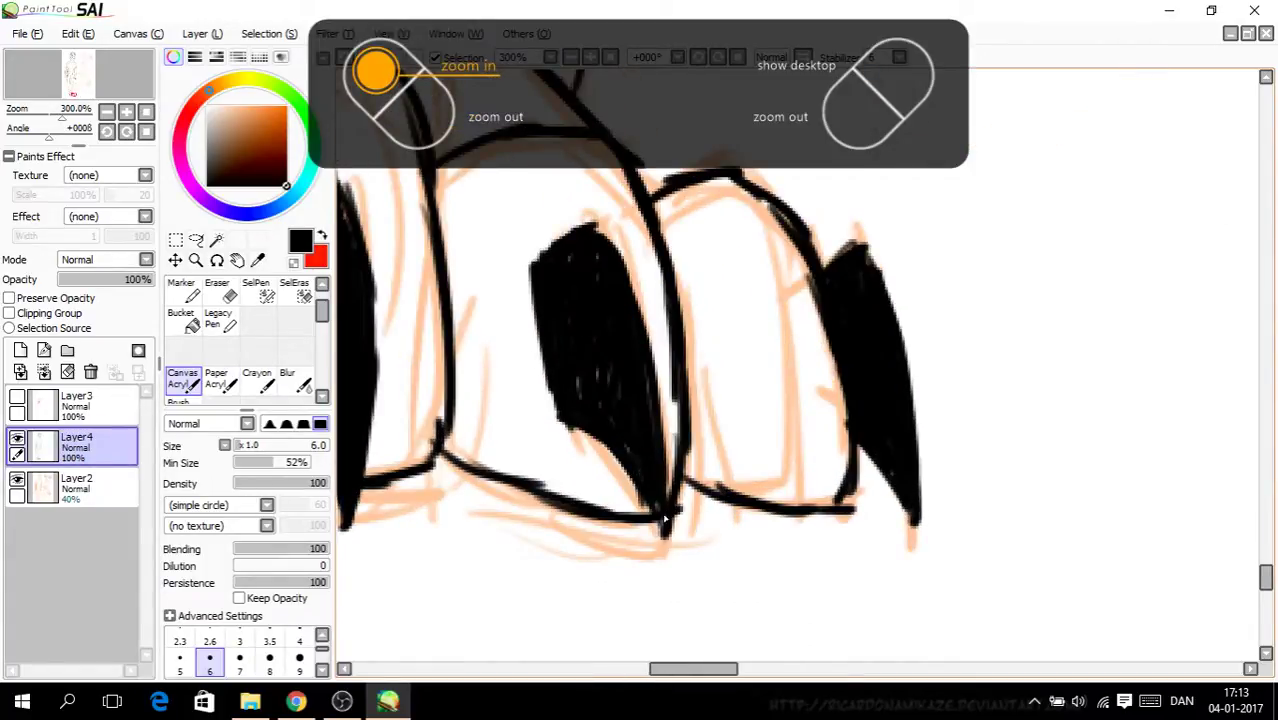
scroll(669, 496, "down", 3)
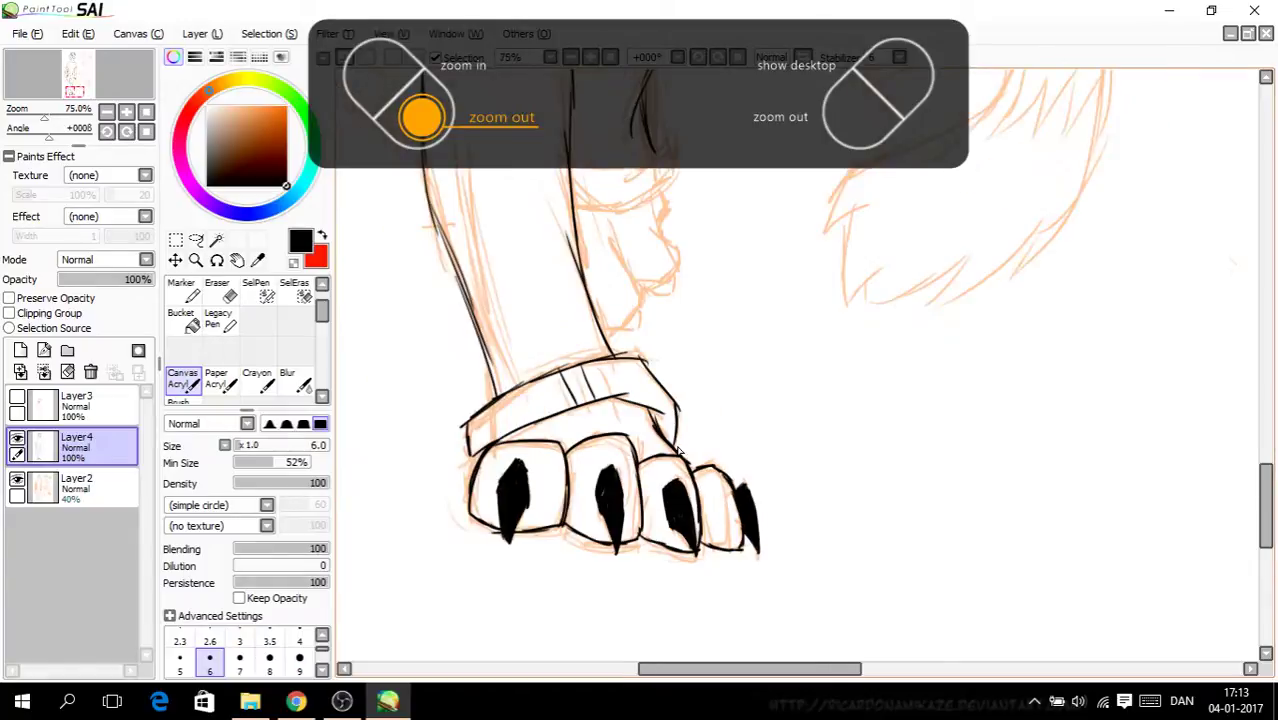
scroll(708, 451, "up", 1)
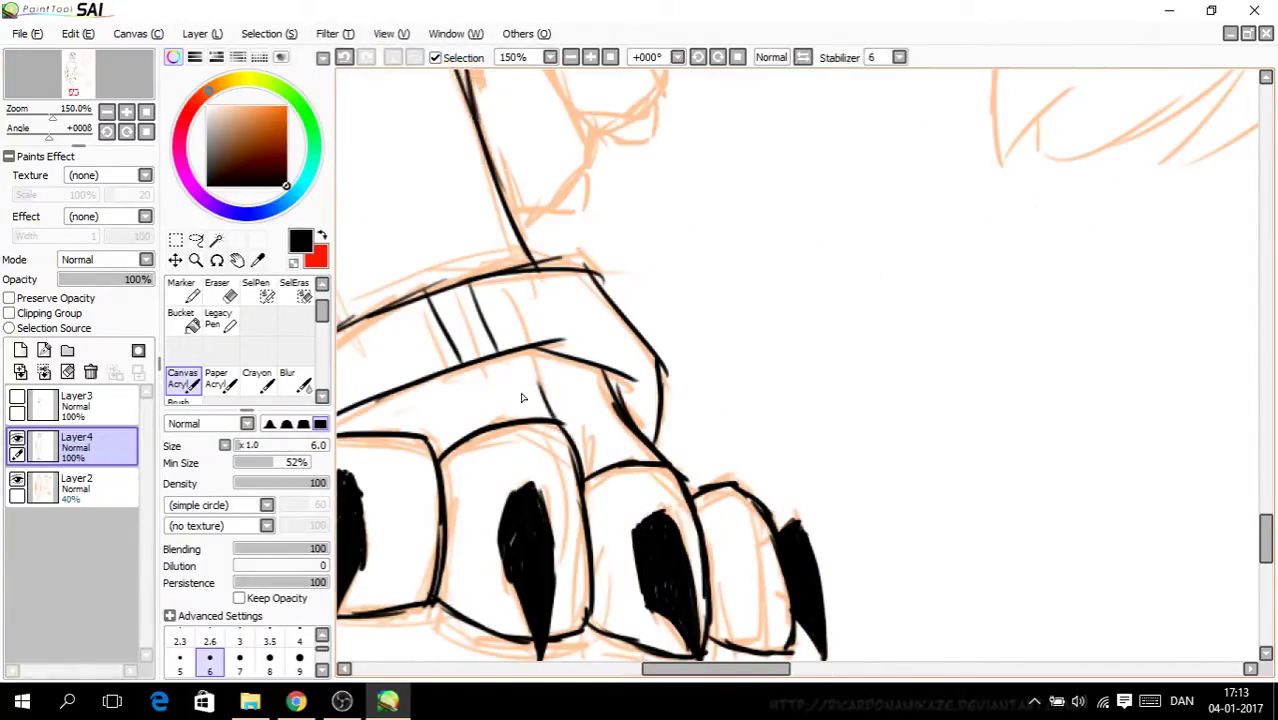
scroll(441, 449, "down", 2)
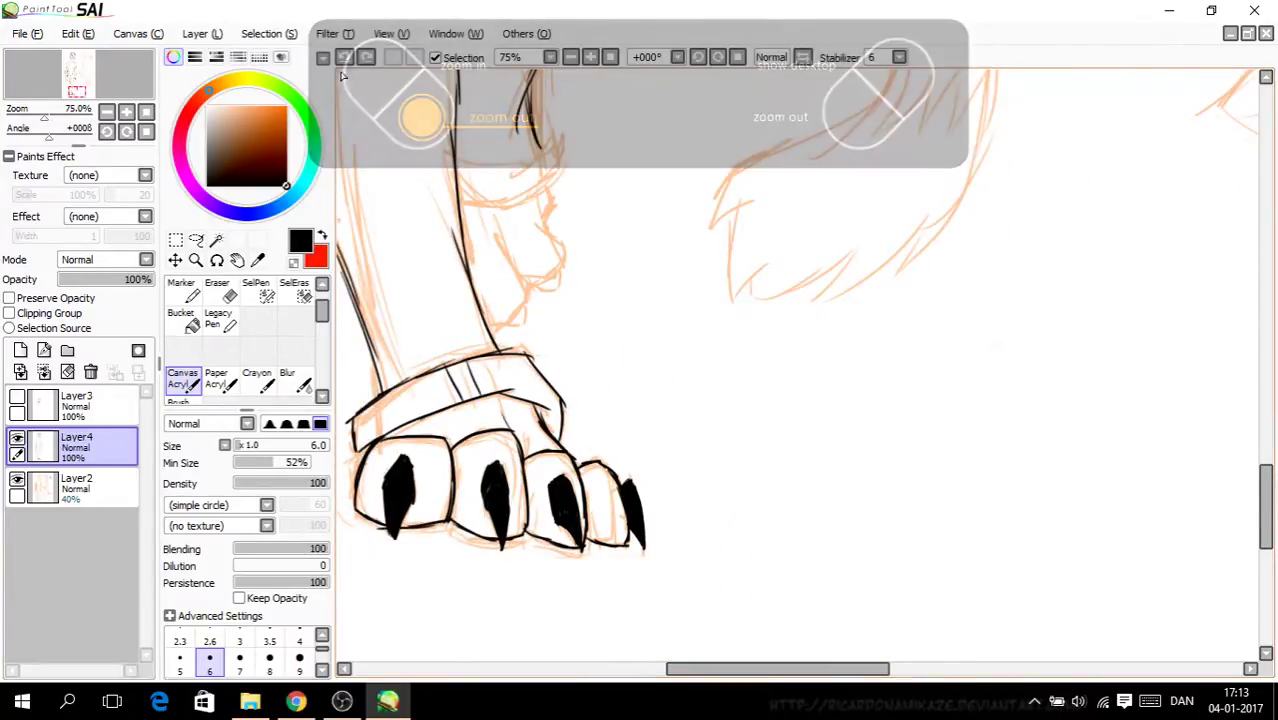
Step: Ink a long seam line inside the front lower leg, running down to the cuff
left_click_drag(763, 669, 733, 672)
scroll(736, 564, "down", 1)
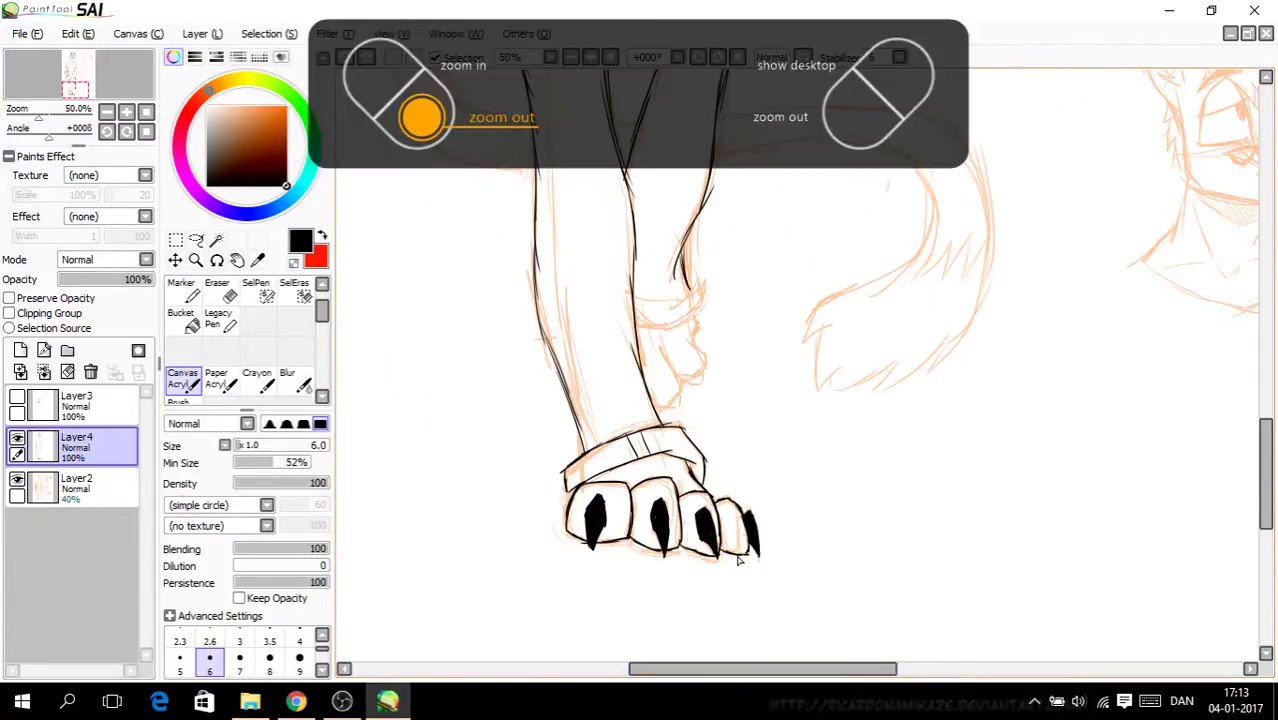
scroll(690, 490, "up", 1)
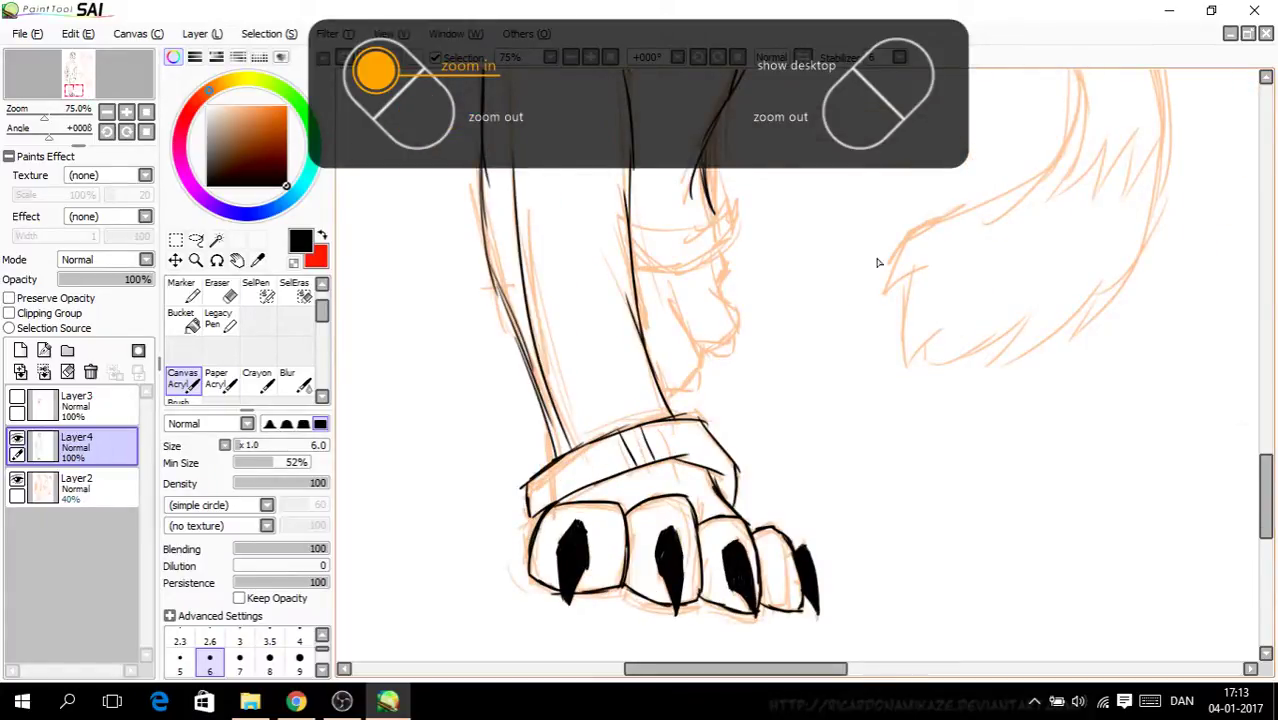
left_click_drag(1265, 470, 1265, 450)
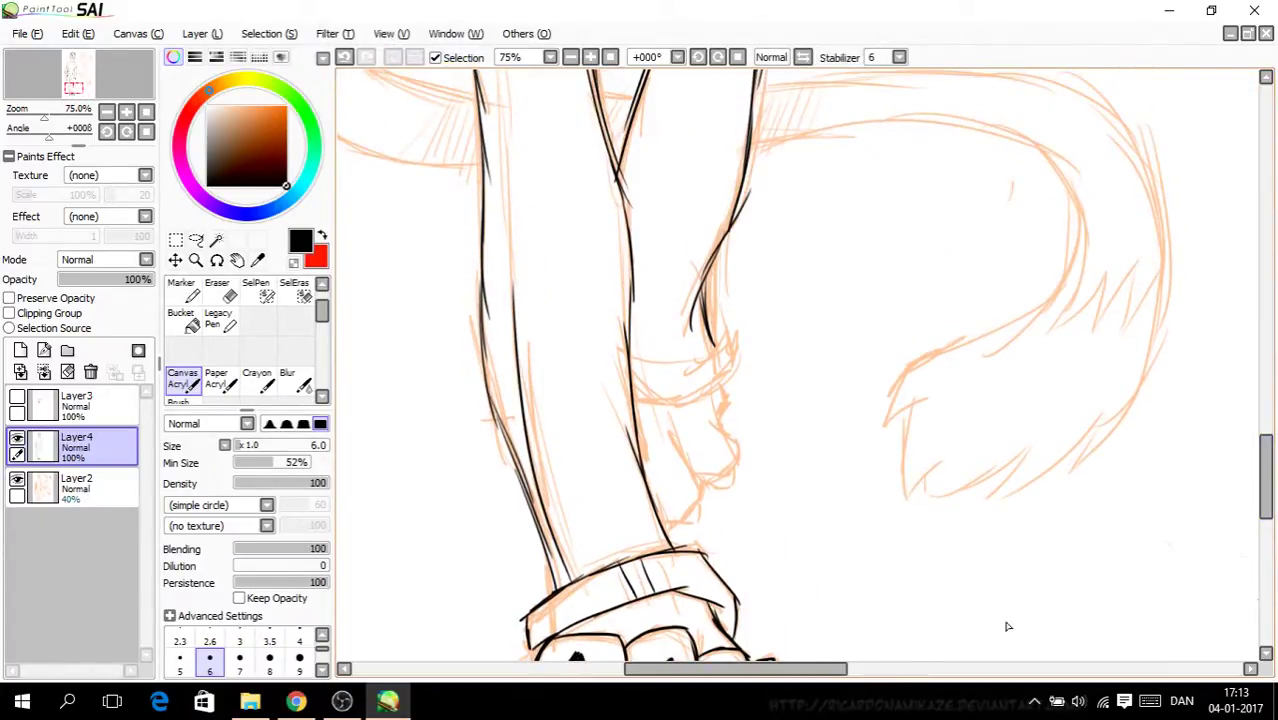
left_click_drag(843, 670, 862, 670)
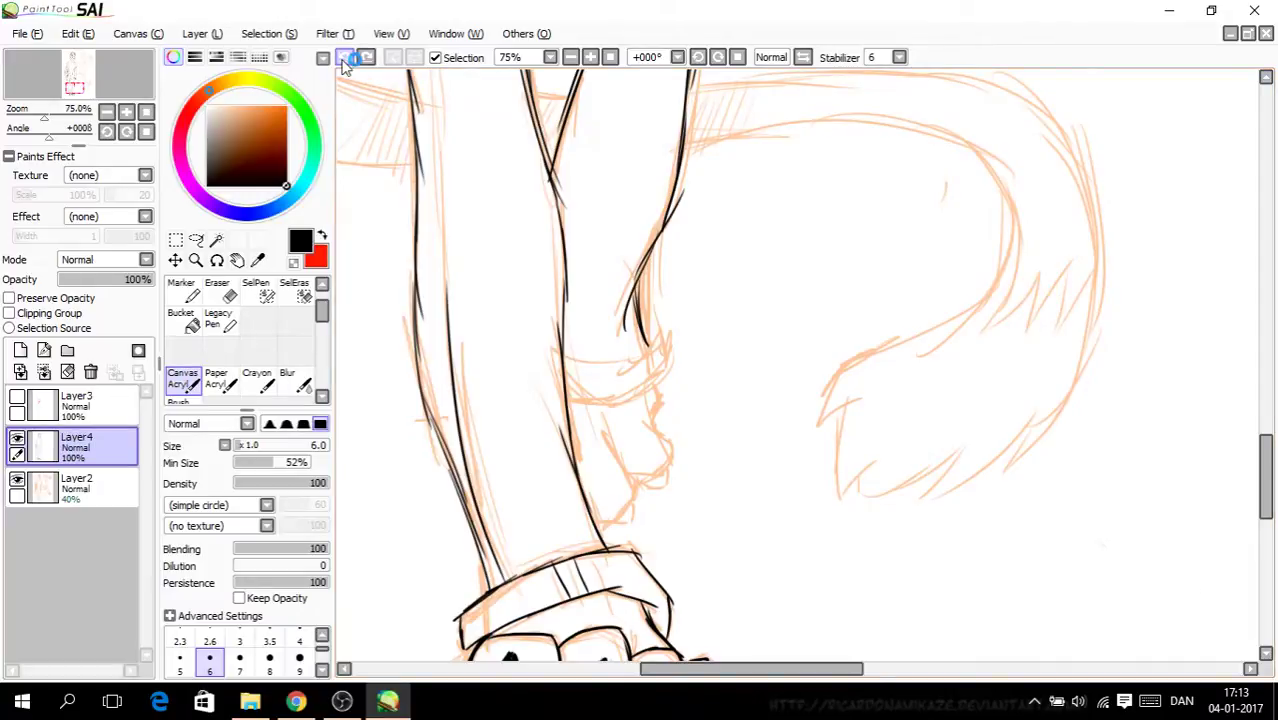
Step: Extend the front leg's seam line upward toward the outer edge, redrawing the stroke
left_click_drag(1266, 468, 1266, 432)
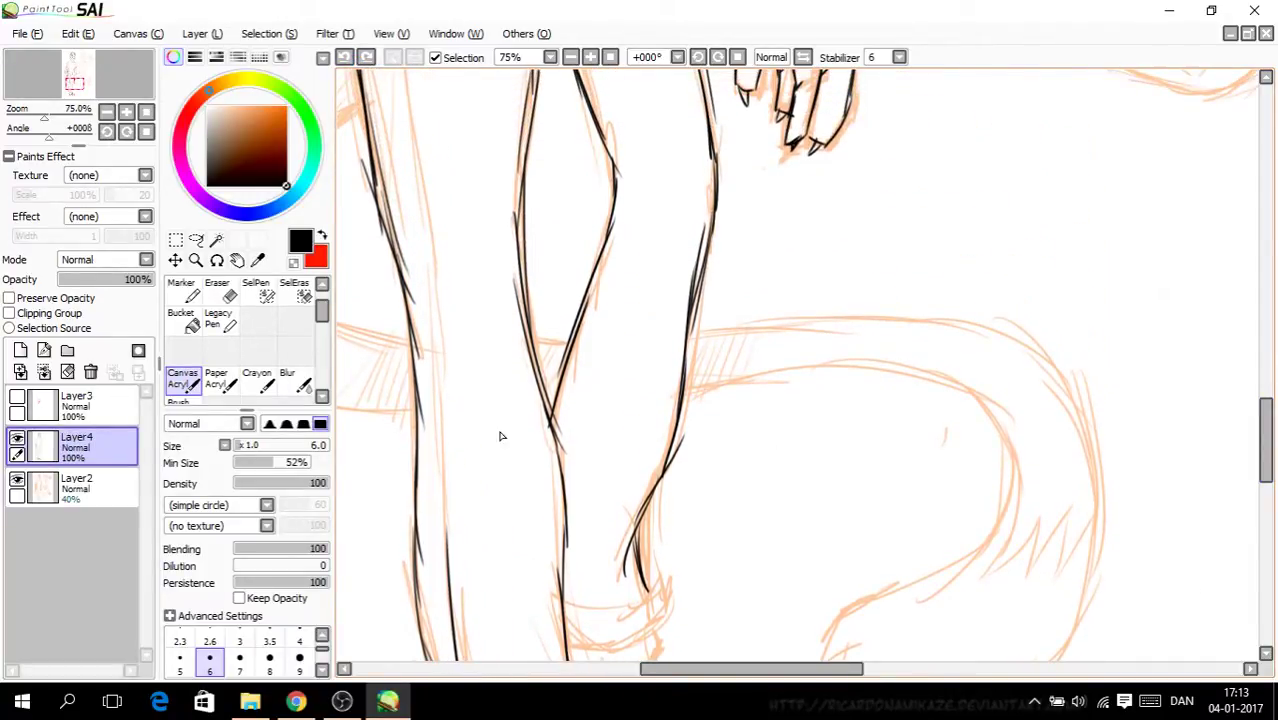
left_click_drag(447, 550, 419, 308)
key("ctrl+z")
left_click_drag(445, 549, 433, 313)
left_click(344, 57)
mouse_move(450, 565)
left_mouse_down()
mouse_move(429, 268)
mouse_move(412, 348)
mouse_move(436, 514)
left_mouse_up()
Step: Examine the inked legs against the whole sketched figure
scroll(463, 375, "up", 3)
key("ctrl+minus")
key("ctrl+minus")
key("ctrl+minus")
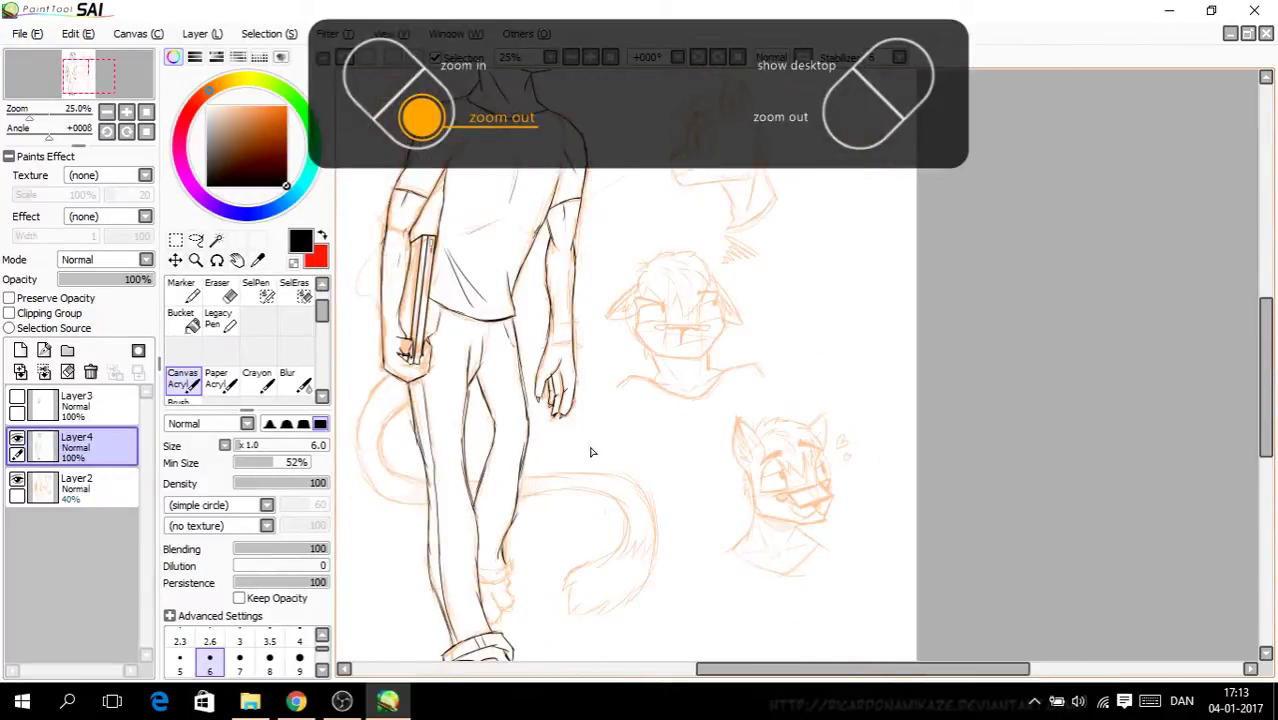
left_click_drag(775, 668, 725, 668)
left_click_drag(1267, 372, 1265, 396)
Step: Ink the far ankle's cuff with curved upper and lower edges, a rounded outer end and a short vertical crease above
key("ctrl+plus")
key("ctrl+plus")
key("ctrl+plus")
key("ctrl+plus")
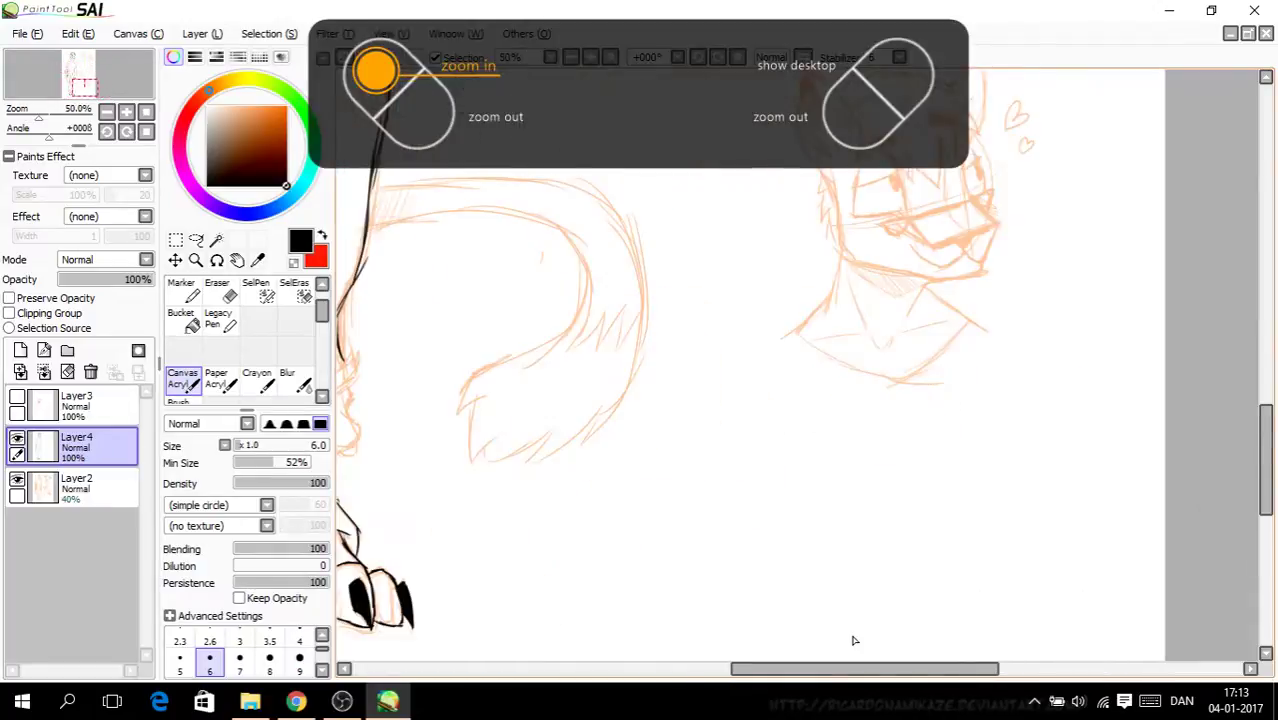
left_click_drag(857, 672, 669, 672)
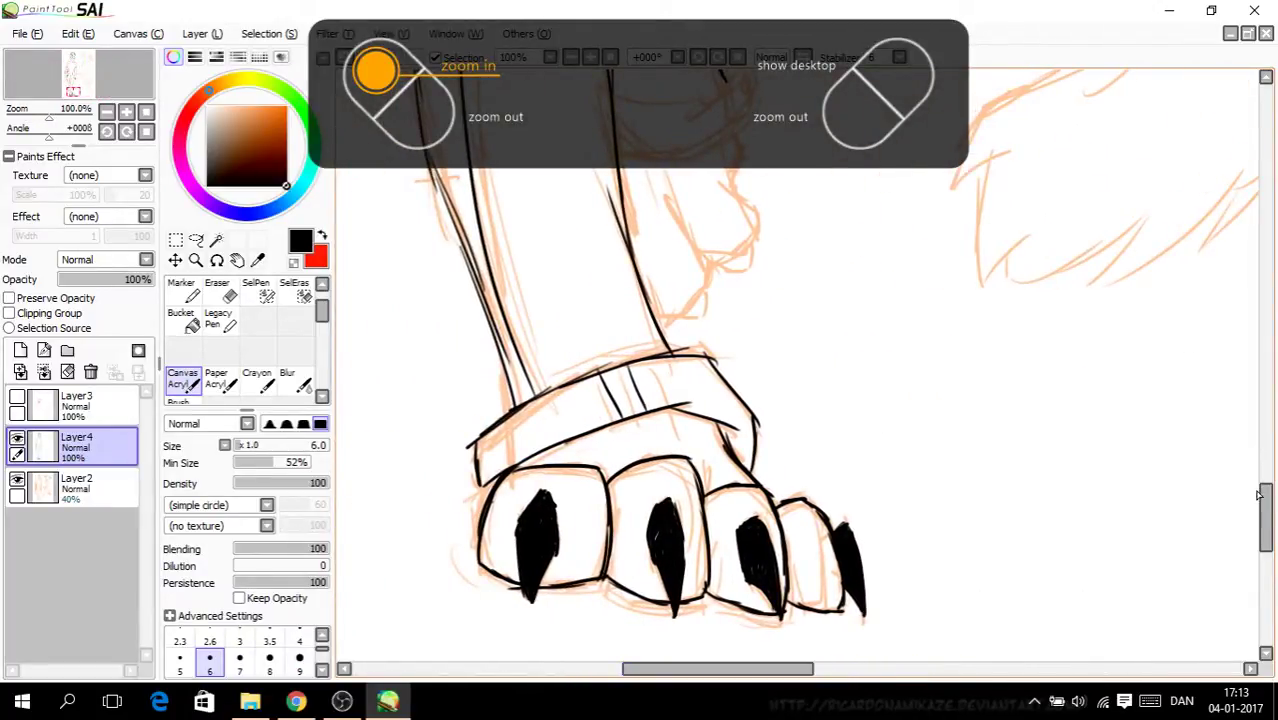
key("ctrl+plus")
mouse_move(593, 413)
left_mouse_down()
mouse_move(707, 414)
mouse_move(776, 362)
mouse_move(772, 306)
mouse_move(673, 351)
mouse_move(604, 338)
mouse_move(661, 270)
left_mouse_up()
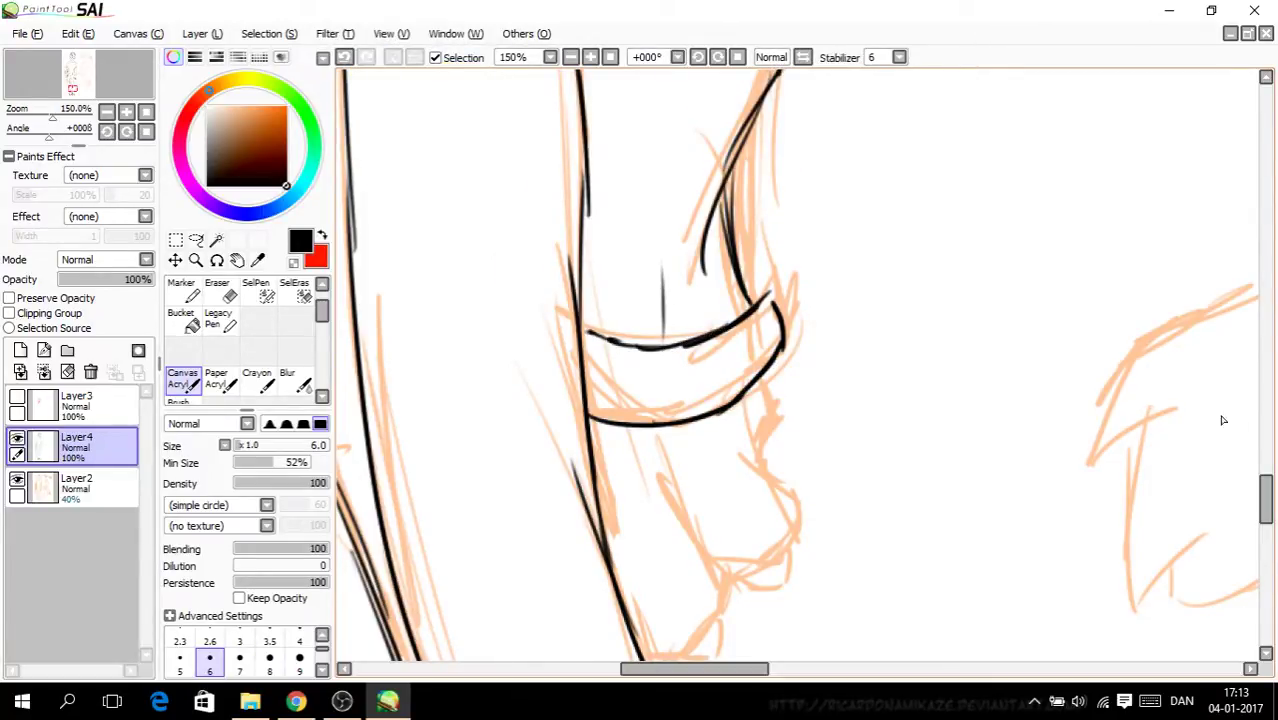
left_click_drag(1266, 497, 1266, 507)
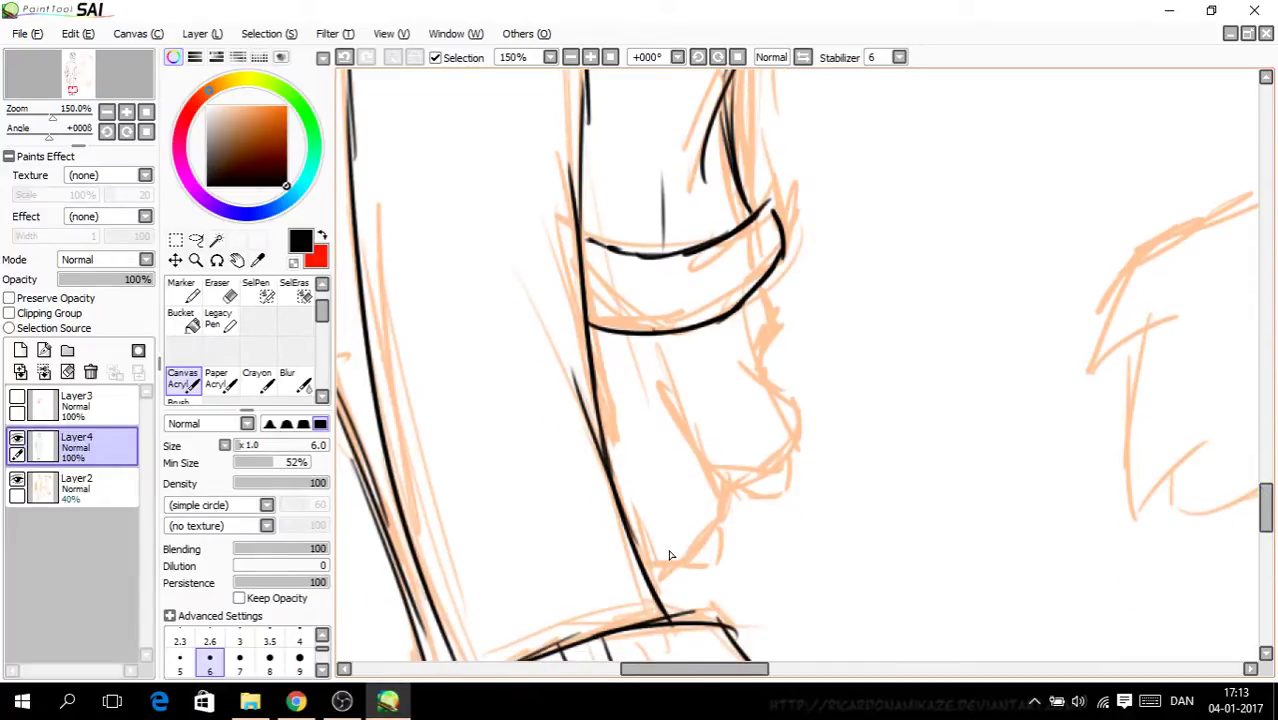
Step: Ink the far foot's toe outlines below the ankle cuff and fill the two claws solid black
mouse_move(643, 568)
left_mouse_down()
mouse_move(688, 553)
mouse_move(724, 506)
mouse_move(660, 387)
left_mouse_up()
mouse_move(722, 488)
left_mouse_down()
mouse_move(790, 448)
mouse_move(800, 408)
mouse_move(731, 357)
mouse_move(776, 326)
mouse_move(764, 288)
left_mouse_up()
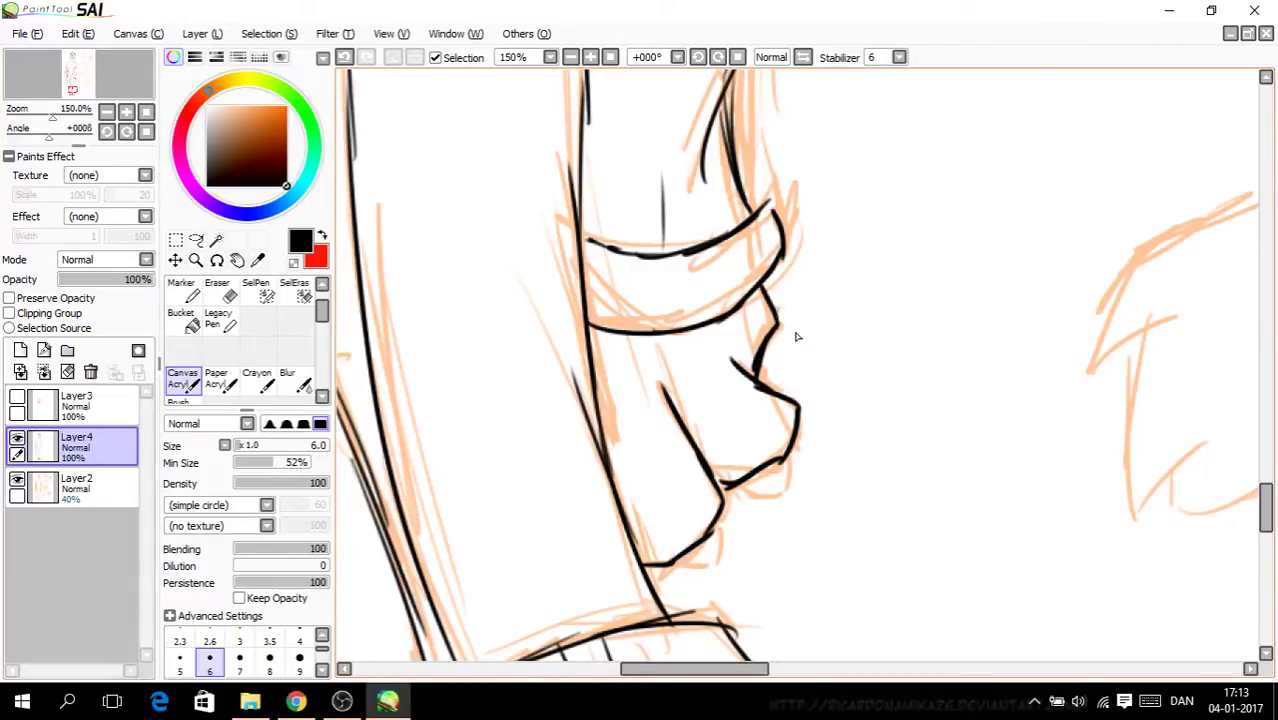
key("ctrl+plus")
key("ctrl+plus")
mouse_move(636, 590)
left_mouse_down()
mouse_move(700, 604)
mouse_move(720, 590)
mouse_move(714, 525)
left_mouse_up()
mouse_move(768, 450)
left_mouse_down()
mouse_move(826, 462)
mouse_move(860, 388)
left_mouse_up()
mouse_move(850, 400)
left_mouse_down()
mouse_move(782, 446)
mouse_move(845, 422)
mouse_move(828, 462)
left_mouse_up()
mouse_move(692, 562)
left_mouse_down()
mouse_move(705, 545)
mouse_move(680, 595)
mouse_move(700, 608)
mouse_move(712, 565)
left_mouse_up()
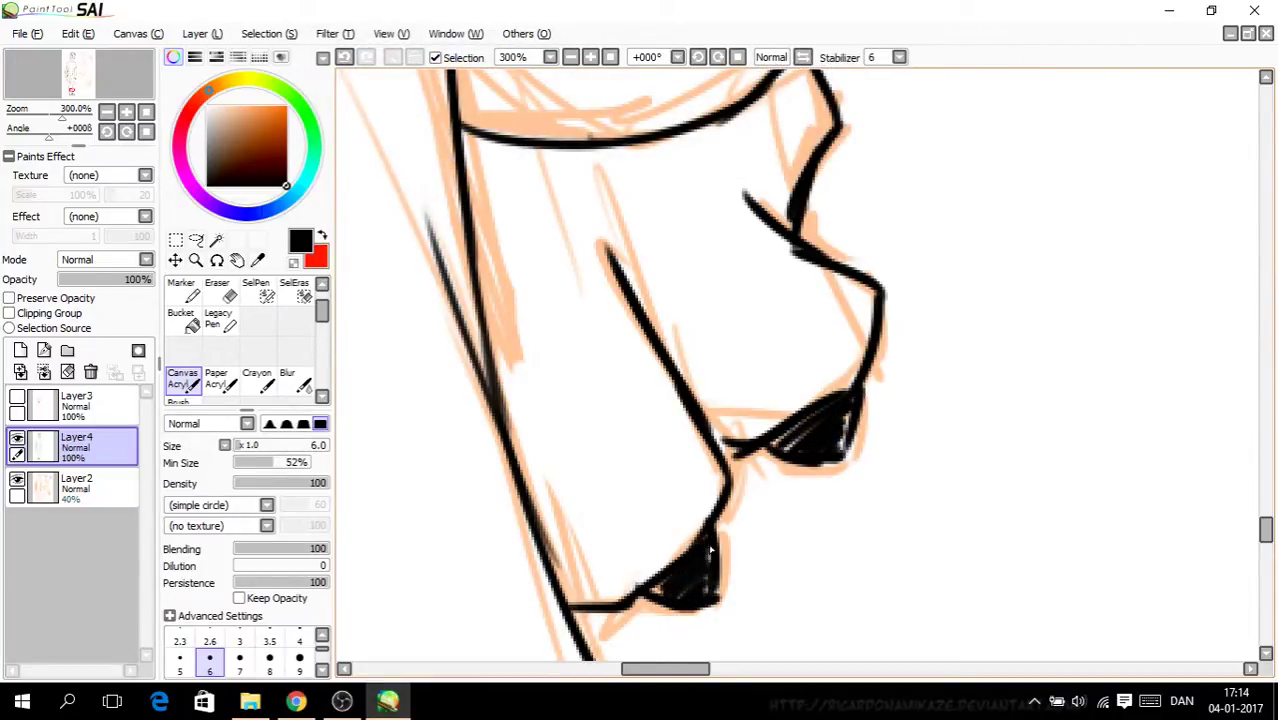
left_click_drag(845, 458, 845, 446)
left_click_drag(750, 448, 712, 441)
Step: Fill the claws solid black on the hand gripping the long flat object
scroll(1016, 427, "down", 6)
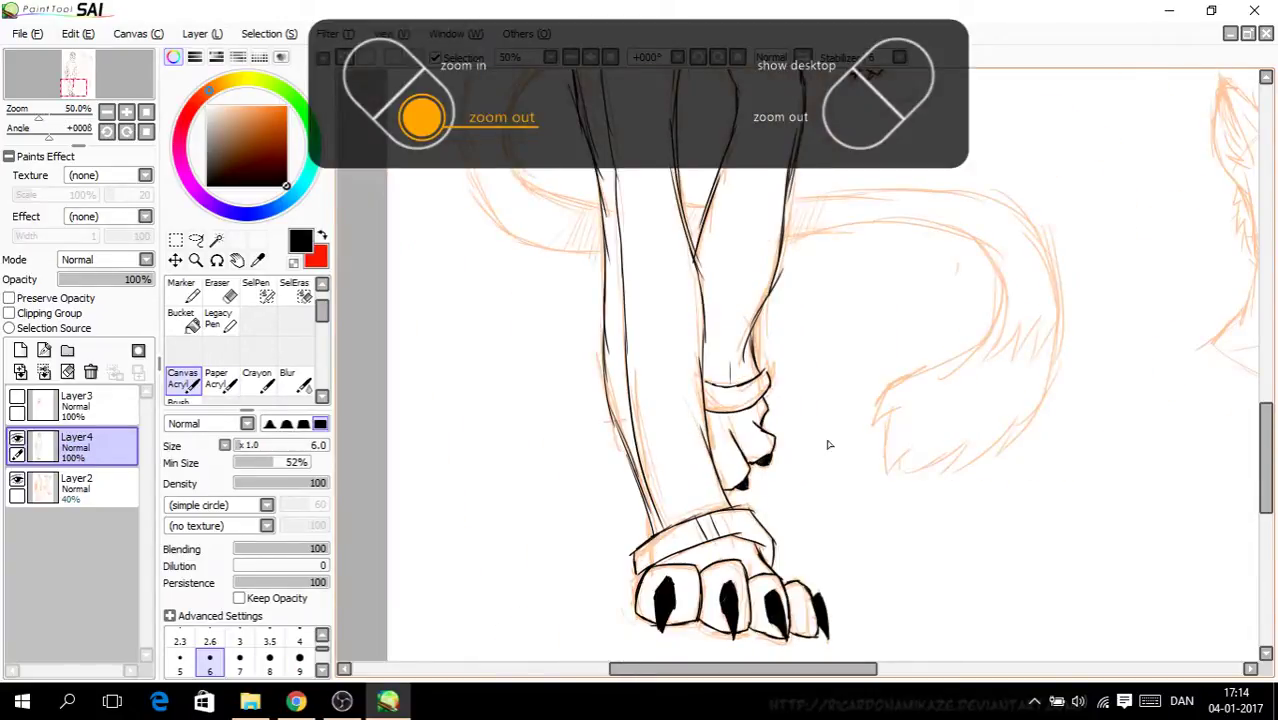
left_click_drag(1265, 467, 1263, 390)
key("Page_Down")
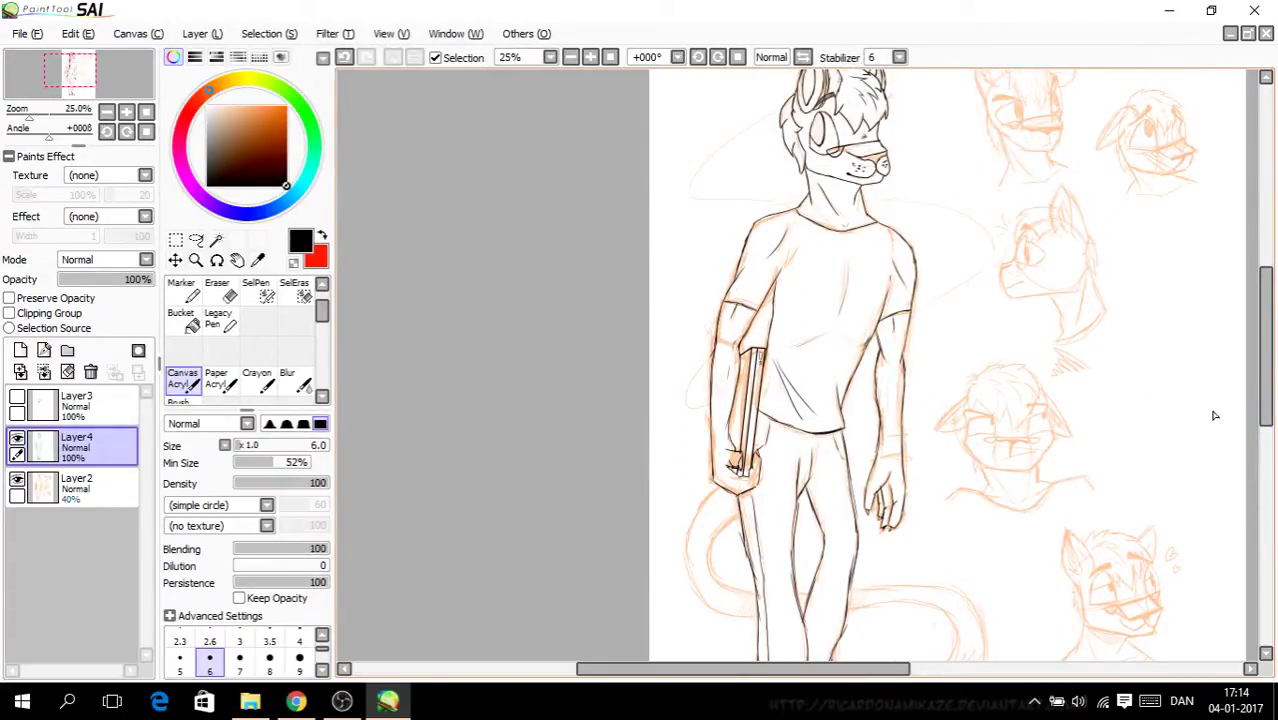
scroll(773, 440, "up", 8)
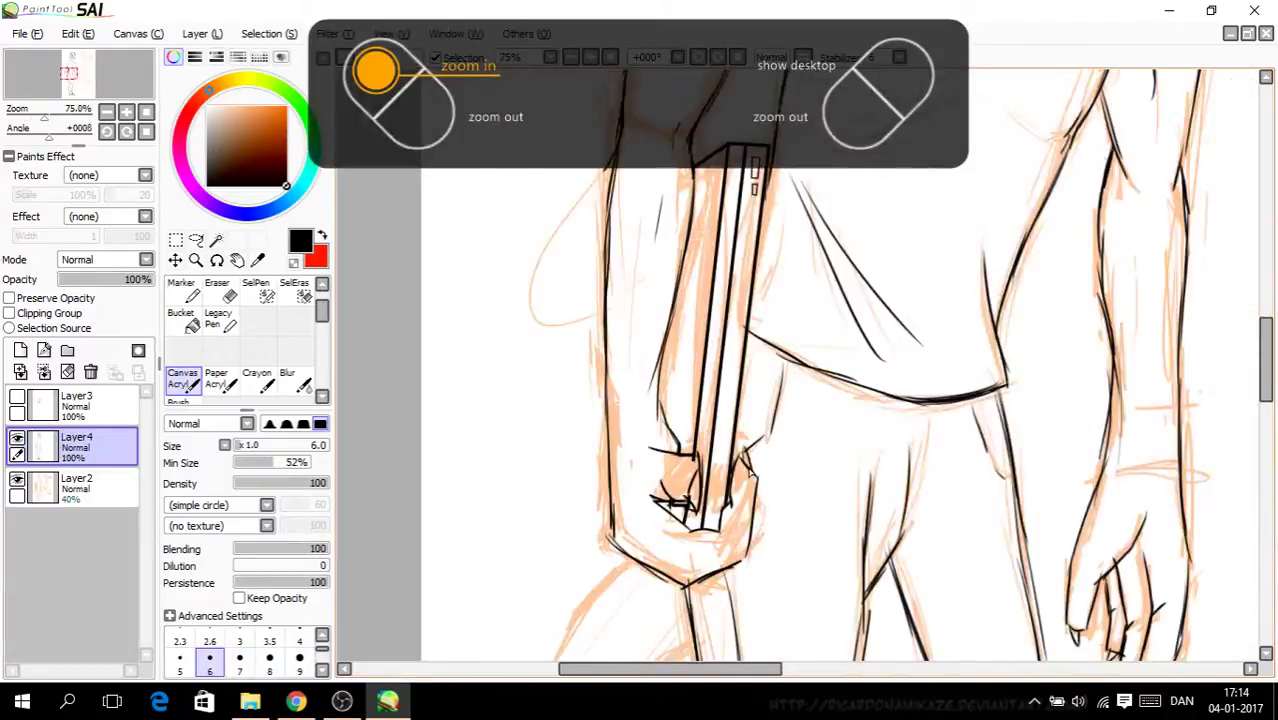
mouse_move(770, 443)
left_mouse_down()
mouse_move(757, 400)
mouse_move(792, 526)
mouse_move(760, 463)
mouse_move(766, 440)
left_mouse_up()
scroll(769, 410, "down", 2)
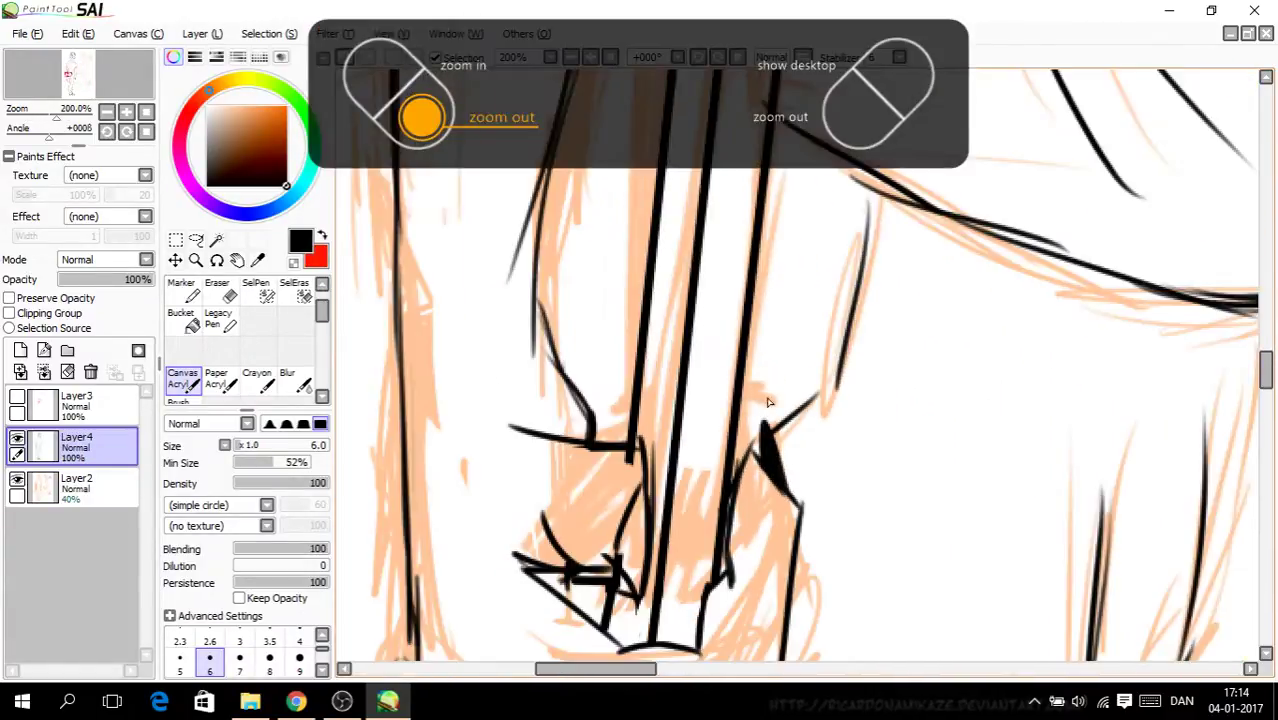
mouse_move(617, 553)
left_mouse_down()
mouse_move(632, 520)
mouse_move(643, 598)
left_mouse_up()
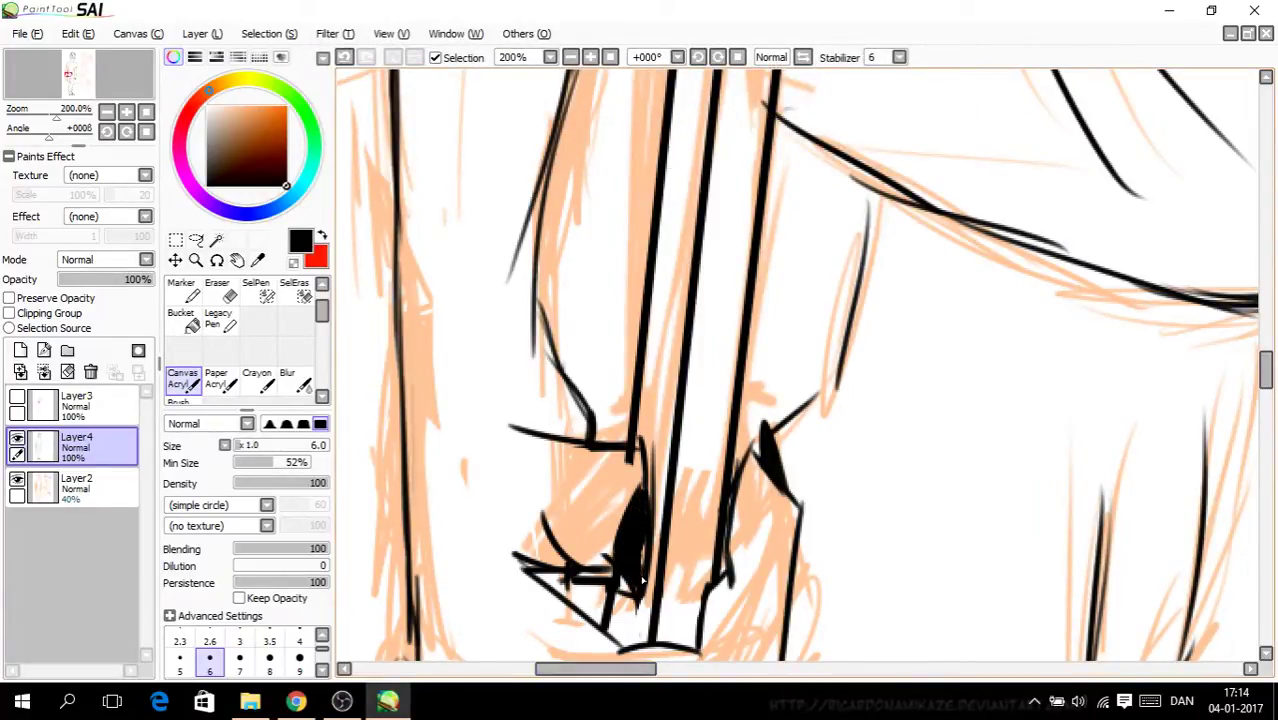
Step: Fill the two lowest claws of the hanging hand solid black and trim the inner one's tip to a point with the Eraser
left_click_drag(634, 672, 700, 681)
scroll(1193, 403, "down", 5)
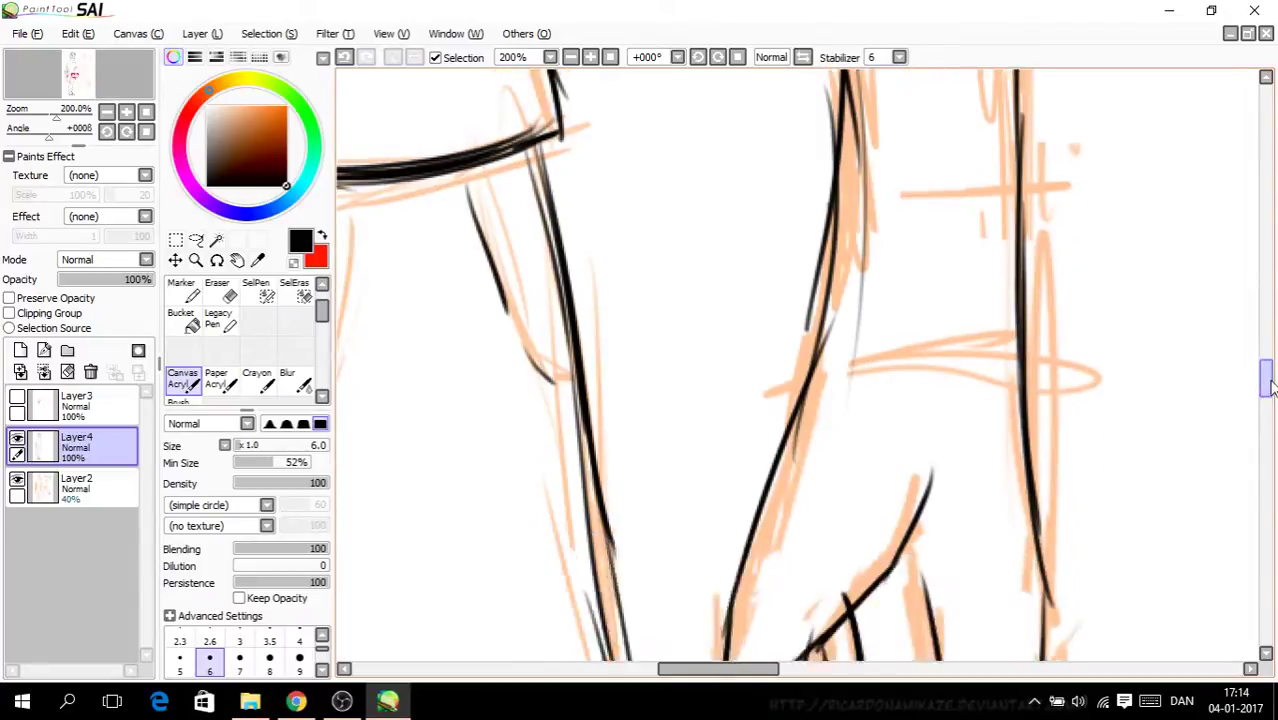
scroll(939, 513, "up", 2)
mouse_move(952, 508)
left_mouse_down()
mouse_move(878, 576)
mouse_move(918, 497)
mouse_move(905, 518)
mouse_move(935, 535)
mouse_move(888, 560)
left_mouse_up()
mouse_move(838, 477)
left_mouse_down()
mouse_move(828, 514)
mouse_move(778, 555)
mouse_move(818, 496)
left_mouse_up()
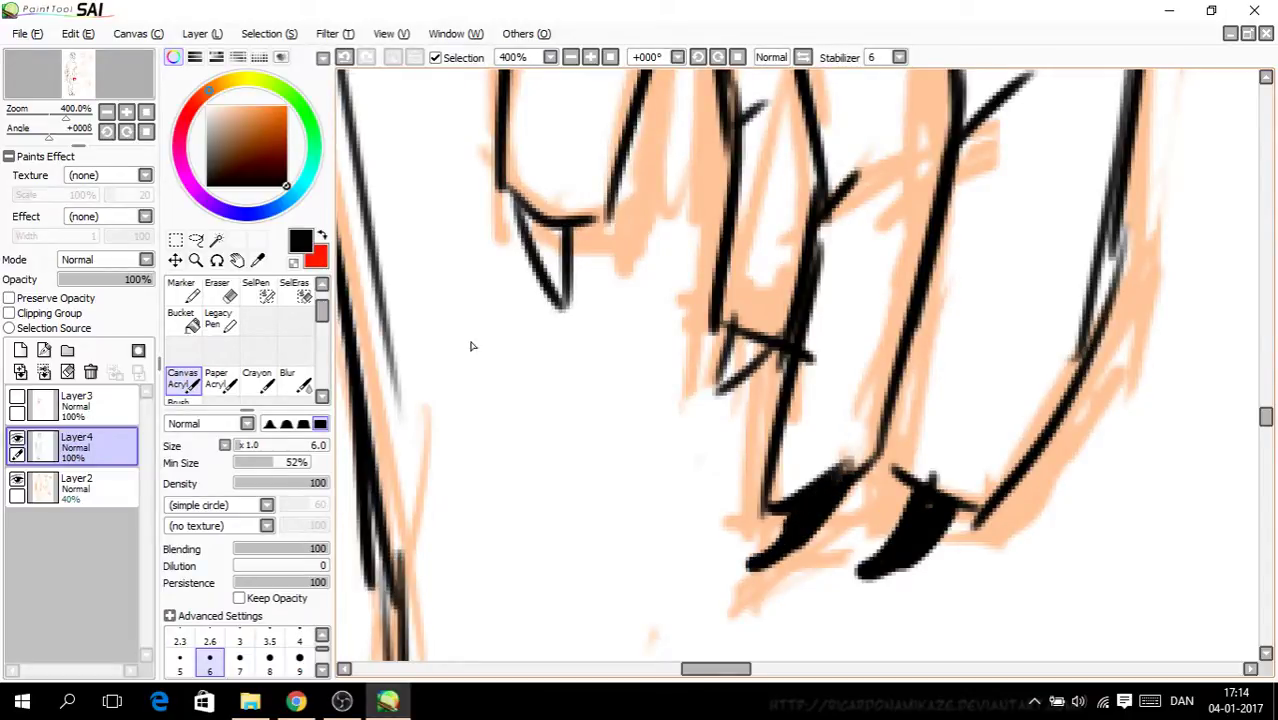
left_click(228, 290)
left_click_drag(762, 570, 727, 591)
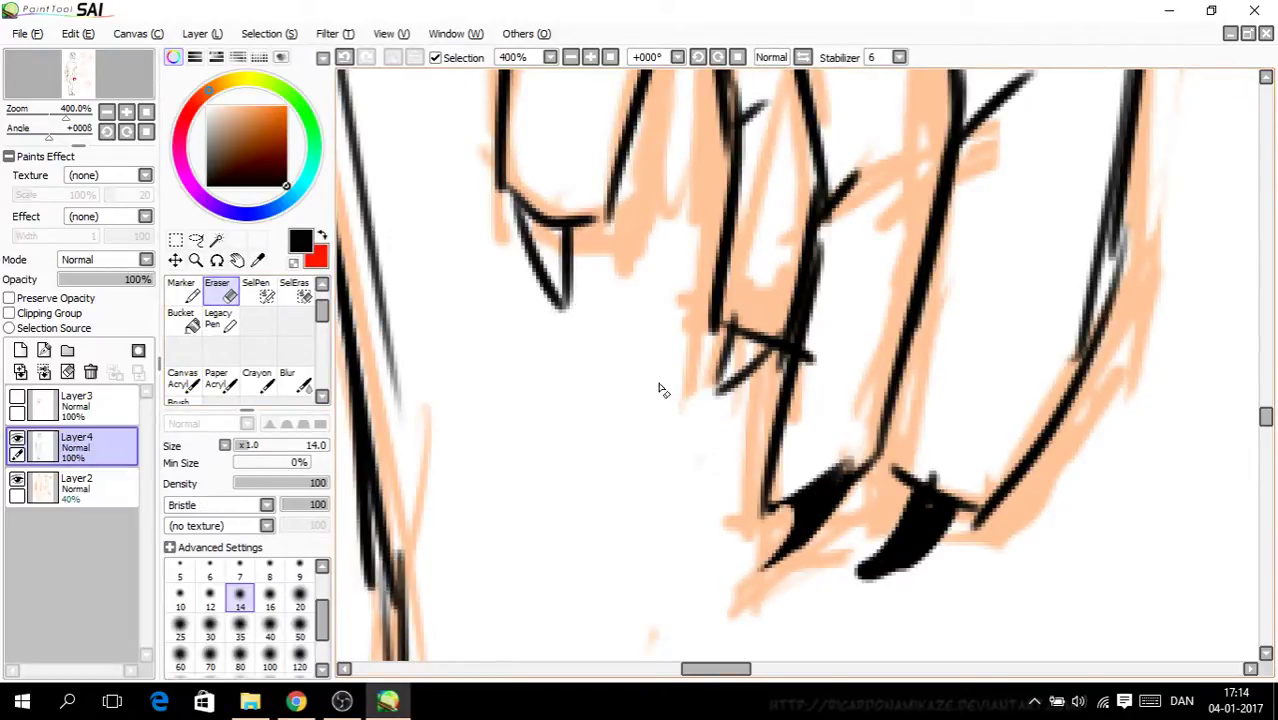
Step: Fill the hanging hand's two remaining claws black and sharpen the outermost claw's tip with the Eraser
left_click(183, 378)
mouse_move(790, 538)
left_mouse_down()
mouse_move(782, 505)
mouse_move(822, 464)
left_mouse_up()
mouse_move(770, 353)
left_mouse_down()
mouse_move(712, 394)
mouse_move(740, 328)
mouse_move(760, 348)
mouse_move(735, 372)
left_mouse_up()
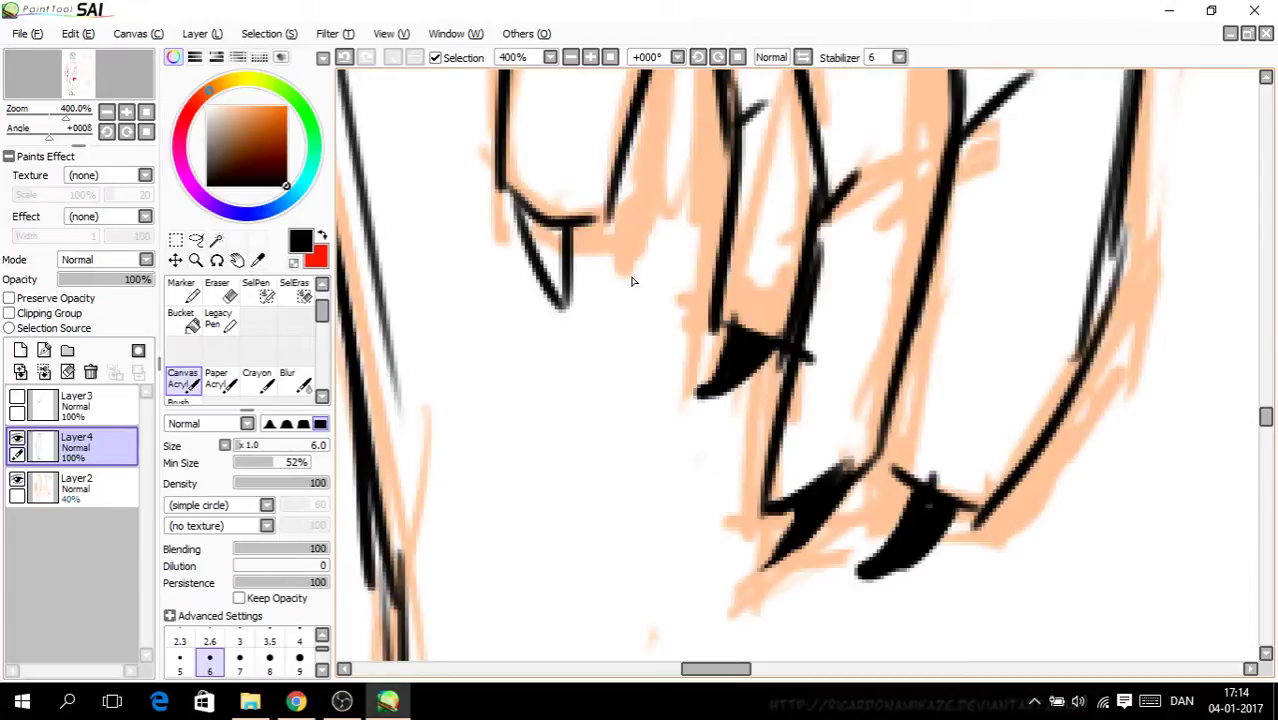
mouse_move(553, 237)
left_mouse_down()
mouse_move(540, 280)
mouse_move(565, 315)
mouse_move(560, 235)
mouse_move(561, 249)
left_mouse_up()
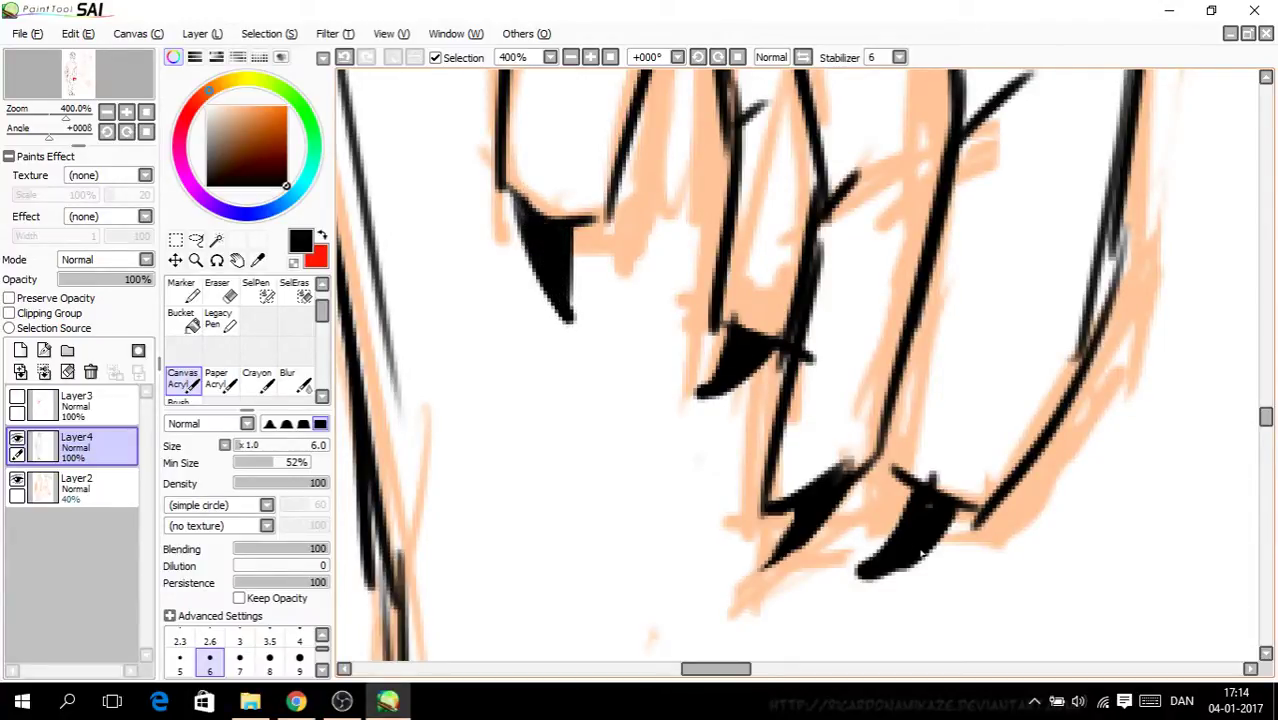
left_click_drag(881, 579, 938, 545)
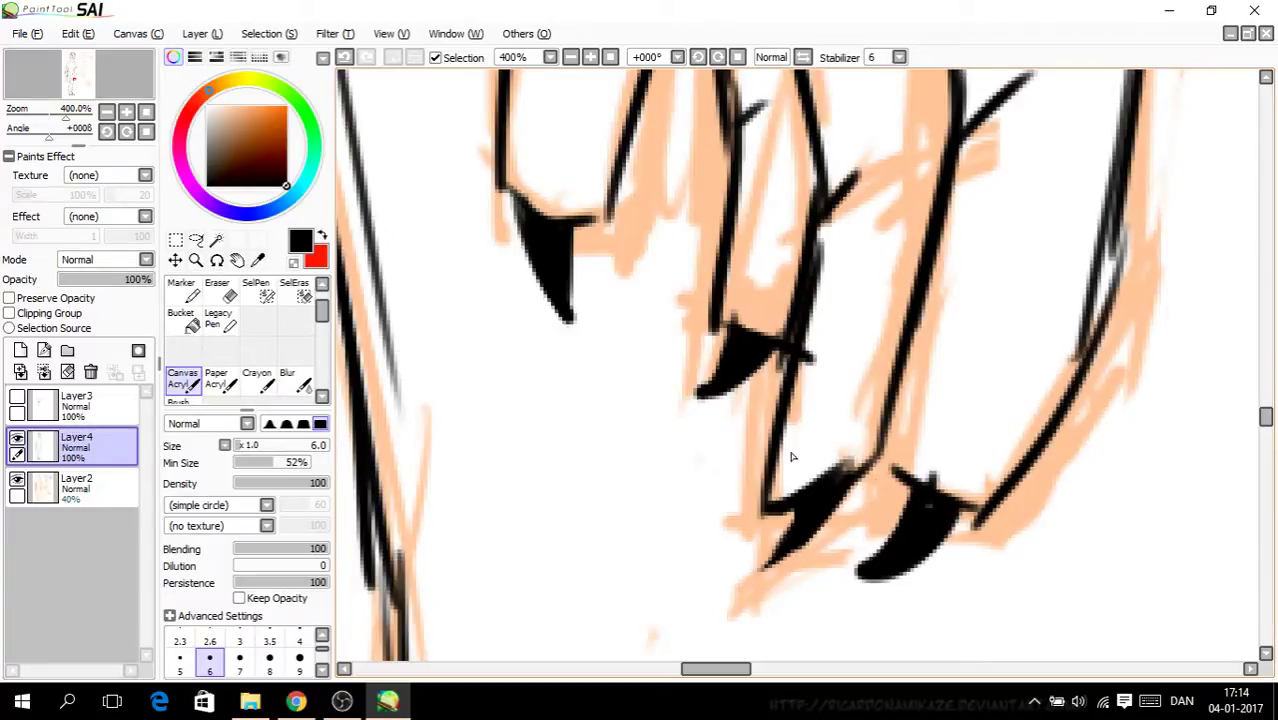
left_click_drag(771, 565, 788, 553)
left_click(221, 295)
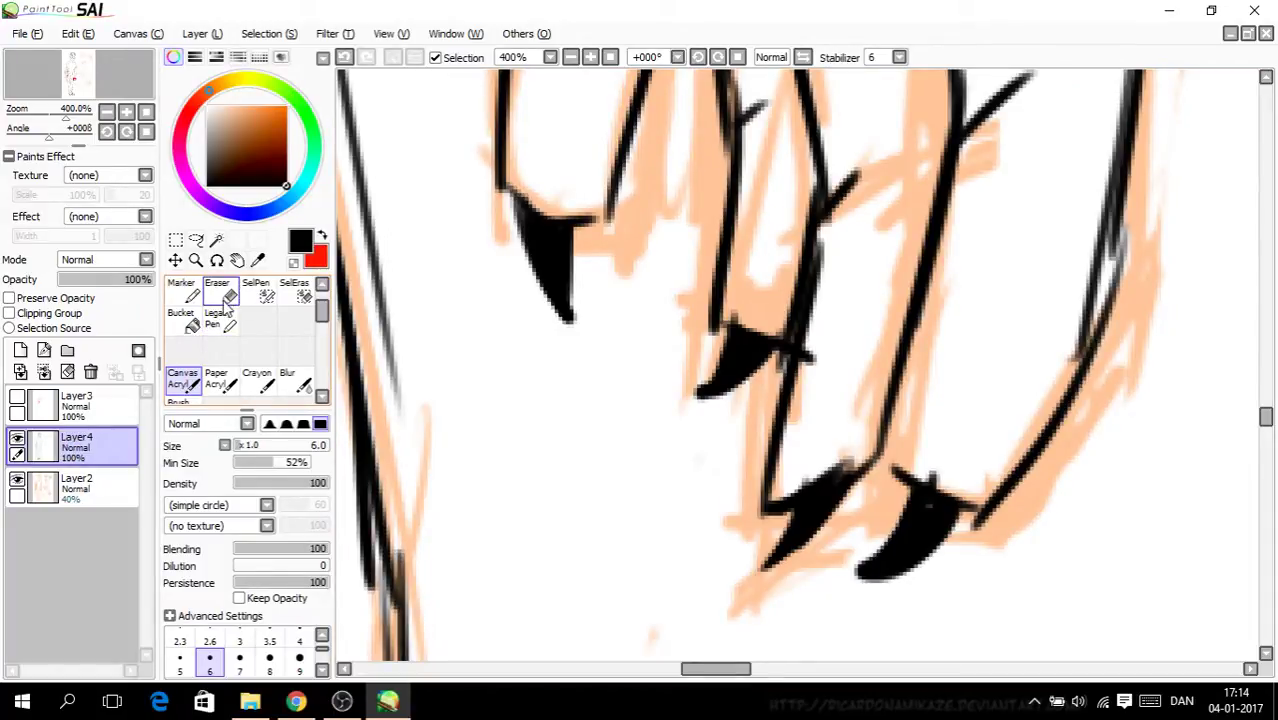
left_click(227, 296)
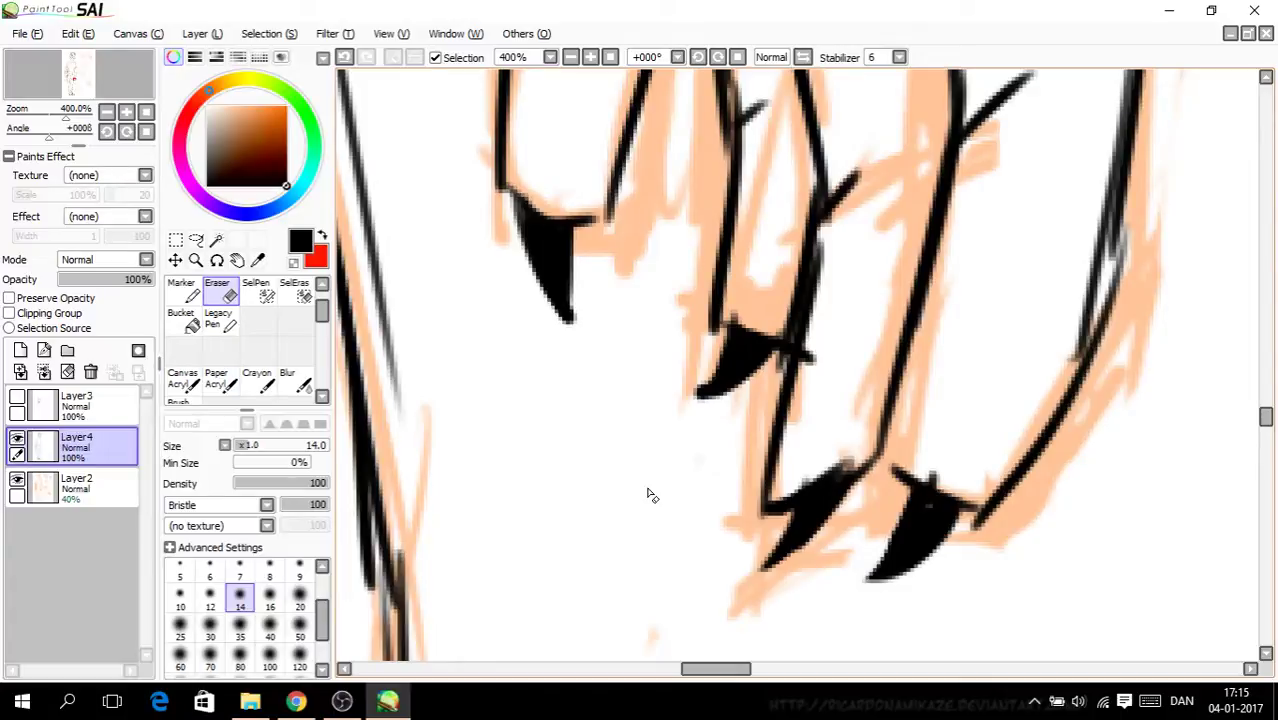
Step: Join the outermost finger's line to its claw and ink rounded pads on the tips of the two lowest fingers
left_click(183, 380)
mouse_move(876, 454)
left_mouse_down()
mouse_move(910, 488)
mouse_move(910, 356)
mouse_move(884, 420)
left_mouse_up()
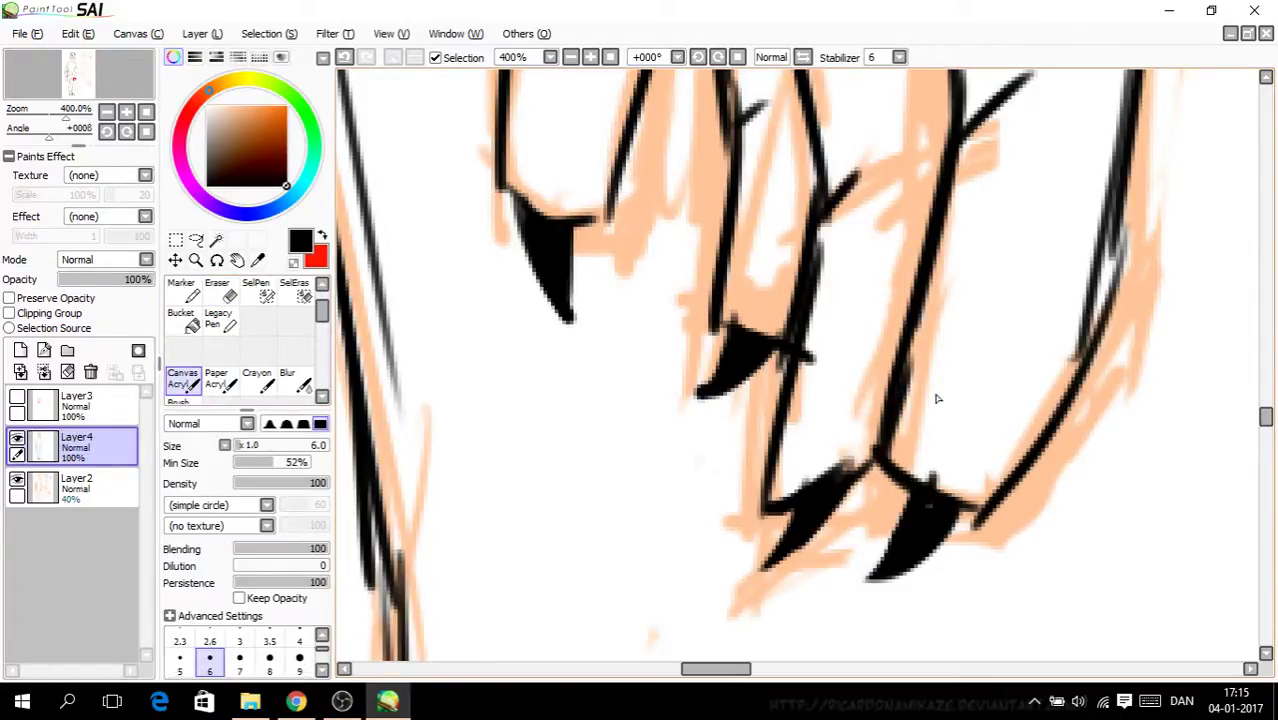
mouse_move(919, 365)
left_mouse_down()
mouse_move(900, 455)
mouse_move(1004, 437)
mouse_move(1005, 316)
mouse_move(883, 375)
mouse_move(923, 330)
left_mouse_up()
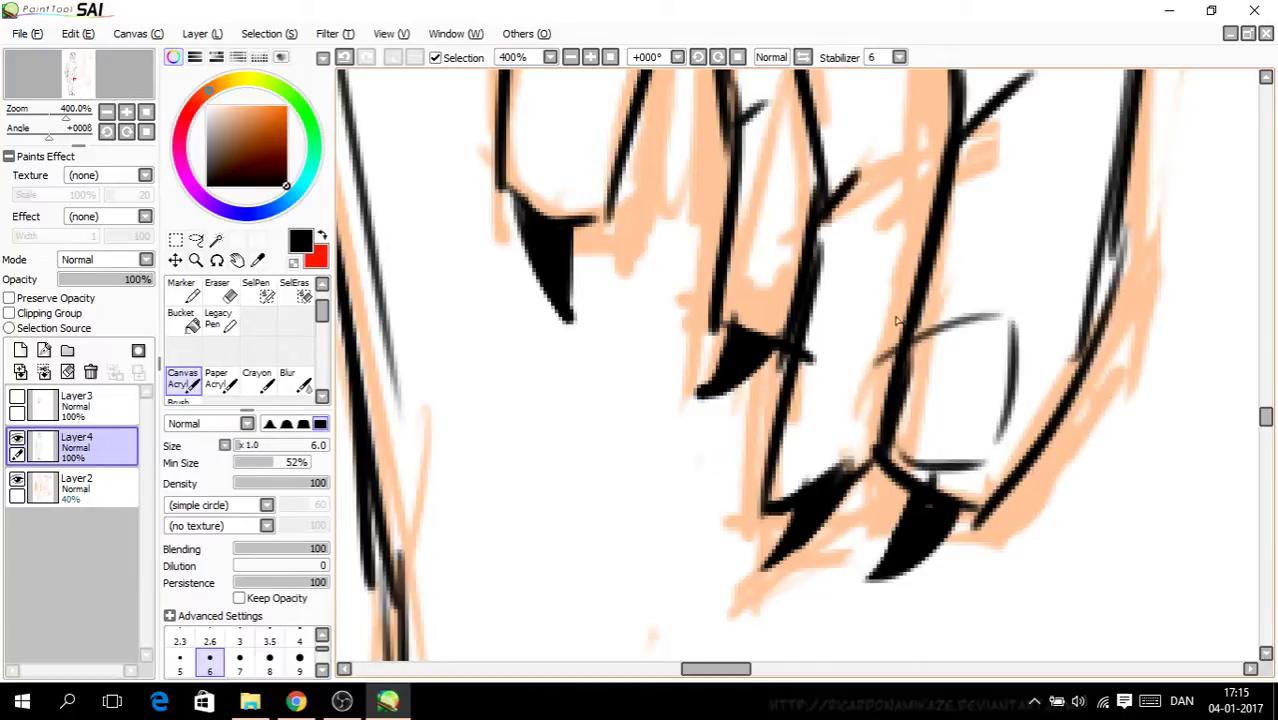
mouse_move(780, 432)
left_mouse_down()
mouse_move(836, 403)
mouse_move(814, 292)
left_mouse_up()
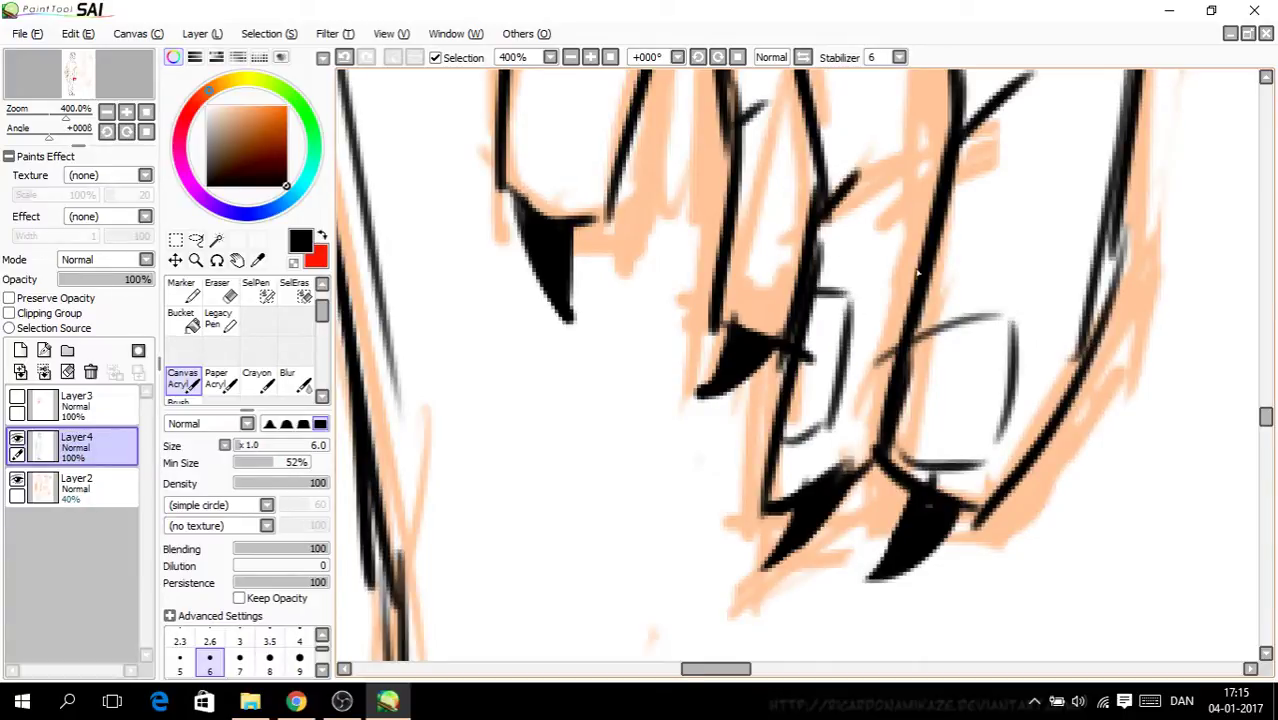
Step: Ink curved pads on the other two fingertips and angular middle pads on the two longest fingers
key("Page_Down")
key("Page_Down")
left_click_drag(1267, 415, 1185, 398)
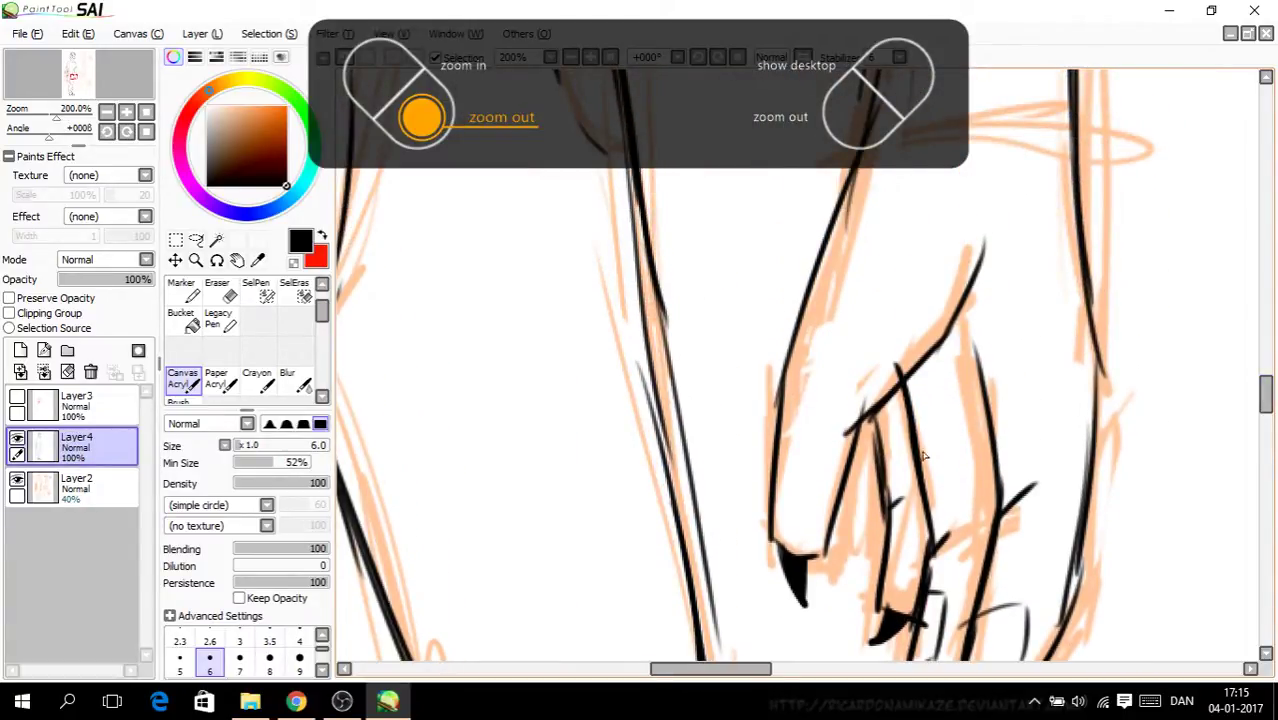
mouse_move(828, 548)
left_mouse_down()
mouse_move(812, 528)
mouse_move(855, 463)
left_mouse_up()
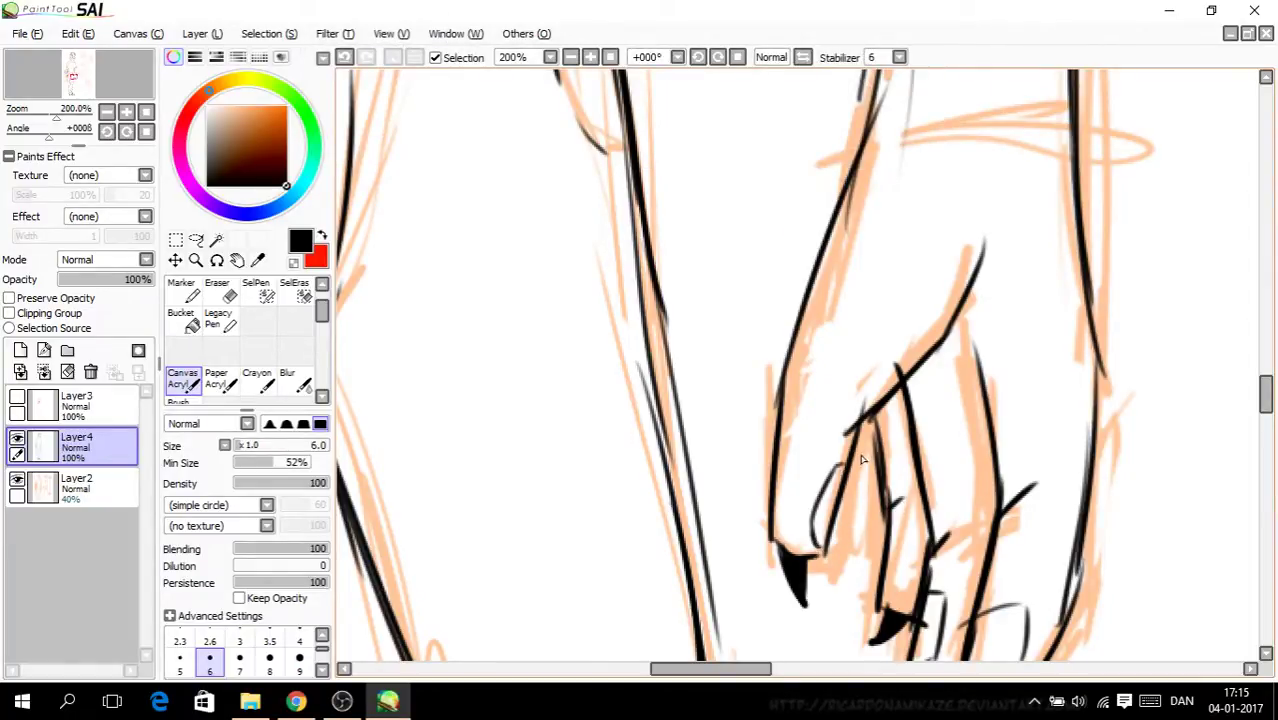
mouse_move(902, 578)
left_mouse_down()
mouse_move(905, 590)
mouse_move(895, 505)
left_mouse_up()
mouse_move(957, 533)
left_mouse_down()
mouse_move(964, 487)
mouse_move(915, 455)
left_mouse_up()
mouse_move(1012, 494)
left_mouse_down()
mouse_move(1033, 426)
mouse_move(980, 413)
left_mouse_up()
Step: Try to redraw the hanging hand's outer edge with an inward bend below the wrist, then undo the strokes
scroll(1123, 443, "down", 2)
left_click_drag(776, 669, 840, 670)
scroll(788, 520, "up", 2)
left_click_drag(740, 525, 784, 305)
mouse_move(758, 375)
left_mouse_down()
mouse_move(788, 262)
mouse_move(776, 282)
left_mouse_up()
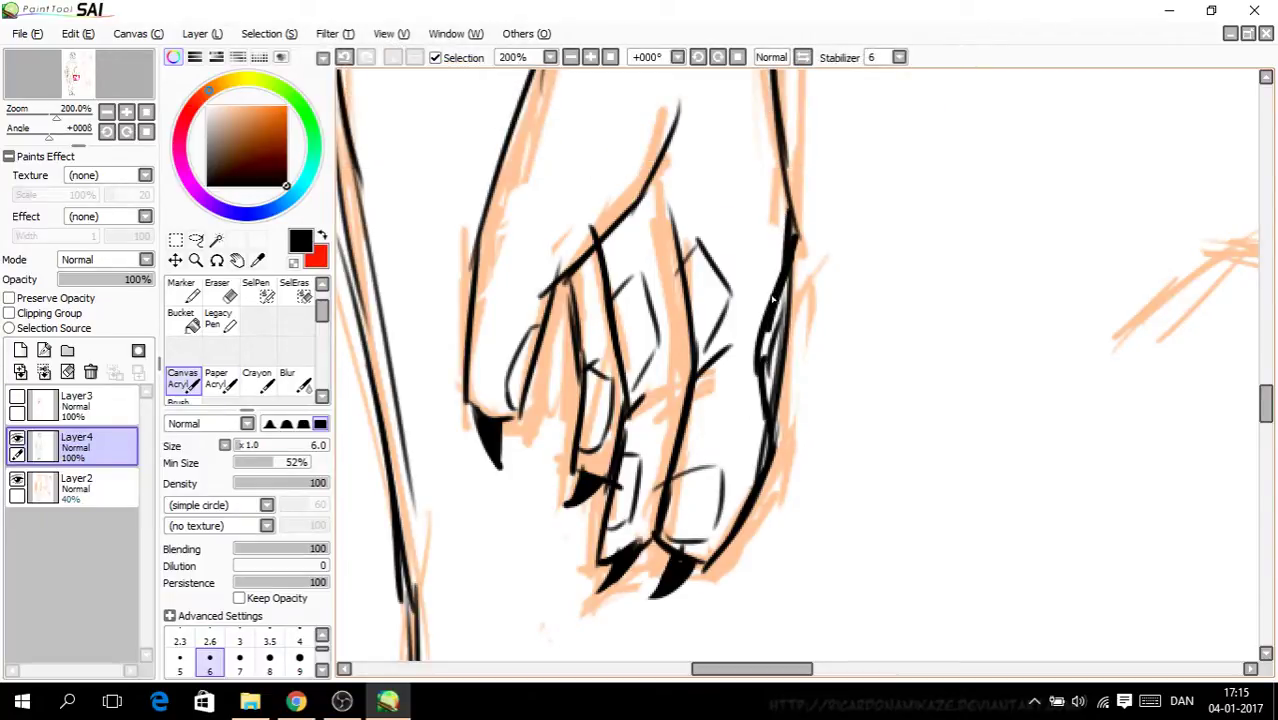
left_click(344, 57)
left_click(344, 57)
left_click(344, 57)
left_click(344, 57)
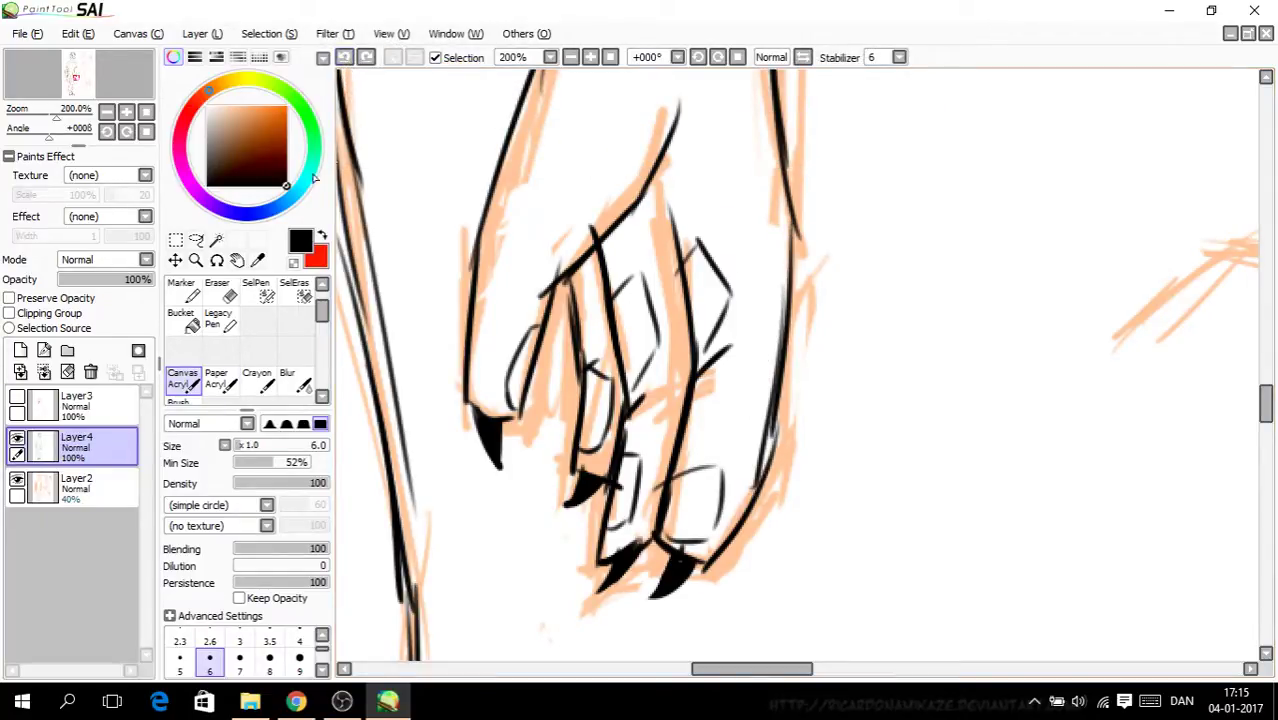
Step: Try erasing the doubled line on the hanging hand's outer edge and redrawing the edge up toward the wrist
left_click(228, 300)
mouse_move(772, 462)
left_mouse_down()
mouse_move(784, 299)
mouse_move(785, 362)
left_mouse_up()
left_click(182, 379)
mouse_move(762, 497)
left_mouse_down()
mouse_move(784, 410)
mouse_move(777, 304)
mouse_move(800, 180)
left_mouse_up()
key("Page_Down")
key("Page_Down")
key("Page_Down")
key("Page_Down")
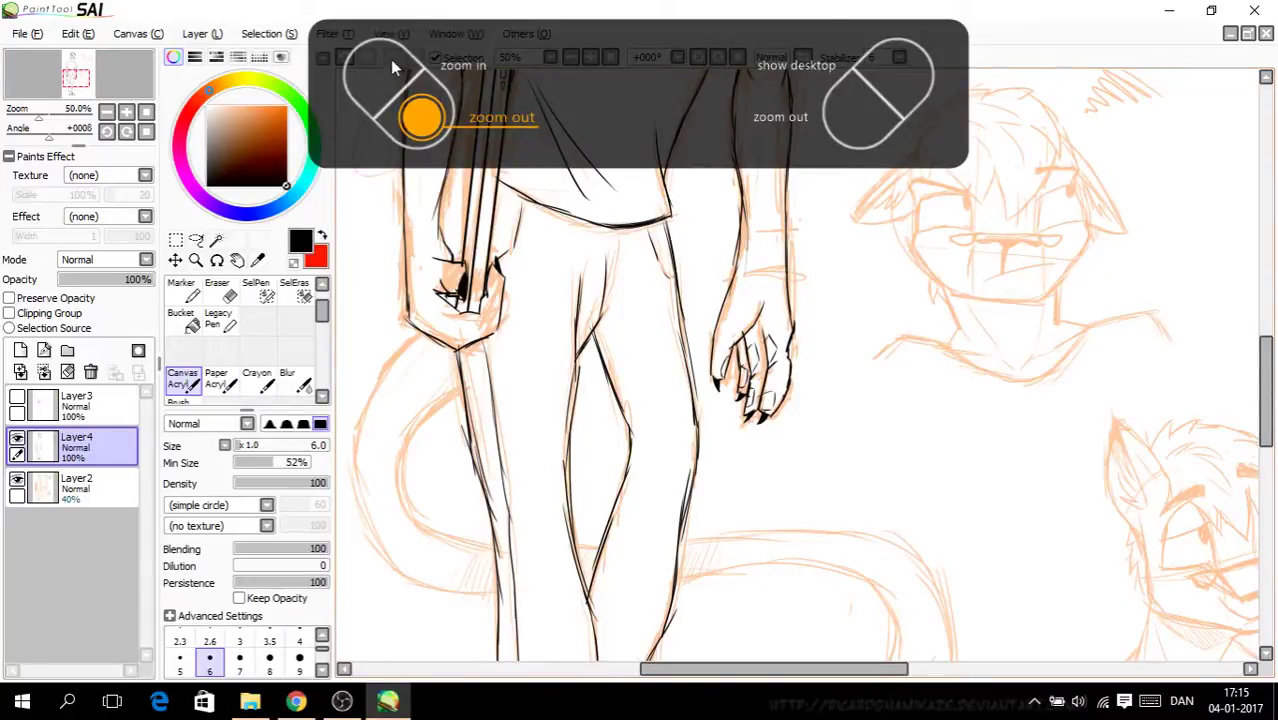
Step: Try reinforcing the hand's outer edge and thickening the outermost finger's line around its joint
key("plus")
key("plus")
key("plus")
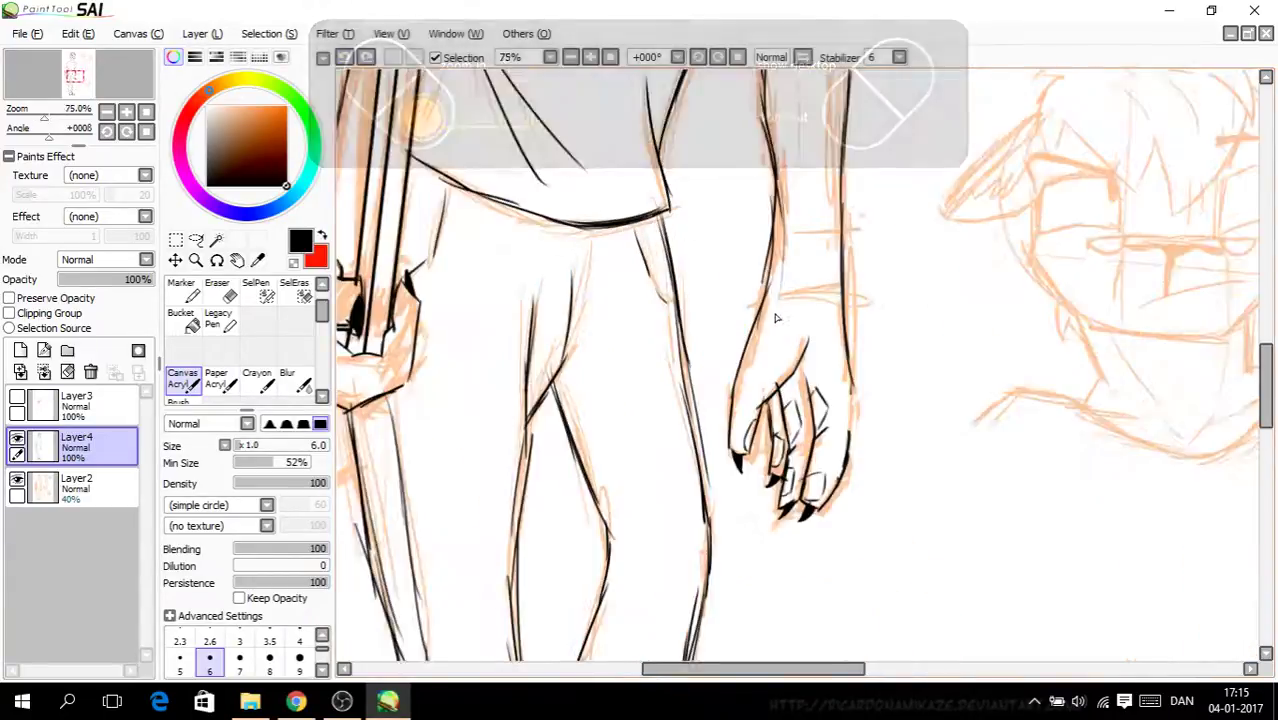
left_click_drag(868, 524, 871, 418)
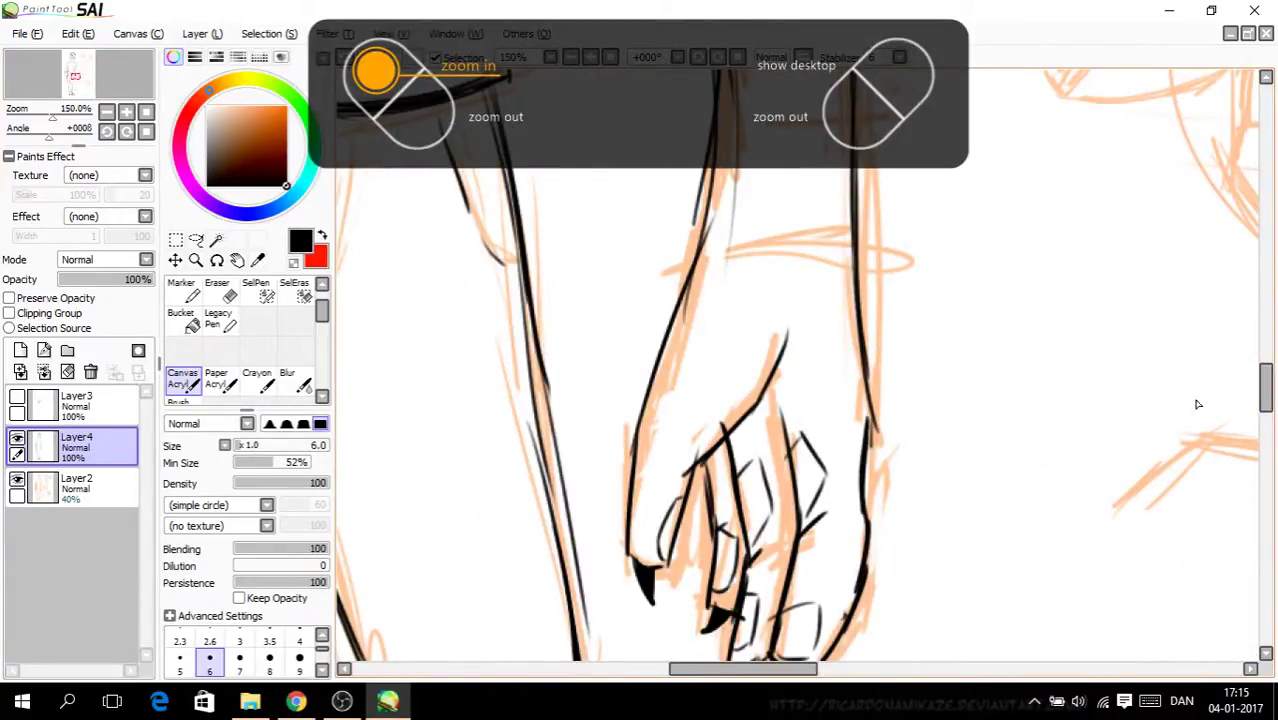
left_click_drag(1265, 386, 1265, 405)
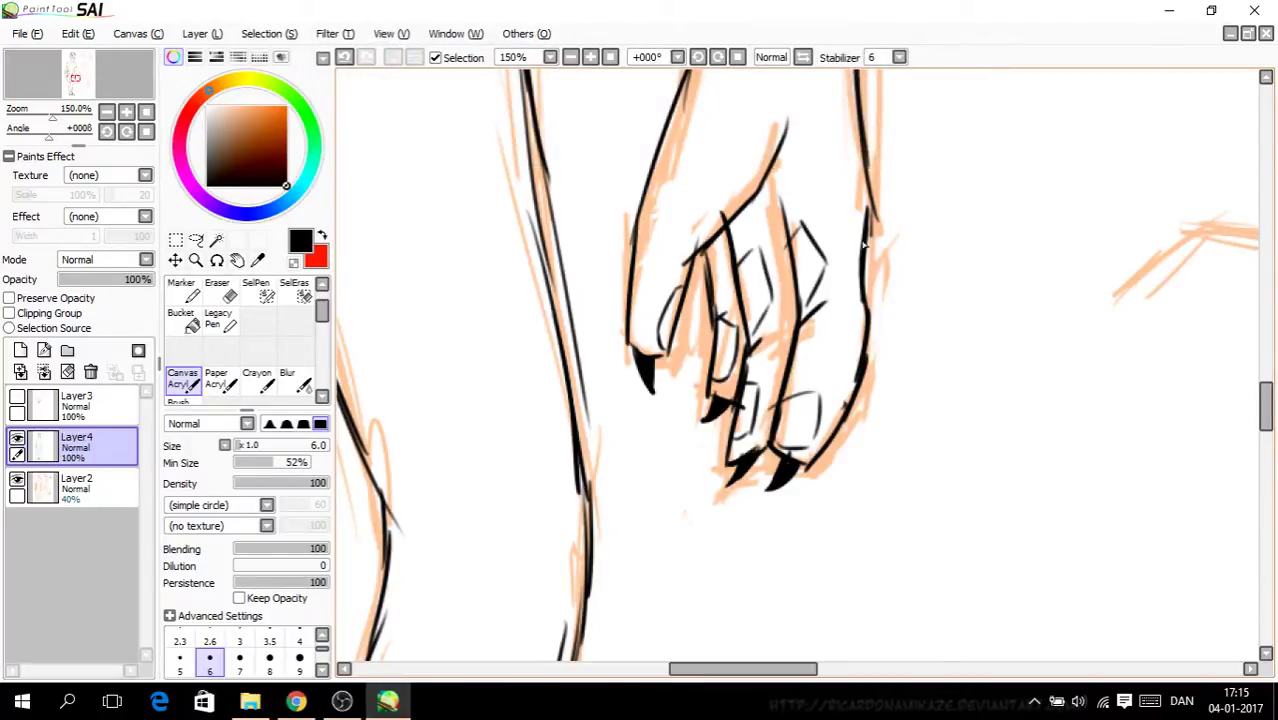
mouse_move(787, 398)
left_mouse_down()
mouse_move(820, 306)
mouse_move(808, 314)
left_mouse_up()
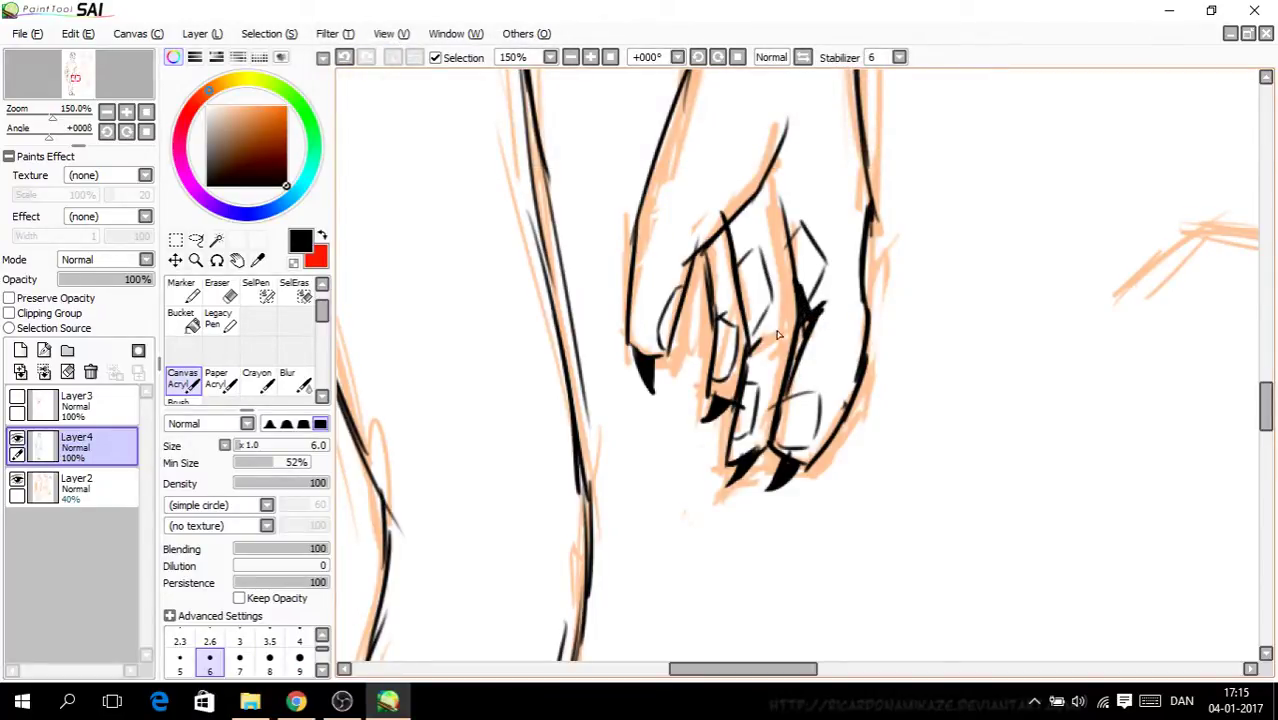
Step: Undo the recent erasing and redrawing on the hanging hand's outer edge and outermost finger
left_click(344, 58)
left_click(346, 57)
left_click(346, 57)
left_click(346, 57)
left_click(346, 57)
left_click(346, 57)
left_click(346, 57)
left_click(346, 57)
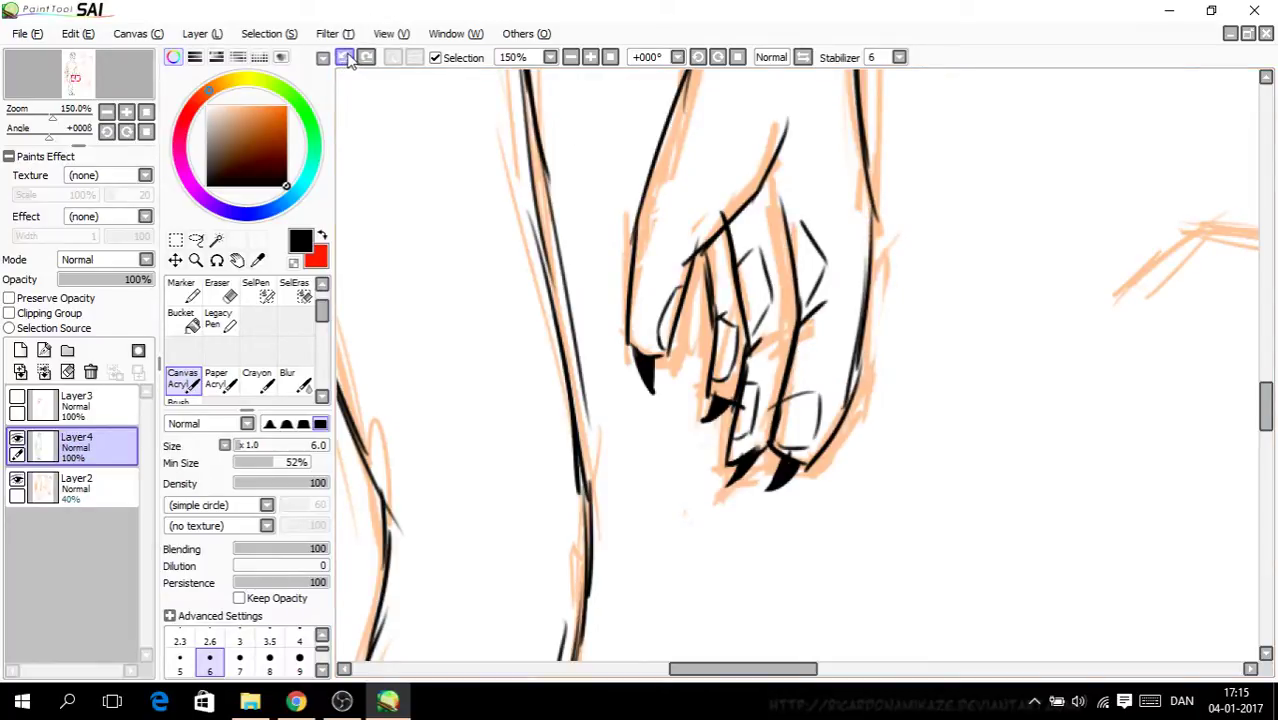
Step: Ink a slanted line across the base of the hanging hand's fingers, just below the palm crease
scroll(856, 337, "down", 3)
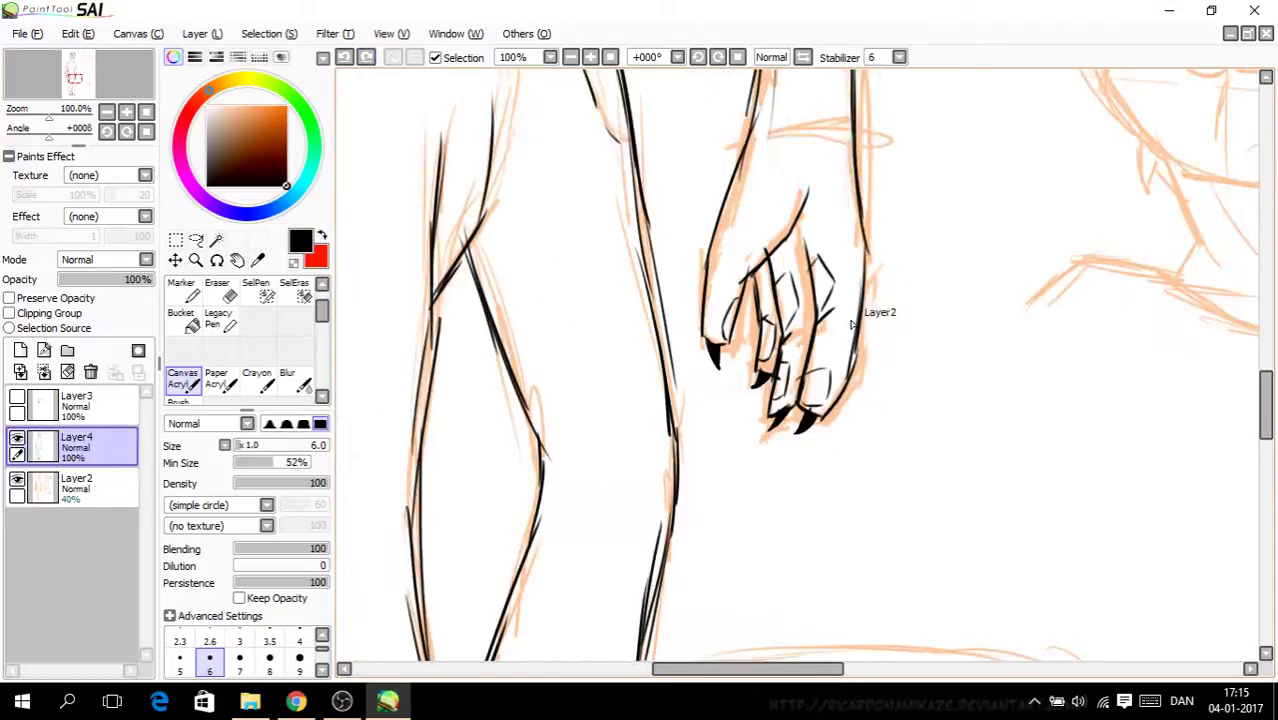
scroll(867, 318, "down", 1)
left_click_drag(1266, 385, 1274, 320)
scroll(921, 471, "up", 1)
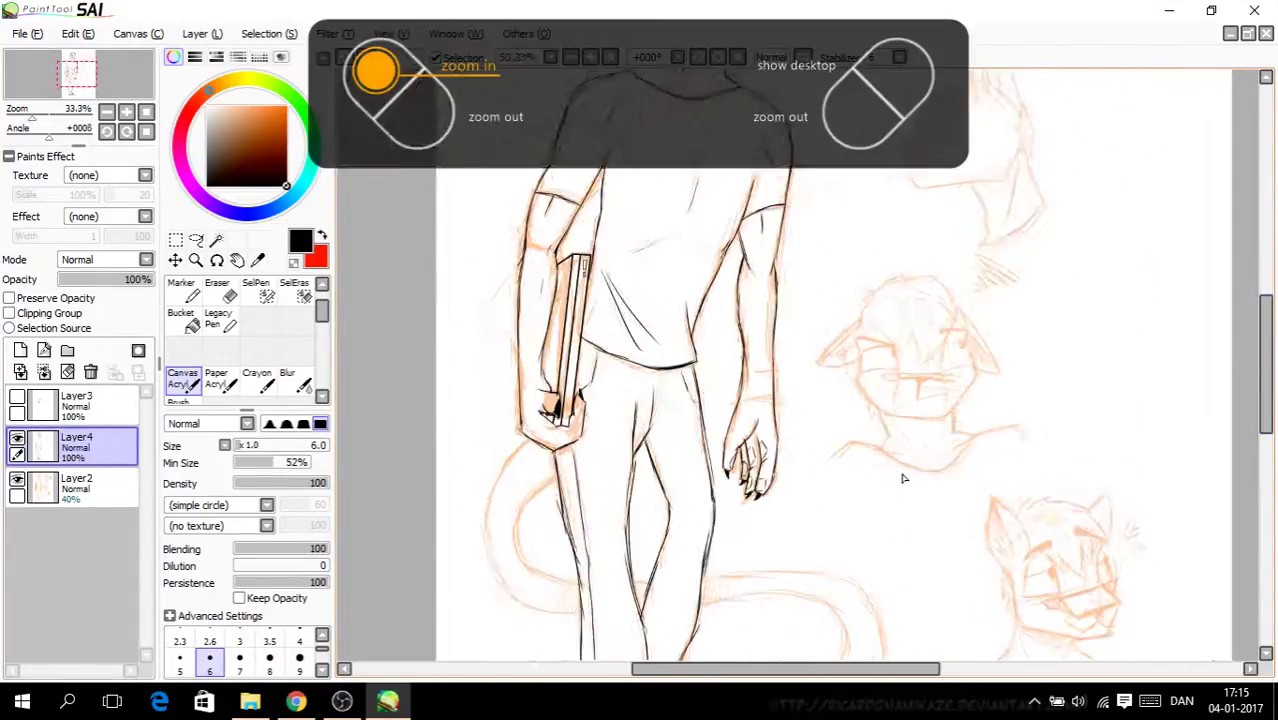
scroll(676, 476, "up", 2)
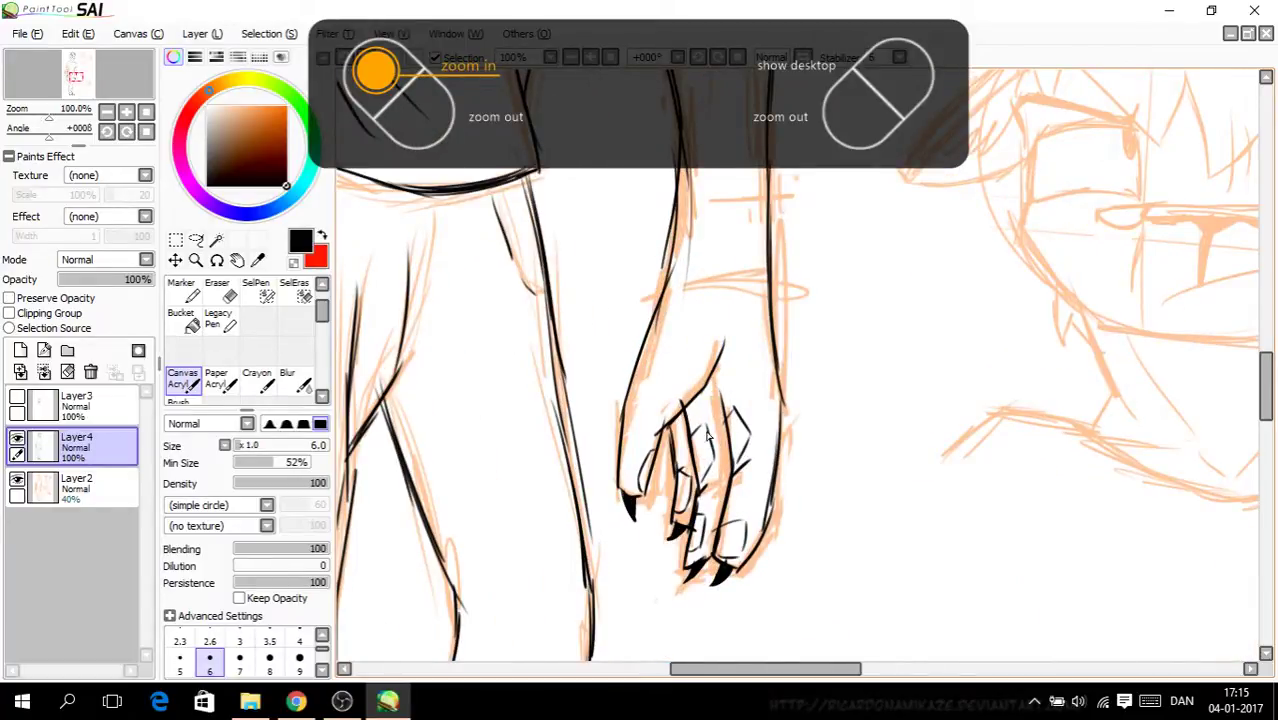
mouse_move(705, 409)
left_mouse_down()
mouse_move(668, 434)
mouse_move(735, 400)
left_mouse_up()
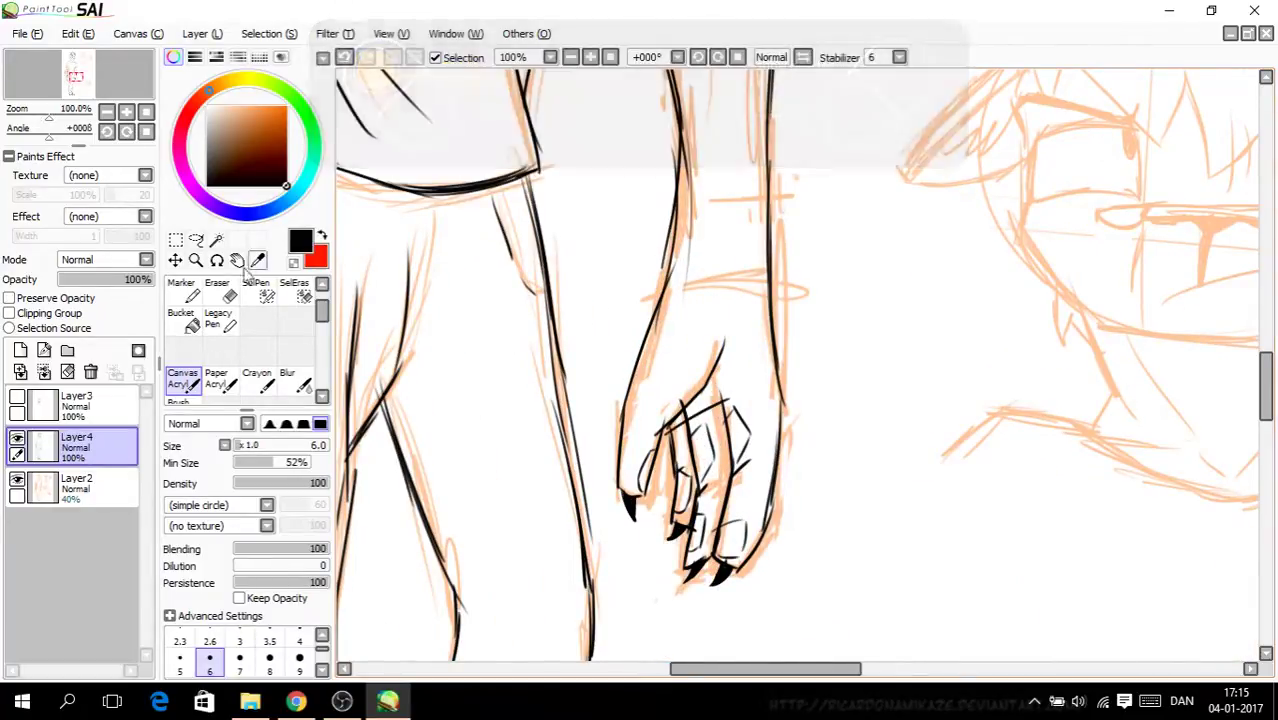
Step: Erase the finger line ends that overshoot the slanted line across the hanging hand's finger bases
left_click(228, 292)
scroll(680, 440, "up", 1)
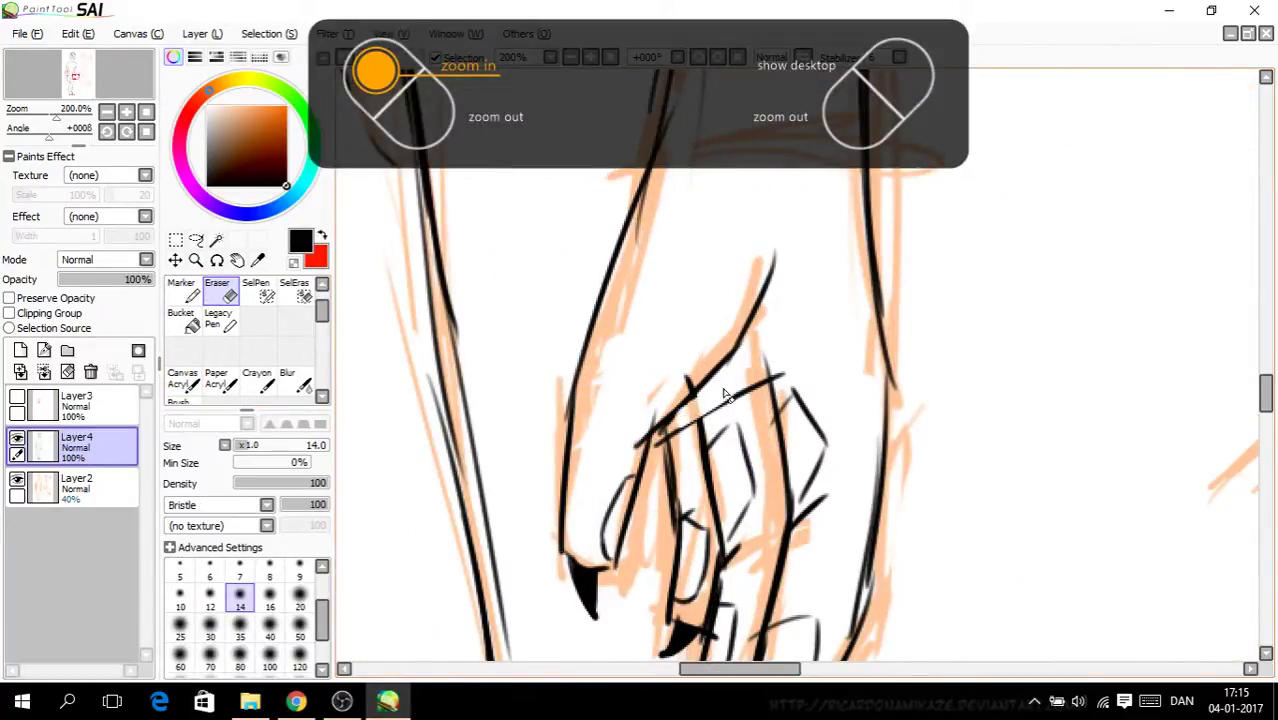
scroll(664, 460, "down", 1)
left_click(183, 378)
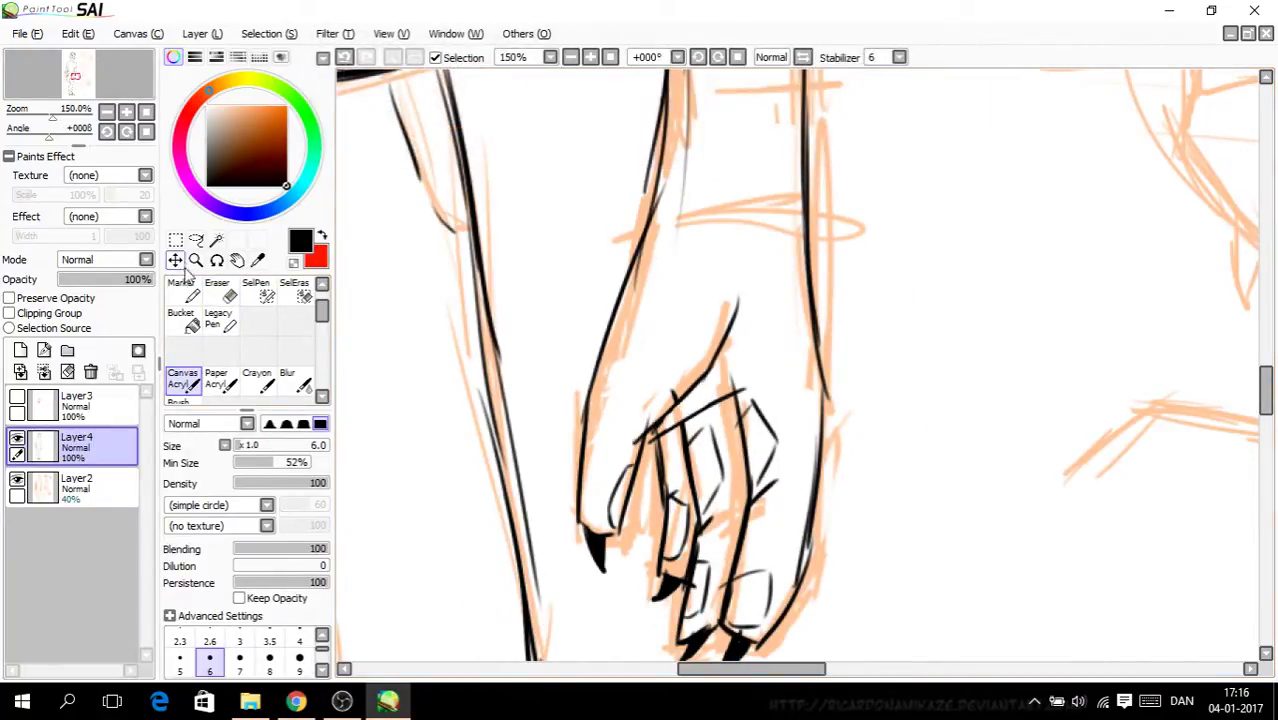
left_click(224, 292)
scroll(267, 305, "up", 1)
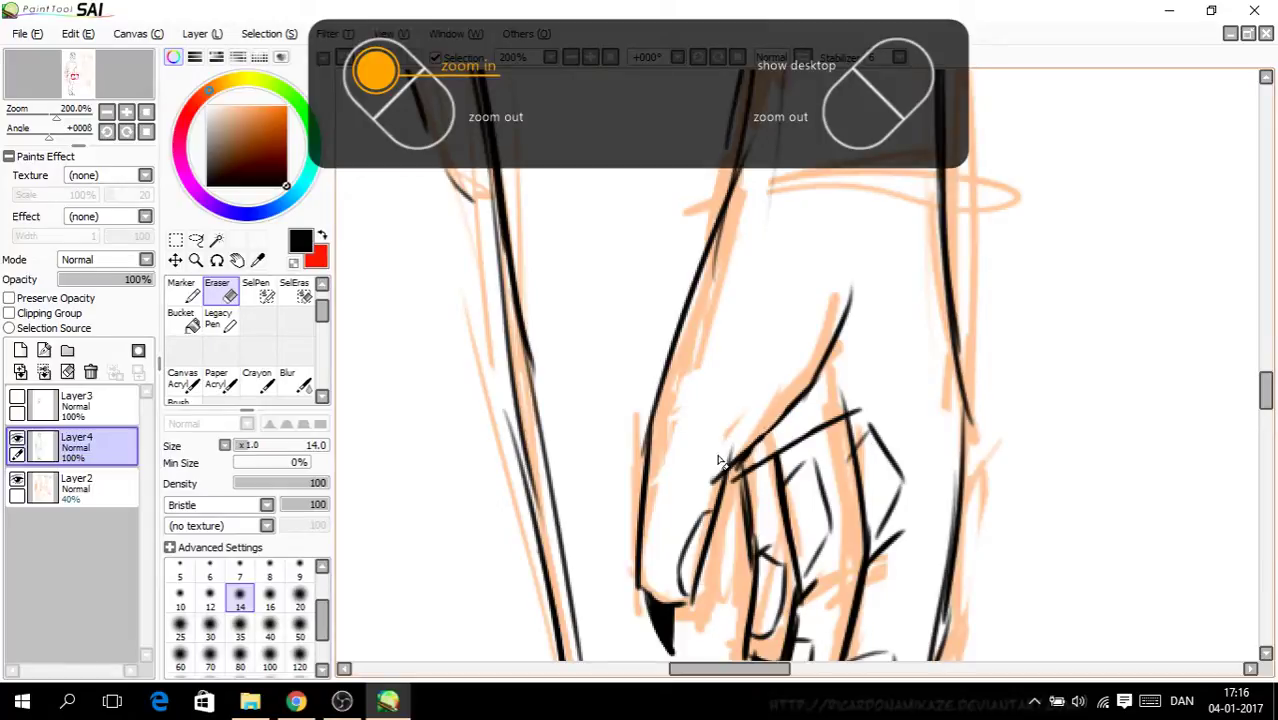
left_click(183, 378)
scroll(765, 435, "up", 1)
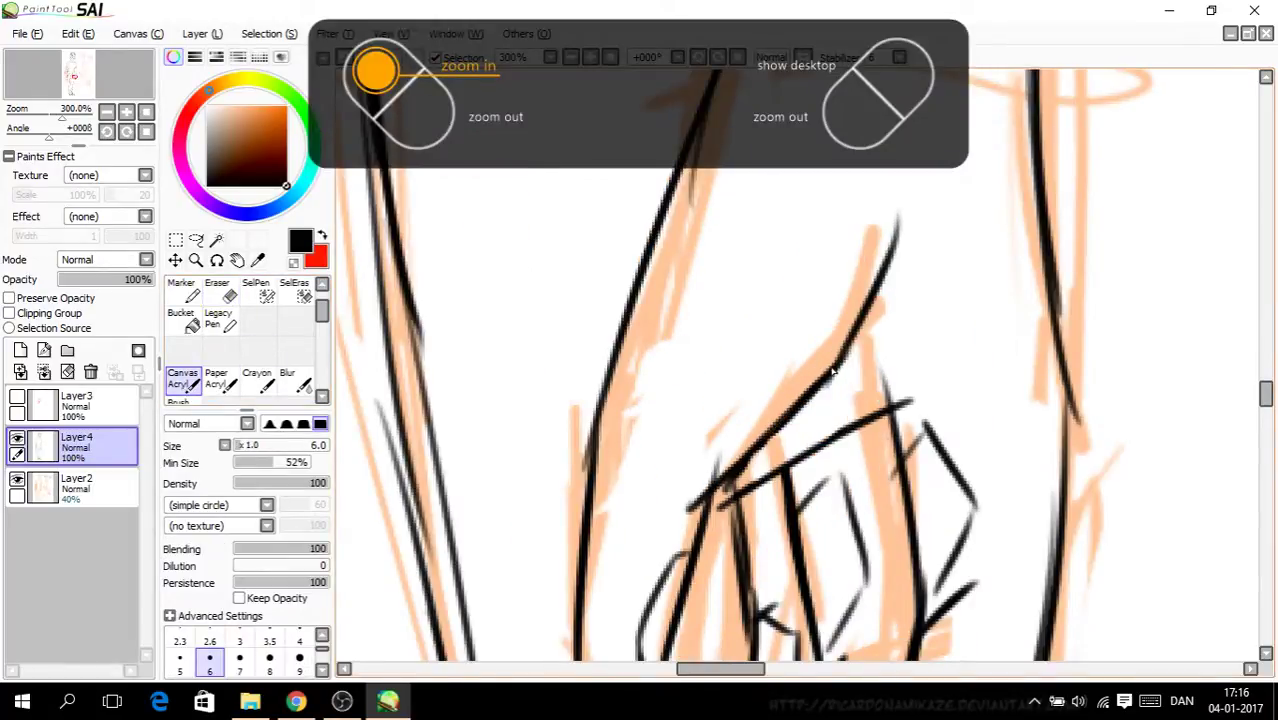
Step: Erase the hanging hand's palm crease and redraw it with short slanted strokes above the fingers
scroll(840, 375, "down", 2)
scroll(976, 462, "down", 2)
key("e")
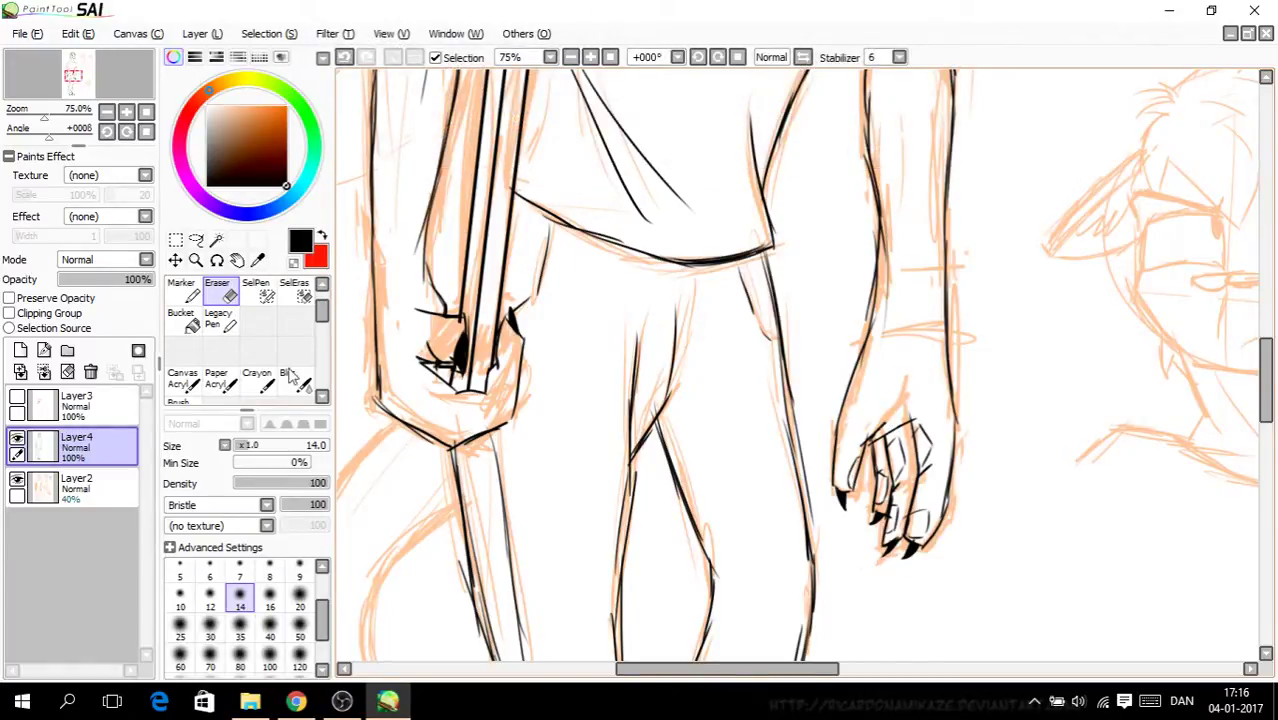
left_click(190, 380)
mouse_move(900, 376)
left_mouse_down()
mouse_move(886, 420)
mouse_move(865, 424)
left_mouse_up()
key("ctrl+plus")
left_click_drag(900, 366, 881, 405)
Step: Hide the orange sketch on Layer2 and bring the whole inked figure into view
key("ctrl+minus")
key("ctrl+minus")
key("ctrl+minus")
key("ctrl+minus")
key("ctrl+minus")
key("ctrl+minus")
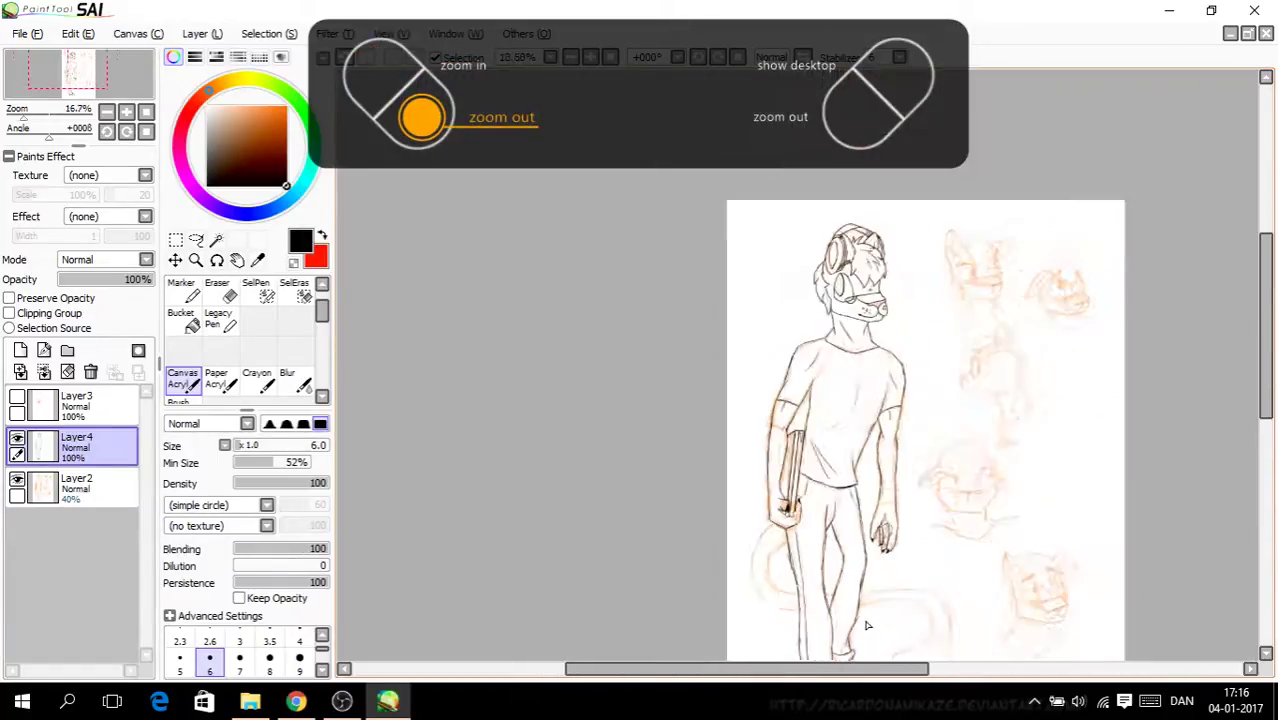
key("ctrl+minus")
left_click_drag(866, 665, 897, 665)
left_click_drag(1264, 337, 1259, 387)
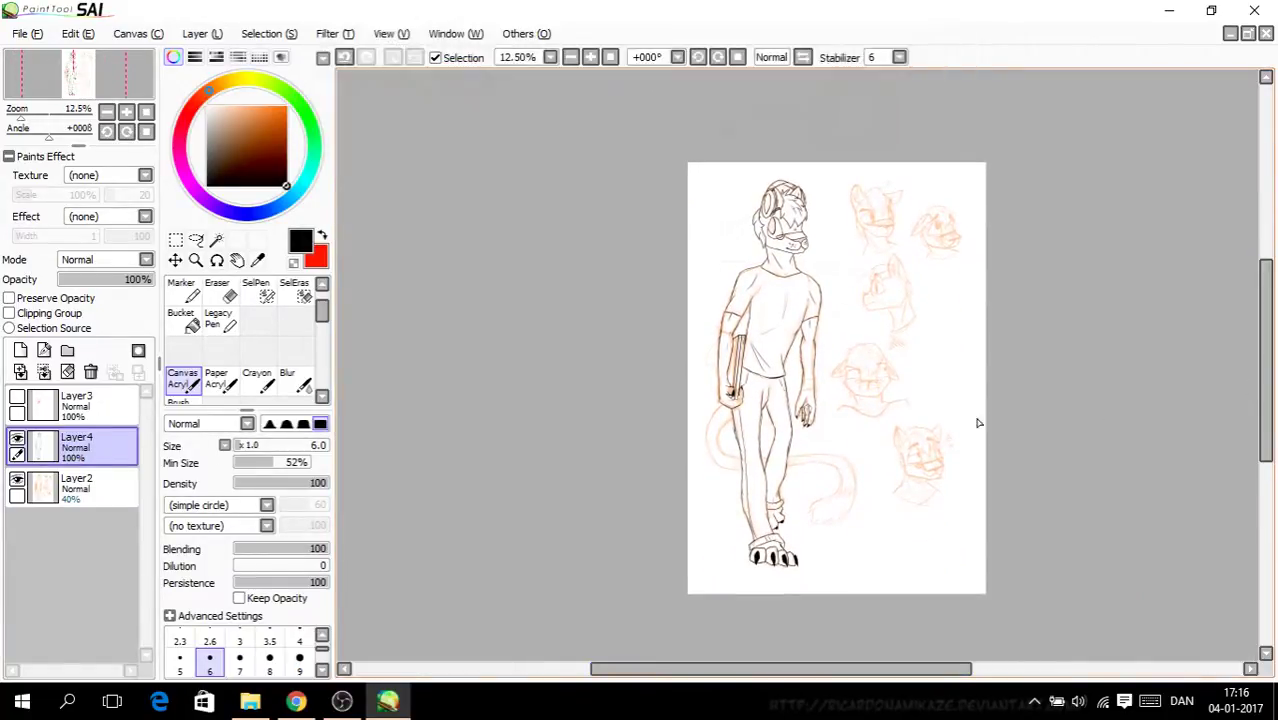
left_click(18, 483)
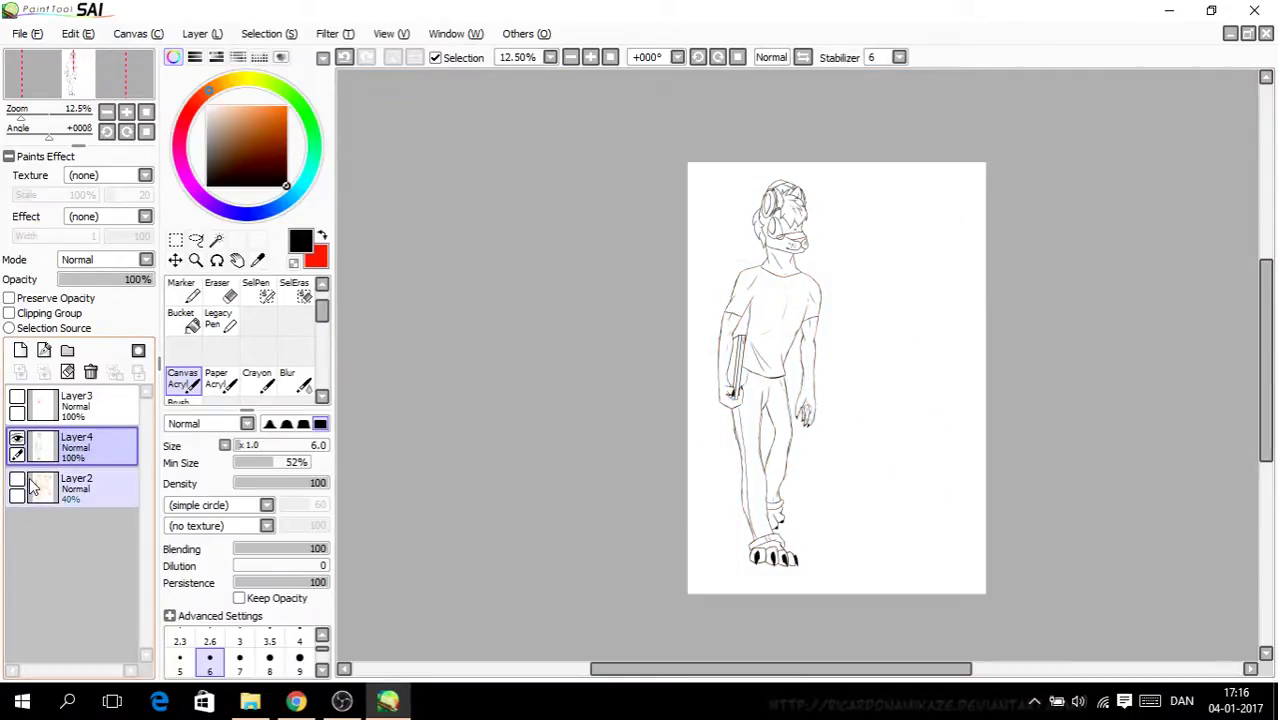
key("ctrl+plus")
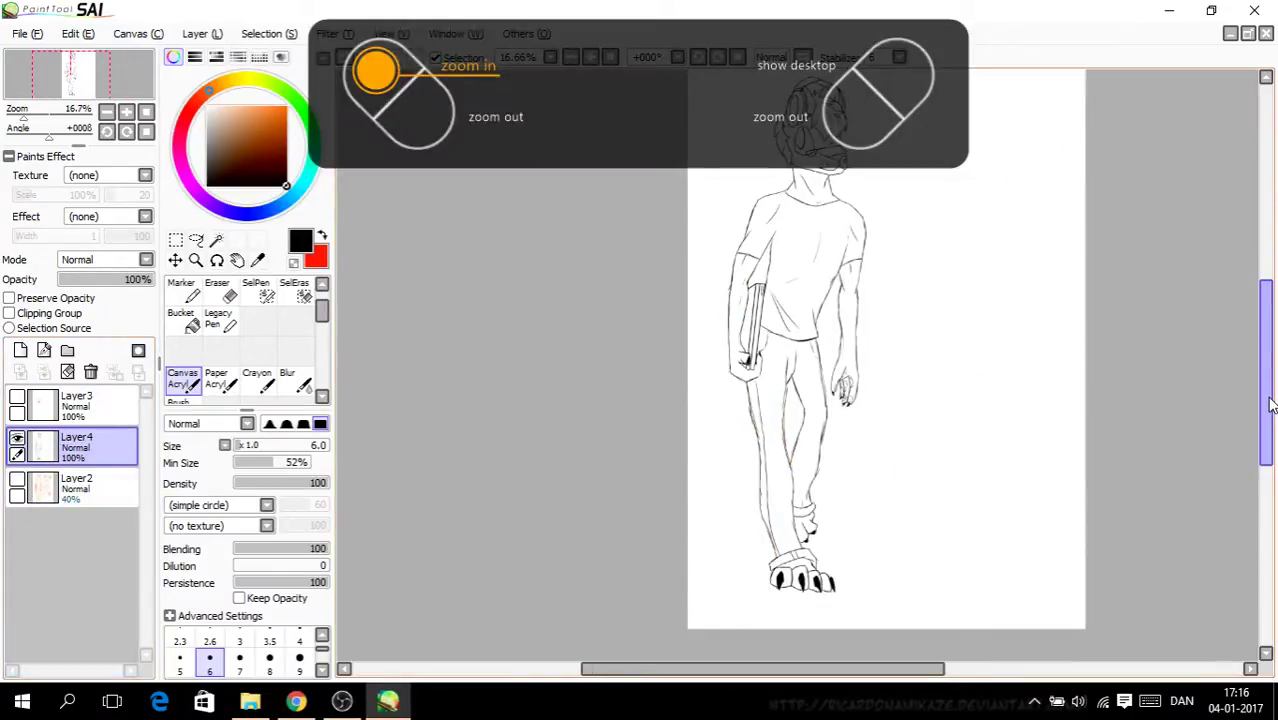
left_click_drag(1268, 411, 1262, 387)
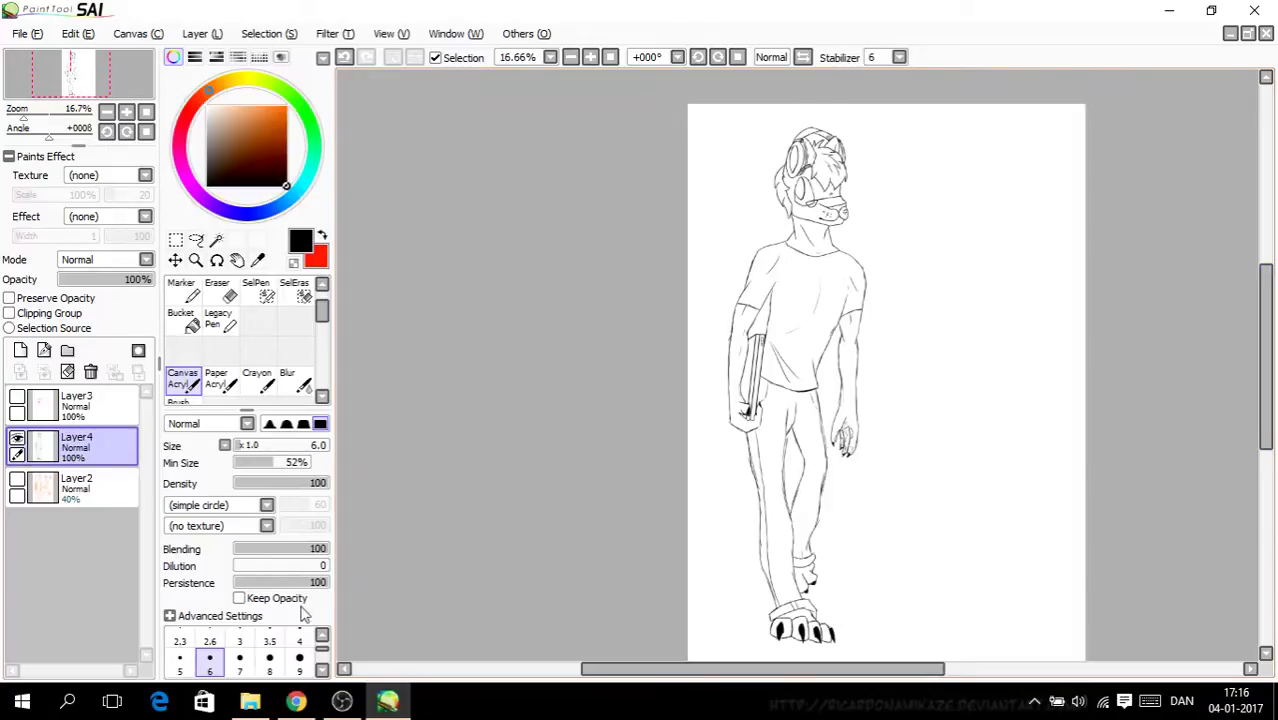
Step: Switch to Chrome, play the playlist video "Natasja feat. Pharfar - Ildebrand i byen" and skip its advert
left_click(312, 703)
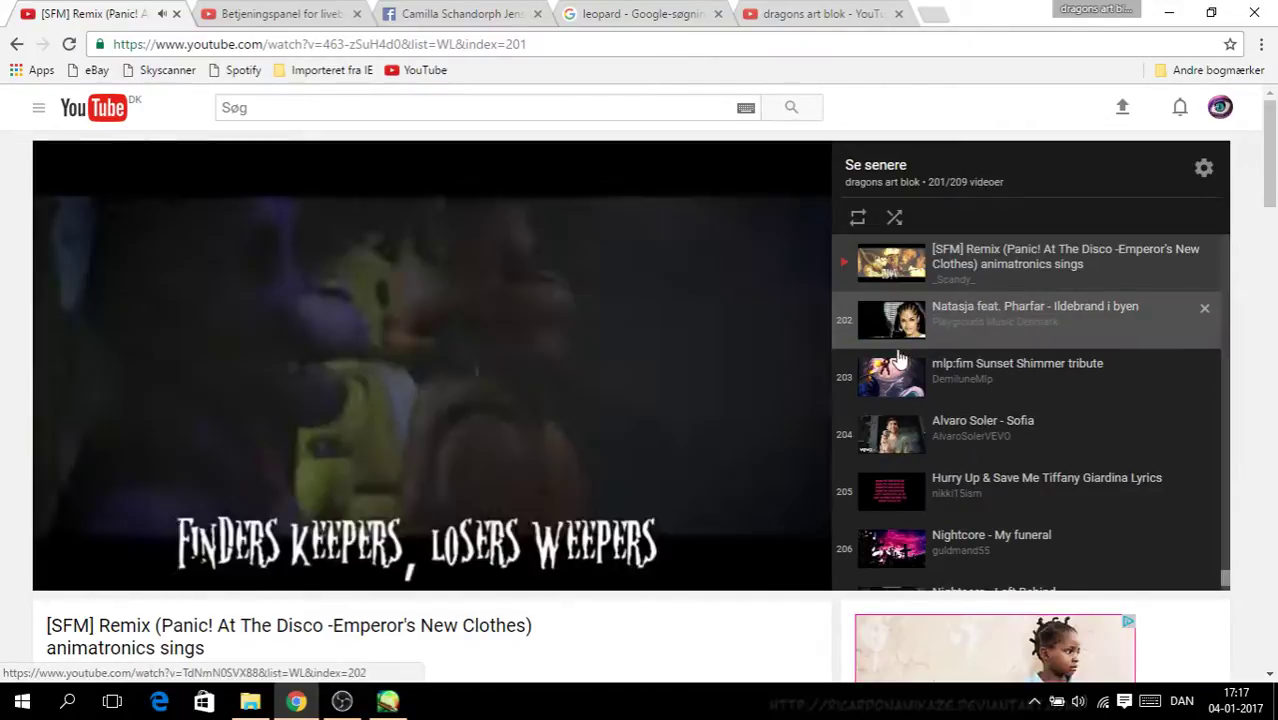
left_click(897, 345)
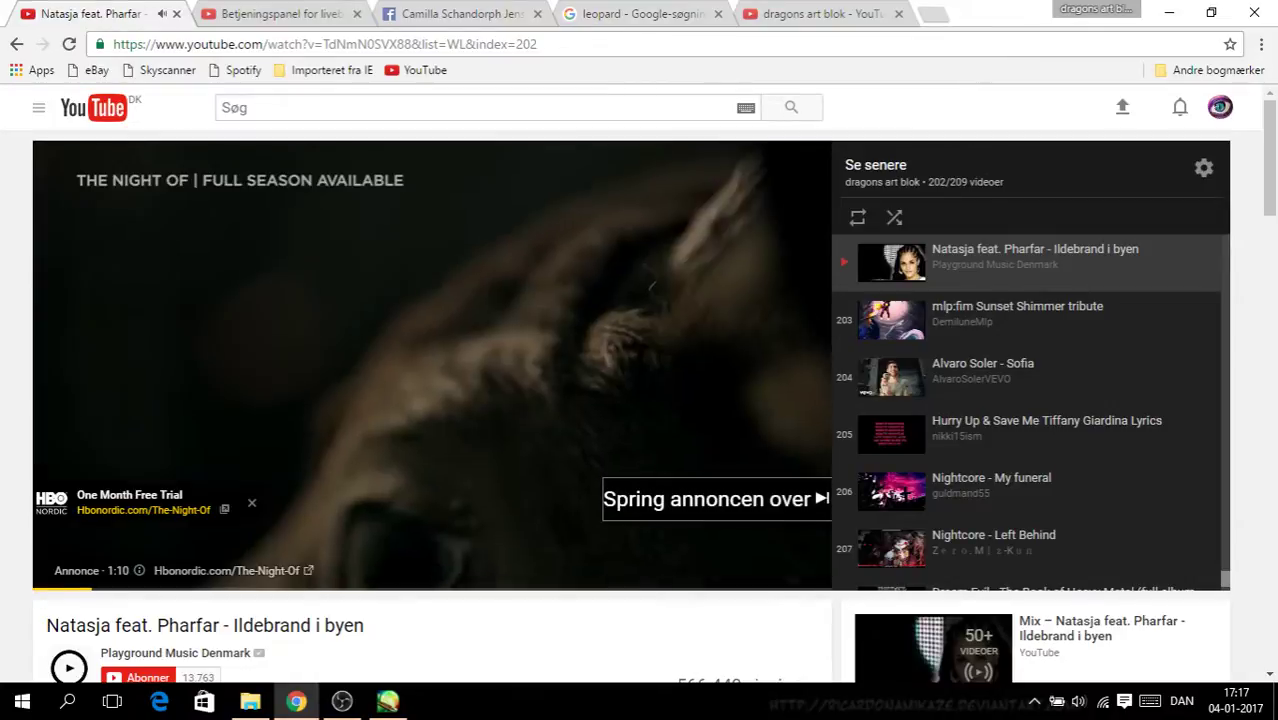
left_click(673, 512)
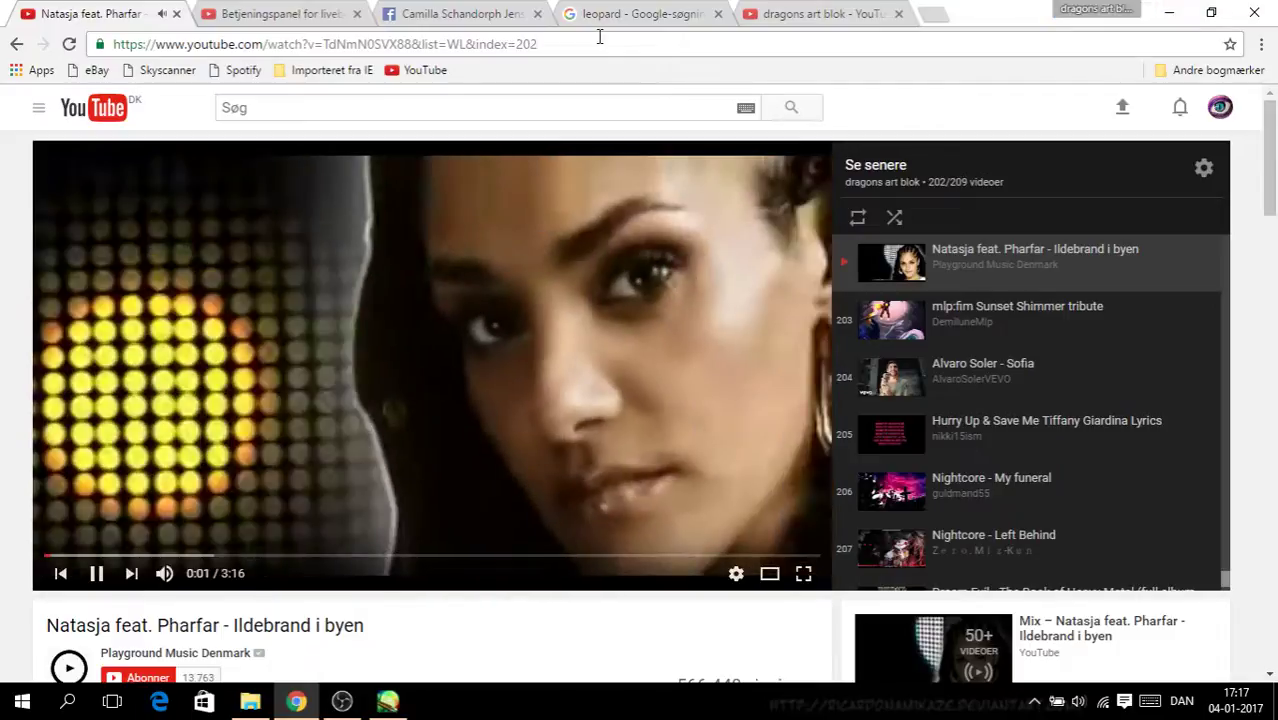
Step: Check the YouTube livestream dashboard and the other open browser pages, and return to PaintTool SAI
left_click(280, 14)
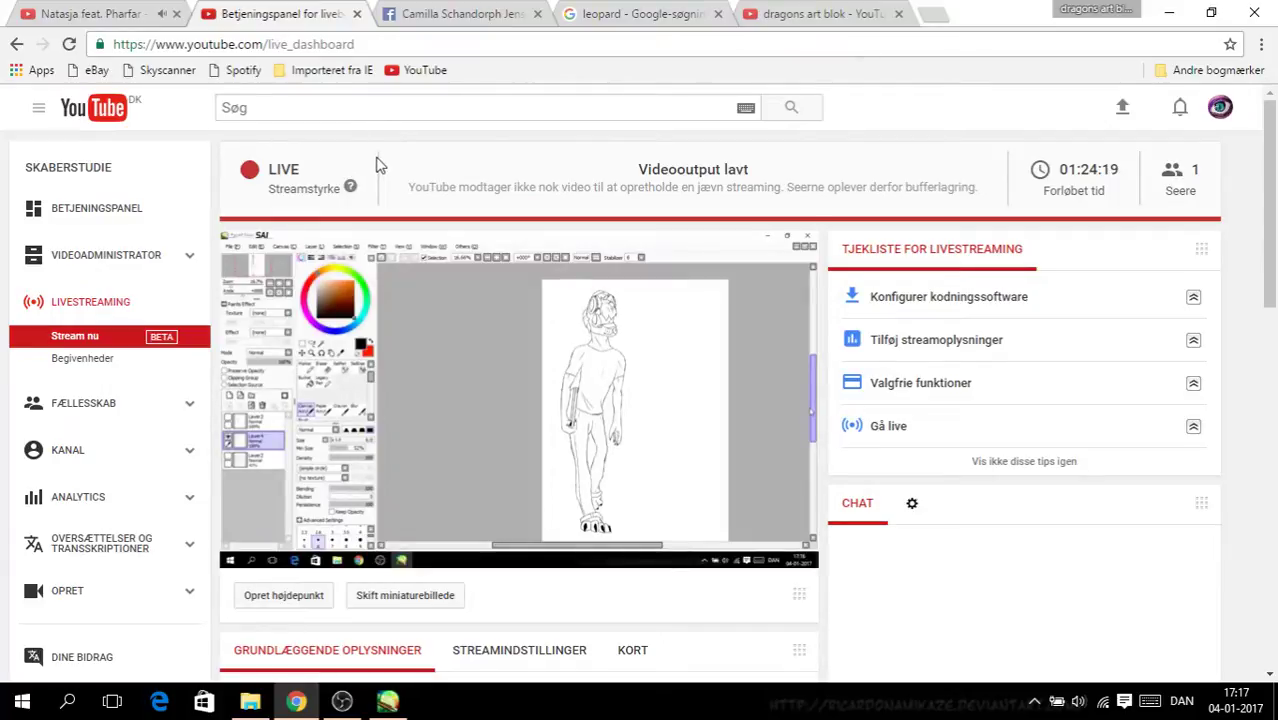
left_click_drag(1265, 297, 1275, 258)
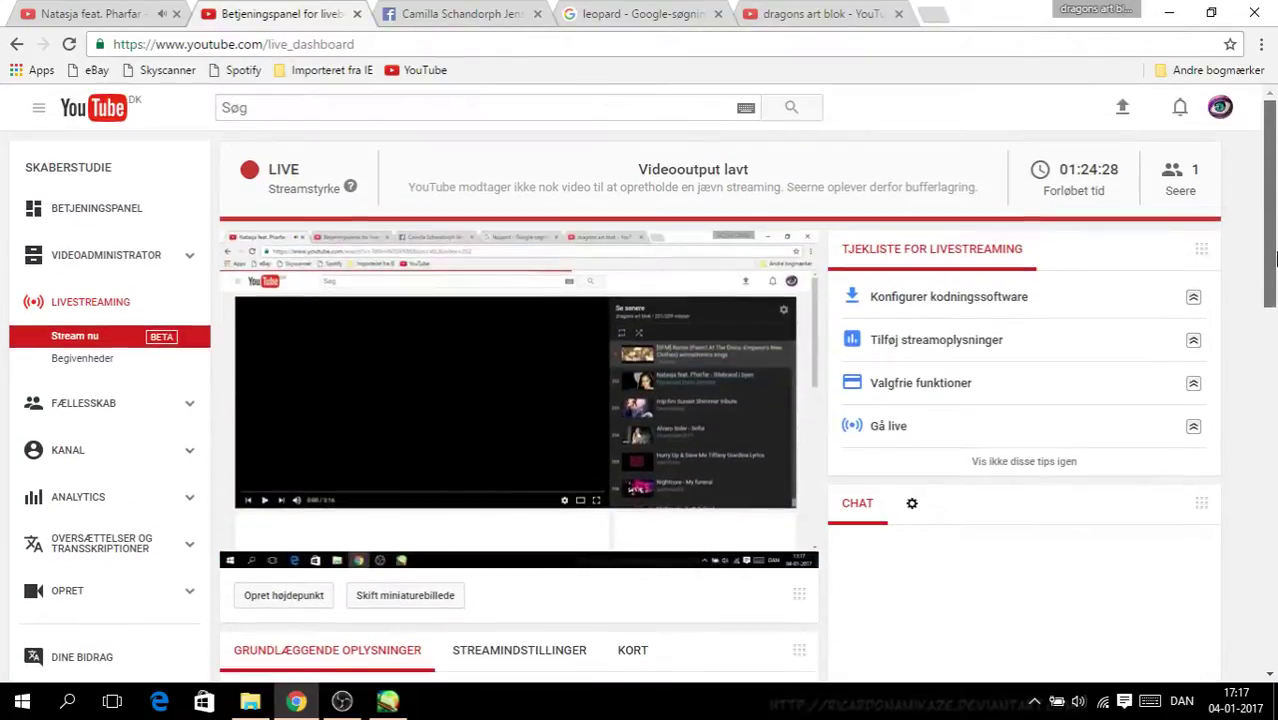
left_click(497, 16)
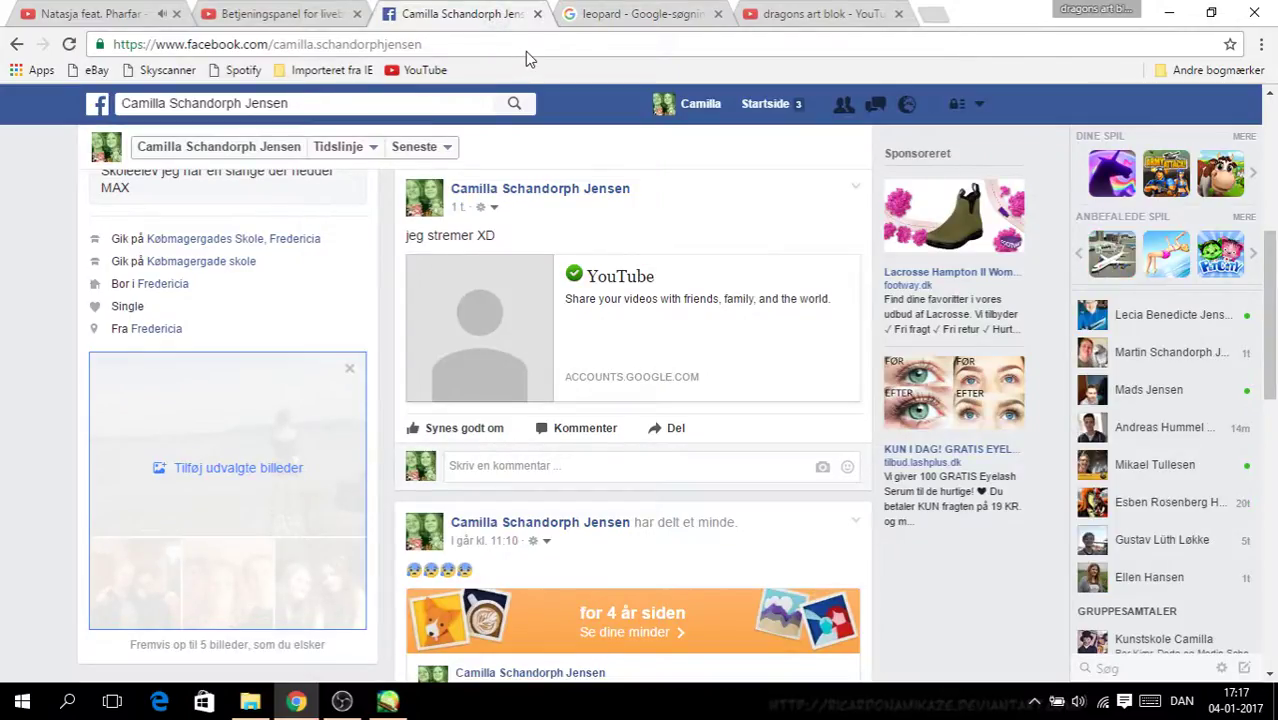
left_click(616, 18)
left_click(786, 18)
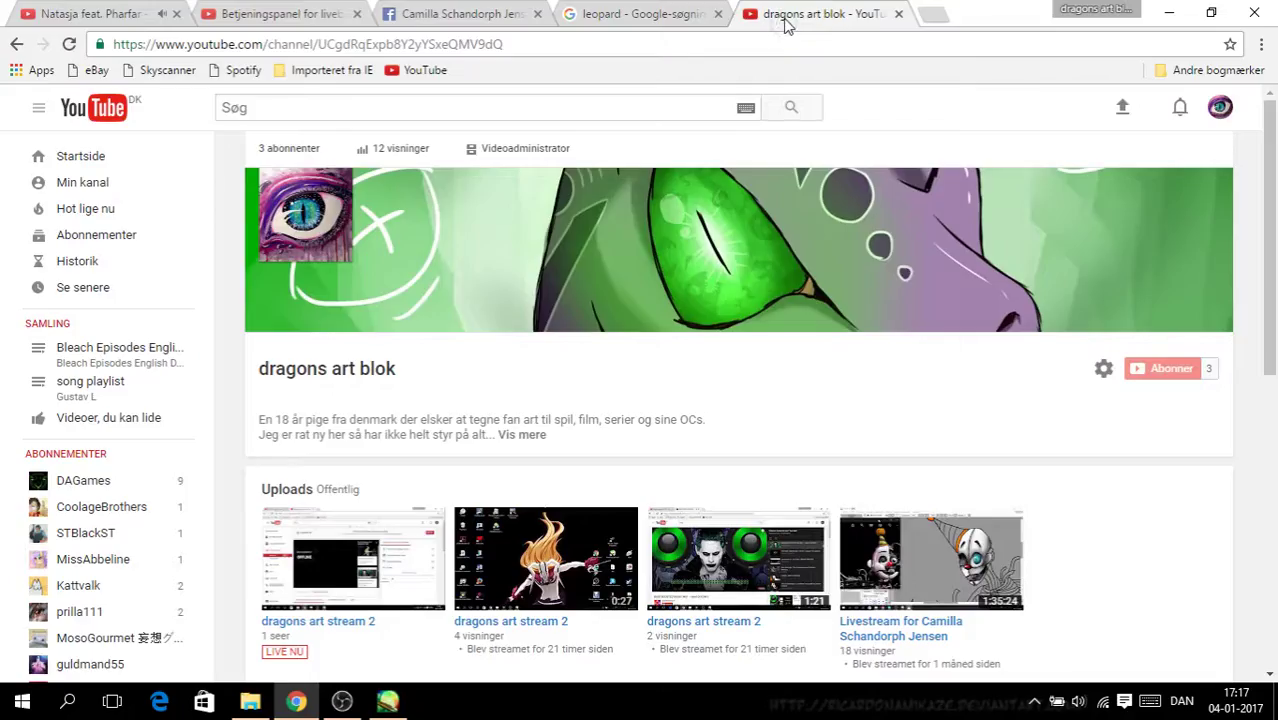
left_click(660, 16)
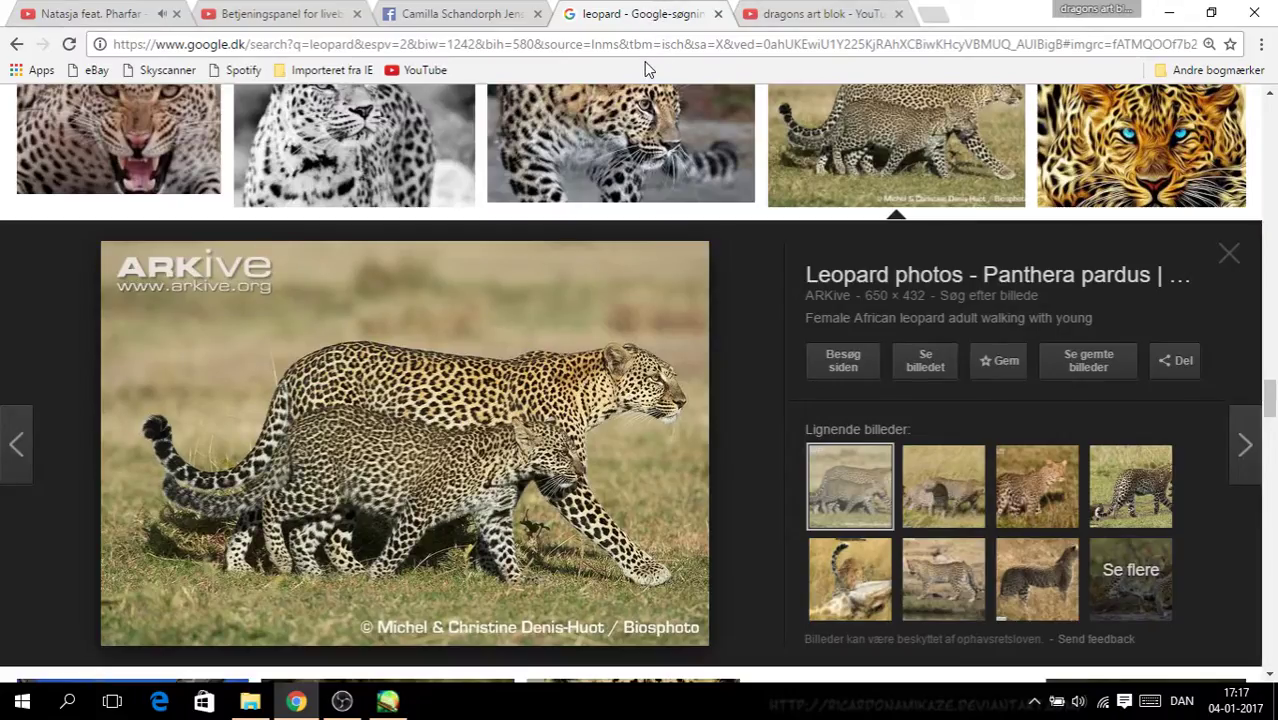
left_click(792, 16)
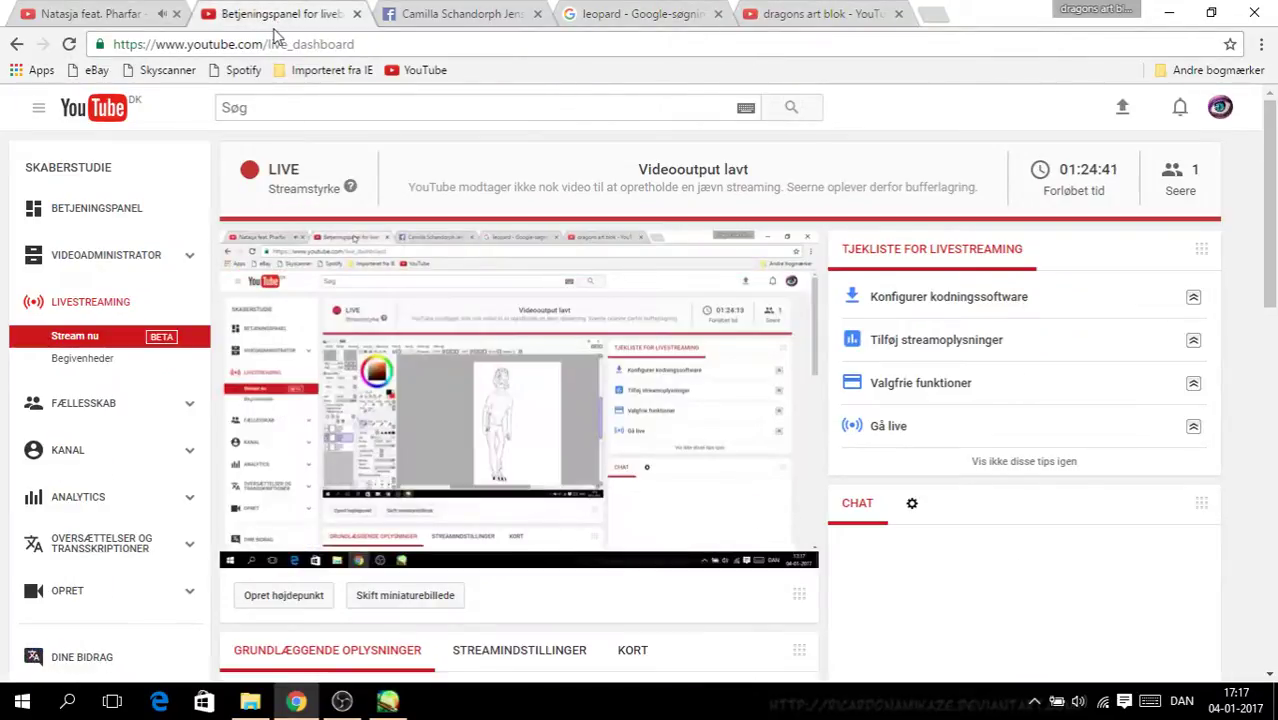
left_click(1169, 12)
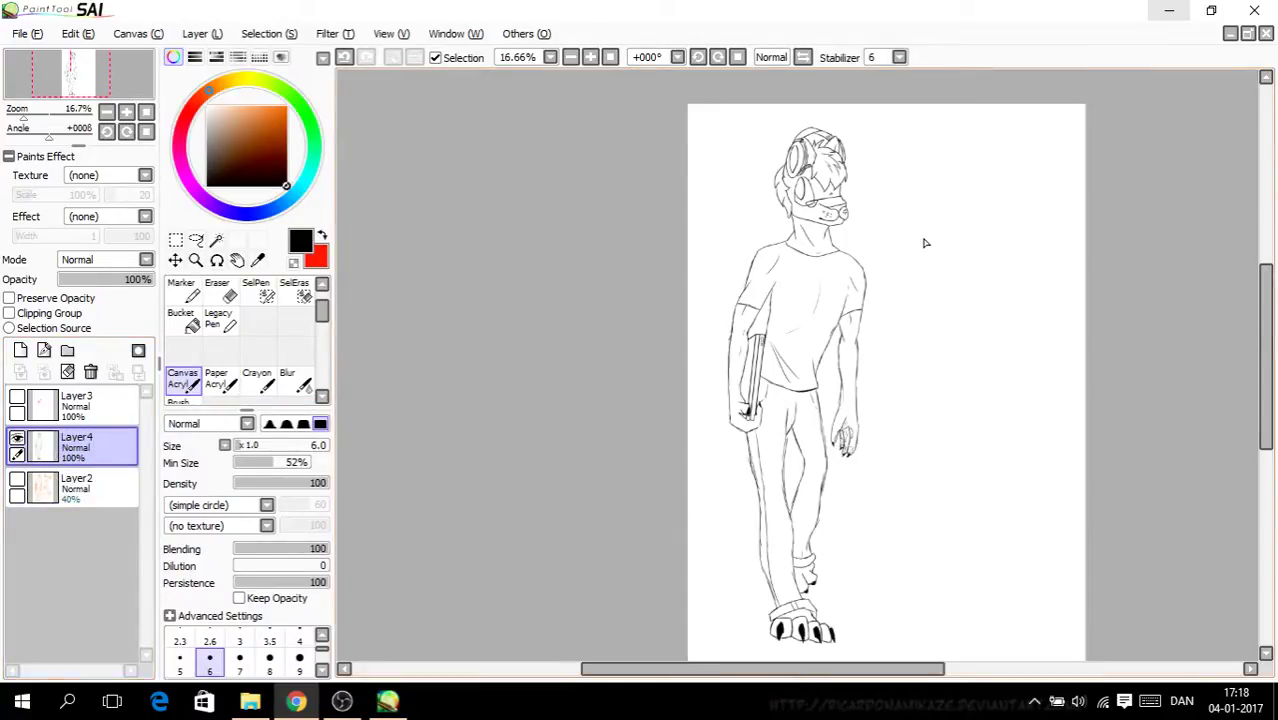
Step: Try handwriting a thank-you note starting with "Tak" in the blank area beside the figure
key("Page_Up")
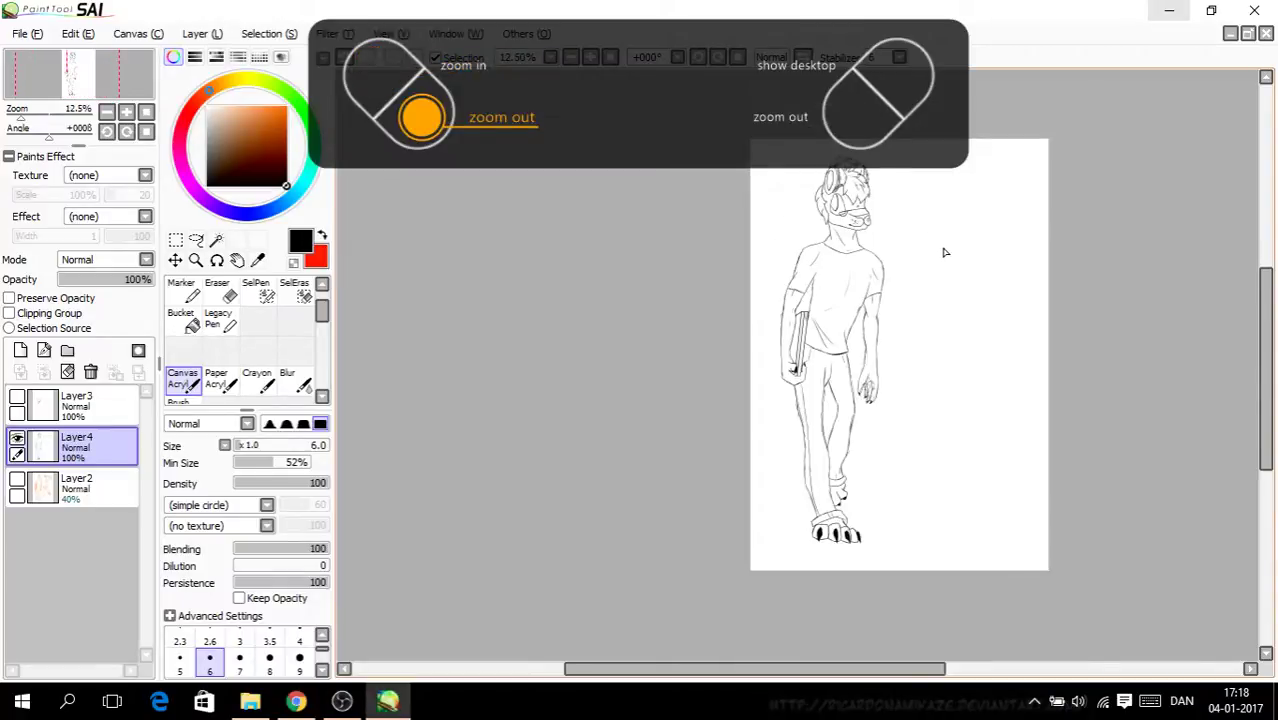
scroll(934, 239, "up", 3)
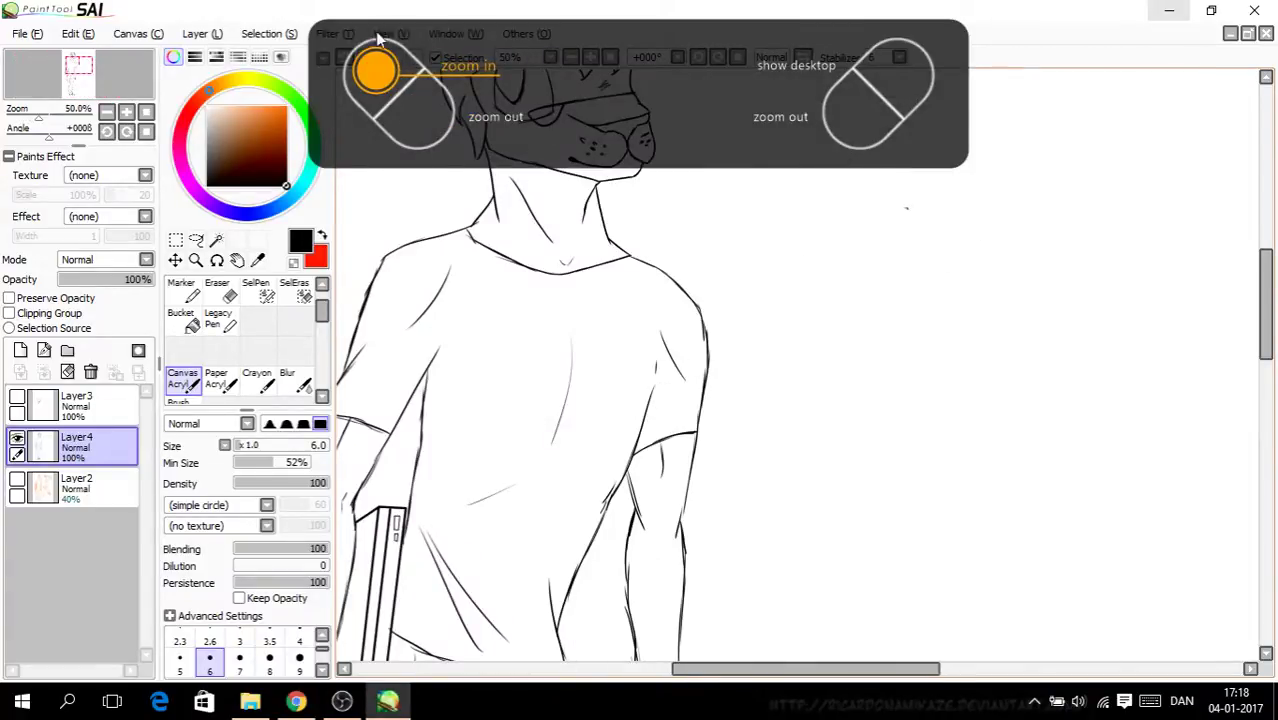
left_click_drag(879, 196, 896, 309)
left_click_drag(848, 248, 930, 177)
mouse_move(941, 255)
left_mouse_down()
mouse_move(929, 291)
mouse_move(950, 288)
left_mouse_up()
mouse_move(951, 214)
left_mouse_down()
mouse_move(976, 285)
mouse_move(1005, 255)
left_mouse_up()
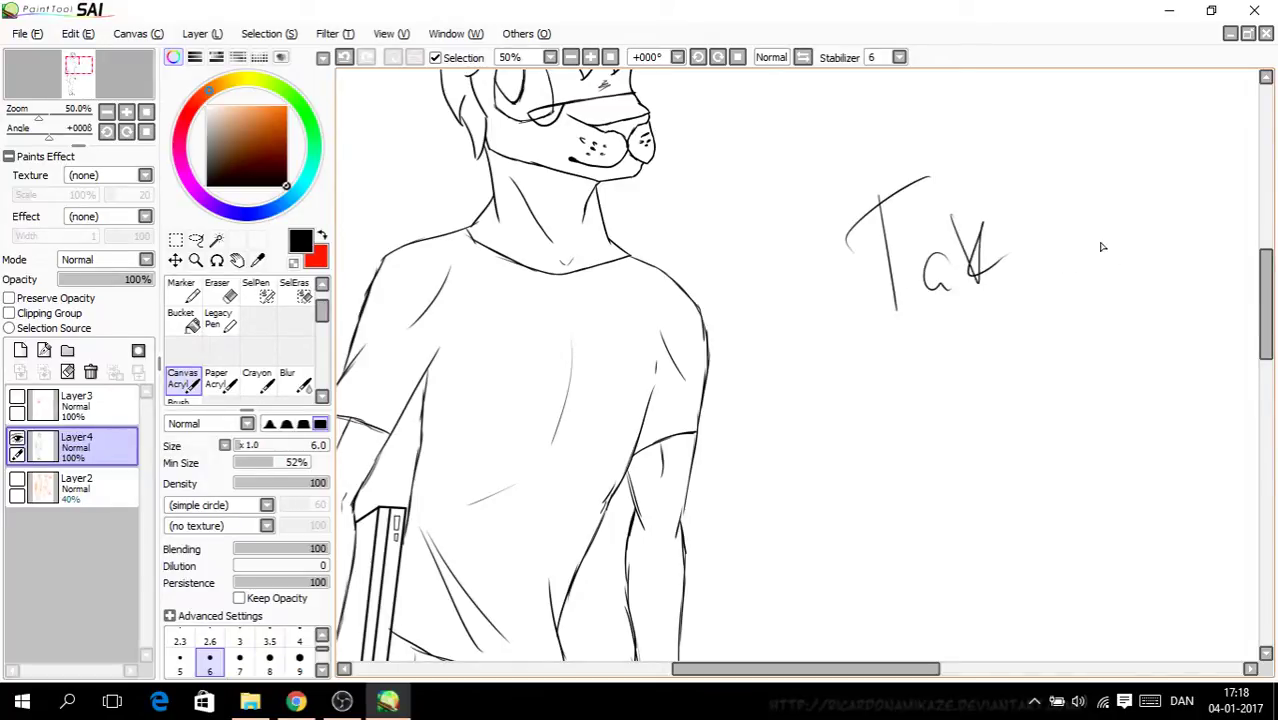
mouse_move(893, 462)
left_mouse_down()
mouse_move(882, 425)
mouse_move(906, 341)
left_mouse_up()
mouse_move(854, 428)
left_mouse_down()
mouse_move(897, 396)
mouse_move(934, 416)
left_mouse_up()
left_click_drag(962, 372, 968, 434)
left_click_drag(966, 402, 996, 355)
left_click_drag(1267, 313, 1267, 341)
left_click_drag(893, 381, 921, 453)
Step: Undo the handwritten thank-you note beside the figure
left_click(344, 57)
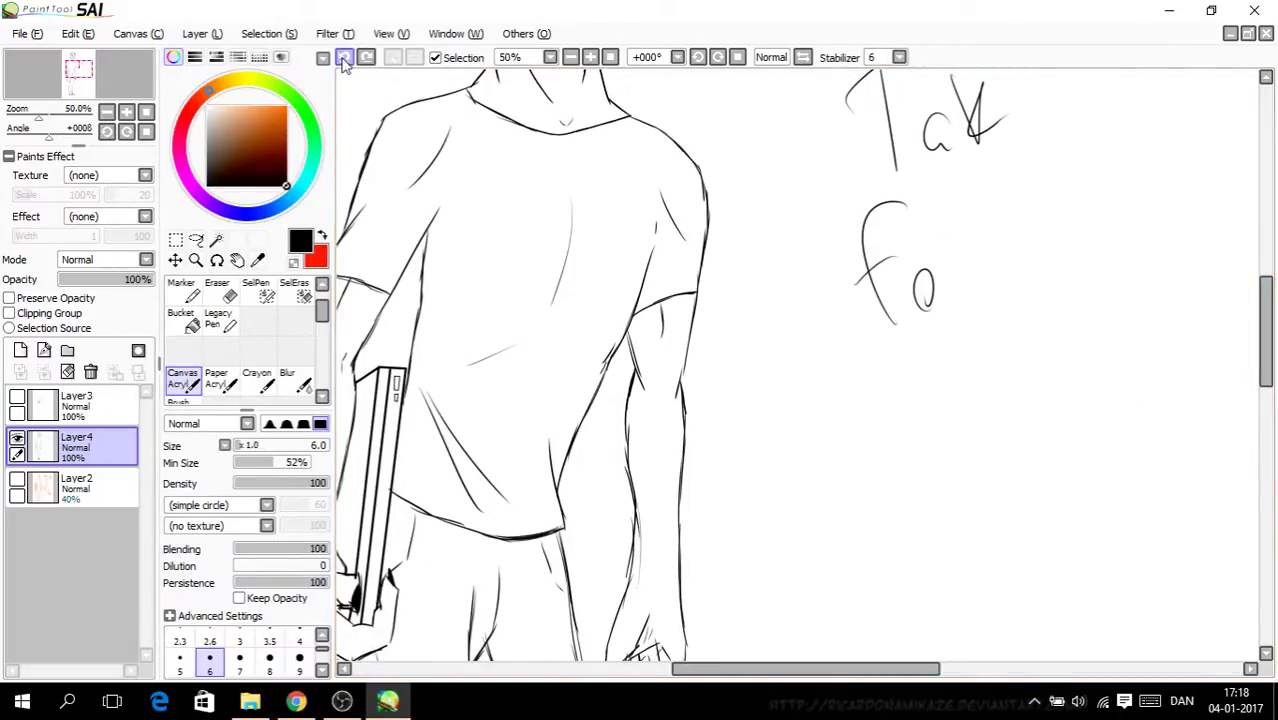
left_click(344, 57)
left_click(344, 57)
Step: Handwrite "Ses sener" on two lines in the blank area beside the figure
left_click_drag(990, 139, 910, 250)
mouse_move(988, 216)
left_mouse_down()
mouse_move(1038, 198)
mouse_move(1048, 230)
left_mouse_up()
left_click_drag(968, 292, 898, 385)
mouse_move(975, 350)
left_mouse_down()
mouse_move(1018, 342)
mouse_move(1072, 380)
mouse_move(1102, 347)
mouse_move(1214, 336)
left_mouse_up()
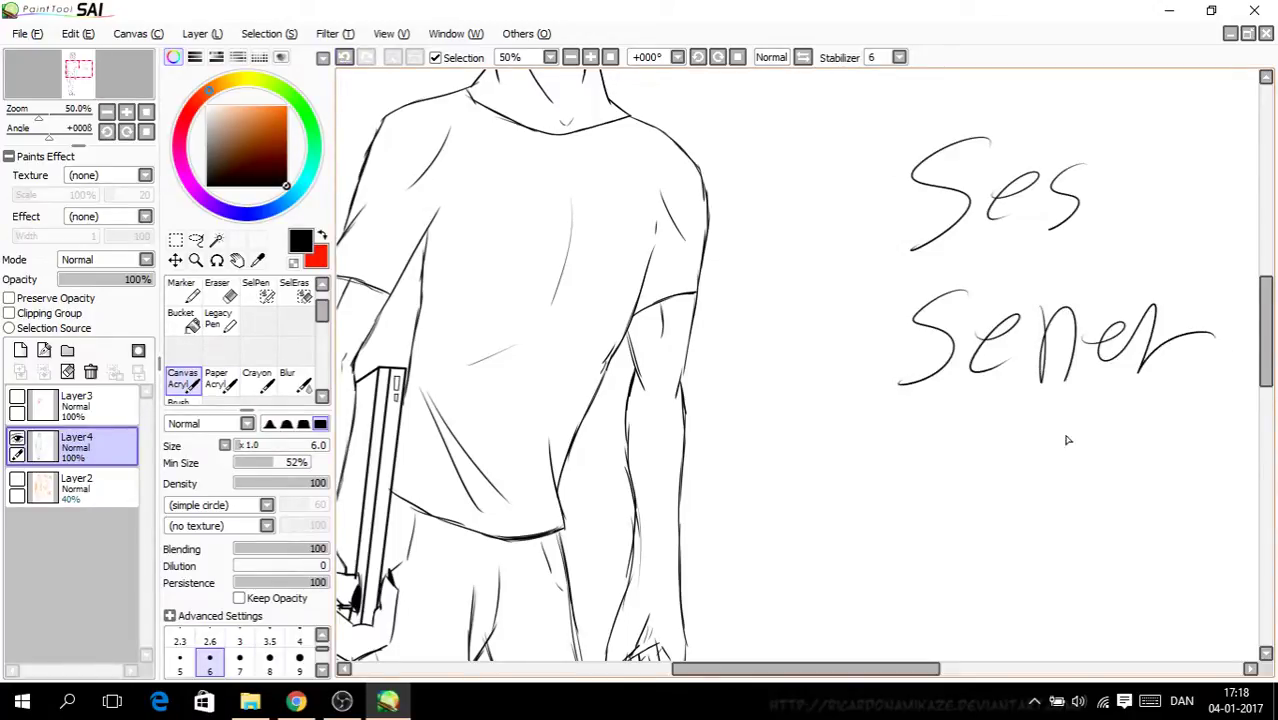
Step: Doodle a waving hand with finger lines and motion marks on both sides below the handwritten text
mouse_move(995, 536)
left_mouse_down()
mouse_move(930, 467)
mouse_move(1022, 487)
mouse_move(1040, 414)
left_mouse_up()
left_click_drag(1028, 465, 1050, 540)
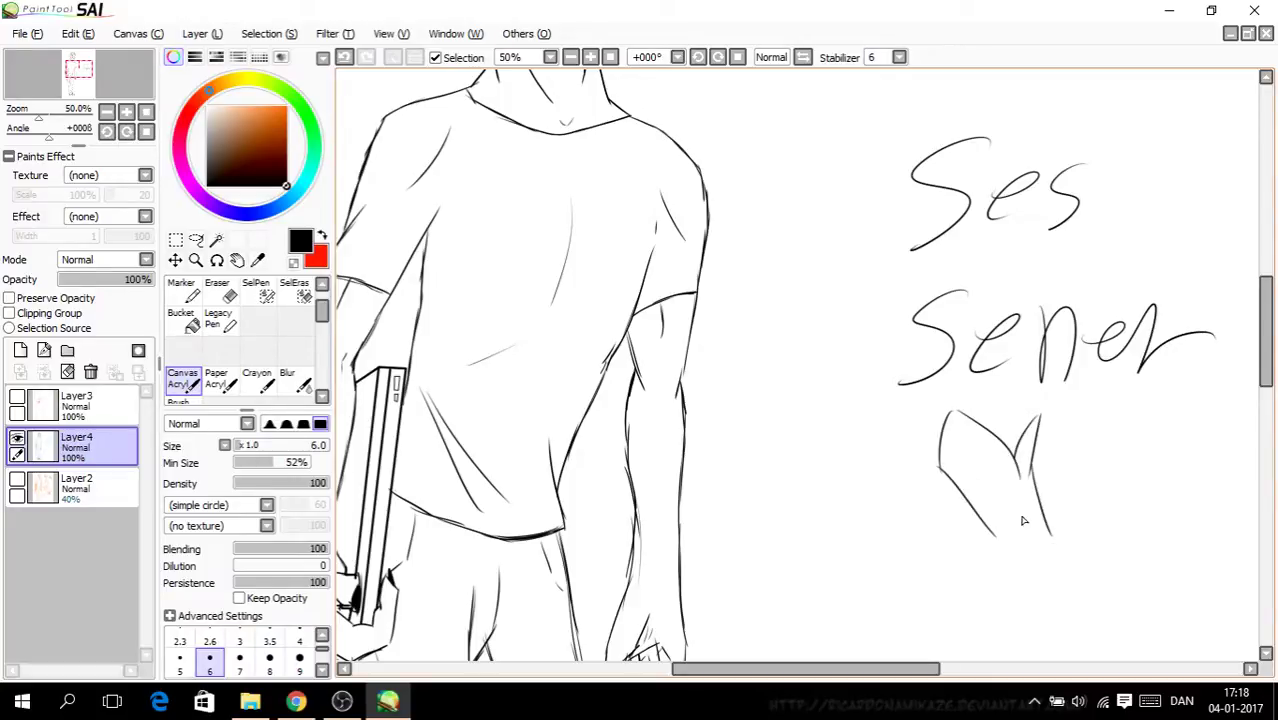
mouse_move(942, 449)
left_mouse_down()
mouse_move(989, 486)
mouse_move(996, 467)
mouse_move(929, 512)
left_mouse_up()
left_click_drag(1058, 431, 1068, 470)
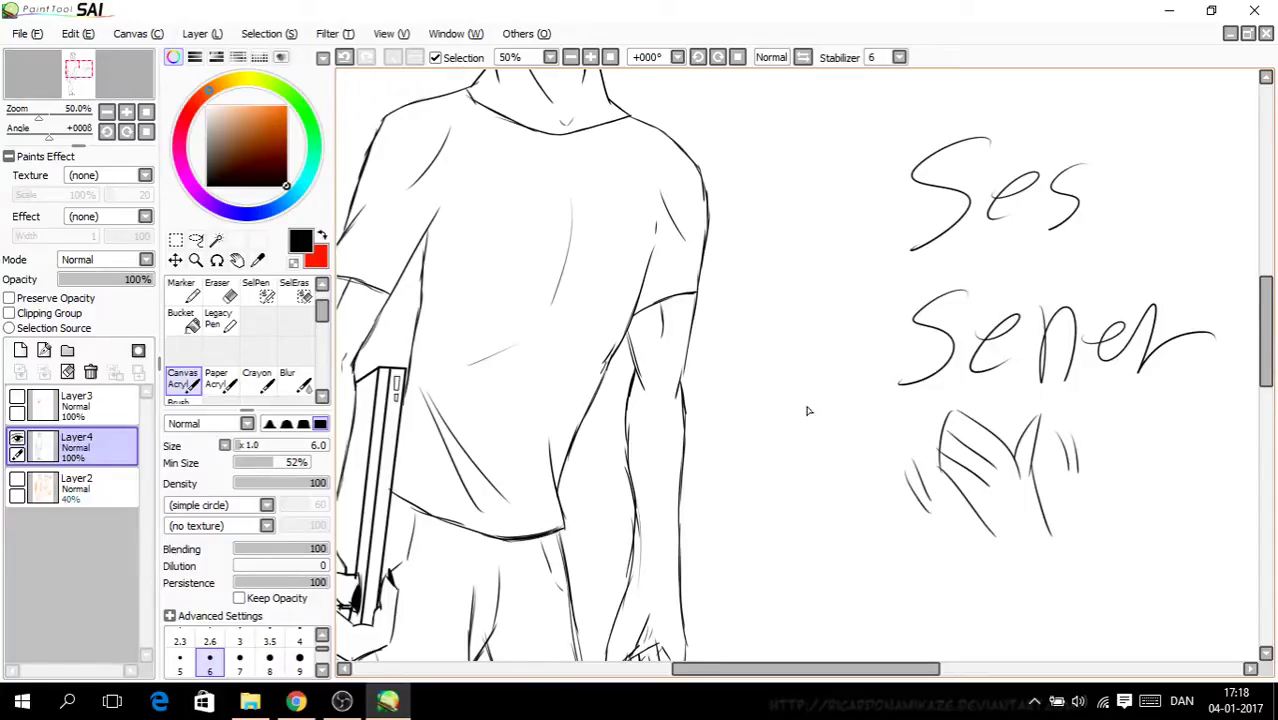
Step: Draw a small smiling face beside the waving hand and minimize the drawing window to reveal the desktop
left_click_drag(797, 438, 876, 432)
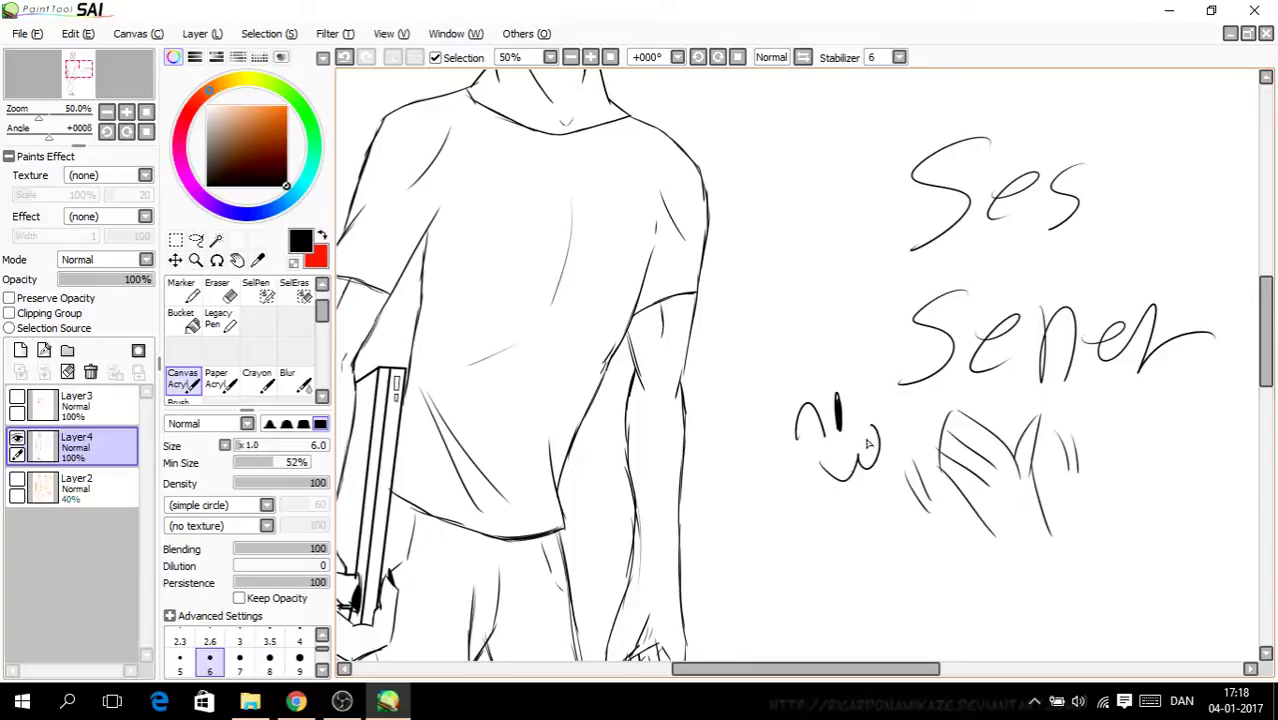
left_click_drag(851, 479, 870, 468)
left_click(1169, 10)
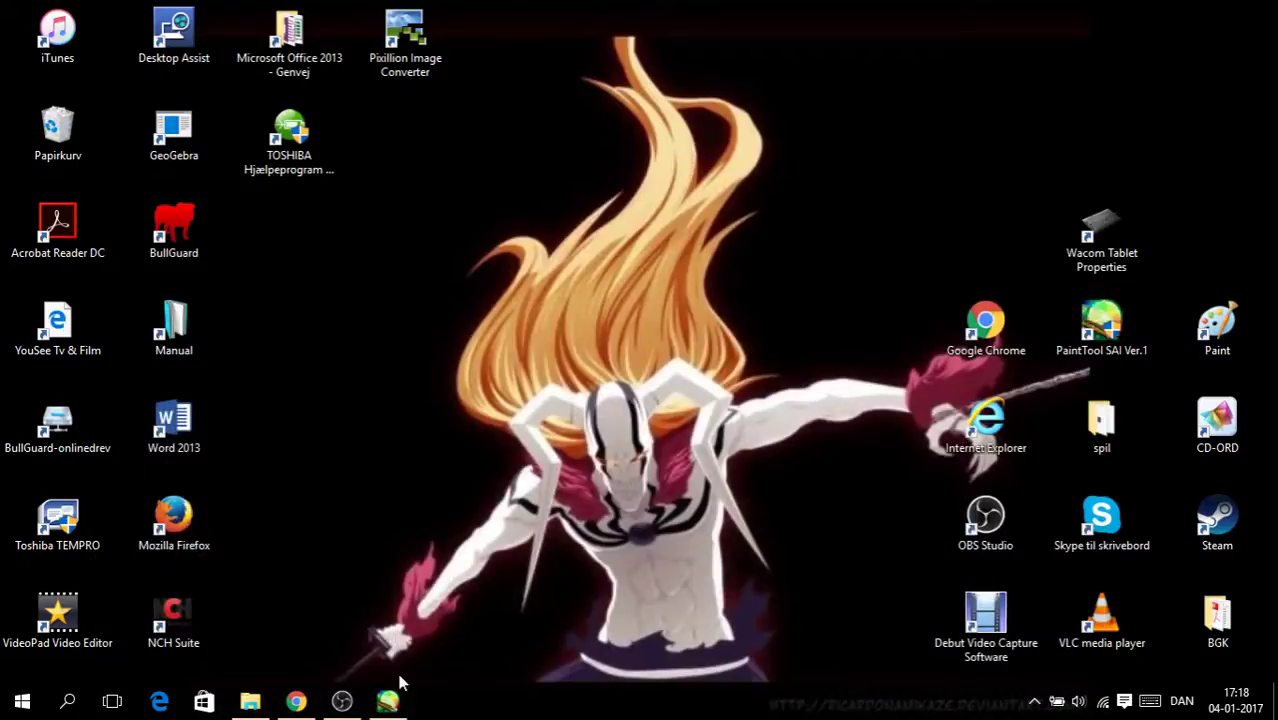